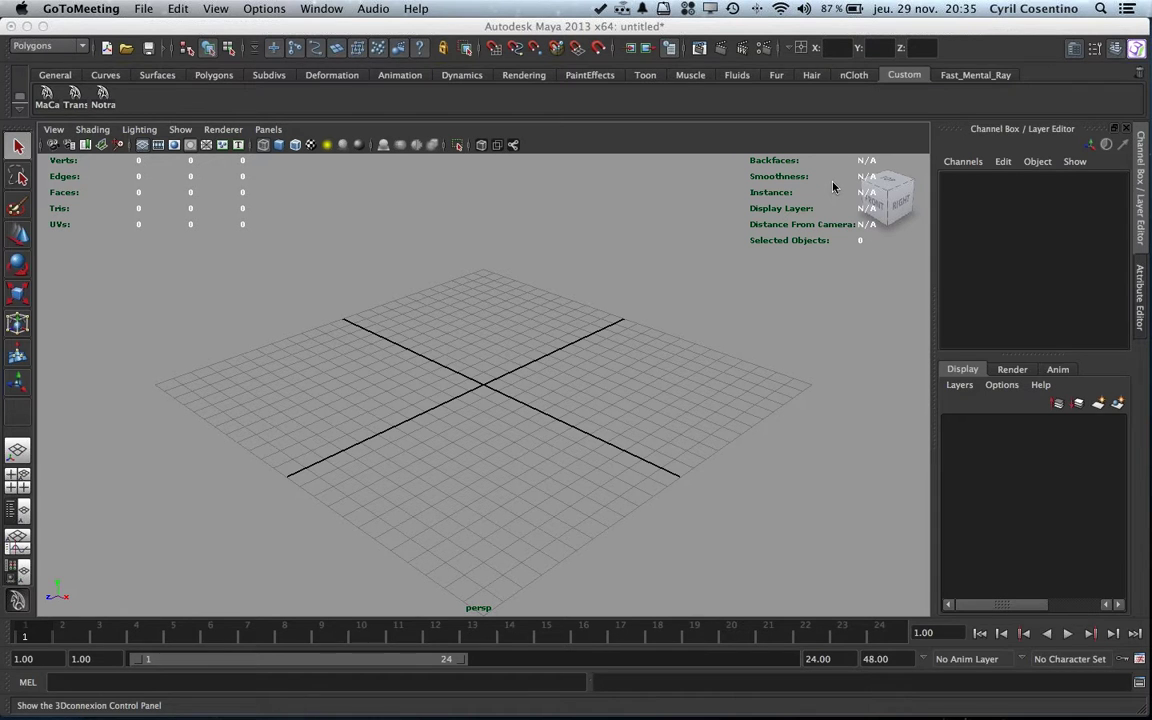
- Extend the playback range so that it ends at frame 48
click(665, 26)
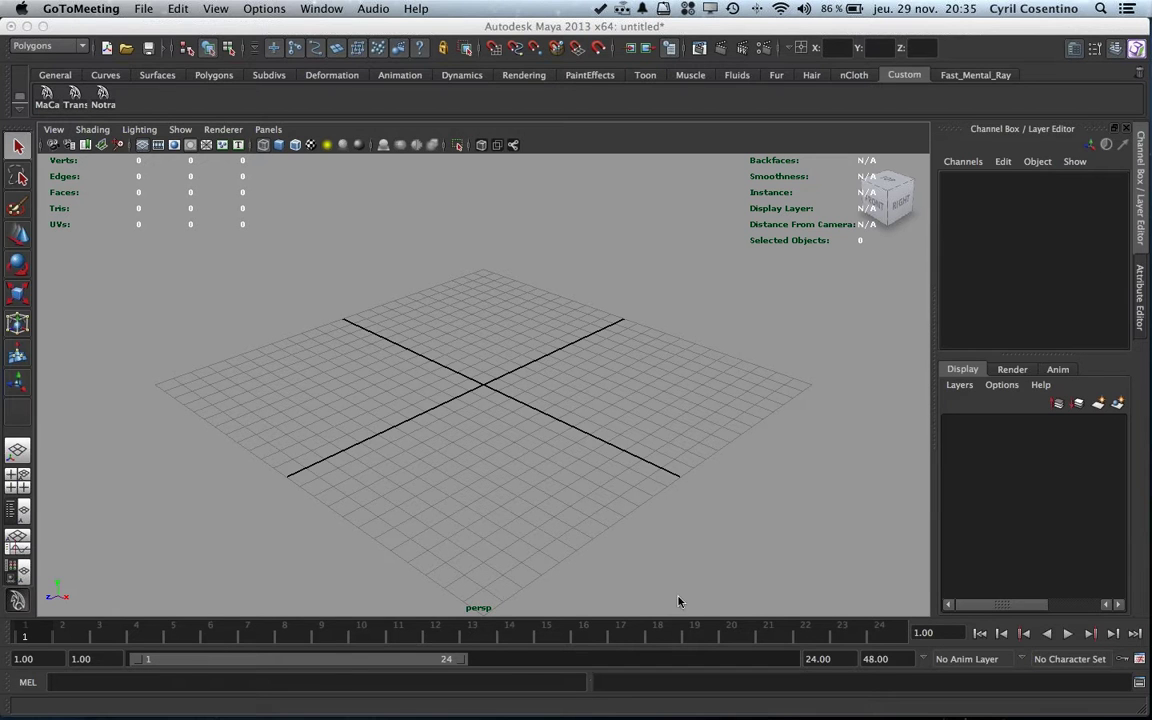
click(415, 598)
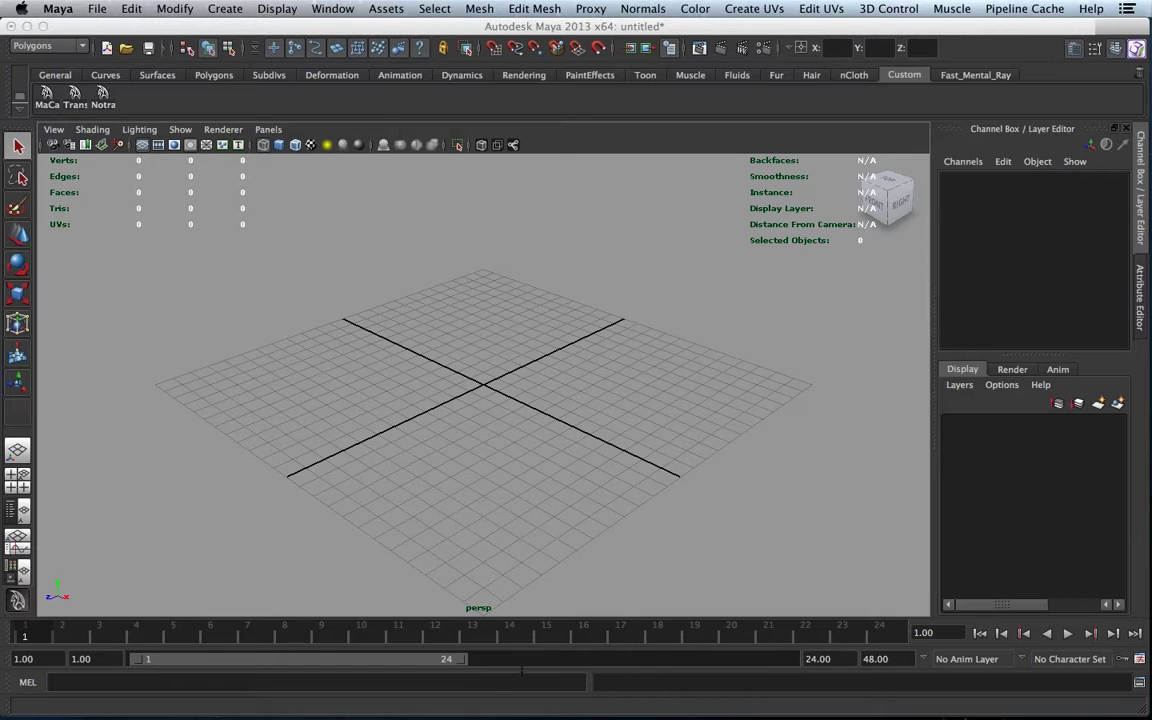
drag(458, 659, 780, 659)
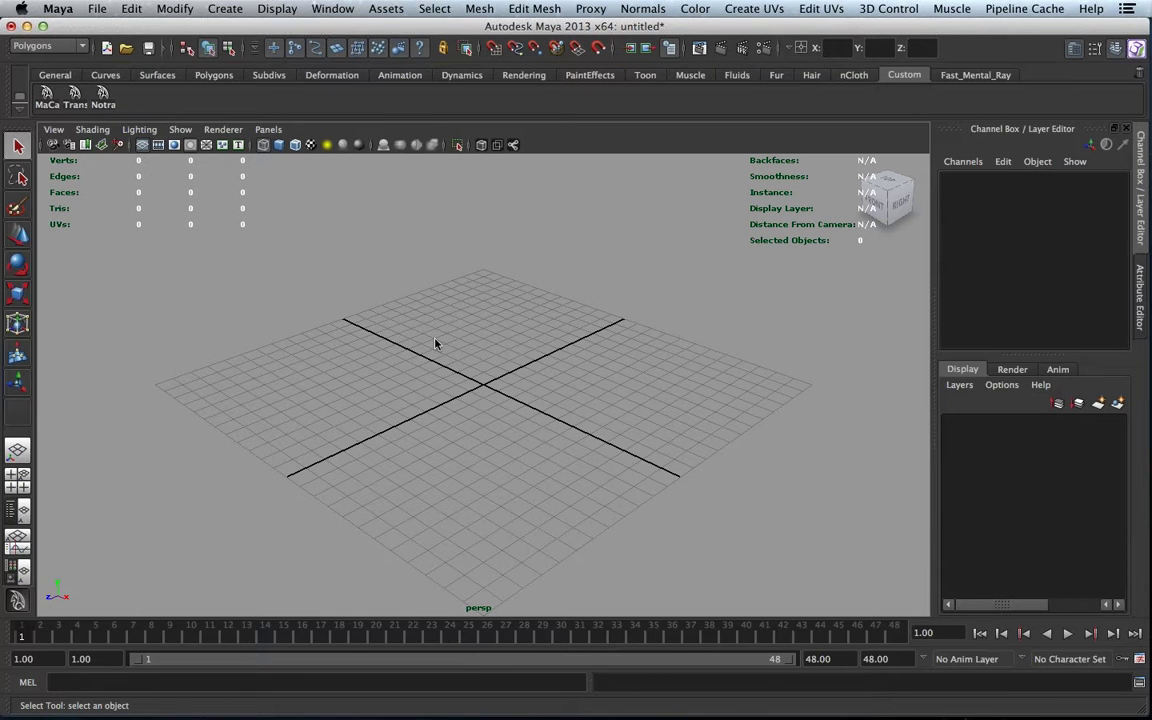
- Switch to the four-view layout and back to the full perspective view of the grid
key(space)
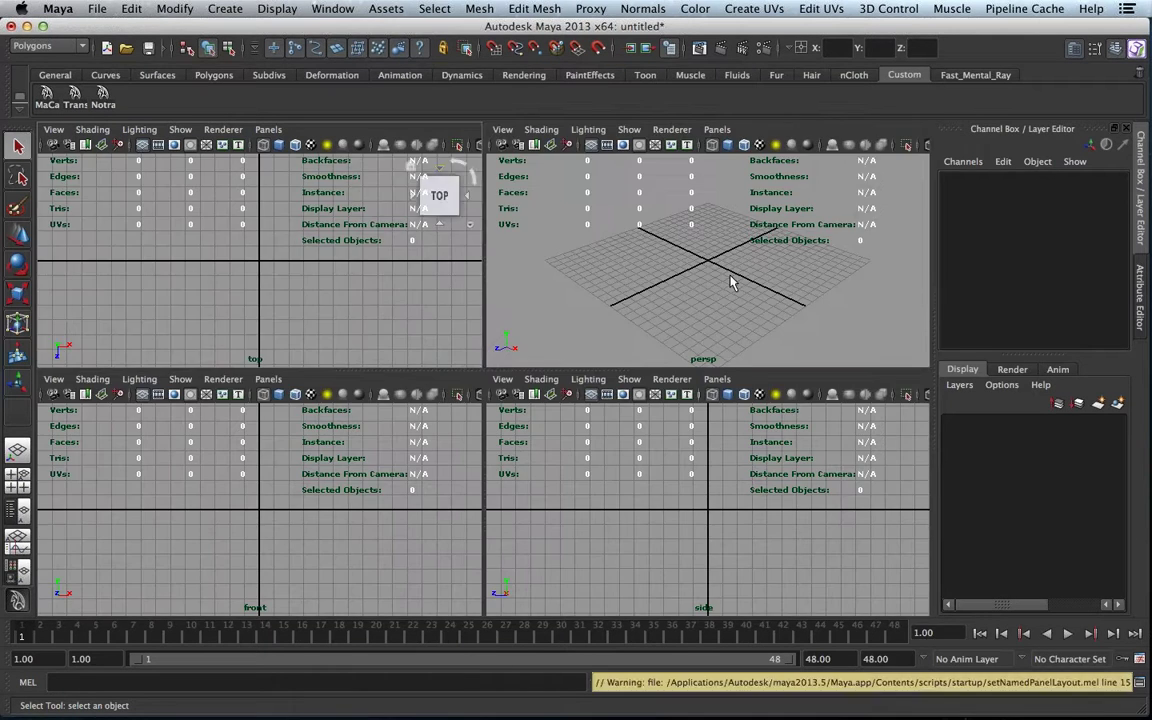
key(space)
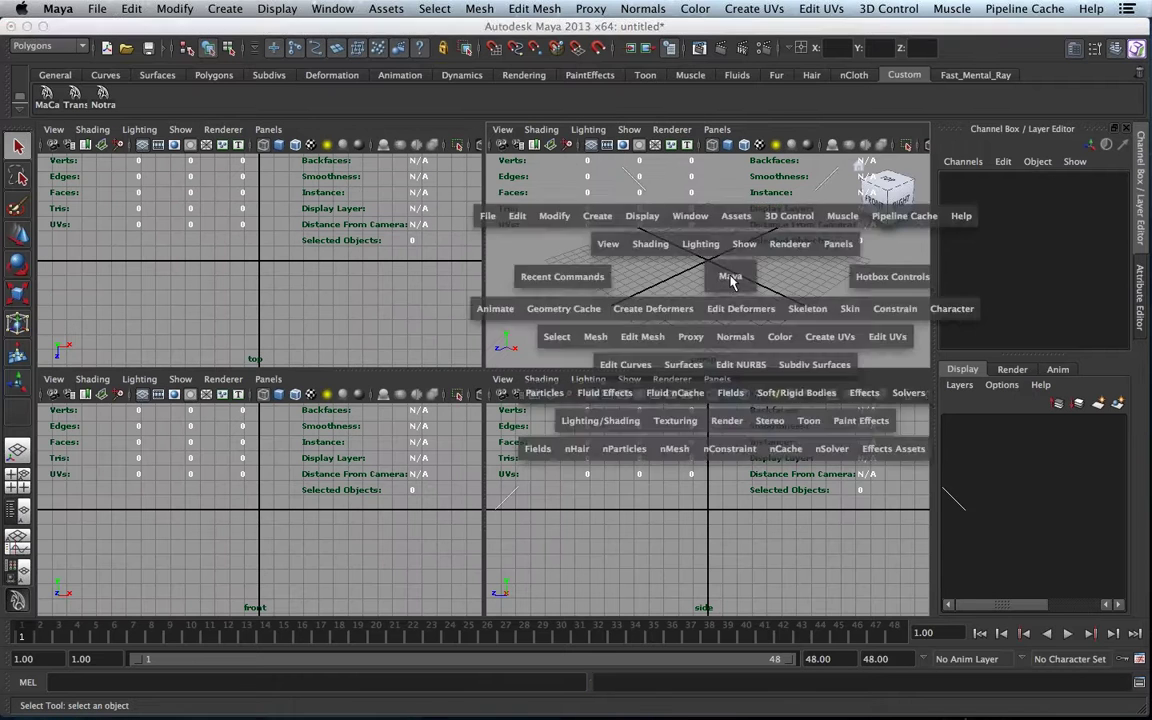
key(space)
alt+drag(730, 283, 465, 388)
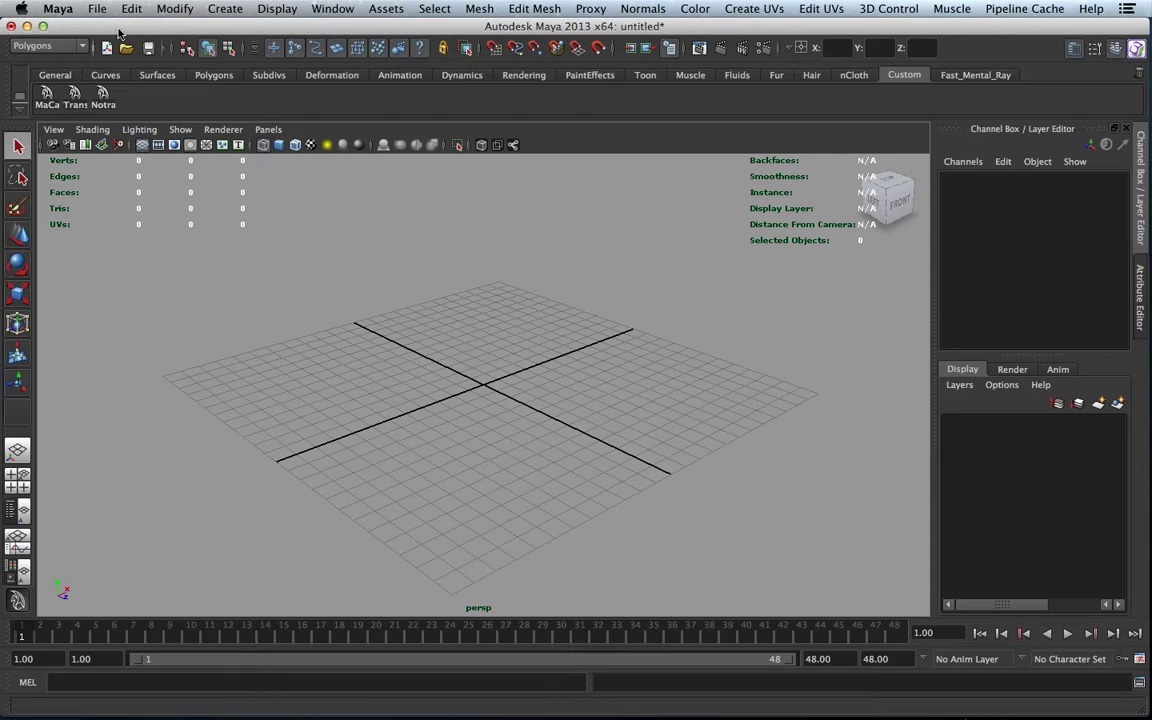
- Compare the commands offered by the Animation, Surfaces, Dynamics and Rendering menu sets, ending with Polygons active
click(46, 45)
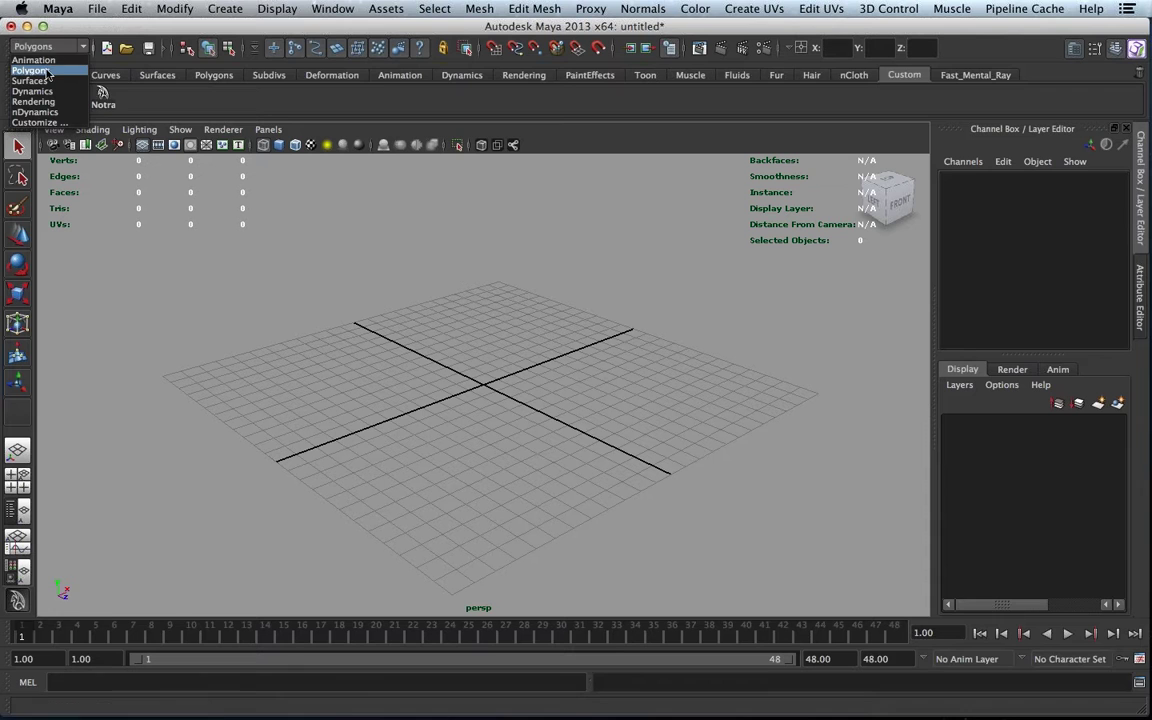
click(41, 72)
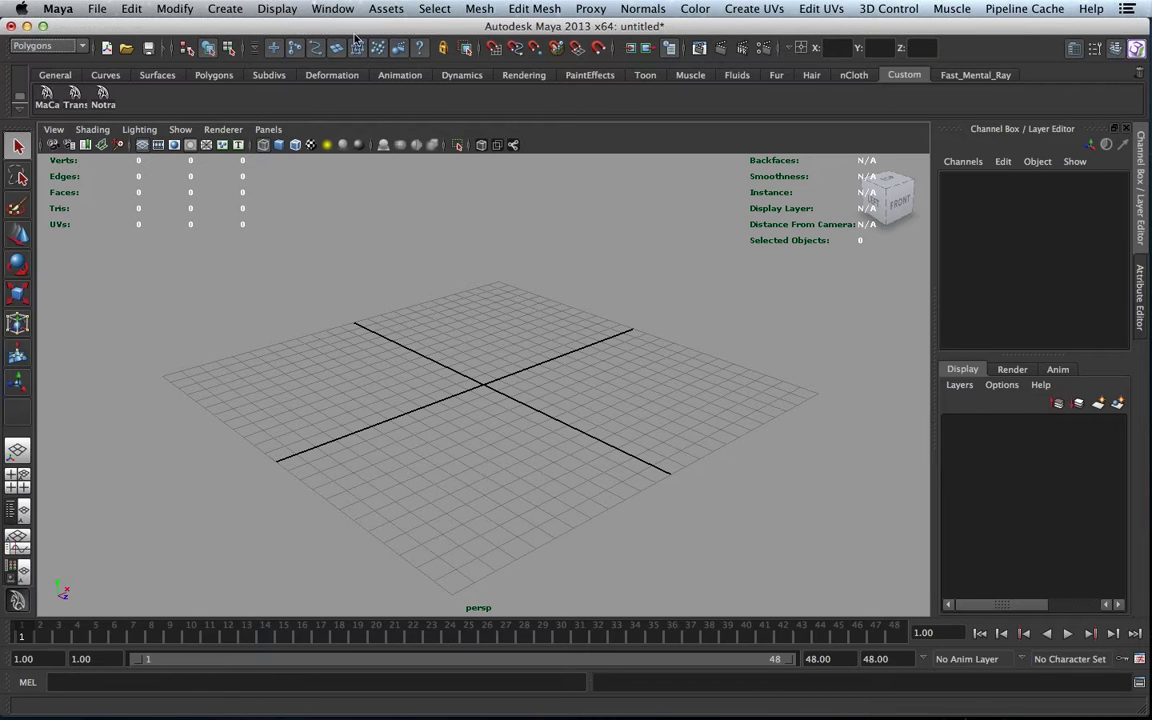
click(72, 47)
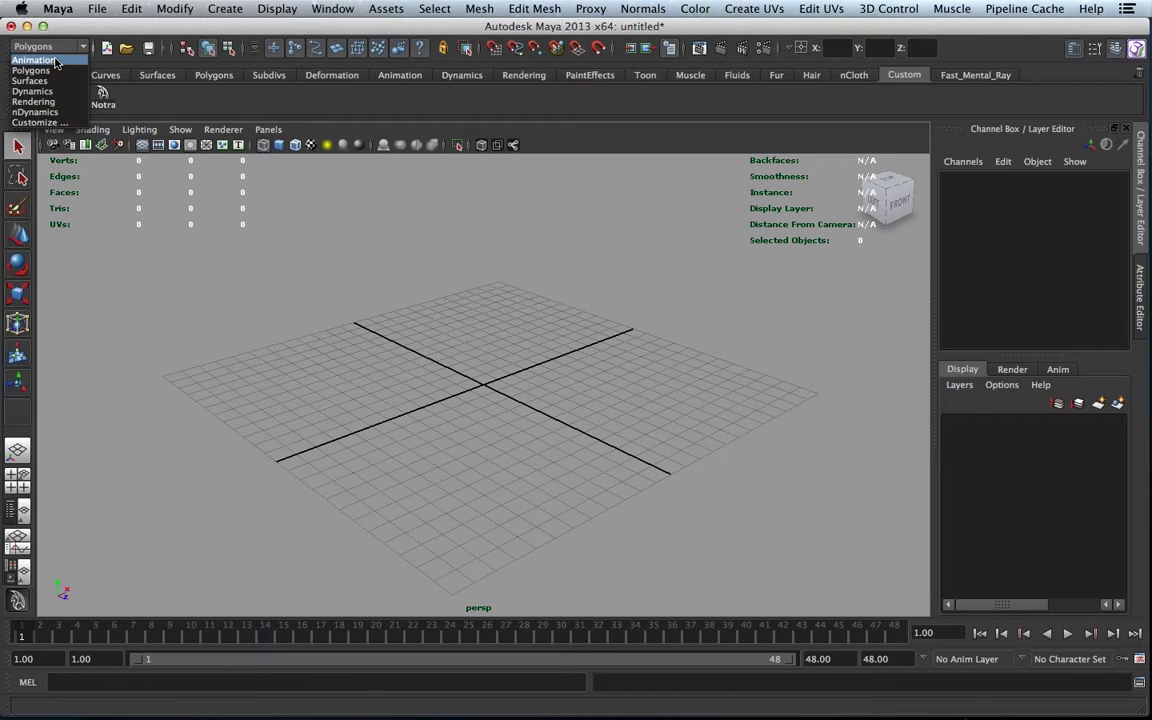
click(44, 61)
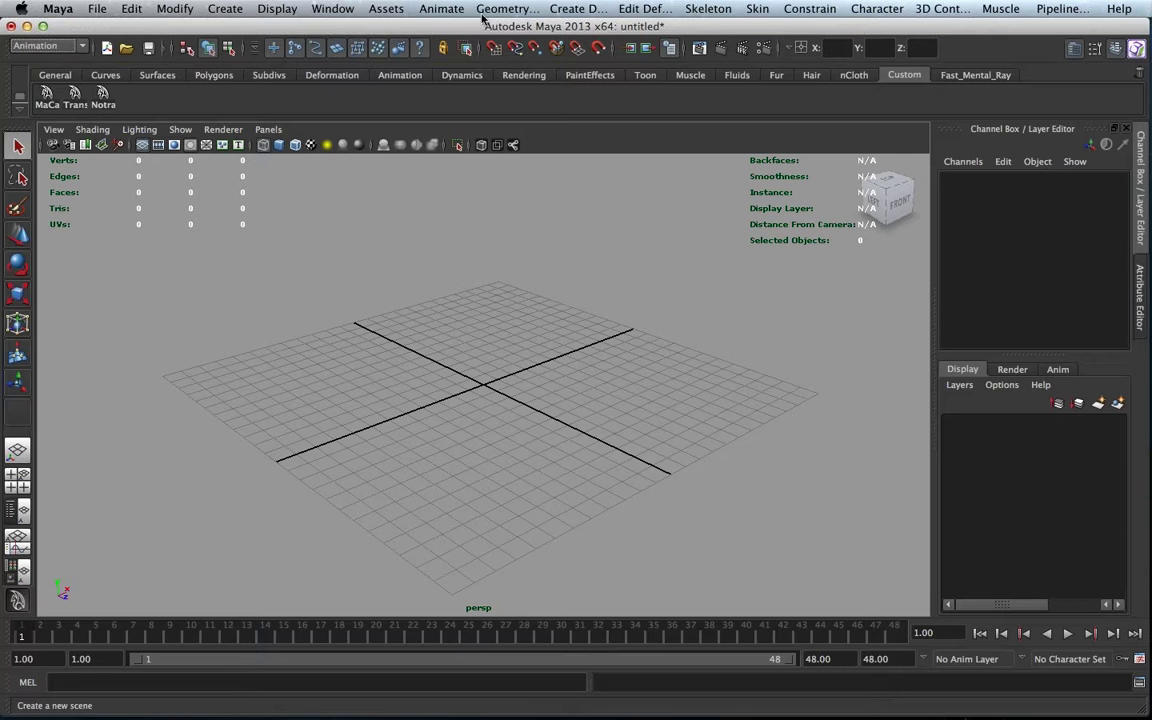
click(55, 46)
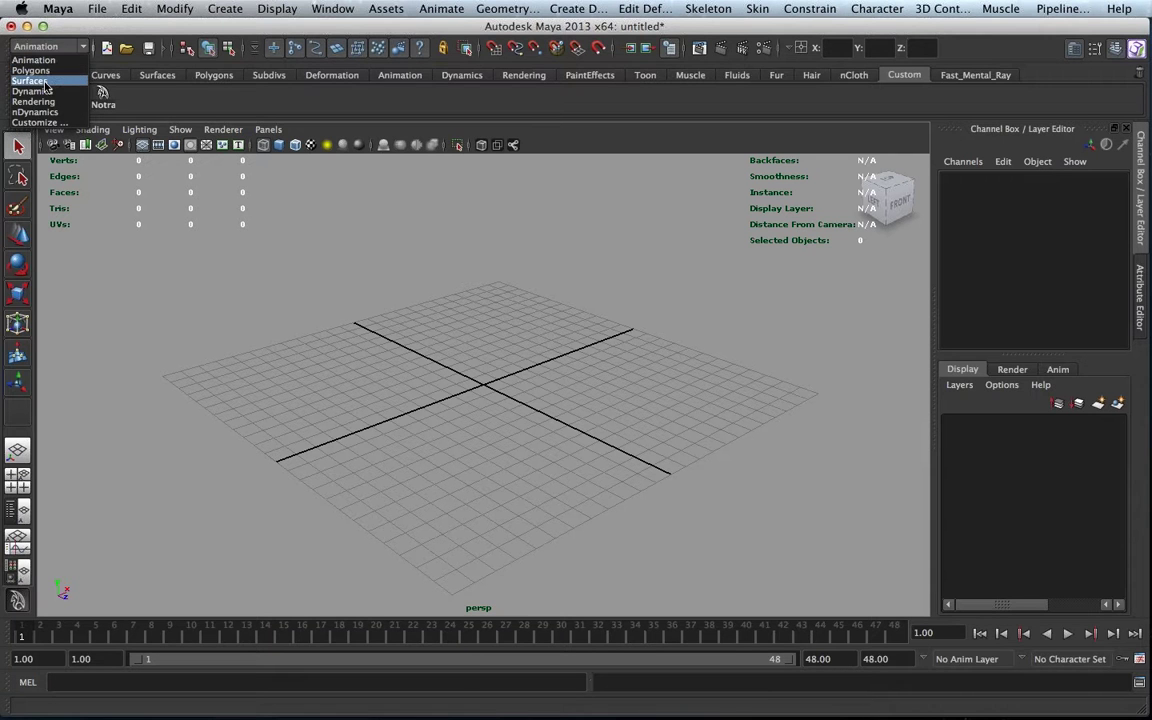
click(30, 81)
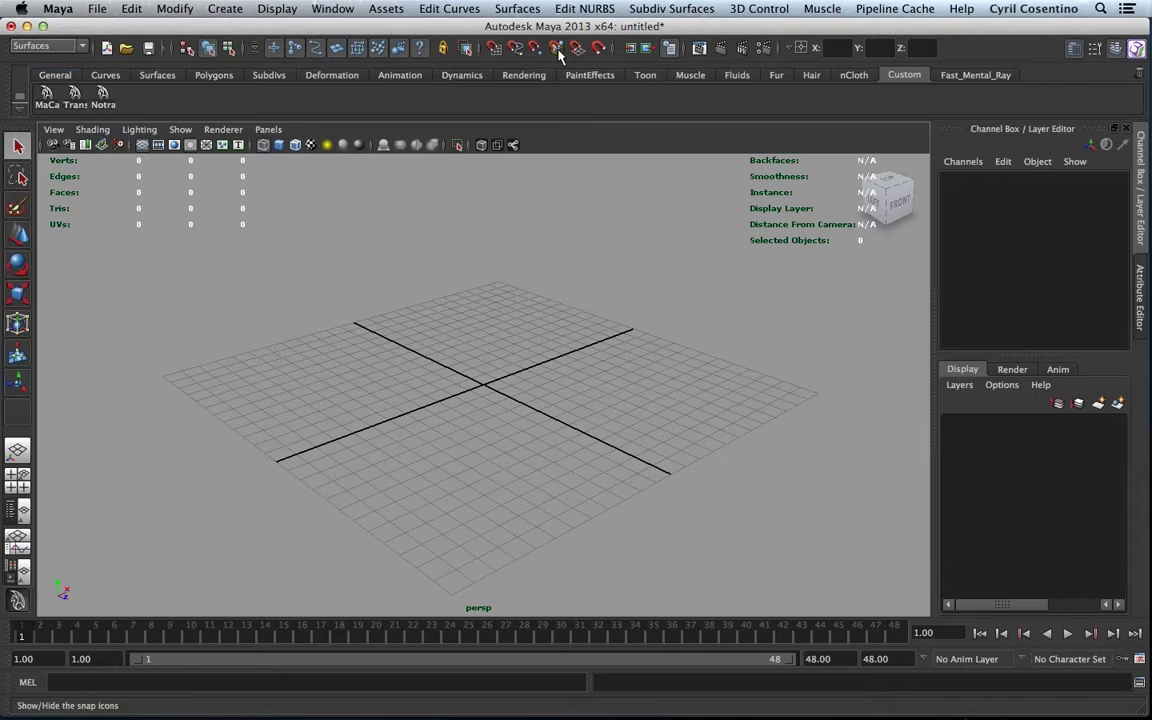
click(43, 48)
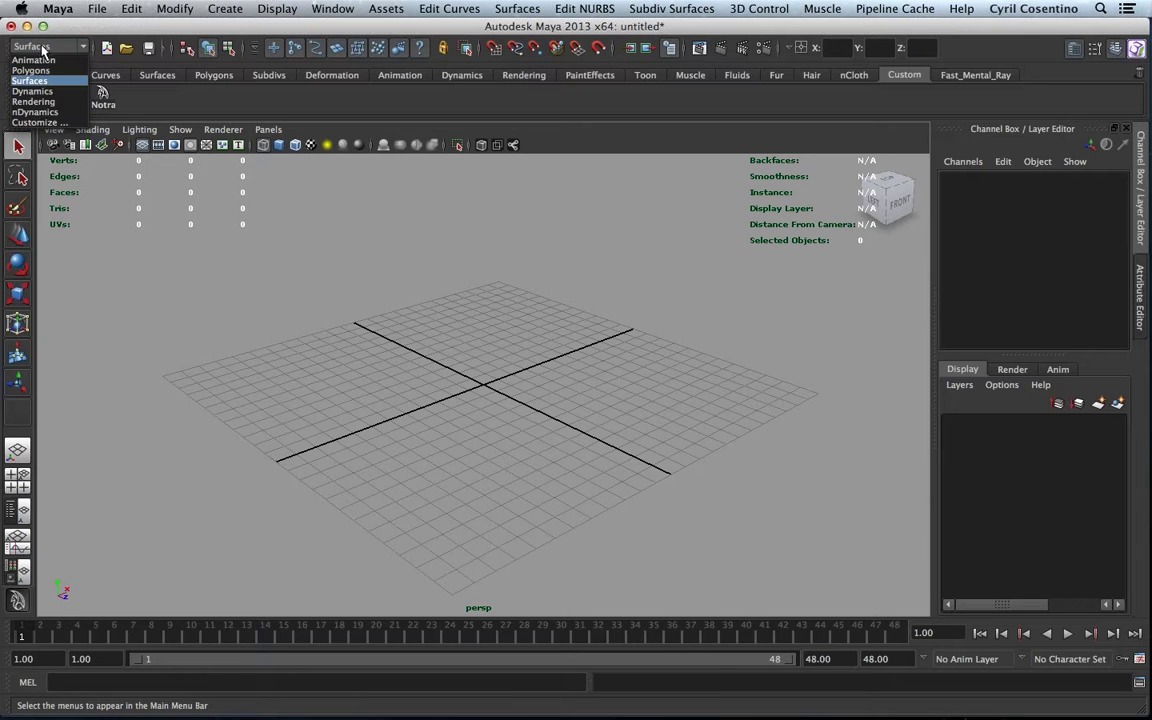
click(32, 91)
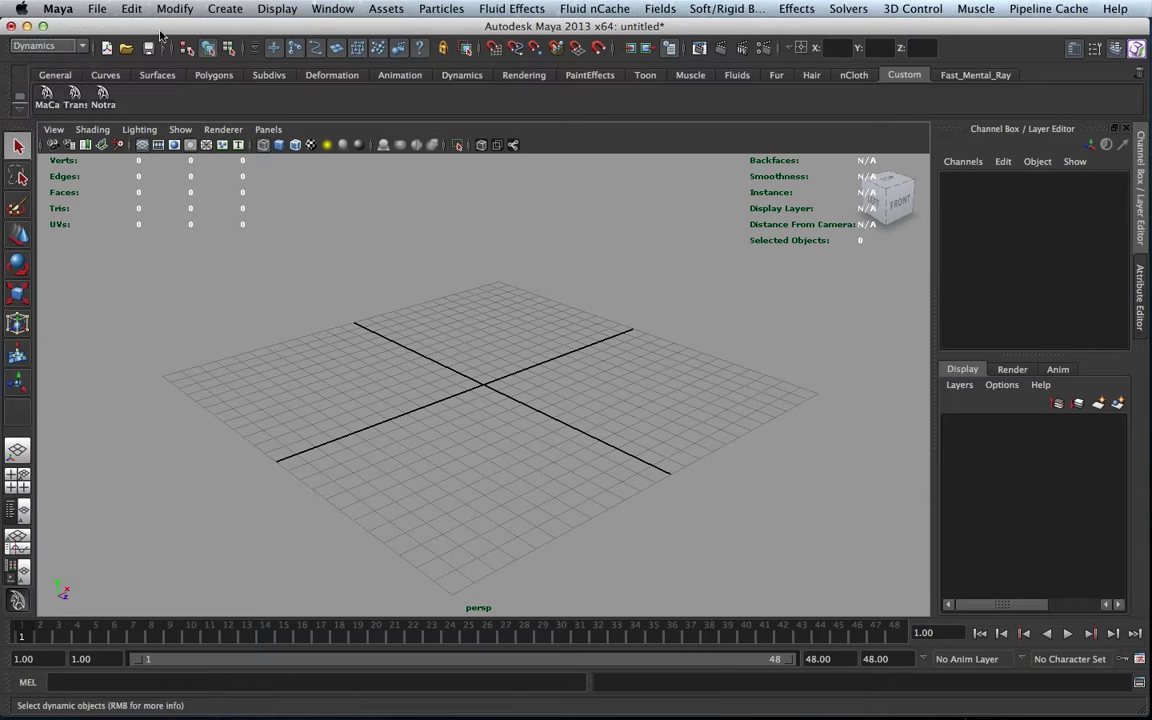
click(44, 50)
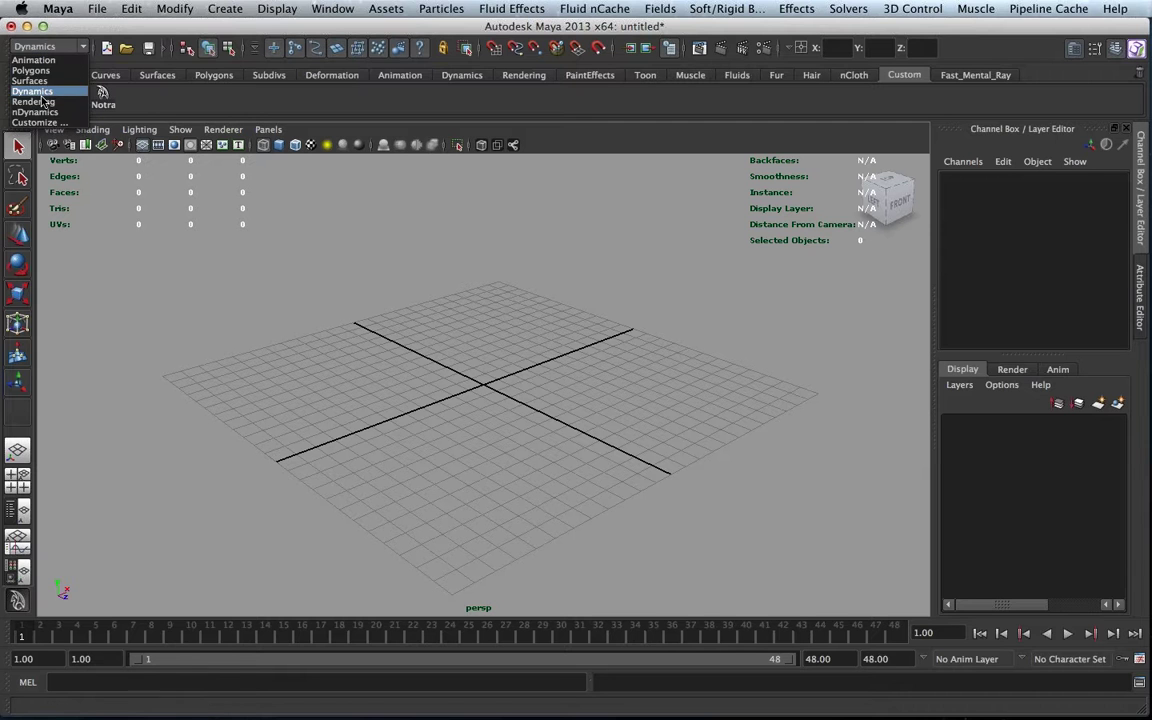
click(32, 101)
click(45, 46)
click(30, 70)
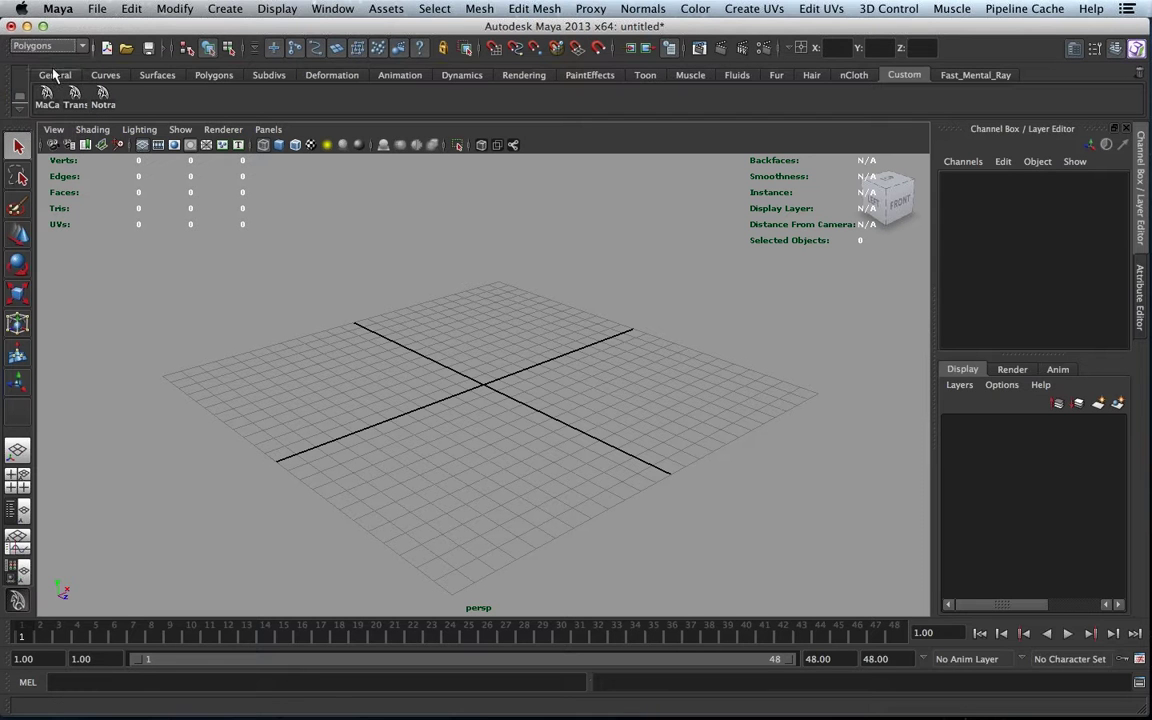
- Detach the Edit Mesh and Mesh command lists as floating windows, and close both windows
click(538, 9)
mouse_move(487, 12)
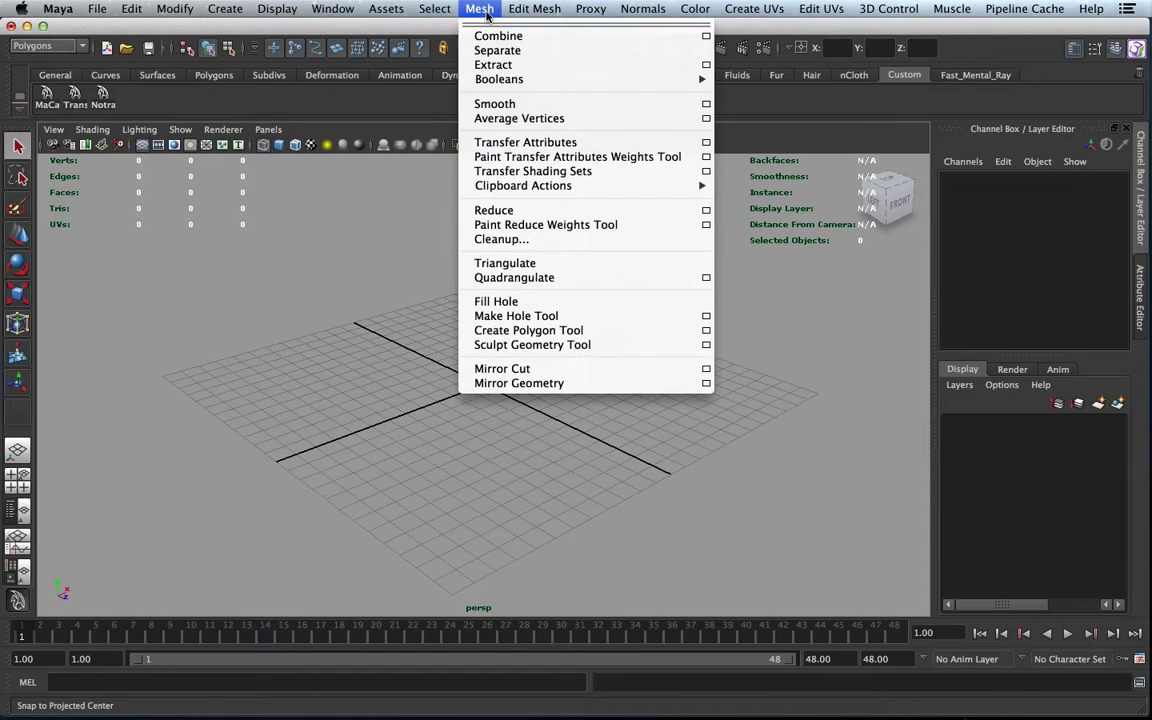
mouse_move(524, 24)
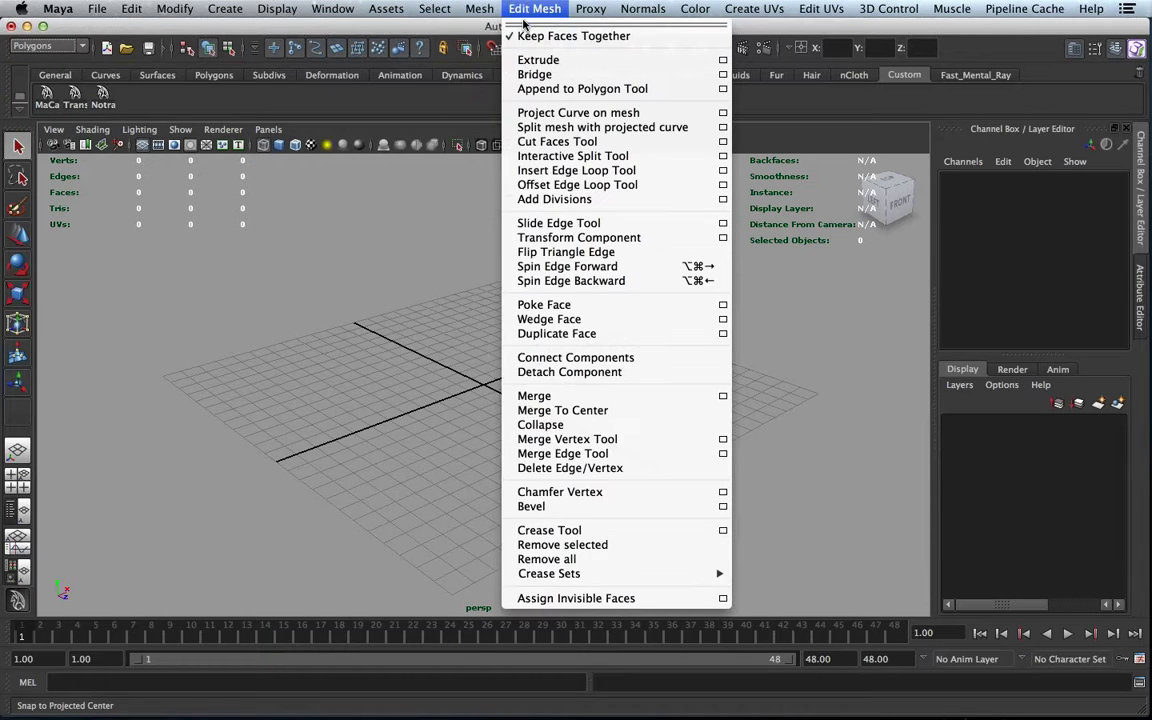
click(523, 24)
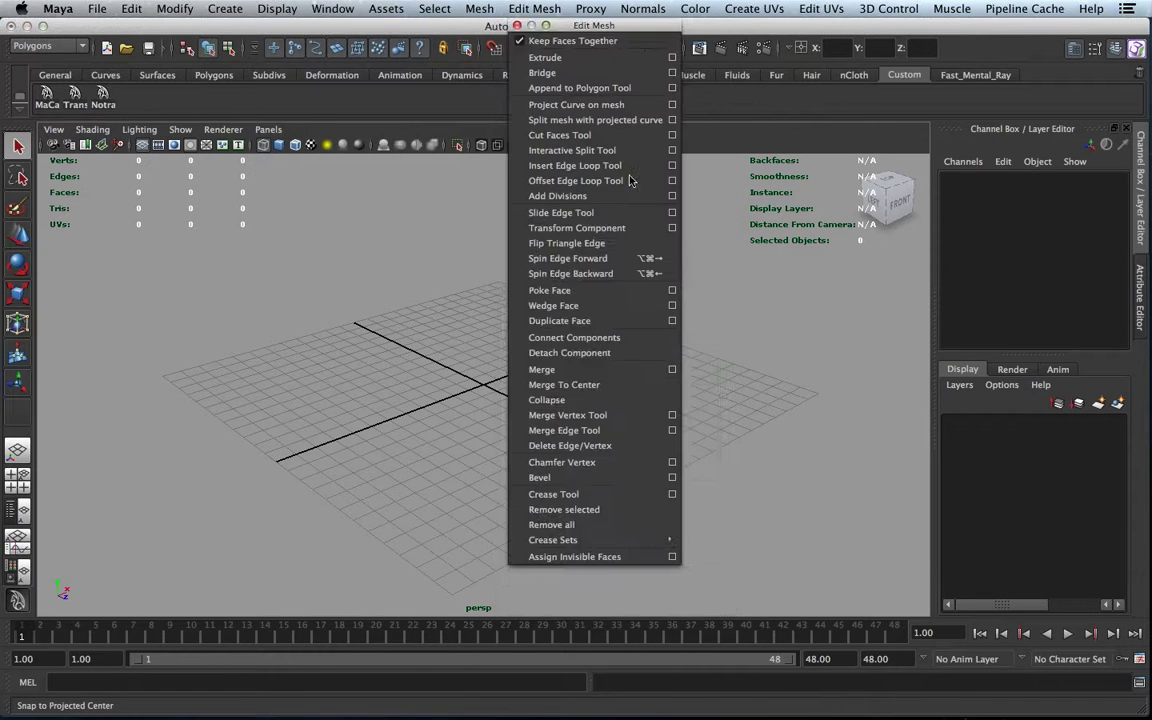
drag(523, 24, 443, 250)
click(479, 8)
click(520, 24)
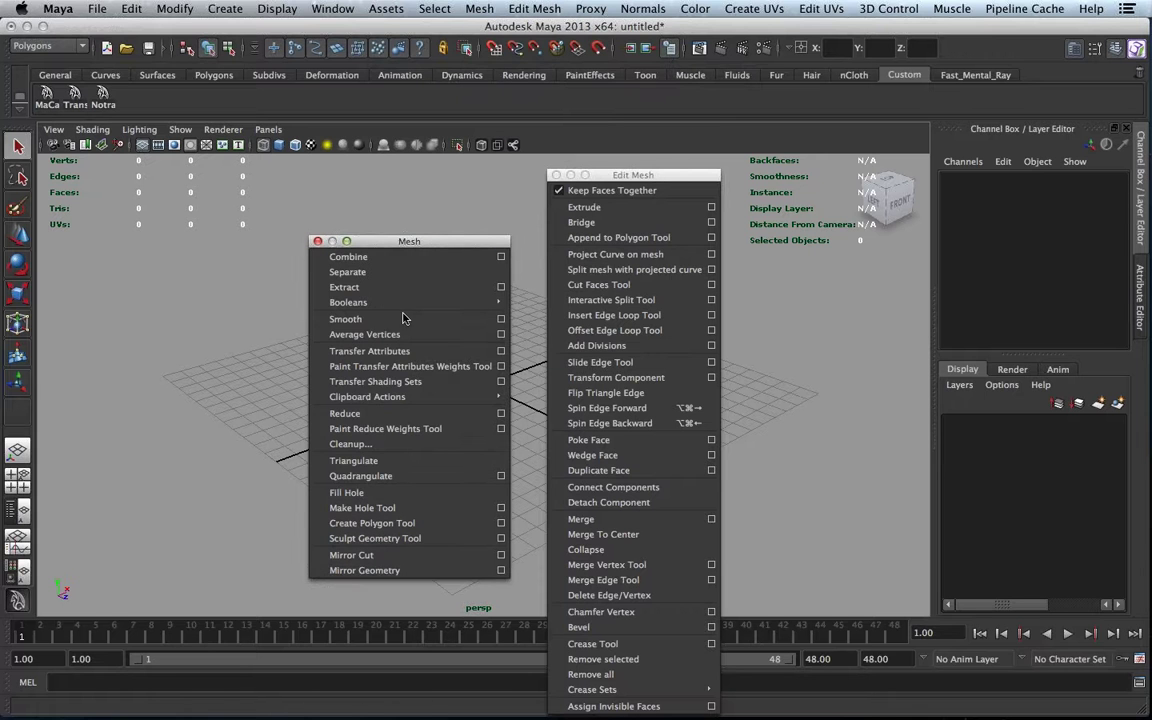
click(556, 176)
click(317, 242)
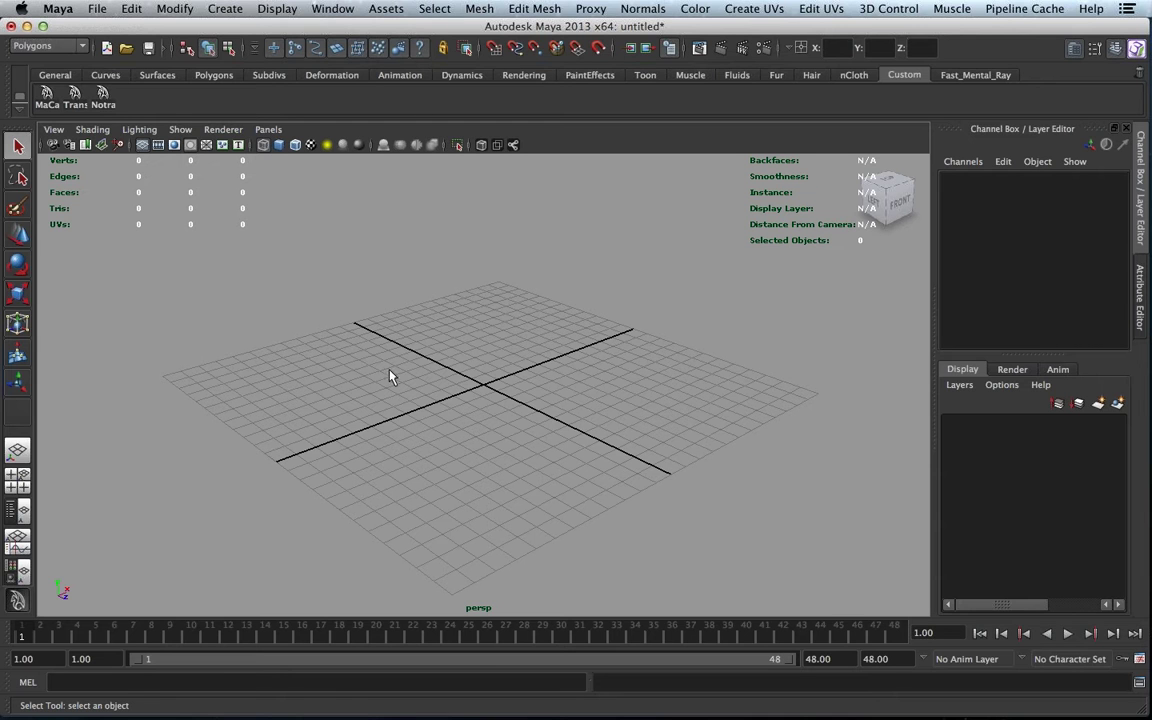
- Create a polygon cube at the centre of the grid
right_click(441, 346)
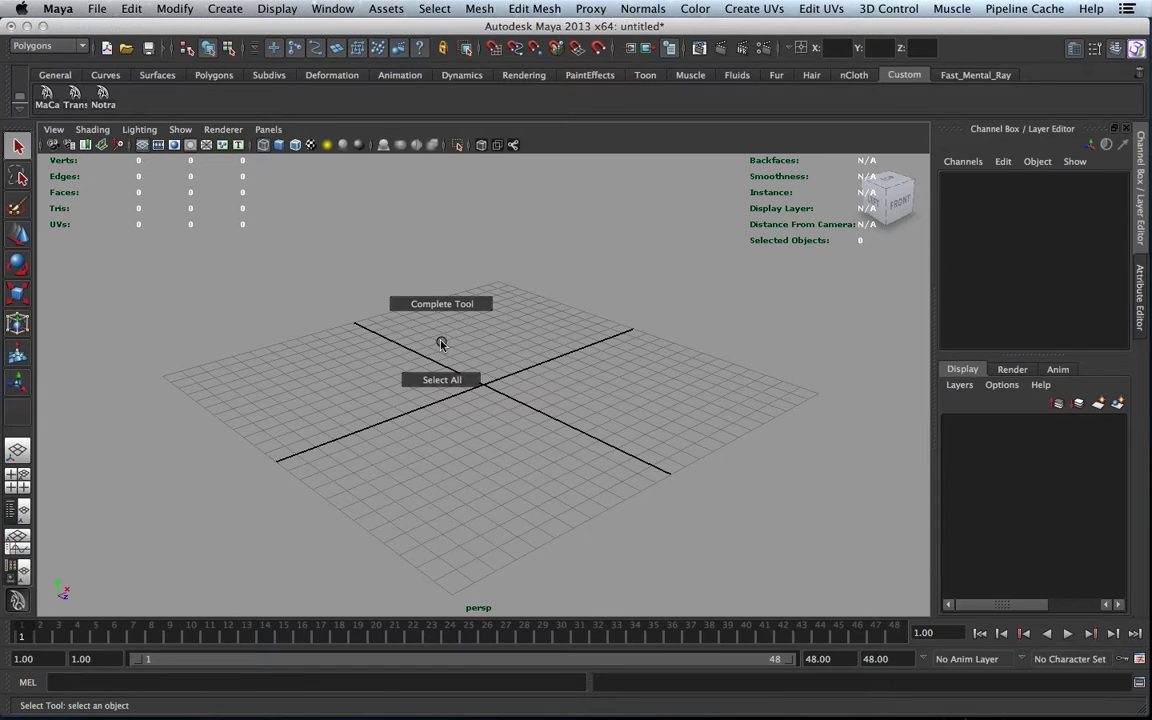
click(214, 75)
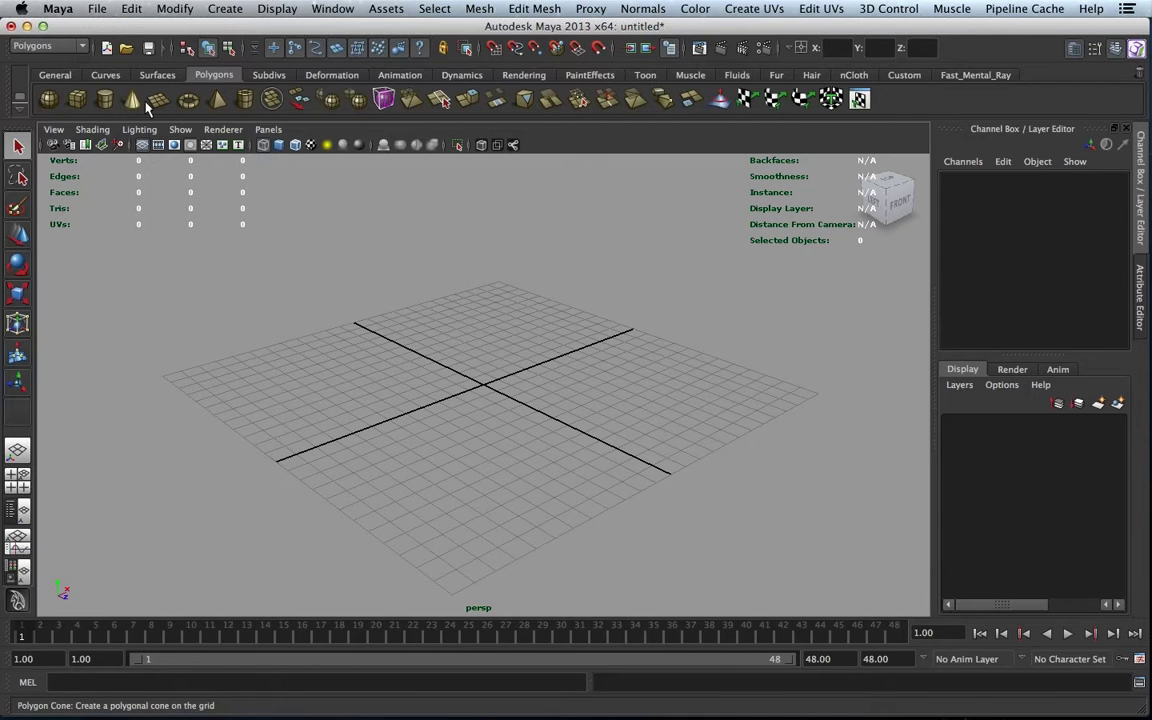
click(228, 10)
mouse_move(300, 51)
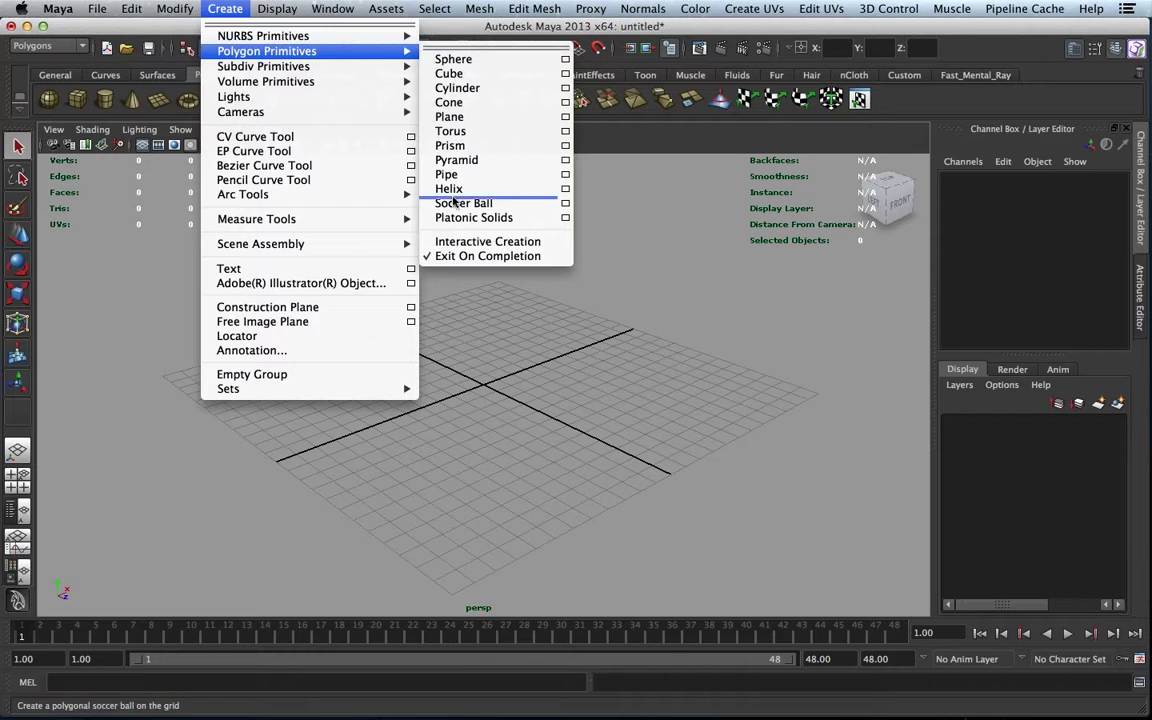
key(Escape)
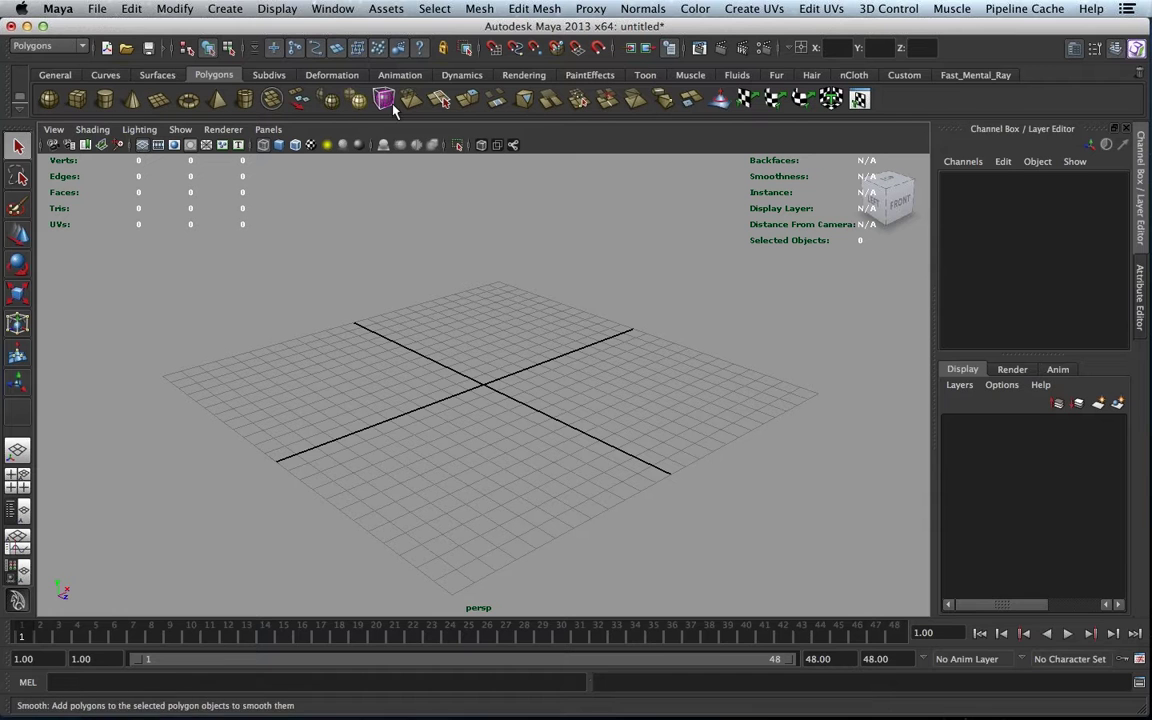
click(78, 106)
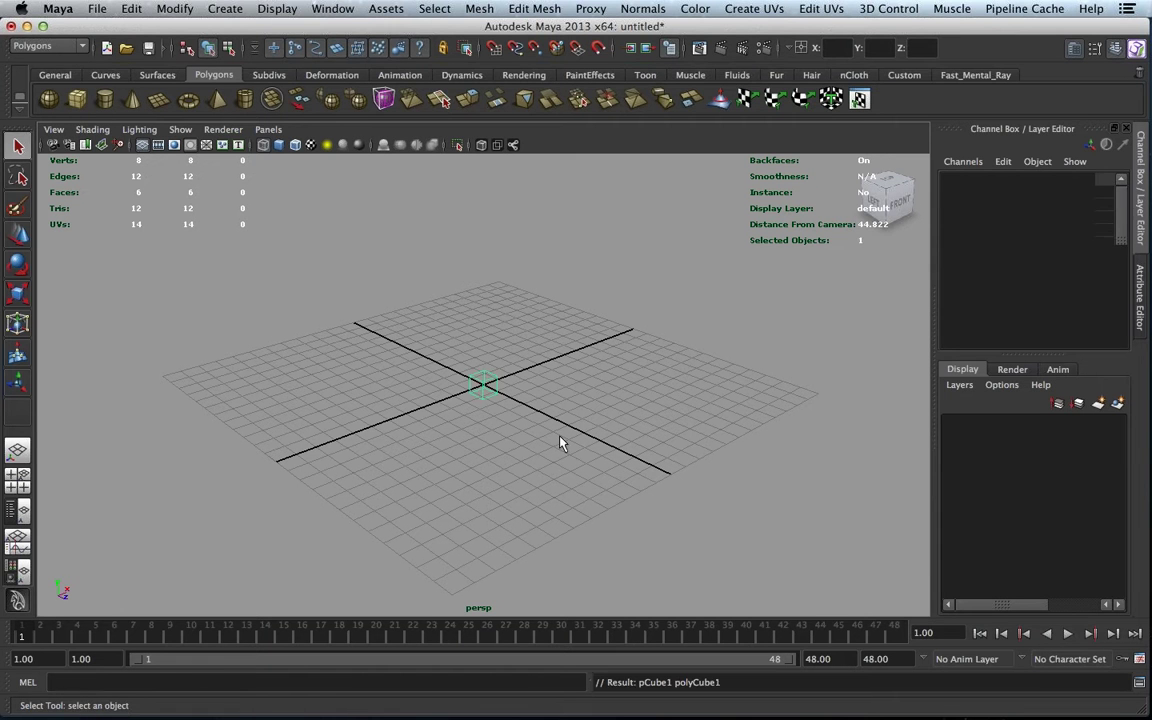
- Scale the cube uniformly to about 2 and enlarge the Channel Box to show all its attributes
key(r)
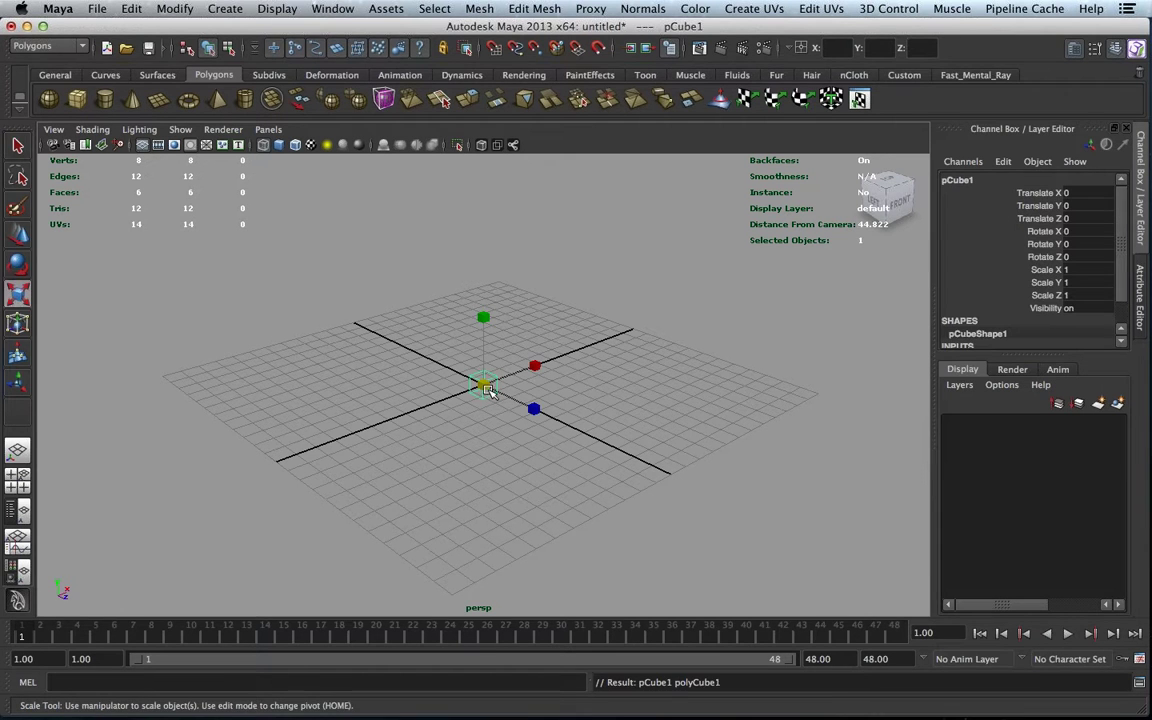
mouse_move(488, 389)
mouse_down()
mouse_move(609, 386)
mouse_move(503, 385)
mouse_up()
key(ctrl+z)
key(e)
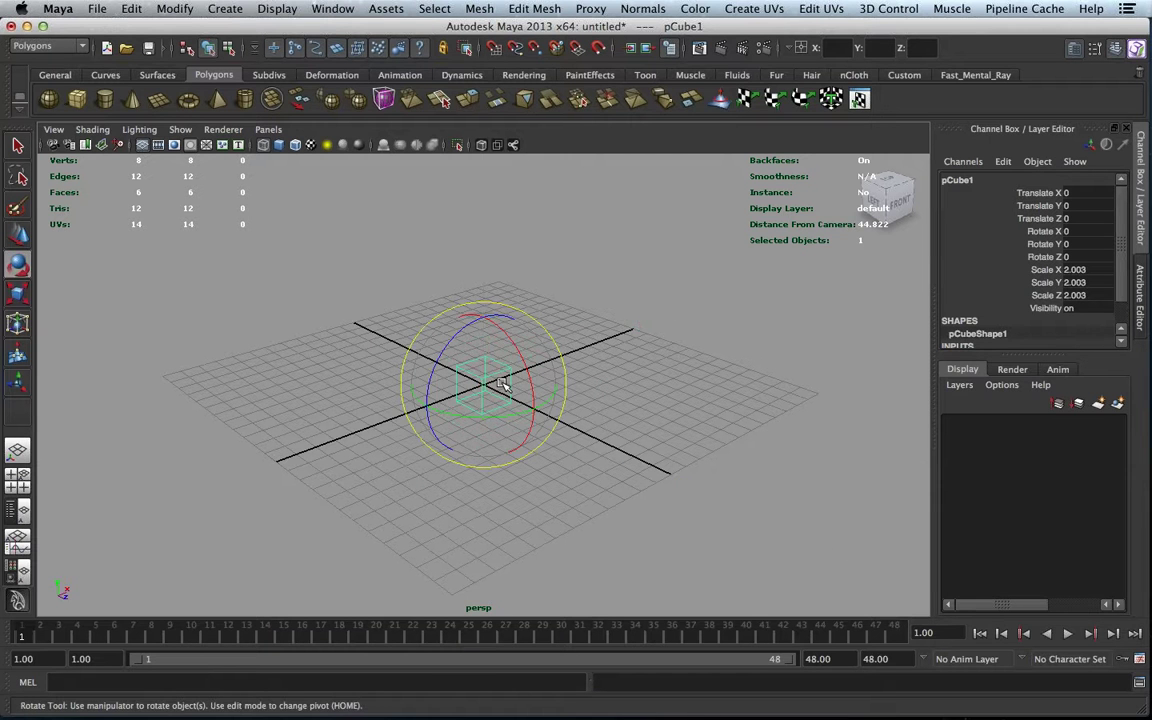
key(w)
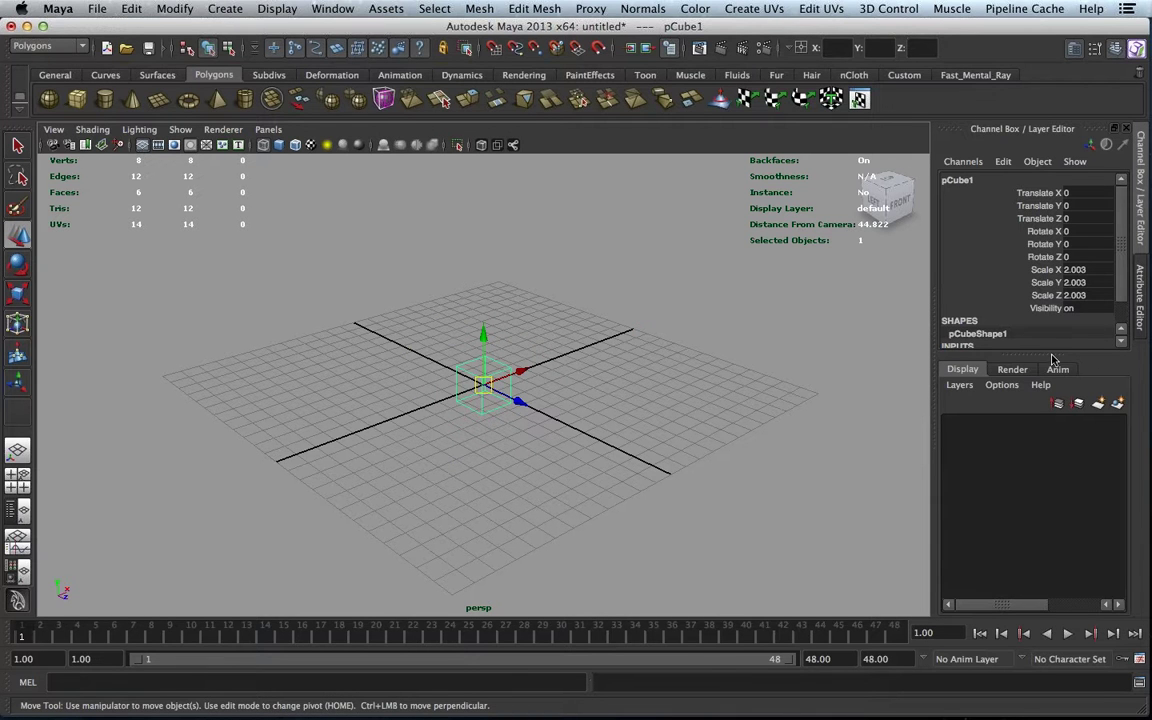
drag(1053, 363, 1054, 418)
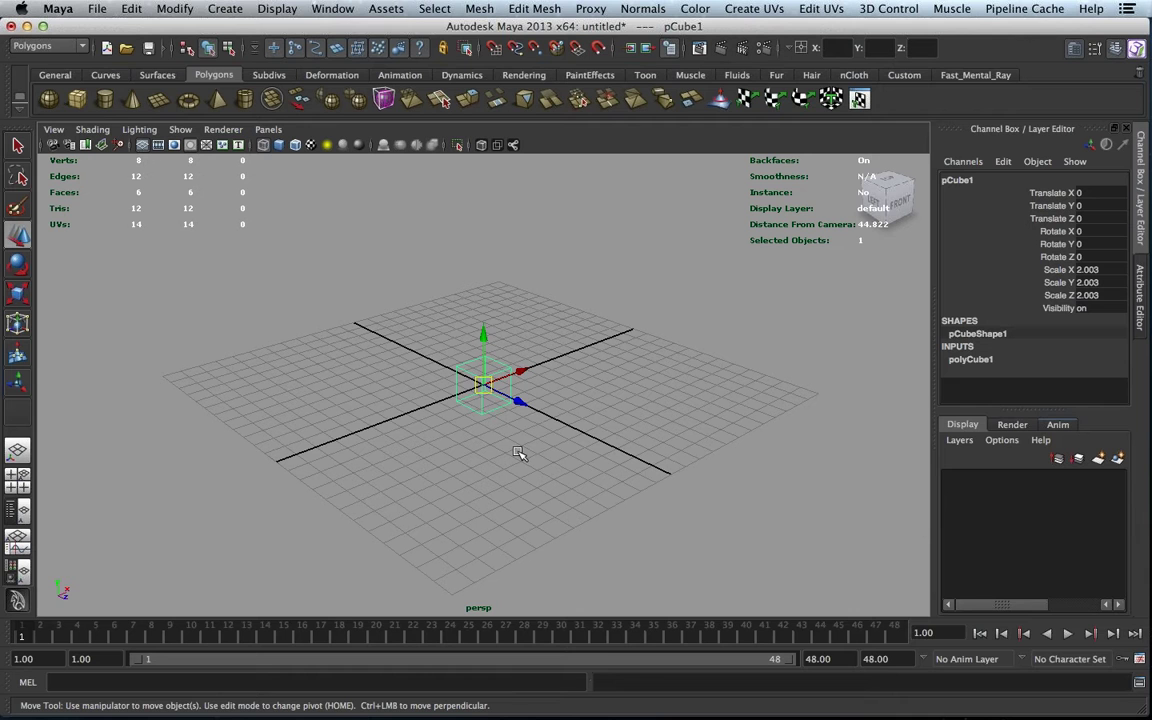
- Compare the cube in shaded and wireframe display, leaving smooth shading on
key(5)
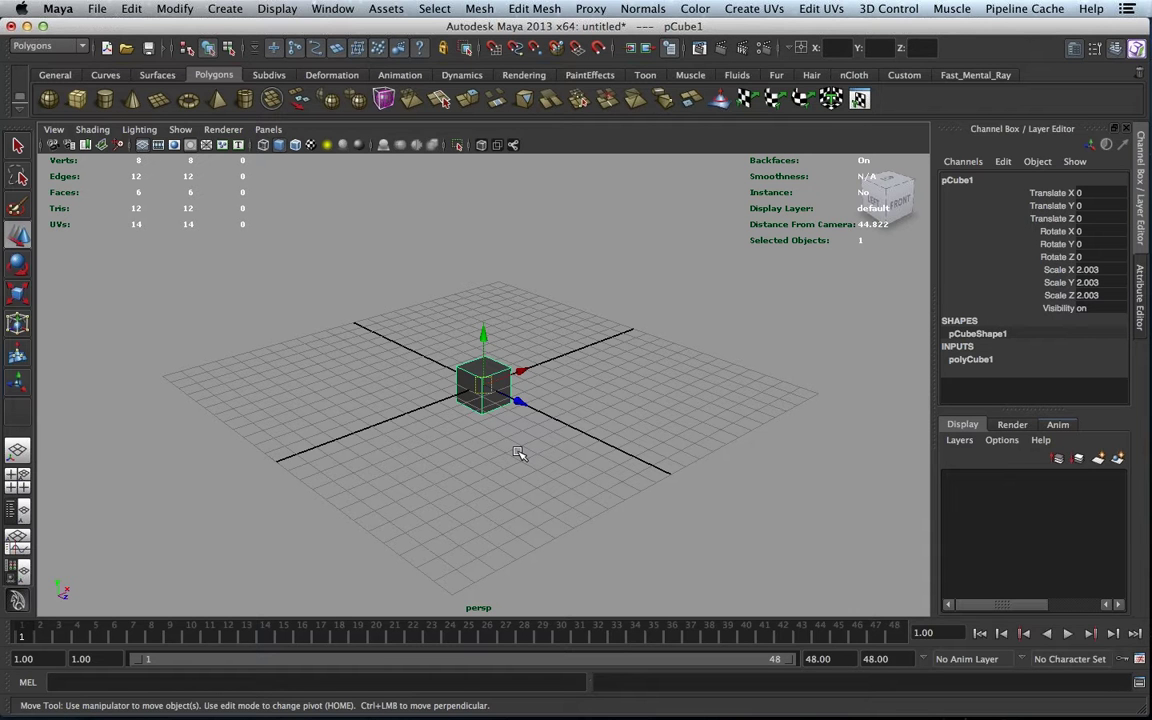
key(4)
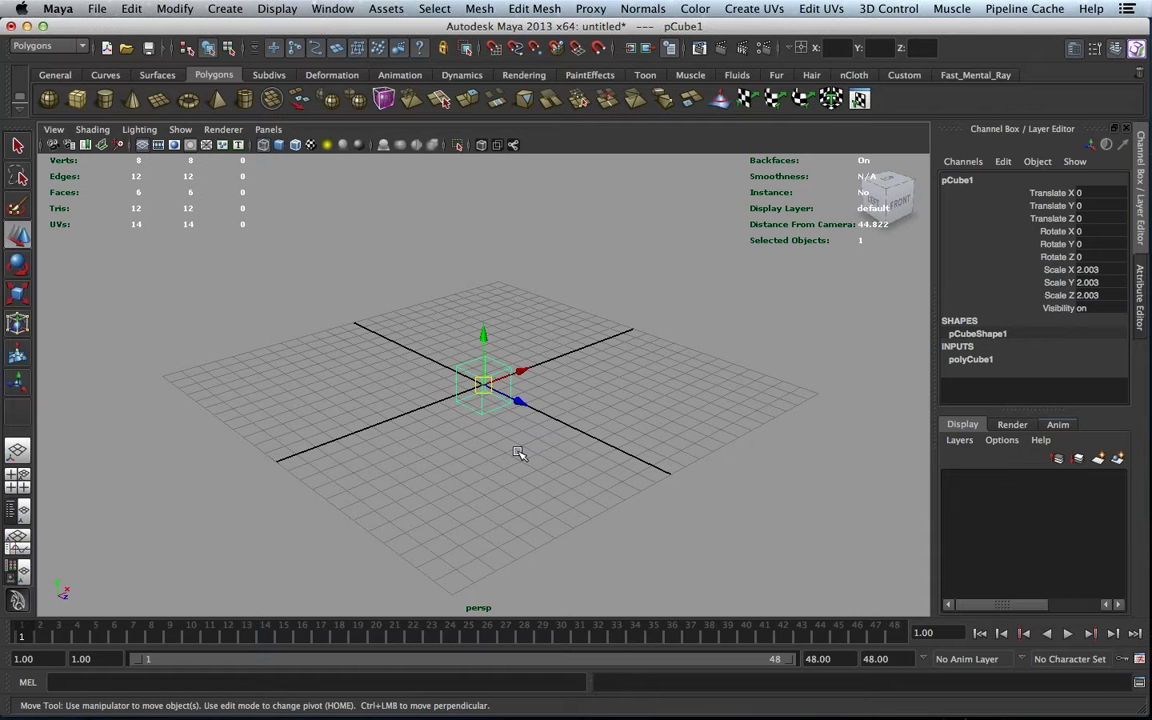
key(5)
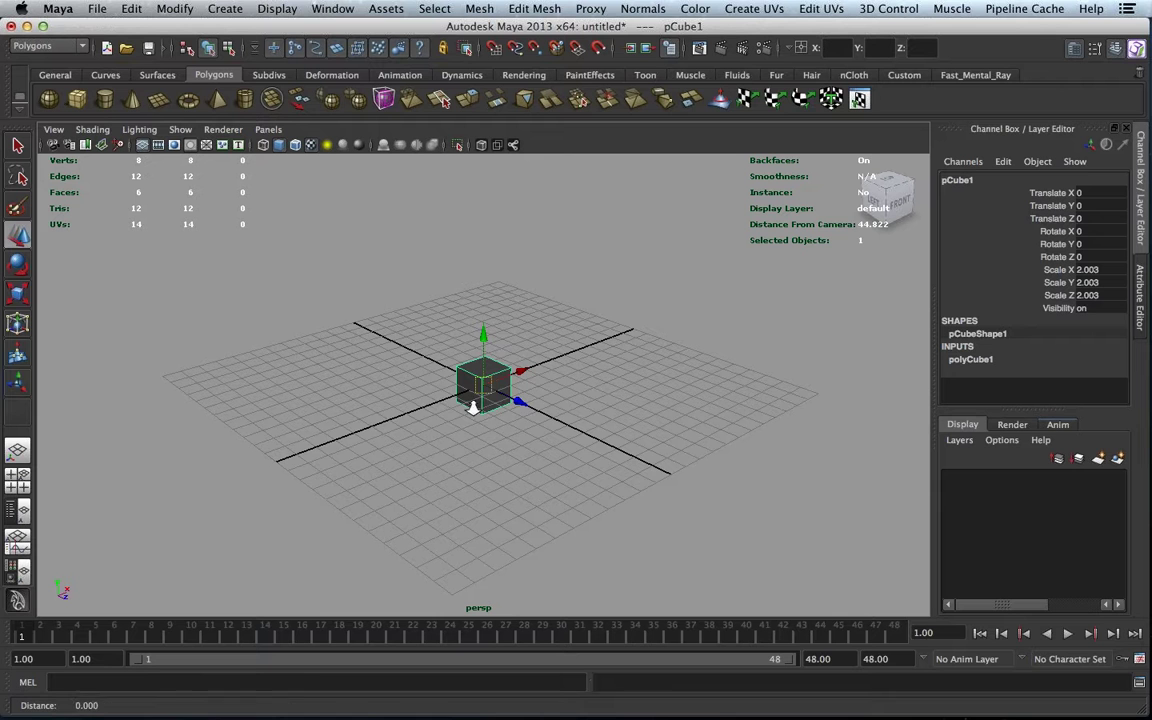
alt+right_drag(494, 423, 740, 421)
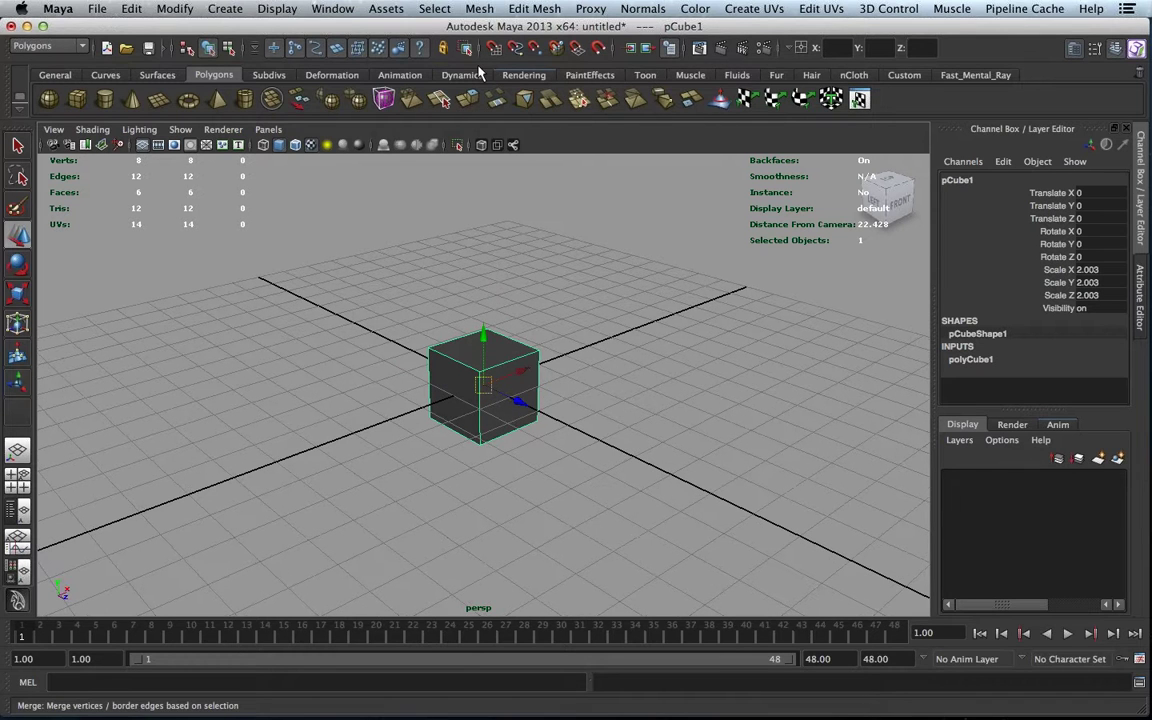
- Examine the Edit Mesh commands and compare them with the contextual modelling and selection-conversion commands offered on the cube
click(530, 9)
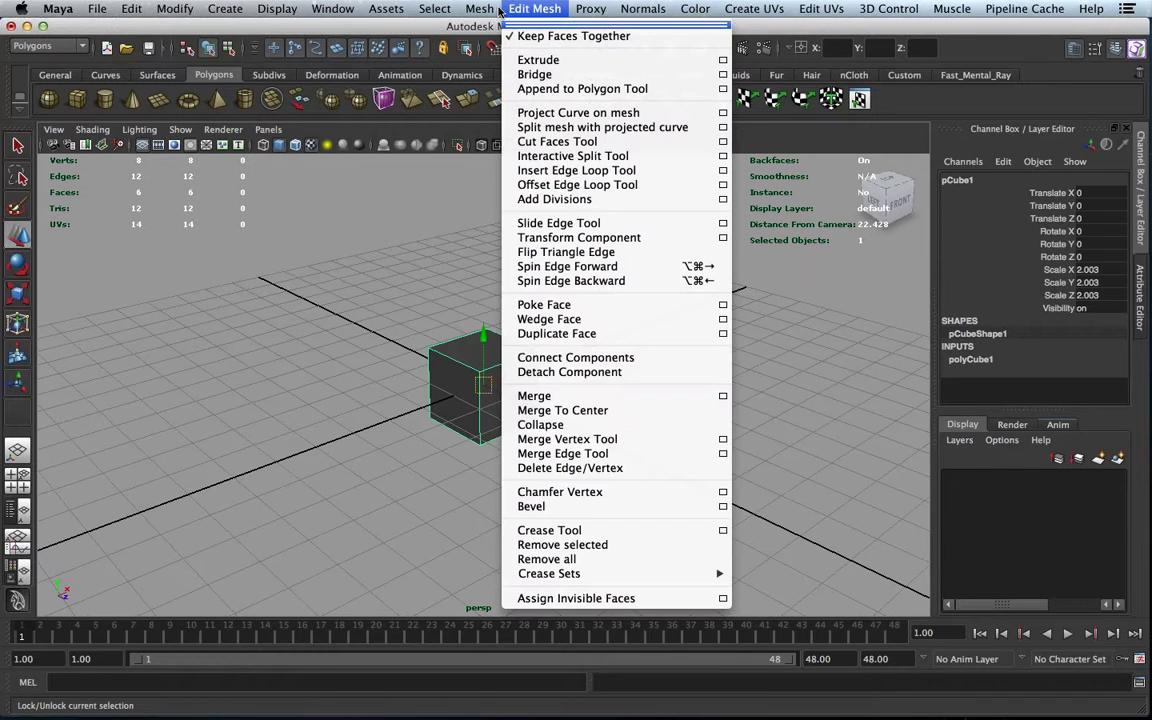
mouse_move(490, 358)
shift+right_down()
mouse_move(430, 370)
mouse_move(490, 330)
mouse_move(430, 372)
mouse_move(532, 345)
mouse_move(485, 305)
mouse_move(420, 320)
mouse_move(400, 370)
mouse_move(517, 393)
mouse_move(440, 375)
mouse_move(520, 385)
mouse_move(485, 320)
mouse_move(453, 363)
mouse_move(472, 359)
mouse_move(455, 365)
mouse_move(610, 364)
mouse_move(560, 330)
mouse_move(575, 318)
mouse_move(605, 368)
mouse_move(598, 380)
mouse_move(600, 368)
mouse_move(528, 355)
mouse_move(660, 353)
mouse_move(700, 373)
mouse_move(700, 392)
mouse_move(871, 398)
mouse_move(680, 362)
mouse_move(612, 378)
shift+right_up()
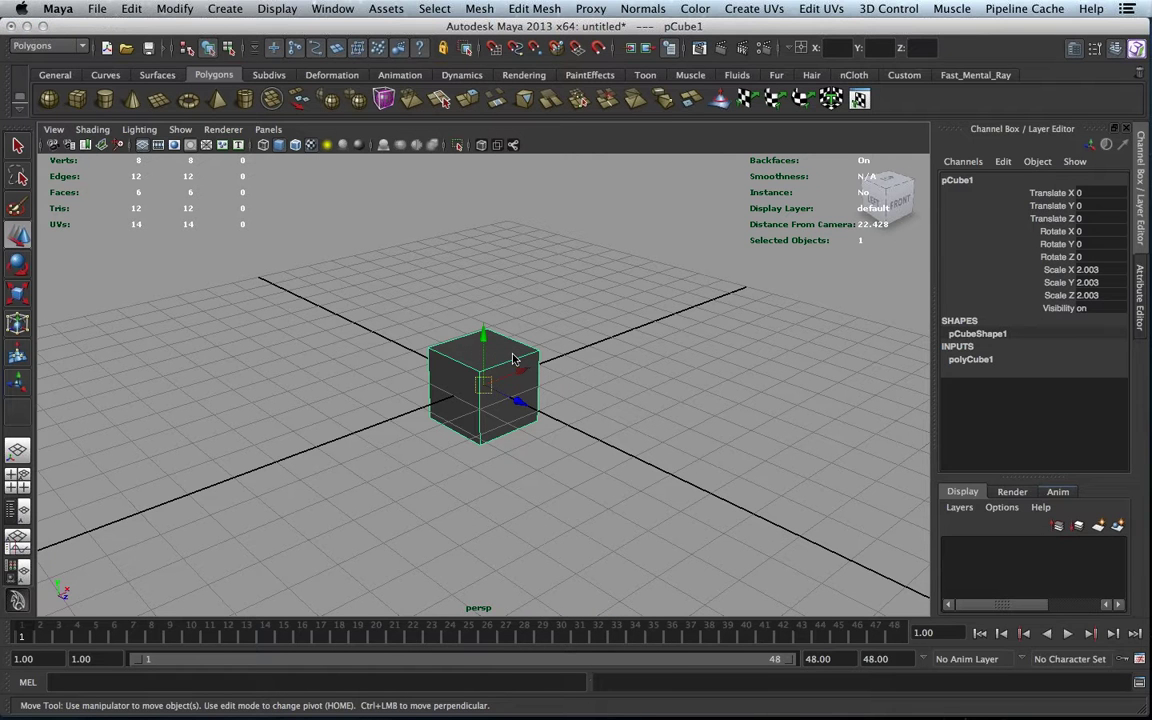
mouse_move(513, 358)
right_down()
mouse_move(511, 341)
mouse_move(512, 355)
right_up()
ctrl+right_click(488, 362)
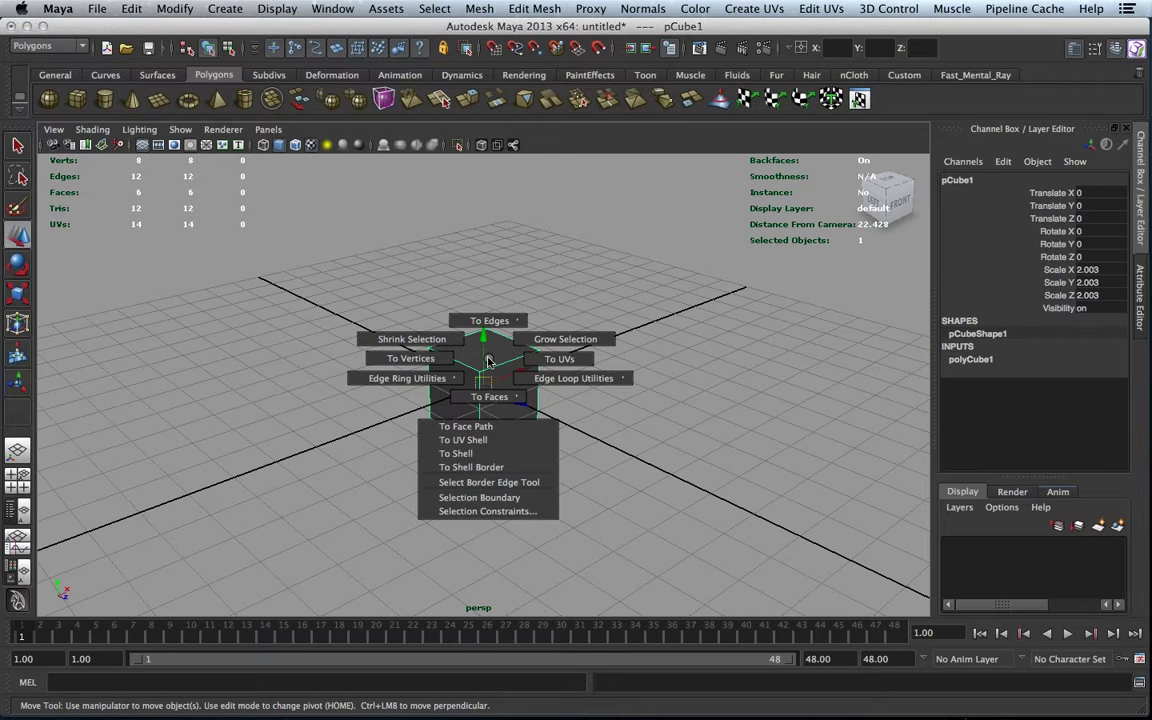
click(527, 8)
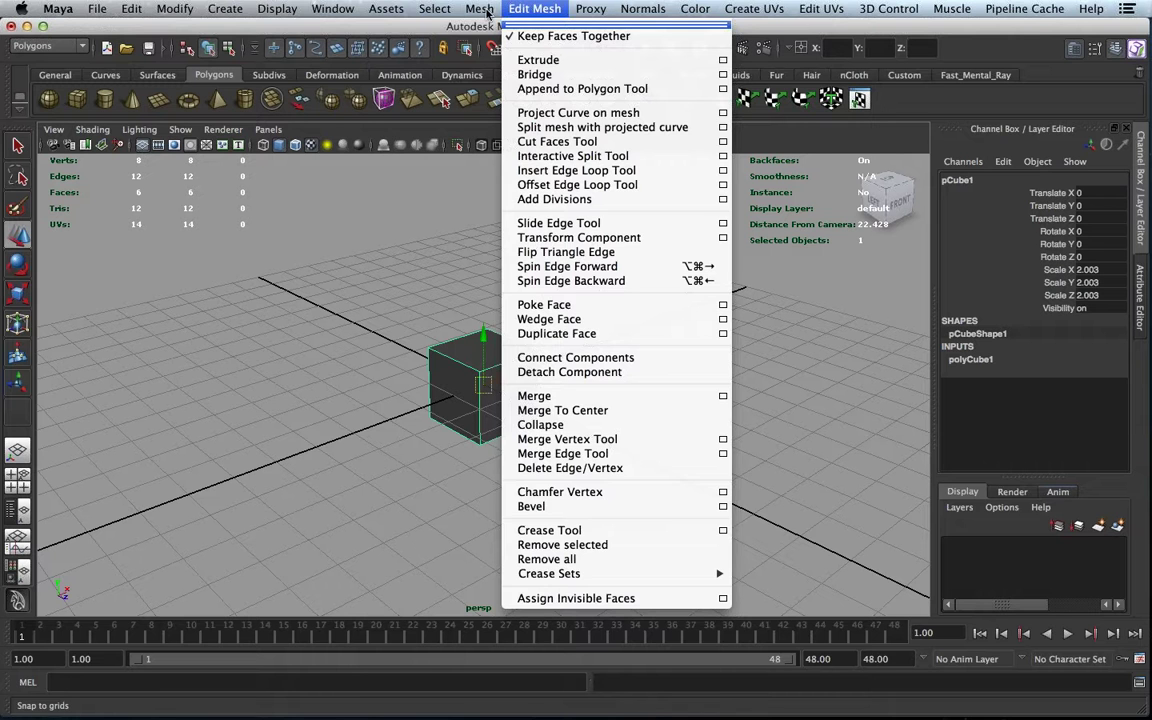
key(Escape)
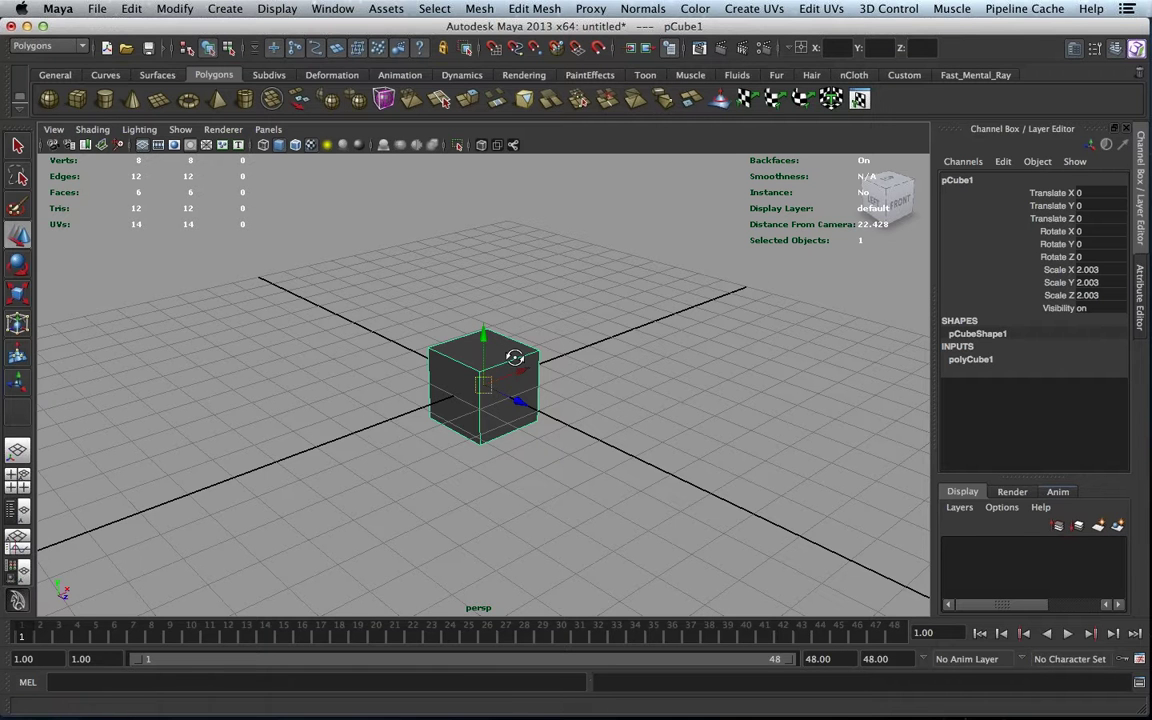
- Switch the cube to vertex mode and select the nearest corner vertex of its upper face
alt+drag(514, 357, 524, 357)
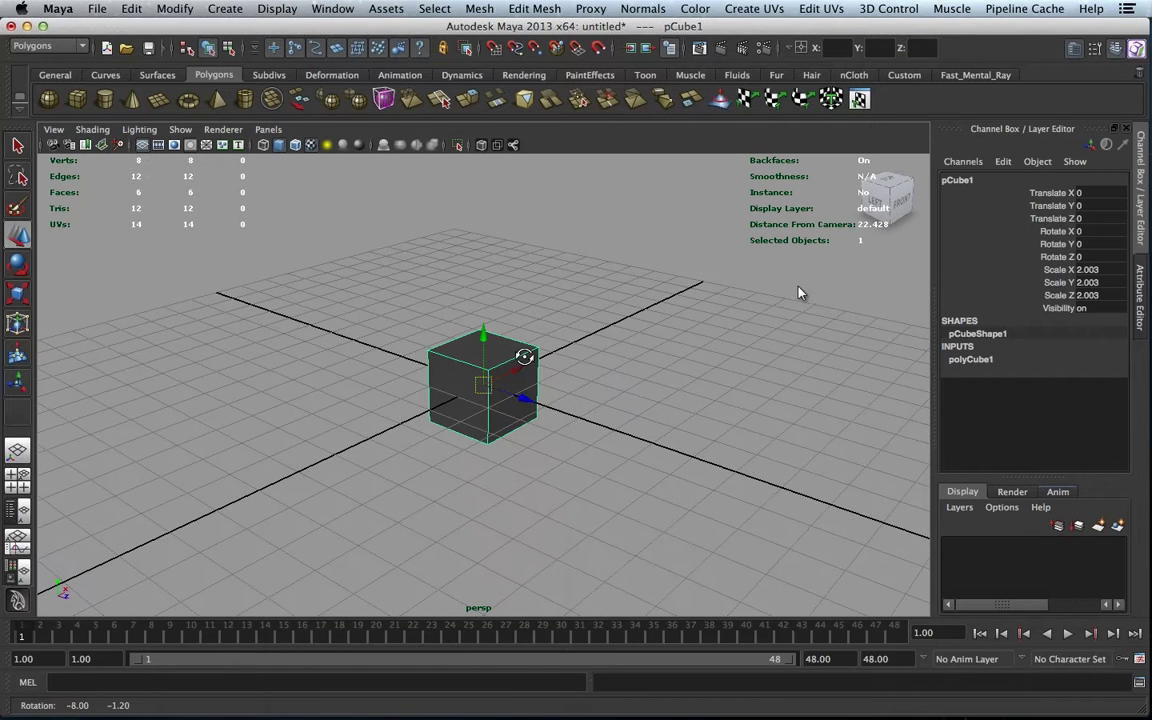
alt+right_drag(690, 397, 720, 400)
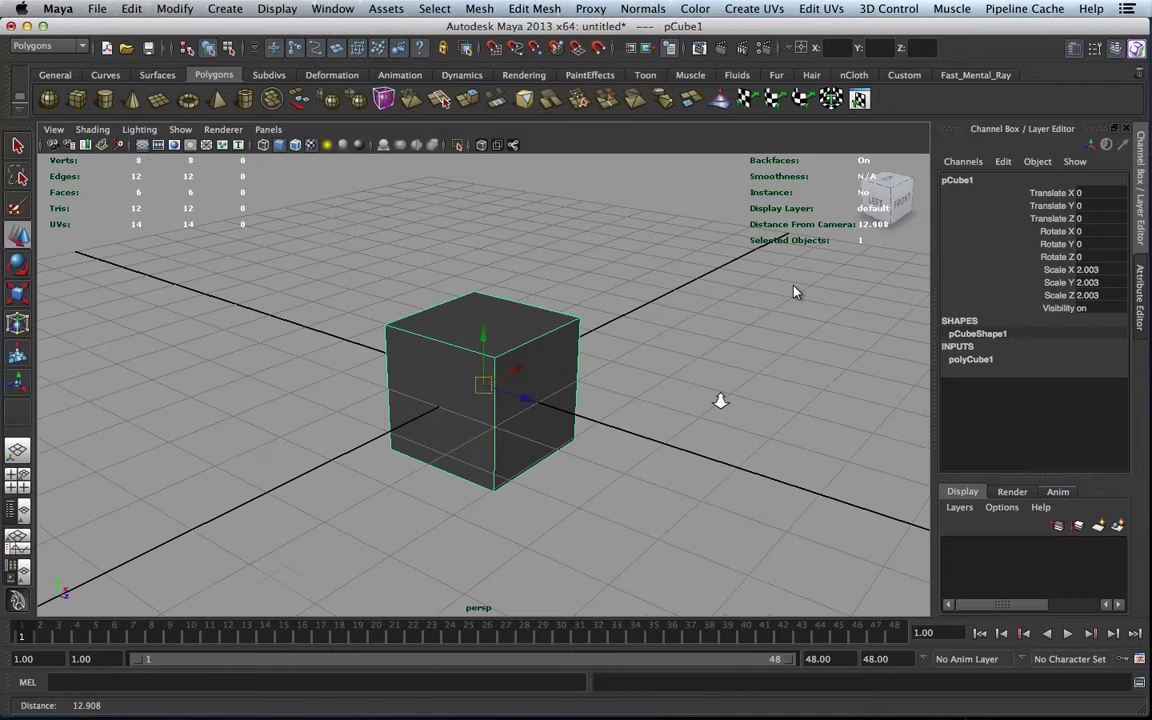
scroll(571, 380, up, 2)
scroll(487, 313, up, 2)
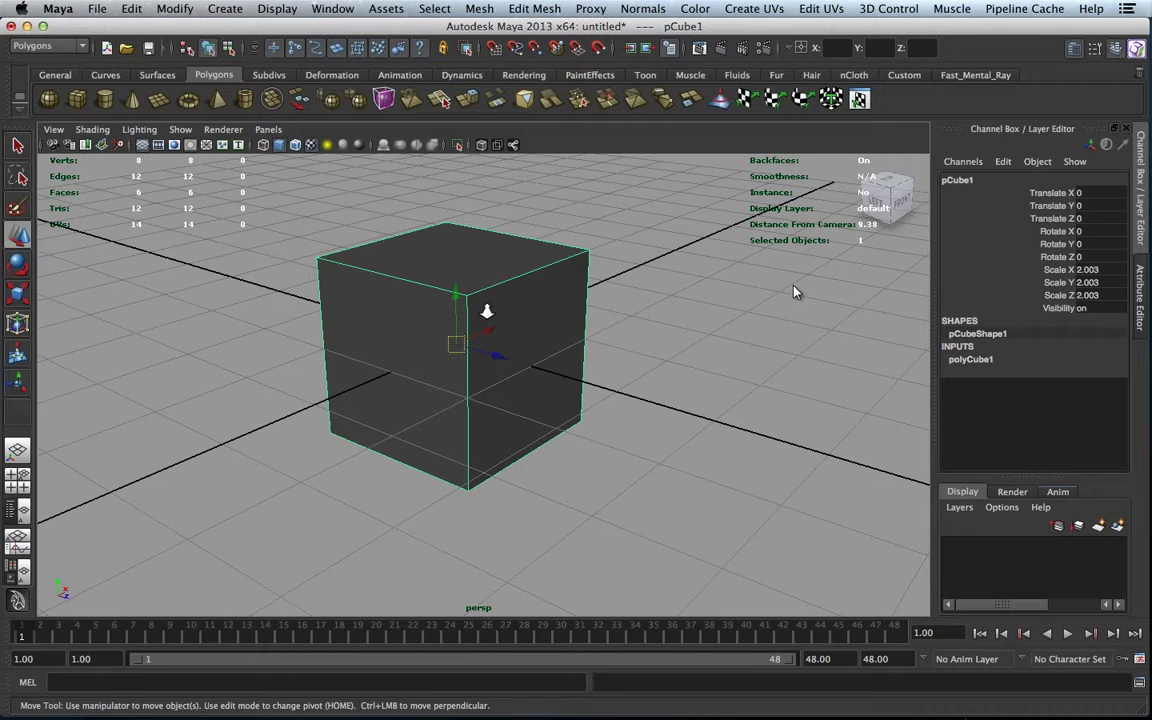
scroll(487, 313, up, 2)
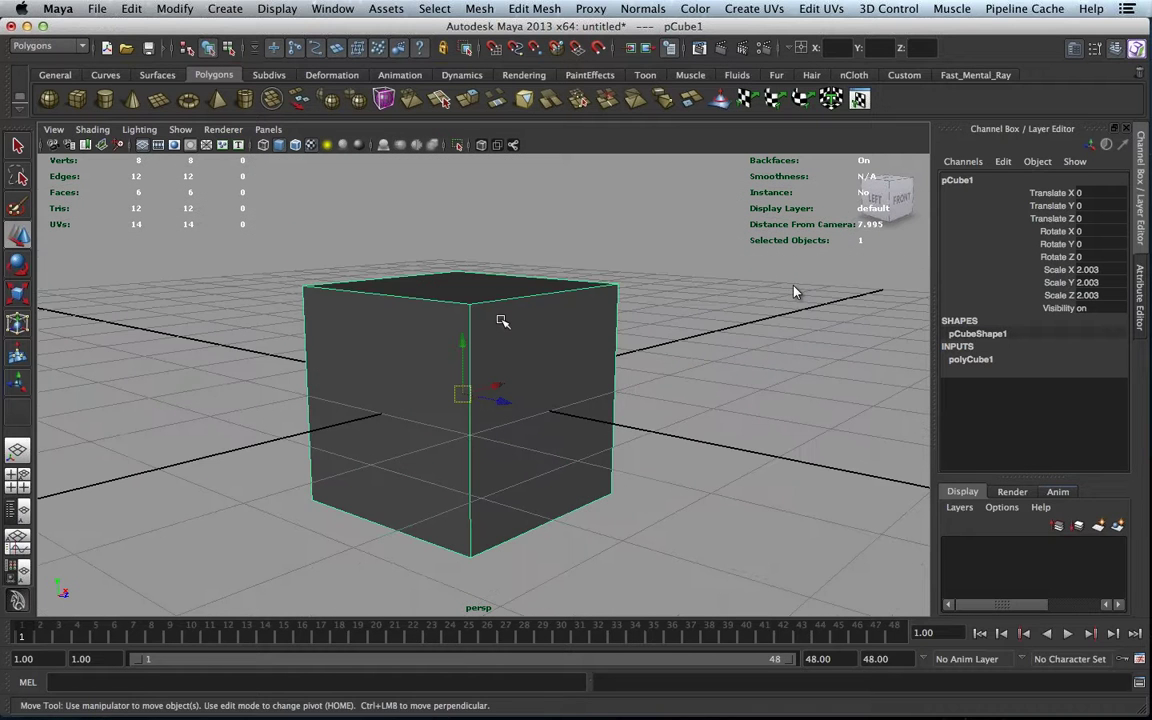
right_click(502, 321)
right_click(506, 325)
right_drag(466, 303, 380, 329)
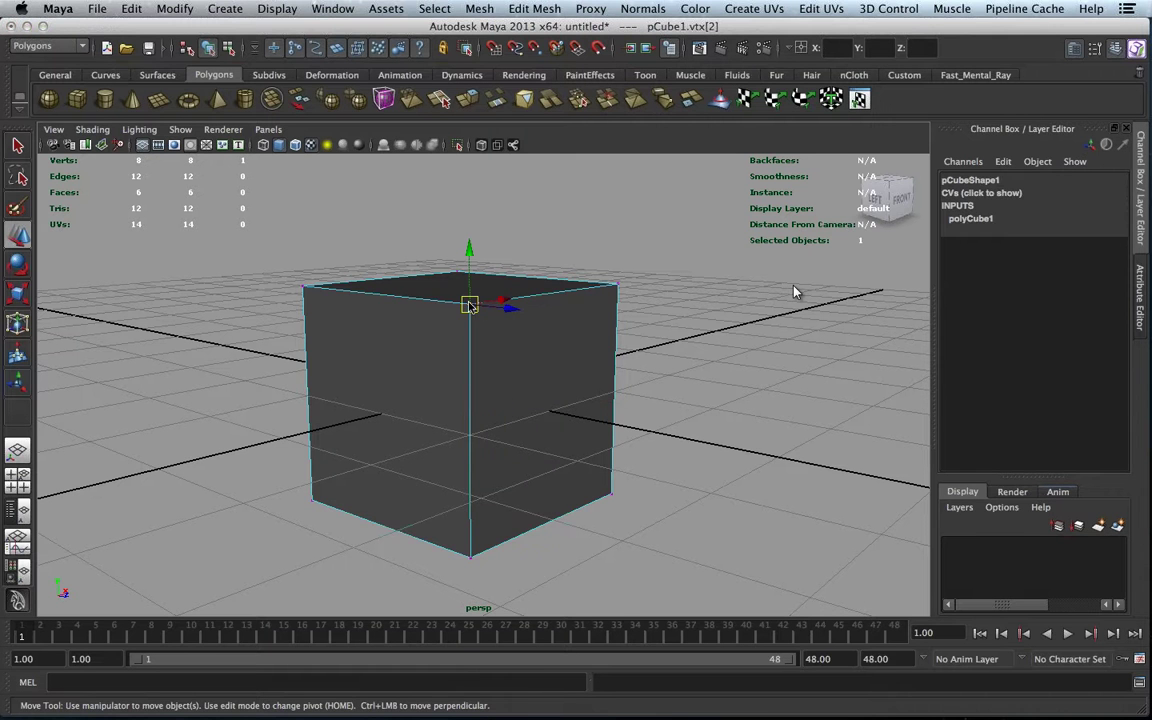
- Preview the cube's edge and face component modes and return to object mode
right_drag(466, 364, 469, 347)
right_drag(445, 268, 510, 434)
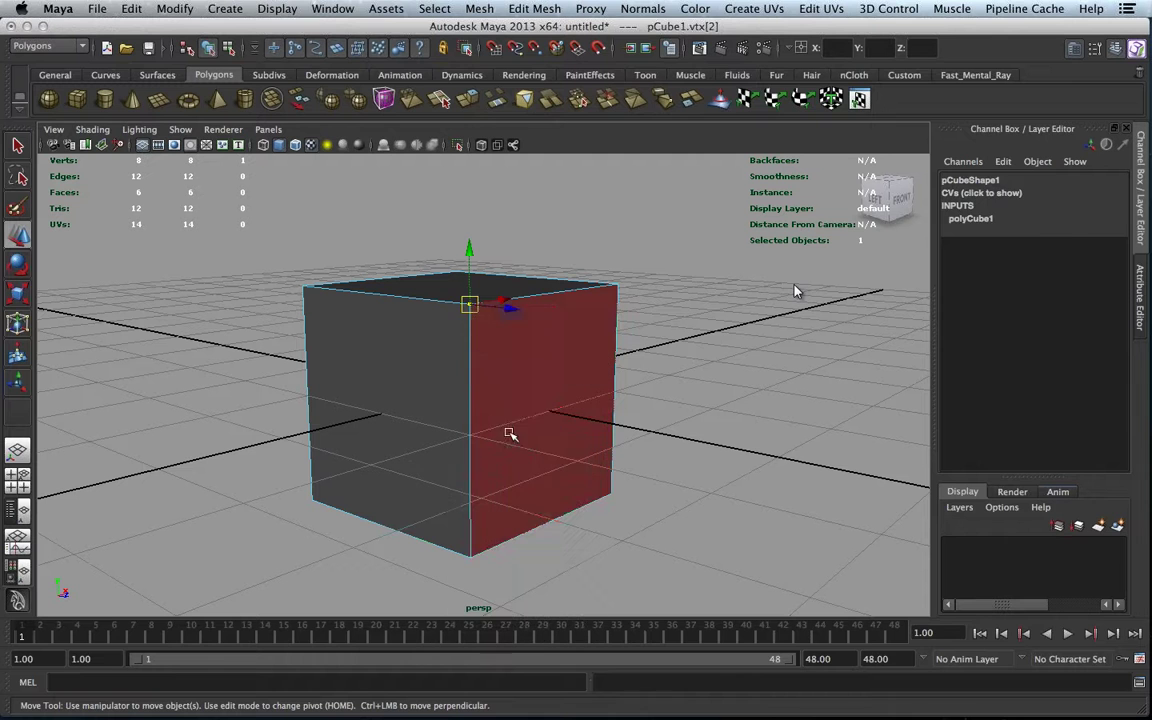
key(F8)
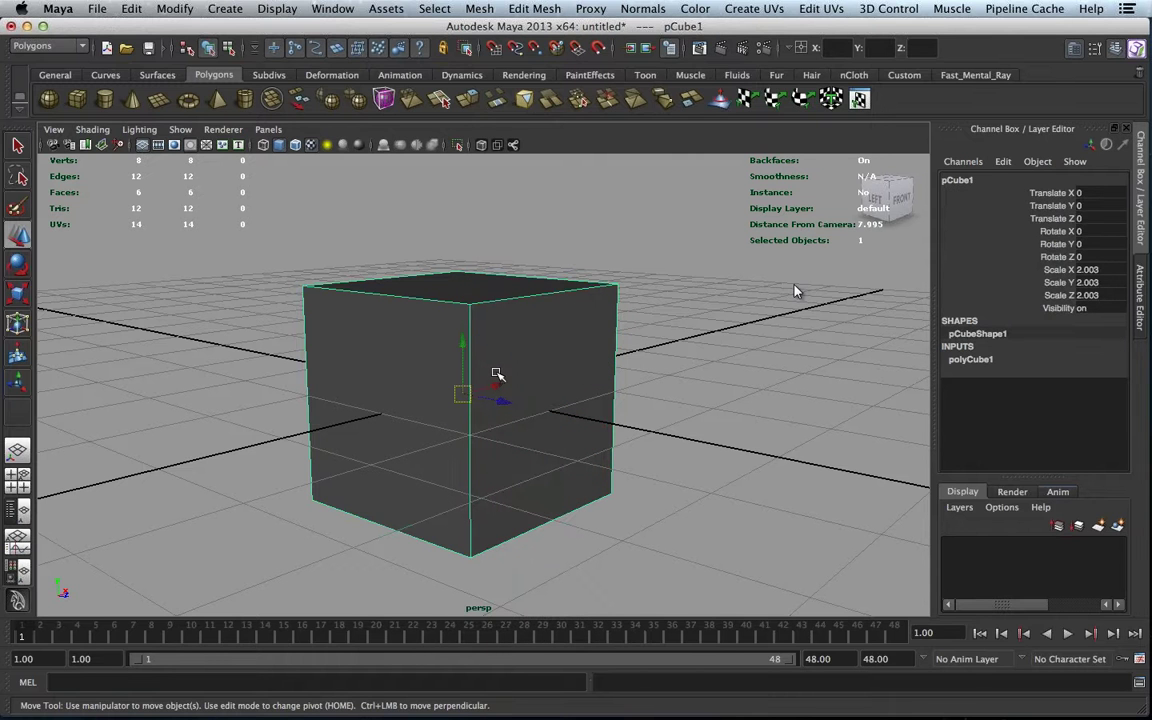
- Select the cube's front face in face mode, and return the cube to object mode
mouse_move(497, 368)
right_down()
mouse_move(460, 358)
mouse_move(480, 338)
mouse_move(522, 364)
mouse_move(498, 386)
mouse_move(498, 370)
right_up()
key(F8)
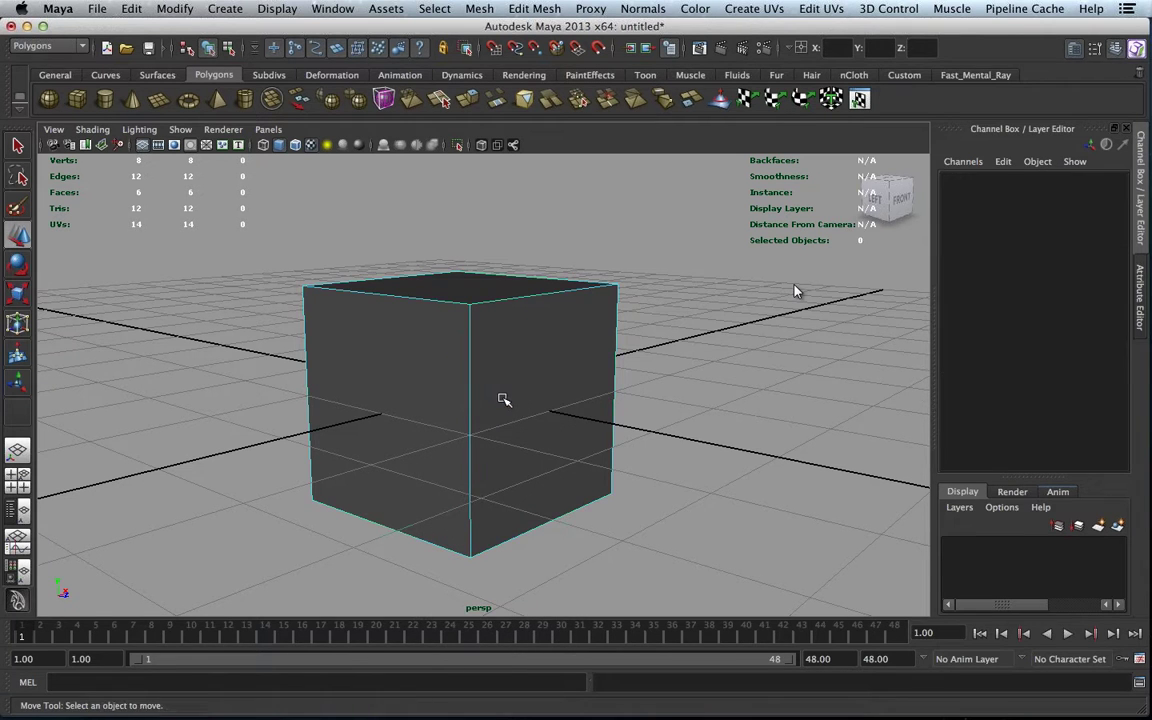
click(503, 400)
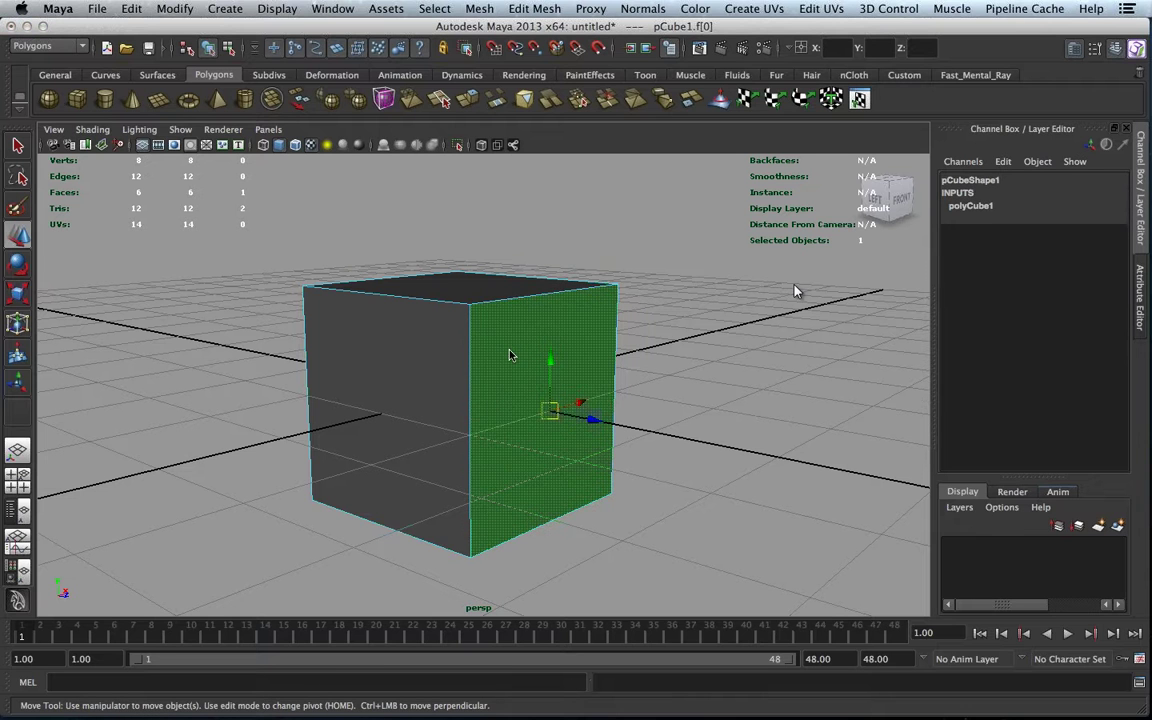
right_click(502, 402)
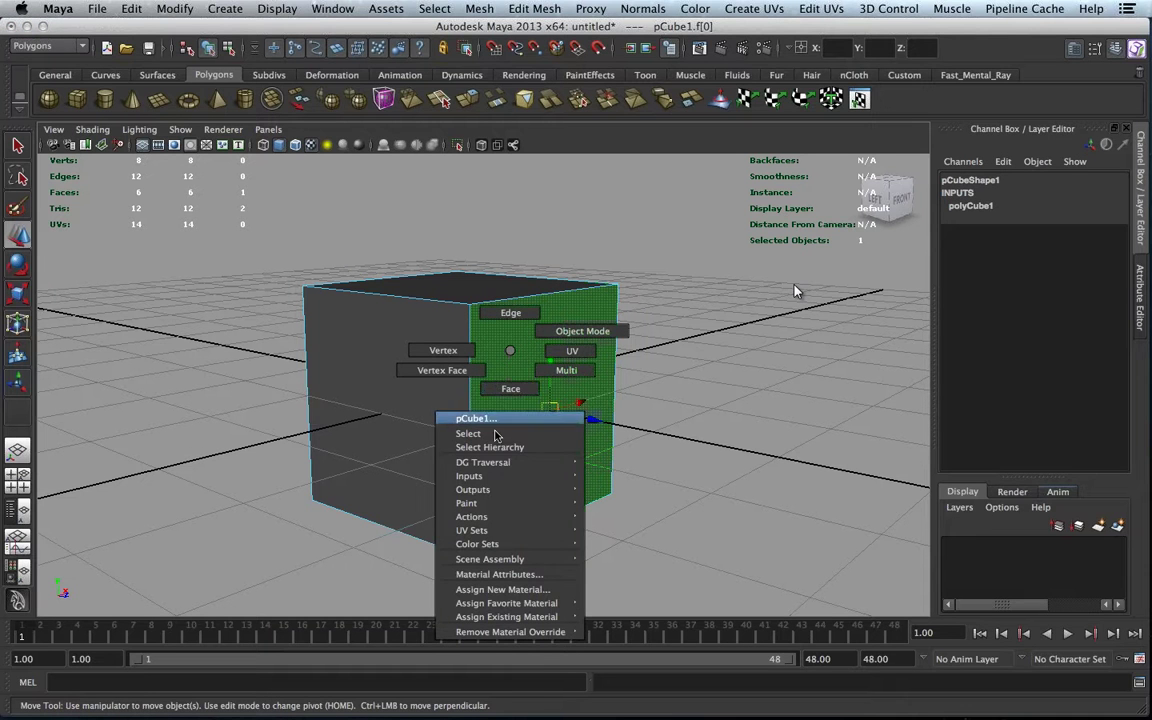
click(476, 418)
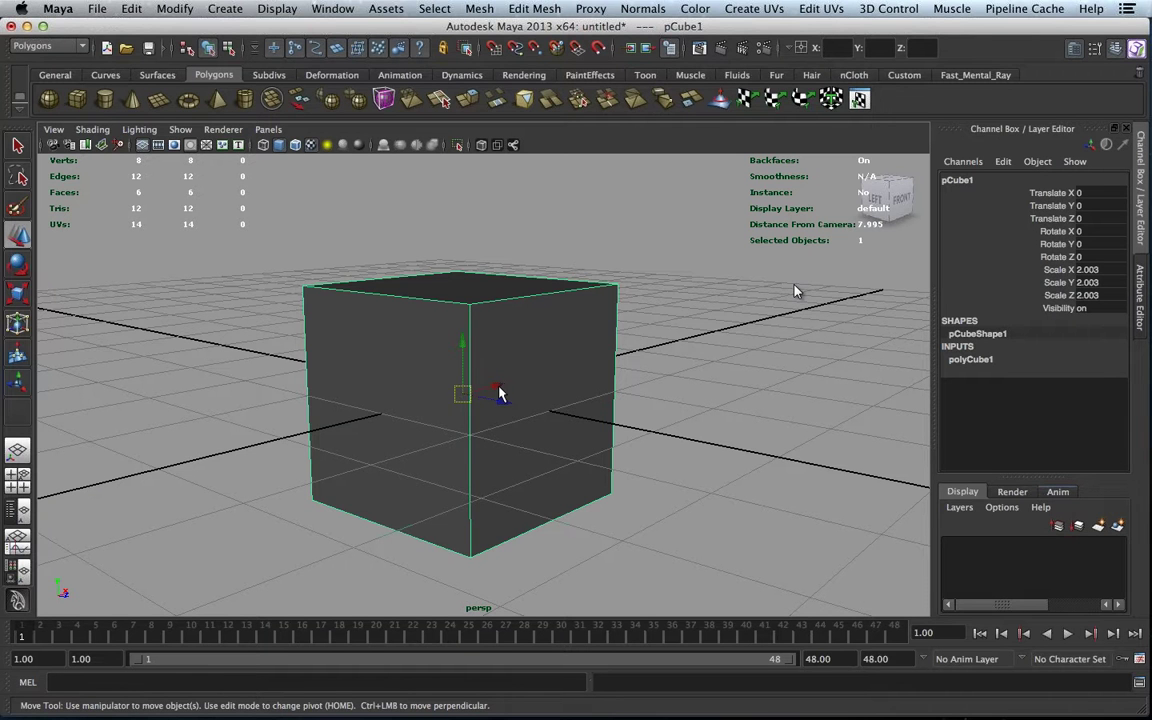
- Examine the hotbox's menus and the list of menu sets, keeping Polygons active and the cube selected
key(space)
key(space)
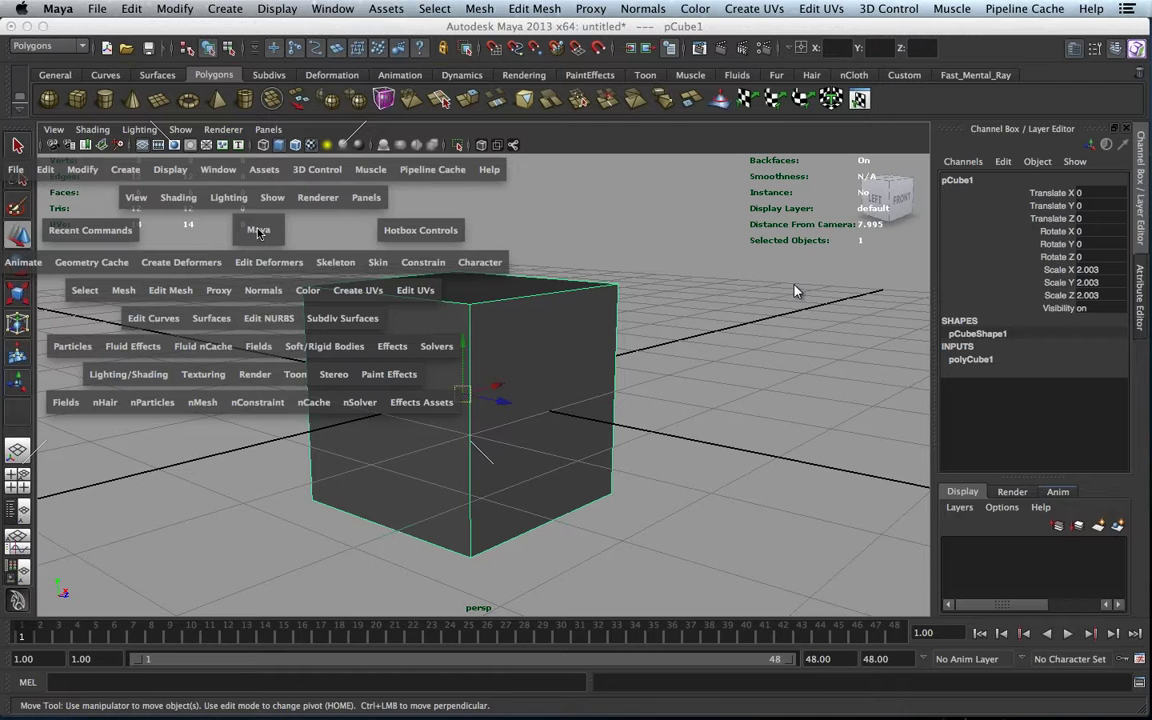
key(space)
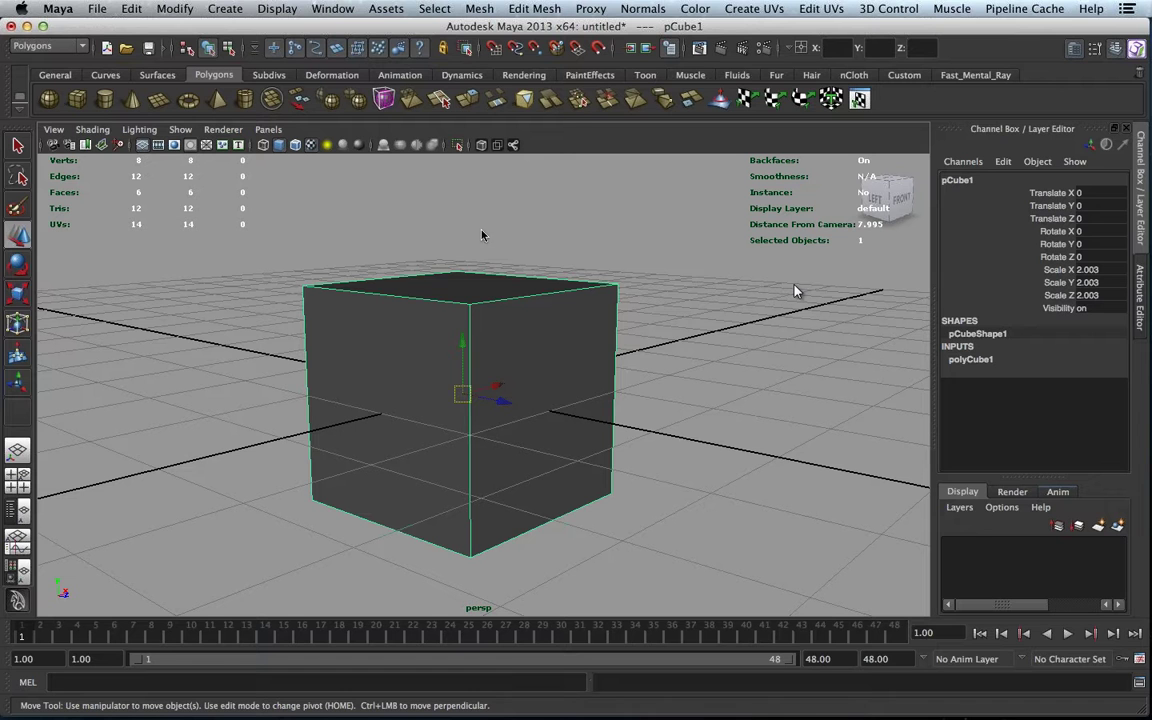
key(space)
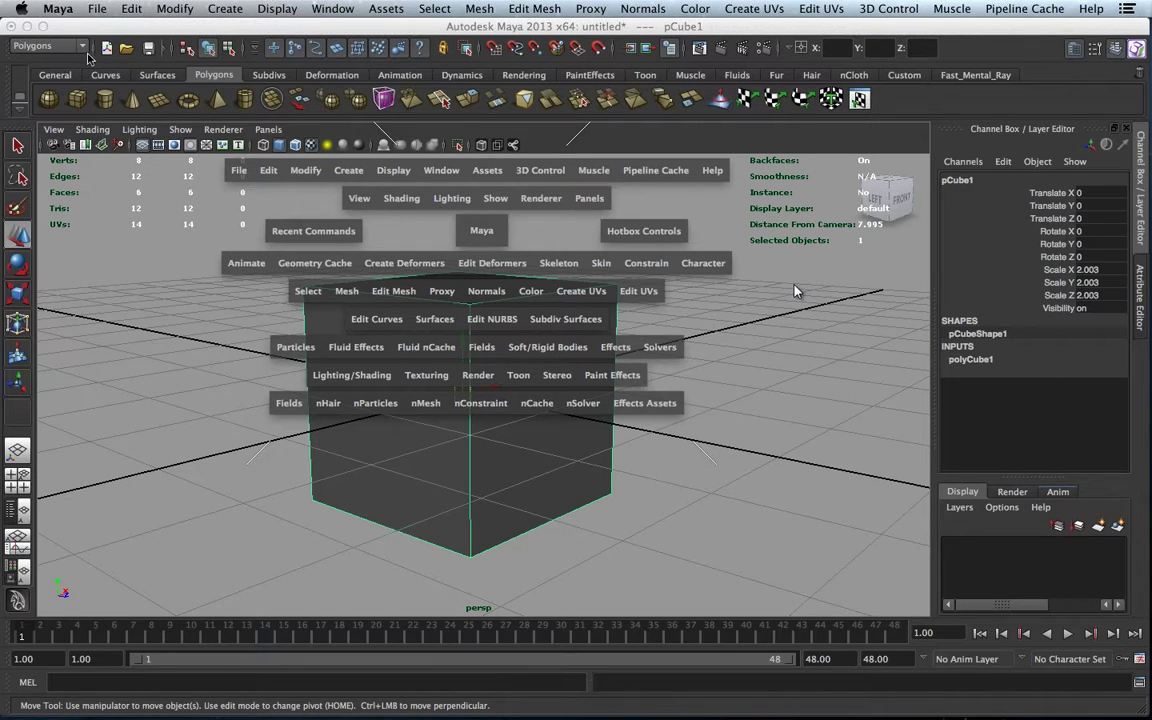
key(space)
click(59, 50)
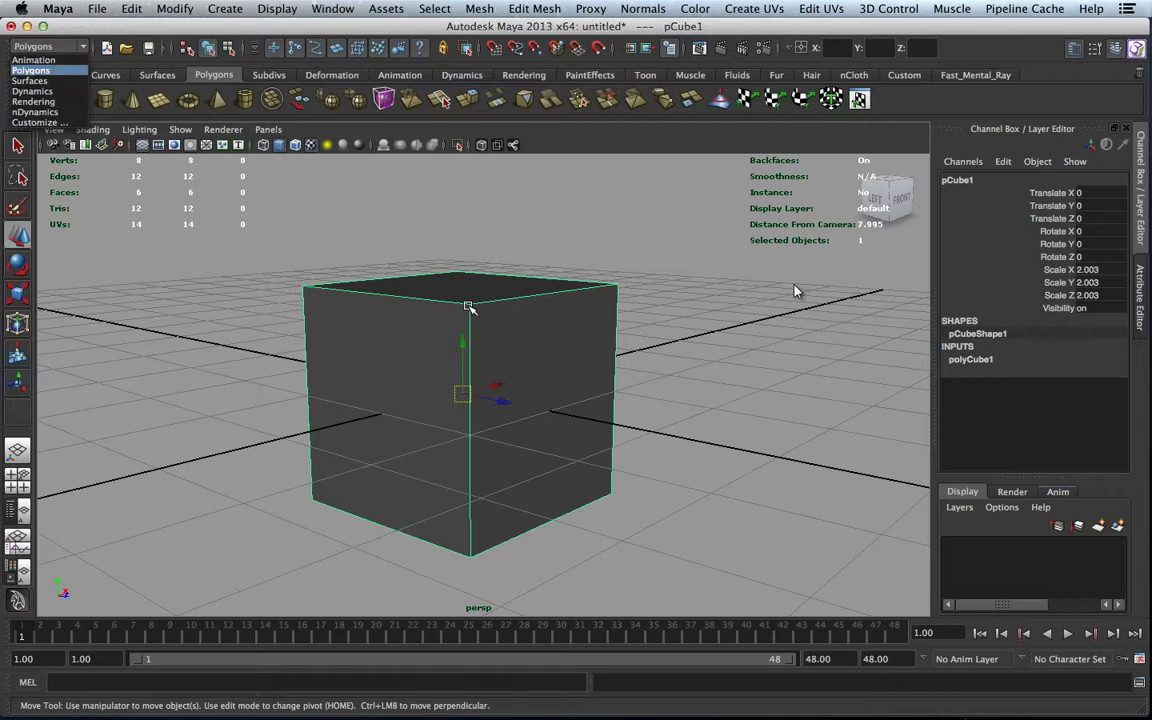
click(651, 325)
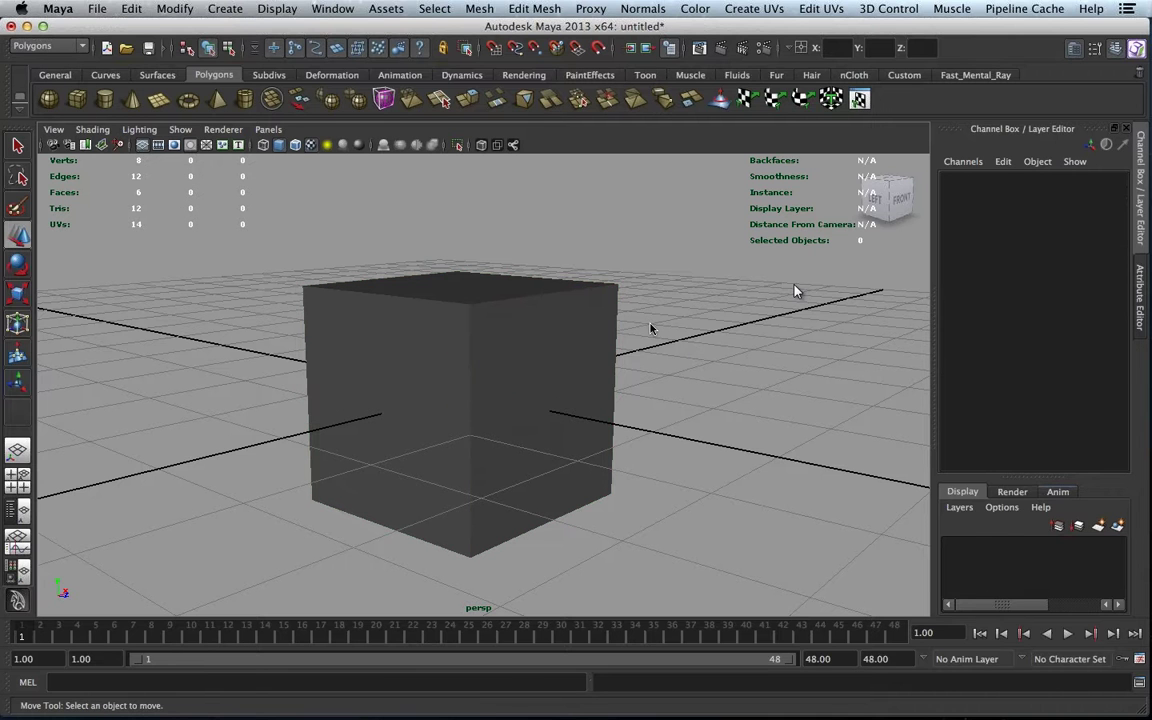
key(space)
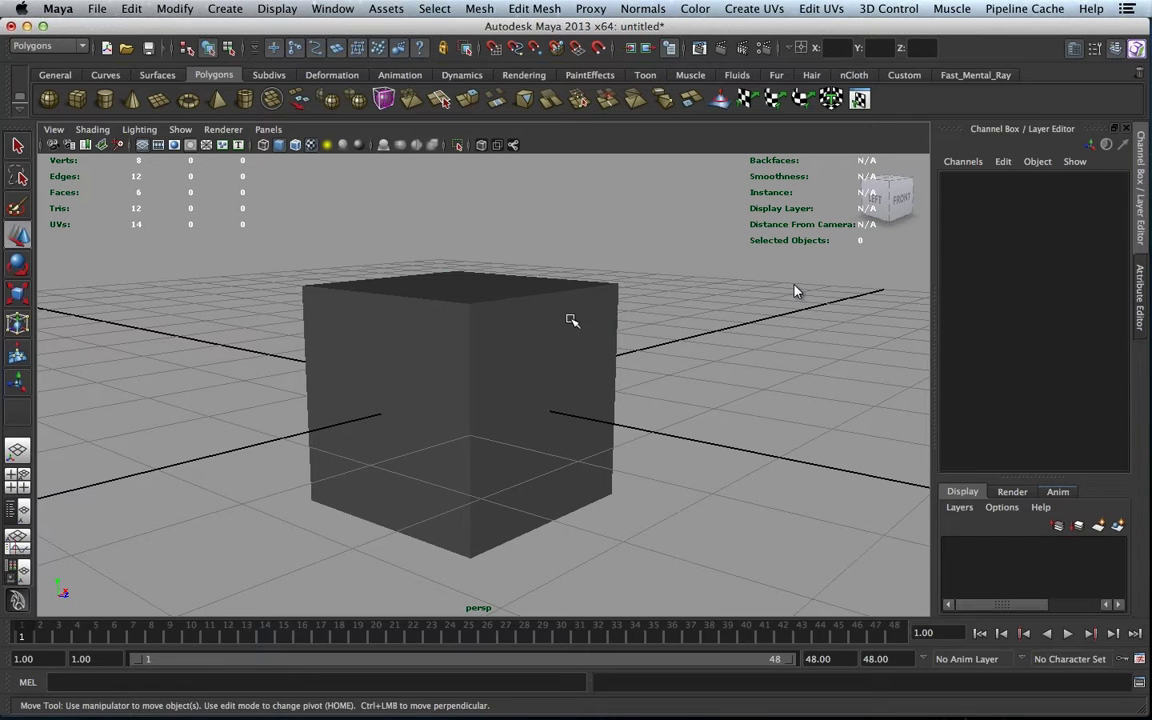
click(572, 323)
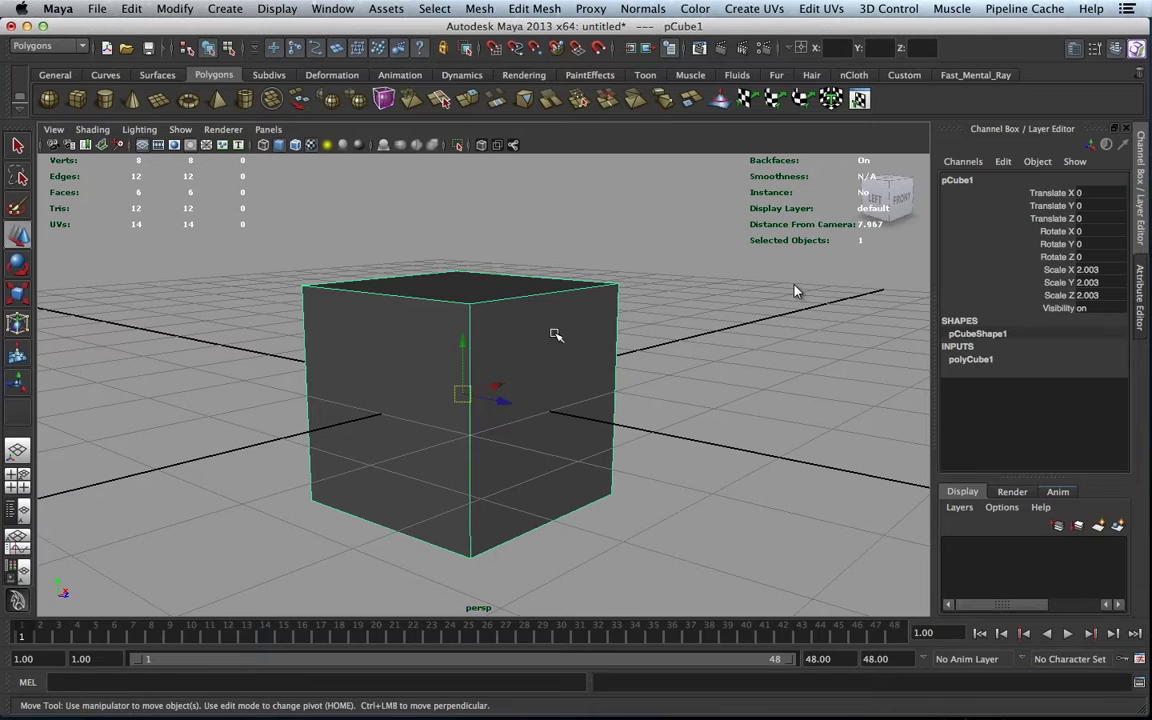
- Activate the Rotate, Scale and Paint Selection tools in turn for the cube, finishing with the Select tool
alt+right_drag(596, 360, 478, 353)
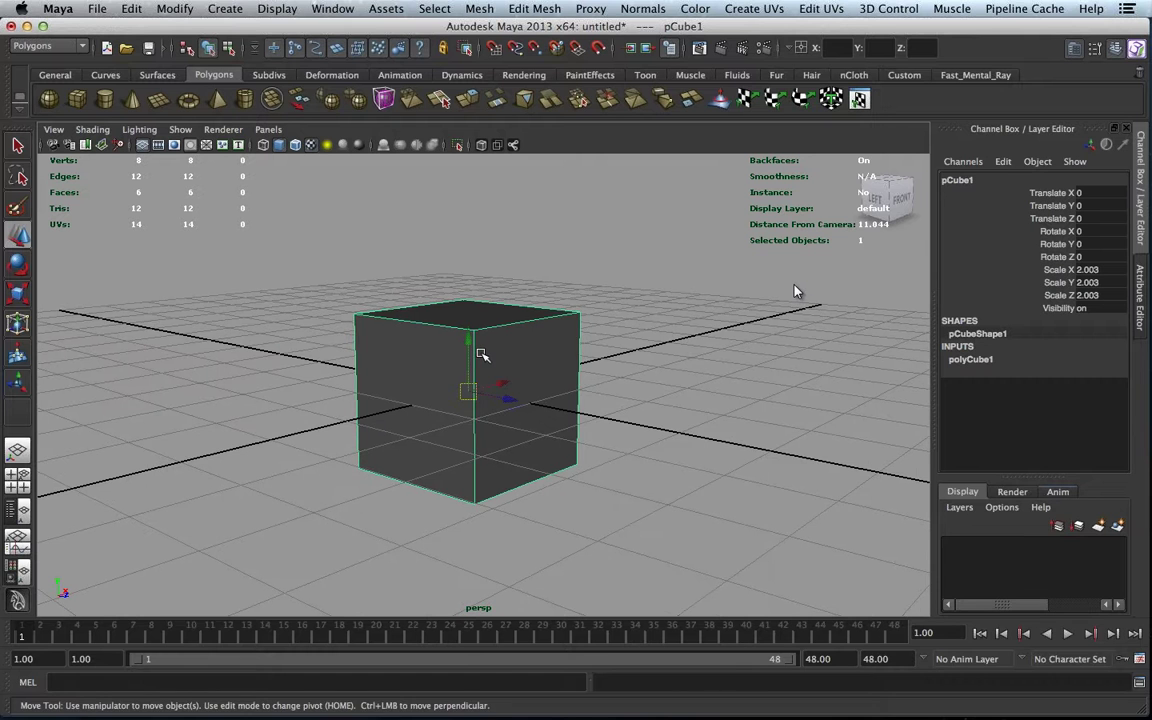
alt+drag(481, 354, 493, 360)
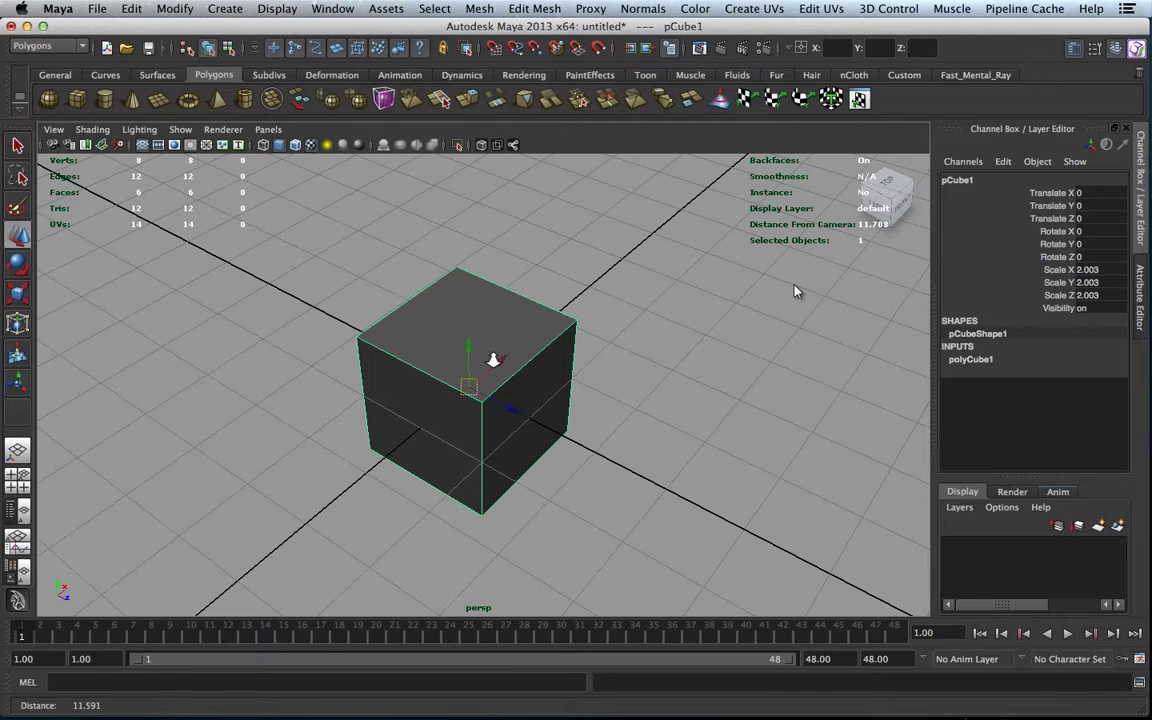
scroll(489, 362, up, 2)
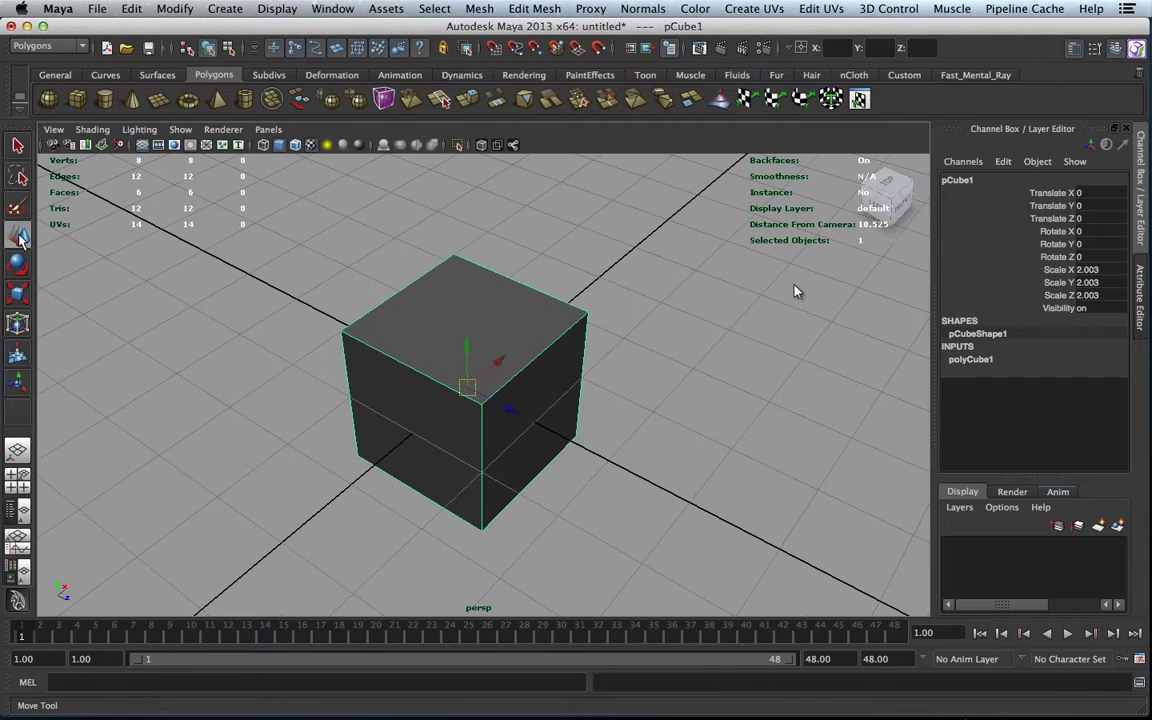
click(17, 264)
click(17, 293)
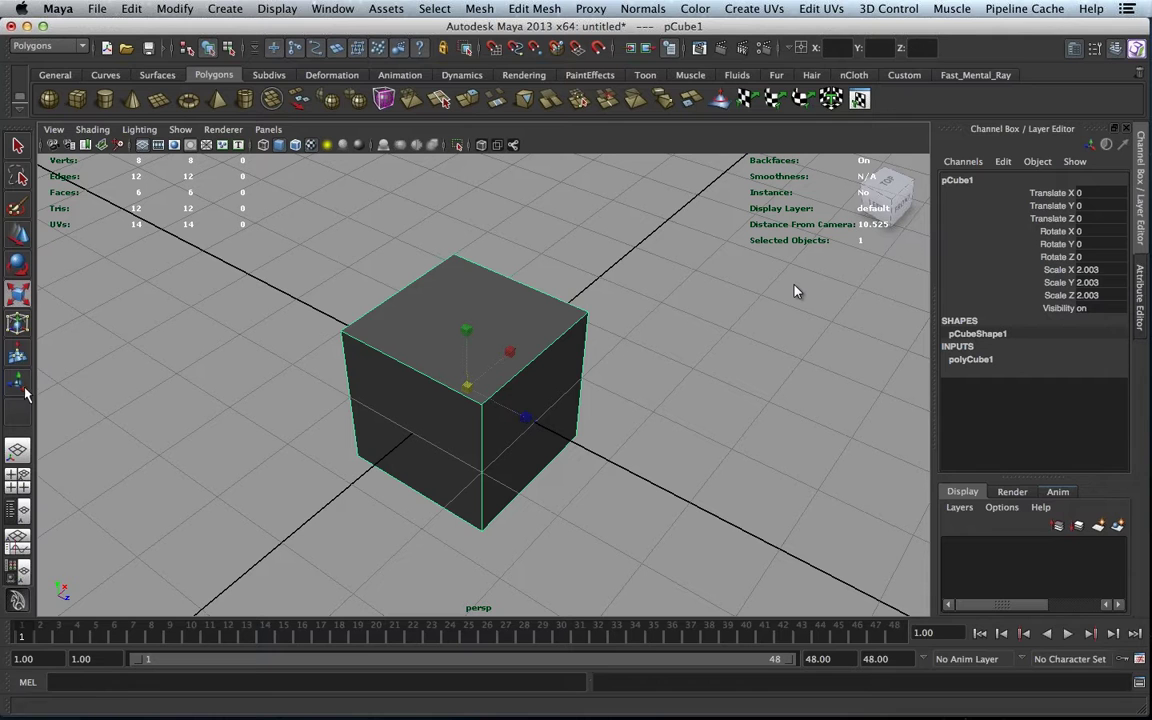
click(16, 208)
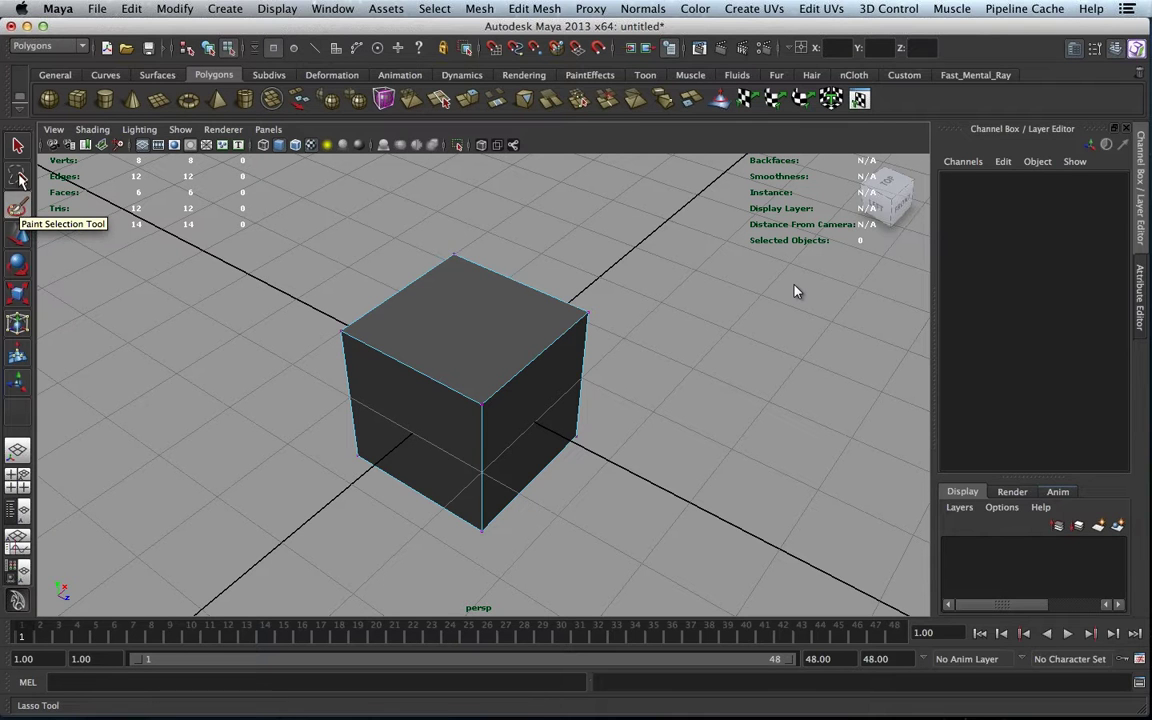
click(17, 146)
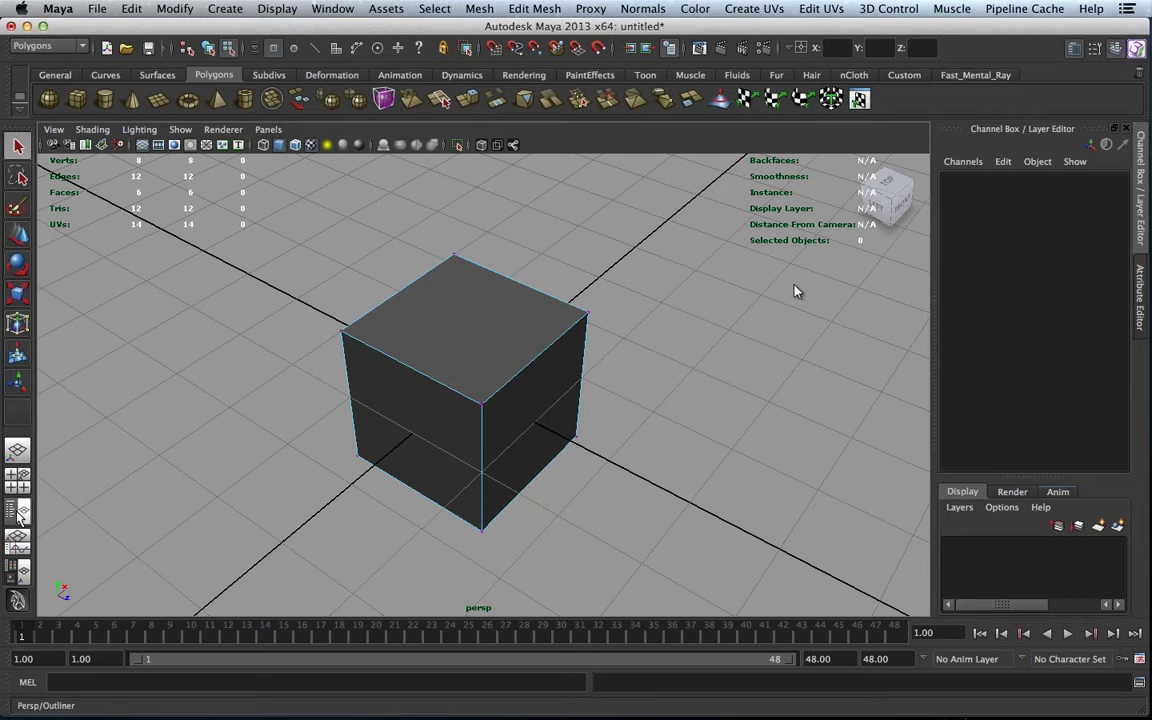
- Compare the Persp/Outliner, Persp/Graph and Hypershade/Persp layouts, and return to the single perspective view
click(18, 512)
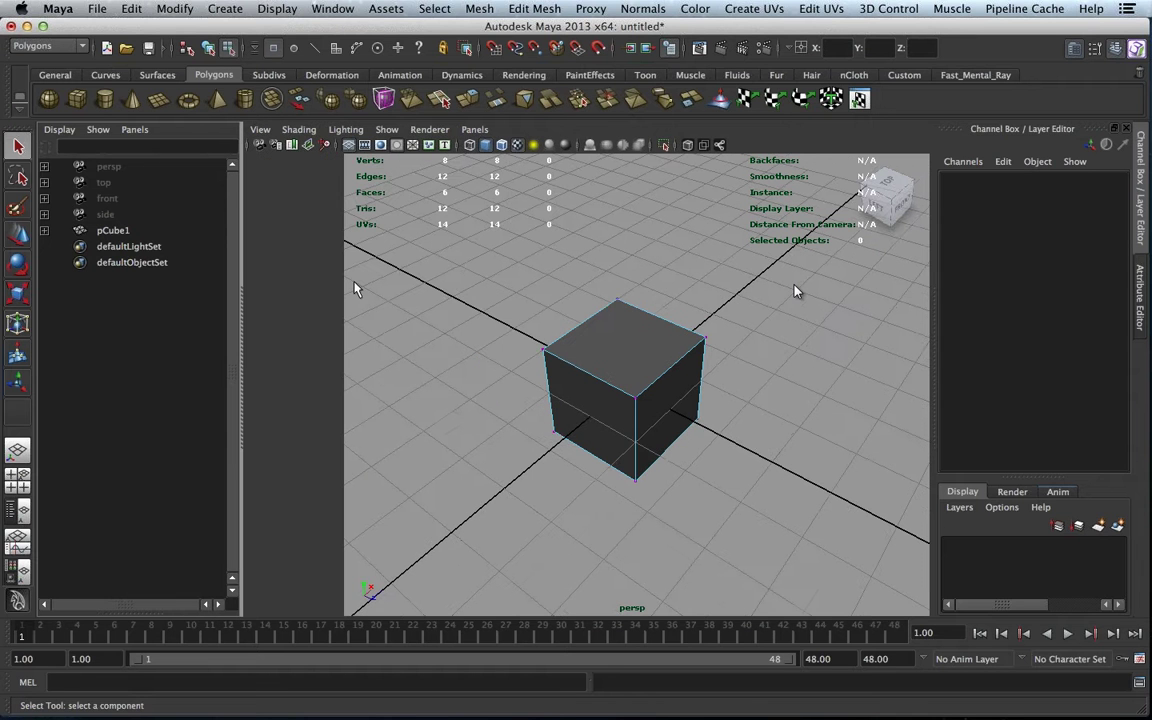
click(17, 450)
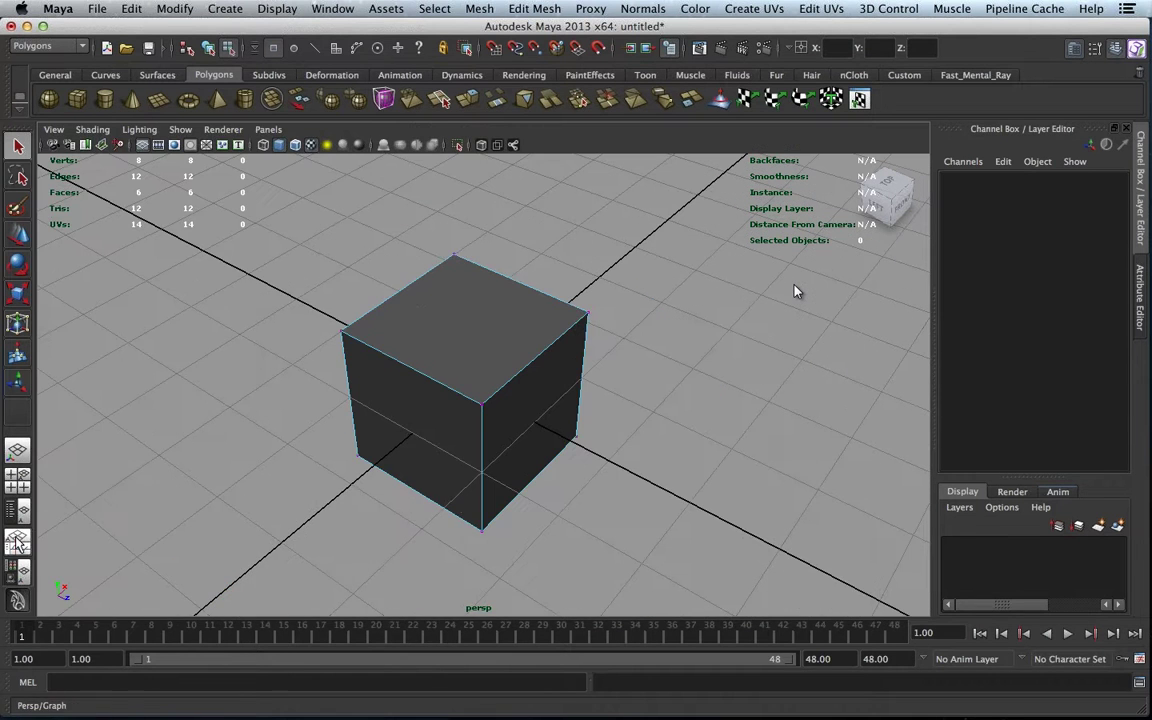
click(17, 541)
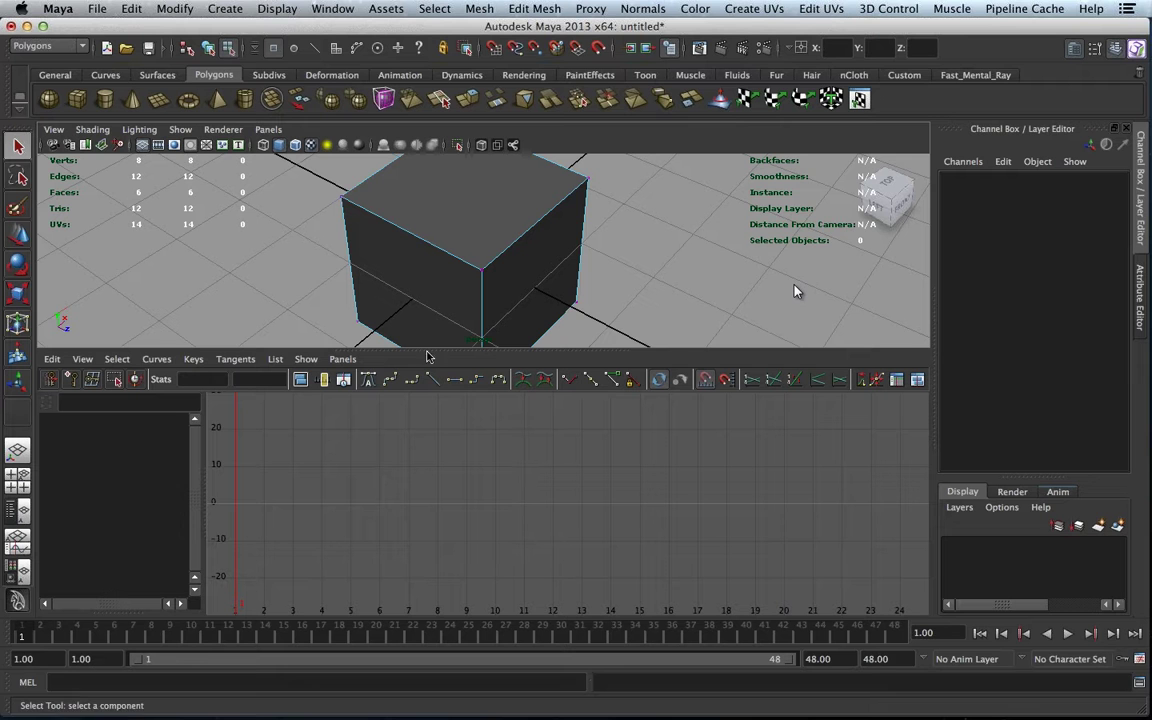
click(17, 572)
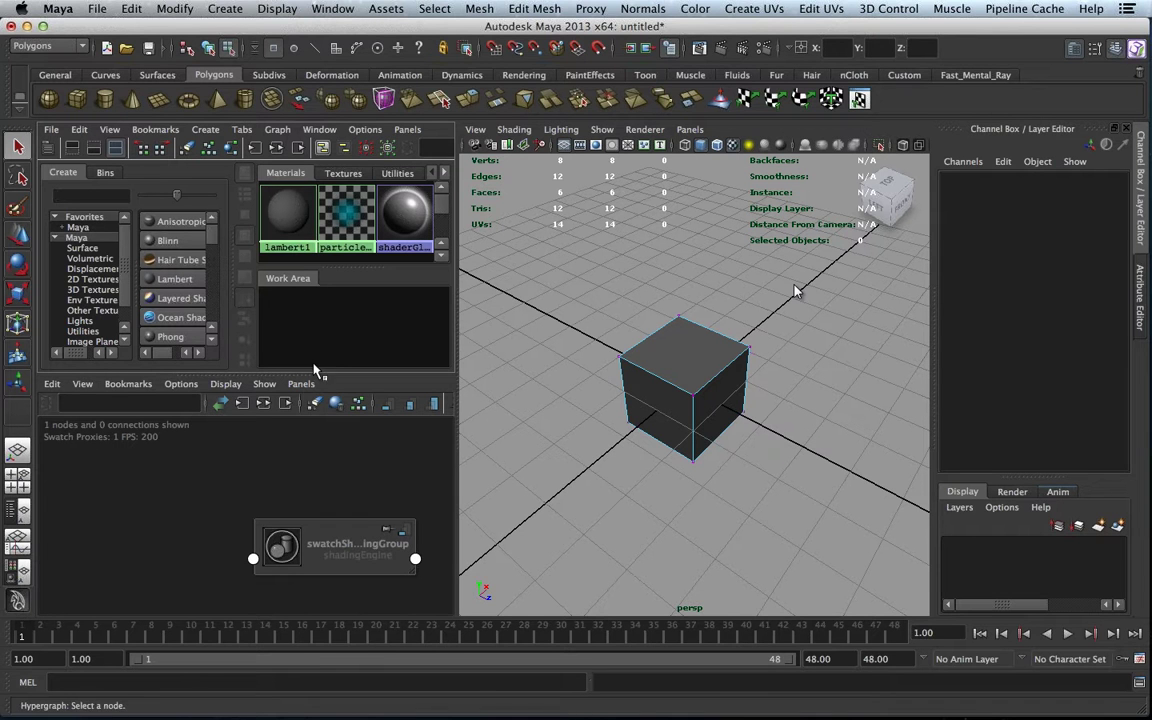
click(17, 453)
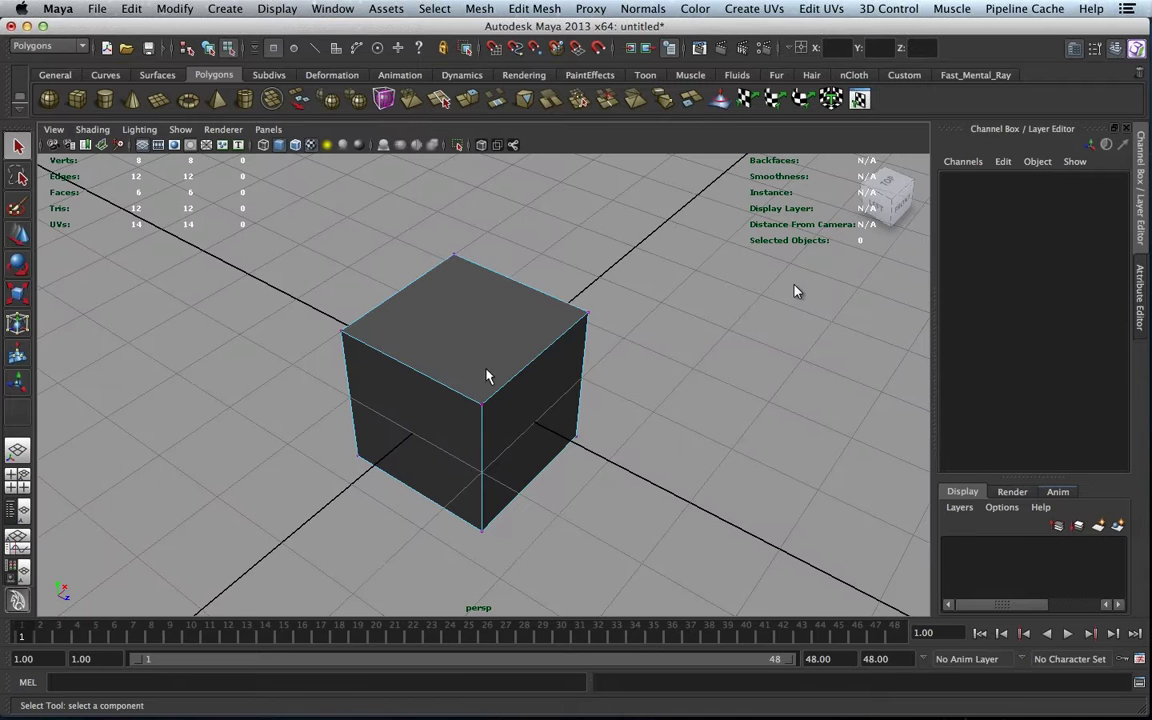
- Return the cube to object mode and select the whole cube
right_drag(486, 375, 477, 466)
click(476, 466)
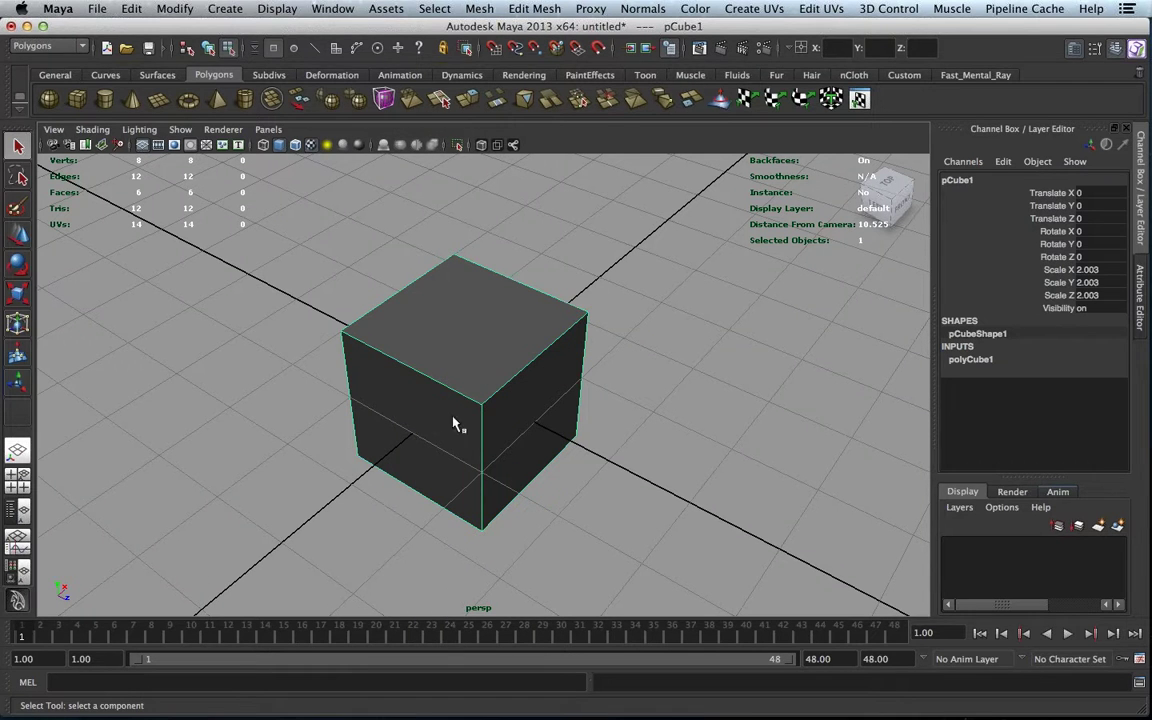
- Enlarge the layer editor, view its Render and Anim layers, and return to the Display layers
alt+drag(458, 414, 437, 340)
drag(1041, 478, 1041, 419)
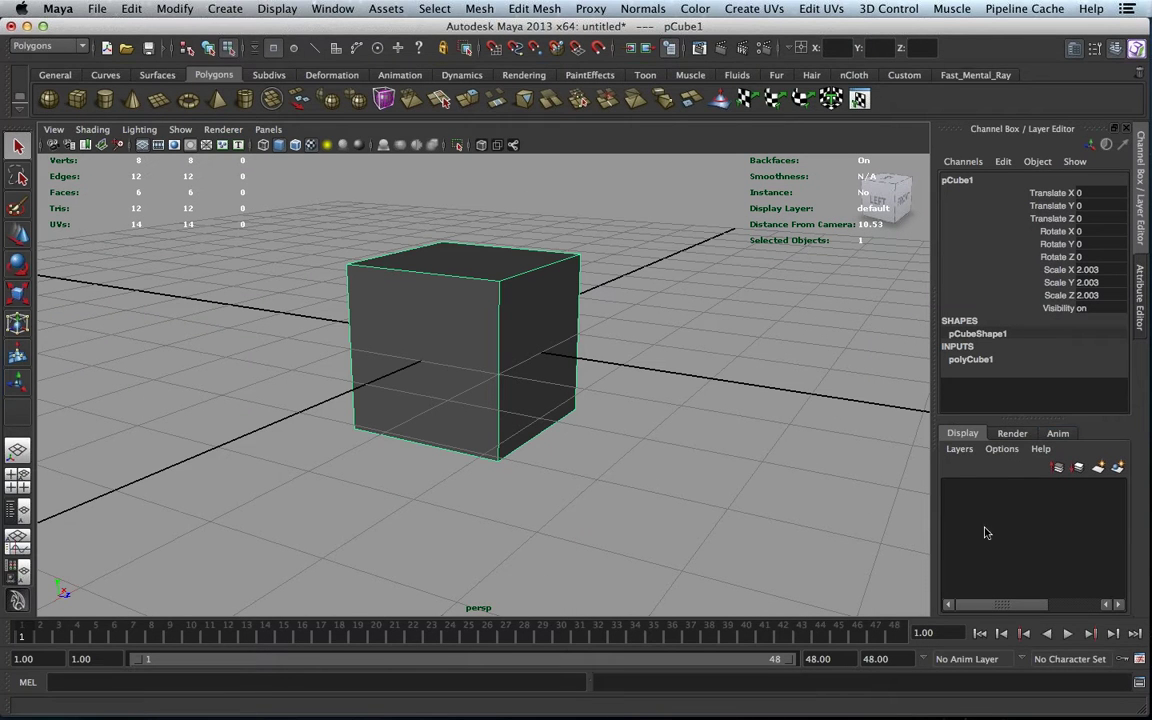
click(1011, 433)
click(1058, 433)
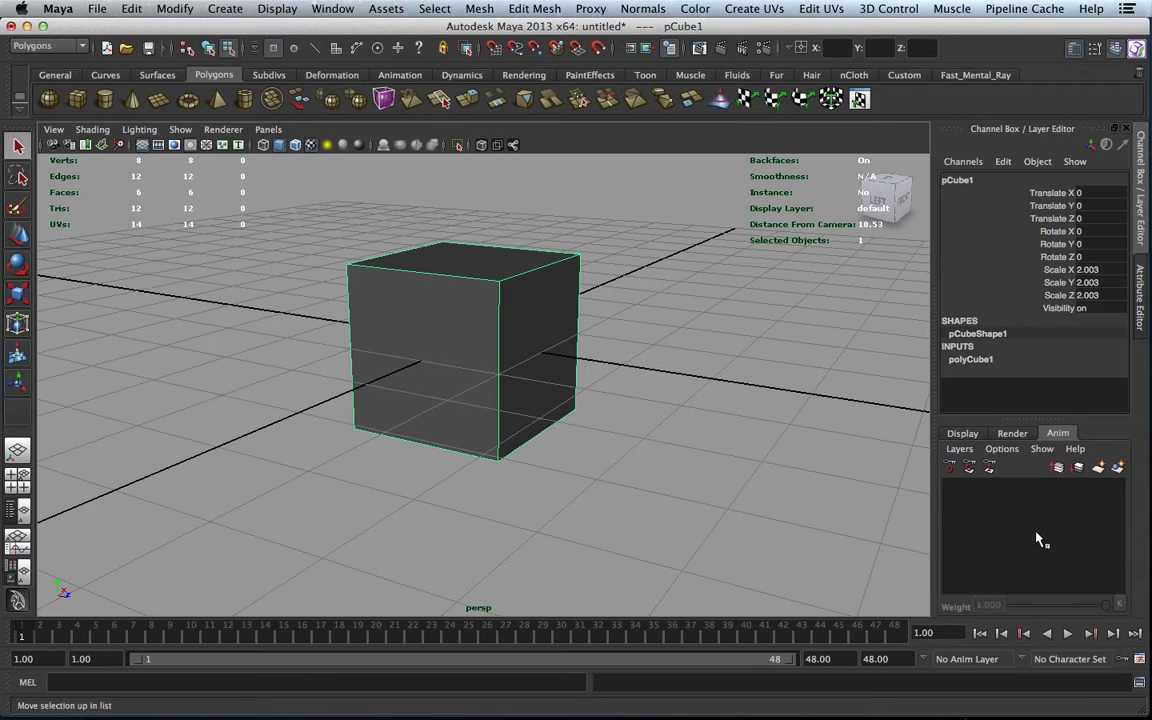
click(960, 435)
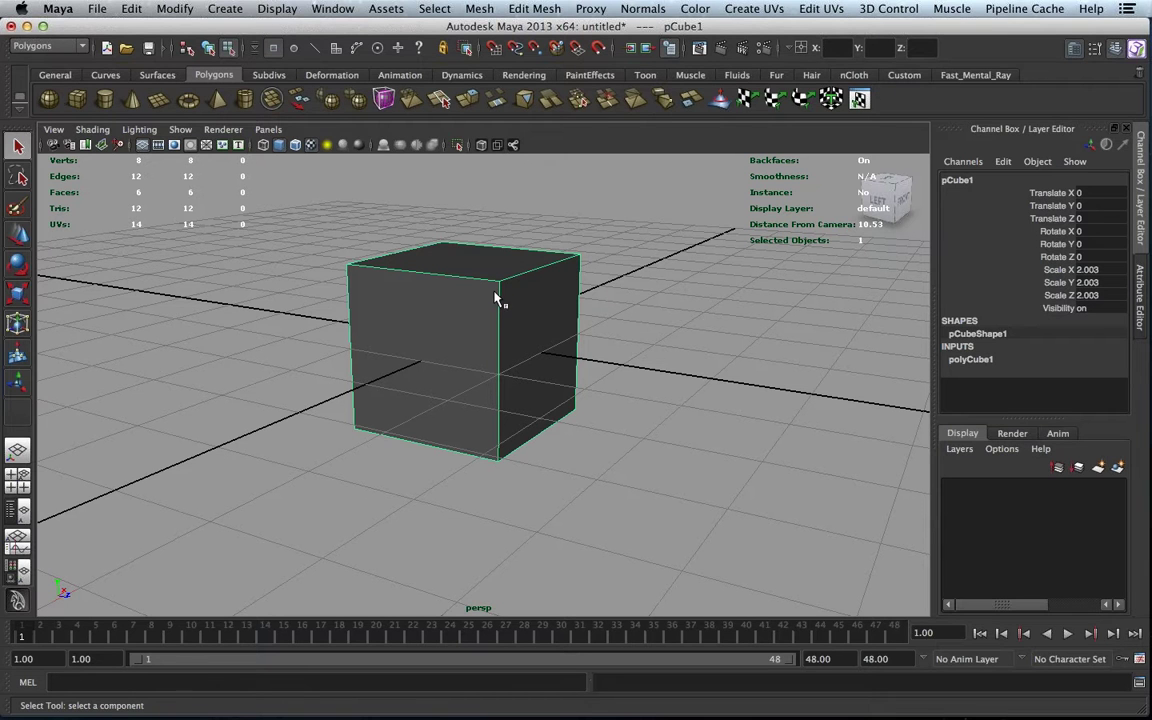
- View the cube's lambert1 material in the Attribute Editor, and return to the Channel Box
key(ctrl+a)
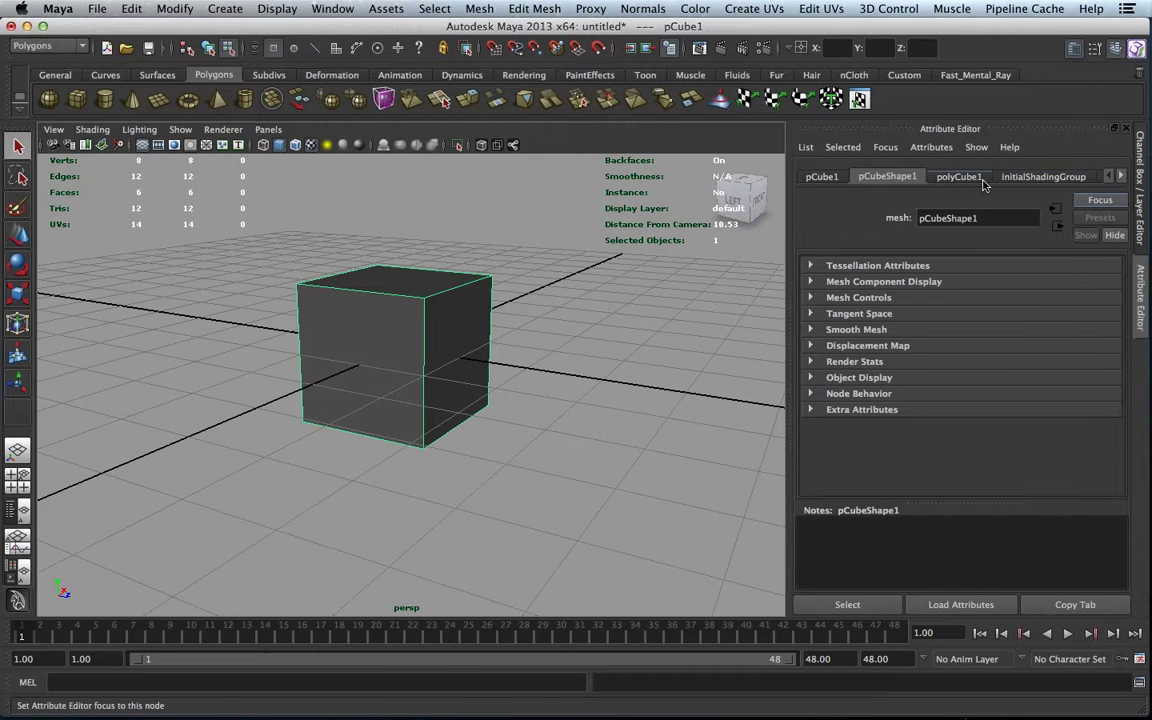
click(1105, 177)
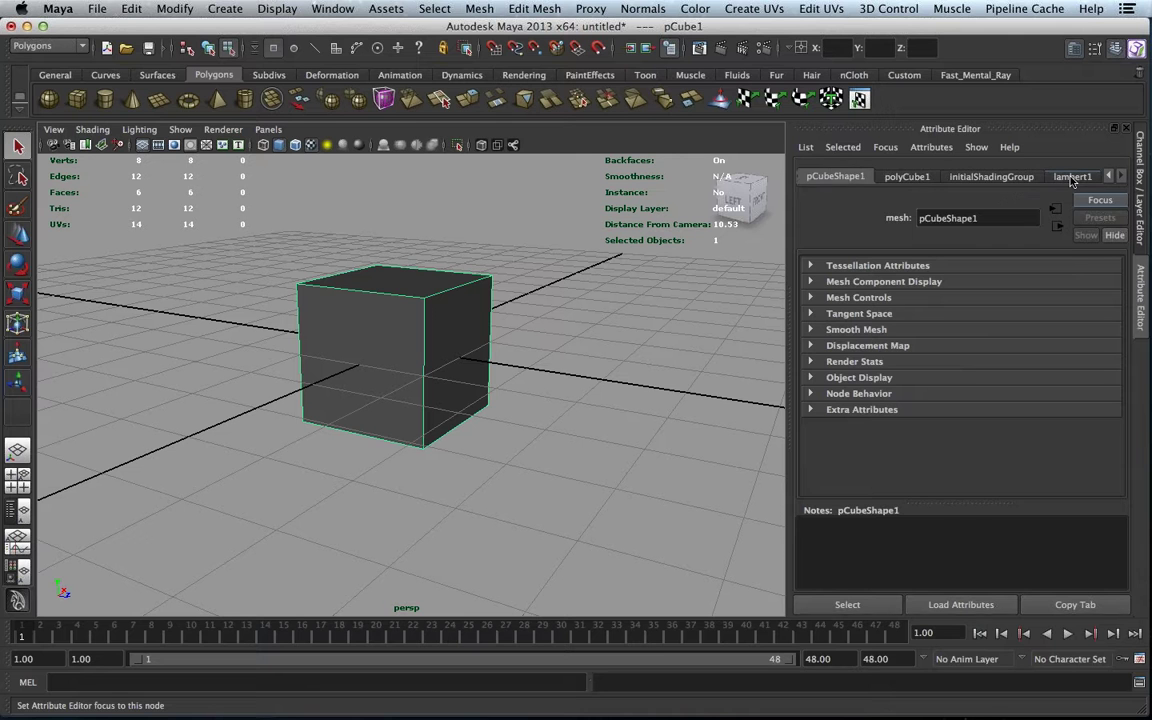
click(1071, 177)
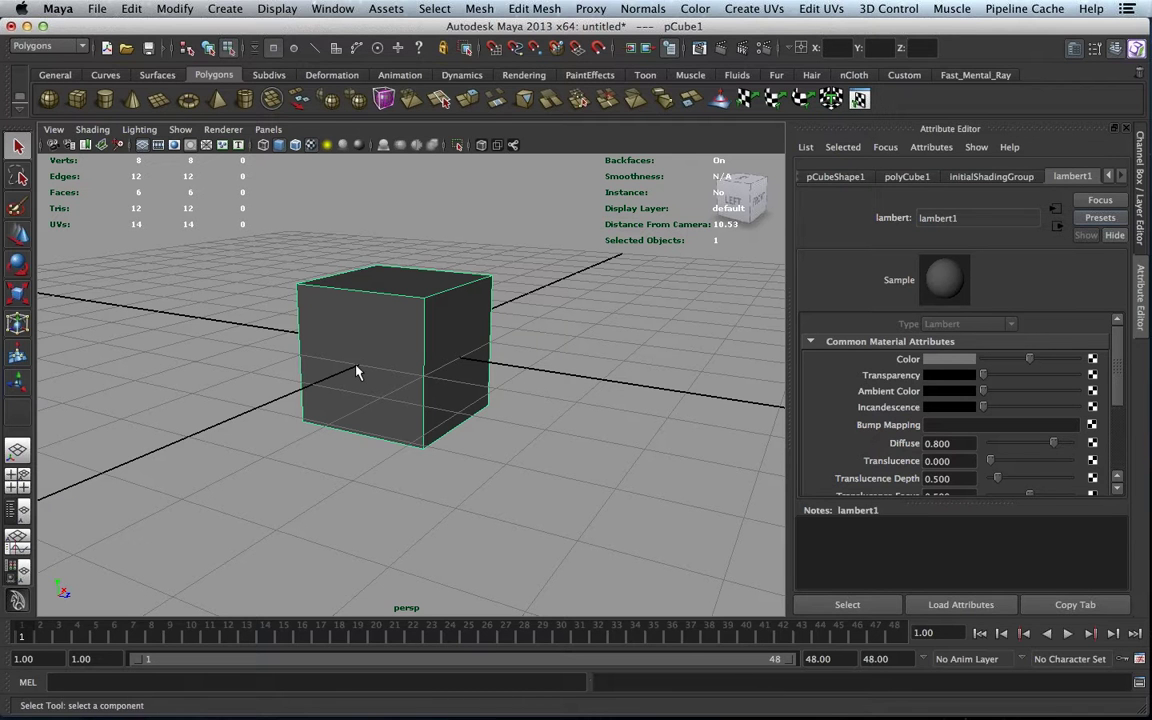
key(ctrl+a)
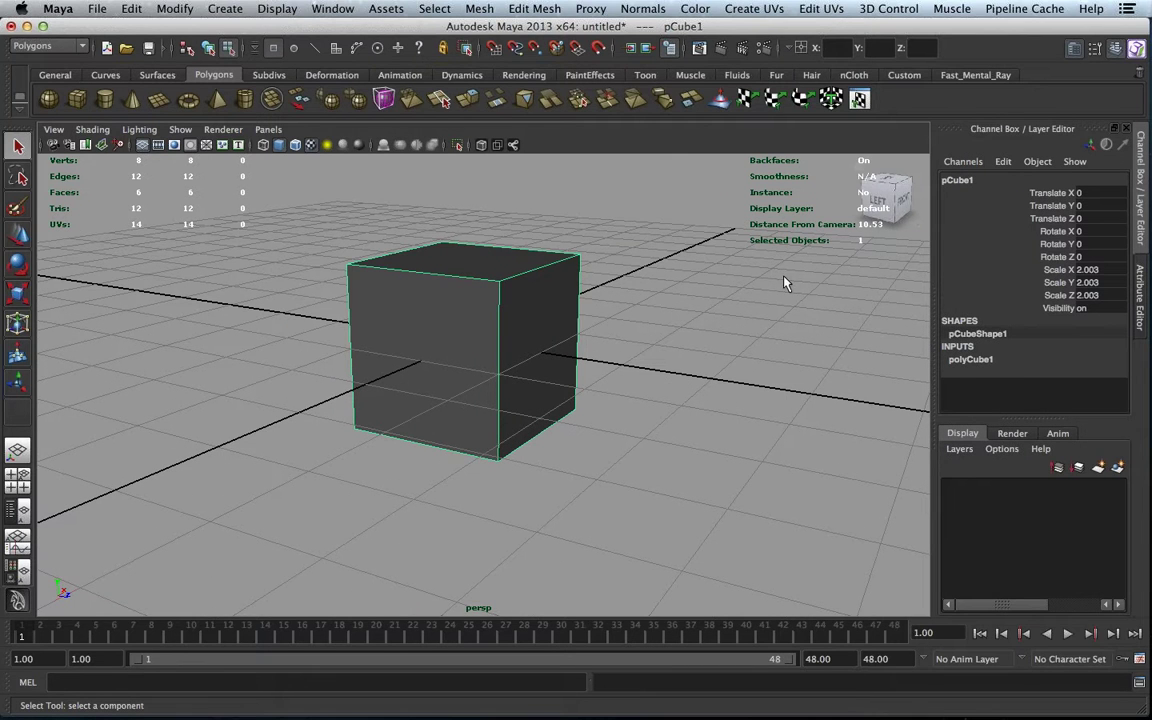
- Switch to object selection mode, and practise zooming, orbiting and panning around the cube in the perspective view
click(208, 47)
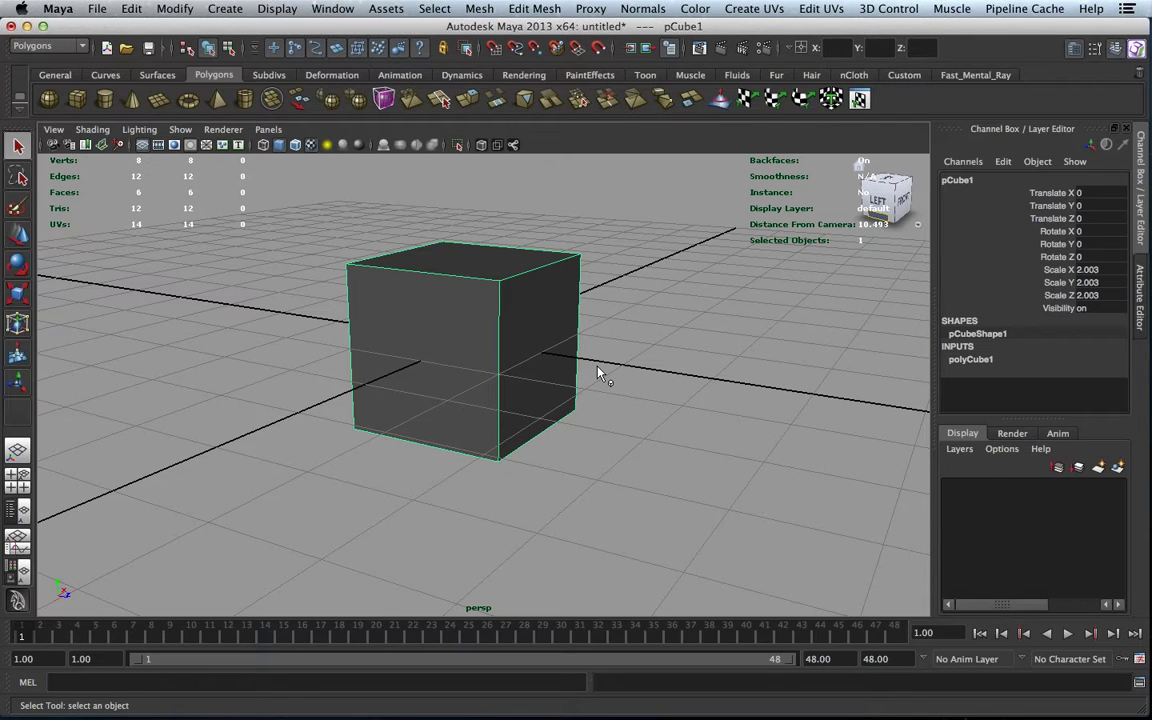
scroll(571, 360, down, 5)
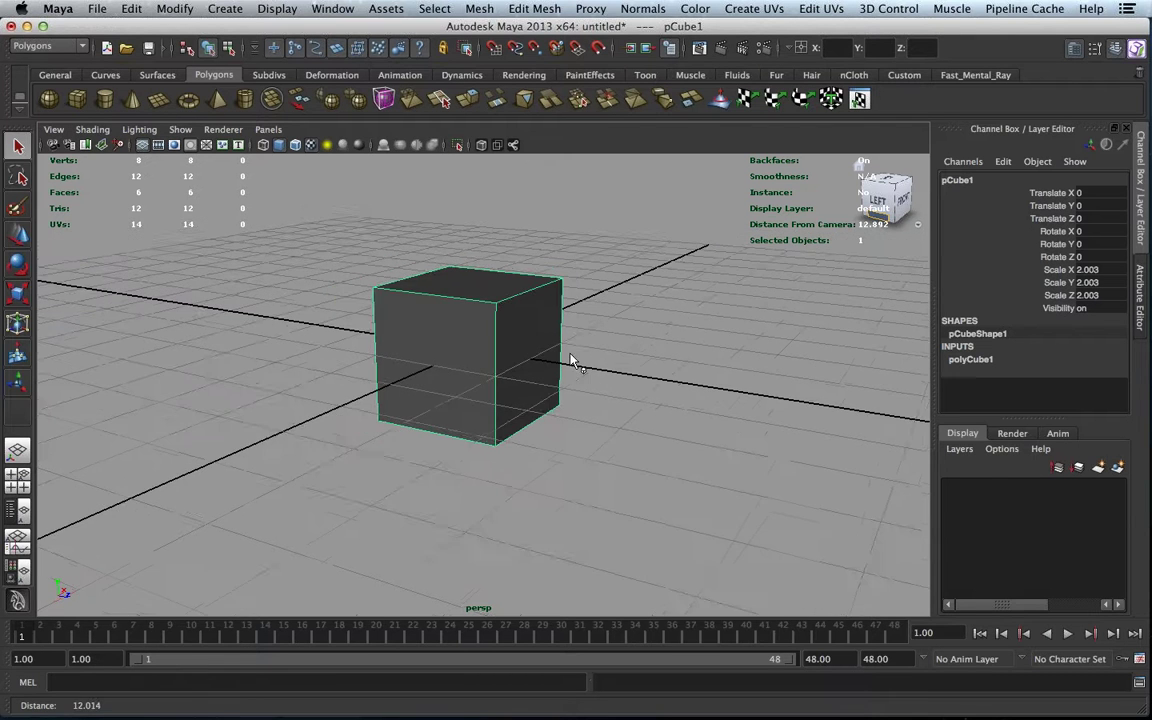
alt+right_drag(569, 360, 555, 365)
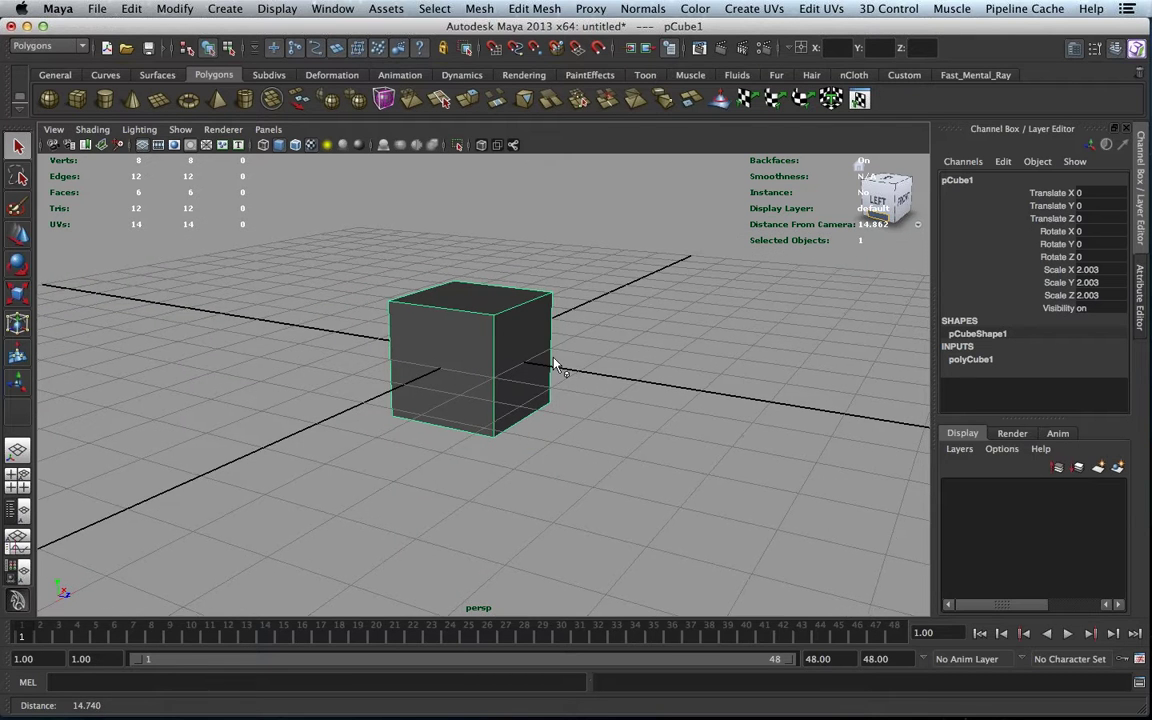
alt+drag(555, 365, 499, 375)
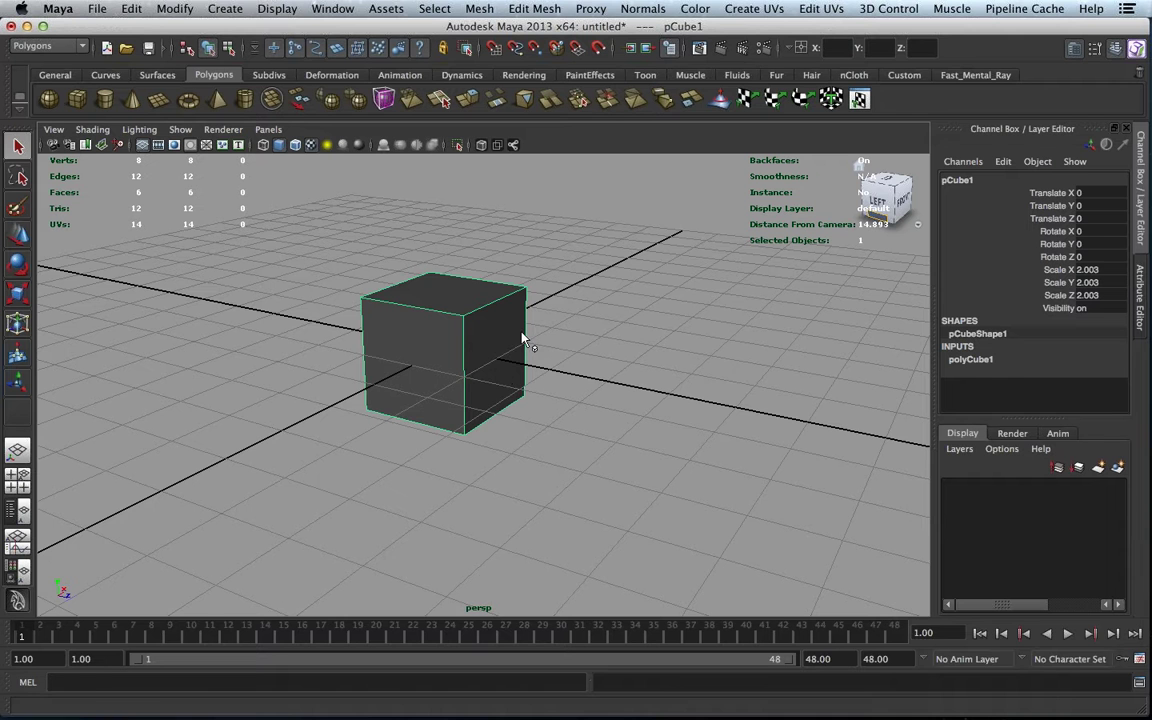
mouse_move(524, 335)
alt+mouse_down()
mouse_move(416, 341)
mouse_move(368, 326)
mouse_move(522, 318)
mouse_move(395, 266)
mouse_move(517, 323)
alt+mouse_up()
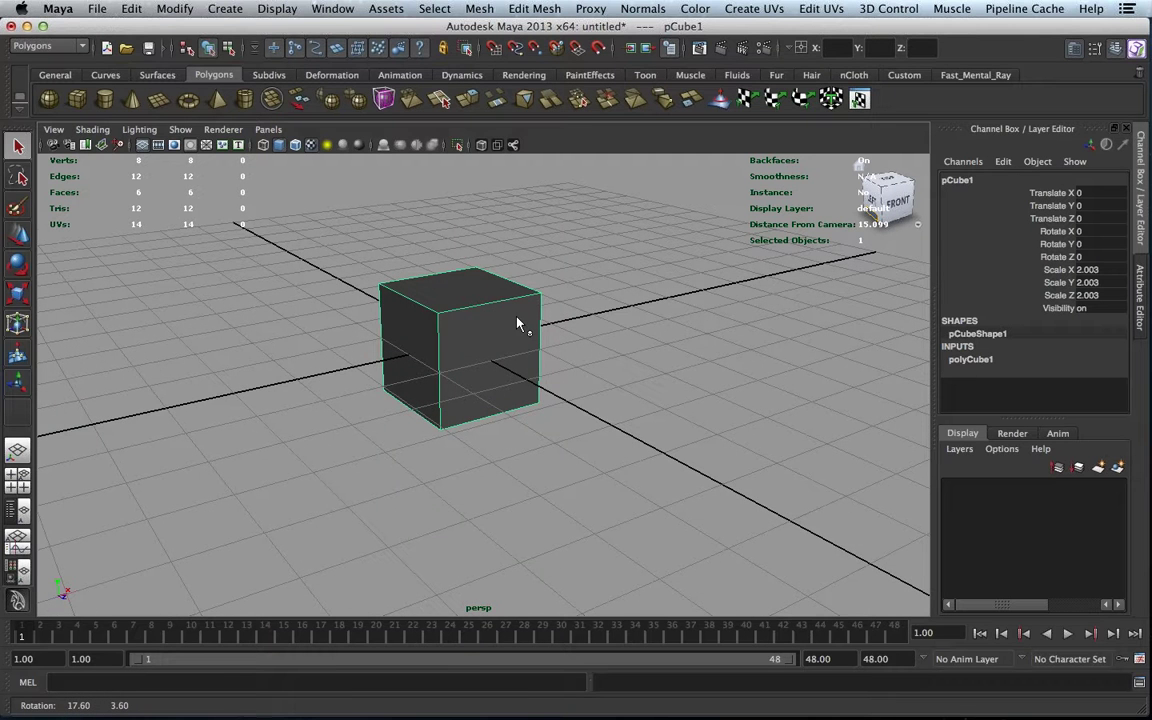
alt+right_drag(518, 323, 612, 342)
alt+middle_drag(612, 342, 368, 336)
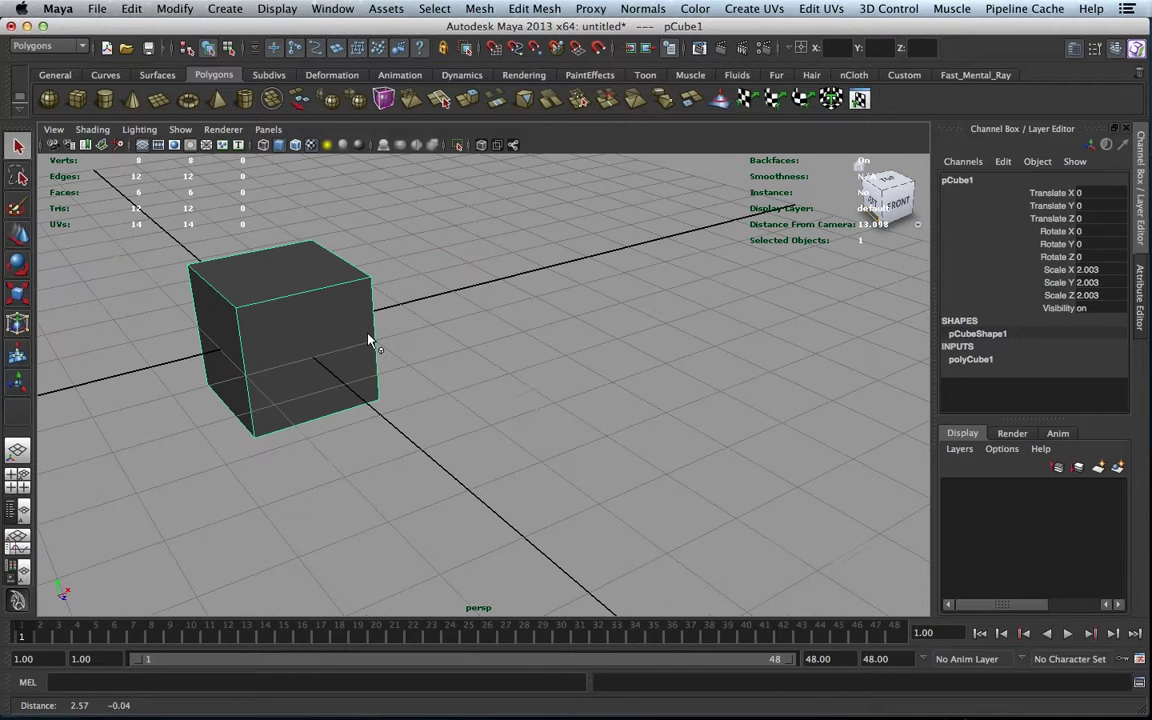
alt+drag(368, 340, 484, 315)
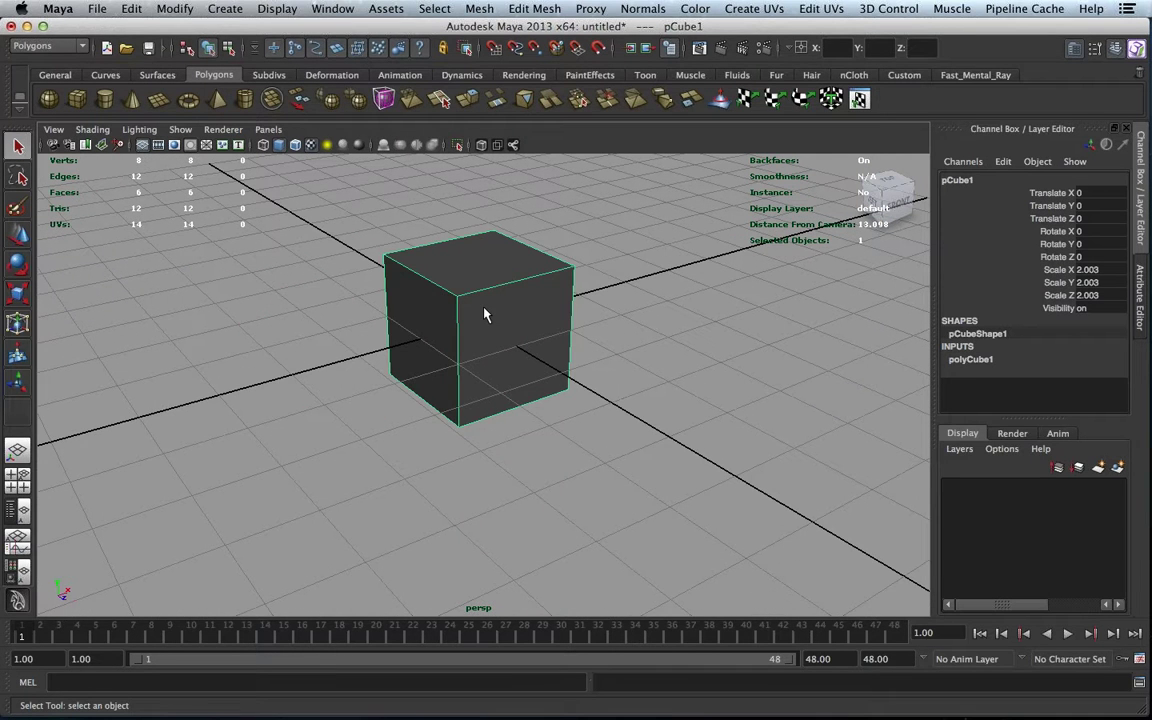
scroll(484, 315, up, 1)
scroll(484, 315, up, 1)
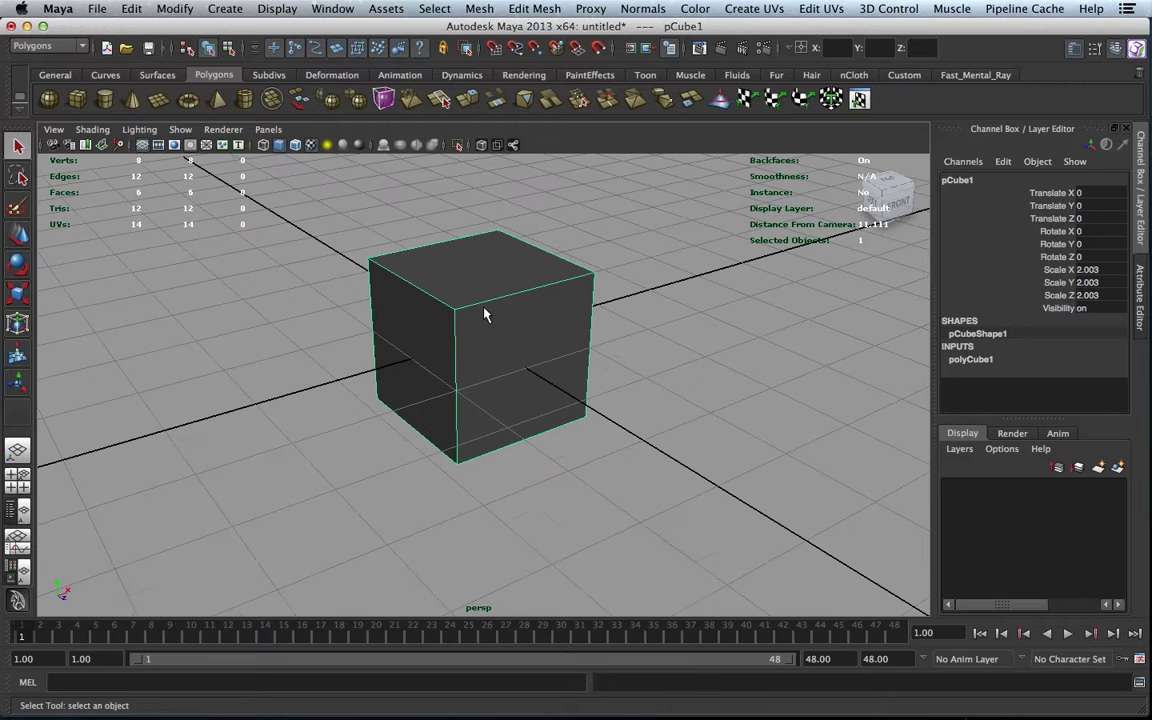
scroll(484, 315, up, 1)
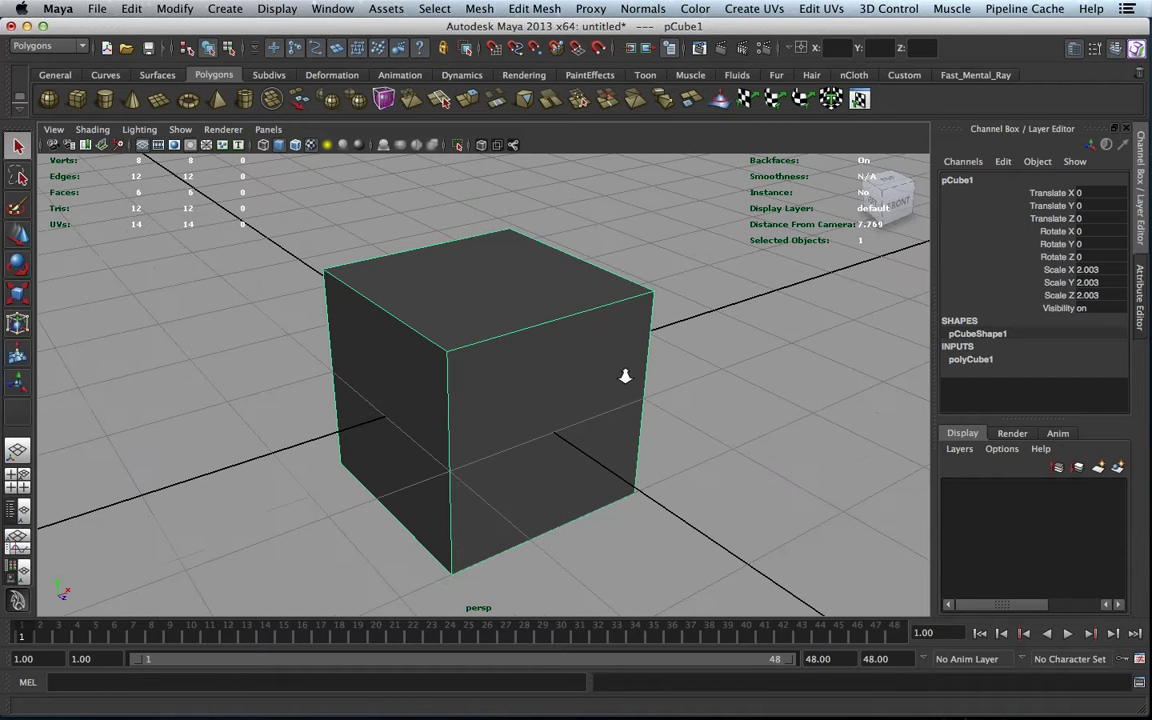
alt+right_drag(625, 376, 298, 360)
alt+click(549, 441)
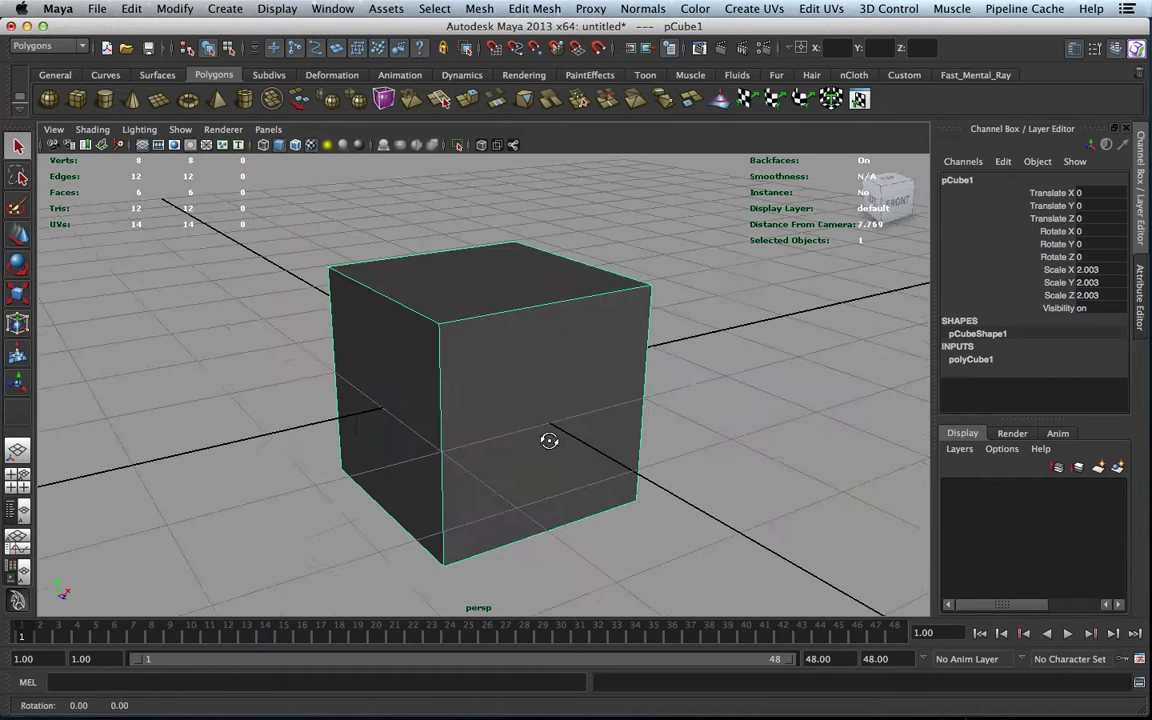
alt+drag(549, 441, 459, 376)
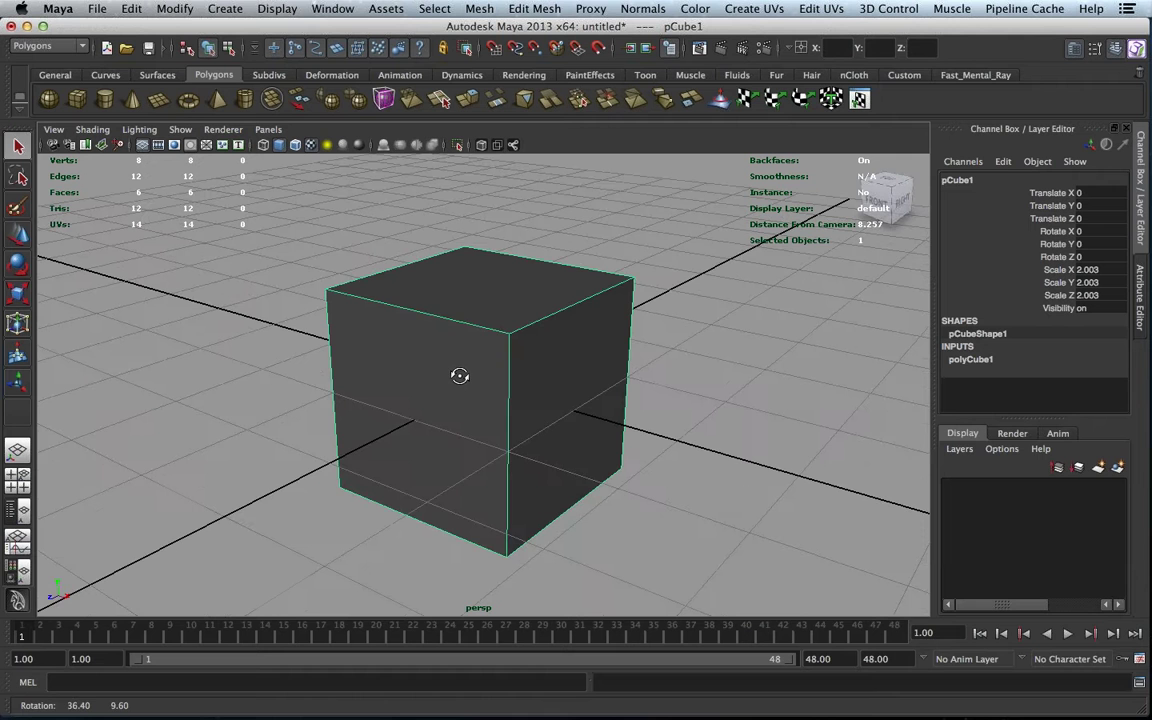
mouse_move(459, 376)
alt+middle_down()
mouse_move(446, 354)
mouse_move(452, 386)
alt+middle_up()
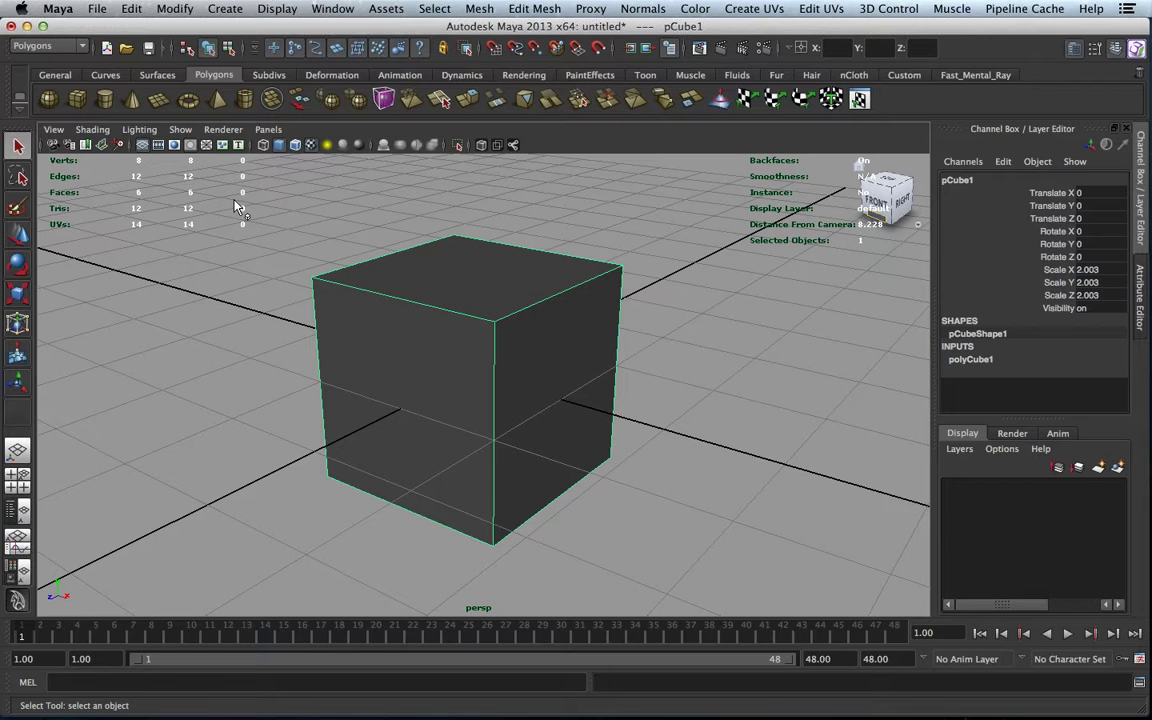
- Hide the Poly Count and Object Details readouts of the heads-up display
click(270, 10)
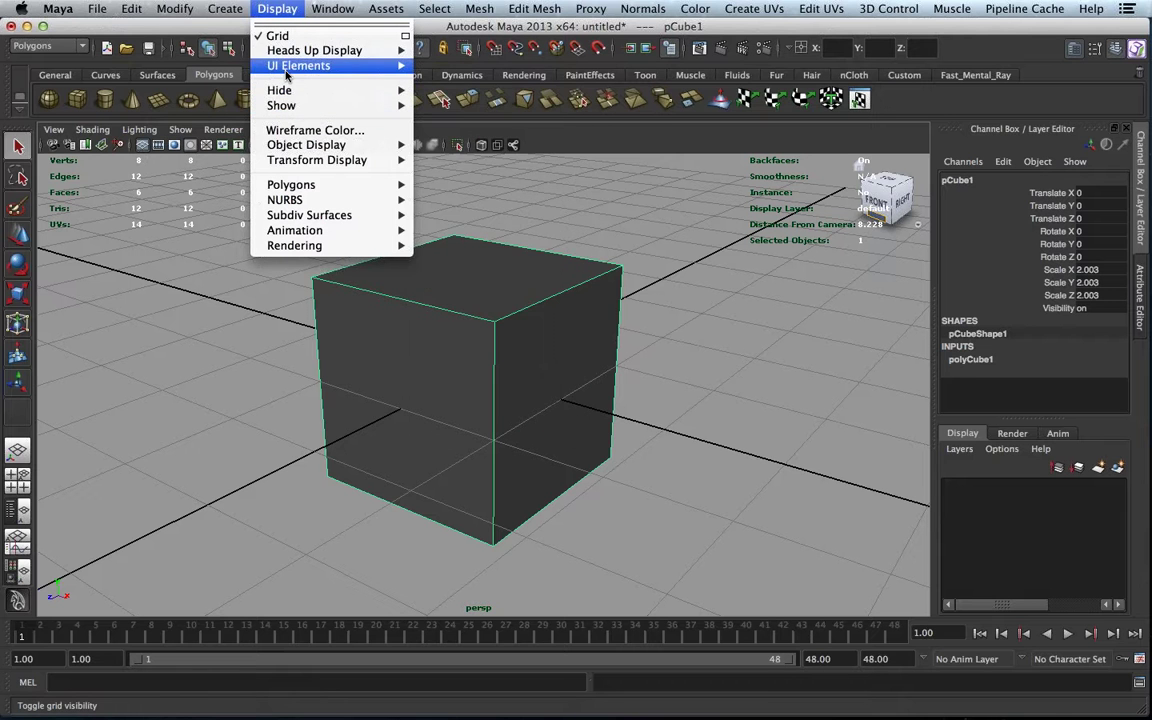
mouse_move(285, 90)
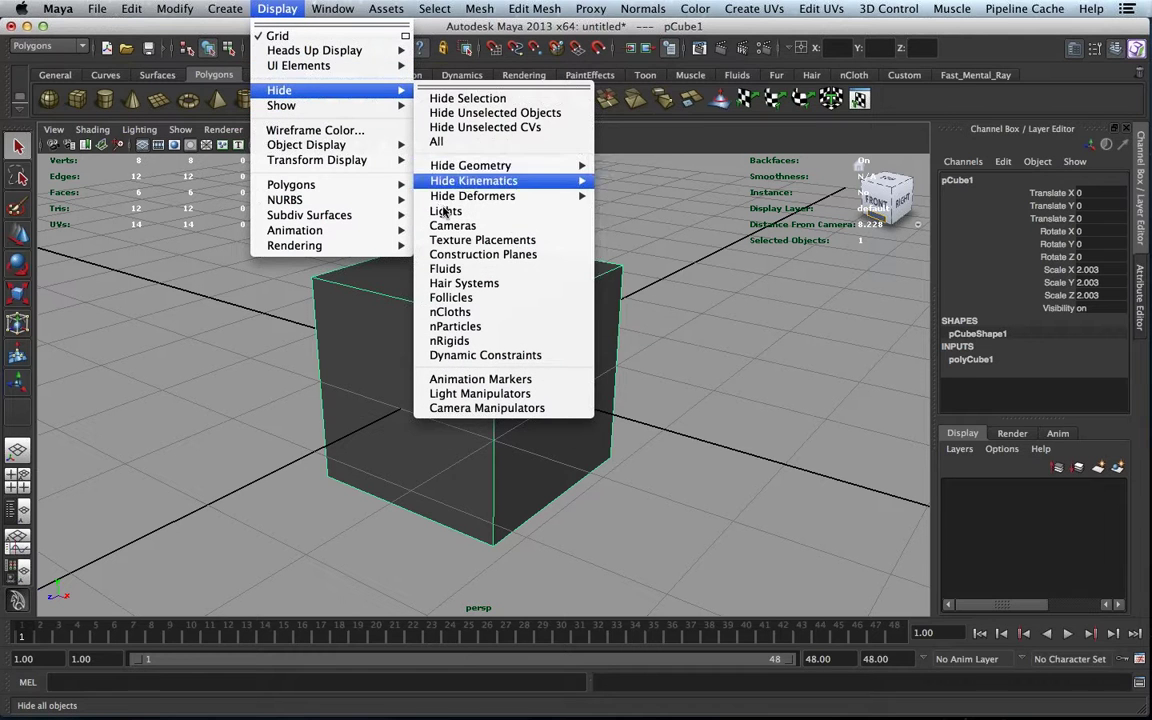
mouse_move(297, 56)
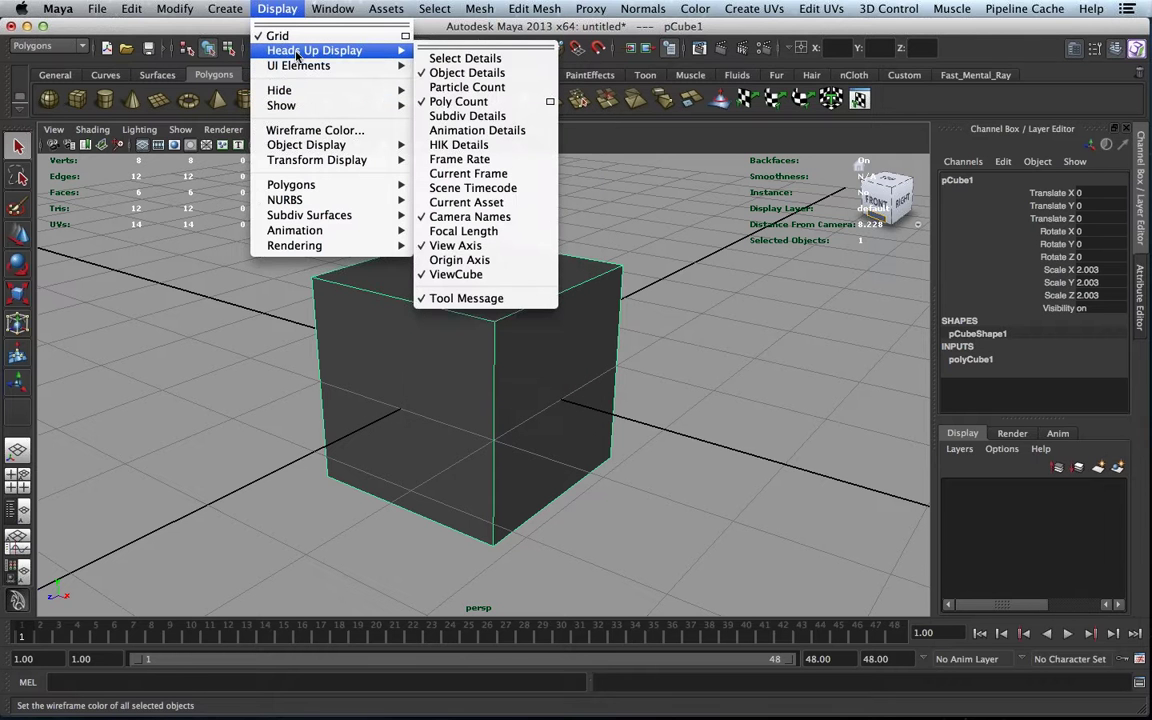
click(446, 102)
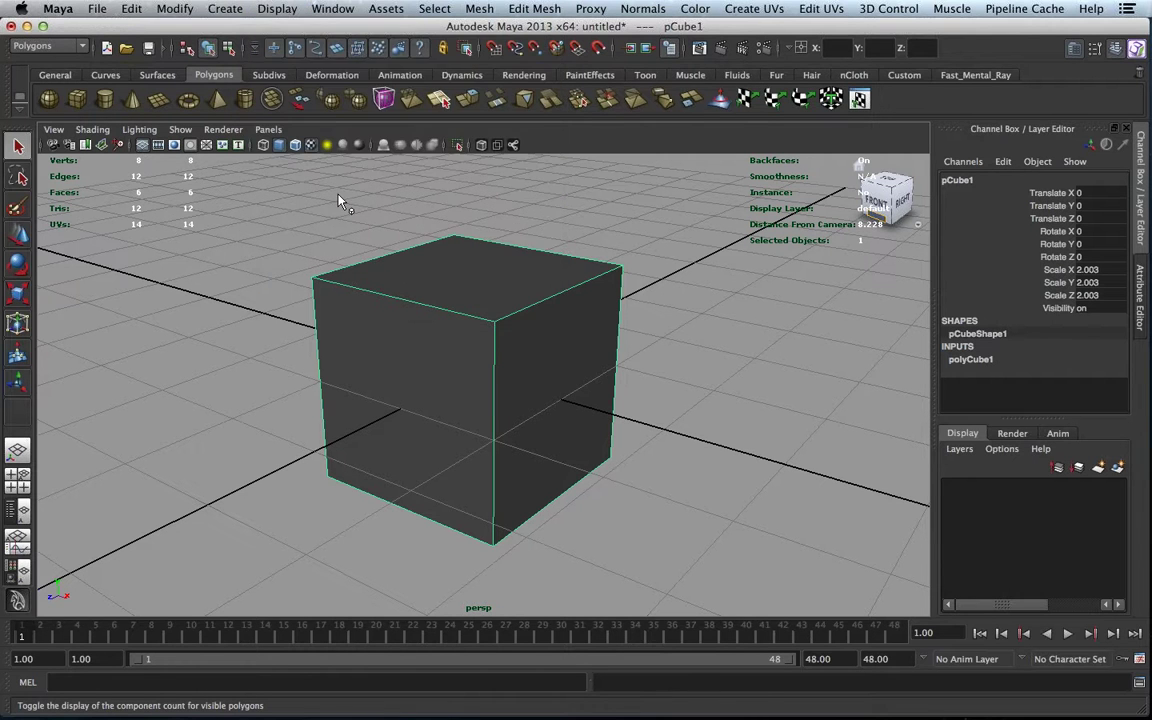
click(277, 9)
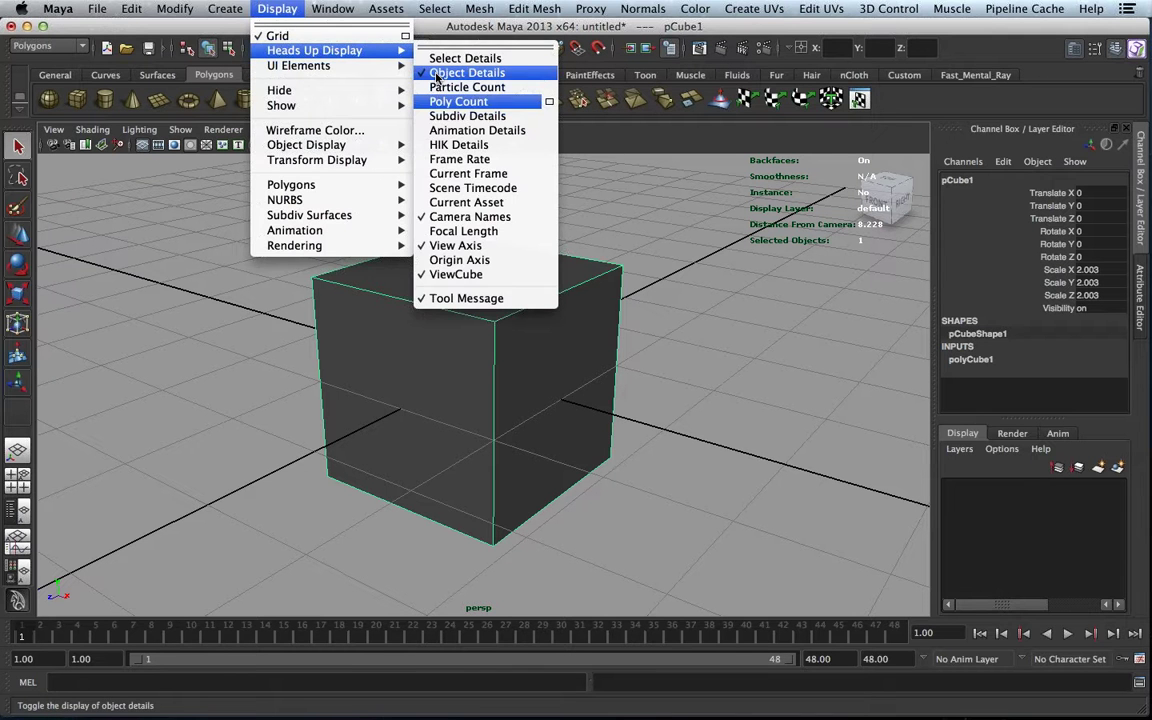
click(437, 78)
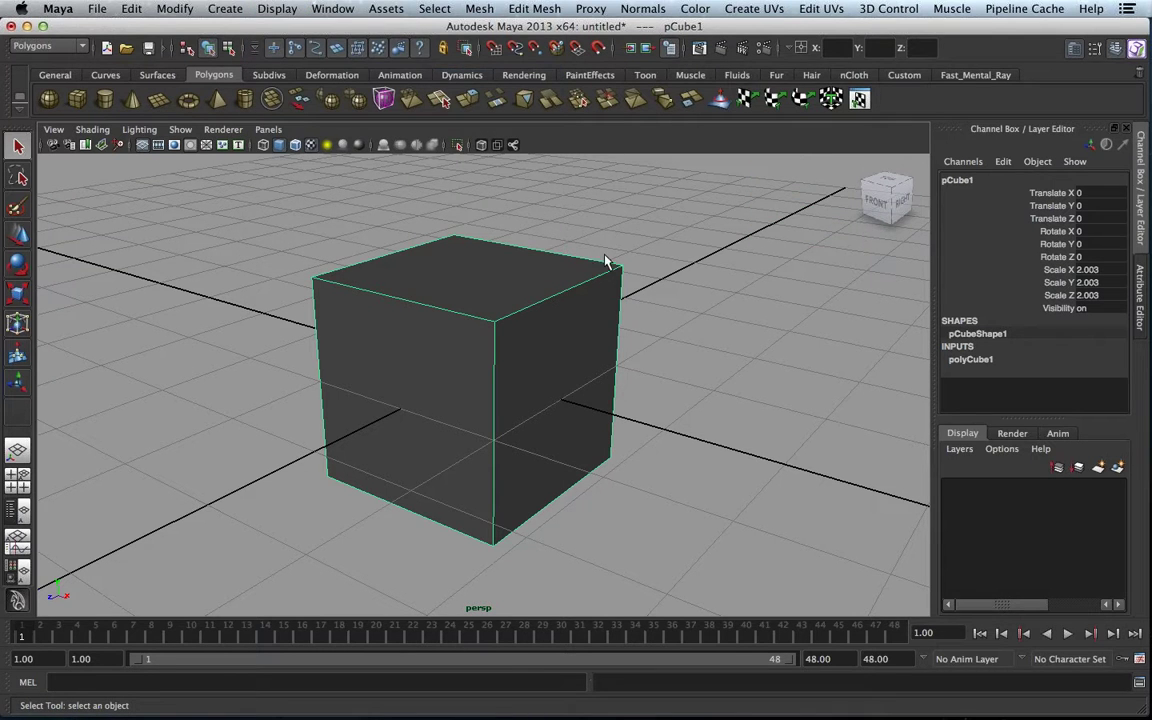
- Show the Object Details readout again, and detach the Heads Up Display options as a floating window
click(277, 9)
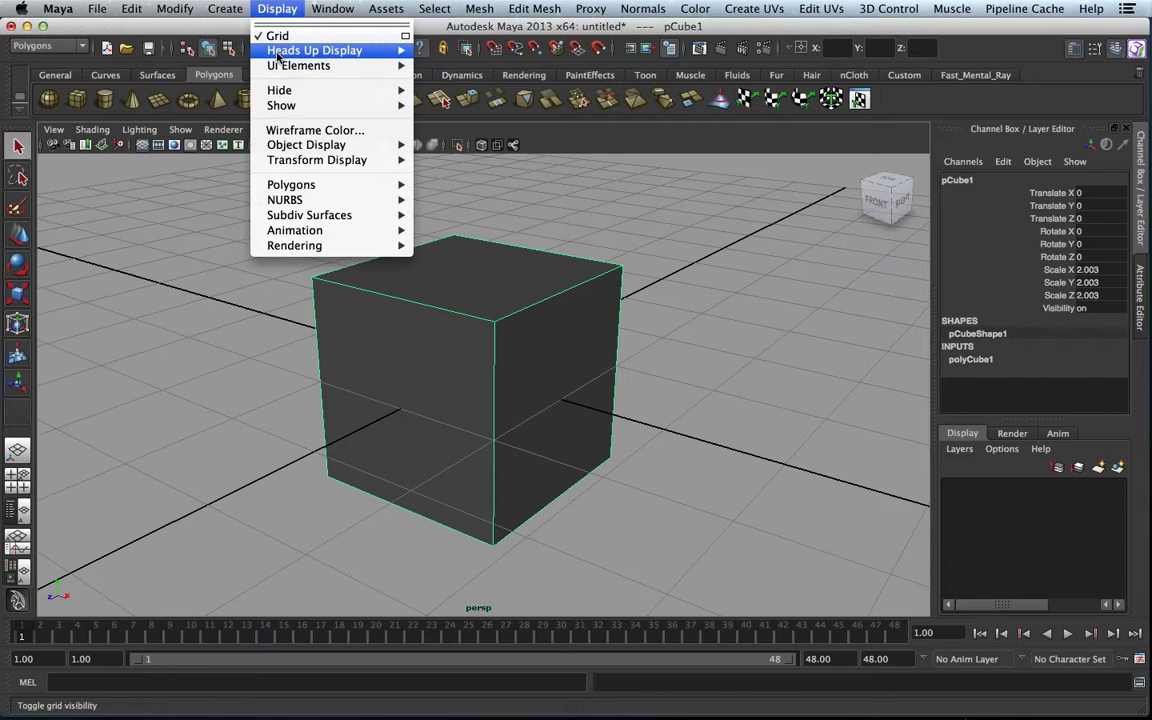
mouse_move(314, 50)
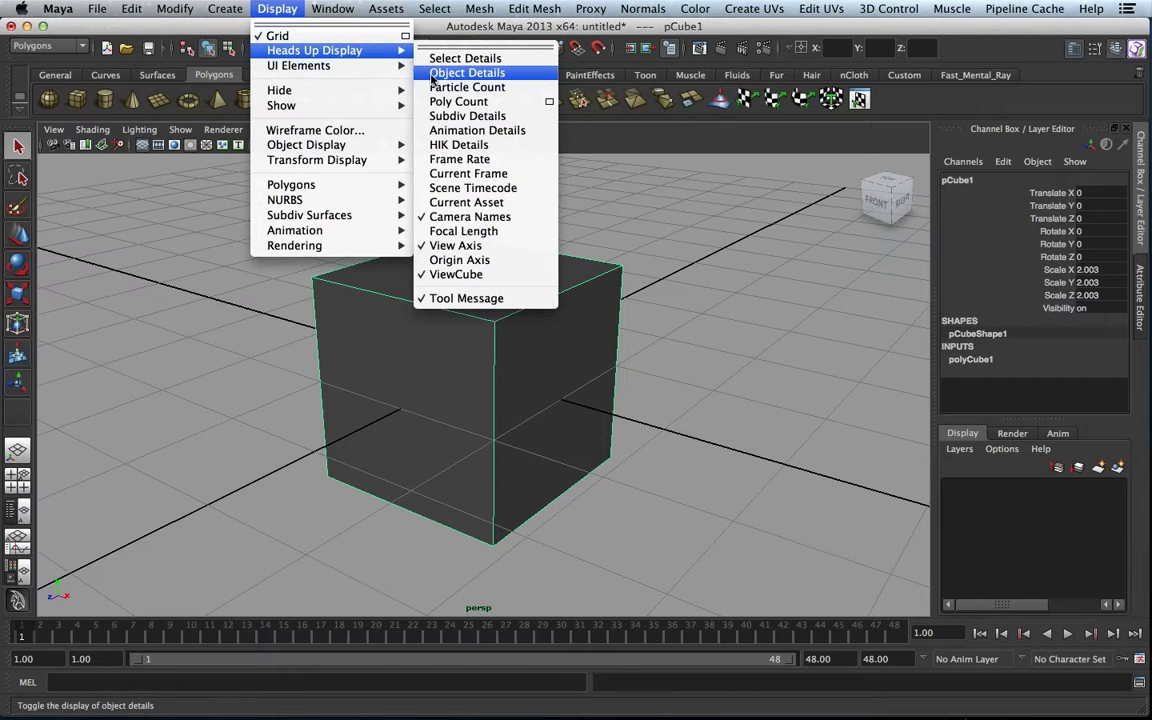
click(430, 74)
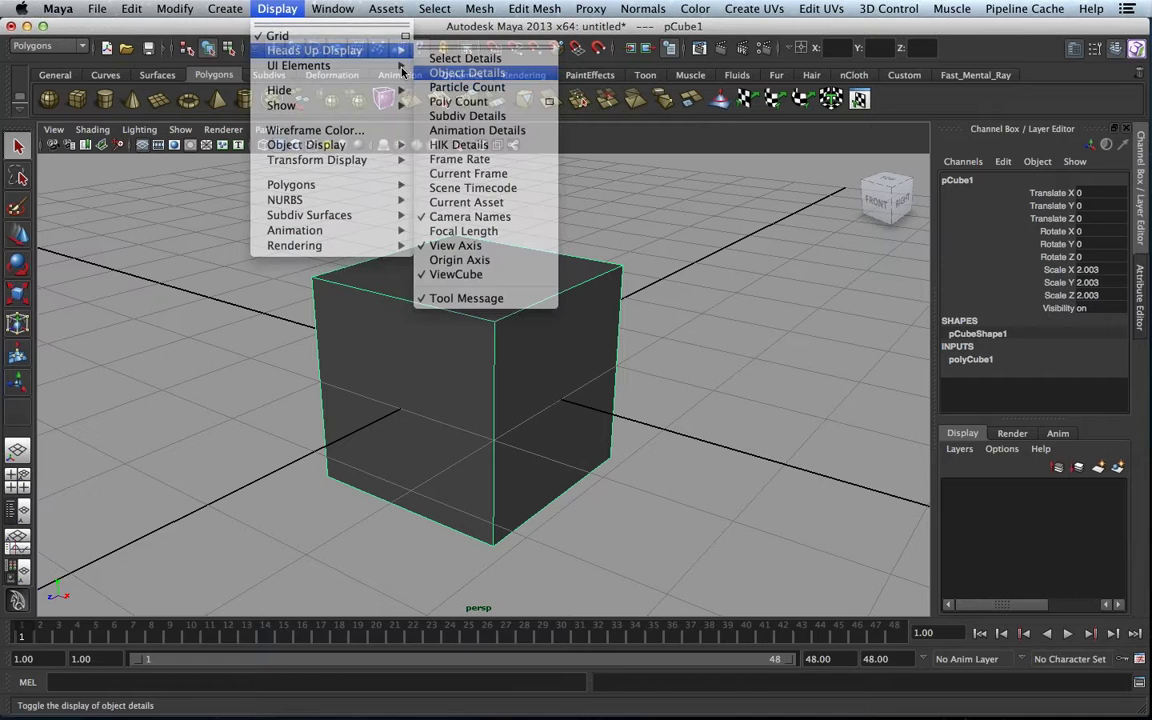
click(274, 10)
click(273, 12)
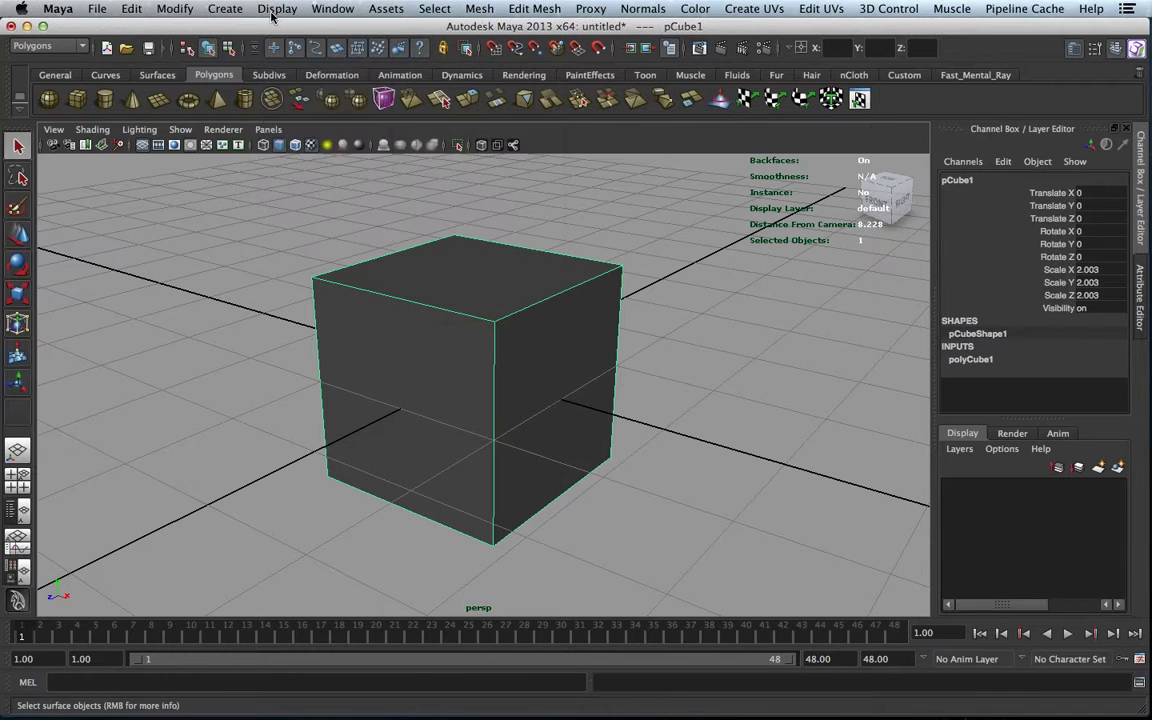
click(273, 10)
mouse_move(298, 49)
click(470, 46)
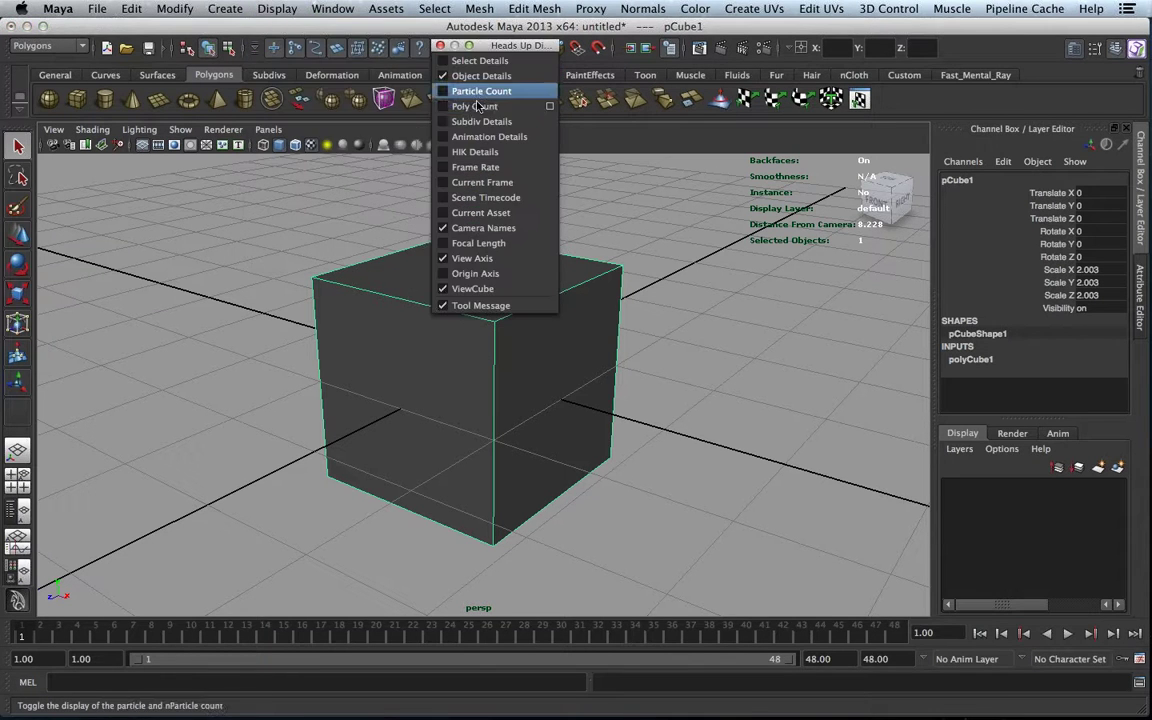
- Show the Poly Count, Subdiv Details, Animation Details, Frame Rate and Scene Timecode readouts in the viewport
click(476, 106)
click(480, 121)
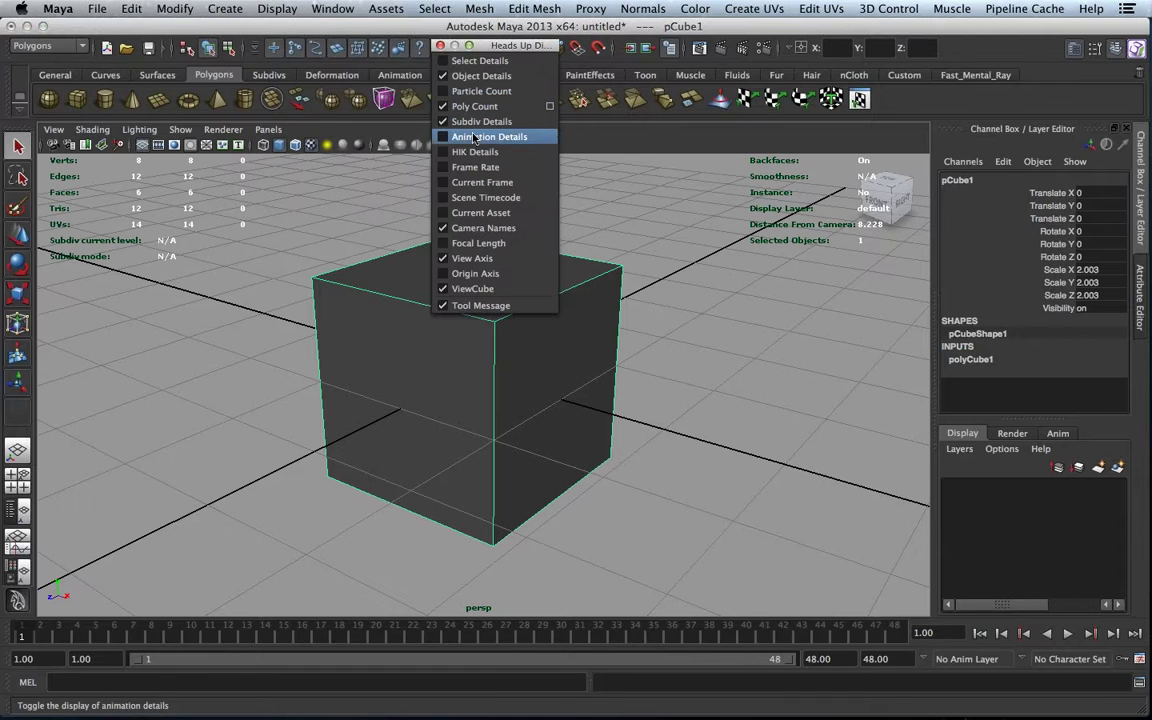
click(476, 137)
click(476, 167)
click(495, 198)
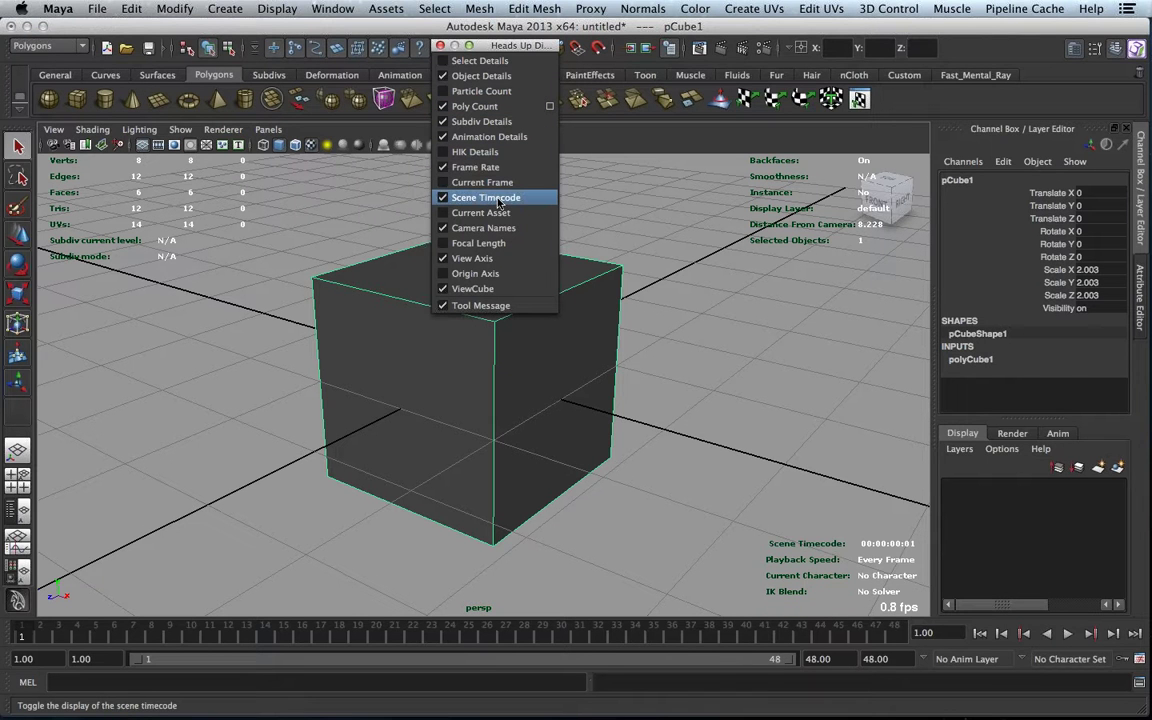
- Hide the Subdiv Details, Animation Details, Poly Count and Object Details readouts, and close the floating Heads Up Display window
click(476, 121)
click(480, 137)
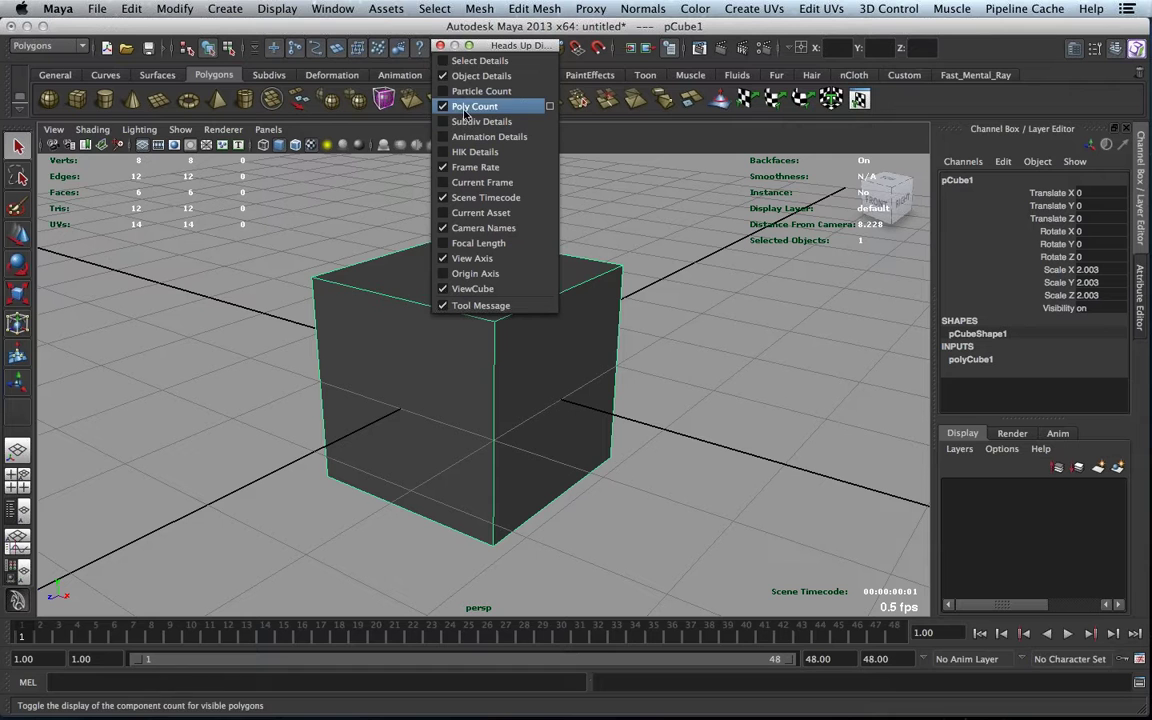
click(474, 106)
click(470, 76)
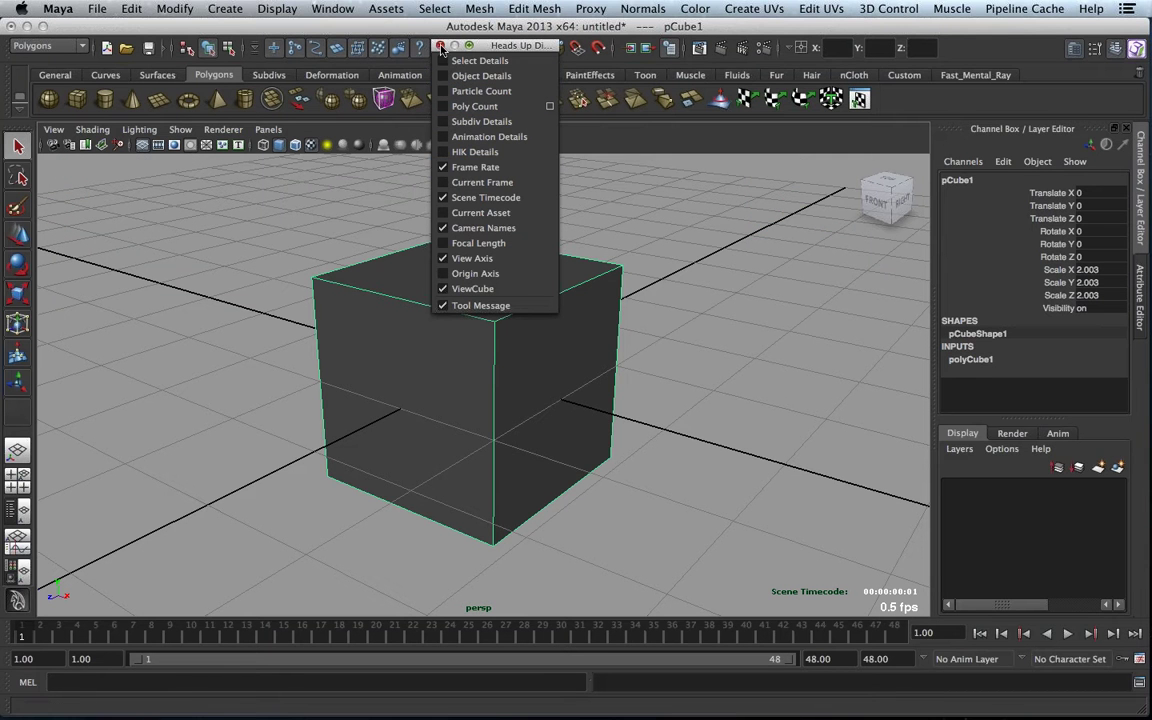
click(440, 47)
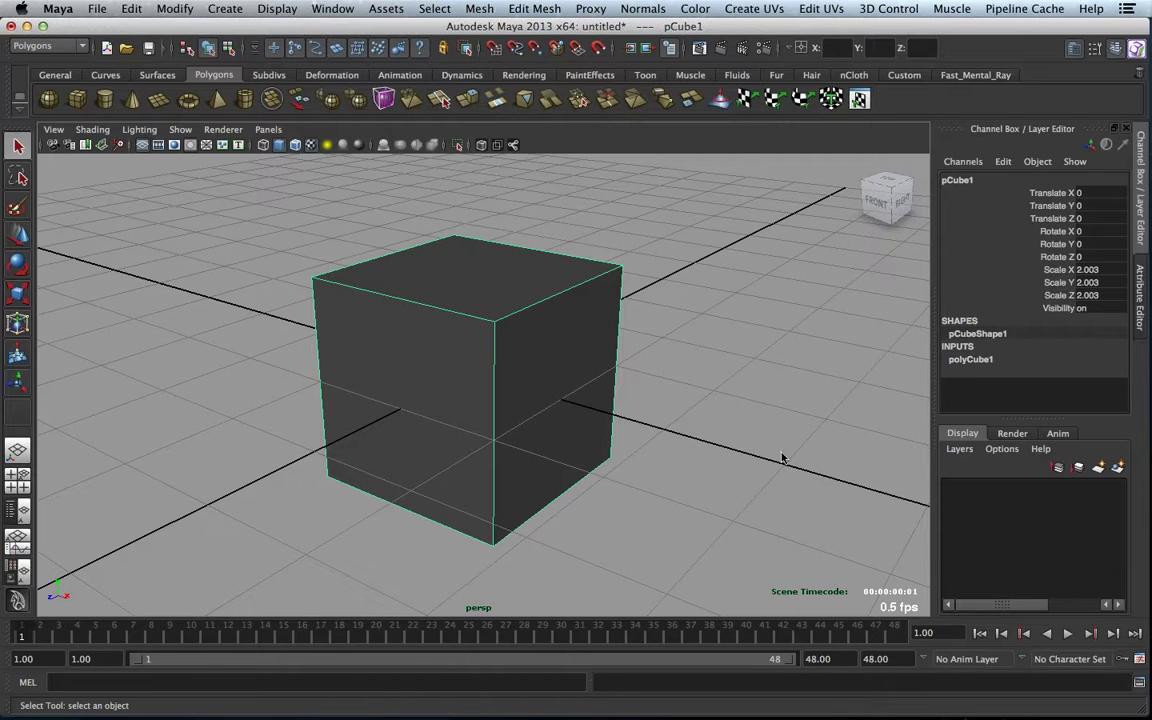
- Examine the frame rate readout while orbiting, zooming and panning around the cube
alt+drag(638, 357, 607, 354)
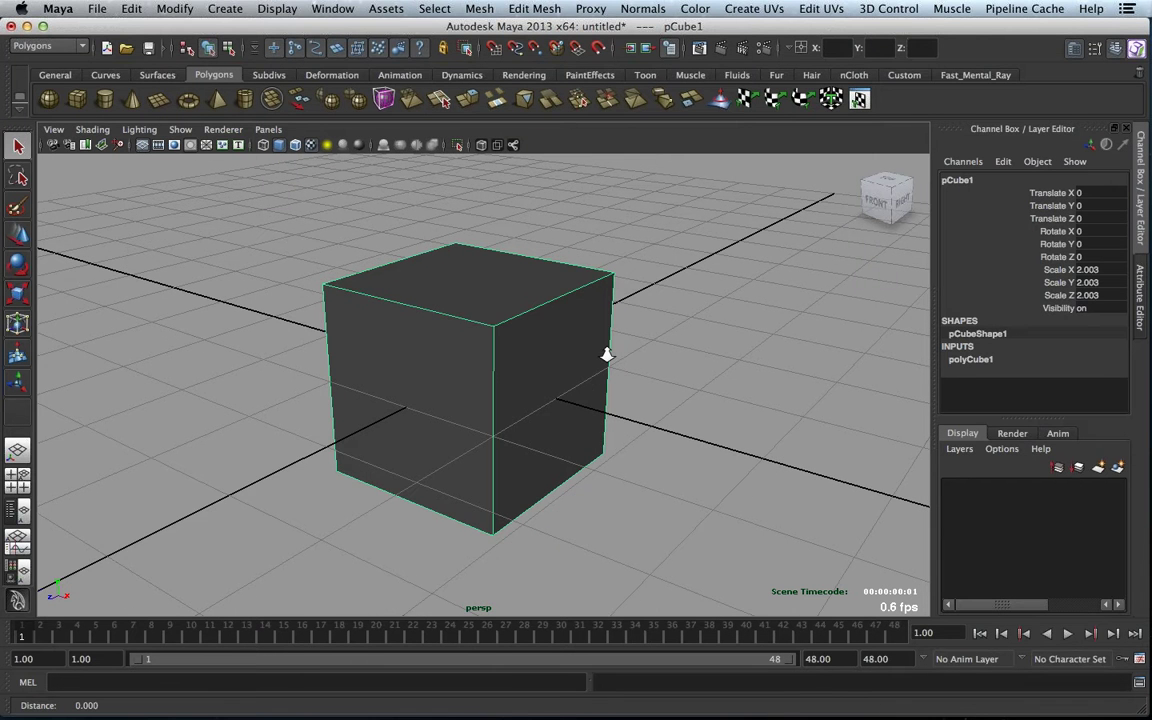
alt+right_drag(607, 354, 548, 344)
alt+drag(548, 311, 470, 305)
alt+middle_drag(470, 305, 465, 281)
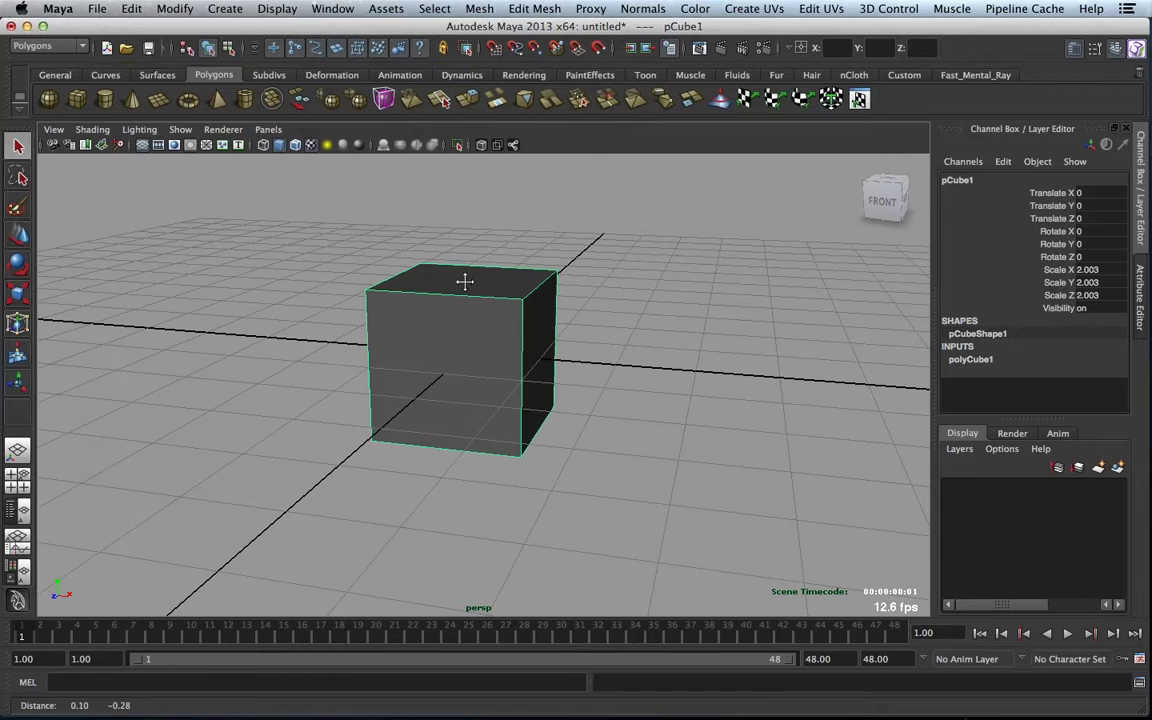
alt+drag(465, 281, 485, 325)
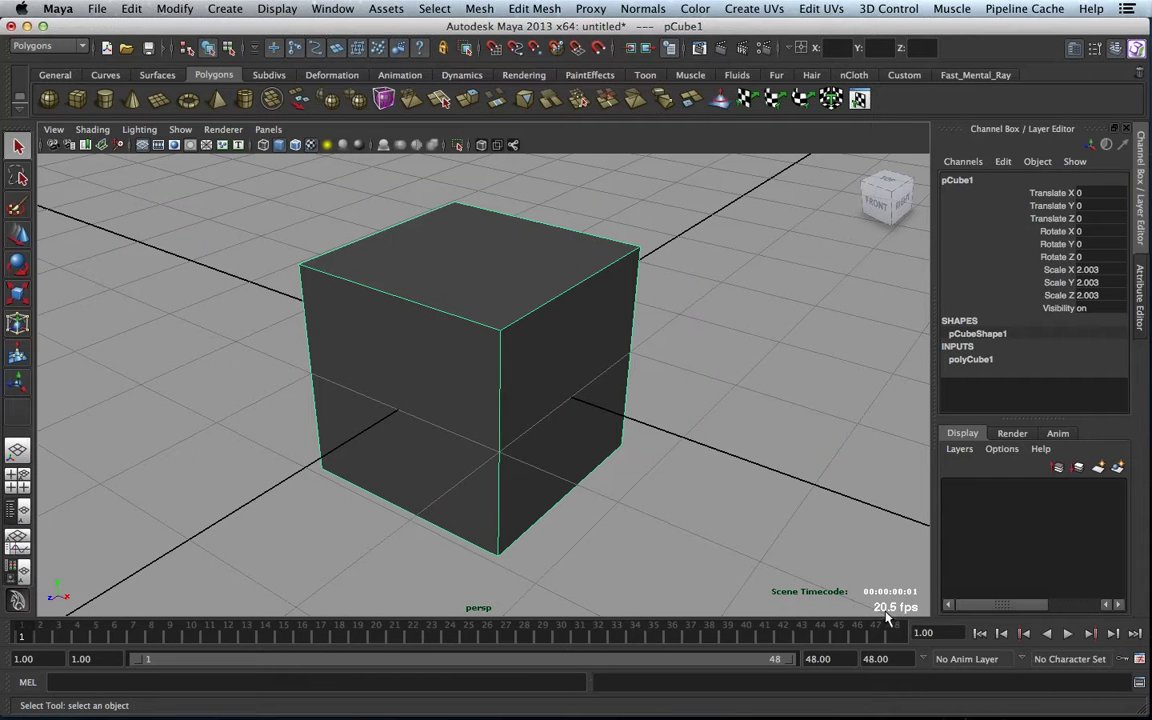
alt+drag(566, 435, 400, 330)
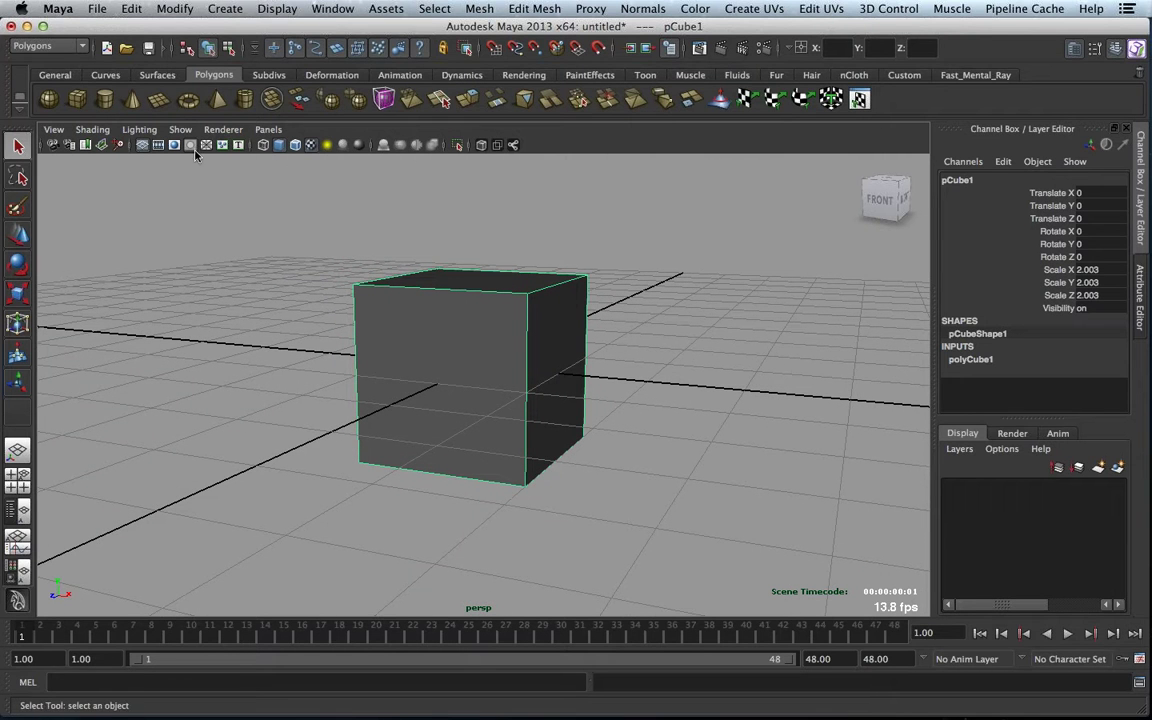
- Toggle the viewport grid off and back on, and review the available viewport renderers
click(142, 146)
click(142, 146)
click(215, 130)
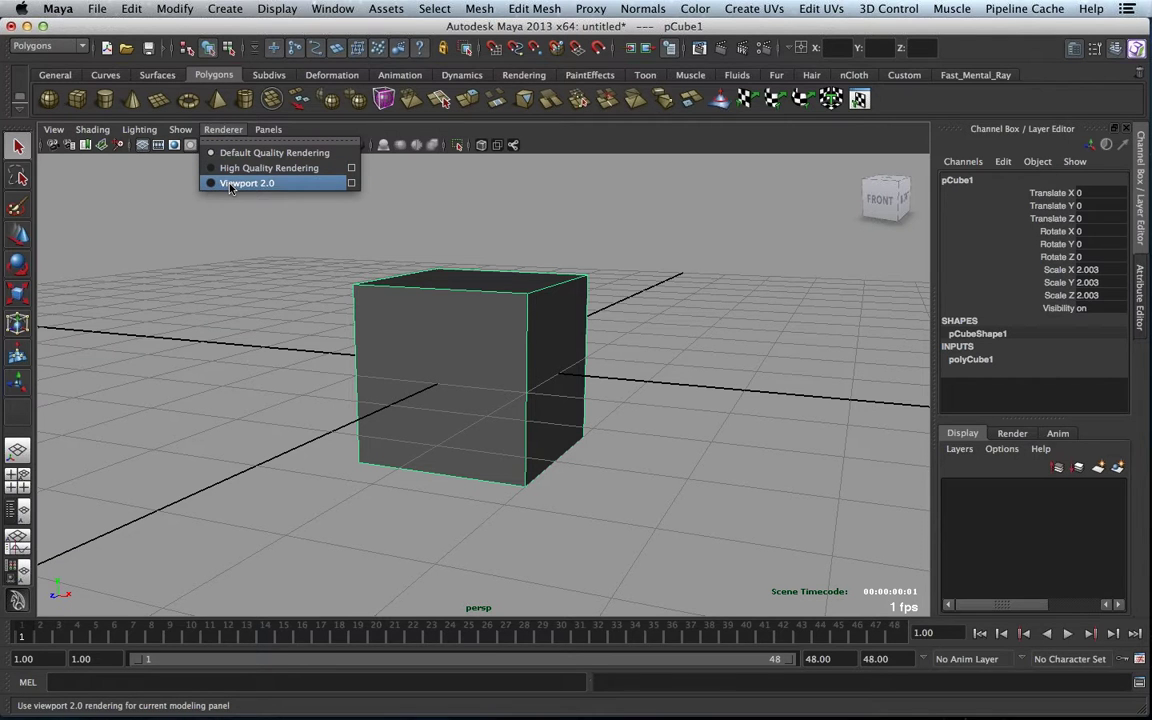
click(297, 133)
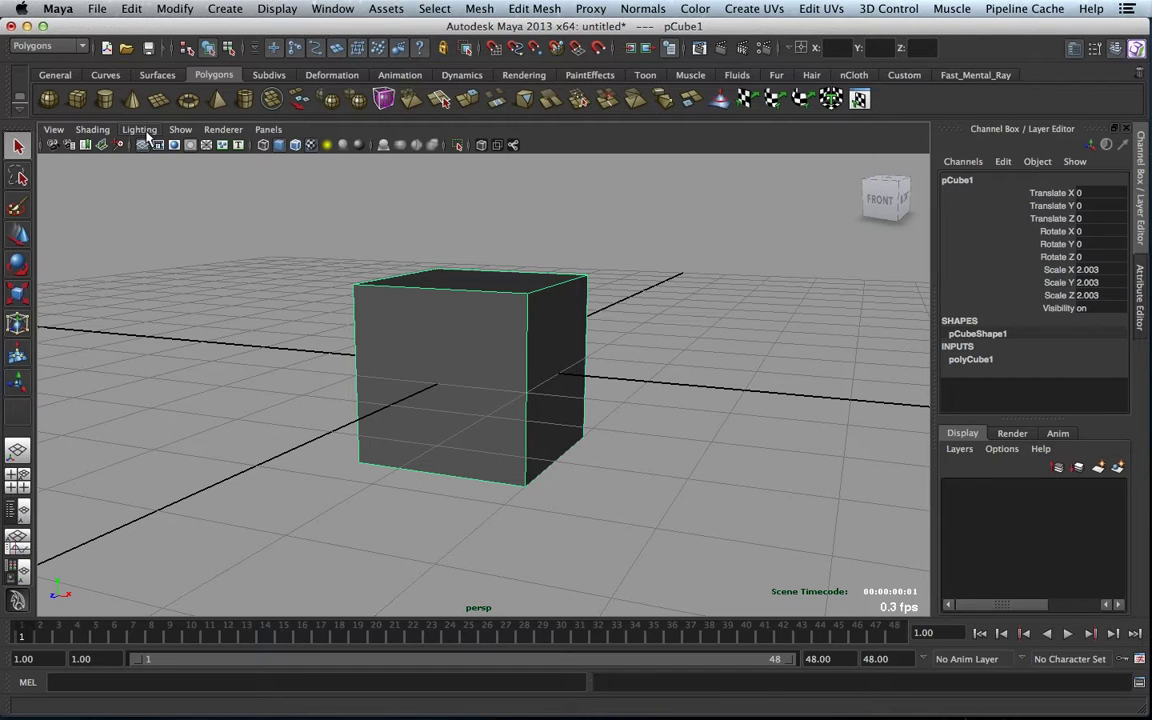
- Examine the cube from several angles and review the mesh editing commands available for it
drag(297, 273, 458, 376)
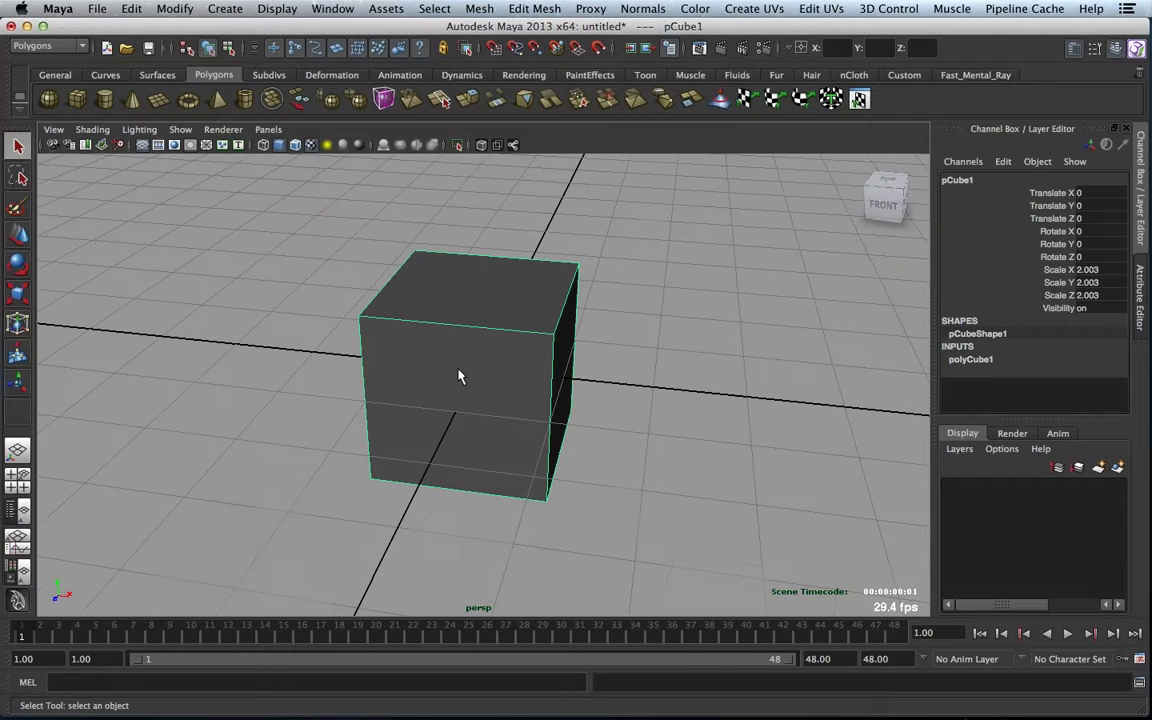
alt+middle_drag(458, 376, 430, 331)
alt+drag(430, 331, 510, 334)
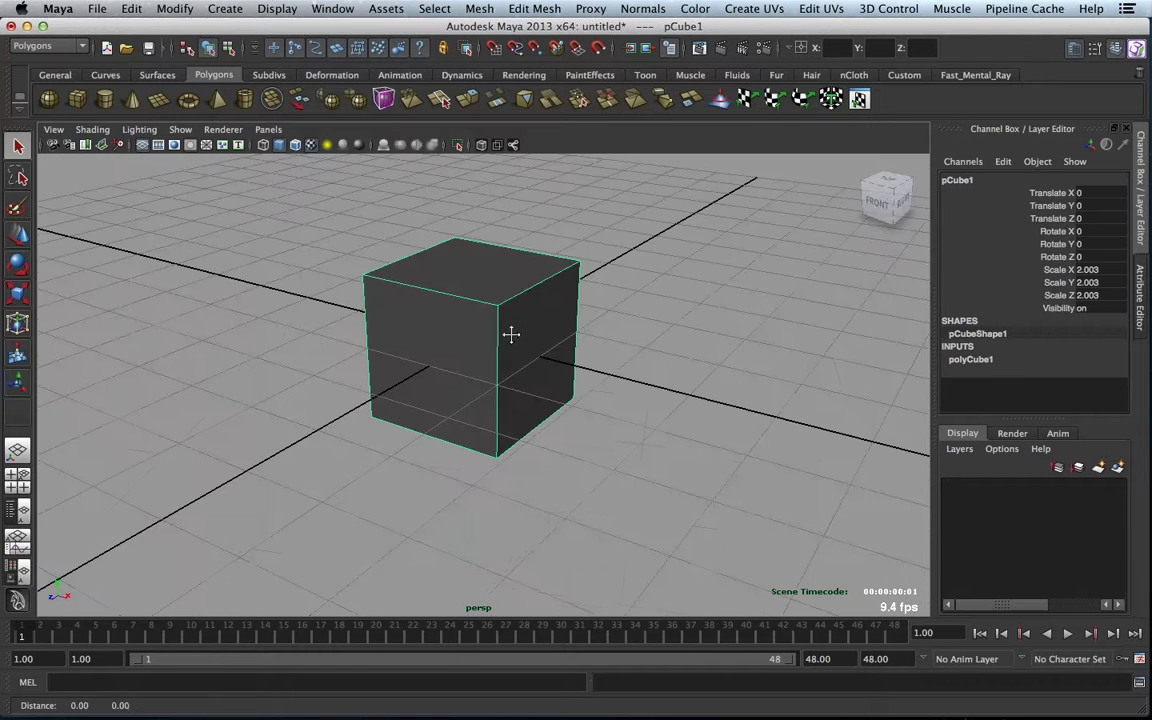
alt+middle_drag(510, 334, 496, 341)
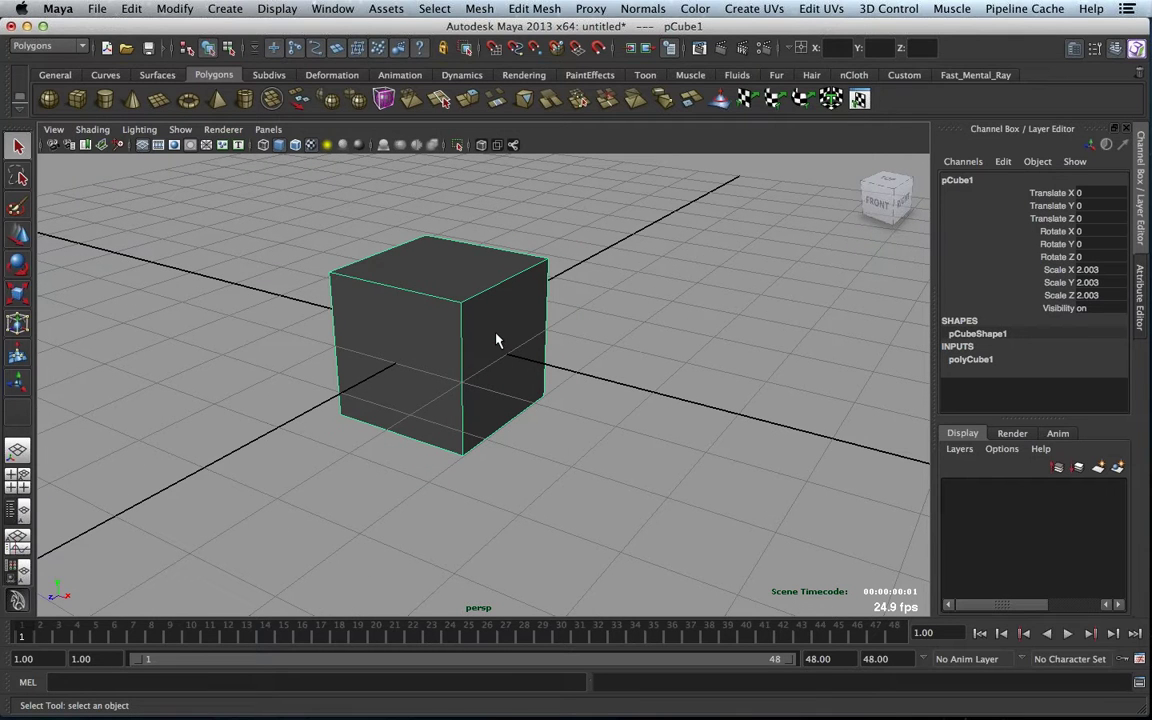
click(535, 9)
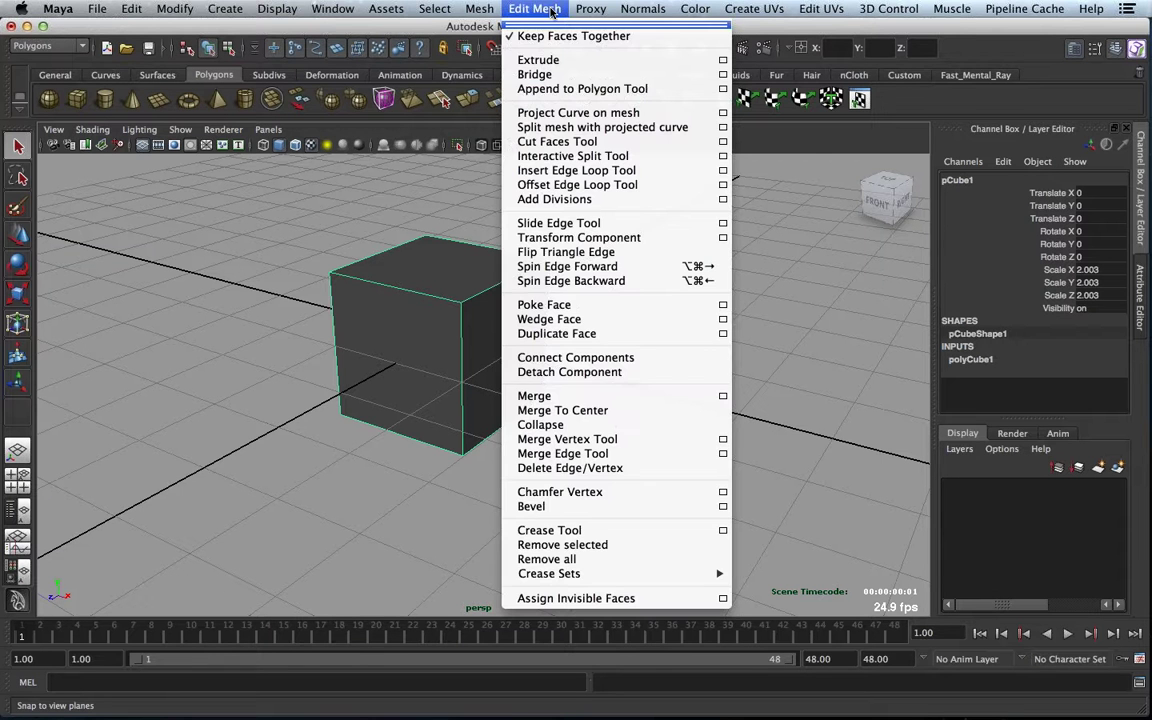
click(486, 318)
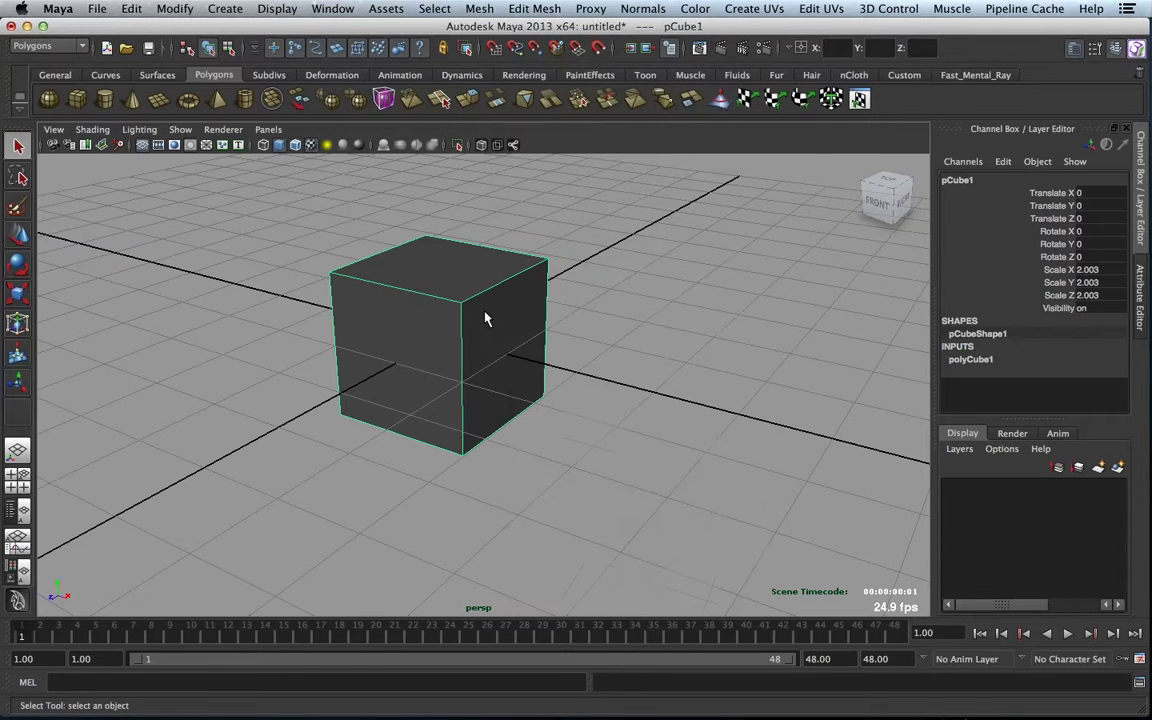
alt+right_drag(487, 304, 487, 304)
shift+right_click(489, 309)
shift+right_click(492, 318)
- Switch the cube to face selection, select its face on the positive X side and review the mesh editing commands
right_click(499, 315)
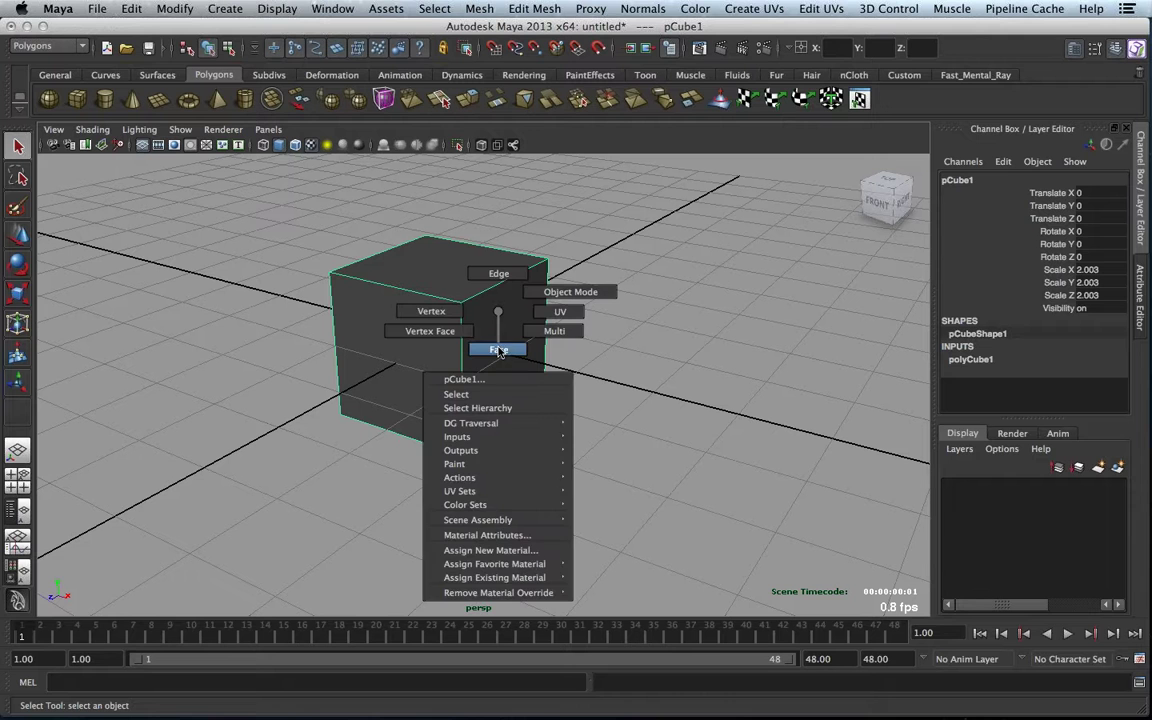
click(499, 349)
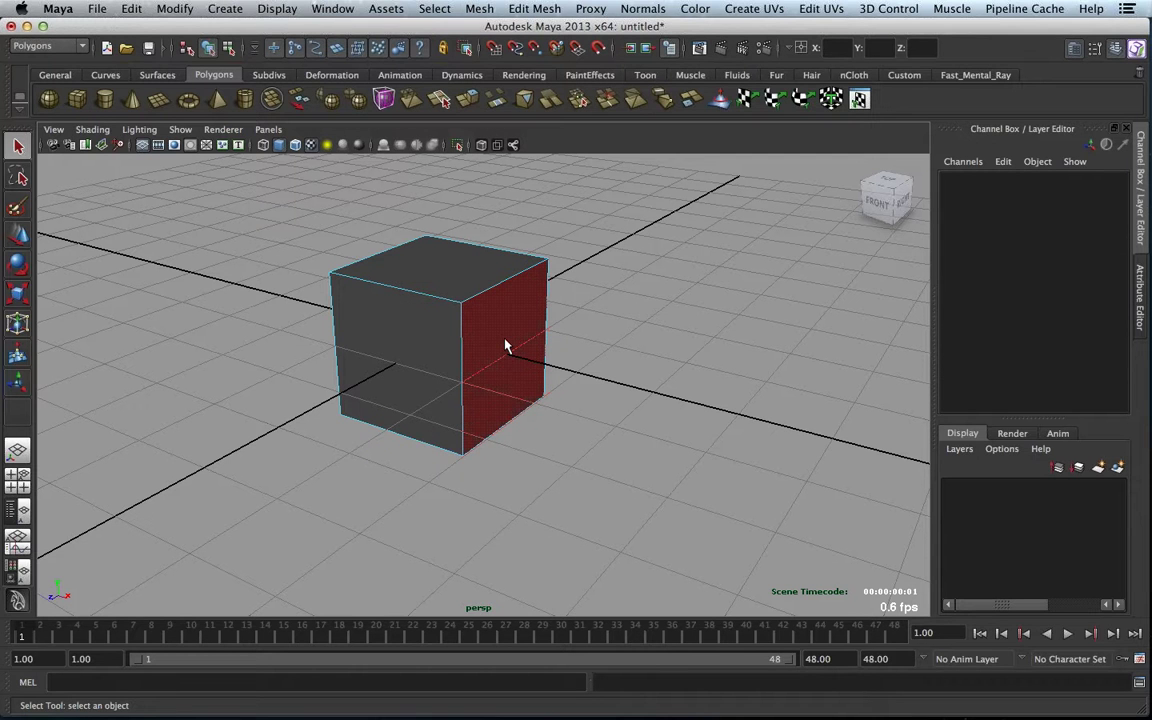
click(507, 343)
mouse_move(508, 331)
shift+right_down()
mouse_move(505, 375)
mouse_move(468, 322)
mouse_move(510, 330)
shift+right_up()
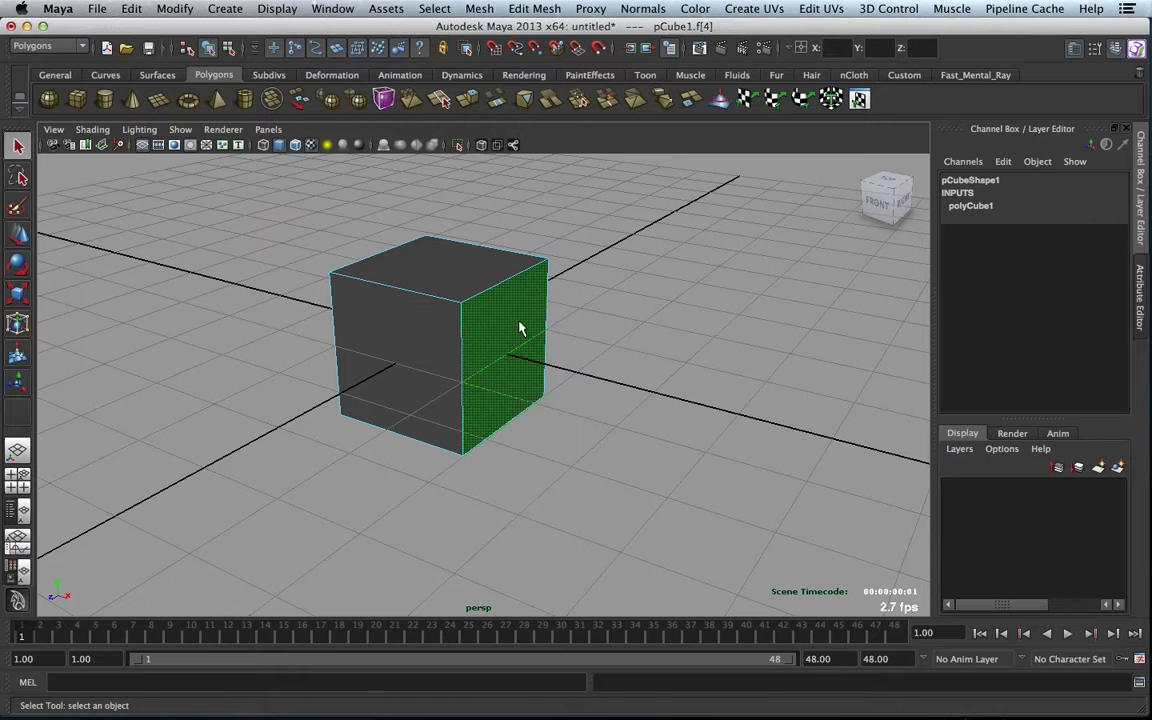
click(530, 10)
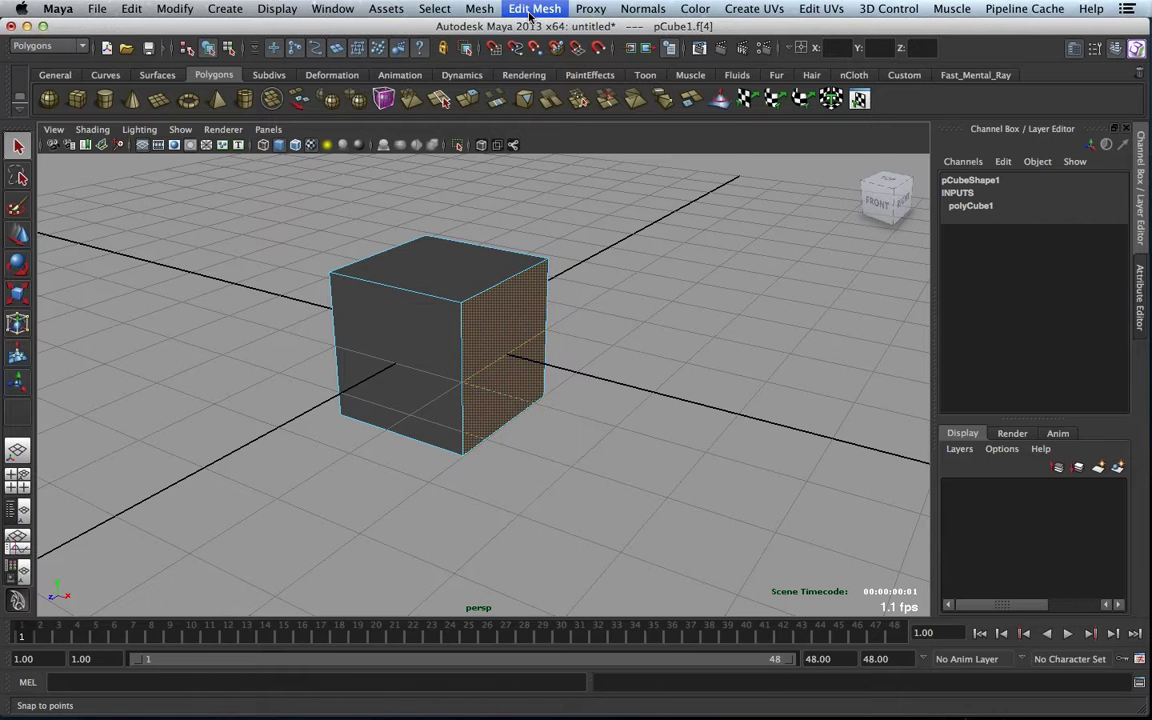
click(439, 381)
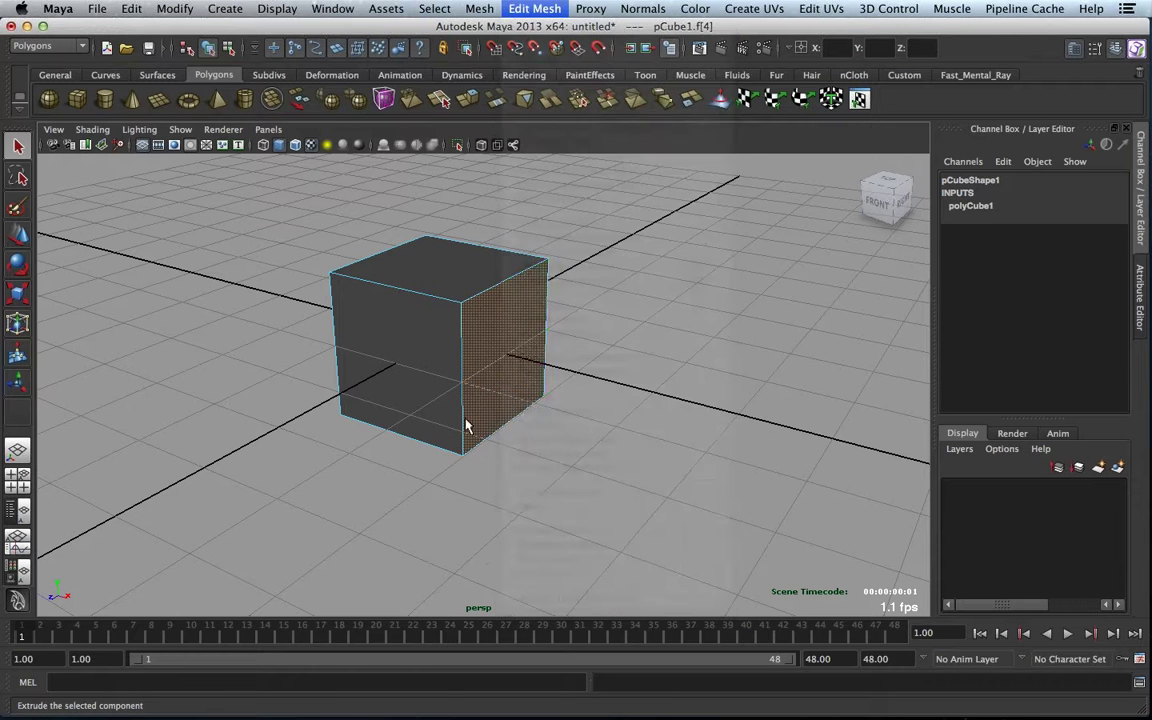
- Extrude the selected cube face outward by about 1.8 units with 2 divisions
click(506, 342)
shift+right_drag(506, 342, 504, 378)
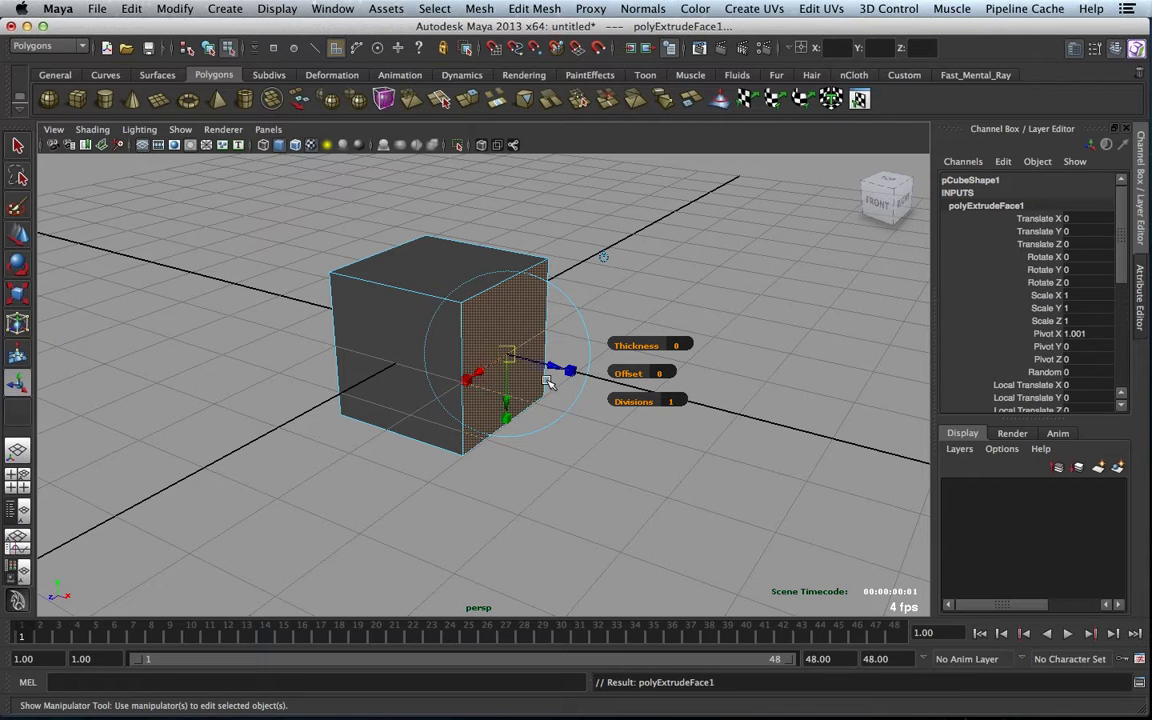
drag(545, 370, 810, 520)
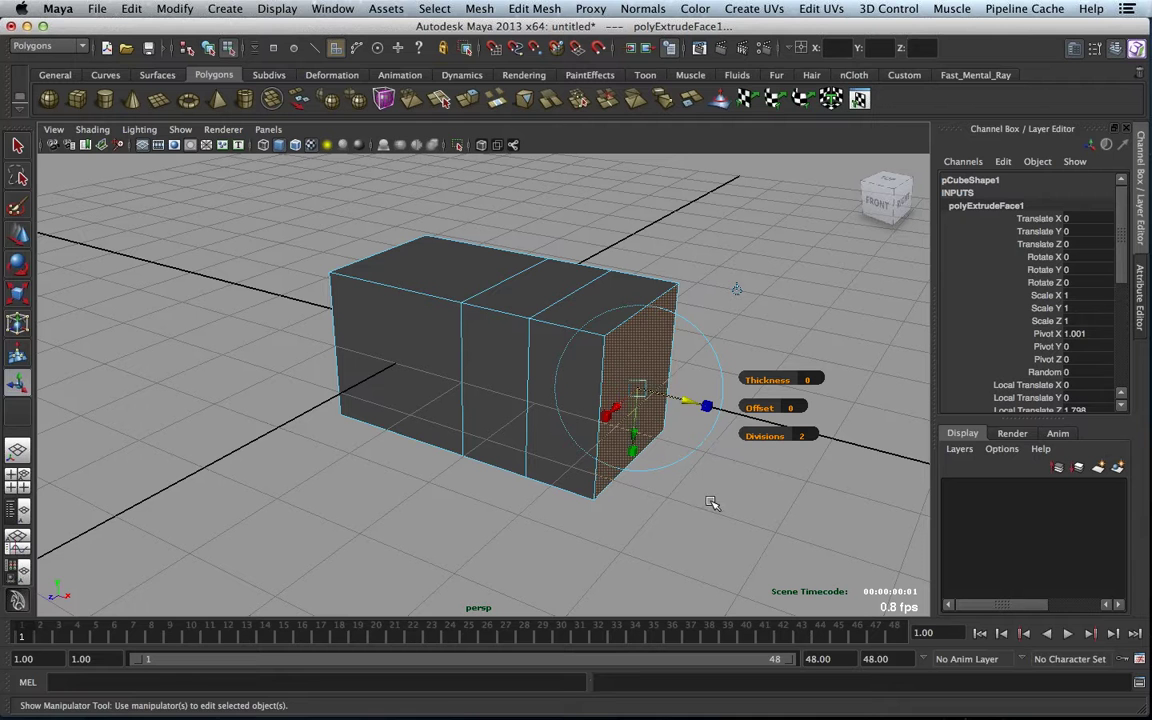
- Scale the extruded end face down uniformly, pull it out to about 1.99 units and tilt it downward
alt+drag(691, 497, 671, 493)
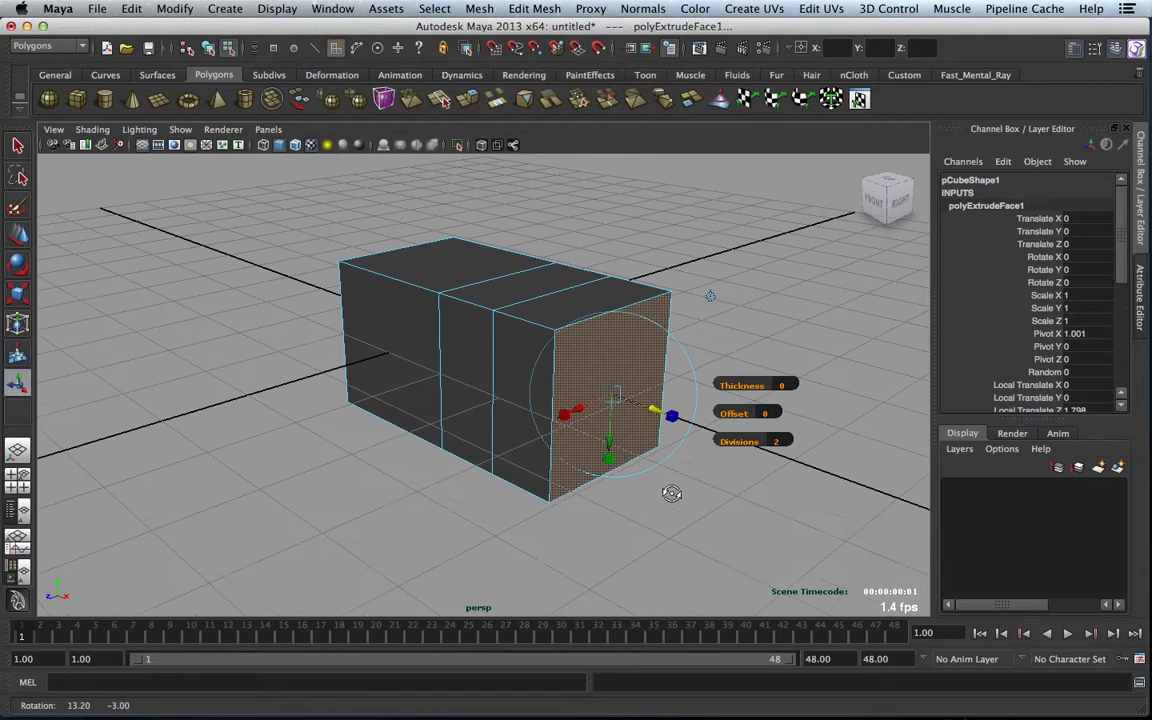
alt+right_drag(766, 501, 770, 506)
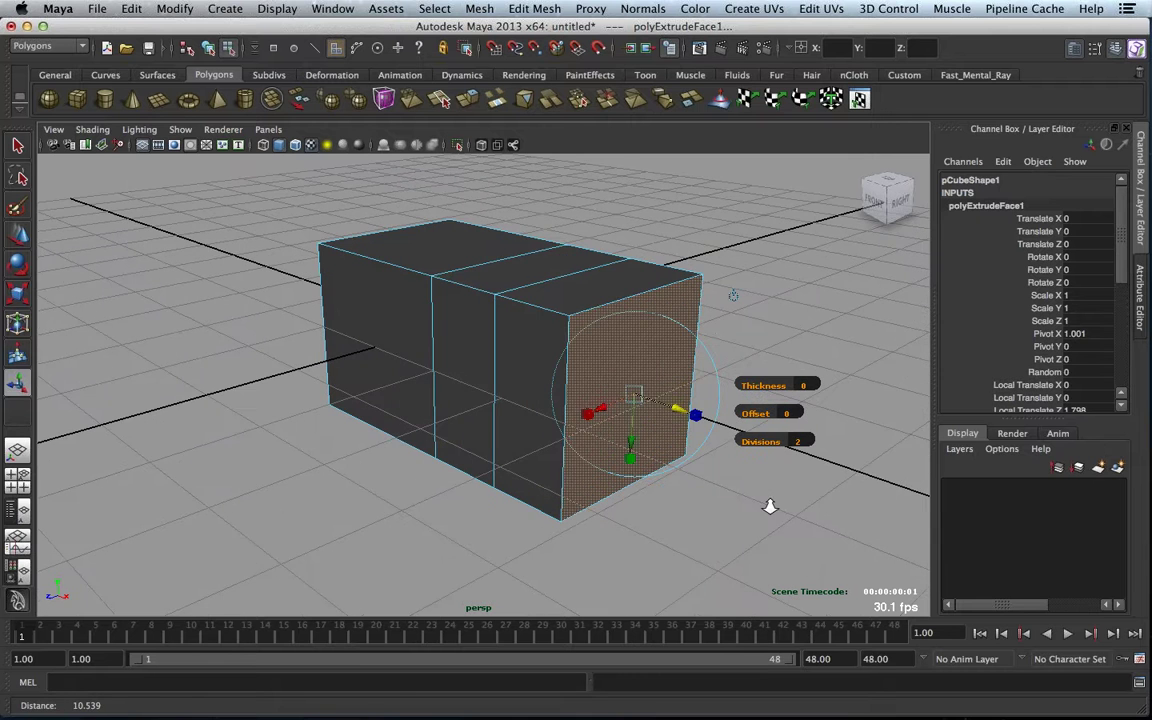
scroll(770, 506, up, 5)
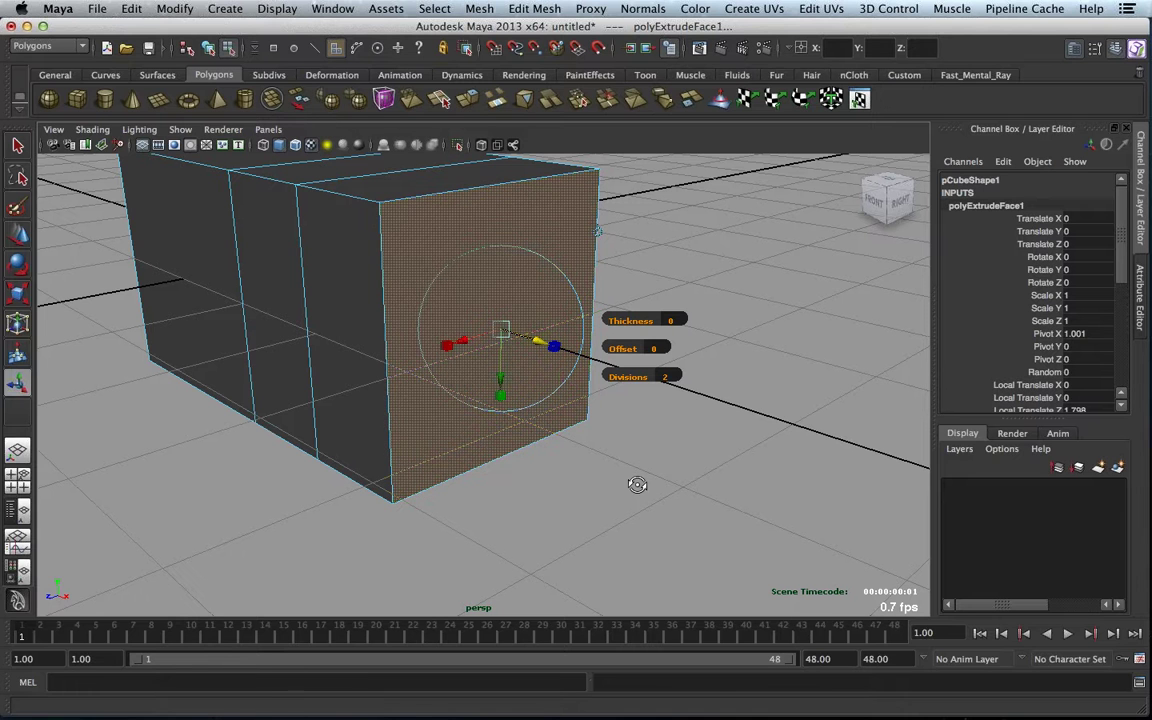
alt+drag(635, 481, 650, 490)
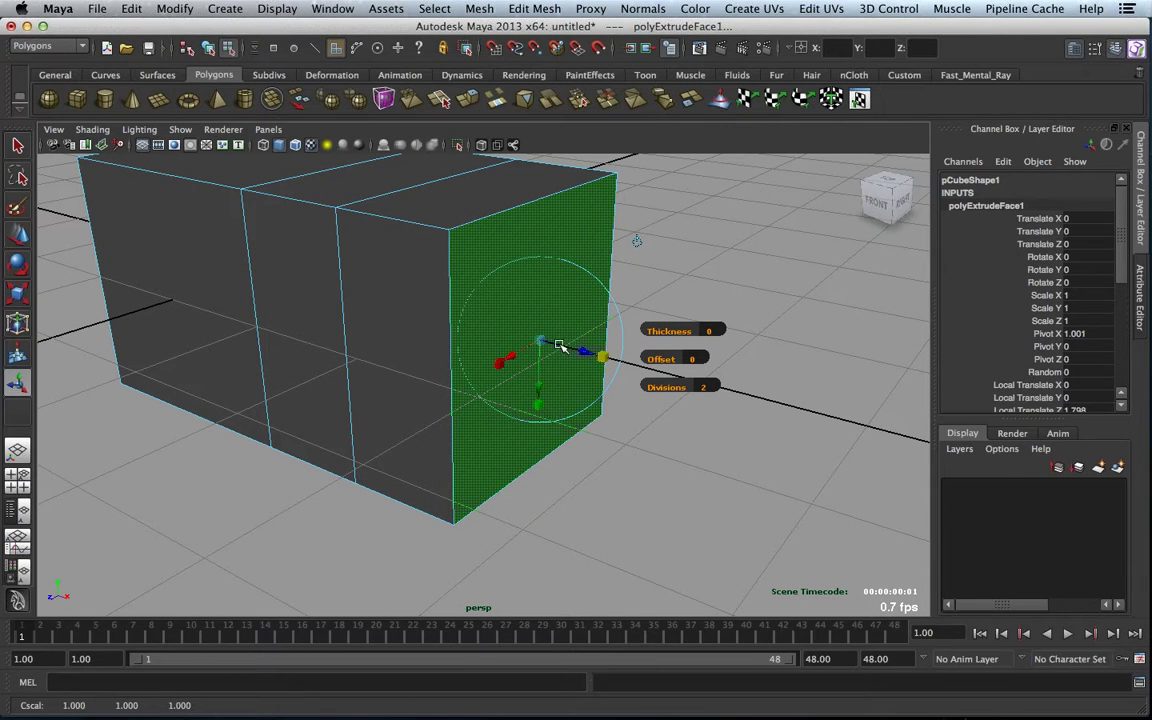
drag(538, 341, 520, 351)
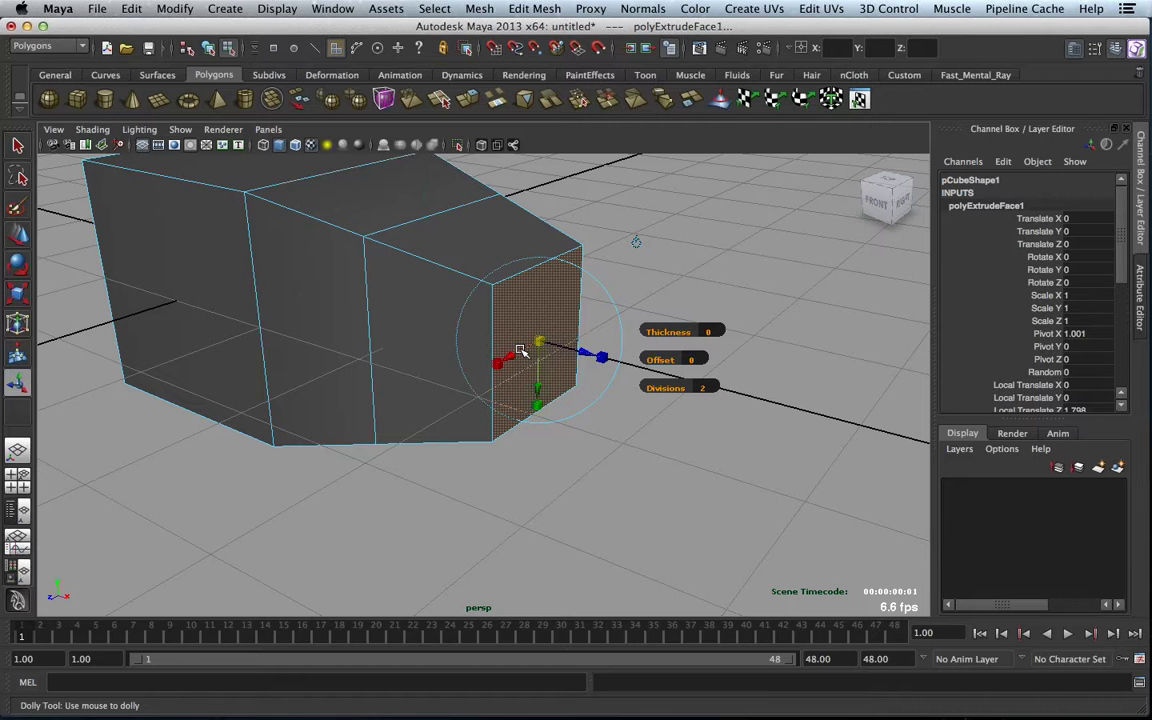
alt+right_drag(520, 351, 563, 415)
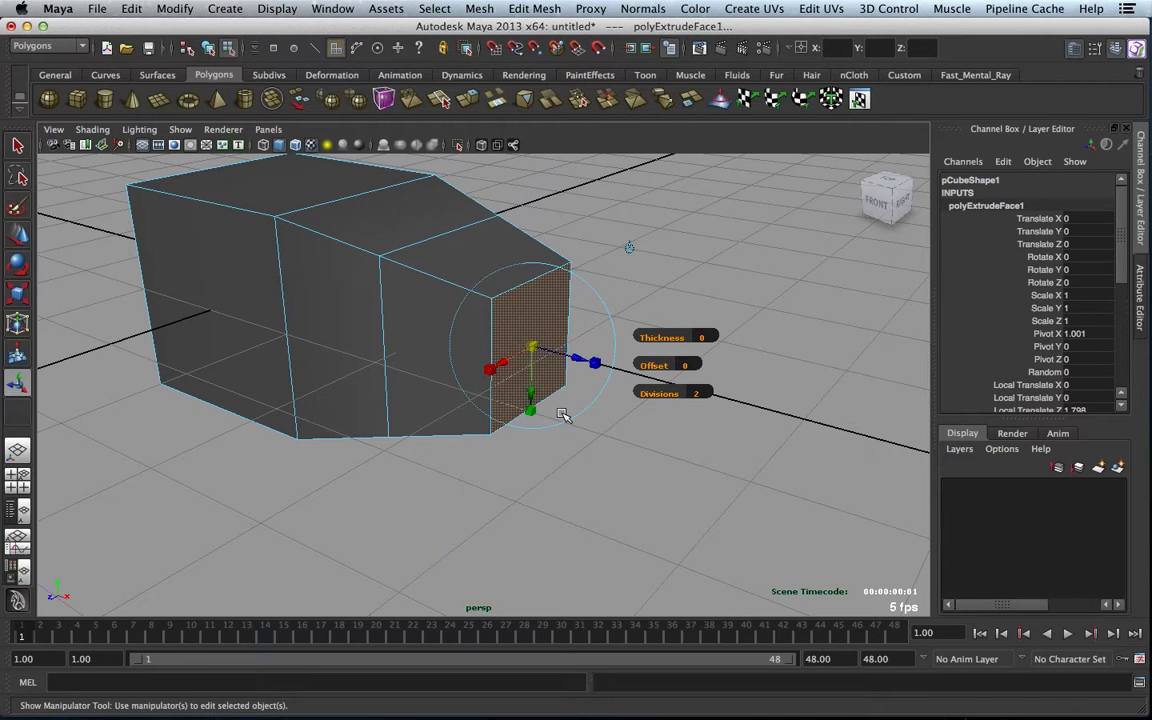
drag(578, 360, 598, 366)
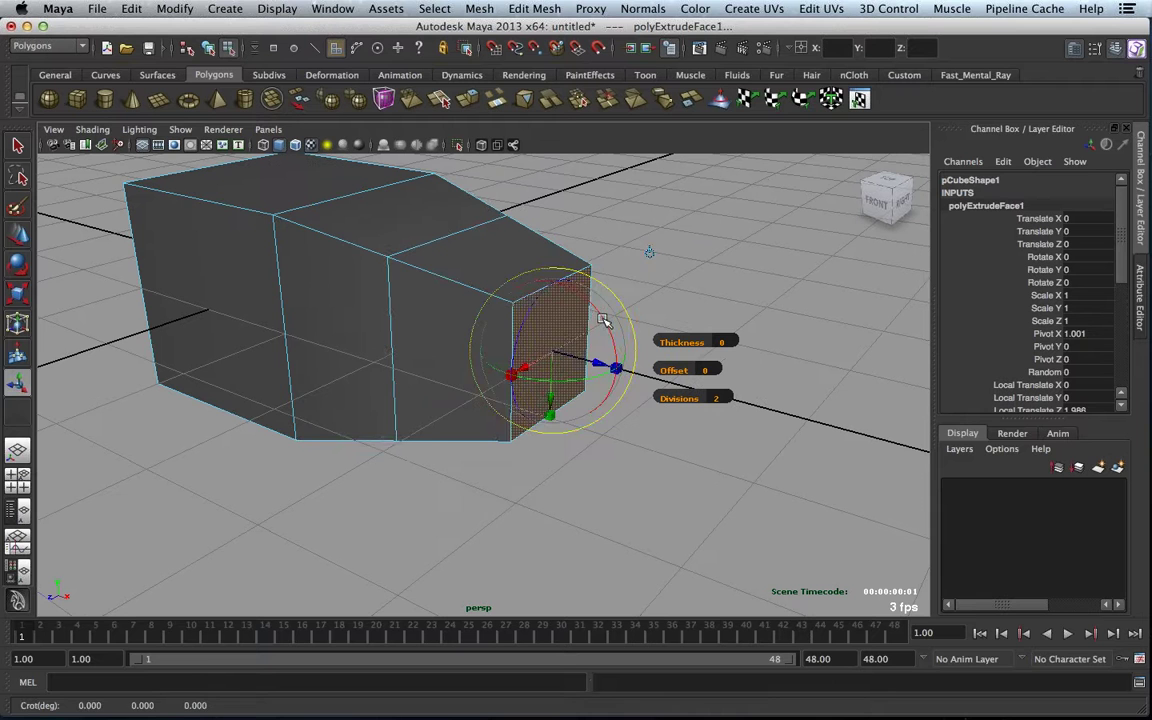
drag(603, 318, 609, 368)
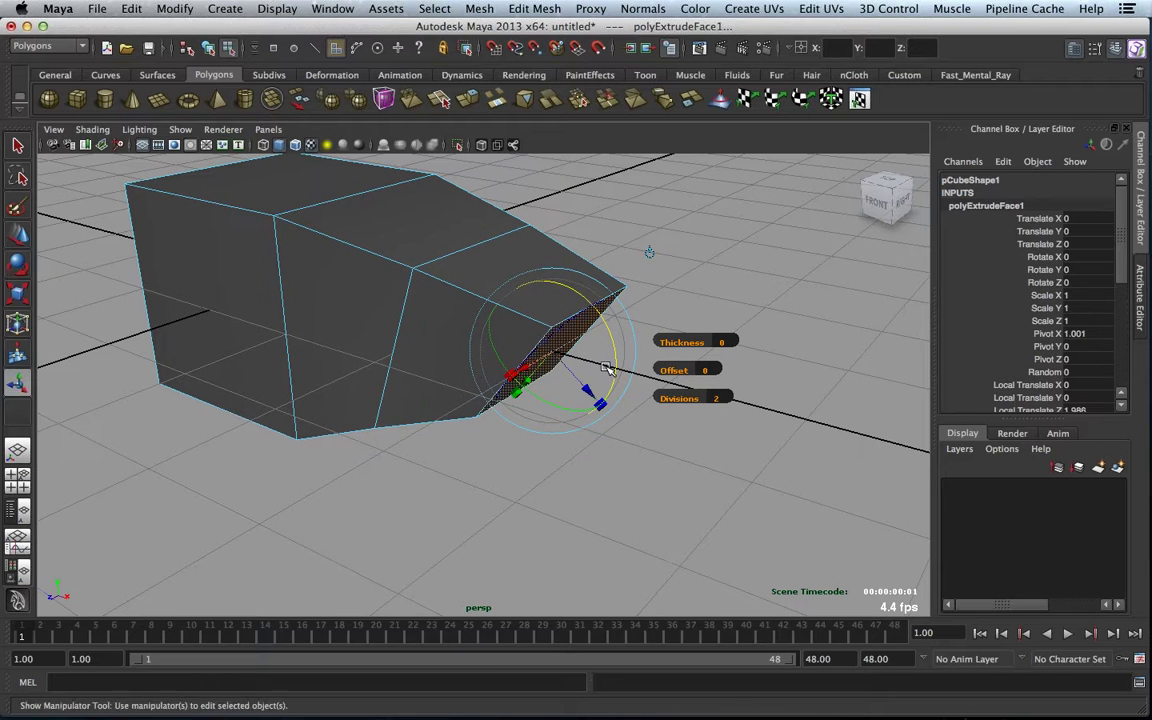
- Extrude the tilted end face again by about 1.5 units with 1 division and rotate the new end face upright
key(ctrl+e)
drag(595, 410, 700, 532)
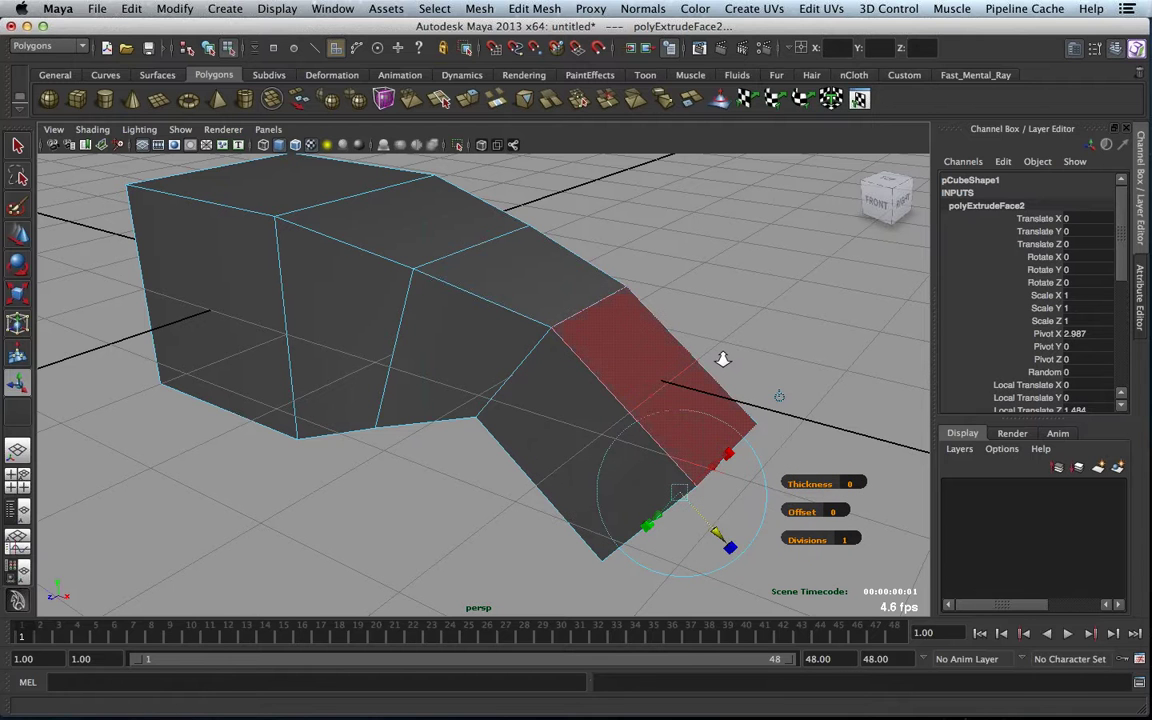
alt+right_drag(723, 358, 589, 332)
- Extrude the end face once more by about 1.24 units, scale it down to a narrow tip and deselect it
key(ctrl+e)
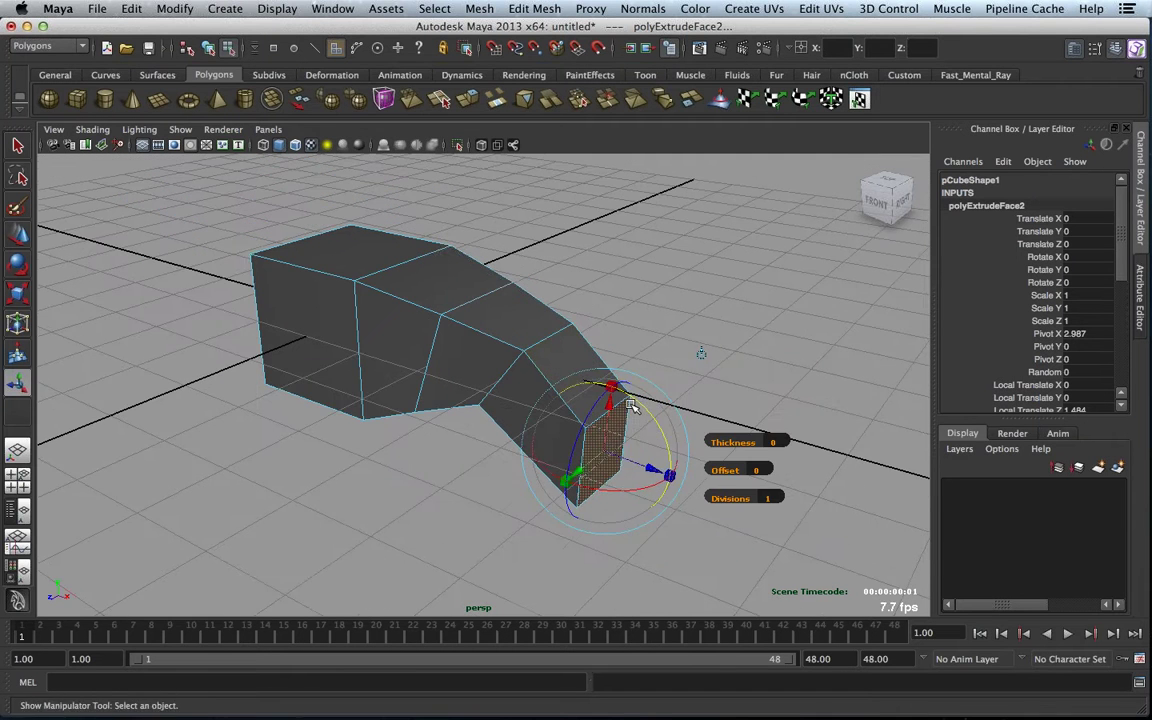
drag(633, 435, 752, 519)
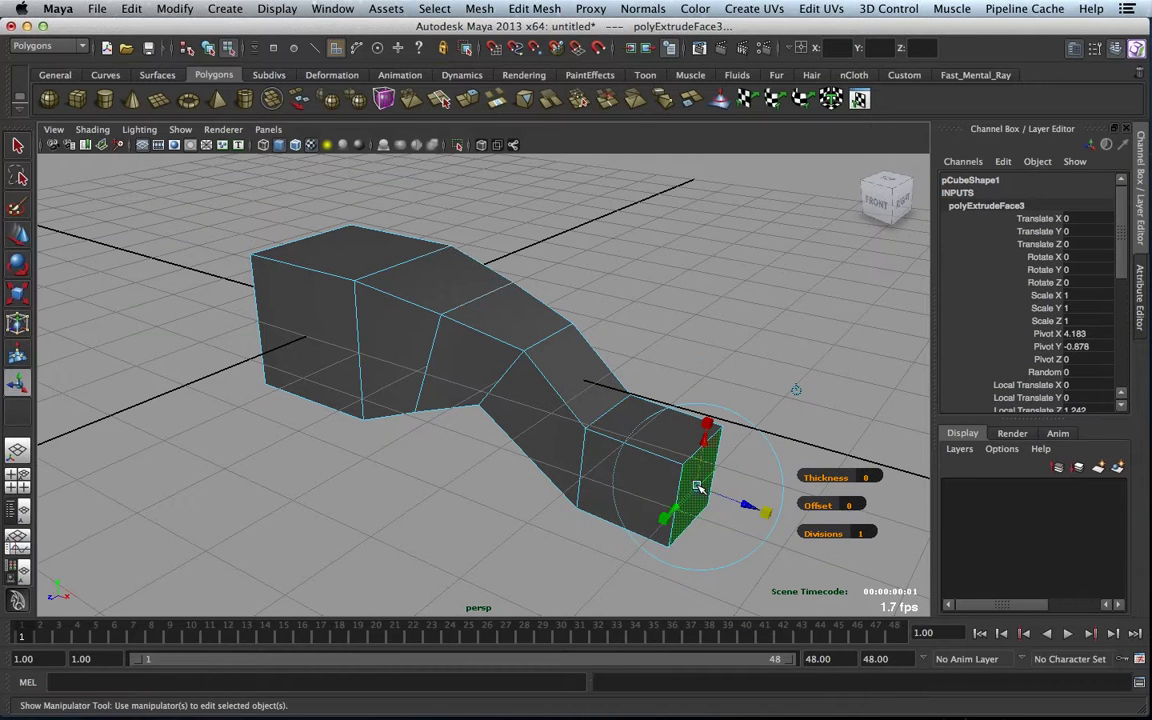
drag(697, 488, 662, 452)
click(733, 360)
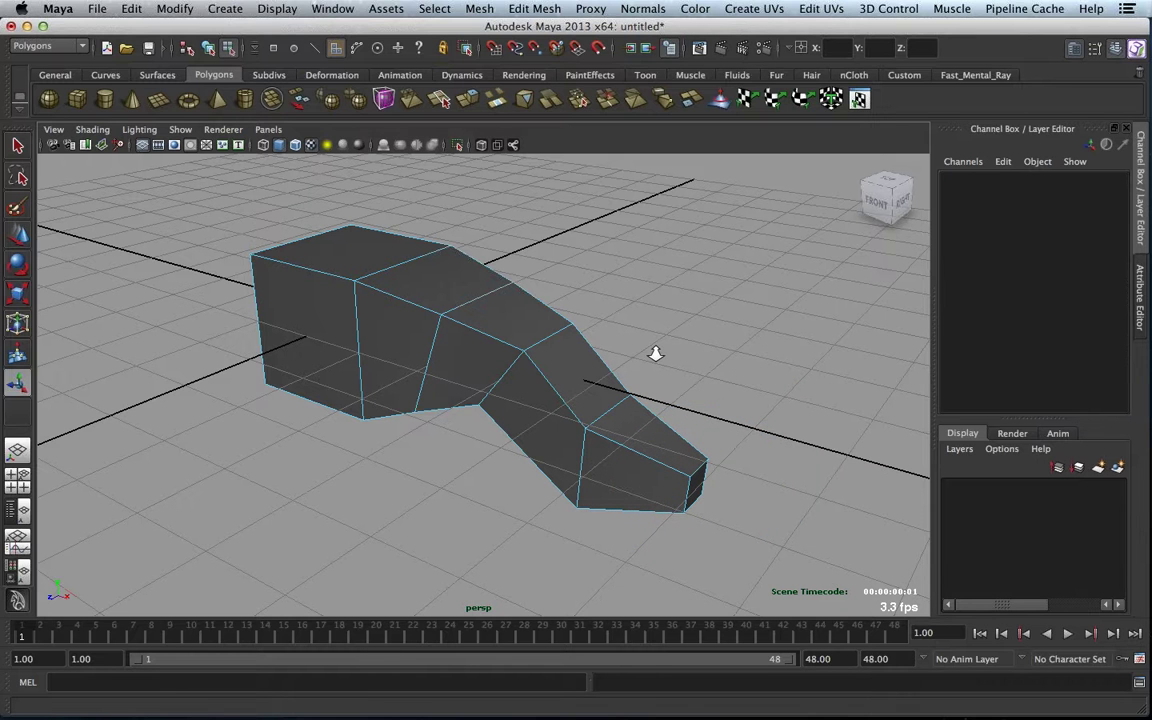
- Display the tapered, bent mesh with smooth preview while staying in face selection mode
alt+right_drag(655, 353, 559, 362)
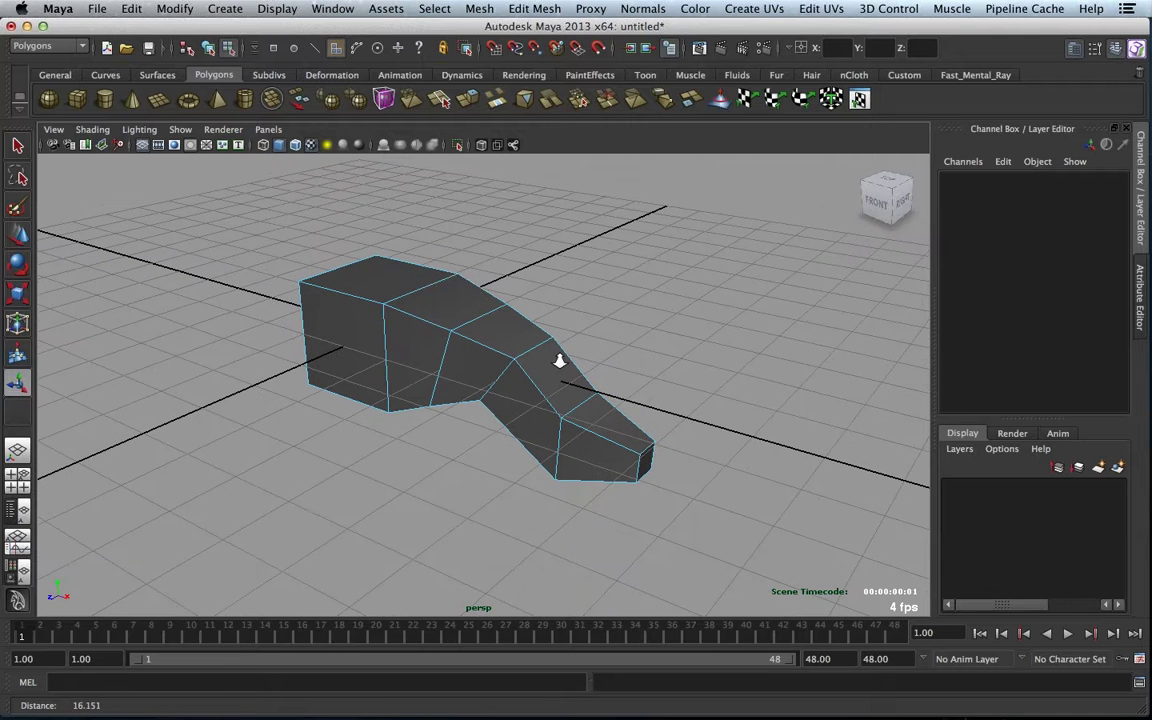
alt+drag(559, 362, 522, 353)
right_drag(522, 353, 522, 432)
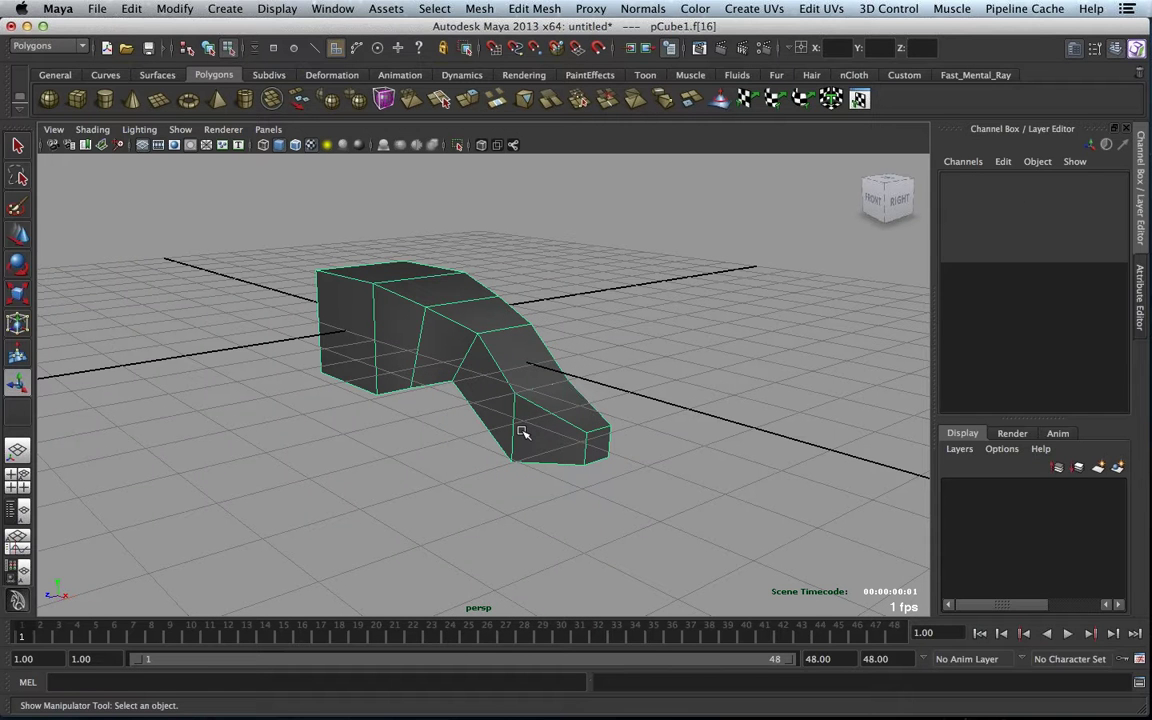
key(3)
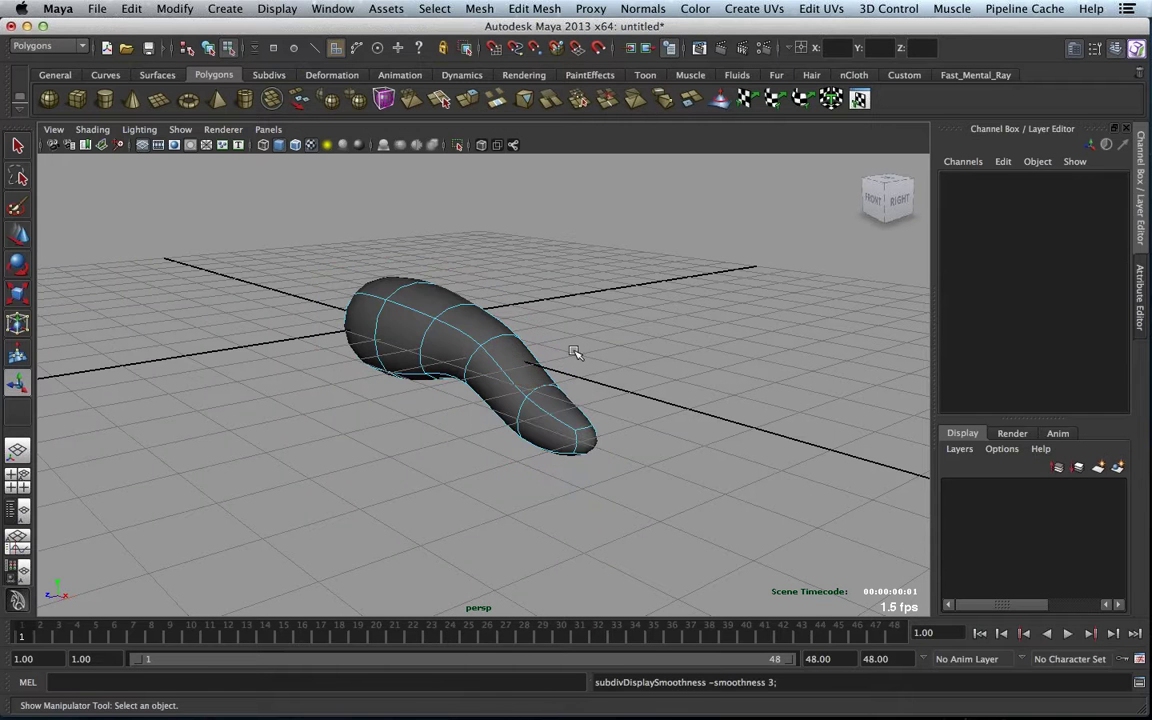
alt+drag(558, 350, 515, 364)
alt+right_drag(515, 364, 522, 365)
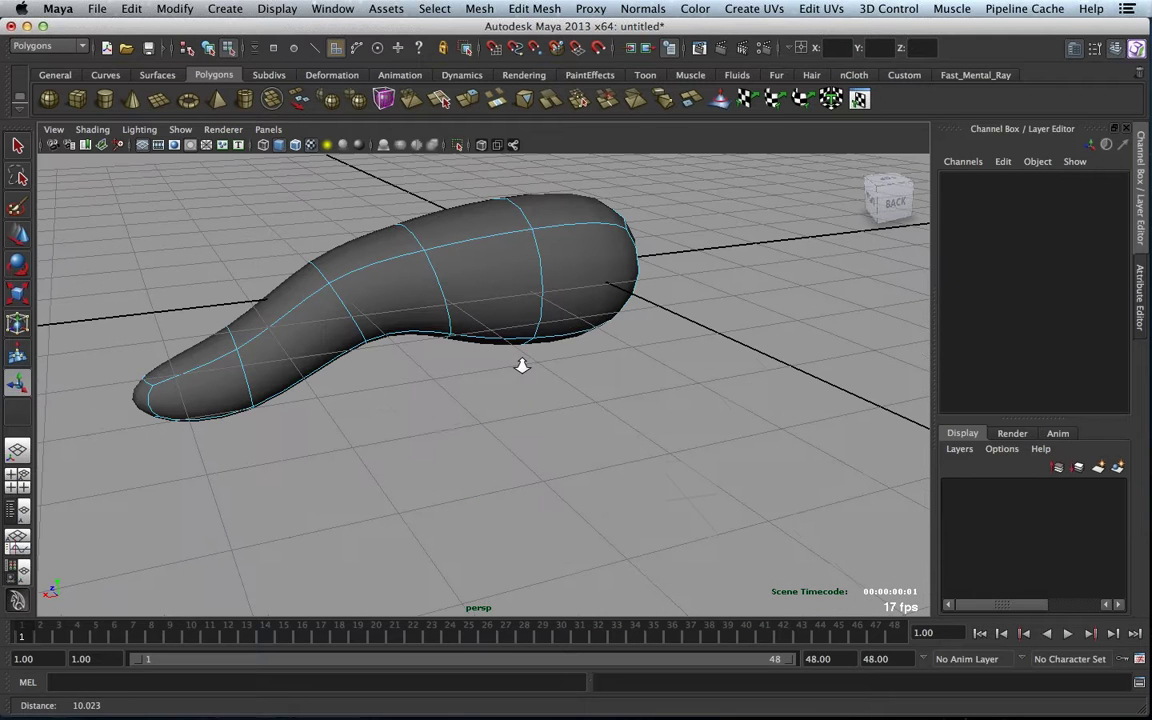
alt+drag(522, 365, 671, 372)
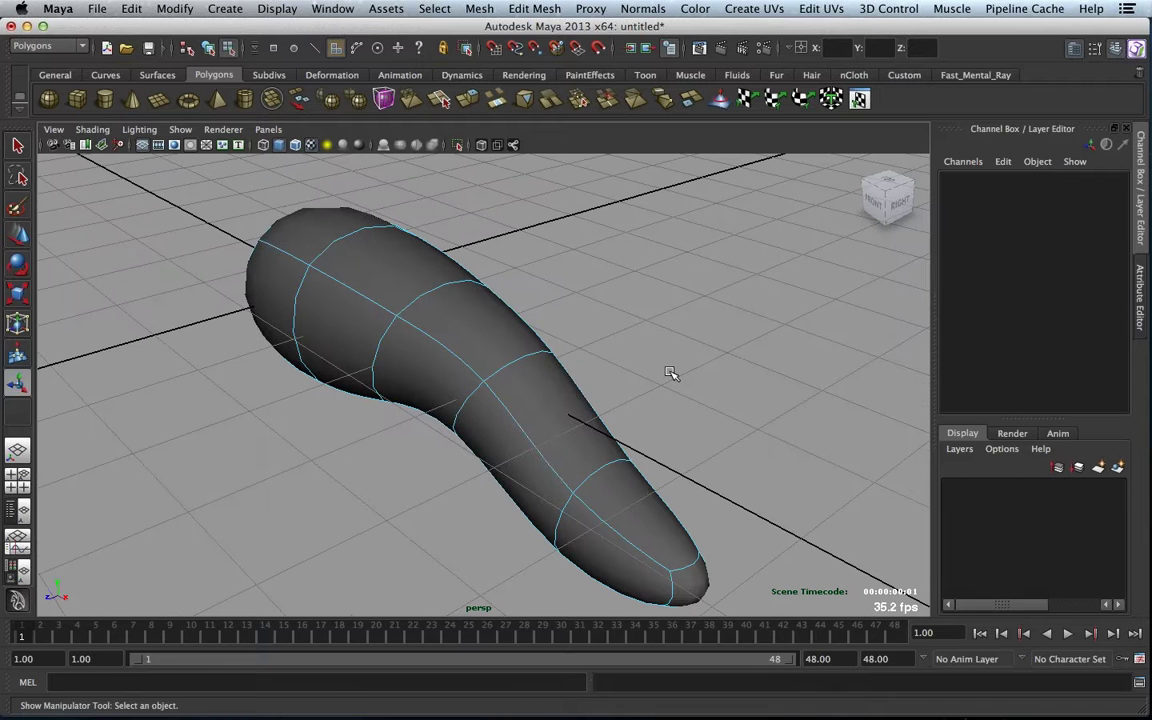
- Display the mesh unsmoothed, then switch it to smooth preview with its control cage shown
key(1)
alt+right_drag(671, 372, 489, 370)
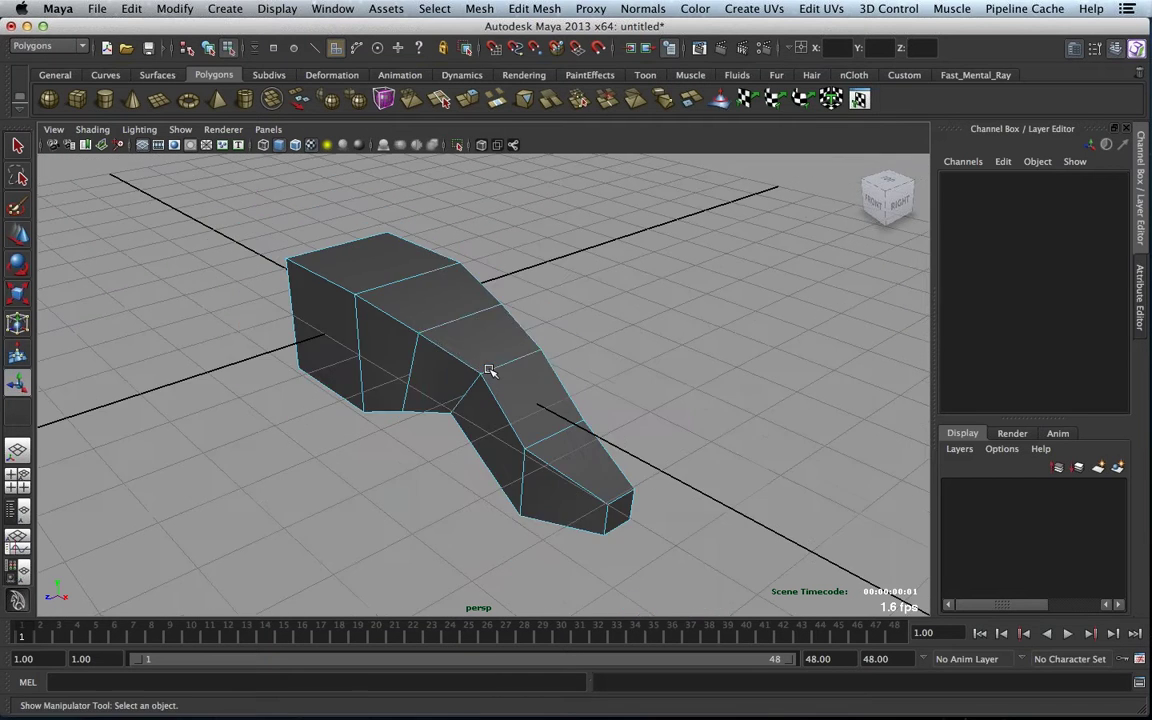
key(2)
- Insert three edge loops in the mesh: one close to the wide end, one near the tip and one running lengthwise
alt+drag(489, 370, 640, 345)
click(538, 8)
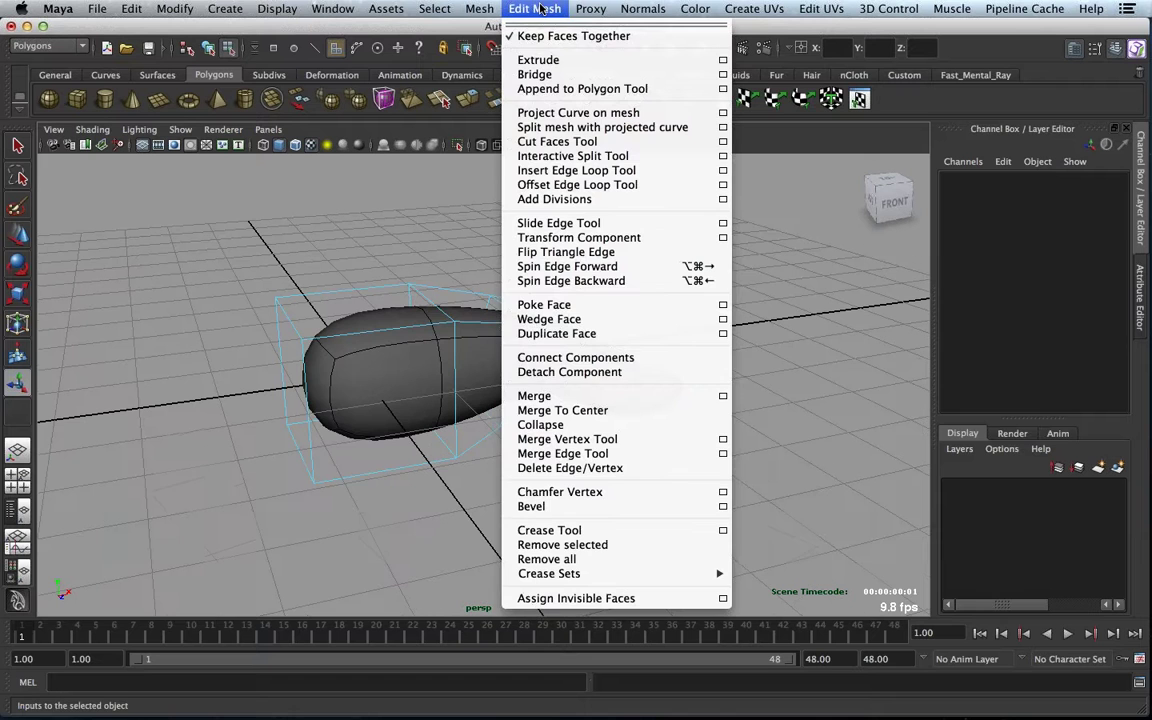
click(583, 172)
alt+drag(512, 312, 420, 389)
click(270, 338)
alt+middle_drag(420, 389, 500, 360)
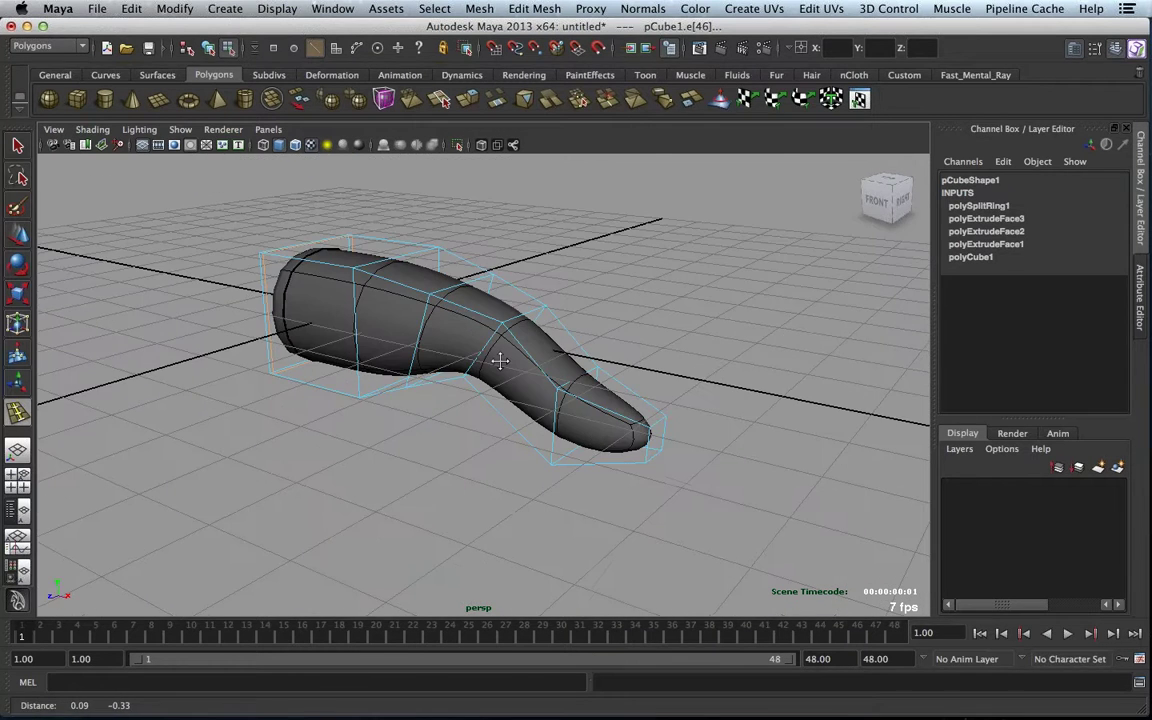
alt+drag(500, 360, 361, 345)
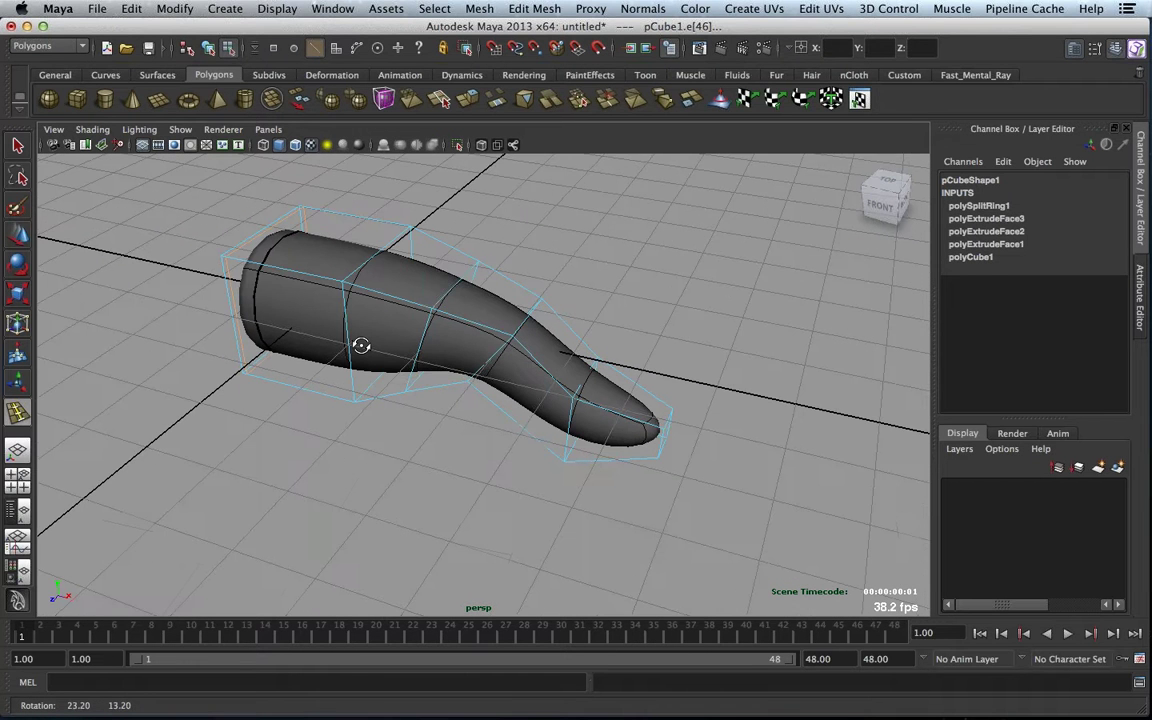
click(598, 405)
alt+drag(598, 405, 213, 342)
click(470, 325)
click(16, 145)
- Delete the two faces that cap the wide end of the mesh
right_drag(594, 332, 597, 373)
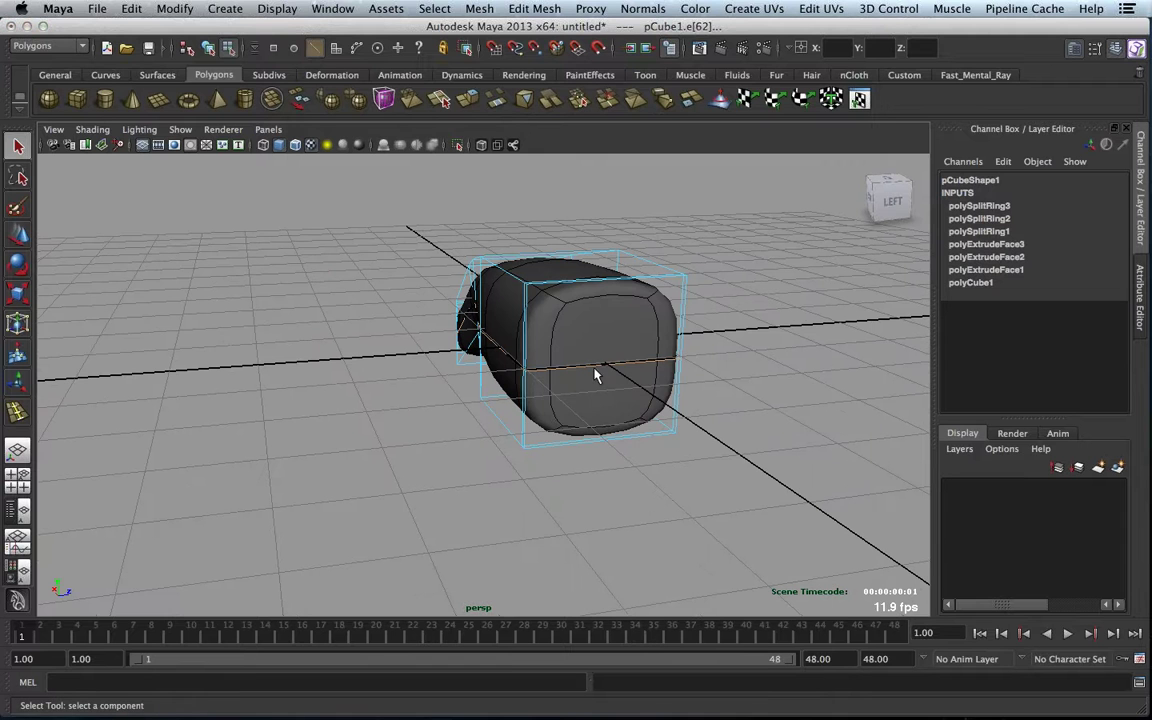
click(597, 347)
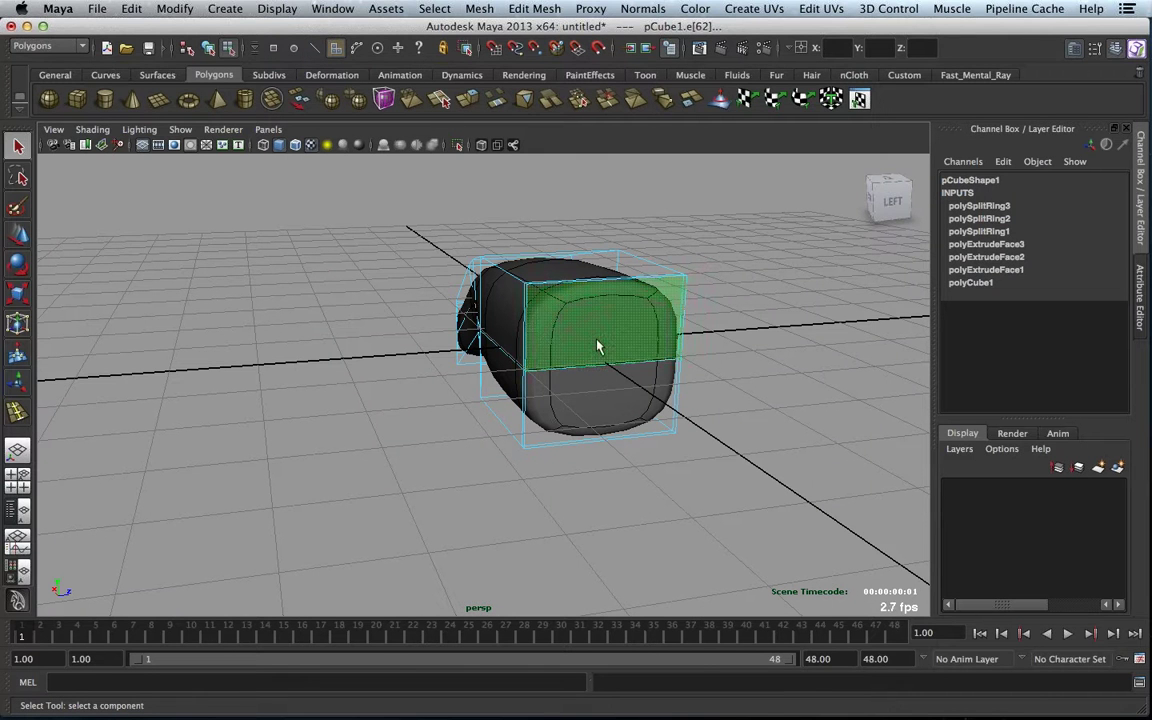
shift+click(607, 404)
key(Delete)
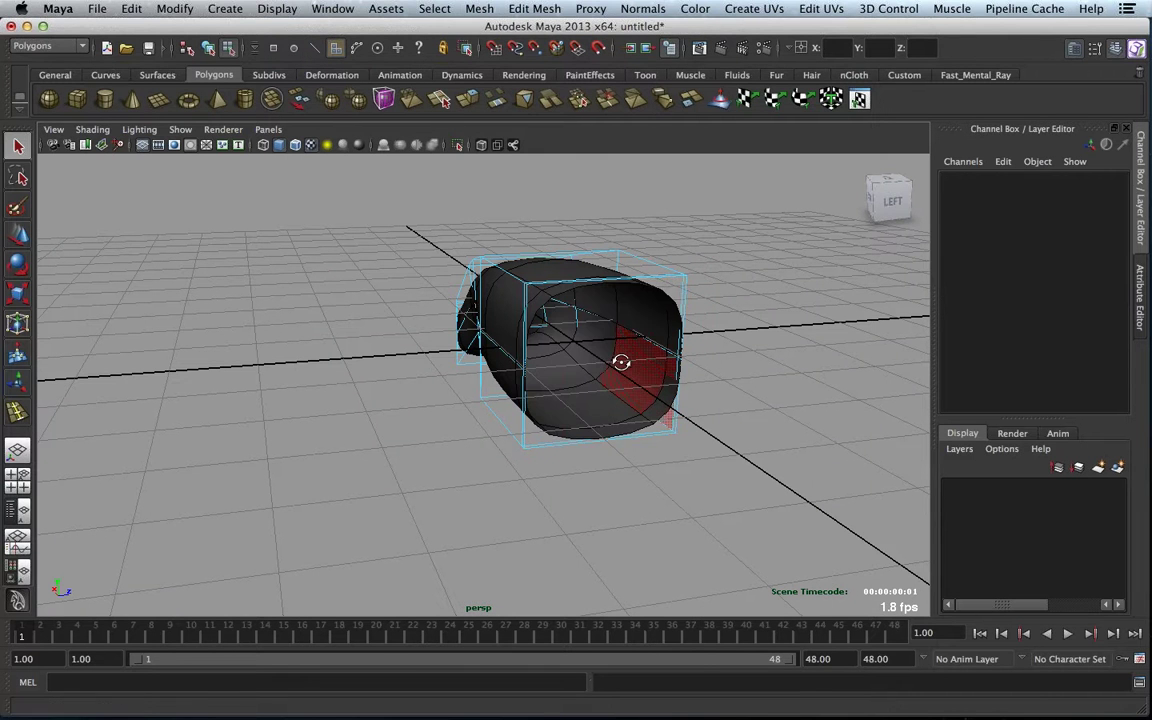
- Move the upper vertex pairs at the bend and just behind the tip to reshape the top profile
alt+drag(621, 362, 506, 347)
key(F9)
click(487, 291)
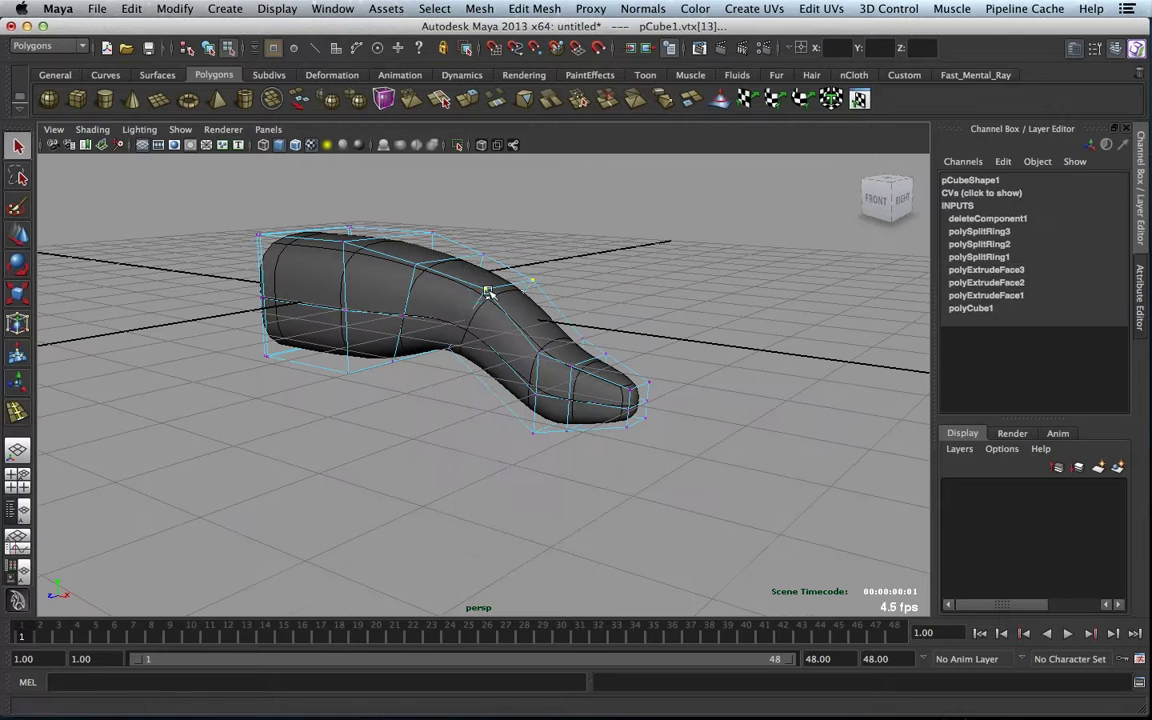
key(w)
drag(478, 244, 625, 360)
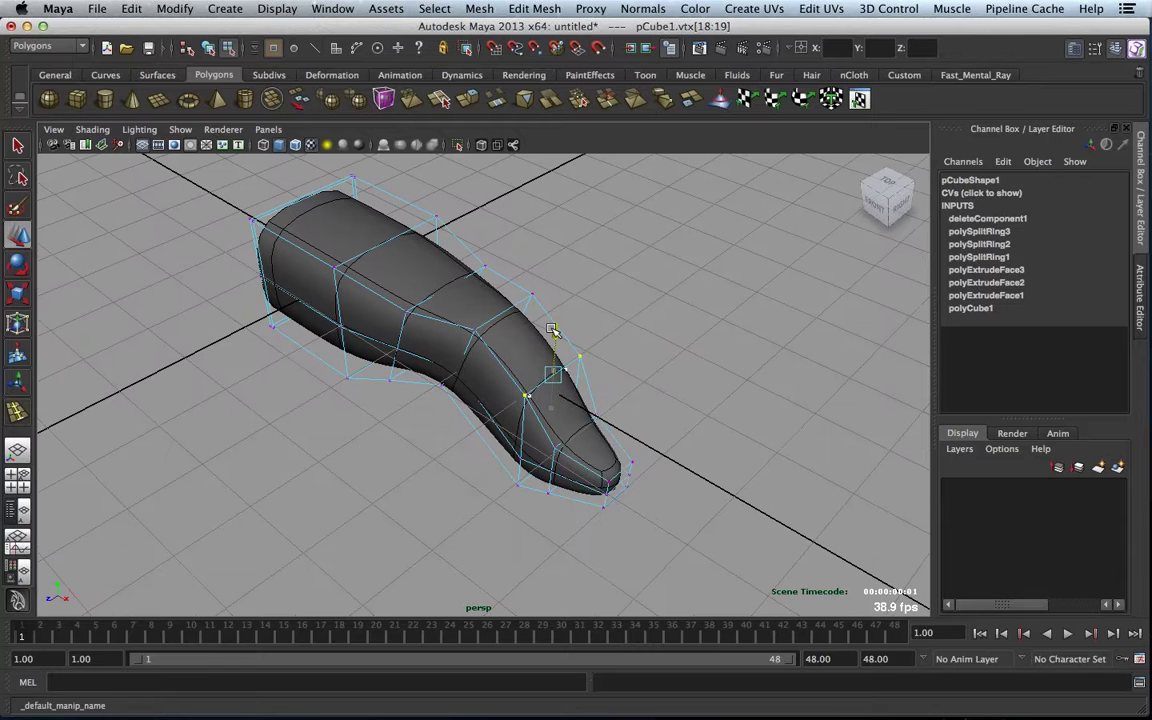
drag(551, 330, 625, 257)
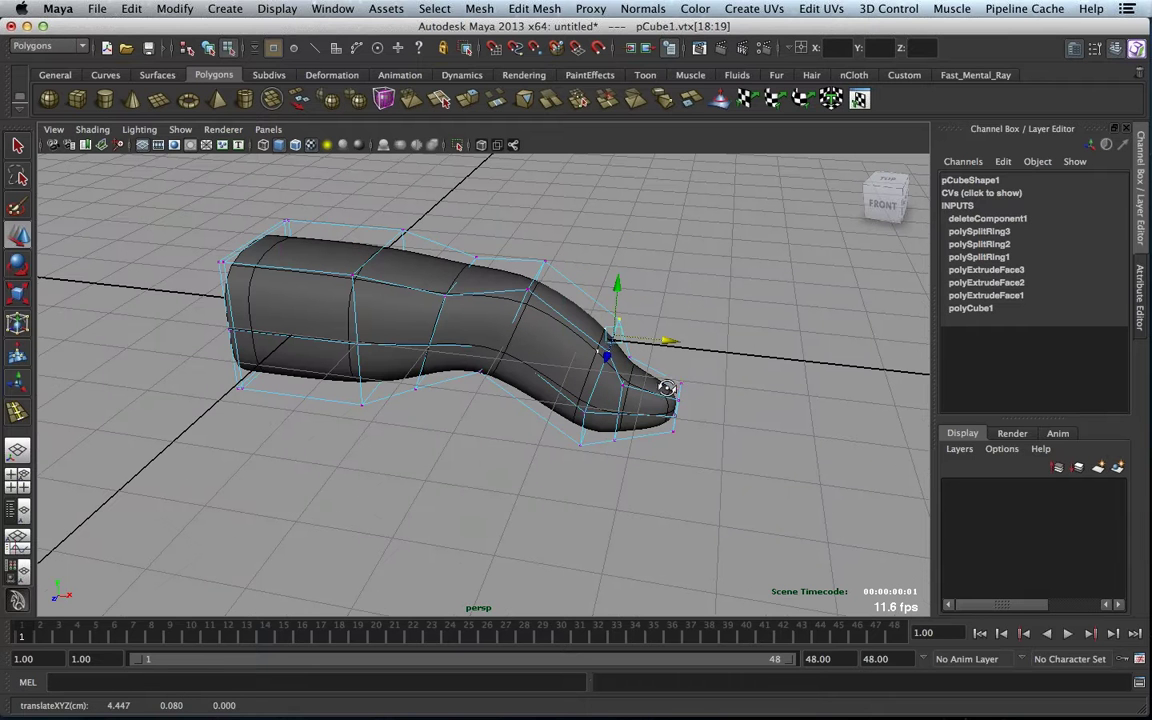
- Set the whole mesh's backface culling to full in its Mesh Component Display attributes
alt+drag(681, 379, 500, 276)
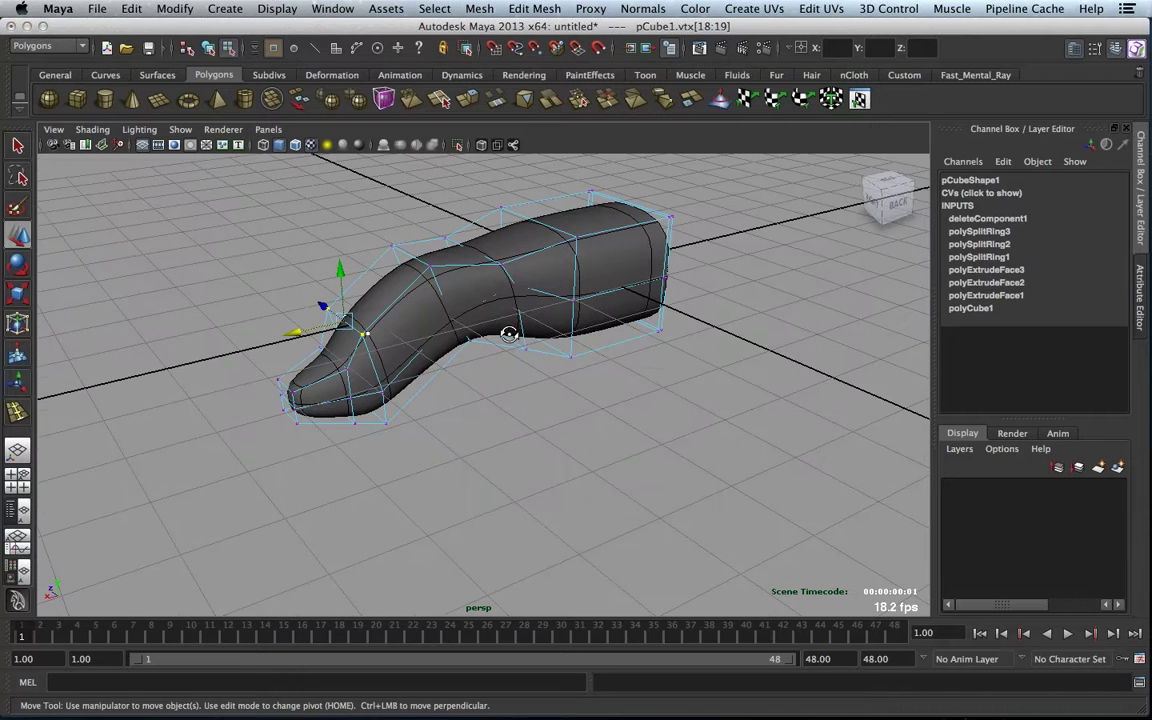
key(F8)
alt+drag(507, 329, 508, 334)
key(ctrl+a)
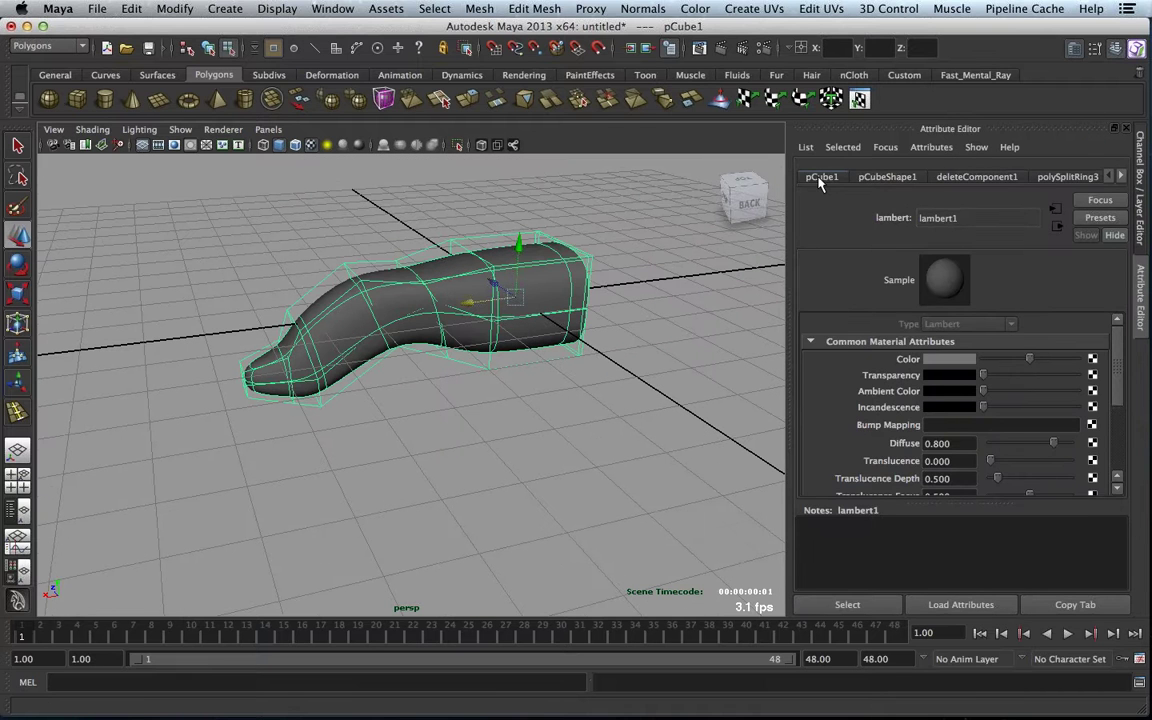
click(820, 178)
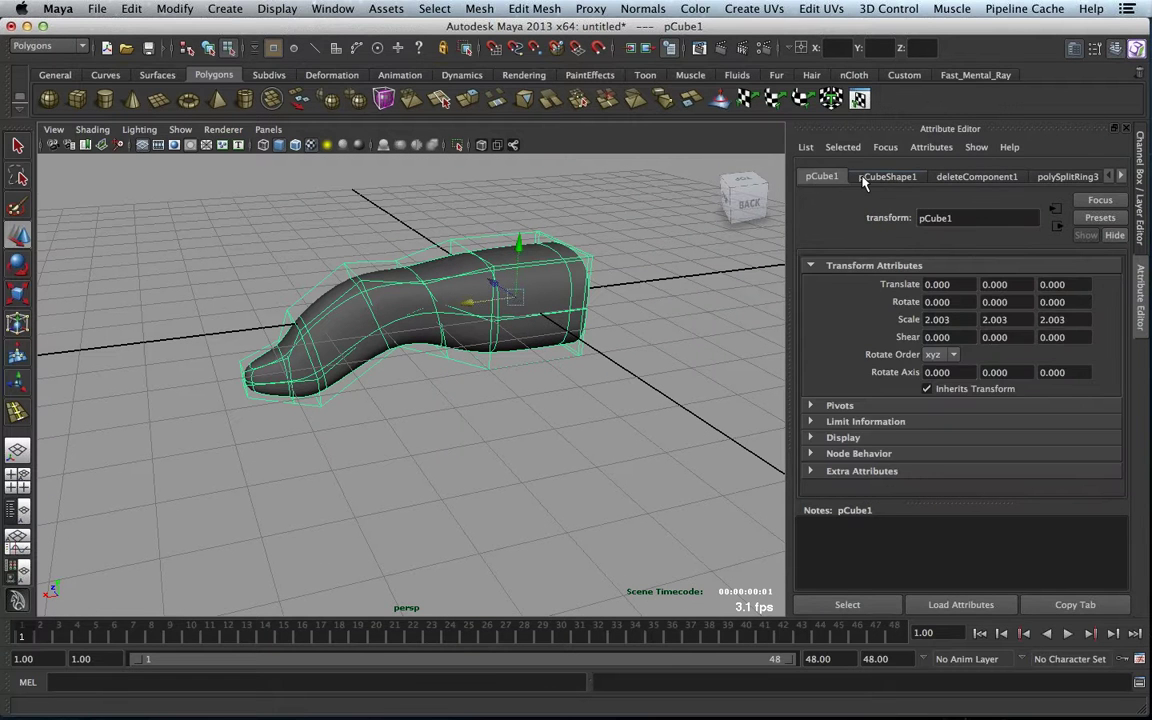
click(866, 178)
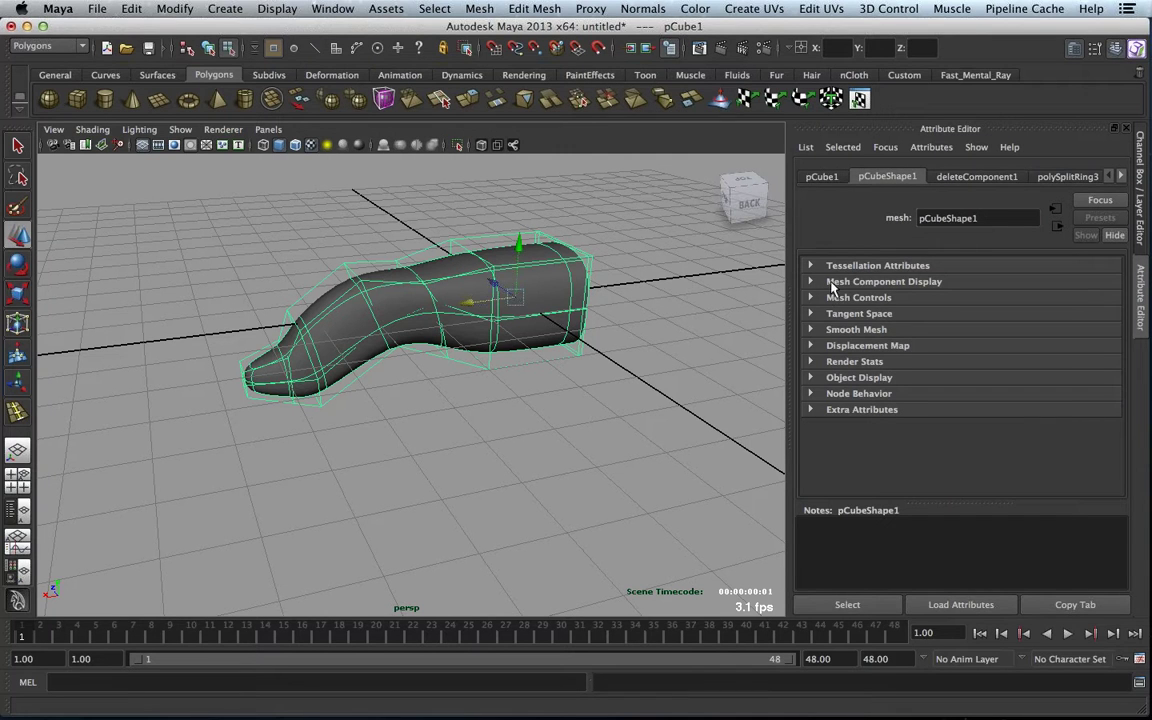
click(916, 285)
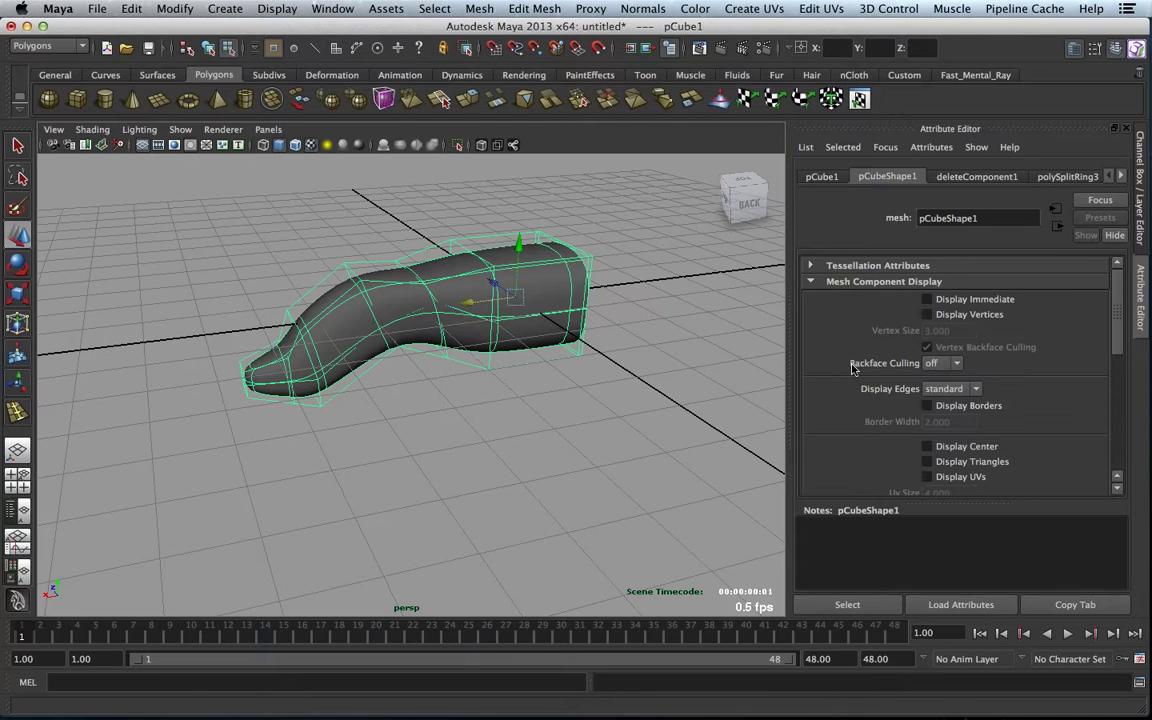
click(938, 363)
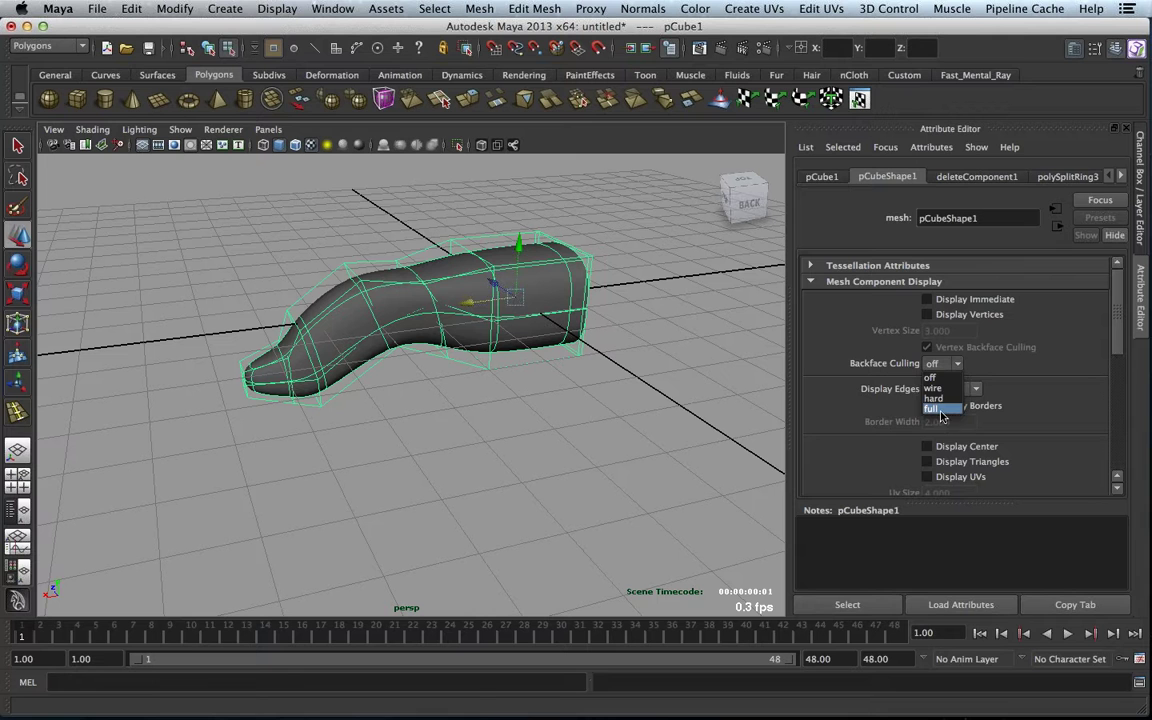
click(935, 409)
- Try selecting vertices on the mesh, turn backface culling back off and return to the channel display
key(alt)
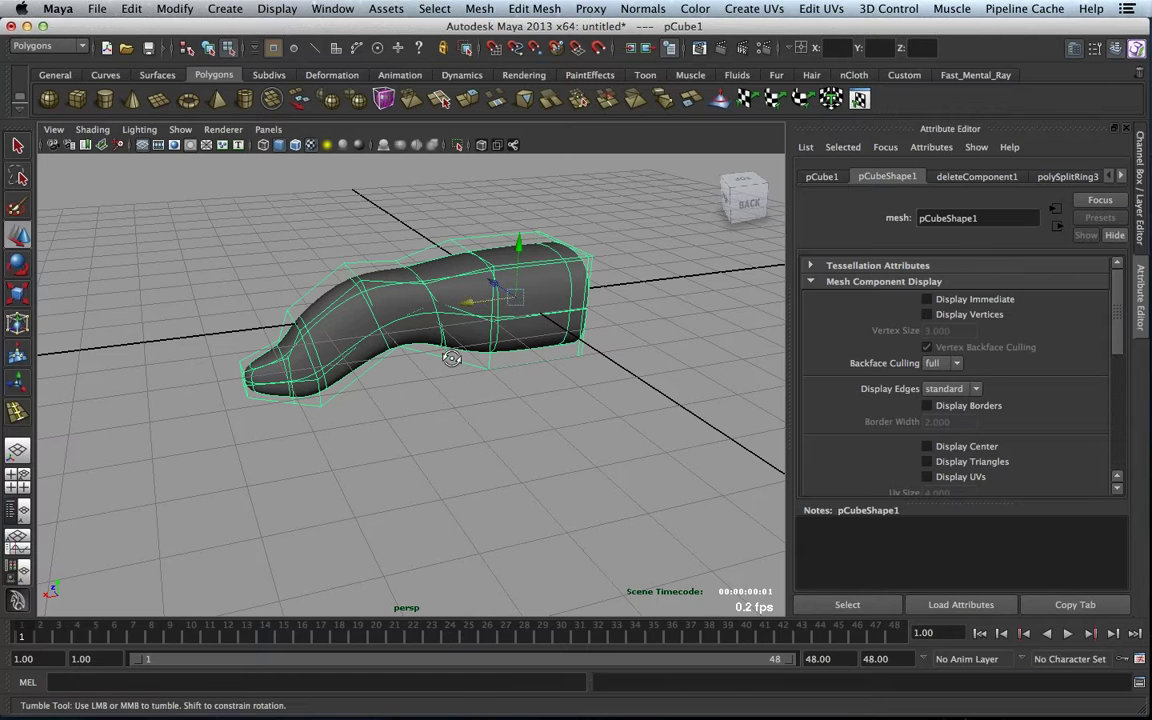
alt+drag(451, 358, 584, 298)
key(F9)
click(460, 322)
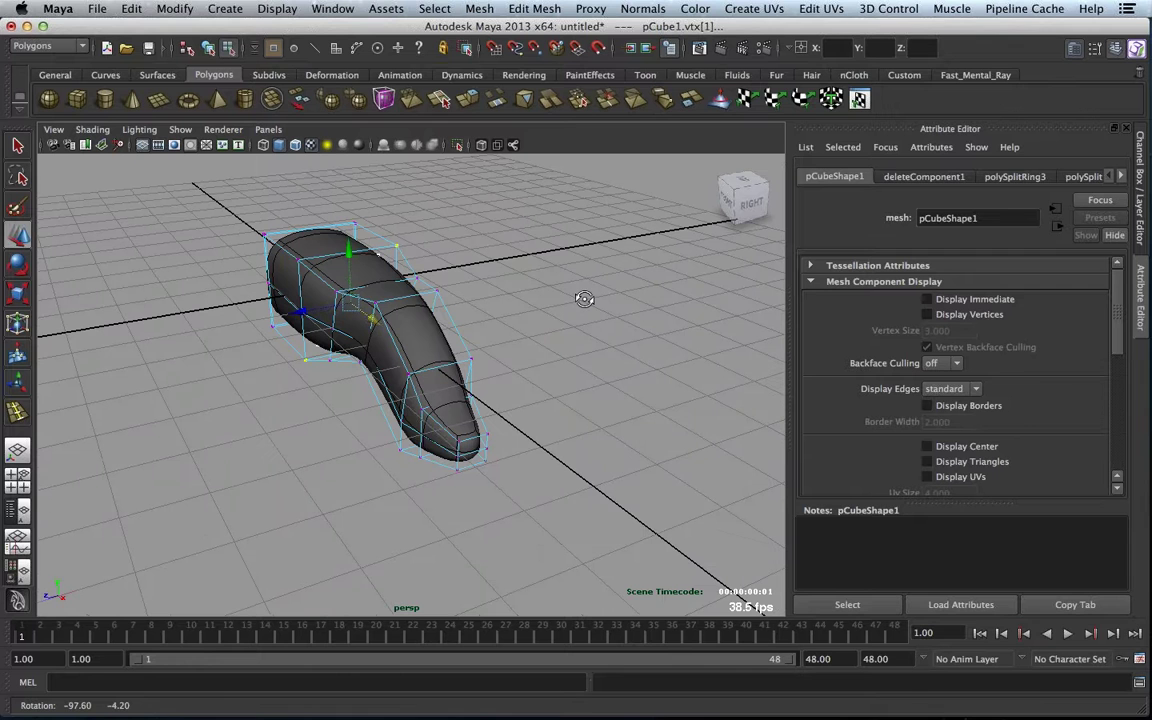
alt+right_drag(584, 298, 566, 299)
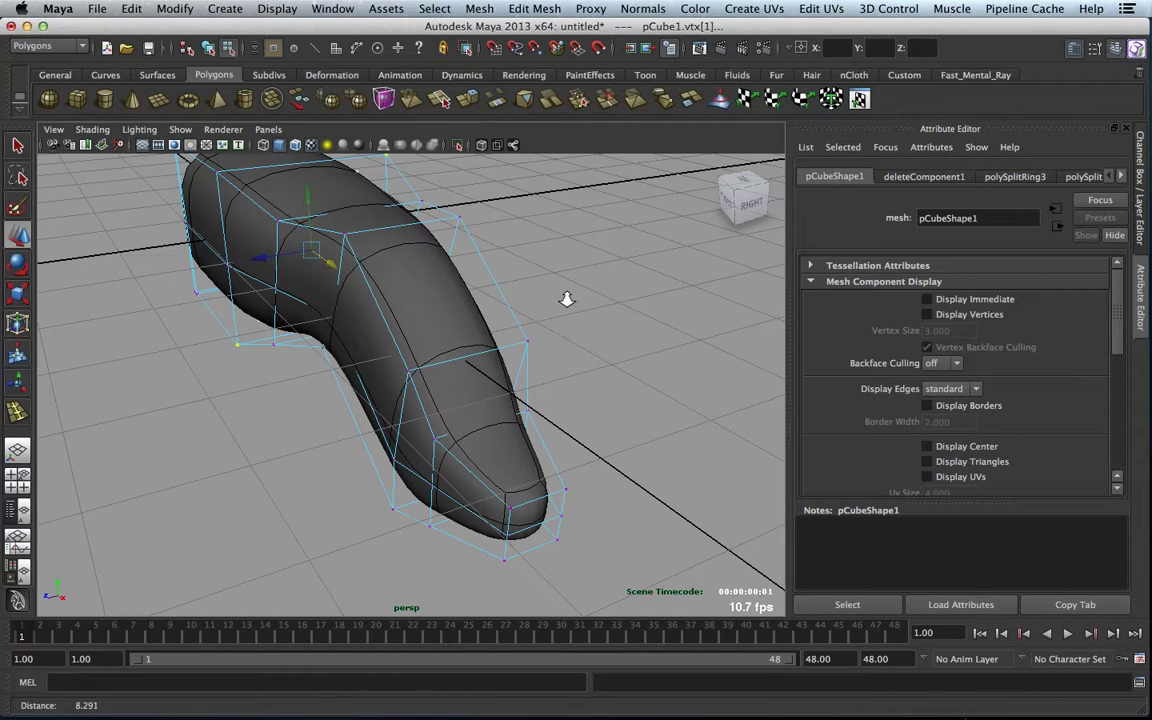
alt+drag(566, 299, 599, 302)
key(ctrl+a)
- Split the top face behind the tip with two edges running from its rear corners to its front edge
alt+right_drag(599, 302, 606, 384)
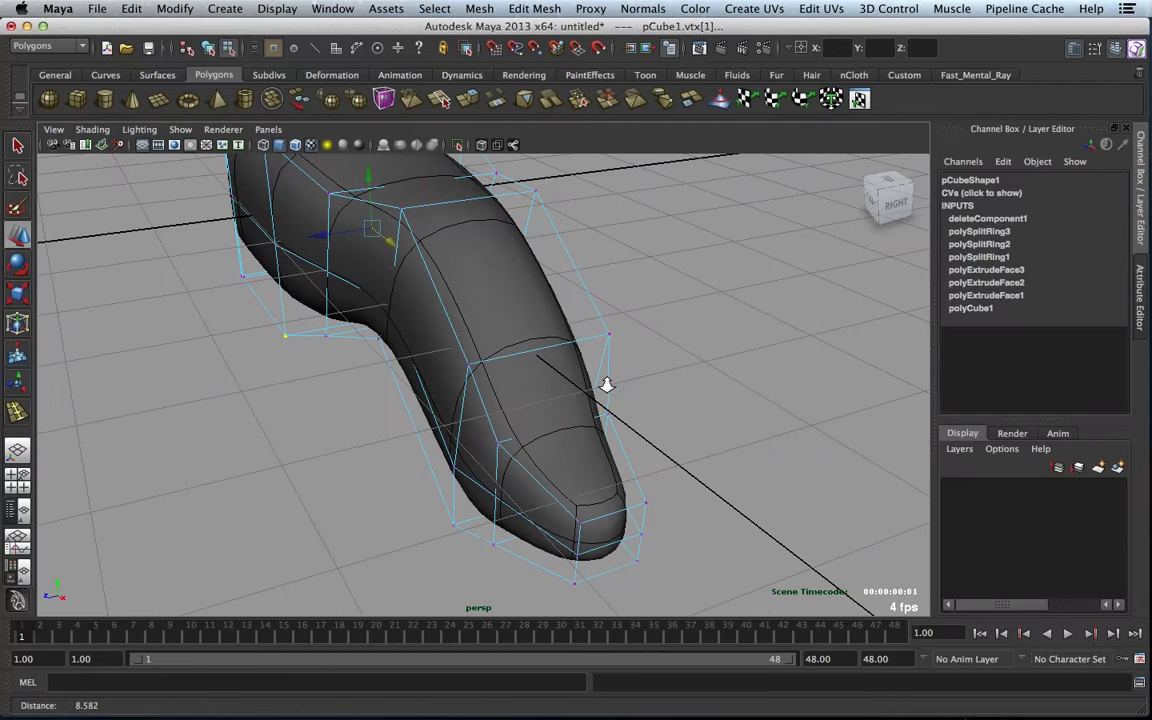
shift+right_click(536, 380)
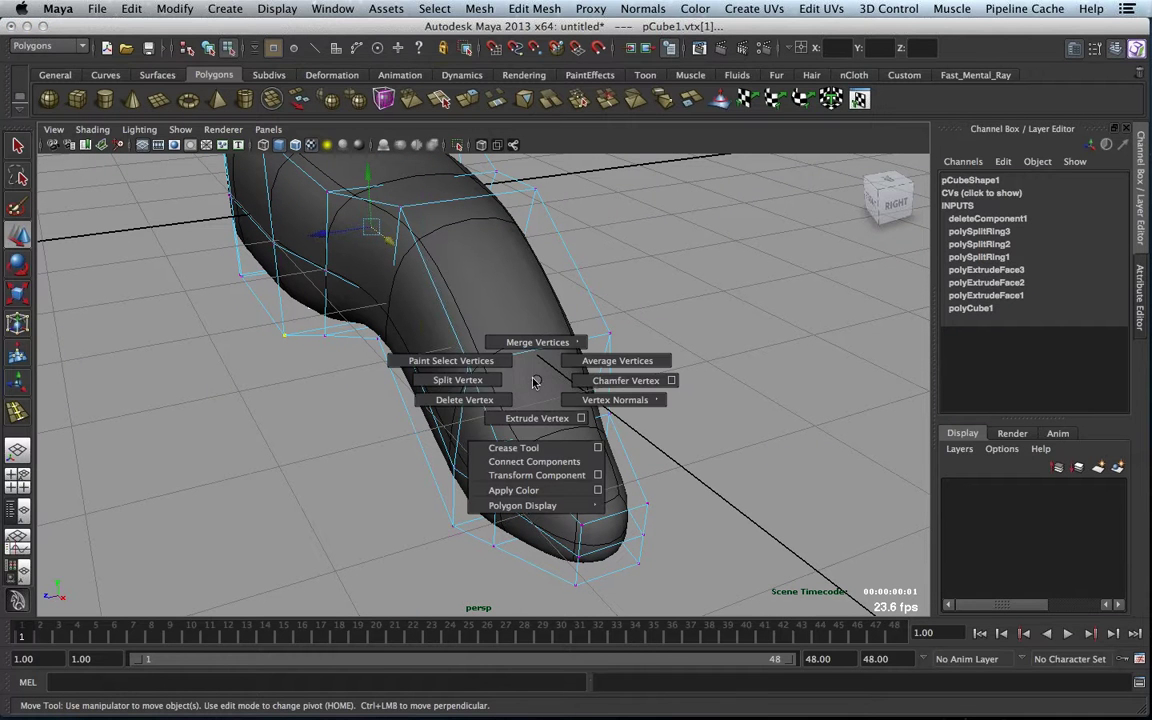
shift+right_drag(540, 383, 490, 467)
shift+right_drag(509, 391, 545, 391)
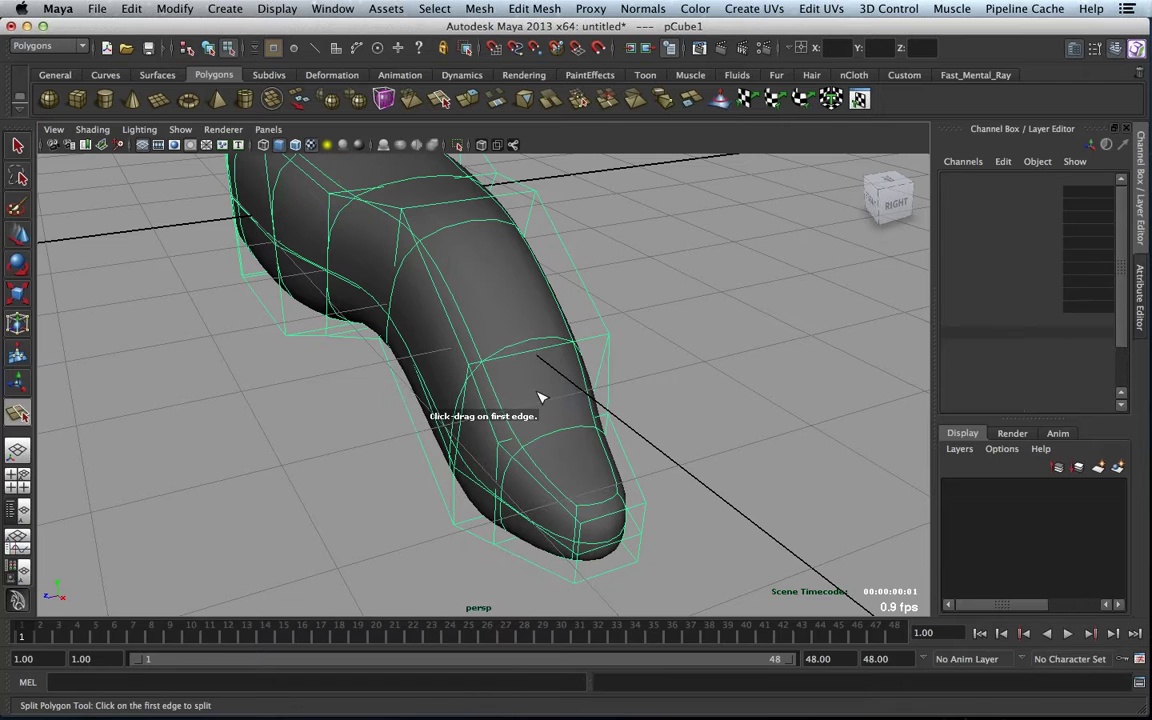
click(470, 366)
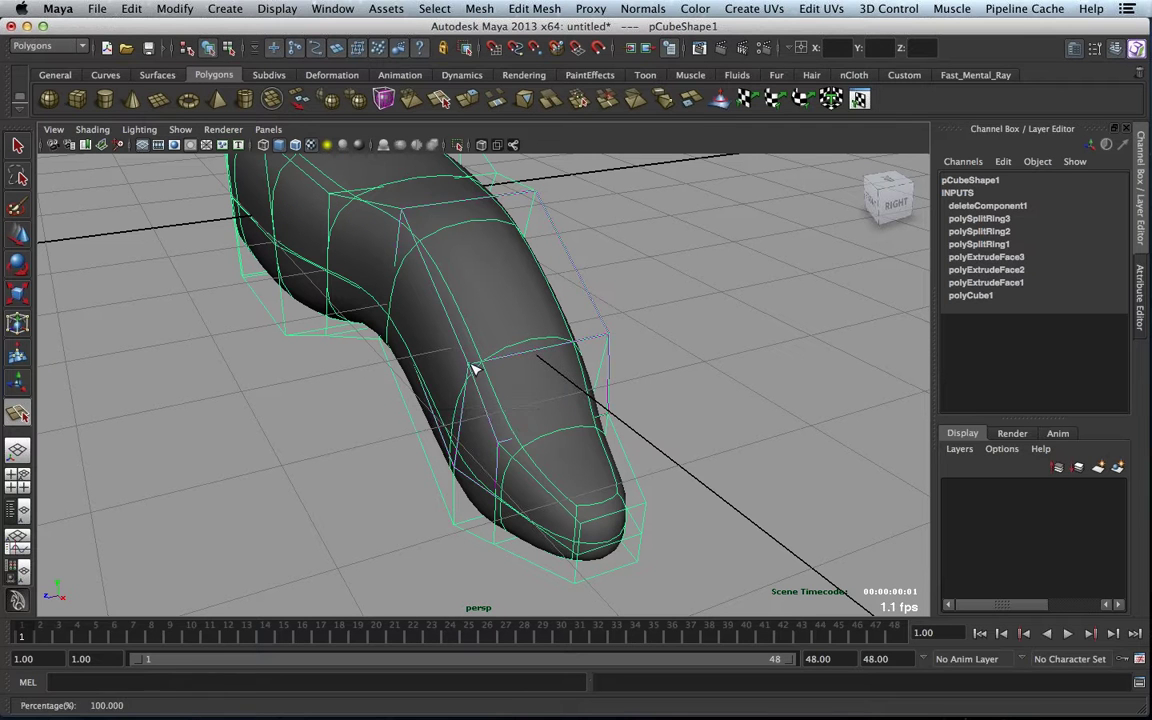
click(540, 437)
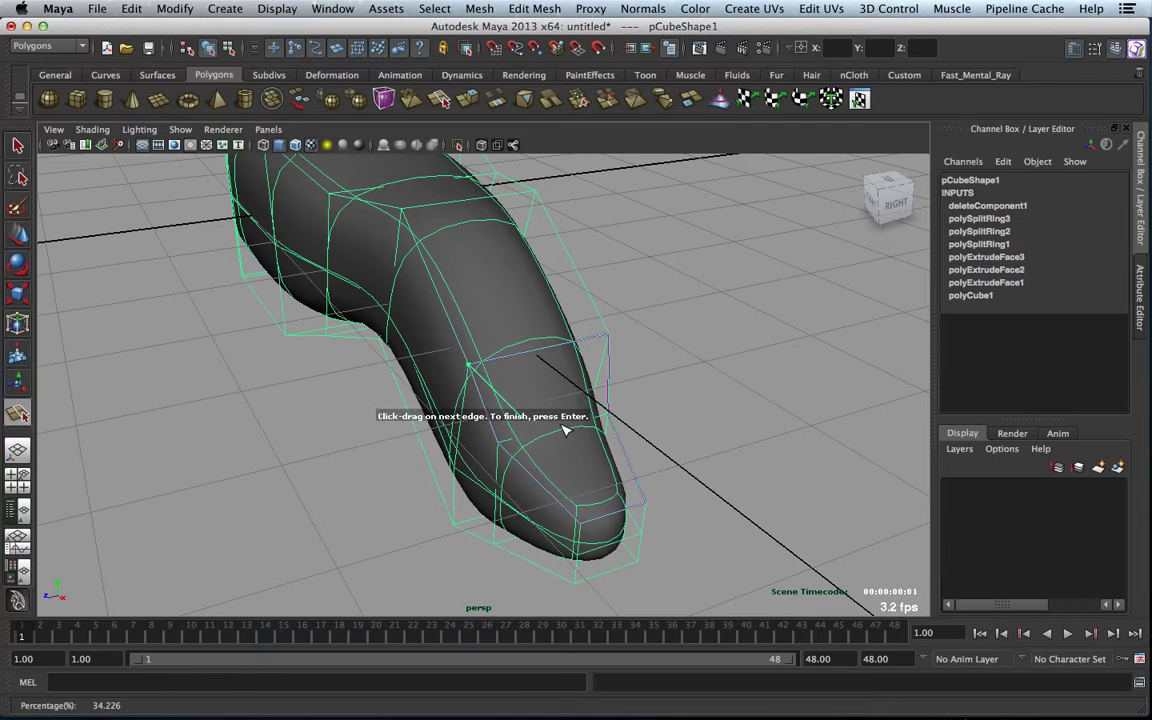
key(Return)
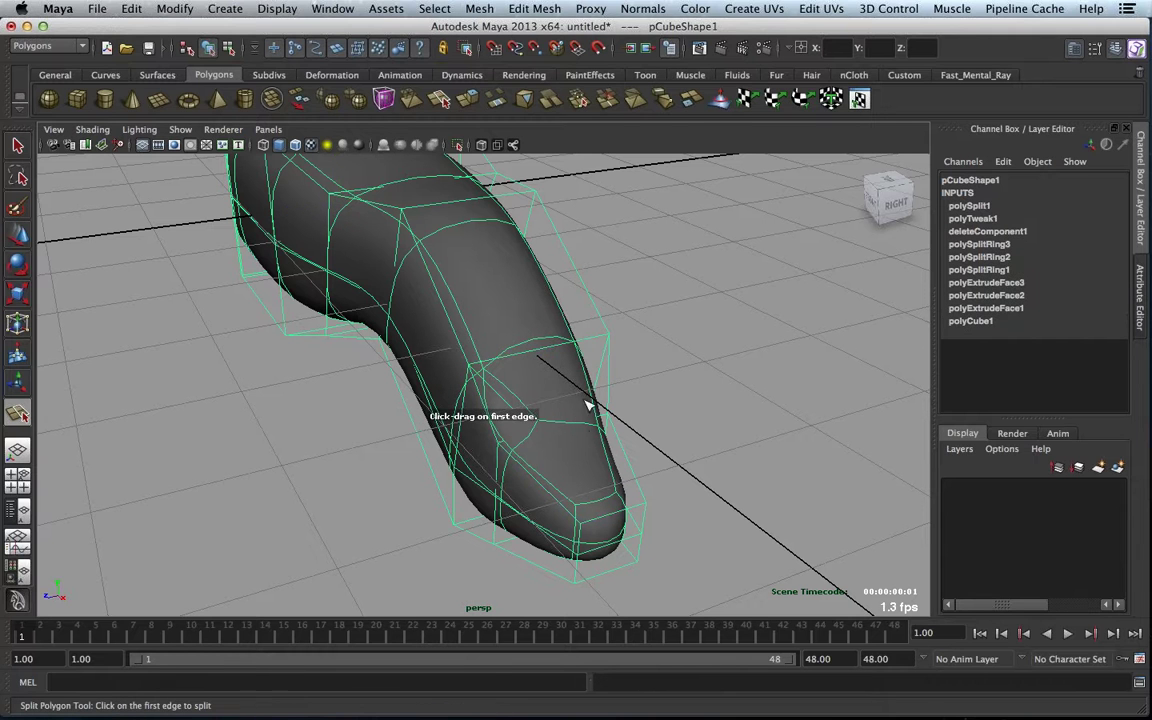
click(609, 336)
click(576, 421)
key(Return)
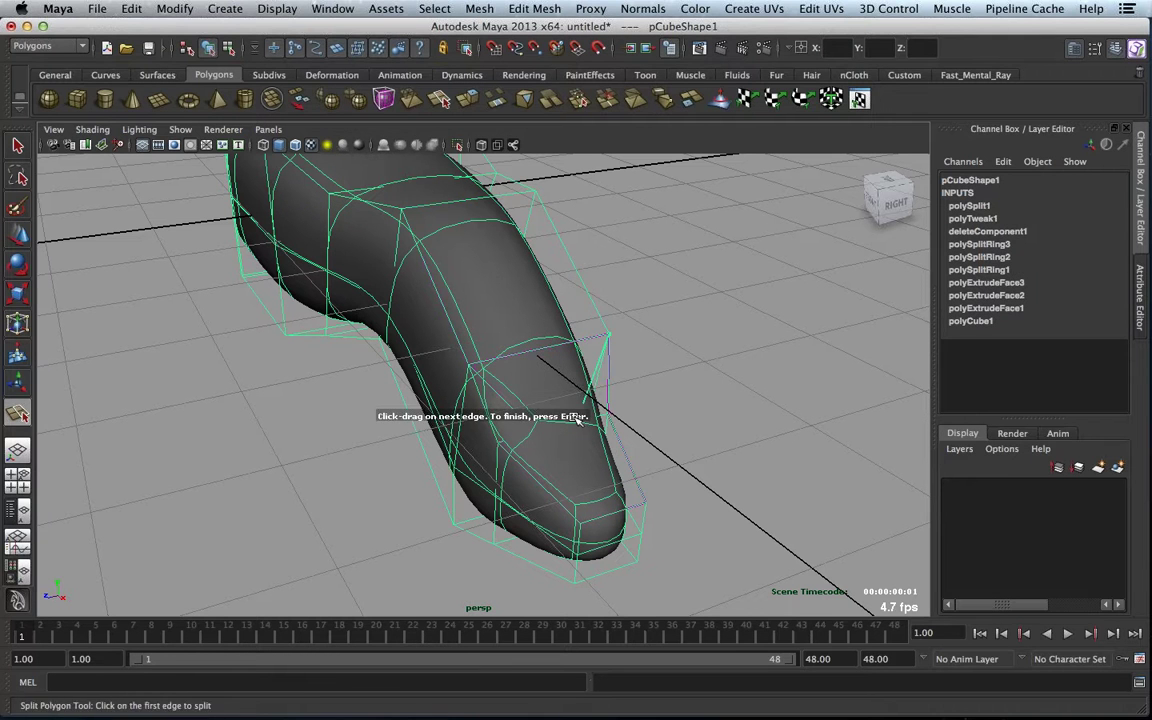
key(w)
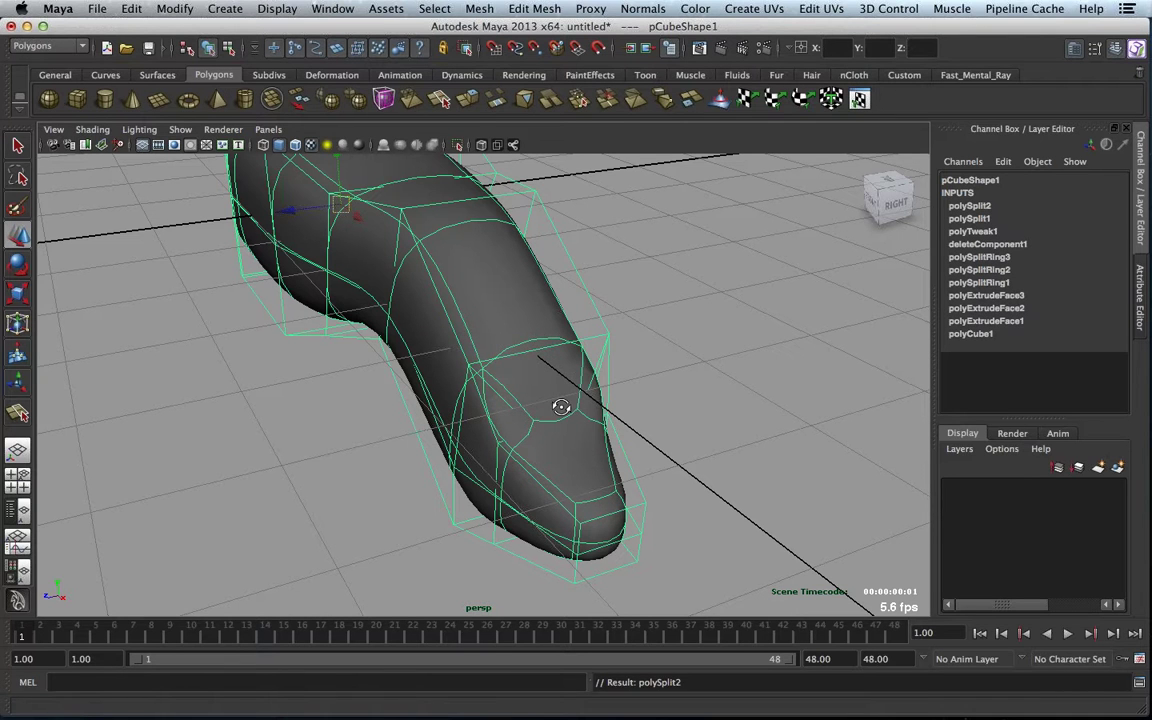
- Display the mesh unsmoothed and examine the split faces, the open end and the polygon editing commands available for it
alt+drag(561, 407, 612, 401)
scroll(586, 411, up, 3)
key(1)
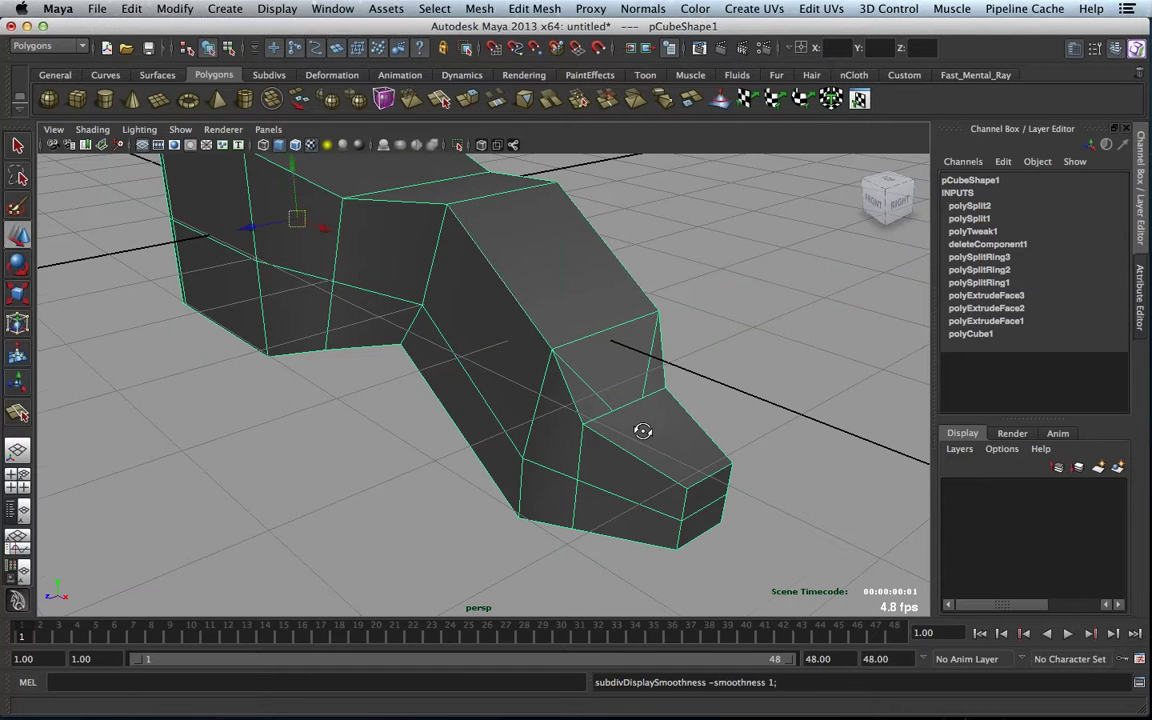
alt+drag(643, 430, 535, 420)
alt+right_drag(535, 420, 524, 403)
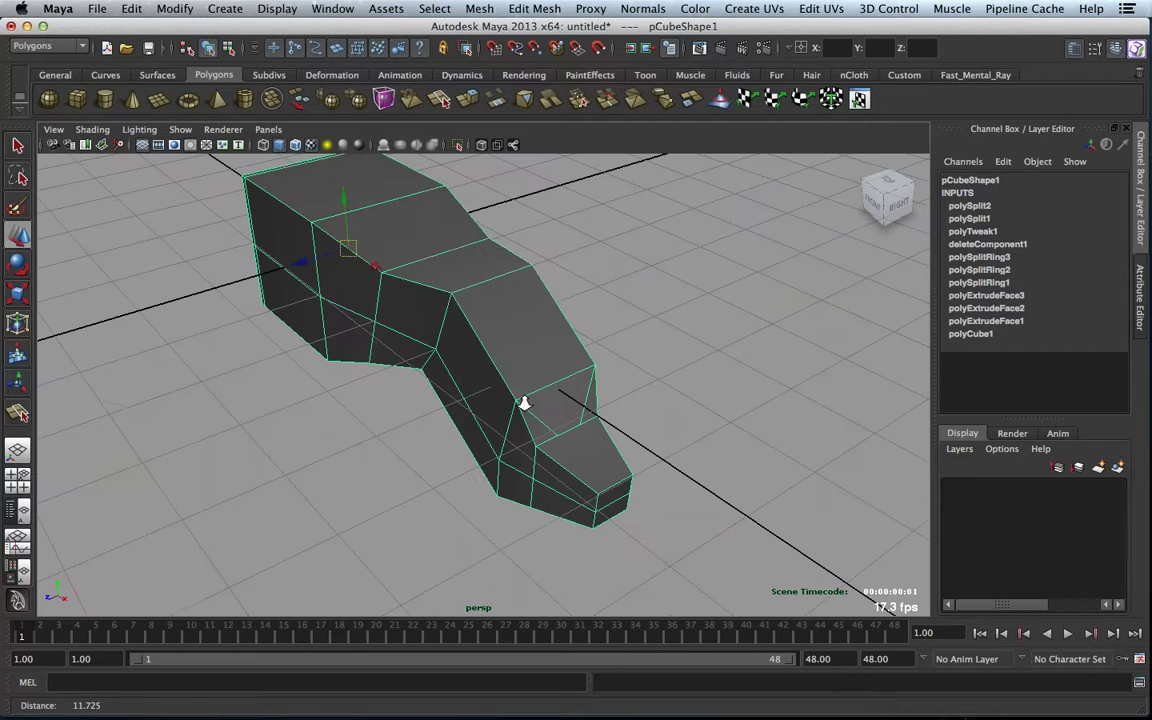
alt+drag(524, 403, 536, 376)
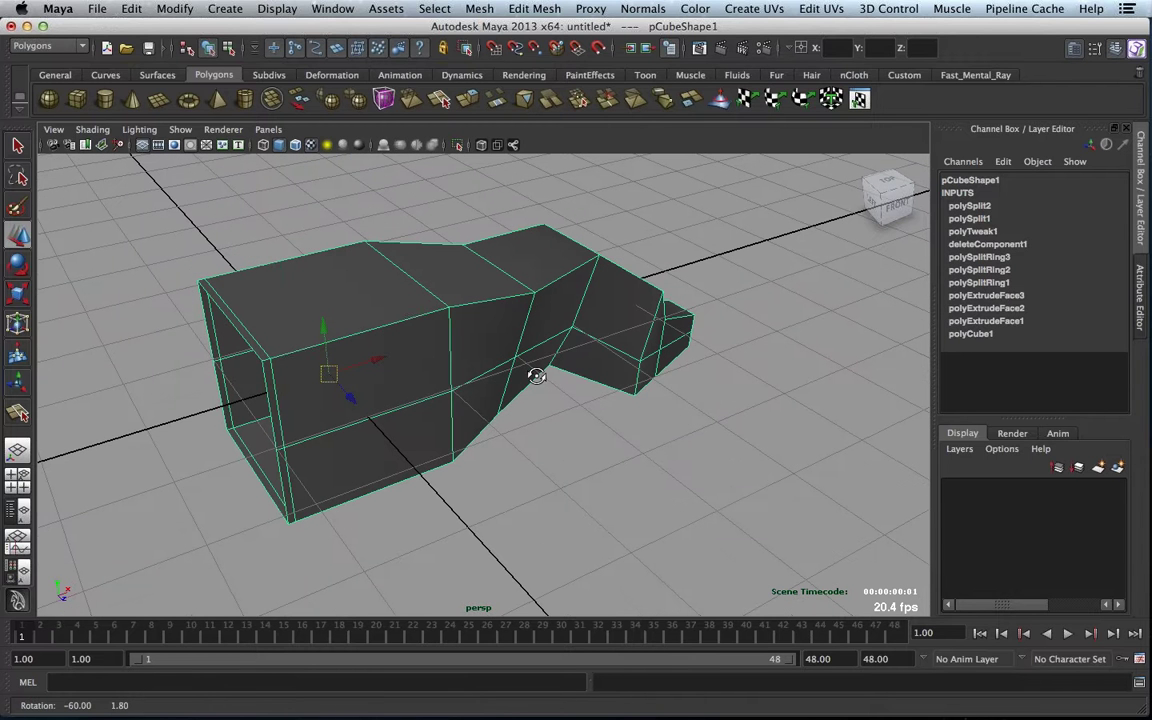
alt+drag(536, 376, 543, 333)
click(435, 8)
shift+right_click(543, 333)
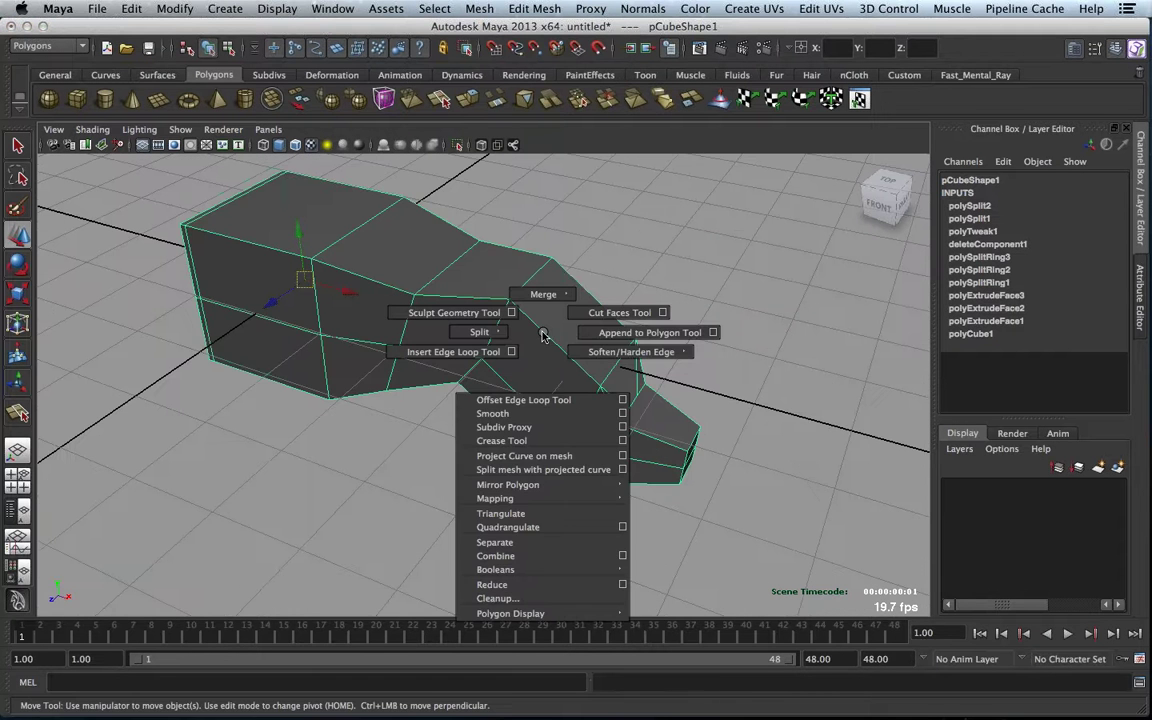
alt+drag(512, 404, 545, 335)
alt+right_drag(545, 335, 543, 347)
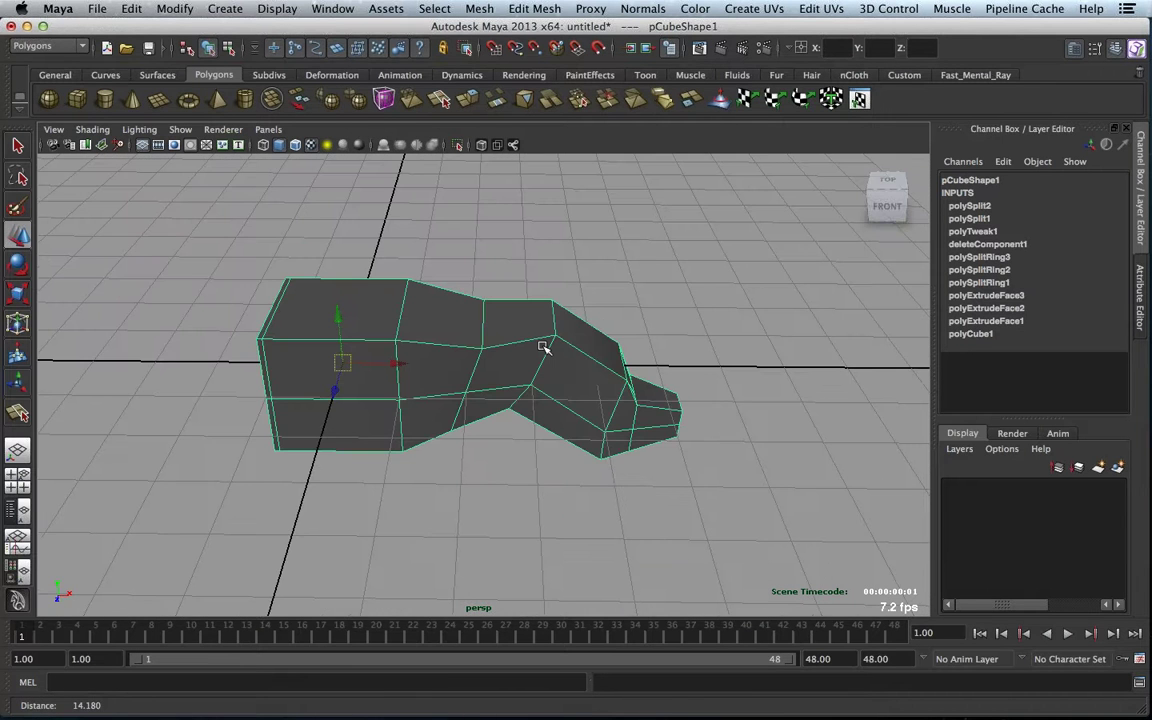
- Start a new scene containing a shaded polygon cube, raised to Translate Y 2.772 and scaled uniformly to 2.947
key(super+n)
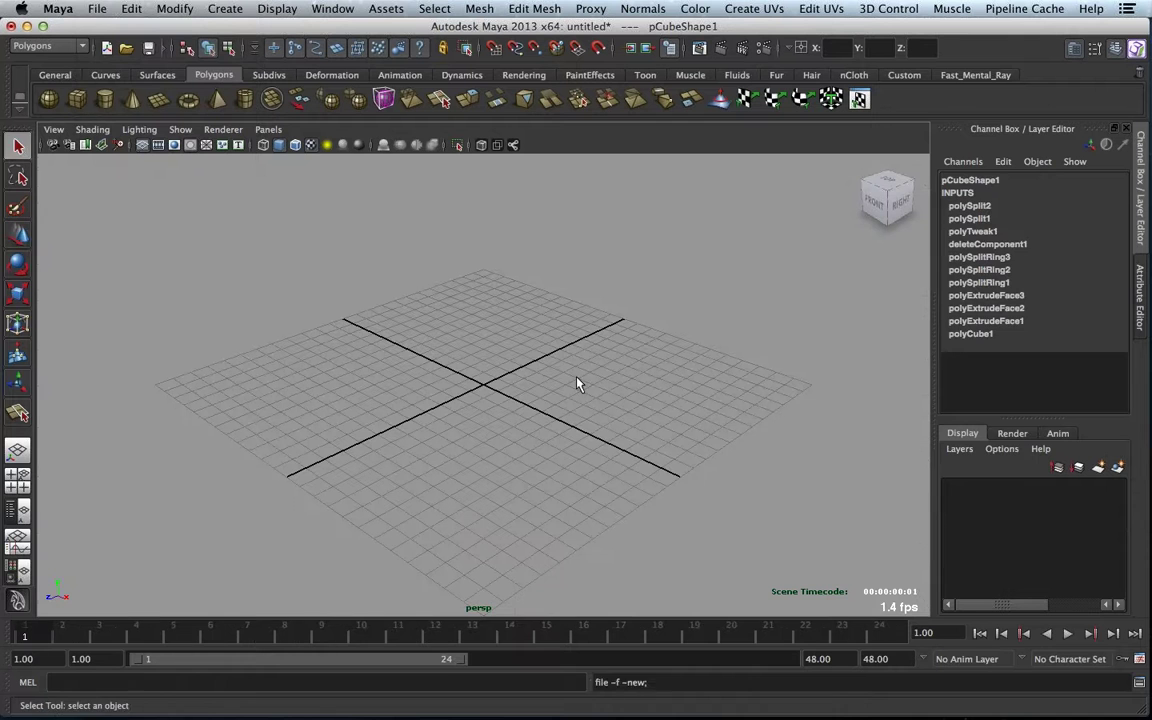
key(w)
drag(482, 345, 510, 337)
key(r)
key(5)
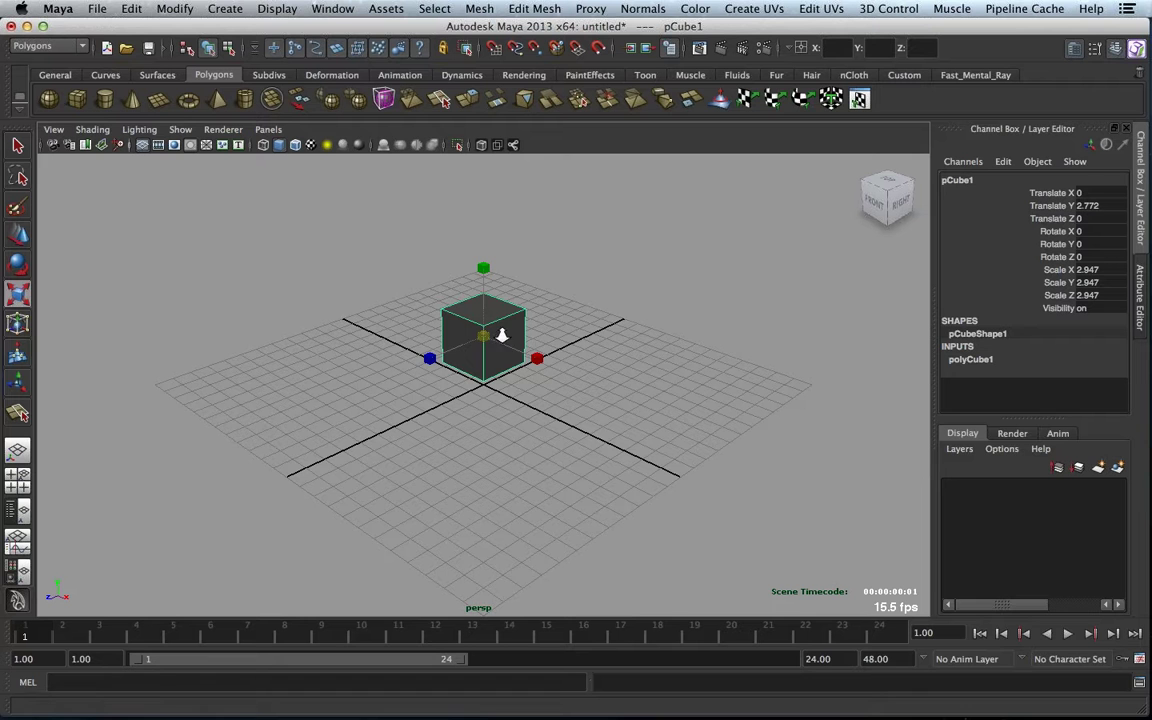
mouse_move(509, 342)
alt+right_down()
mouse_move(676, 342)
mouse_move(663, 342)
alt+right_up()
alt+middle_drag(663, 342, 474, 371)
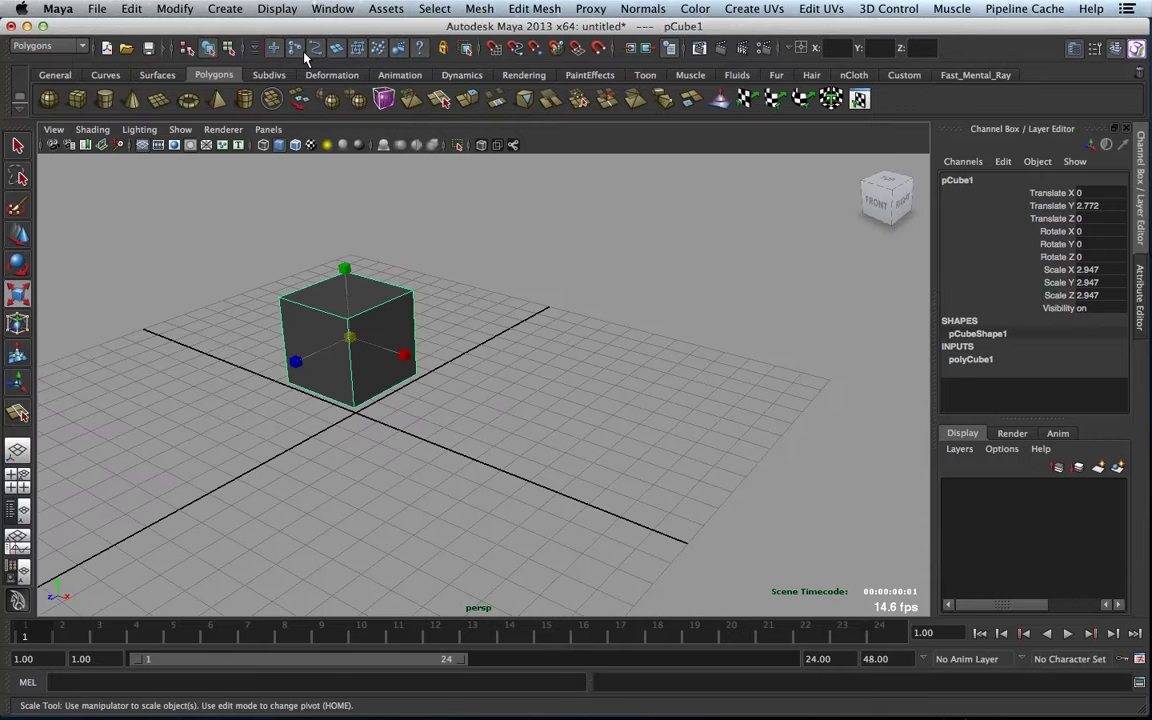
- Draw a CV curve in the side view, starting just beside the cube, looping around and beneath it, and ending beyond its opposite side
click(225, 8)
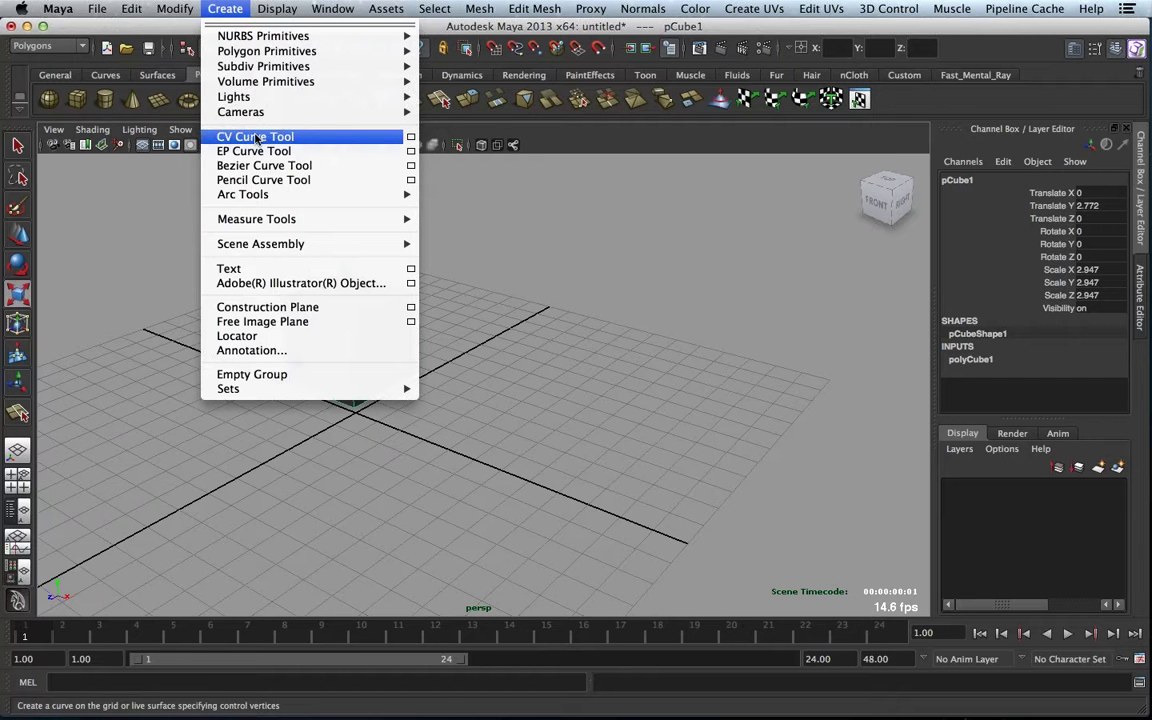
click(257, 137)
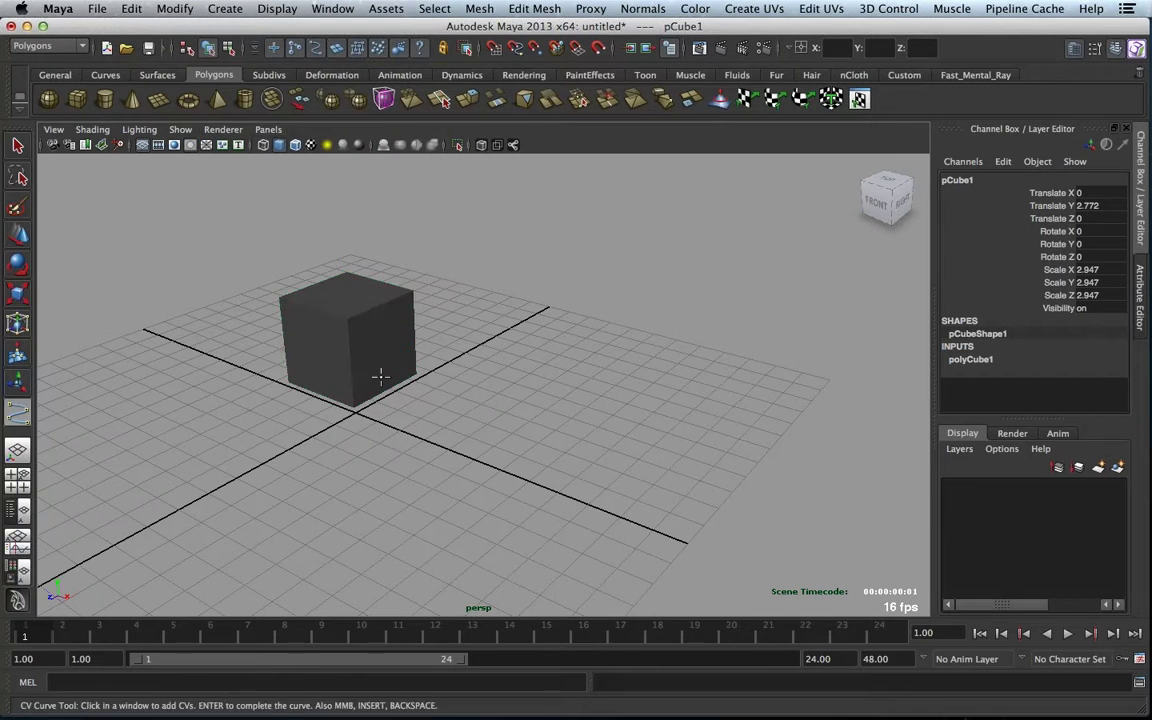
alt+drag(380, 375, 484, 403)
key(space)
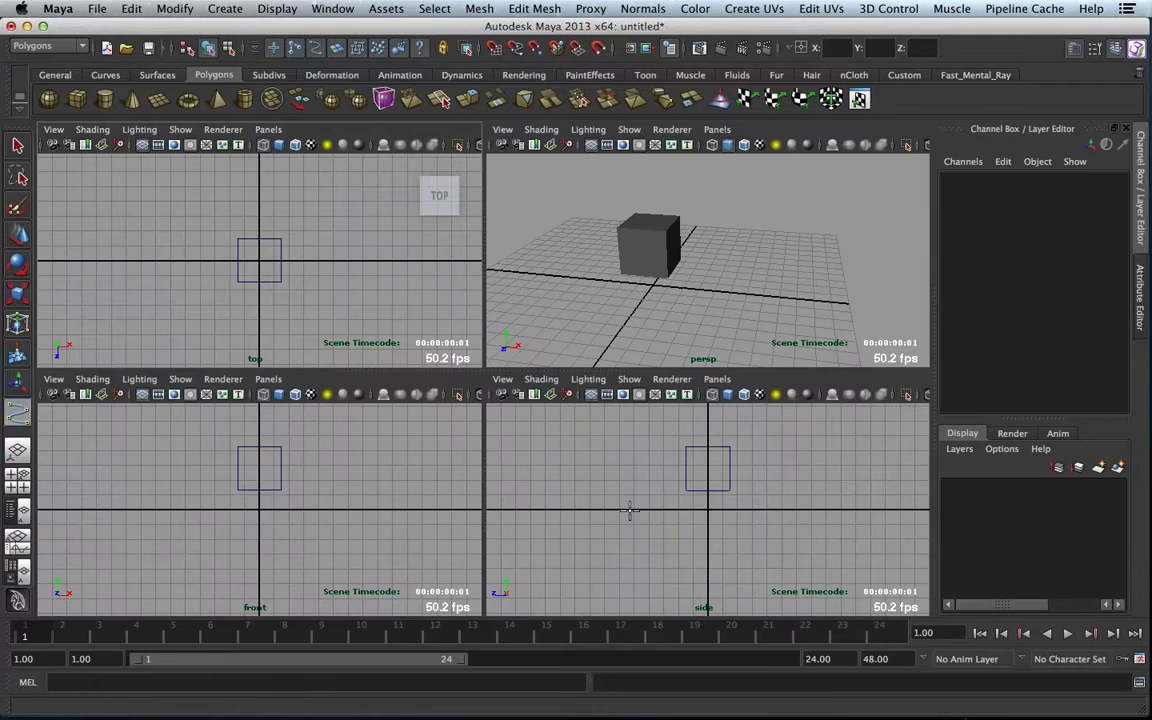
key(space)
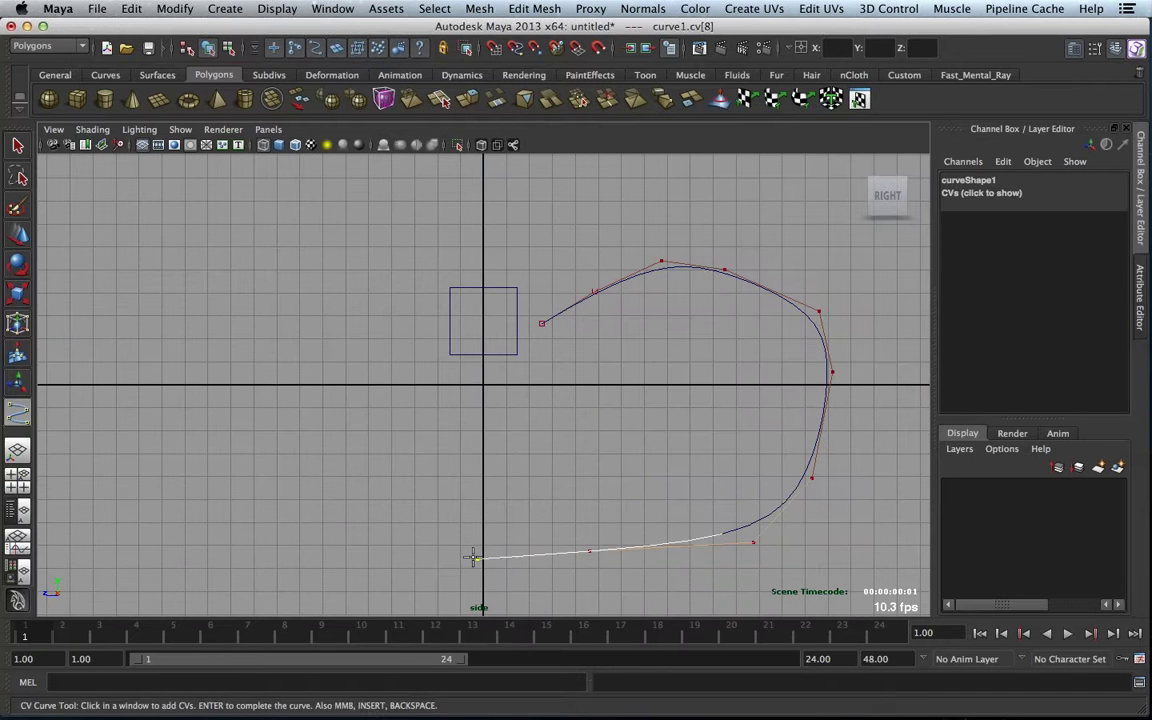
click(401, 548)
click(341, 534)
click(309, 478)
click(258, 428)
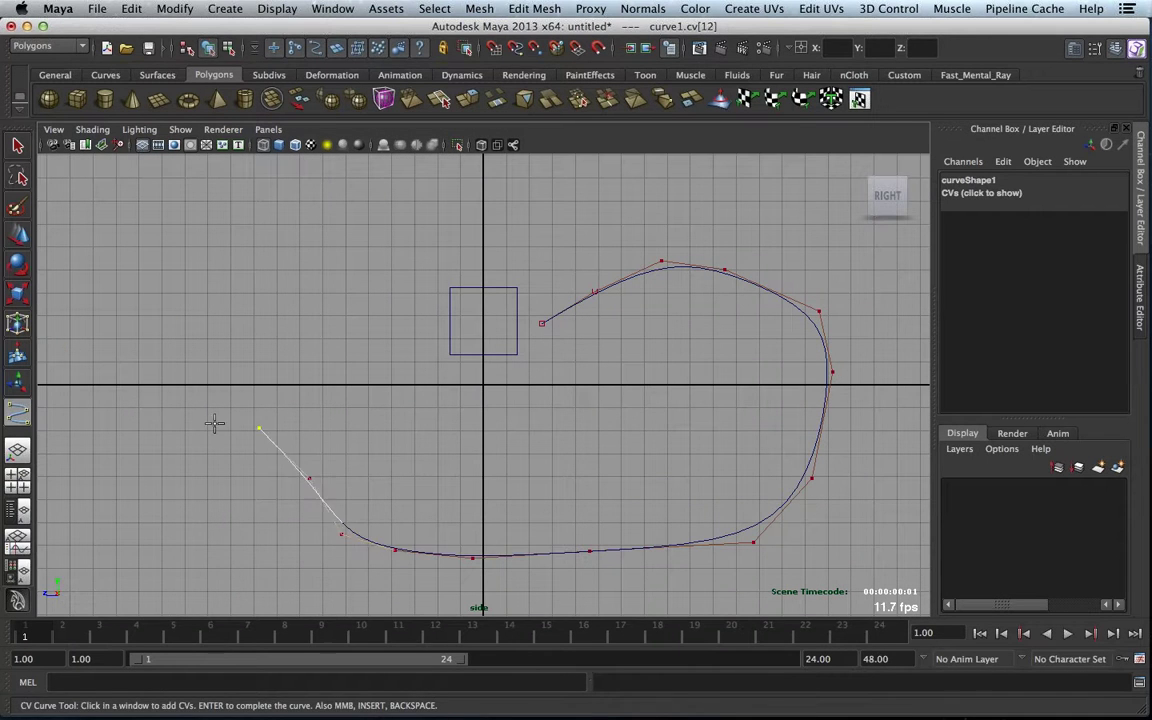
click(198, 425)
key(Return)
key(r)
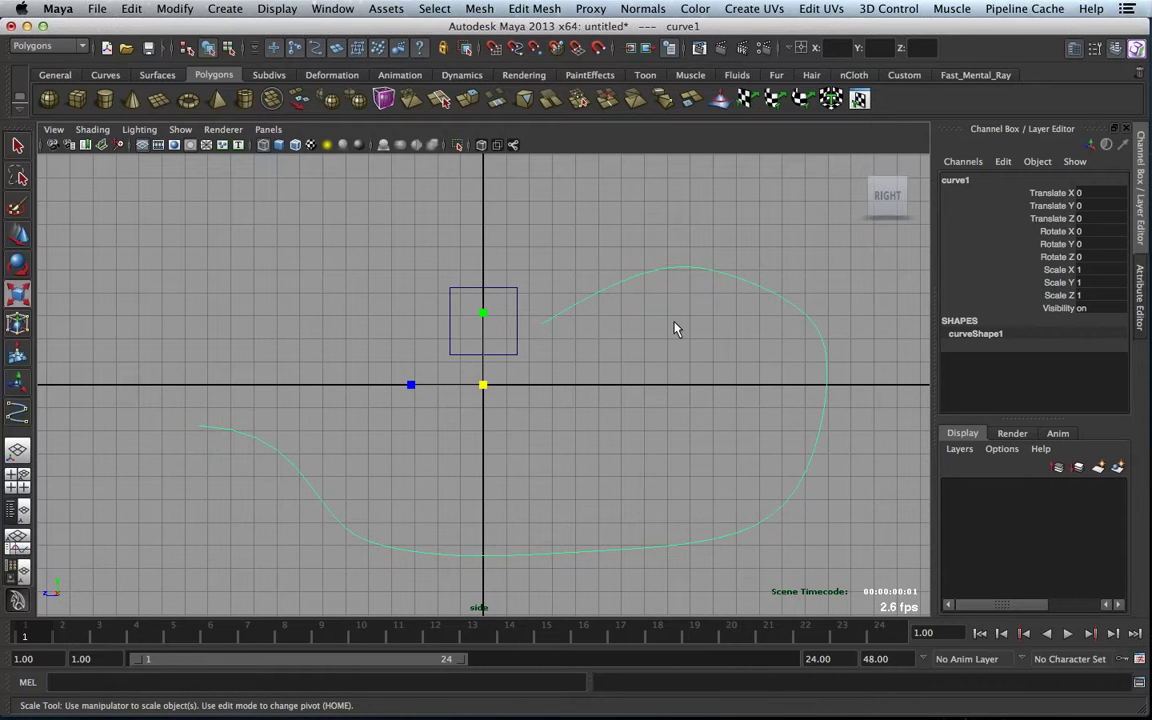
- In the perspective view, move the curve to Translate Z 1.319 so it starts at the cube's side face
key(space)
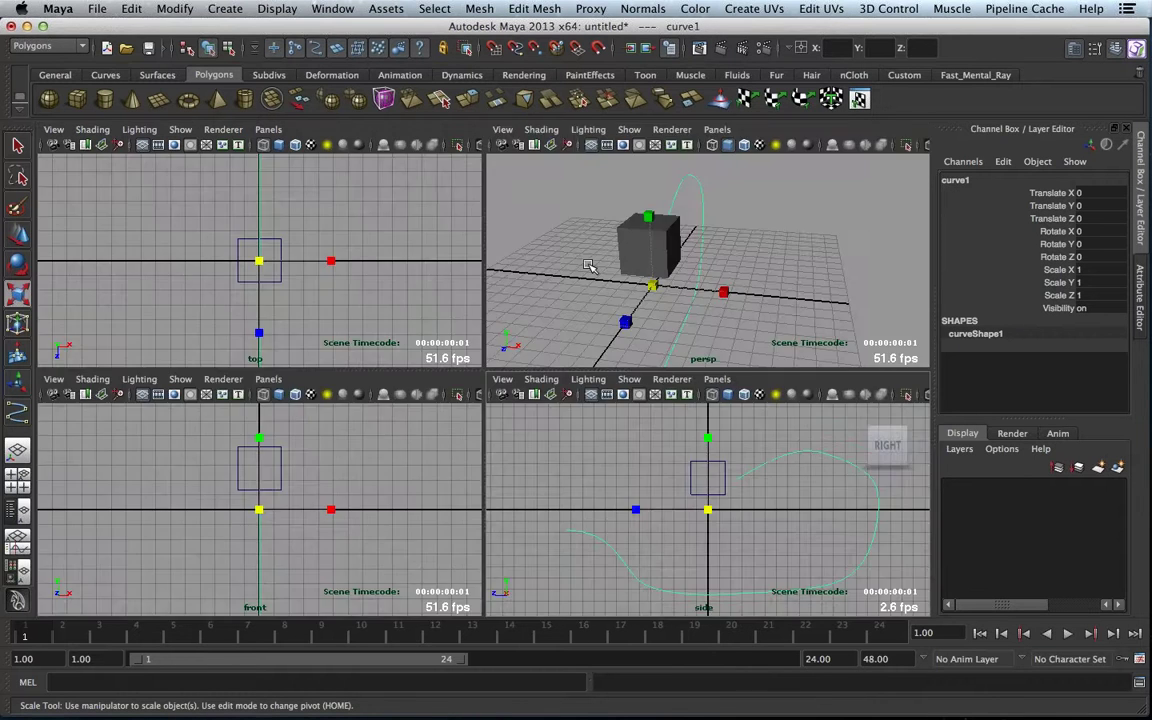
key(space)
alt+drag(463, 342, 366, 336)
key(w)
- Extrude the cube's face nearest the curve's start along the curve with 20 divisions
click(443, 274)
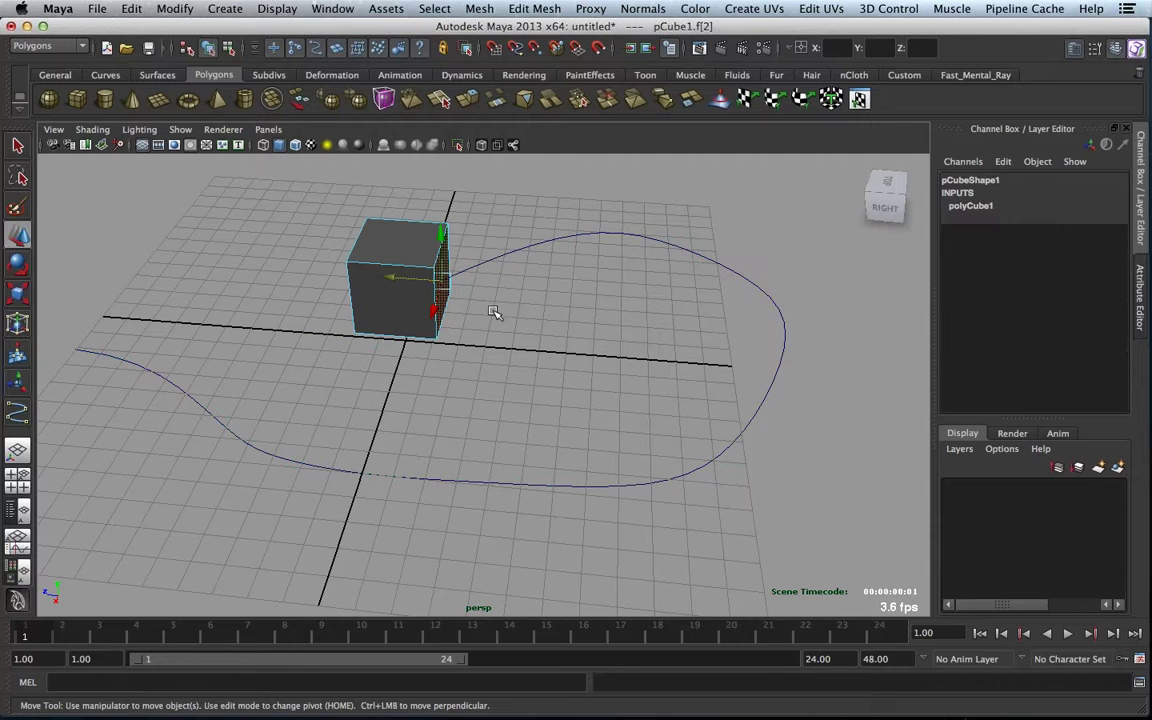
shift+click(516, 240)
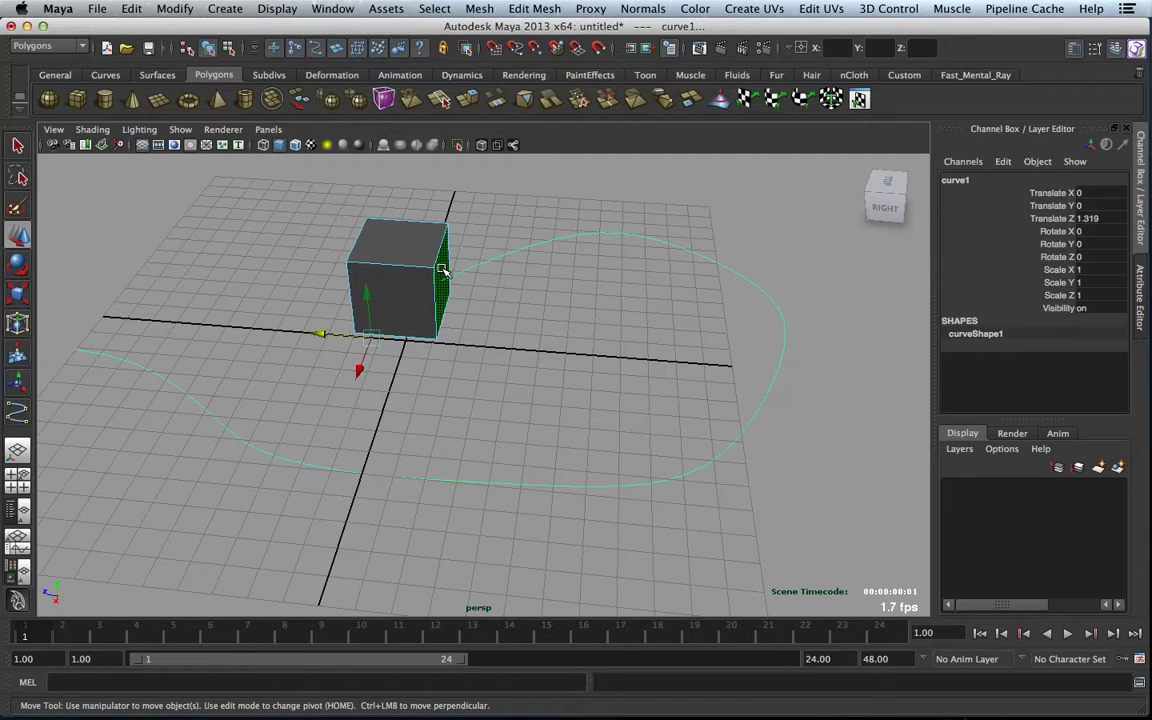
shift+right_click(443, 295)
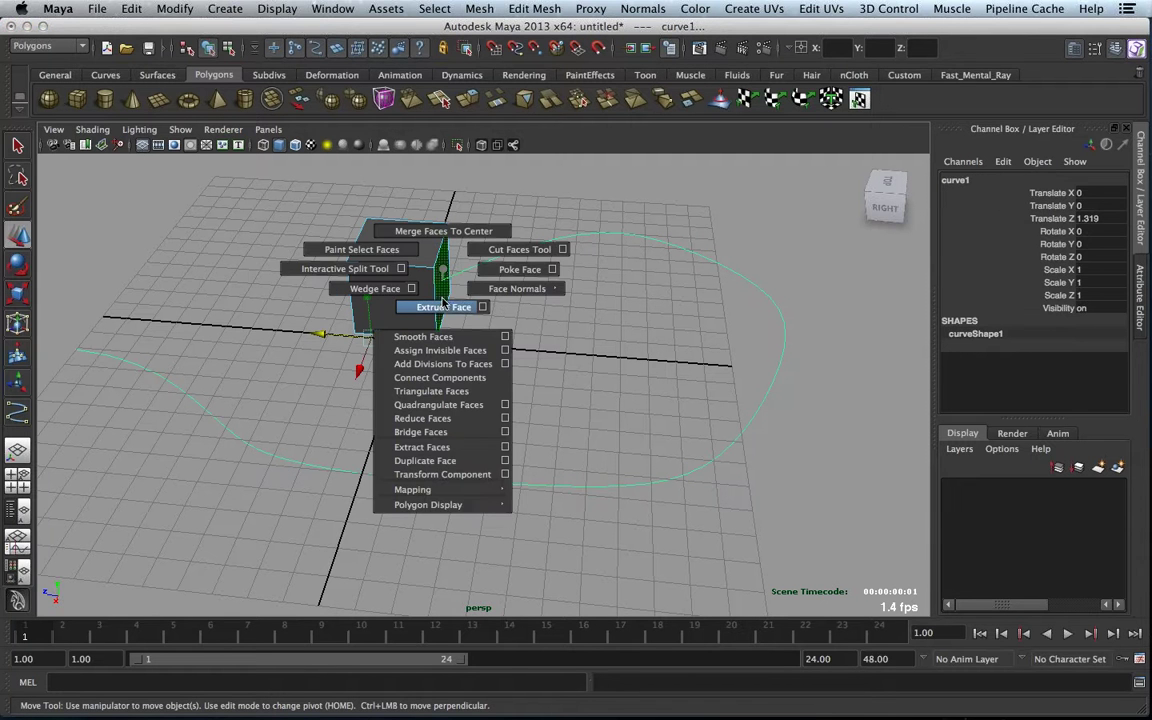
click(443, 307)
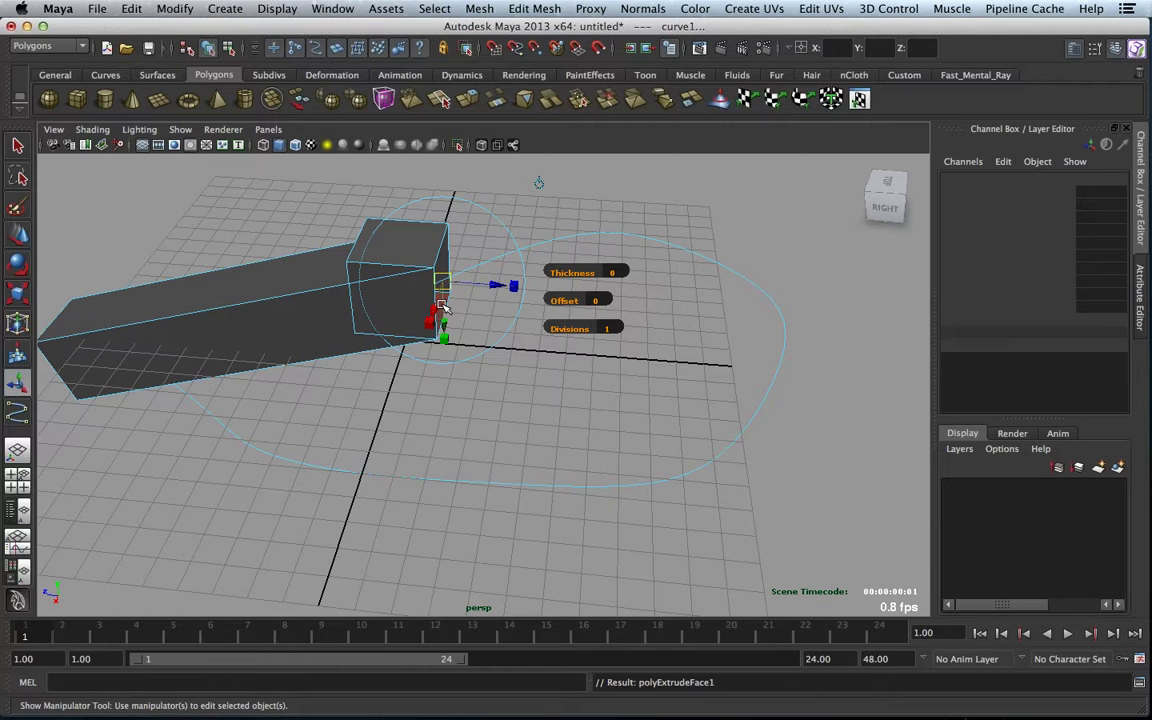
click(612, 329)
text(20)
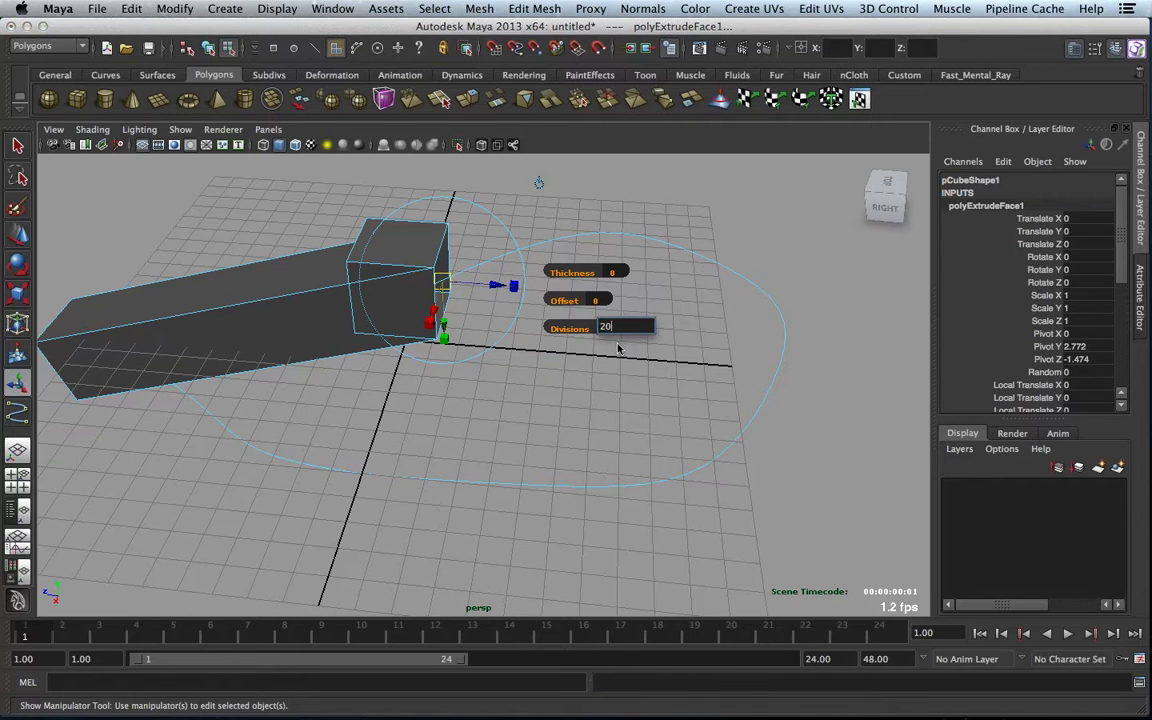
key(Return)
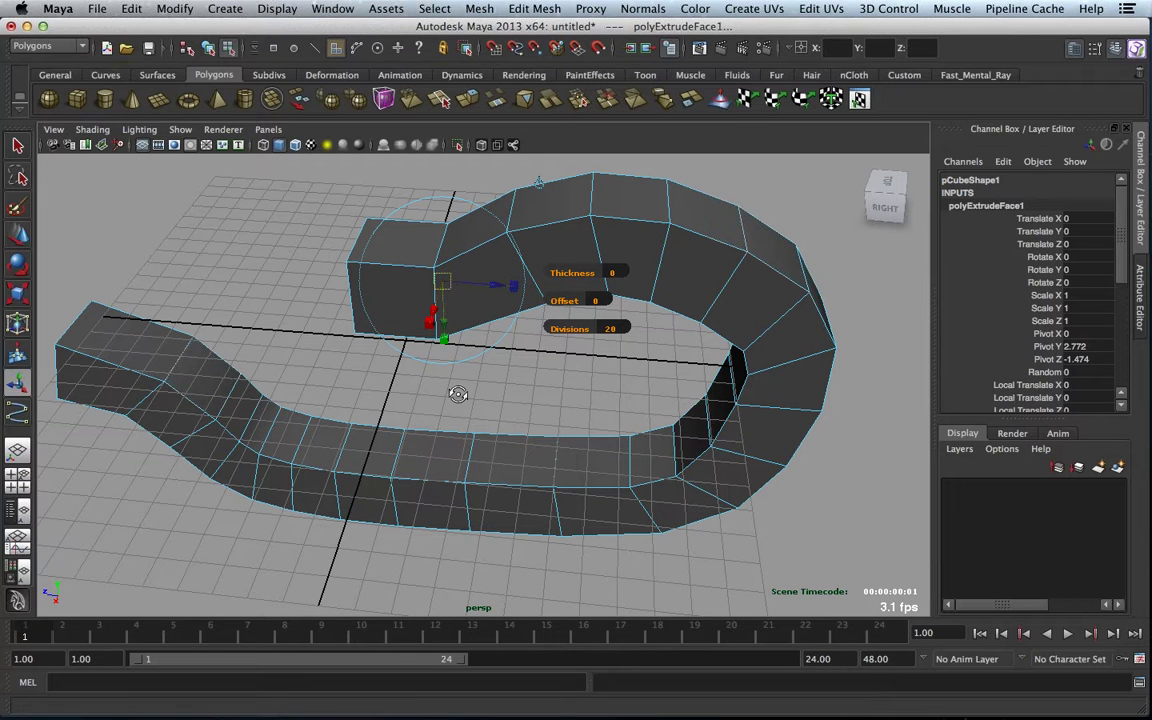
- Set the extrusion's Taper to 0.2 and its Twist to -148.969
alt+drag(458, 393, 473, 393)
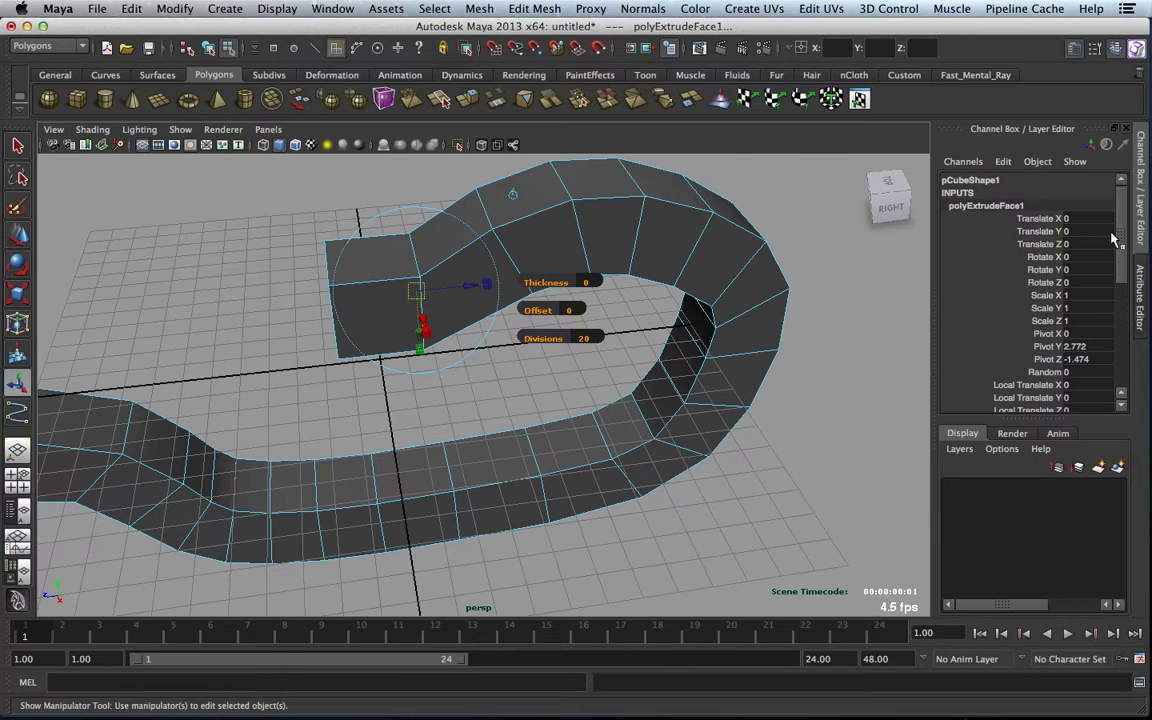
scroll(1122, 256, down, 1)
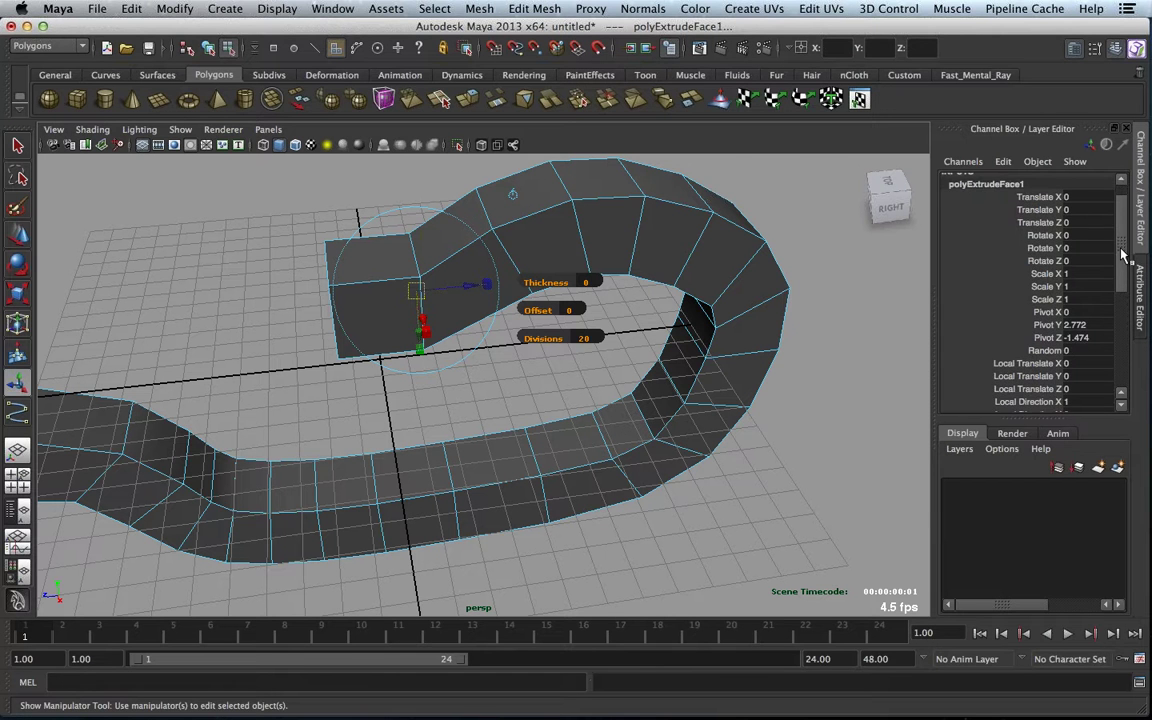
drag(1122, 256, 1129, 334)
click(1052, 355)
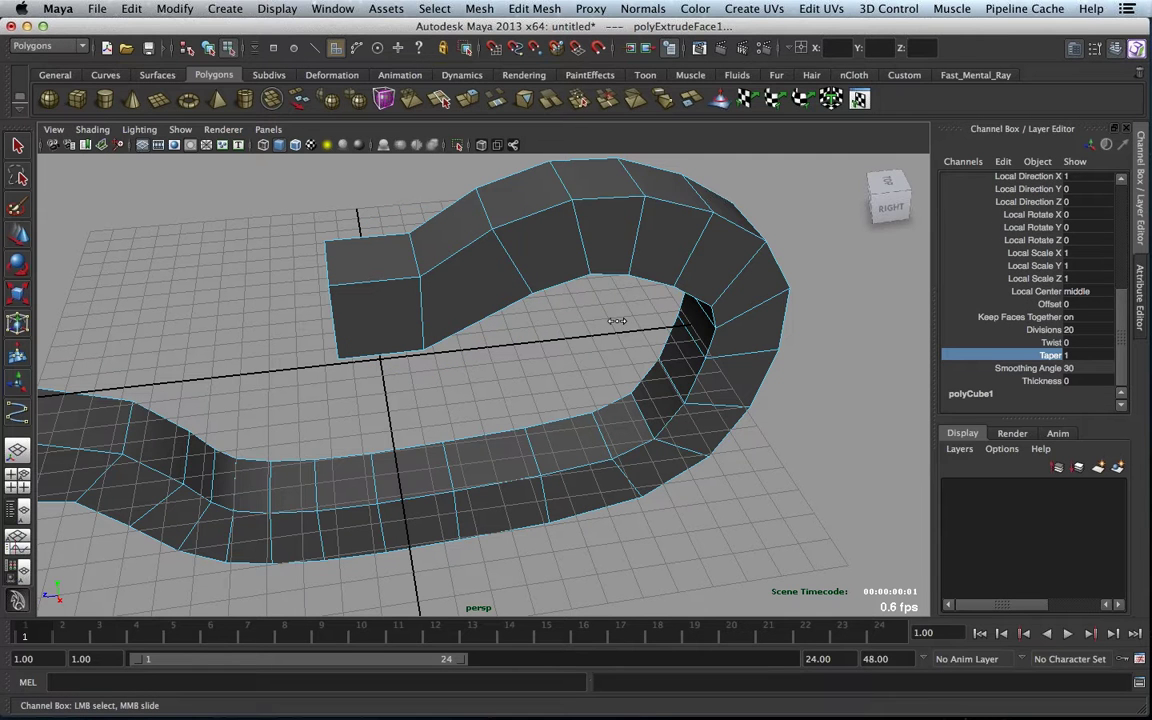
middle_drag(617, 320, 515, 250)
click(1054, 342)
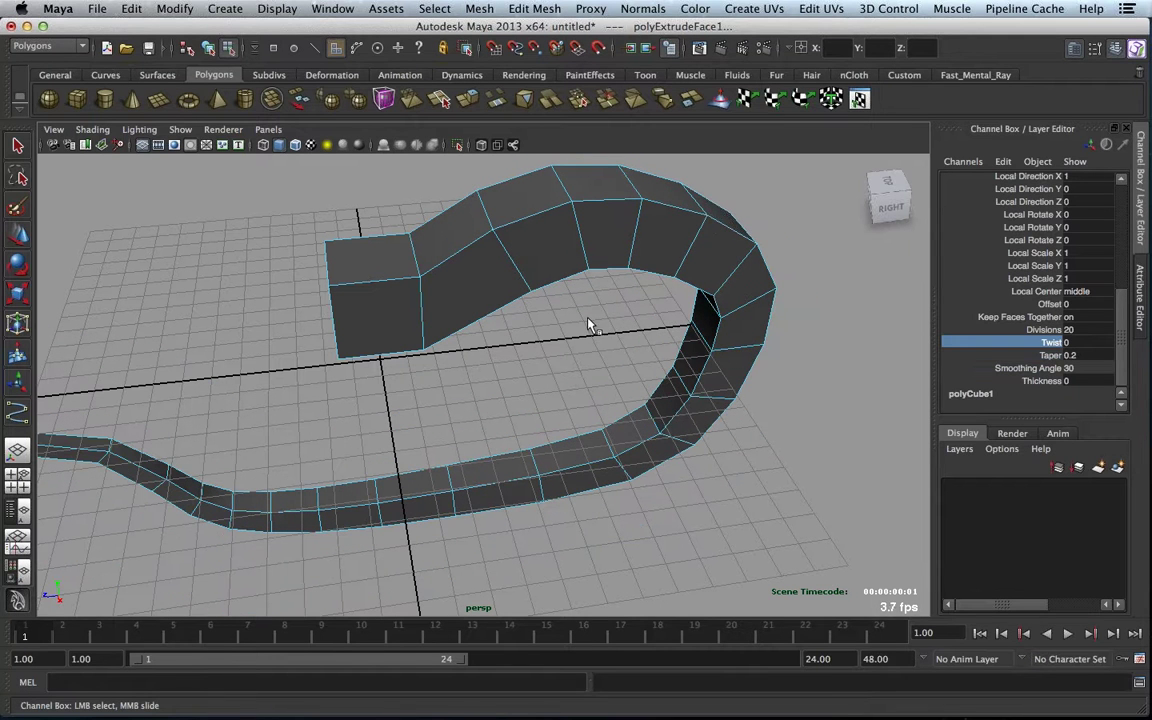
middle_drag(589, 322, 445, 329)
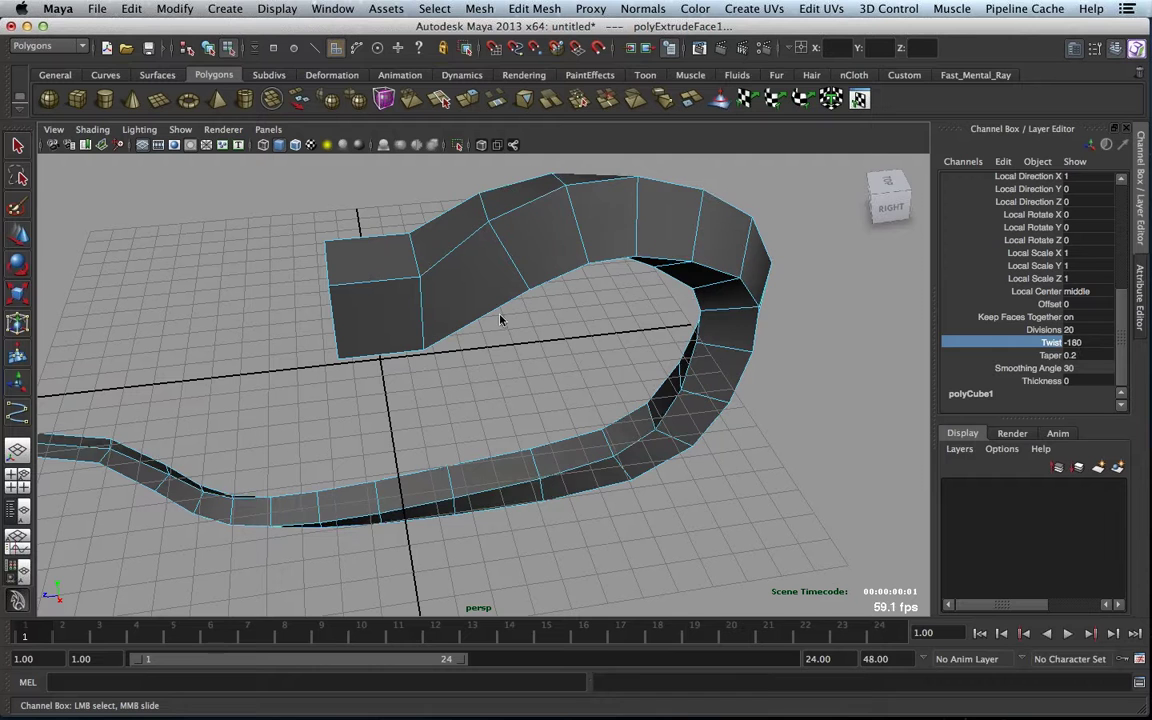
- Try 10 divisions on the extrusion and settle on 30
click(1100, 329)
text(10)
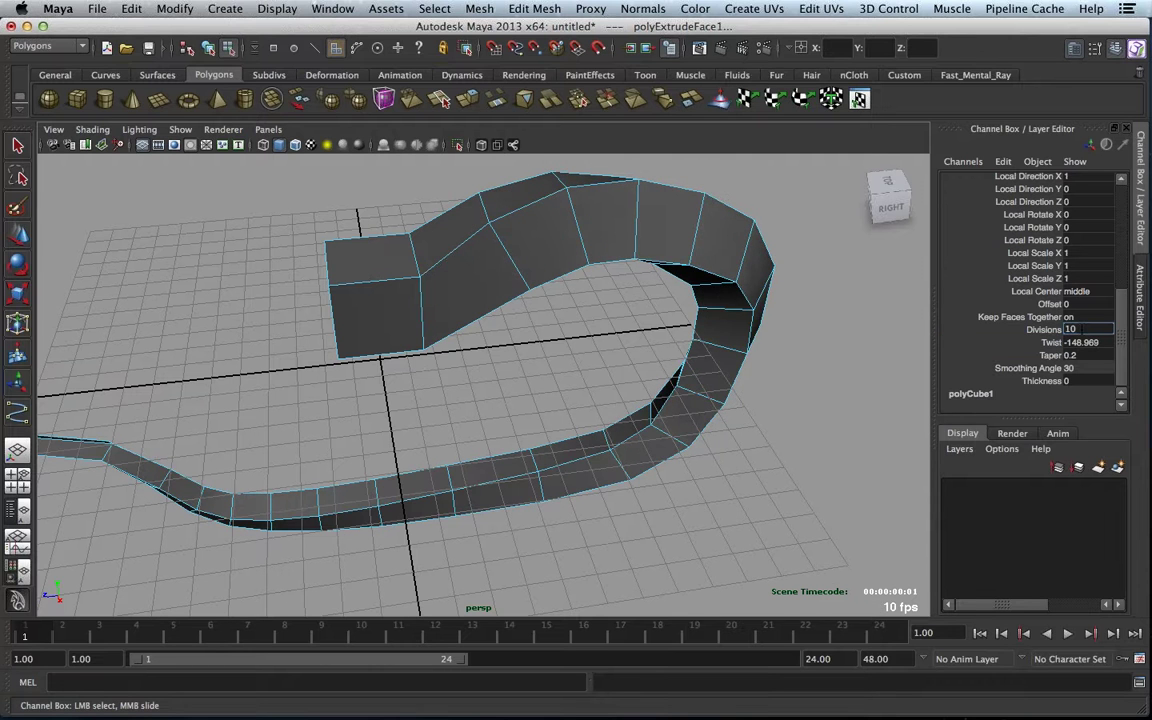
text(3)
key(Return)
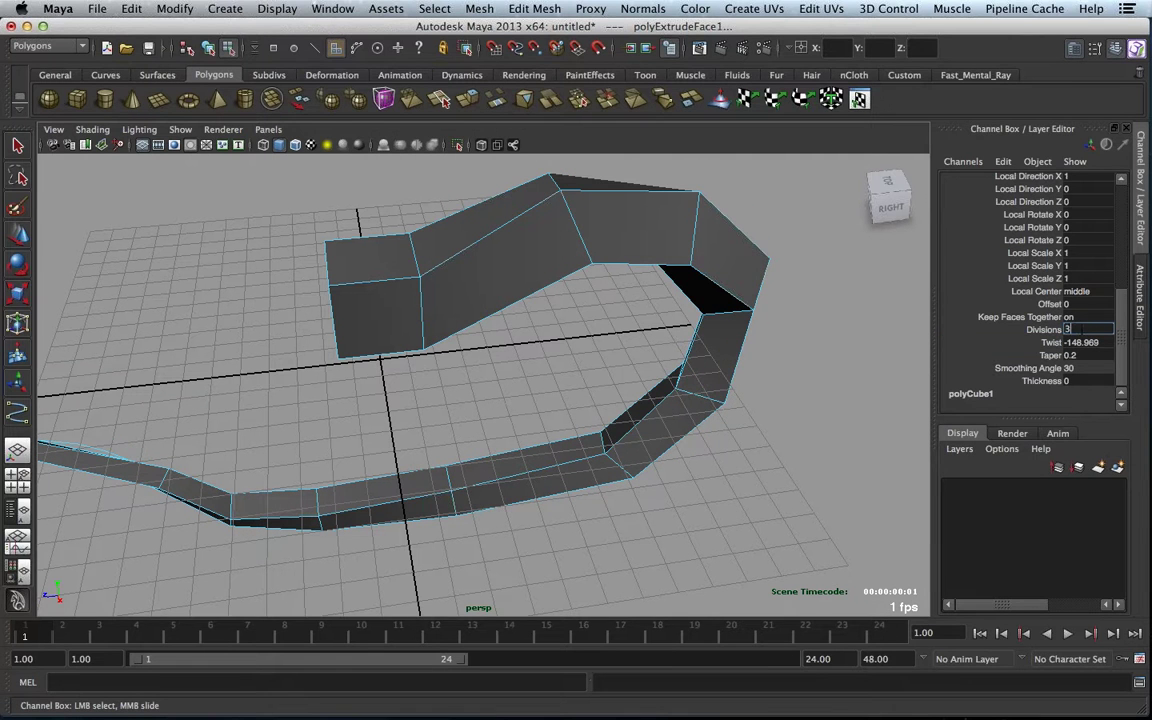
text(0)
key(Return)
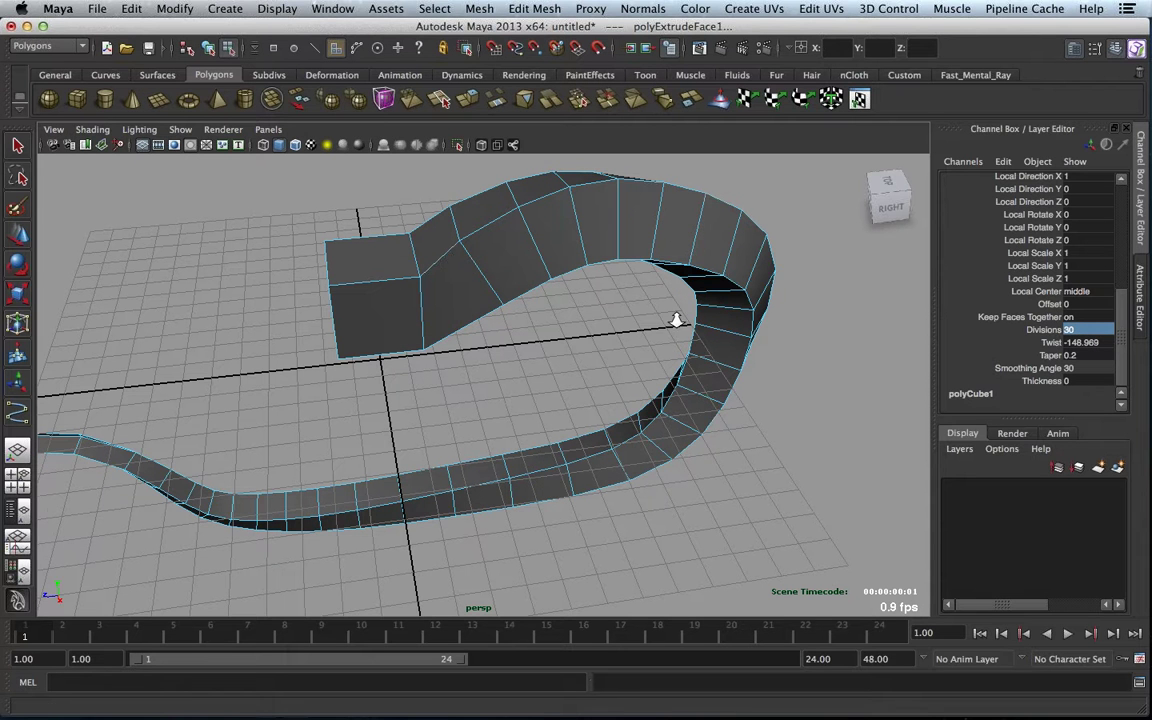
- Display the extruded mesh in smooth preview and show the extrusion's manipulator
alt+right_drag(676, 320, 620, 319)
alt+drag(620, 319, 560, 243)
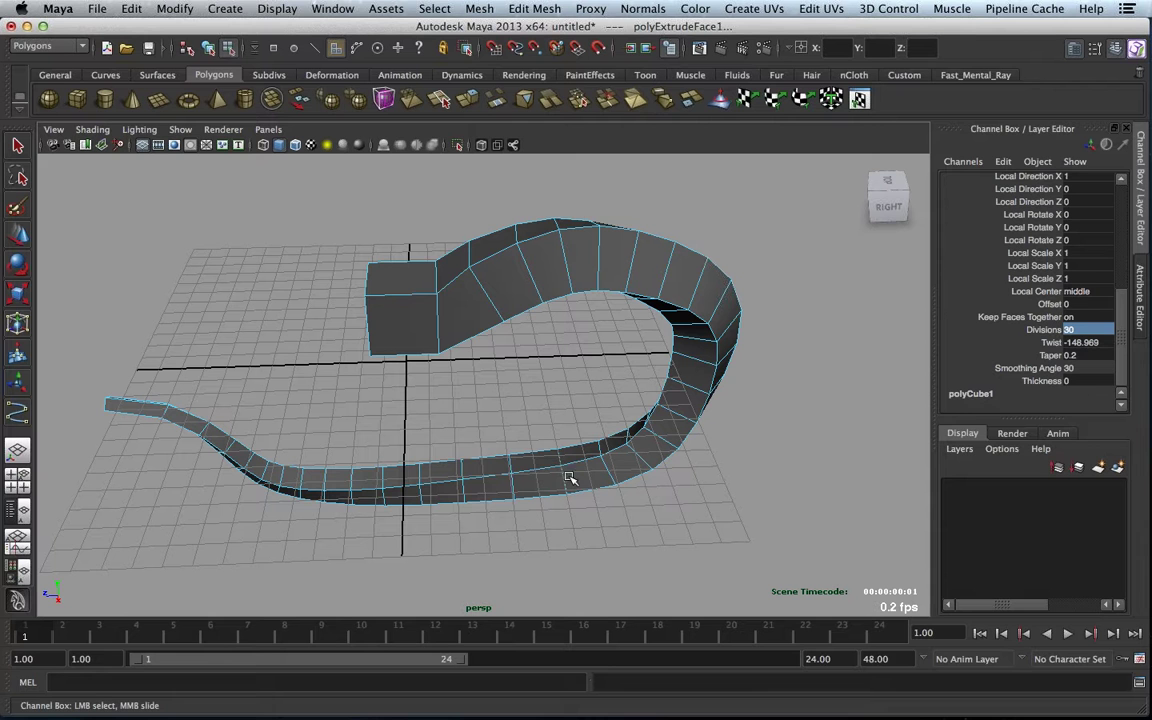
alt+right_drag(519, 393, 580, 395)
mouse_move(580, 395)
alt+mouse_down()
mouse_move(545, 406)
mouse_move(582, 410)
mouse_move(514, 396)
mouse_move(567, 404)
alt+mouse_up()
key(3)
key(t)
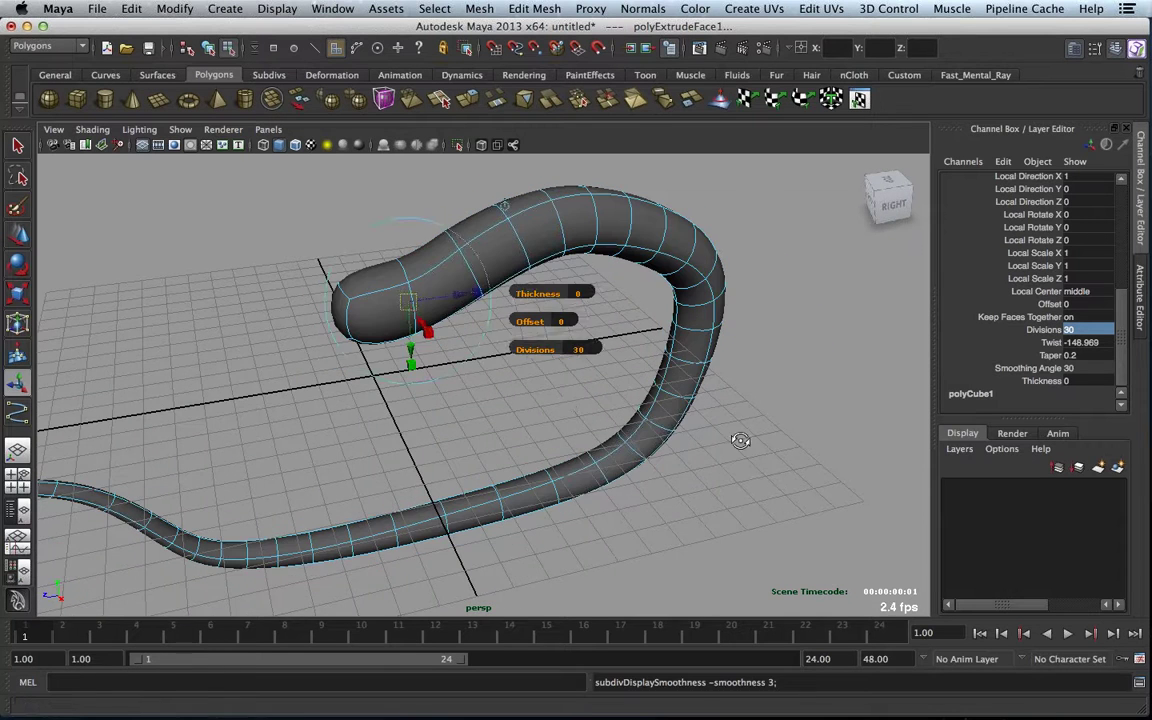
alt+drag(738, 440, 720, 420)
- Select the whole extruded mesh as an object, keeping its smooth preview on
right_drag(713, 283, 695, 370)
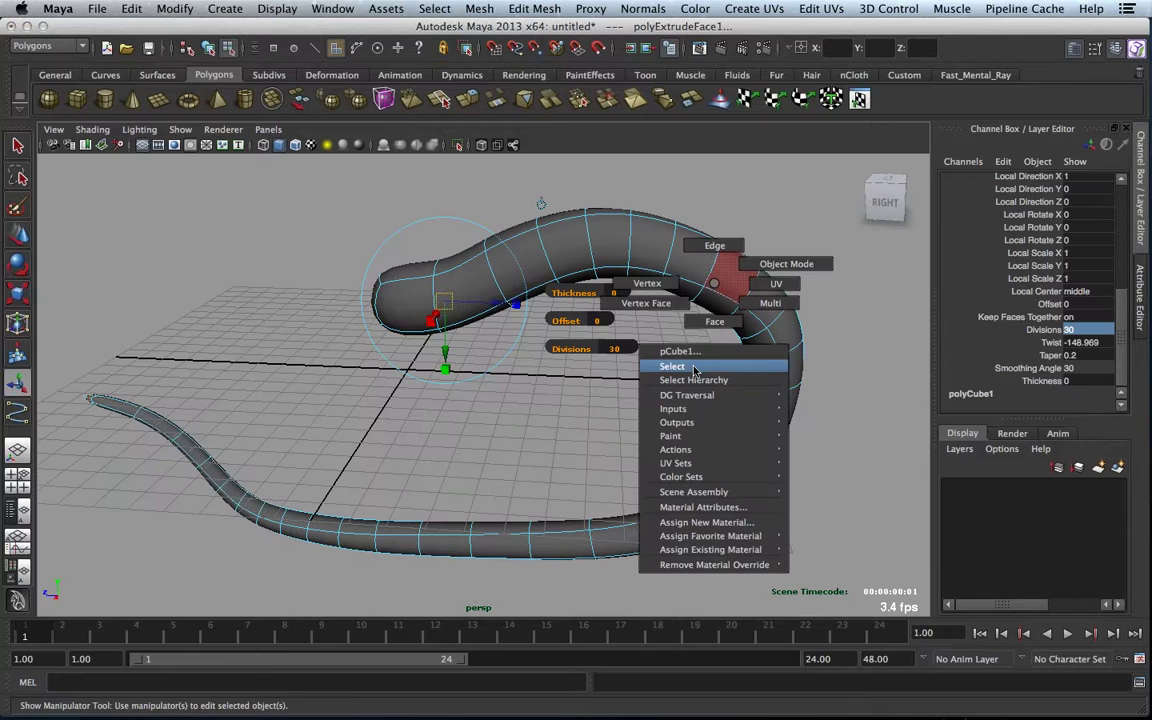
click(695, 368)
alt+drag(697, 371, 692, 330)
key(3)
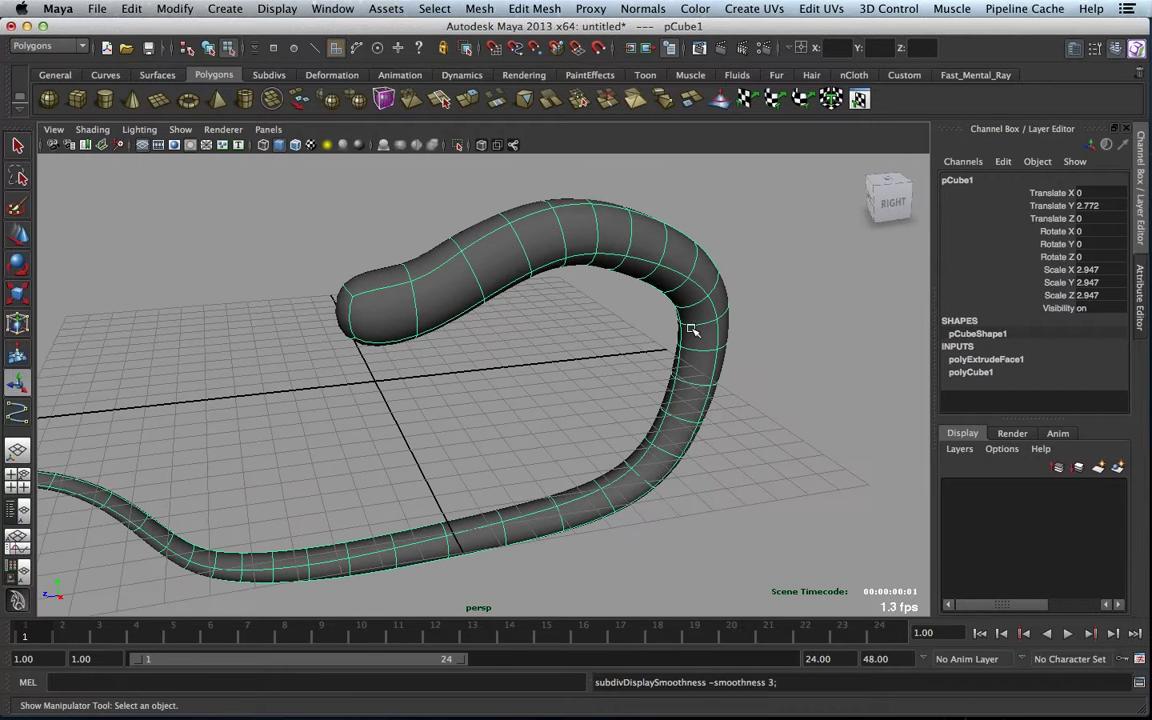
- Display the scene in wireframe and try to pick the path curve inside the tube in face mode
key(4)
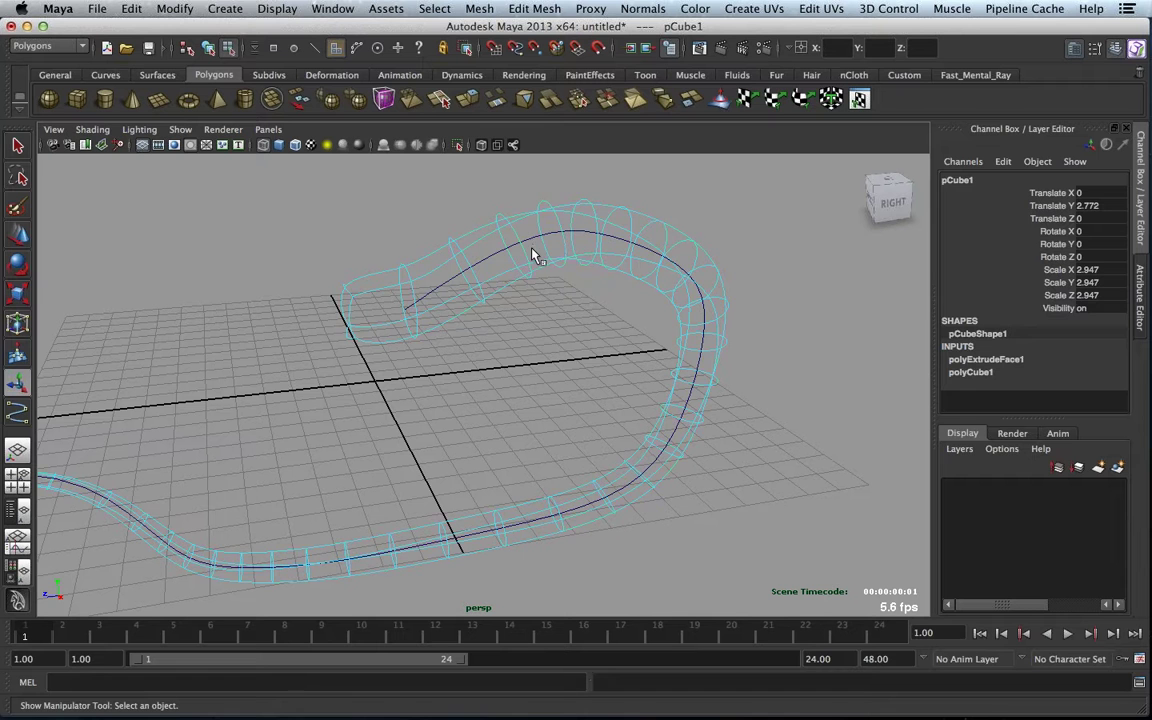
key(F11)
alt+drag(532, 249, 605, 273)
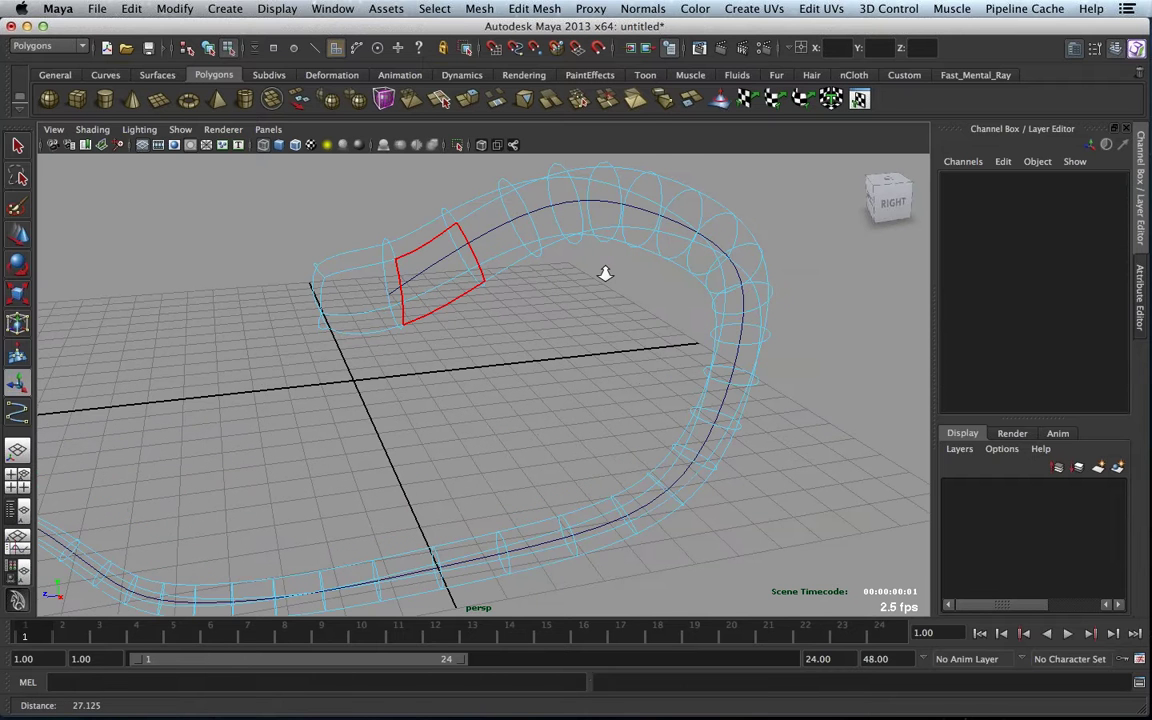
alt+right_drag(605, 273, 652, 273)
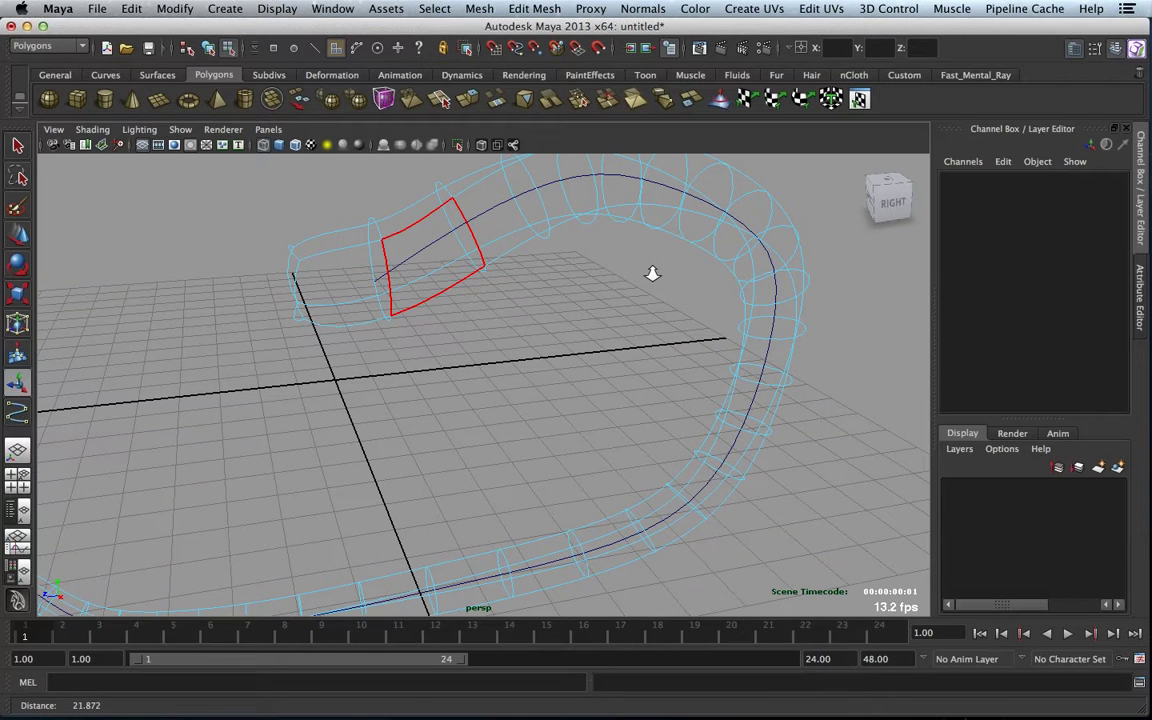
click(720, 278)
alt+drag(720, 278, 425, 357)
alt+right_drag(425, 357, 625, 213)
mouse_move(609, 265)
right_down()
mouse_move(609, 345)
mouse_move(589, 260)
right_up()
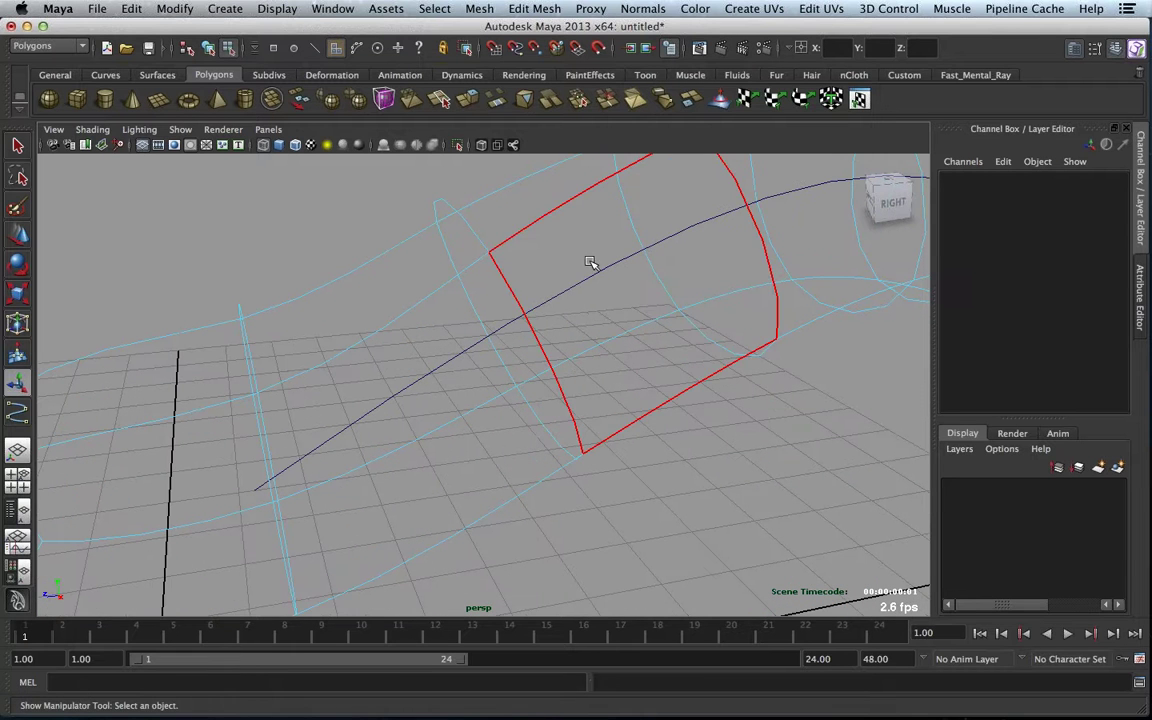
- Return to object selection and select only the path curve inside the tube
key(F8)
drag(368, 180, 609, 308)
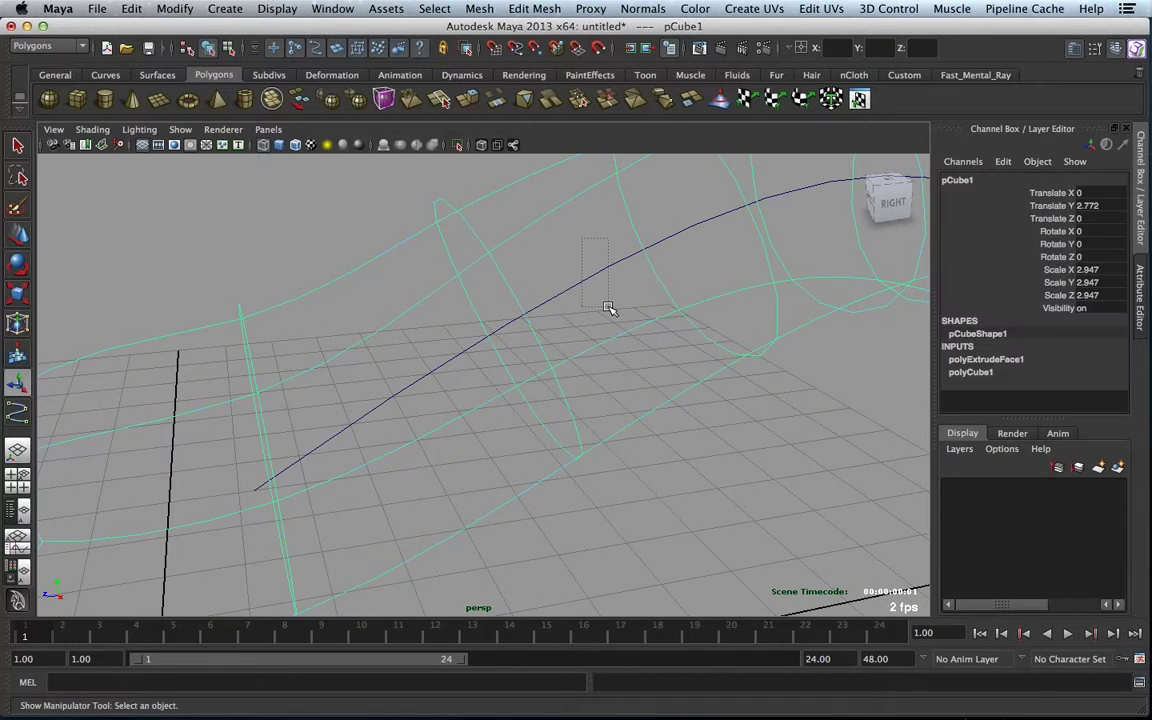
click(607, 305)
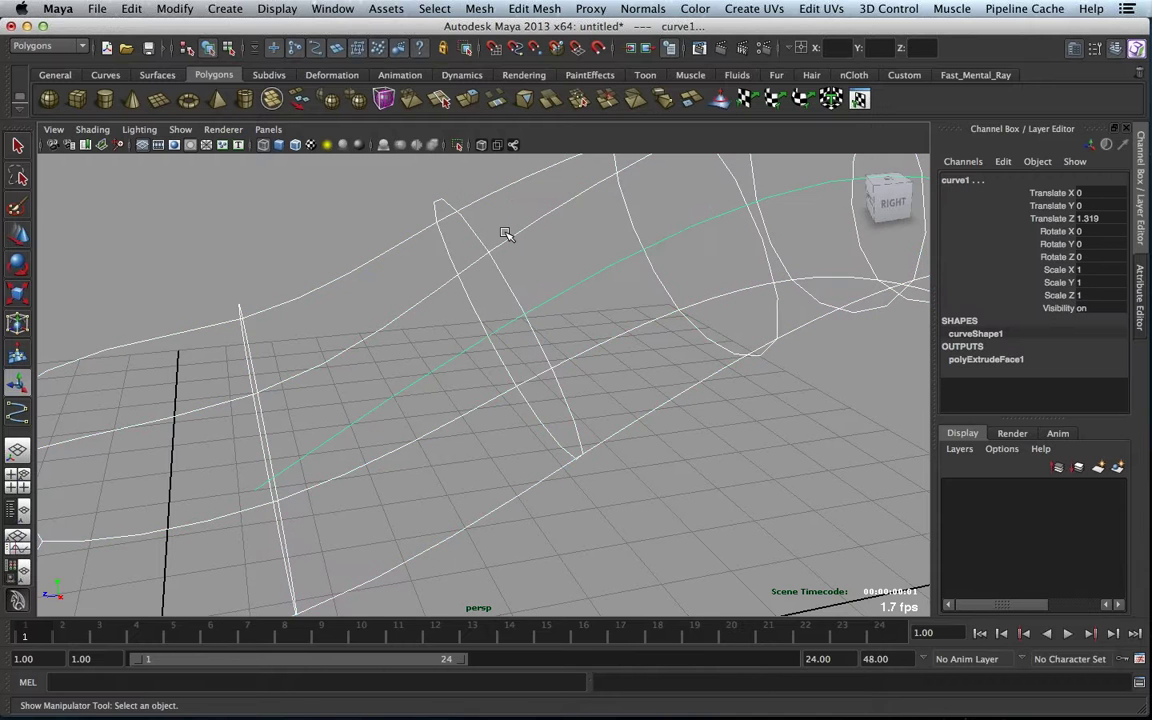
click(605, 267)
- Show the path curve's control vertices and raise the two at the tube's first bend to heighten the arch
right_drag(606, 268, 541, 271)
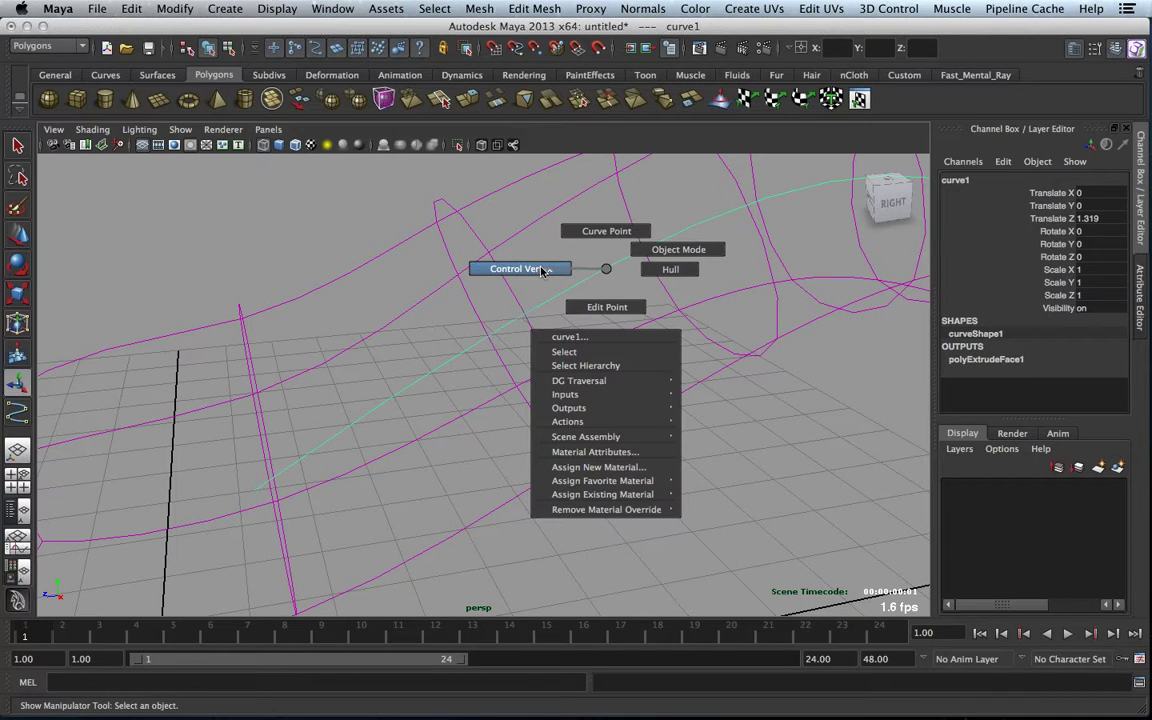
right_drag(541, 270, 541, 268)
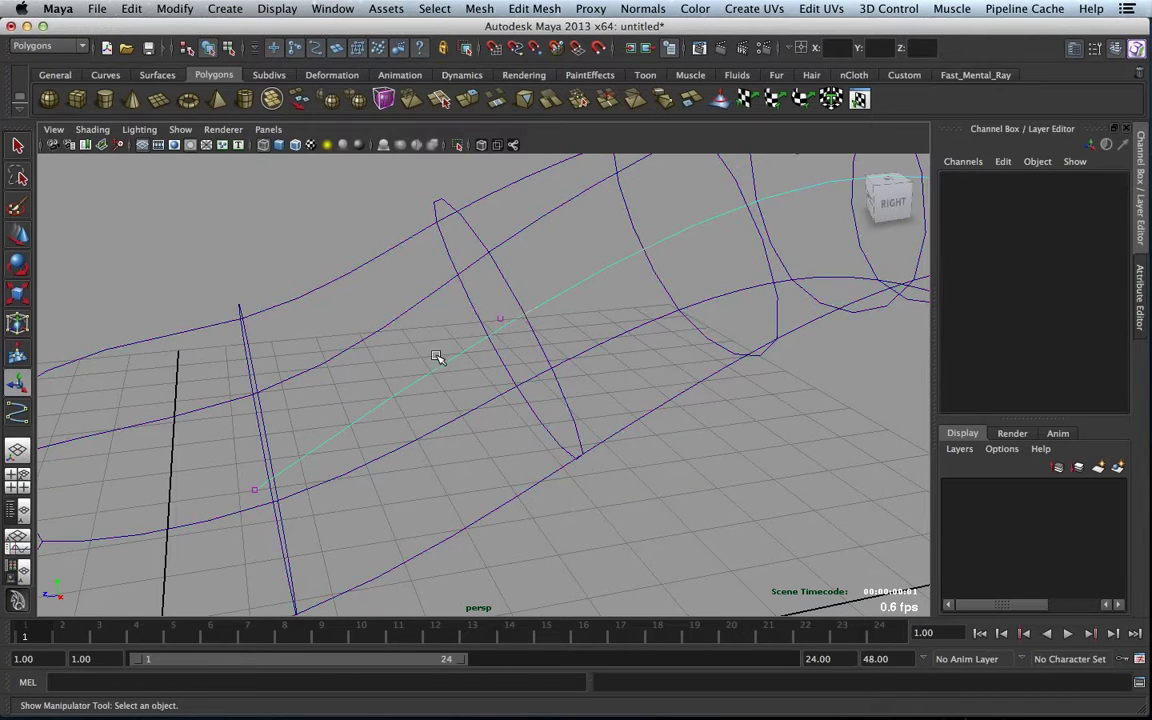
mouse_move(470, 300)
mouse_down()
mouse_move(710, 323)
mouse_move(452, 290)
mouse_up()
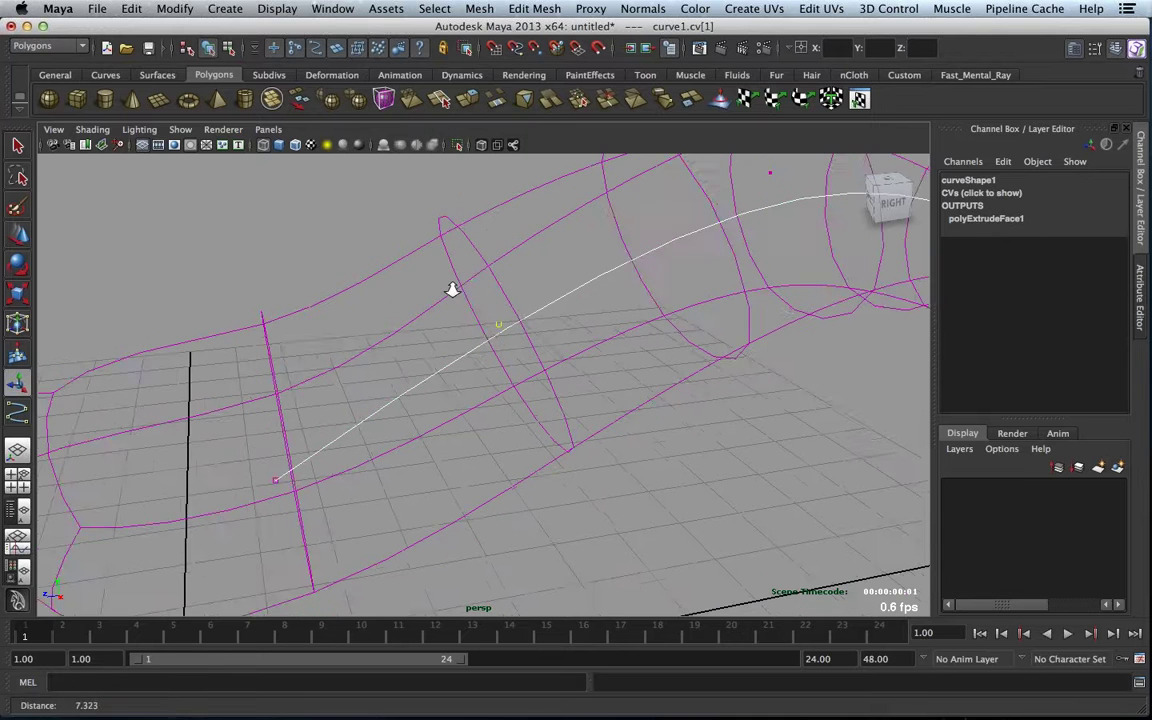
alt+right_drag(452, 290, 553, 325)
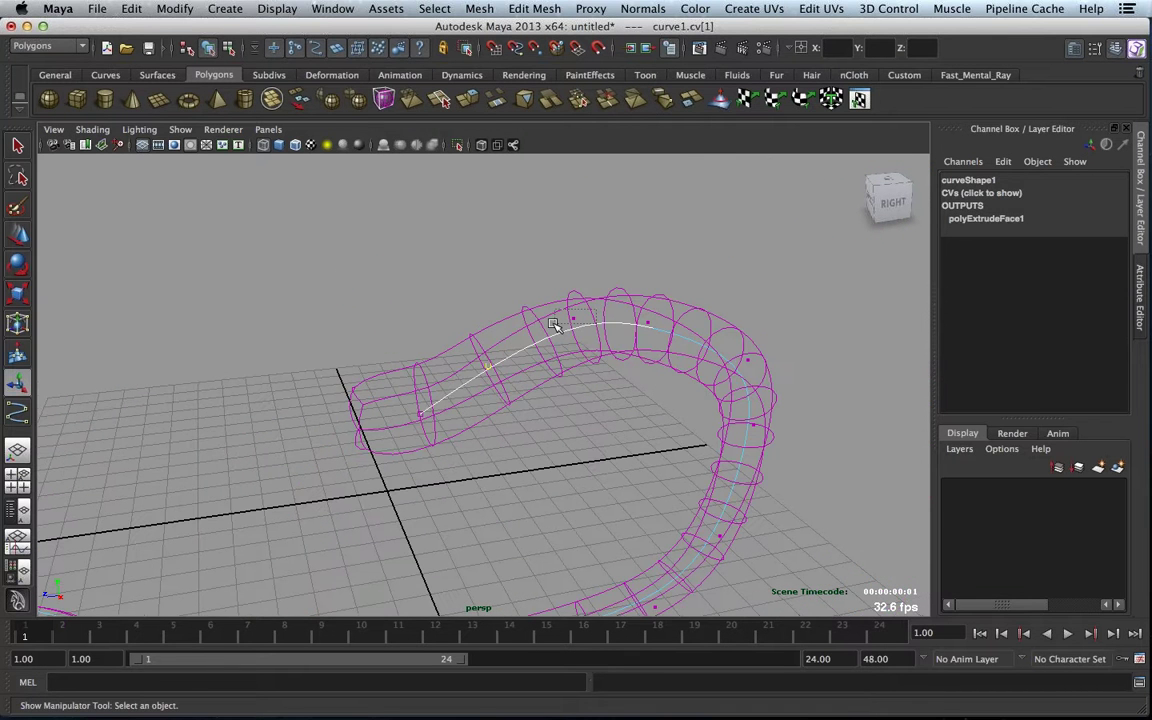
key(w)
click(572, 319)
drag(577, 318, 560, 207)
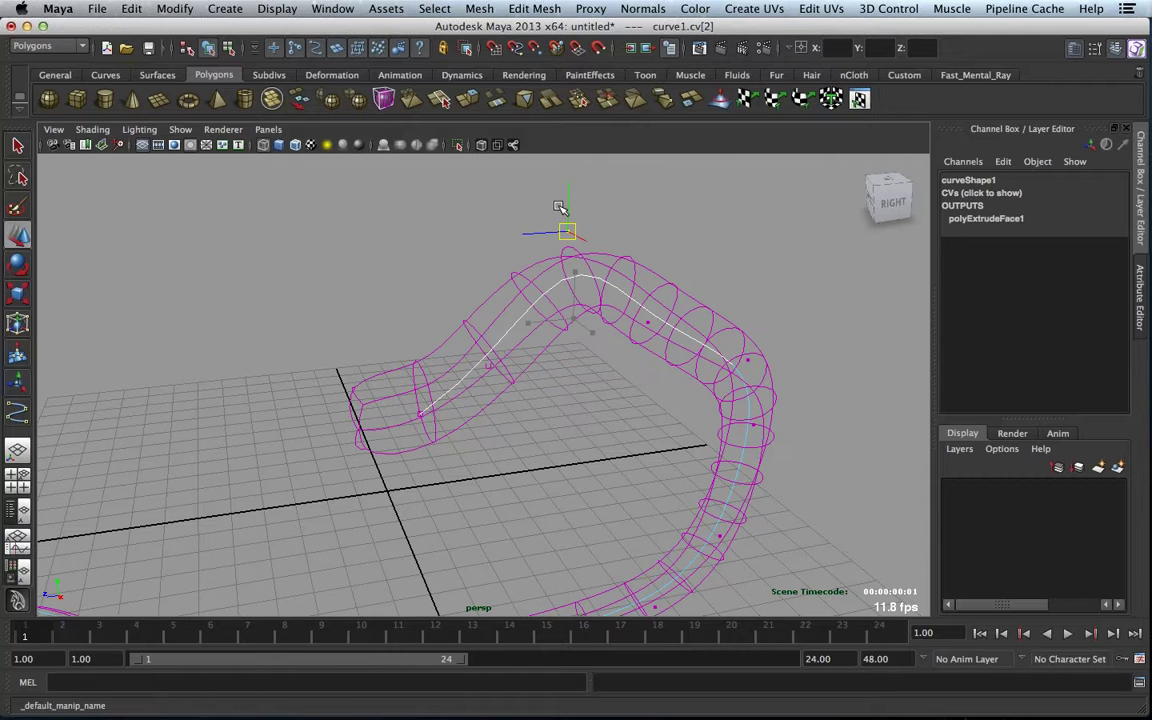
click(651, 317)
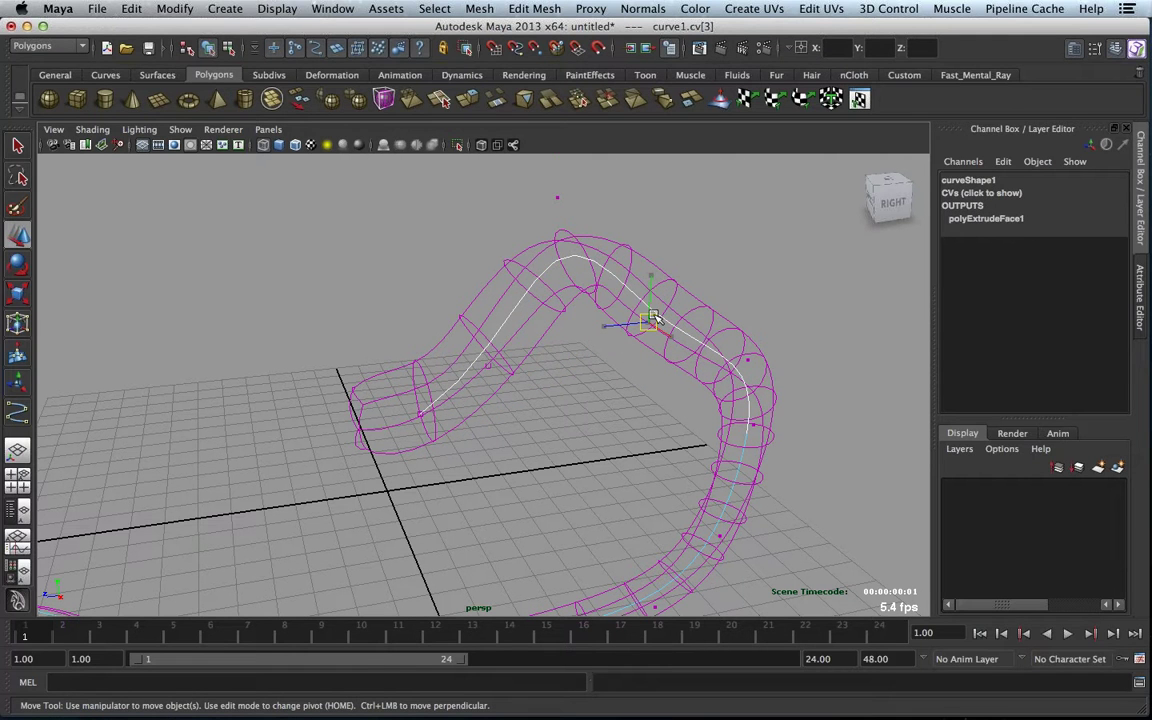
- Try pulling the control vertex on the tube's descending side inward to bend the path sharply
click(787, 442)
drag(787, 442, 463, 471)
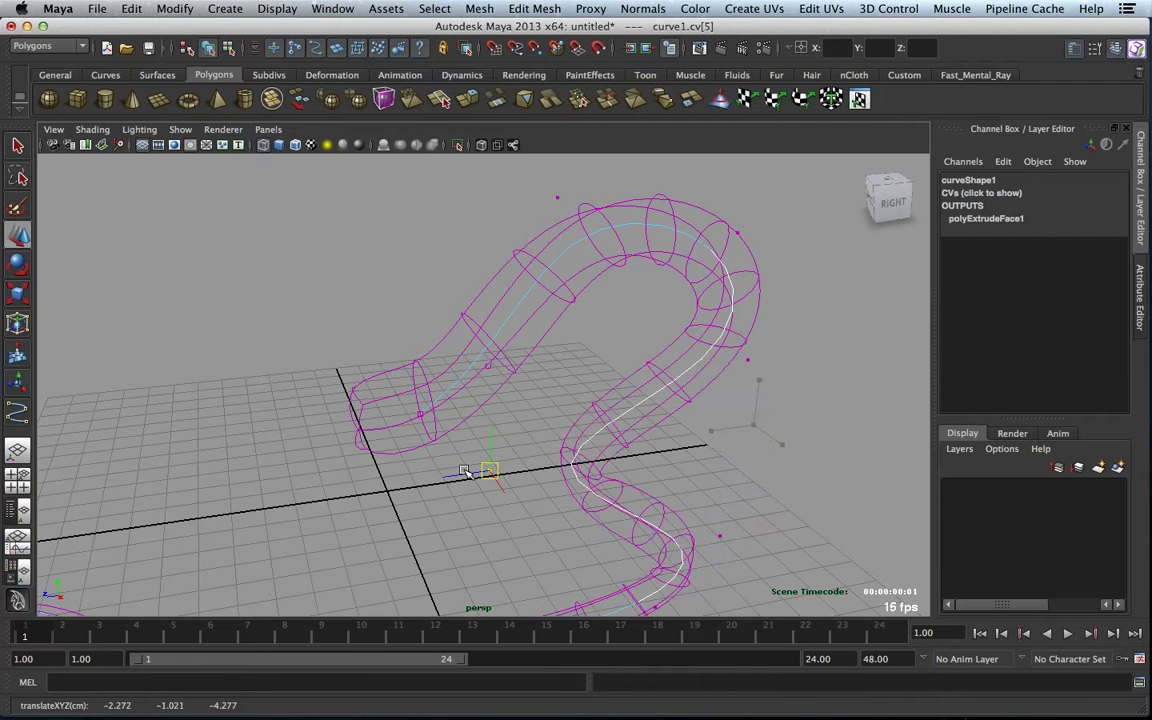
key(z)
key(z)
key(z)
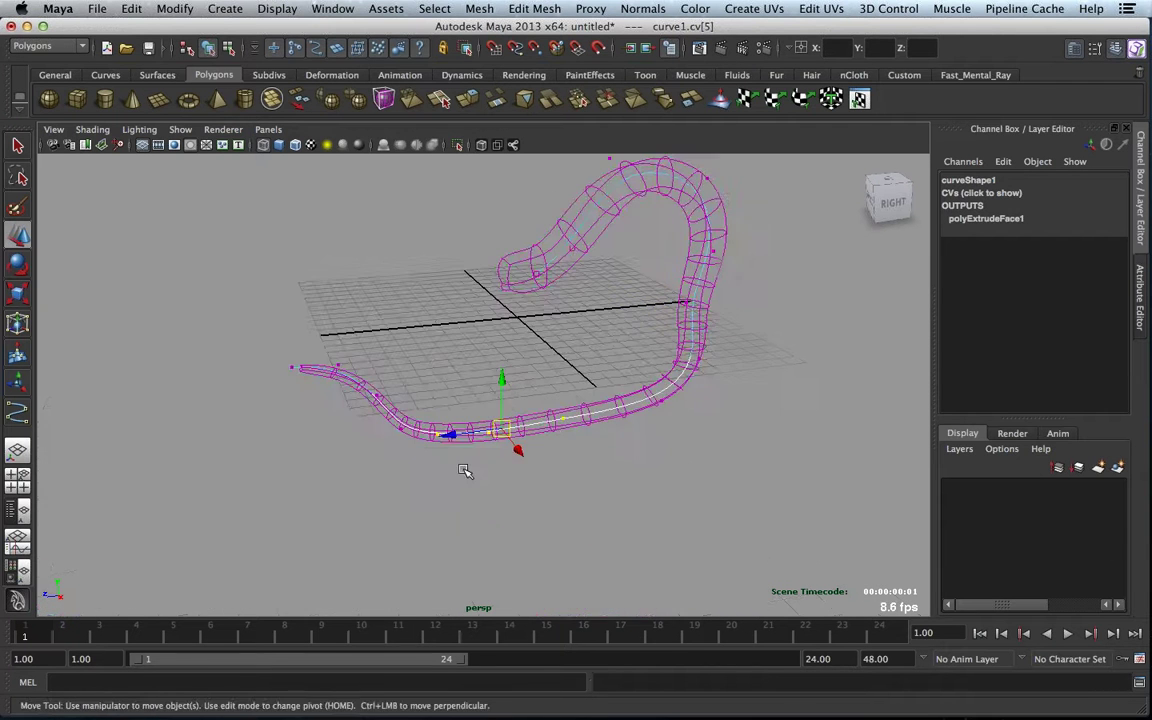
- Return to object selection, clear the selection and display the scene shaded
click(568, 416)
click(521, 421)
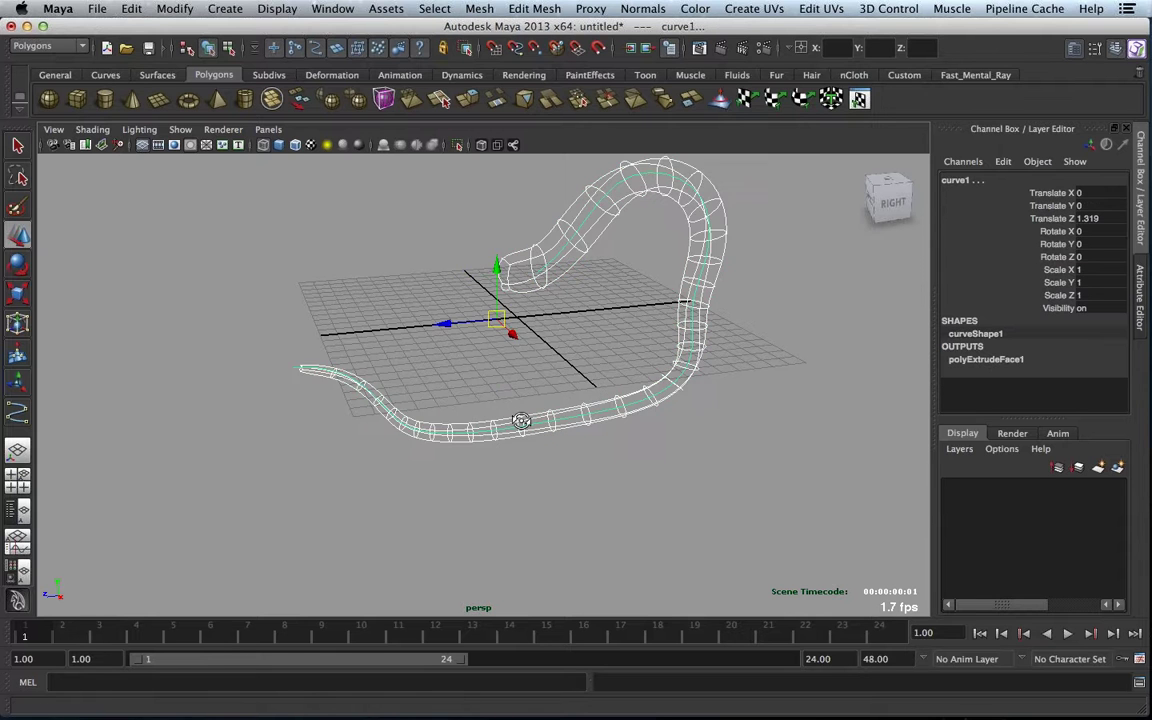
mouse_move(521, 421)
alt+mouse_down()
mouse_move(573, 419)
mouse_move(530, 387)
mouse_move(470, 383)
mouse_move(481, 383)
alt+mouse_up()
click(545, 386)
key(5)
alt+middle_drag(481, 383, 355, 428)
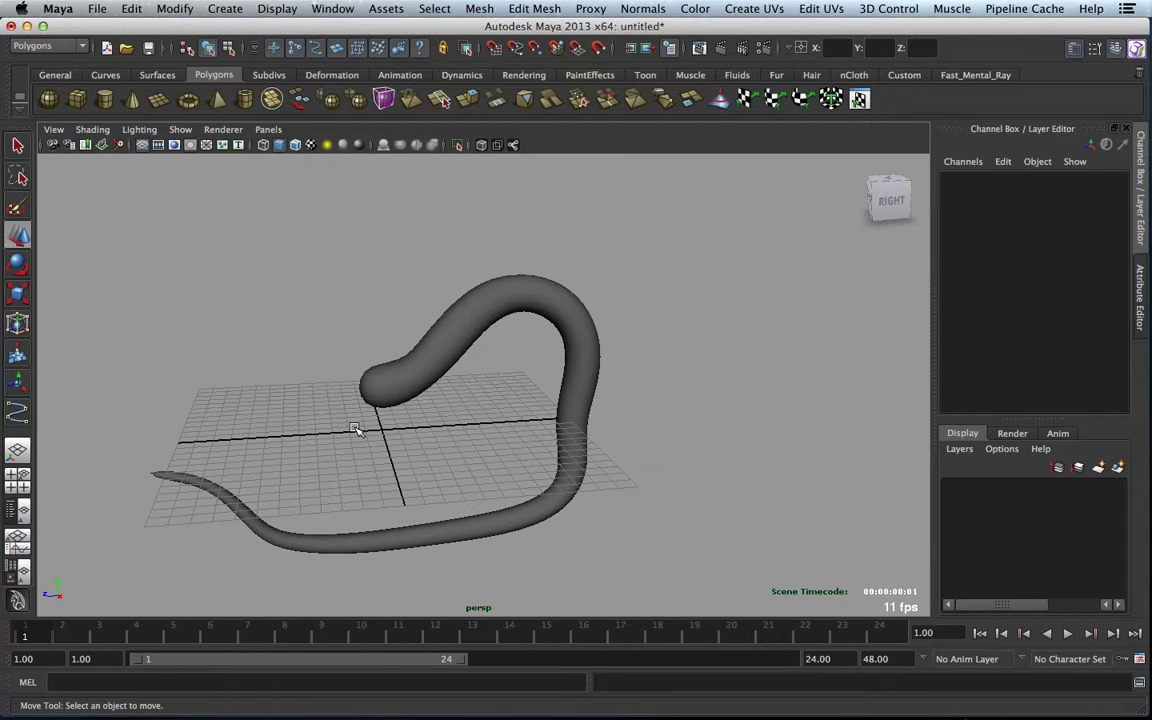
alt+drag(355, 428, 397, 450)
- Extrude a side face near the tube's thick end outward twice to form a branch
click(425, 378)
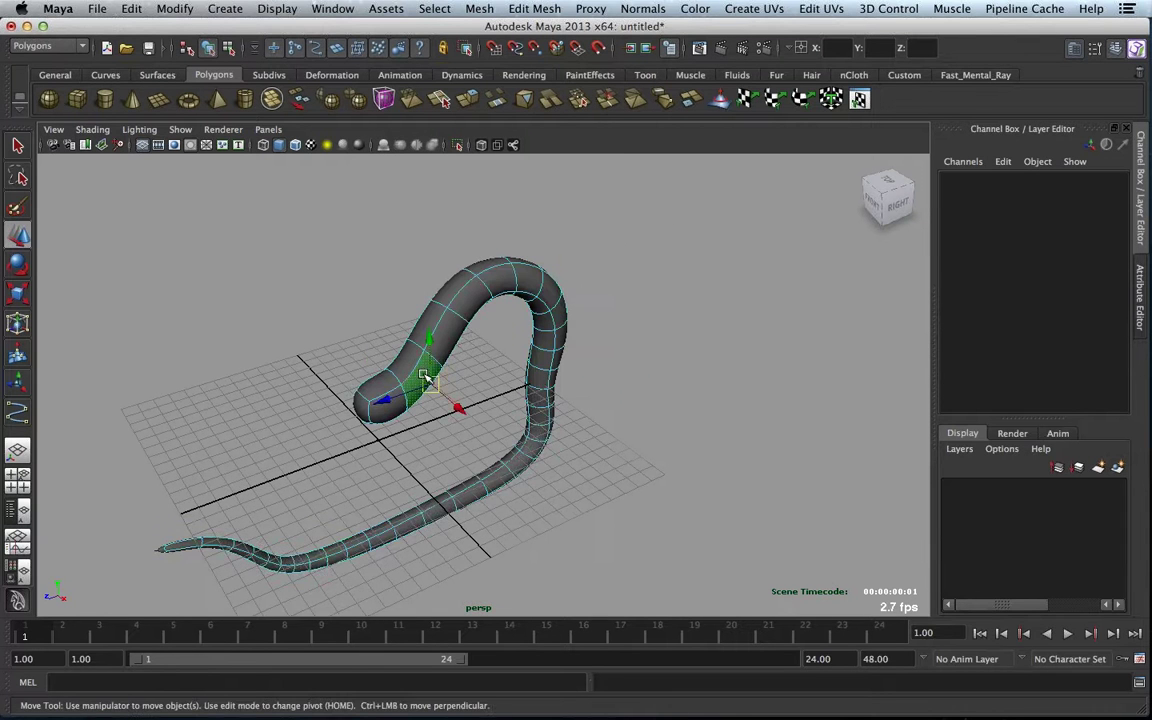
shift+right_drag(425, 378, 430, 412)
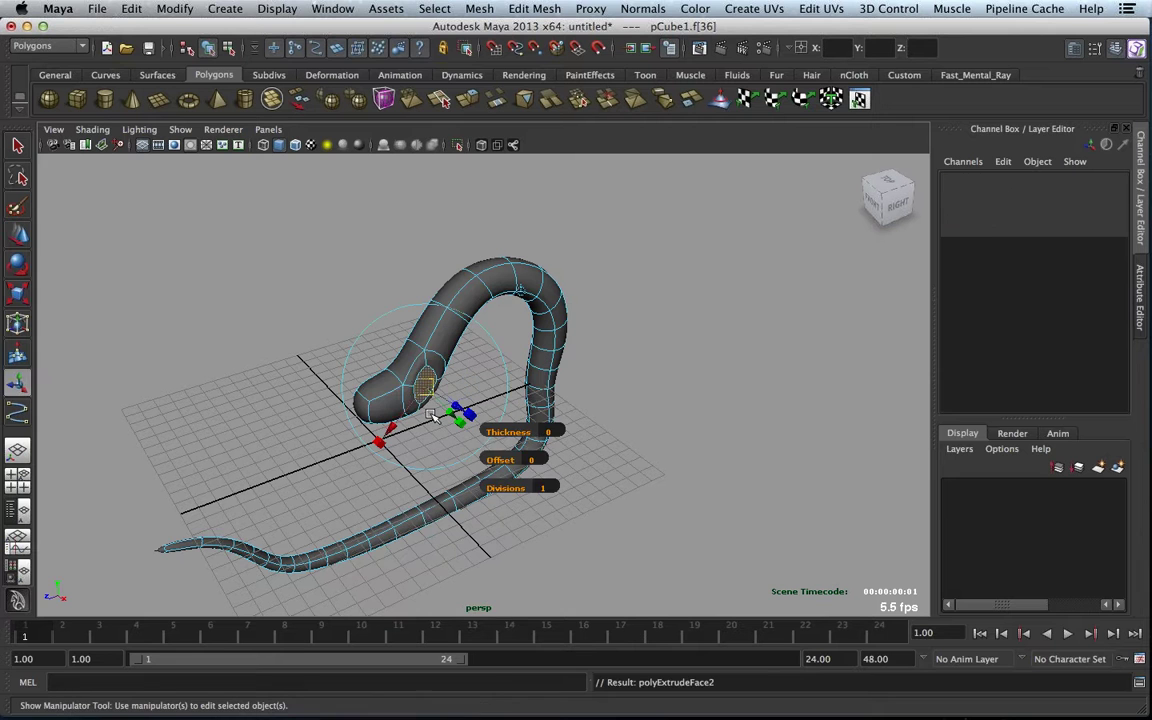
drag(430, 415, 488, 432)
click(495, 437)
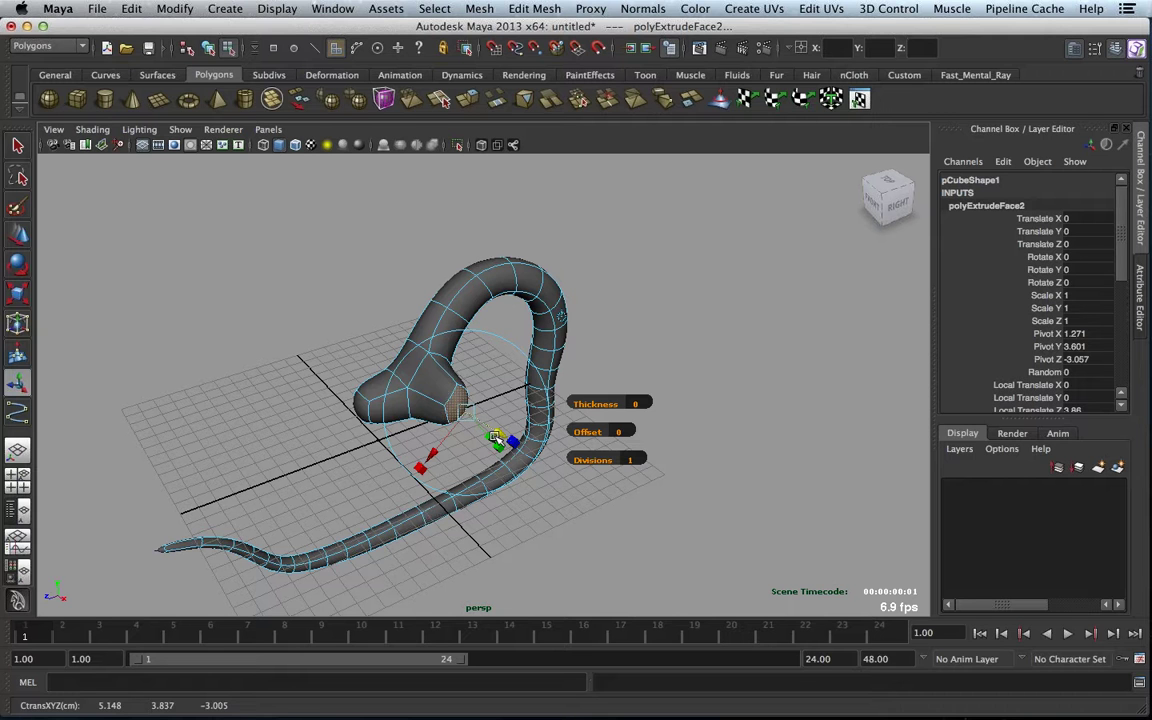
key(g)
drag(494, 429, 470, 440)
alt+right_drag(470, 440, 442, 390)
alt+drag(442, 390, 786, 370)
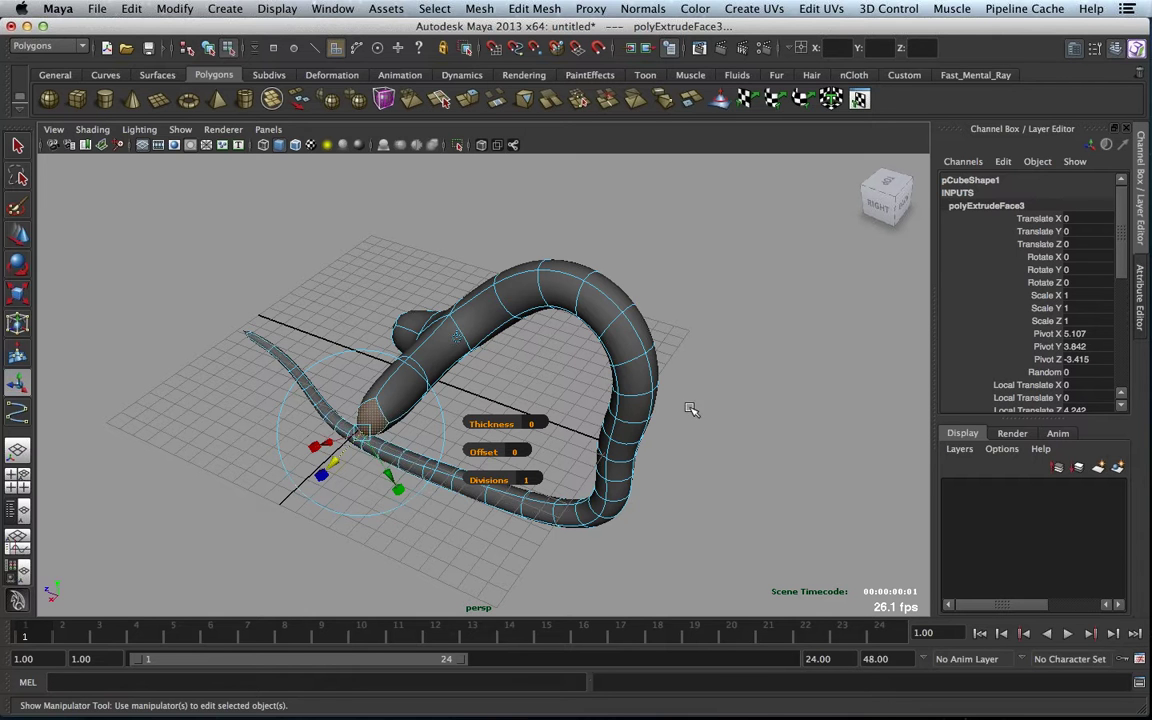
mouse_move(643, 406)
alt+mouse_down()
mouse_move(694, 404)
mouse_move(624, 392)
alt+mouse_up()
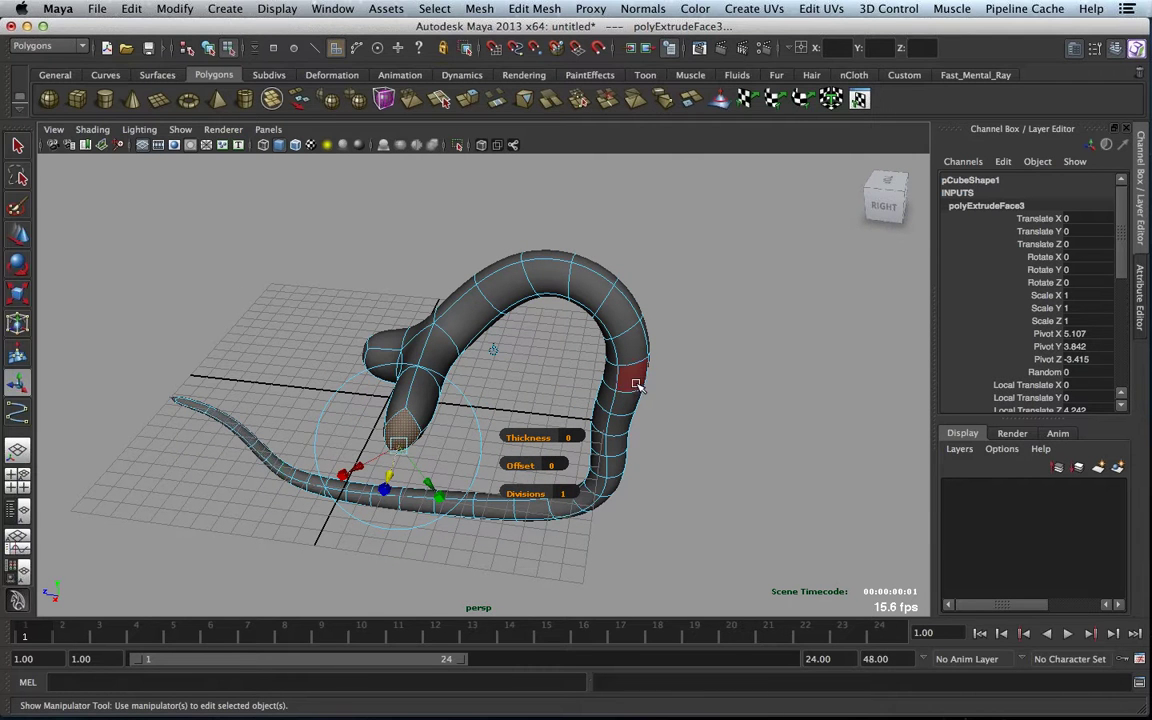
alt+drag(575, 388, 675, 386)
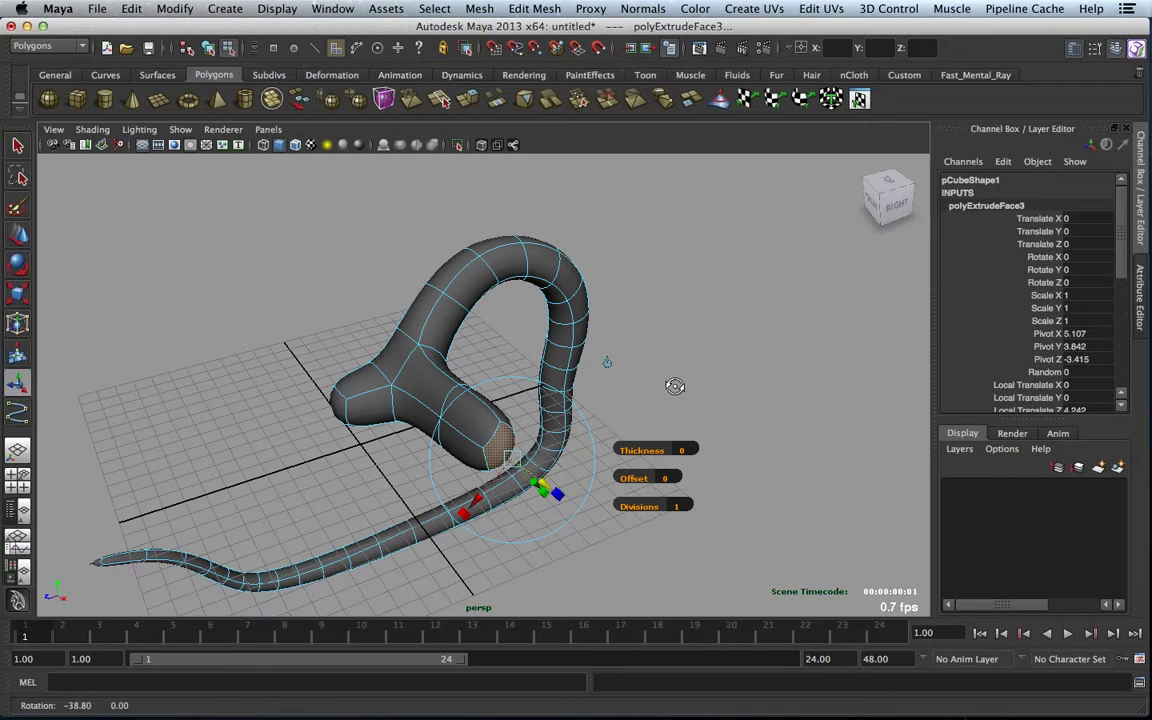
alt+drag(675, 386, 593, 399)
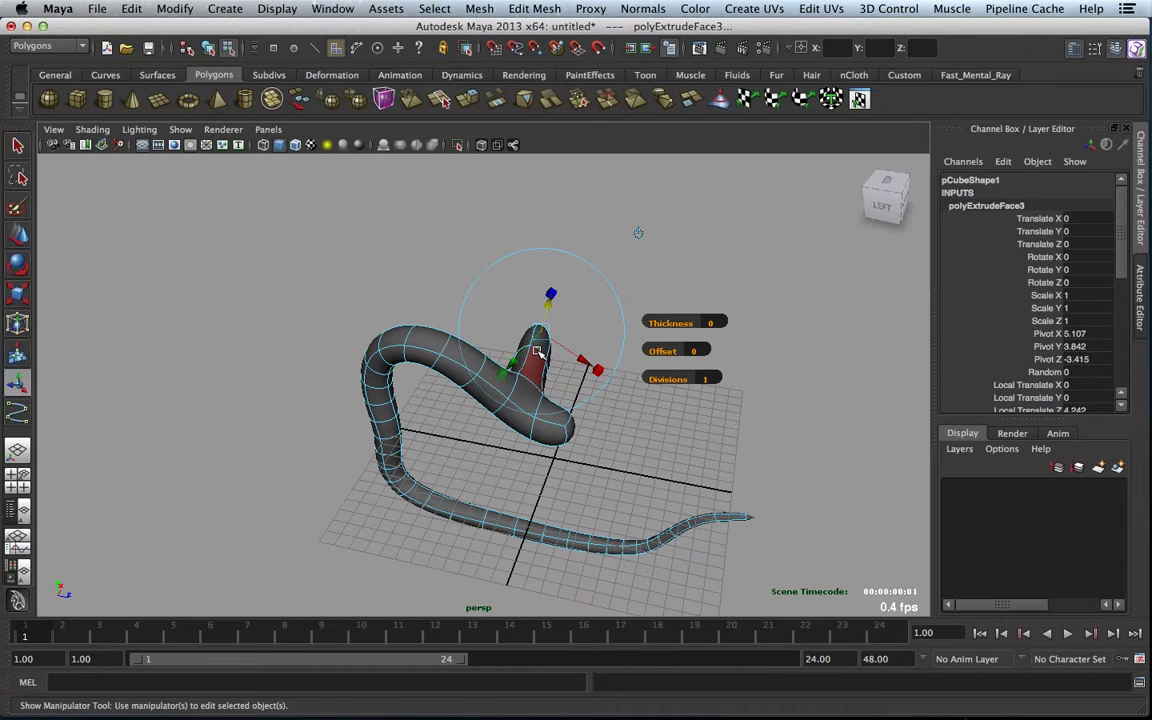
right_click(538, 352)
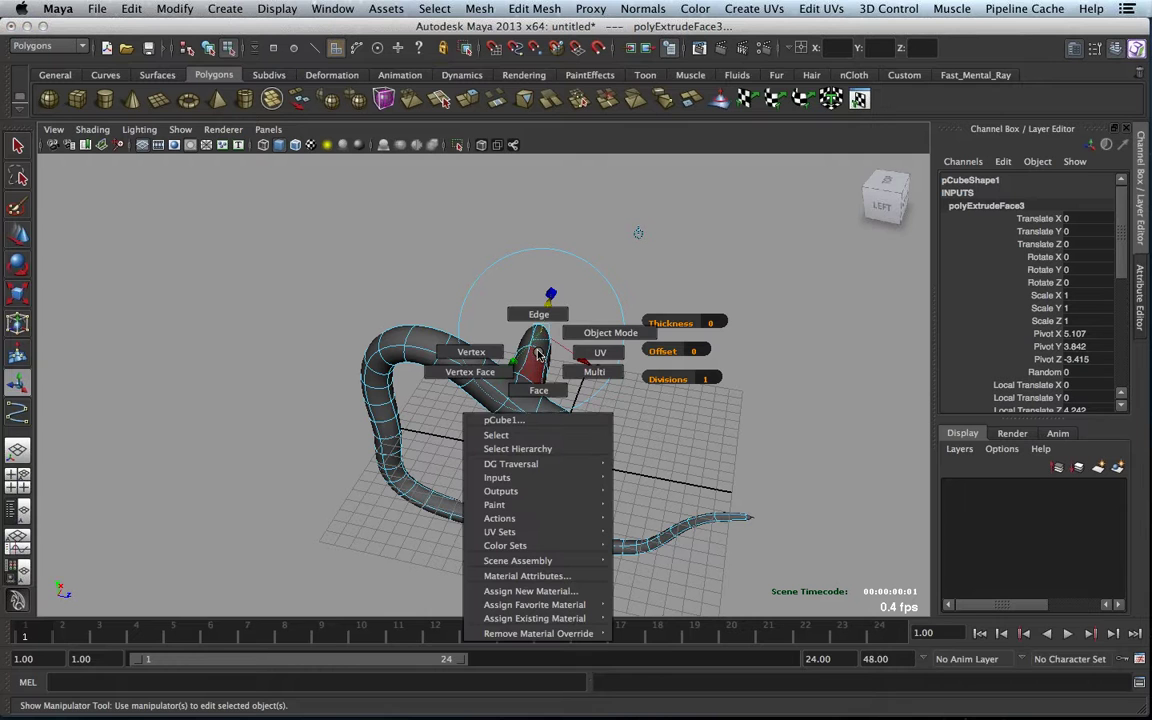
click(538, 352)
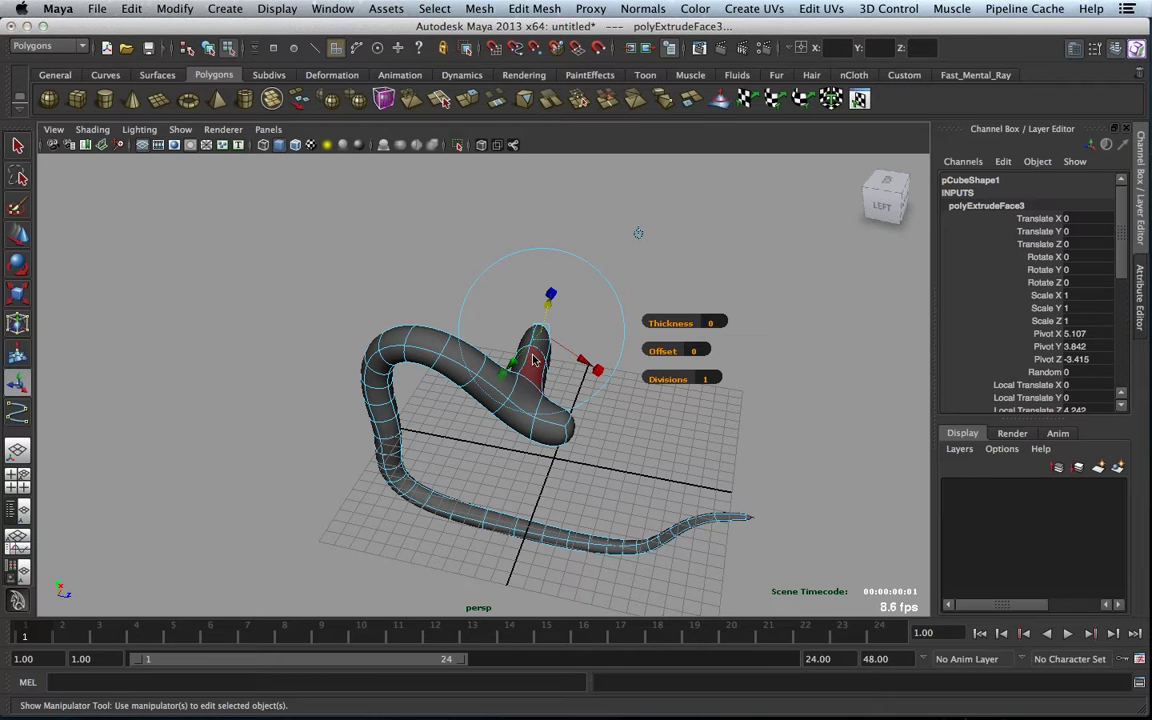
- Select the whole mesh as an object and move it about 17.6 units along X, away from the path curve
right_drag(530, 358, 518, 443)
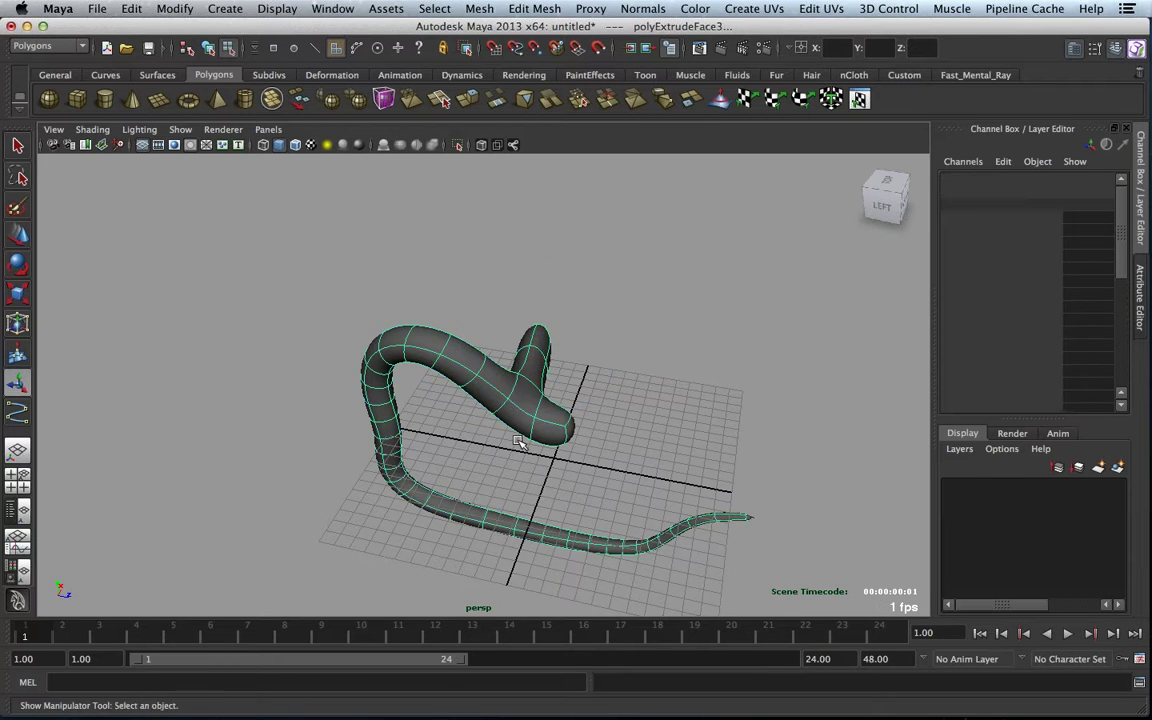
click(208, 48)
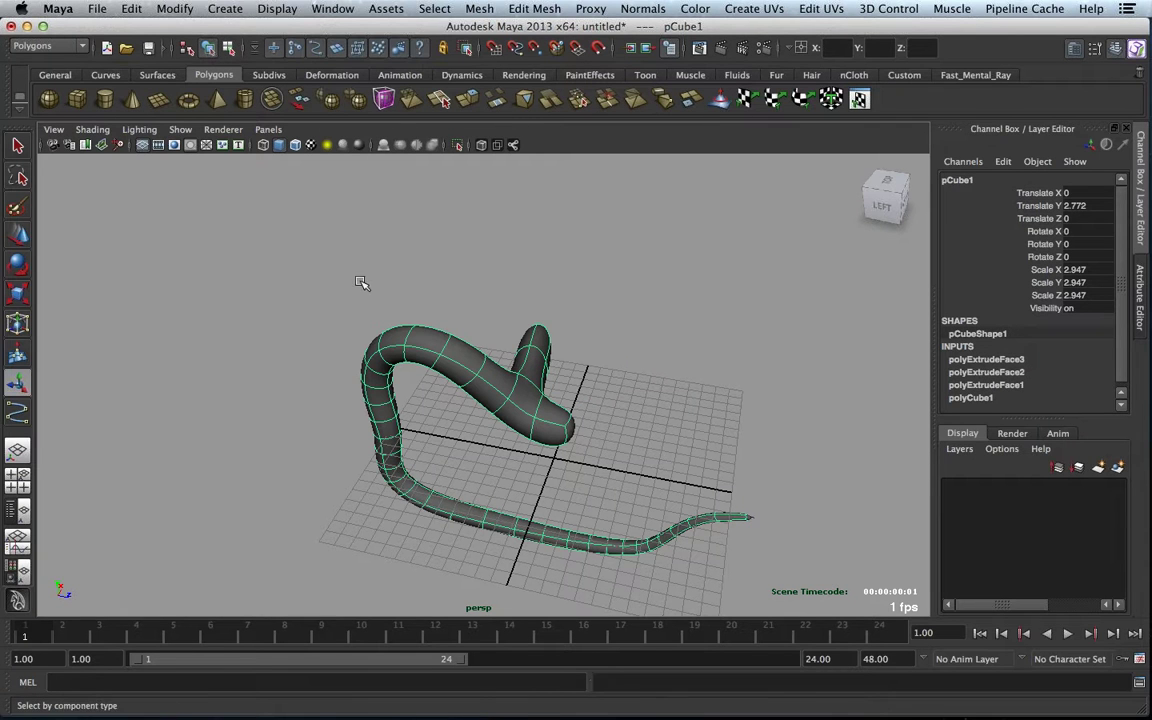
key(w)
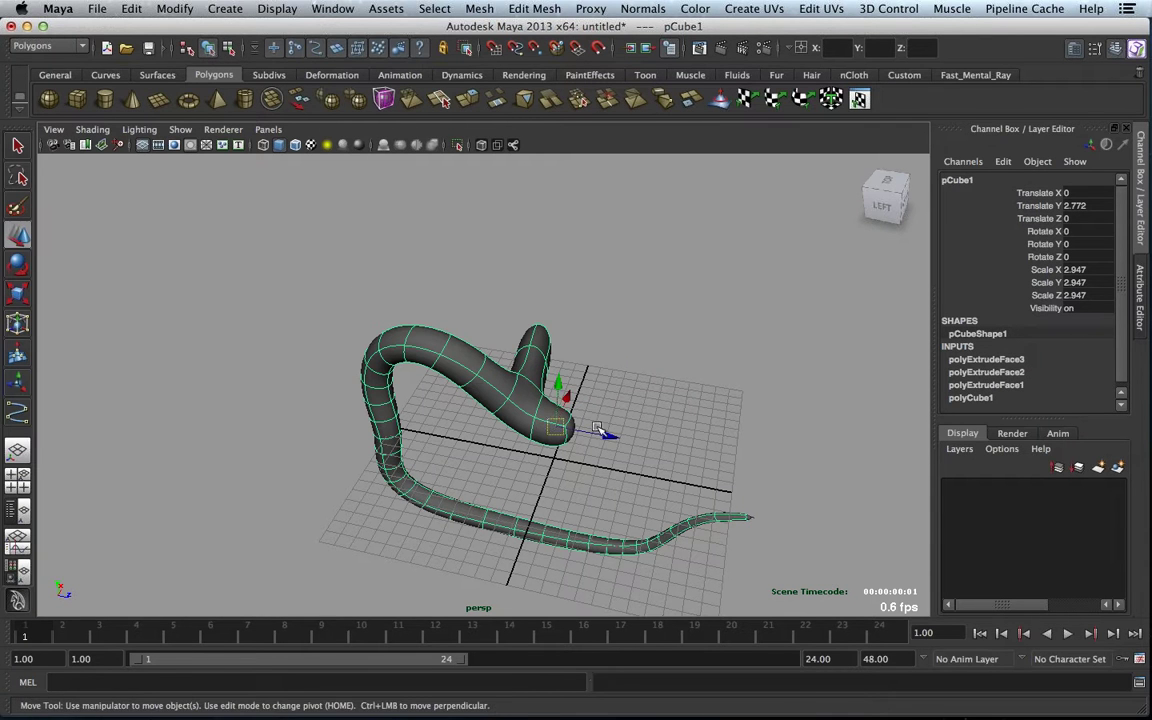
mouse_move(572, 392)
mouse_down()
mouse_move(625, 258)
mouse_move(552, 411)
mouse_move(563, 425)
mouse_move(602, 355)
mouse_move(621, 268)
mouse_up()
scroll(580, 426, down, 4)
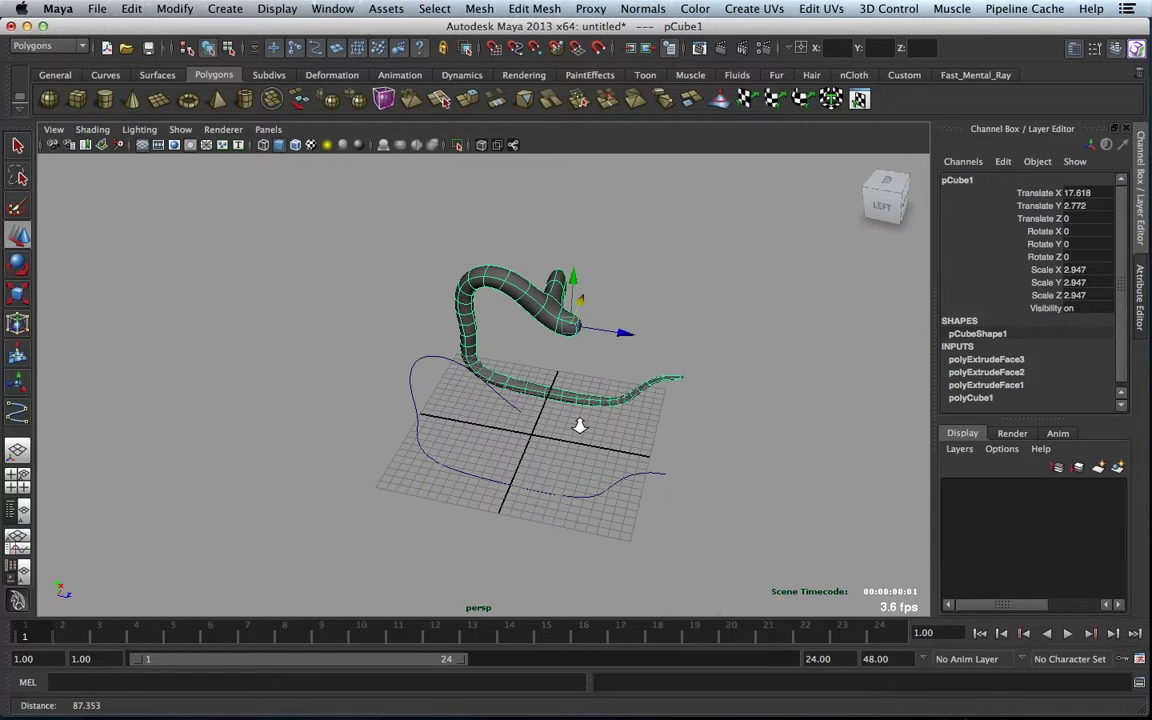
alt+drag(580, 426, 426, 413)
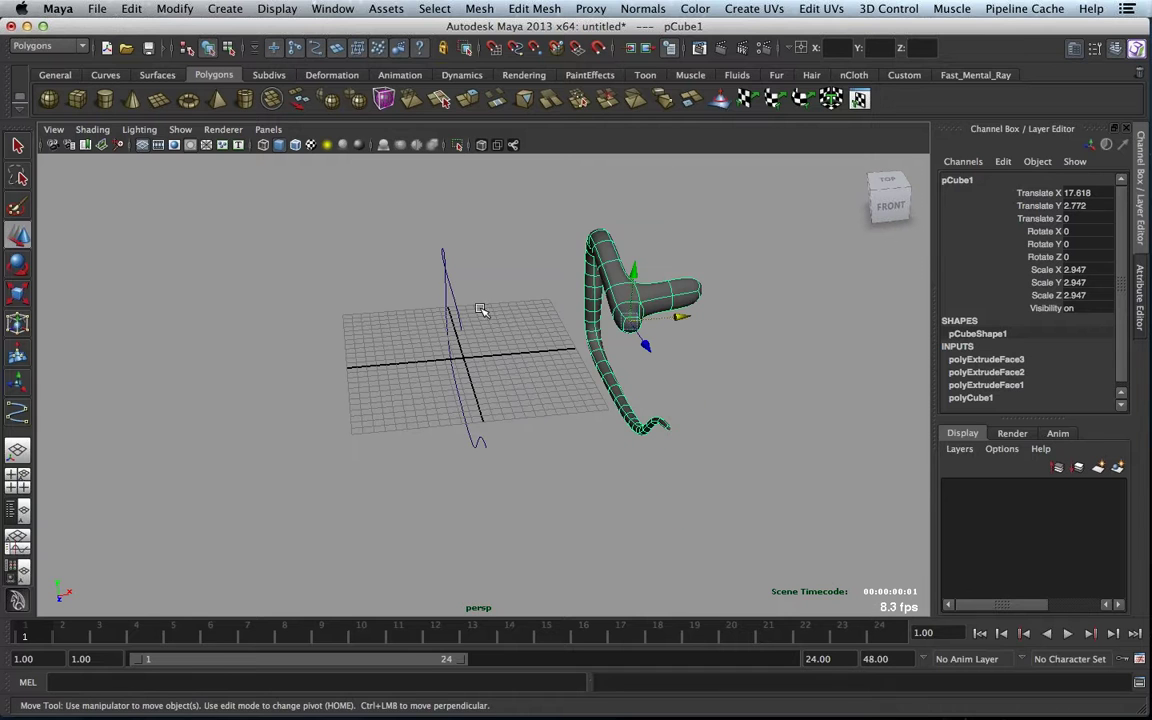
- Try deleting the path curve while the mesh still has its construction history
click(389, 336)
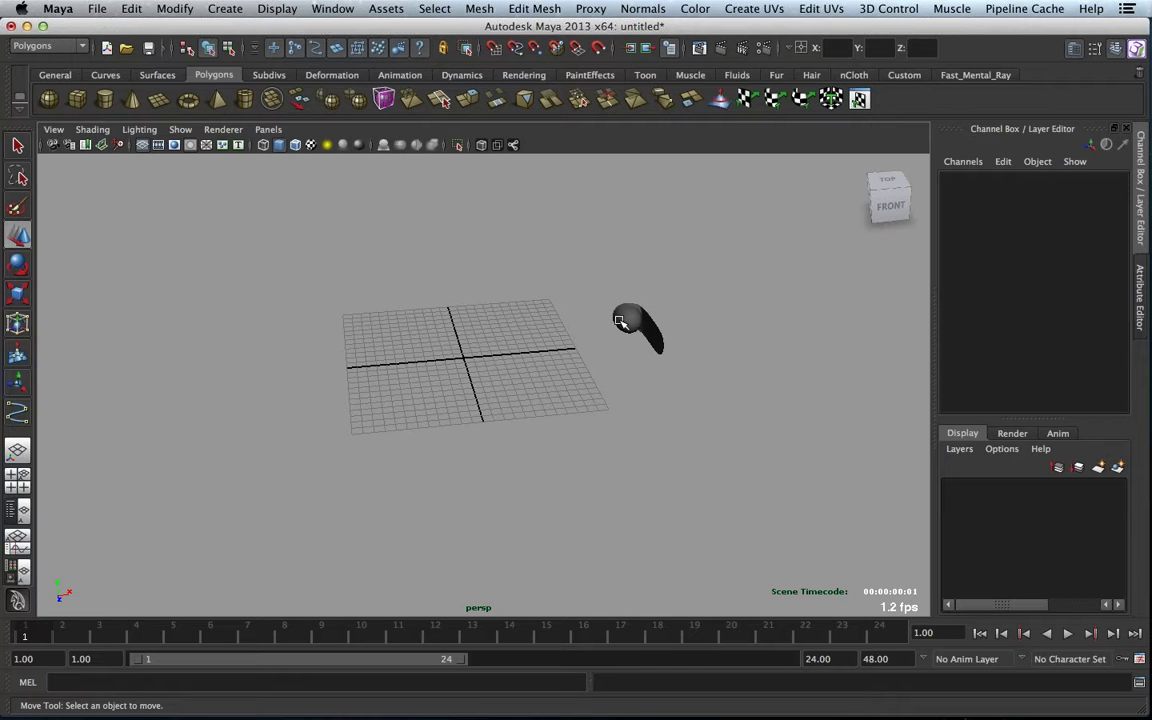
click(620, 320)
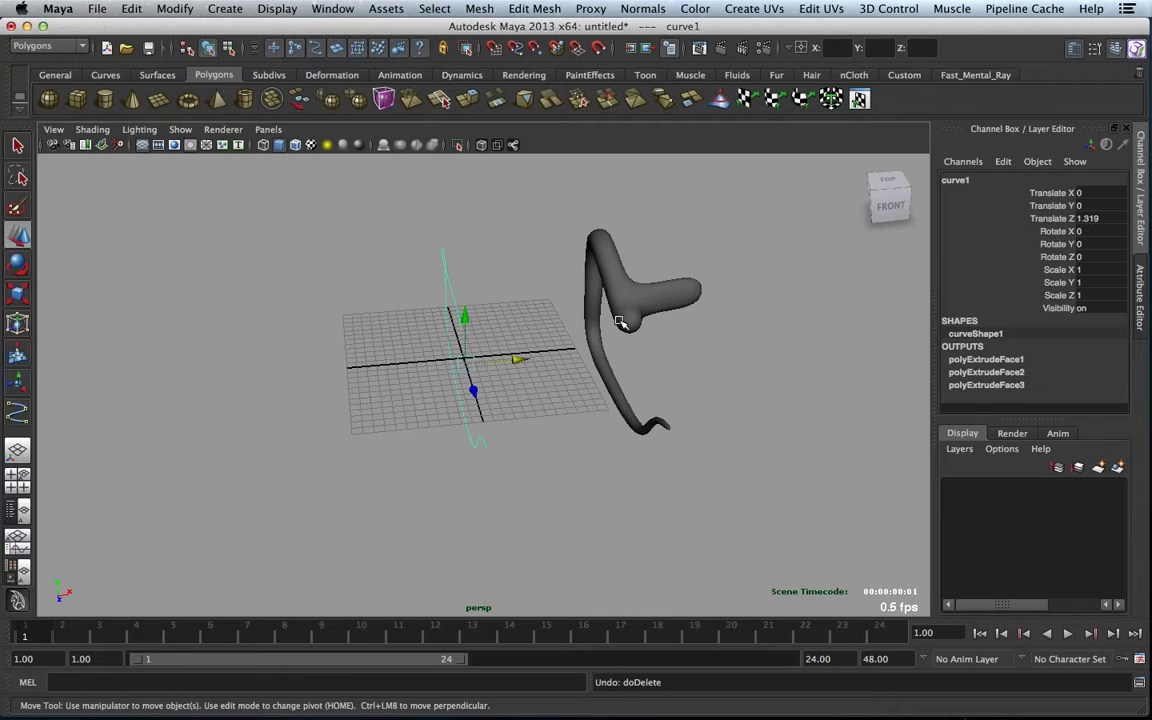
- Delete the extruded mesh's construction history and remove the path curve
scroll(620, 282, down, 1)
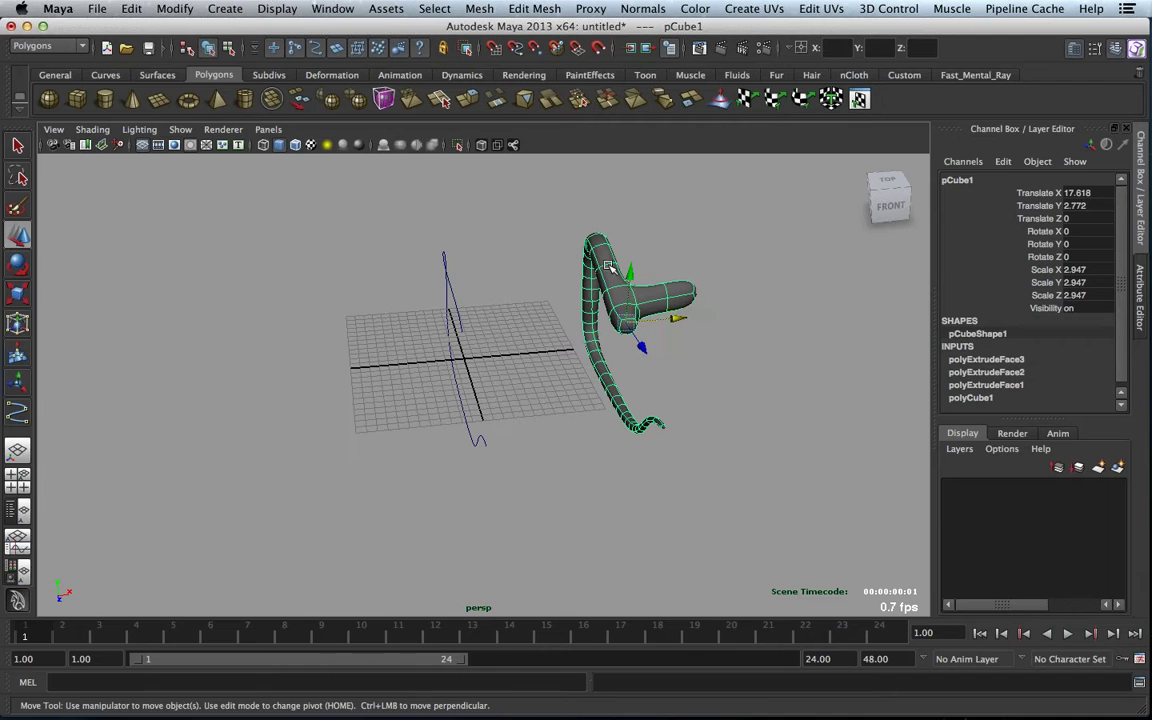
click(130, 9)
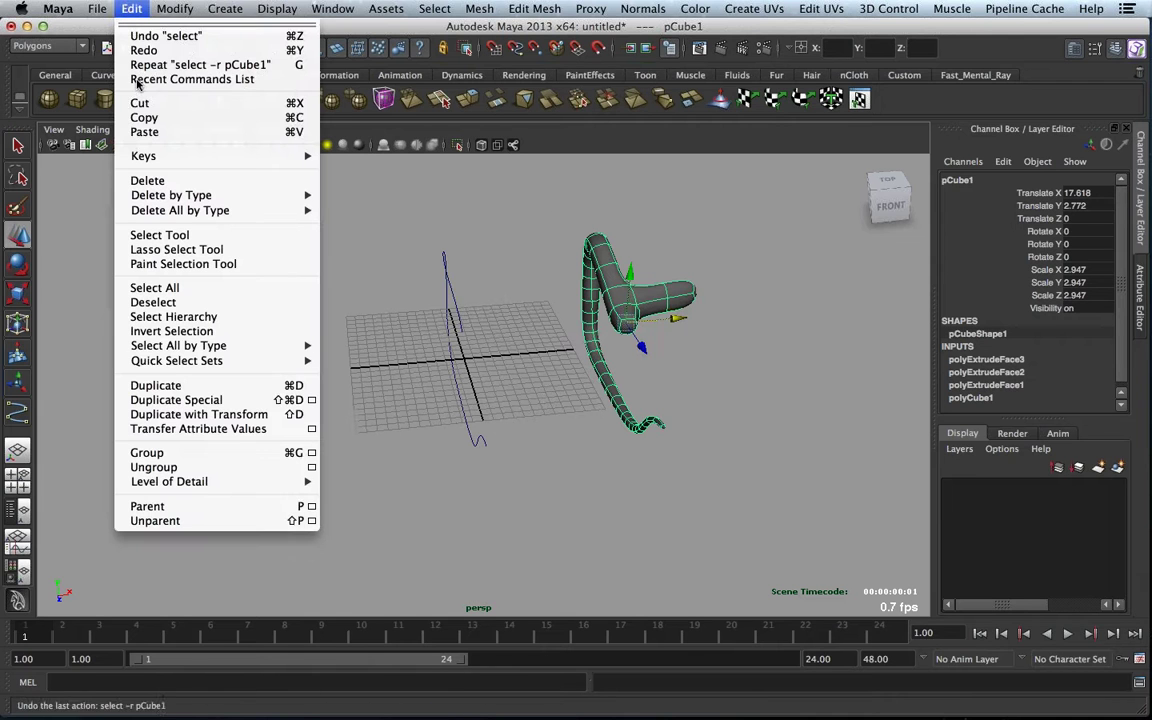
mouse_move(170, 195)
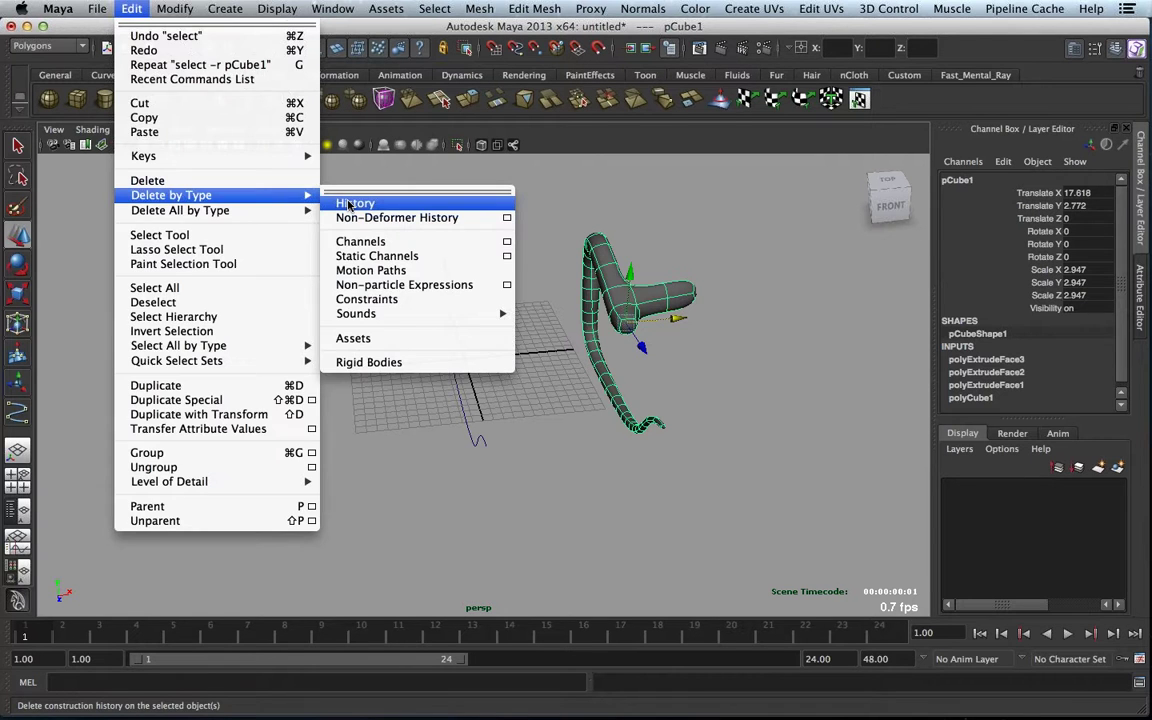
click(350, 205)
click(416, 360)
alt+drag(416, 360, 455, 310)
- Select the mesh and turn off its smooth preview to display the blocky polygon cage
click(455, 310)
key(w)
key(1)
alt+drag(496, 432, 391, 429)
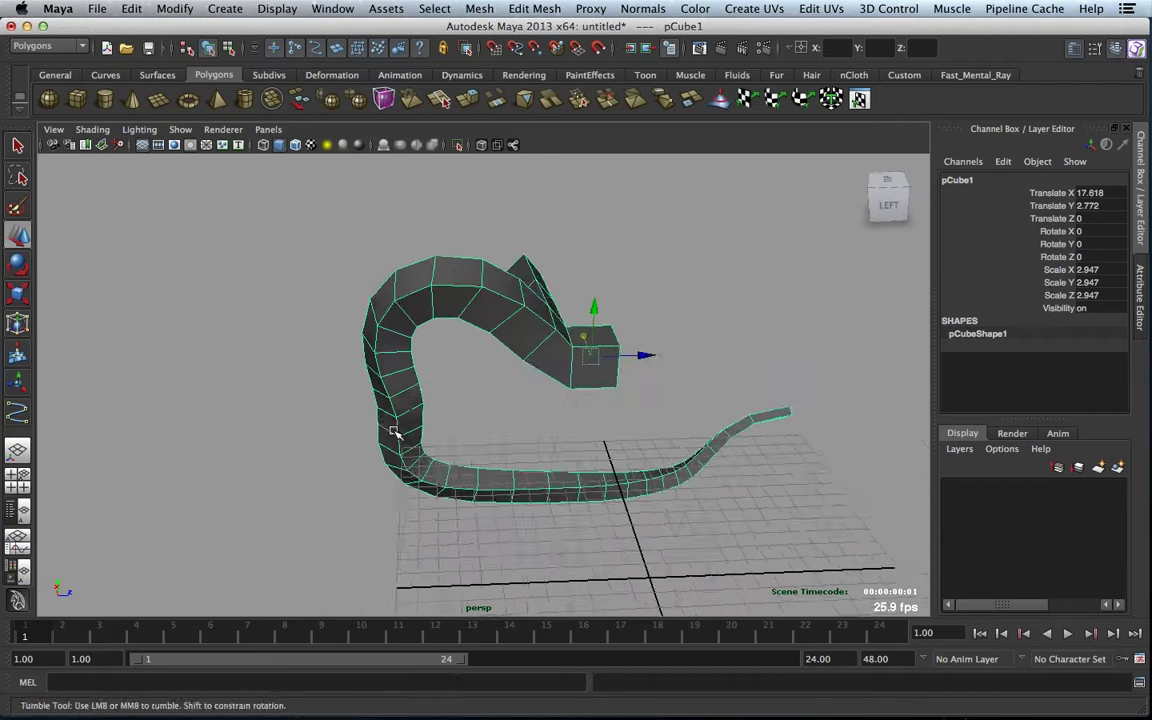
alt+right_drag(391, 429, 596, 451)
alt+middle_drag(596, 451, 500, 511)
- Switch the mesh to face mode and delete one side face at the top of the arch
click(534, 8)
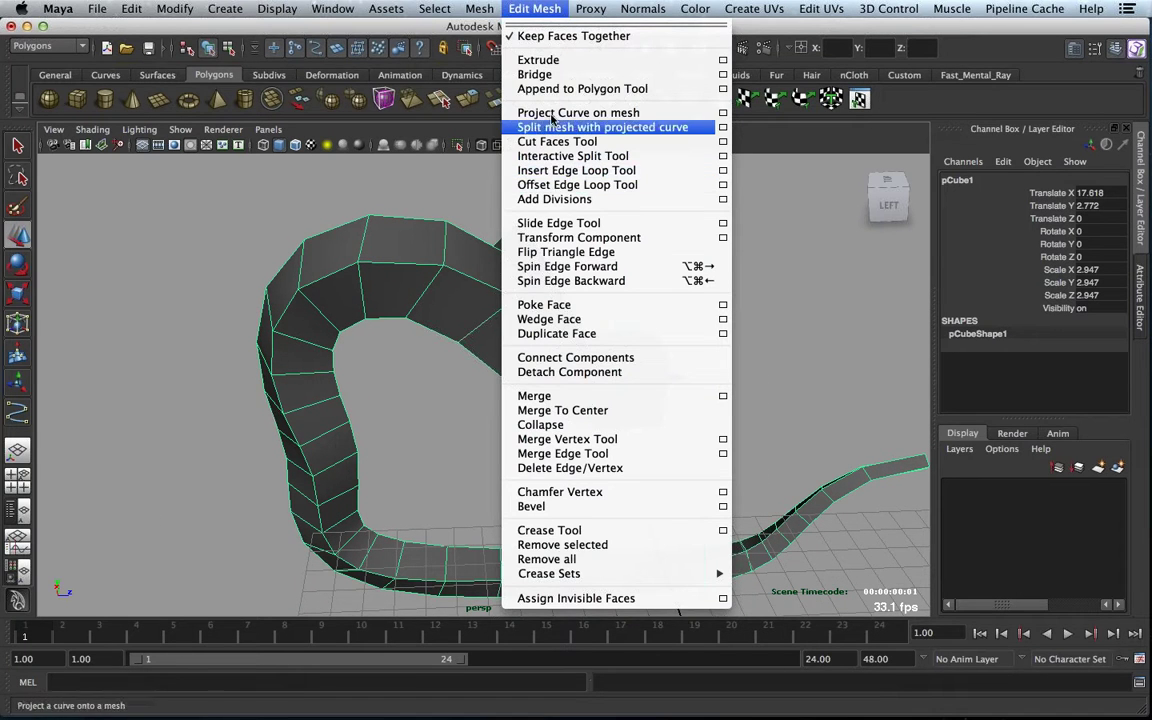
click(381, 207)
right_drag(390, 238, 406, 311)
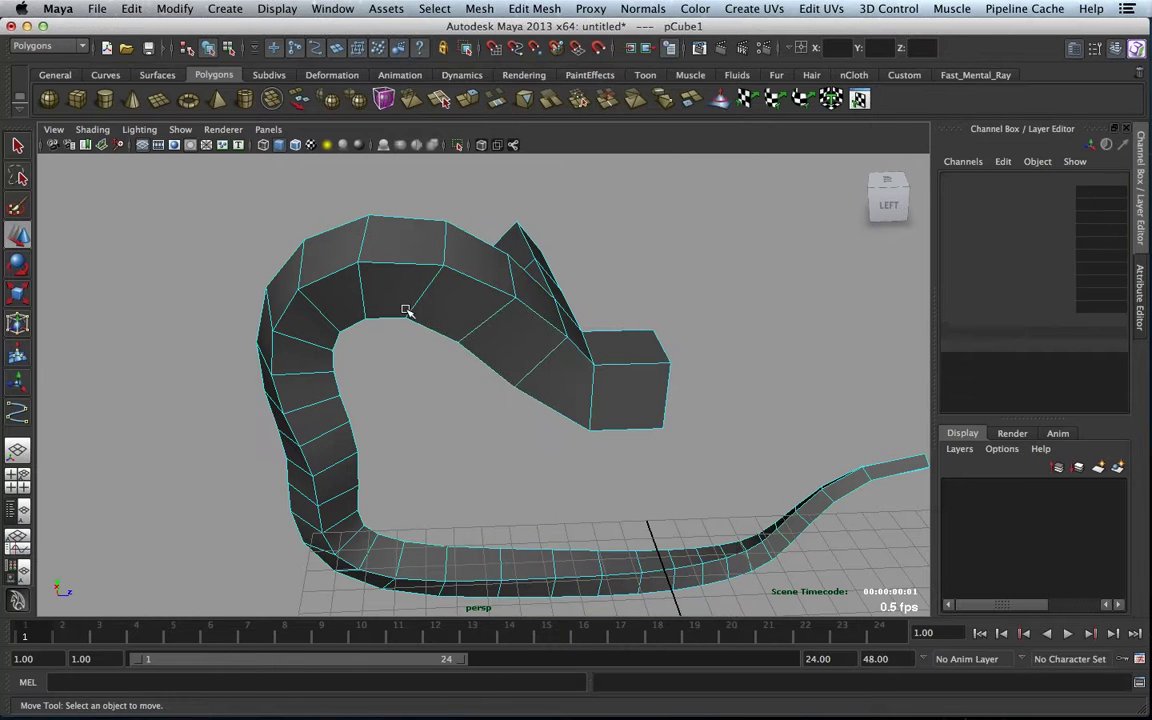
click(397, 288)
key(Delete)
- Fill the hole at the top of the arch with a new face using the Append to Polygon Tool
alt+drag(436, 292, 477, 286)
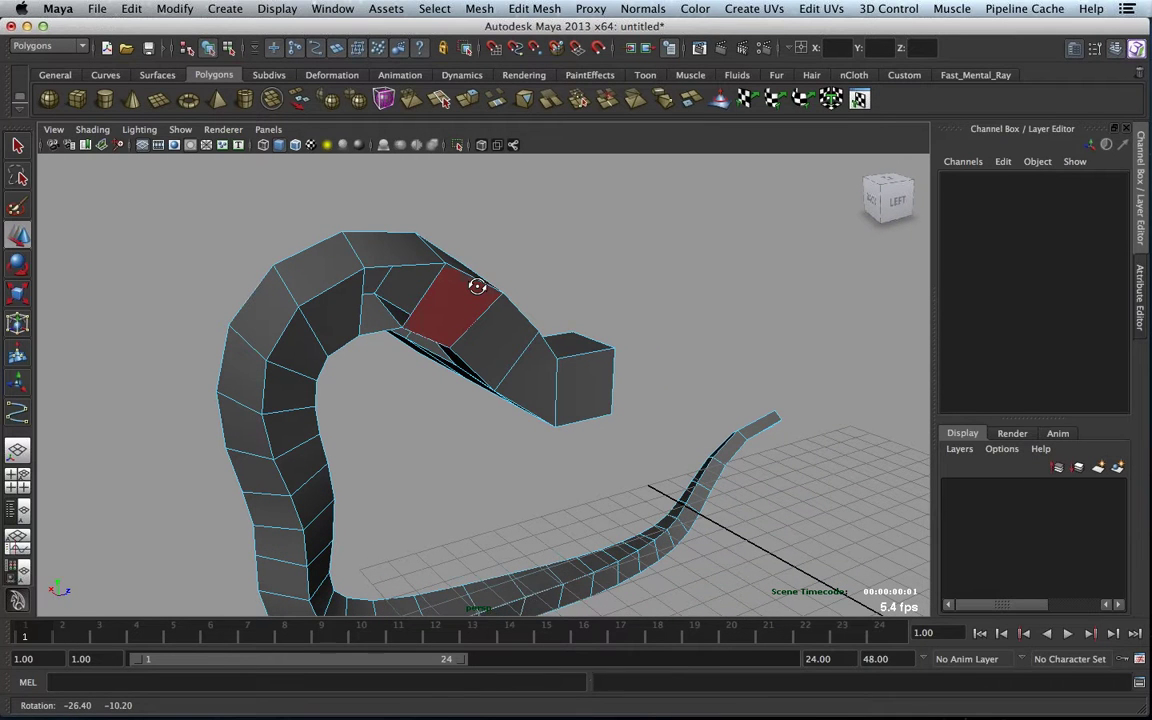
click(534, 8)
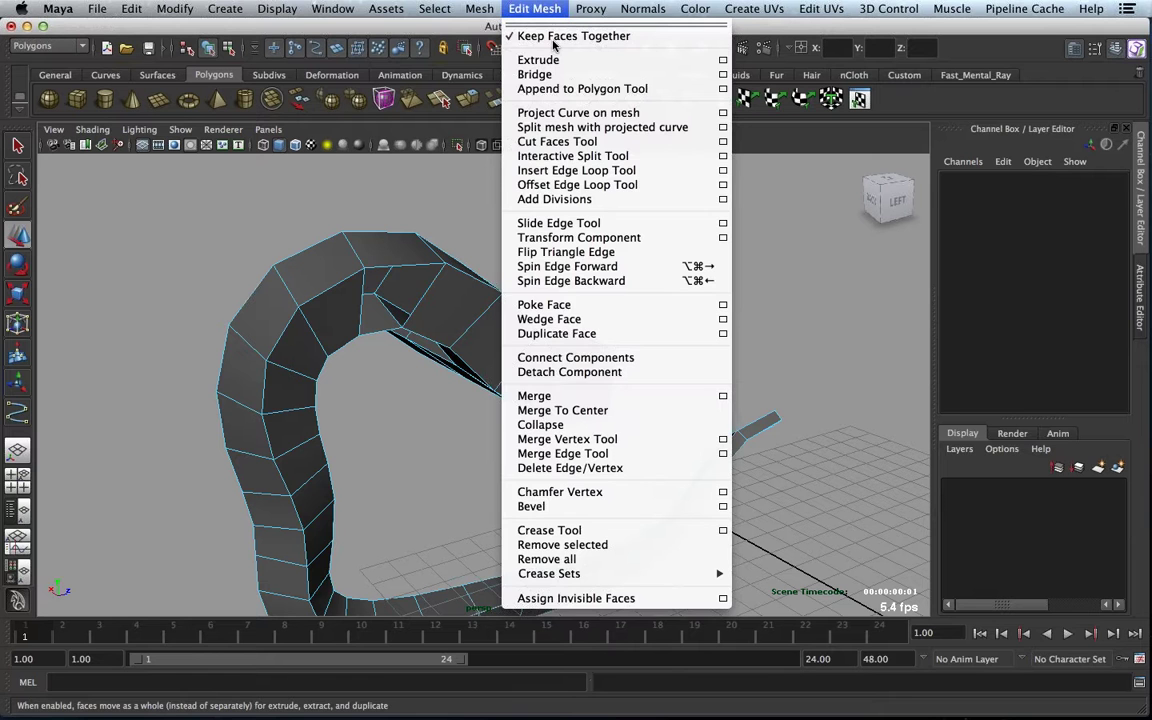
click(553, 41)
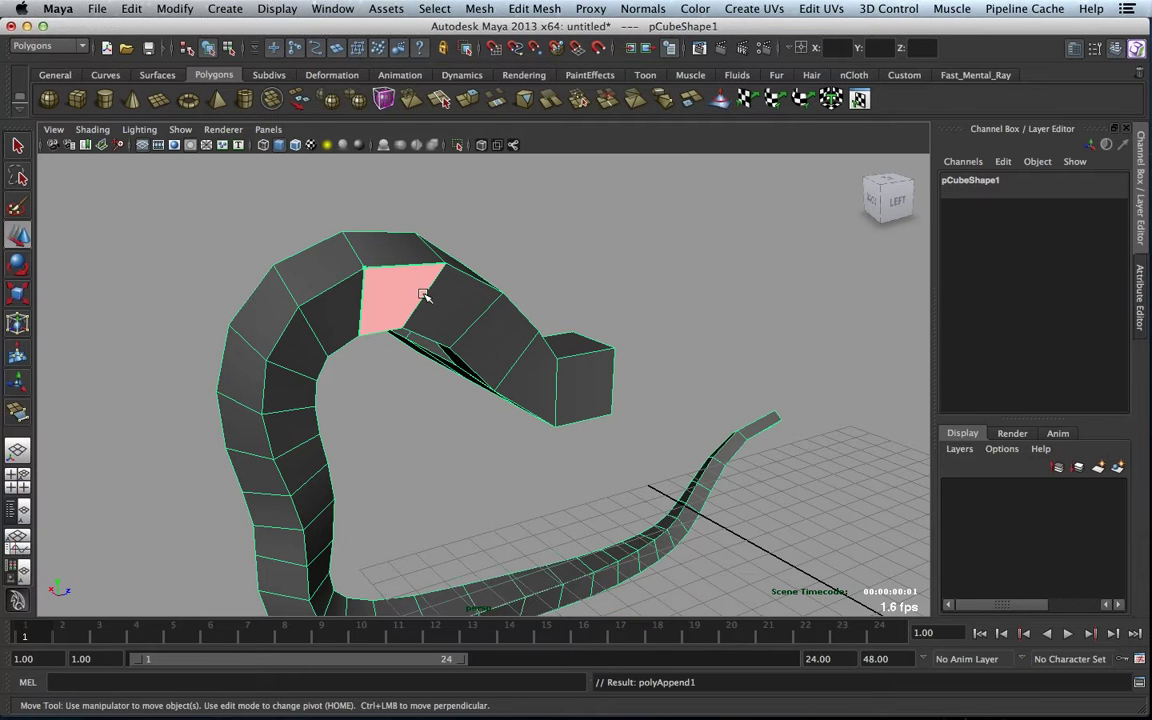
- Duplicate the mesh and move the copy sideways so the two arches stand next to each other
click(424, 295)
alt+drag(424, 295, 442, 368)
alt+middle_drag(442, 368, 441, 366)
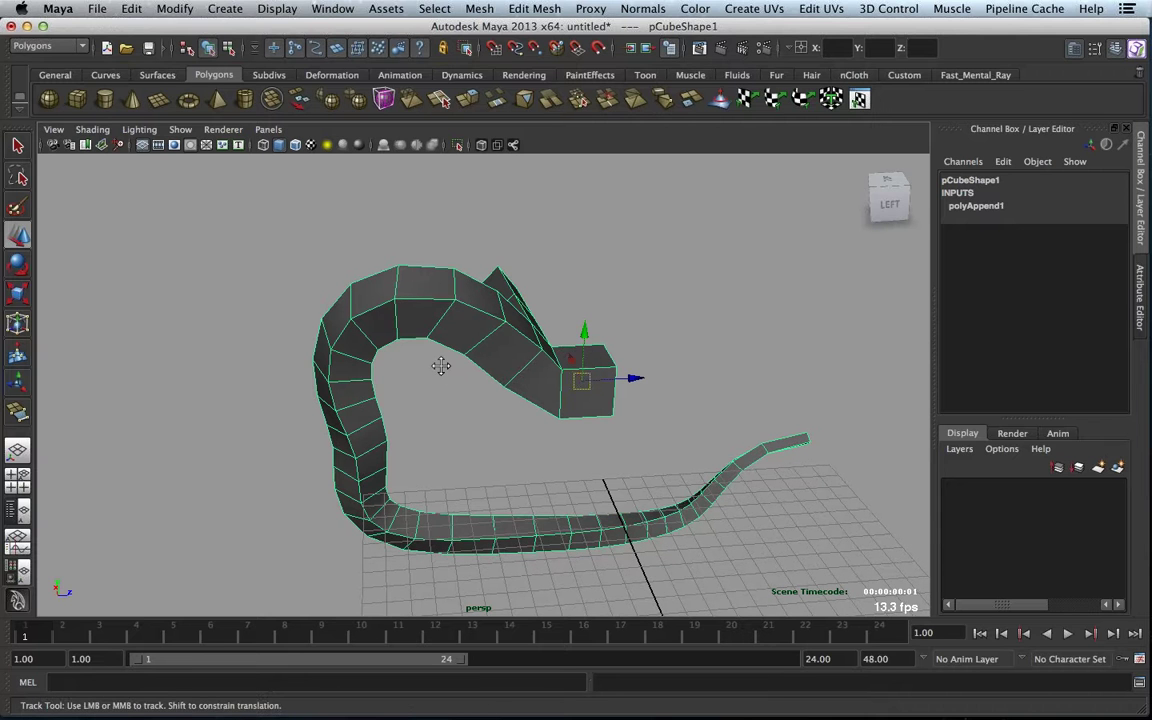
alt+drag(441, 366, 635, 329)
key(ctrl+d)
click(590, 380)
click(607, 376)
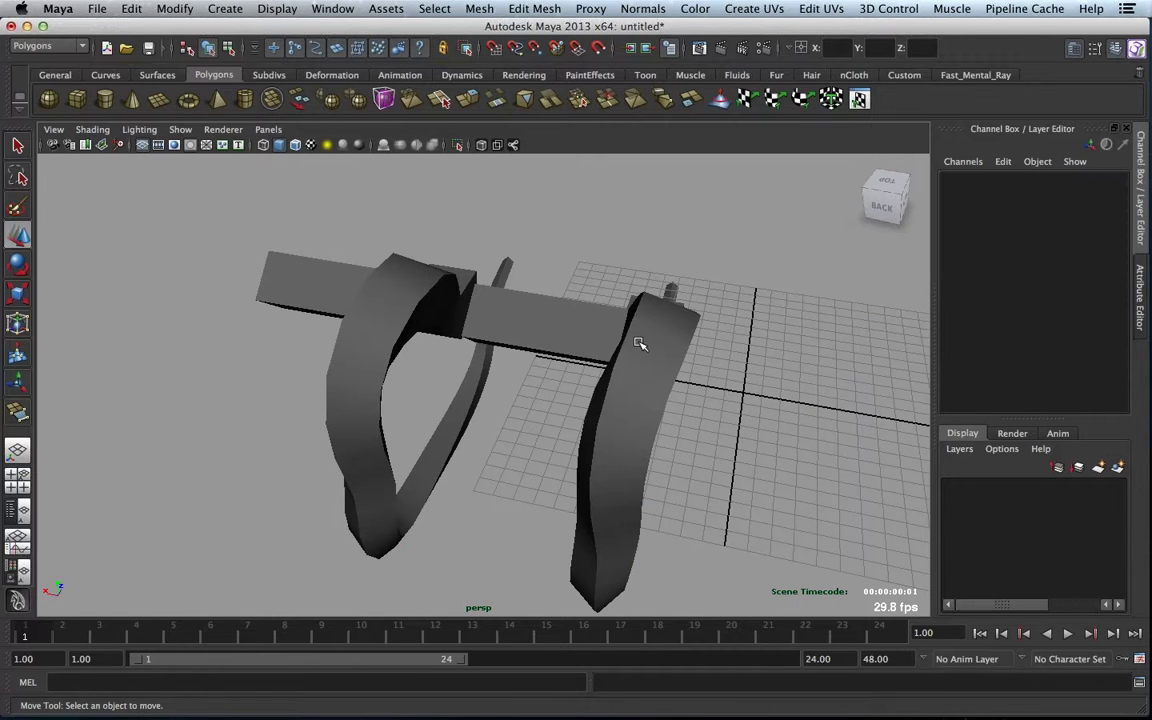
- Combine the two arch meshes into a single polygon object
click(643, 363)
shift+click(441, 286)
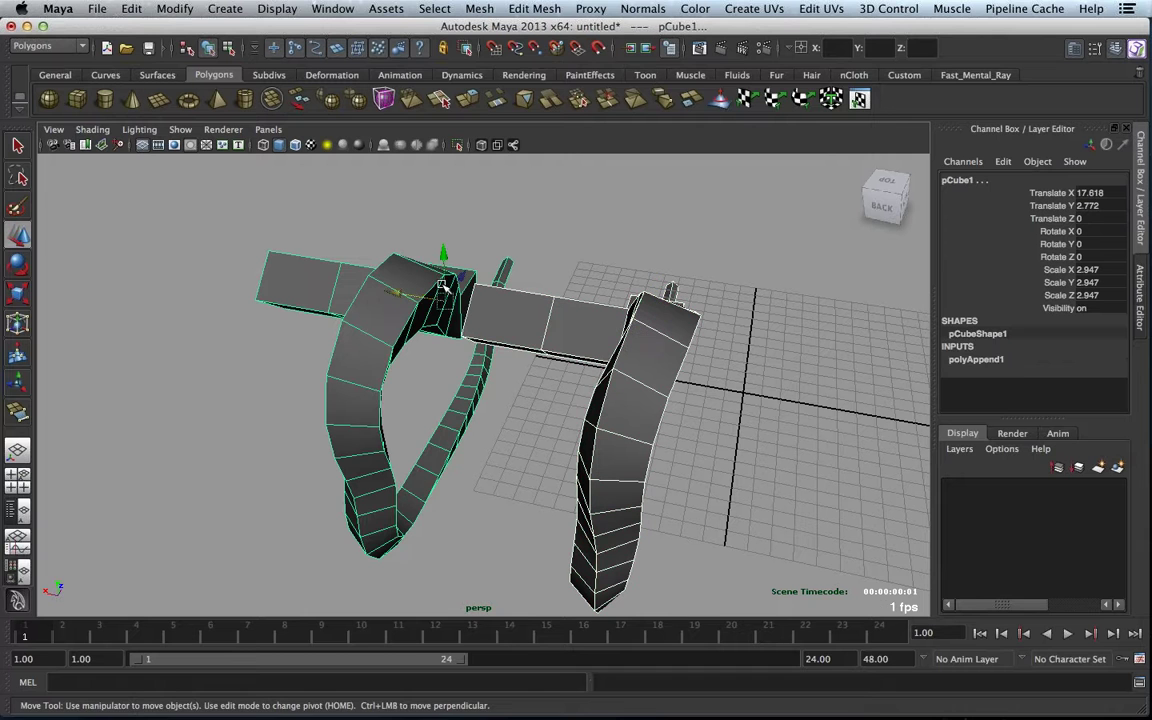
click(480, 10)
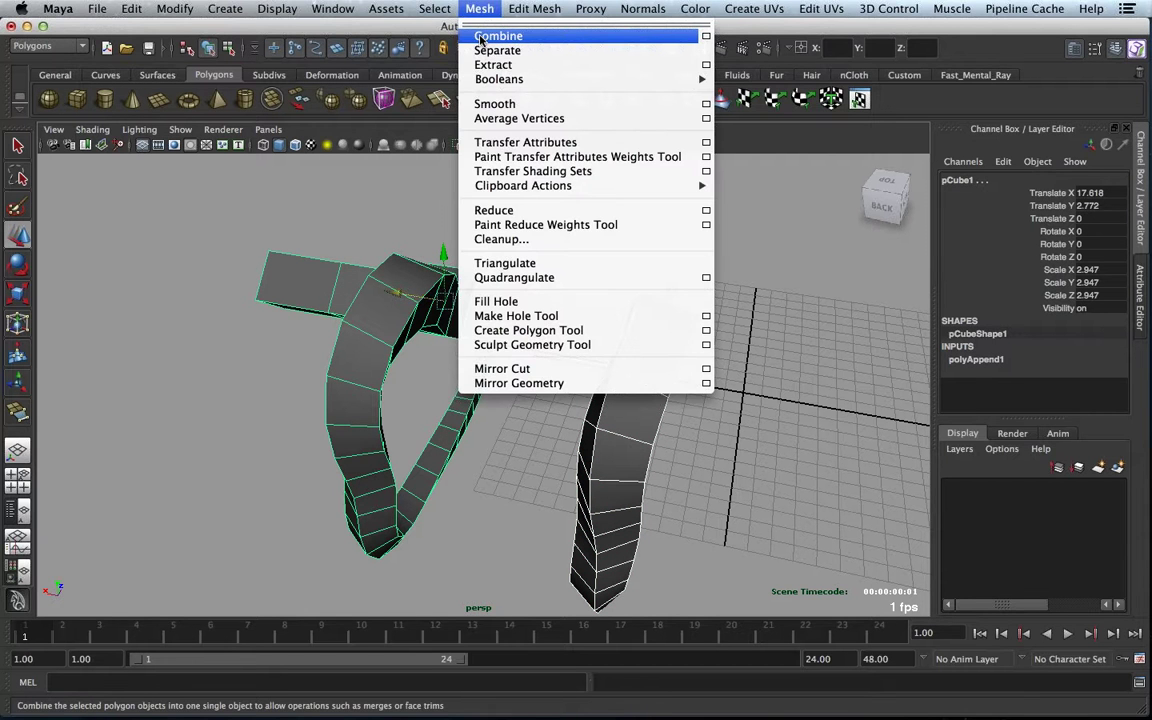
click(481, 38)
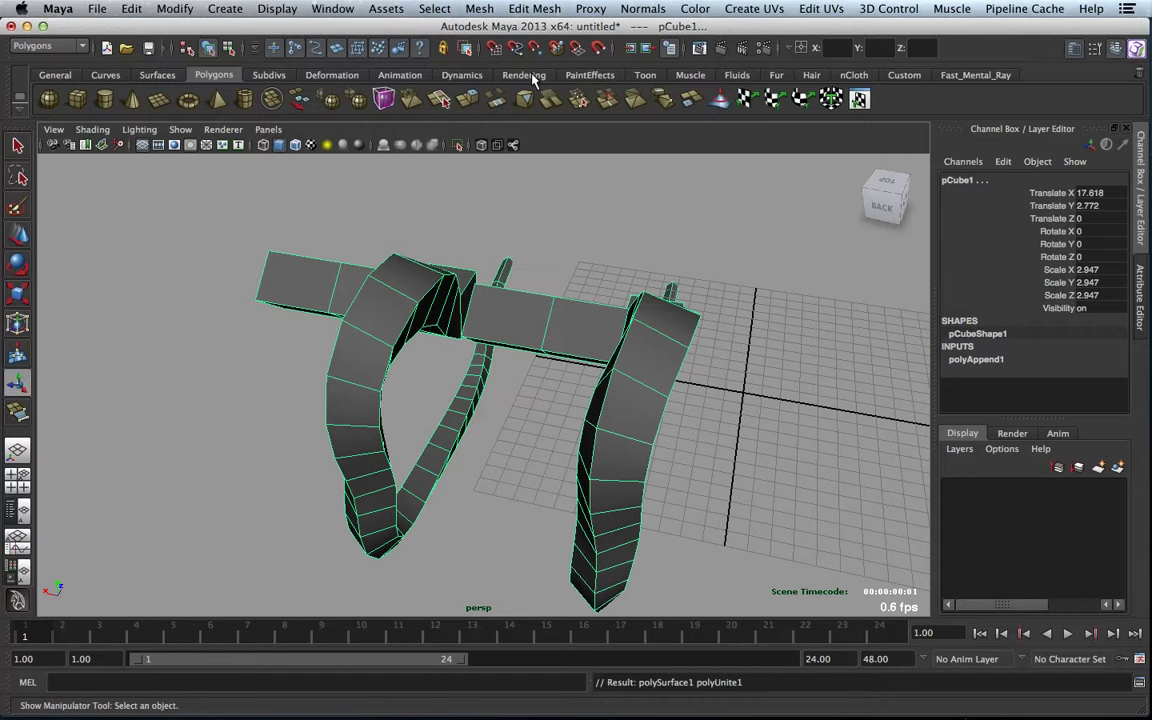
- Delete one facing inner side face near the top of each arch on the combined mesh
click(605, 193)
alt+drag(605, 193, 674, 329)
right_drag(674, 329, 746, 324)
click(655, 372)
alt+drag(655, 372, 561, 360)
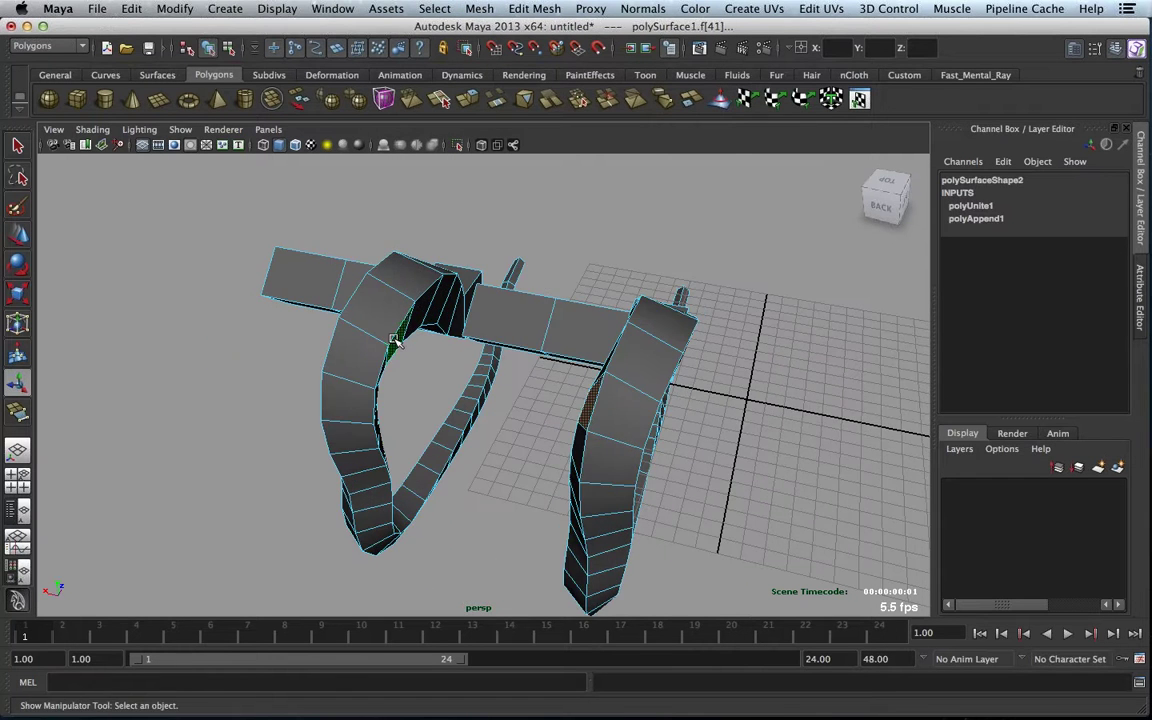
click(561, 360)
alt+drag(352, 304, 368, 330)
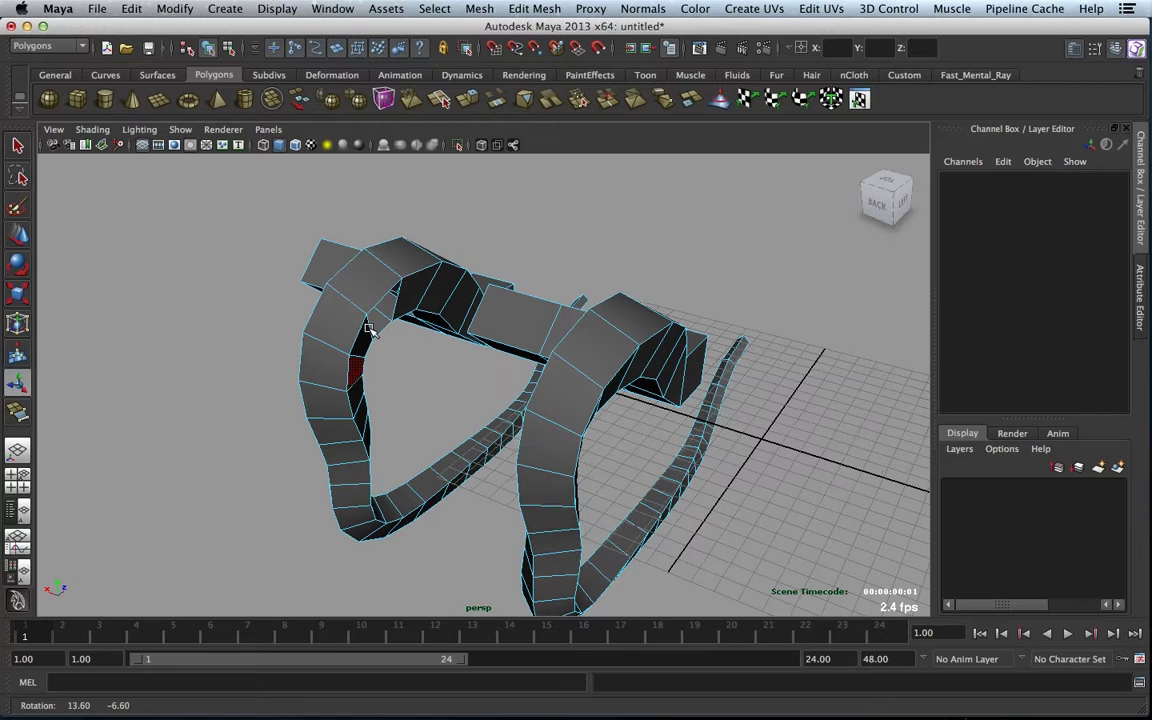
key(Delete)
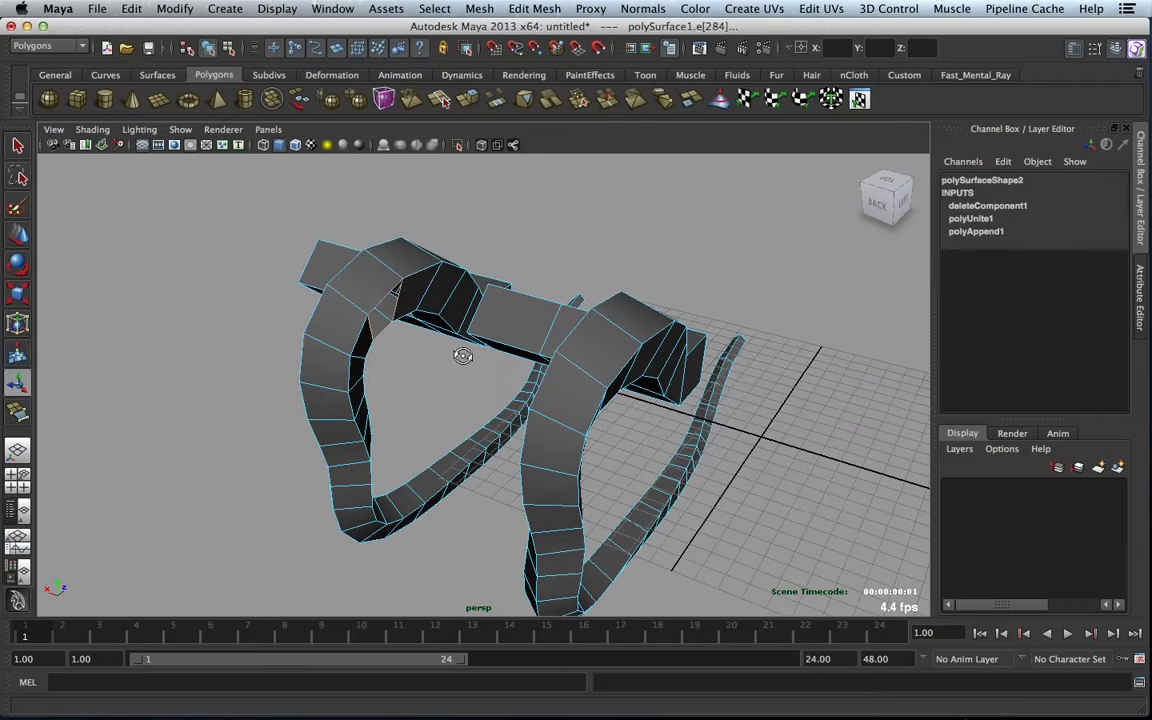
- Bridge the border edges of the two facing holes to connect the arches
alt+drag(463, 356, 587, 357)
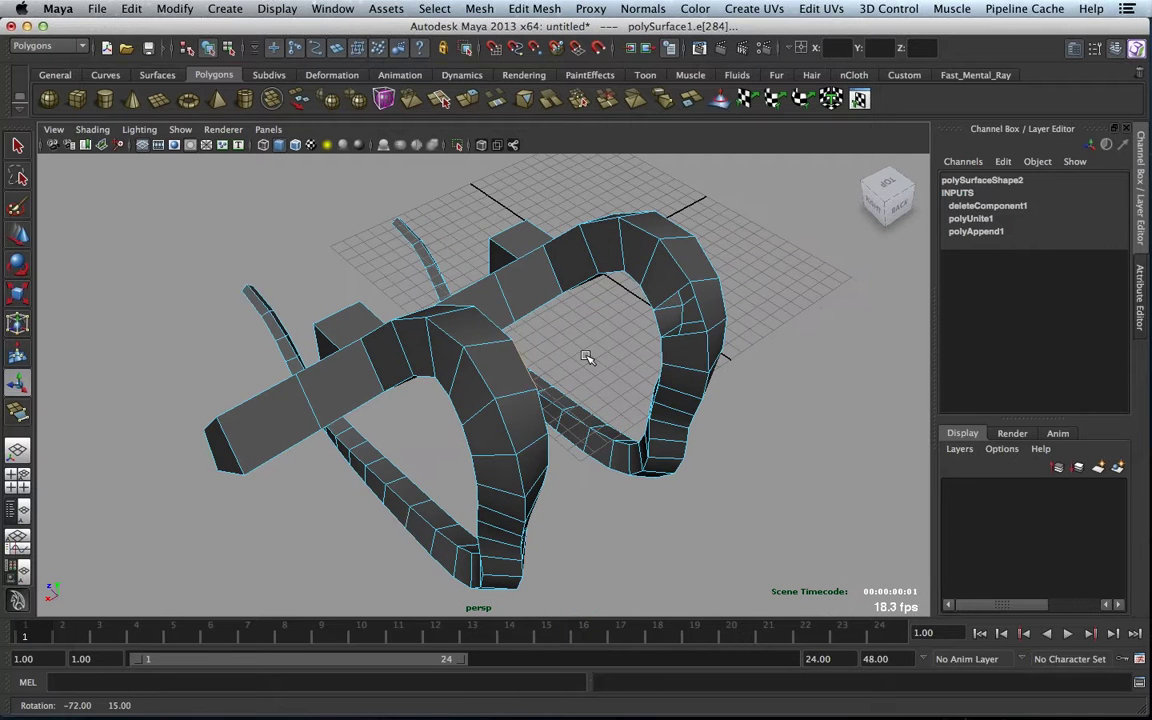
click(537, 9)
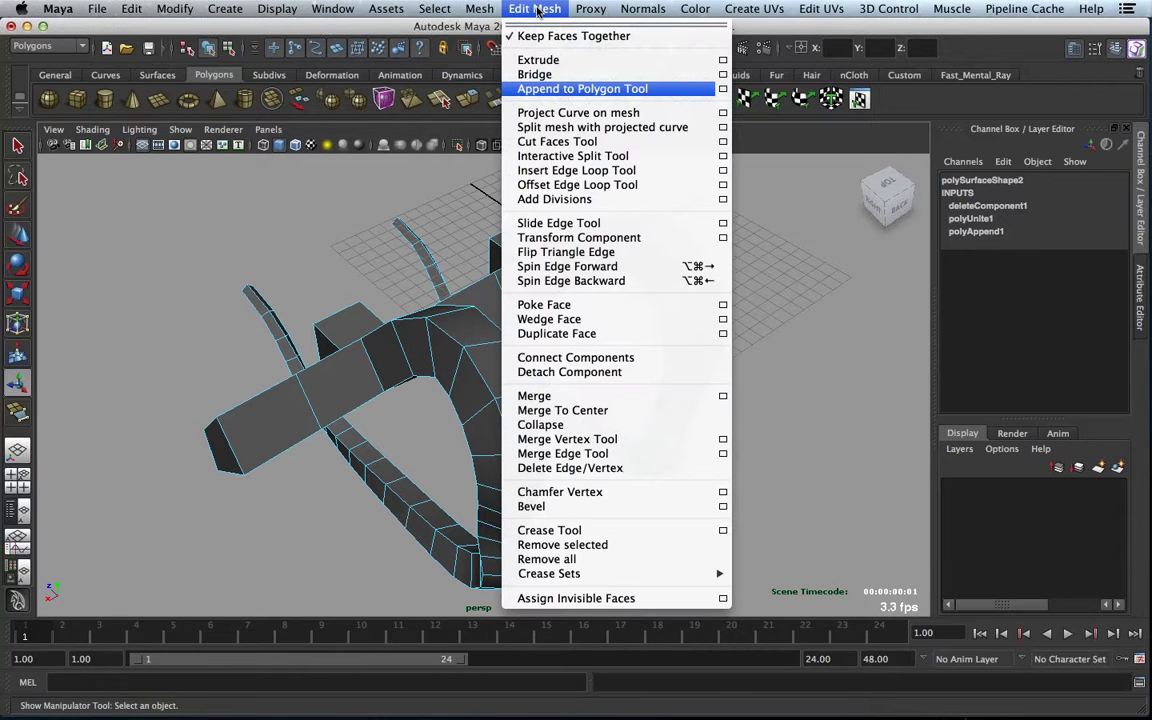
click(534, 74)
alt+drag(600, 340, 768, 425)
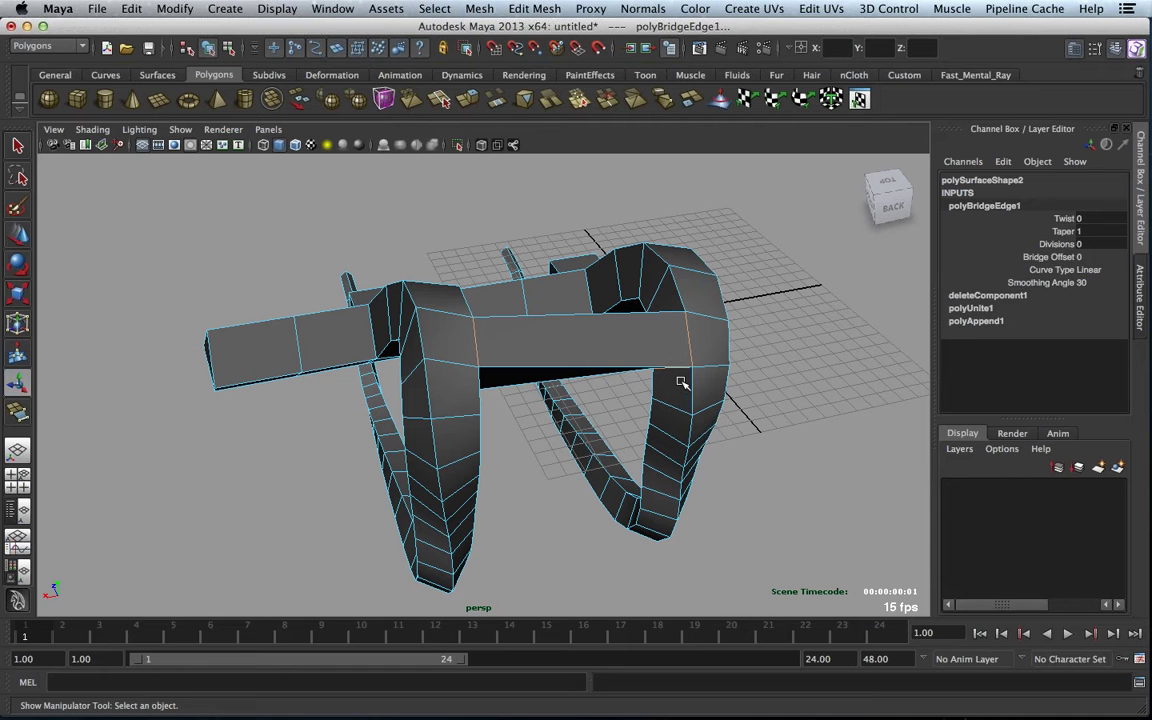
- Preview the bridged mesh smoothed and select it as a whole object
key(3)
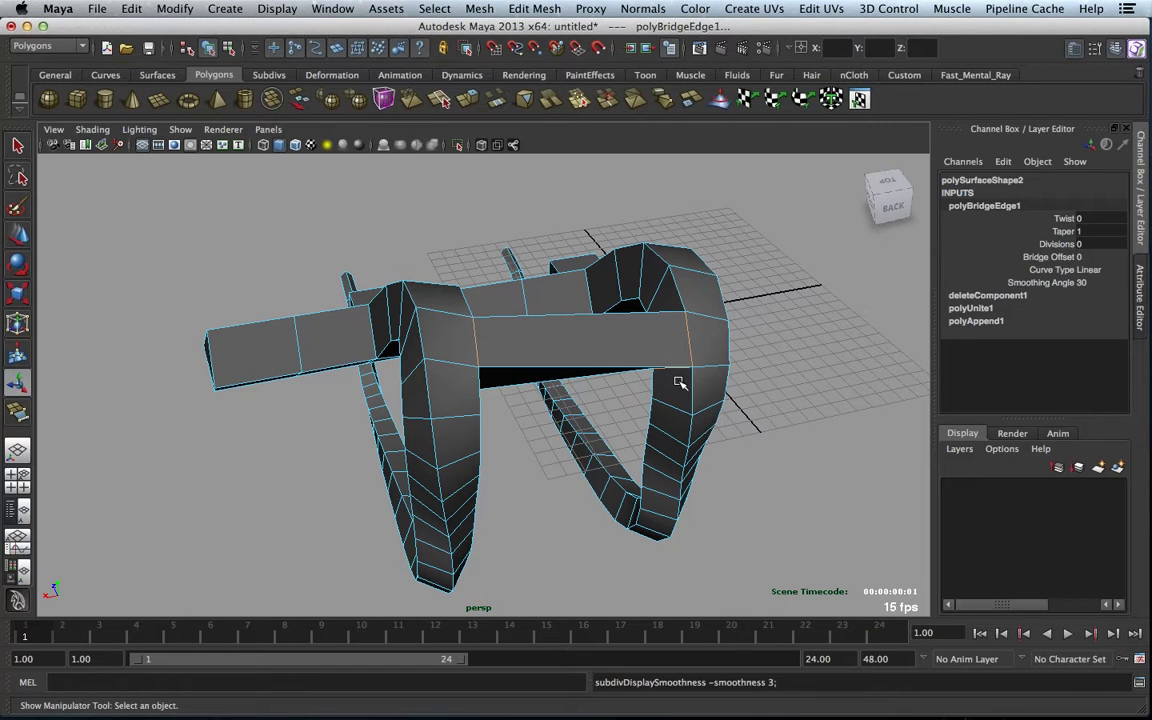
right_click(664, 329)
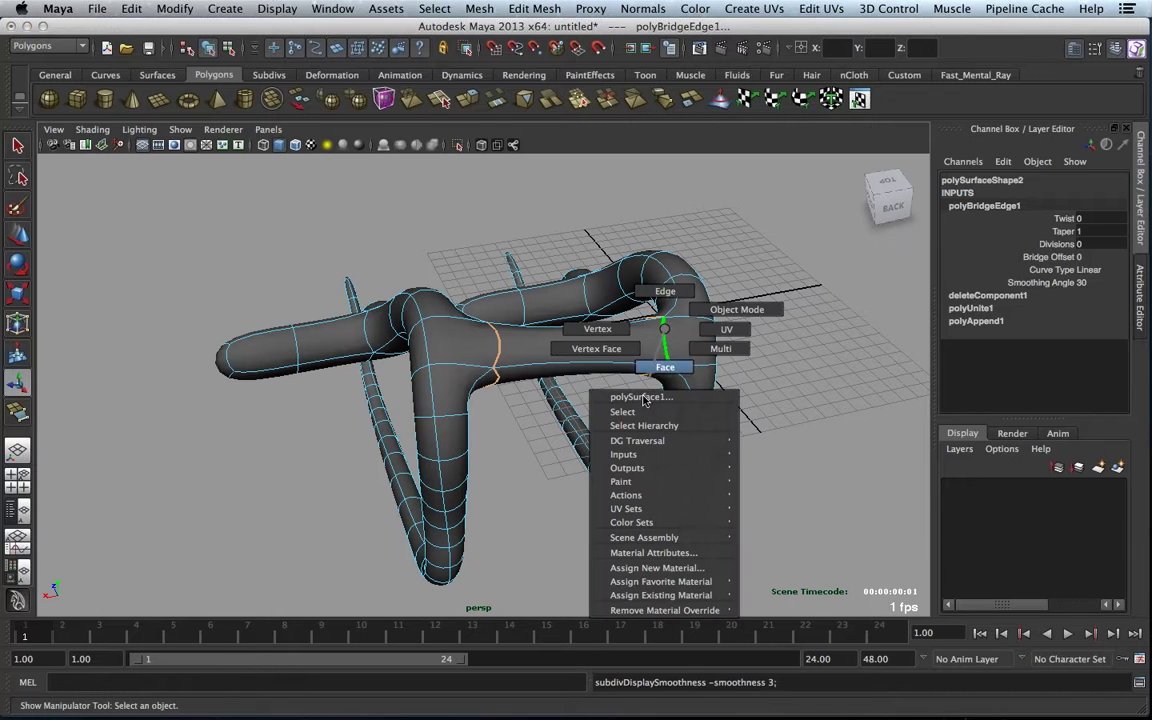
click(640, 412)
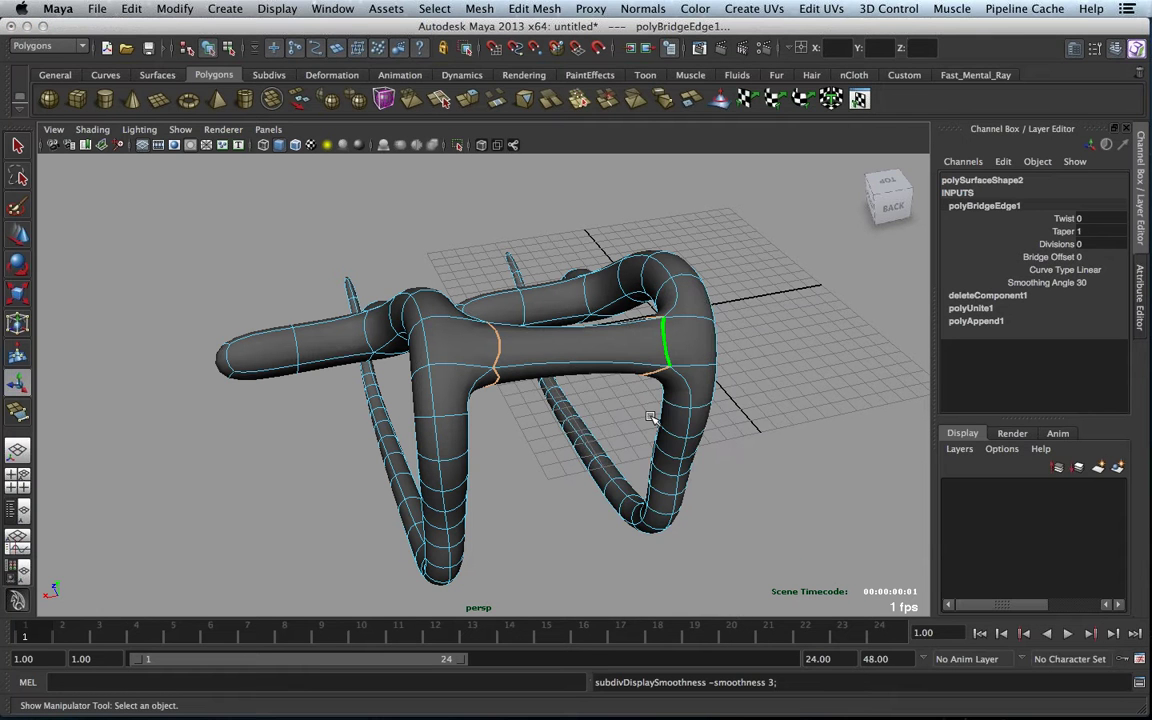
click(724, 436)
alt+drag(724, 436, 541, 402)
click(684, 406)
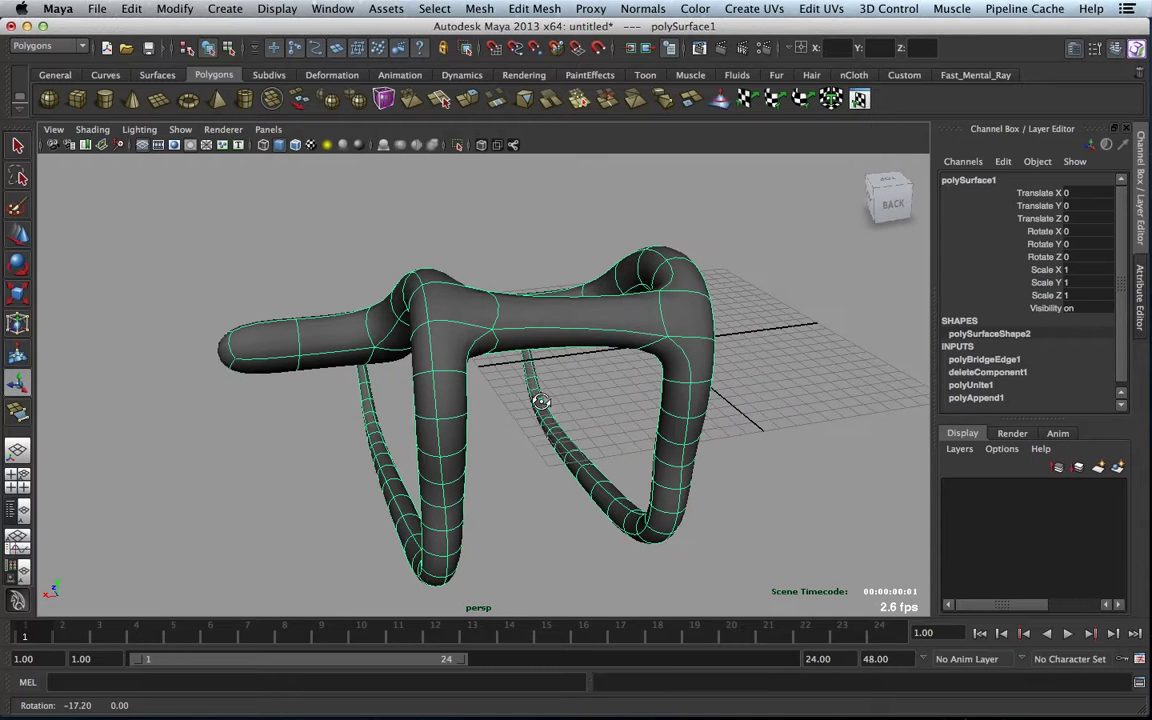
- Turn off the smooth preview and insert an edge loop near each end of the bridge between the arches
key(1)
alt+drag(640, 314, 266, 310)
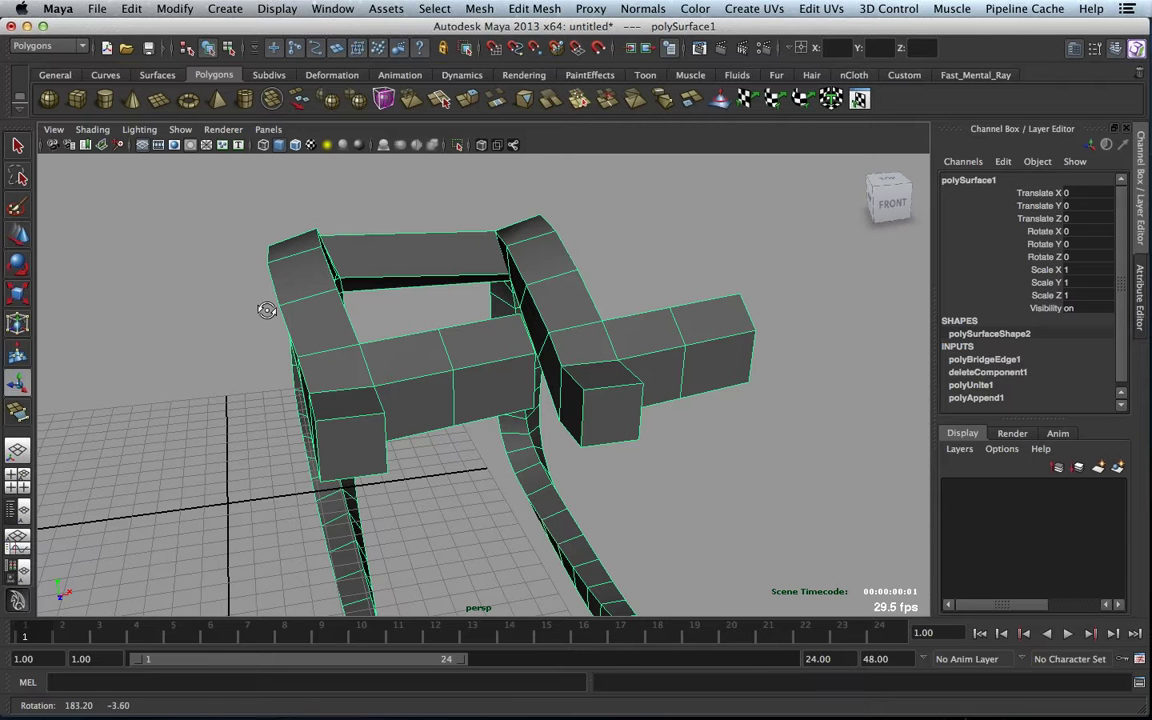
alt+drag(266, 310, 561, 338)
alt+right_drag(561, 338, 838, 413)
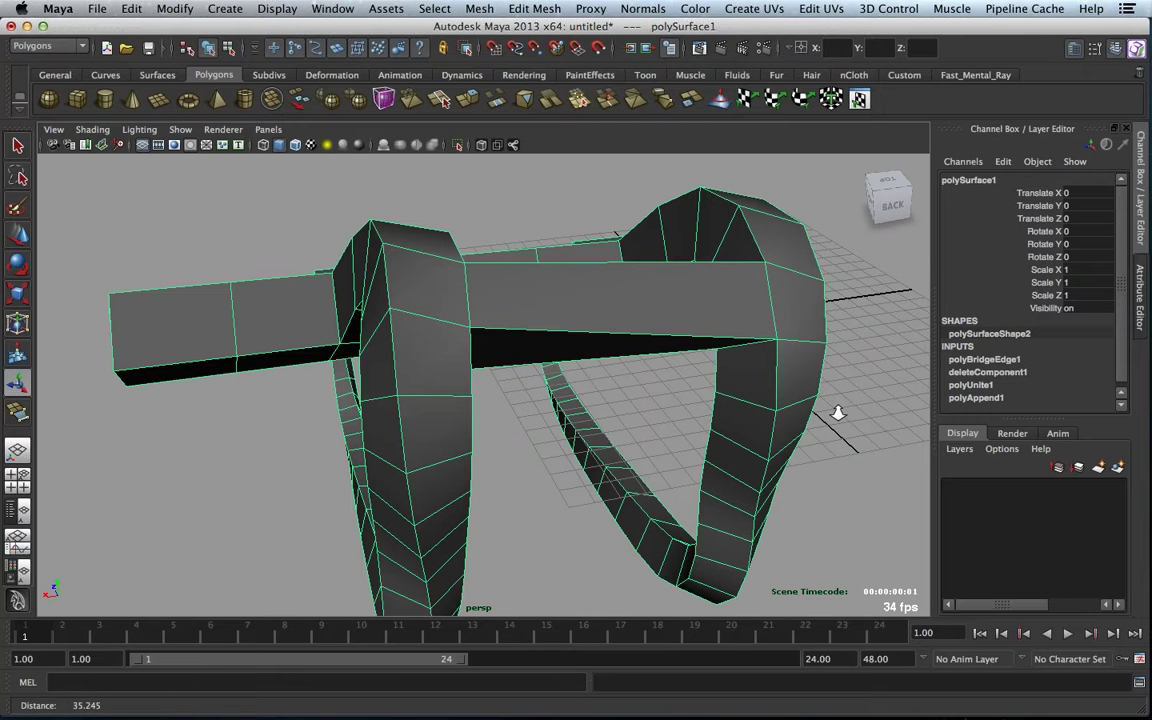
click(534, 8)
alt+right_drag(690, 310, 620, 373)
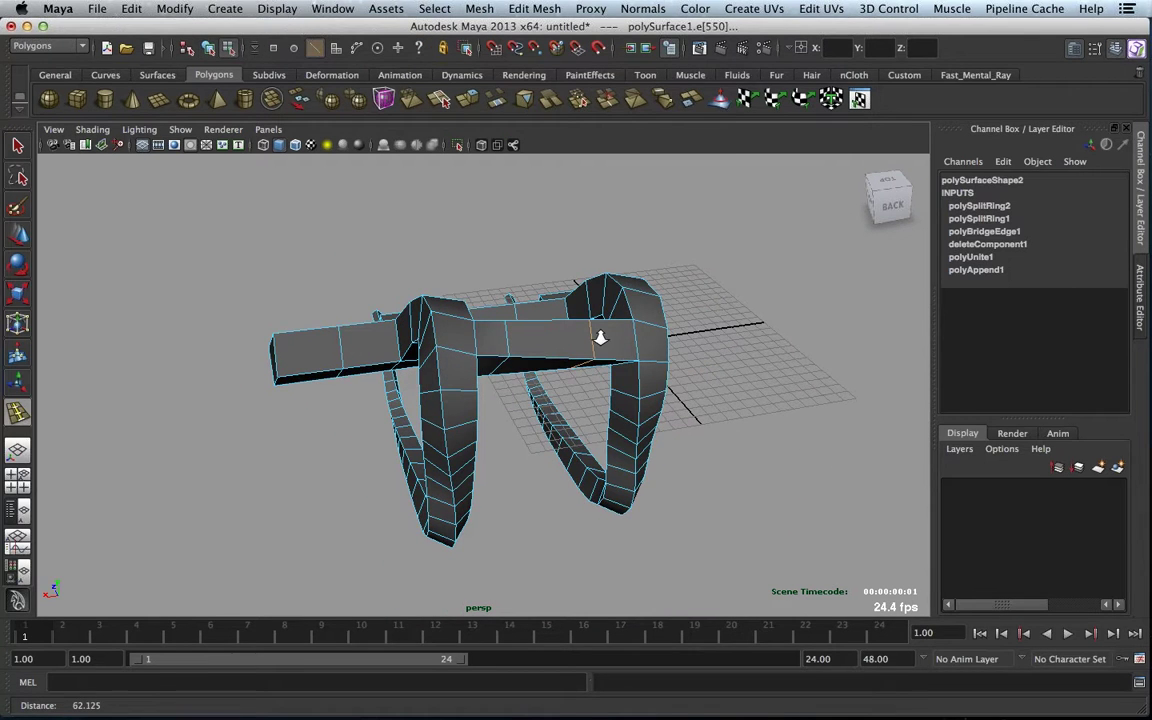
alt+middle_drag(620, 373, 569, 297)
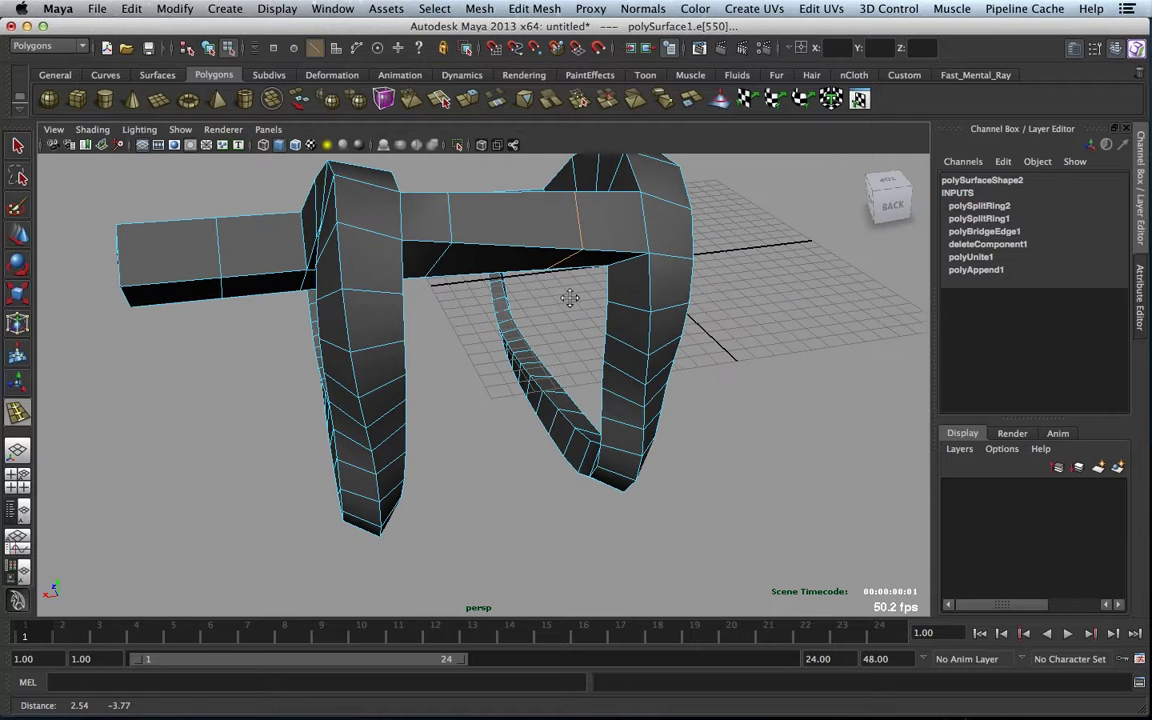
- Insert further edge loops running lengthwise along the bridge and both arches
alt+drag(569, 297, 569, 234)
click(569, 234)
alt+drag(740, 458, 400, 376)
alt+drag(400, 376, 460, 444)
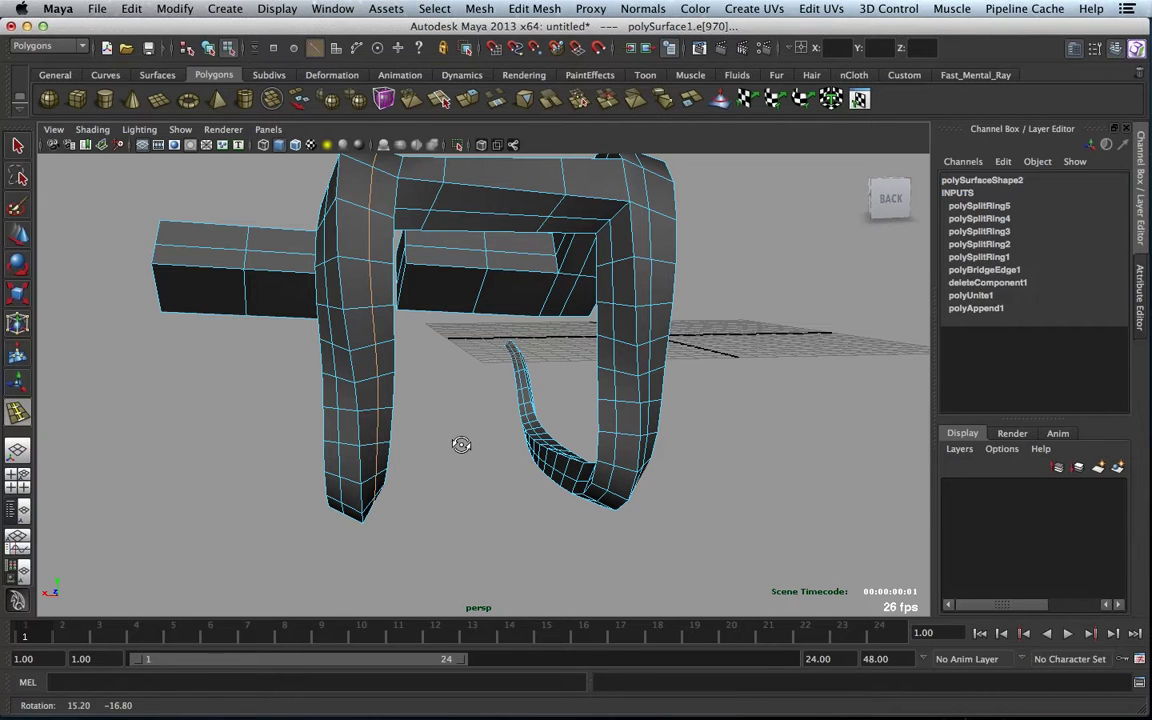
alt+drag(461, 444, 425, 255)
key(q)
- Return the mesh to object selection and turn on its smooth preview
right_drag(425, 255, 441, 350)
mouse_move(609, 399)
alt+mouse_down()
mouse_move(604, 386)
mouse_move(591, 393)
alt+mouse_up()
key(3)
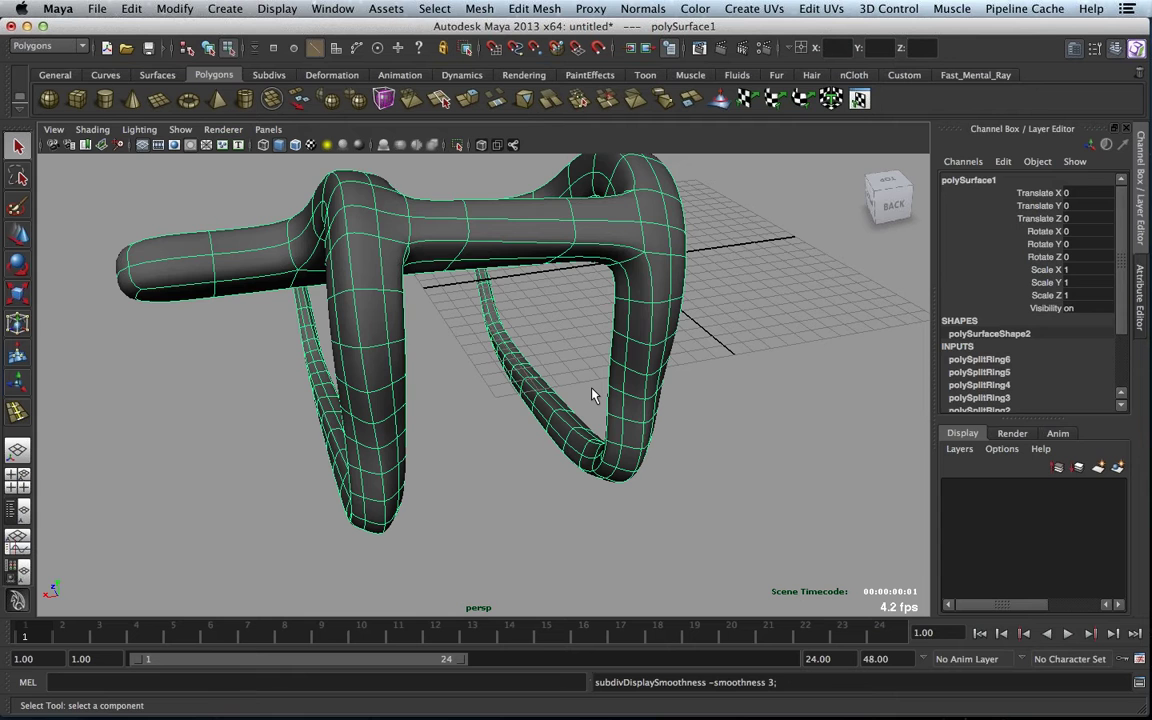
- Deselect the mesh and examine the smoothed shape and its junctions from several sides
click(591, 394)
alt+drag(672, 383, 672, 418)
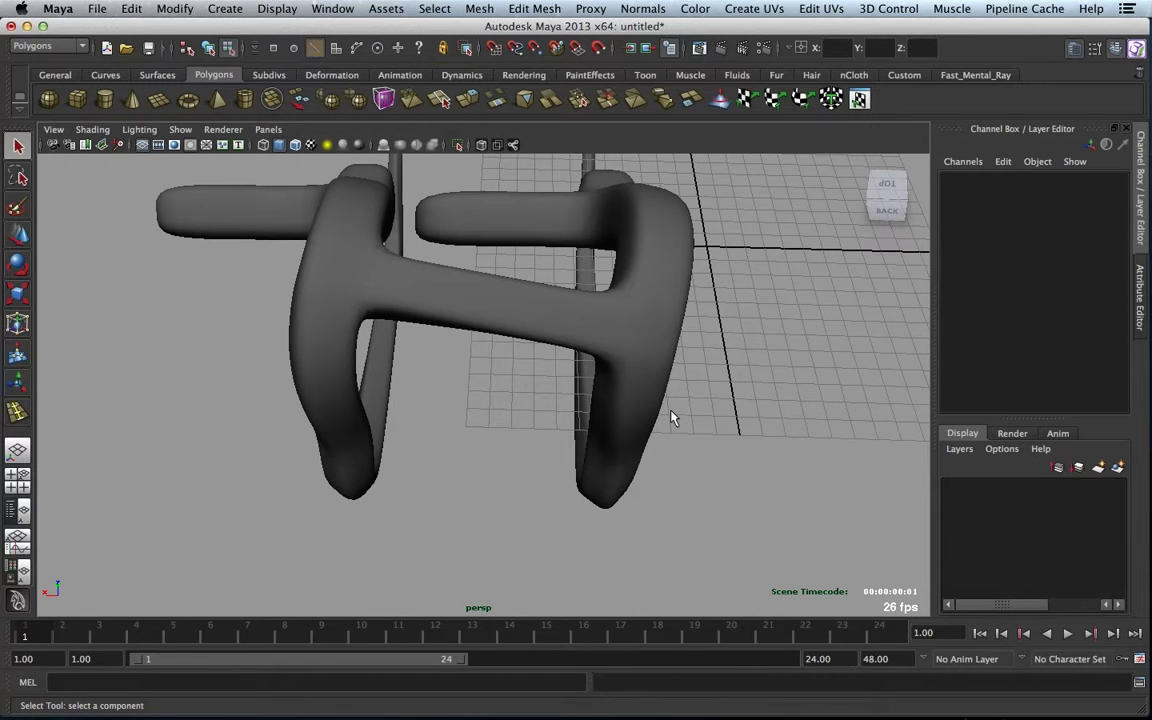
alt+drag(481, 357, 570, 321)
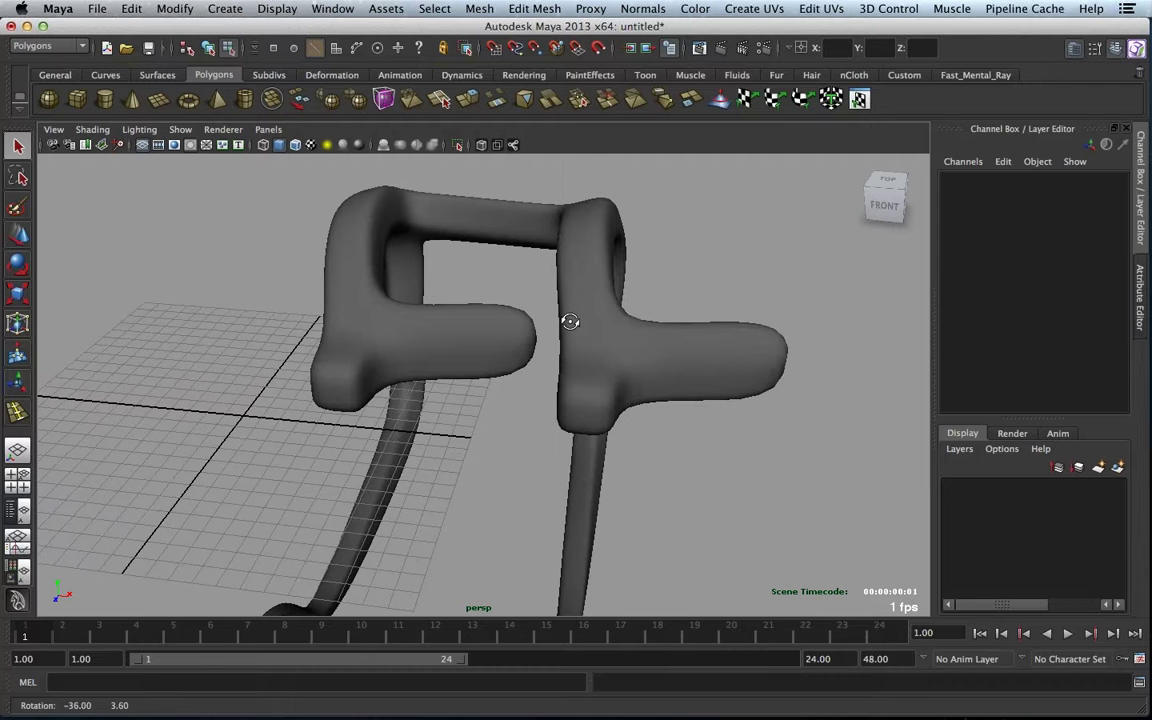
scroll(531, 330, up, 3)
alt+drag(531, 330, 630, 322)
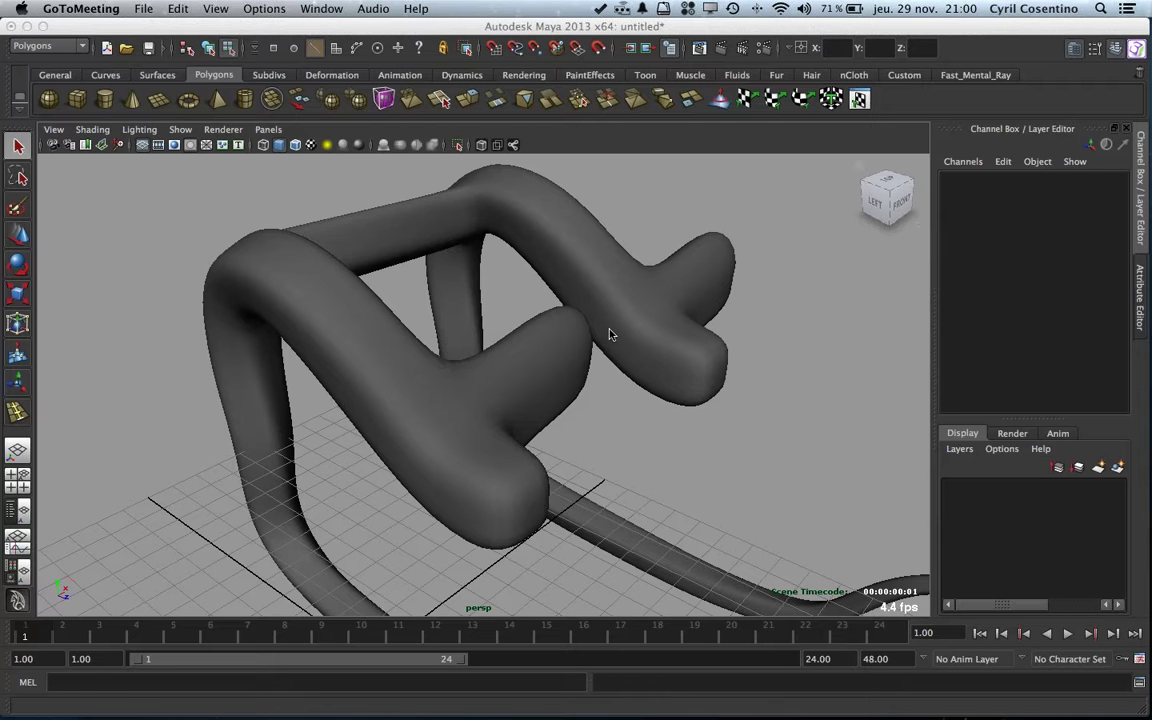
alt+right_drag(626, 338, 447, 318)
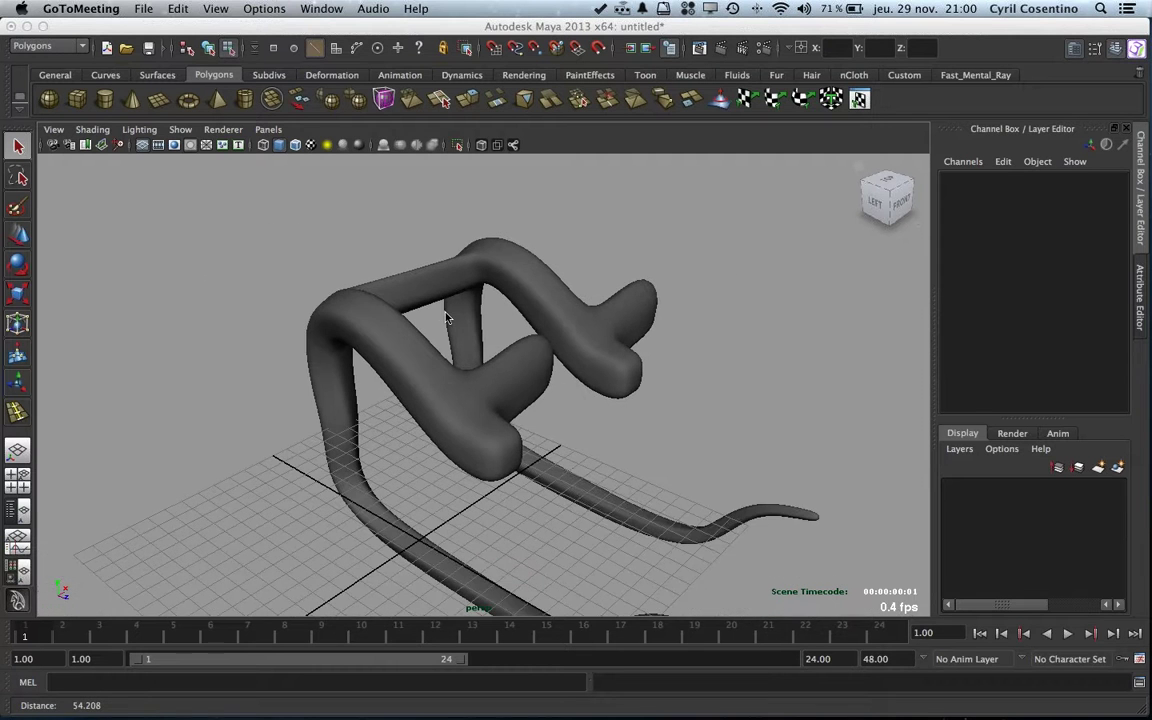
alt+drag(447, 318, 540, 340)
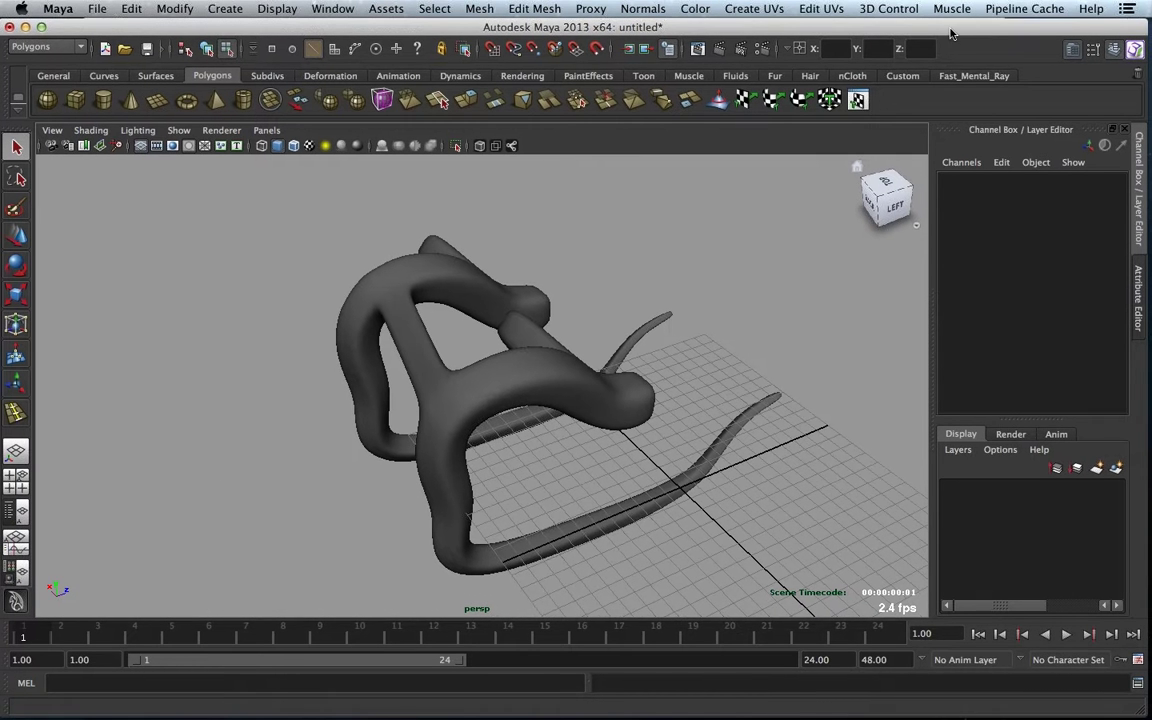
drag(951, 33, 996, 27)
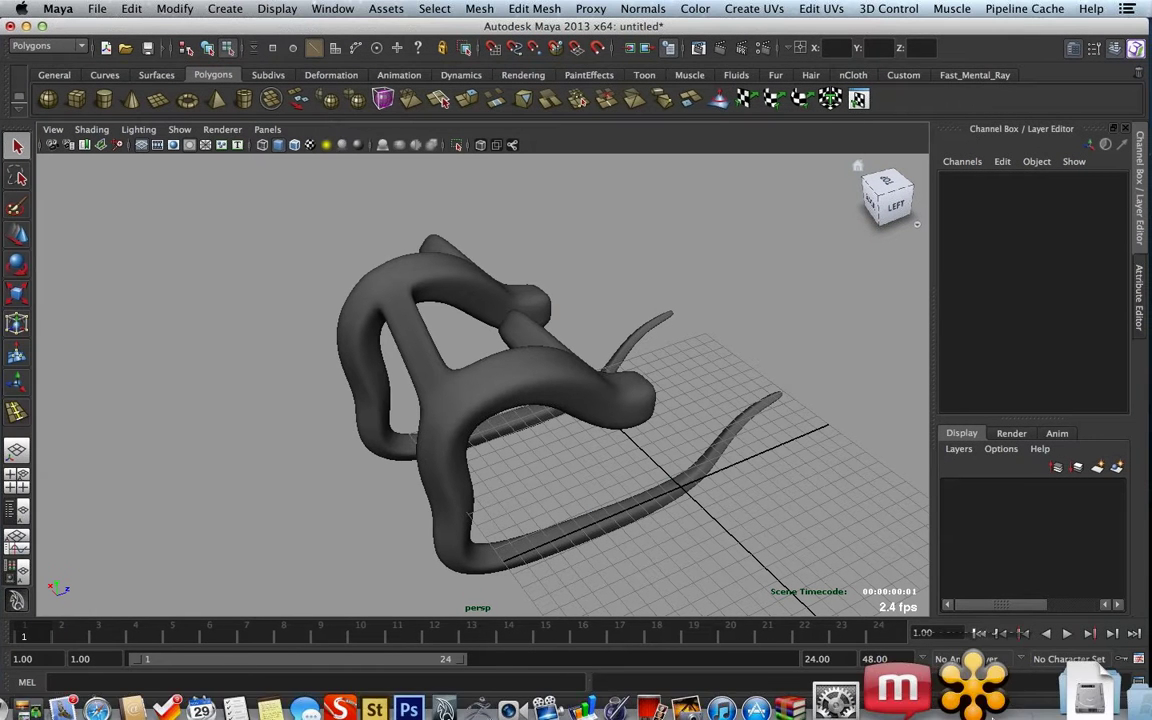
- Select the smoothed mesh as an object and display its face normals
right_drag(393, 279, 392, 320)
key(F8)
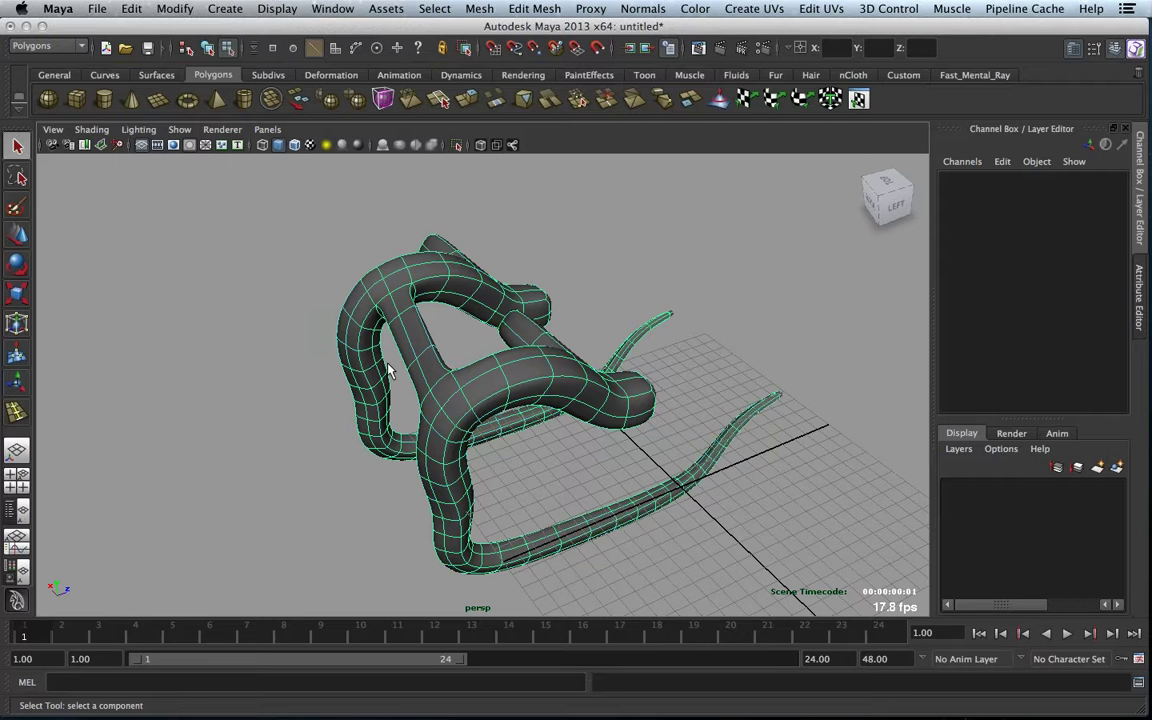
click(390, 372)
alt+drag(390, 372, 350, 342)
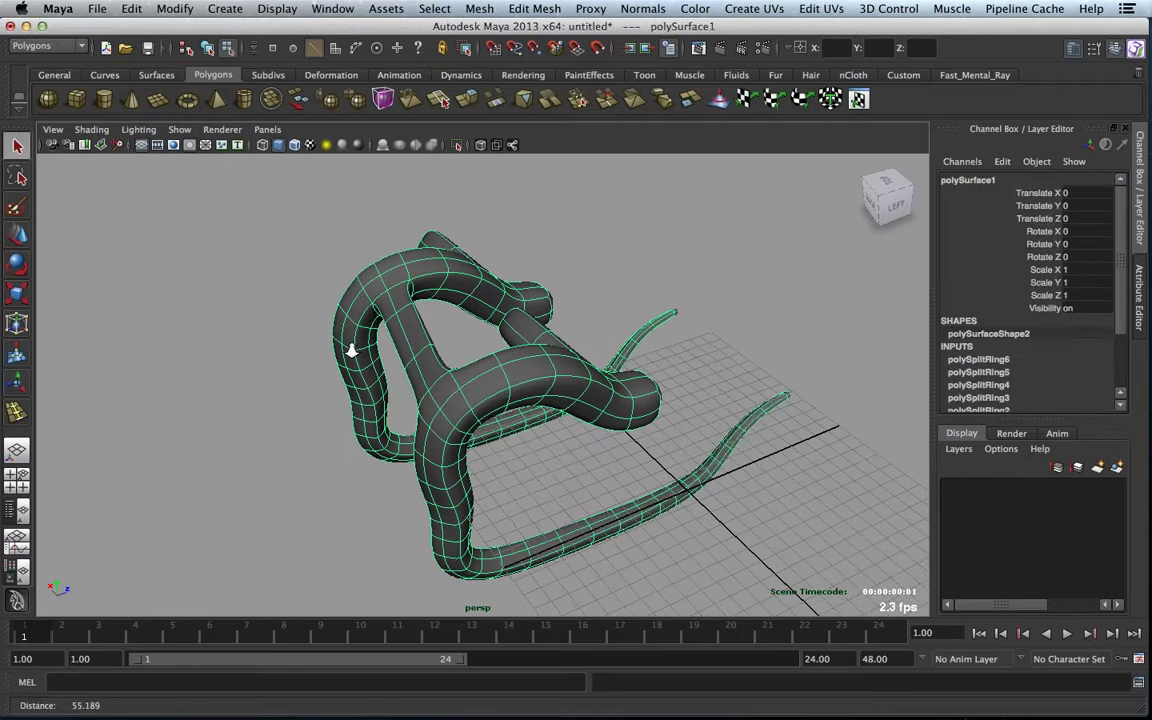
alt+right_drag(350, 342, 452, 358)
alt+drag(452, 358, 198, 154)
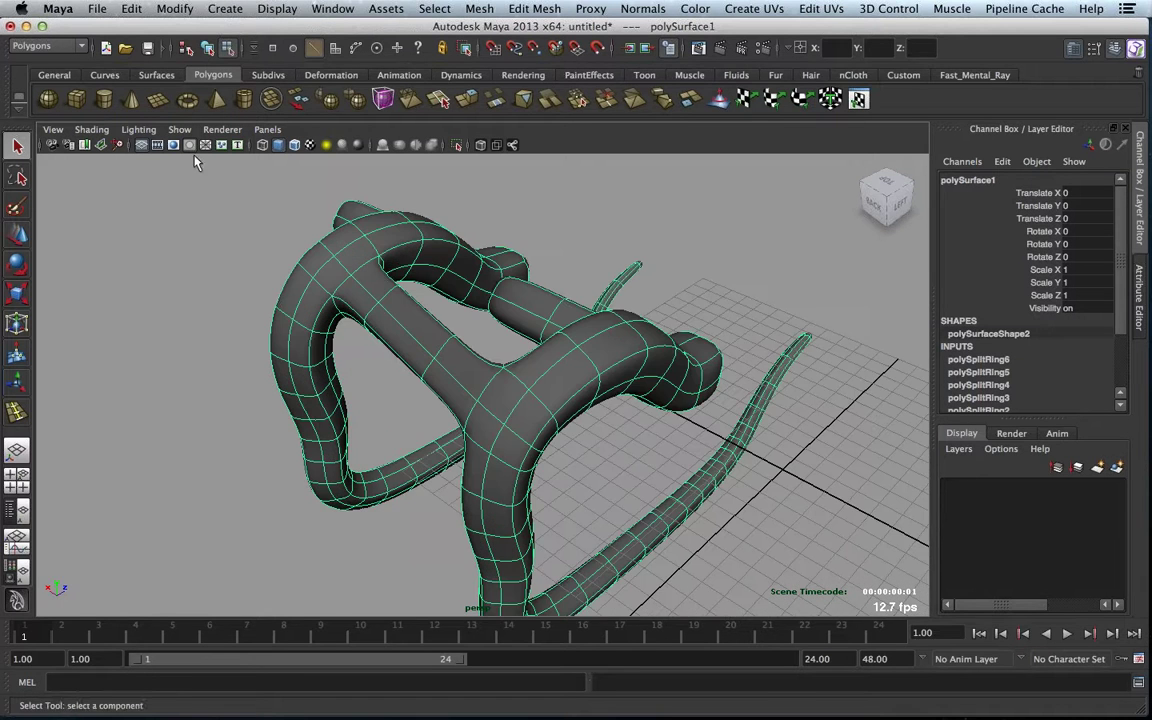
click(285, 9)
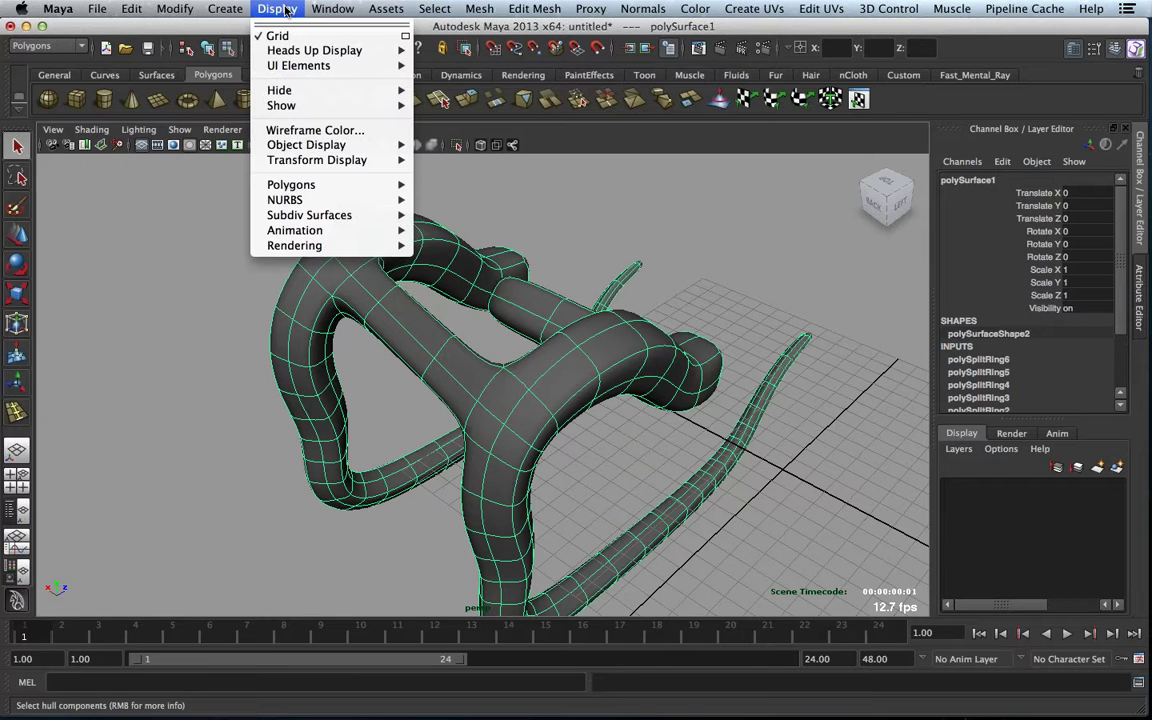
mouse_move(300, 184)
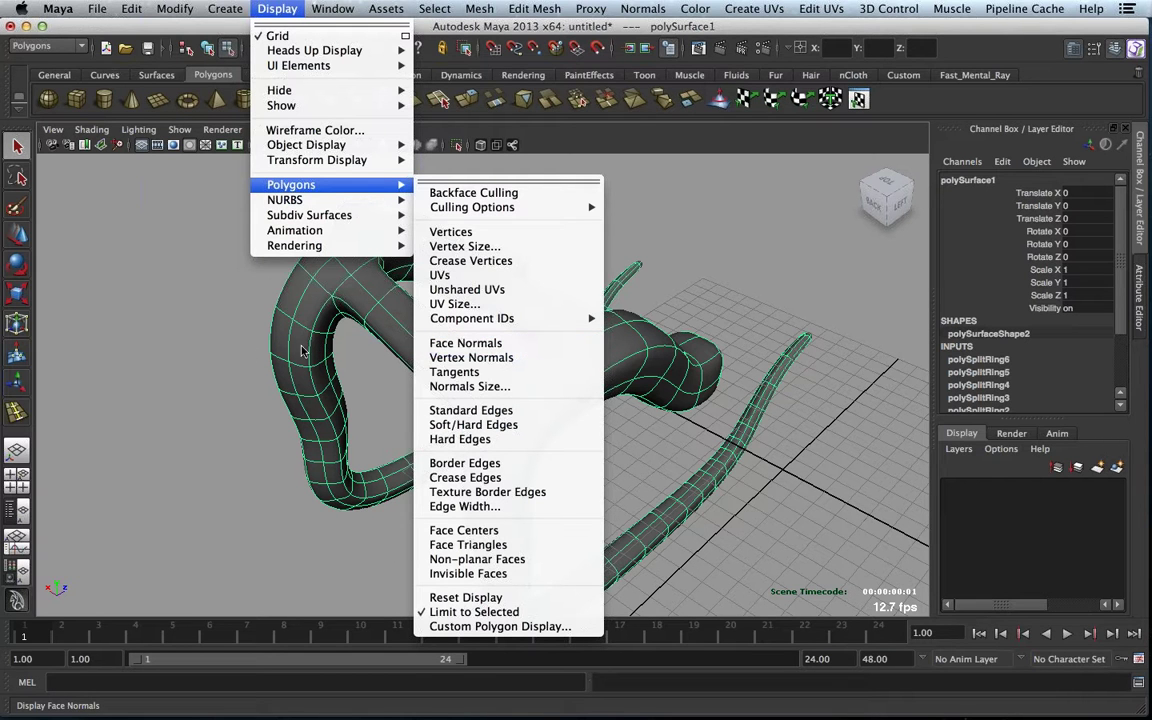
click(484, 344)
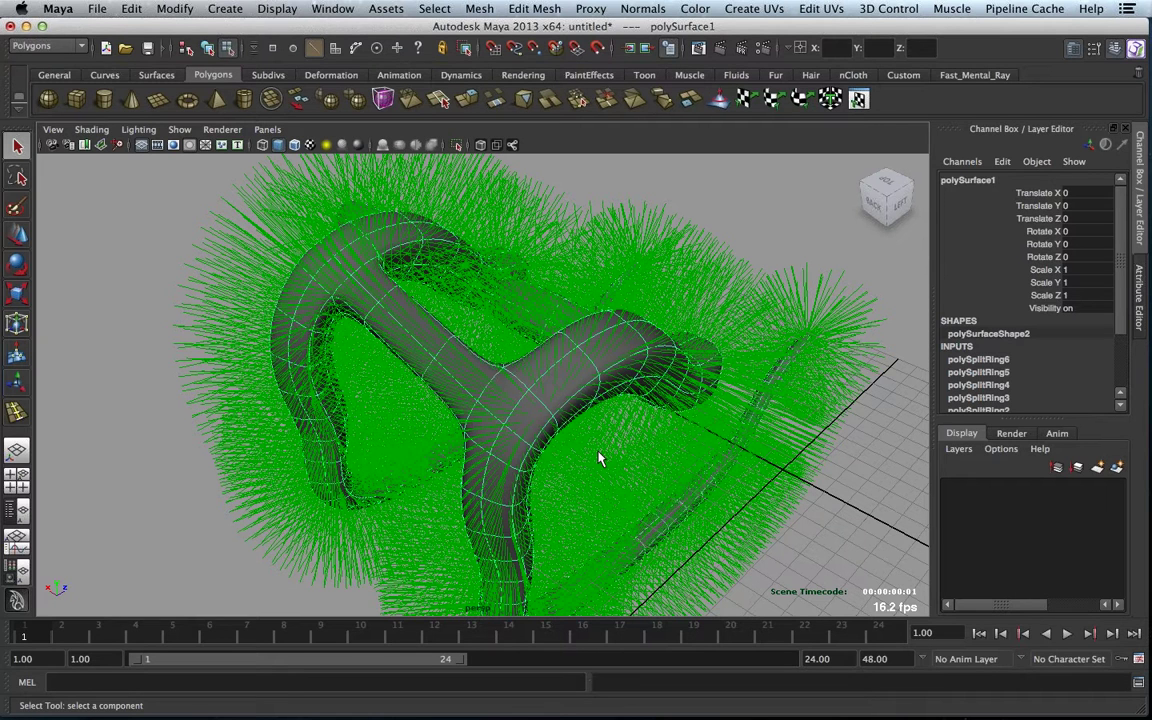
- Hide the mesh's face normals and turn off two-sided lighting in the viewport
click(272, 9)
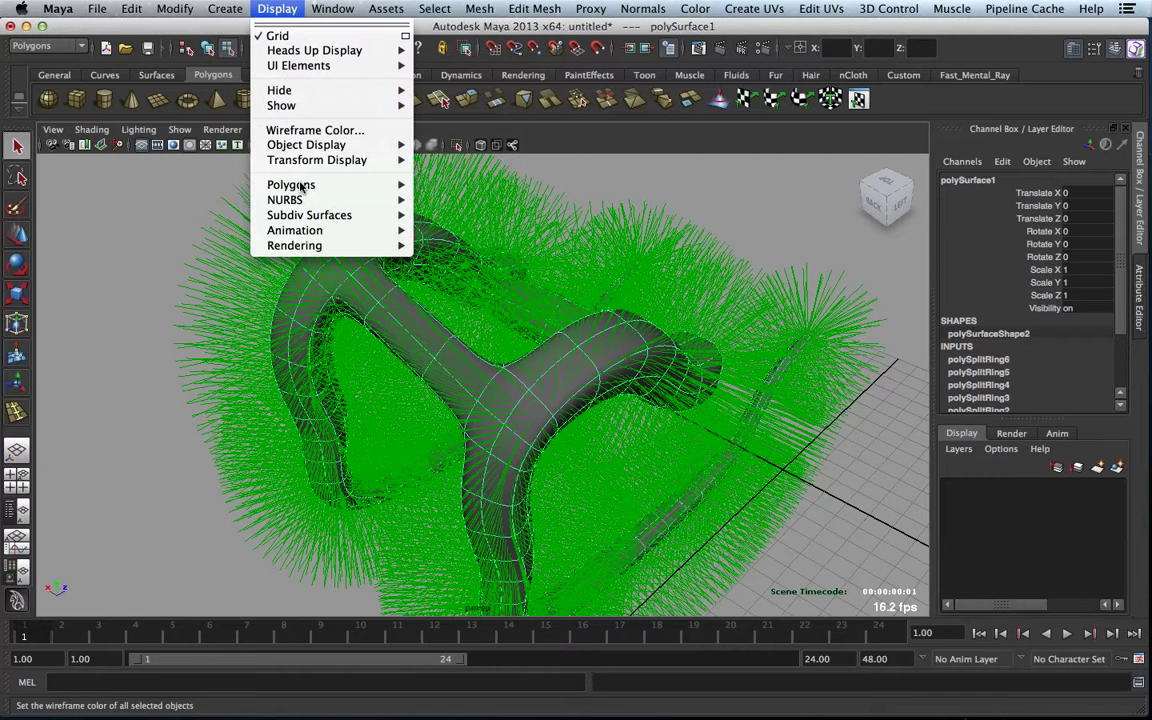
mouse_move(301, 186)
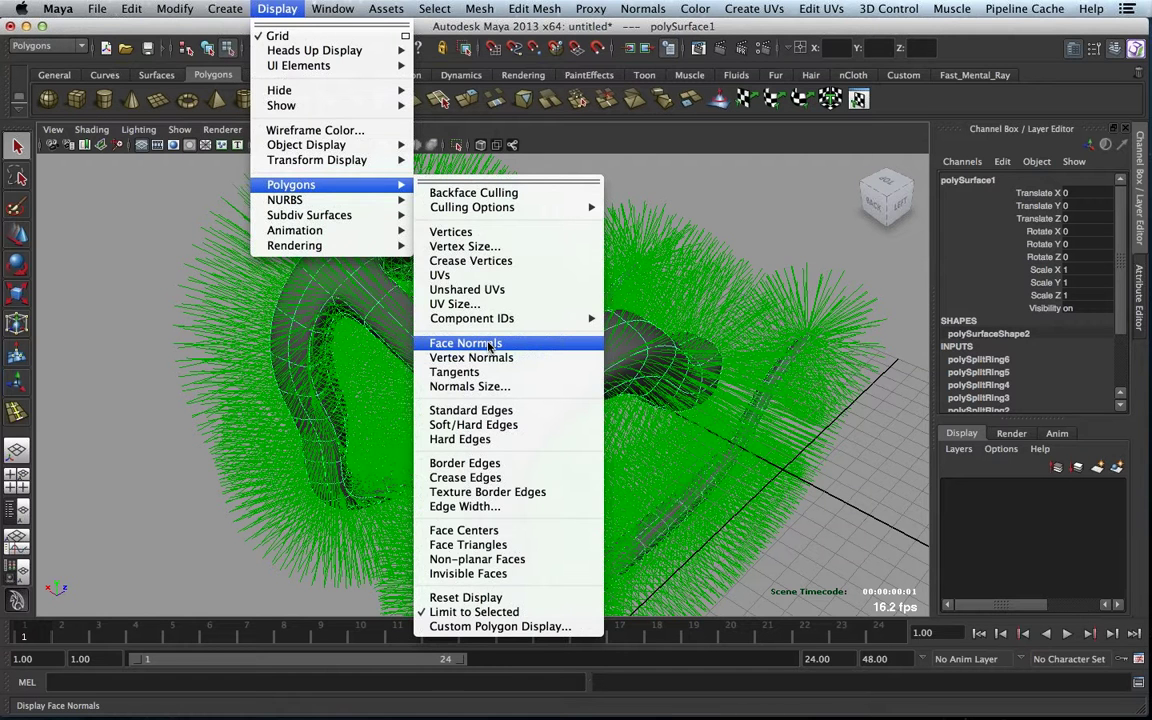
click(491, 345)
click(138, 129)
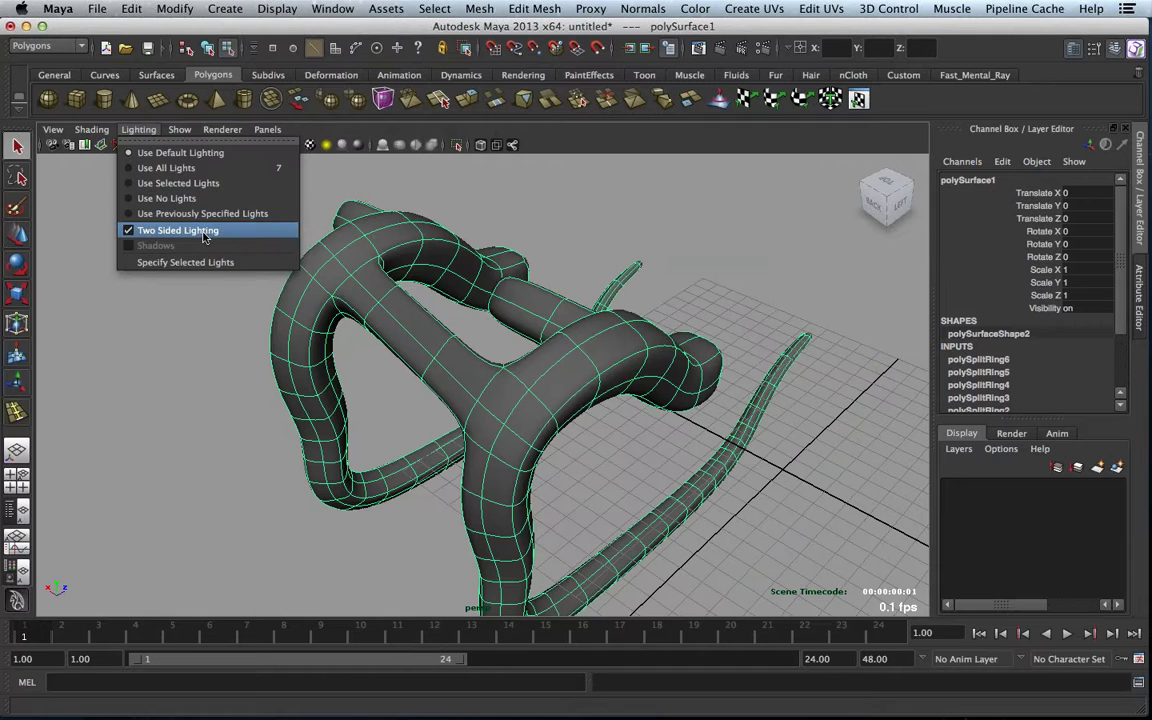
click(203, 231)
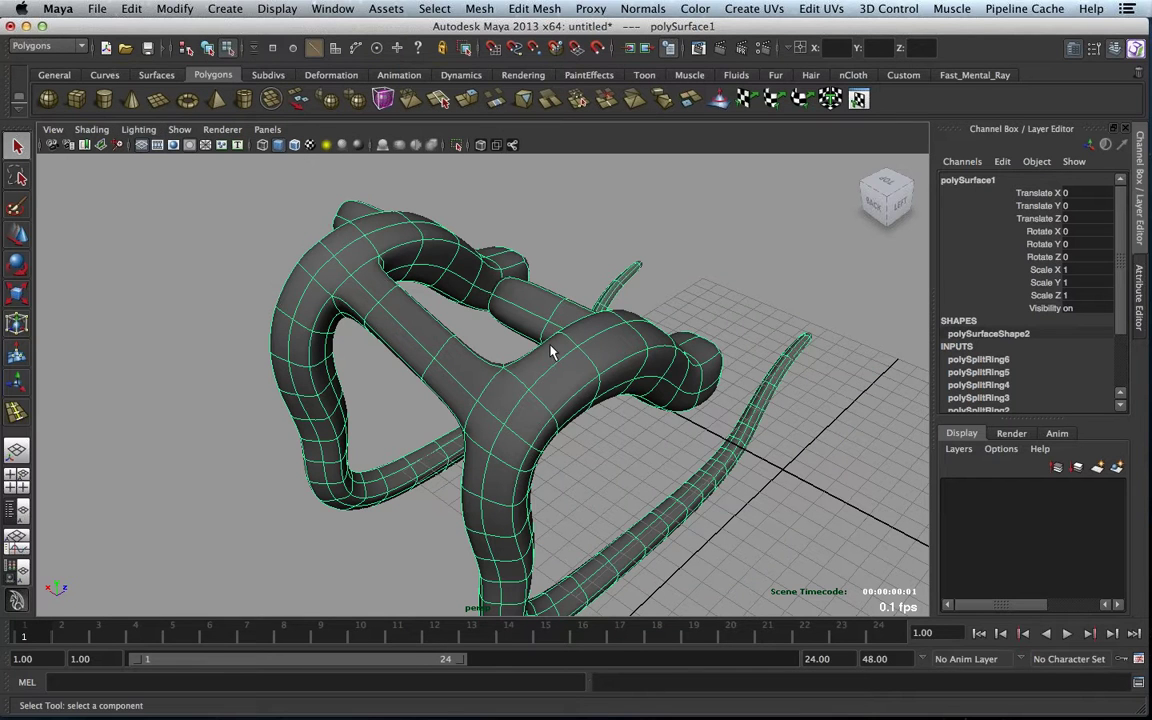
- Select the faces along the top of the bridge between the arches and reverse their normals
alt+right_drag(545, 350, 531, 350)
alt+drag(531, 350, 566, 381)
key(F11)
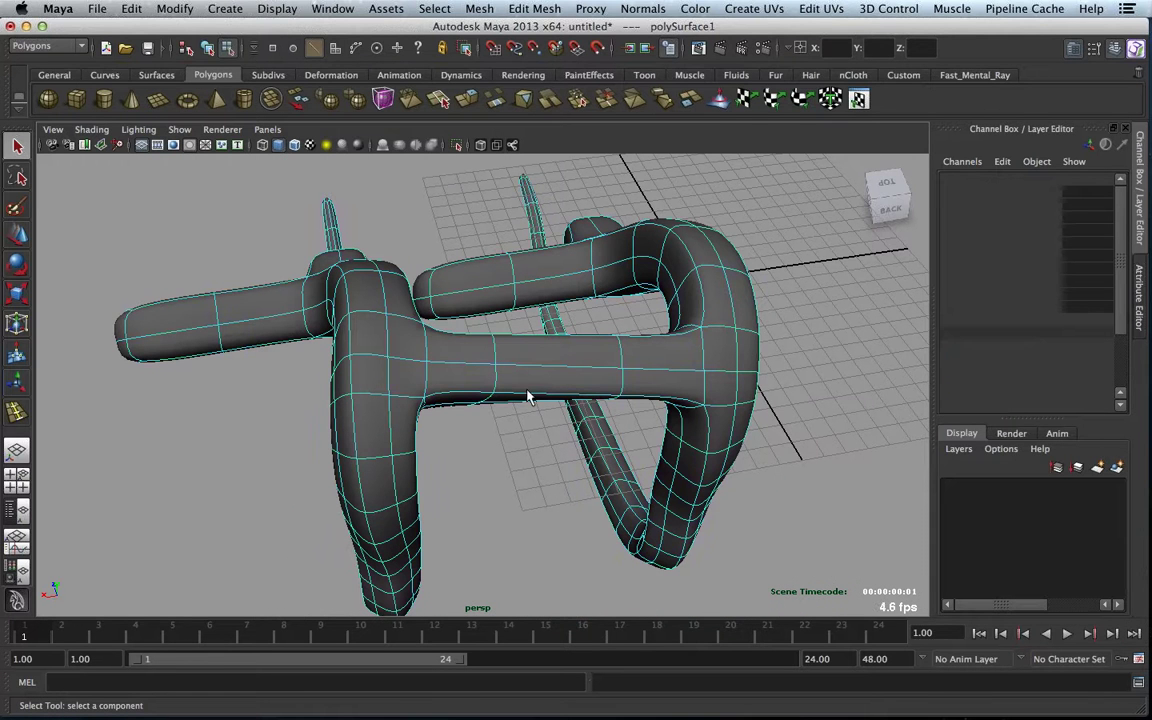
drag(437, 347, 615, 365)
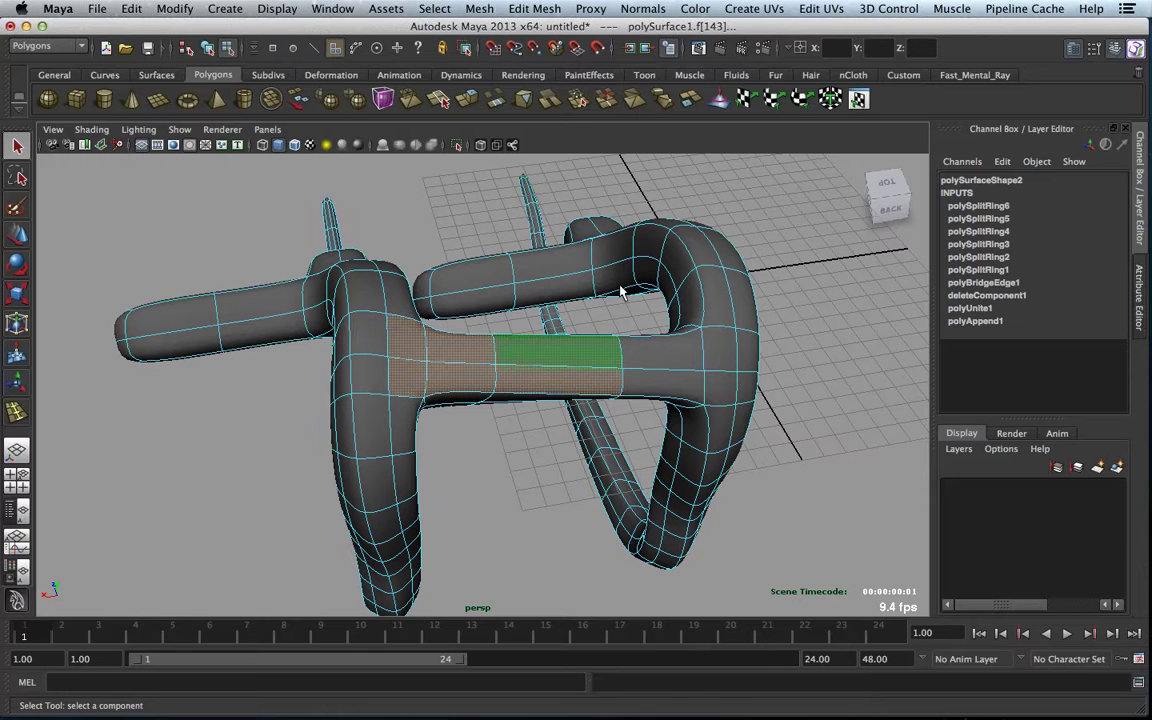
click(642, 8)
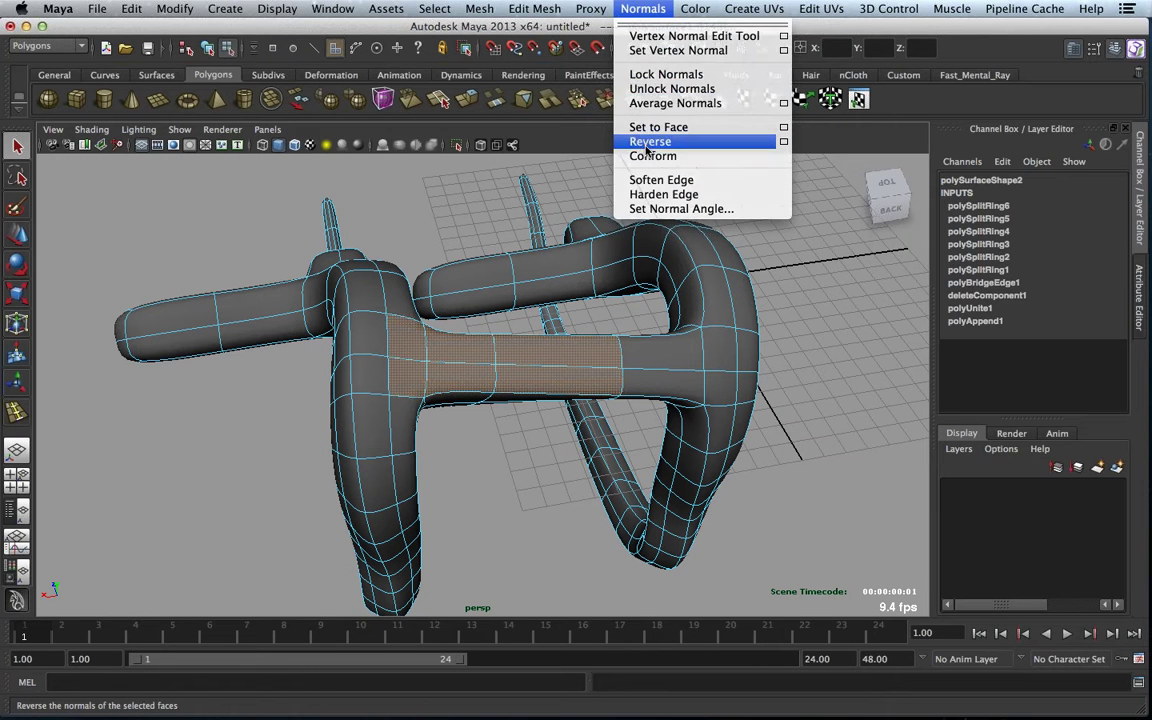
click(649, 142)
- Examine the reversed bridge faces from several sides, switching the smooth preview off and back on
alt+drag(570, 298, 730, 316)
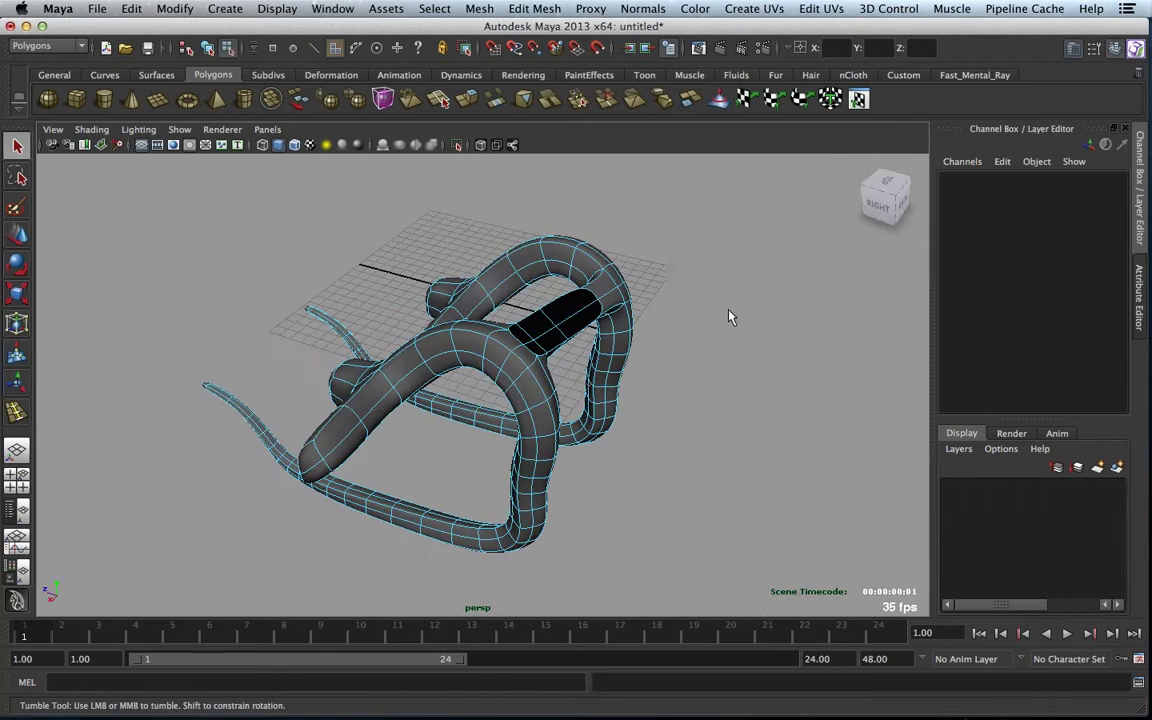
scroll(792, 303, up, 4)
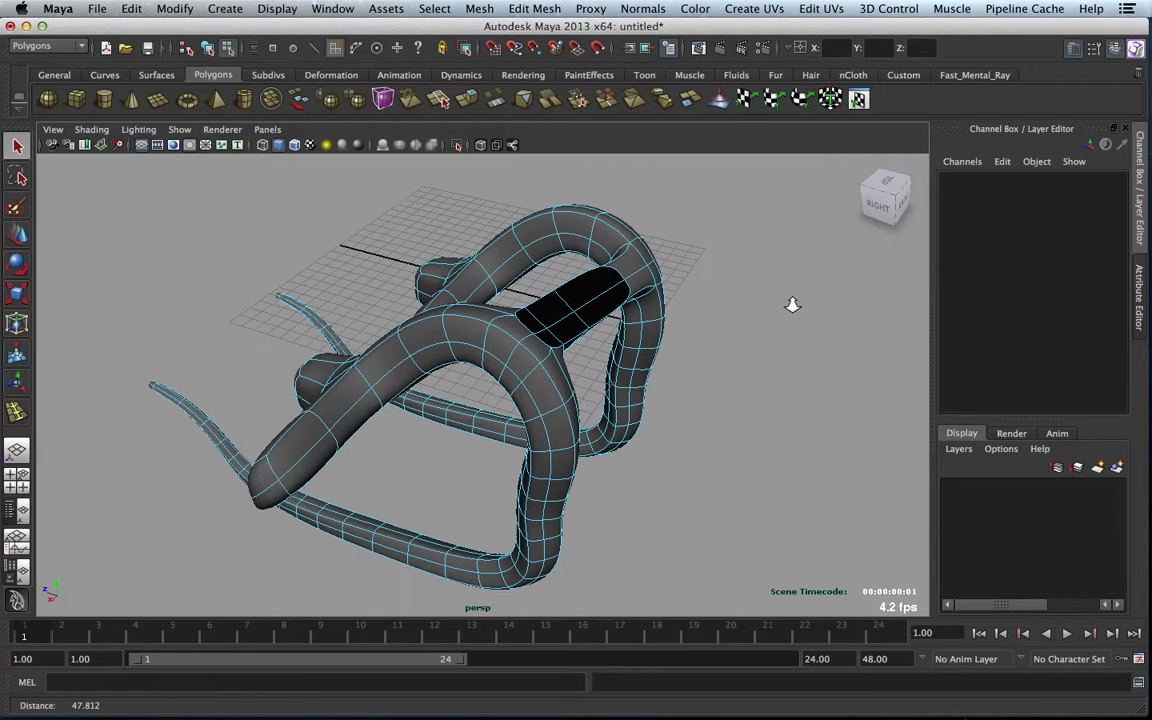
key(1)
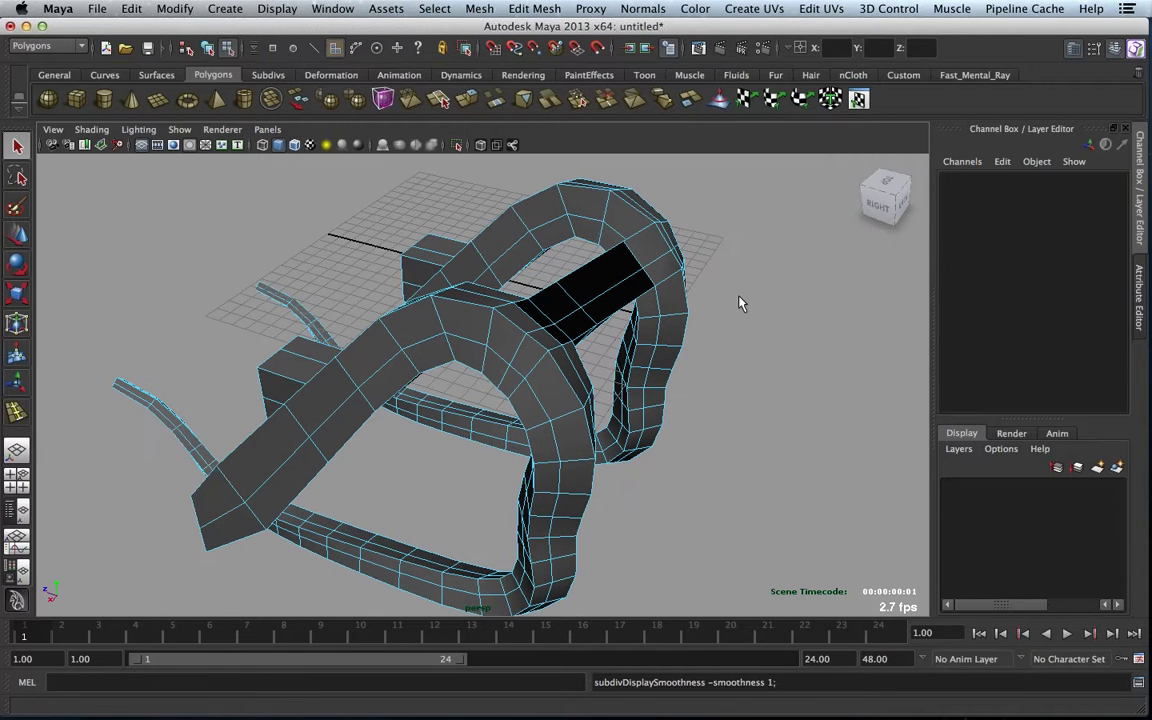
alt+drag(740, 303, 585, 341)
key(1)
key(3)
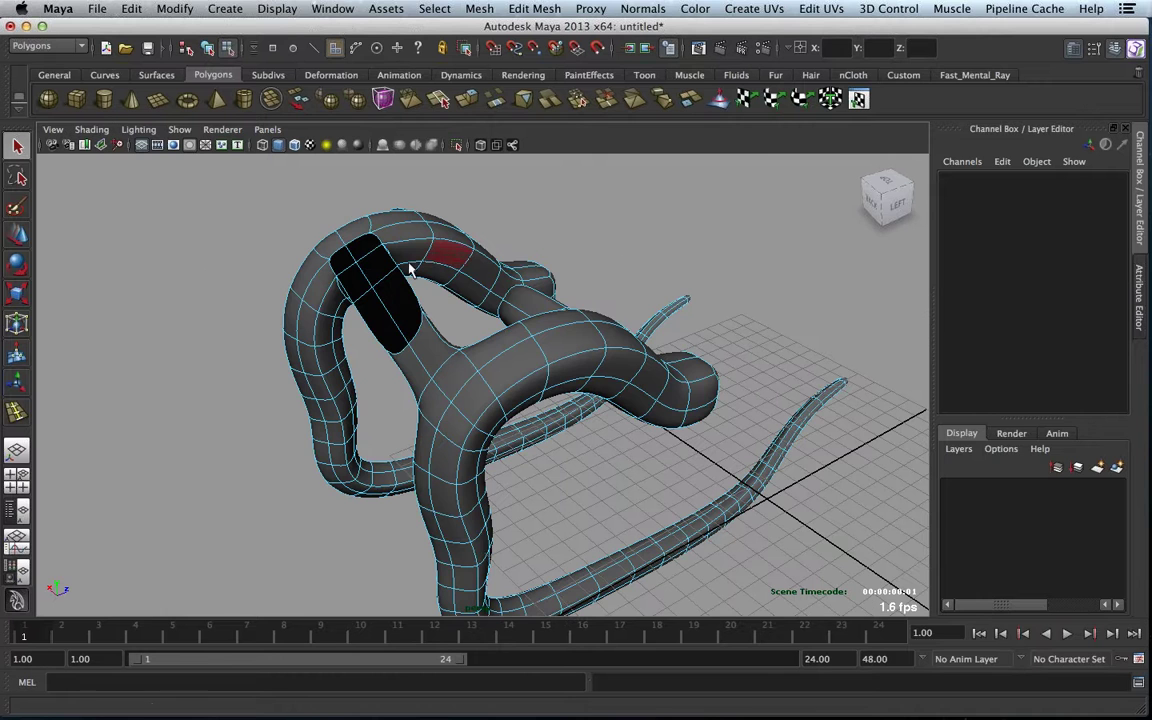
- Select the four black faces on top of the bridge and reverse their normals again
mouse_move(560, 270)
alt+mouse_down()
mouse_move(526, 269)
mouse_move(563, 337)
mouse_move(563, 376)
alt+mouse_up()
click(562, 350)
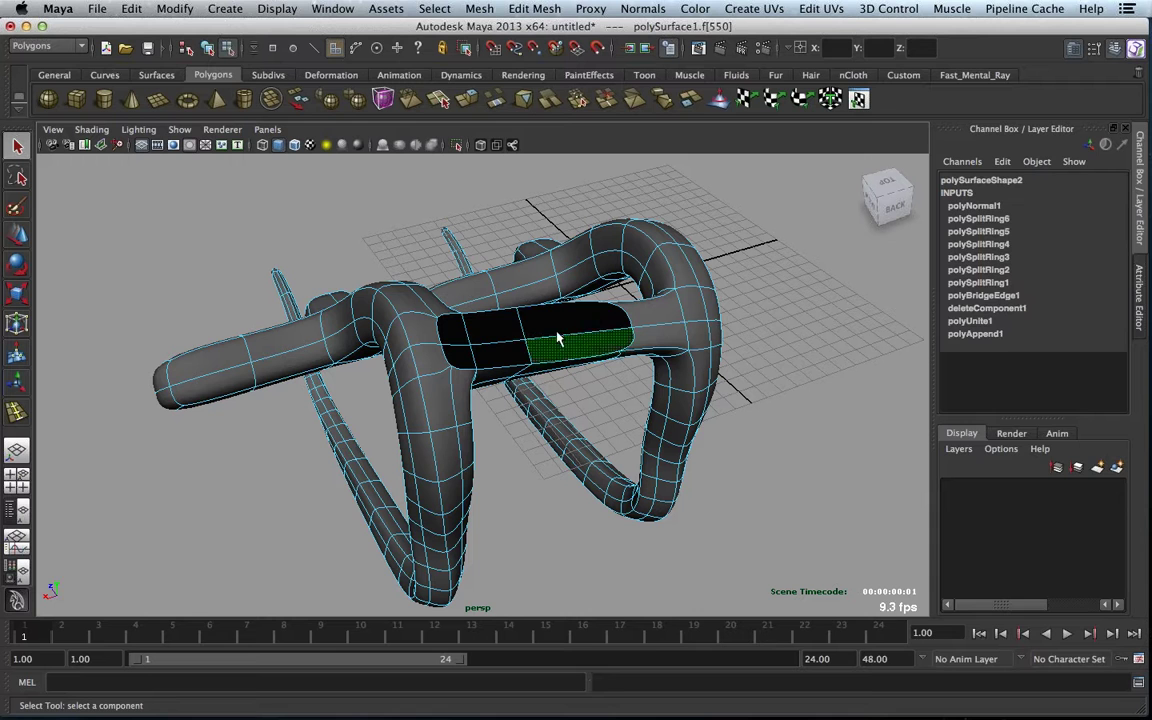
shift+click(548, 328)
shift+click(505, 331)
shift+click(492, 355)
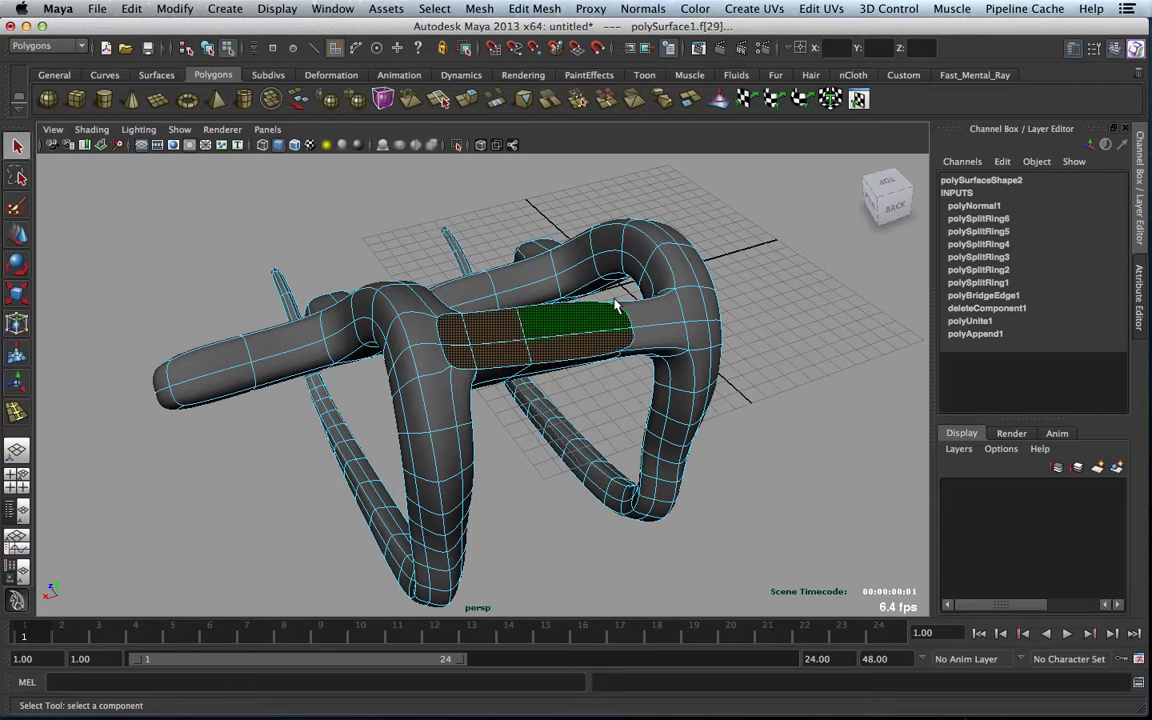
click(643, 9)
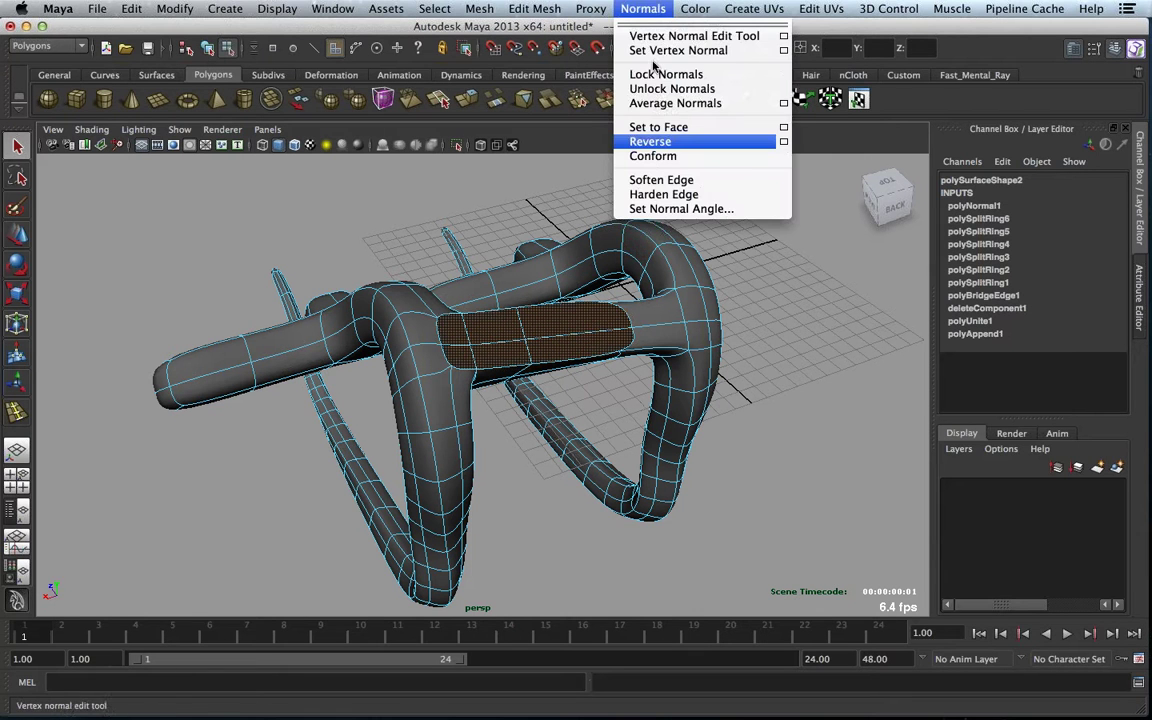
click(660, 142)
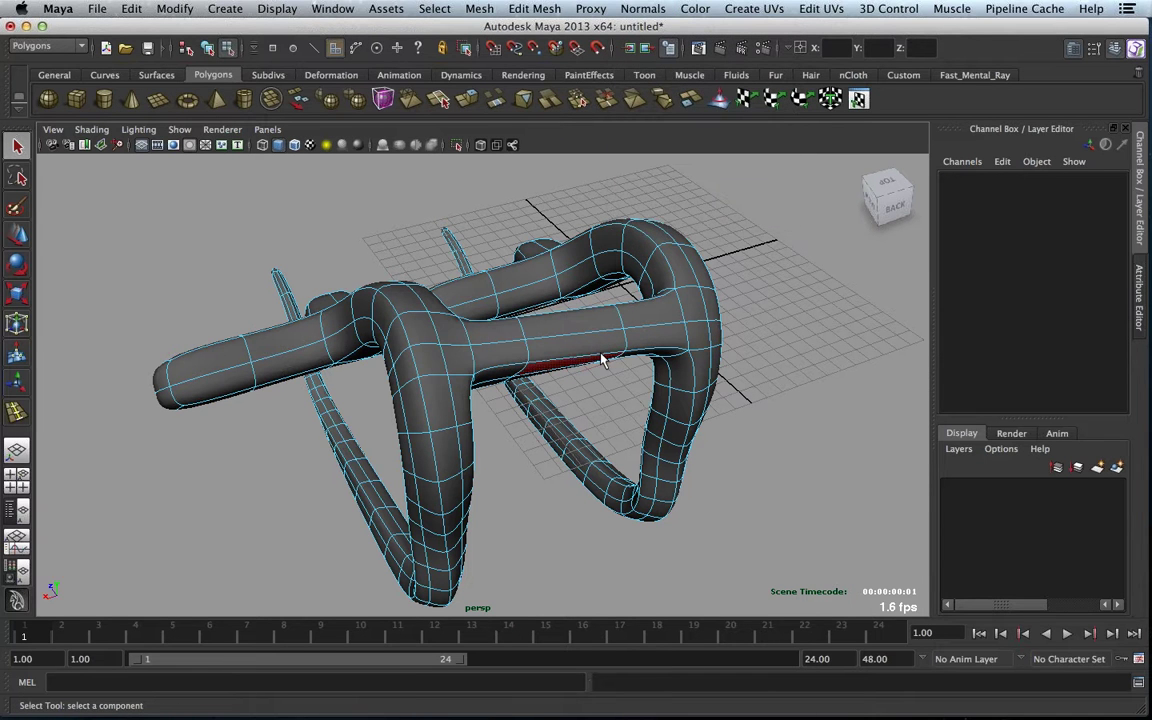
- Select the black faces on the near thin tail and reverse their normals too
mouse_move(601, 360)
alt+mouse_down()
mouse_move(381, 352)
mouse_move(617, 348)
alt+mouse_up()
mouse_move(617, 348)
alt+right_down()
mouse_move(645, 381)
mouse_move(646, 311)
mouse_move(610, 357)
alt+right_up()
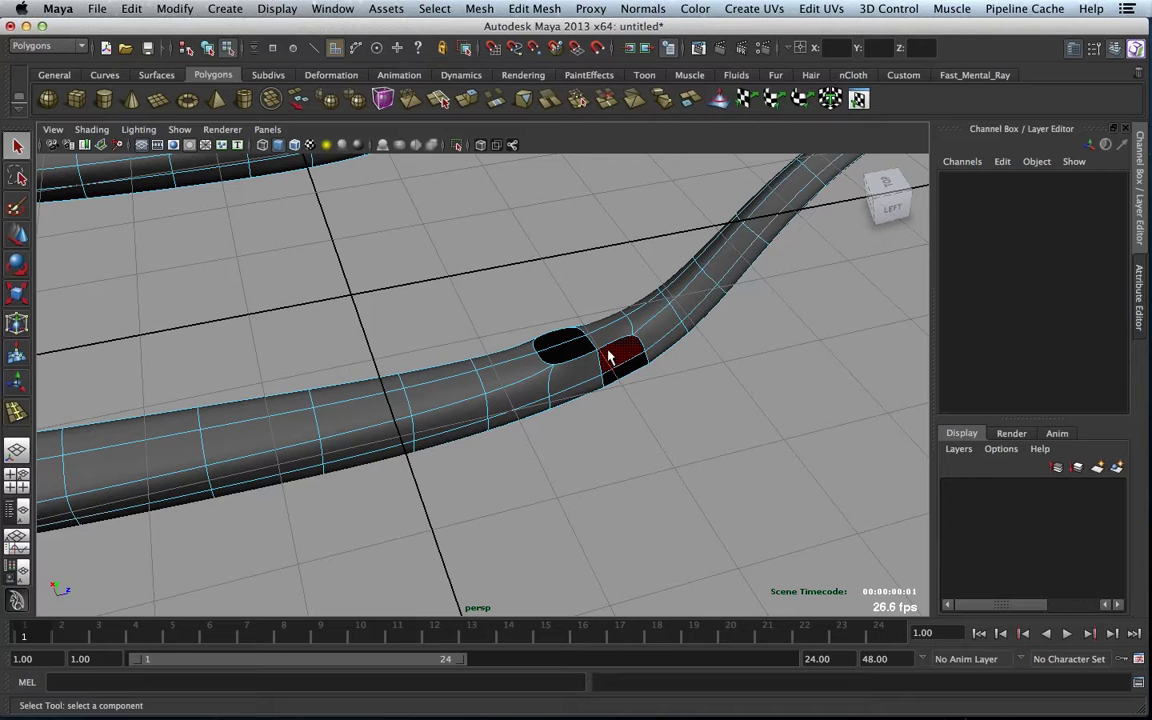
mouse_move(608, 357)
alt+mouse_down()
mouse_move(620, 356)
mouse_move(612, 350)
alt+mouse_up()
click(632, 390)
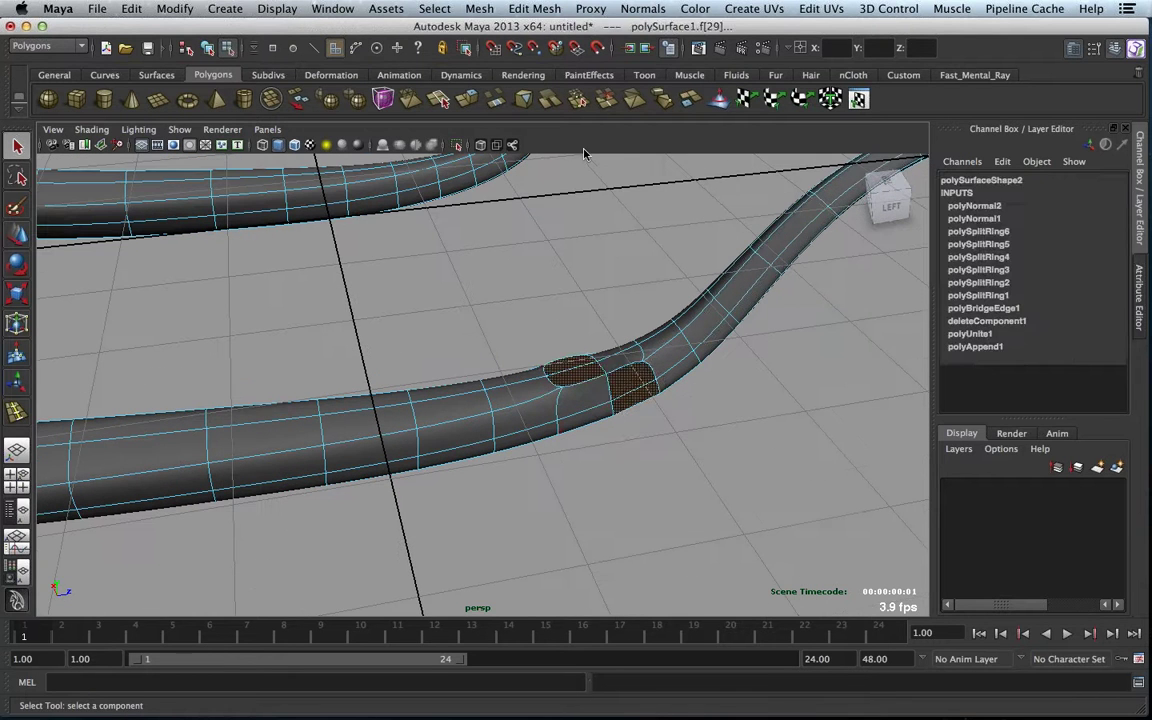
key(z)
- Return to object selection with the whole mesh selected
mouse_move(597, 418)
alt+mouse_down()
mouse_move(591, 405)
mouse_move(602, 409)
alt+mouse_up()
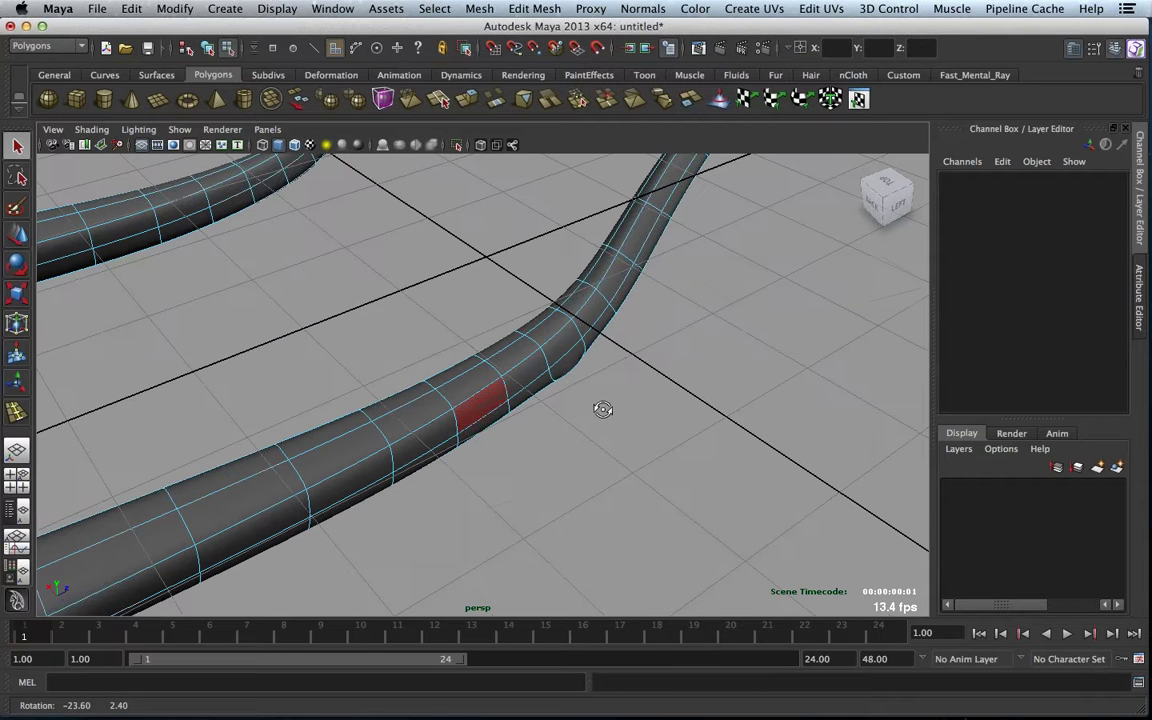
alt+right_drag(602, 409, 346, 376)
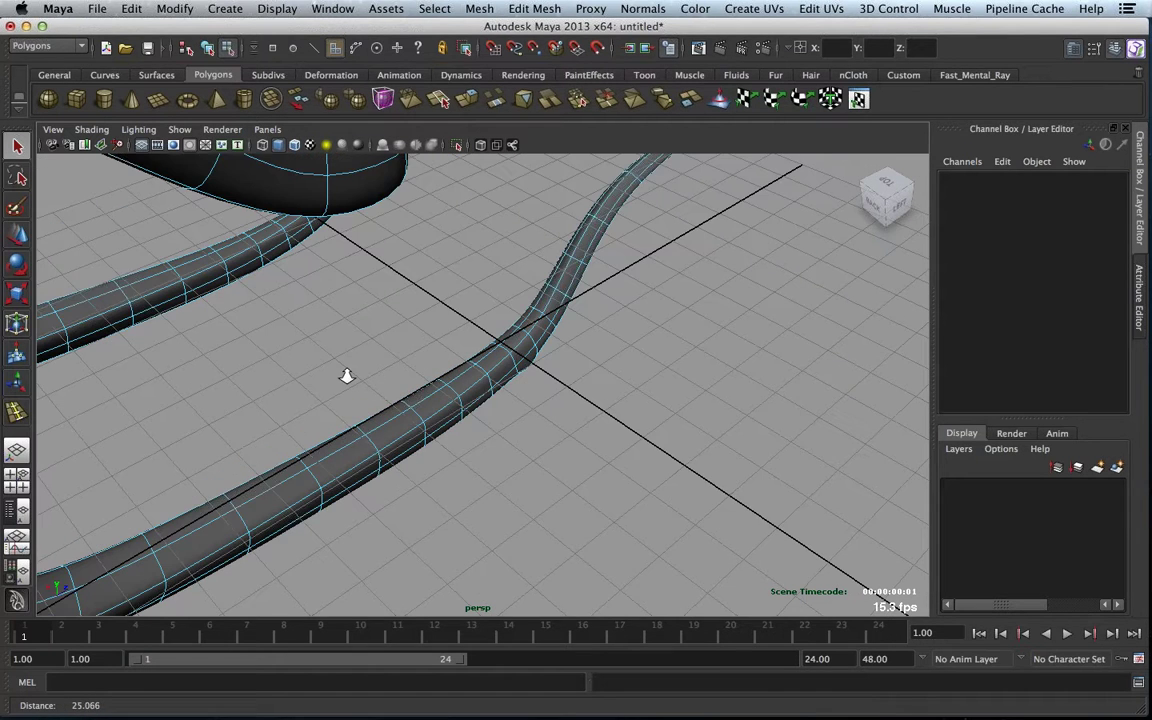
key(a)
click(530, 424)
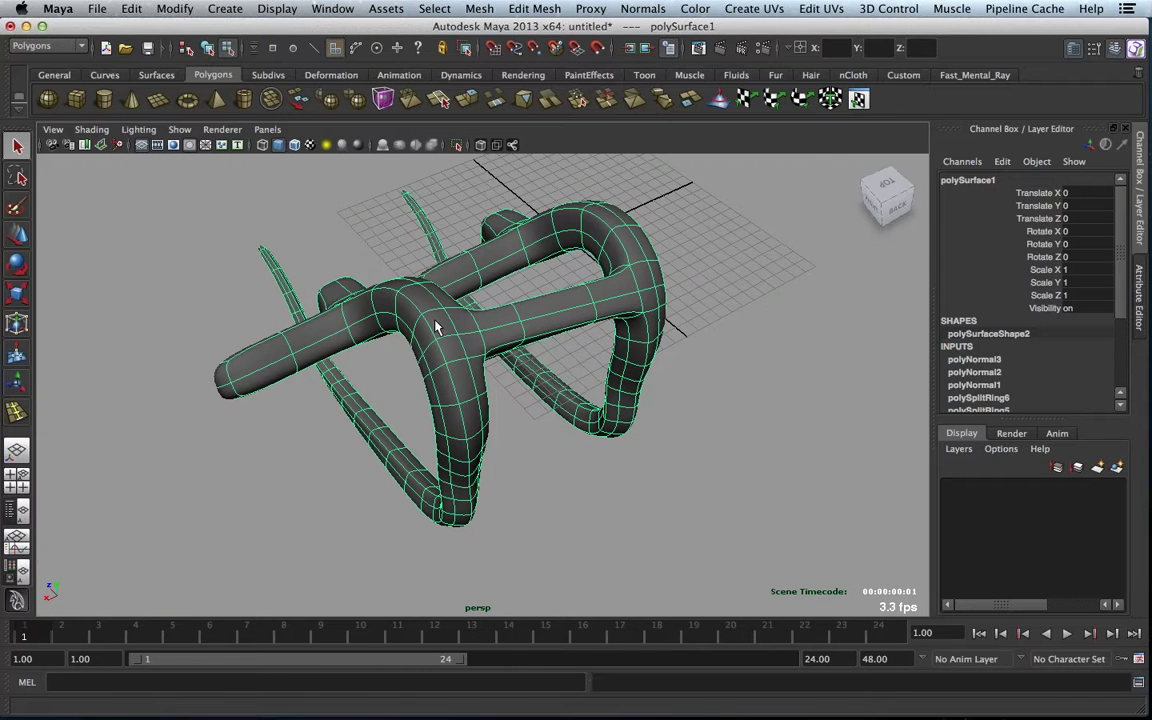
alt+drag(437, 321, 490, 316)
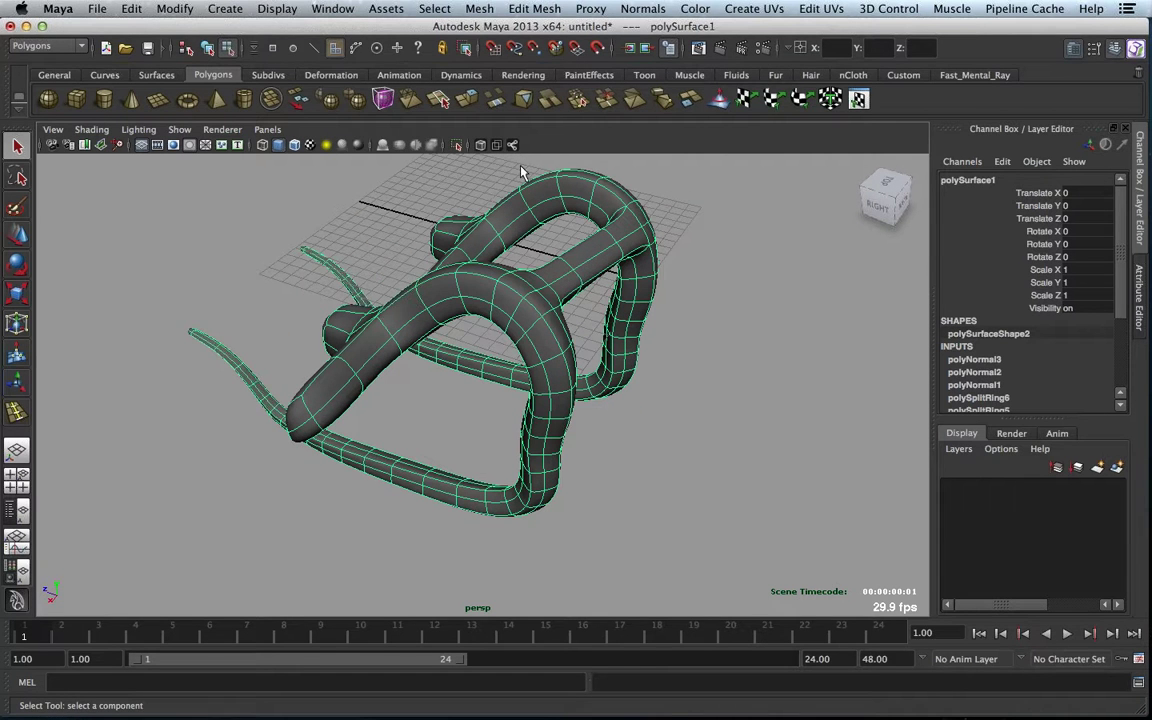
click(481, 10)
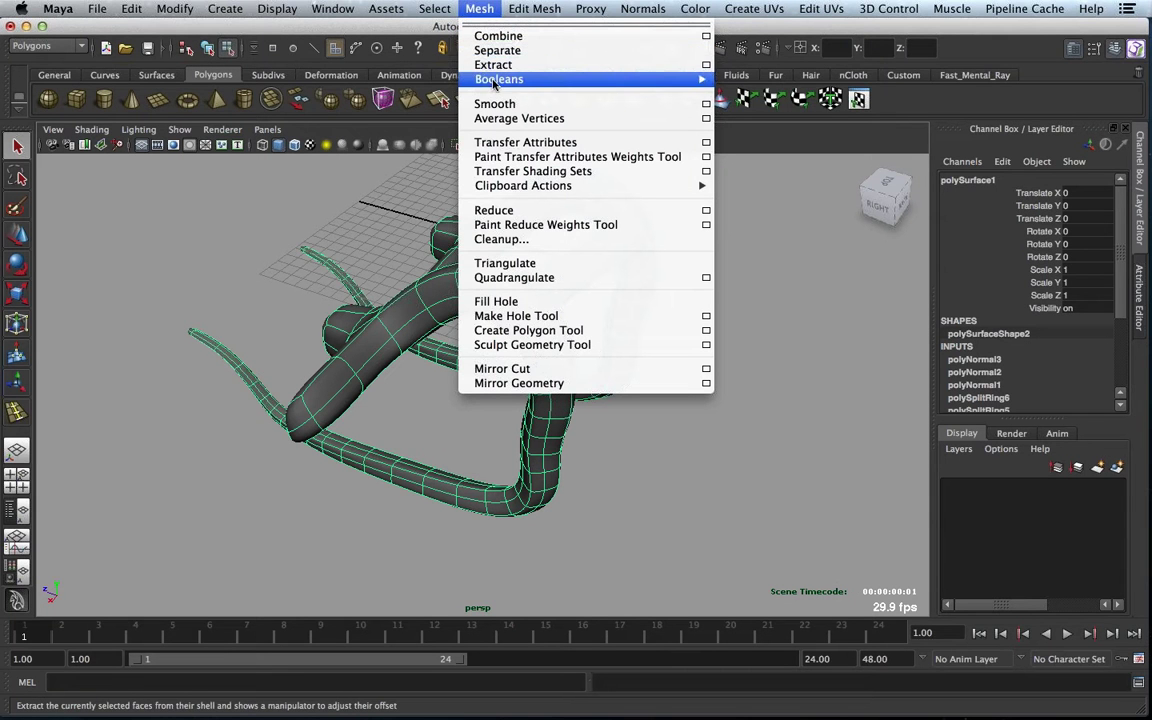
mouse_move(502, 84)
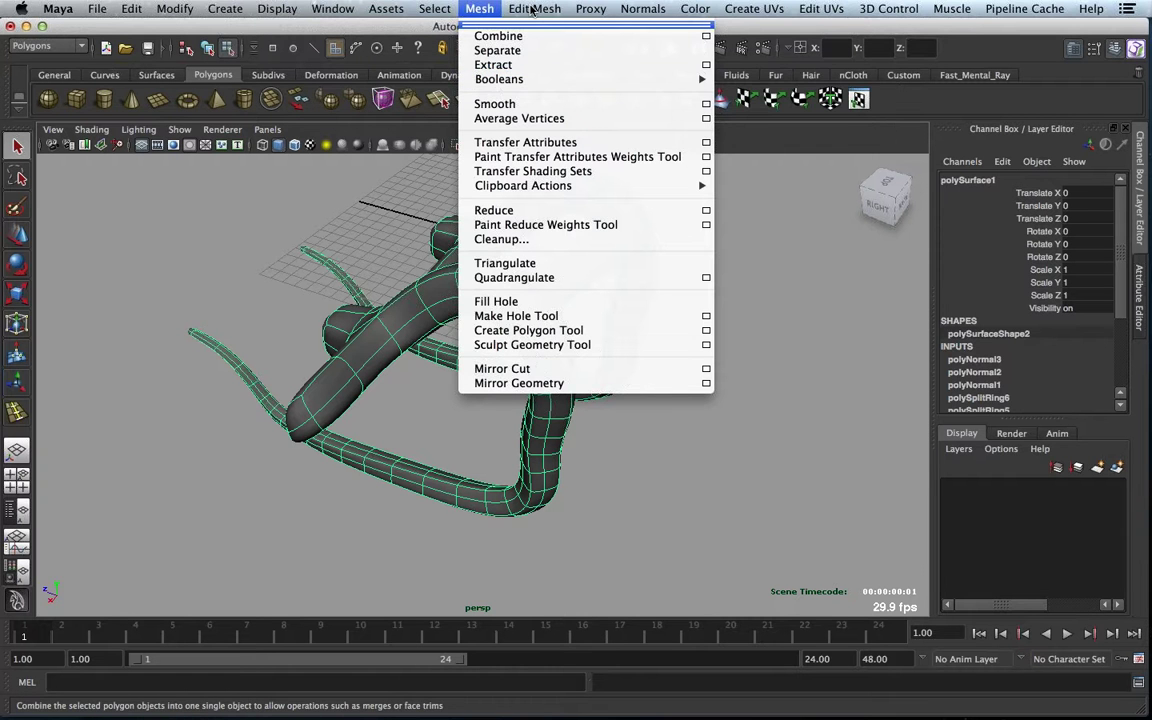
mouse_move(531, 10)
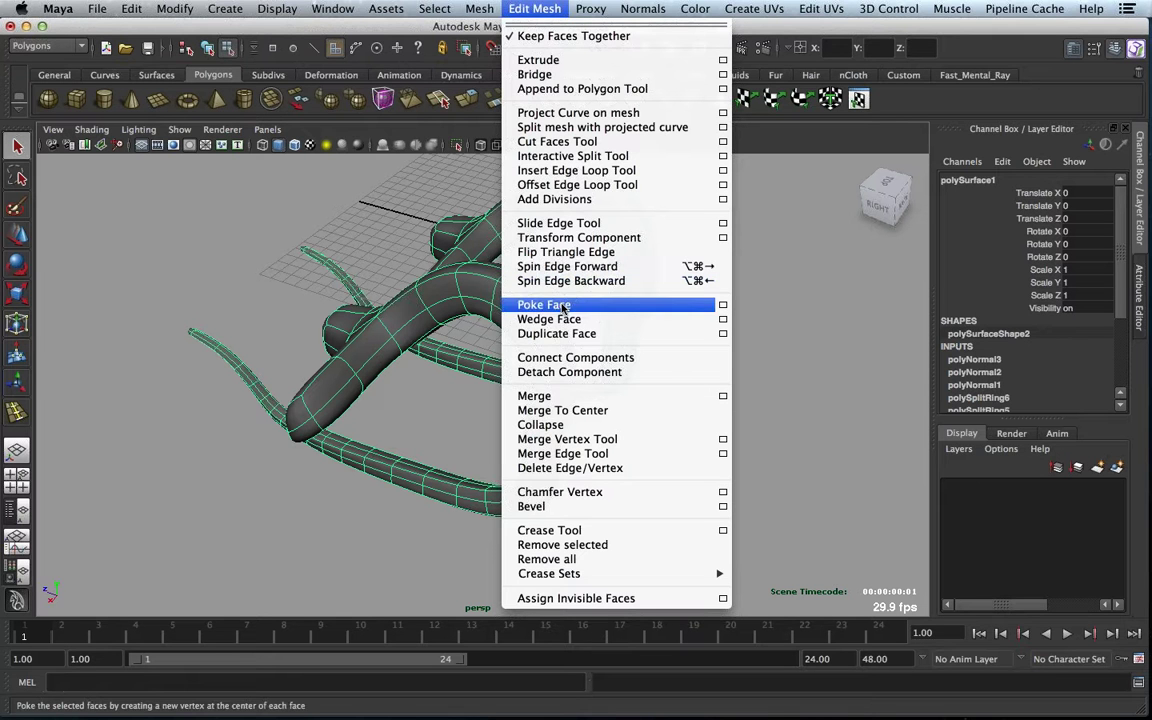
click(395, 307)
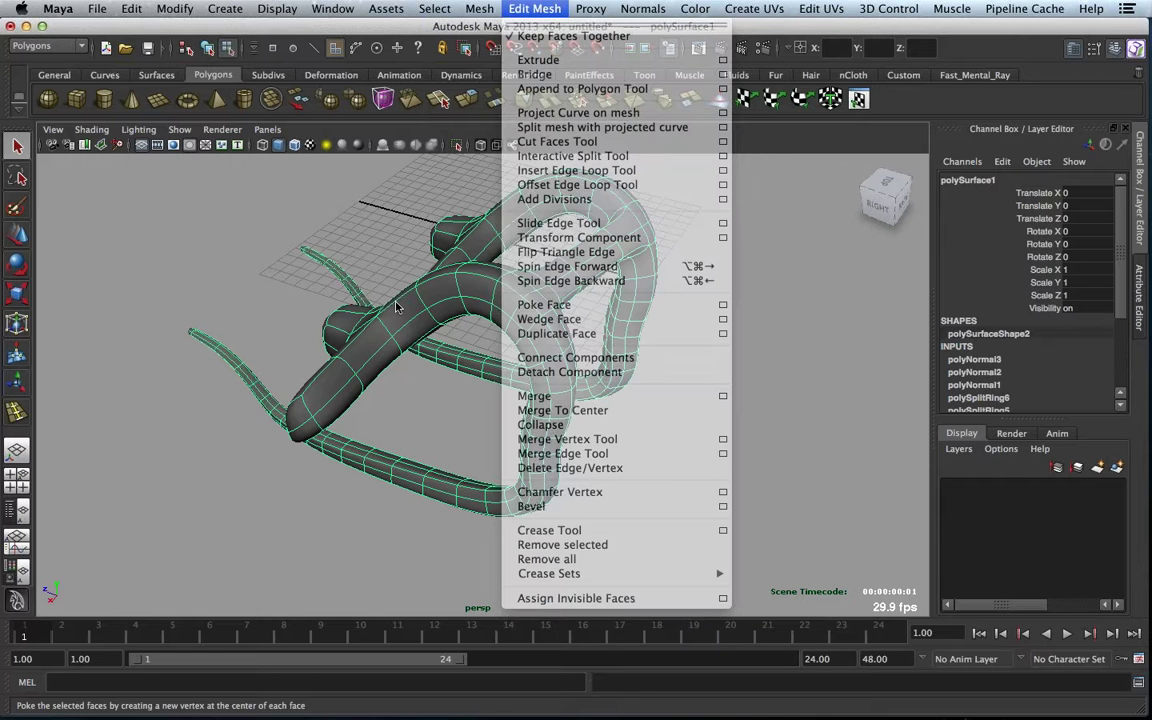
- Poke a single face on the upper part of the near arch and return the mesh to object selection
alt+right_drag(395, 307, 474, 242)
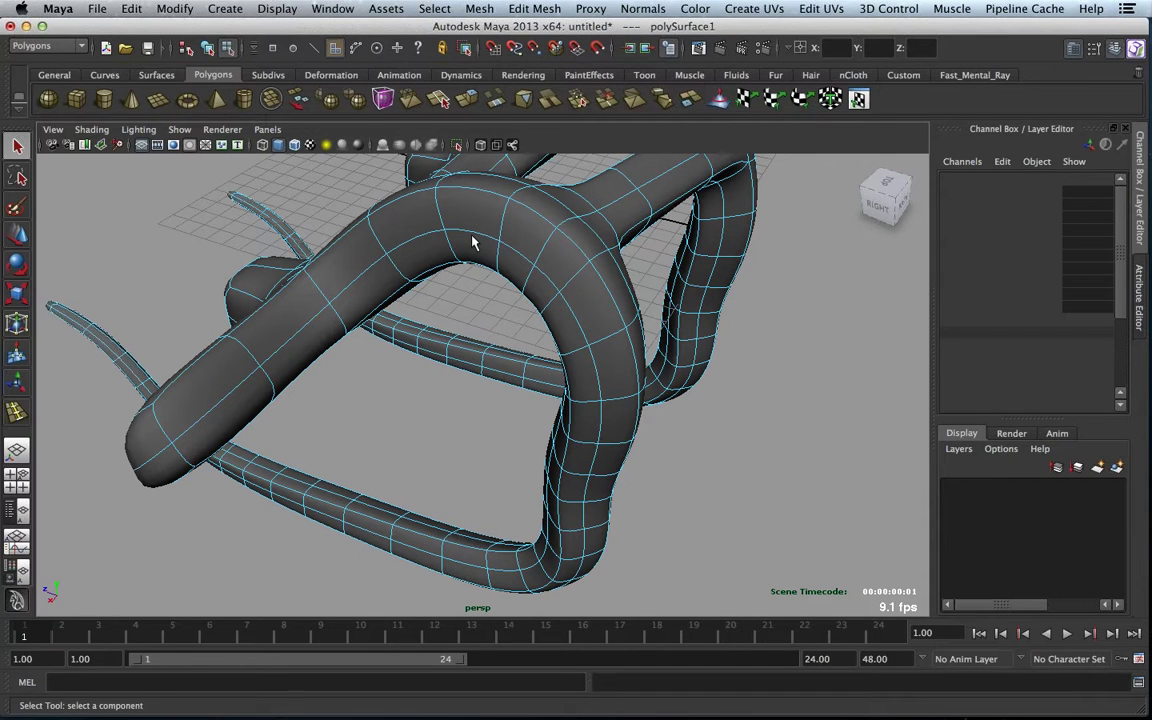
click(474, 240)
click(538, 9)
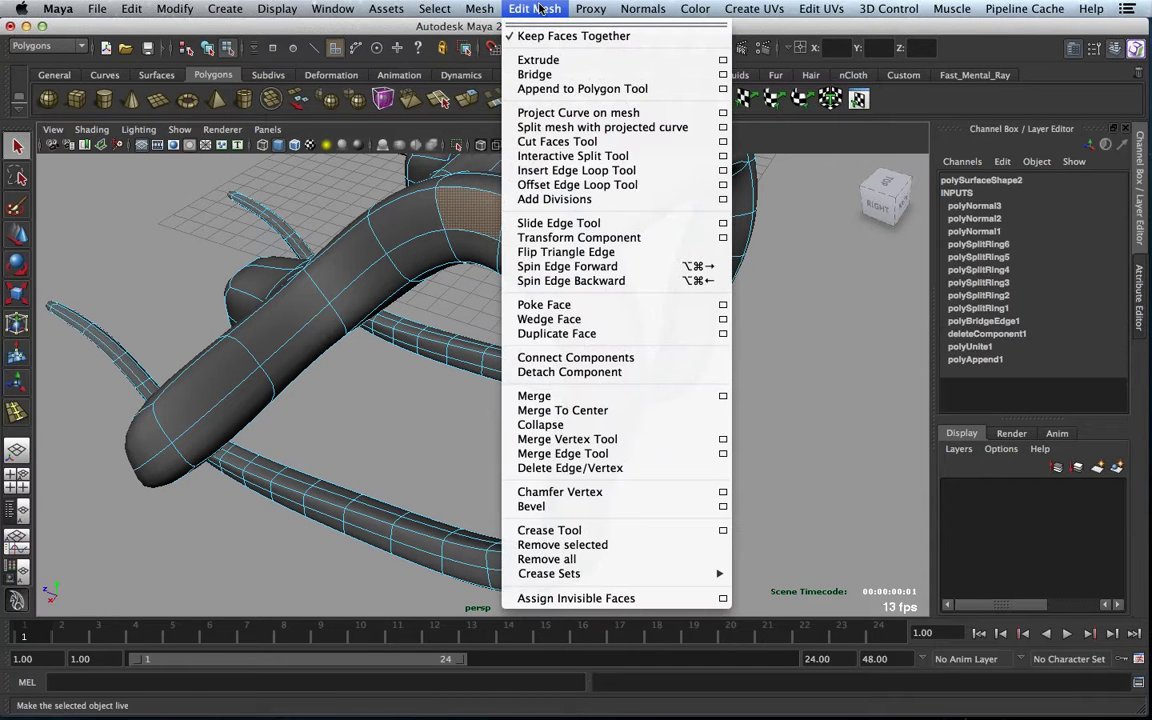
click(544, 304)
alt+drag(468, 230, 167, 313)
alt+drag(379, 374, 511, 221)
right_drag(511, 221, 494, 304)
click(535, 9)
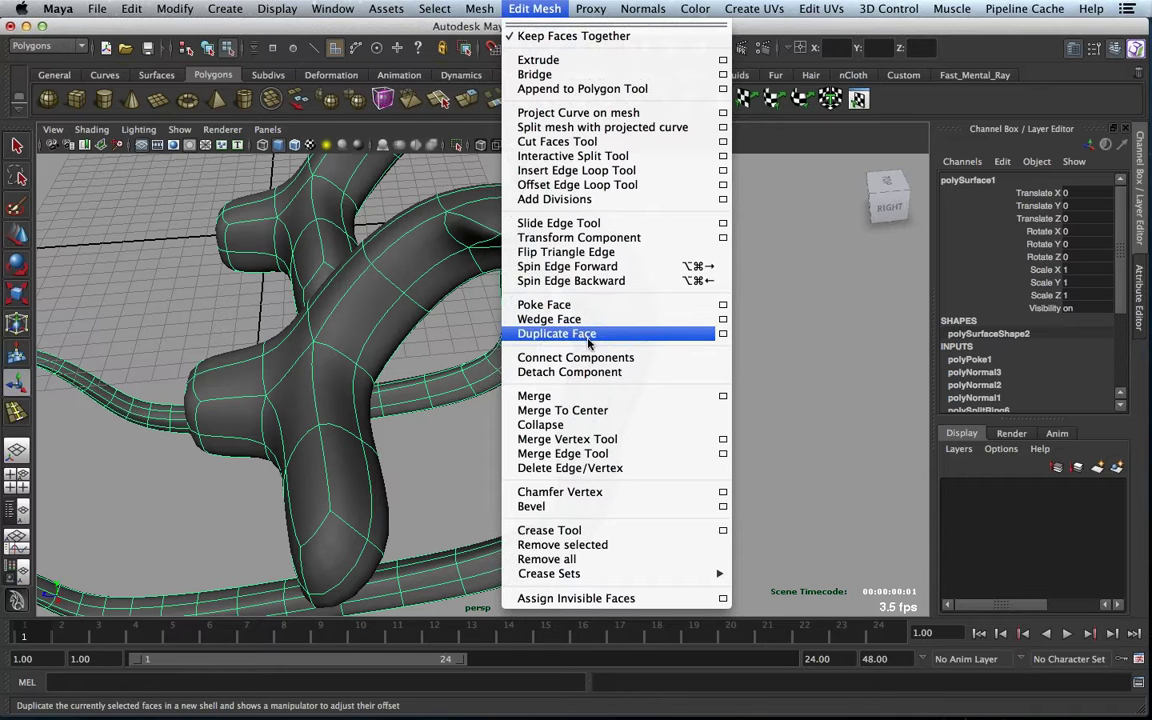
click(908, 469)
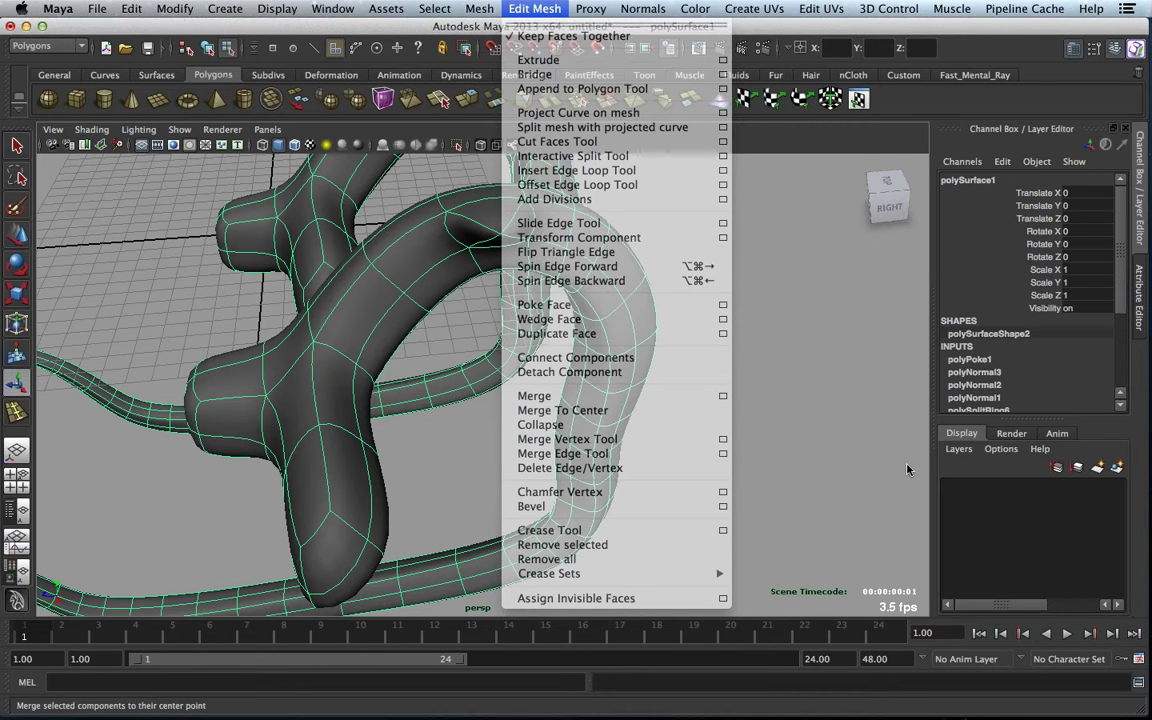
- Duplicate a block of four faces on the upper part of the near arch's leg and return to object selection
alt+drag(908, 469, 652, 268)
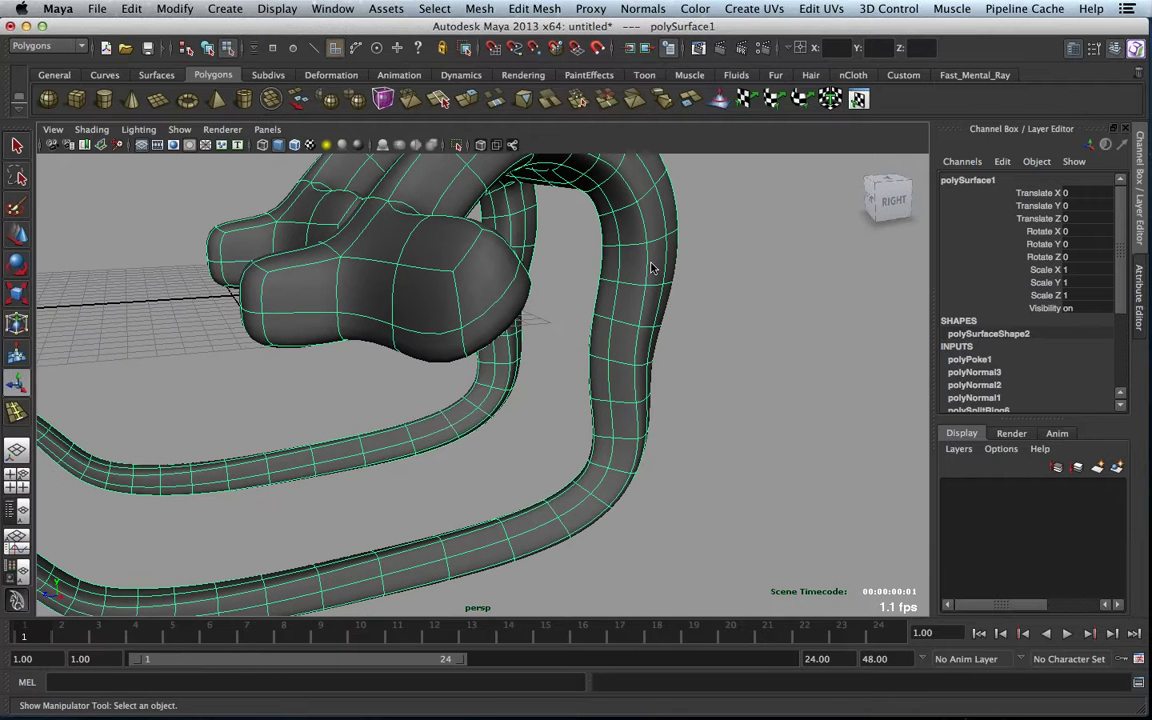
right_drag(651, 265, 650, 304)
key(F10)
click(588, 300)
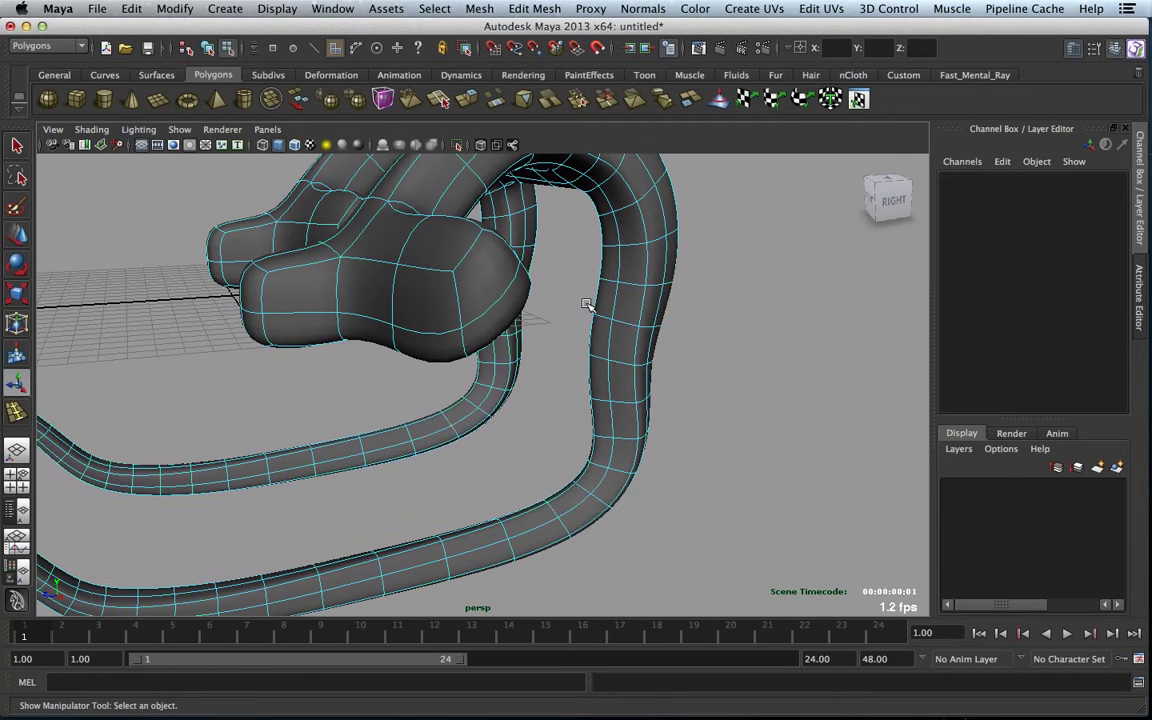
click(588, 304)
click(643, 8)
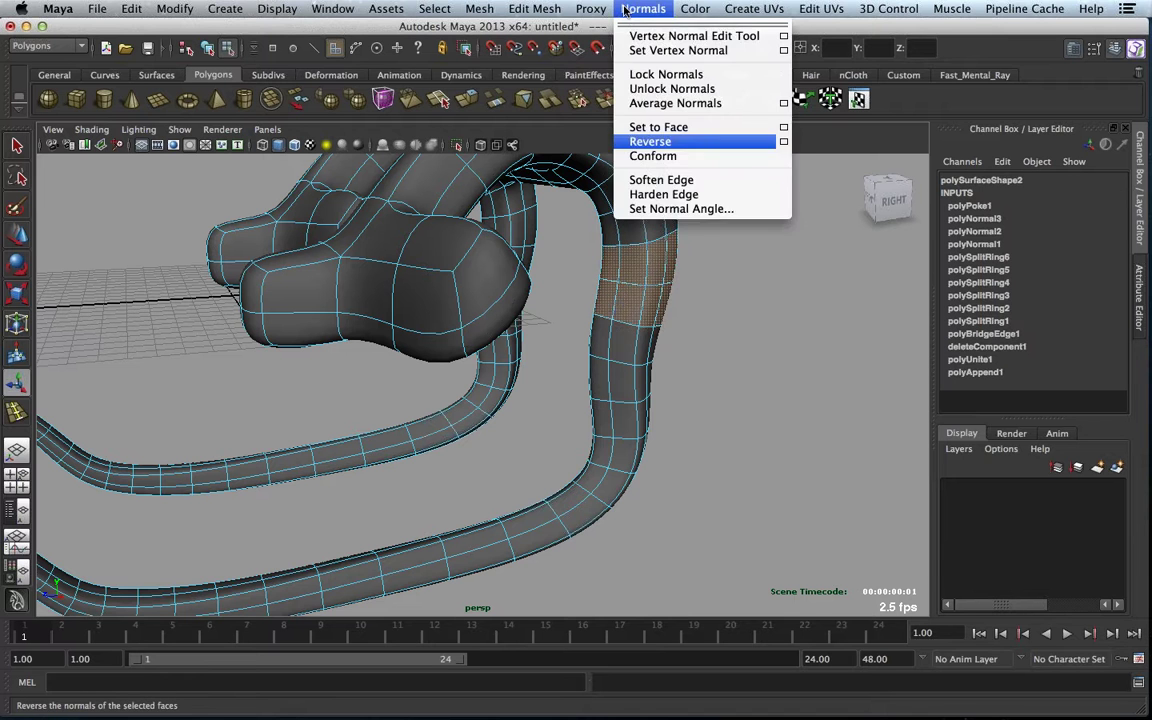
mouse_move(555, 10)
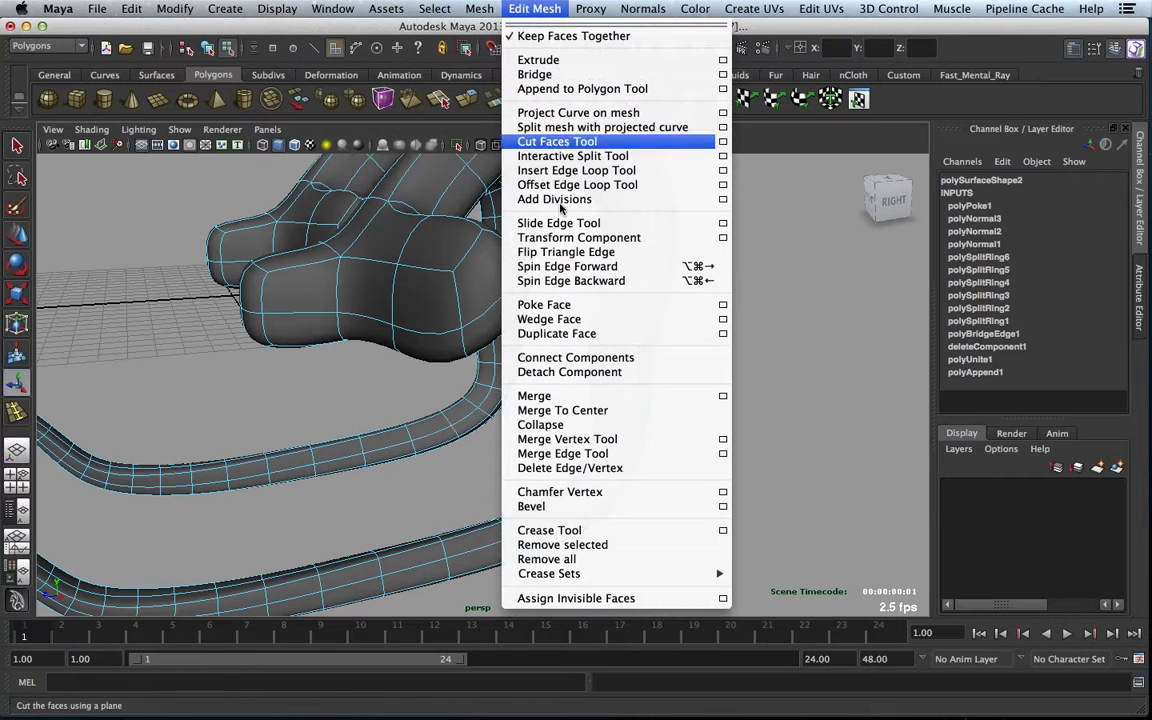
click(572, 334)
click(666, 352)
click(656, 342)
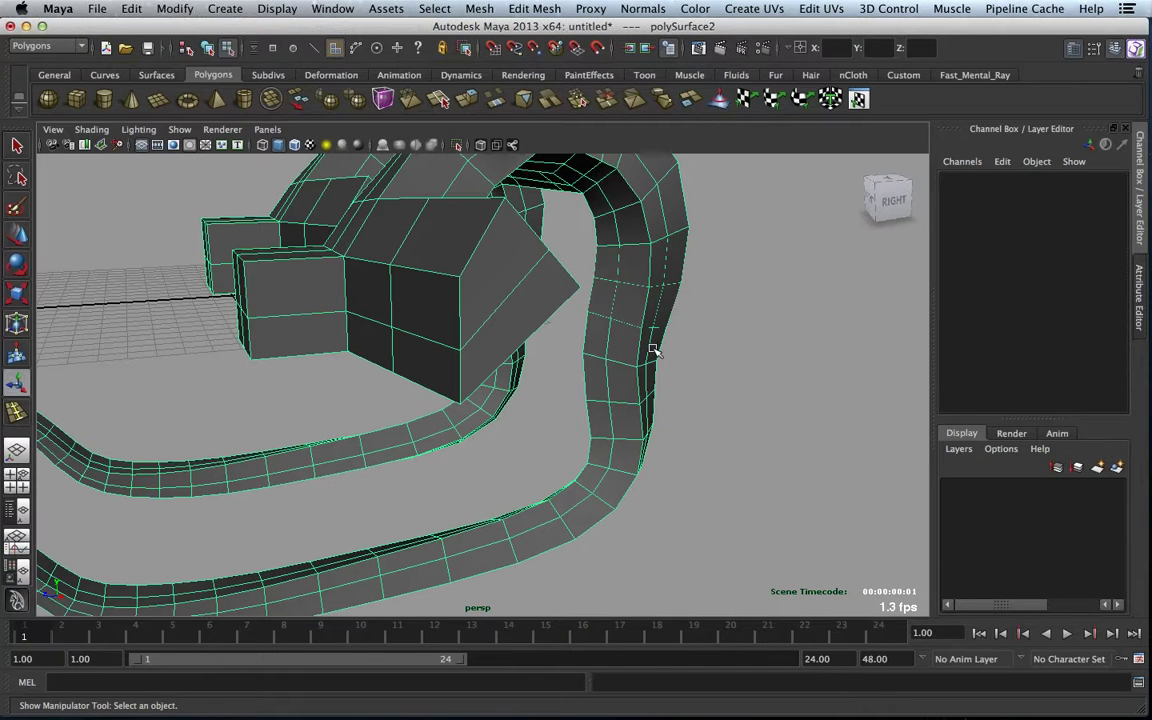
click(207, 47)
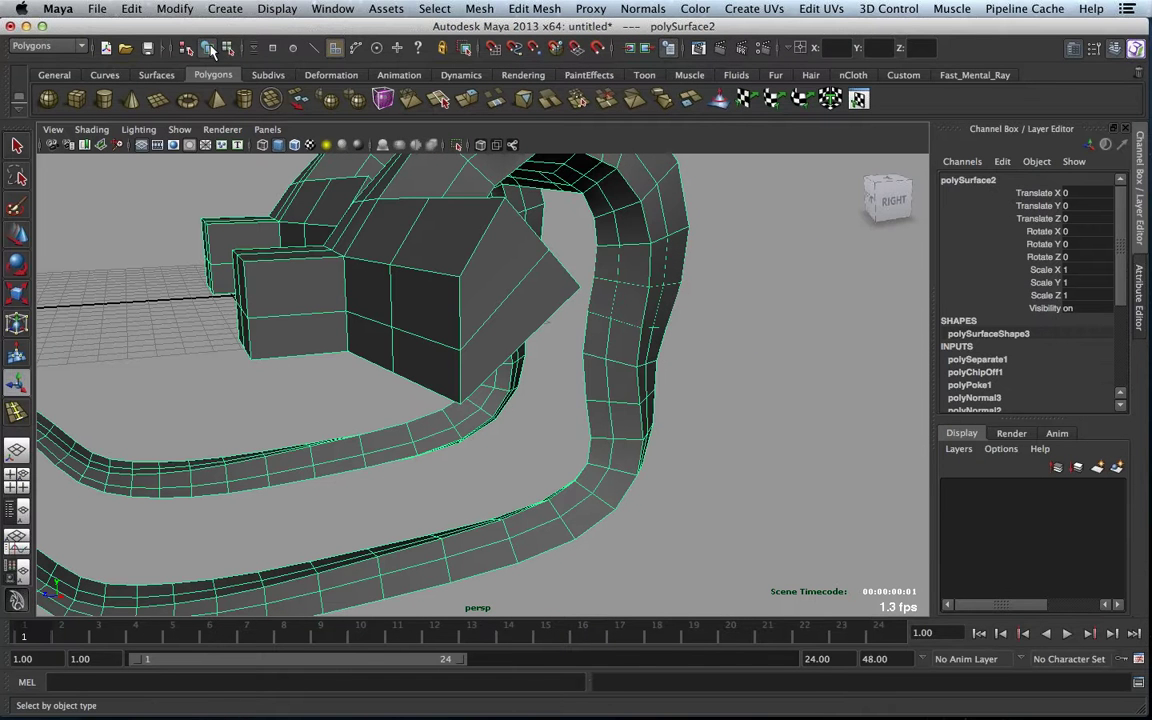
- Center the pivot of the duplicated face band on the near arch's leg and scale it up uniformly to about 1.39
drag(772, 263, 607, 321)
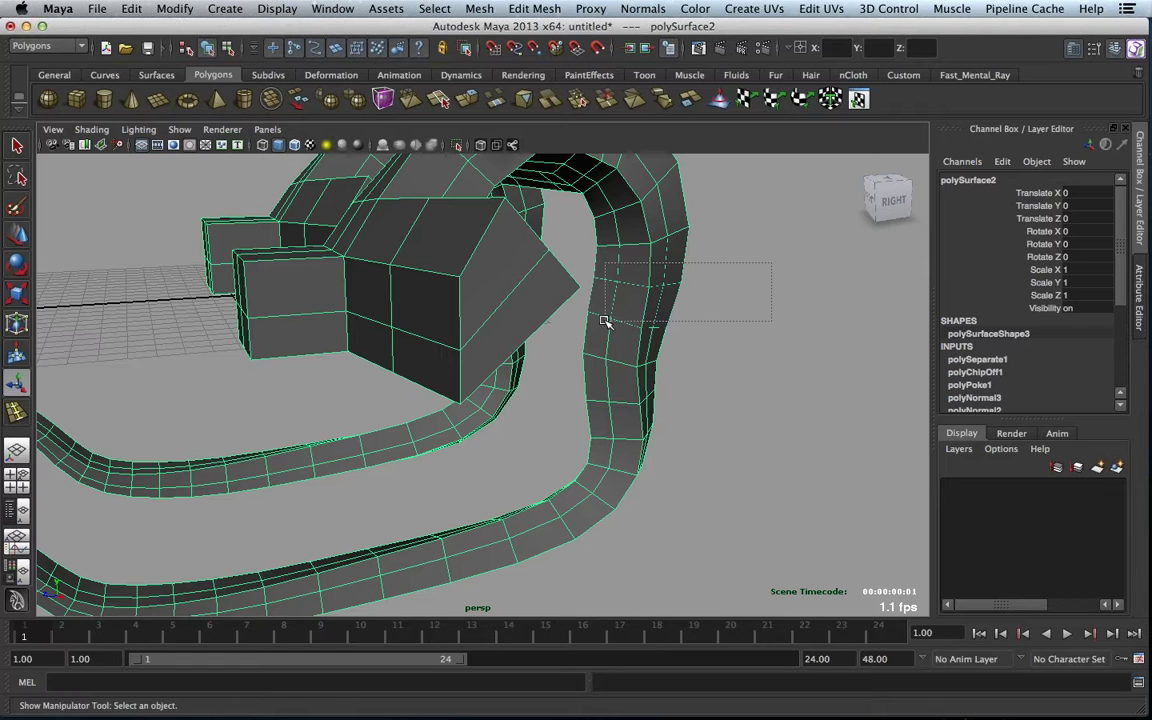
key(r)
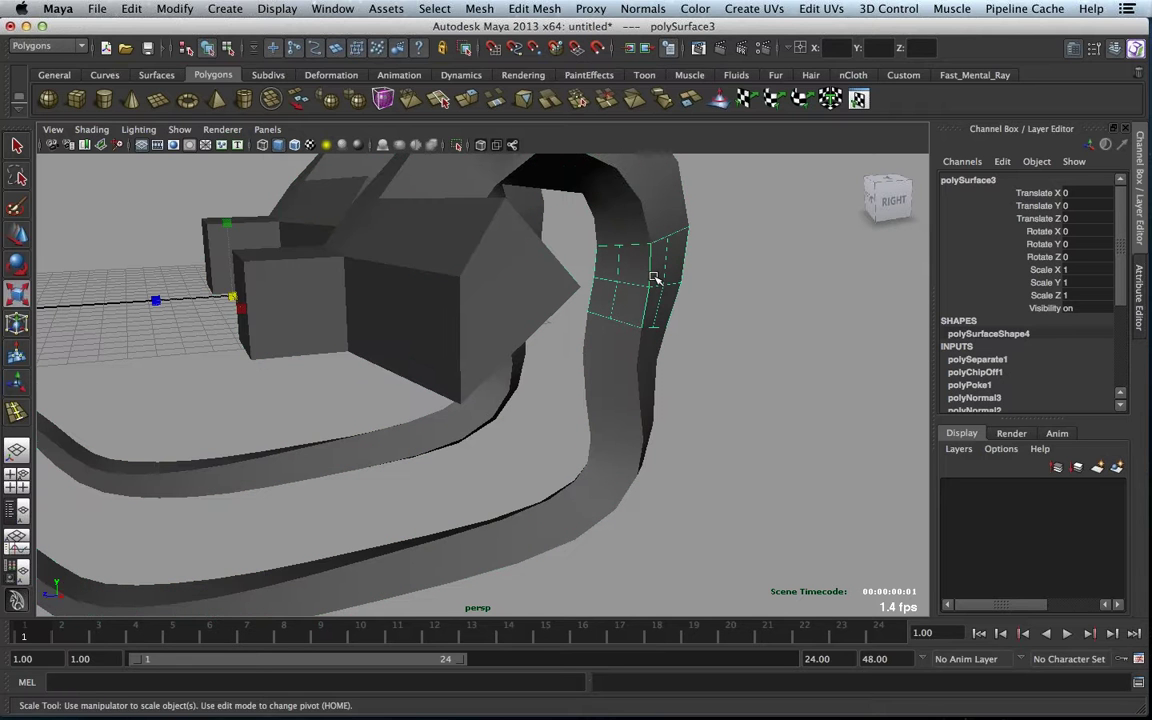
click(173, 10)
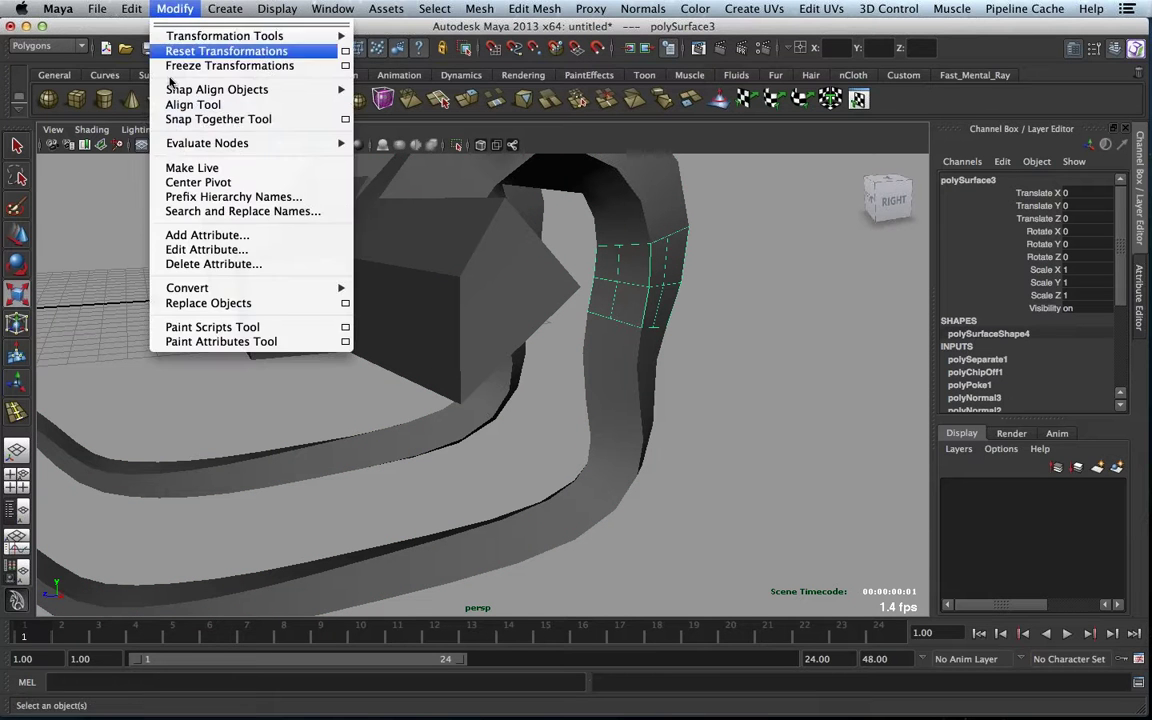
click(176, 184)
drag(637, 279, 663, 314)
- Select all faces of the enlarged band and extrude them outward by about 0.525 to give it thickness
click(429, 496)
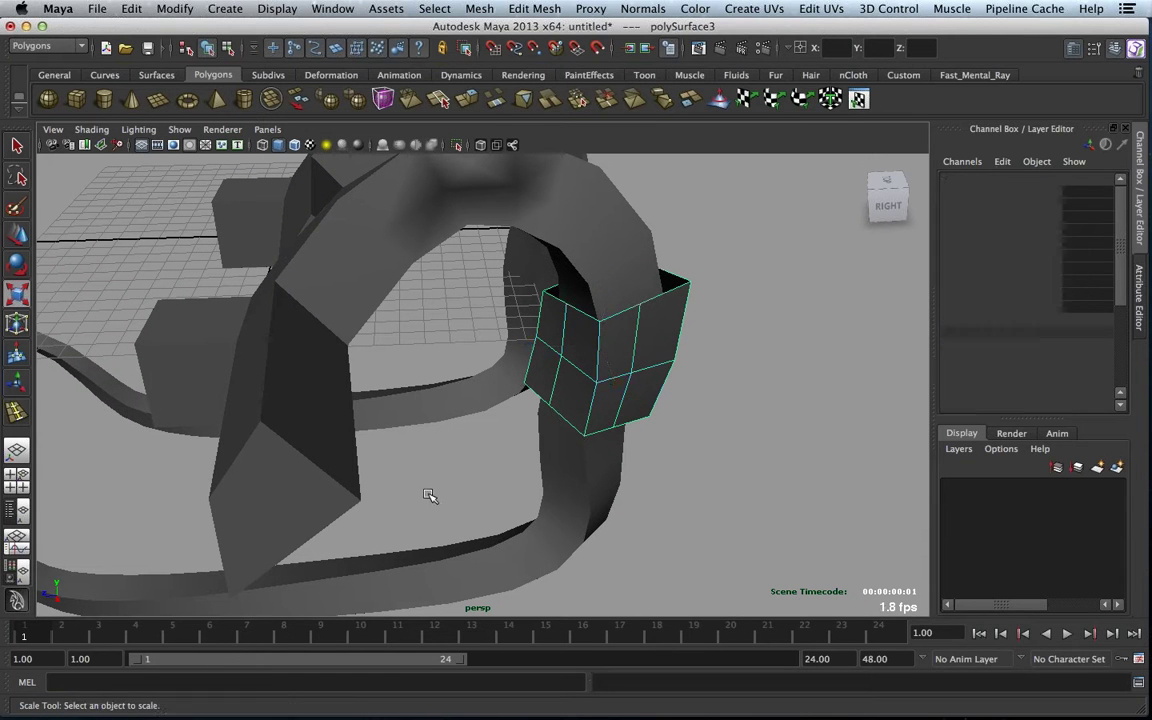
key(F11)
drag(532, 463, 591, 393)
shift+right_drag(647, 320, 647, 357)
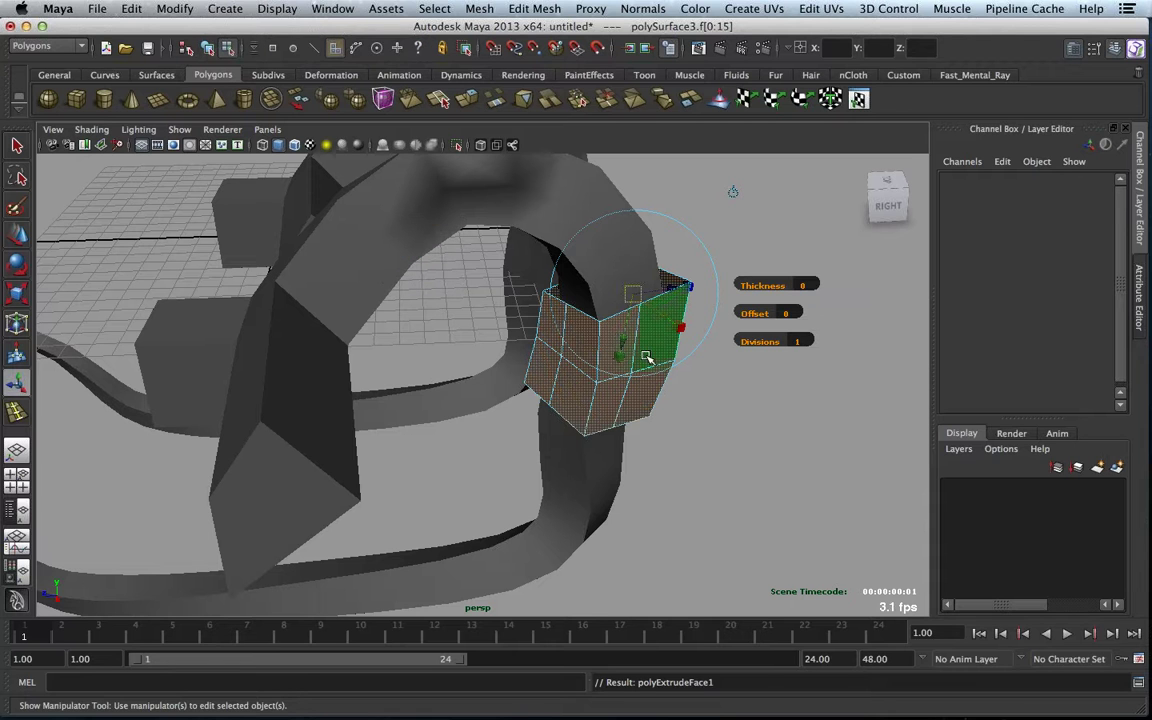
drag(647, 357, 661, 333)
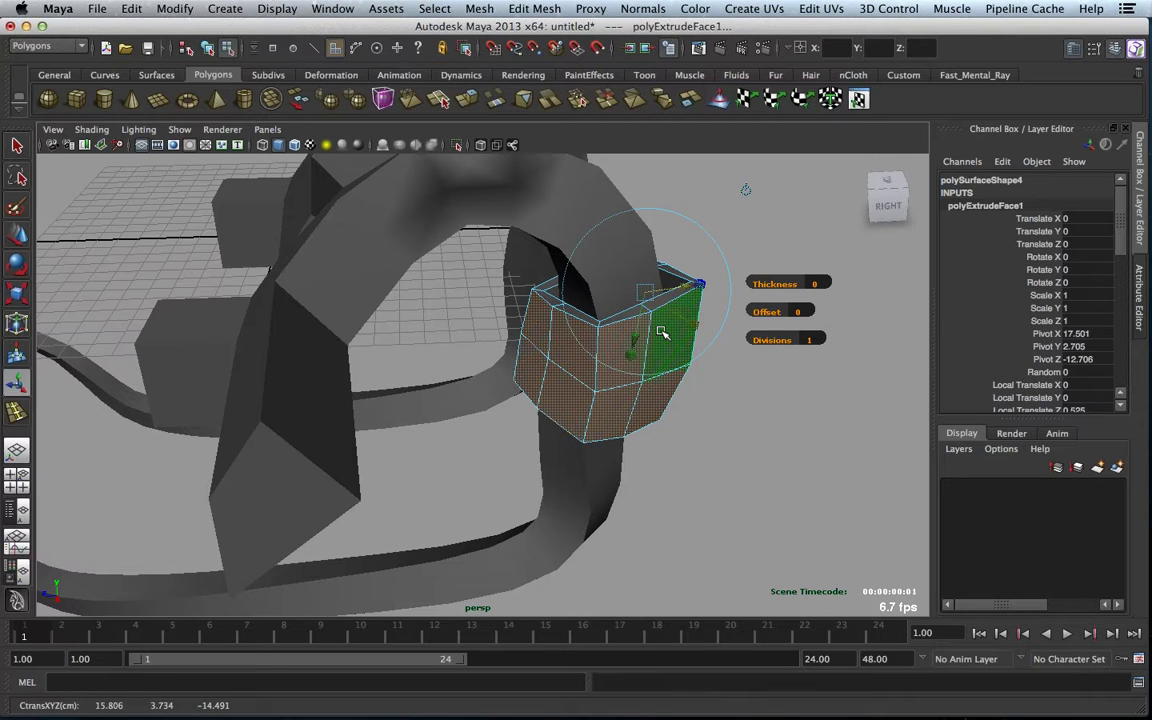
right_drag(661, 331, 653, 415)
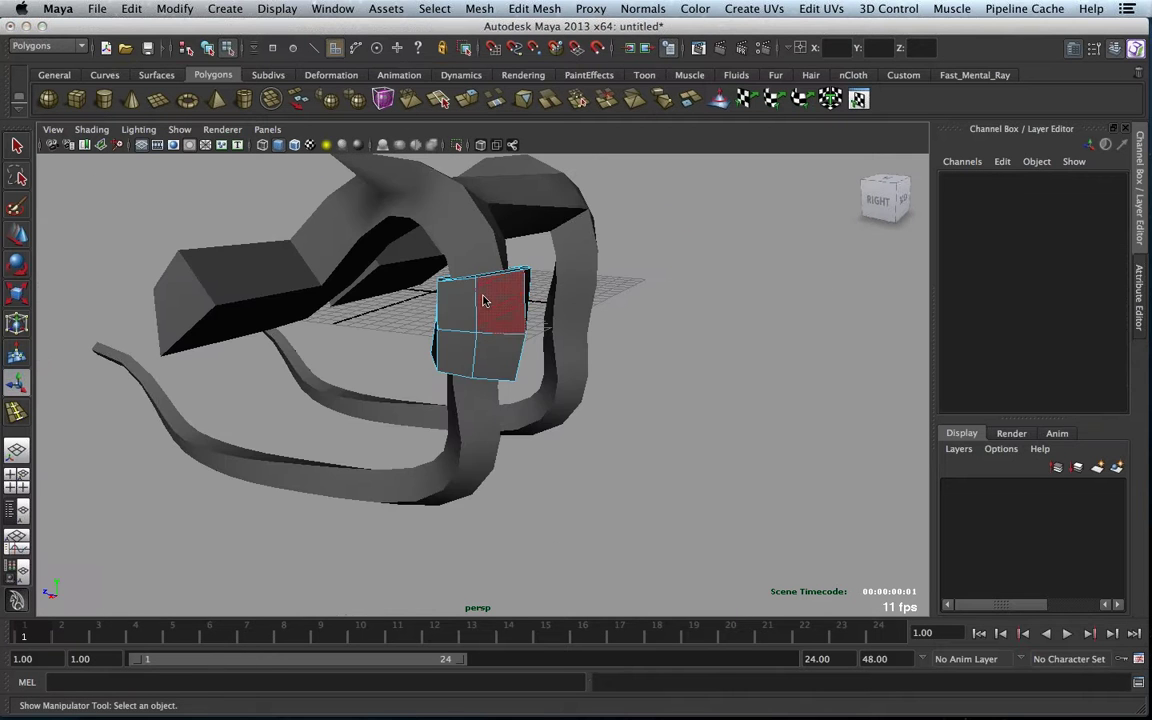
- Return to object selection and select the main arch mesh instead of the thickened band
key(F8)
alt+drag(575, 420, 595, 375)
click(595, 375)
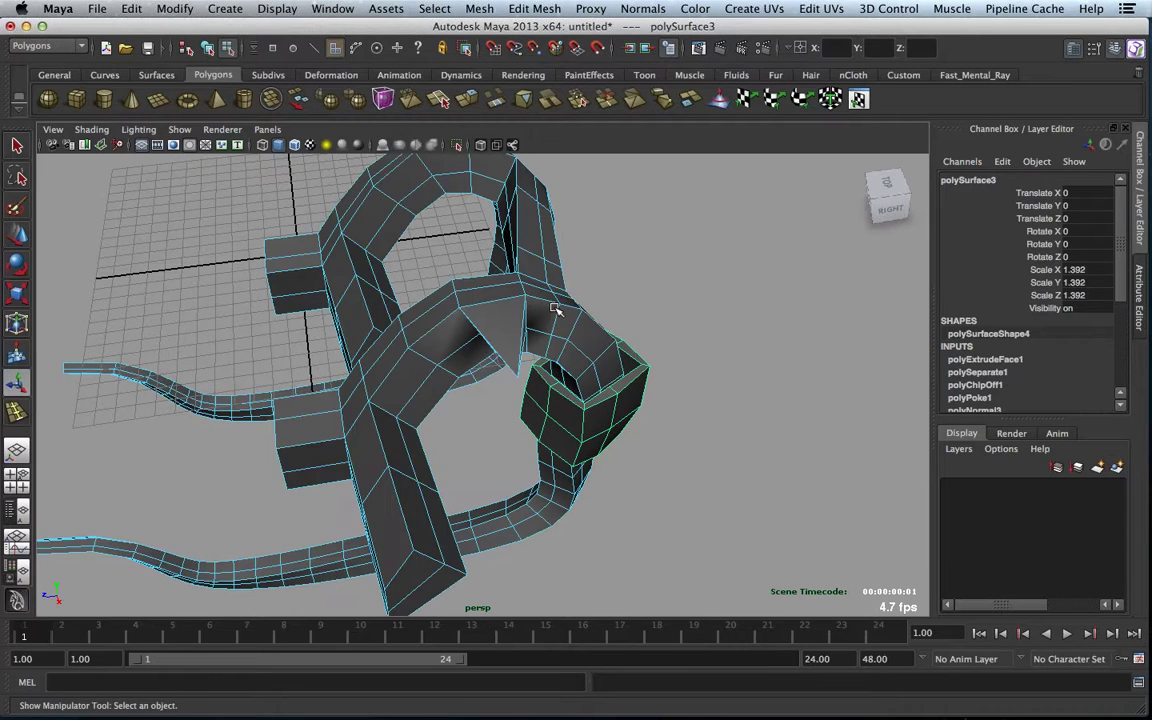
right_click(555, 298)
alt+drag(555, 298, 344, 263)
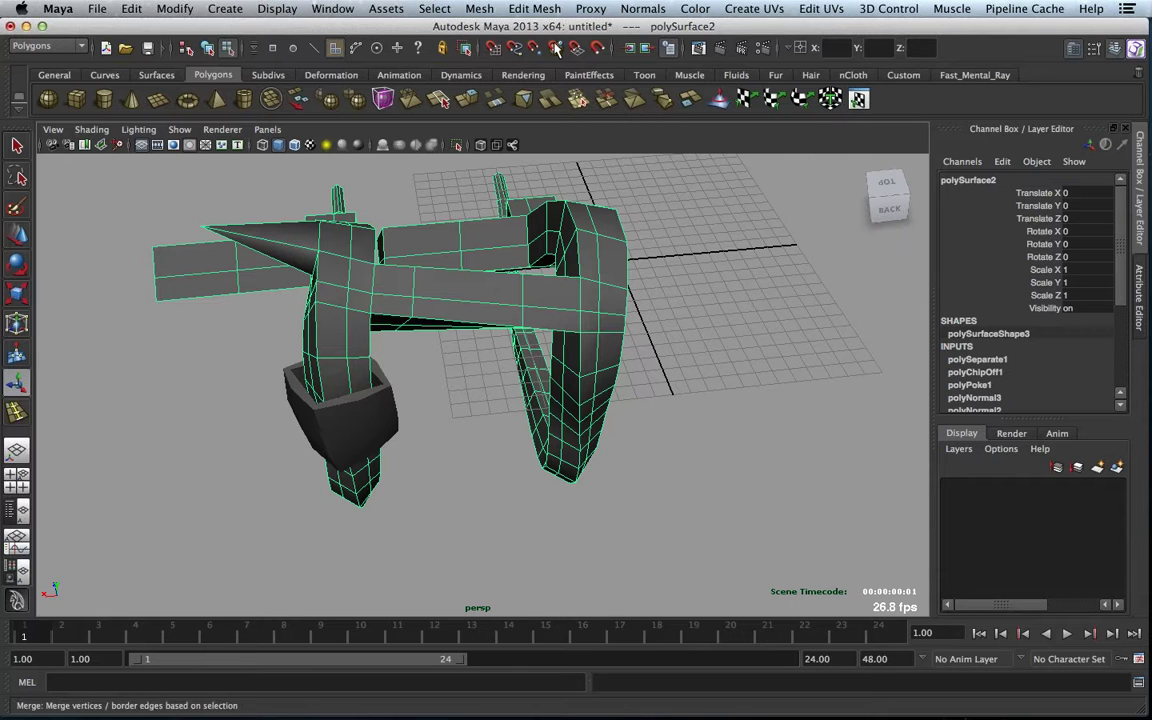
click(479, 9)
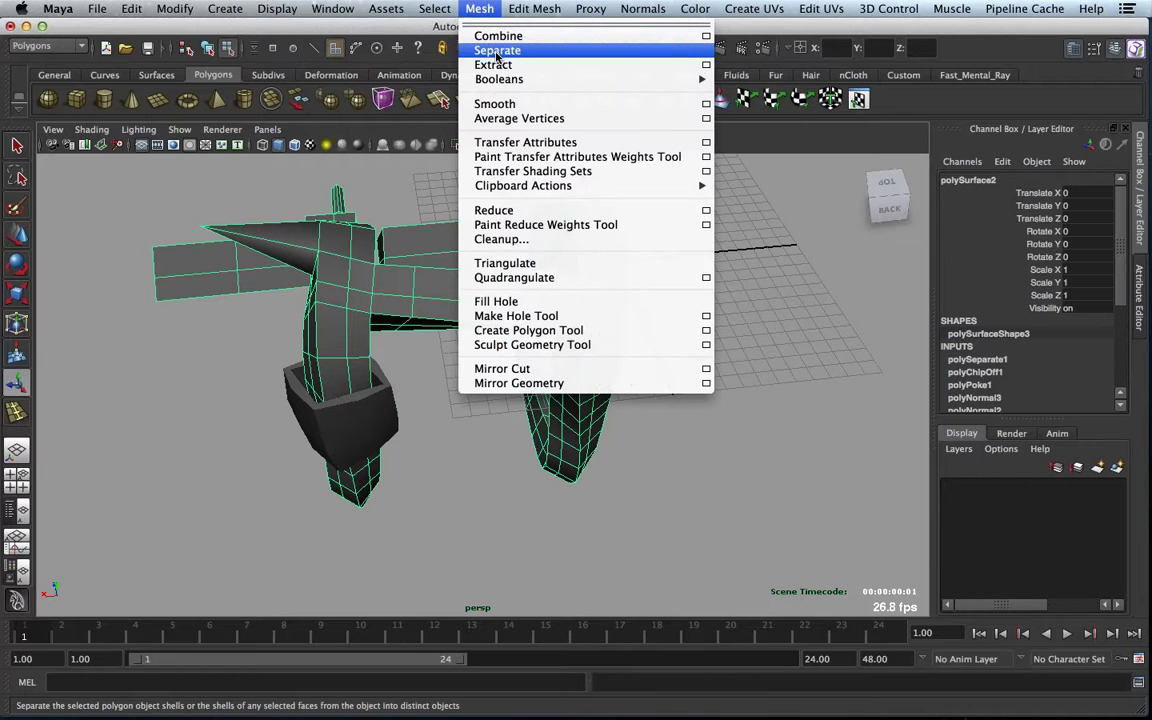
click(497, 51)
alt+drag(580, 410, 501, 263)
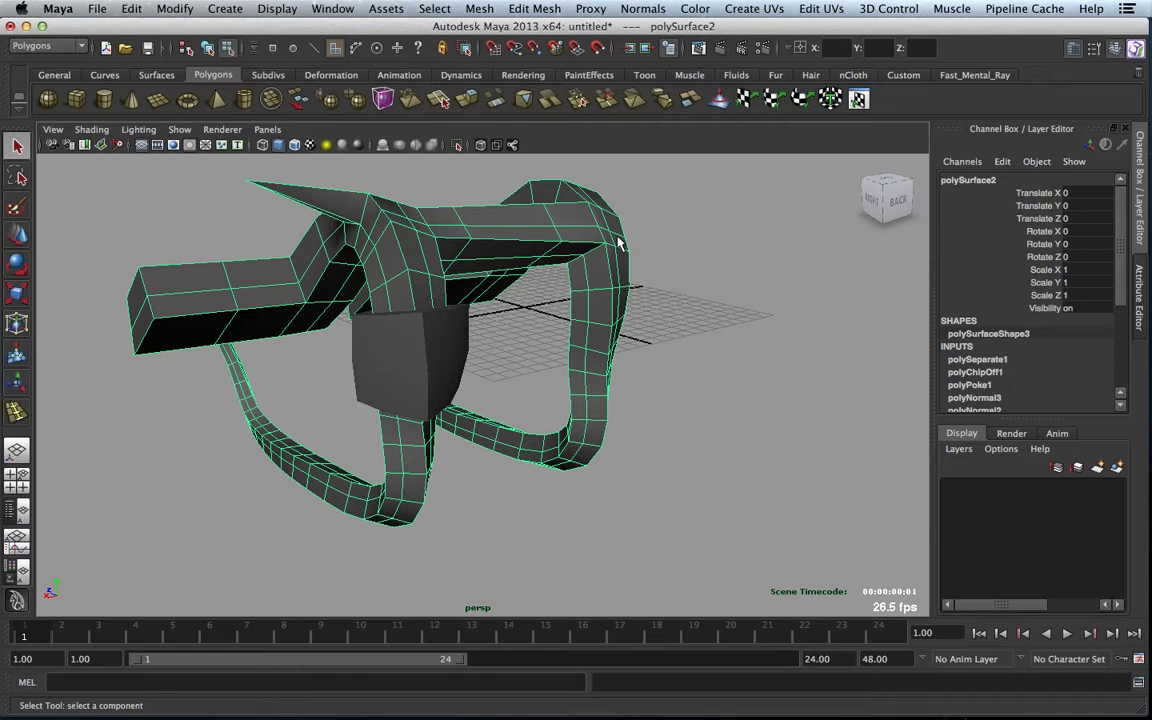
alt+drag(595, 232, 530, 110)
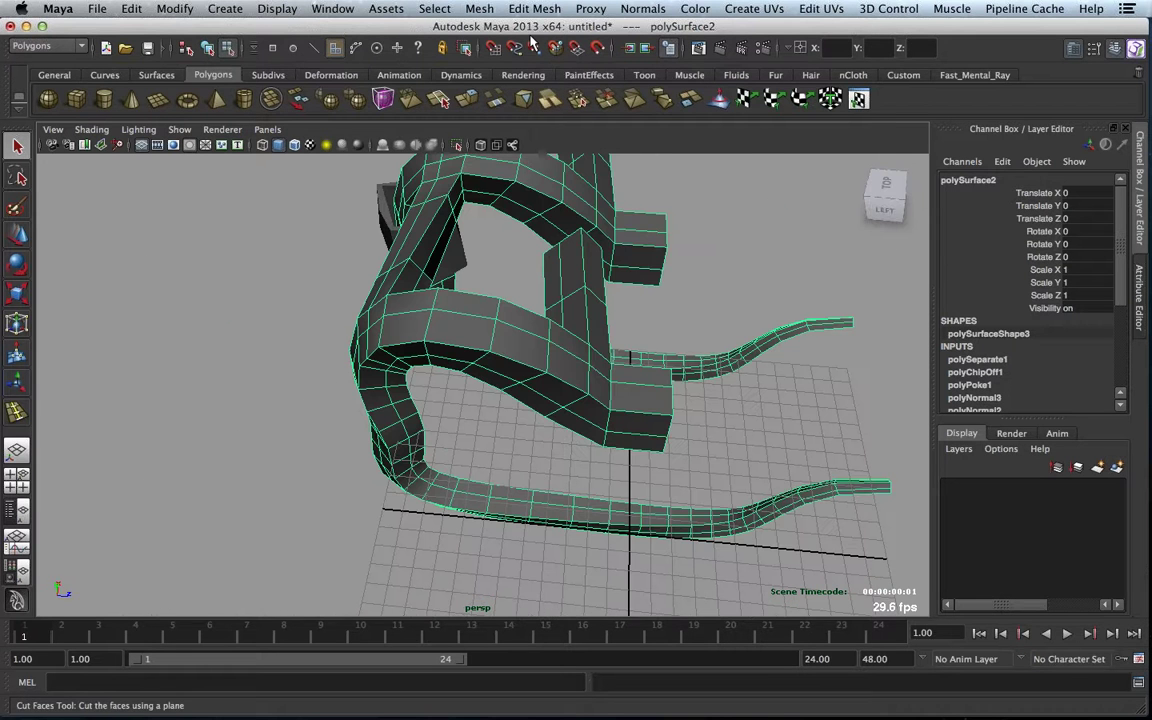
click(479, 8)
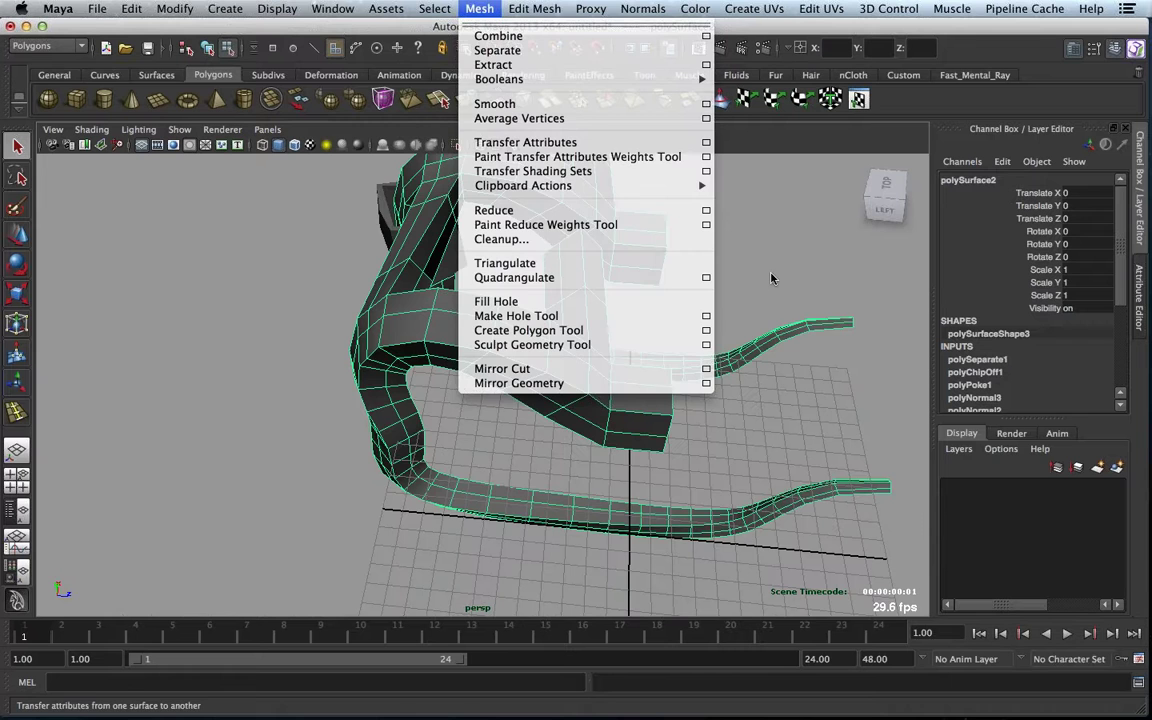
alt+right_drag(771, 278, 586, 255)
alt+drag(586, 255, 540, 180)
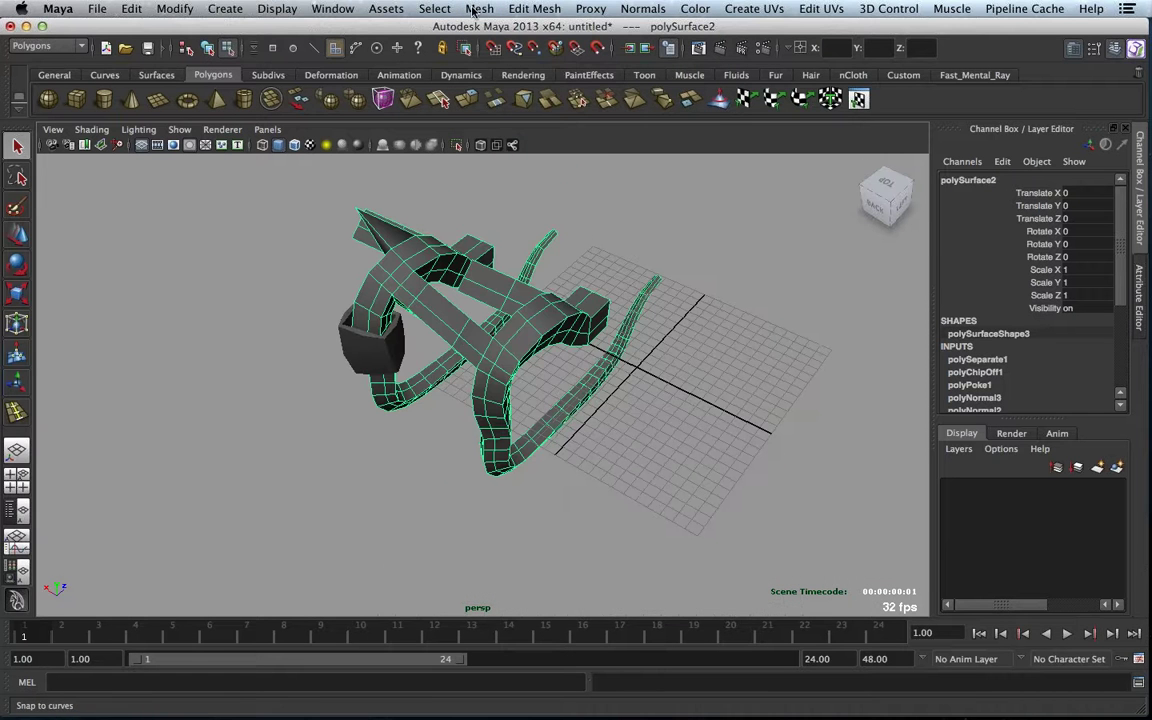
click(479, 8)
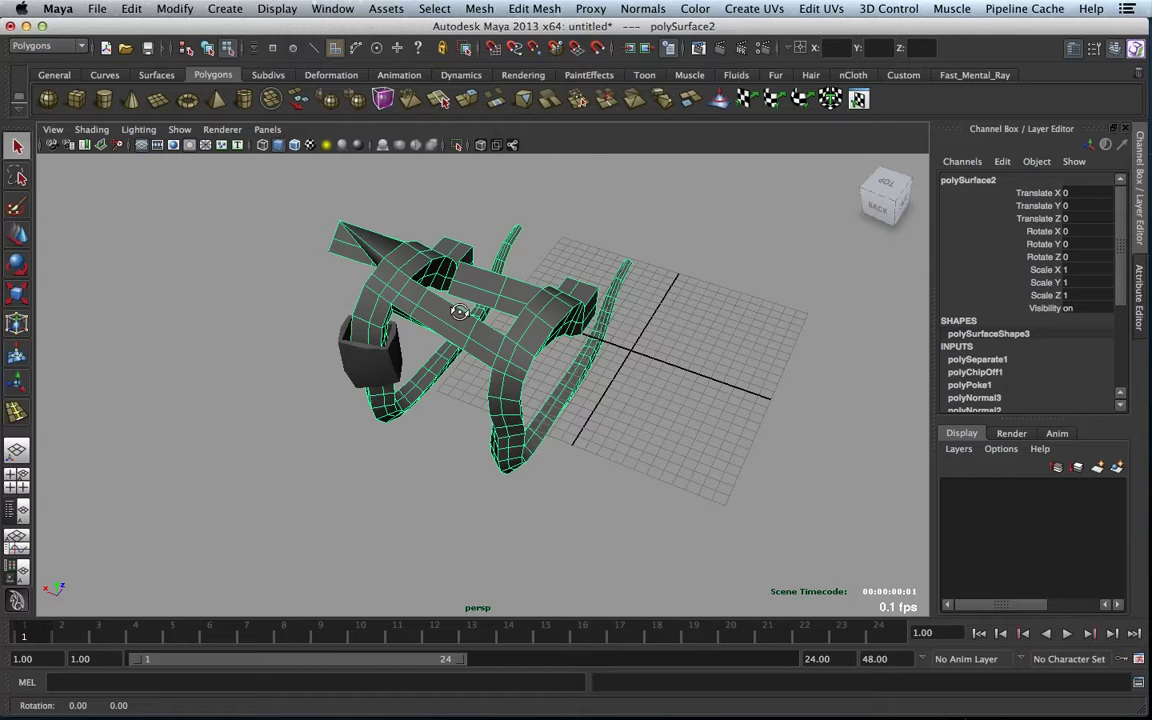
alt+drag(450, 305, 420, 366)
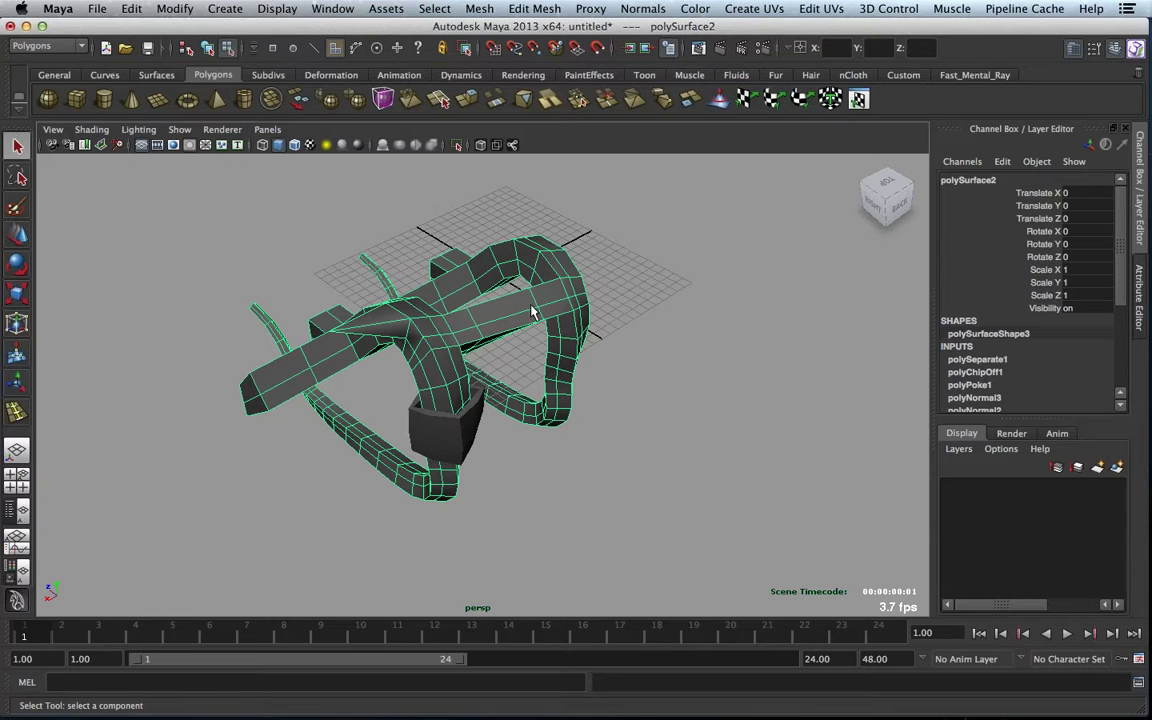
- Delete the main arch mesh and the thickened band, and reframe the view on the empty grid
right_drag(524, 309, 517, 343)
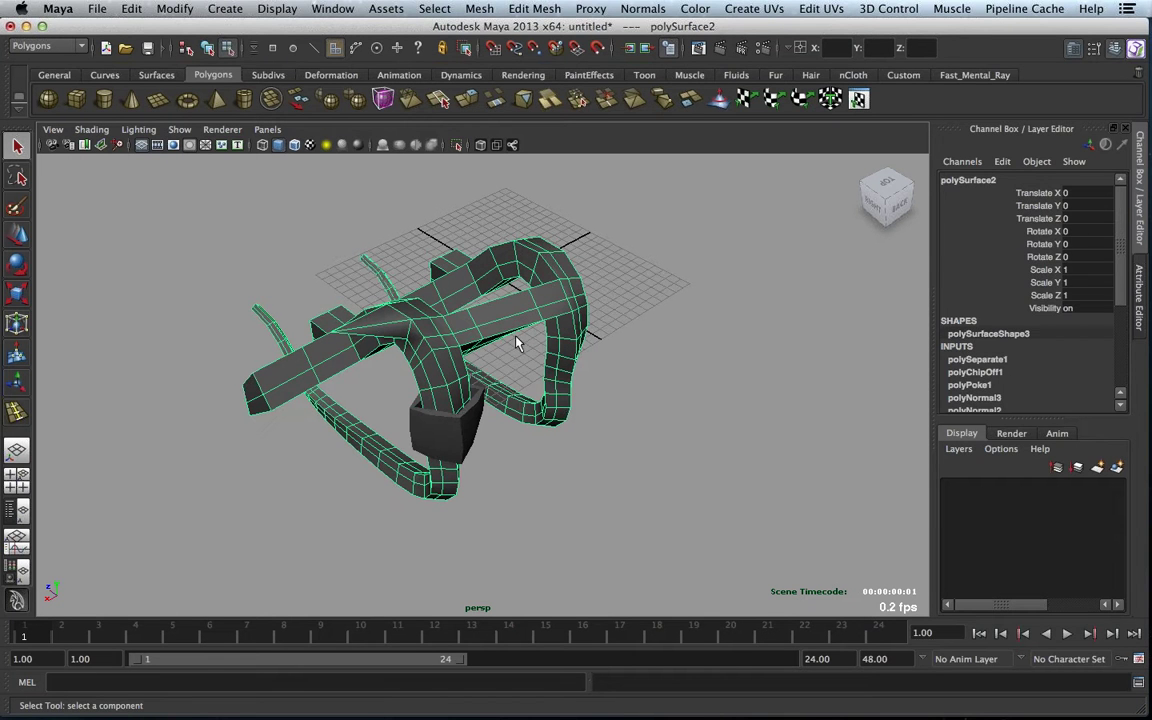
key(Delete)
right_drag(481, 408, 468, 444)
key(Delete)
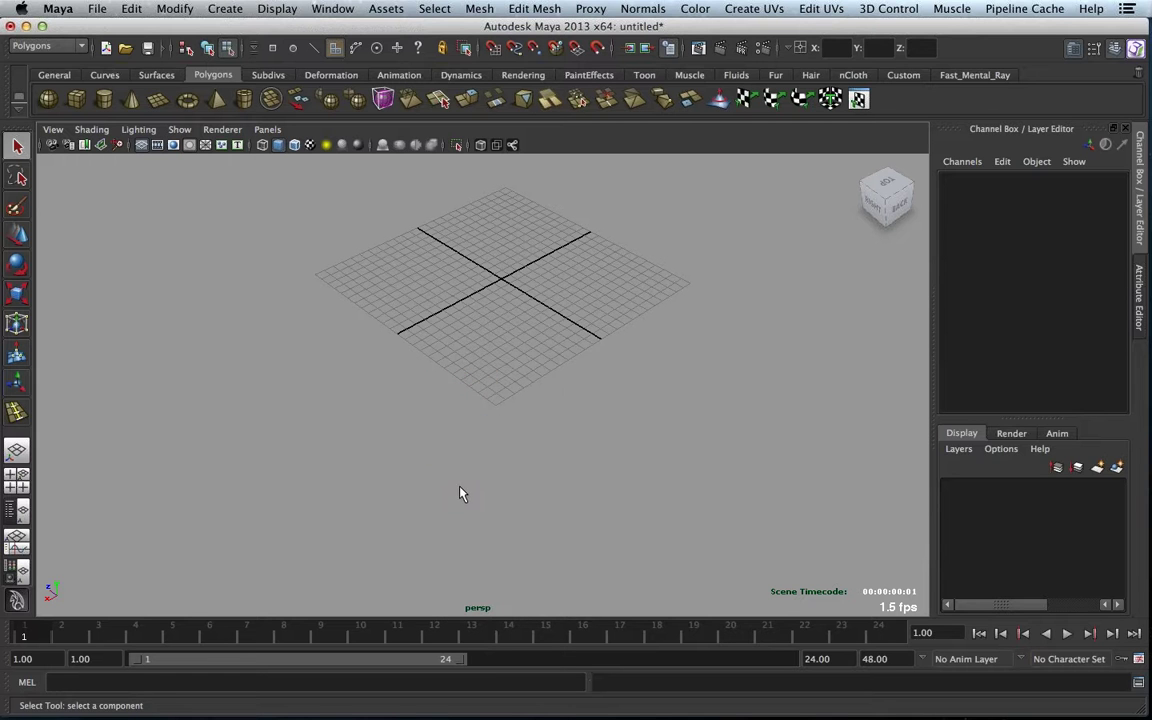
key(f)
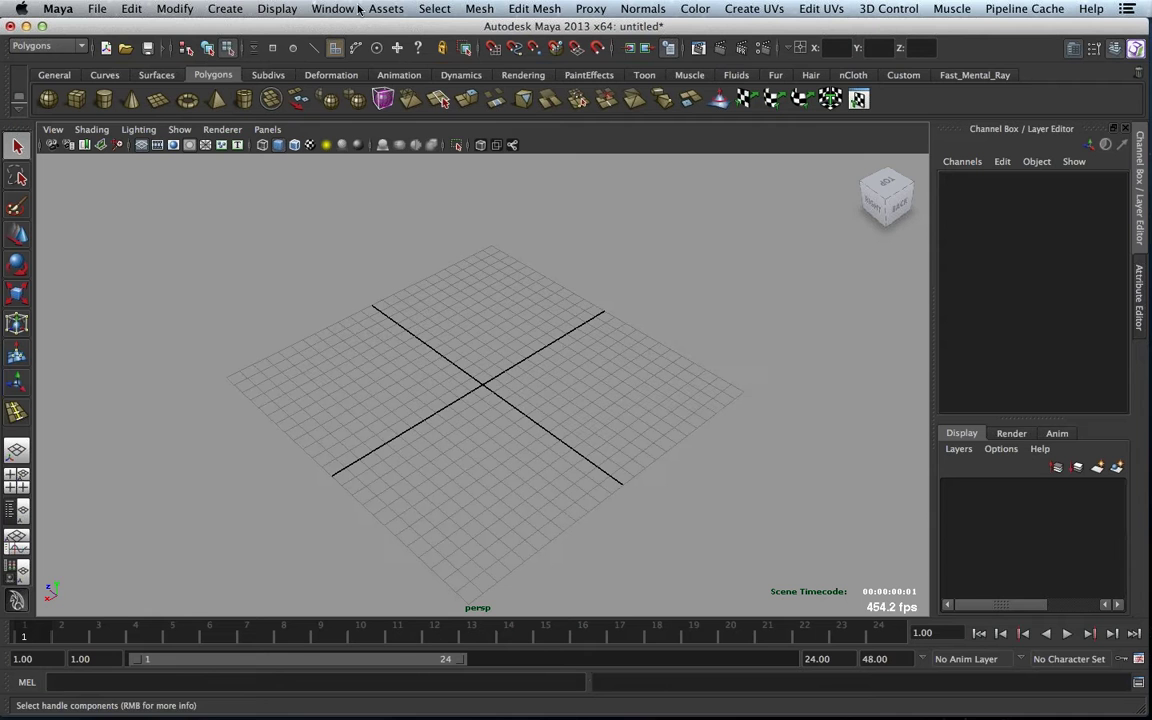
- Create a polygon cube at the origin and apply Smooth to it
click(76, 98)
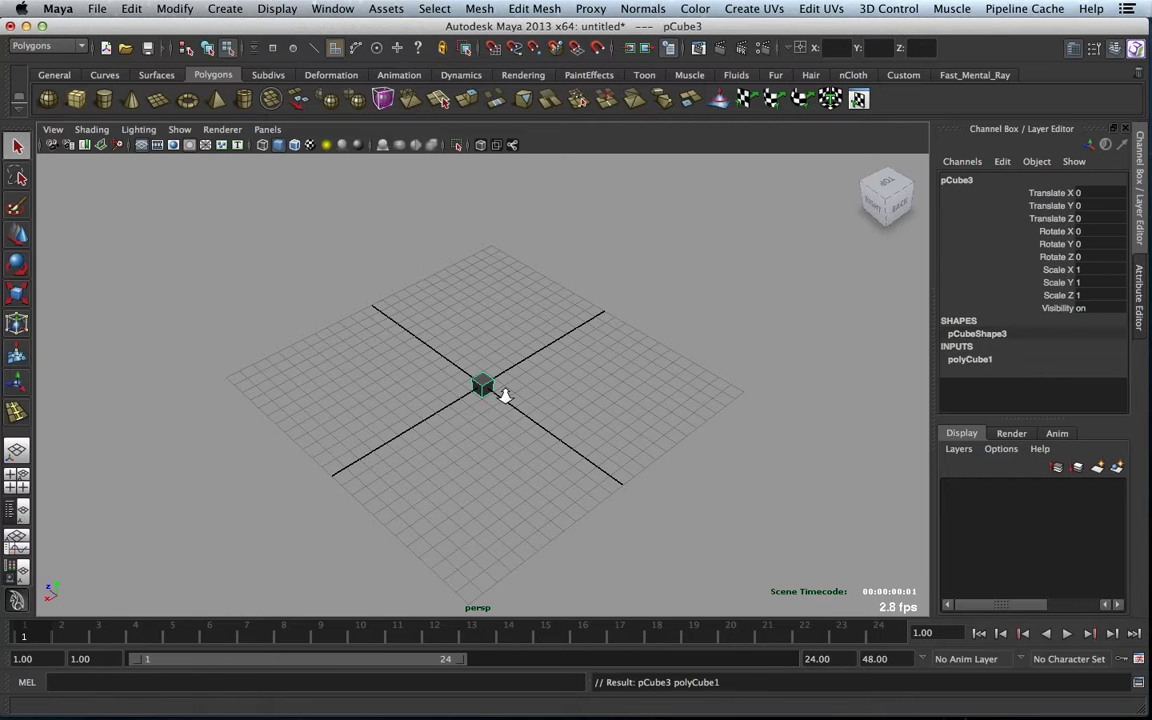
scroll(505, 395, up, 3)
click(478, 9)
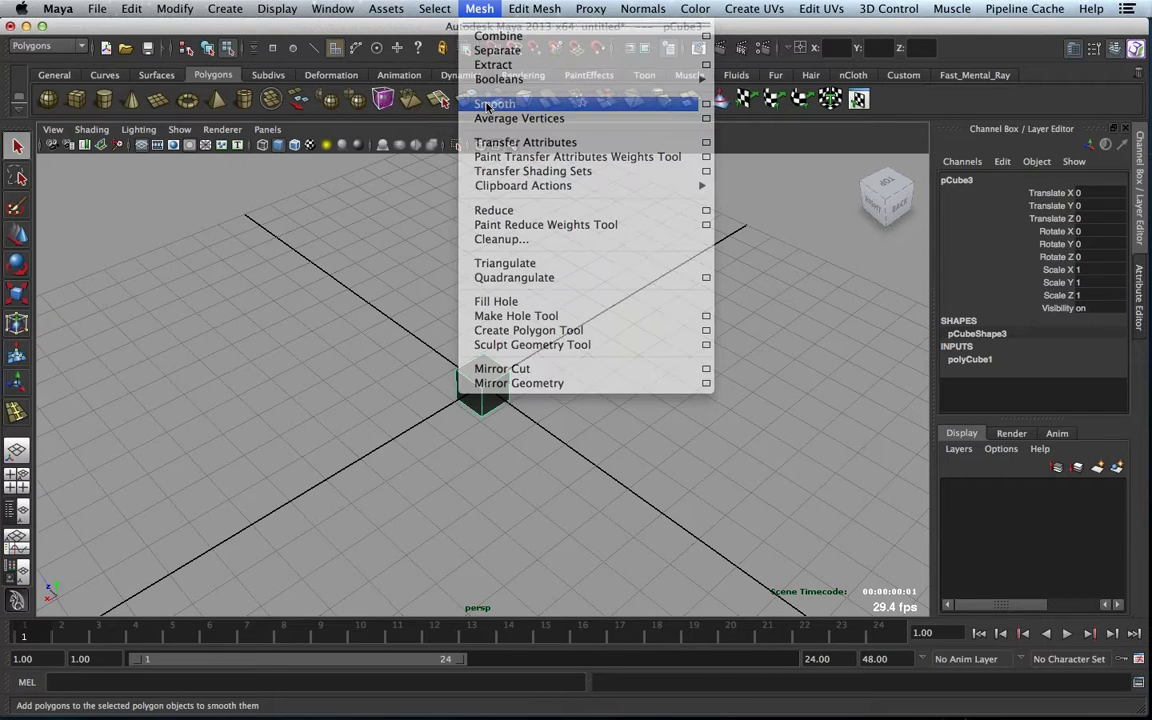
click(488, 106)
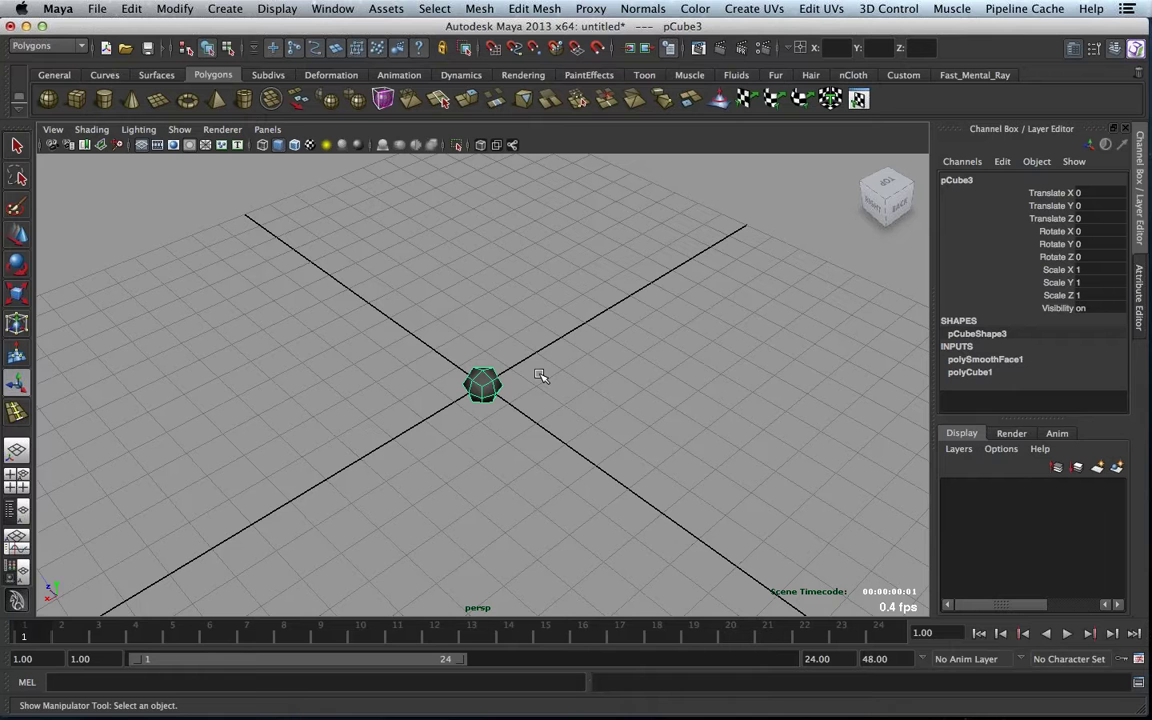
- Set the cube's smoothing divisions to 2
scroll(540, 375, up, 1)
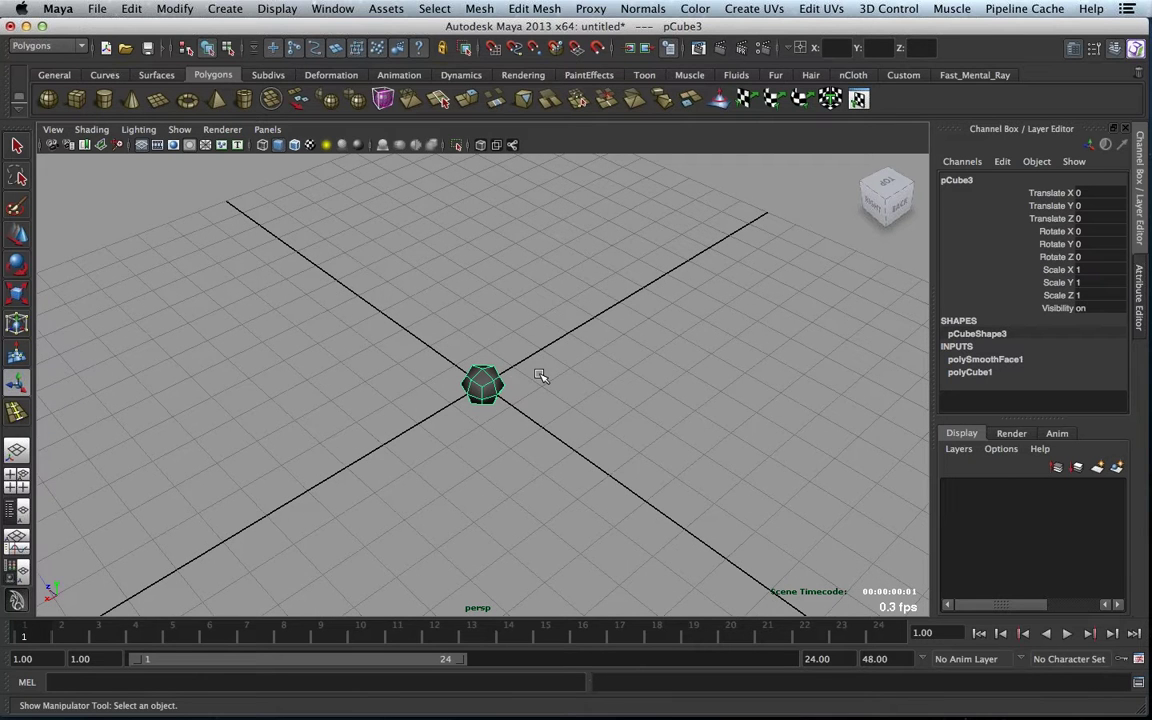
scroll(540, 375, up, 1)
scroll(543, 306, up, 5)
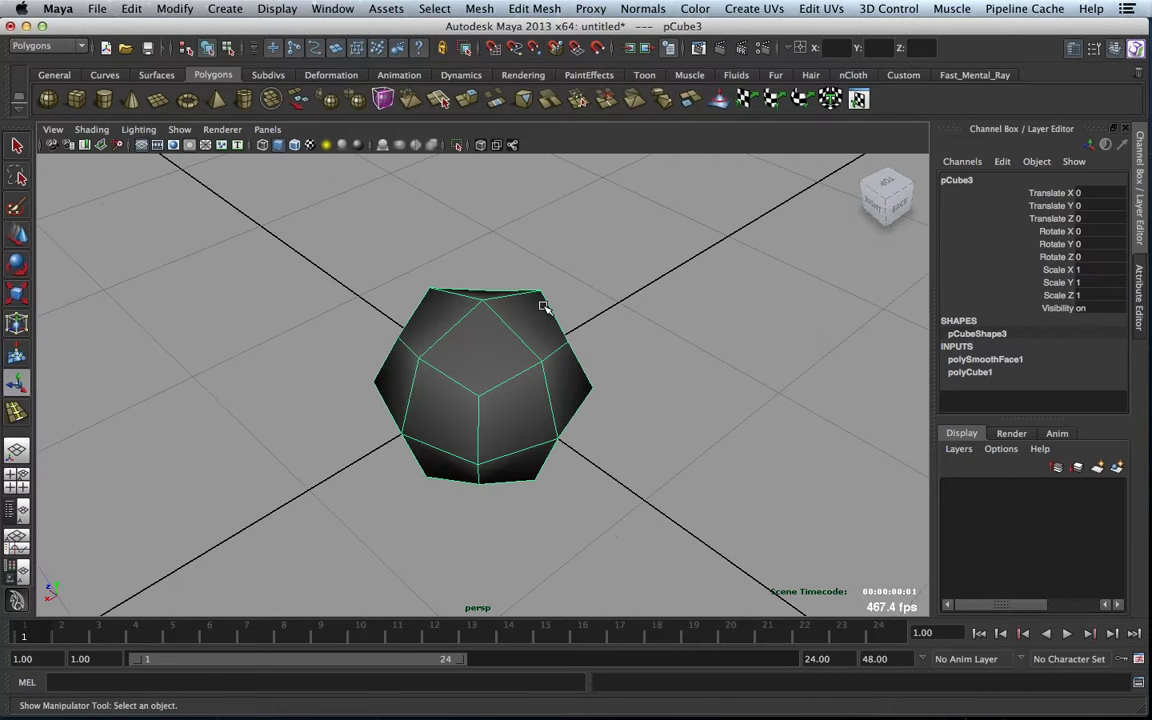
alt+drag(543, 306, 556, 222)
click(971, 361)
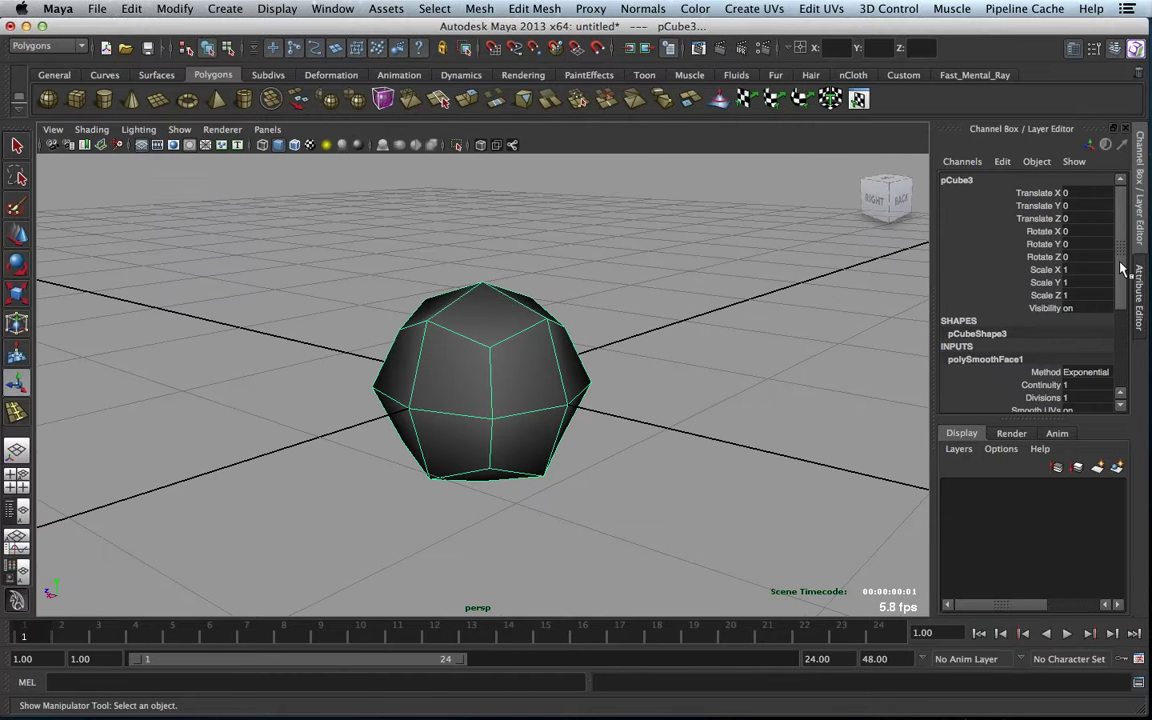
drag(1121, 268, 1088, 341)
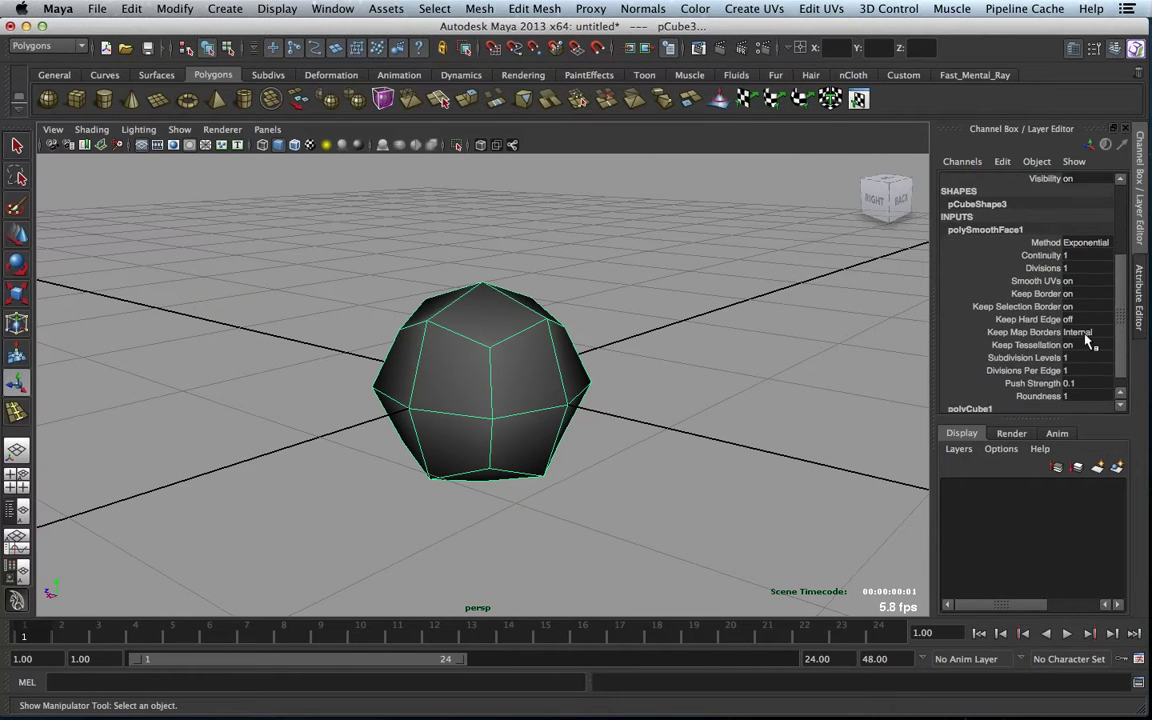
scroll(1088, 341, down, 1)
click(1082, 253)
text(2)
key(Return)
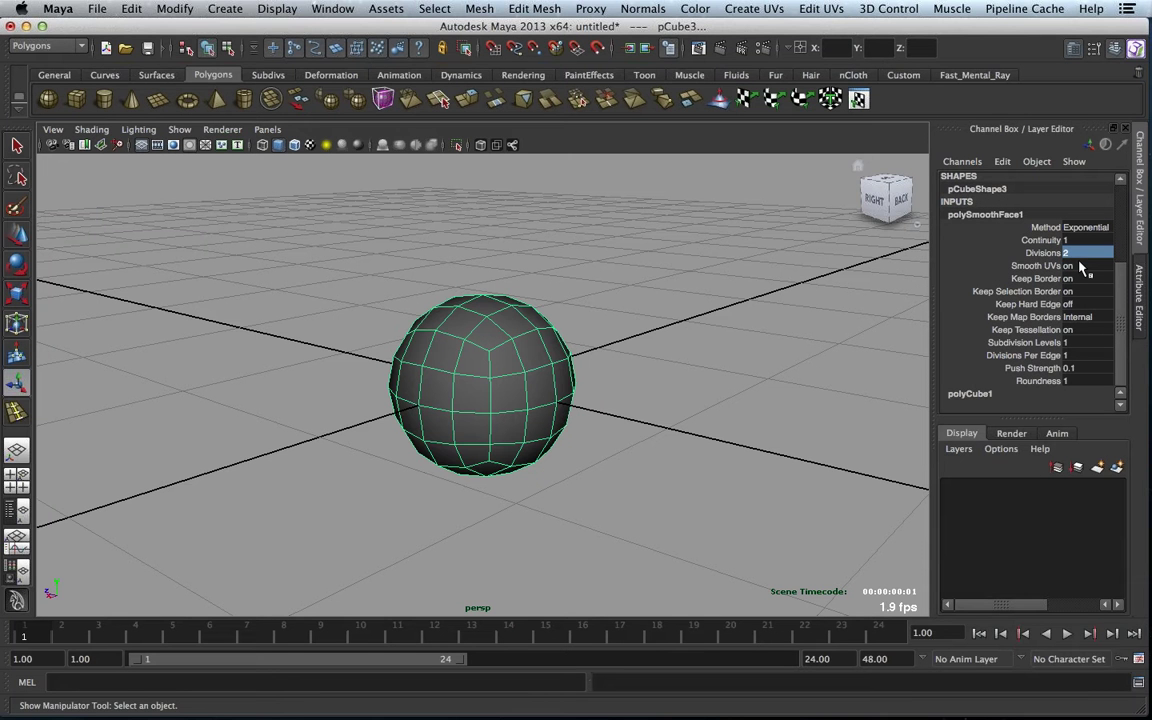
- Delete all faces on the +X half of the smoothed cube in the back view
alt+drag(483, 352, 514, 345)
alt+drag(514, 346, 340, 324)
right_click(494, 333)
right_drag(463, 327, 405, 328)
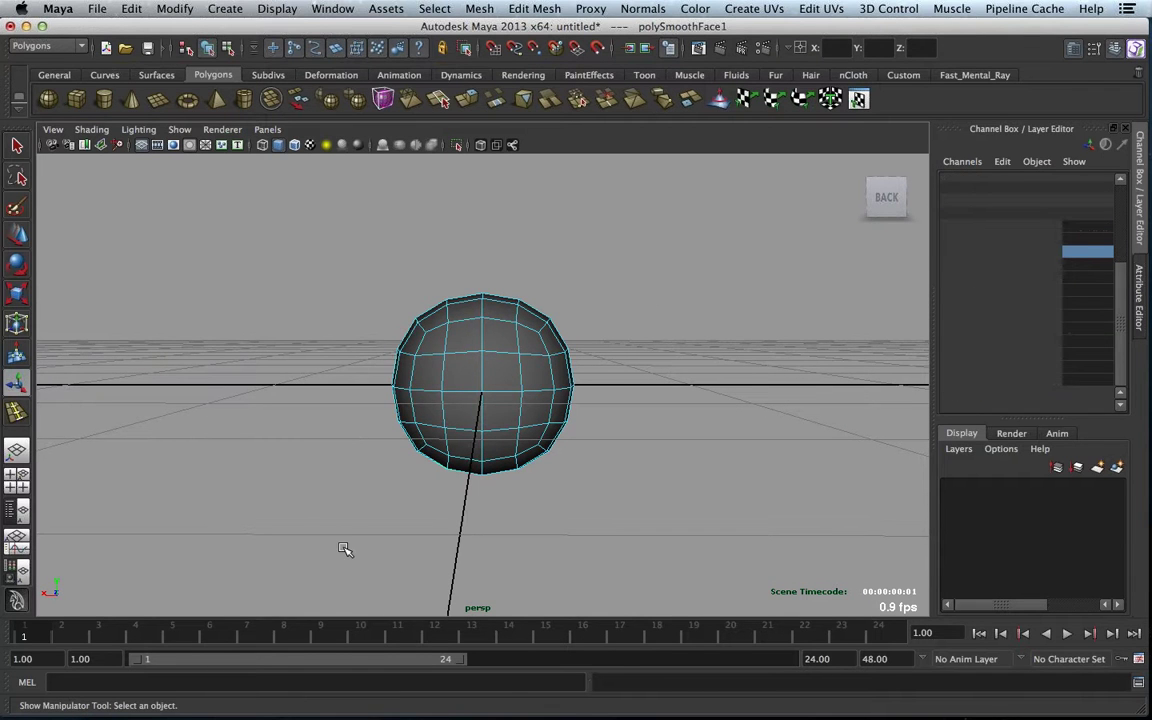
drag(421, 240, 484, 485)
key(Delete)
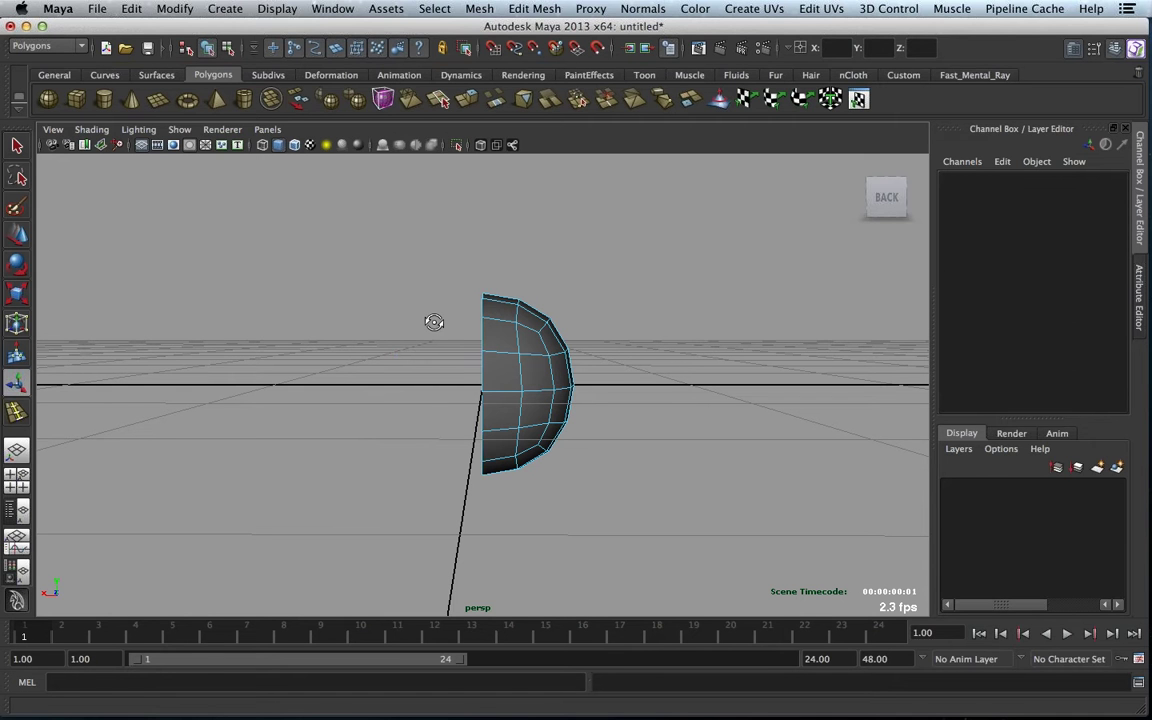
- Mirror the remaining half in the +X direction, merged with the original and with vertices merged
alt+drag(434, 322, 581, 378)
click(530, 383)
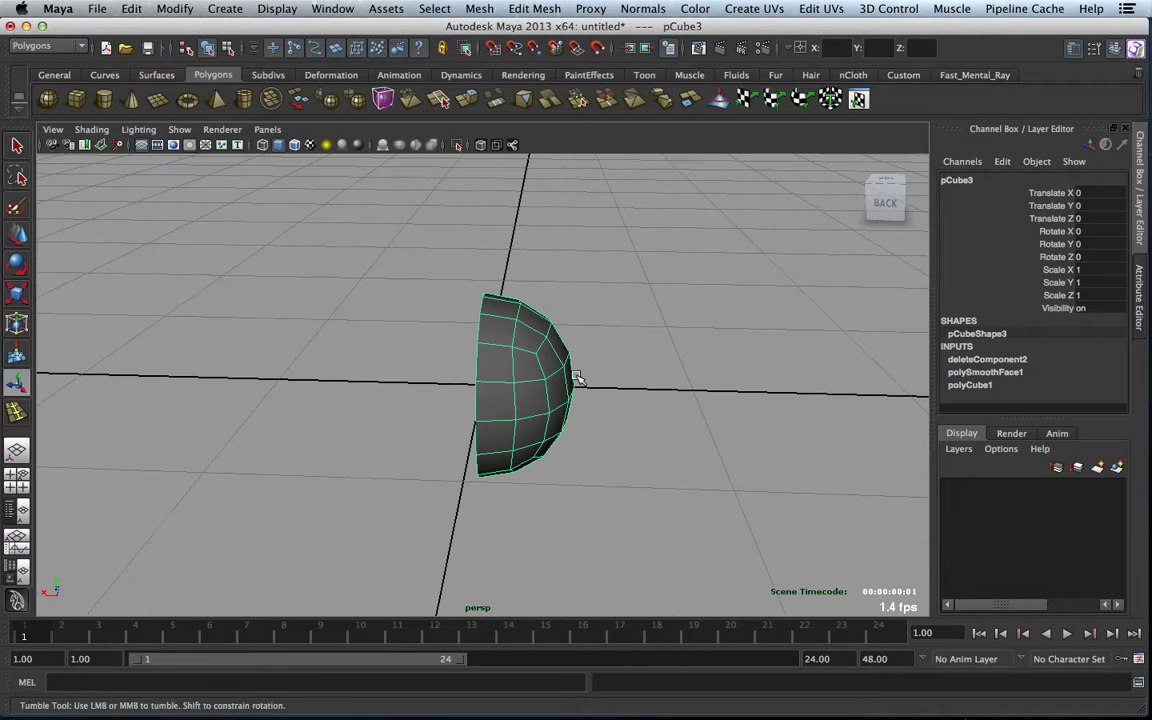
click(477, 9)
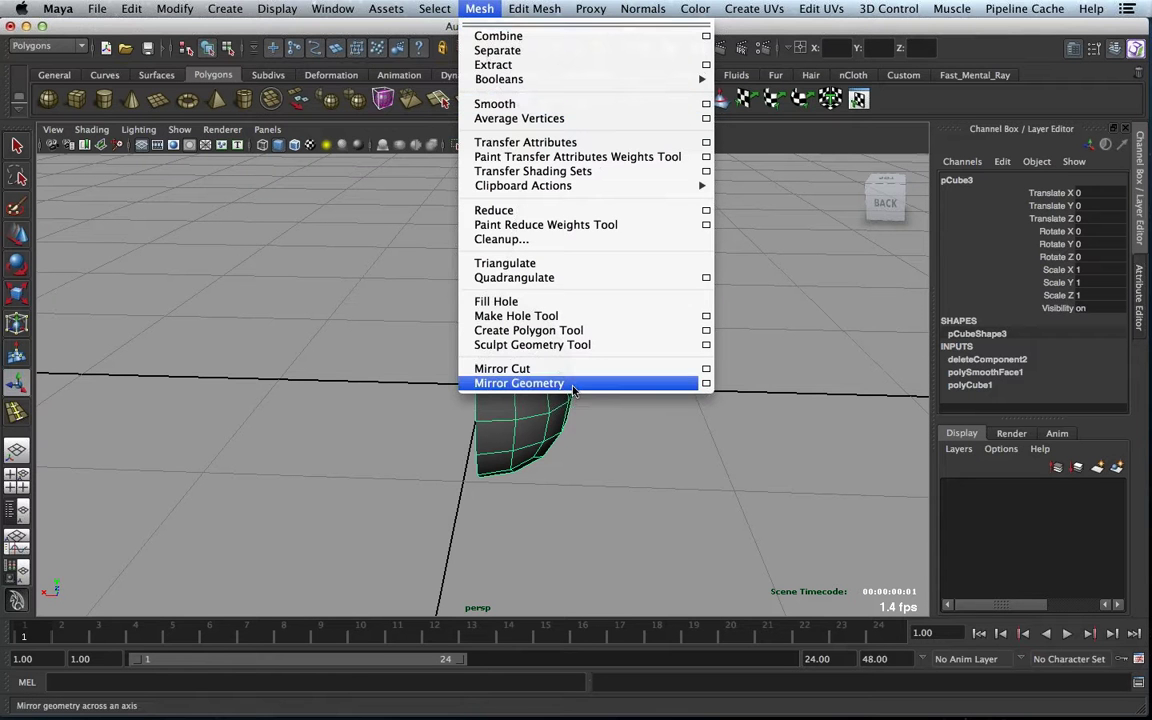
click(706, 385)
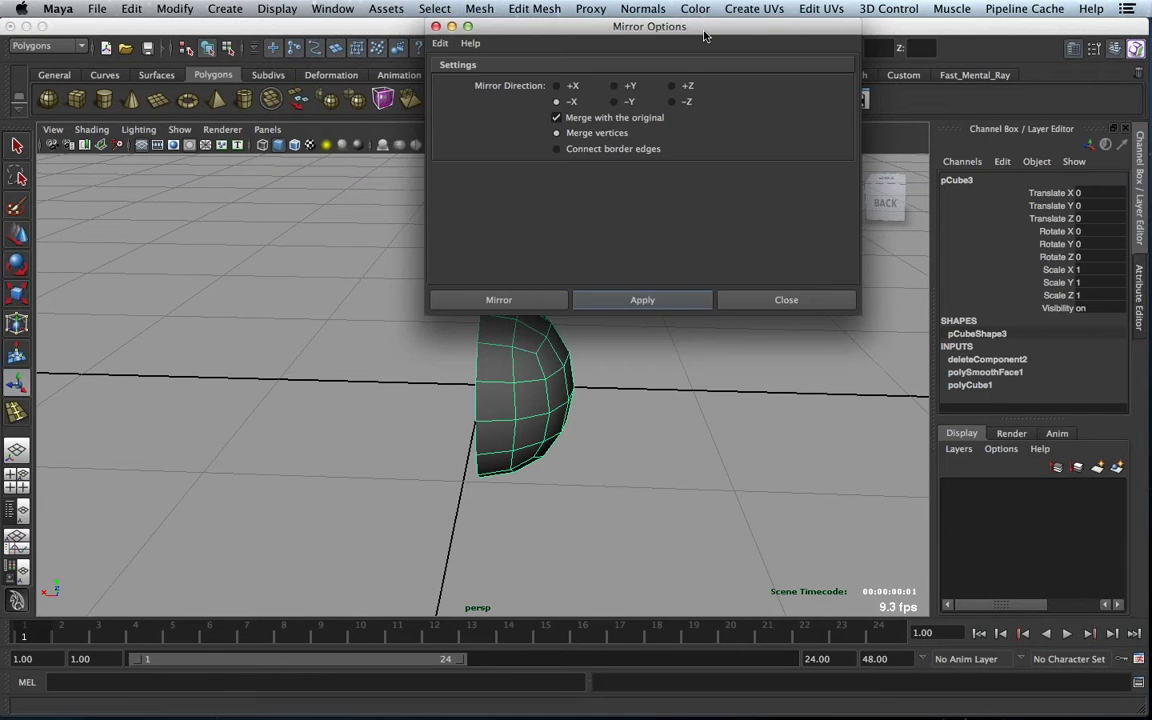
drag(704, 36, 284, 36)
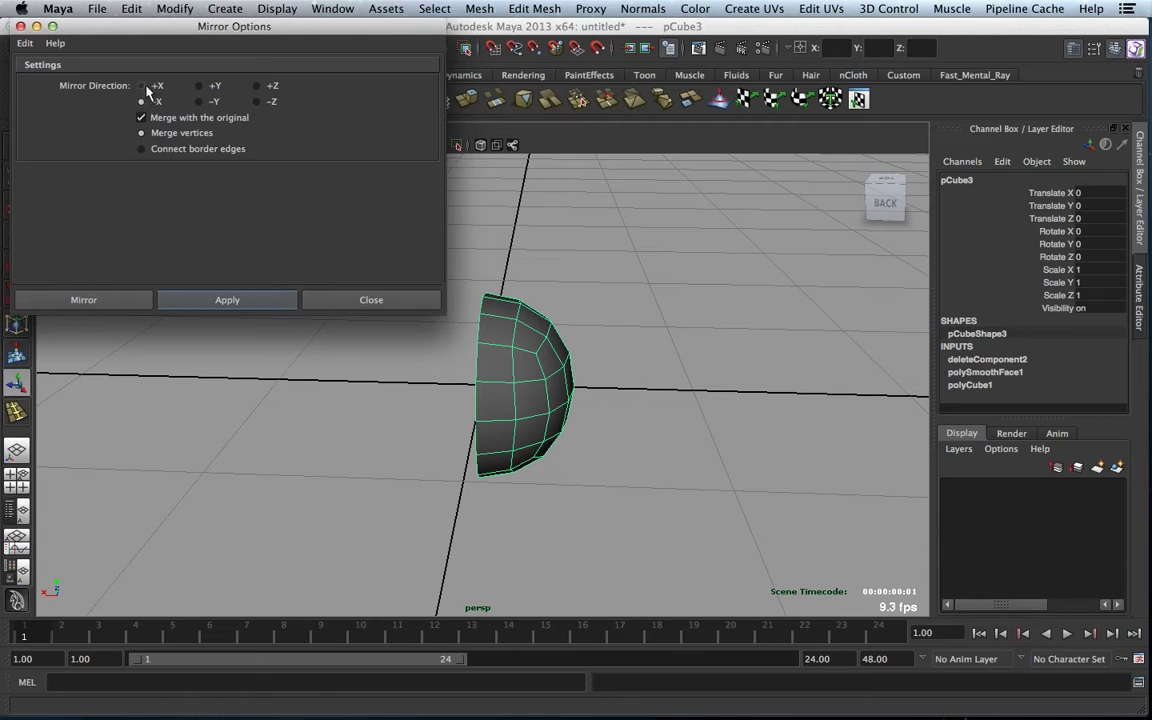
click(142, 86)
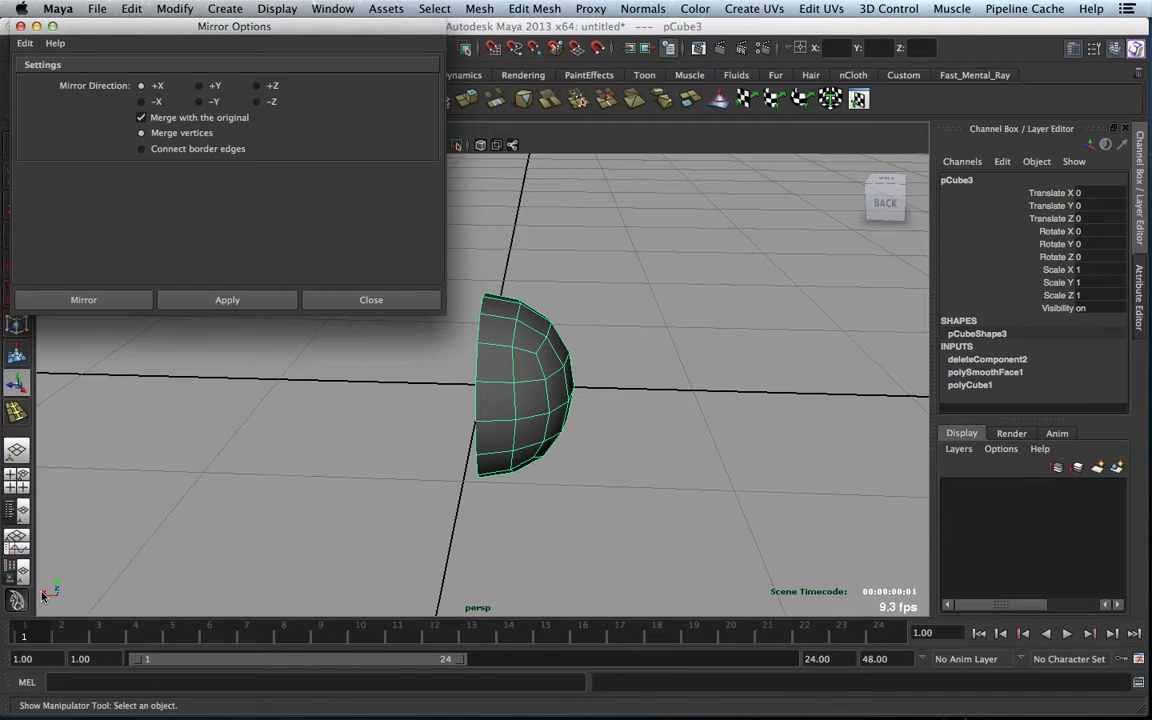
click(123, 304)
click(589, 386)
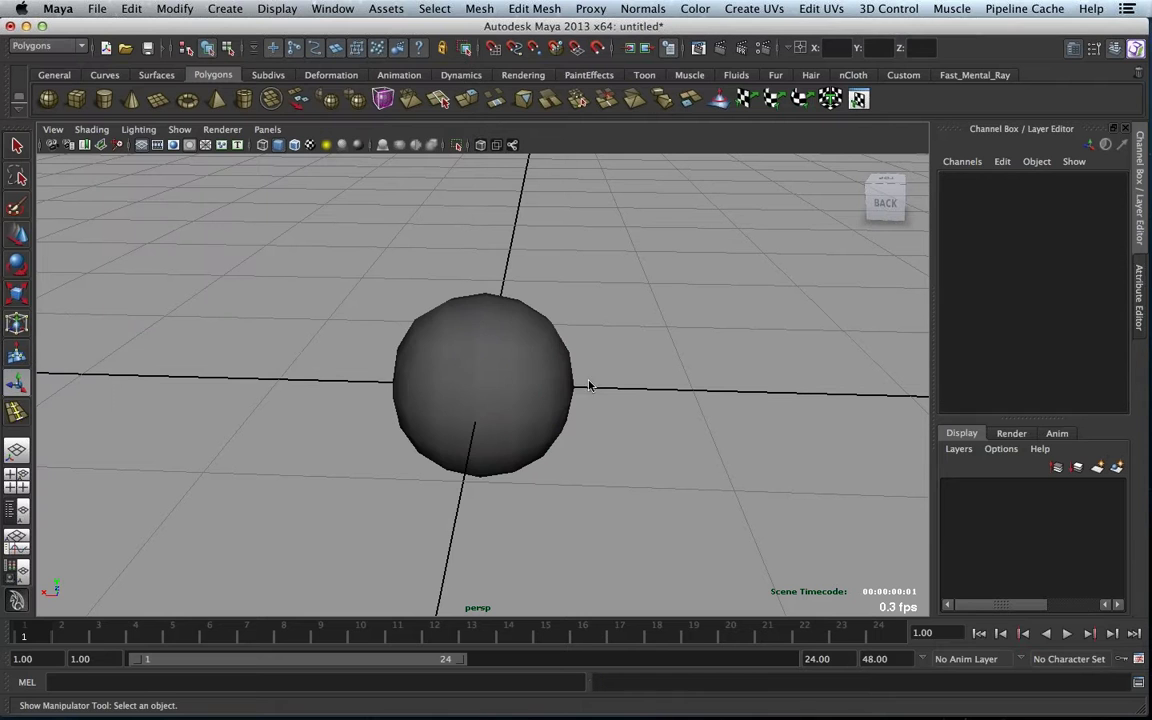
- Delete the faces of the mirrored +X half again and return to object selection mode
click(489, 352)
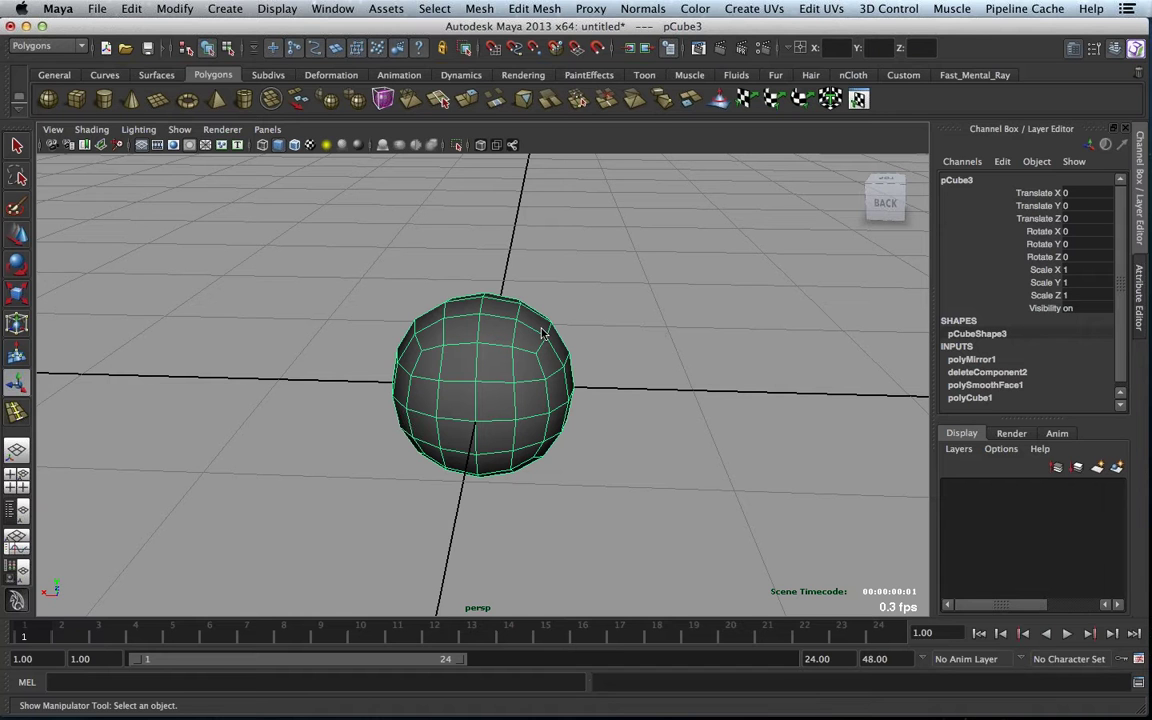
alt+drag(465, 368, 475, 361)
right_drag(475, 361, 437, 427)
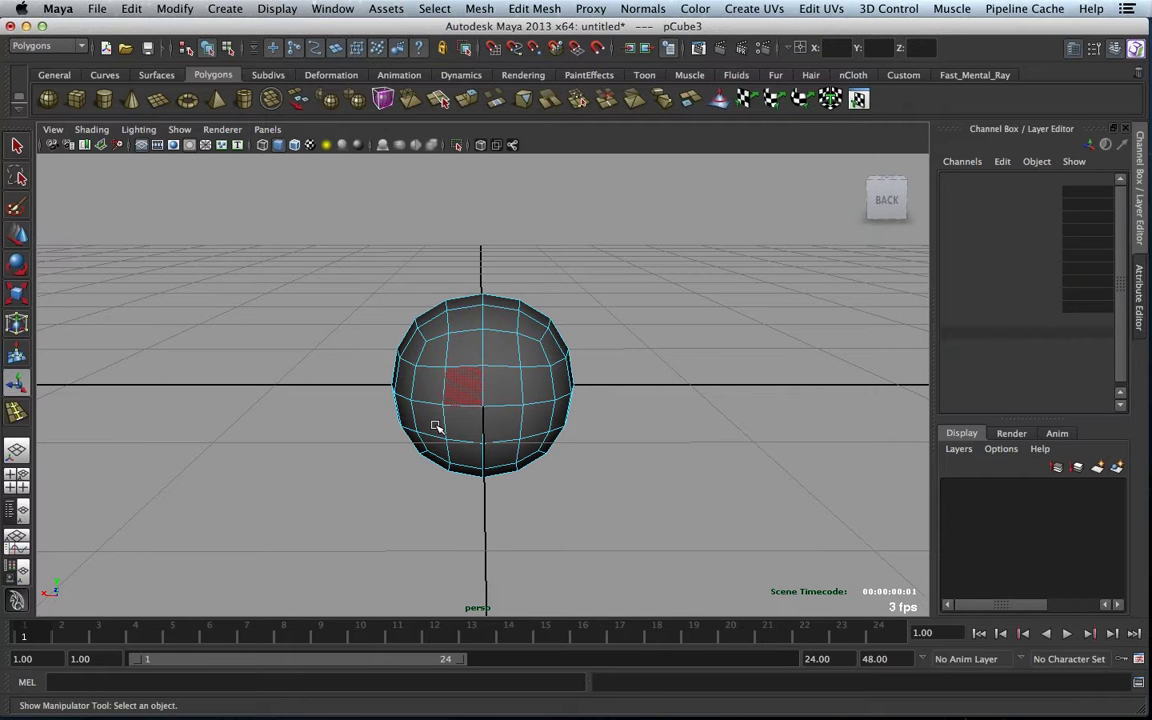
drag(385, 485, 470, 290)
key(Delete)
key(F8)
- Create a Subdiv Proxy from the half sphere with division levels 2 and half mirroring in the +X direction
mouse_move(594, 390)
alt+mouse_down()
mouse_move(522, 396)
mouse_move(588, 386)
alt+mouse_up()
click(590, 8)
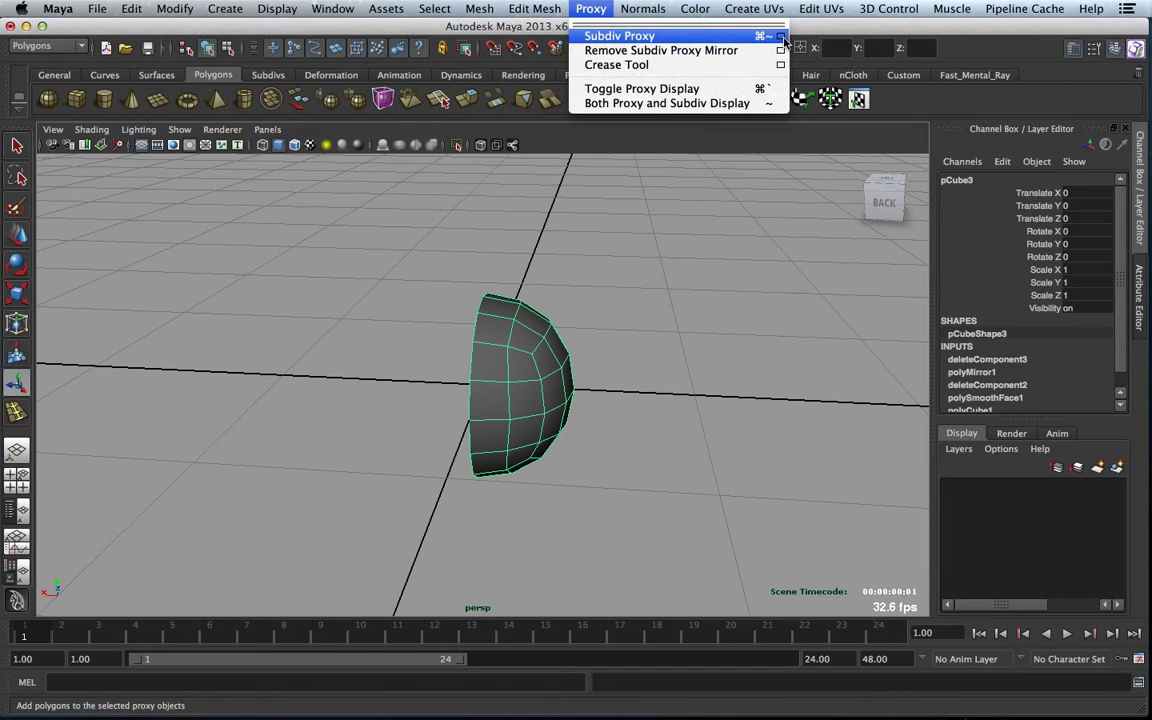
click(782, 37)
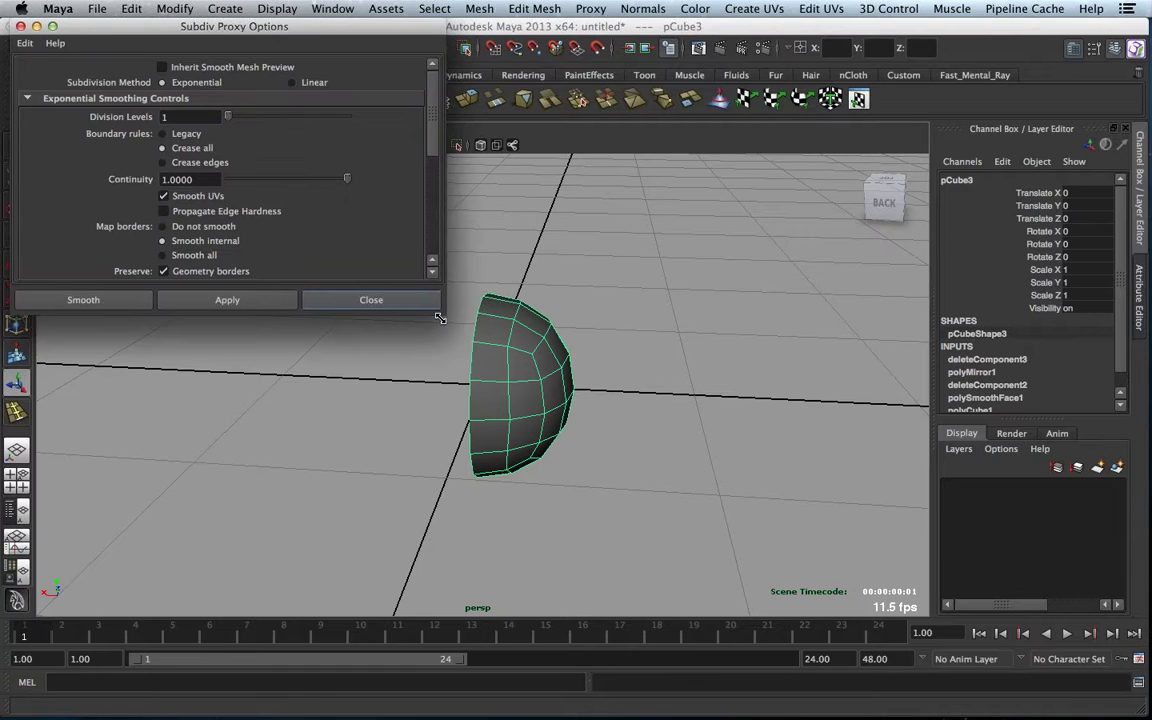
drag(440, 318, 431, 540)
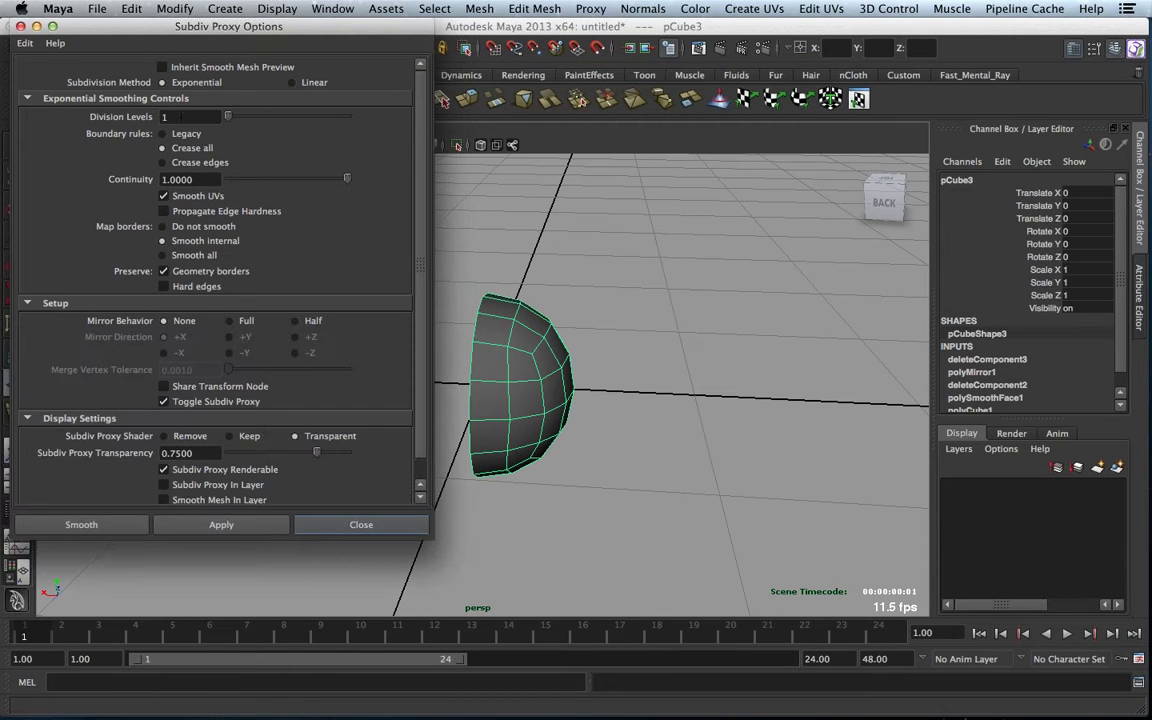
click(170, 117)
text(2)
click(307, 323)
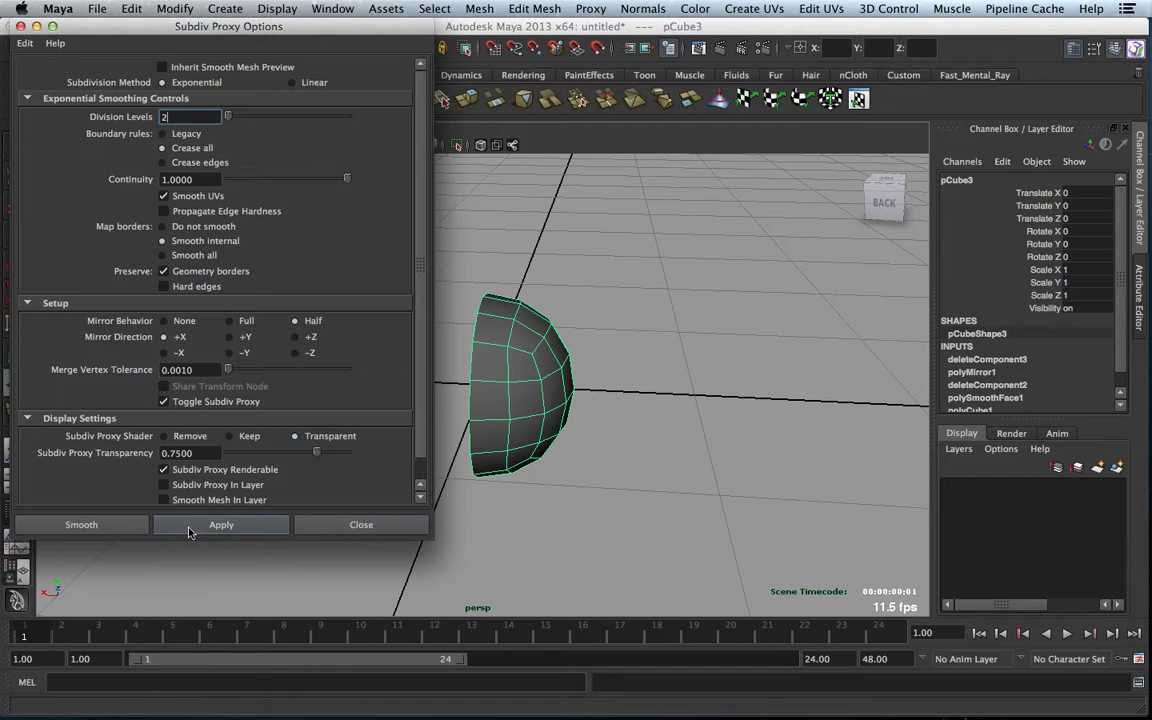
click(100, 530)
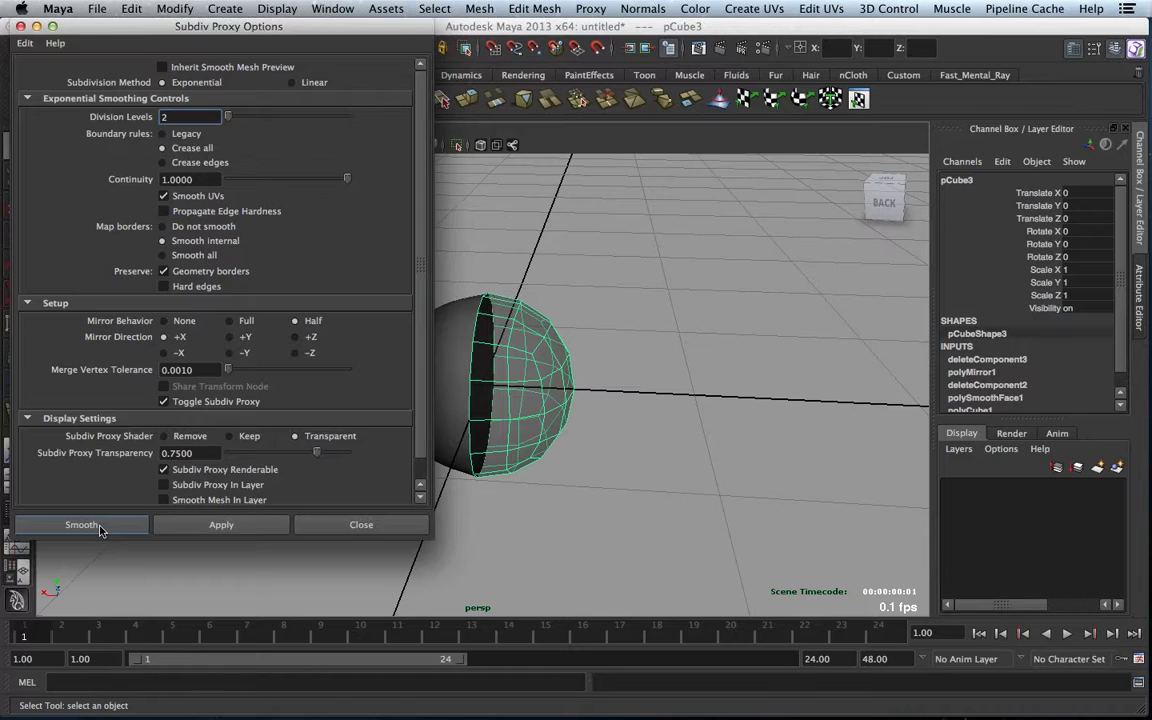
- Try pulling the proxy half's outer vertices outward and up to test the mirrored smooth half, and undo the move
alt+drag(612, 406, 471, 283)
click(436, 401)
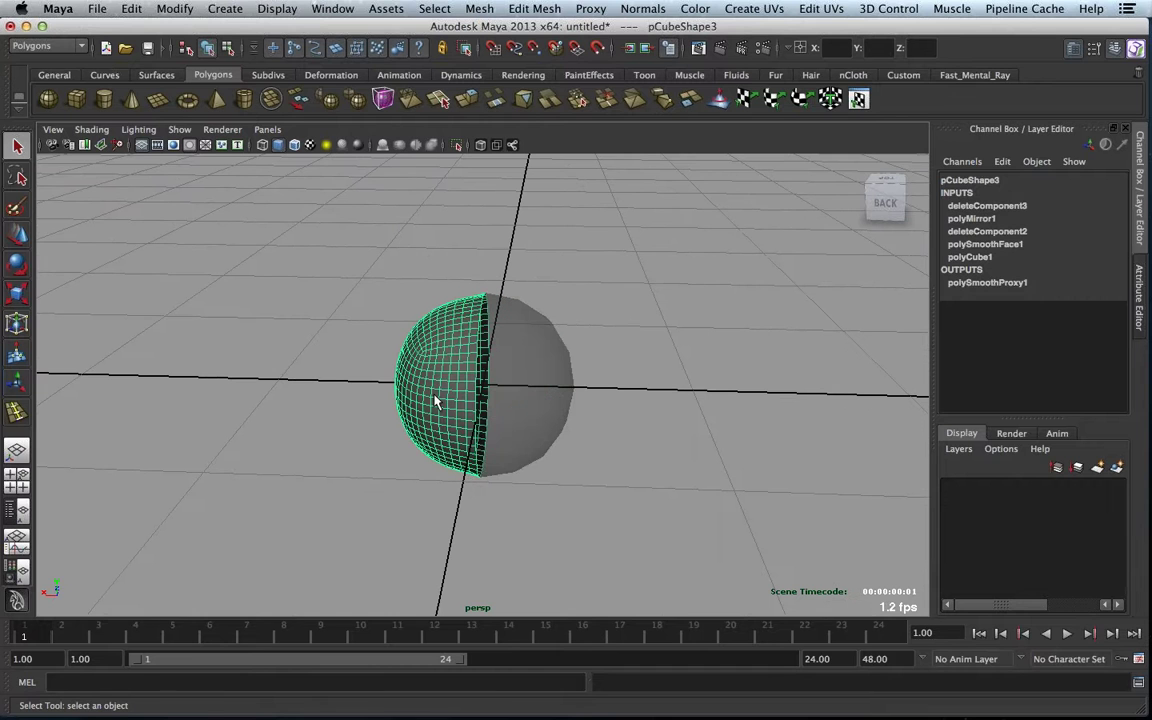
click(436, 401)
click(427, 491)
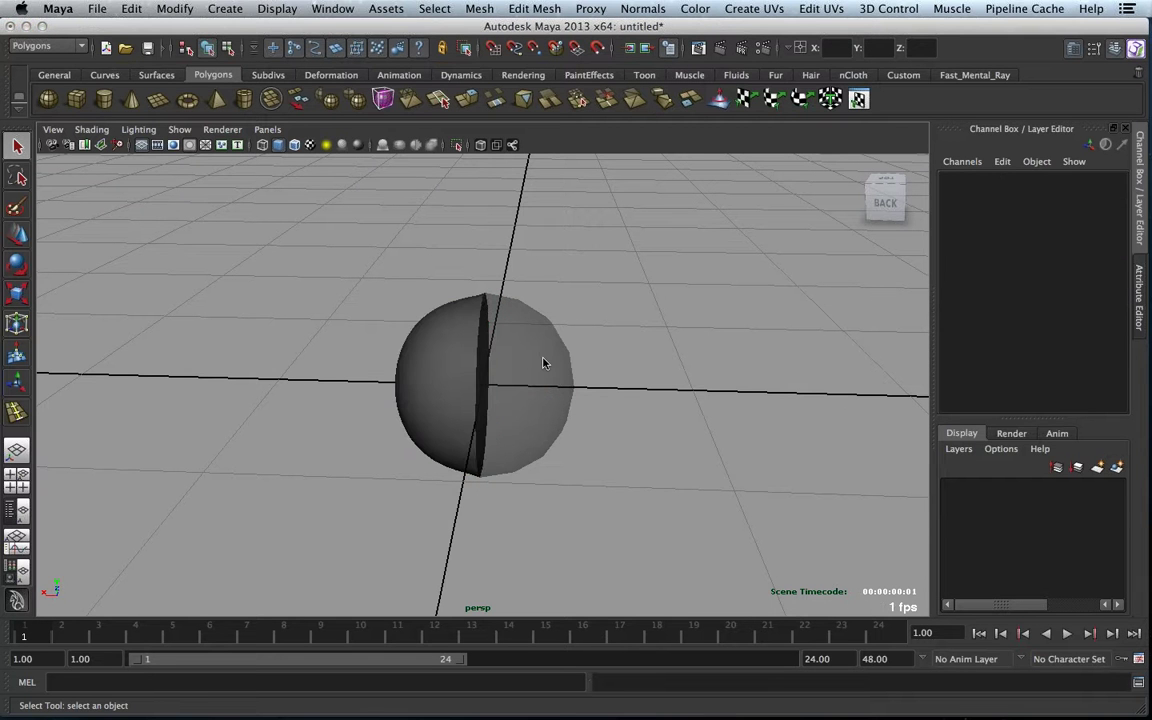
right_drag(542, 358, 481, 364)
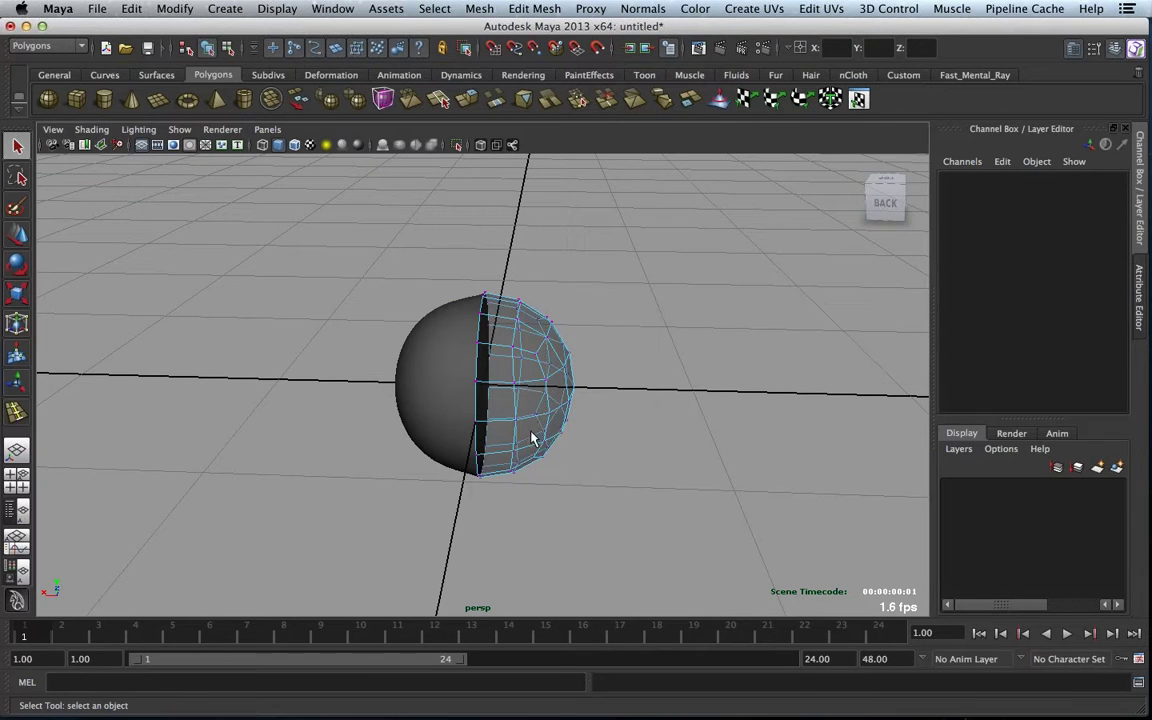
drag(531, 451, 595, 290)
key(w)
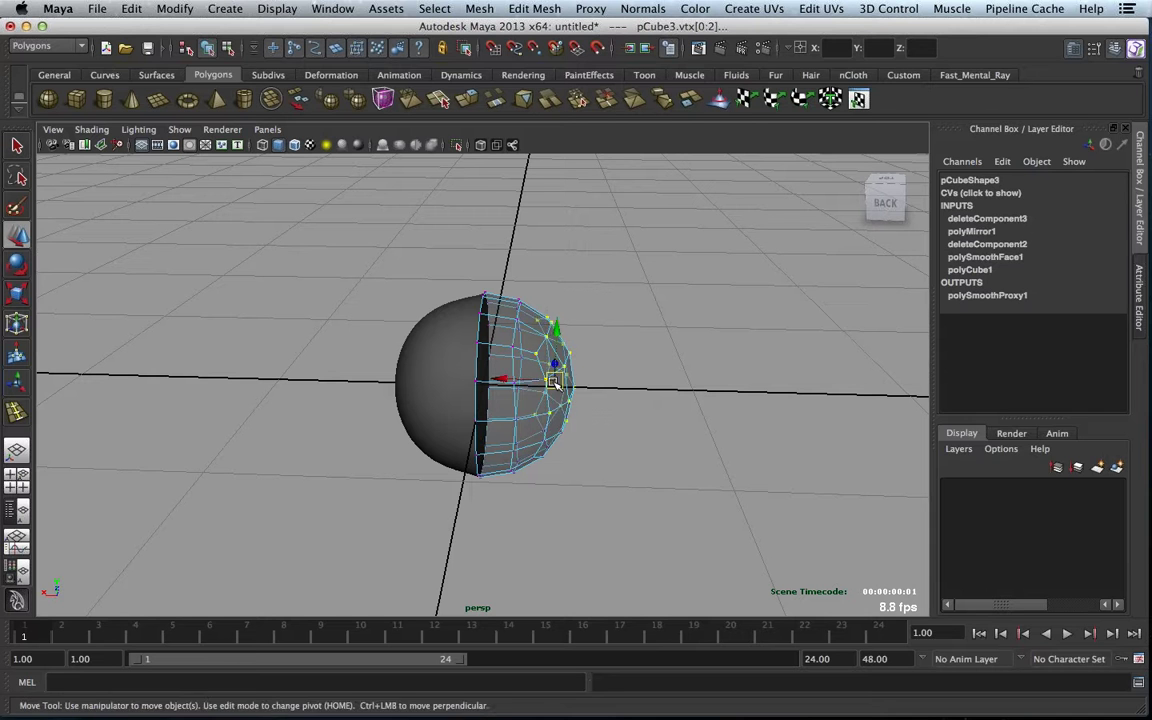
drag(558, 360, 650, 260)
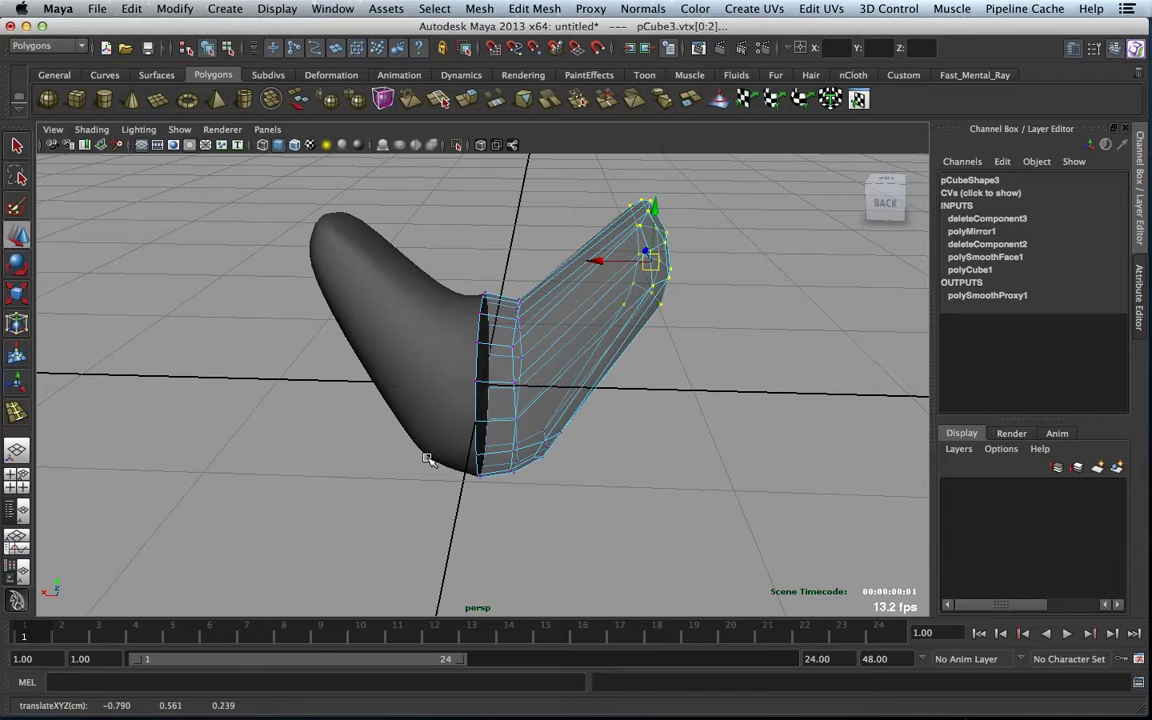
alt+drag(467, 475, 478, 473)
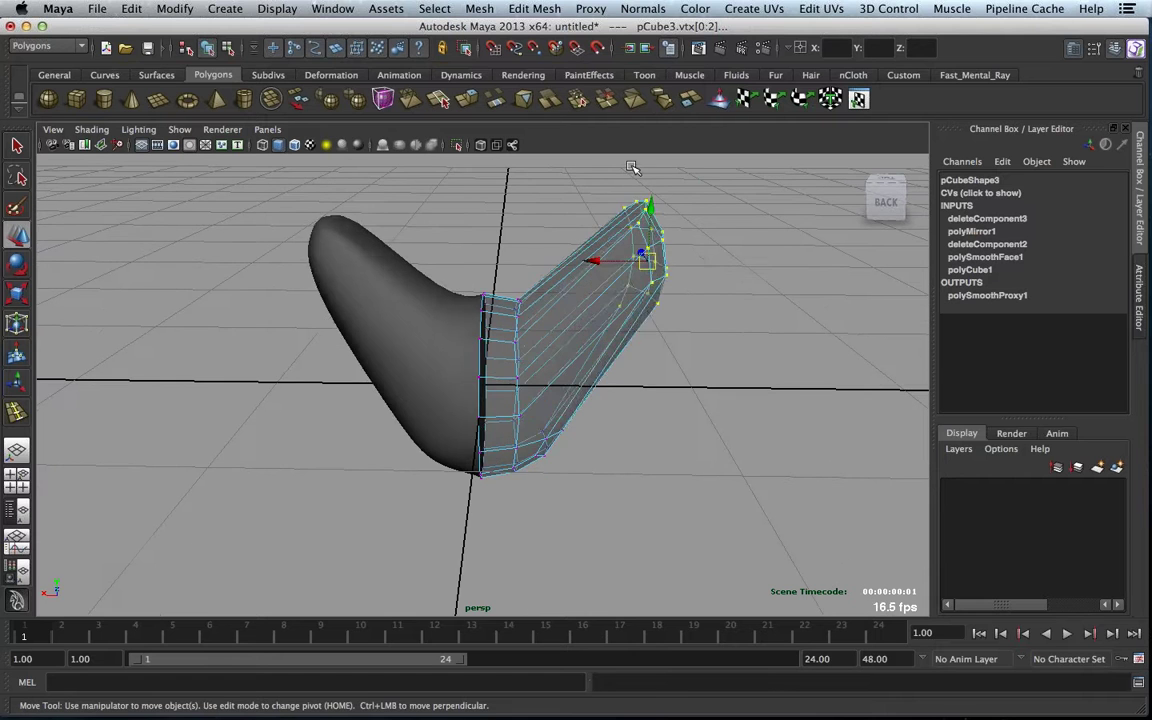
key(ctrl+z)
right_drag(527, 336, 597, 314)
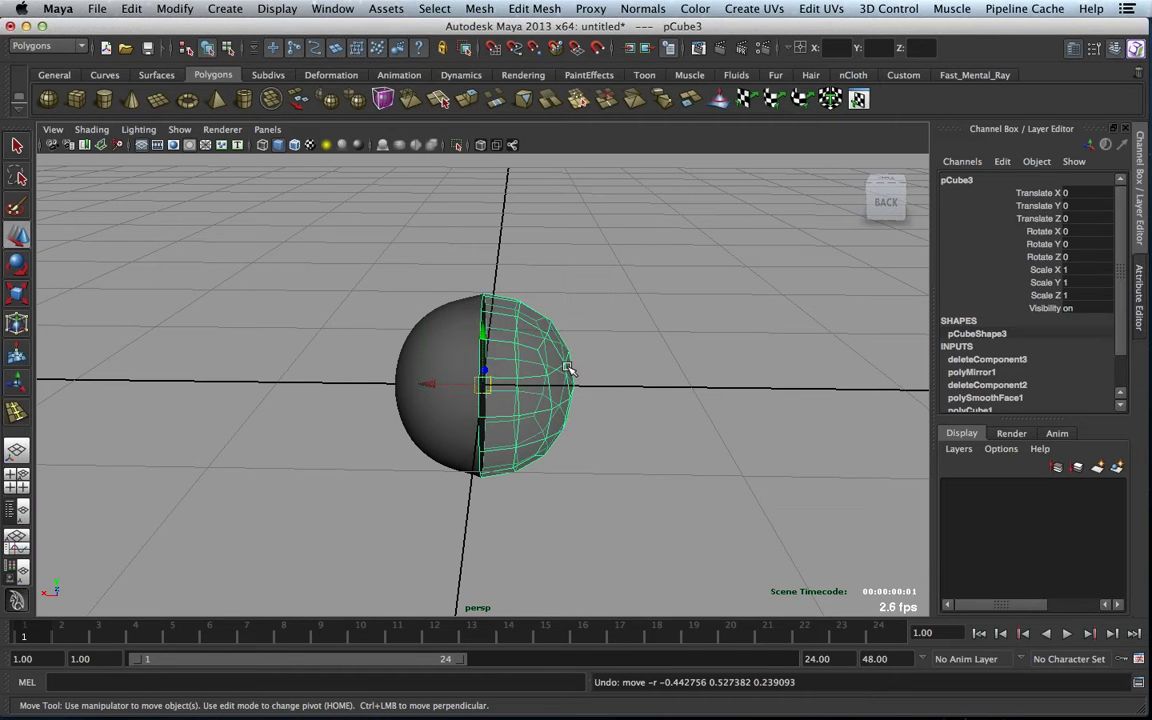
- Pull the lower vertices of the proxy half downward and inward to reshape the underside of the mirrored smooth sphere
alt+drag(567, 368, 547, 336)
key(ctrl+a)
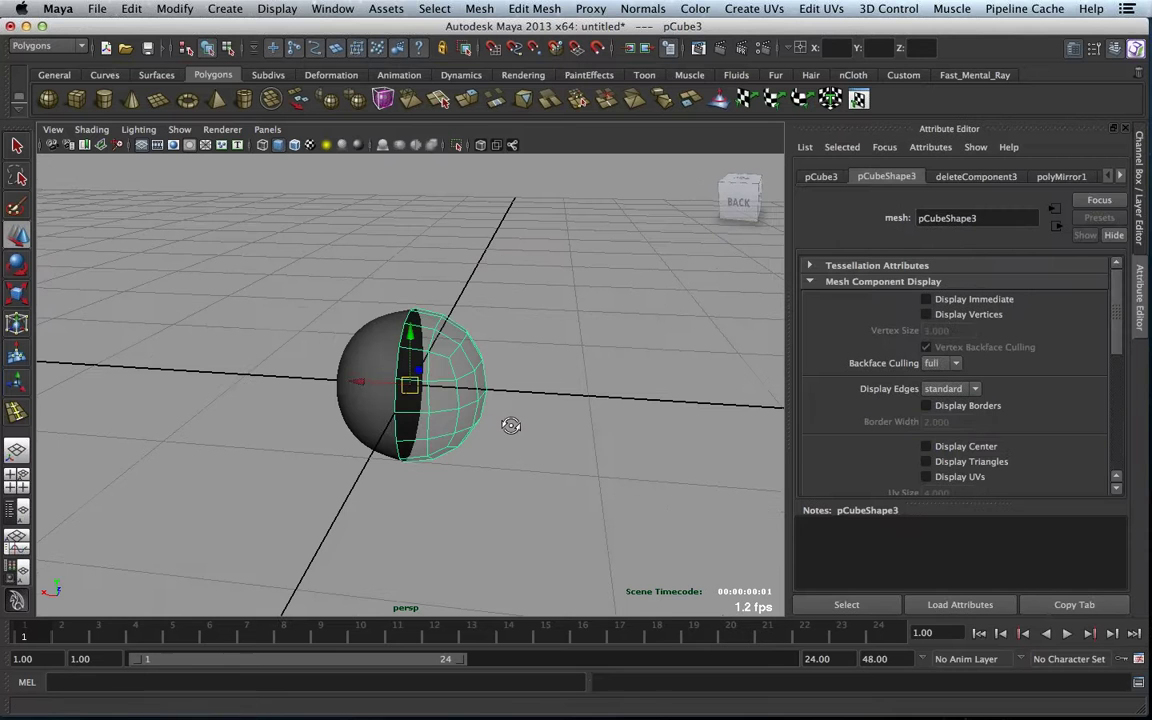
mouse_move(511, 425)
alt+mouse_down()
mouse_move(519, 417)
mouse_move(500, 414)
alt+mouse_up()
alt+right_drag(500, 414, 576, 424)
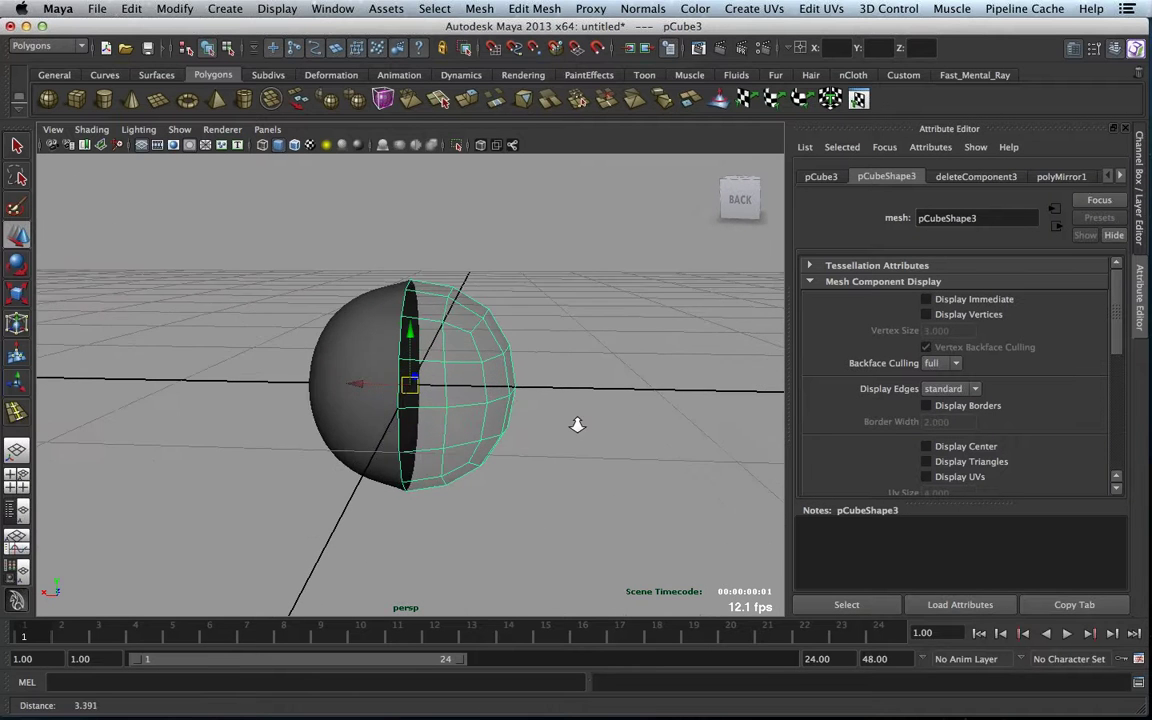
alt+drag(576, 424, 473, 339)
alt+right_drag(473, 339, 538, 342)
key(F8)
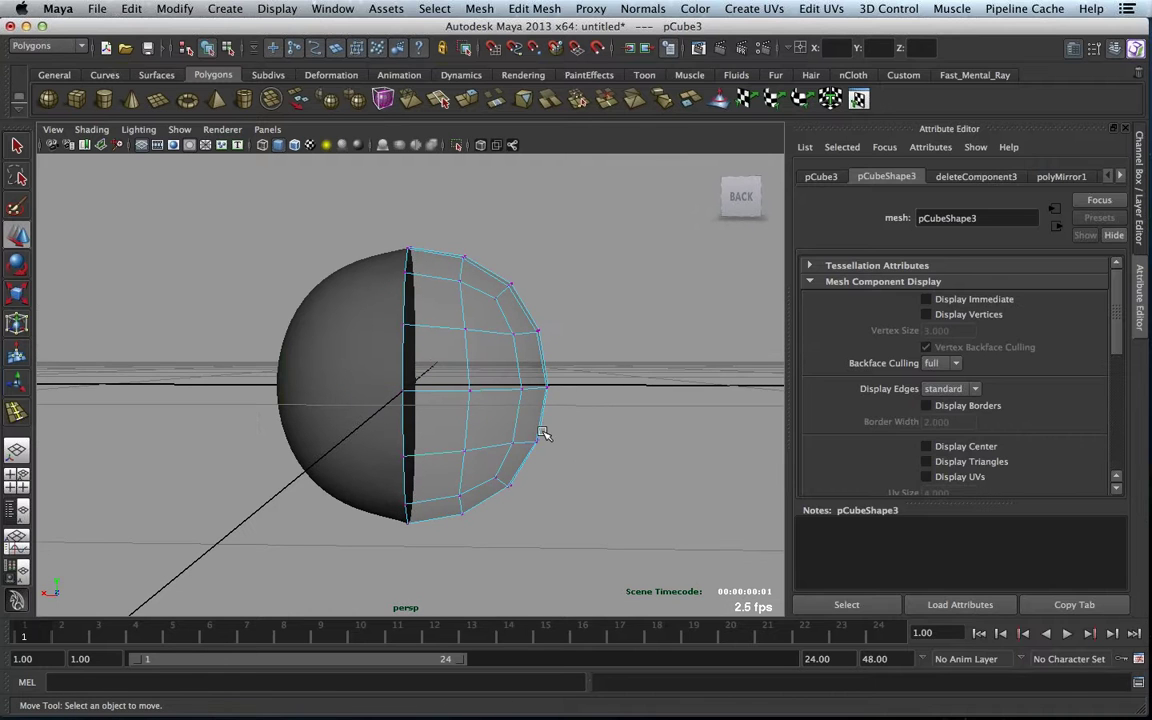
click(505, 493)
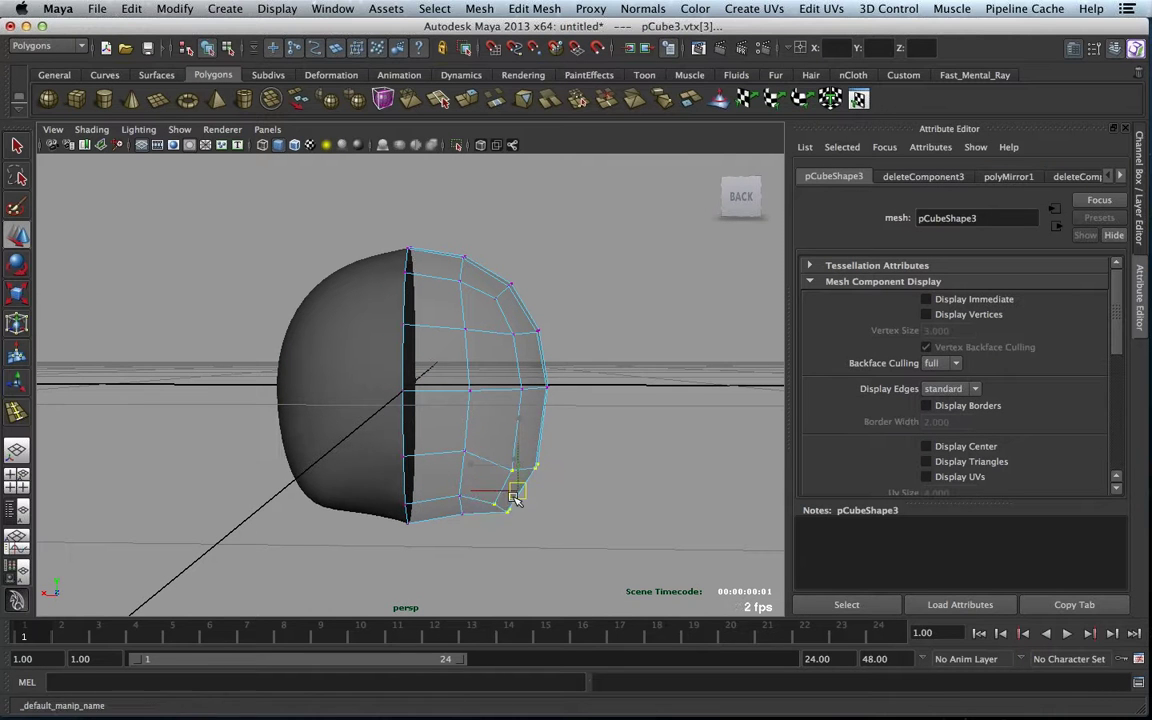
click(456, 513)
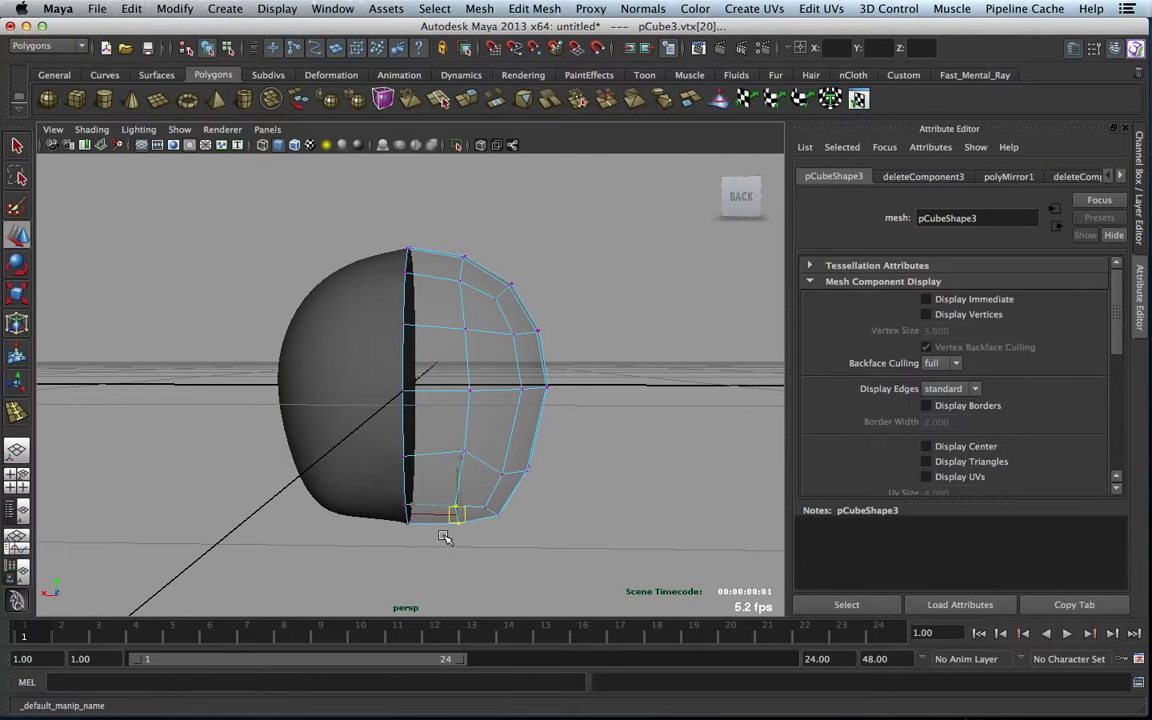
click(409, 520)
drag(409, 520, 440, 327)
click(464, 503)
- Select the whole reshaped proxy half as an object and bring back the Channel Box in place of the Attribute Editor
right_drag(440, 324, 440, 412)
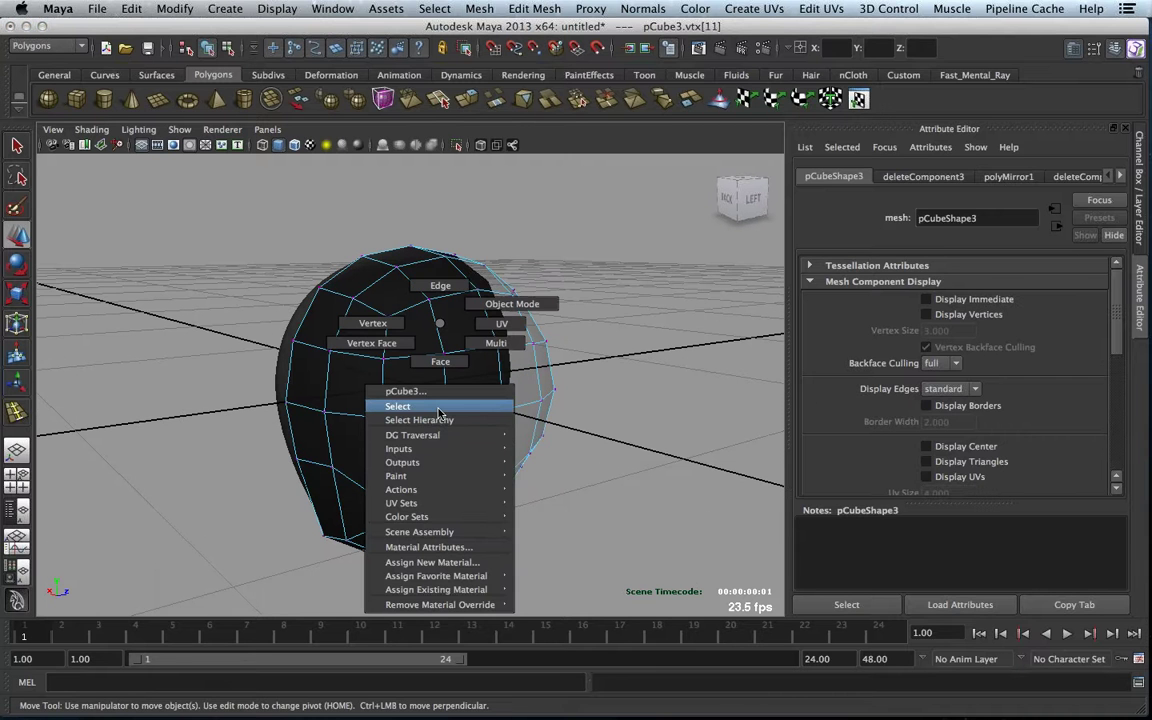
click(440, 407)
alt+right_drag(535, 411, 420, 408)
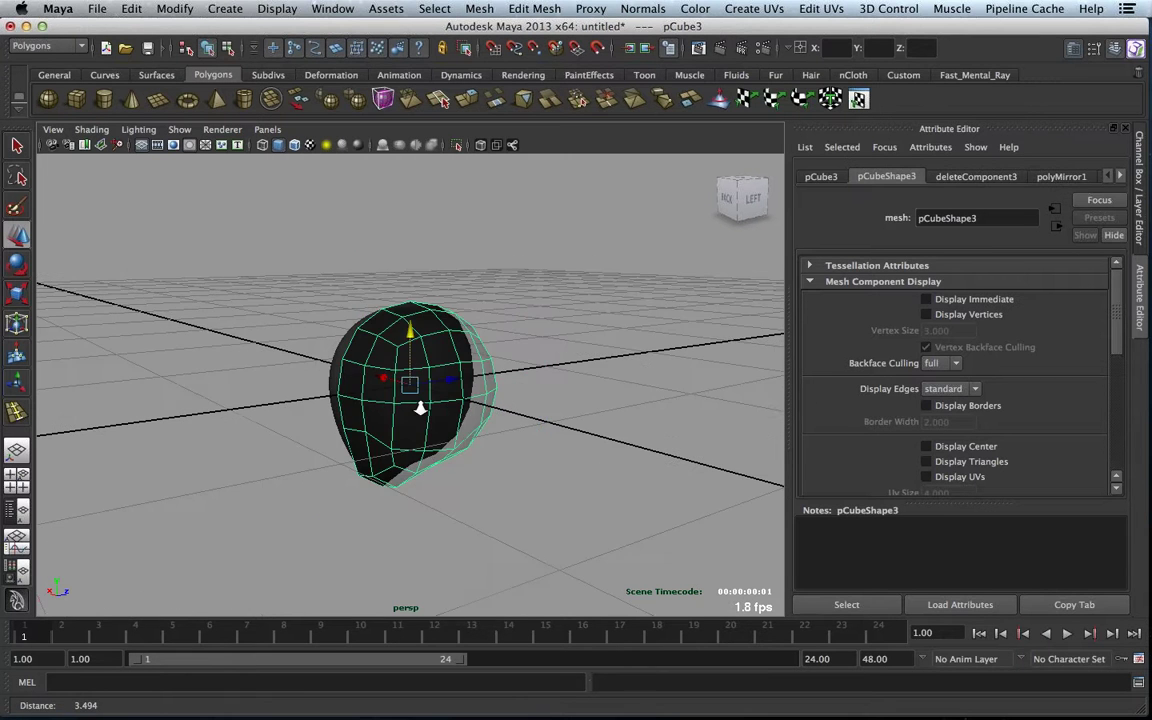
alt+drag(420, 408, 694, 372)
key(ctrl+a)
alt+right_drag(694, 372, 643, 404)
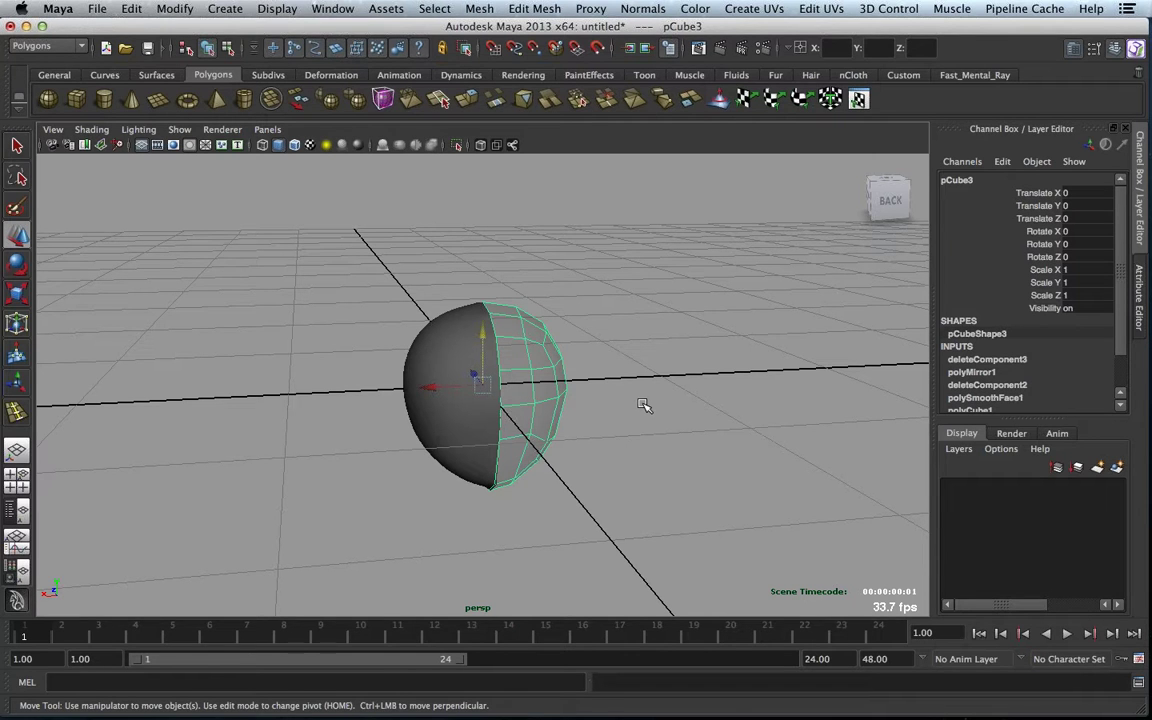
- Try deleting the proxy half to leave only the smooth half, and undo the deletion
key(Delete)
click(482, 374)
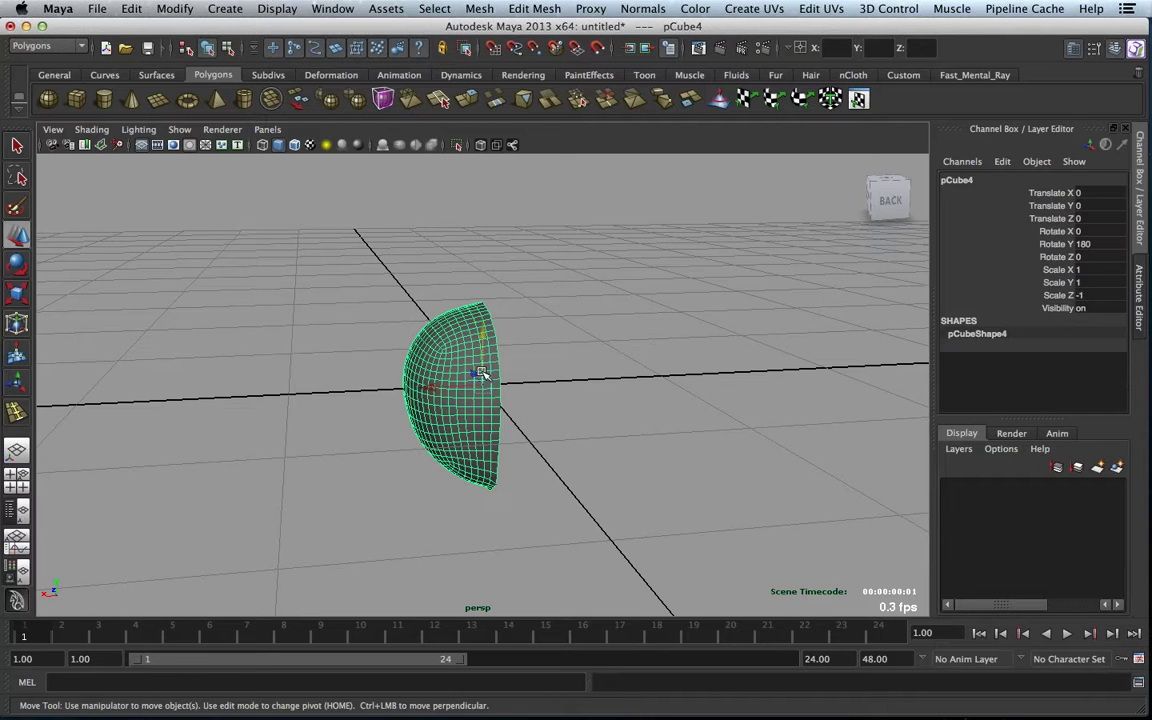
key(ctrl+z)
key(ctrl+z)
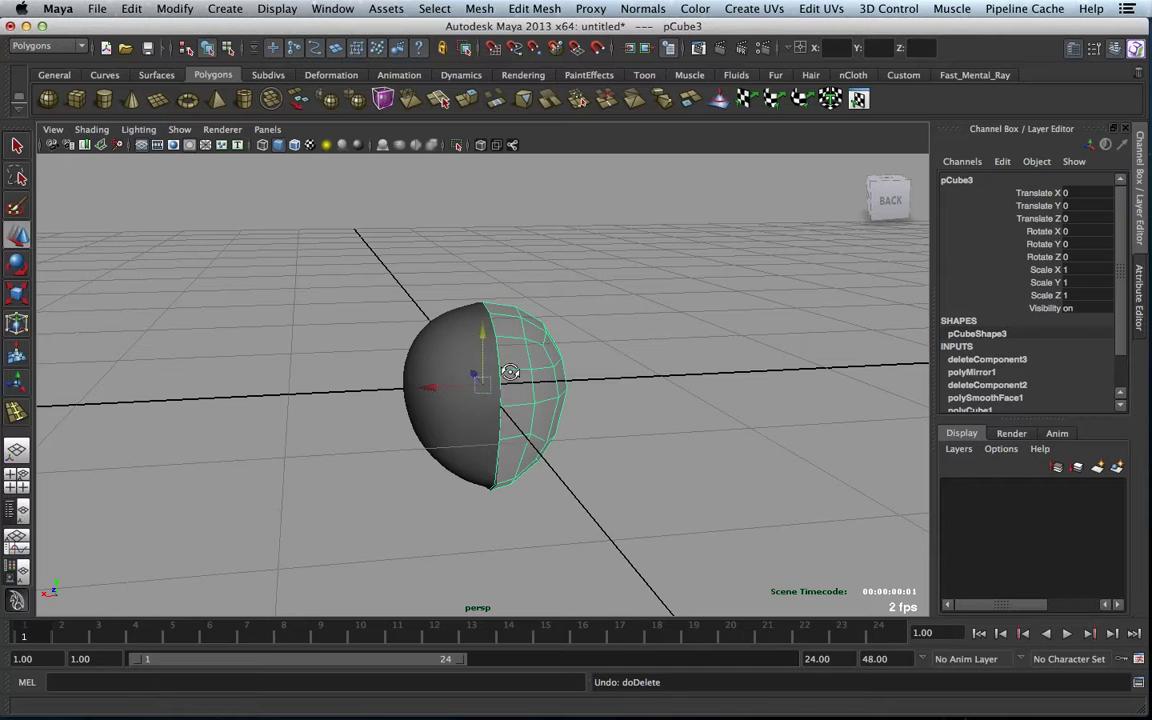
- Extrude an edge on the outer side of the proxy half away from the surface to form a flat strip
alt+drag(510, 372, 566, 366)
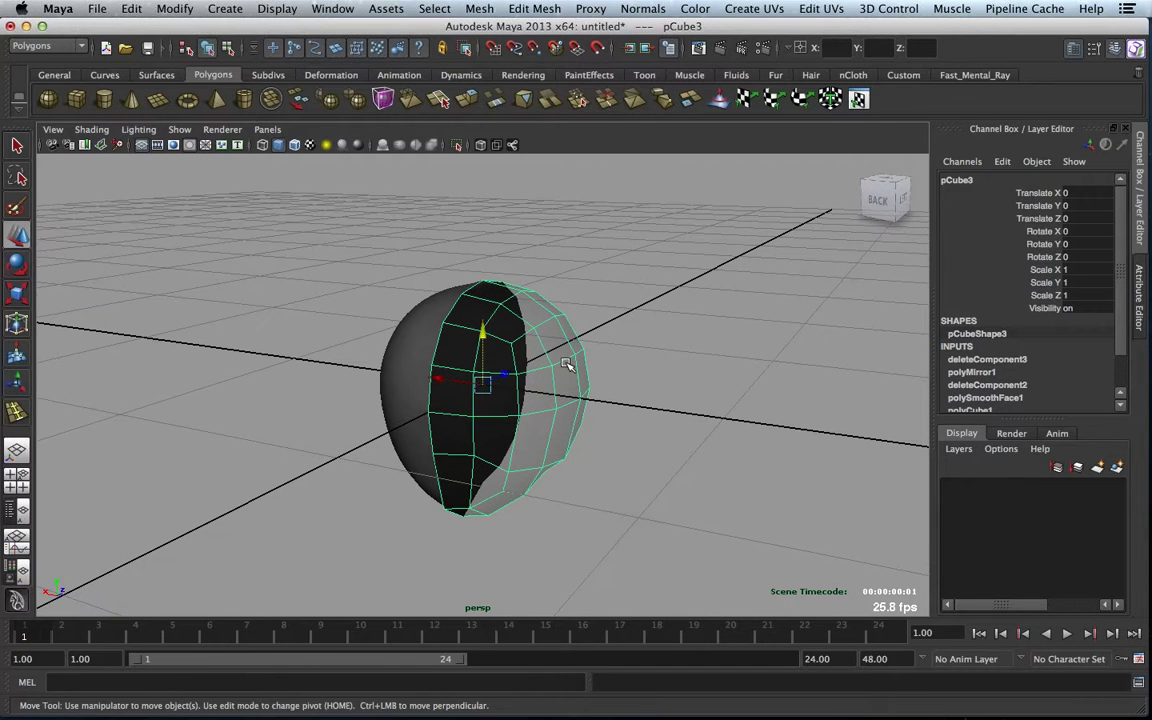
key(F10)
click(560, 366)
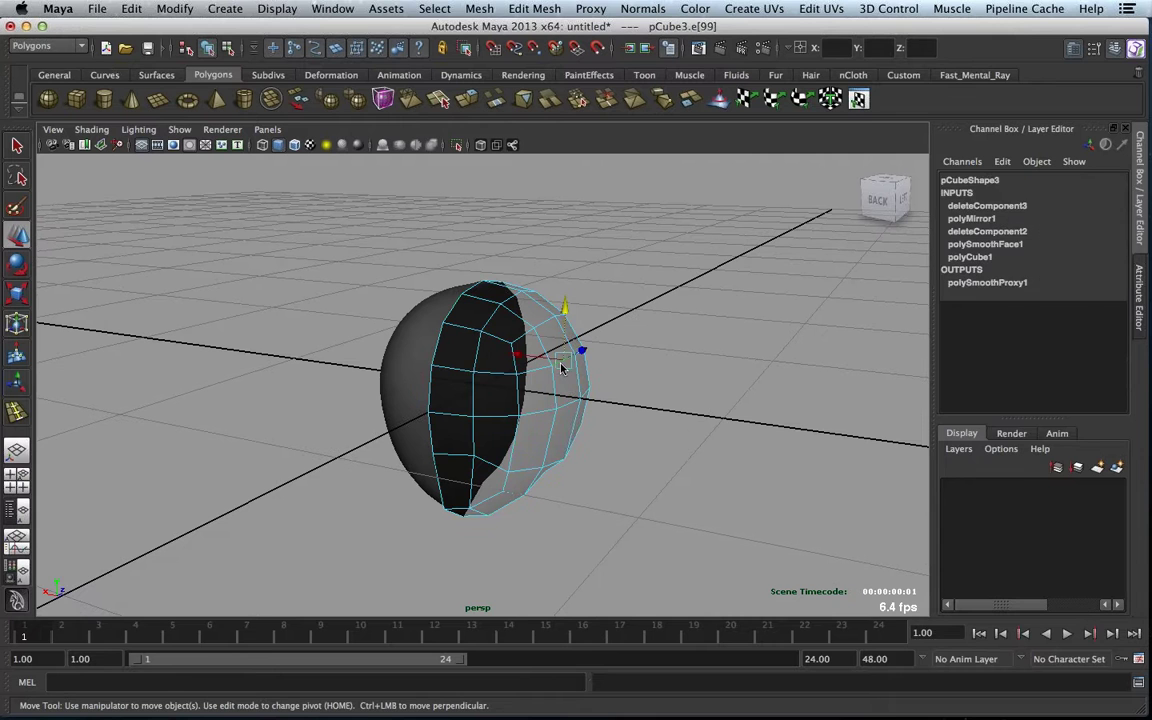
shift+right_drag(562, 368, 576, 404)
drag(570, 359, 666, 325)
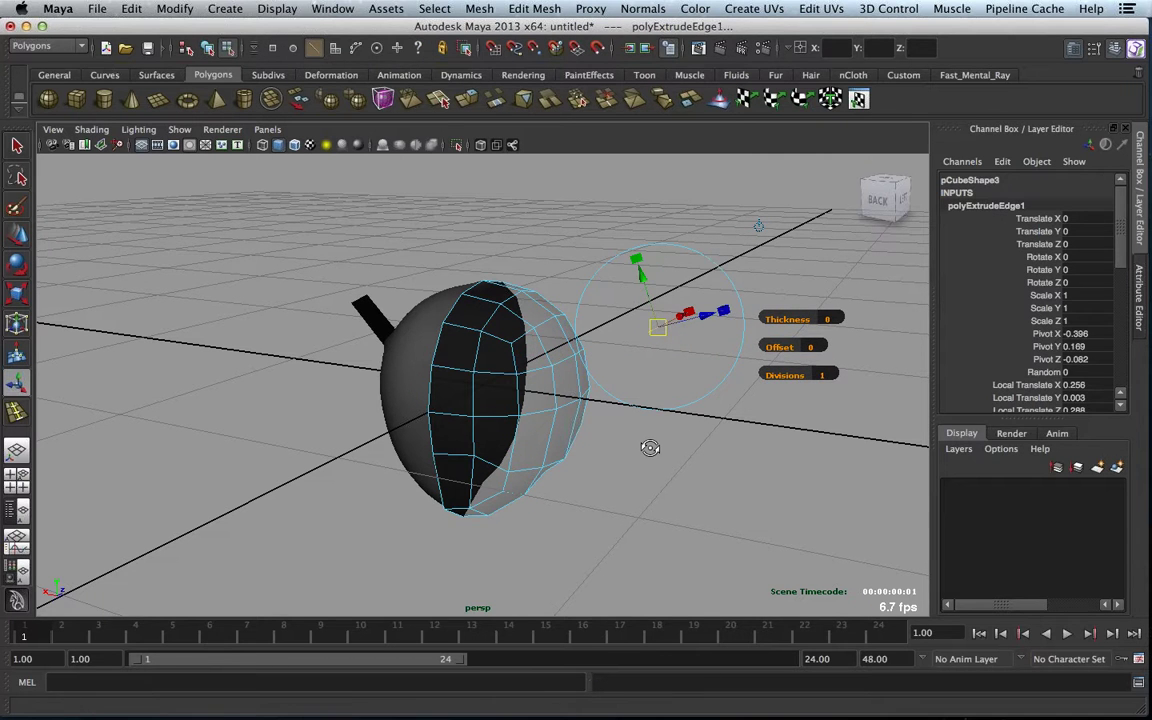
alt+drag(650, 447, 667, 378)
drag(667, 378, 654, 434)
alt+drag(595, 444, 615, 332)
alt+middle_drag(603, 370, 603, 374)
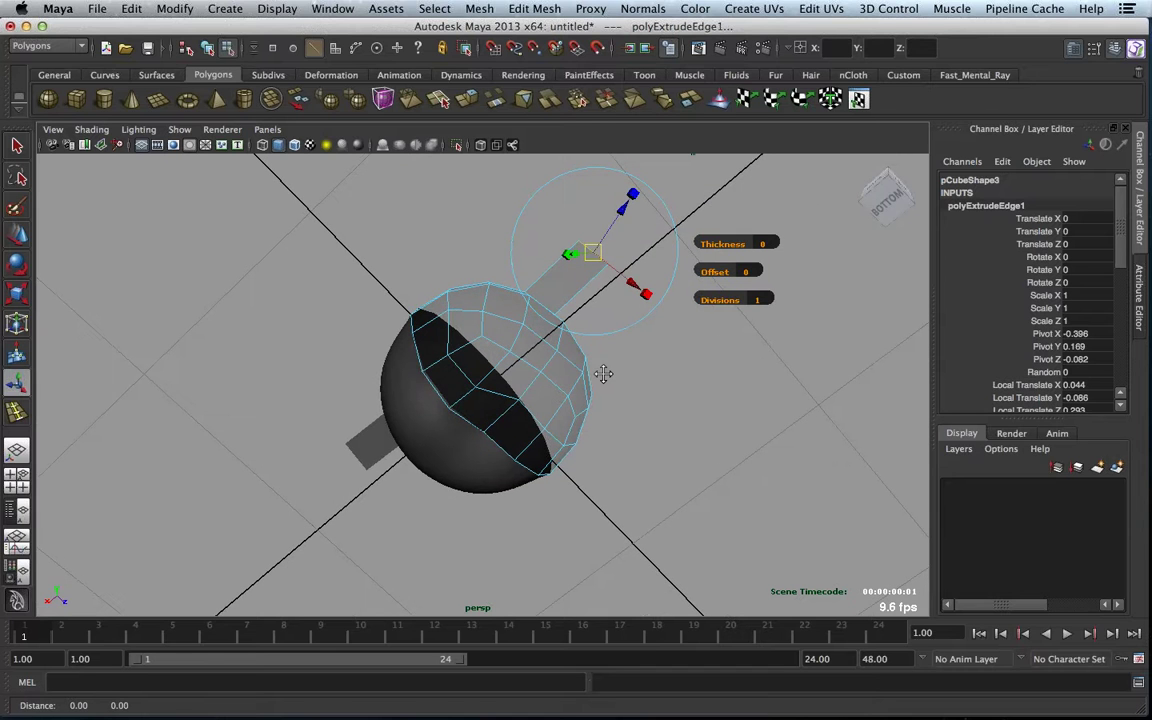
- Extend the strip by extruding its end edge three more times into a bent ribbon
alt+drag(603, 373, 625, 293)
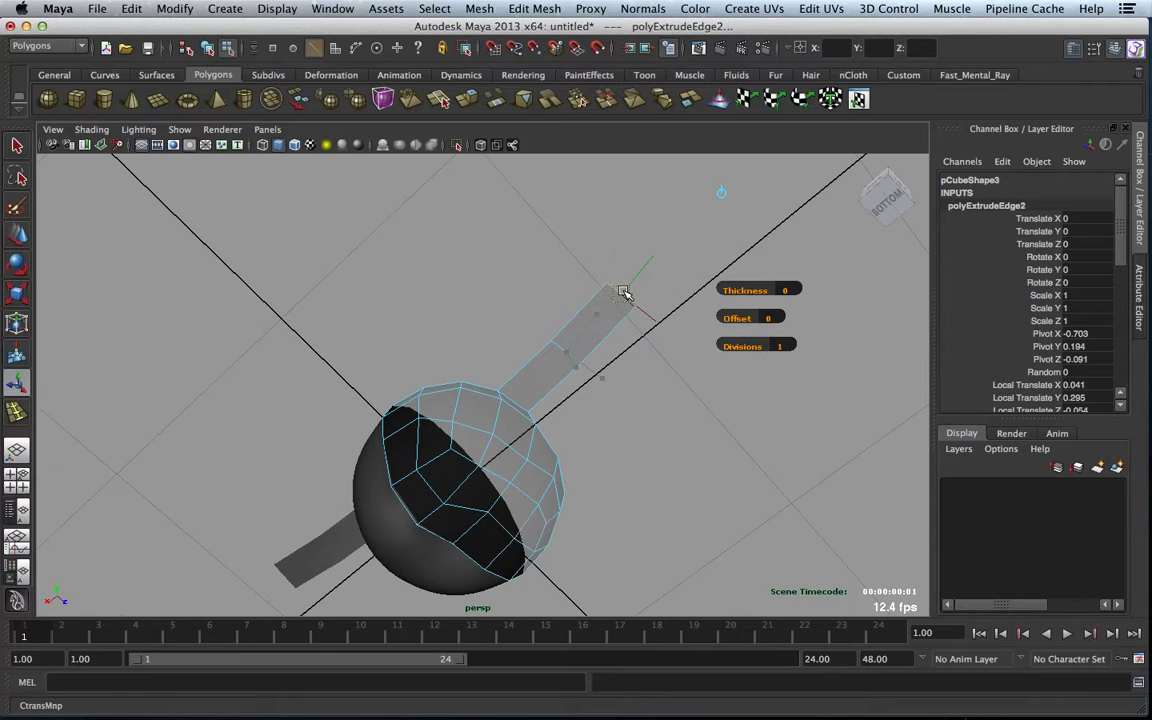
key(g)
middle_drag(625, 293, 820, 359)
key(g)
key(g)
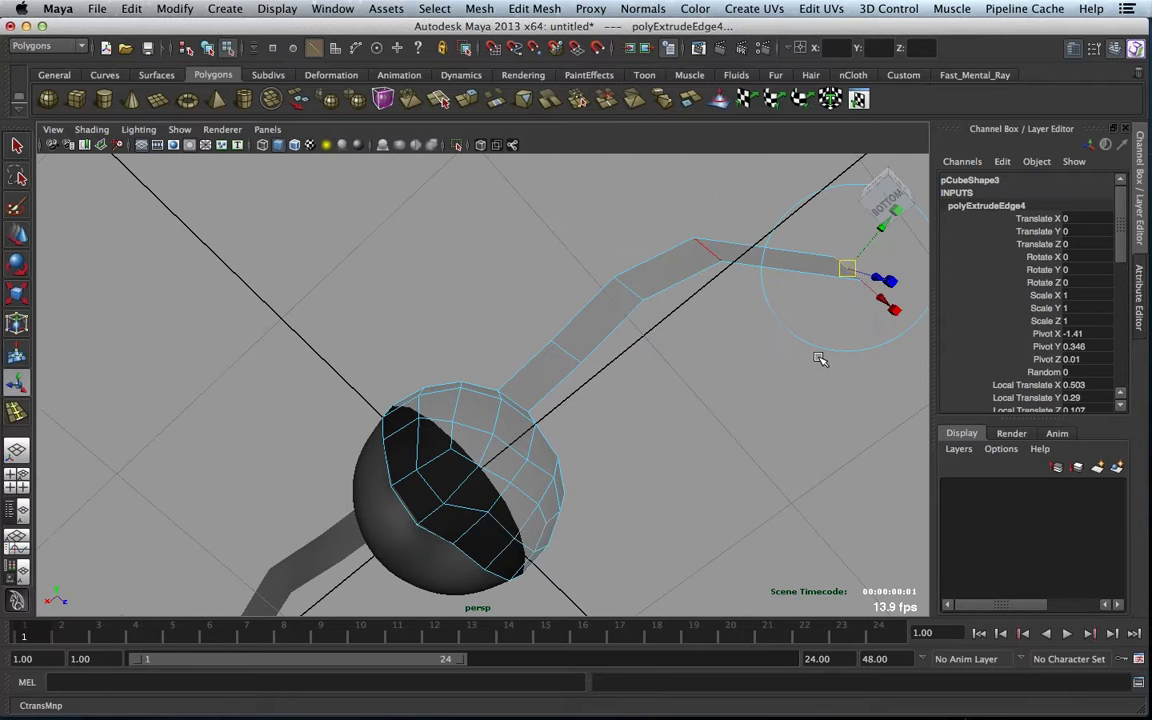
- Extrude a single vertex on the back of the proxy half outward into a long pointed spike
alt+drag(820, 359, 413, 457)
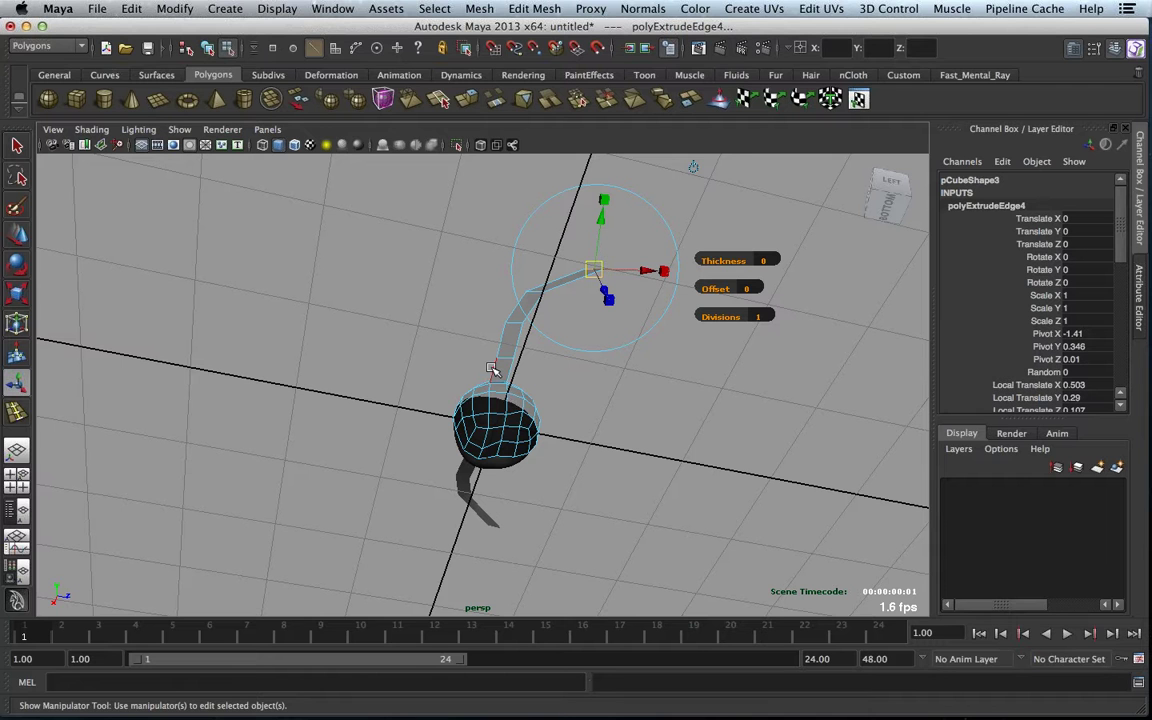
click(524, 11)
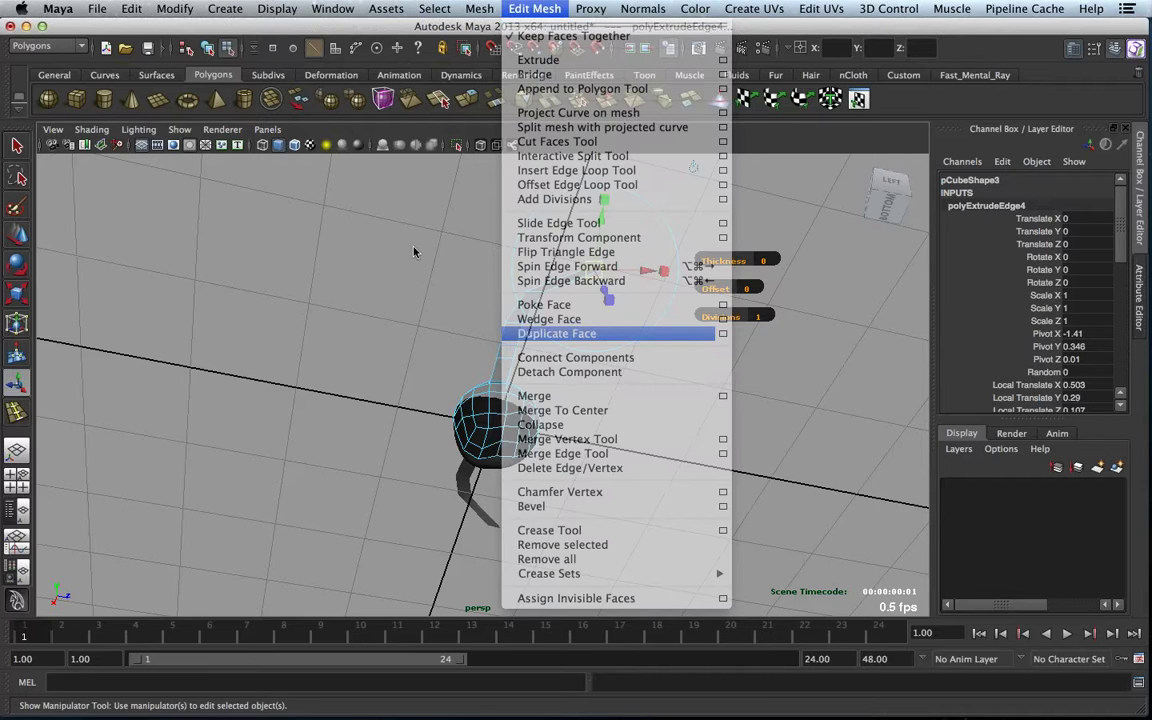
alt+right_drag(319, 406, 541, 436)
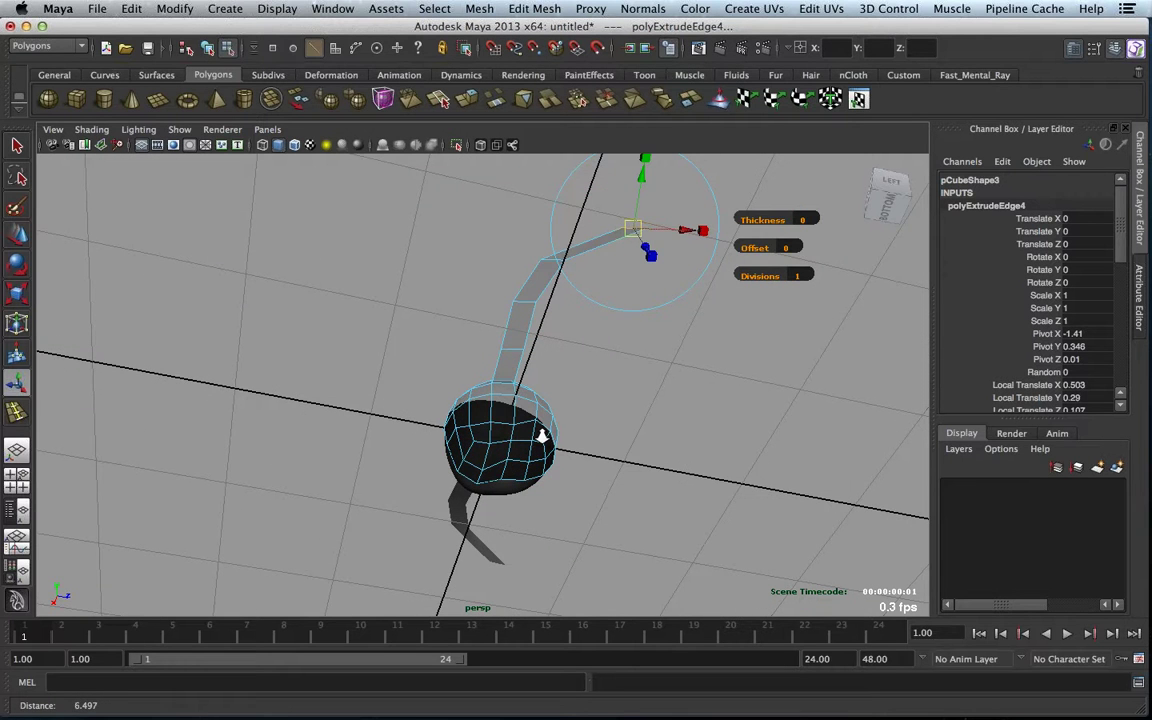
key(t)
alt+drag(541, 436, 483, 489)
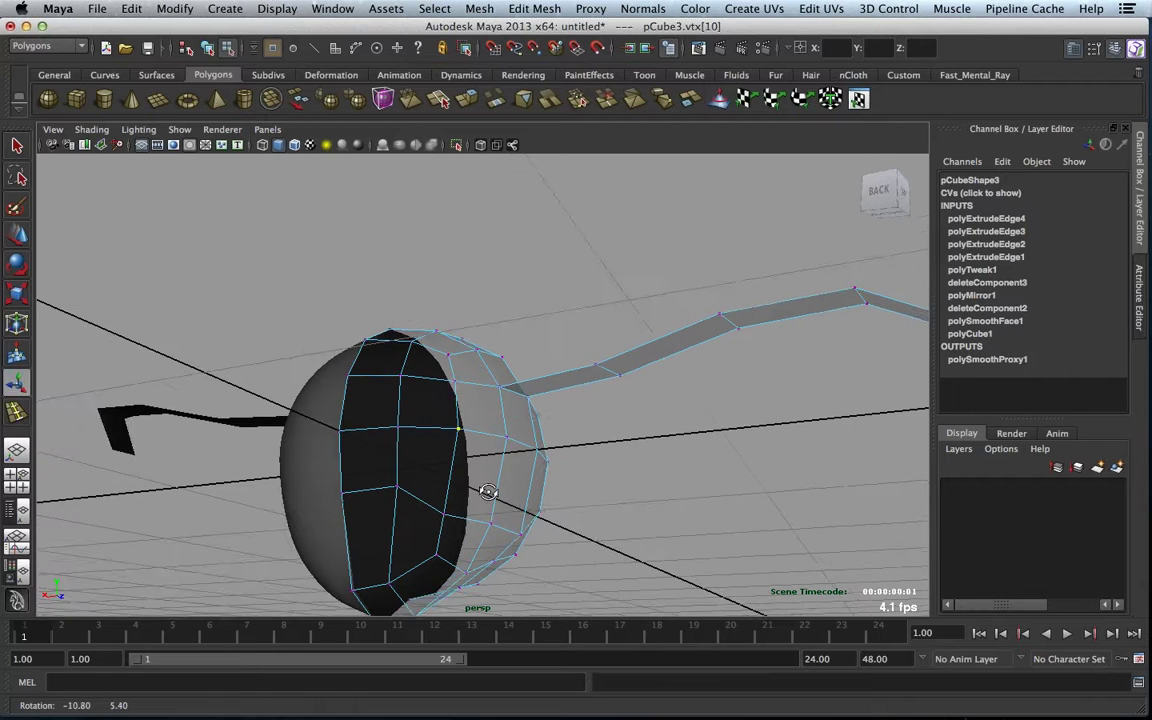
alt+right_drag(481, 488, 524, 497)
alt+drag(524, 497, 520, 444)
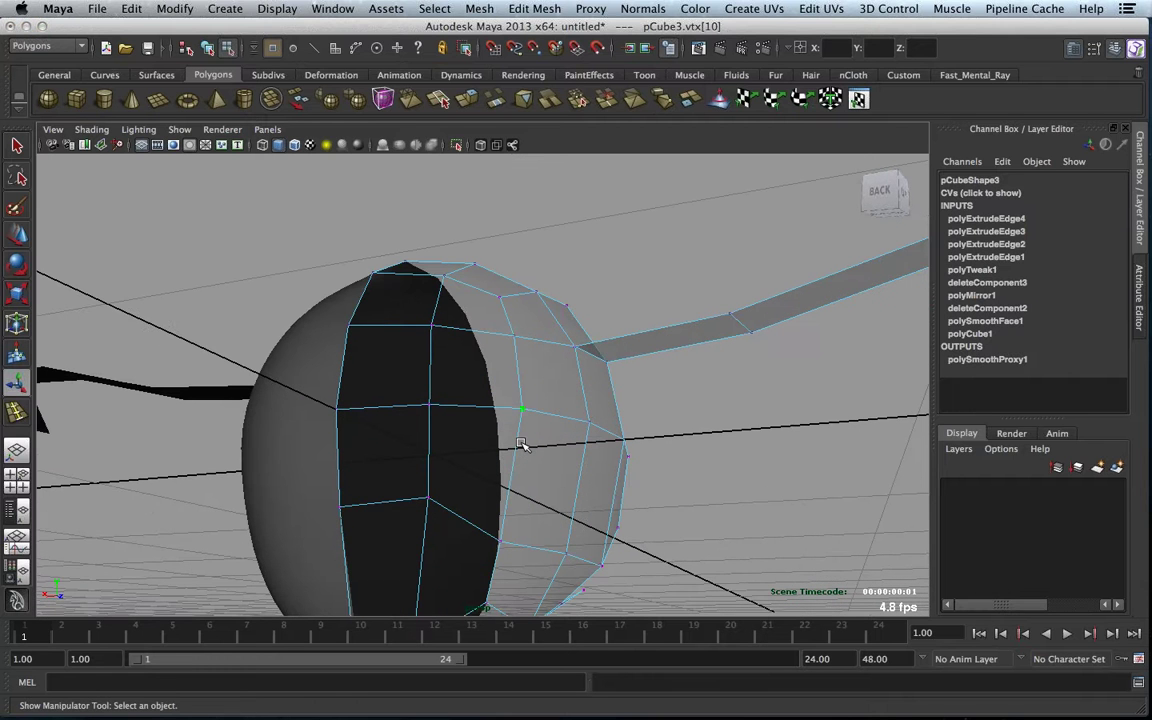
shift+right_drag(520, 444, 687, 483)
alt+drag(687, 483, 779, 475)
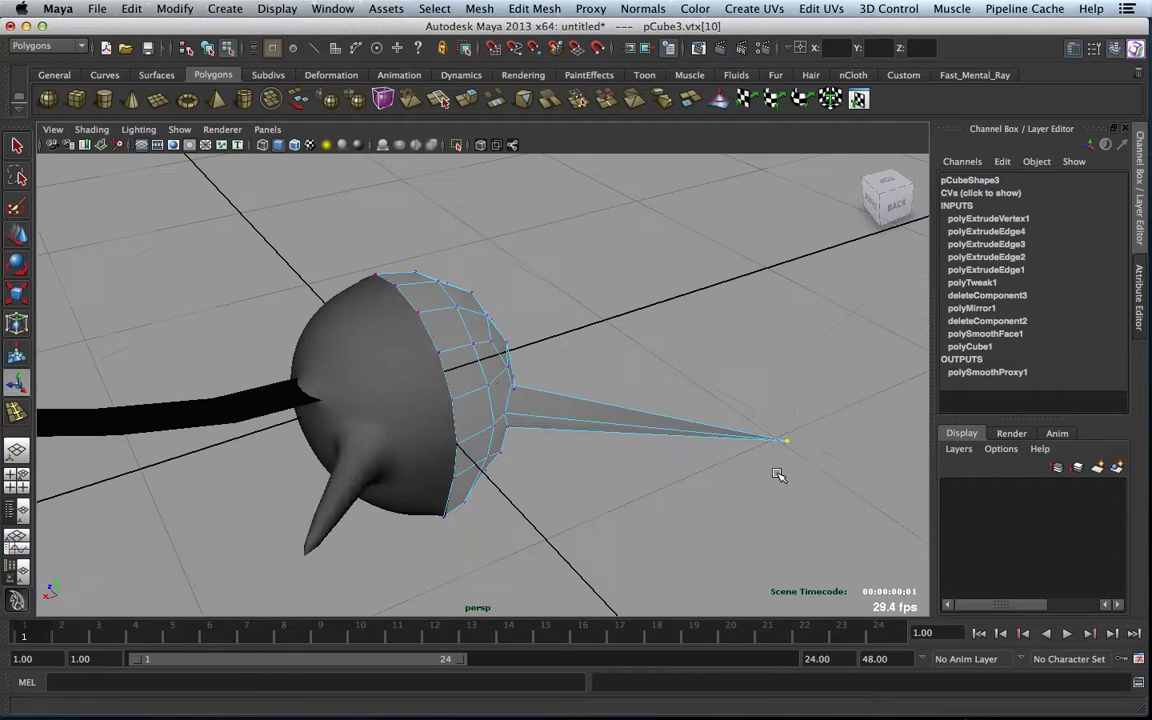
- Move the spike's tip vertex back to the proxy surface so the mirrored bump flattens out
key(w)
middle_drag(779, 475, 566, 408)
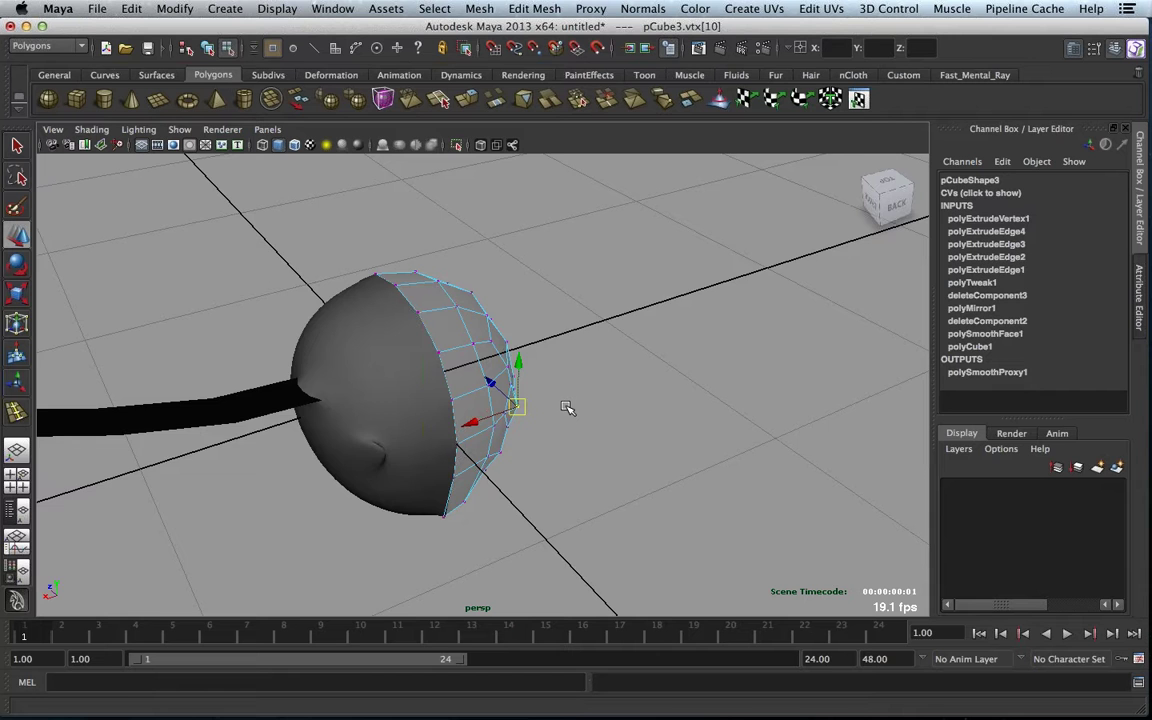
alt+drag(566, 408, 640, 500)
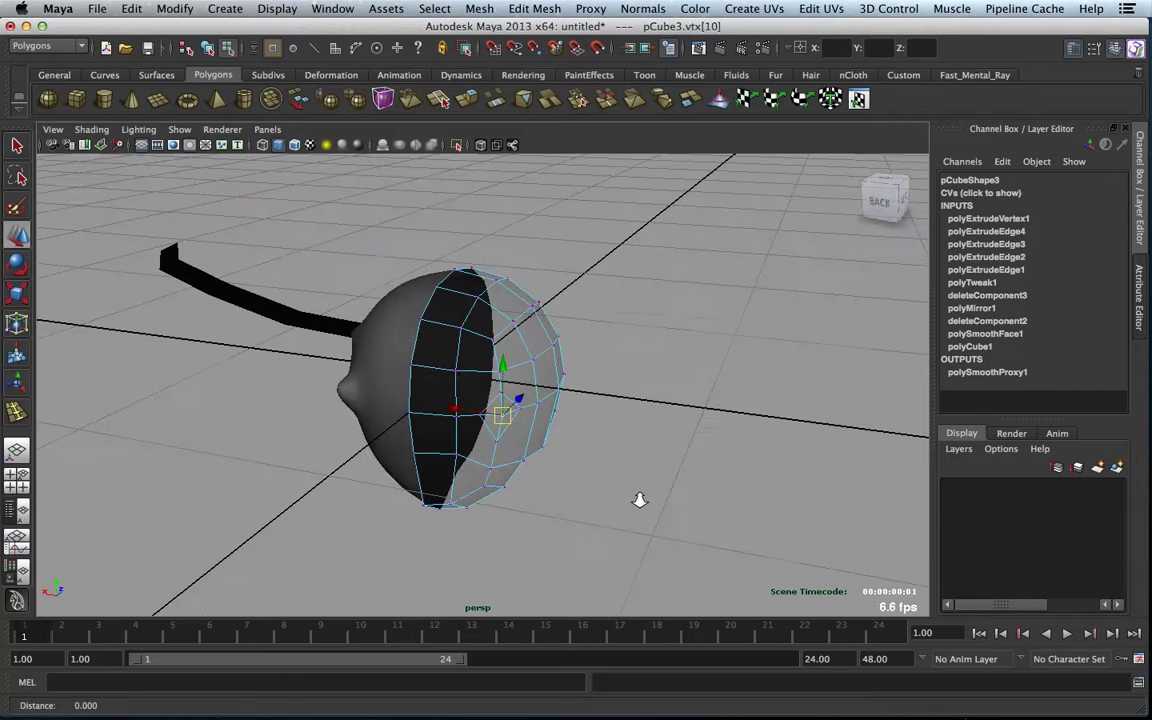
alt+right_drag(640, 500, 756, 507)
alt+drag(756, 507, 481, 418)
alt+drag(468, 352, 506, 363)
alt+right_drag(643, 441, 577, 428)
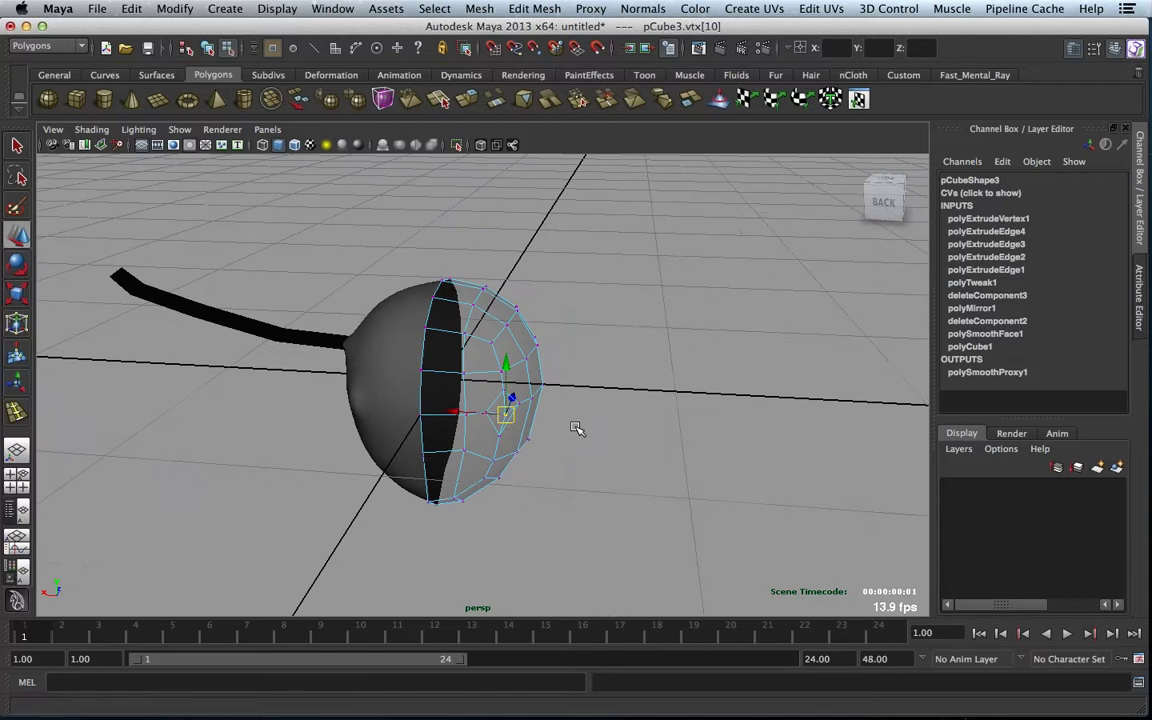
alt+drag(577, 428, 470, 345)
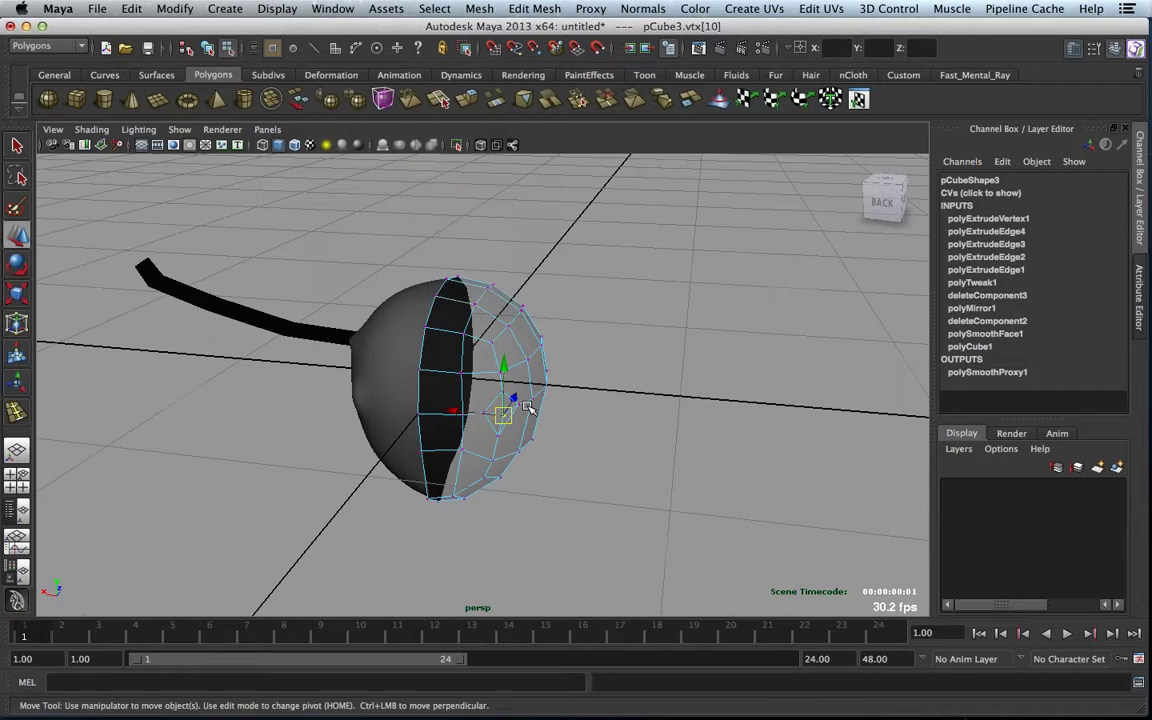
- Start a new empty scene in place of the current proxy sphere scene
click(99, 9)
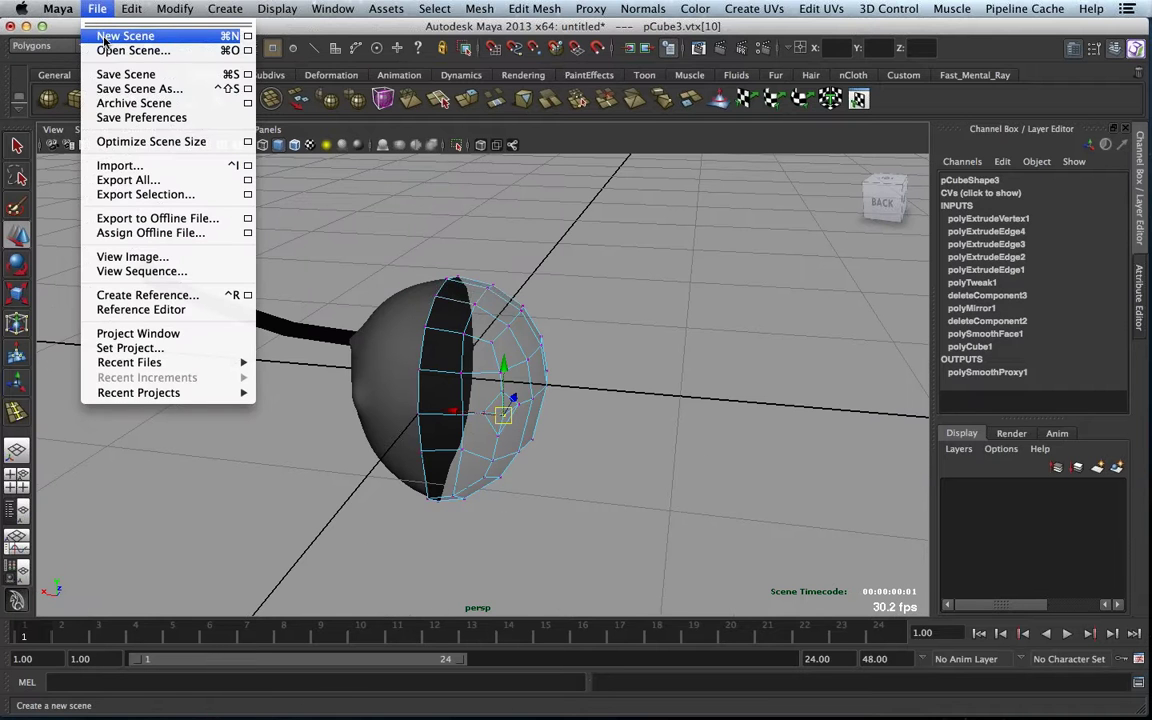
click(104, 37)
click(571, 370)
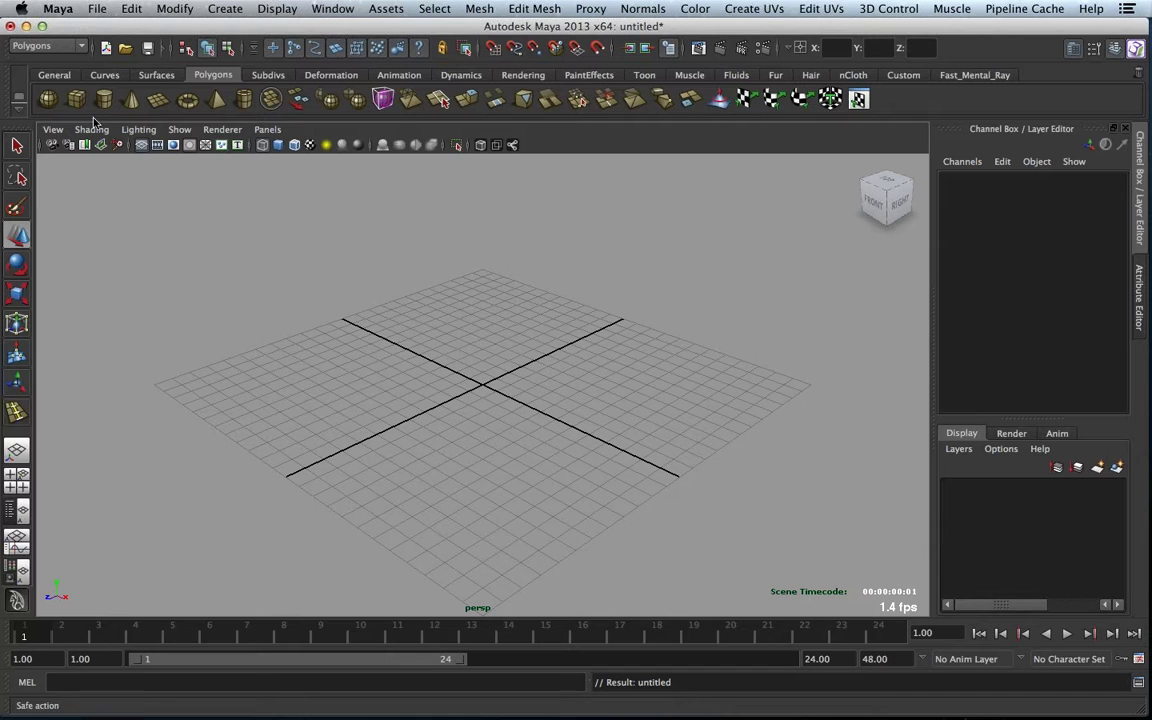
- Draw a NURBS circle on the grid centred at about X 1.085, Z 1.675, and raise a duplicate to about Y 2.011
click(157, 75)
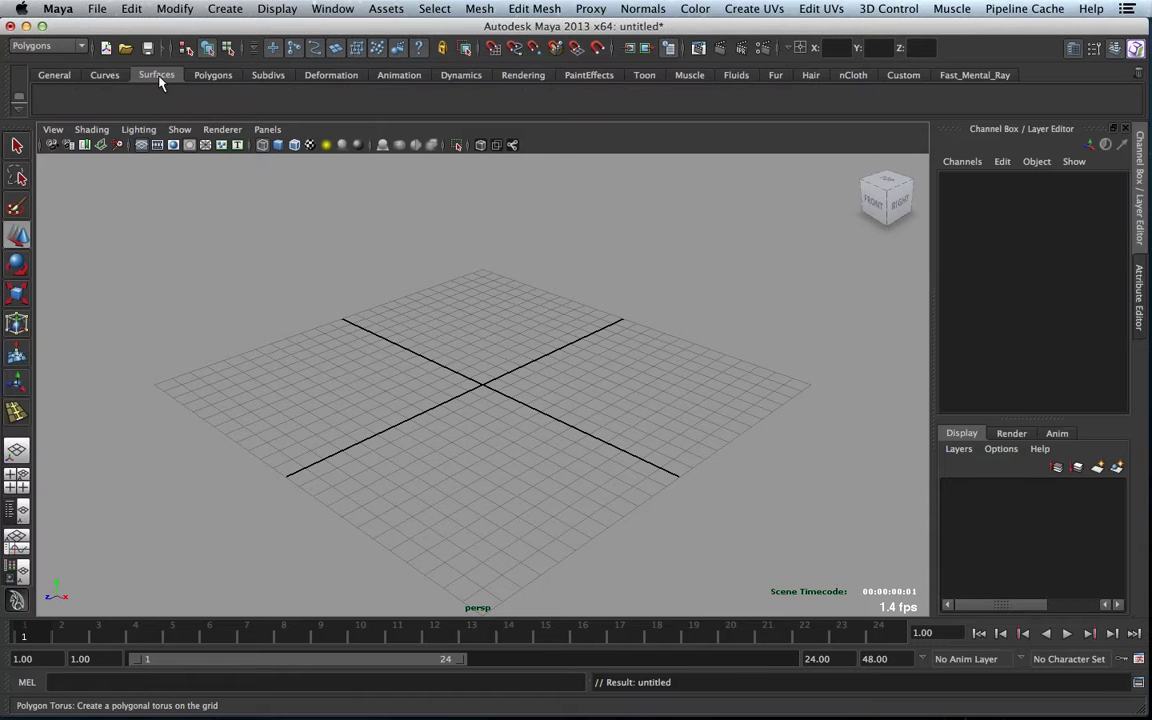
click(105, 75)
click(46, 98)
drag(475, 404, 489, 430)
key(ctrl+d)
key(w)
drag(474, 362, 474, 326)
- Duplicate the upper circle, lower the copy between the two circles, and scale it up to nearly twice their size
alt+drag(440, 394, 437, 390)
alt+right_drag(437, 390, 525, 411)
key(ctrl+d)
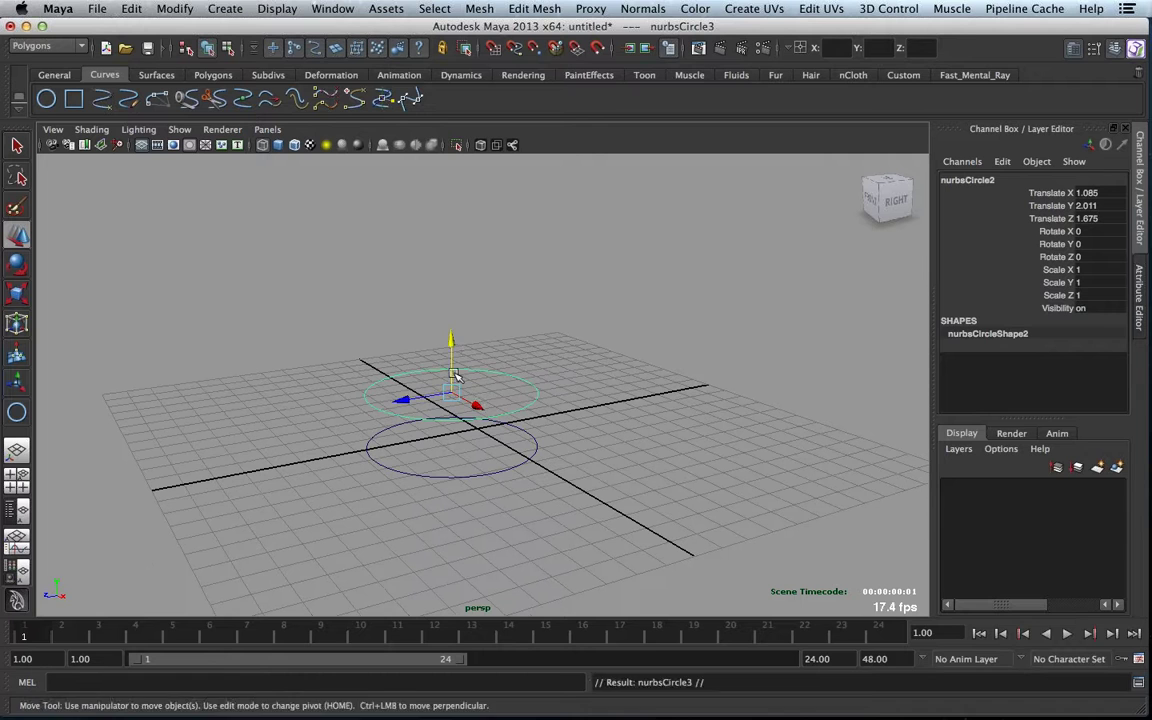
drag(451, 360, 555, 425)
key(r)
- Duplicate the upper small circle and raise the copy to about Y 2.808
click(505, 407)
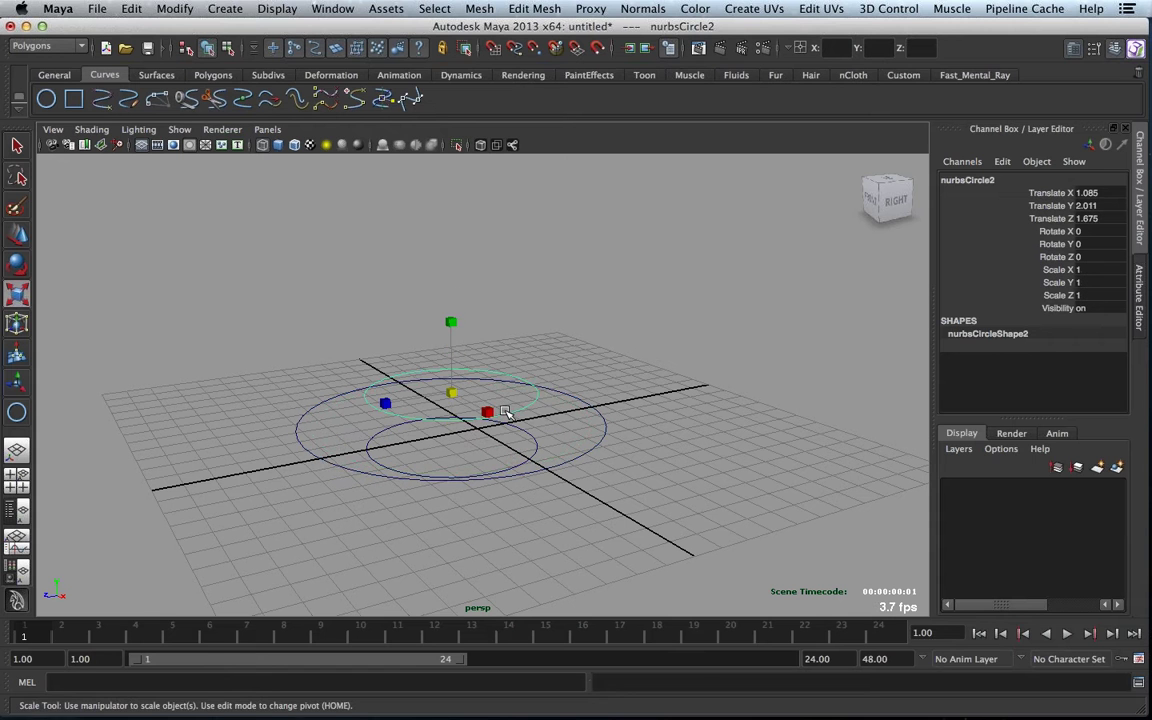
key(ctrl+d)
key(w)
drag(451, 336, 451, 316)
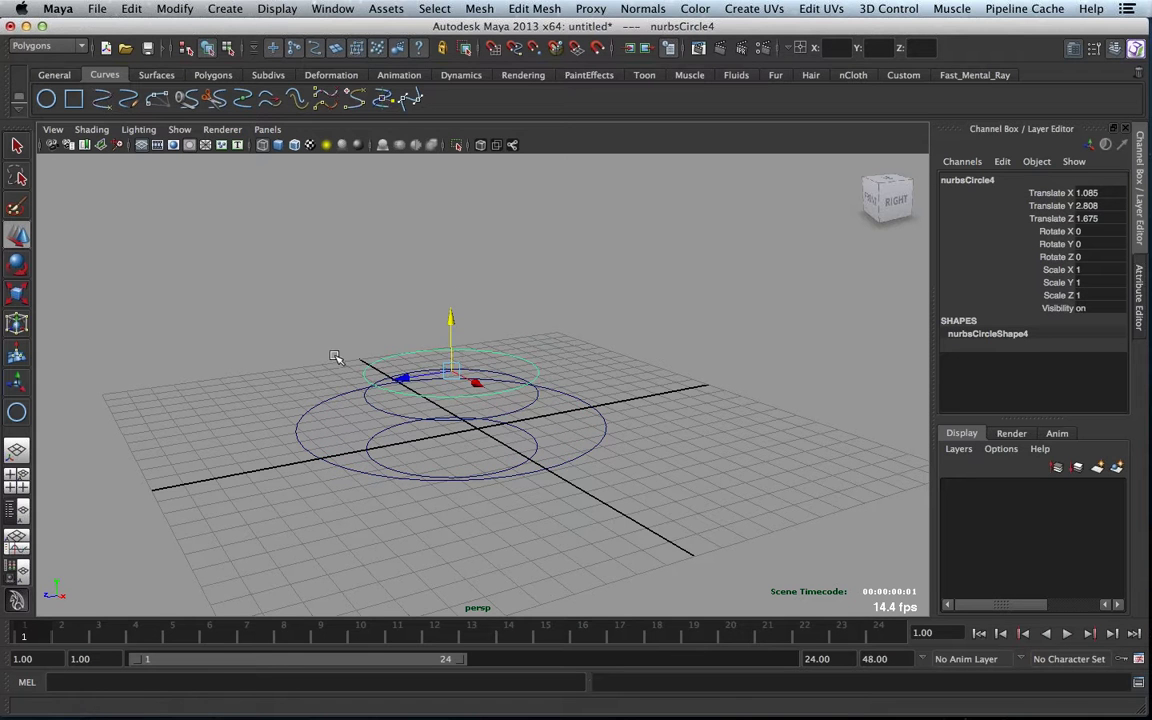
- Duplicate the uppermost circle and raise the copy to about Y 13.524
scroll(400, 368, up, 1)
scroll(440, 373, up, 1)
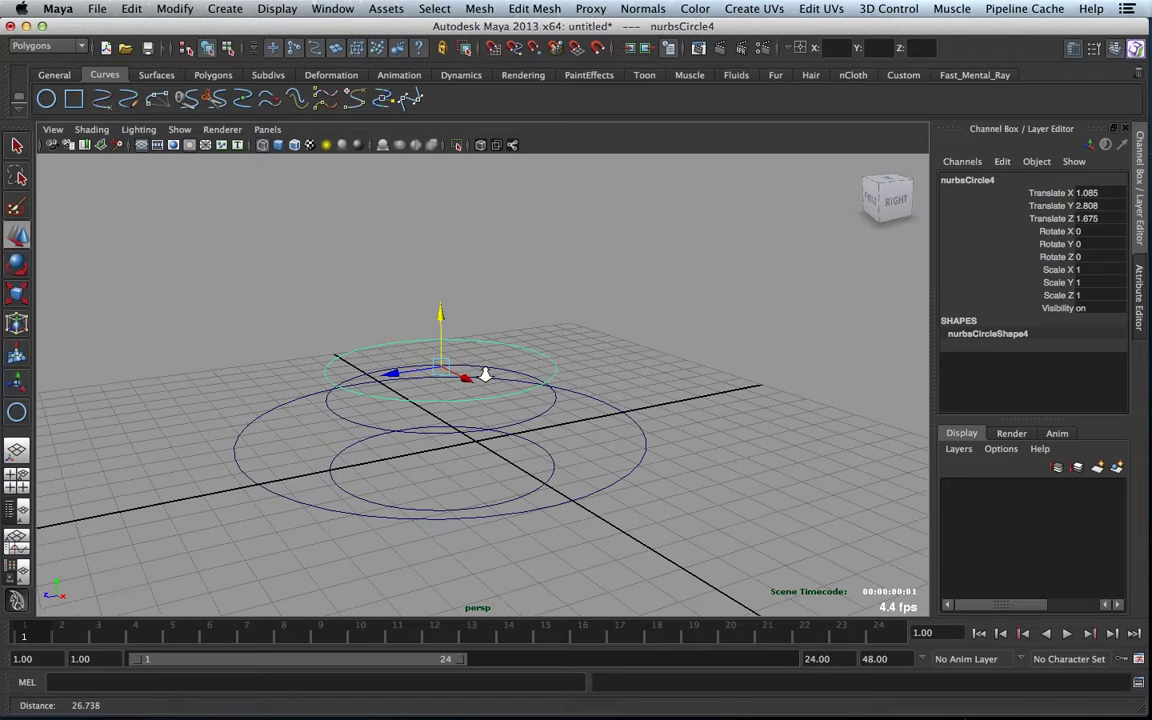
scroll(484, 373, up, 1)
scroll(527, 380, up, 1)
scroll(524, 384, up, 1)
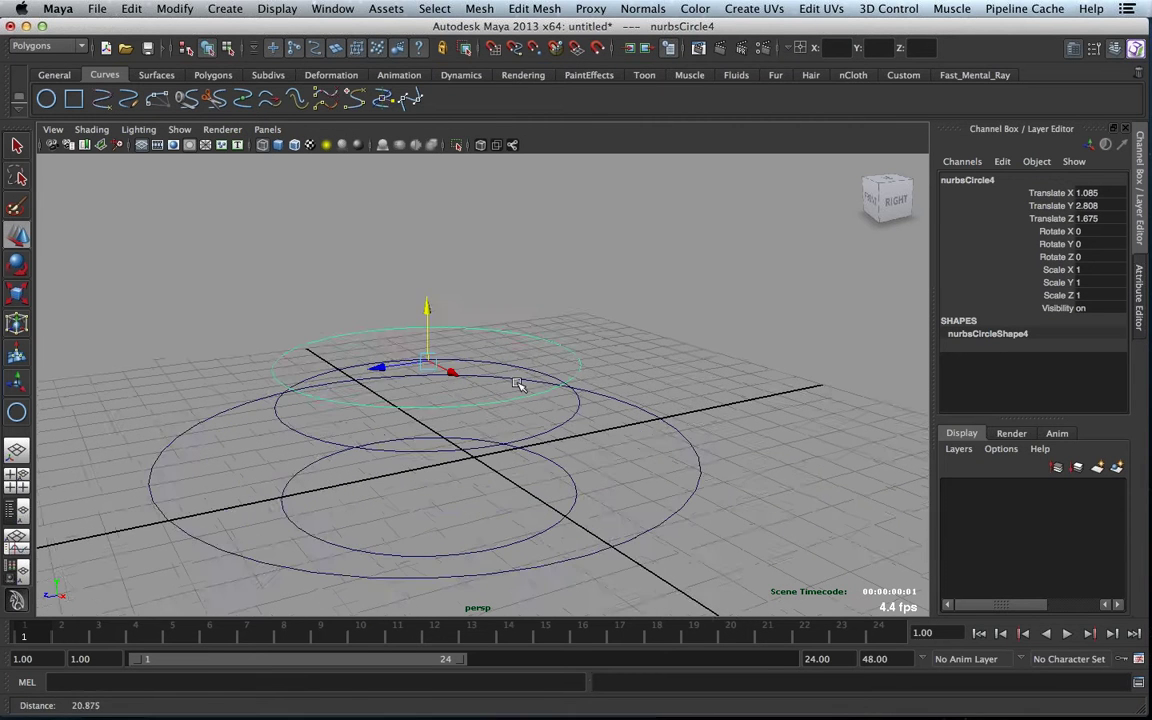
alt+drag(522, 386, 480, 401)
alt+right_drag(480, 401, 210, 399)
key(ctrl+d)
middle_drag(549, 520, 549, 360)
- Duplicate the raised circle again and lift the new copy to about Y 23.382
key(ctrl+d)
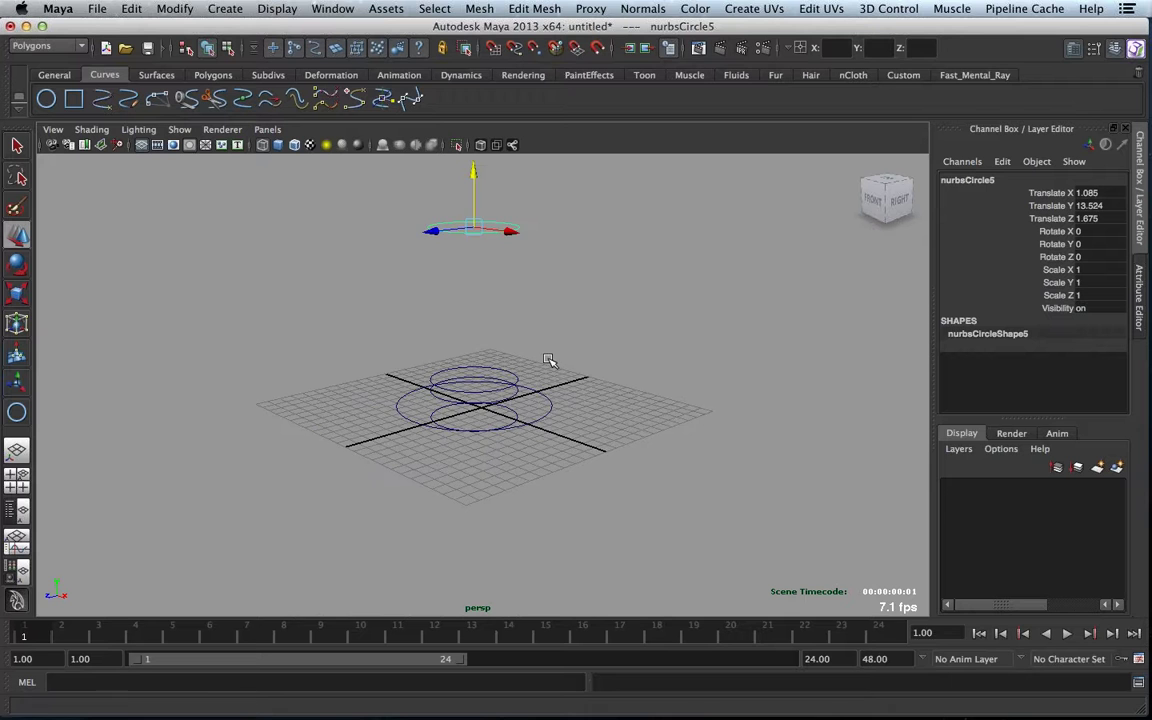
alt+drag(496, 330, 460, 245)
alt+right_drag(576, 393, 385, 193)
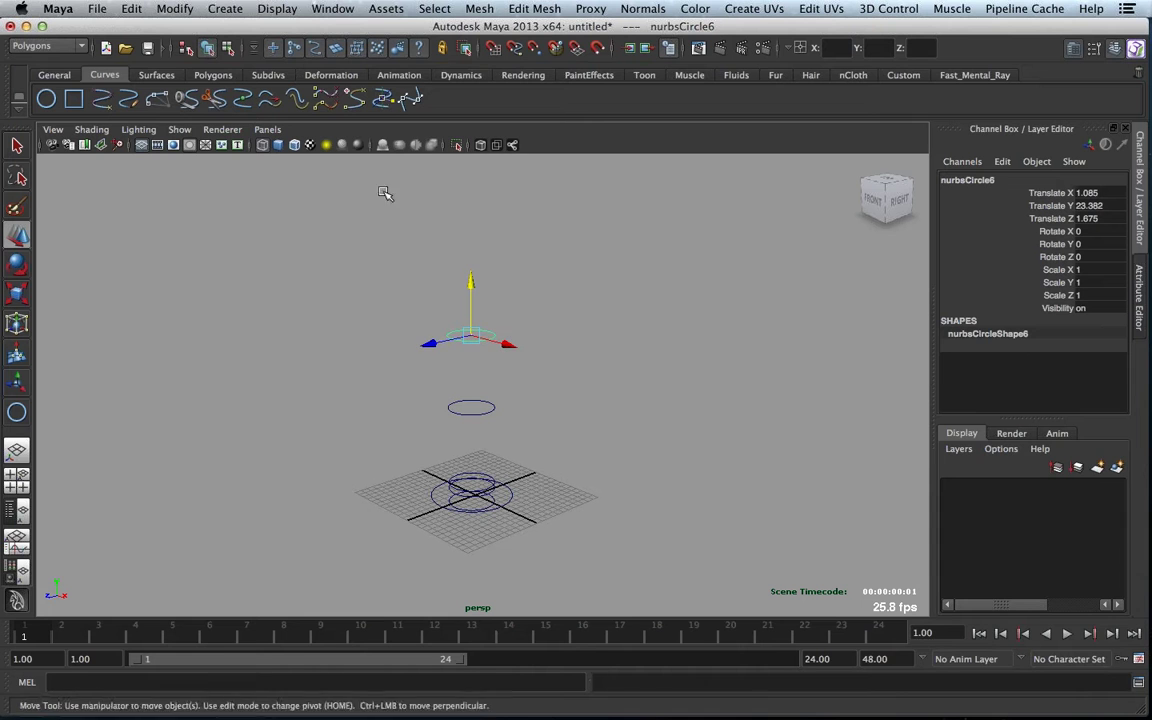
- Switch the active menu set to Surfaces to make the NURBS surface commands available
click(40, 46)
click(40, 80)
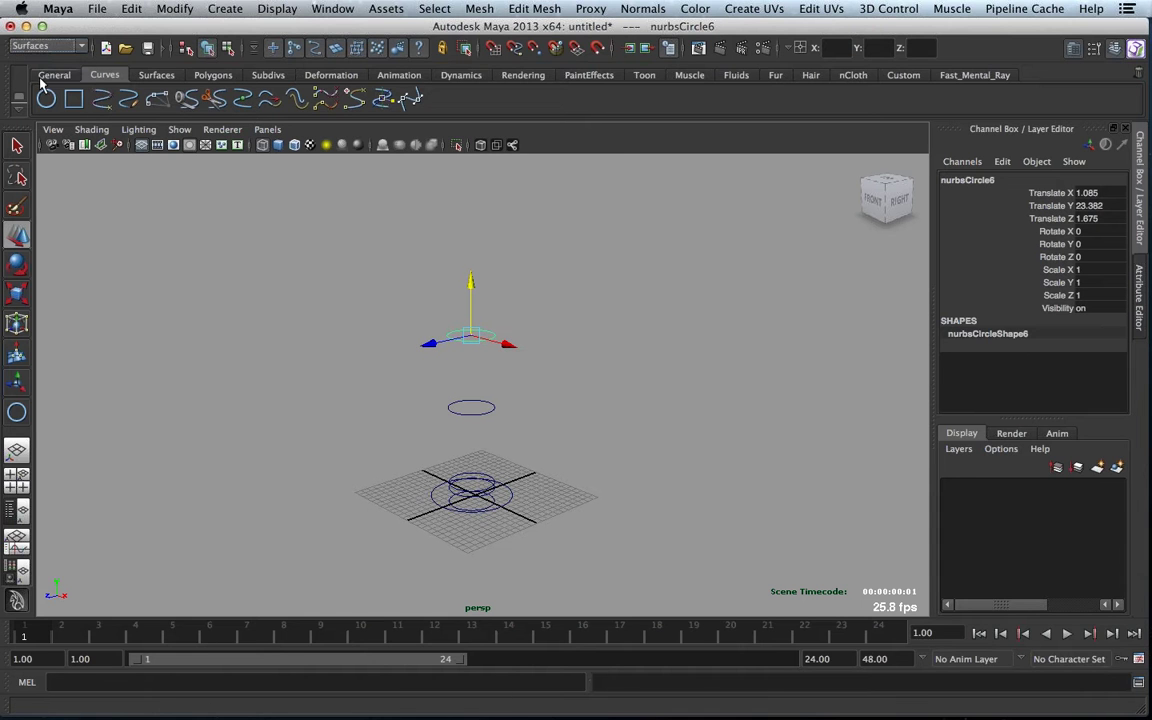
click(517, 8)
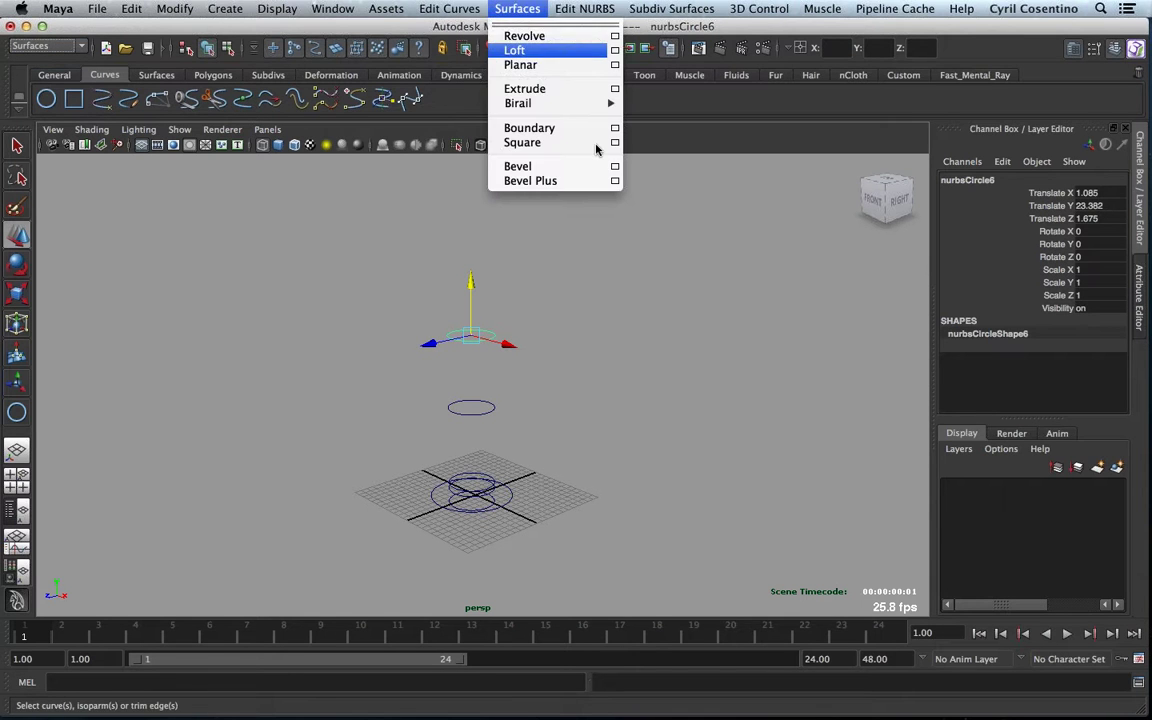
click(620, 418)
- Loft a surface through all six circles, selected in order from the lowest to the highest, and display it smooth shaded
alt+middle_drag(510, 380, 620, 326)
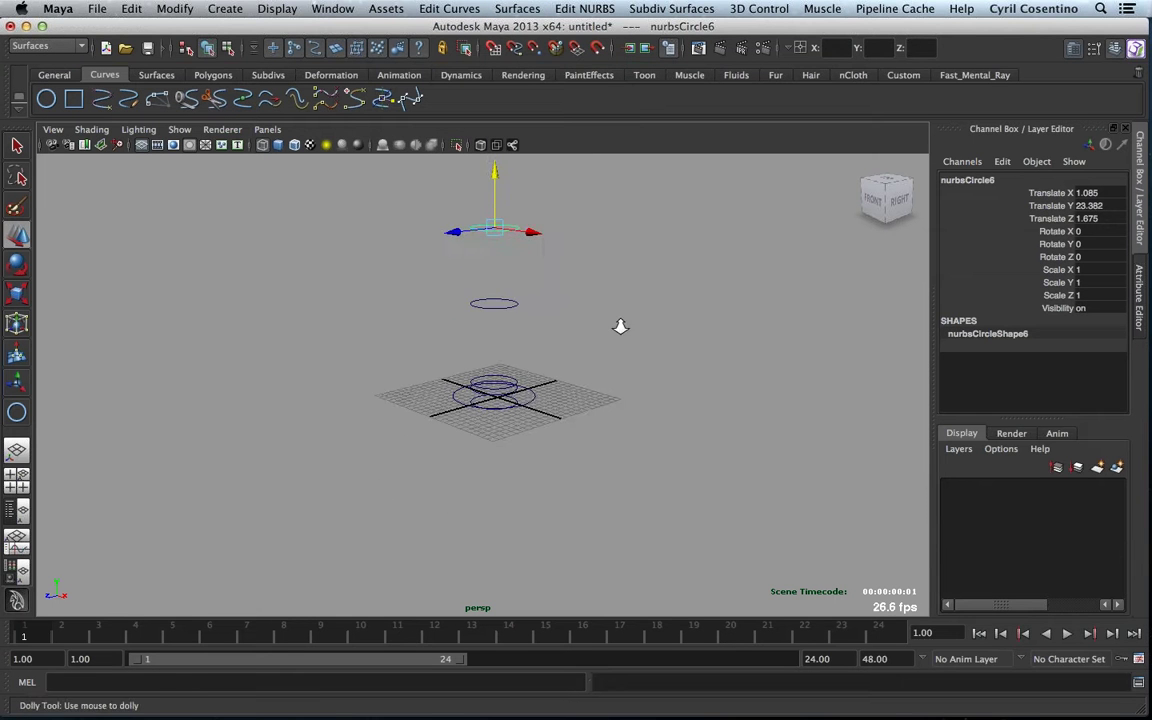
alt+right_drag(620, 326, 887, 442)
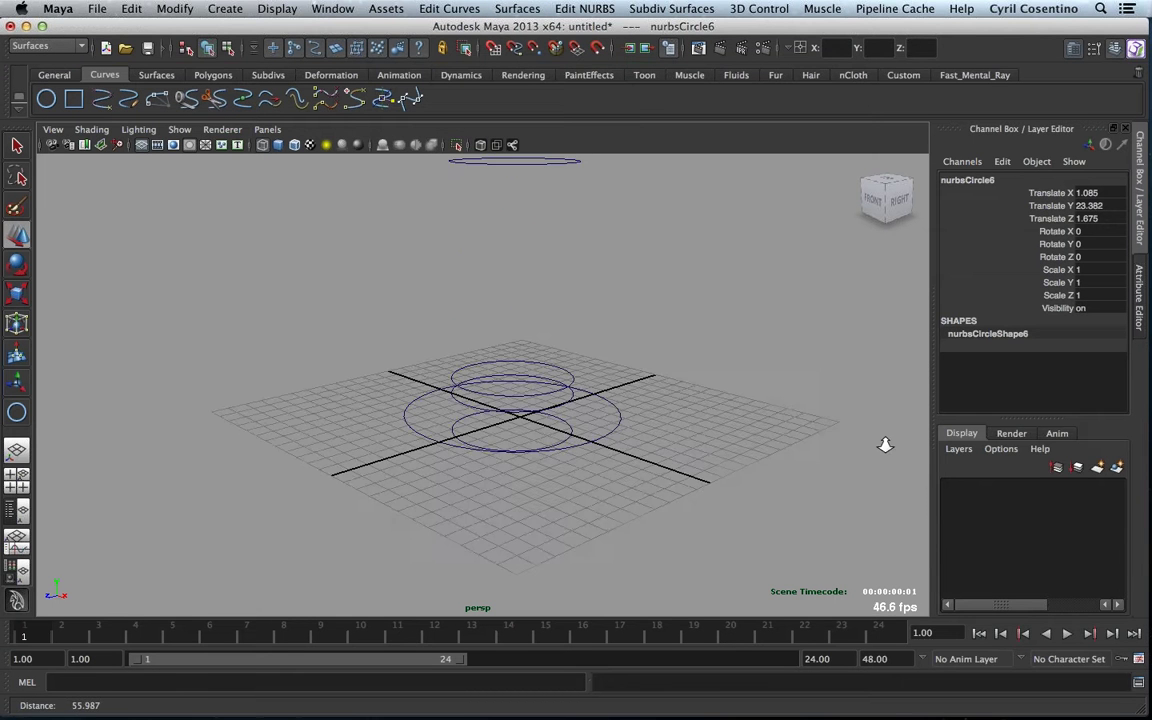
alt+drag(887, 442, 568, 446)
click(584, 433)
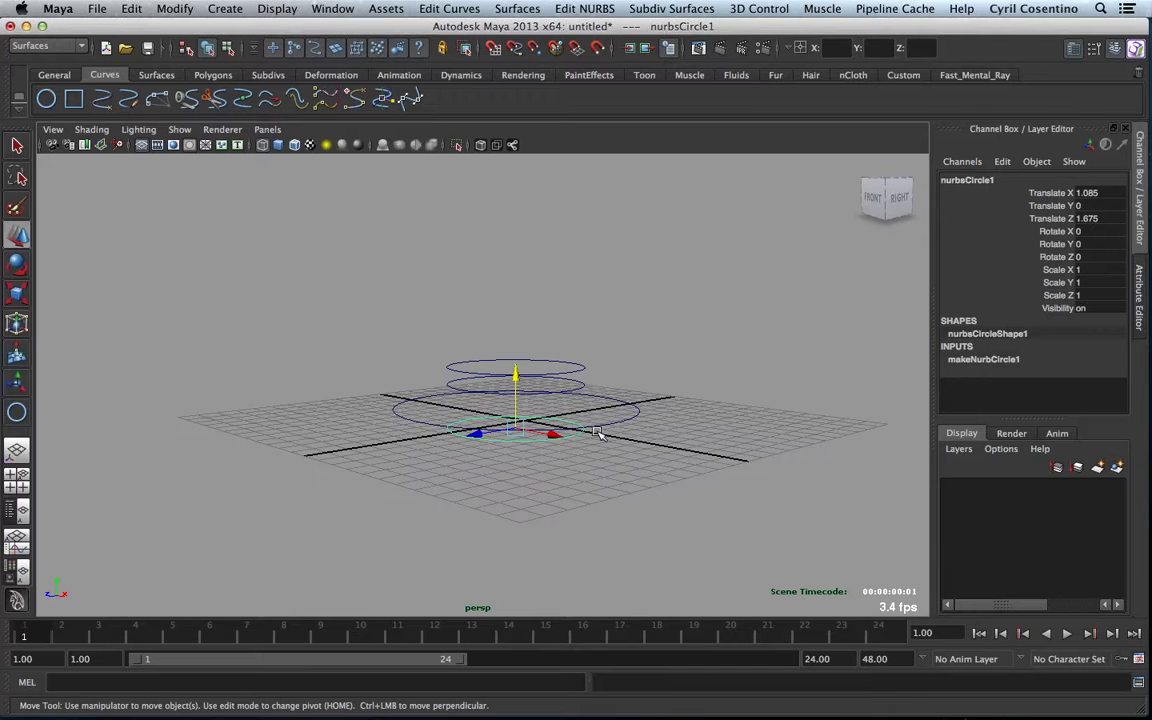
click(601, 431)
click(586, 386)
drag(602, 342, 574, 378)
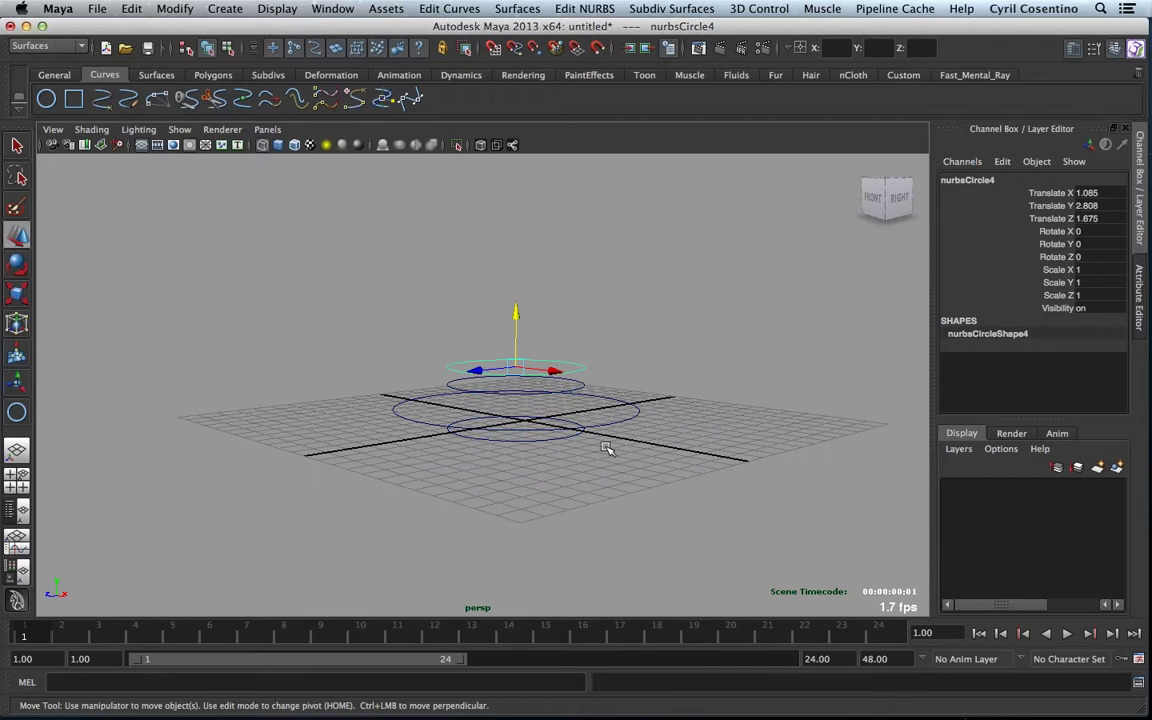
click(560, 441)
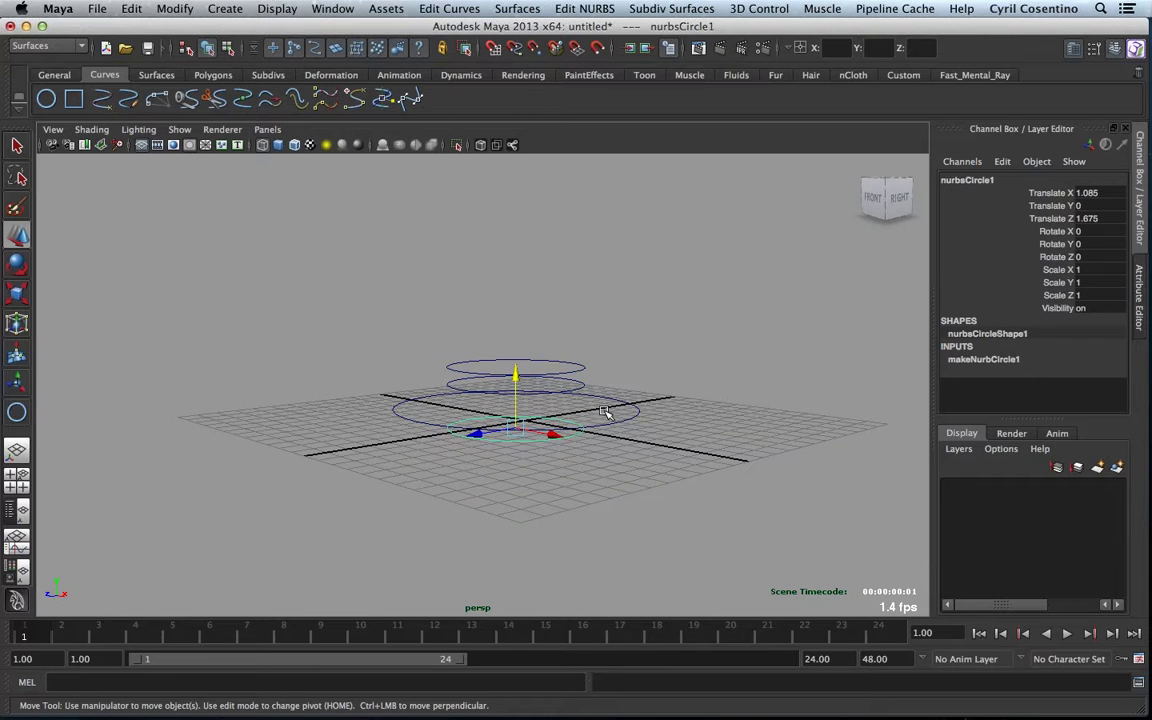
shift+click(600, 402)
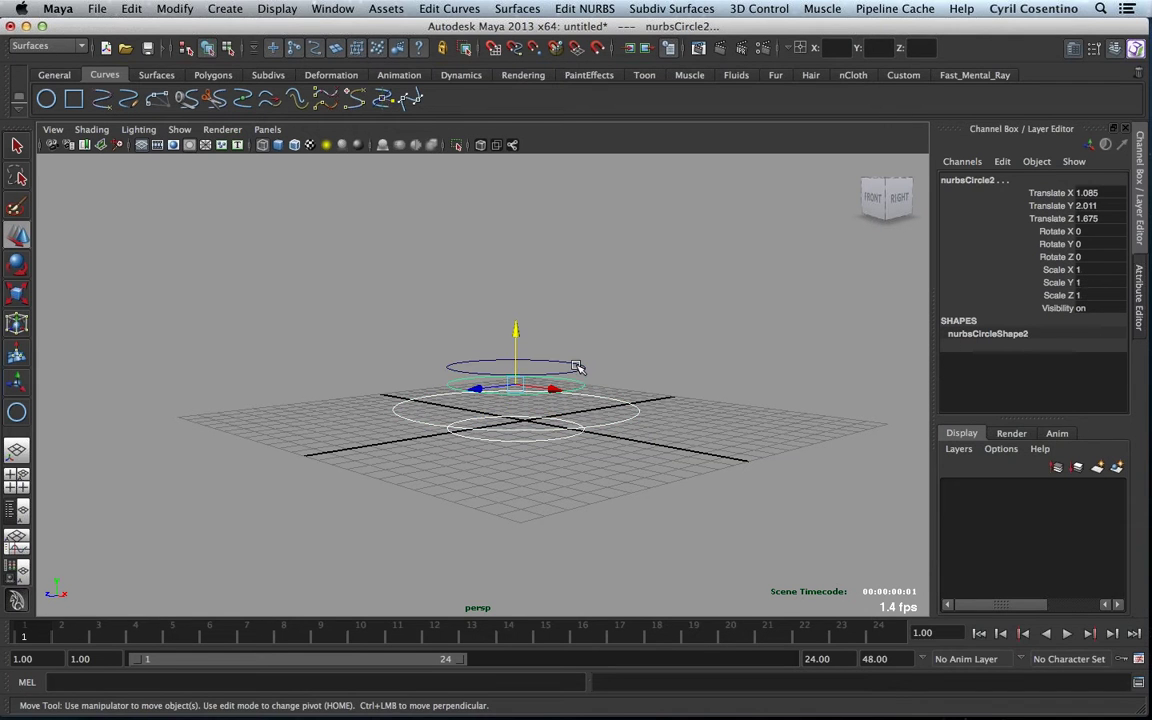
shift+click(581, 370)
alt+middle_drag(612, 371, 612, 525)
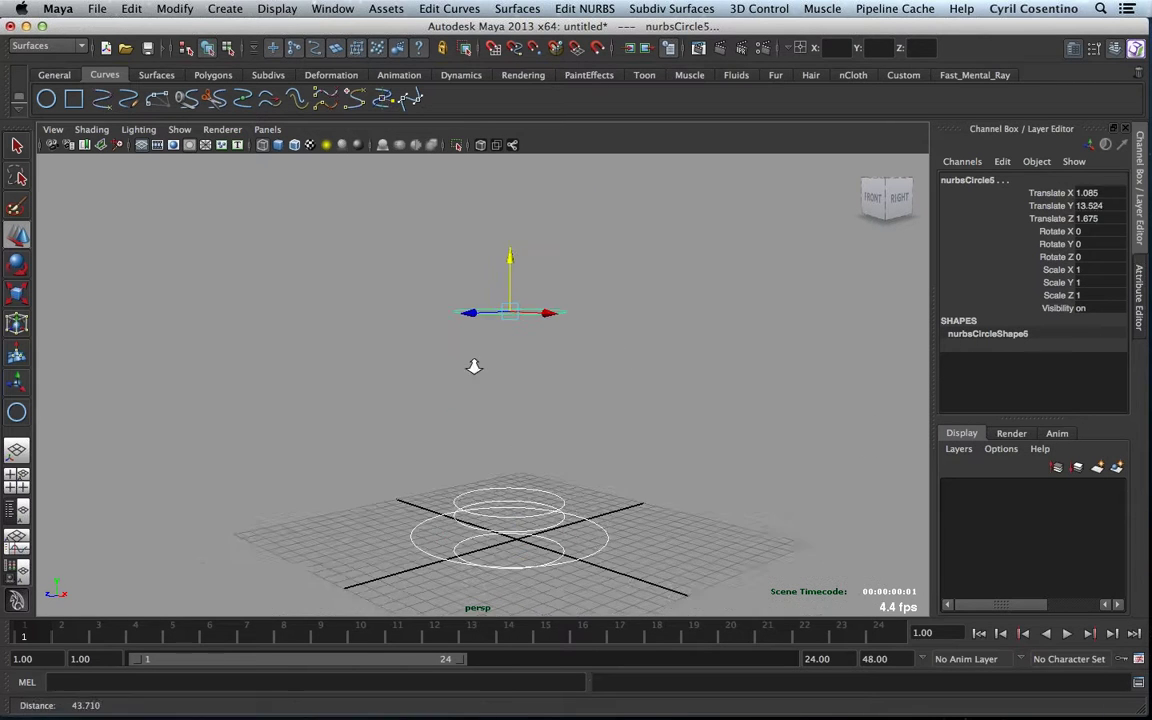
click(517, 9)
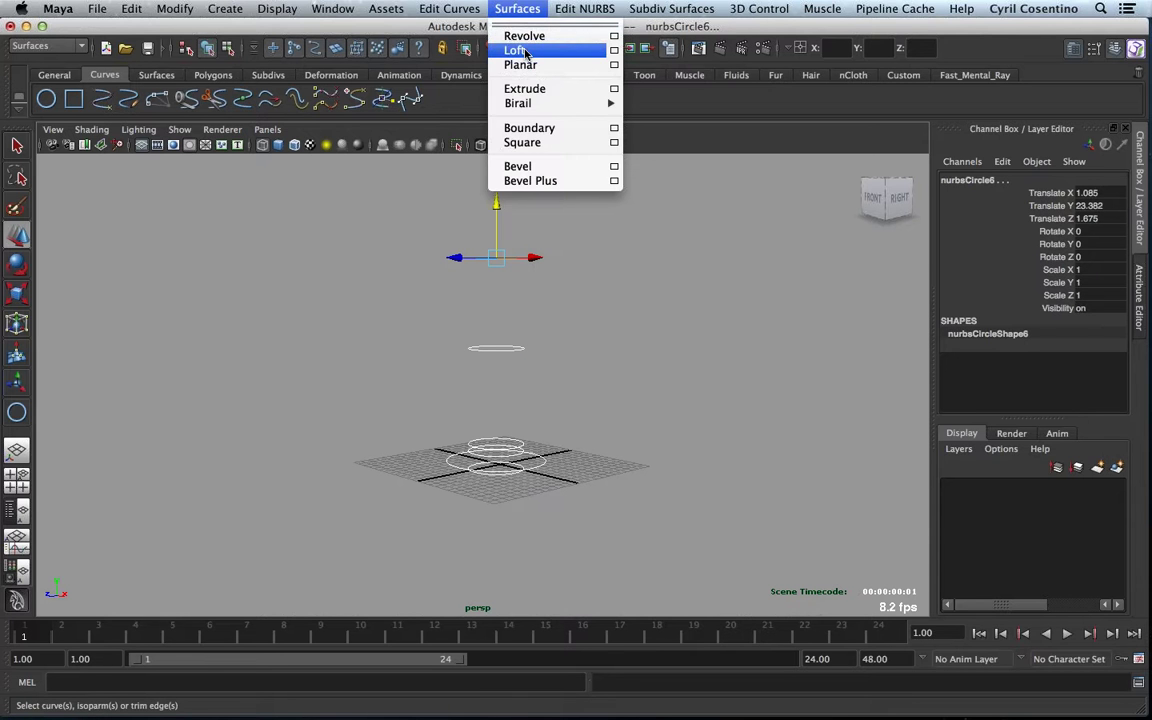
click(517, 51)
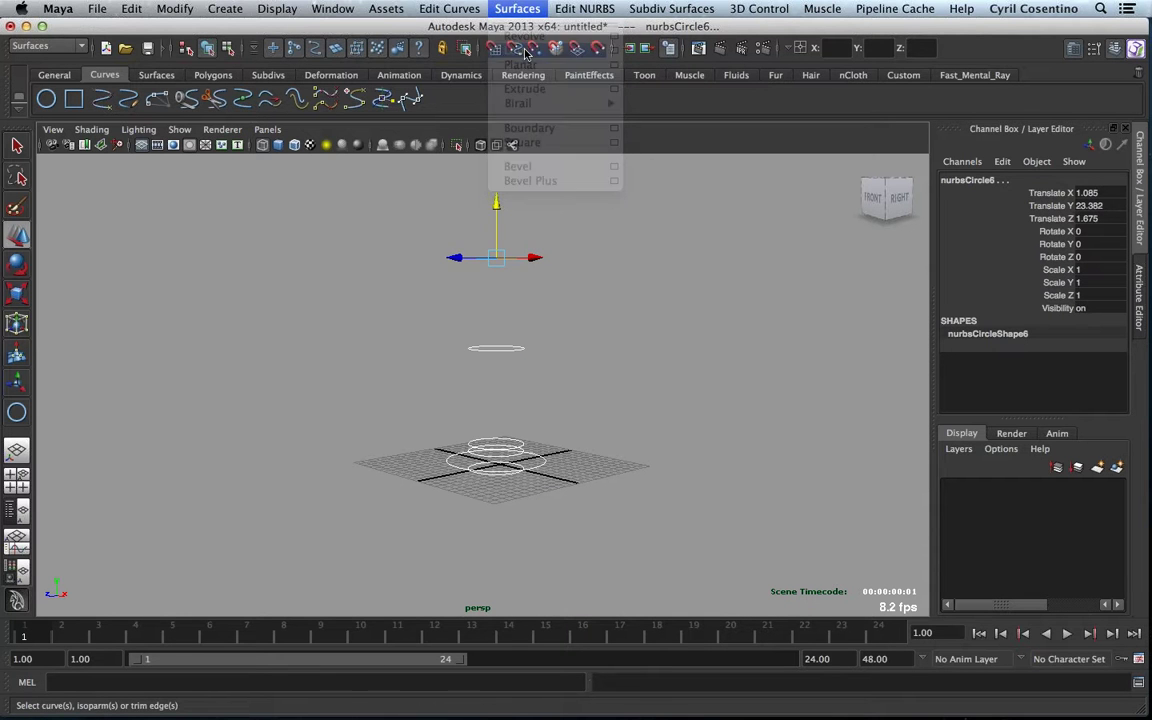
key(5)
click(555, 395)
- Narrow the vase's neck by scaling the circle at Y 13.524 uniformly to about 0.355
mouse_move(555, 395)
alt+right_down()
mouse_move(545, 419)
mouse_move(731, 433)
alt+right_up()
alt+drag(731, 433, 447, 296)
click(510, 310)
key(r)
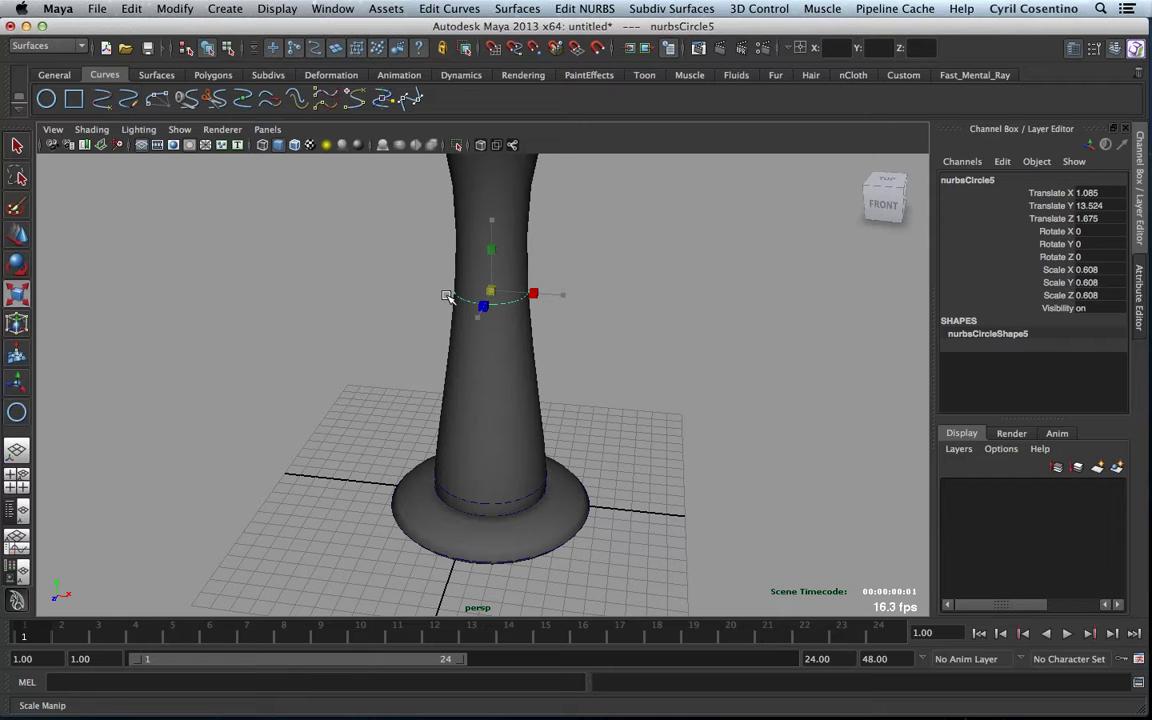
drag(447, 296, 429, 298)
alt+right_drag(429, 298, 429, 391)
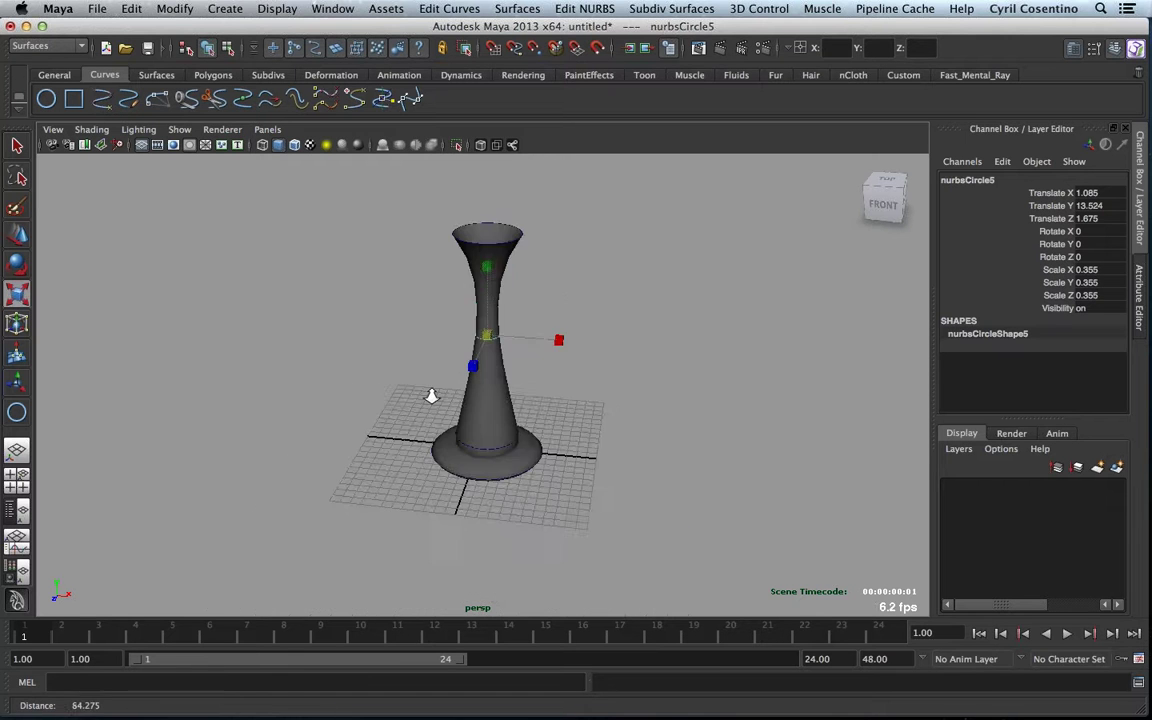
- Raise the third profile circle above the vase's wide base ring to about Y 6.328
alt+drag(429, 391, 577, 404)
alt+right_drag(577, 404, 690, 450)
click(476, 412)
key(w)
drag(476, 380, 476, 257)
alt+right_drag(476, 257, 476, 437)
- Widen the vase's belly by raising the small circle just above the base ring to about Y 2.822 and scaling it uniformly to about 1.797
click(488, 436)
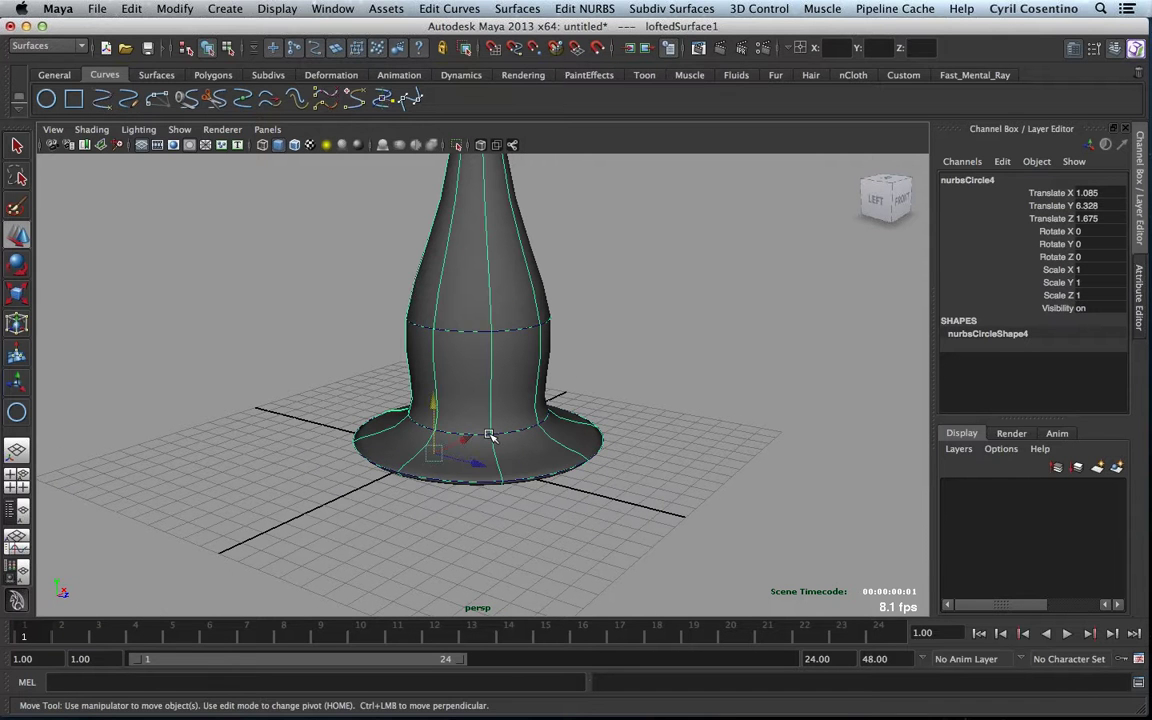
click(488, 436)
drag(478, 424, 604, 425)
key(r)
scroll(473, 450, down, 3)
mouse_move(473, 450)
alt+mouse_down()
mouse_move(399, 478)
mouse_move(329, 473)
mouse_move(342, 419)
mouse_move(489, 465)
alt+mouse_up()
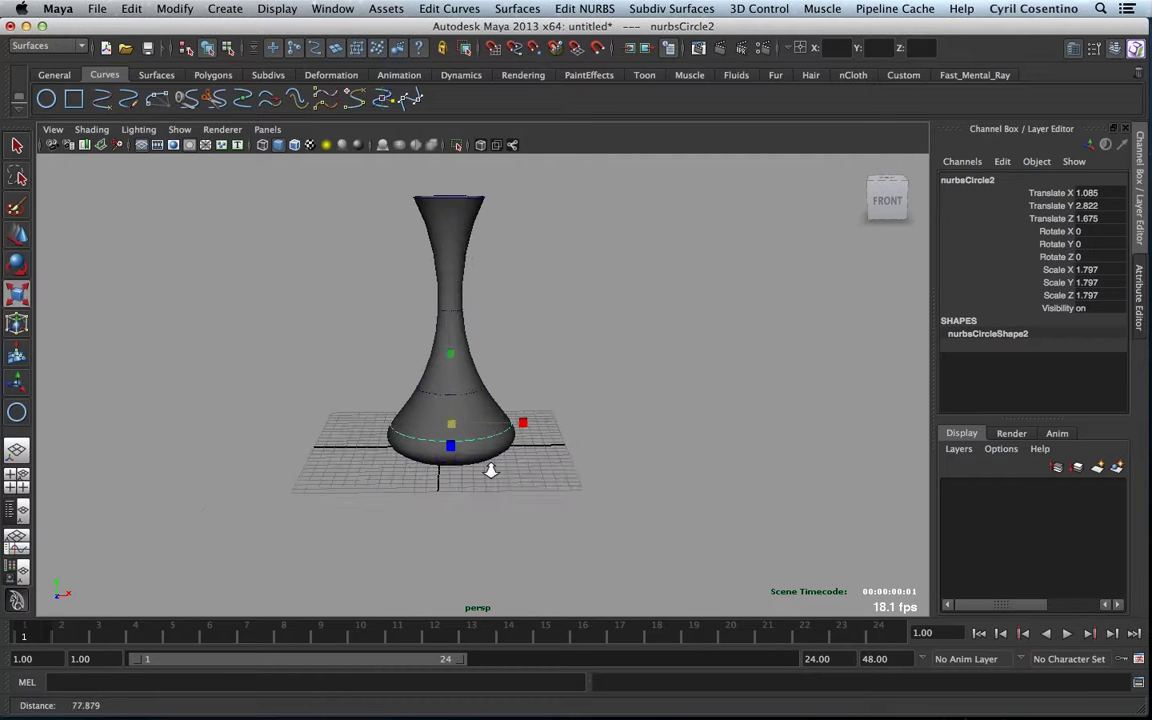
alt+right_drag(489, 465, 648, 534)
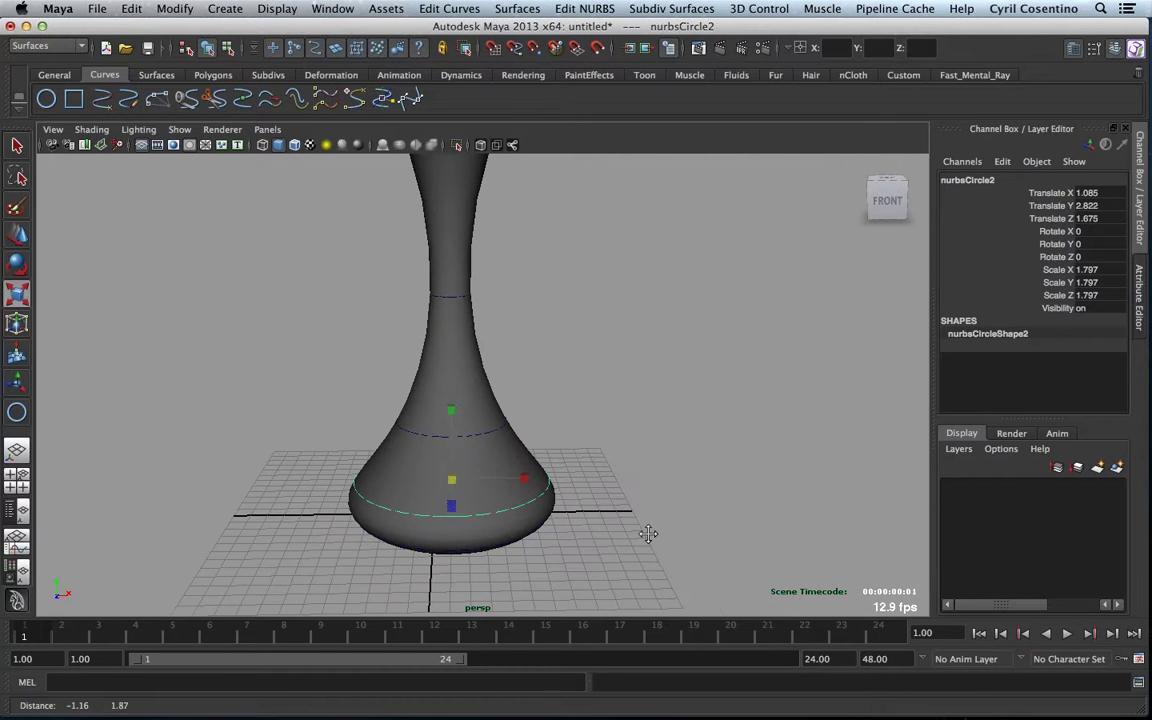
alt+drag(648, 534, 375, 381)
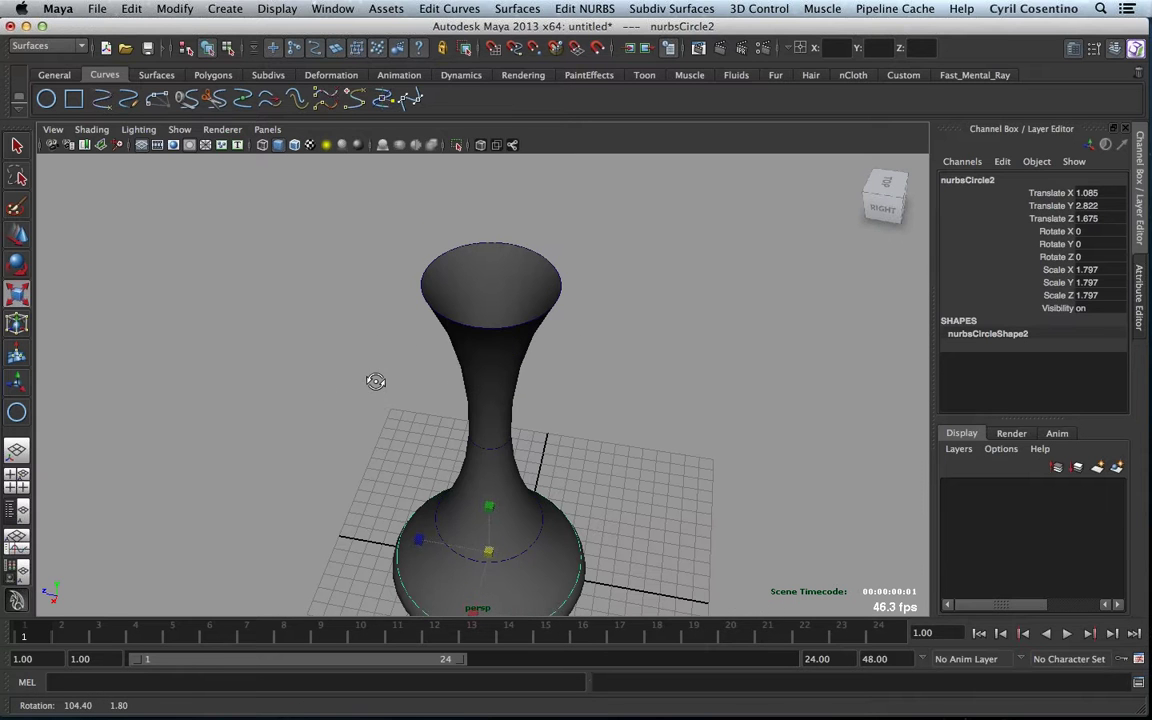
scroll(612, 391, down, 5)
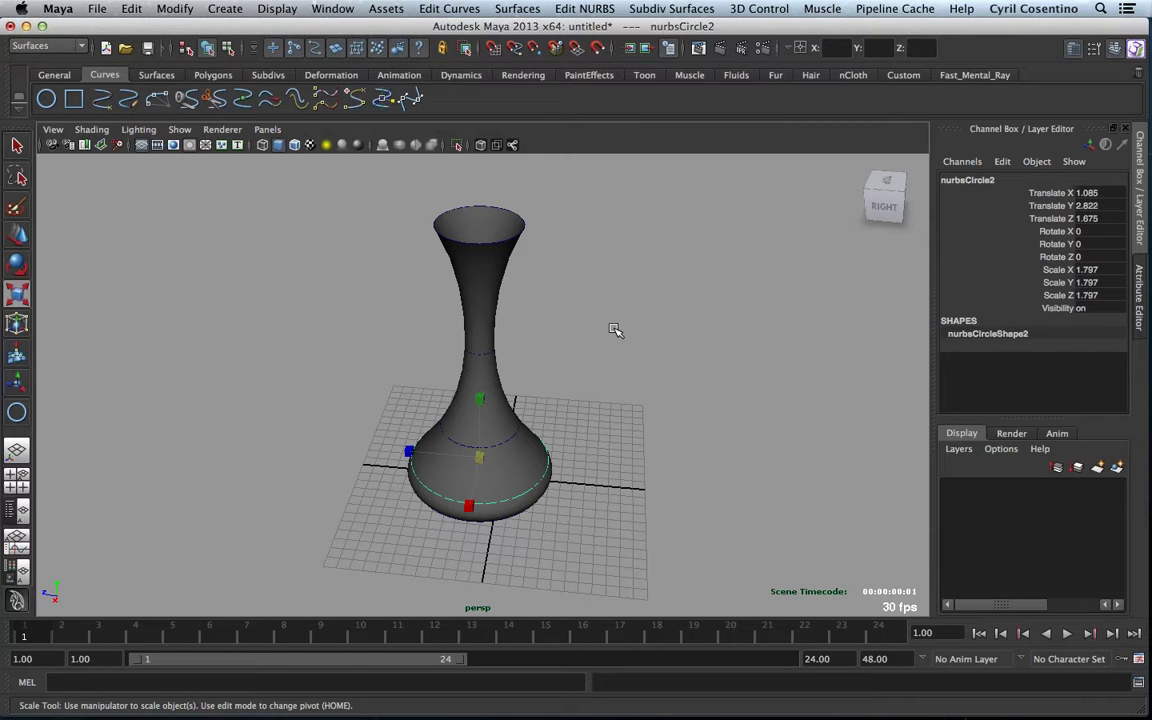
click(210, 75)
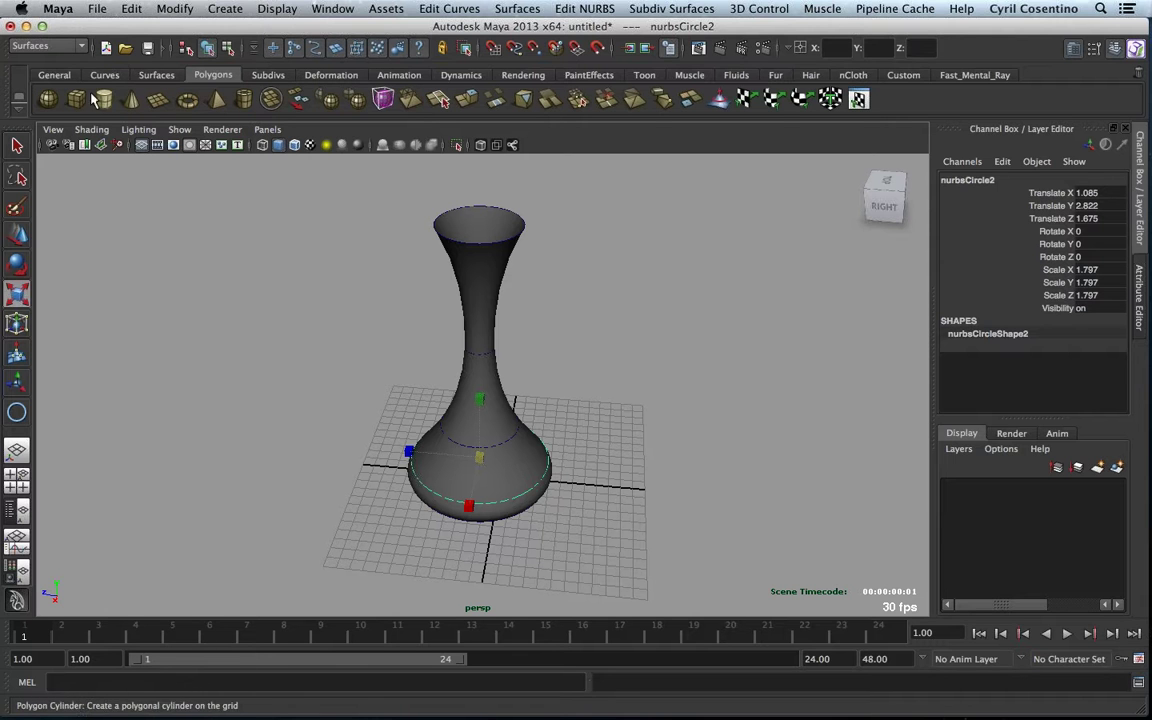
click(48, 101)
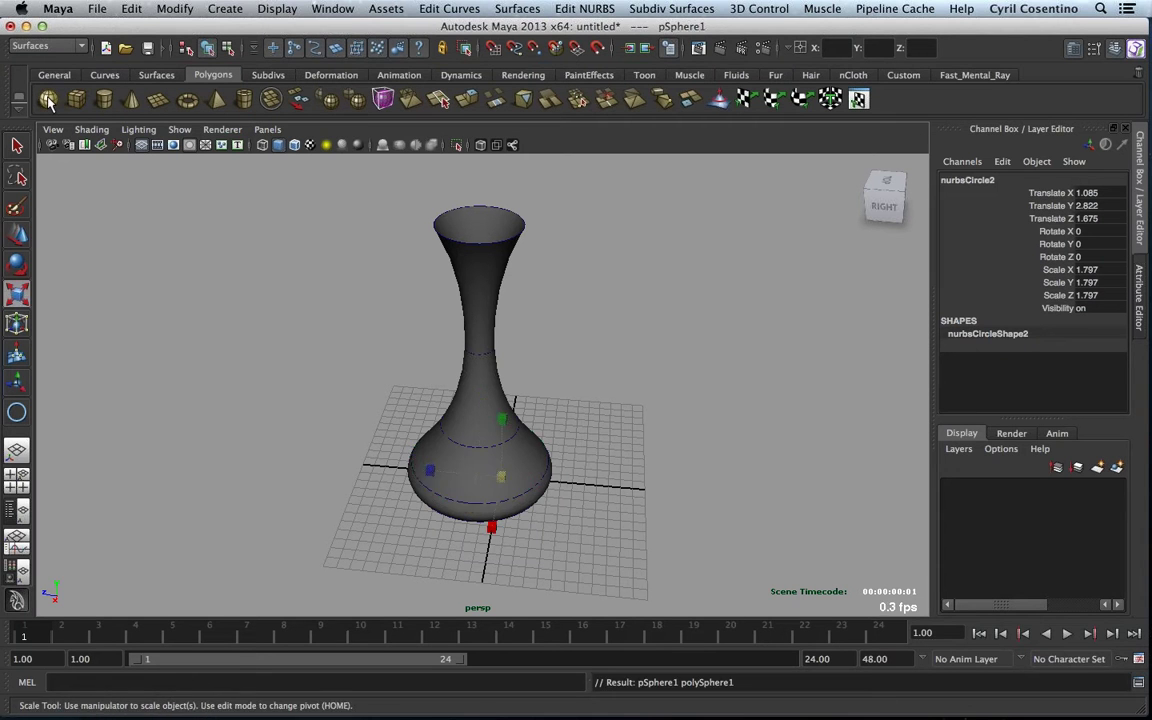
click(533, 494)
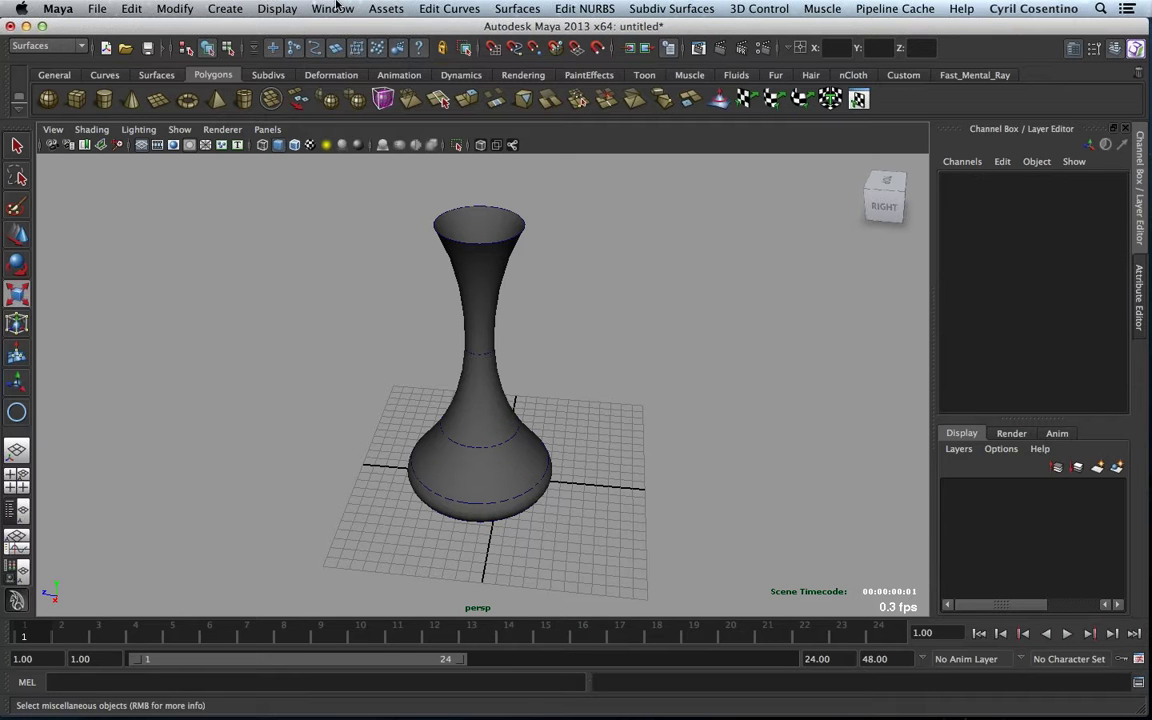
- Draw a NURBS sphere of about 2.671 radius on the grid beside the vase, at about X -11.983, Z -2.05
drag(323, 19, 312, 4)
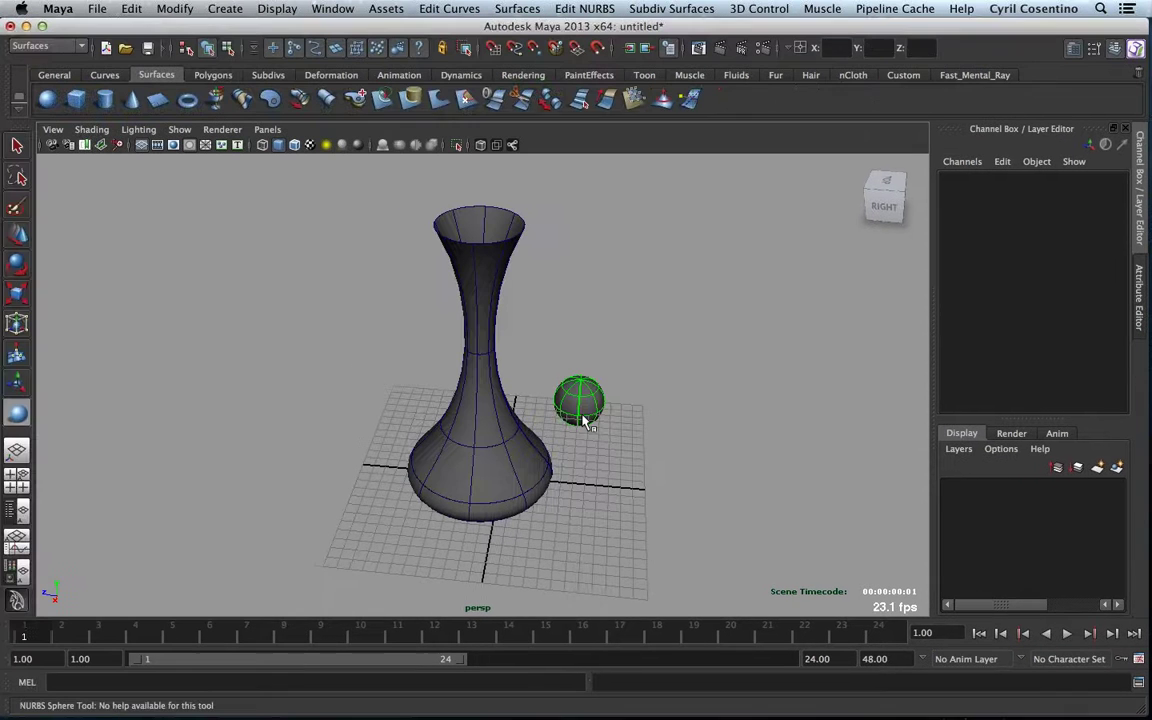
key(w)
alt+drag(568, 402, 545, 497)
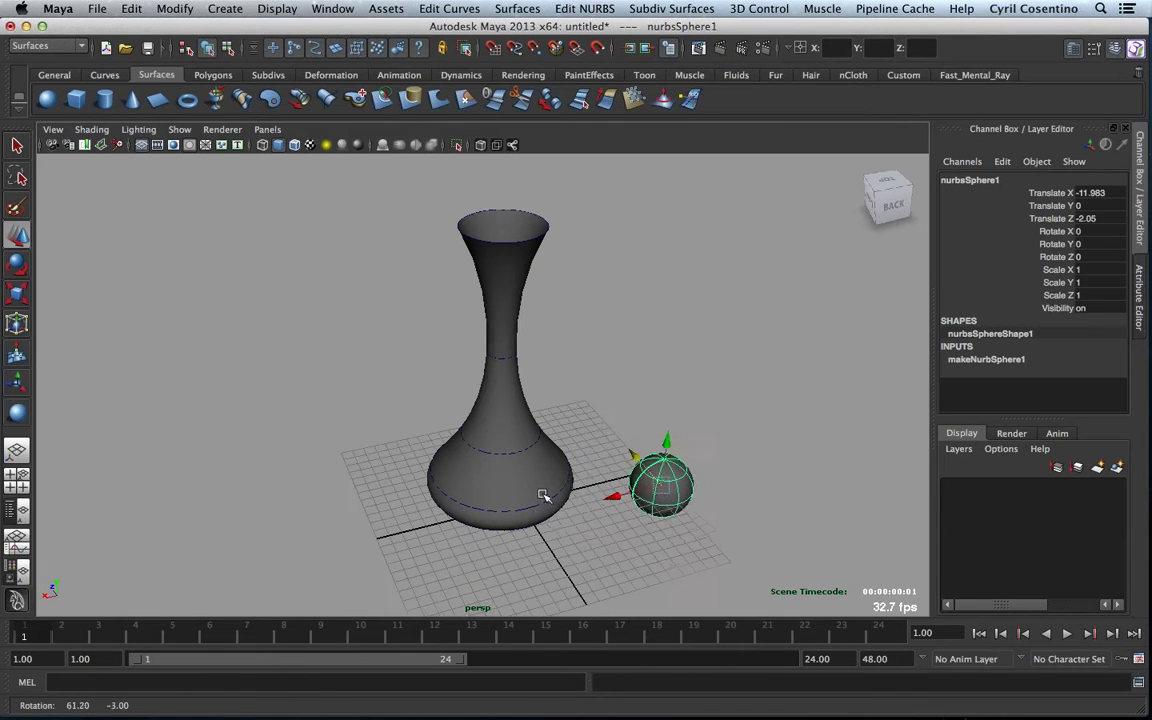
- Move the NURBS sphere to about X -7.938 and Y 3.71, leaving it clear of the vase
middle_drag(545, 497, 522, 493)
drag(576, 466, 580, 420)
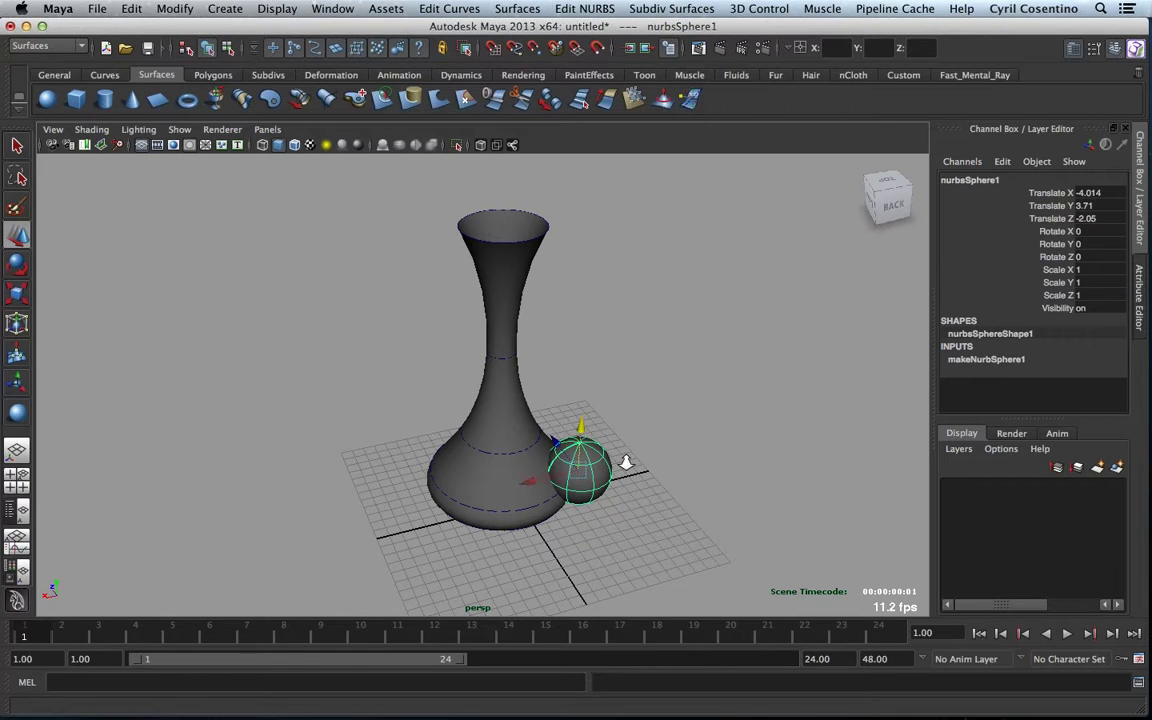
alt+right_drag(625, 462, 668, 464)
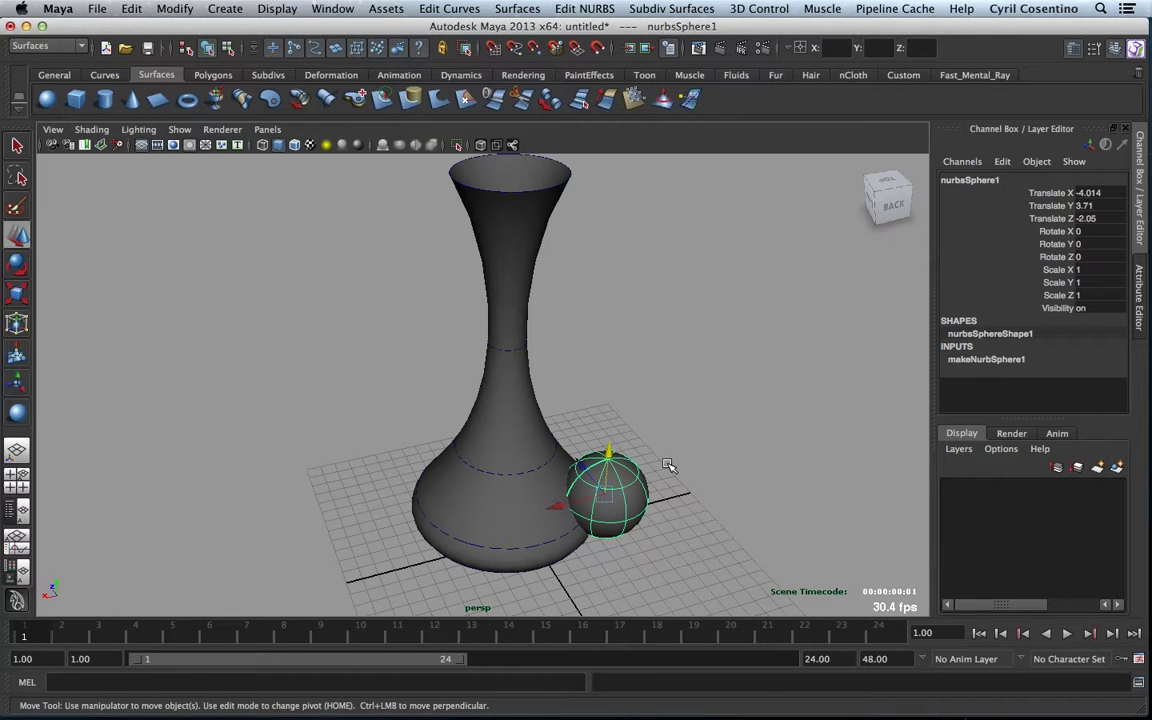
alt+drag(668, 464, 690, 380)
drag(585, 295, 666, 288)
- Set the Sections of the NURBS sphere to 26 in its creation inputs
click(986, 359)
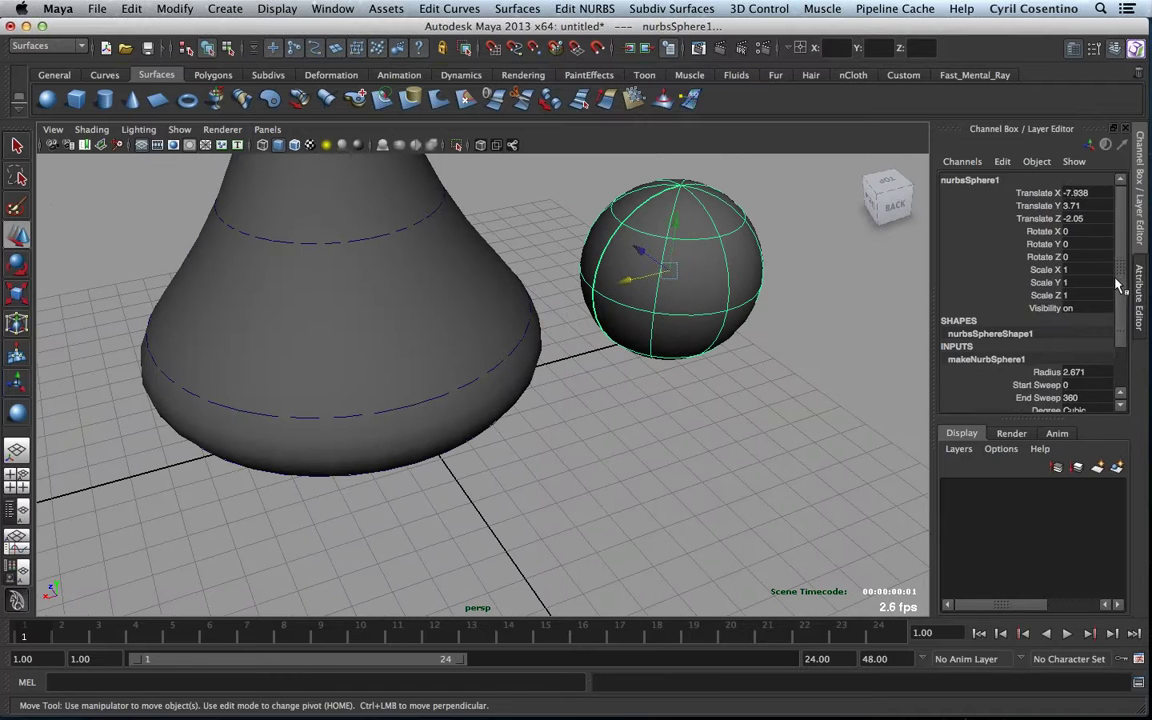
scroll(1050, 365, down, 3)
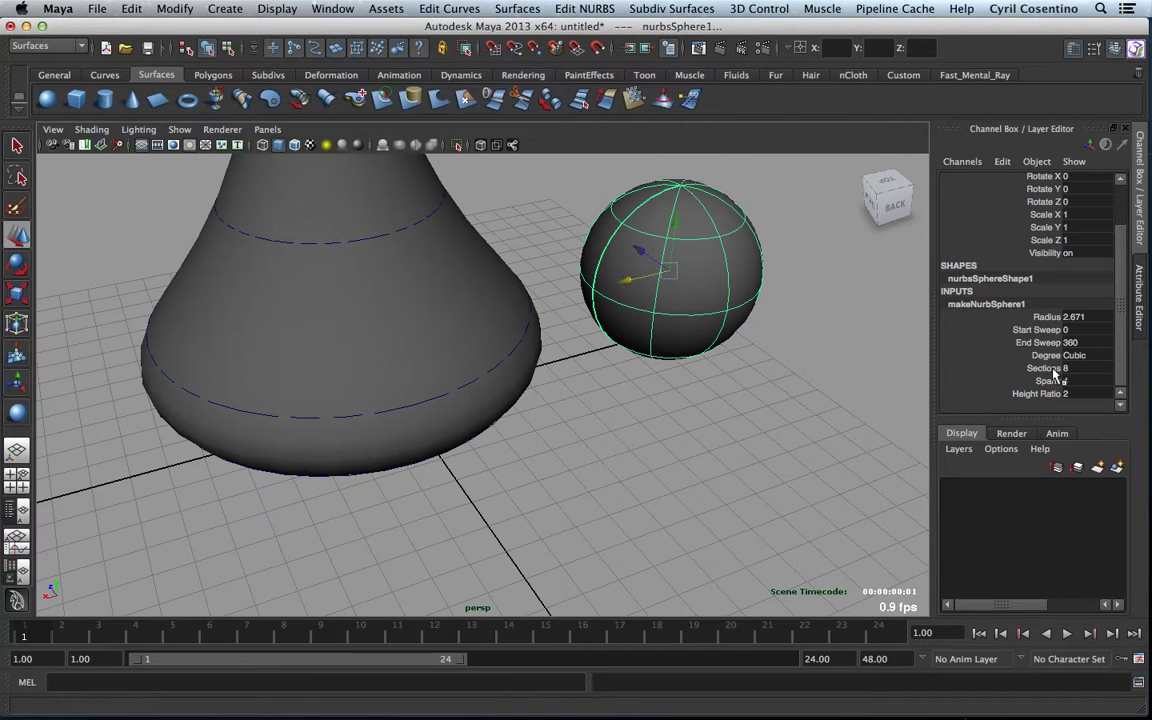
click(1055, 370)
middle_drag(712, 290, 795, 285)
- Set the Spans of the NURBS sphere to 26 in its creation inputs
click(1050, 381)
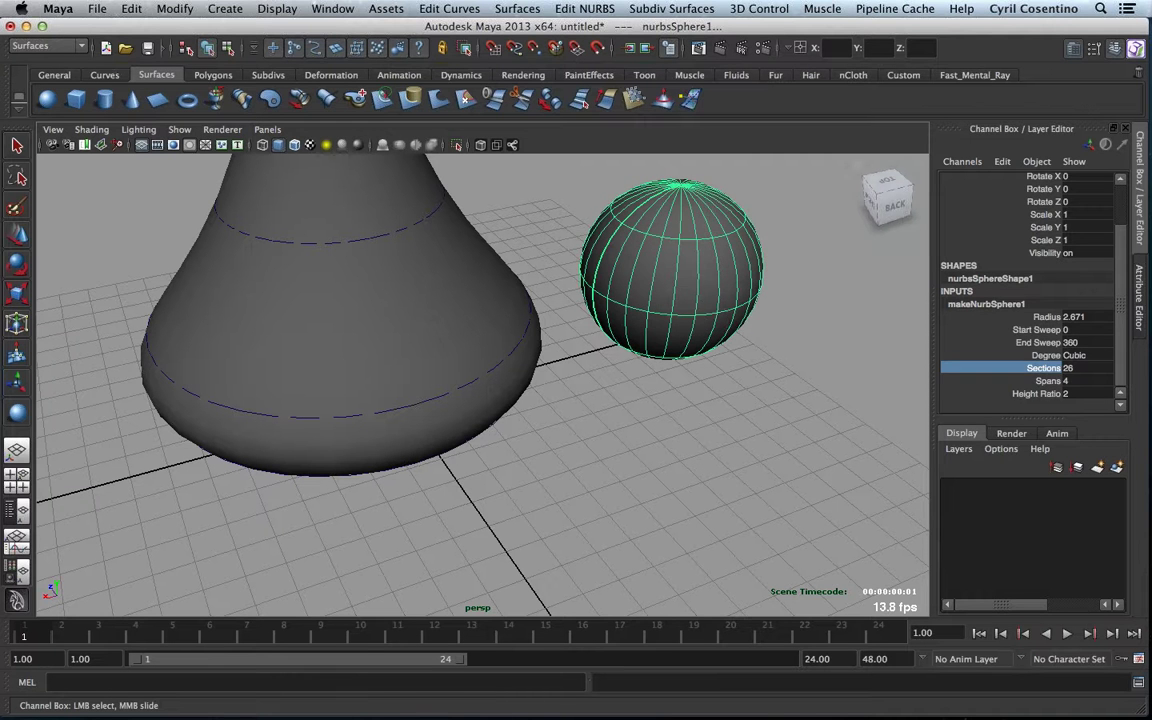
key(w)
click(740, 300)
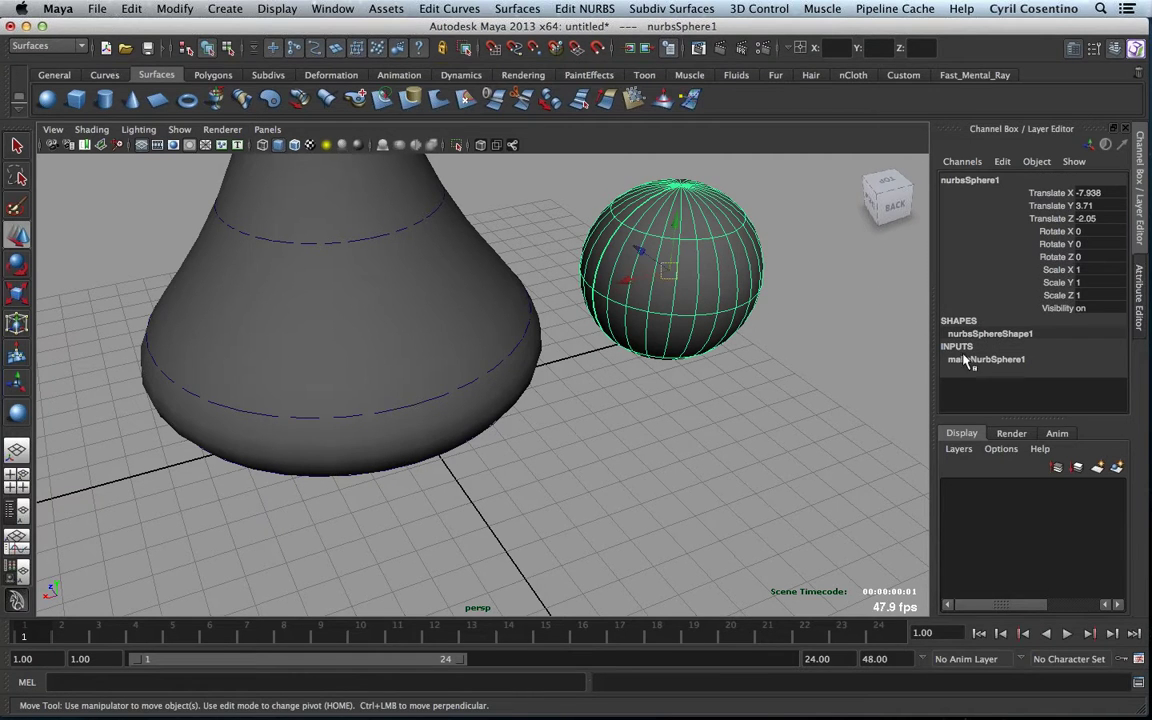
double_click(998, 358)
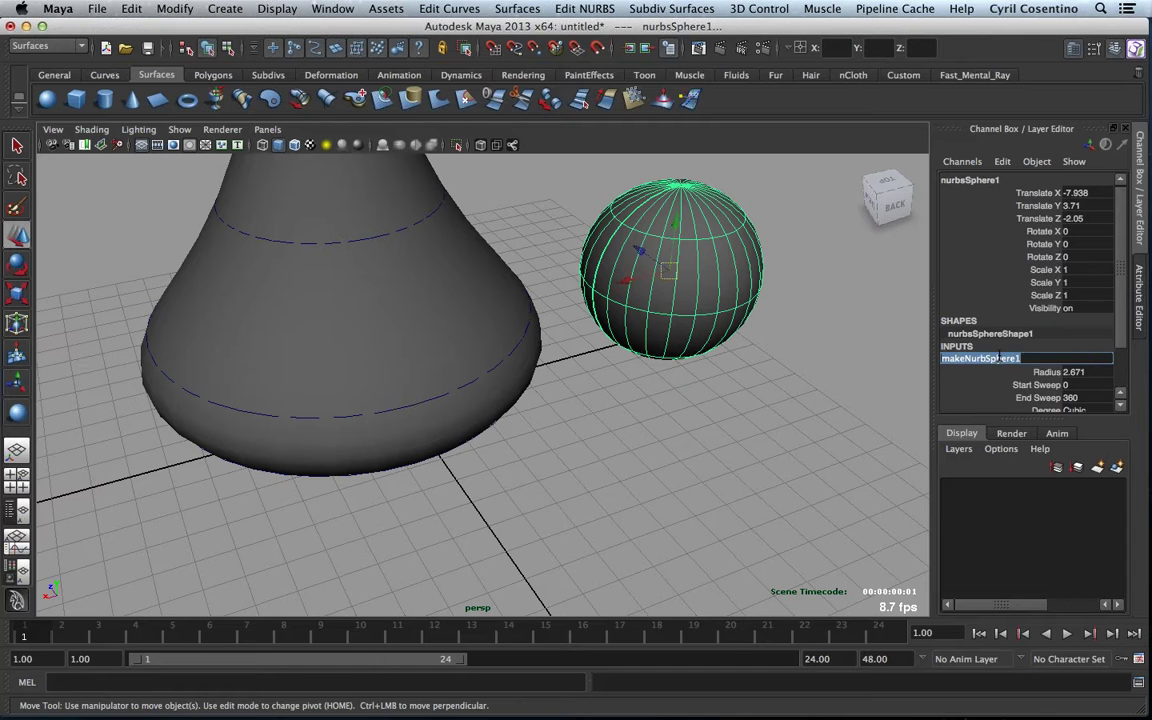
scroll(998, 358, down, 2)
click(1048, 381)
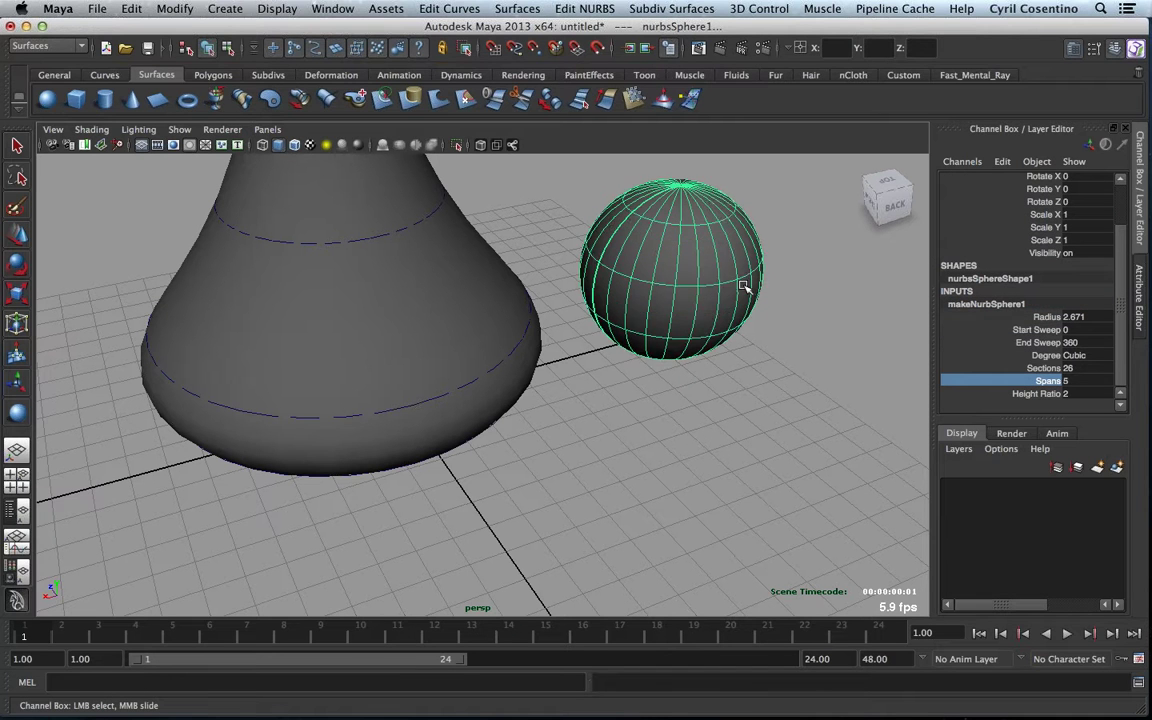
middle_drag(744, 287, 820, 303)
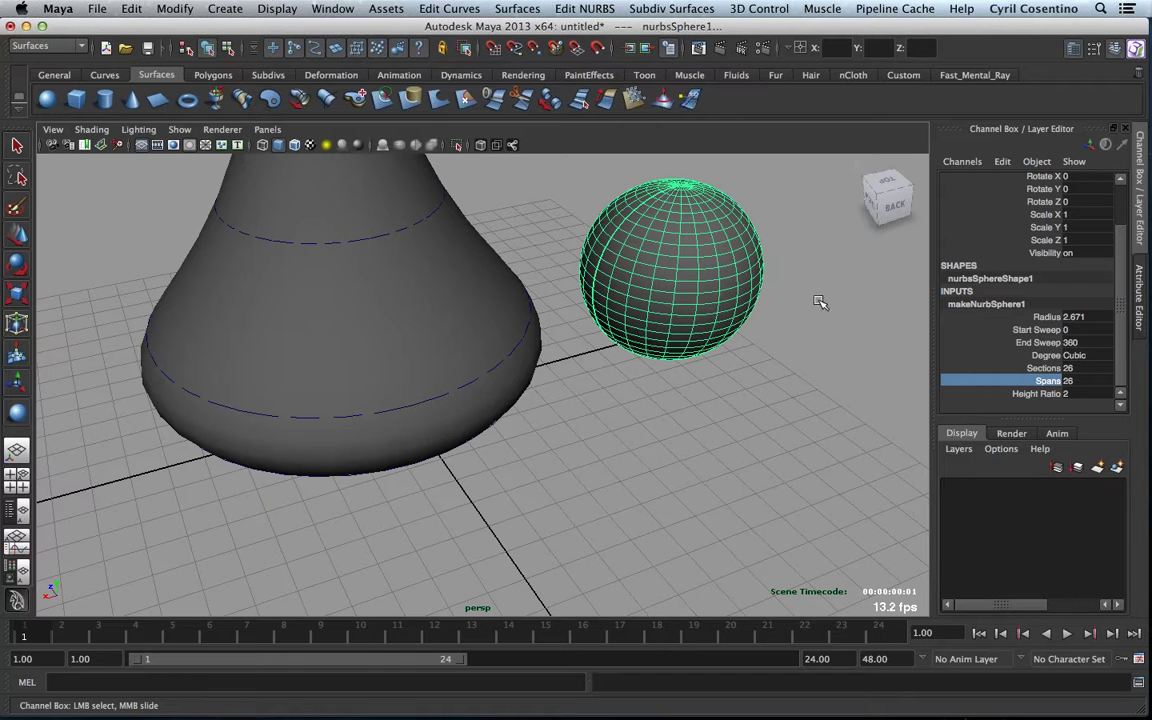
- Sculpt several dents and folds into the sphere's visible surface with the Sculpt Geometry Tool, working from different angles
click(578, 9)
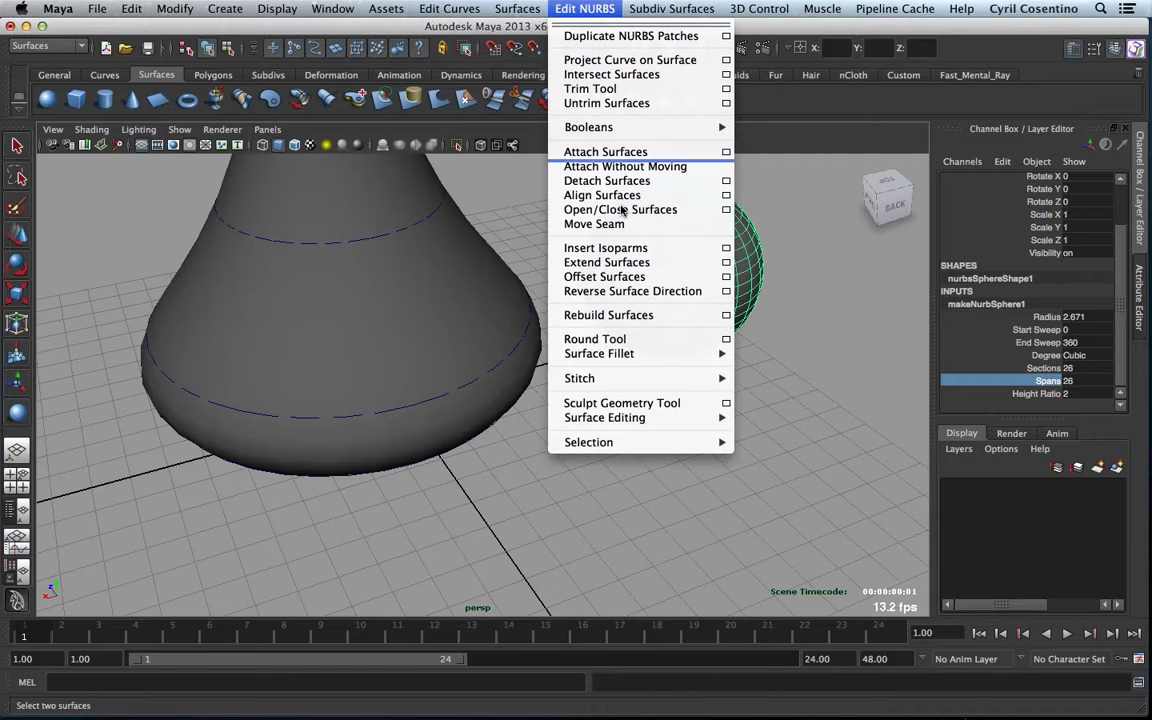
click(646, 405)
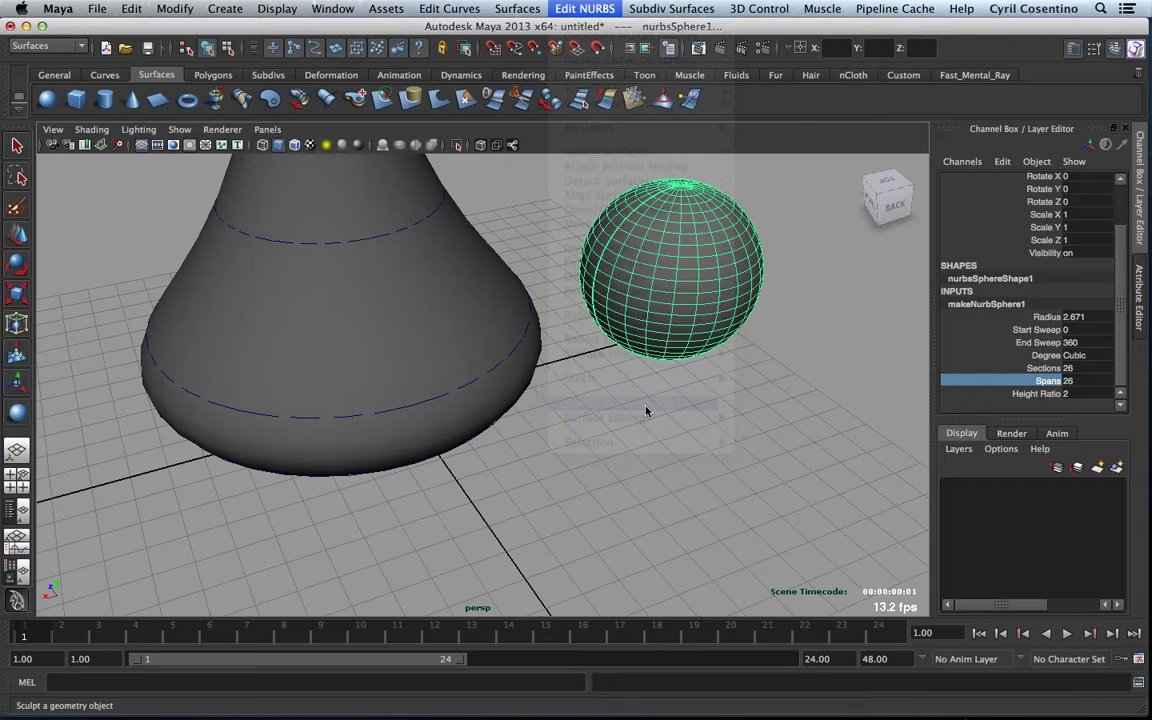
mouse_move(686, 260)
mouse_down()
mouse_move(699, 183)
mouse_move(689, 193)
mouse_move(700, 190)
mouse_up()
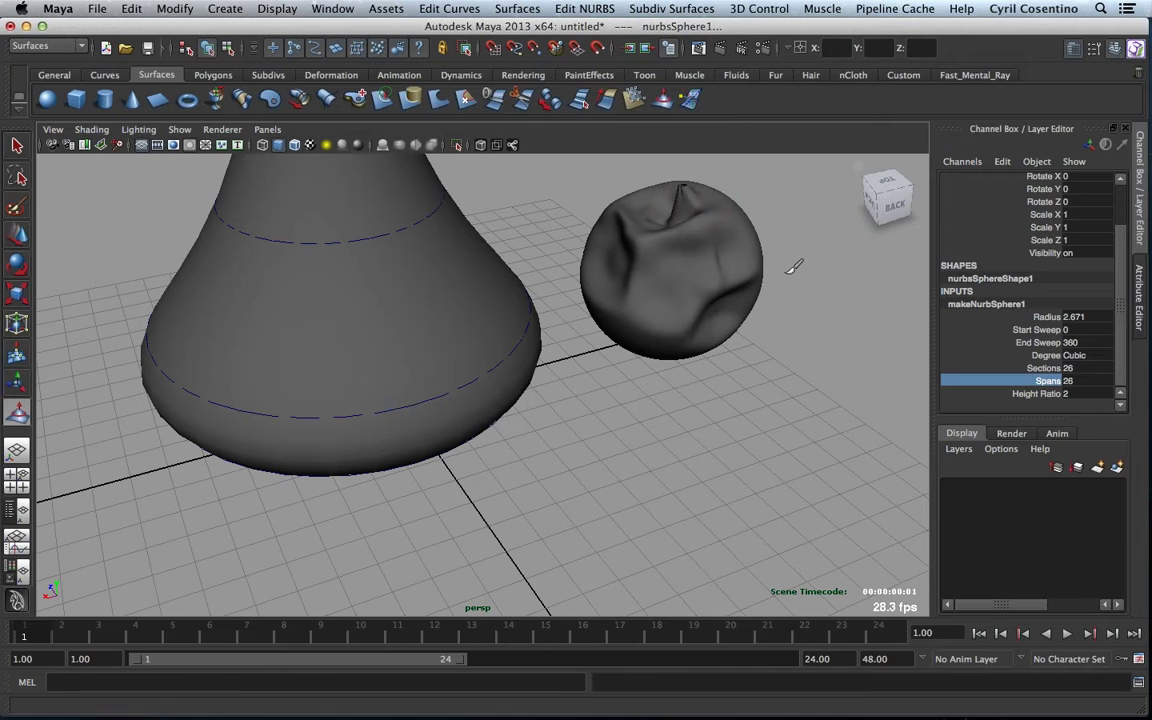
alt+drag(793, 267, 771, 301)
alt+middle_drag(771, 301, 688, 352)
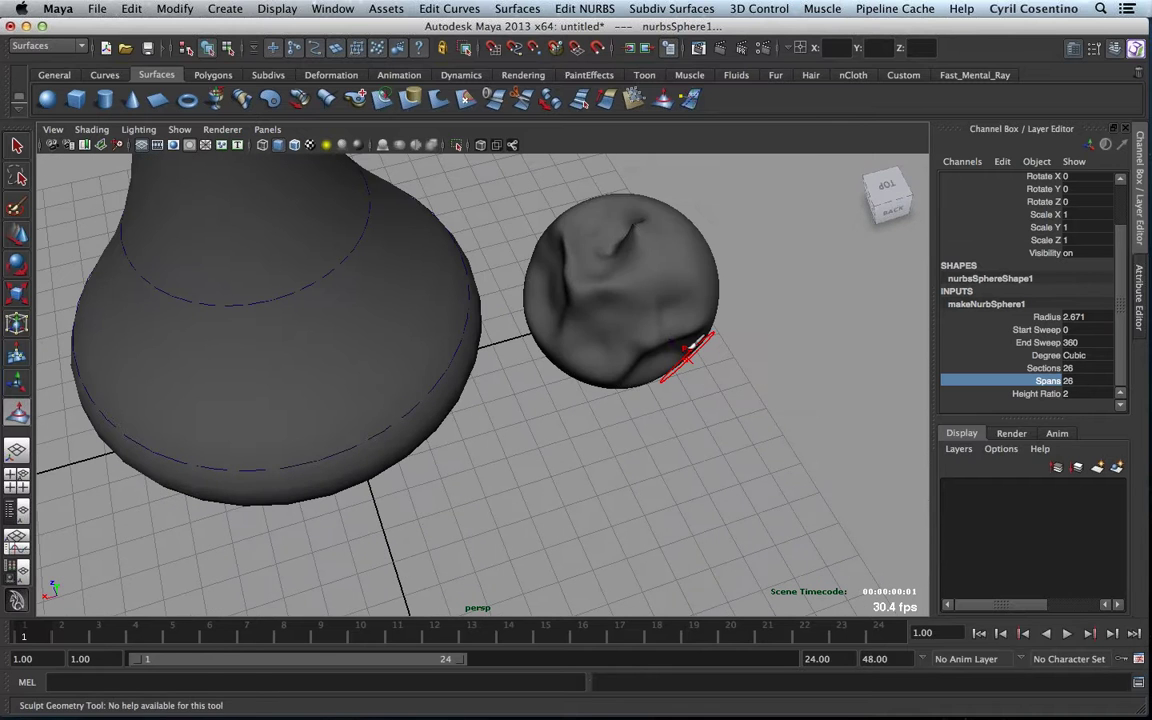
alt+drag(689, 303, 694, 404)
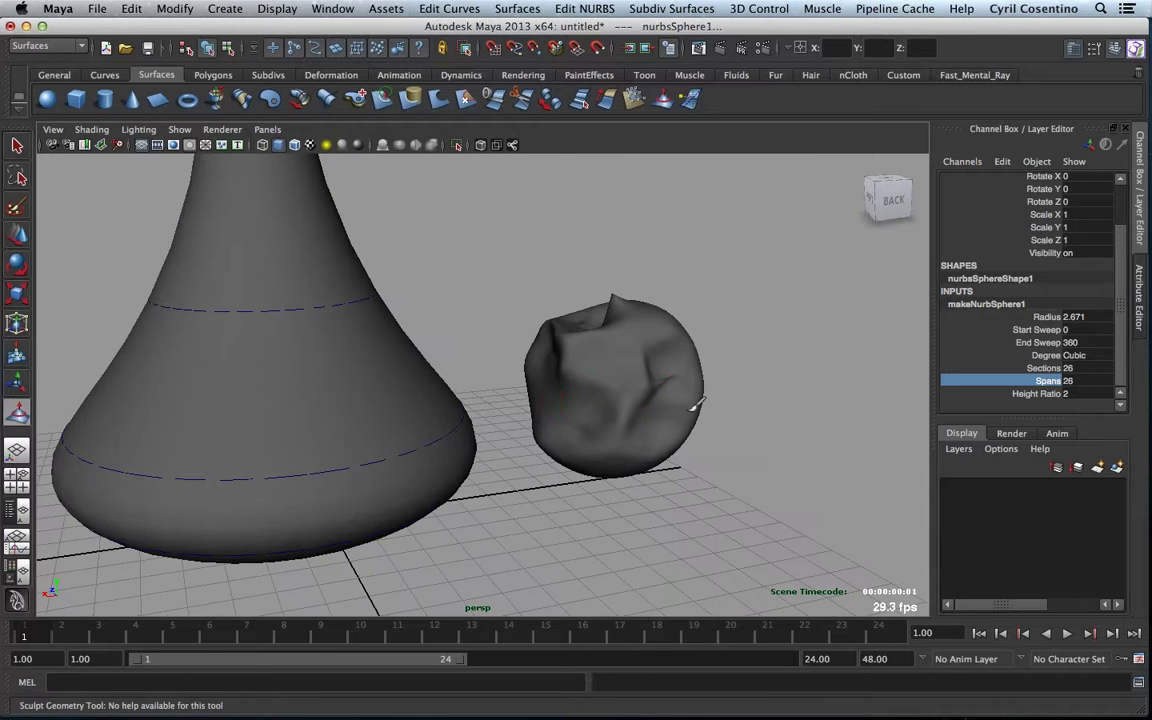
mouse_move(594, 403)
mouse_down()
mouse_move(625, 390)
mouse_move(612, 410)
mouse_up()
- Move the sculpted sphere along X to about -4.618 so that it overlaps the vase's lower side
click(17, 145)
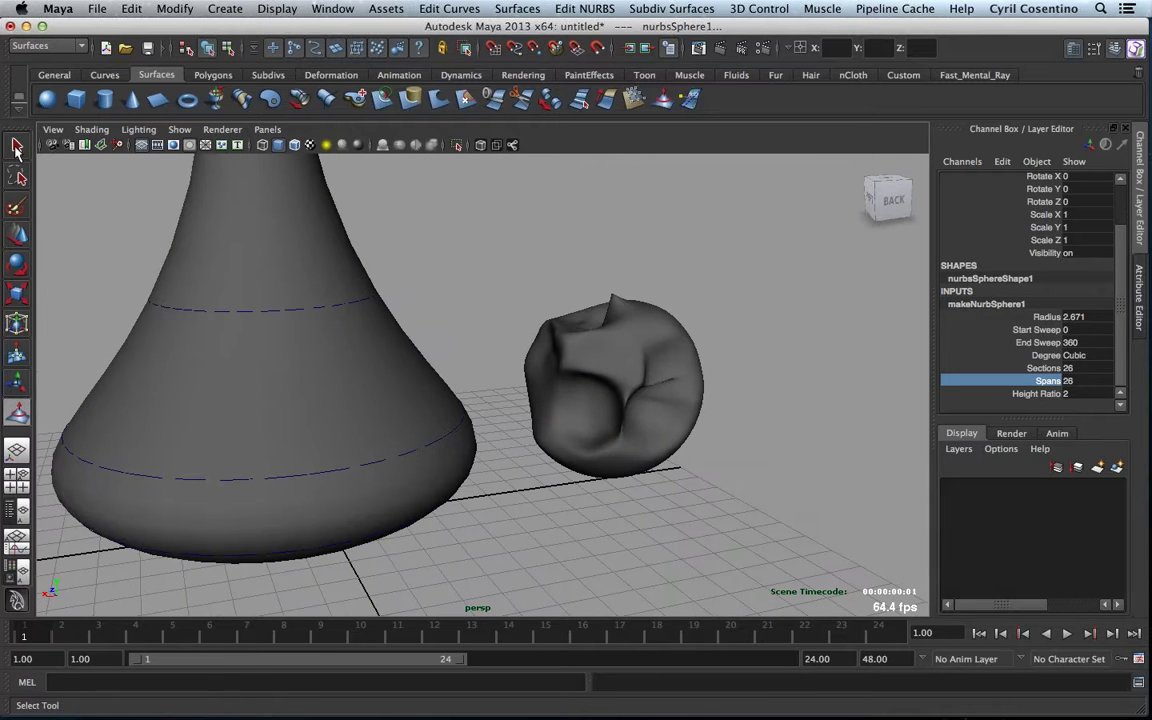
click(561, 357)
key(w)
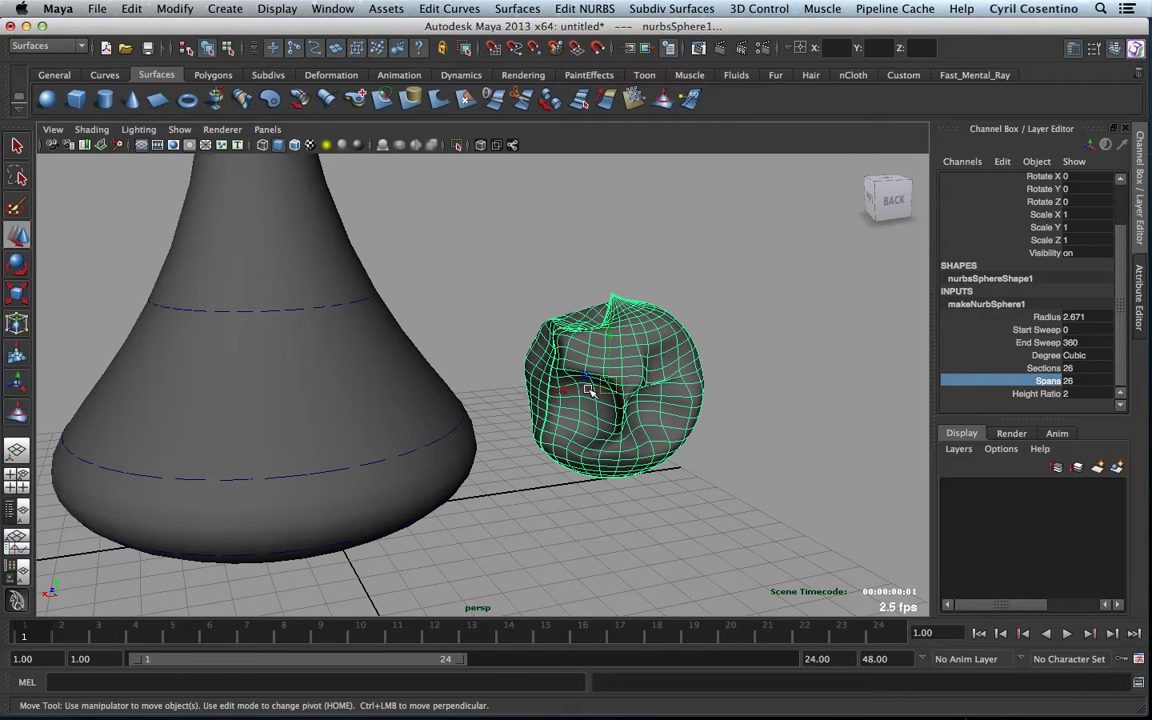
drag(588, 387, 482, 389)
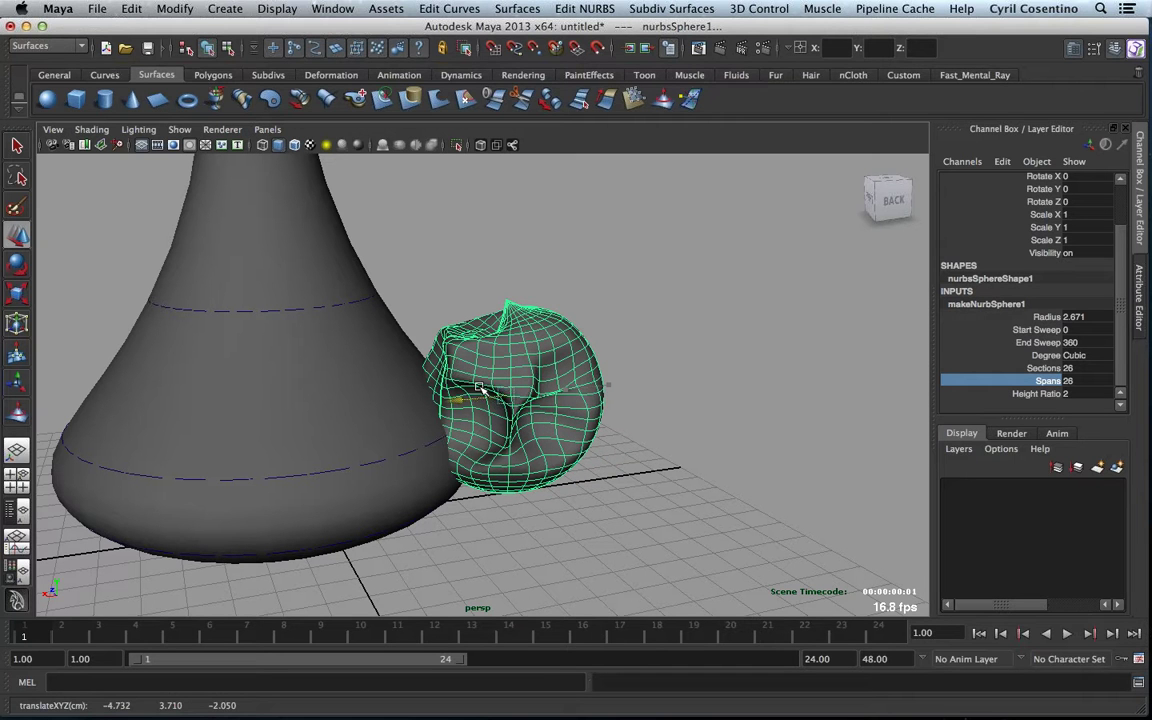
- Examine the Sculpt Geometry Tool's brush profiles, custom profile file option and sculpt operations
click(585, 8)
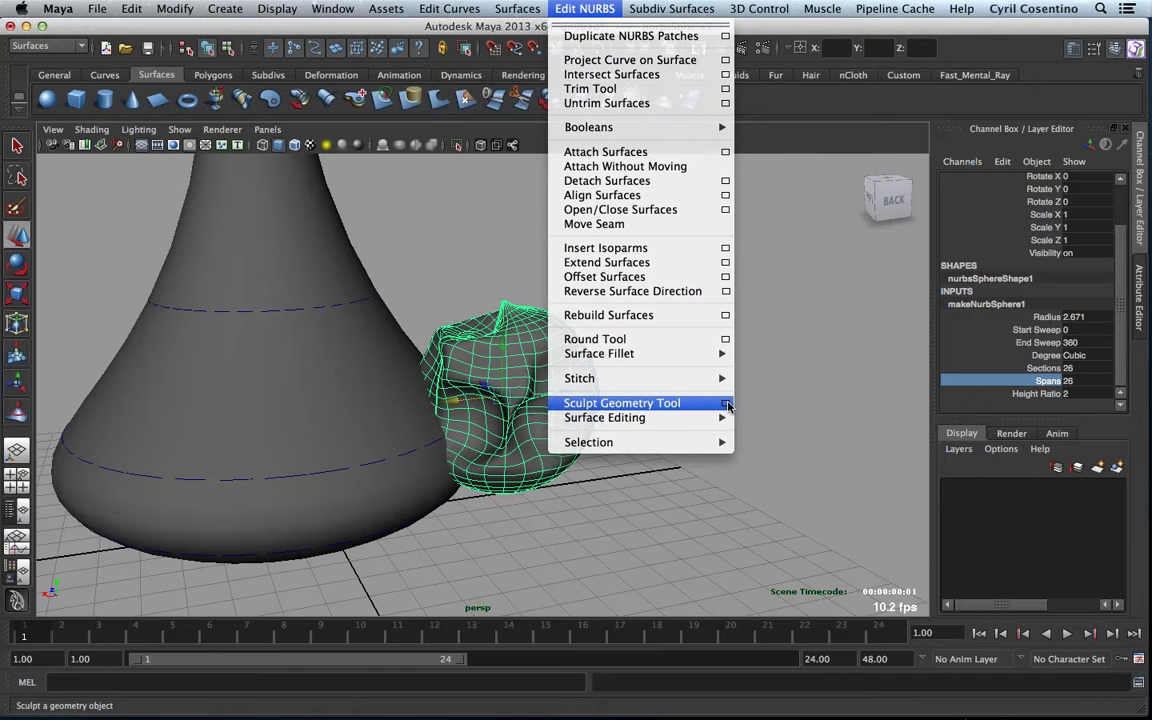
click(726, 404)
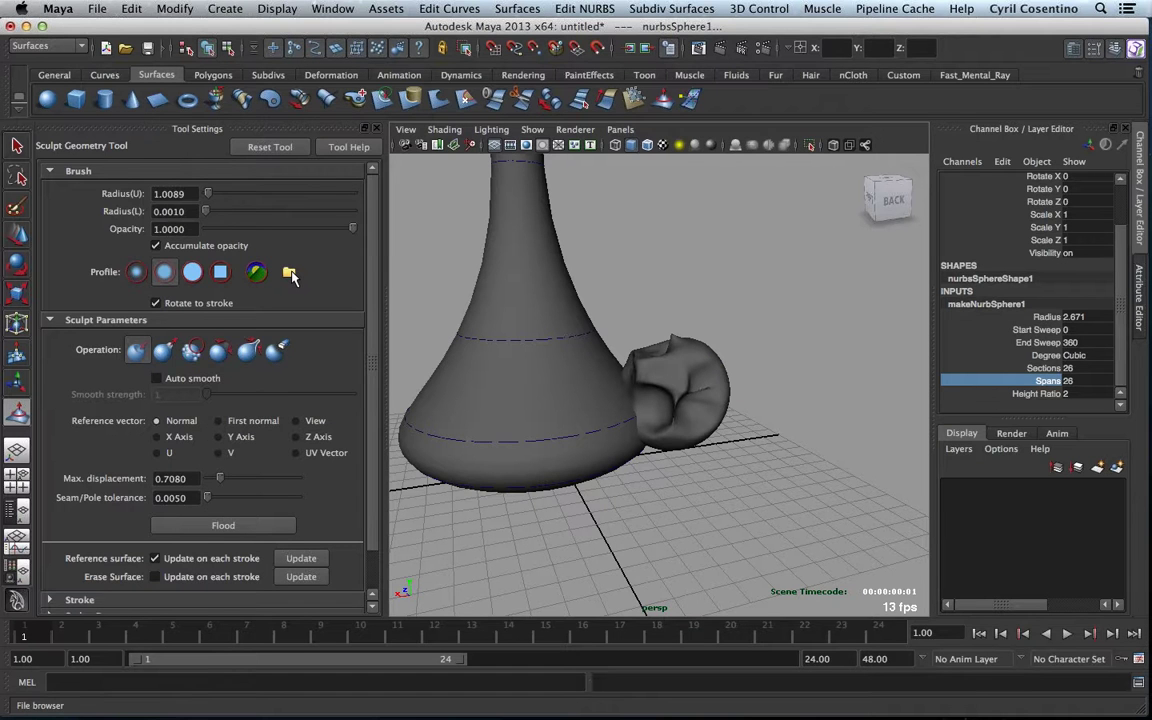
click(289, 273)
key(Escape)
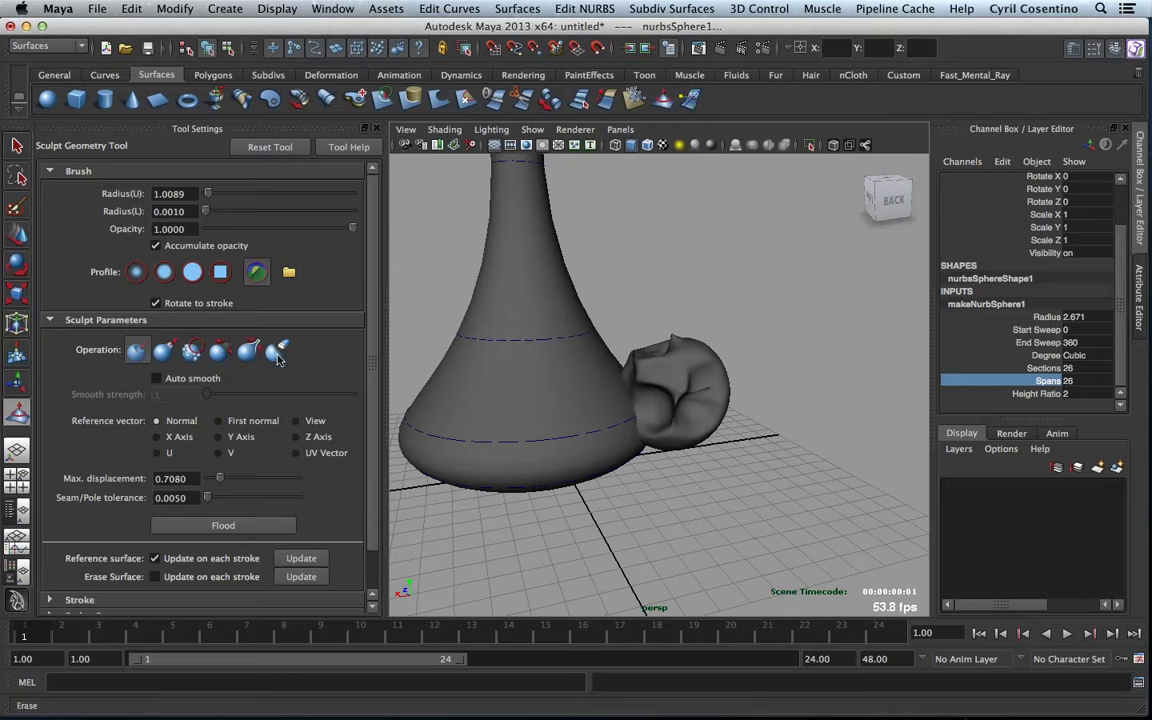
click(365, 129)
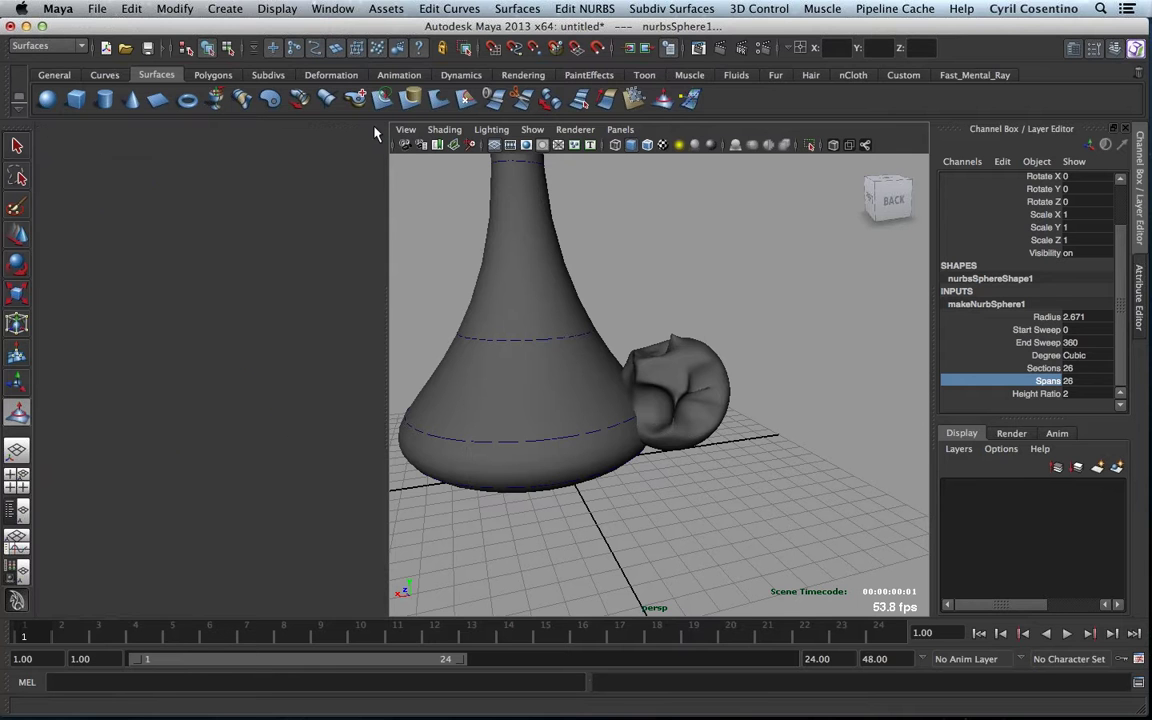
- Clear the selection of the sphere and vase and tear off the NURBS Booleans commands as a floating window
click(17, 147)
click(445, 360)
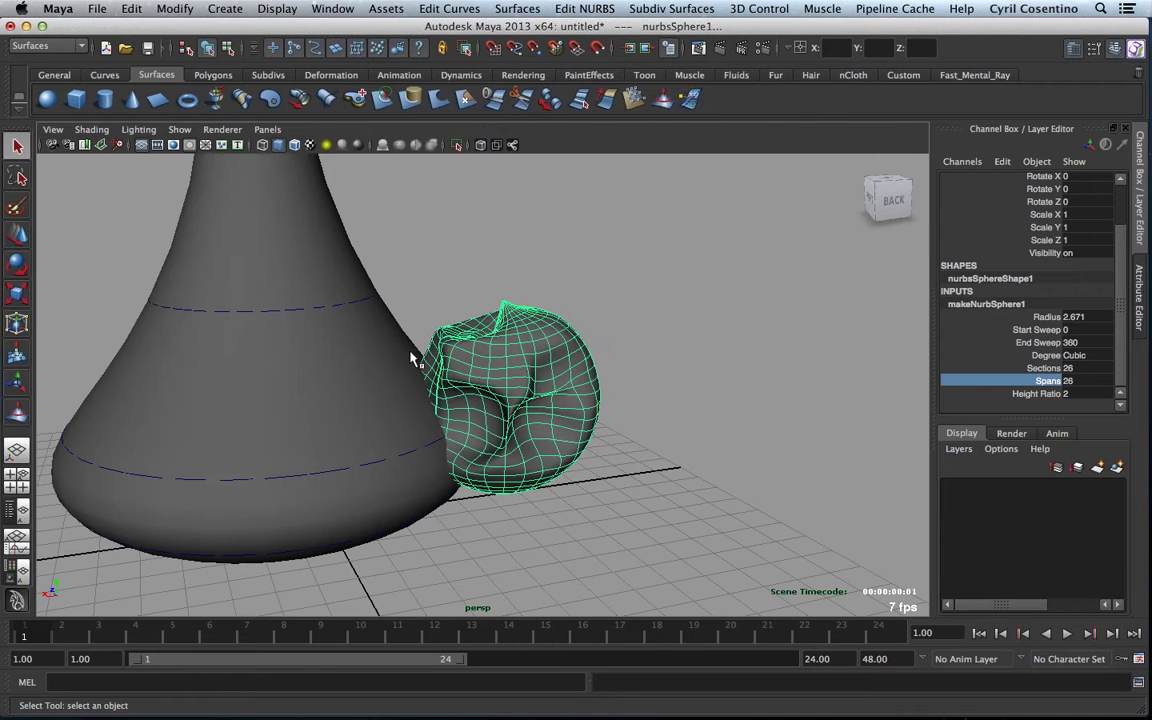
click(380, 358)
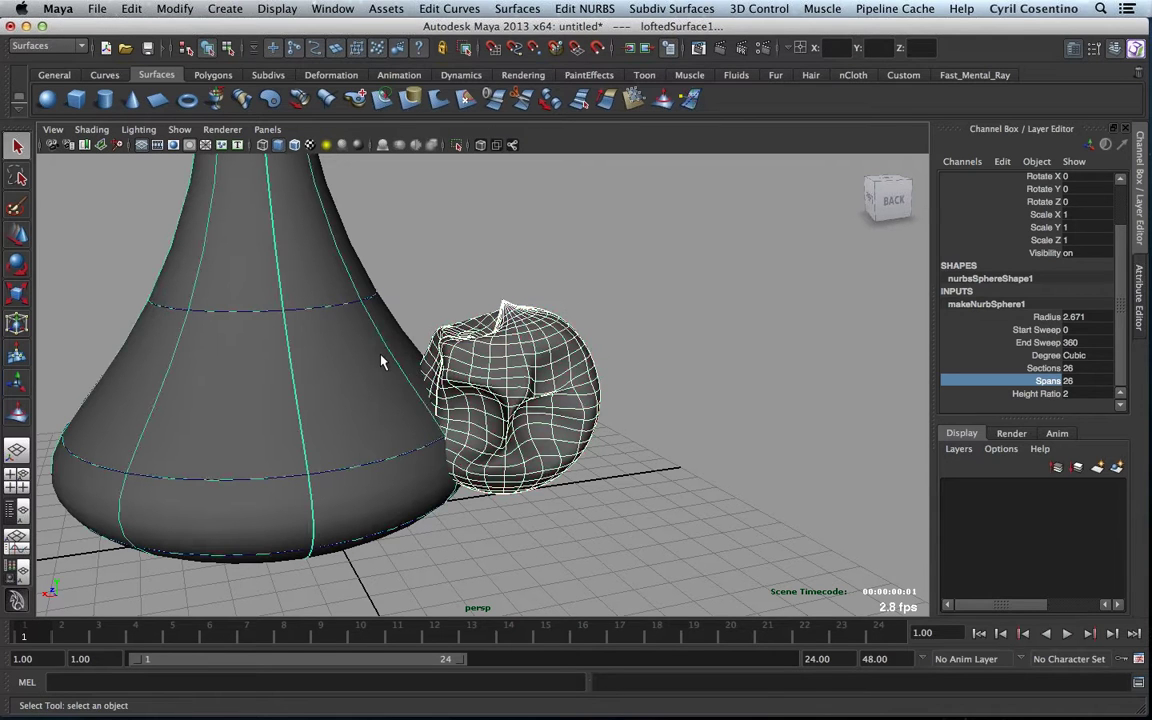
click(648, 326)
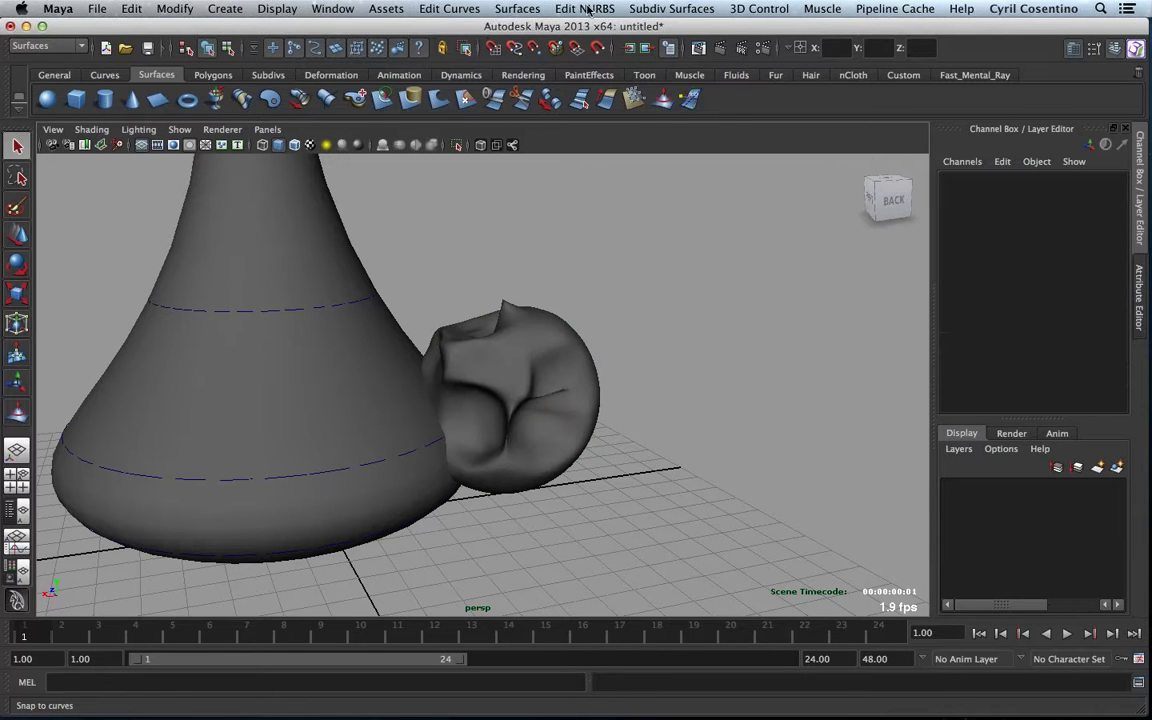
click(589, 9)
mouse_move(607, 132)
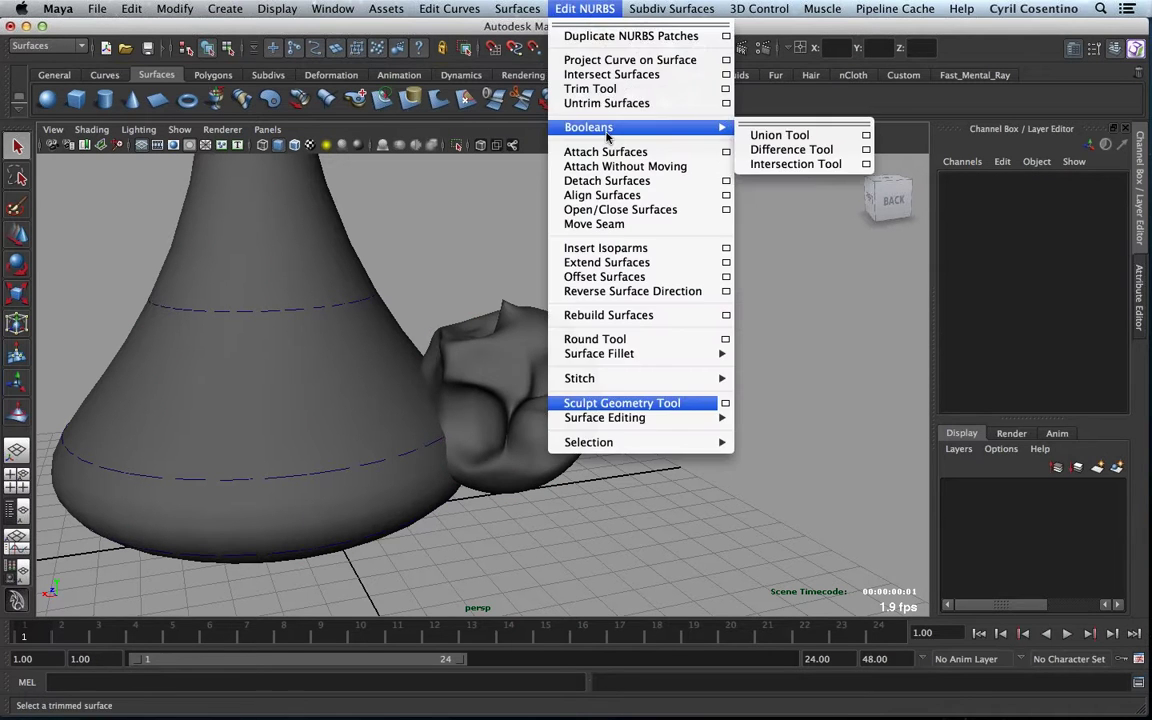
click(800, 121)
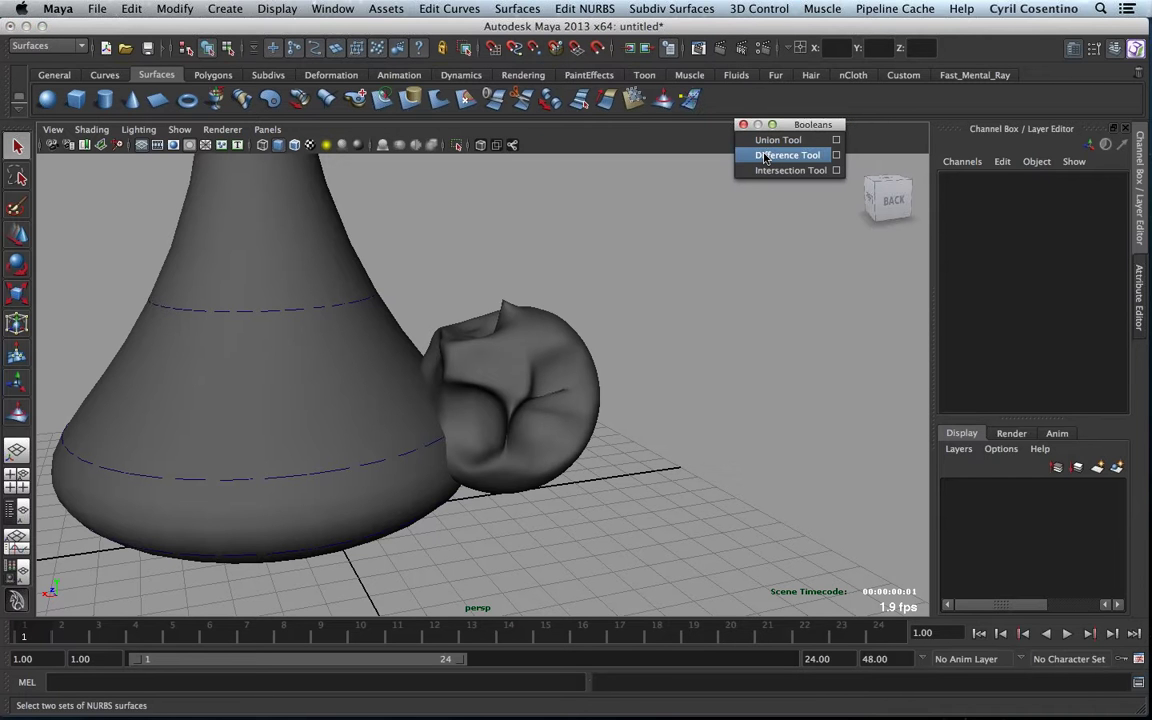
click(765, 157)
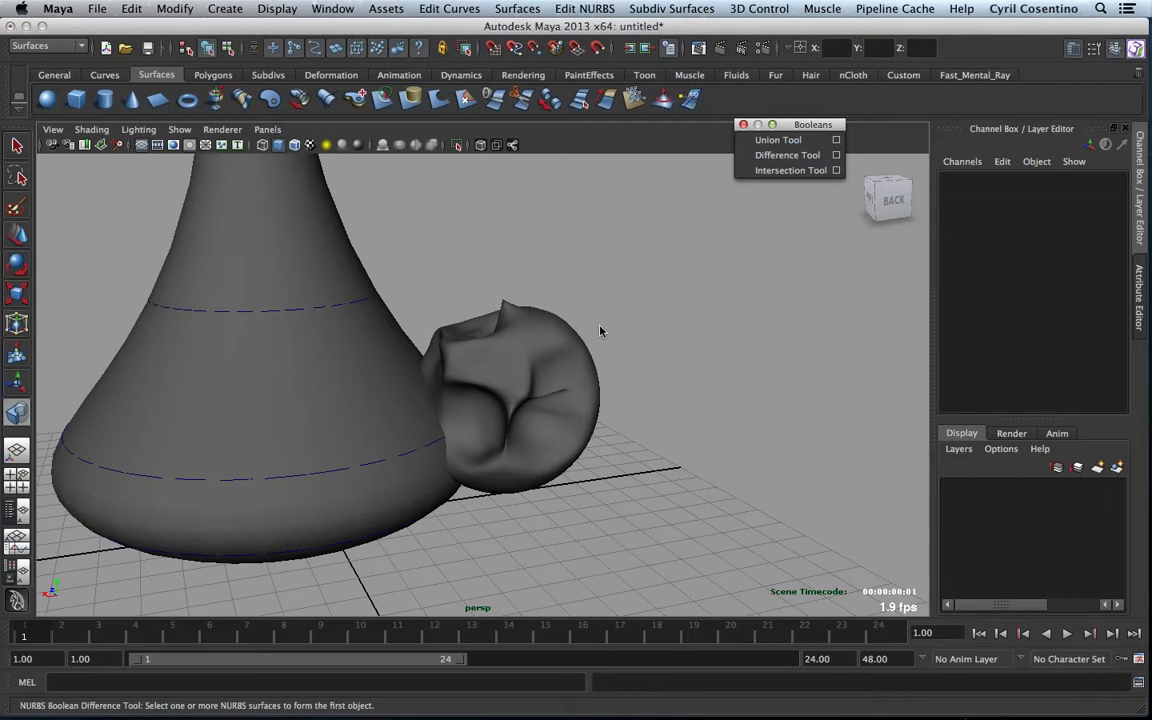
drag(600, 331, 363, 509)
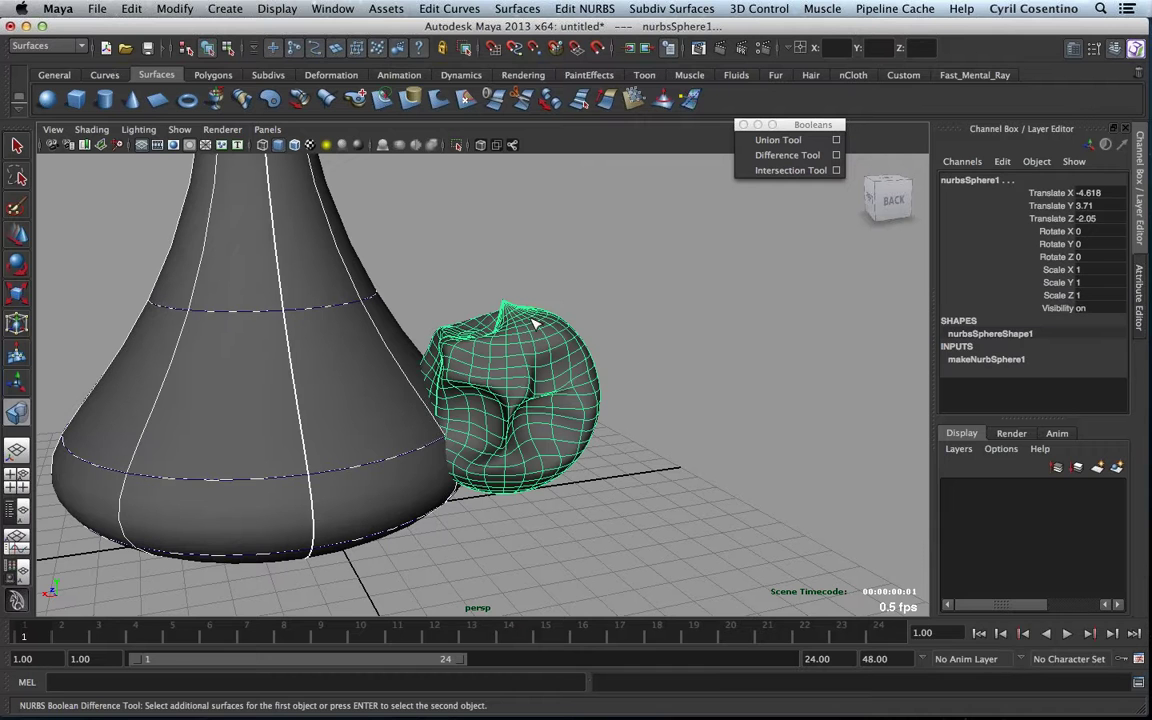
key(Return)
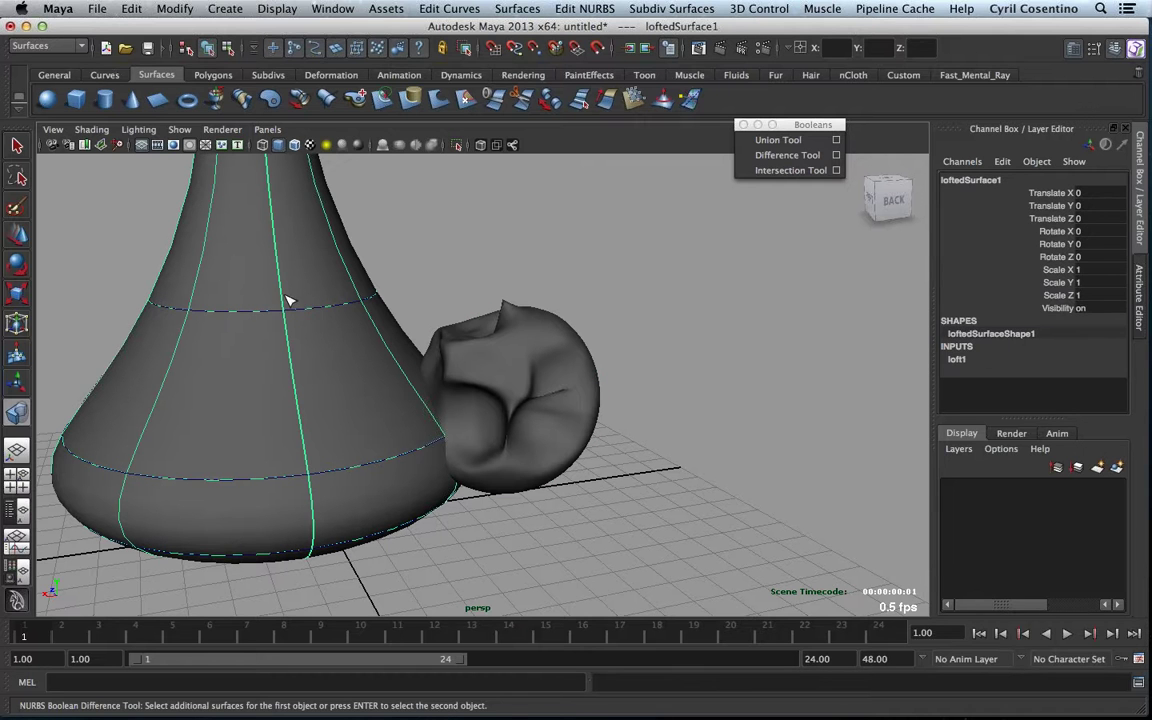
key(q)
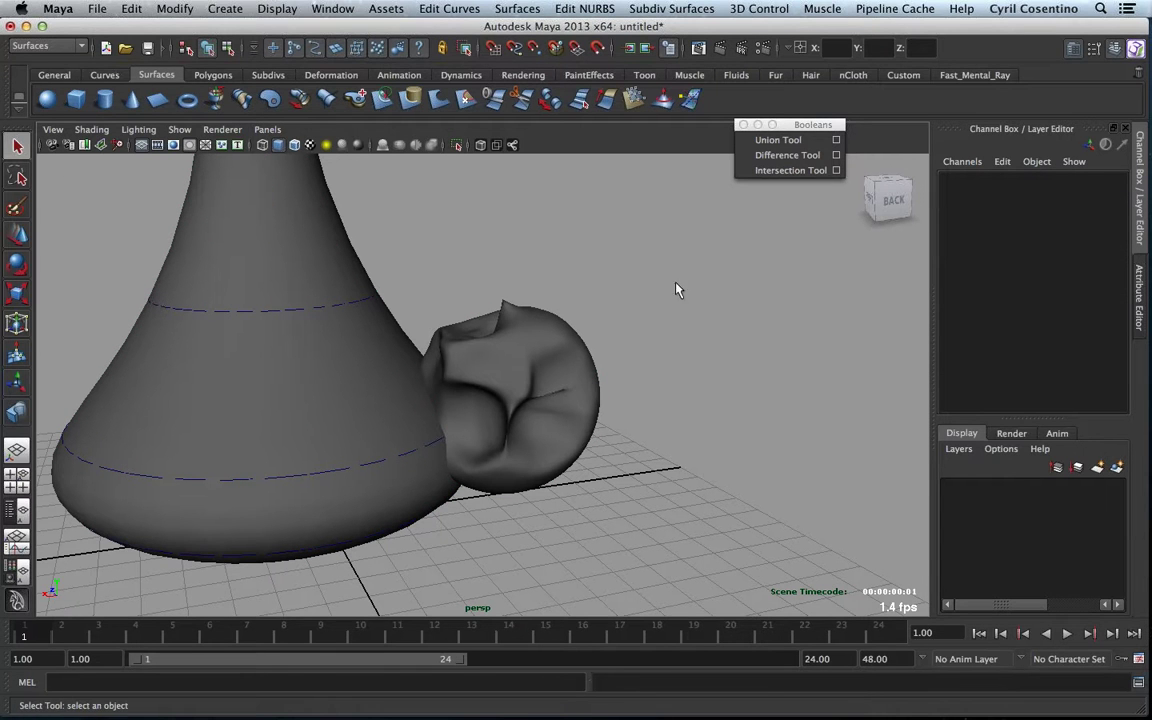
- Try a NURBS Boolean Difference with the sculpted sphere first and the vase second, and undo the operation
click(785, 155)
click(561, 364)
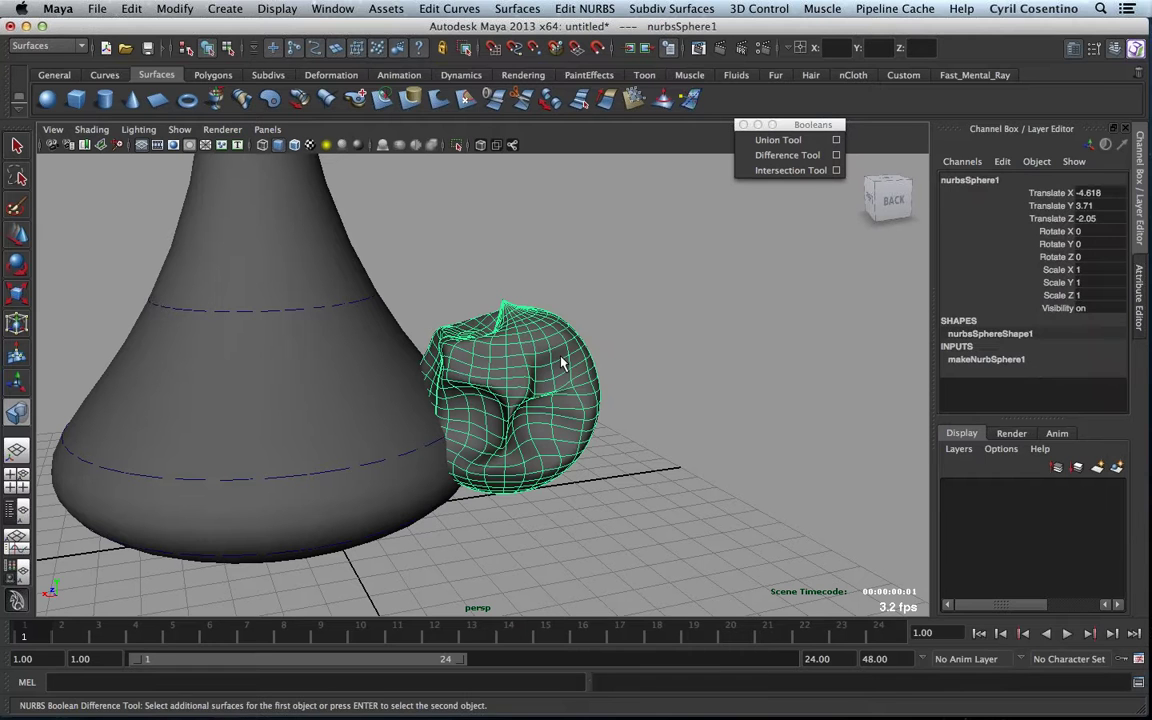
key(Return)
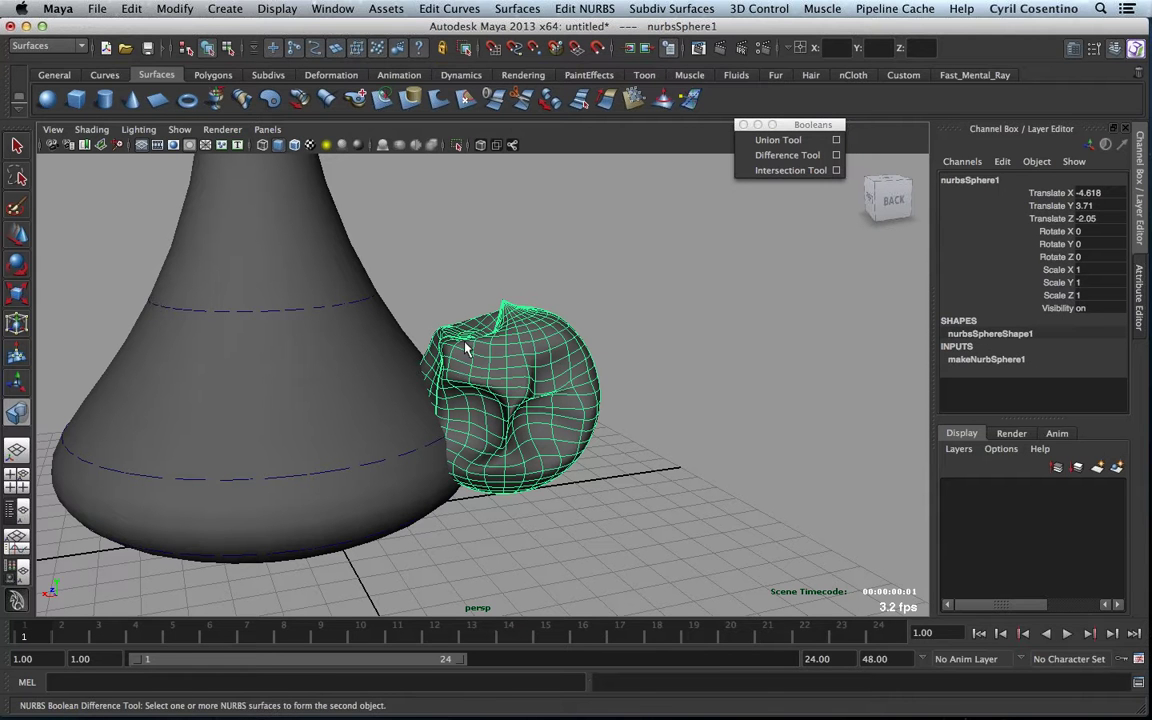
click(389, 350)
key(Return)
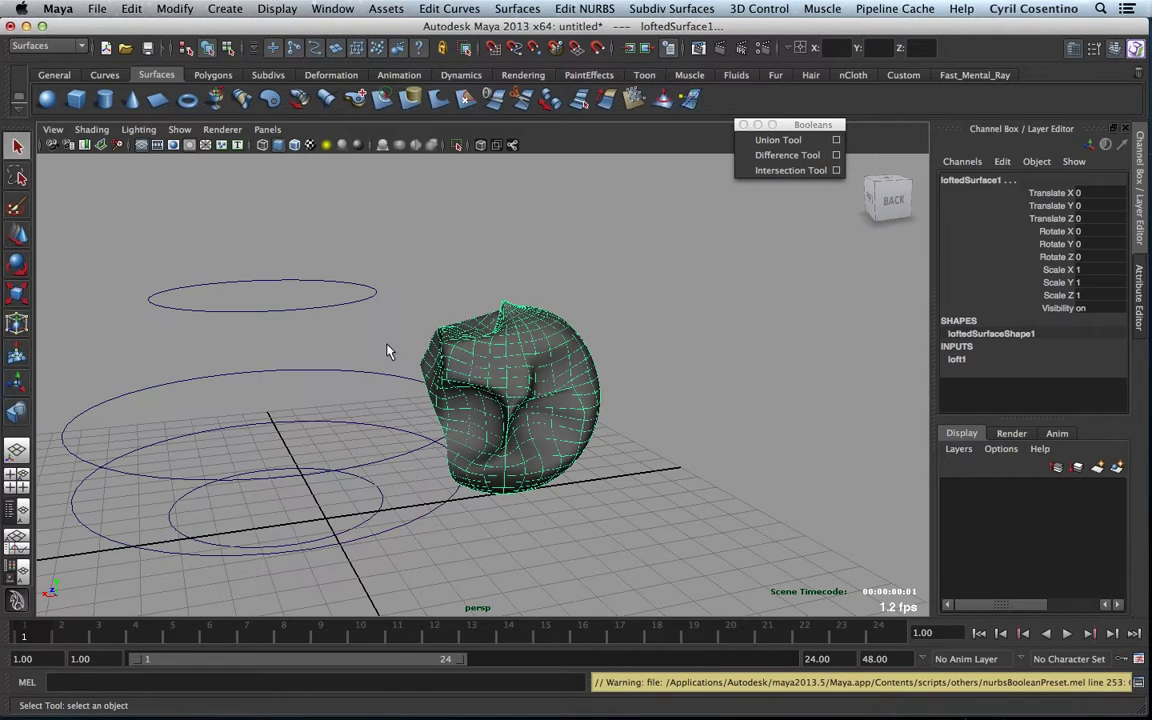
key(ctrl+z)
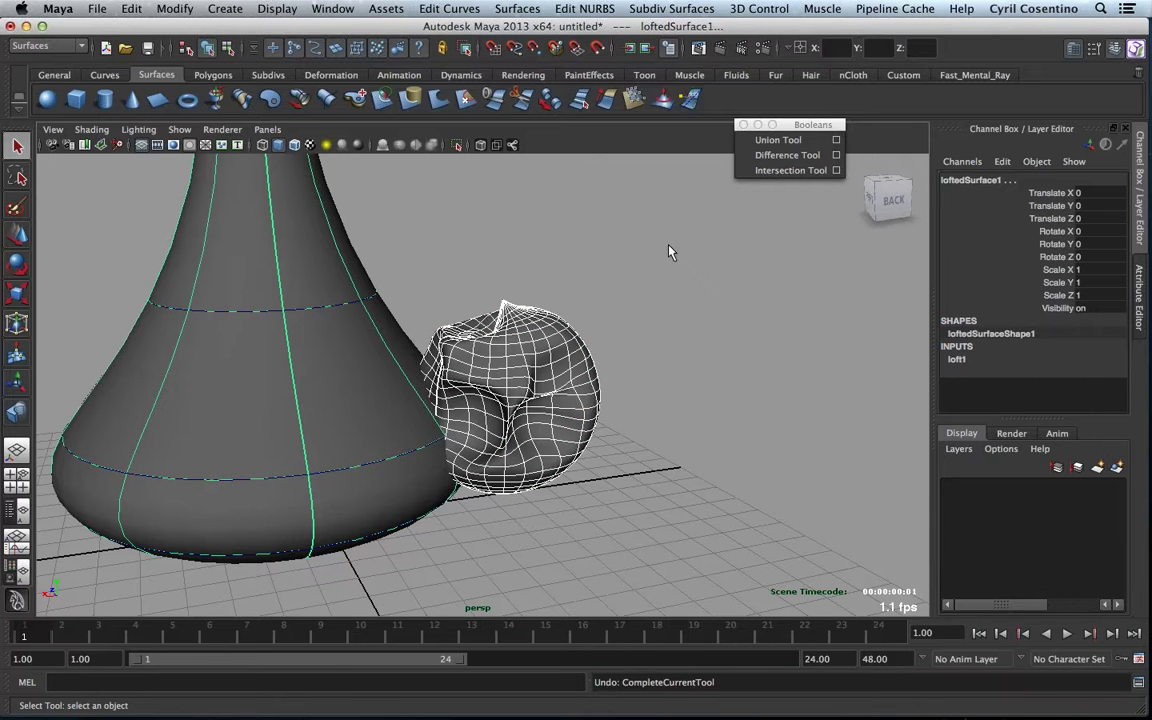
- Subtract the sculpted sphere from the vase with the NURBS Boolean Difference Tool and inspect the cut in the vase's belly
click(645, 275)
click(787, 155)
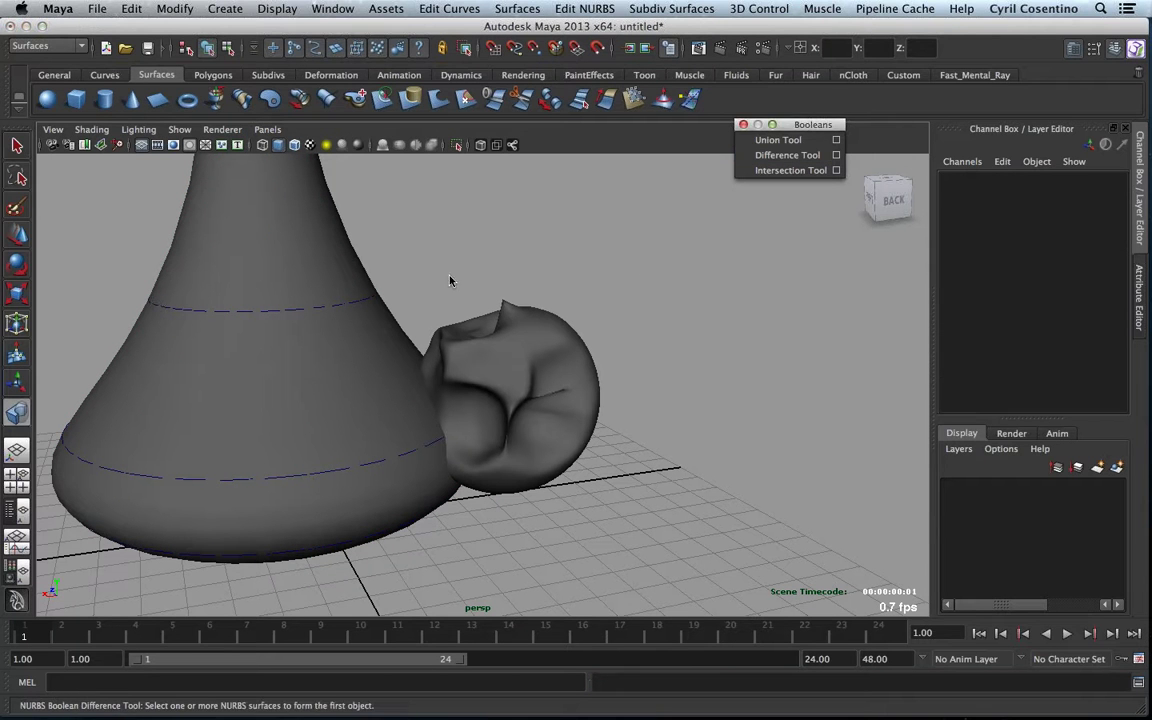
click(330, 344)
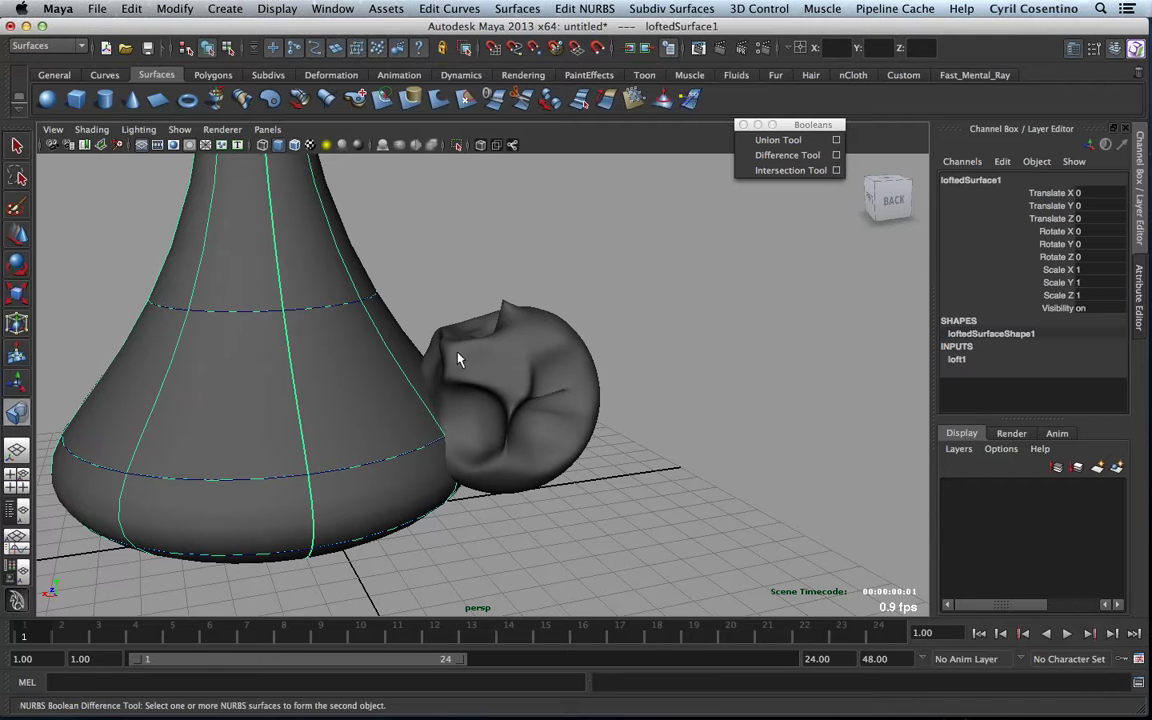
click(510, 358)
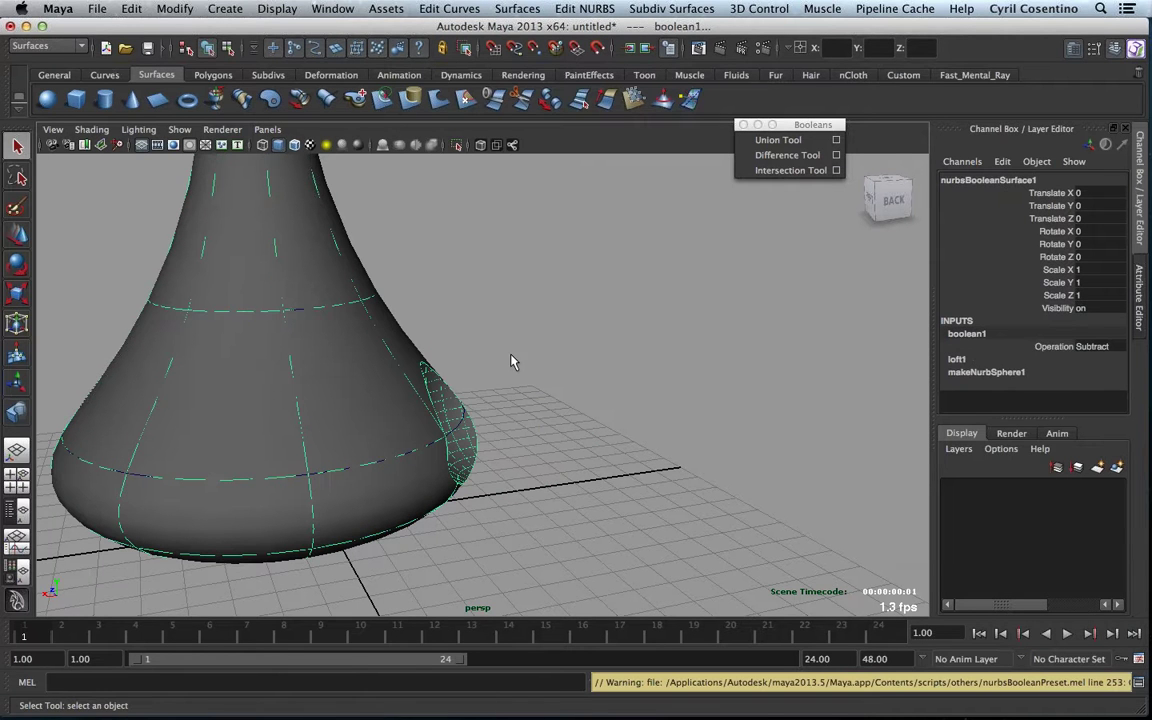
alt+drag(540, 368, 416, 316)
click(306, 327)
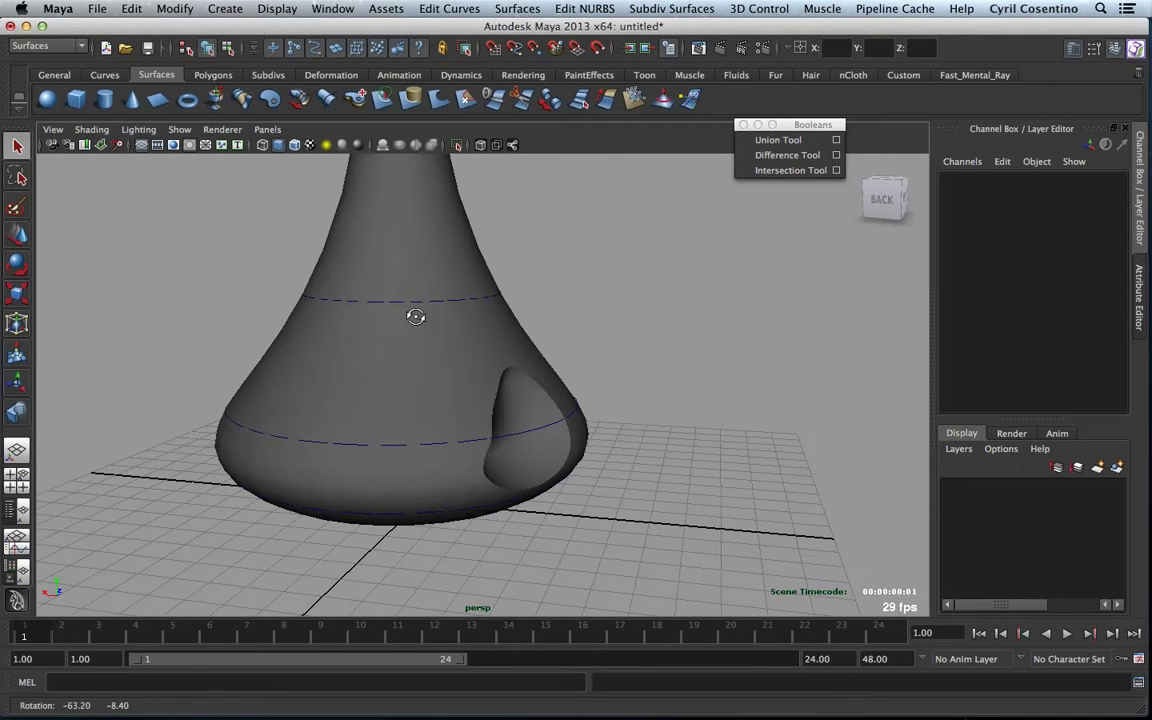
alt+right_drag(416, 316, 772, 343)
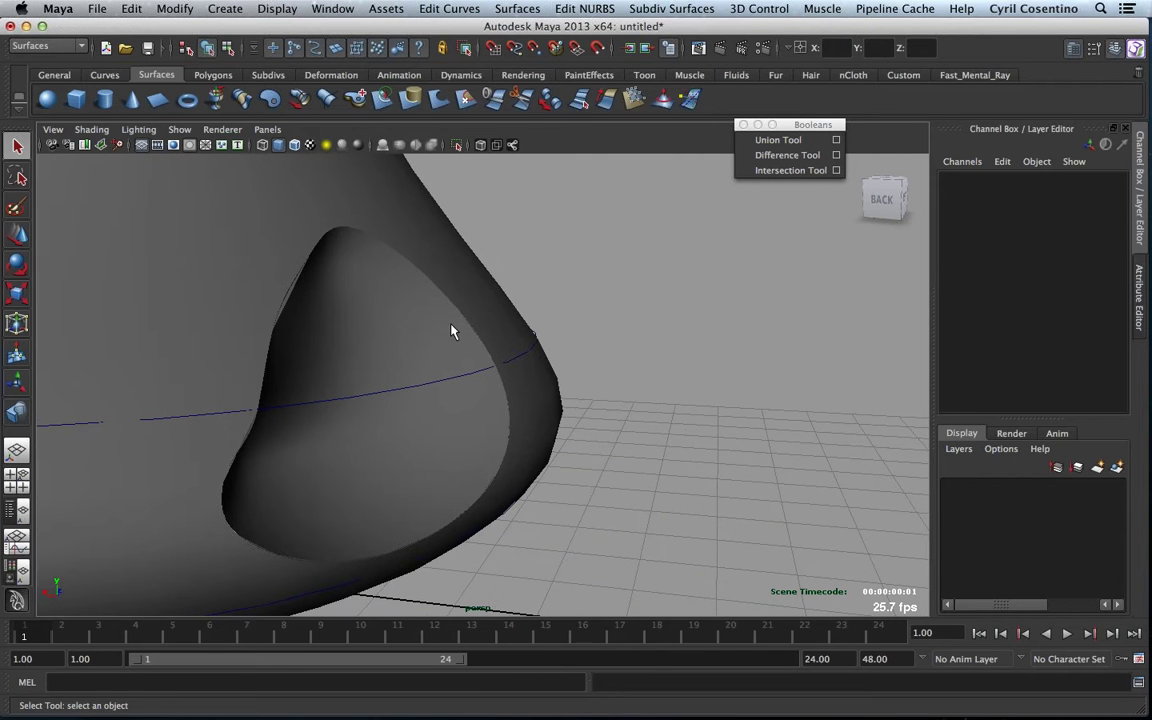
- Switch the surface under the cut to component selection and pick the trim edge running around the cut's rim
click(588, 9)
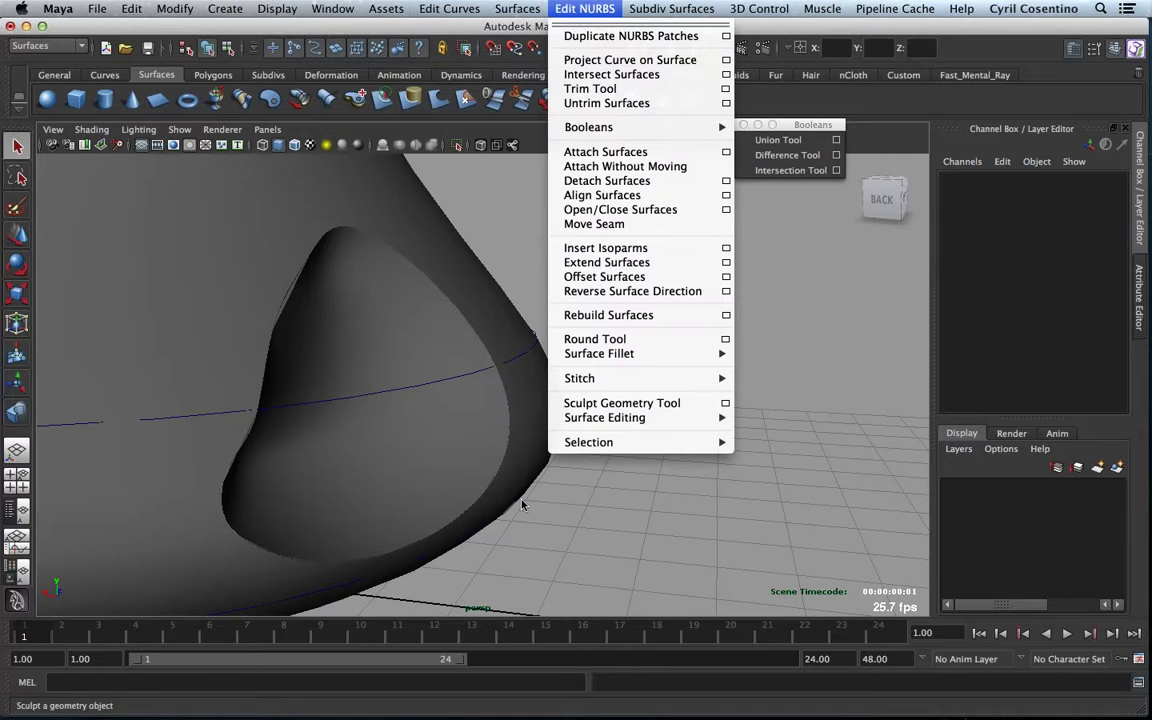
right_drag(448, 332, 478, 303)
key(F8)
click(483, 326)
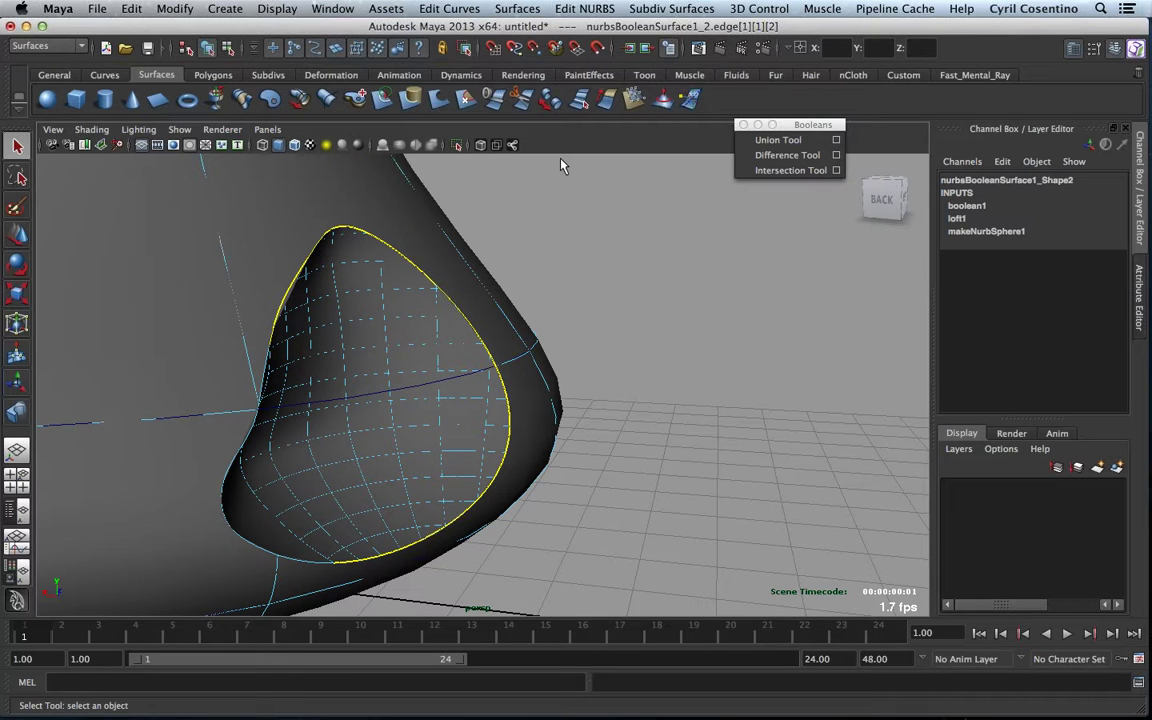
- Round the edge where the cut meets the vase with the Round Tool, using a radius of 0.225
click(588, 9)
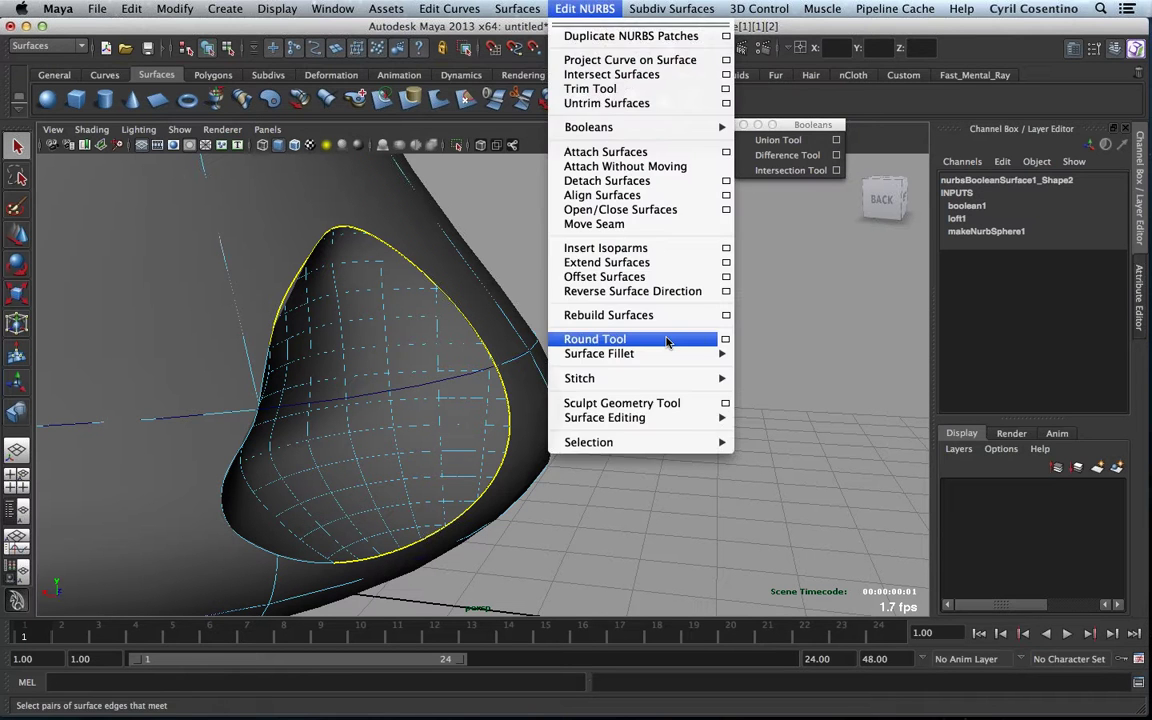
click(667, 341)
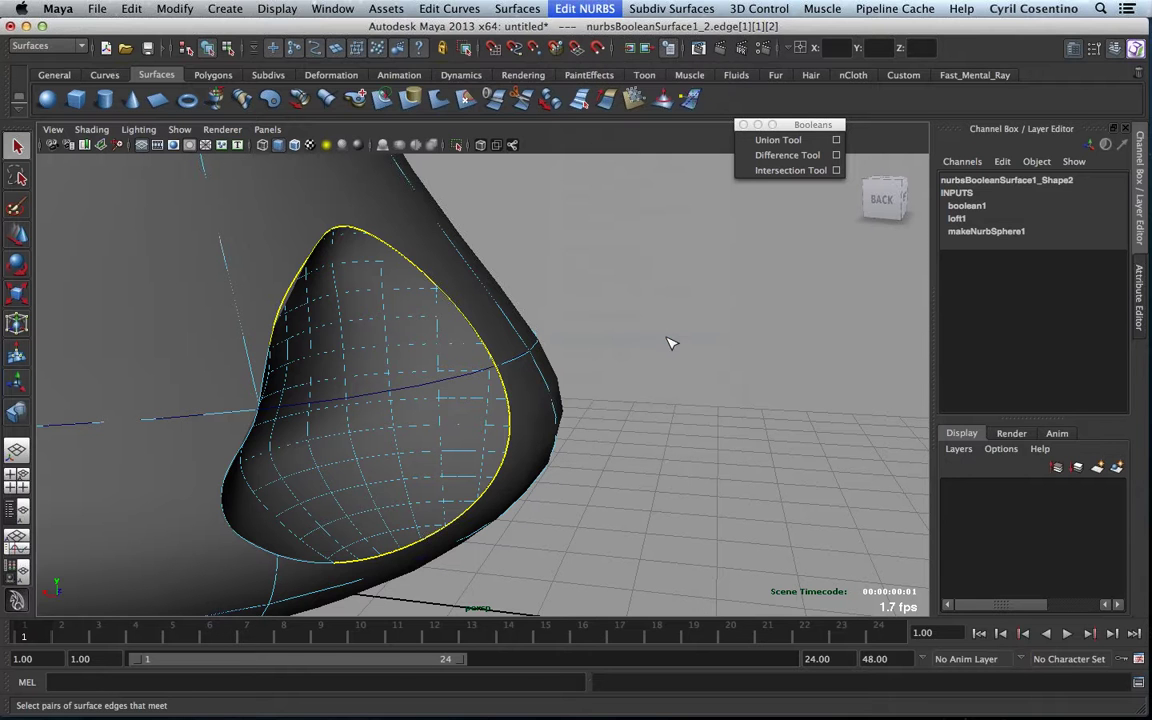
drag(478, 342, 524, 366)
alt+right_drag(517, 352, 541, 416)
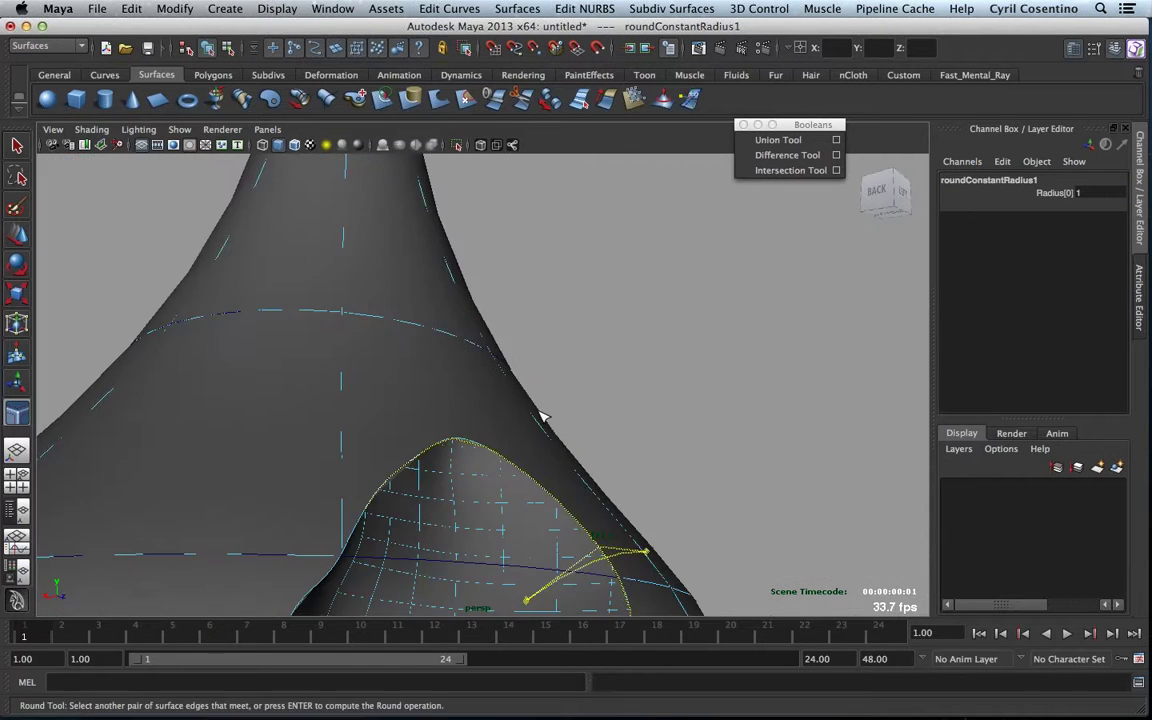
alt+middle_drag(540, 416, 406, 181)
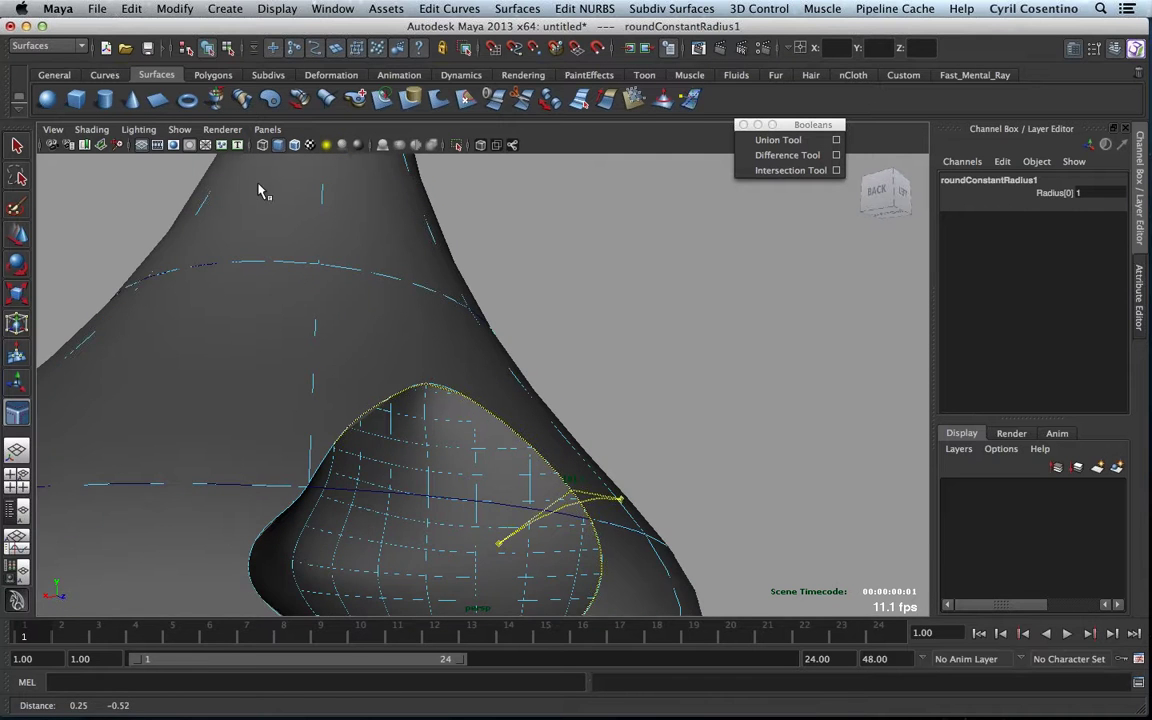
alt+right_drag(257, 188, 434, 352)
drag(434, 352, 368, 341)
key(Return)
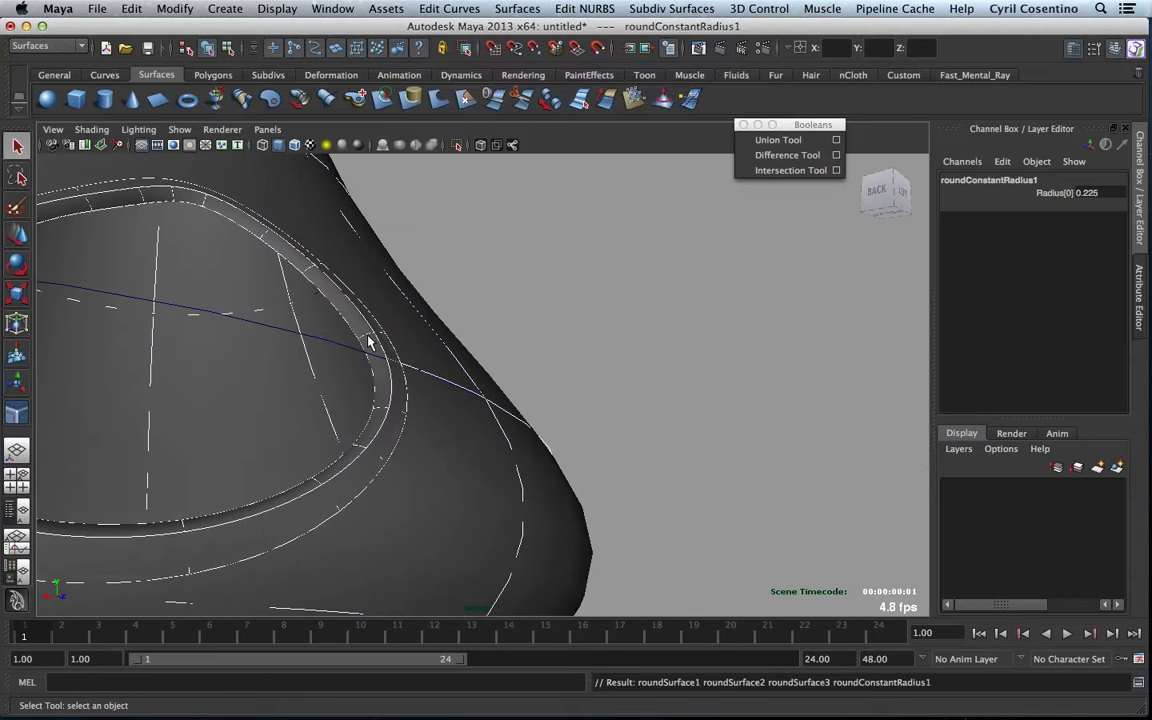
- Inspect the rounded surface along the cut's rim from several angles, close up and with the whole vase body in view
click(372, 340)
click(579, 350)
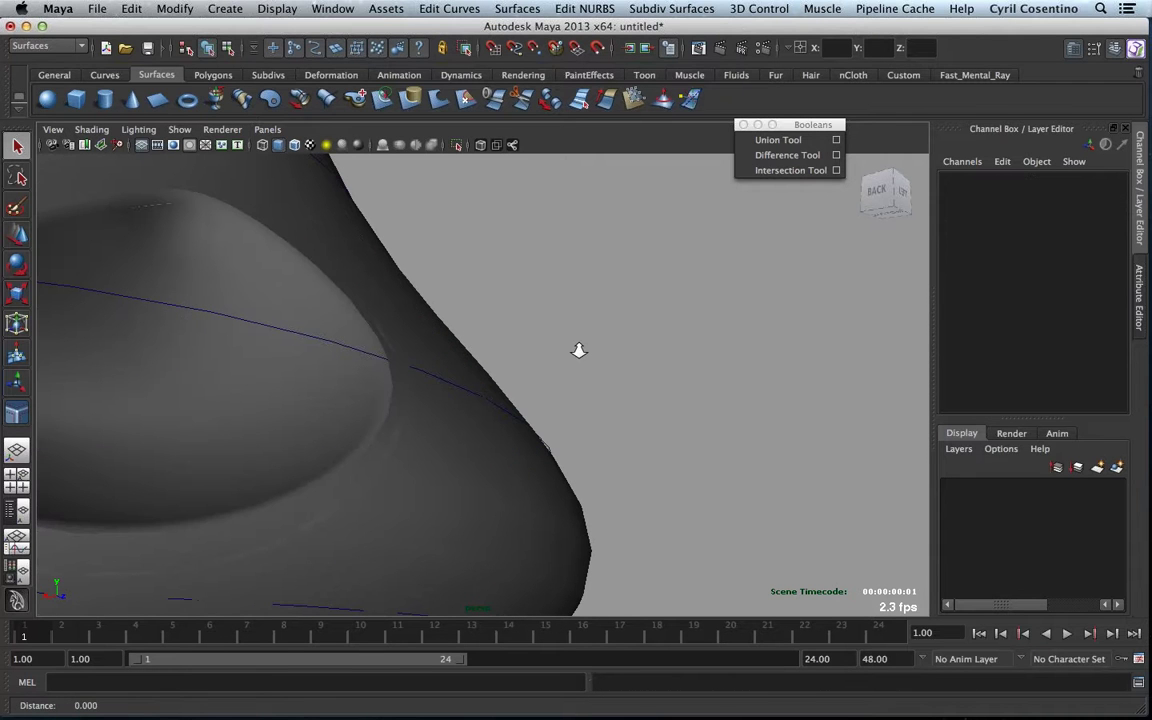
alt+drag(579, 350, 425, 245)
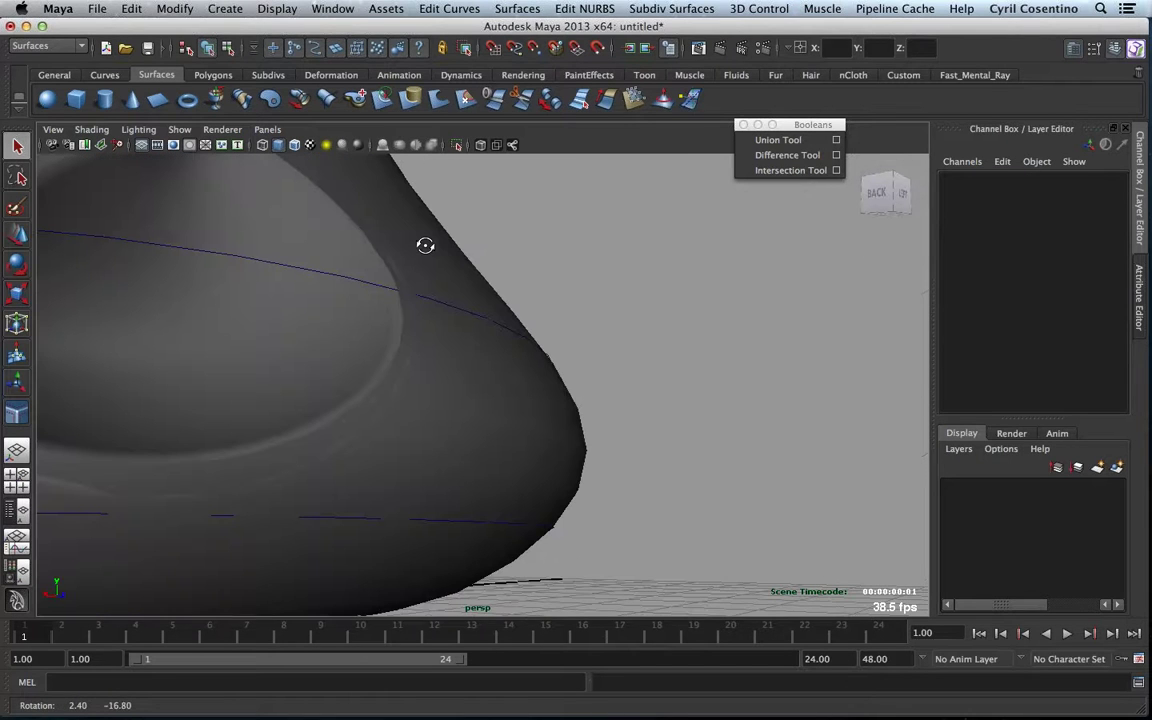
alt+middle_drag(425, 245, 471, 311)
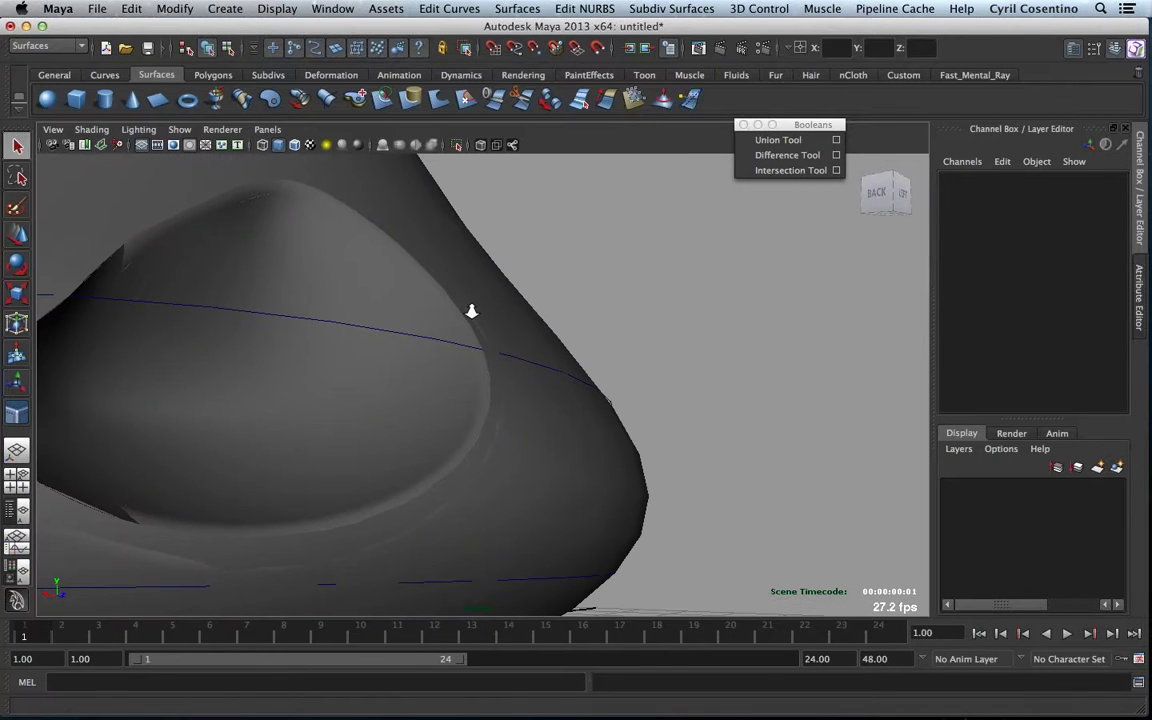
alt+right_drag(471, 311, 896, 364)
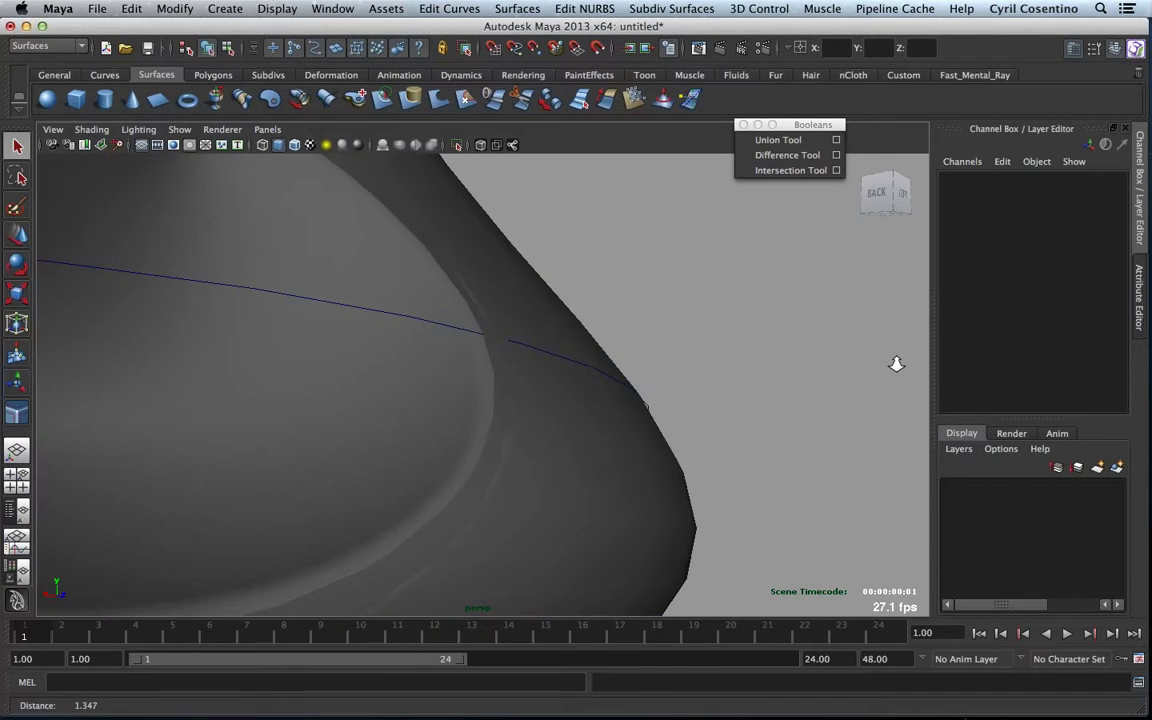
click(463, 325)
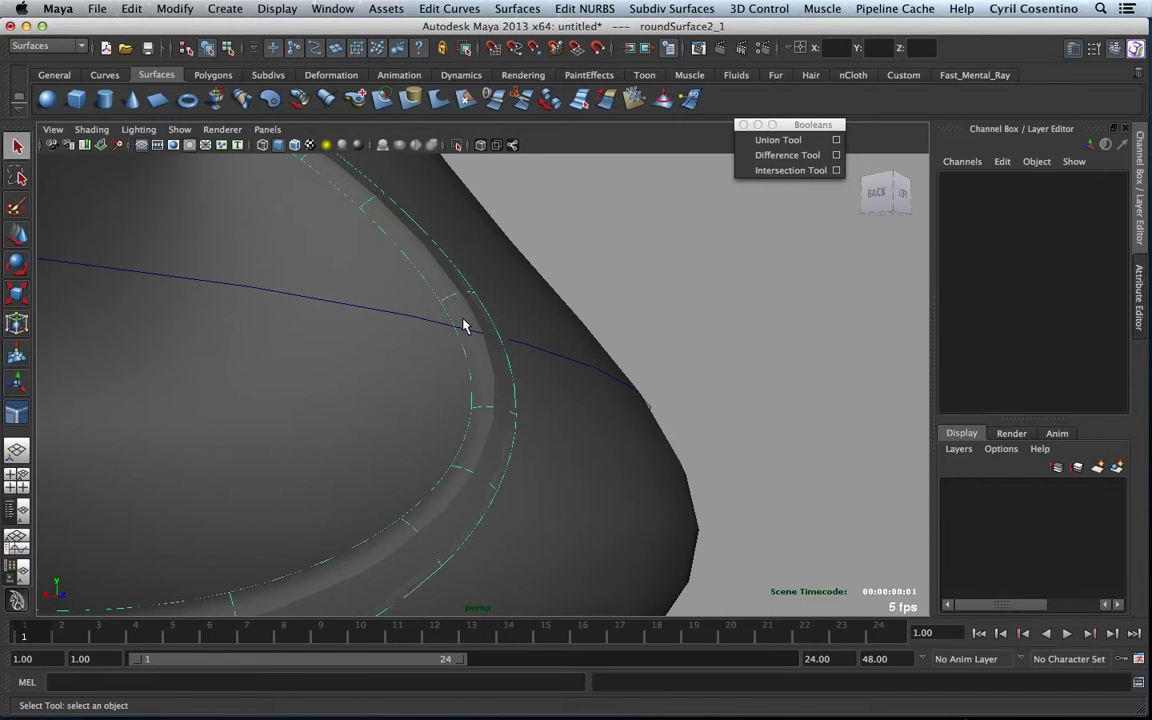
alt+drag(463, 325, 200, 314)
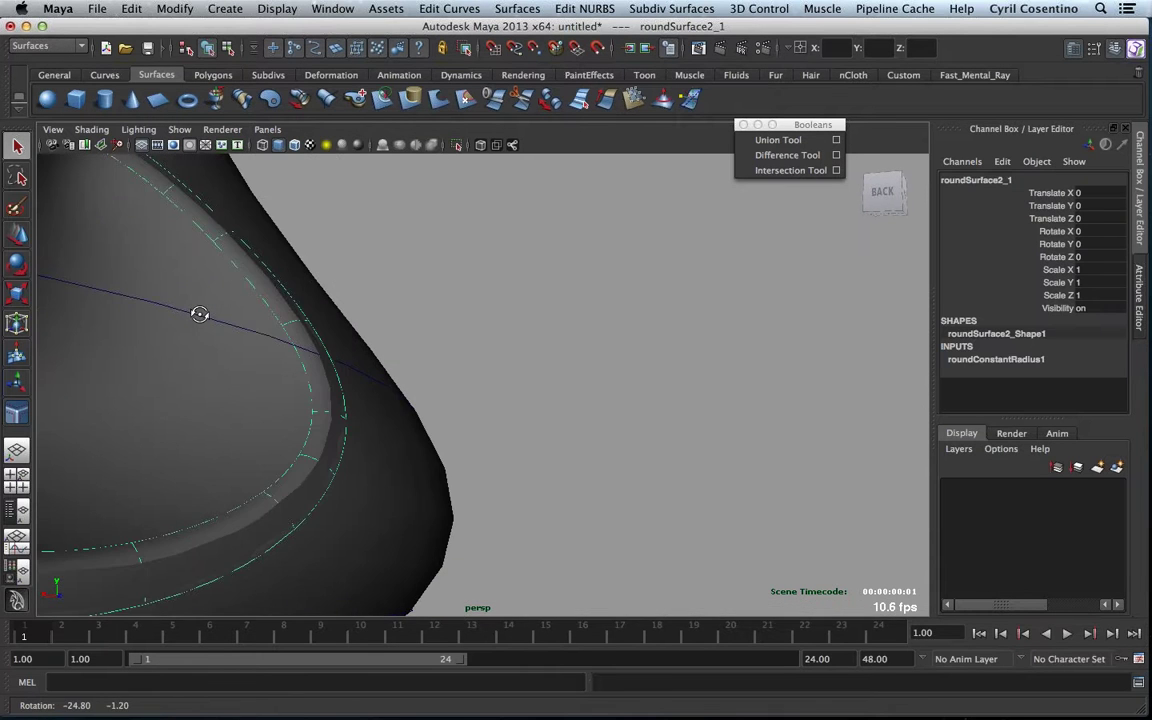
scroll(256, 318, down, 5)
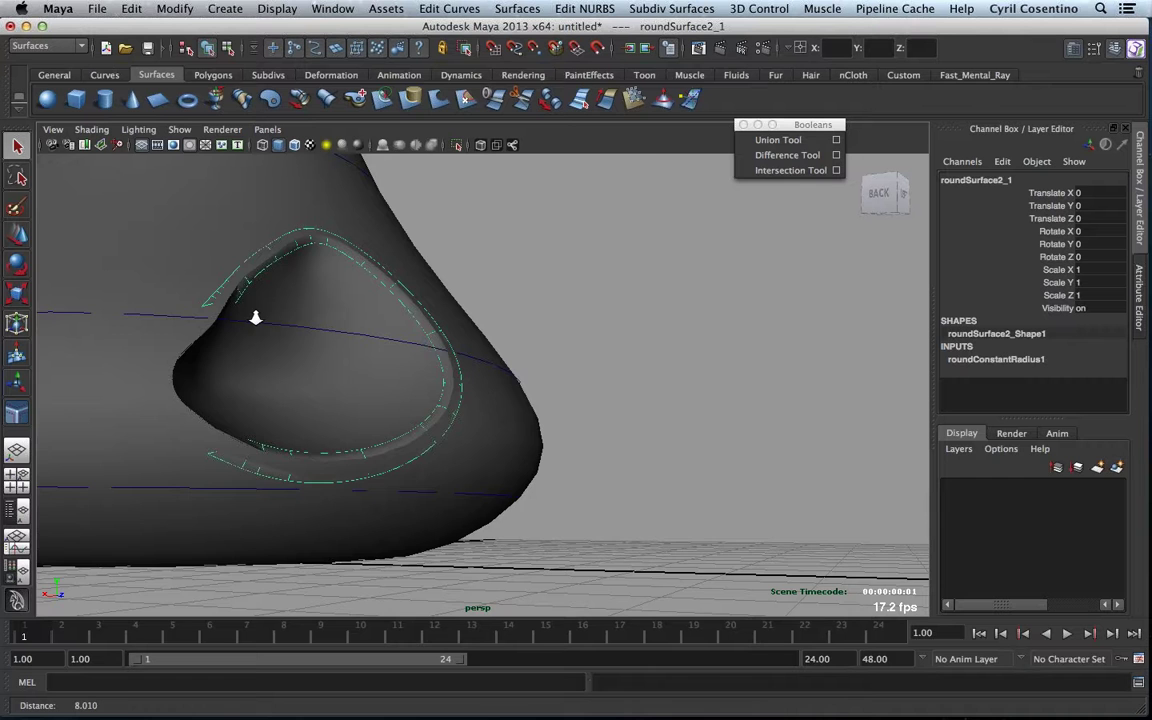
alt+drag(256, 318, 382, 342)
click(222, 337)
alt+middle_drag(478, 432, 478, 584)
alt+right_drag(478, 432, 338, 470)
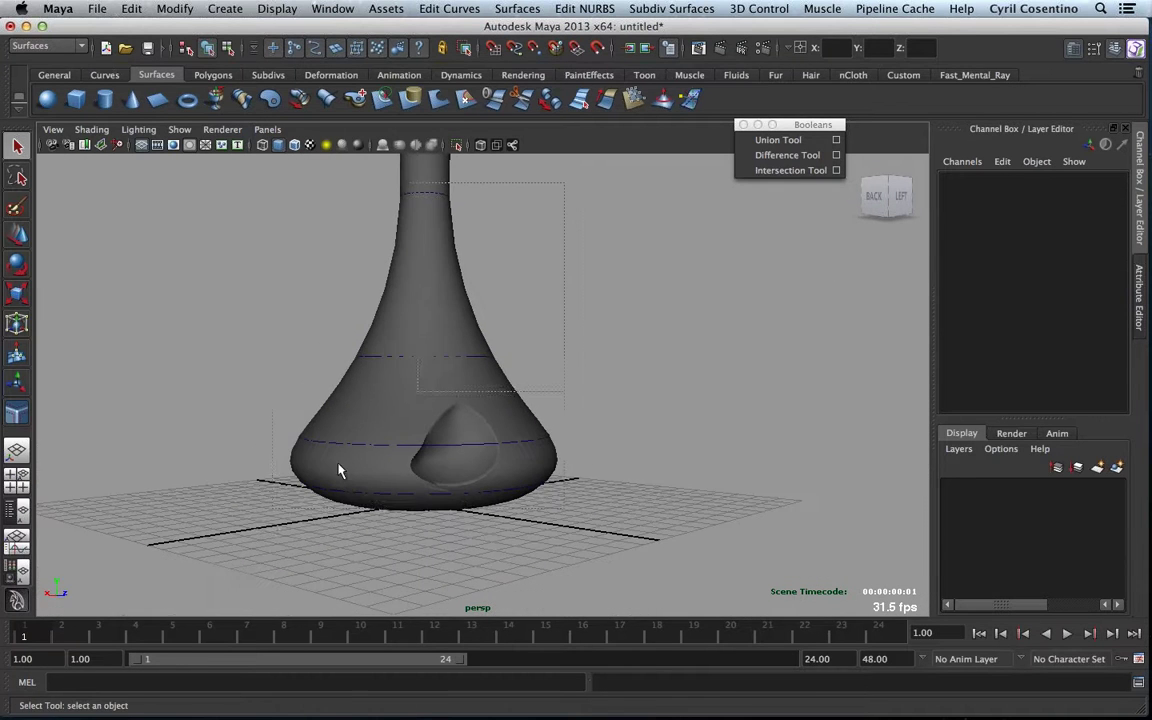
- Convert all the vase, cut and rounded surfaces from NURBS to polygons with the Triangles type, and discard the result
drag(338, 464, 261, 531)
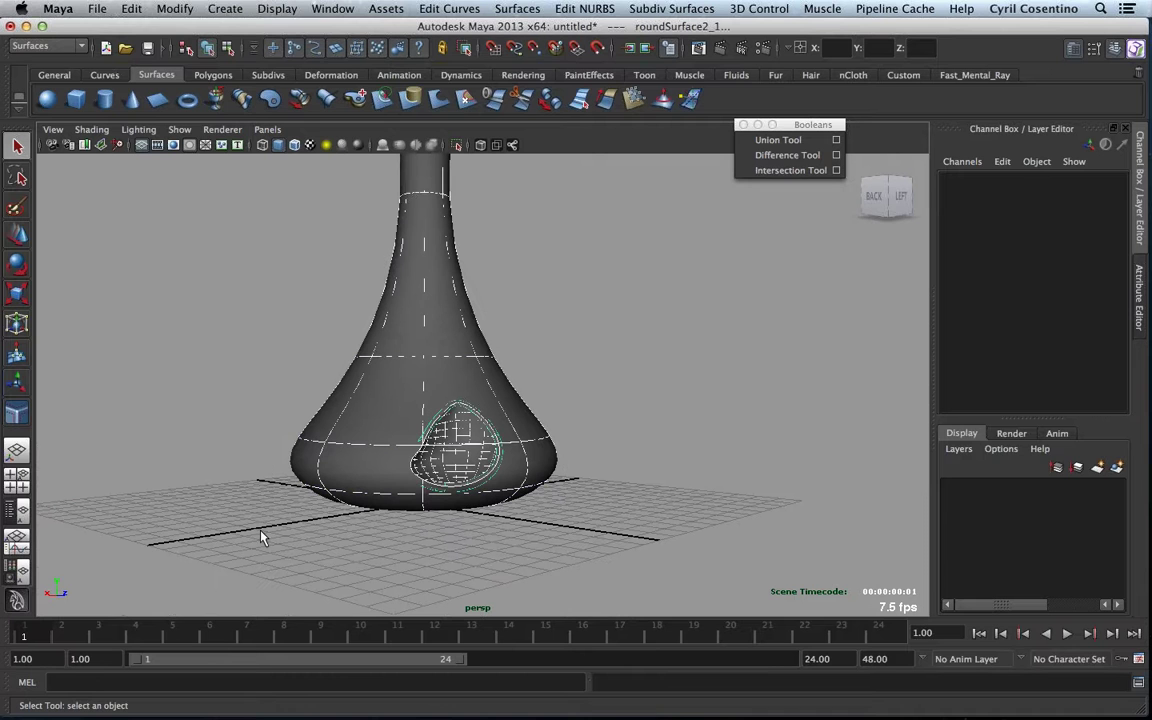
click(134, 9)
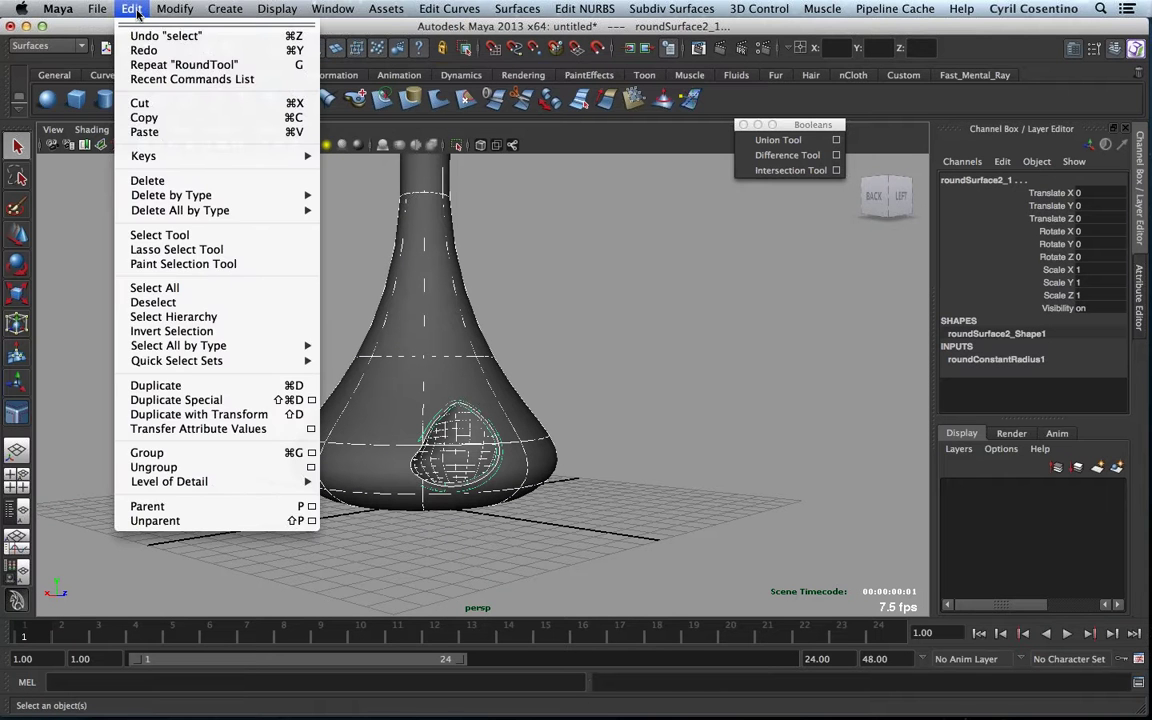
mouse_move(175, 9)
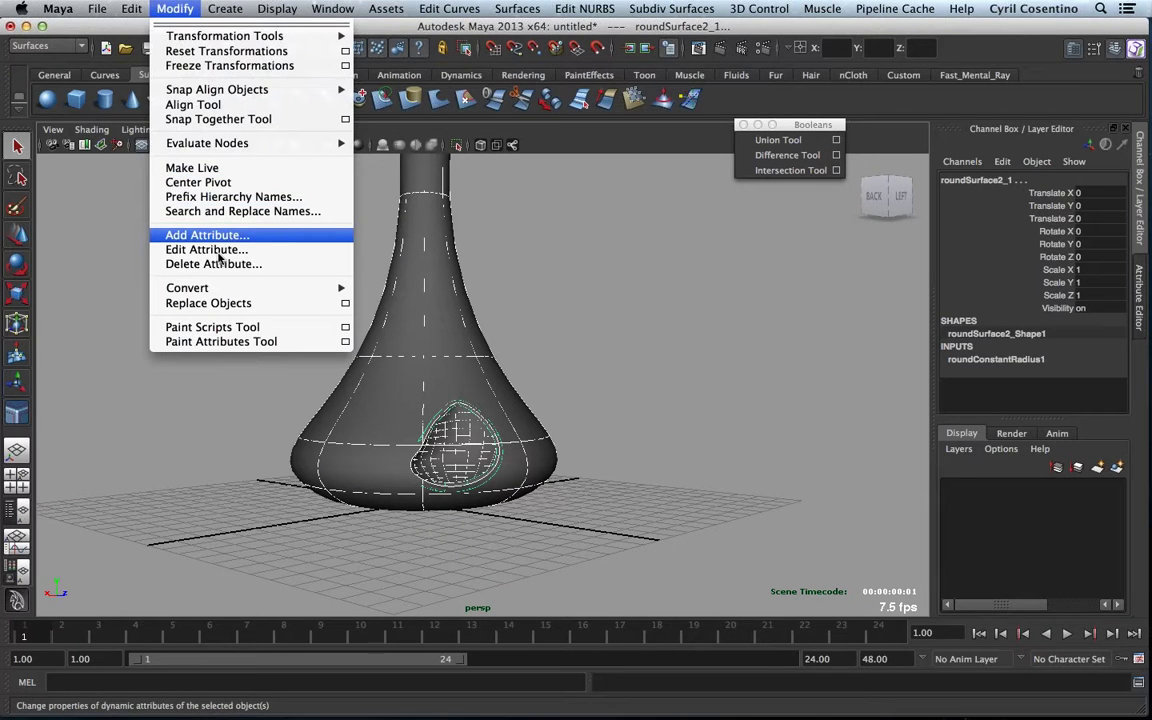
mouse_move(230, 288)
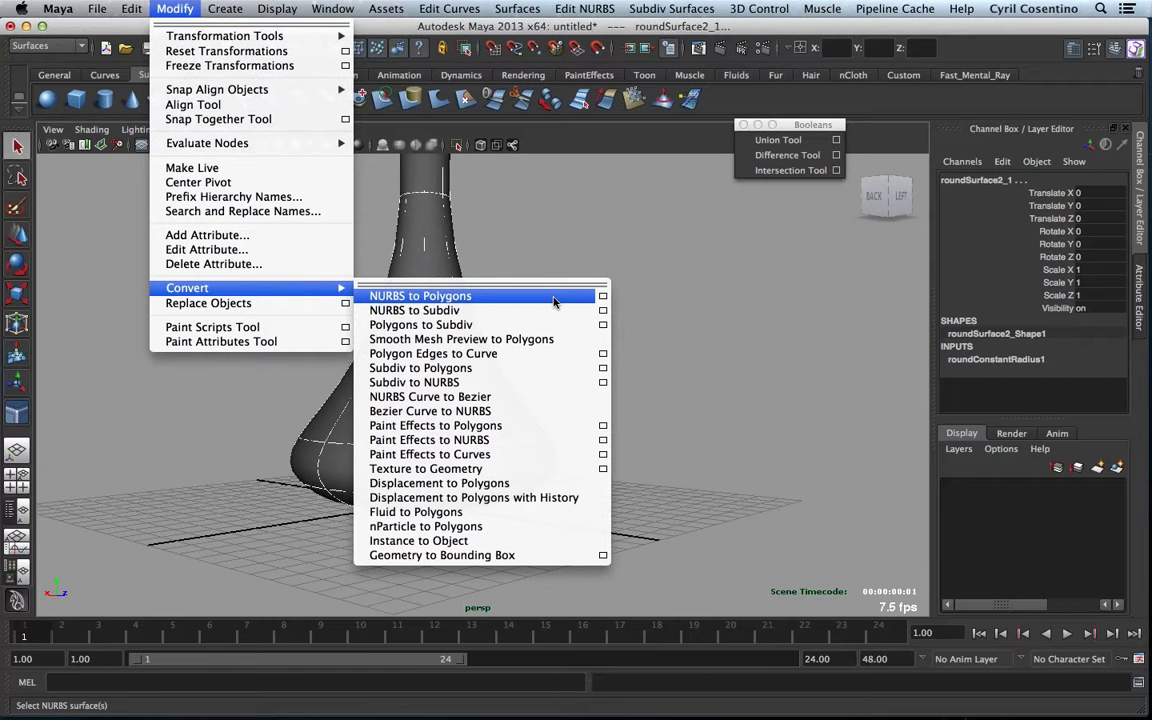
click(554, 297)
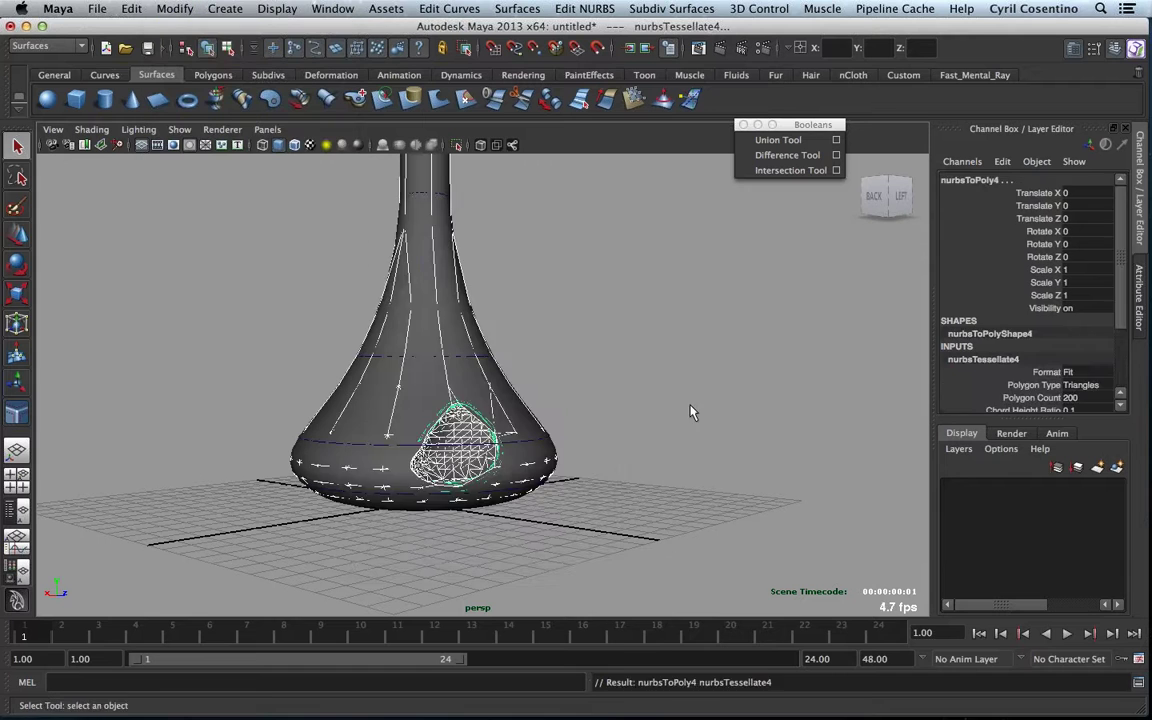
click(630, 365)
key(w)
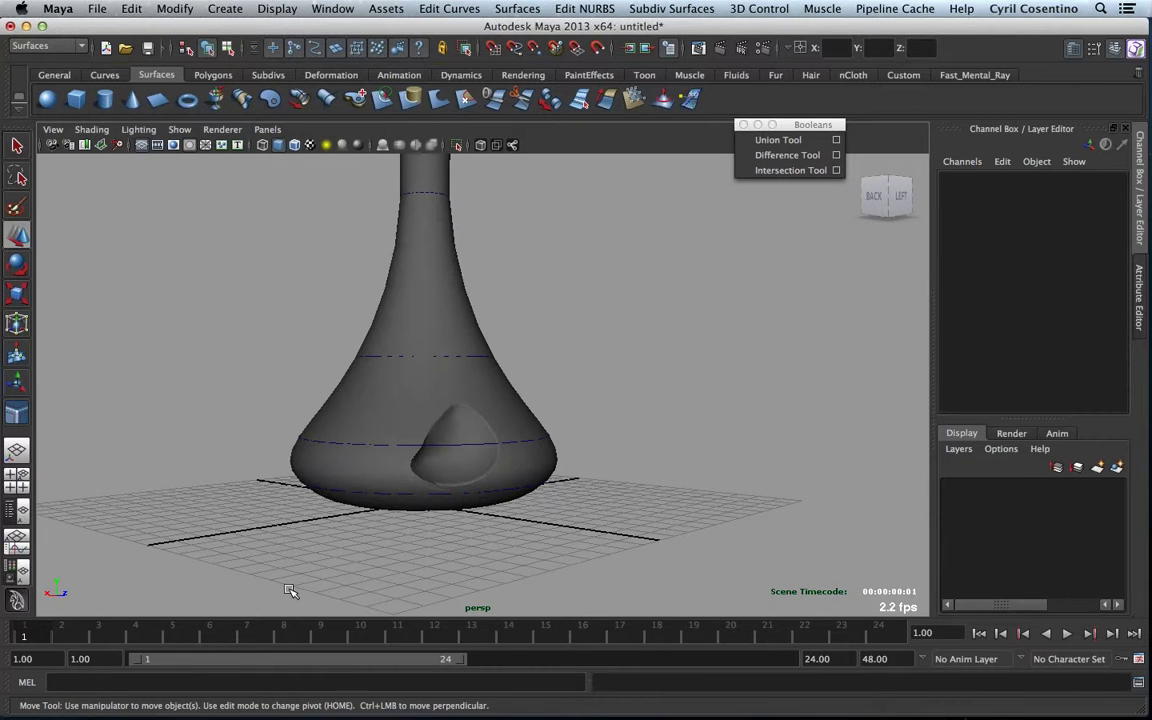
- Select the vase surfaces again and configure the NURBS to Polygons conversion for Quads with the Standard fit tessellation method
click(455, 440)
click(172, 8)
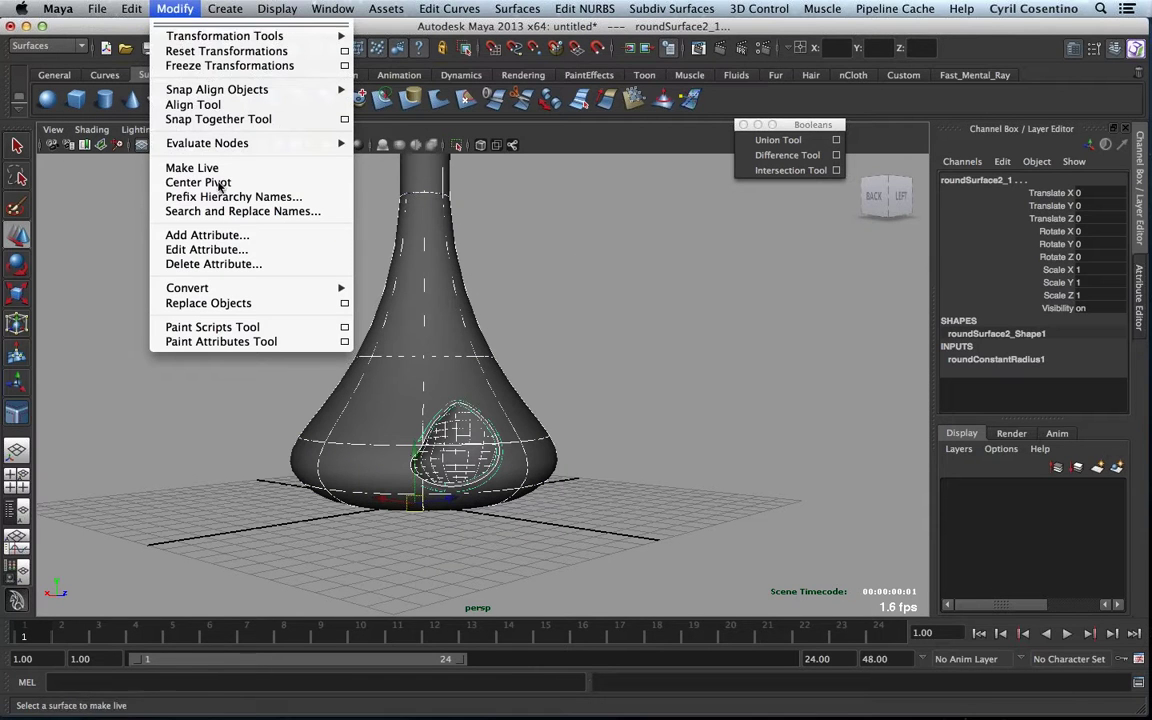
mouse_move(206, 287)
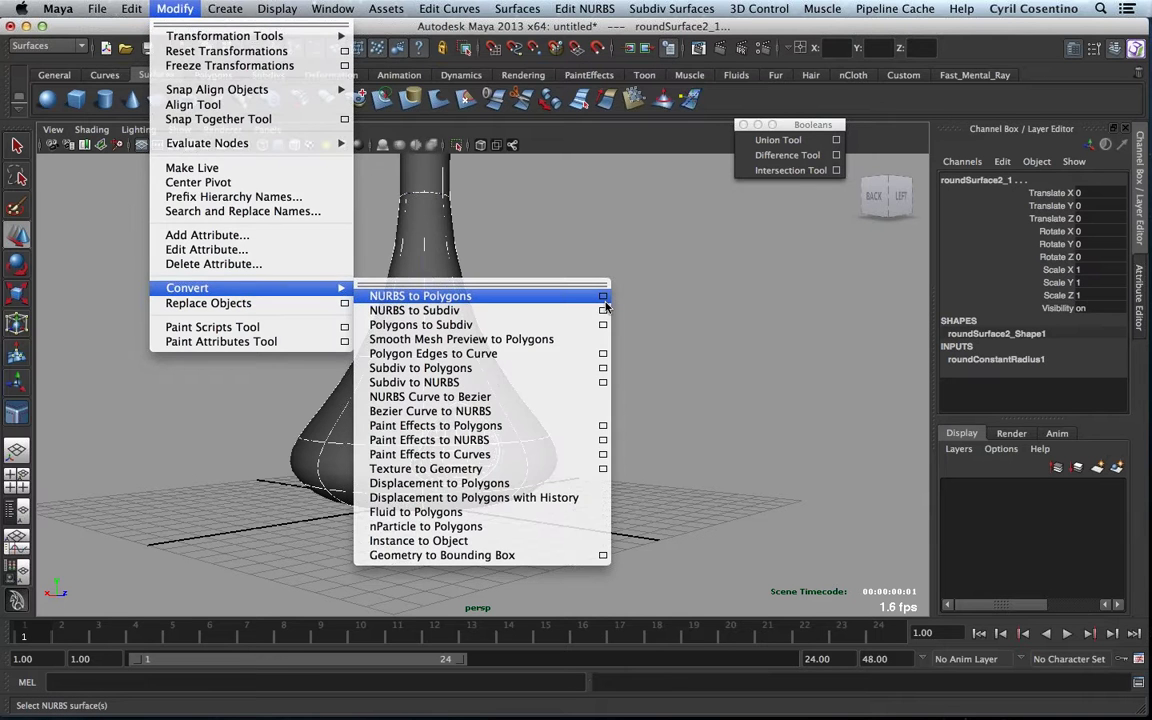
click(603, 297)
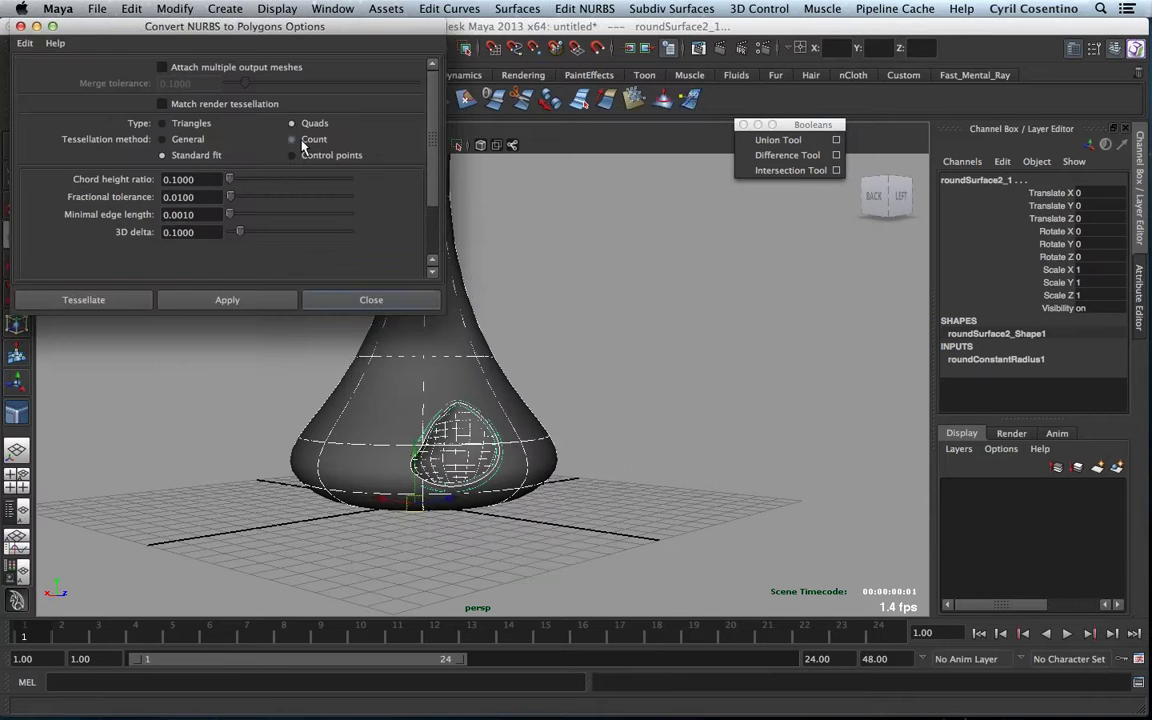
click(292, 139)
double_click(175, 179)
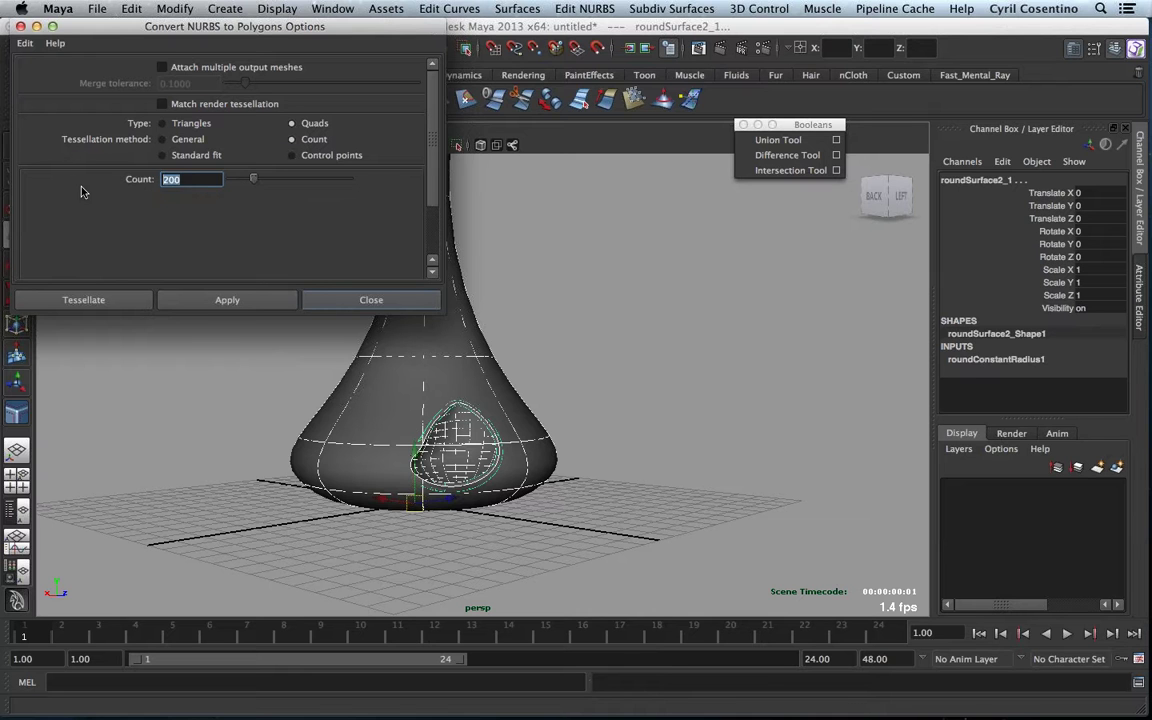
click(178, 156)
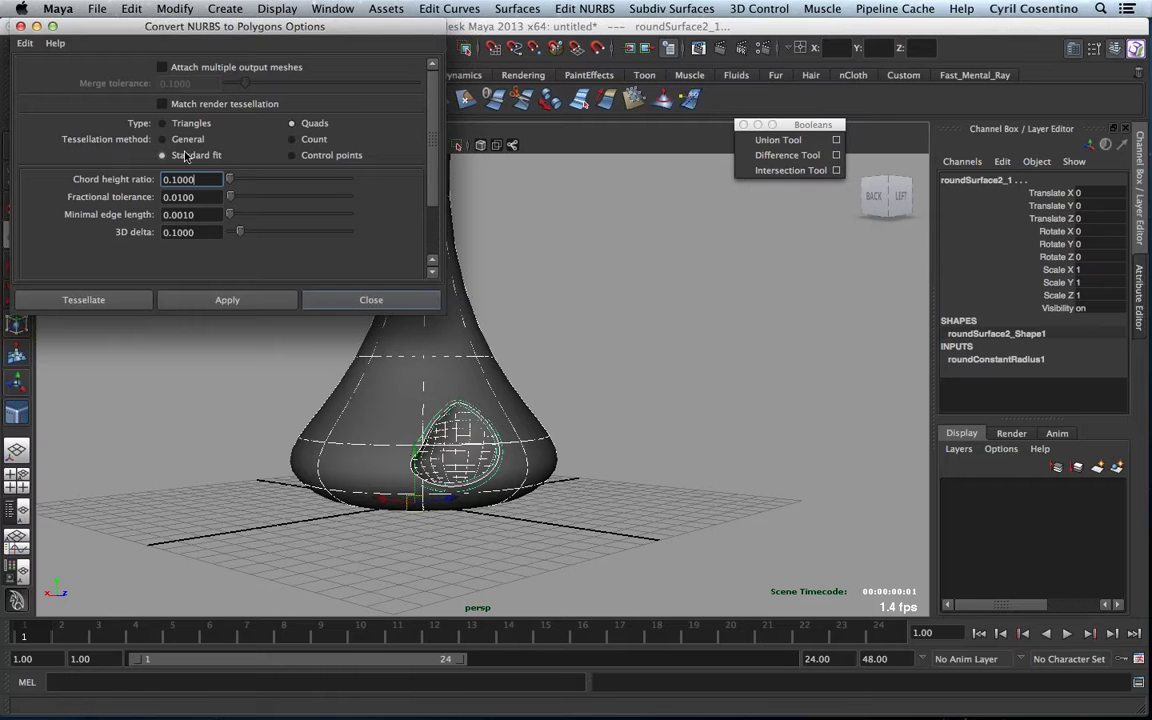
- Tessellate the vase surfaces into quads, move the polygon copy away from the original and delete it
click(224, 301)
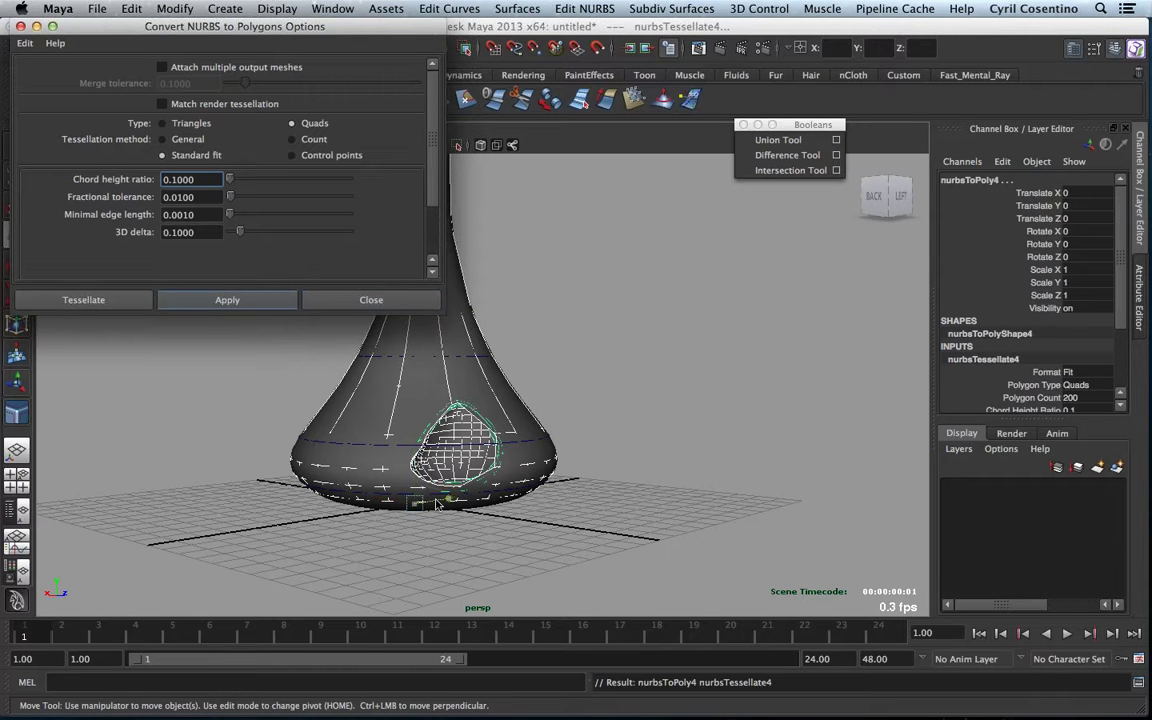
drag(436, 503, 693, 503)
key(Delete)
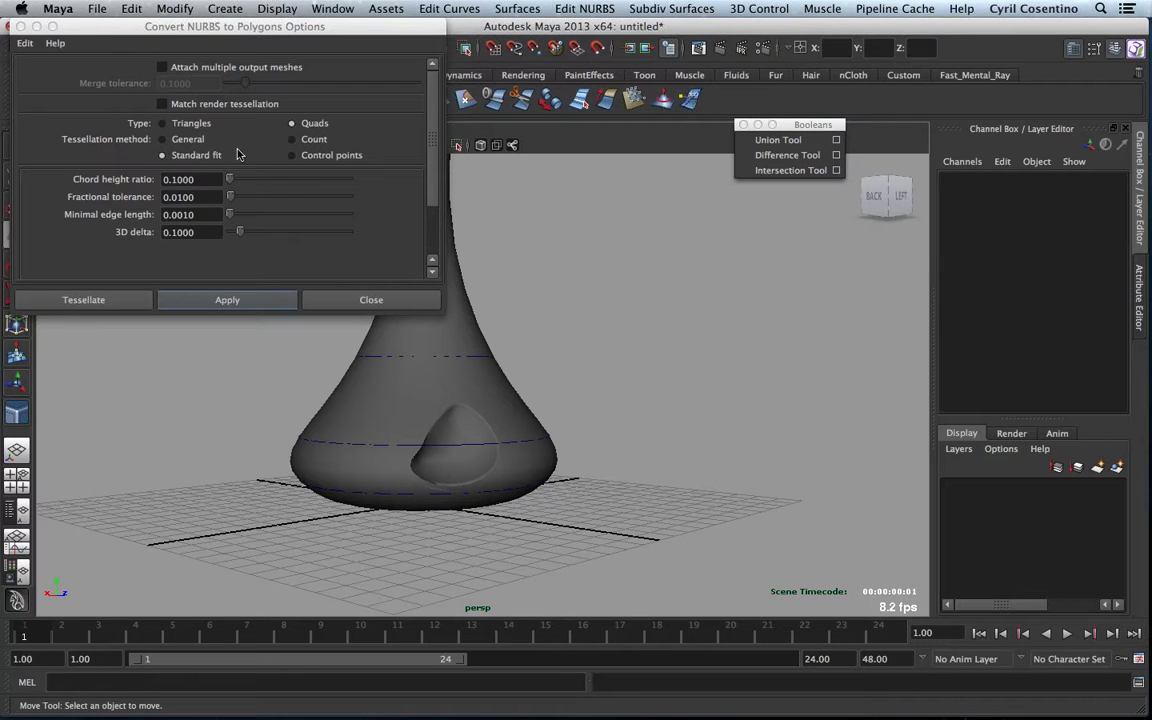
- View the General tessellation controls in an enlarged conversion options window, and return to the Standard fit method
click(182, 140)
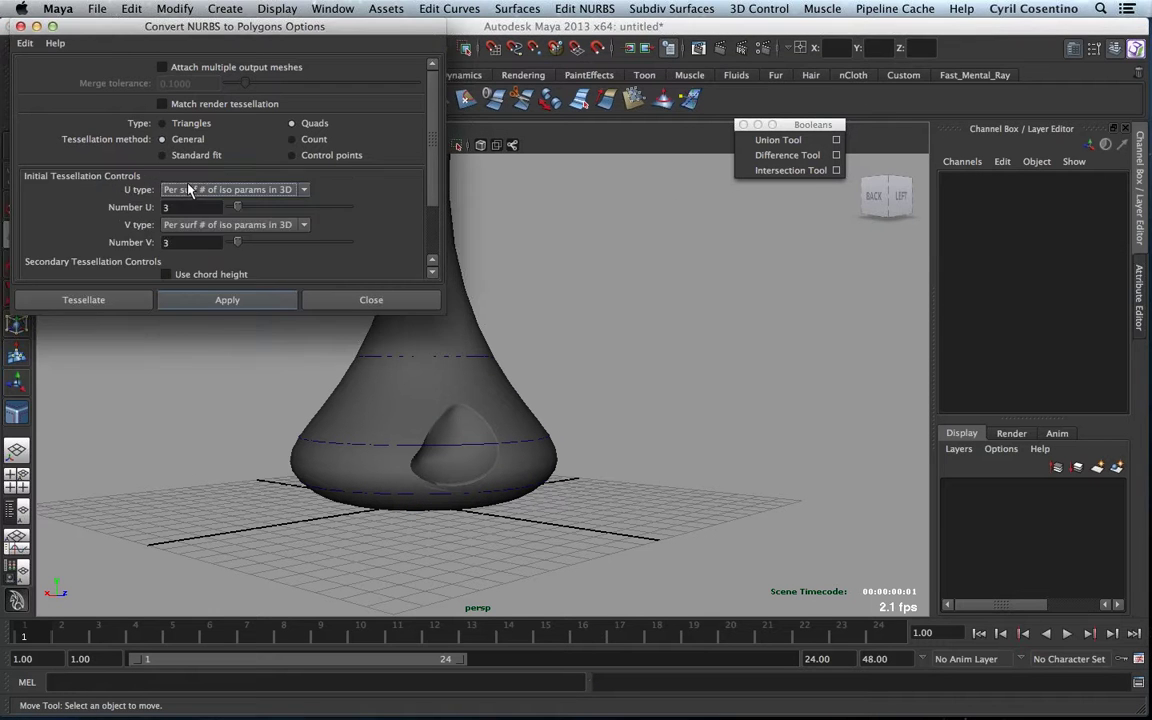
drag(443, 327, 465, 508)
click(176, 155)
click(274, 497)
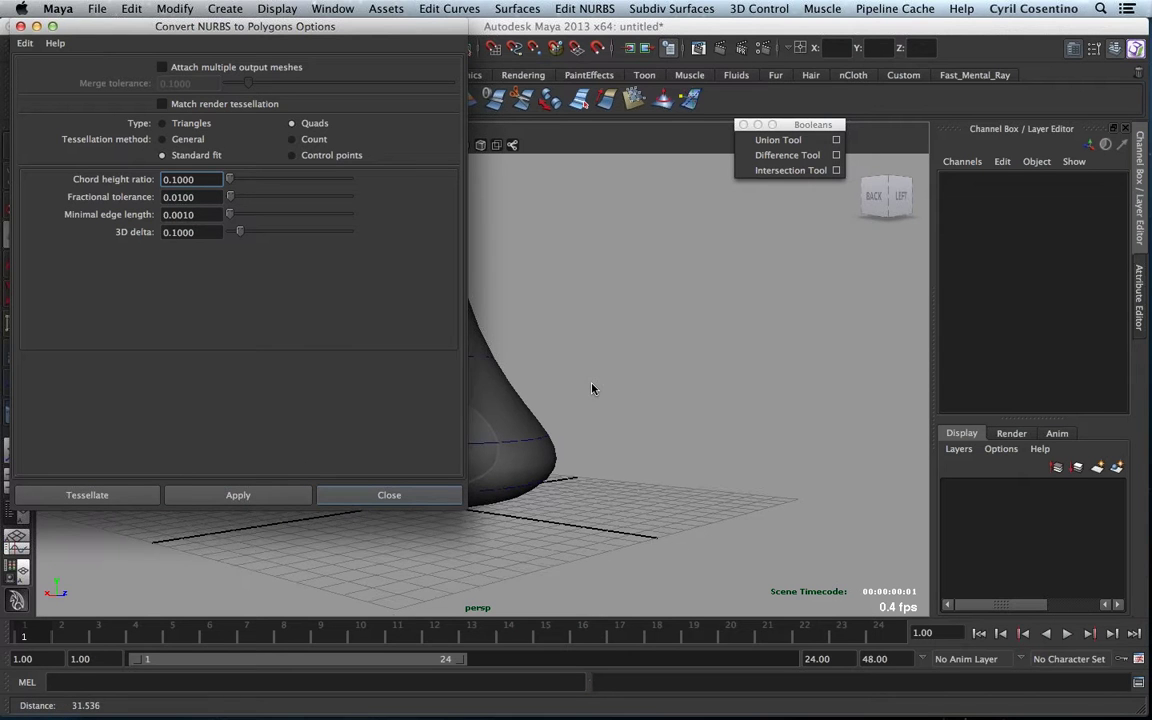
- Convert the selected vase surfaces to Standard fit quads, offset the polygon copy about 22.2 units along Z, and delete it
scroll(594, 391, up, 5)
alt+middle_drag(594, 391, 738, 306)
alt+right_drag(738, 306, 450, 500)
click(577, 492)
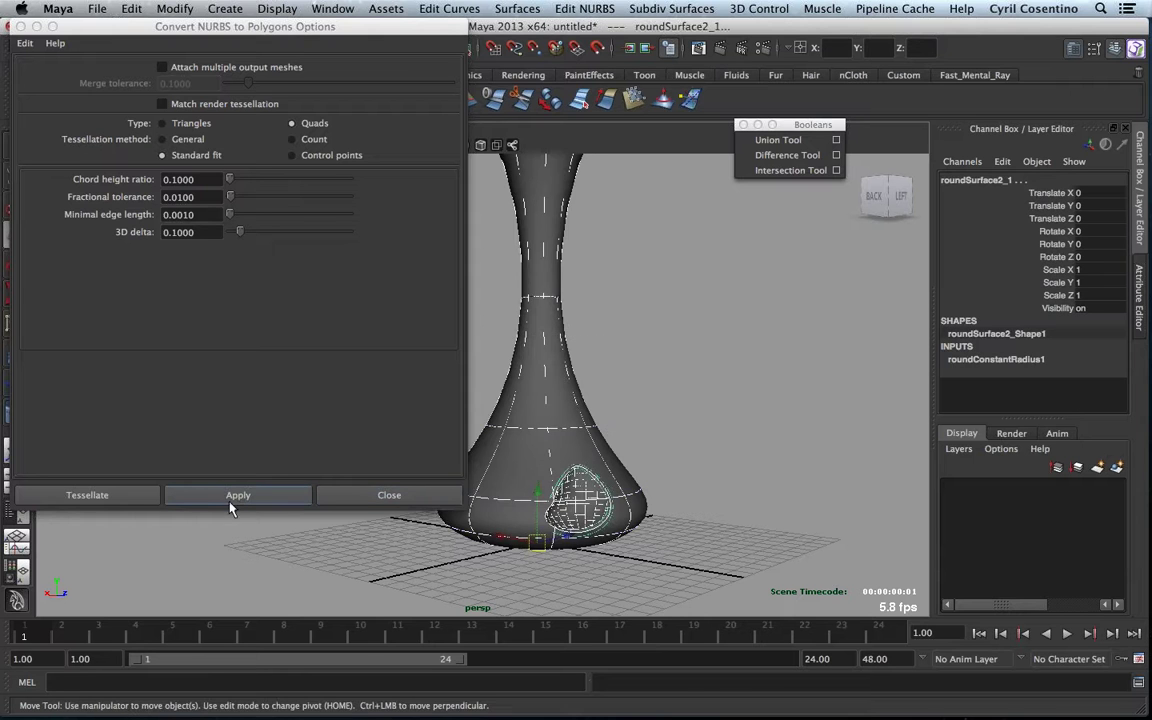
click(235, 495)
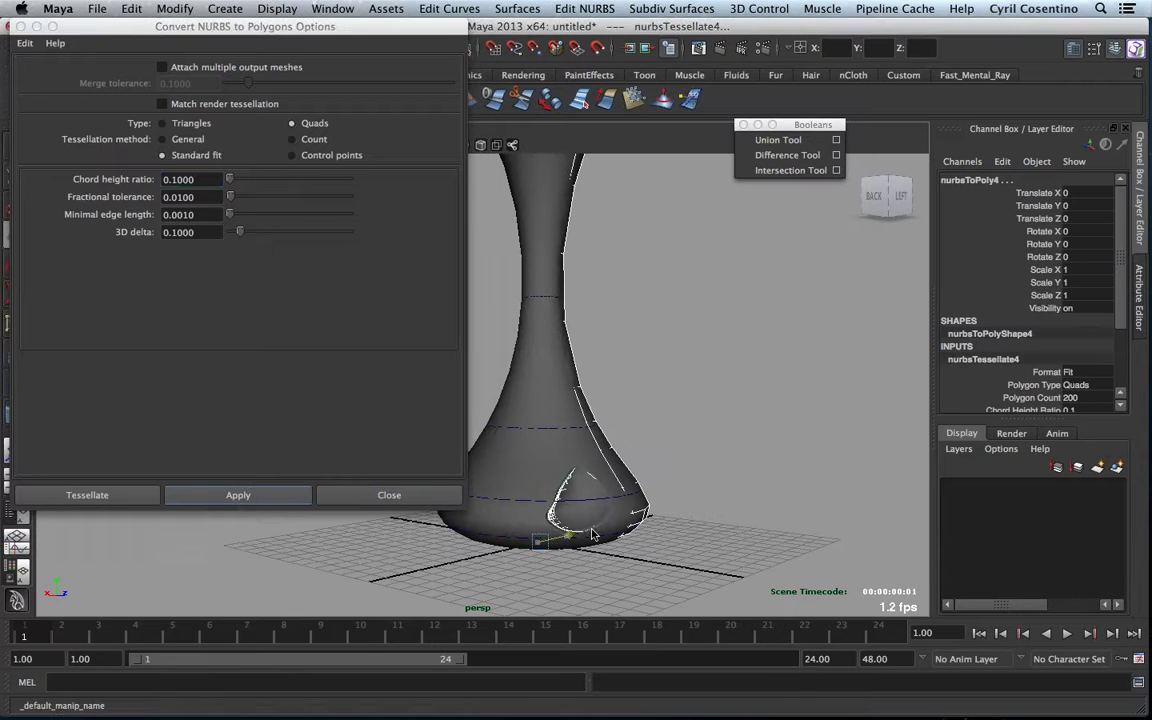
drag(592, 535, 748, 544)
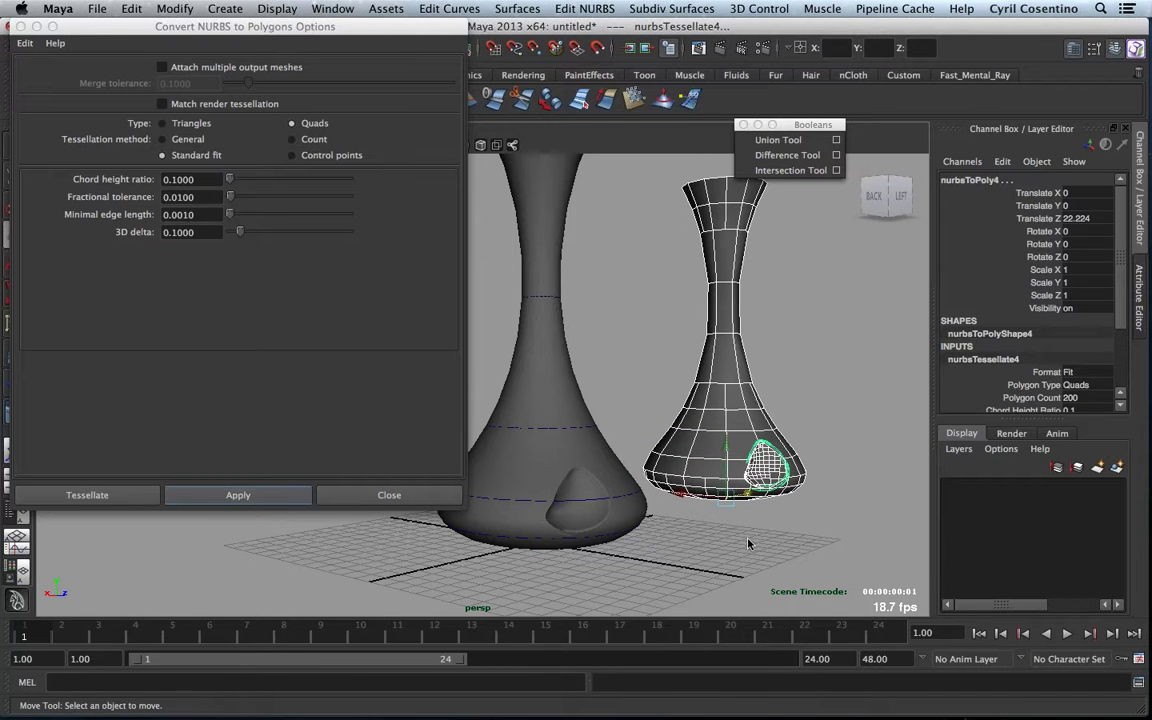
key(Delete)
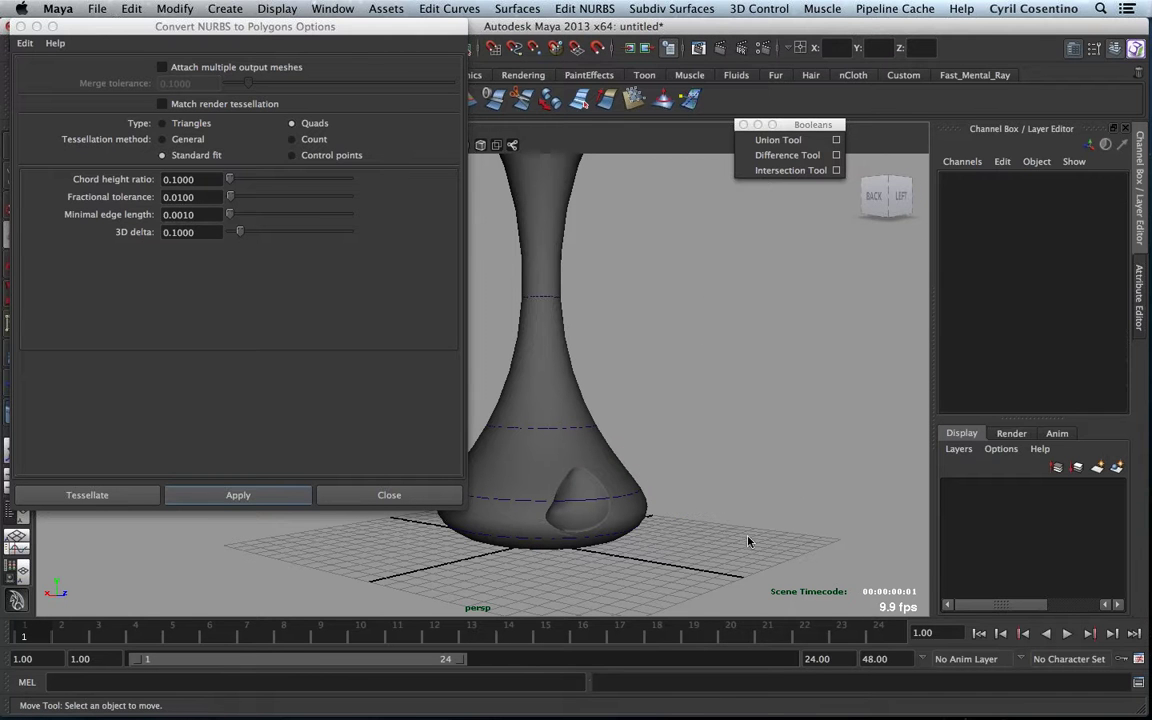
- Configure the NURBS to Polygons conversion for General tessellation, with both U type and V type as Per span # of iso params
click(172, 139)
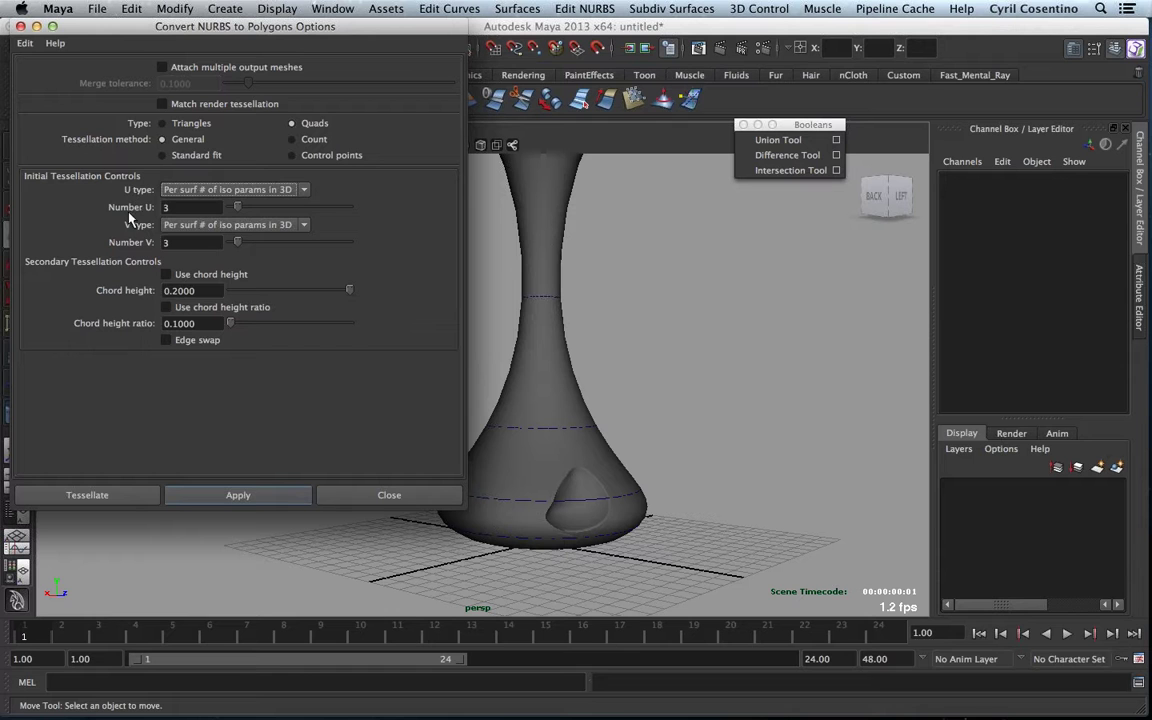
click(180, 190)
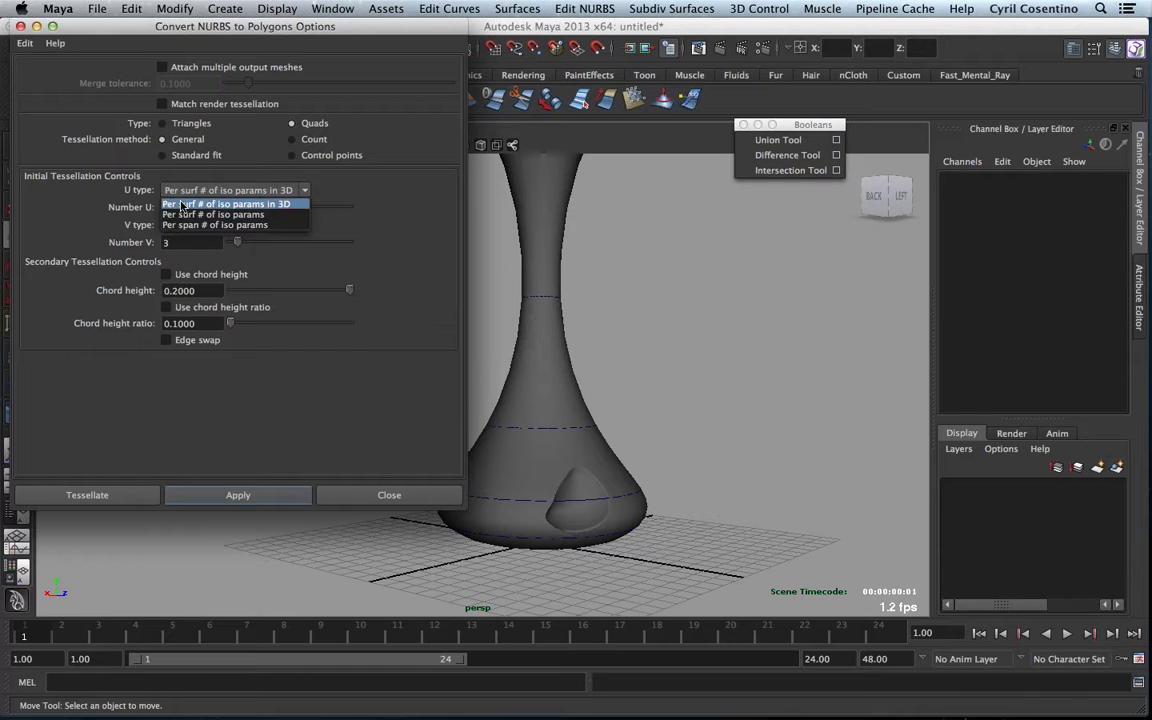
click(168, 224)
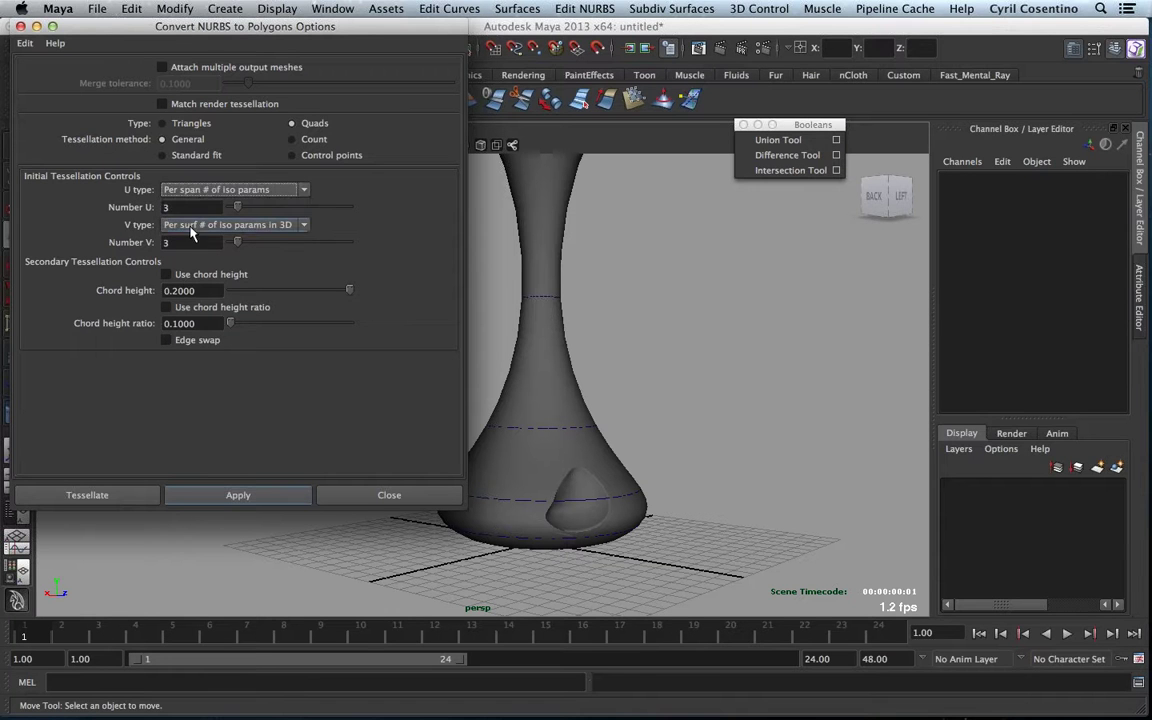
click(178, 225)
click(193, 261)
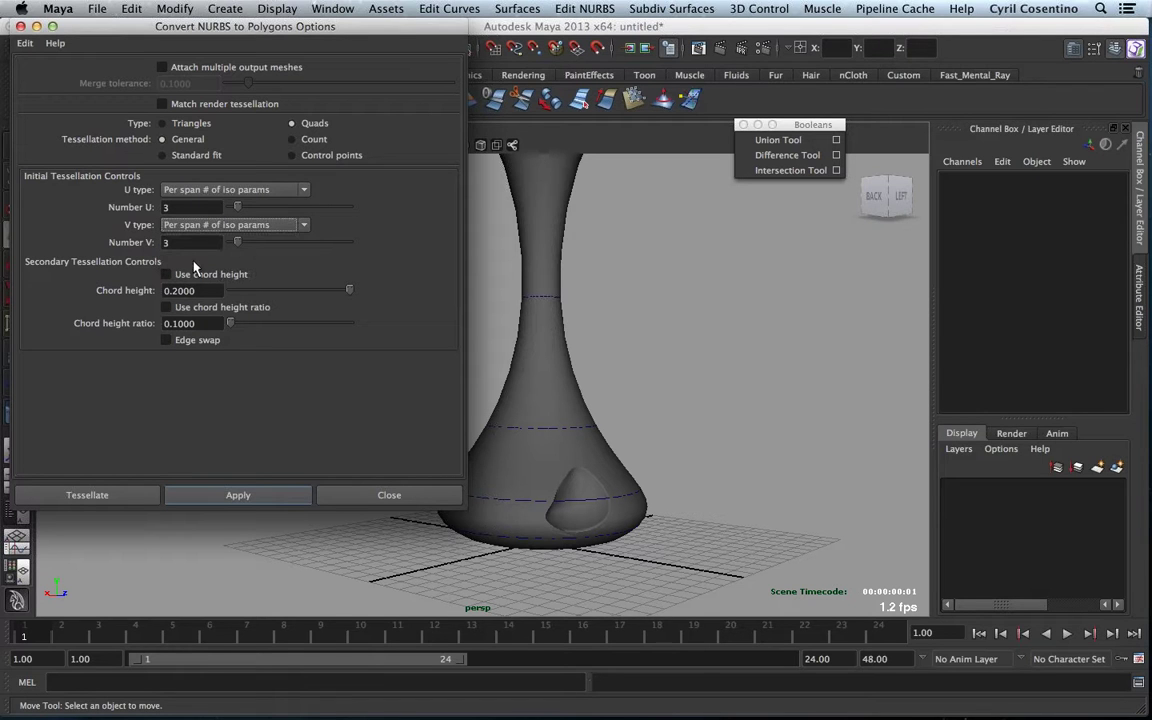
- Convert the selected vase surfaces to quads, offset the polygon copy along Z beside the original, and close the conversion options
click(260, 496)
click(575, 500)
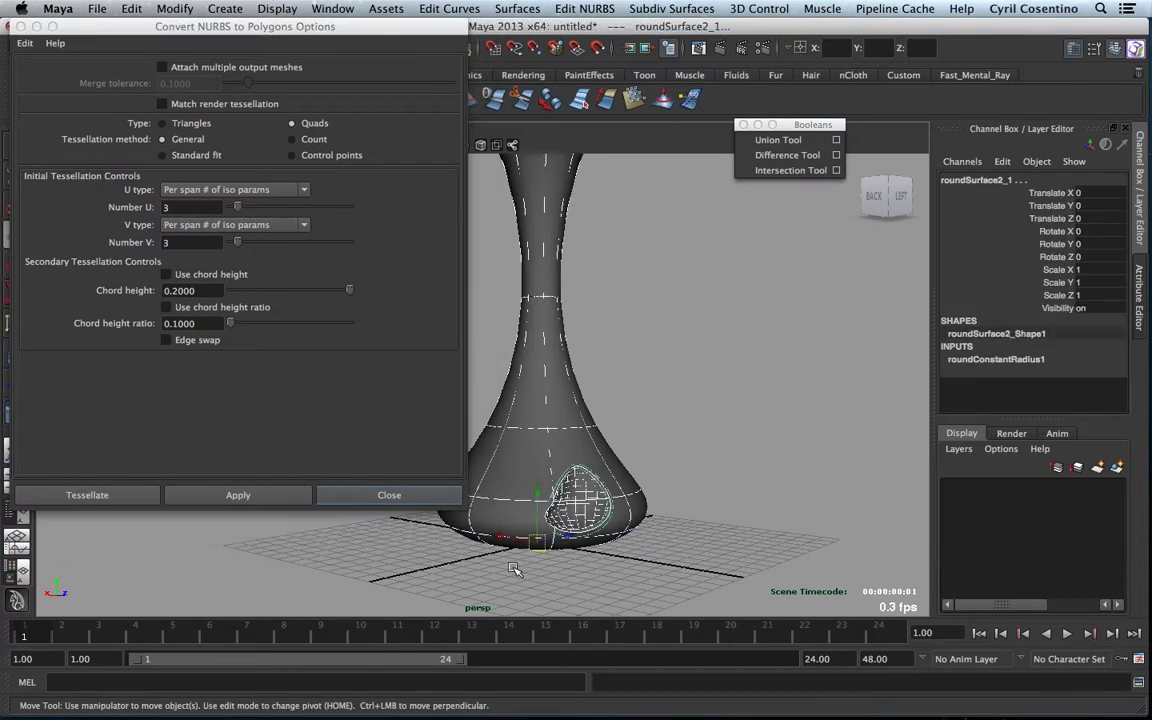
click(278, 500)
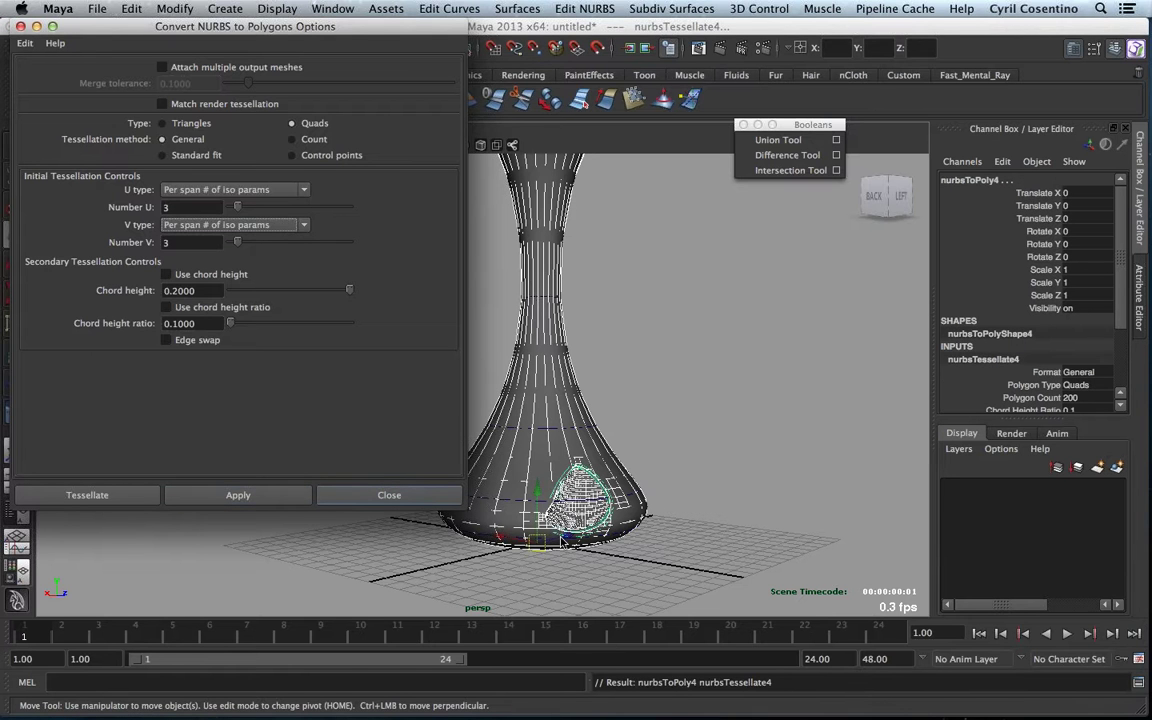
mouse_move(589, 523)
mouse_down()
mouse_move(663, 480)
mouse_move(707, 479)
mouse_up()
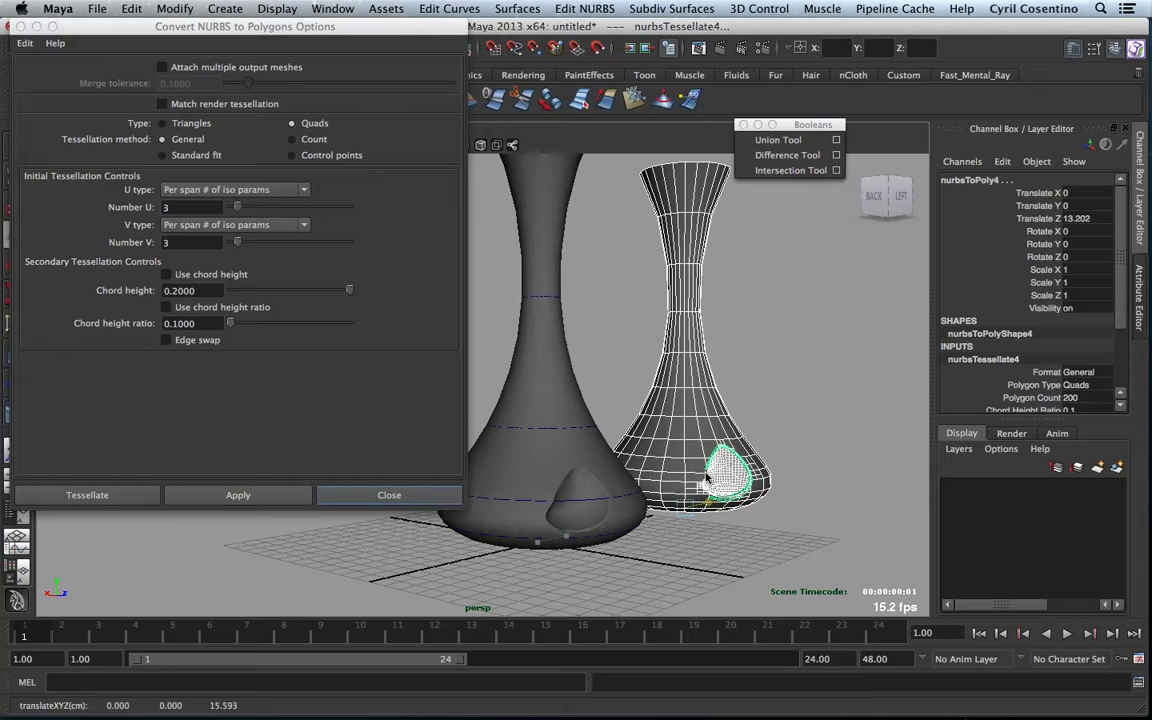
click(620, 410)
alt+drag(620, 410, 677, 339)
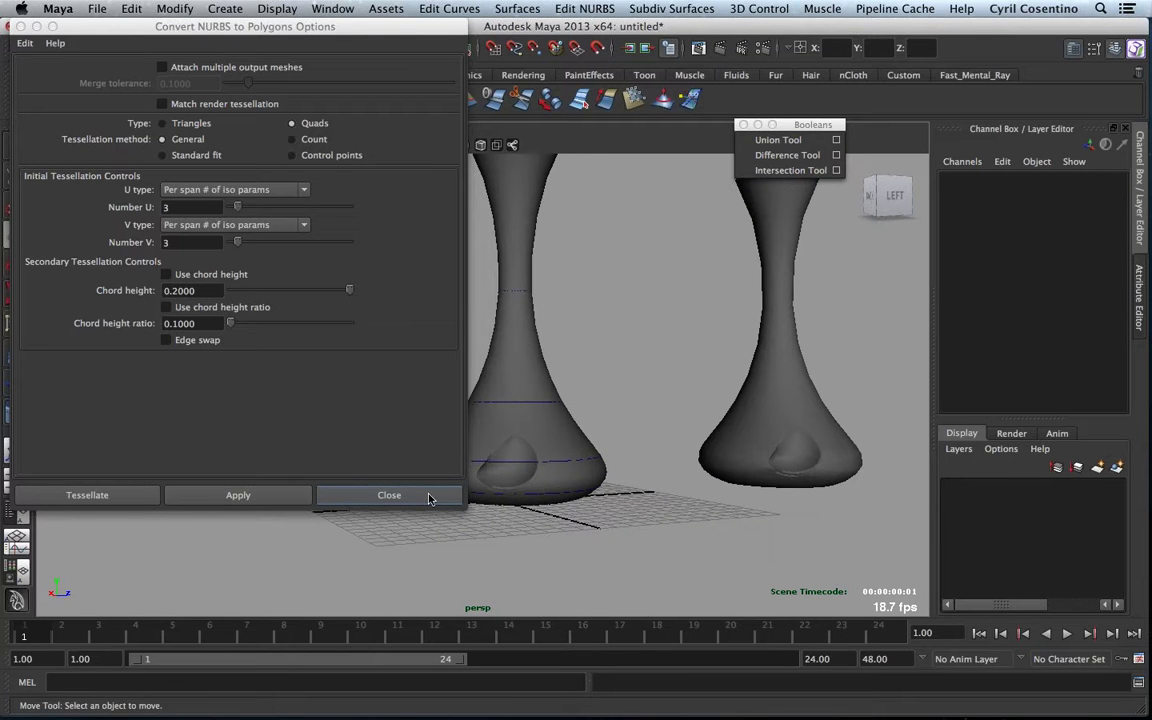
click(415, 497)
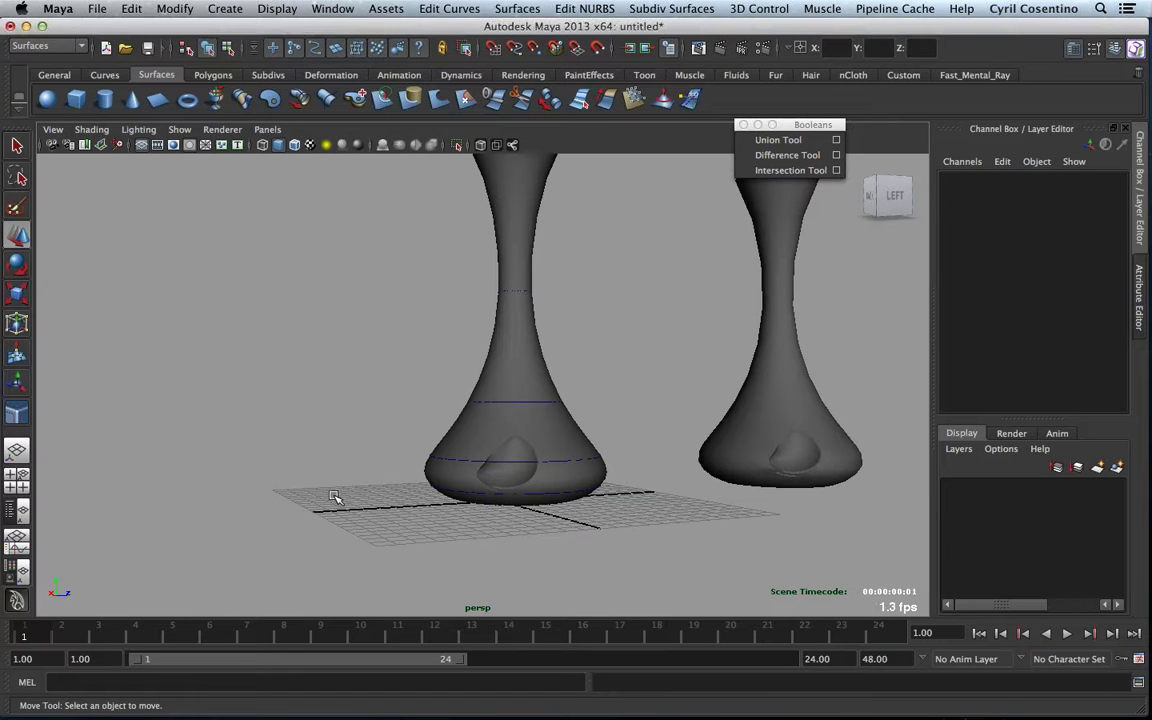
- Delete both the NURBS vase and its polygon copy, and close the floating Booleans palette
alt+middle_drag(540, 352, 458, 399)
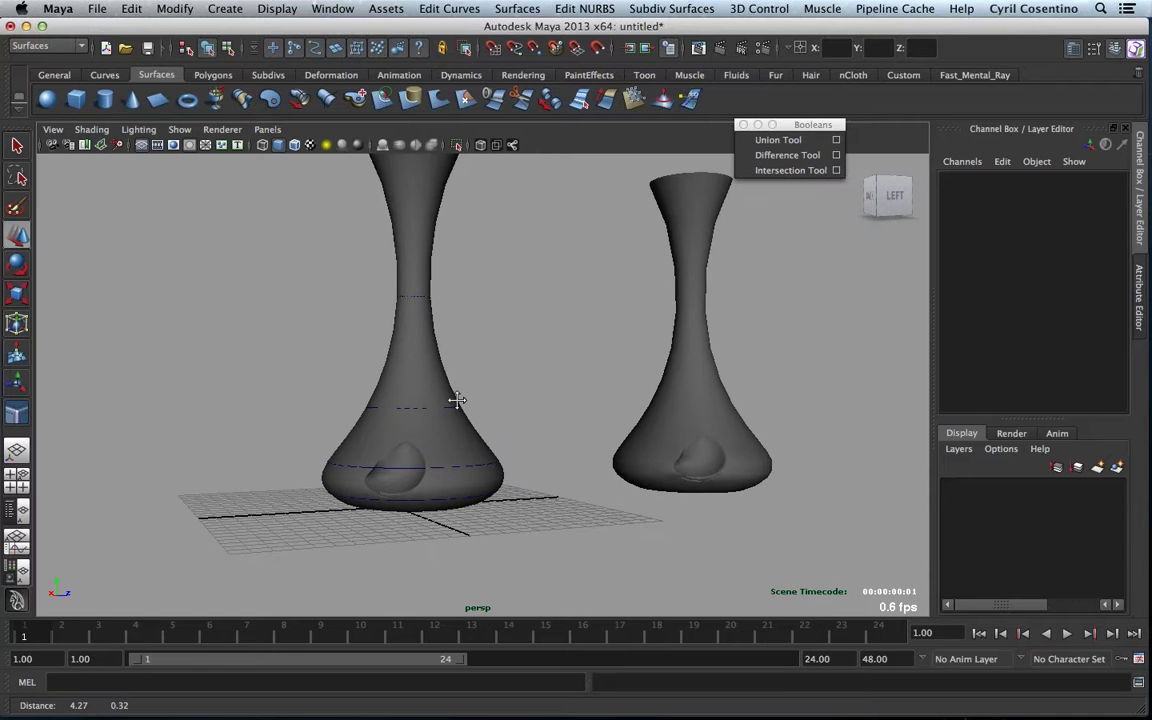
alt+right_drag(458, 399, 445, 404)
drag(210, 560, 673, 177)
key(Delete)
scroll(537, 213, up, 5)
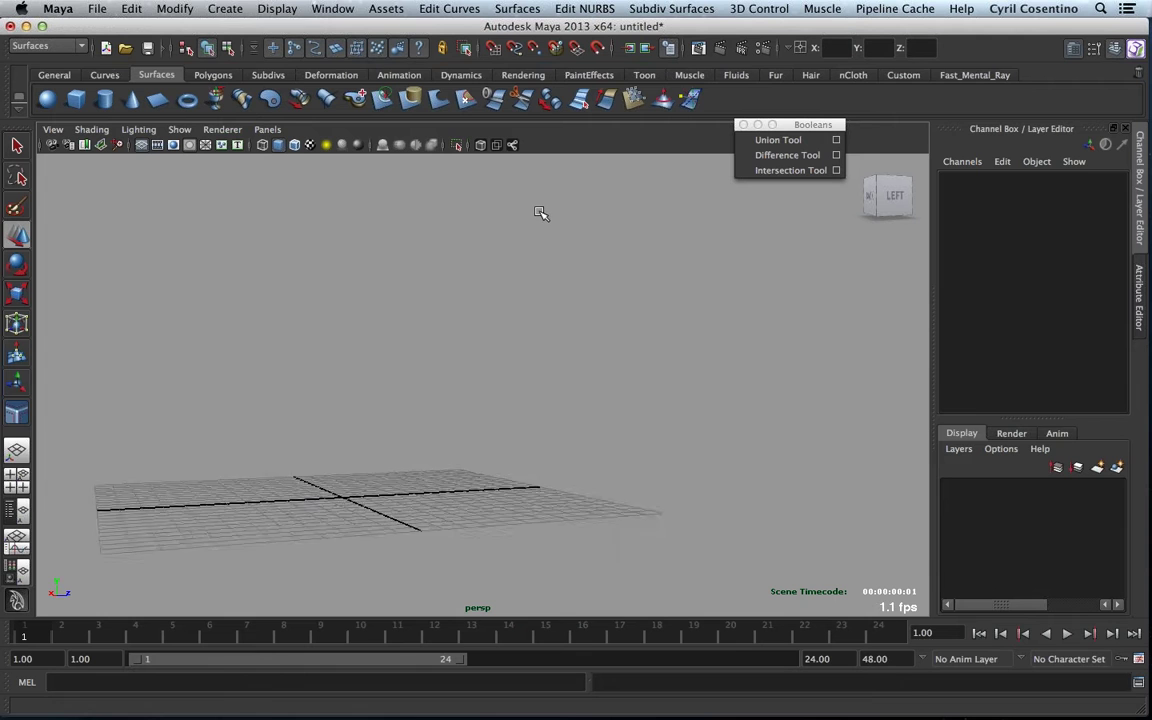
alt+drag(542, 215, 351, 406)
scroll(360, 398, up, 5)
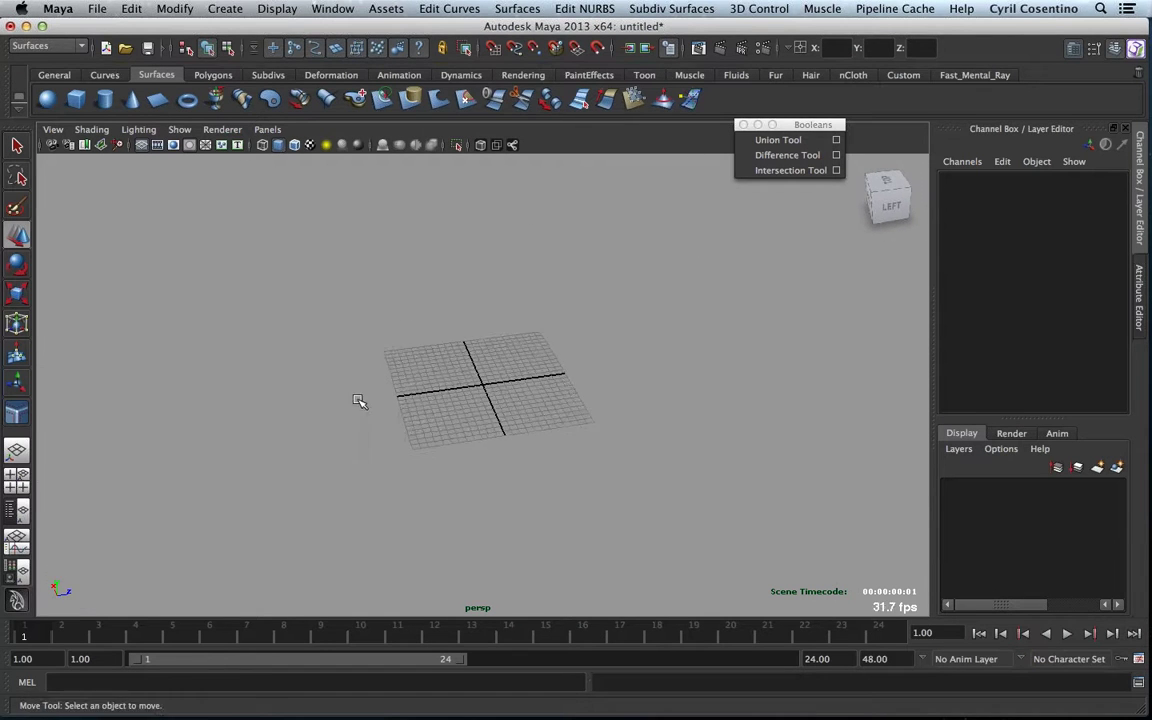
click(743, 125)
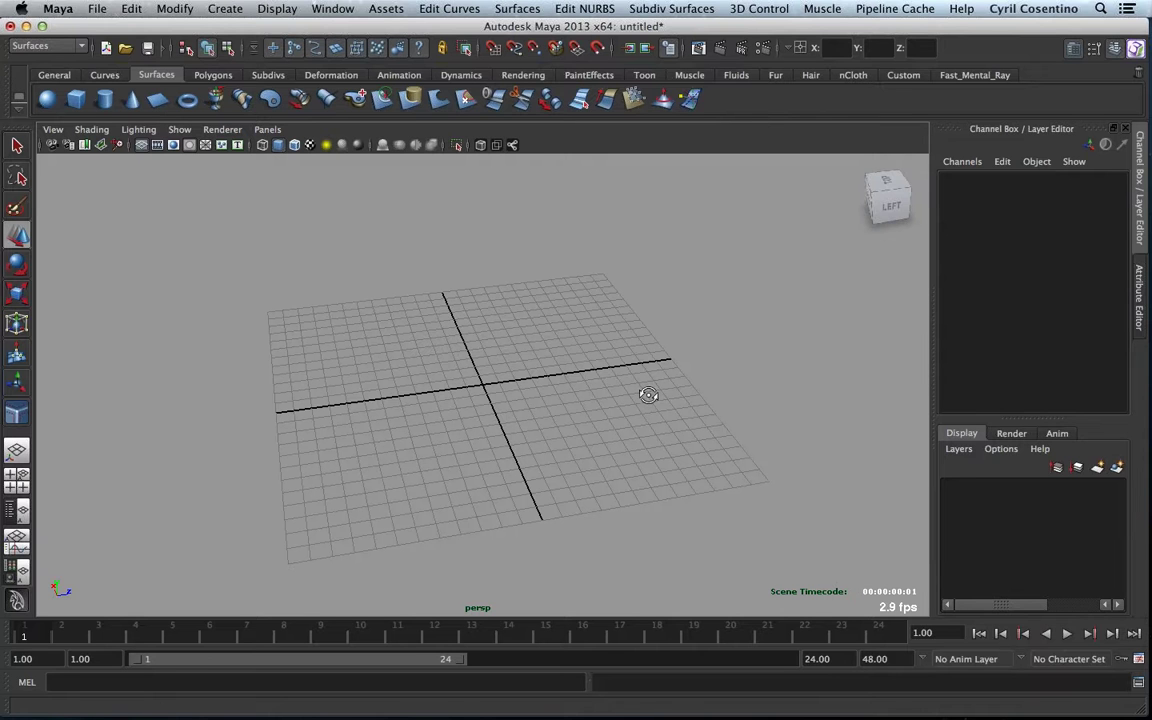
alt+drag(648, 393, 648, 385)
alt+right_drag(648, 385, 763, 347)
alt+middle_drag(763, 347, 738, 378)
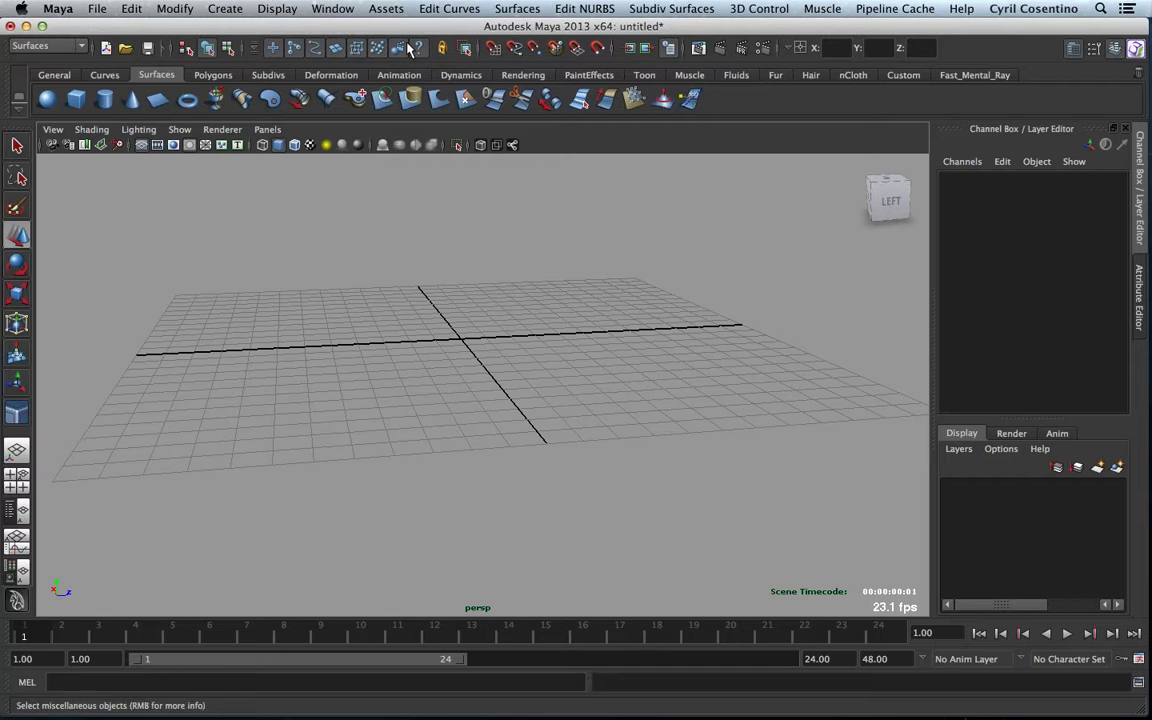
- Open the Visor, enlarge its window and display the cityMesh Paint Effects brushes
click(319, 9)
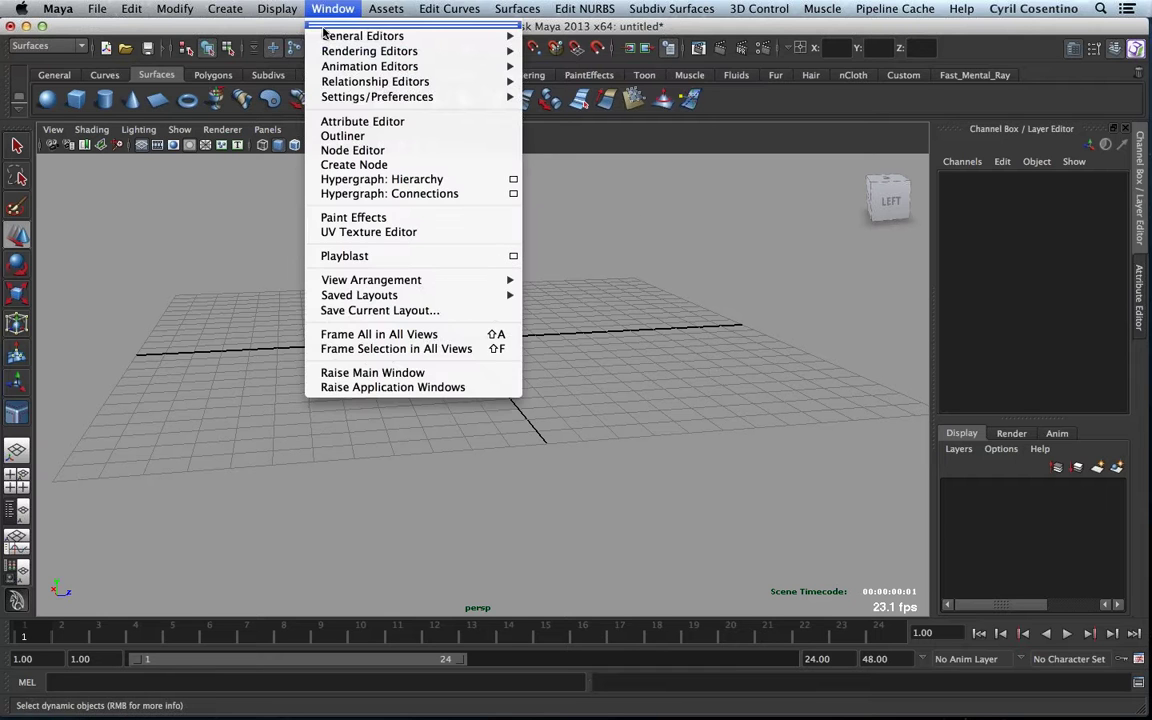
mouse_move(420, 36)
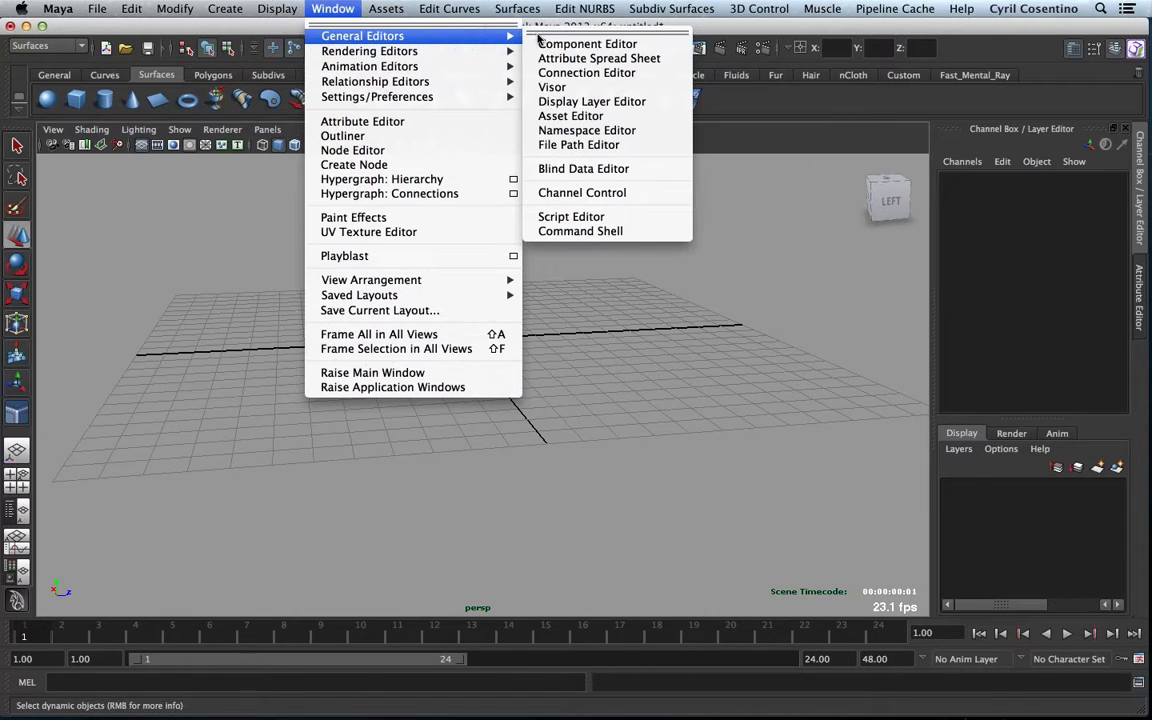
click(552, 87)
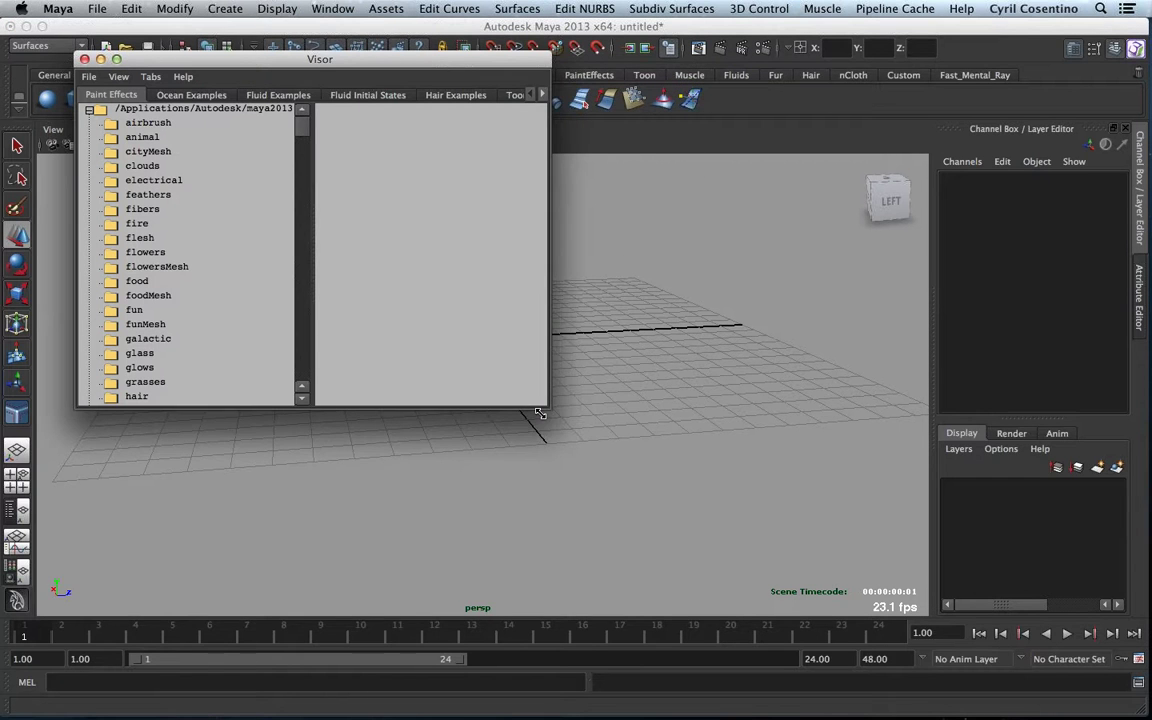
drag(540, 412, 650, 612)
drag(198, 65, 171, 57)
click(127, 131)
click(133, 146)
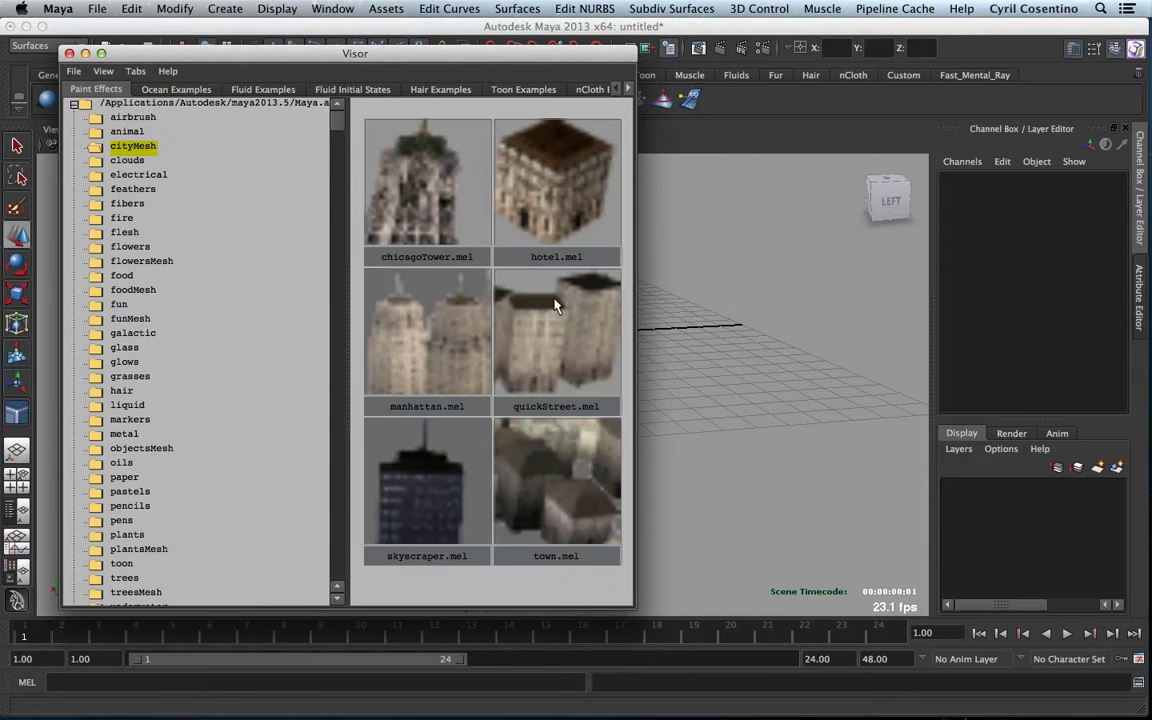
- Paint a looping stroke of buildings on the grid with the quickStreet.mel brush and render a preview of it
click(547, 340)
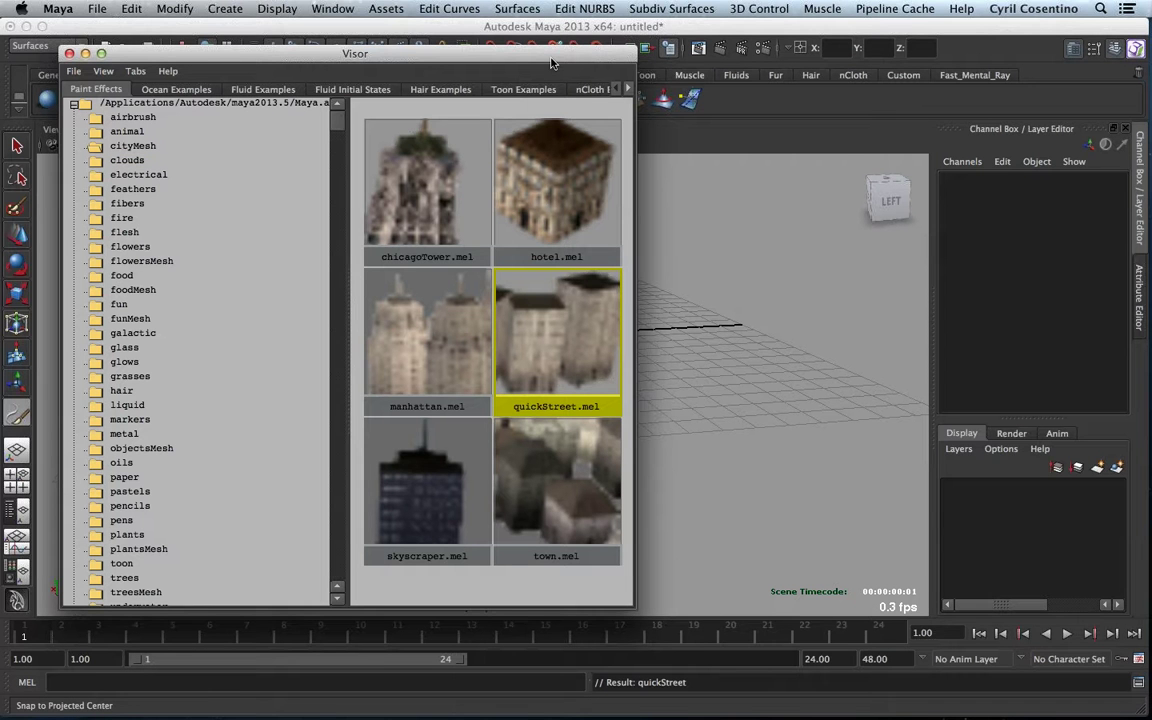
drag(550, 63, 683, 99)
drag(573, 89, 654, 492)
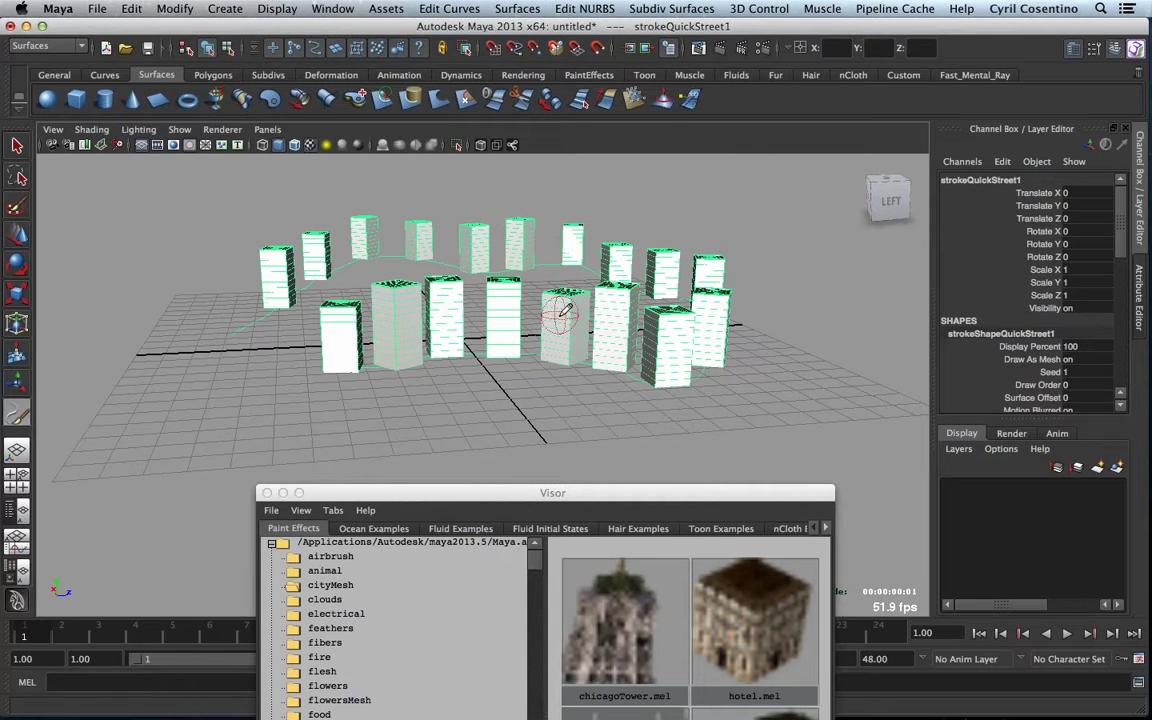
click(720, 56)
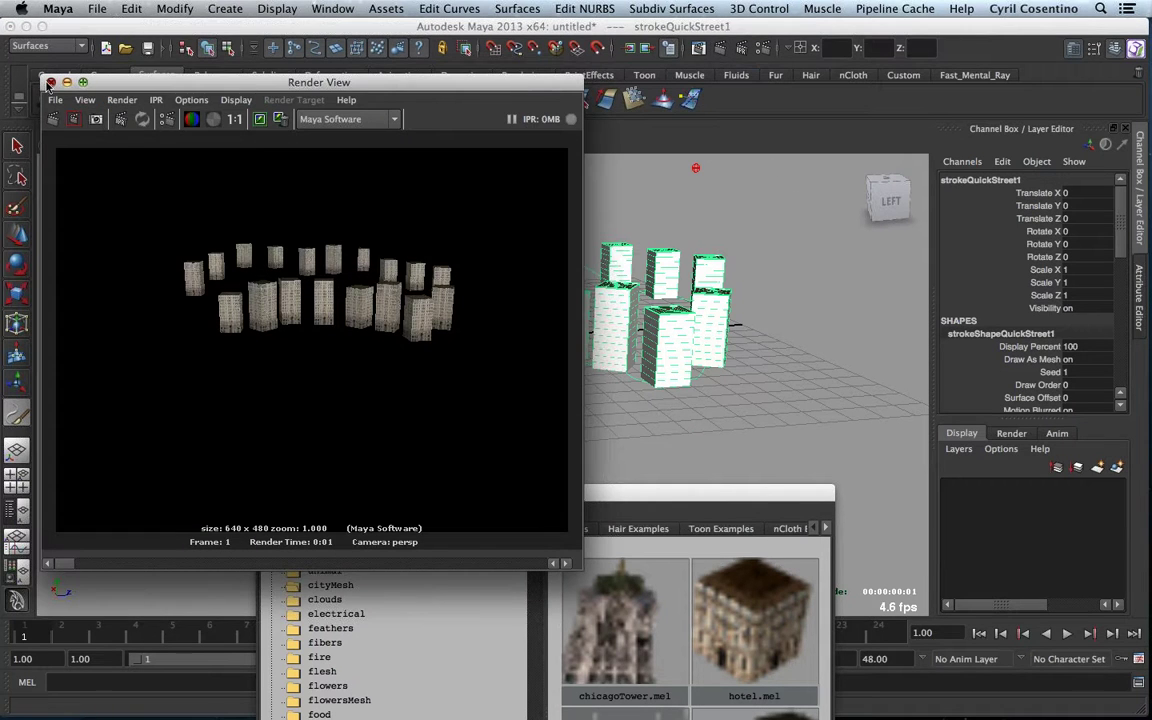
click(49, 83)
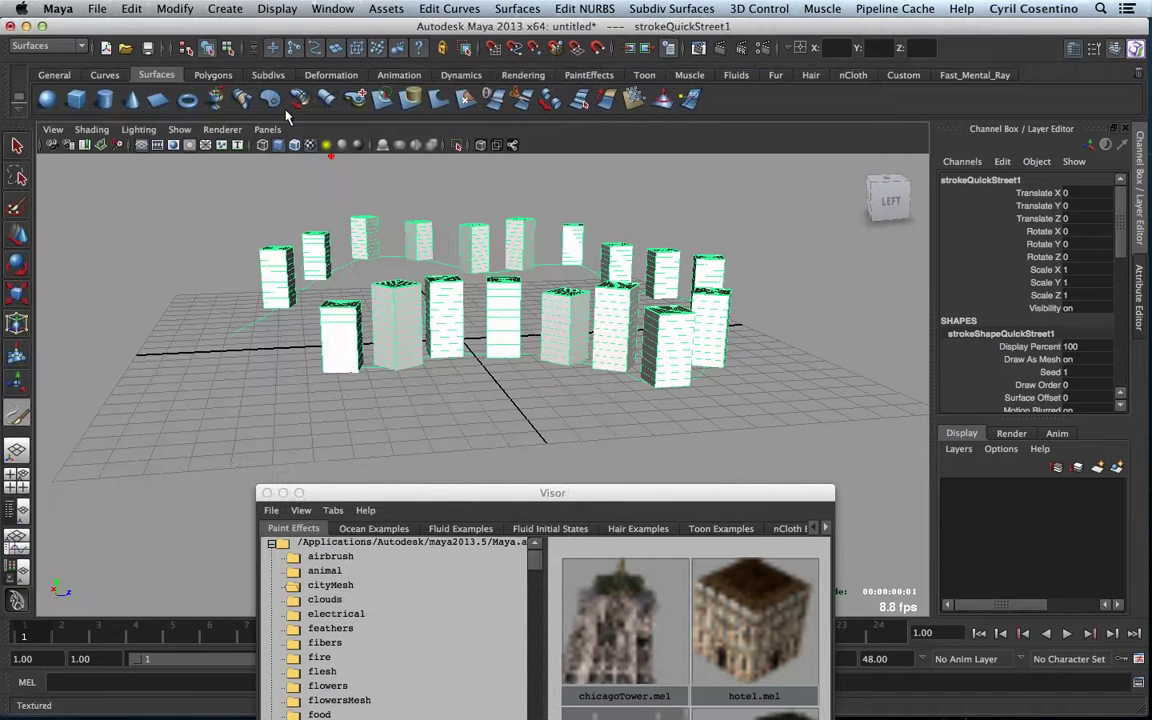
- Convert the quickStreet stroke from Paint Effects to polygons and delete the buildings
click(170, 8)
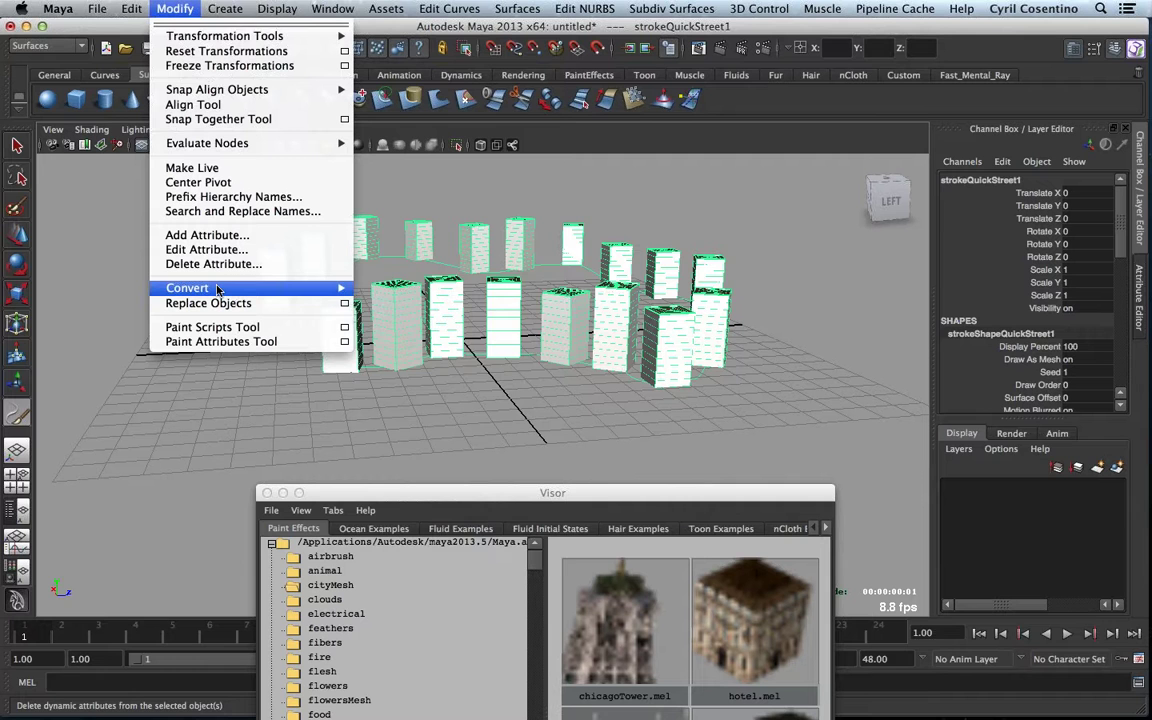
mouse_move(217, 289)
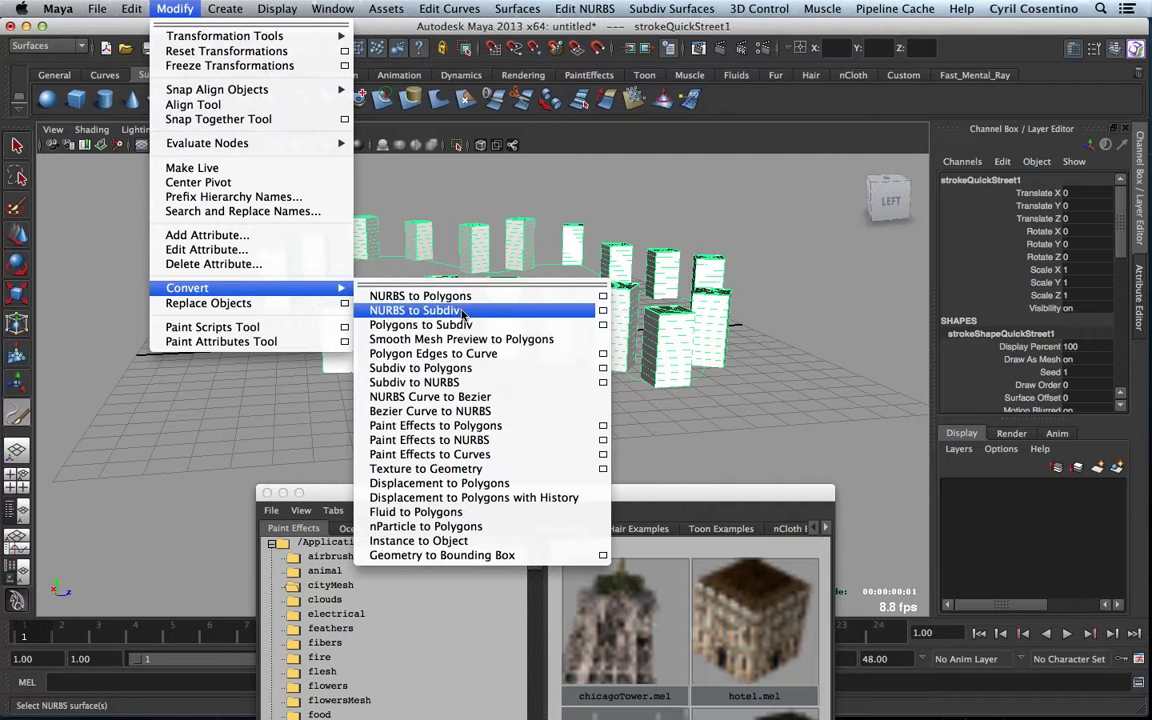
click(492, 430)
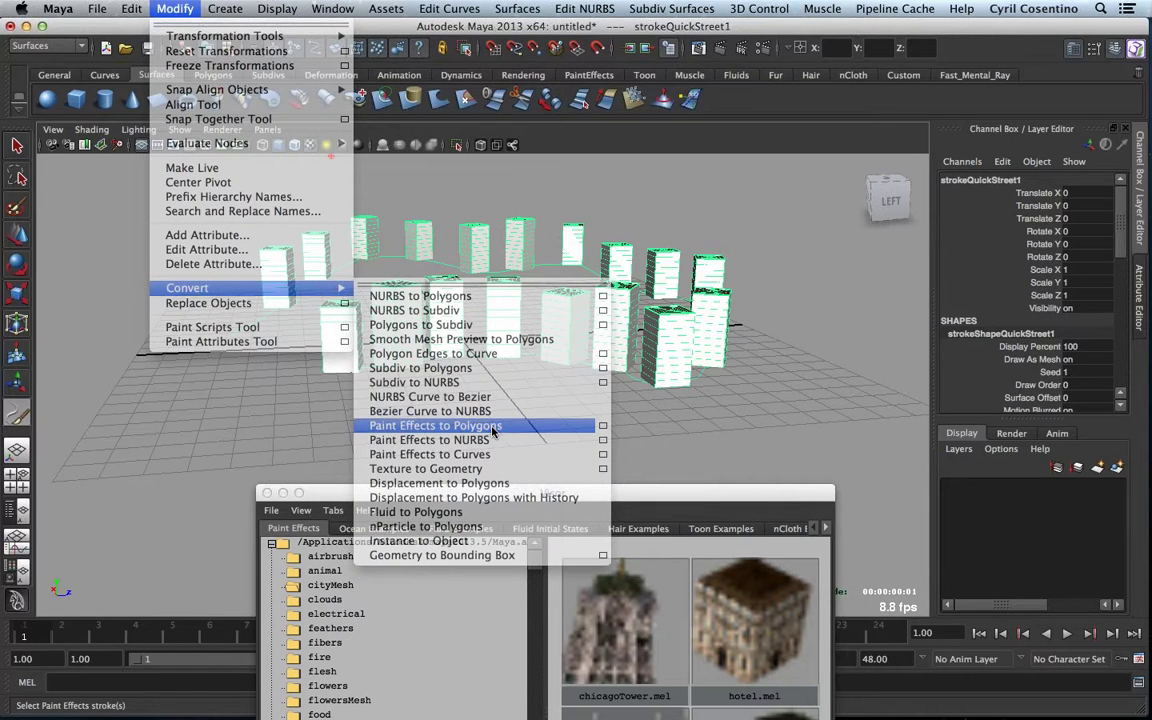
key(Delete)
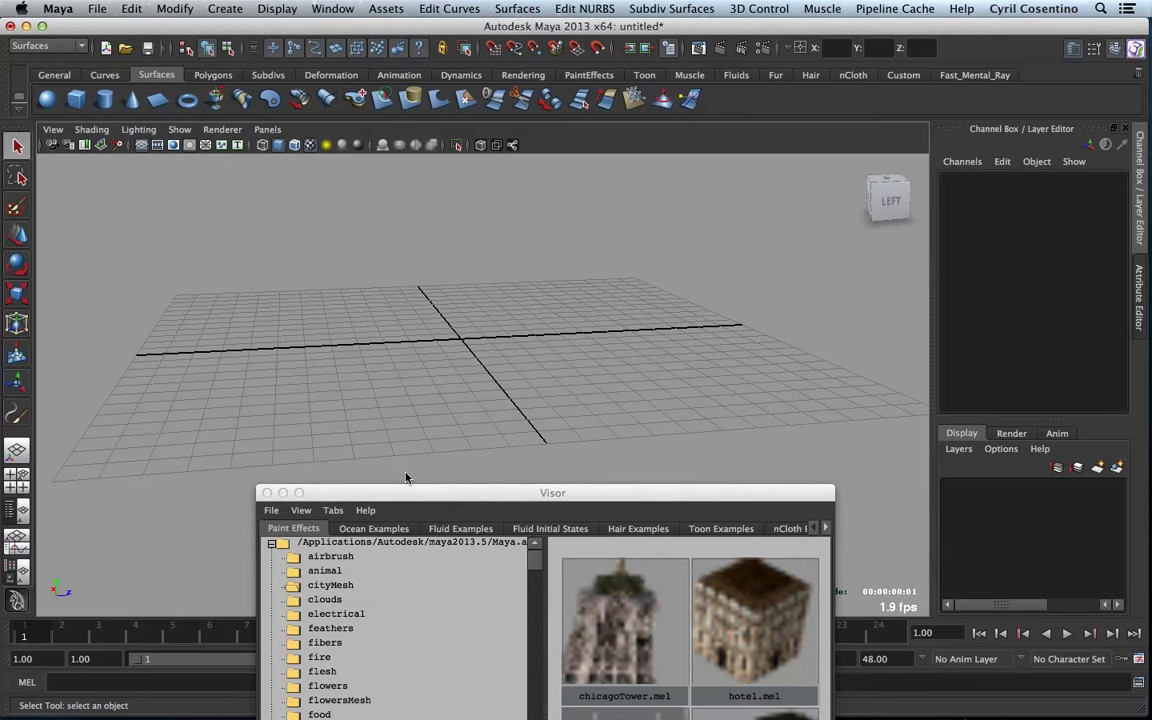
- Choose the flameCurly.mel brush from the Visor's fire folder and paint a flame stroke on the grid
drag(410, 493, 172, 74)
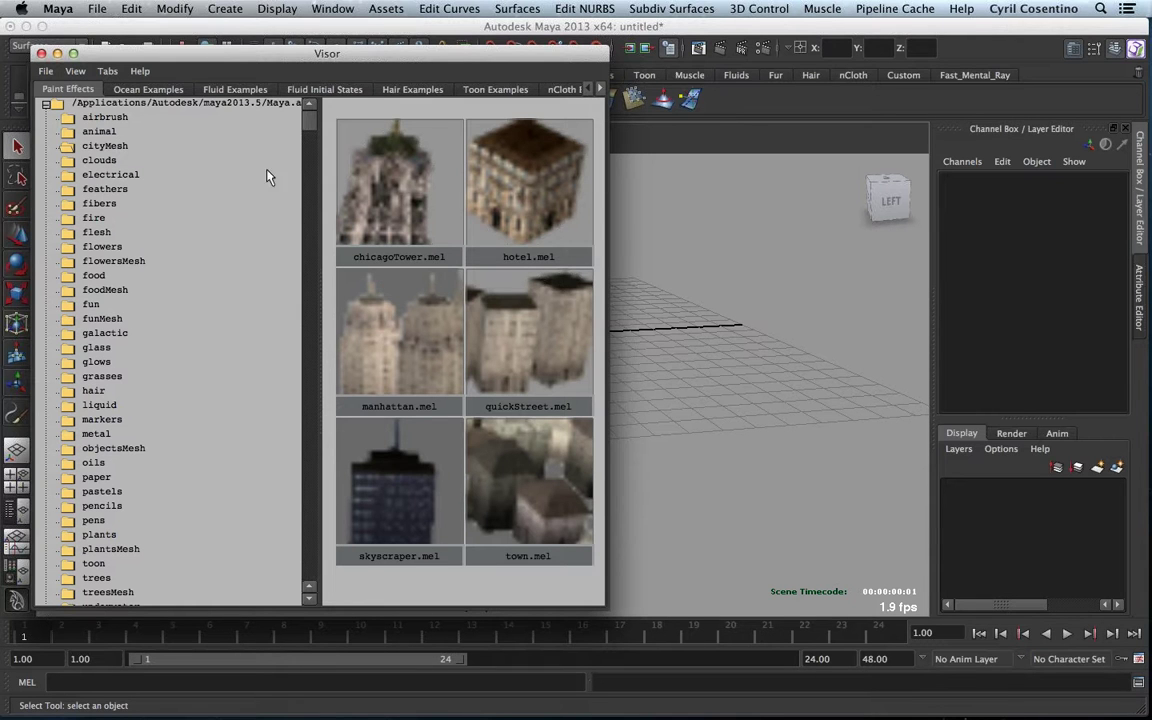
click(93, 162)
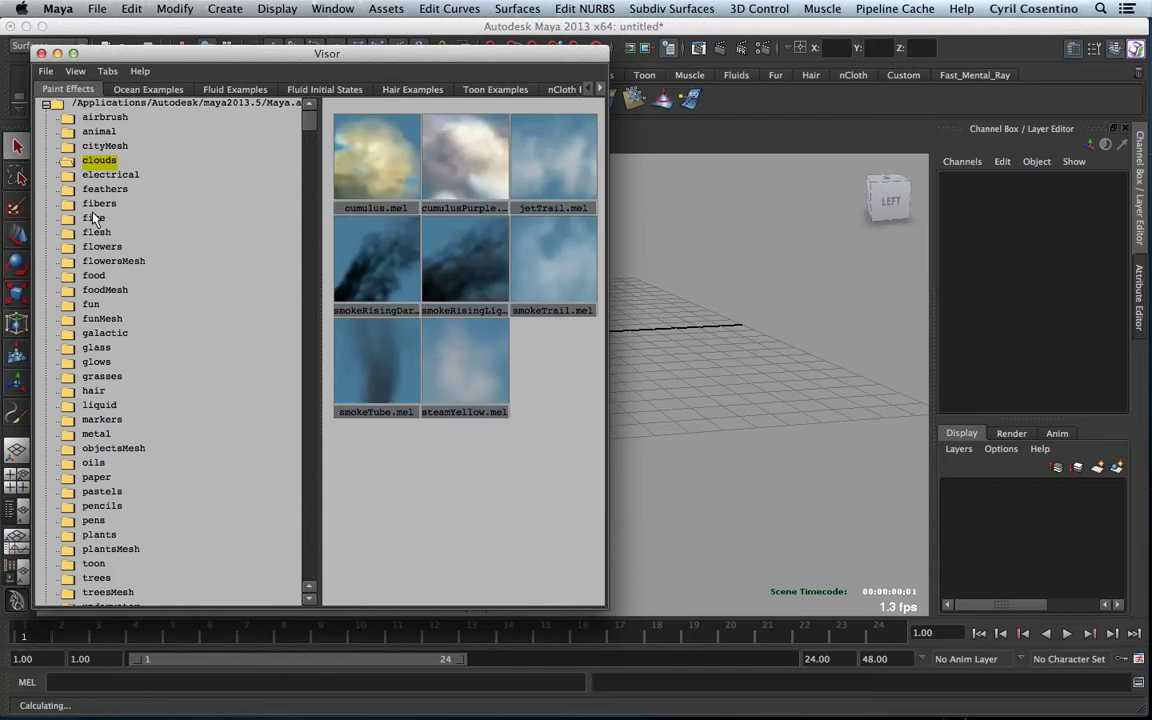
click(95, 204)
click(93, 220)
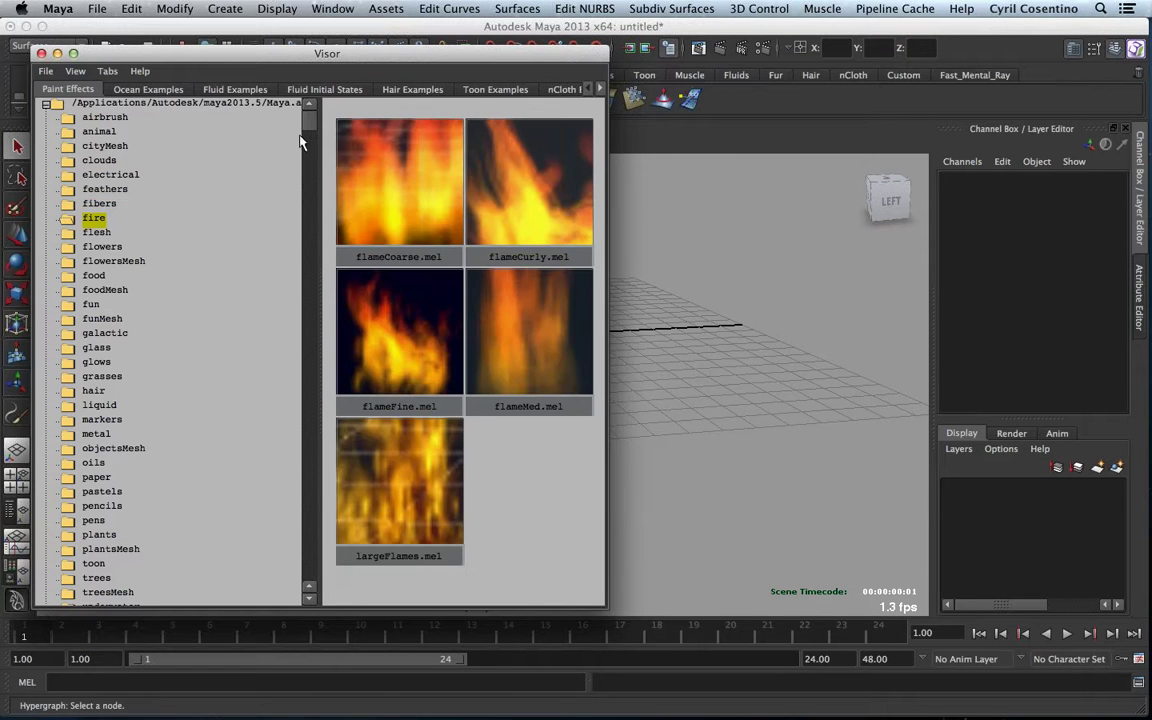
click(506, 182)
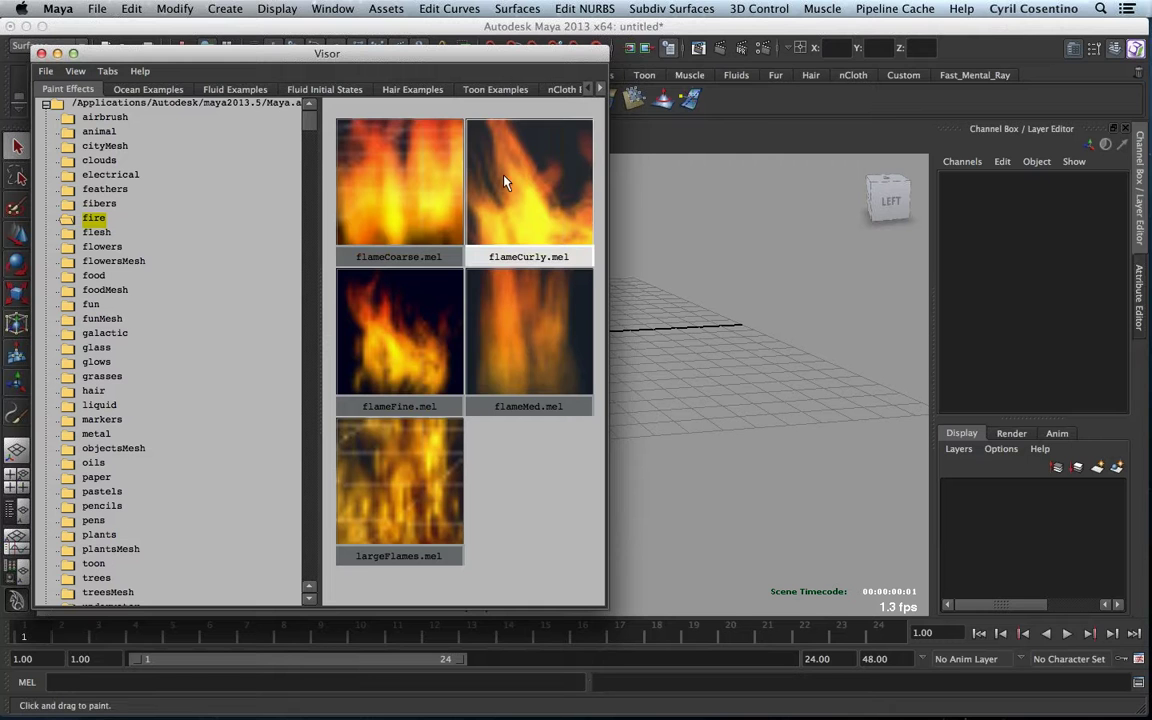
click(506, 182)
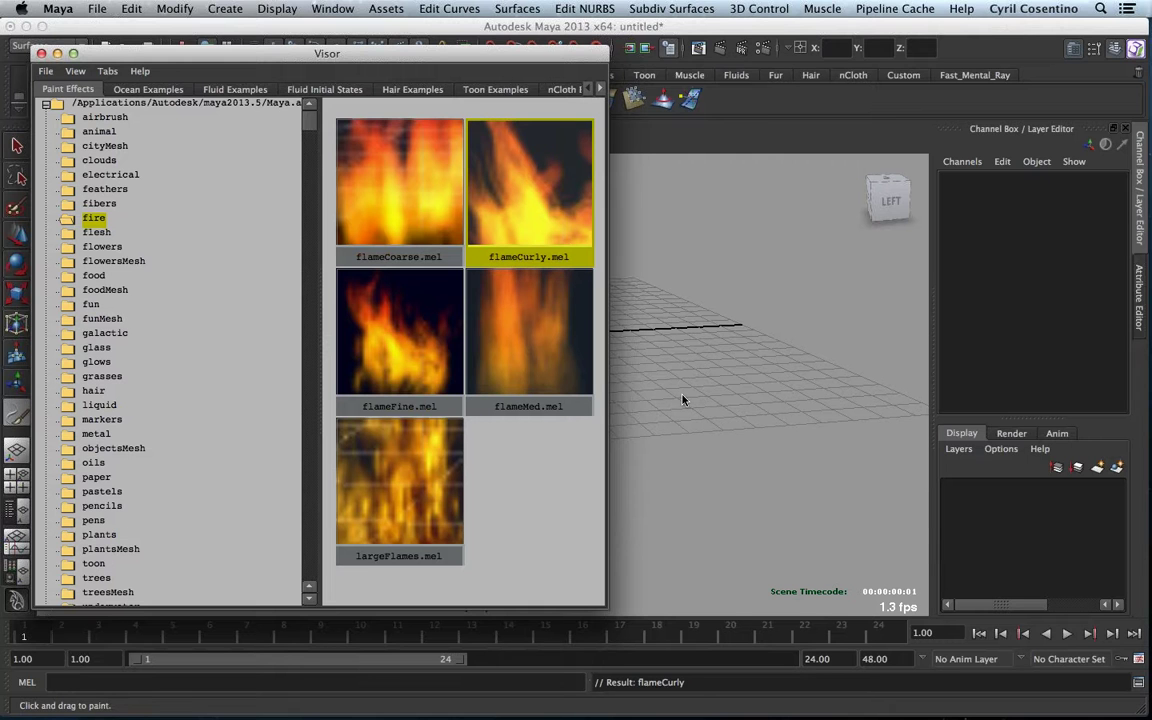
drag(686, 386, 640, 388)
mouse_move(748, 372)
mouse_down()
mouse_move(818, 443)
mouse_move(672, 430)
mouse_up()
key(f)
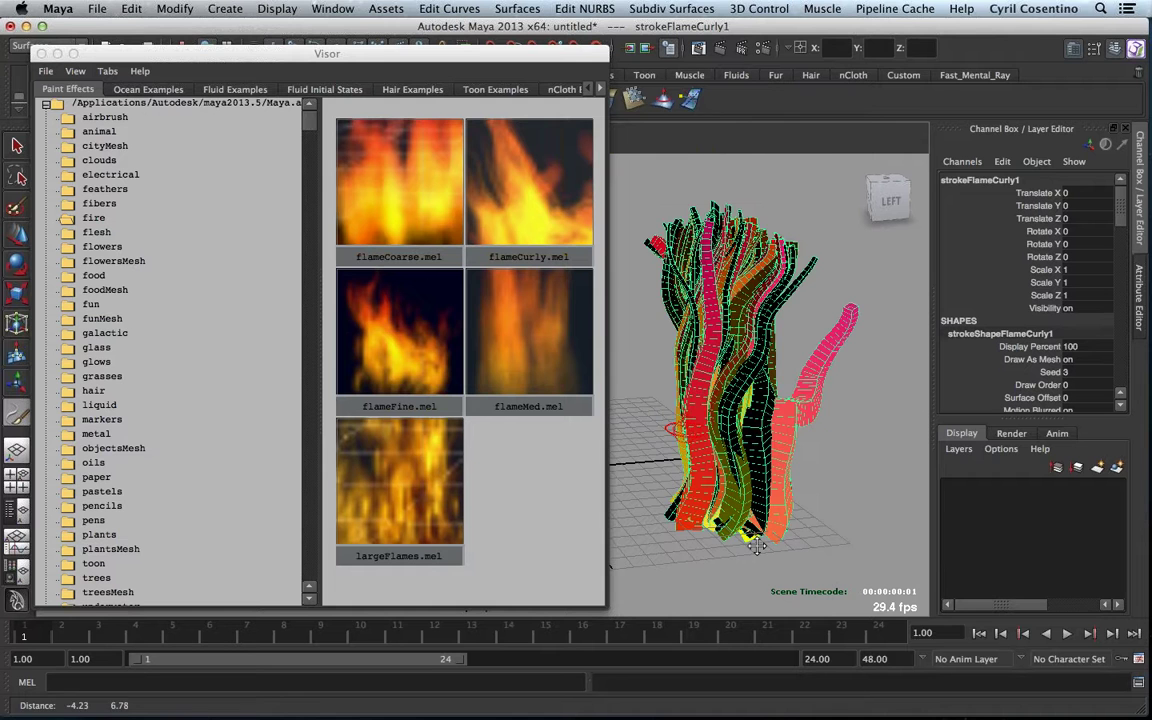
- Render a preview of the curly flame stroke, close the render and delete the stroke
click(722, 47)
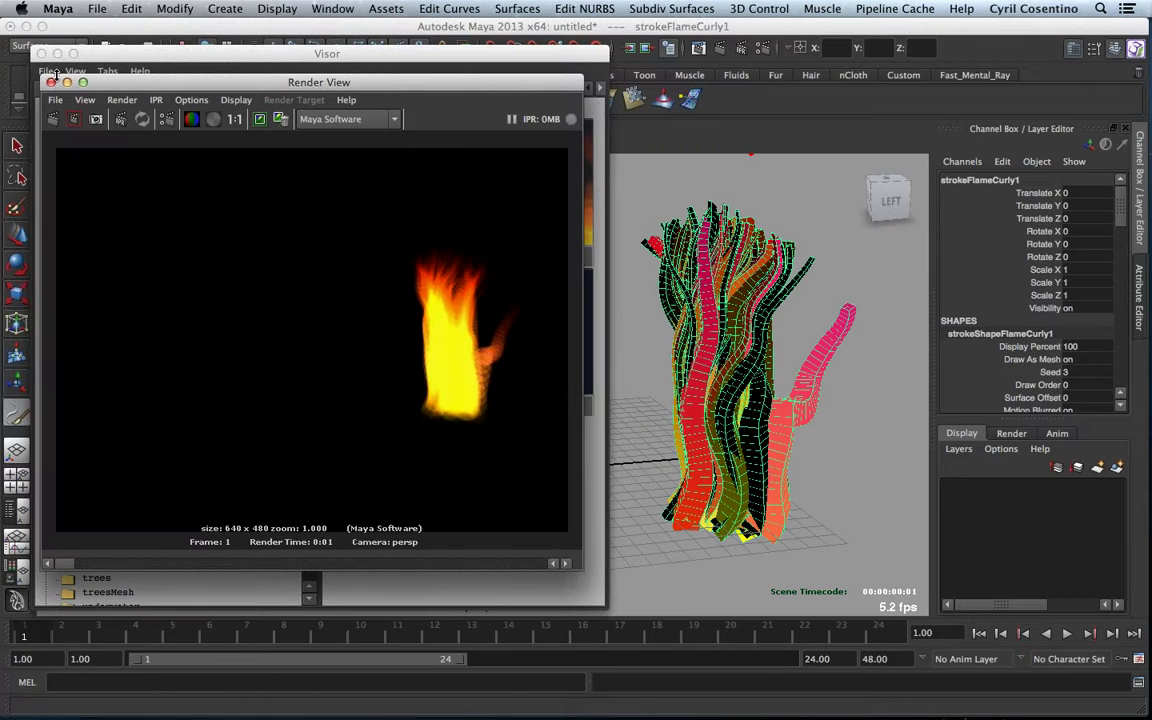
click(56, 74)
key(Delete)
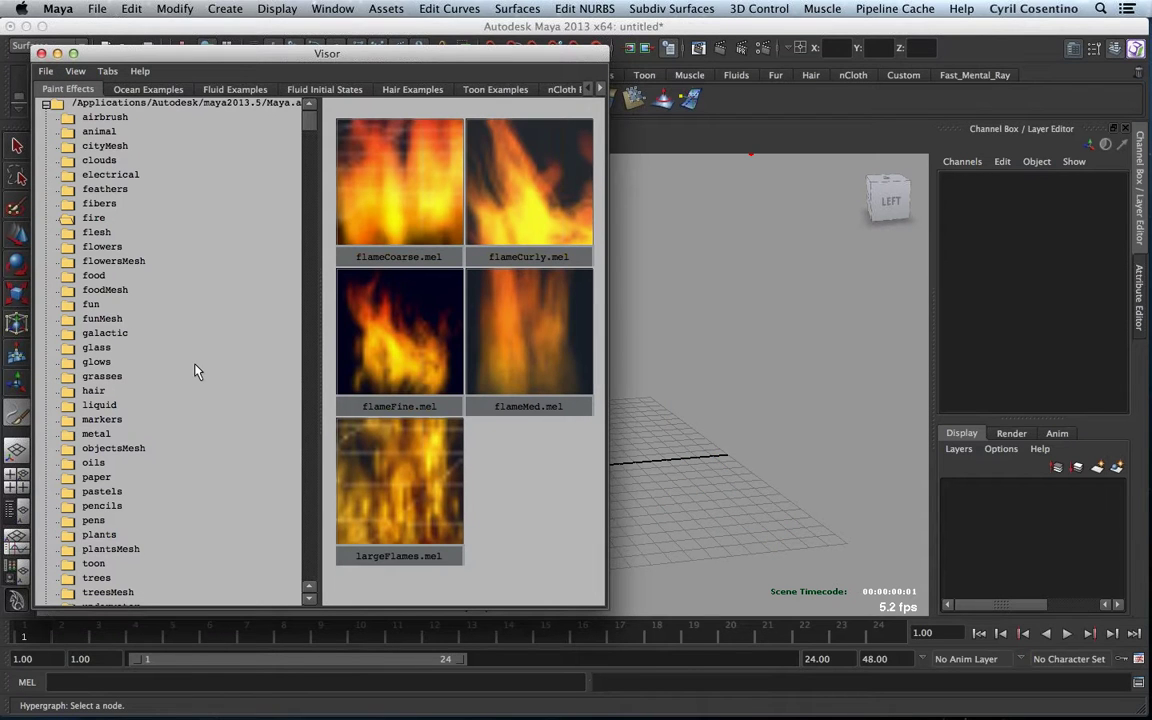
scroll(197, 371, down, 1)
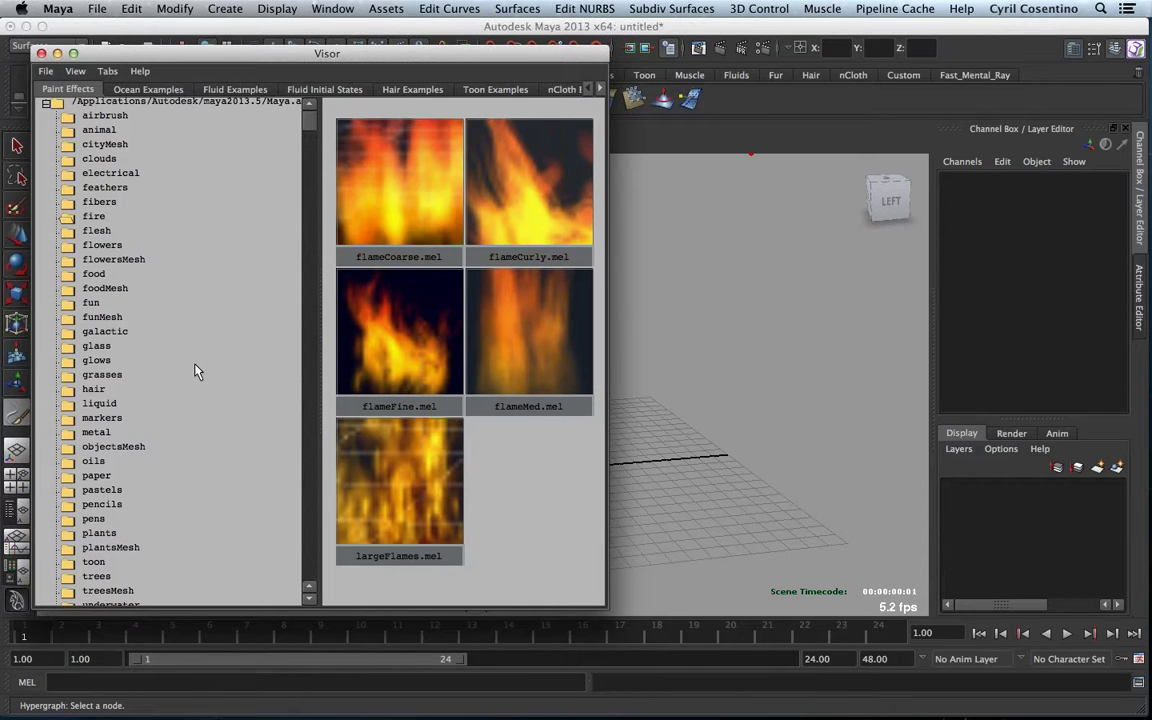
- Choose the cherry tree brush from the Visor's trees folder and place a single cherry tree on the grid
scroll(195, 369, down, 3)
scroll(173, 441, up, 3)
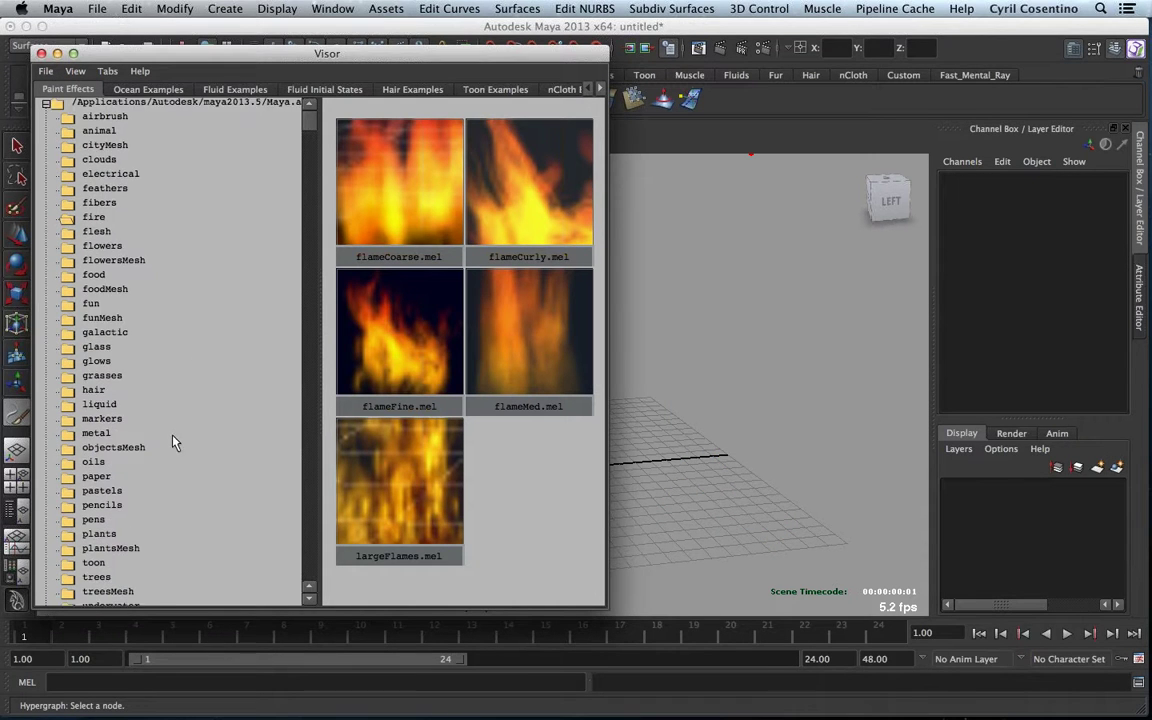
scroll(173, 441, down, 1)
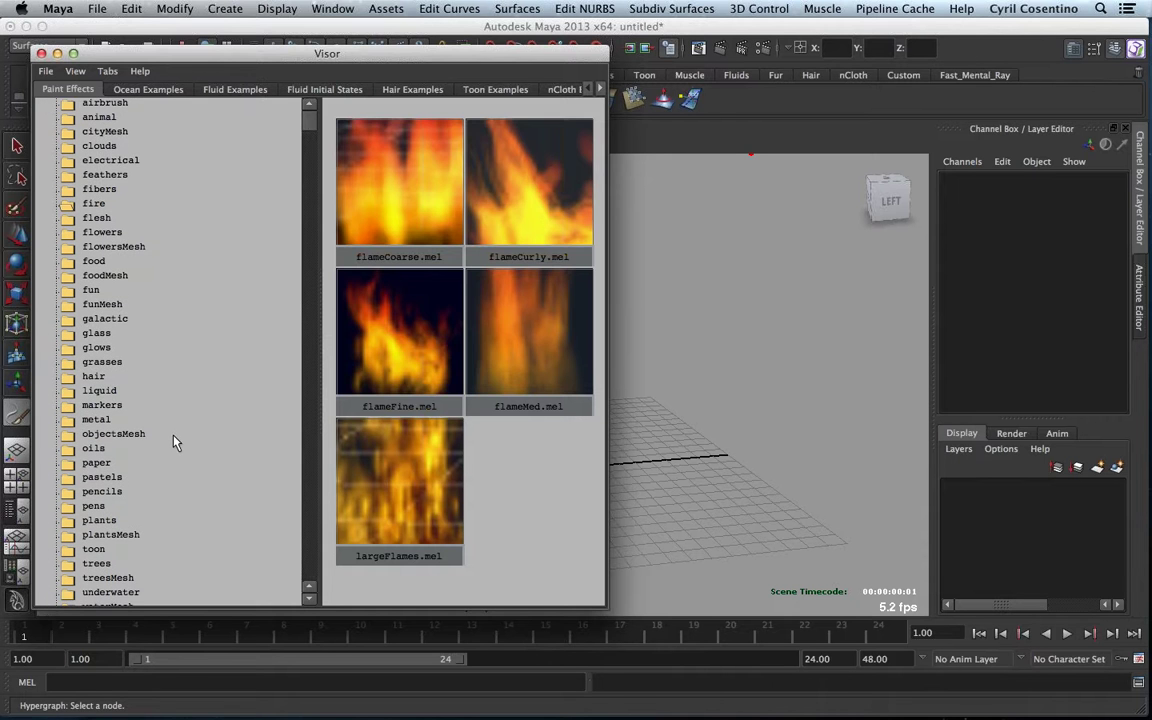
scroll(173, 441, down, 4)
click(113, 503)
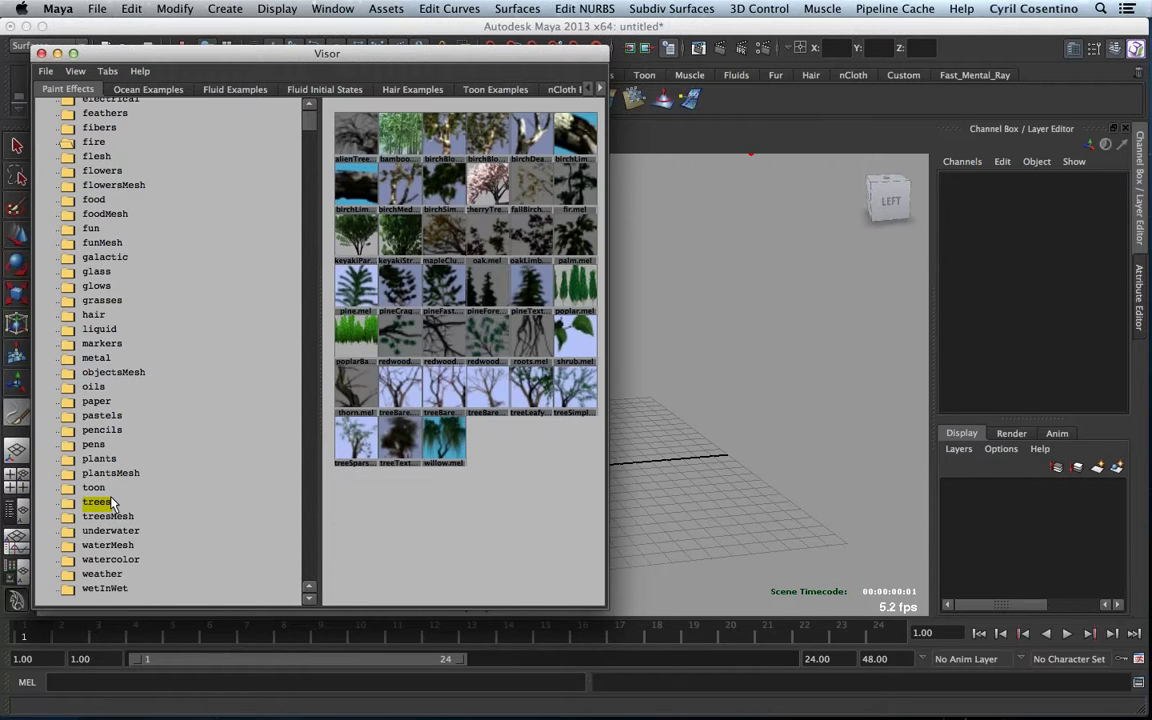
click(493, 185)
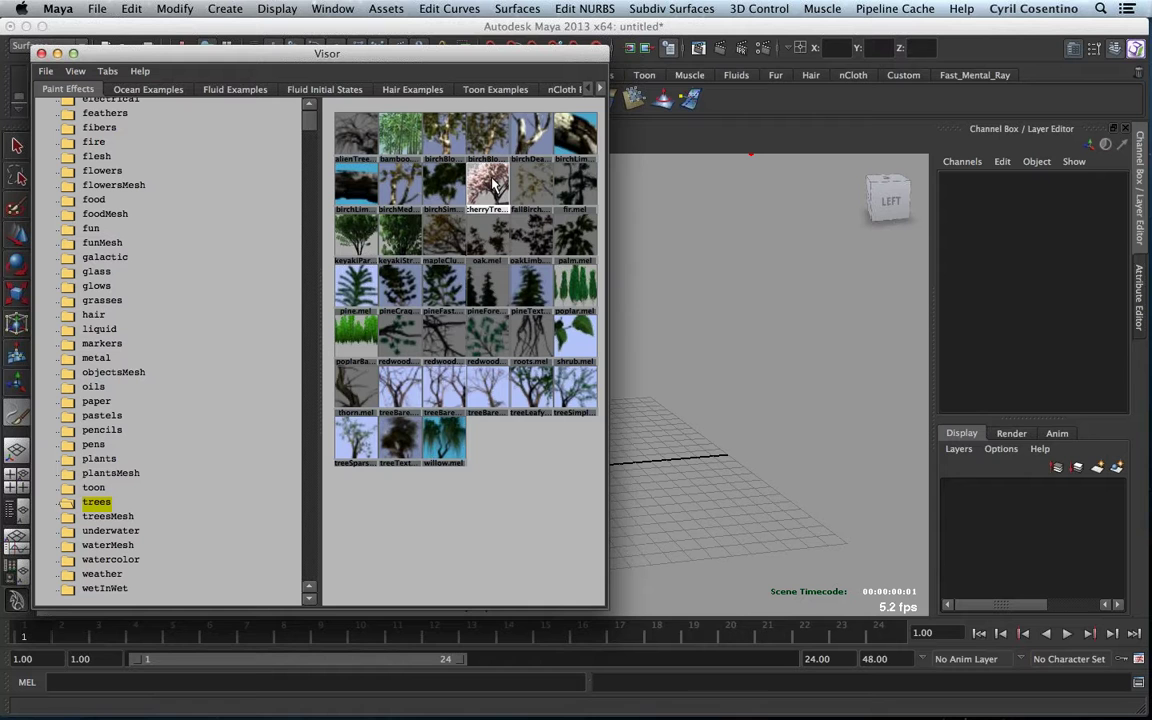
click(493, 185)
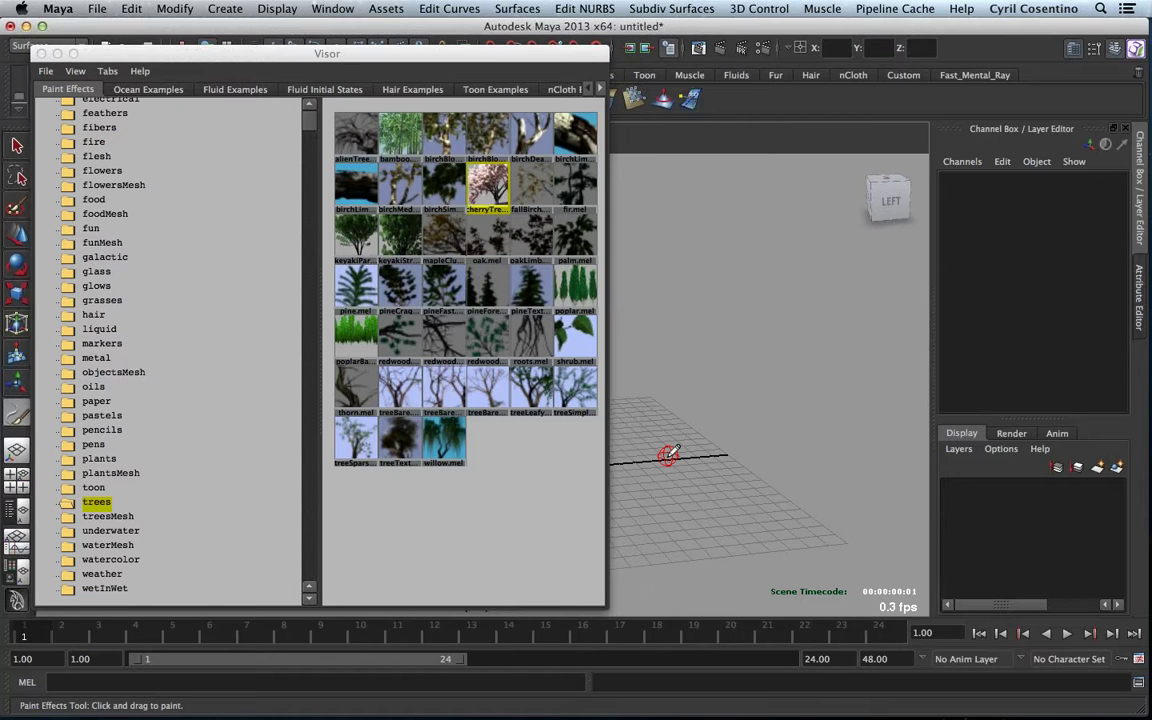
click(668, 452)
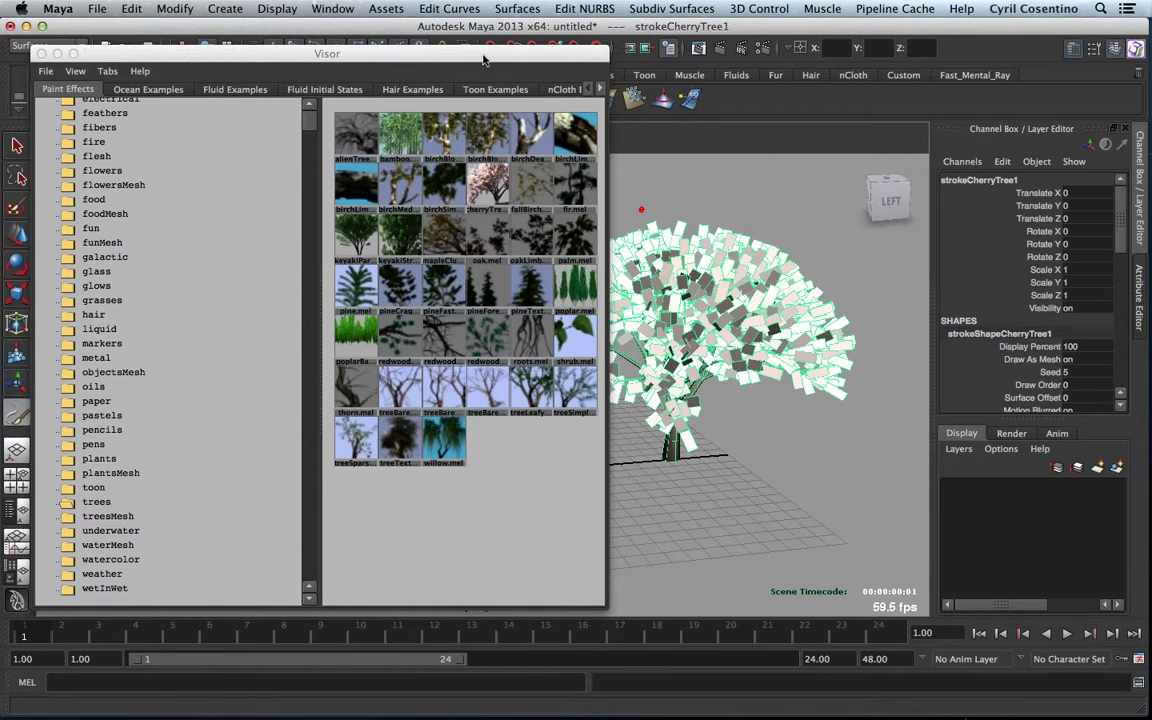
- Render a preview of the cherry tree, close the render and delete the tree
click(455, 62)
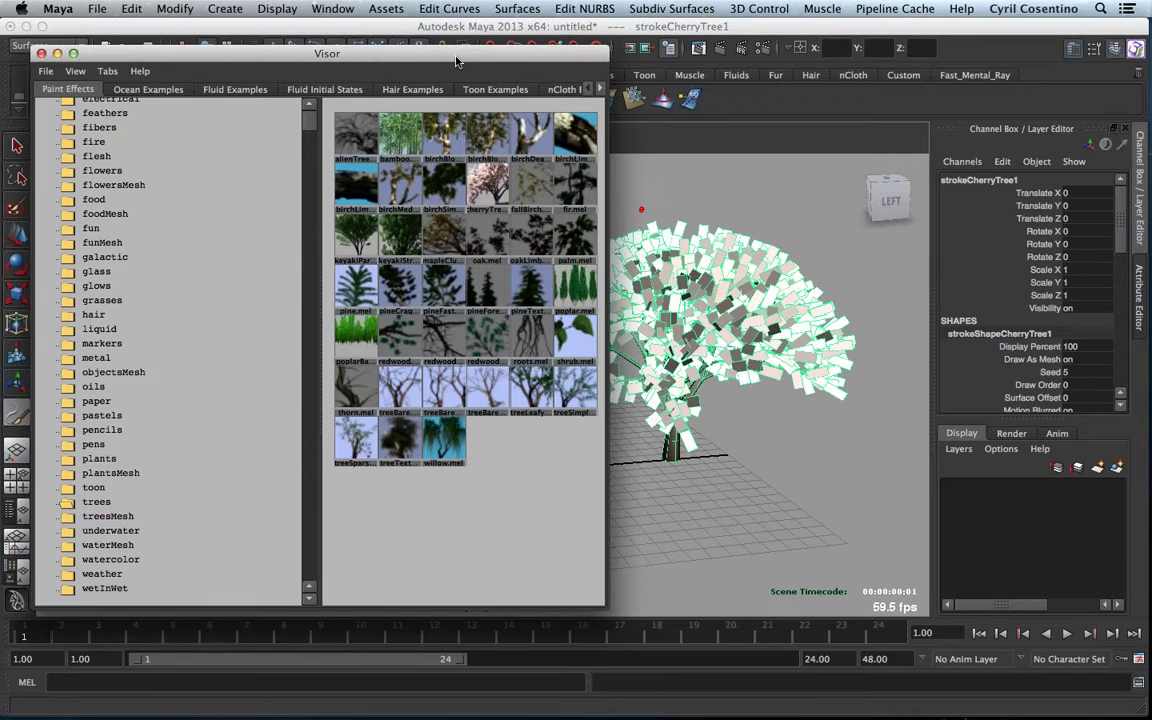
drag(455, 62, 324, 65)
scroll(805, 335, up, 3)
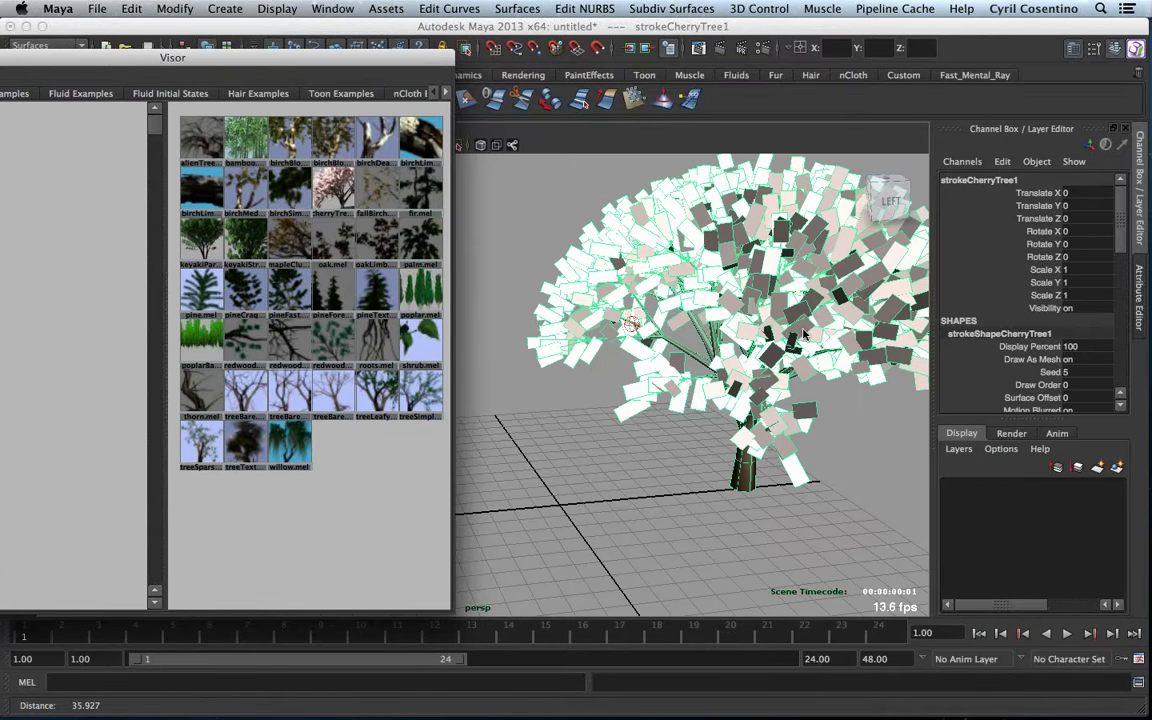
alt+drag(805, 335, 770, 380)
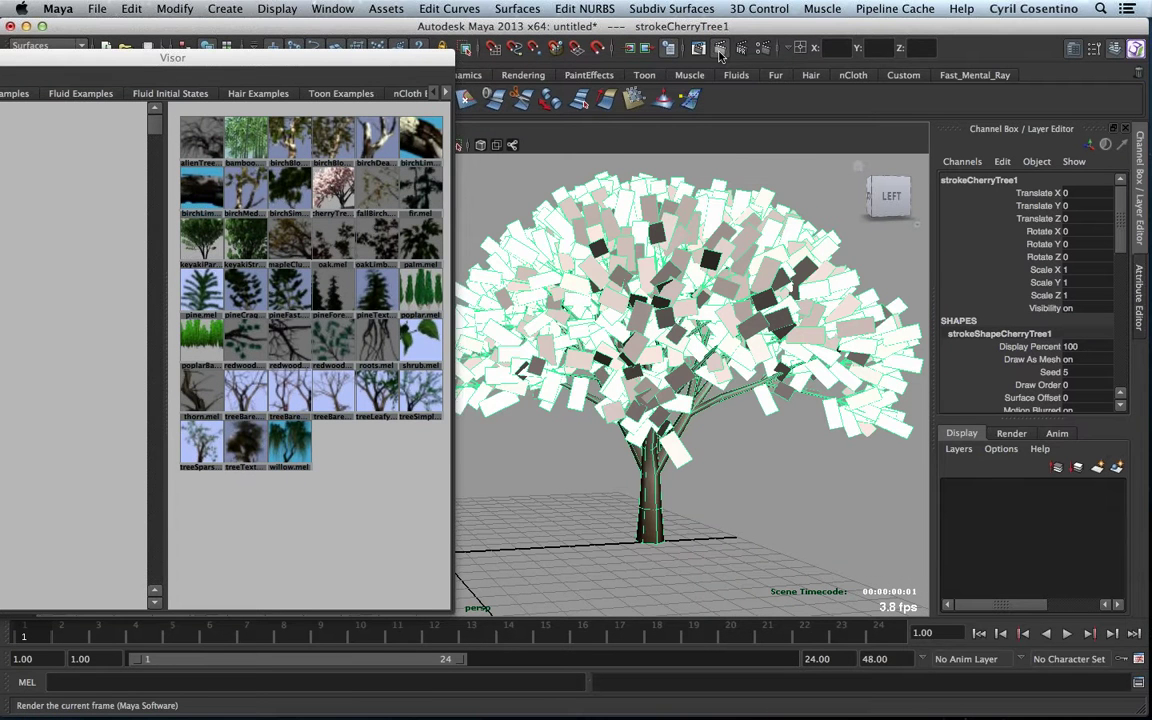
click(719, 50)
click(51, 82)
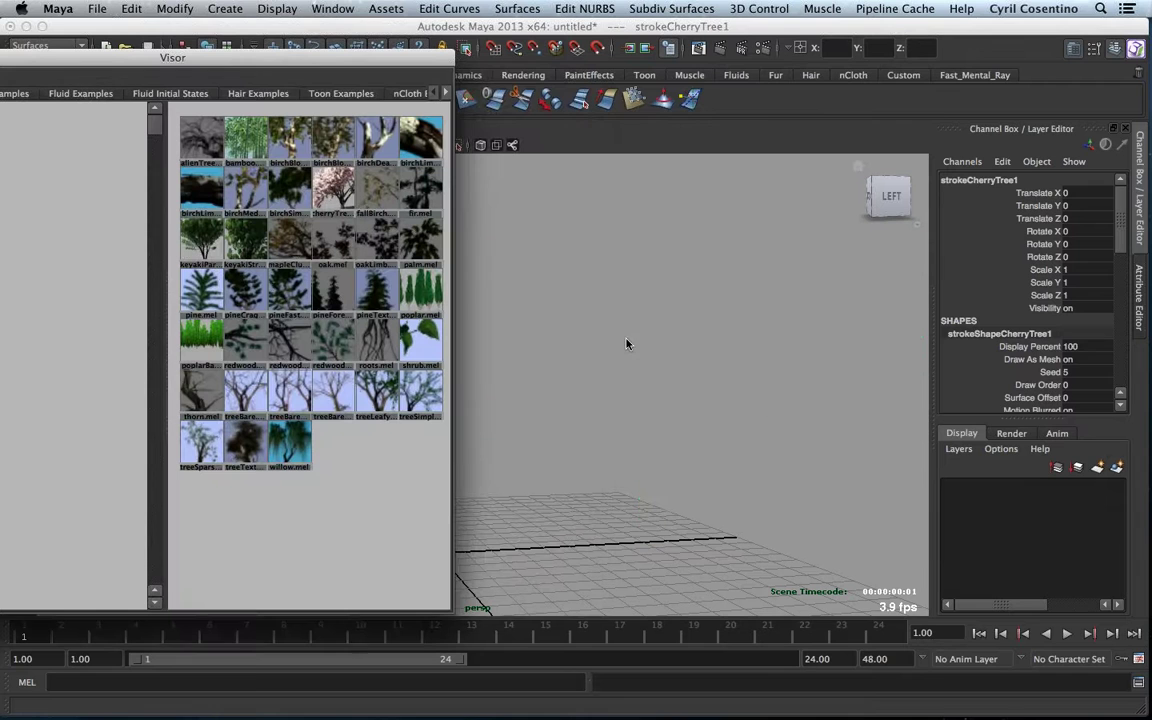
click(627, 344)
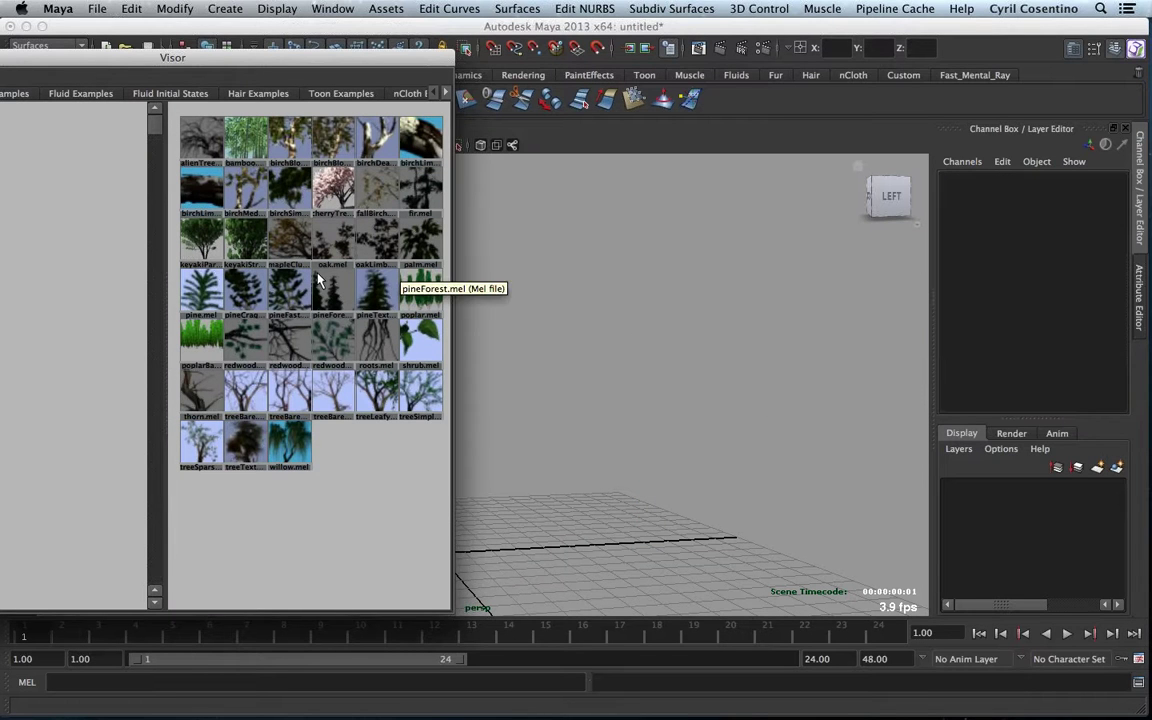
- Choose the palm.mel brush from the trees folder and paint a short palm tree stroke on the grid
click(420, 241)
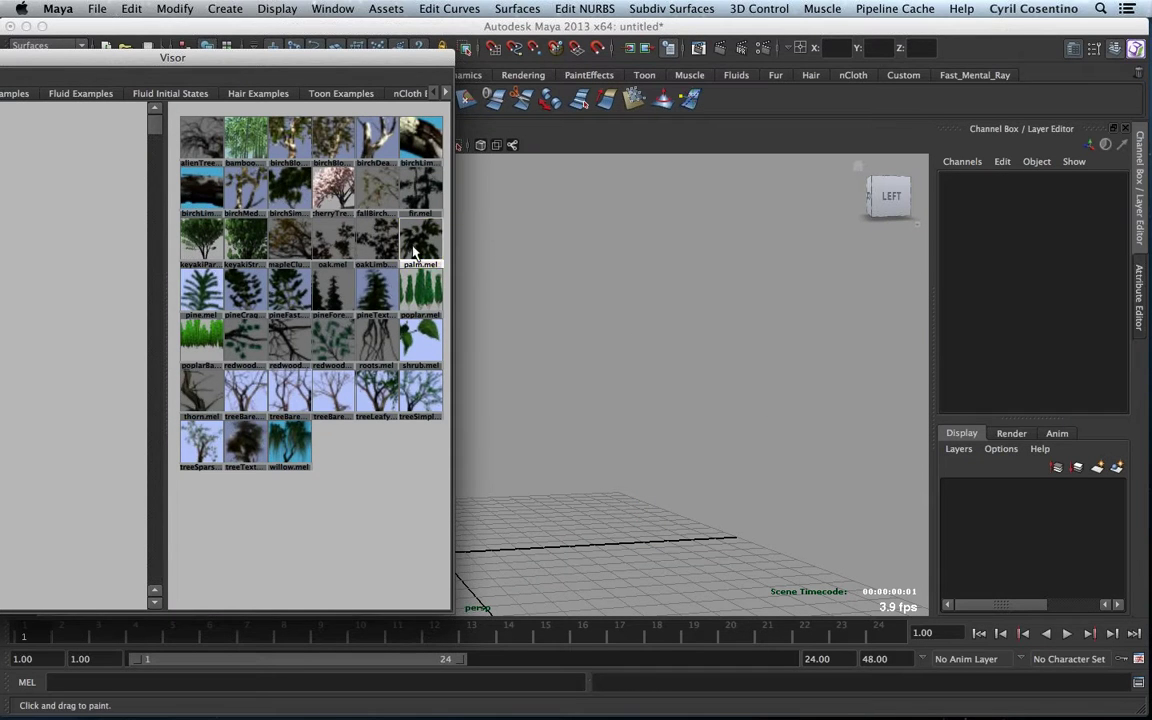
click(614, 534)
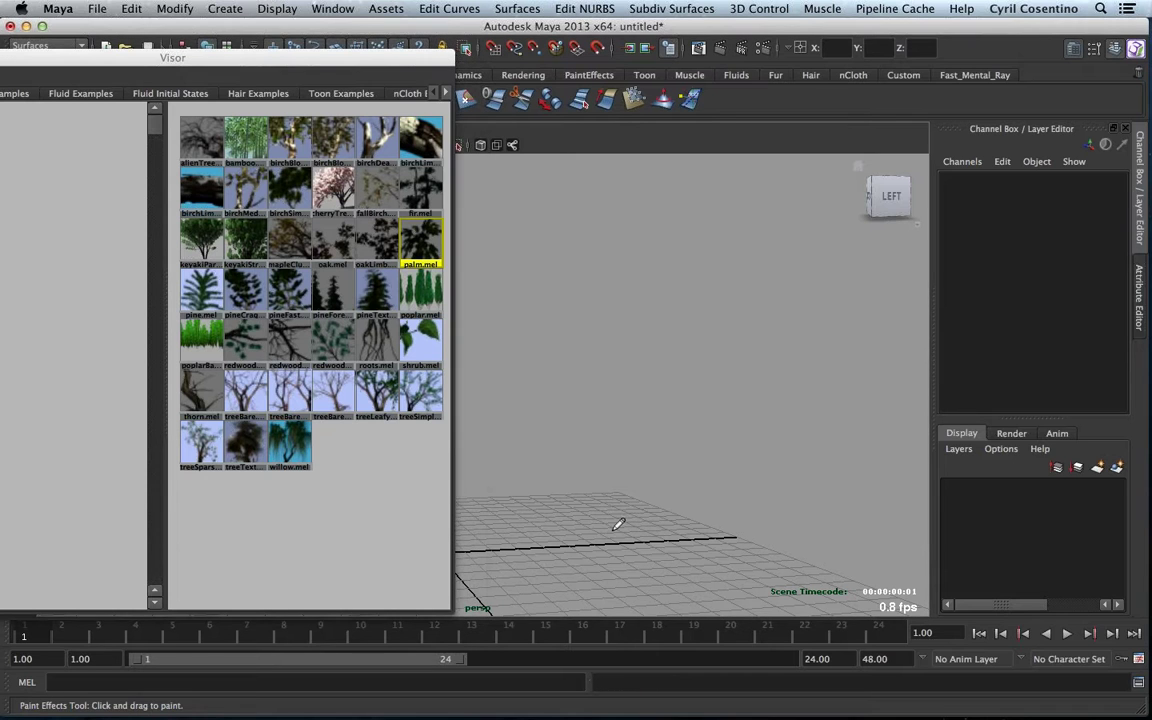
drag(583, 540, 650, 522)
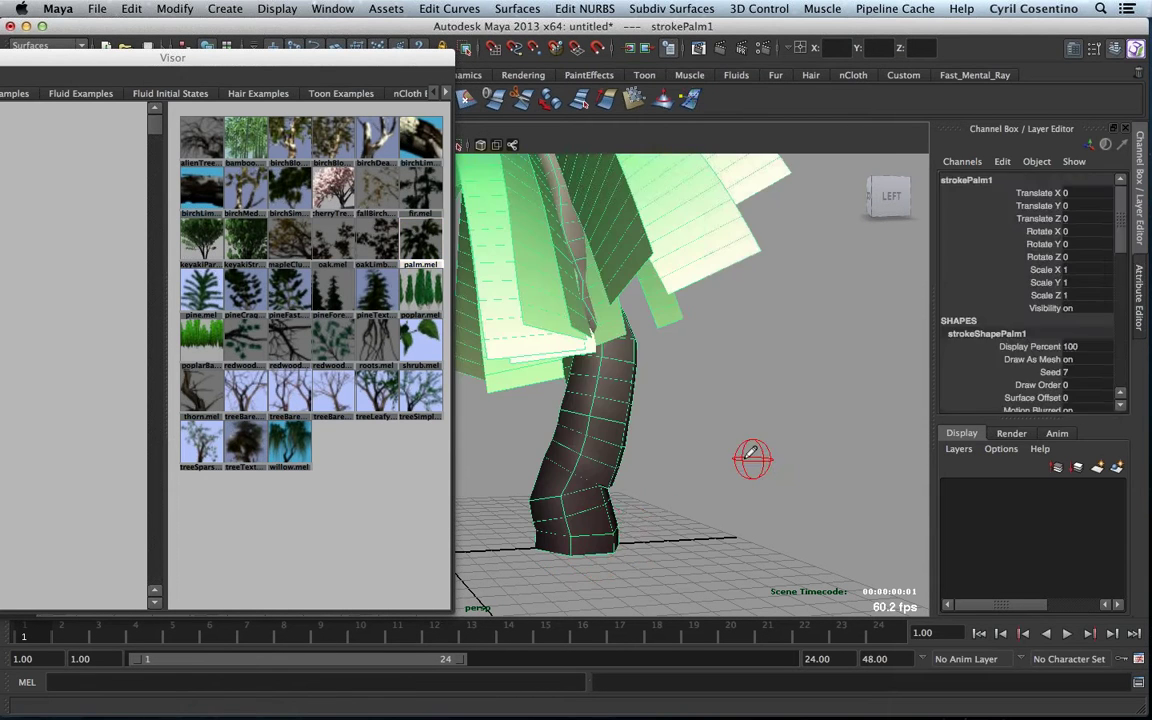
- Frame the whole palm tree, render a preview of it and close the render
alt+right_drag(751, 458, 583, 455)
alt+drag(583, 455, 535, 460)
alt+drag(777, 514, 750, 330)
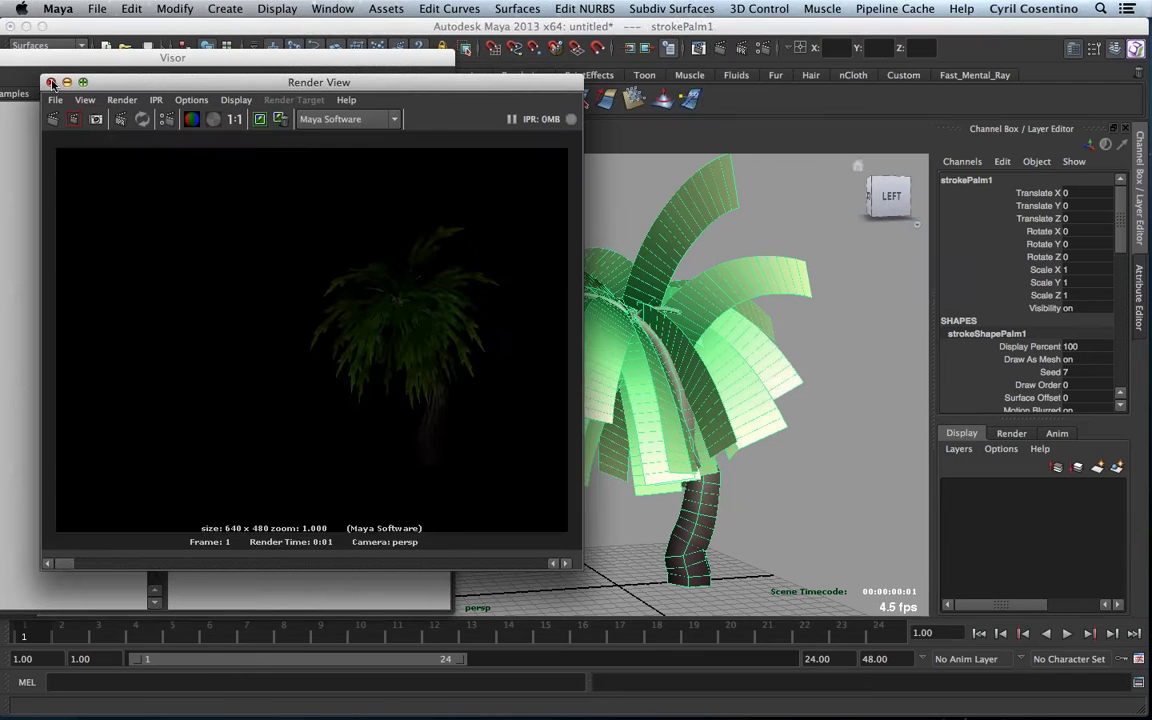
click(52, 83)
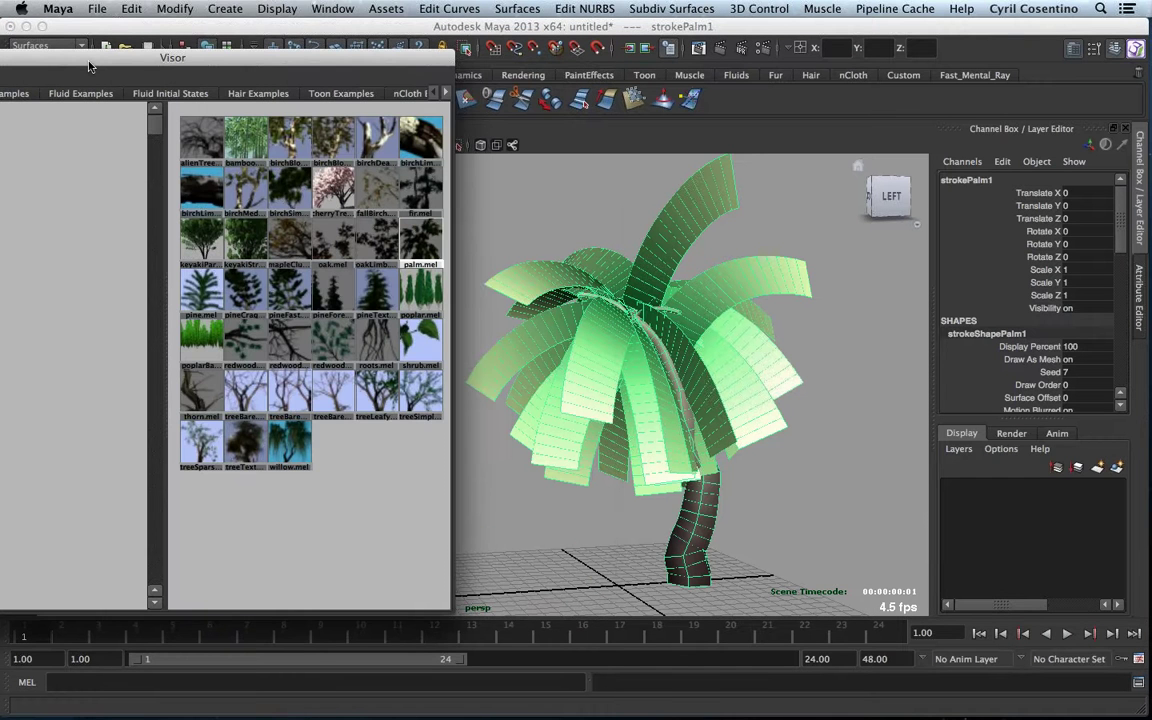
- Open the palm1 brush attributes and set the Global Scale to about 111.808
drag(88, 67, 247, 108)
alt+drag(550, 355, 712, 362)
alt+right_drag(430, 330, 425, 323)
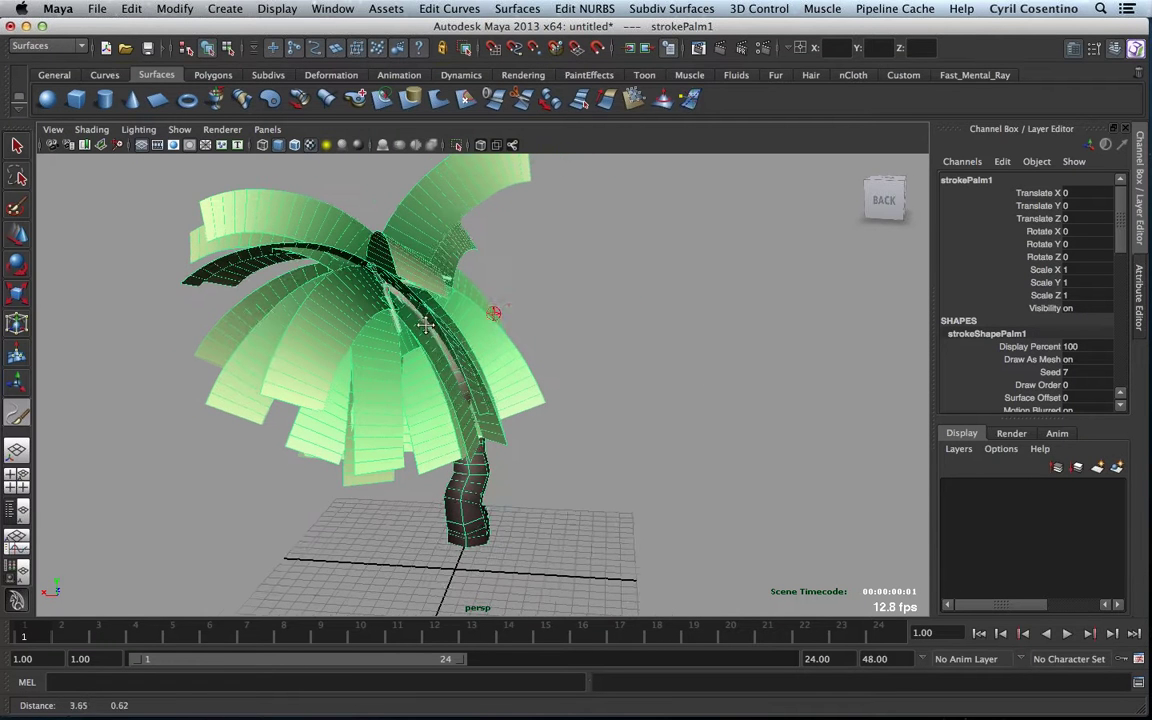
mouse_move(425, 325)
alt+mouse_down()
mouse_move(543, 398)
mouse_move(517, 396)
alt+mouse_up()
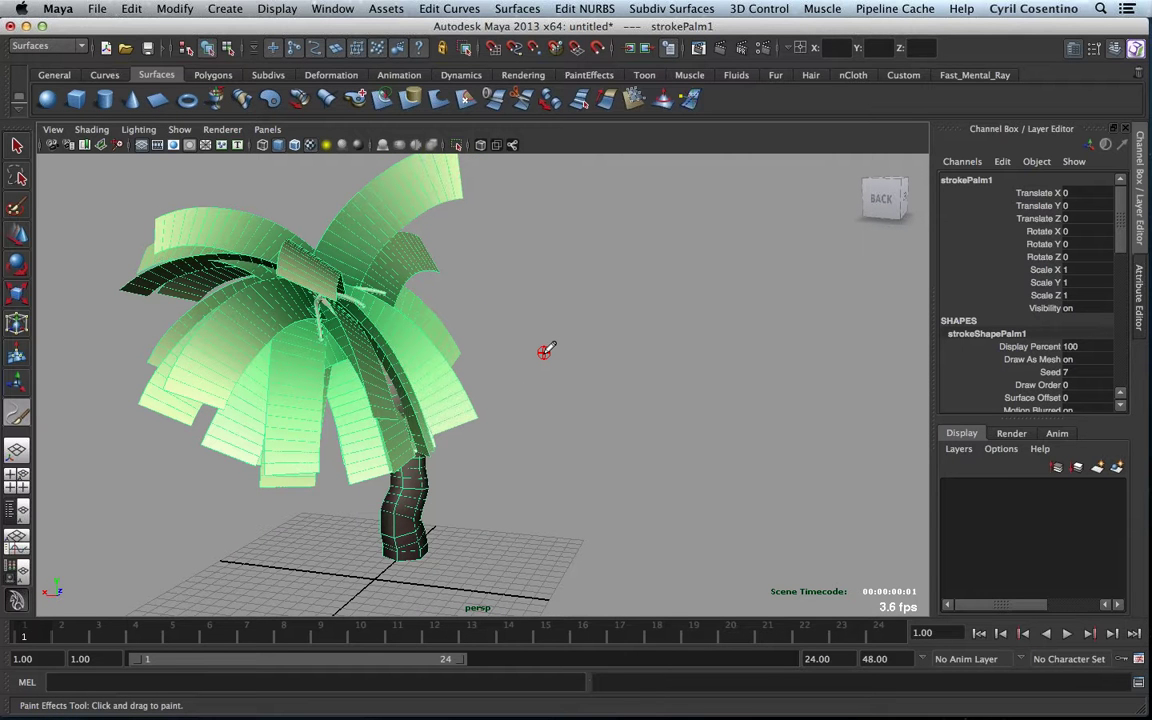
key(ctrl+a)
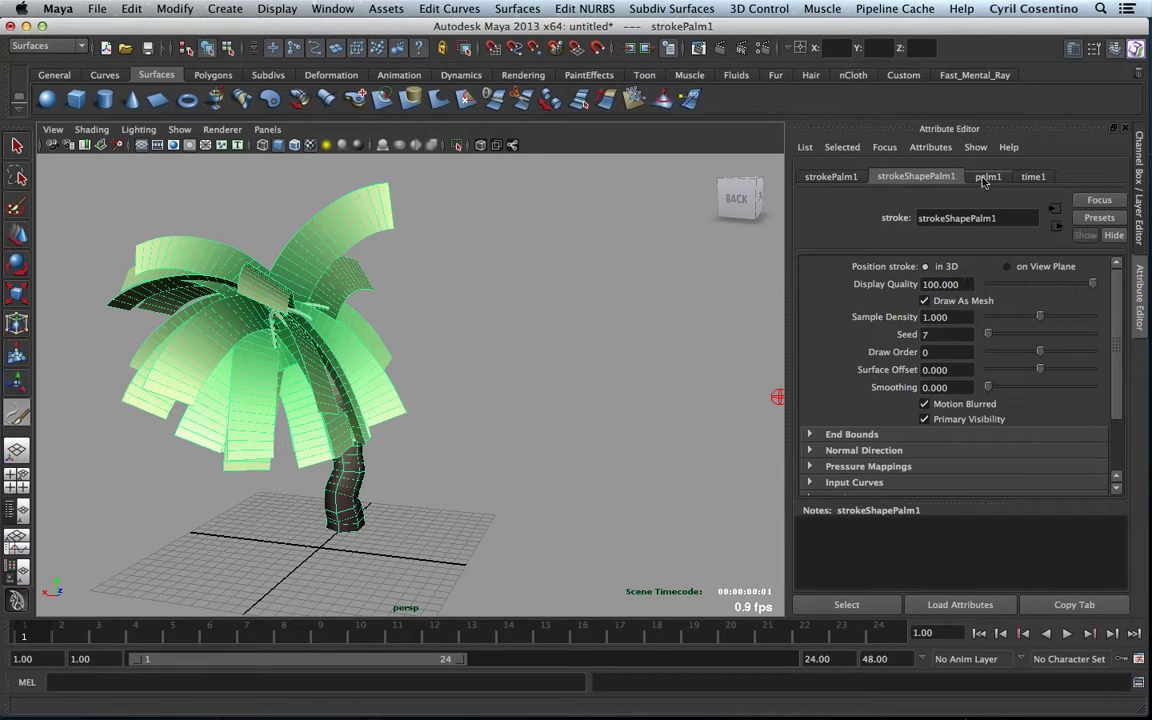
click(990, 178)
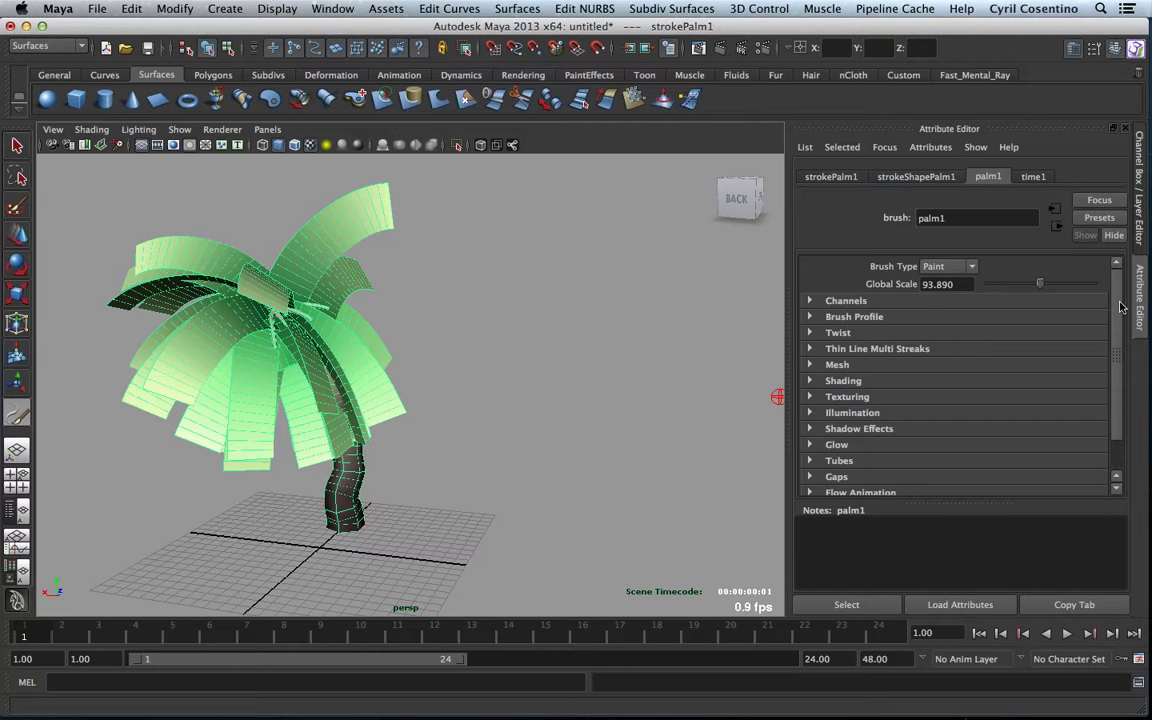
mouse_move(1121, 307)
mouse_down()
mouse_move(1118, 334)
mouse_move(1118, 307)
mouse_up()
mouse_move(1040, 284)
mouse_down()
mouse_move(1021, 289)
mouse_move(1050, 287)
mouse_up()
- In the palm brush's tube creation settings, set Tube Rand to 0.098, Segments to 39 and Length Min to 0.081
scroll(1117, 395, down, 1)
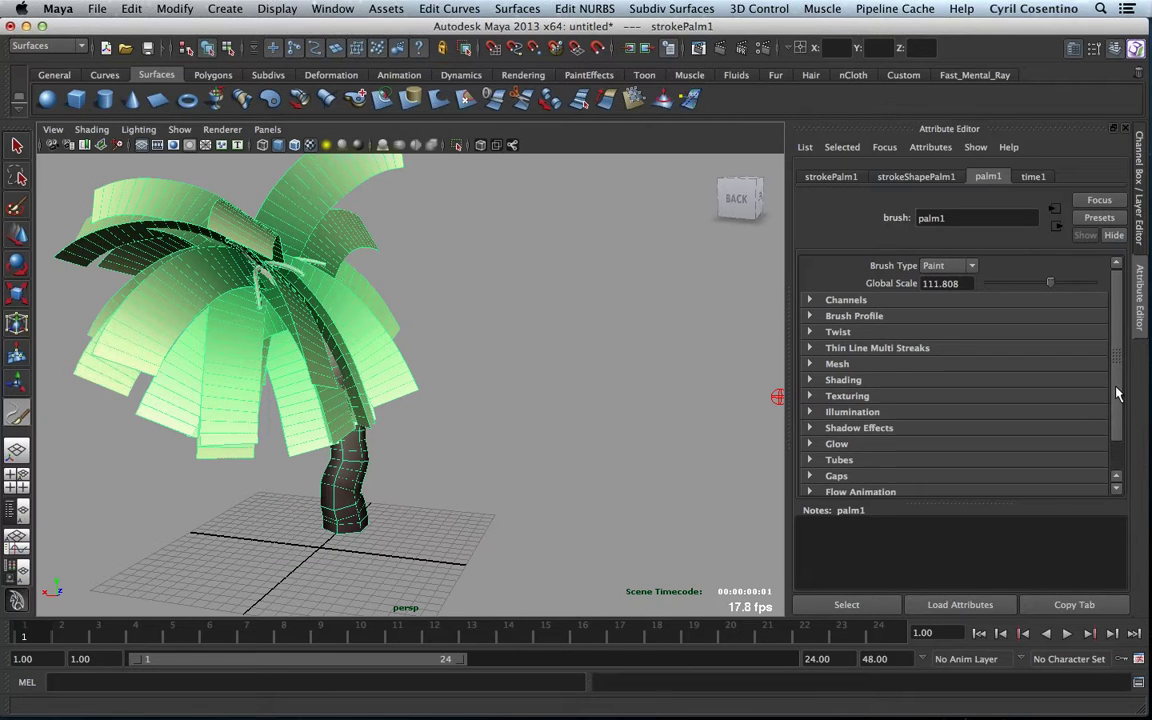
scroll(1117, 395, down, 1)
click(925, 441)
scroll(925, 438, down, 1)
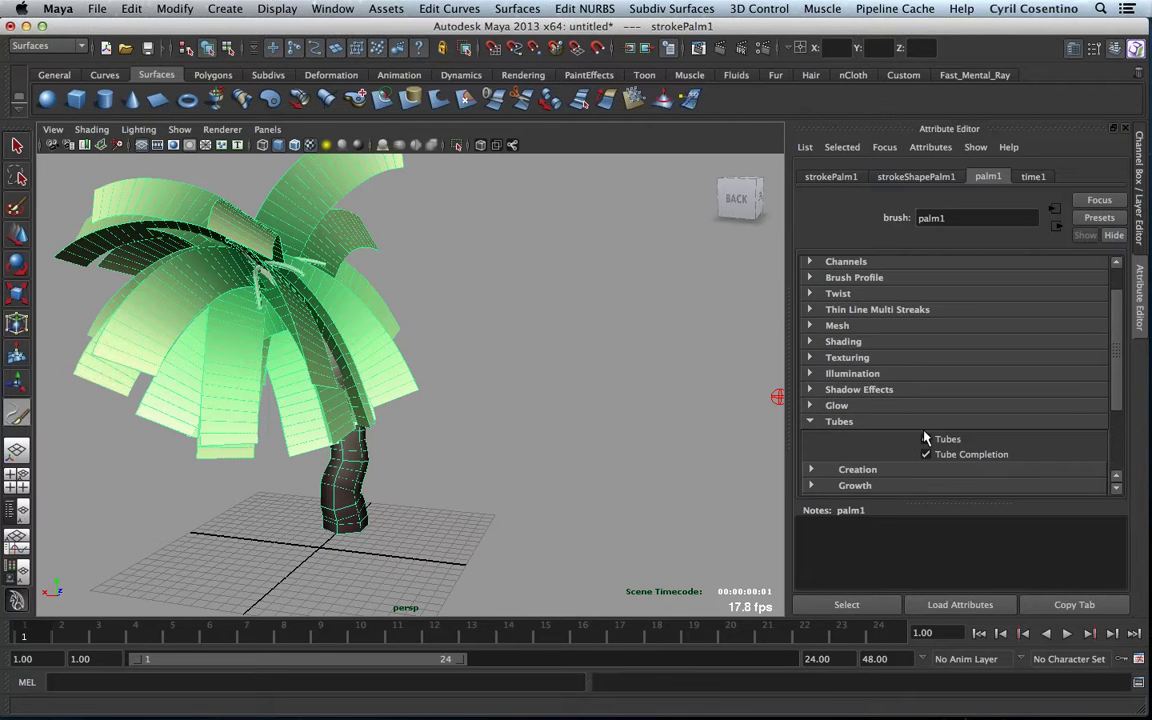
drag(1123, 355, 1118, 400)
scroll(1113, 395, down, 1)
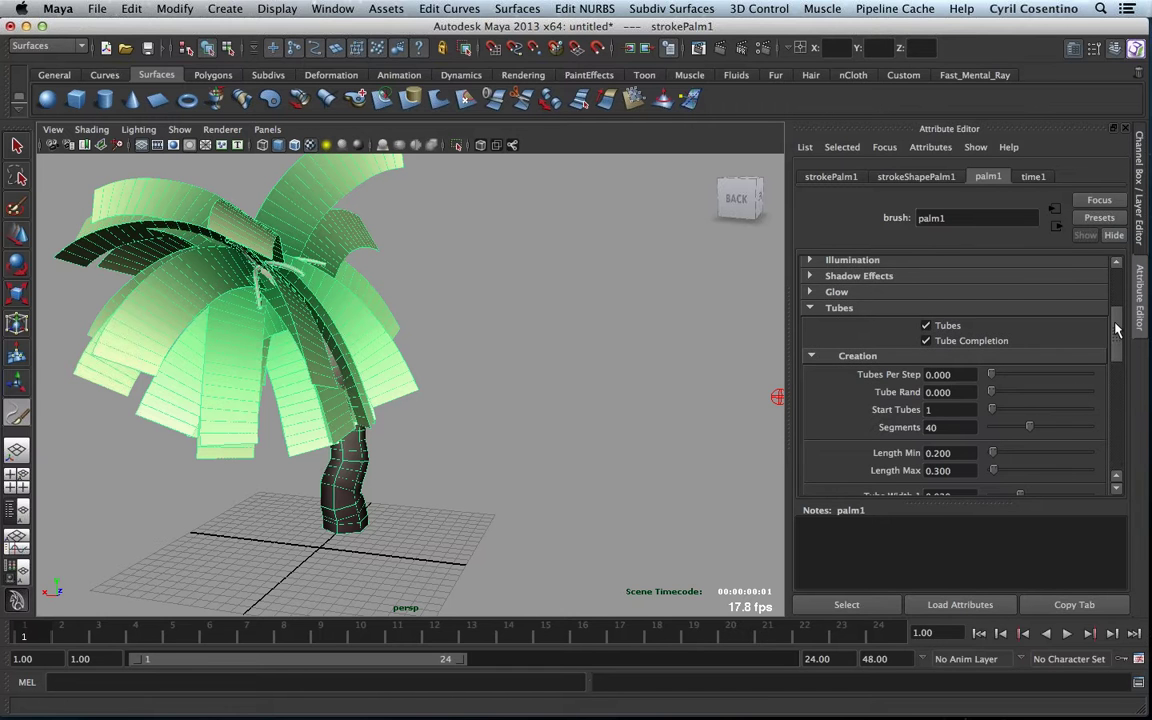
scroll(1116, 345, down, 1)
scroll(1117, 341, down, 4)
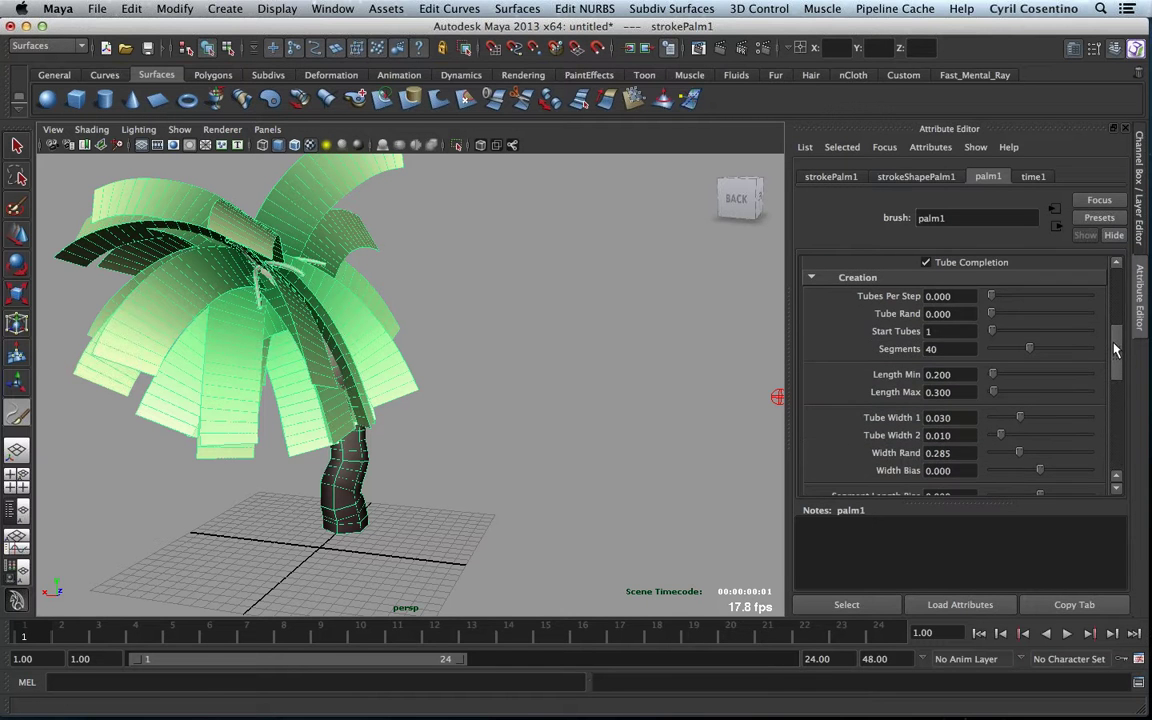
drag(992, 311, 990, 368)
- Try lowering the starting point of the palm brush's Width Scale curve to 0.560
drag(1115, 352, 1119, 423)
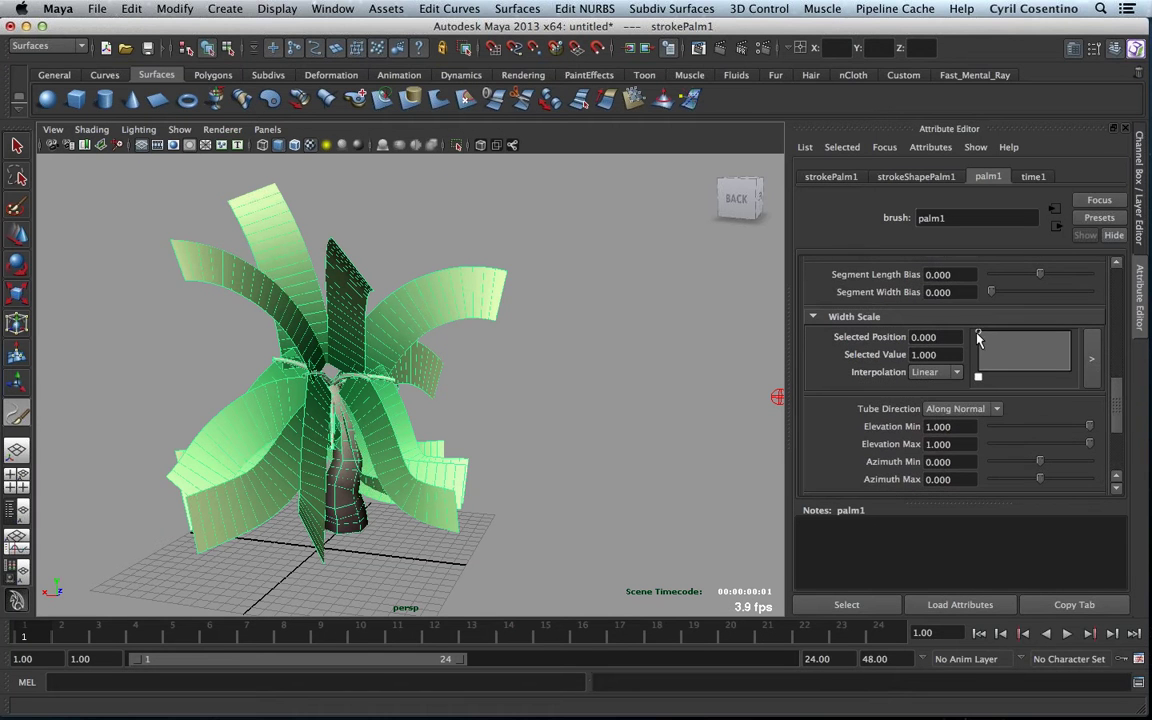
click(978, 351)
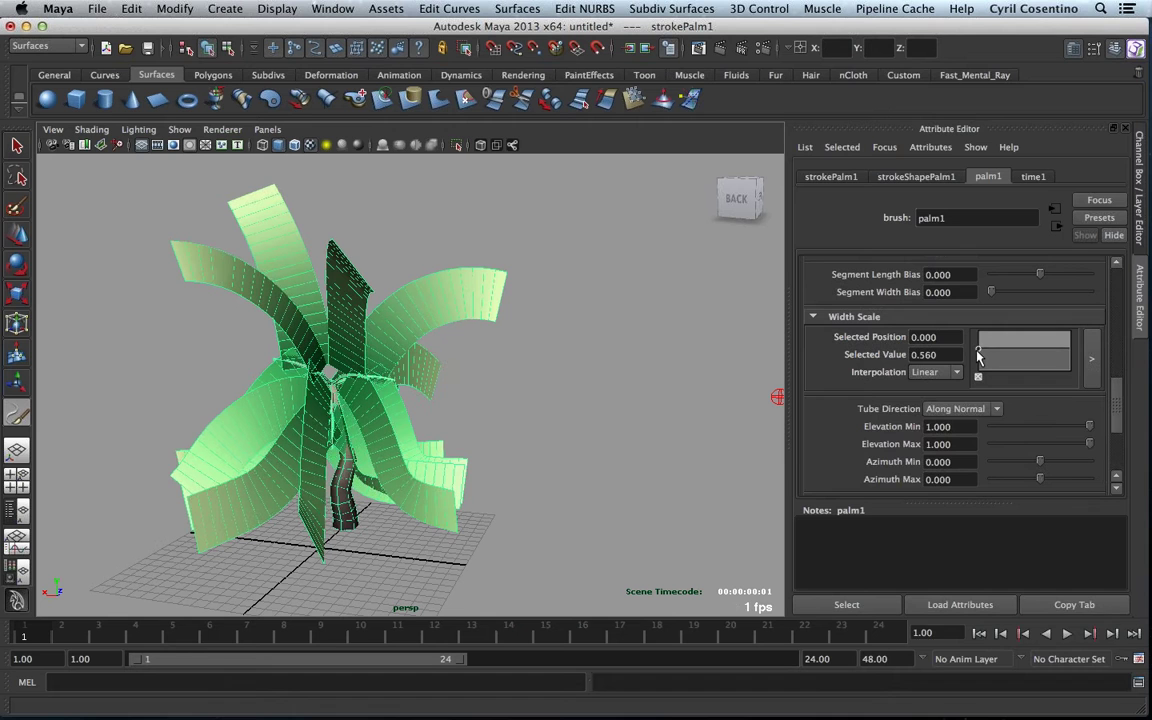
- Examine the palm brush's Growth options, including the Branches and Flowers settings
drag(1119, 398, 1119, 434)
click(855, 415)
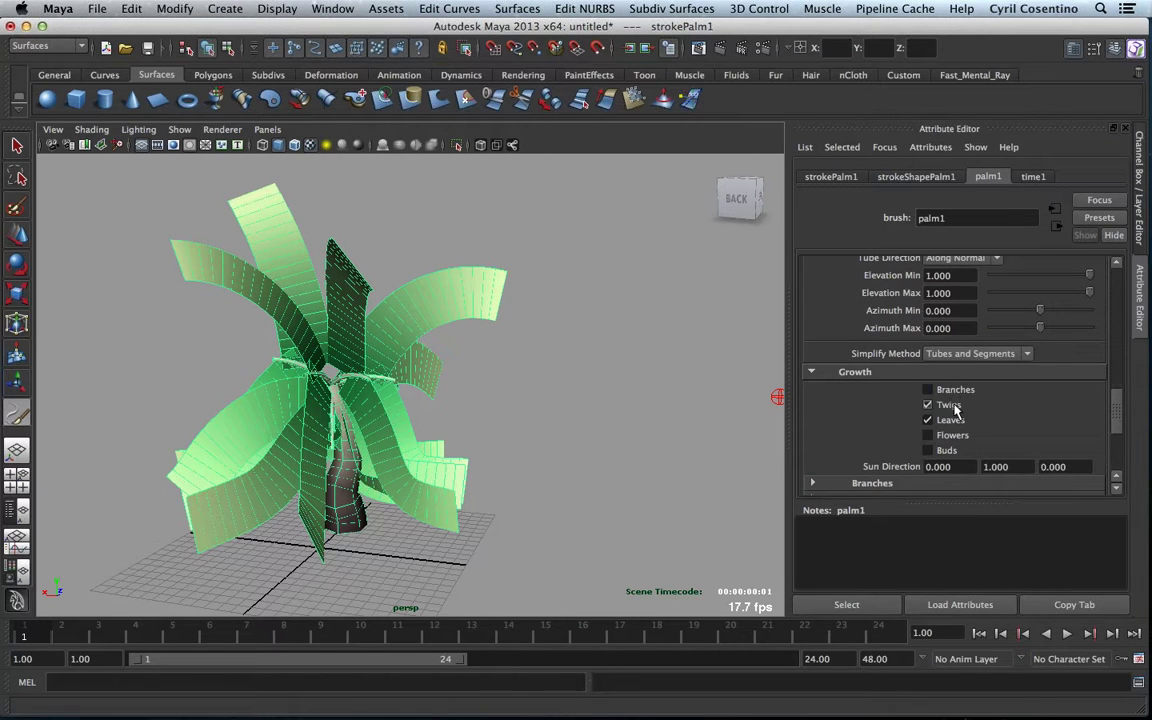
drag(1118, 410, 1120, 433)
scroll(1115, 430, down, 3)
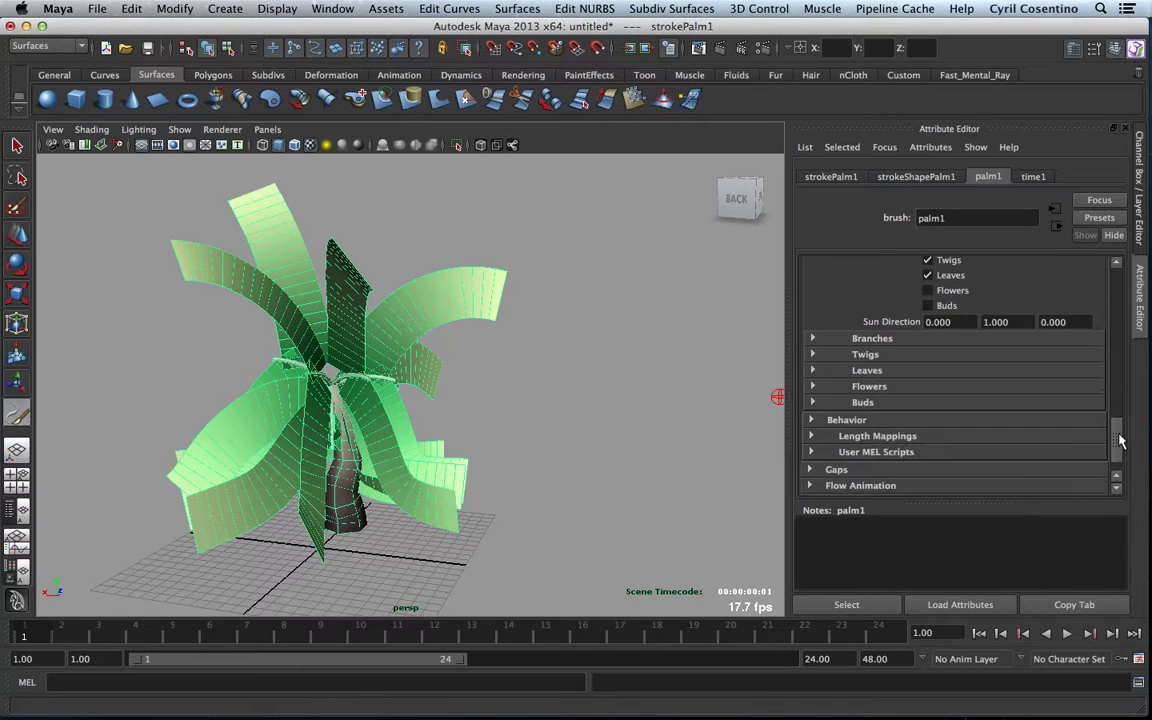
click(870, 342)
scroll(1107, 414, down, 5)
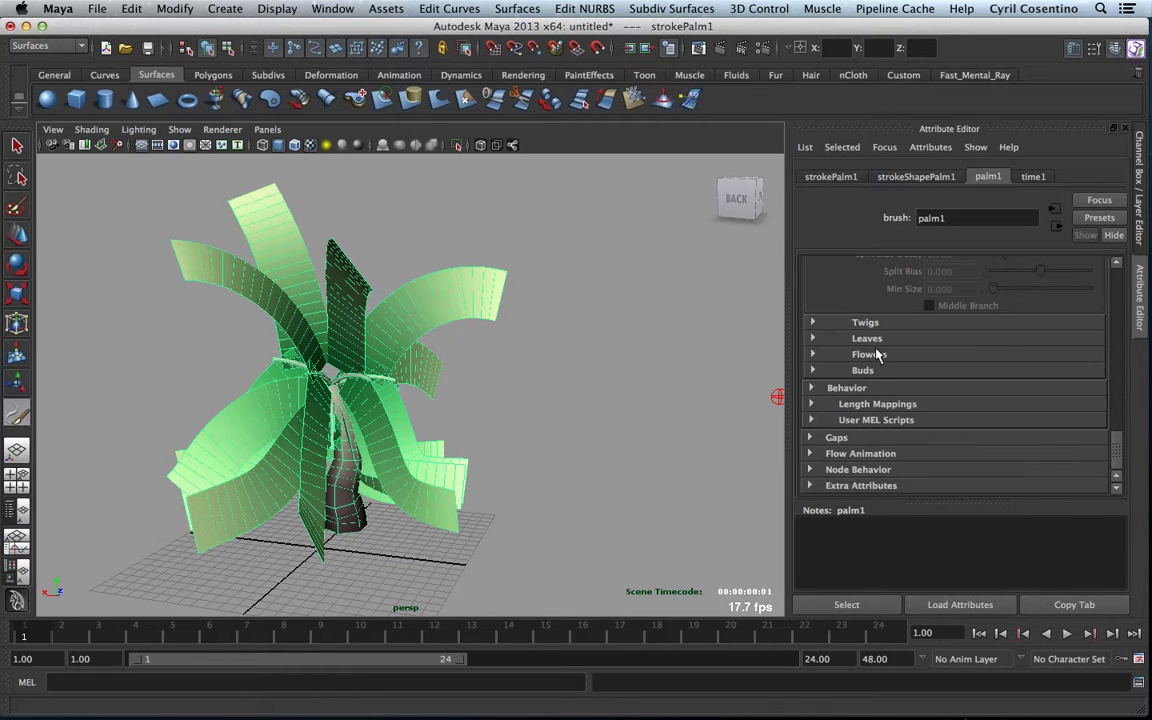
click(812, 355)
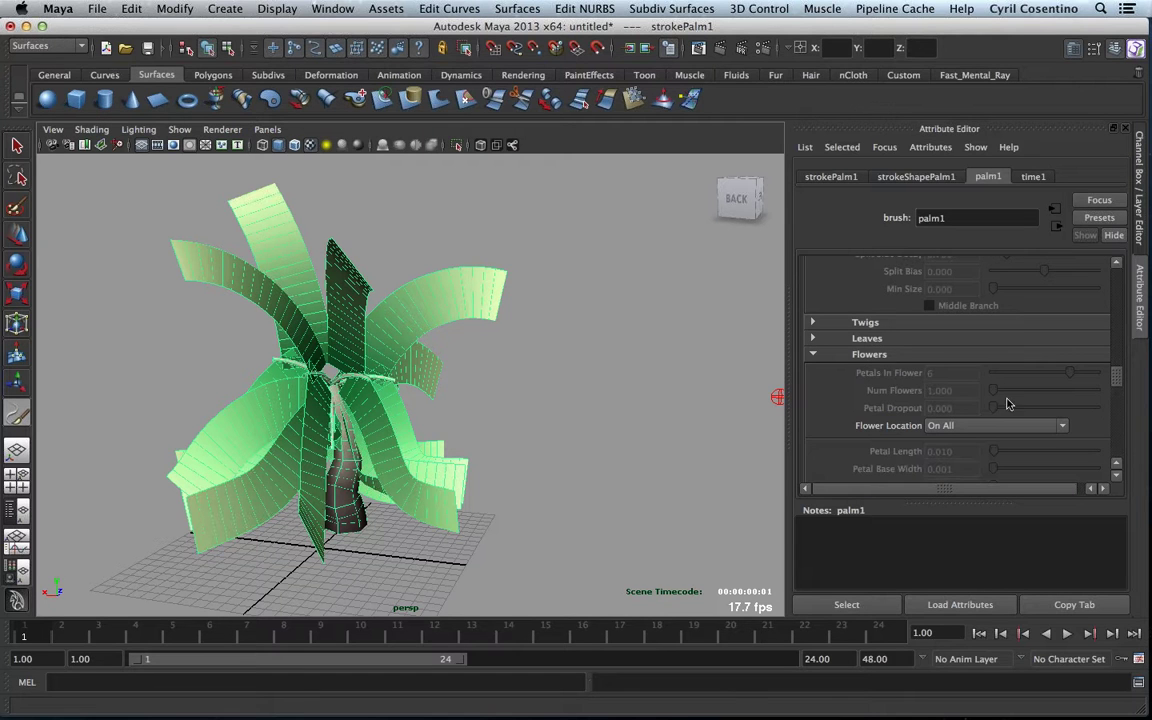
scroll(1115, 360, up, 4)
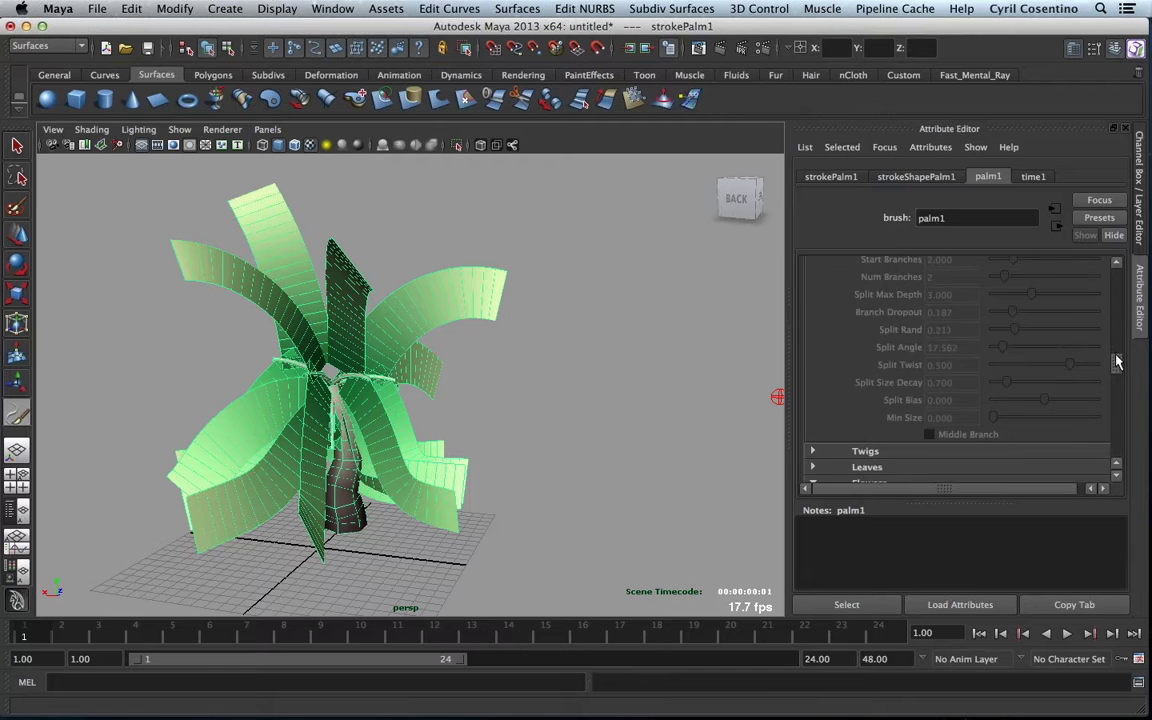
drag(1115, 353, 1112, 295)
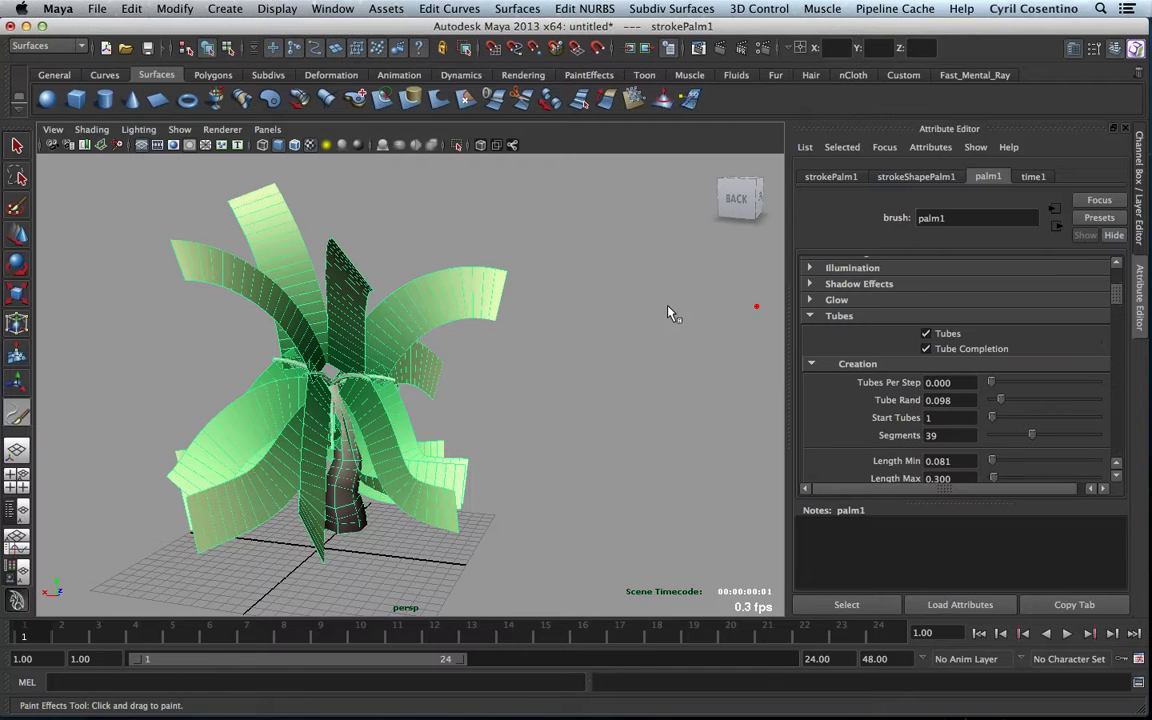
- Convert the palm stroke from Paint Effects to polygons and delete the palm tree
click(175, 8)
mouse_move(250, 288)
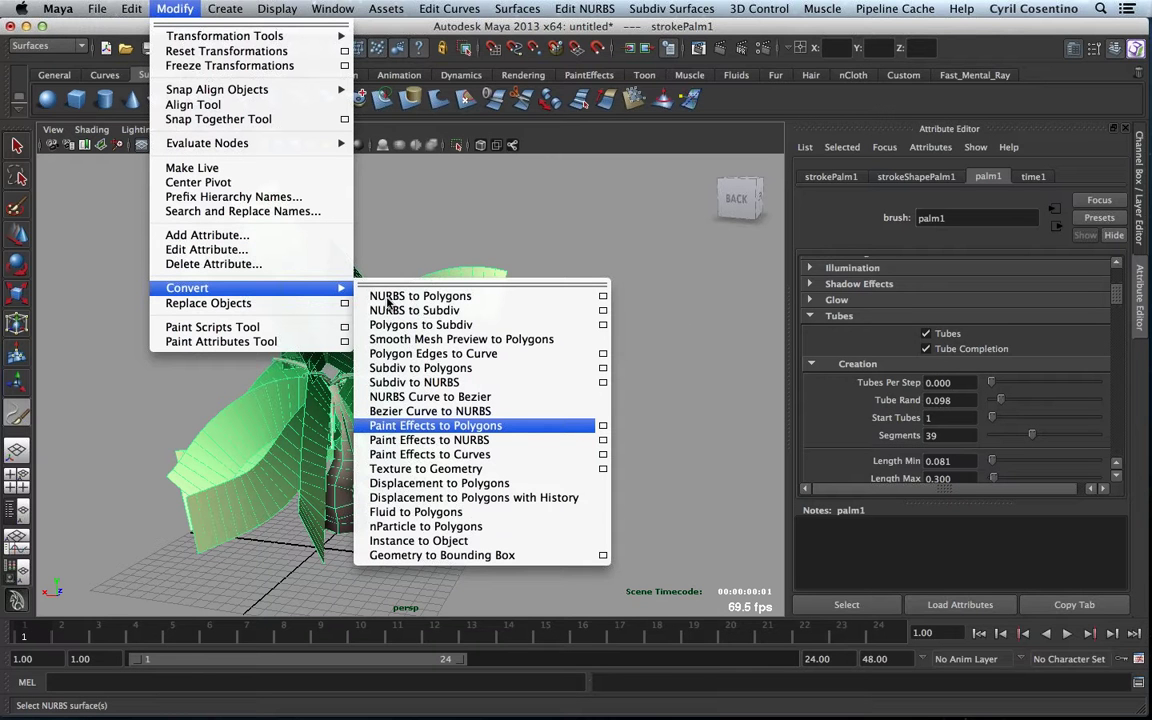
click(447, 426)
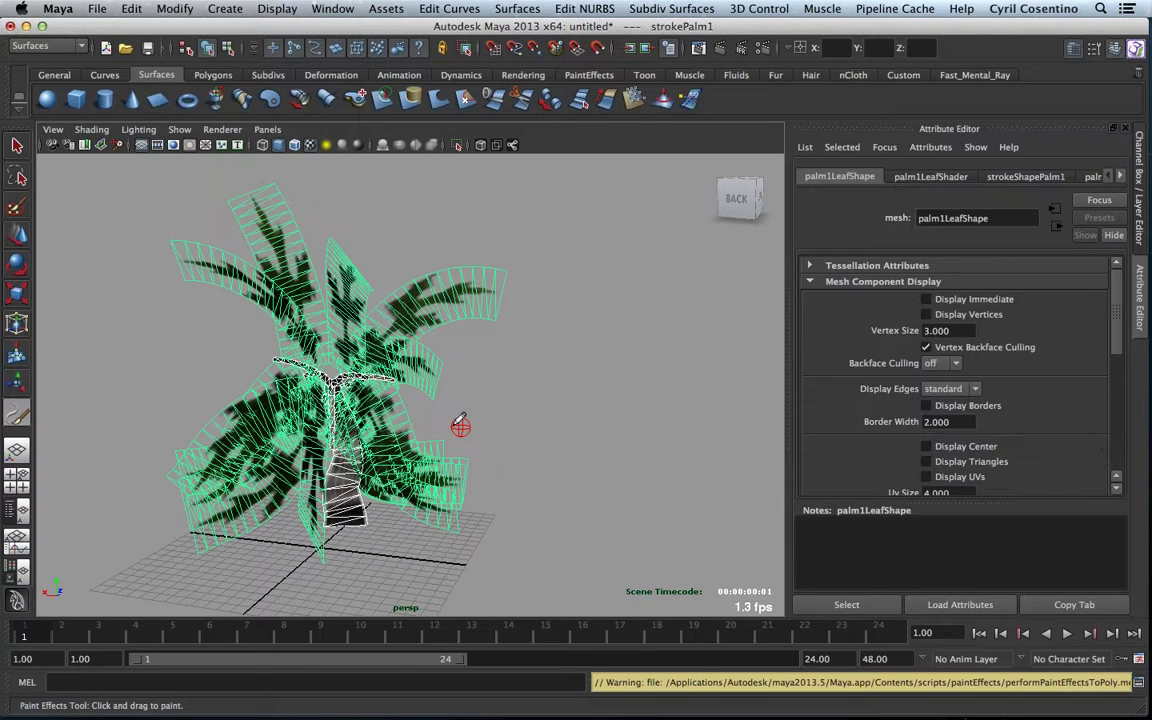
alt+drag(460, 426, 478, 383)
drag(506, 265, 440, 320)
key(Delete)
- Reopen the Visor, move its window aside, and browse the plants and plantsMesh brush folders
click(319, 13)
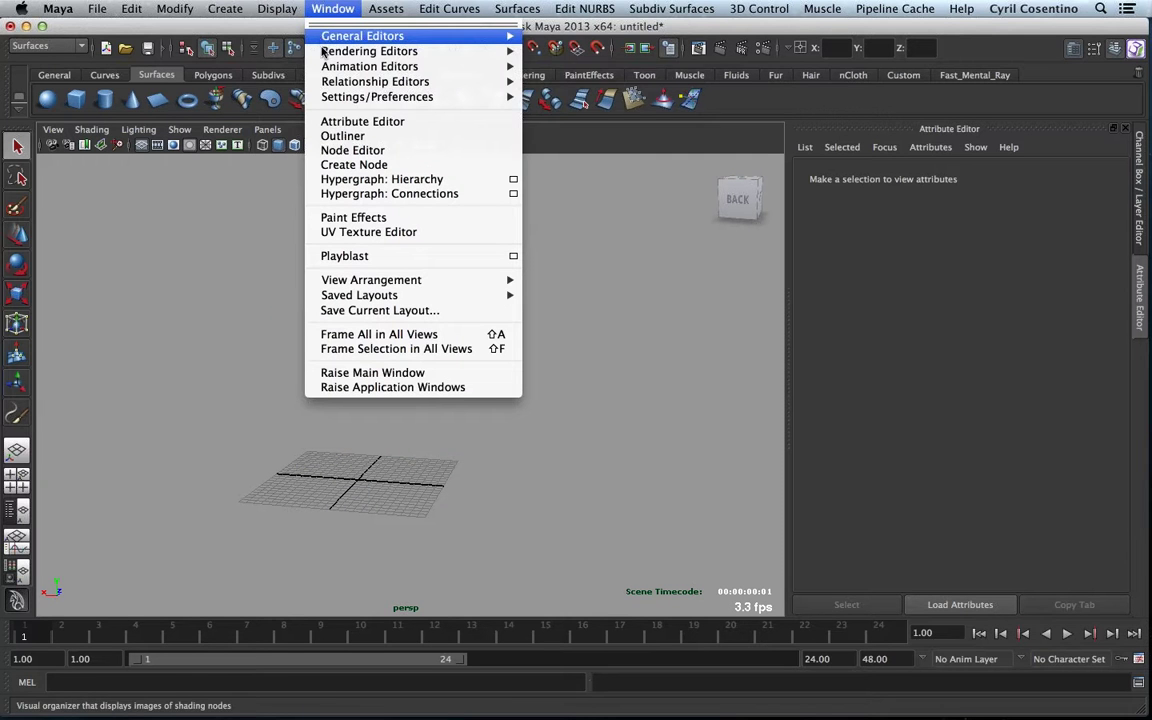
mouse_move(515, 37)
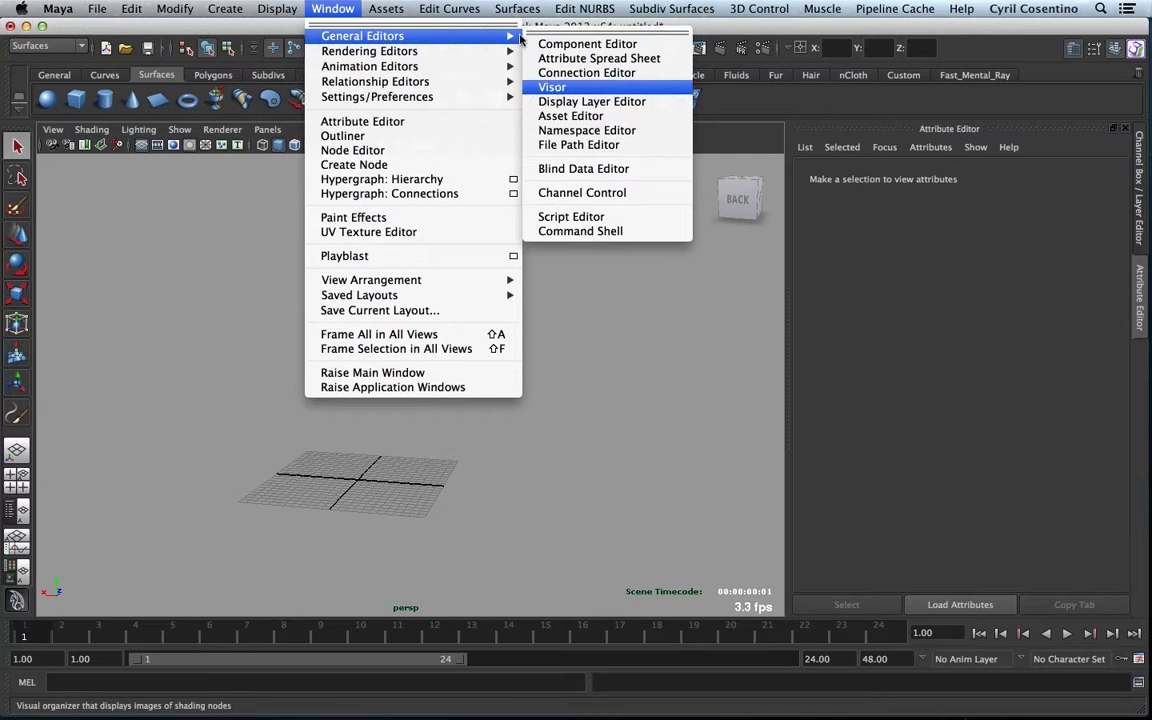
click(572, 89)
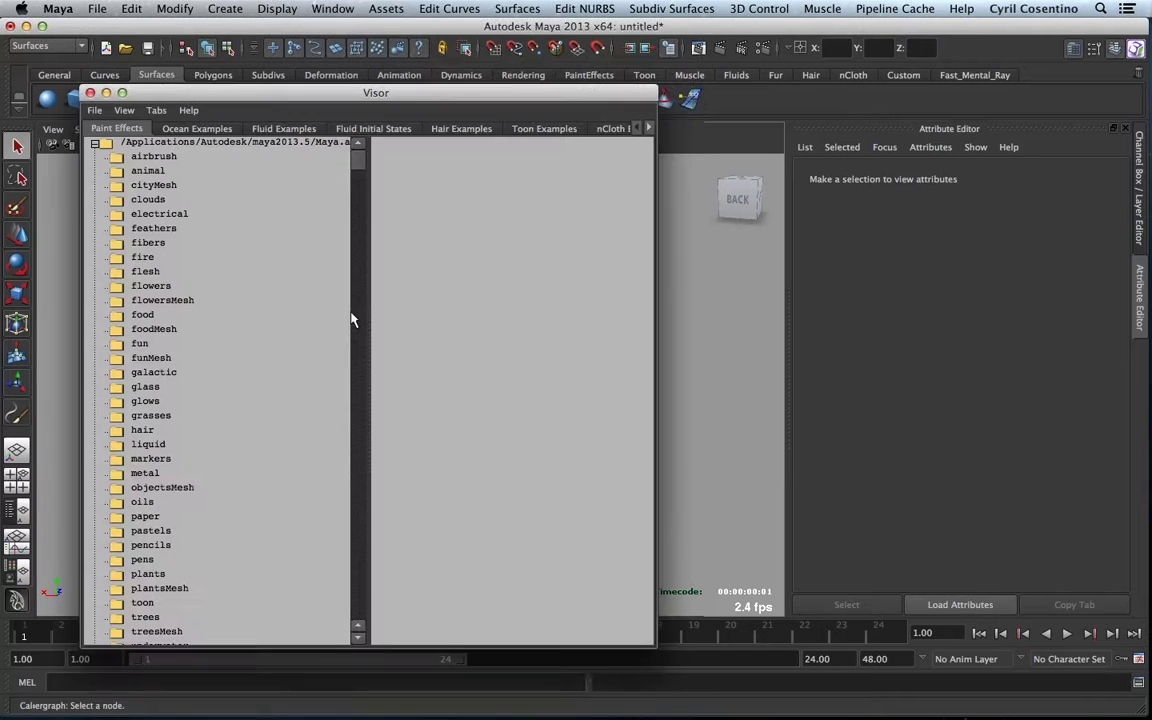
mouse_move(389, 93)
mouse_down()
mouse_move(800, 5)
mouse_move(790, 5)
mouse_up()
click(603, 508)
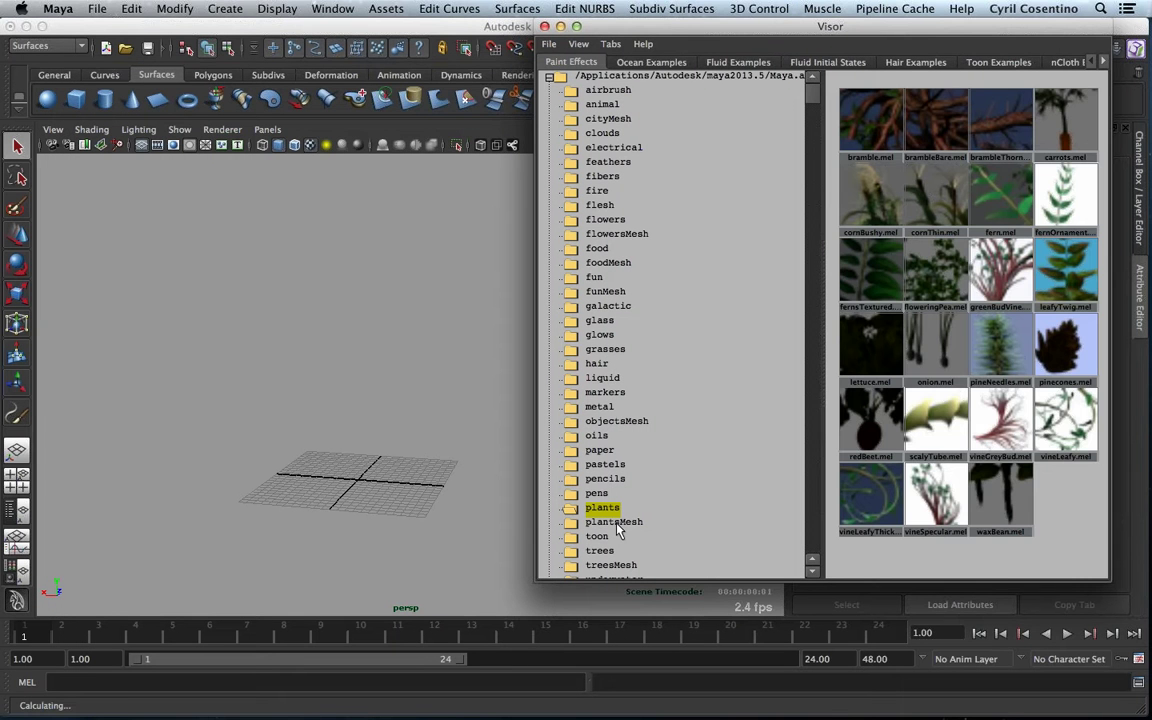
click(614, 523)
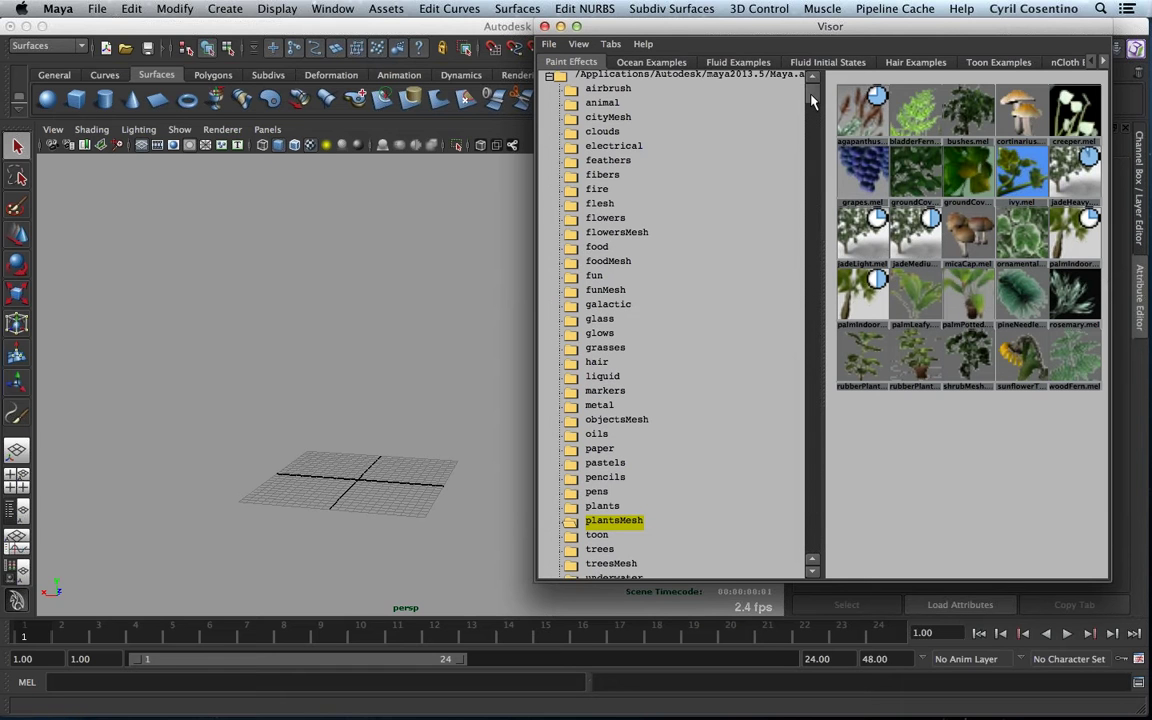
- Examine the Paint Effects brushes in the toon, trees, treesMesh and underwater folders
drag(812, 101, 812, 278)
click(594, 301)
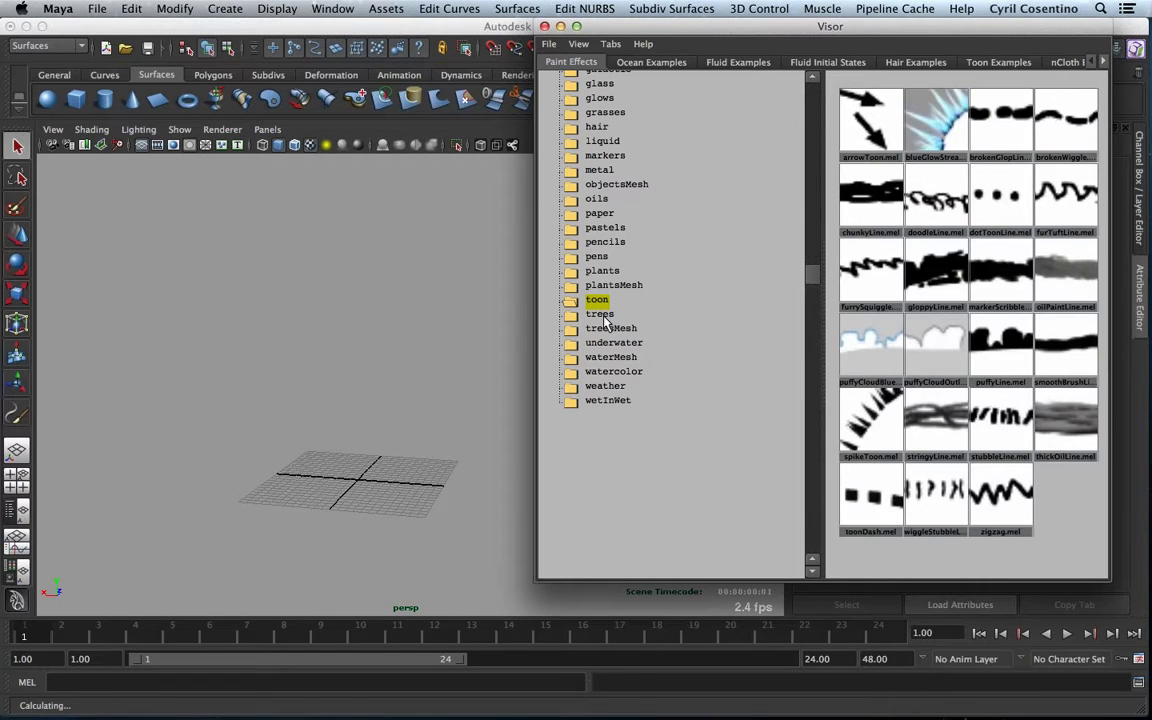
click(600, 315)
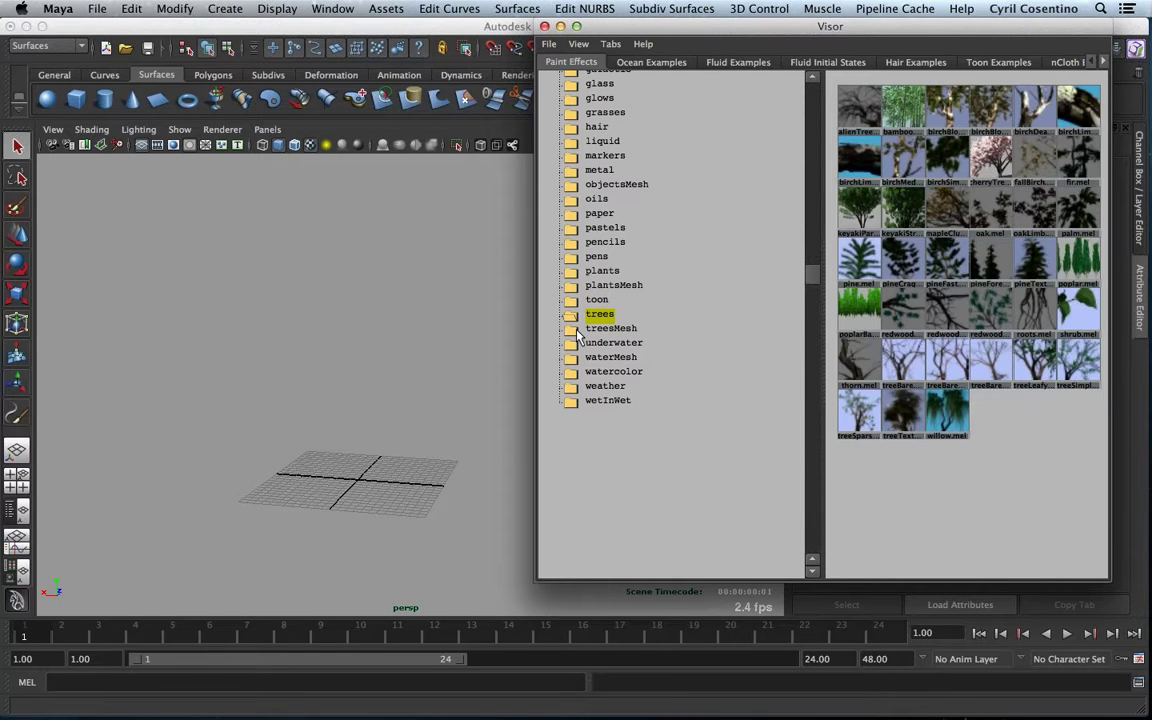
click(600, 329)
click(600, 315)
click(612, 330)
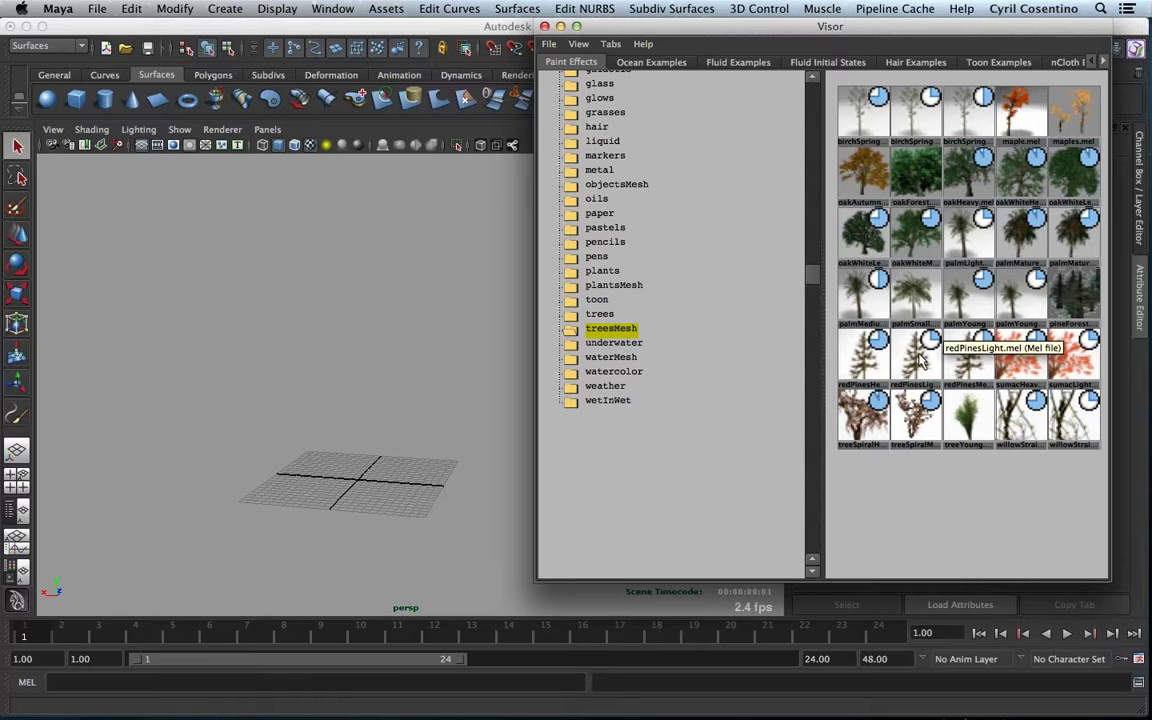
click(610, 343)
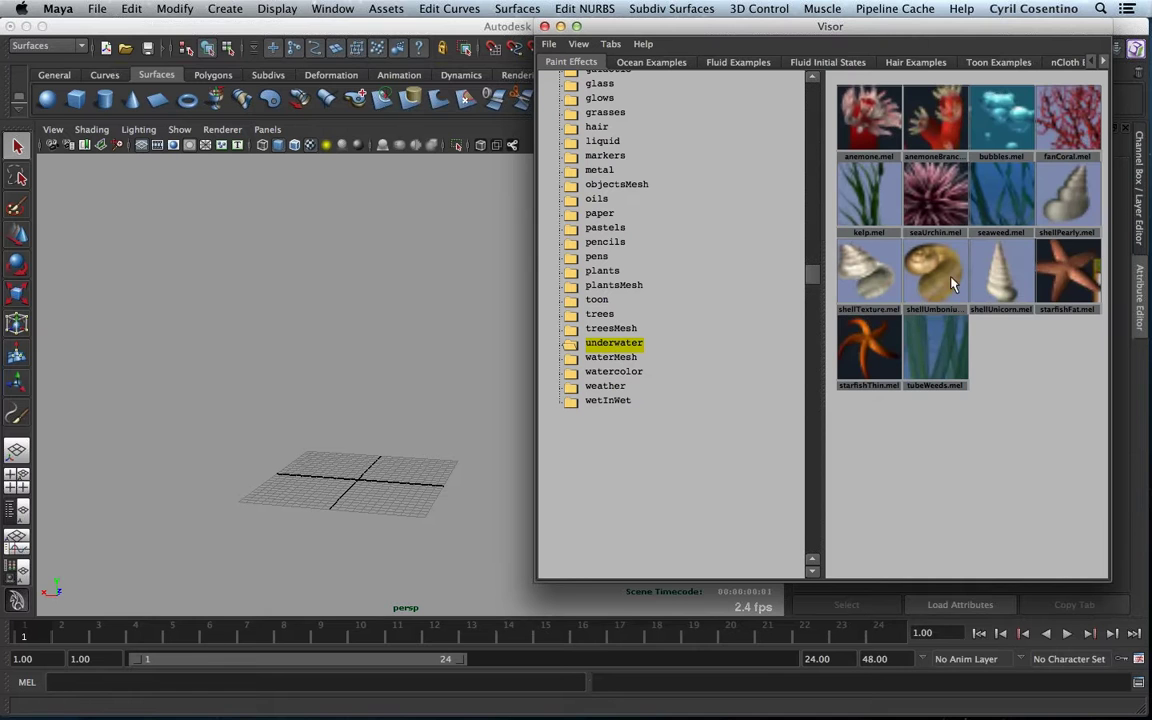
click(894, 293)
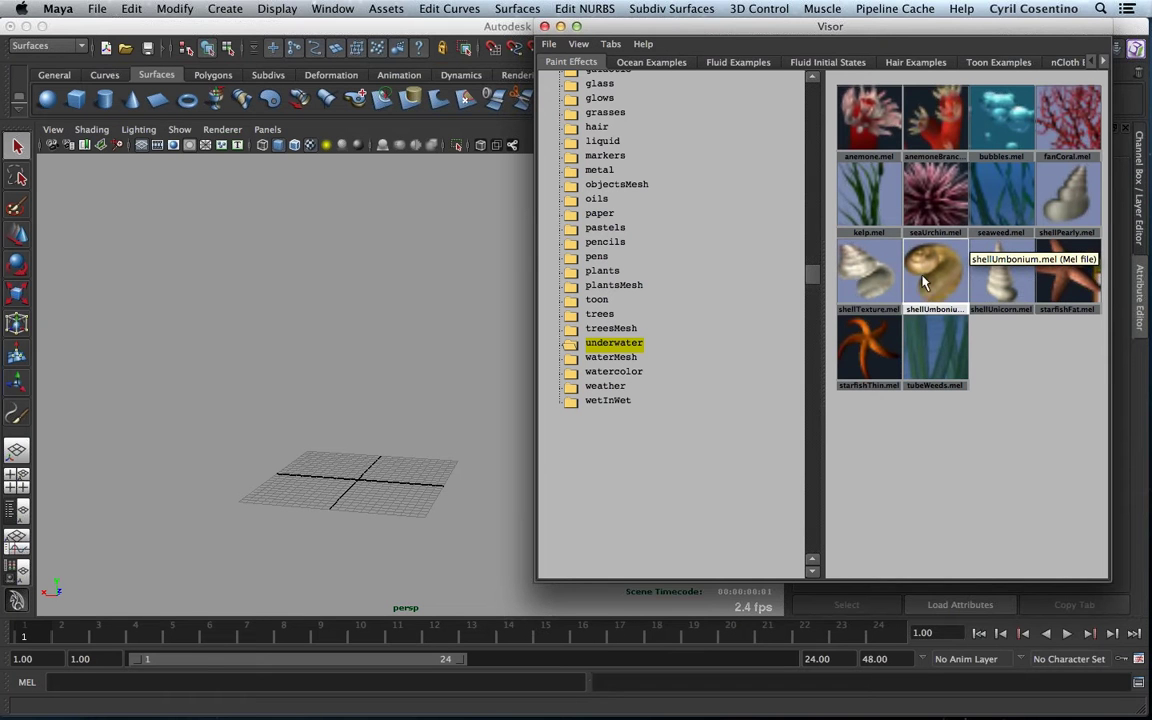
- Paint a curved stroke rising from the grid with the flowingRapids brush from the waterMesh folder
click(627, 358)
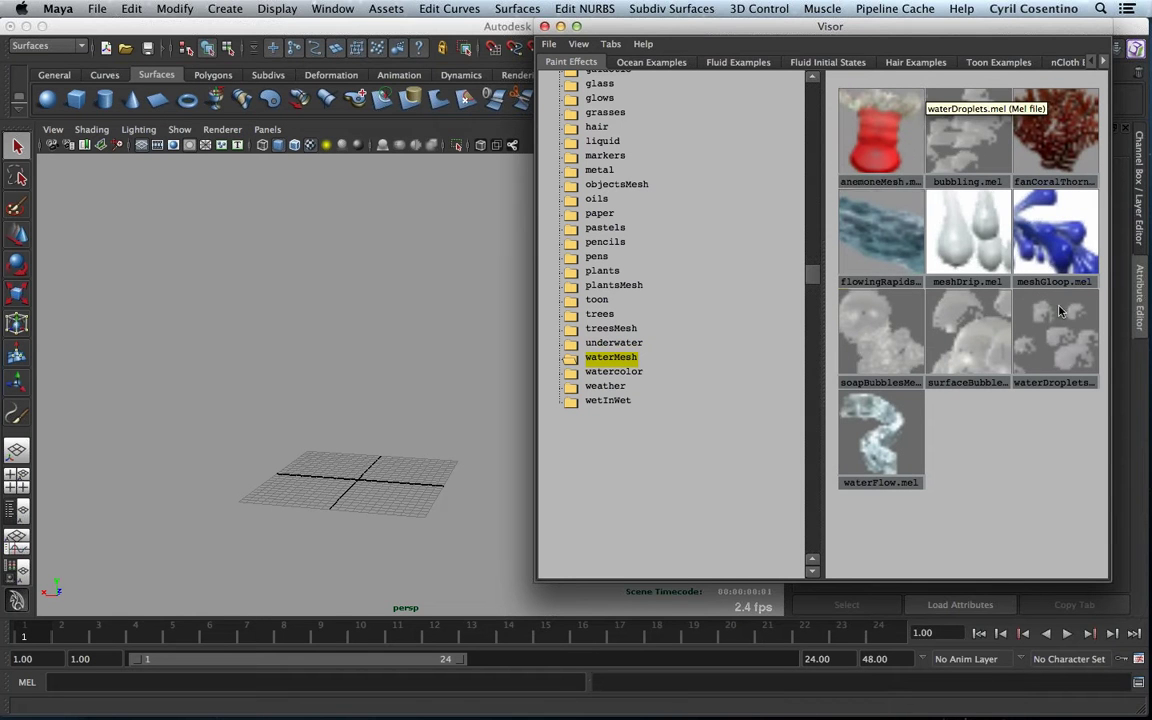
click(887, 246)
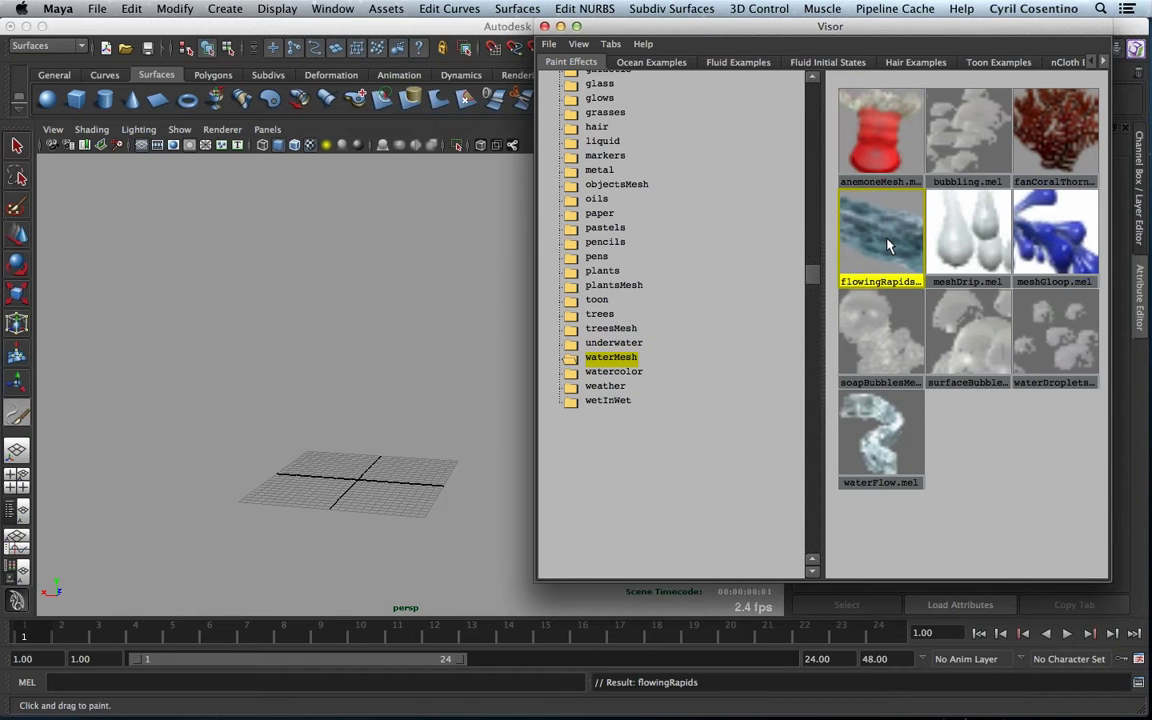
click(314, 472)
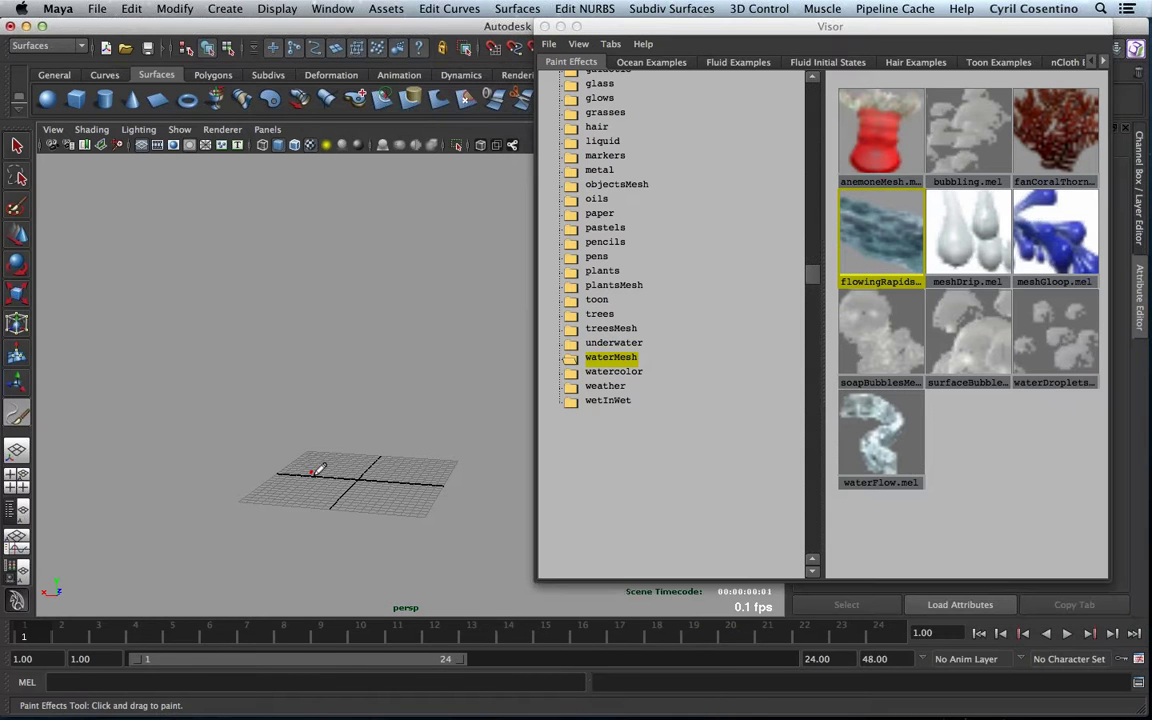
mouse_move(304, 505)
mouse_down()
mouse_move(400, 405)
mouse_move(379, 336)
mouse_move(314, 316)
mouse_up()
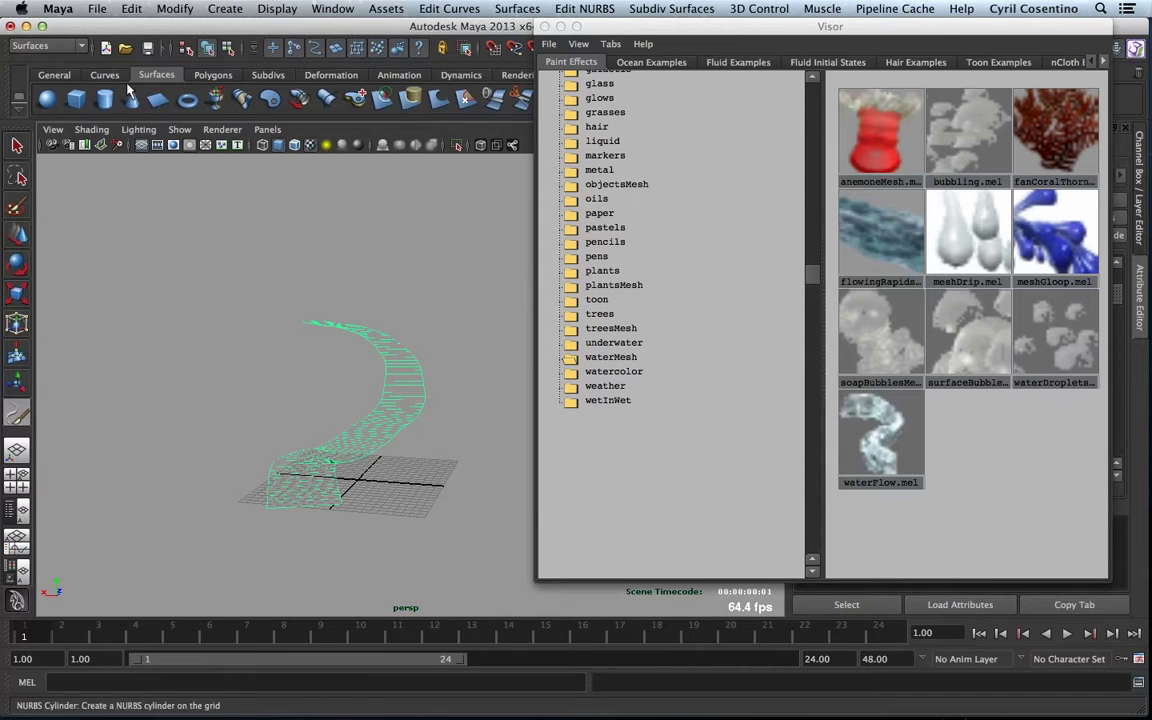
- Convert the flowingRapids stroke from Paint Effects to polygons
click(170, 9)
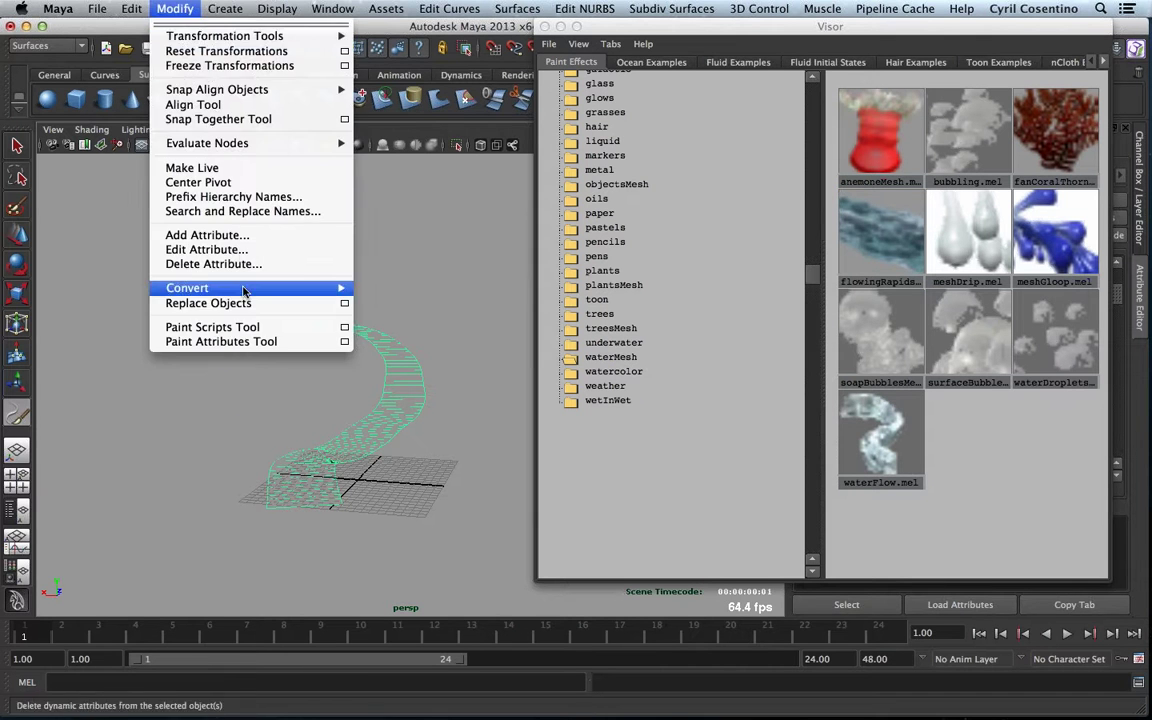
mouse_move(244, 290)
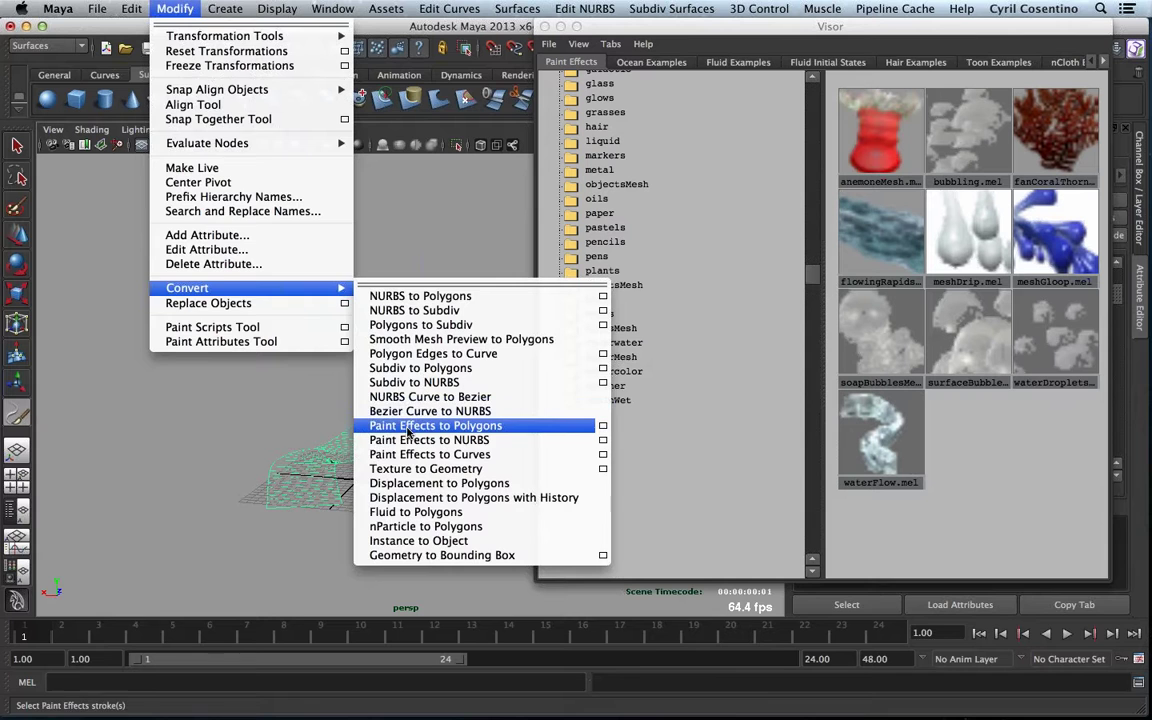
click(407, 425)
- Play back the flowing water animation, stop it, and remove the water mesh from the scene
click(1067, 633)
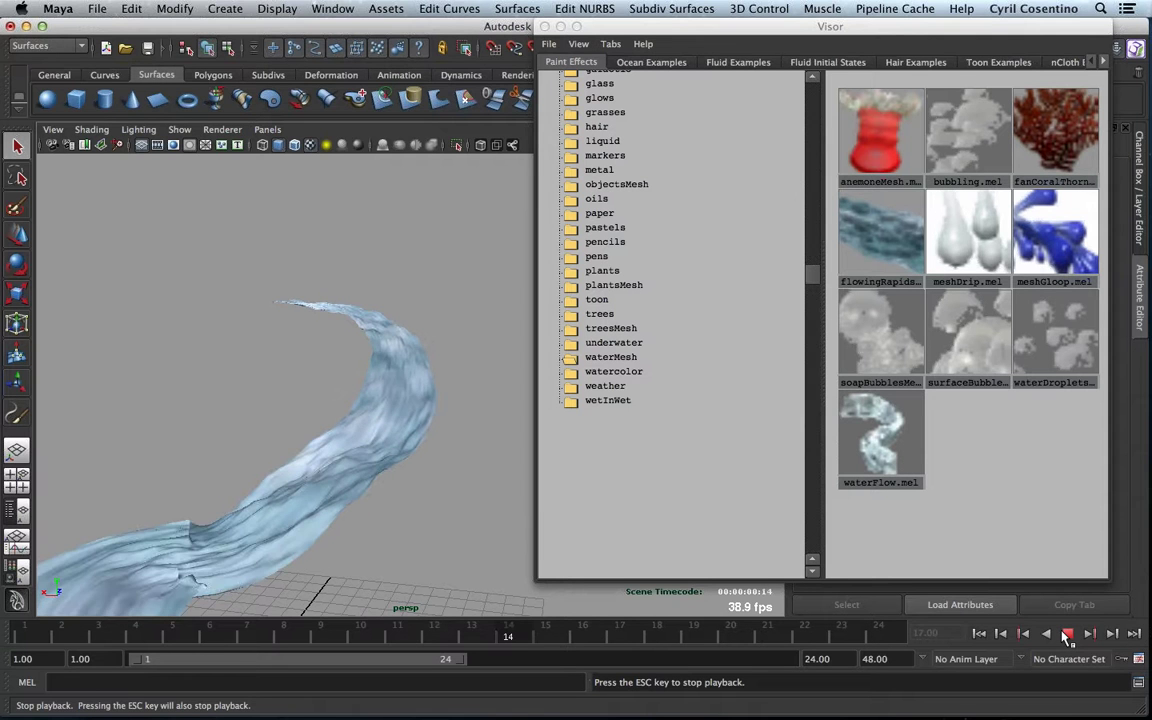
click(1067, 634)
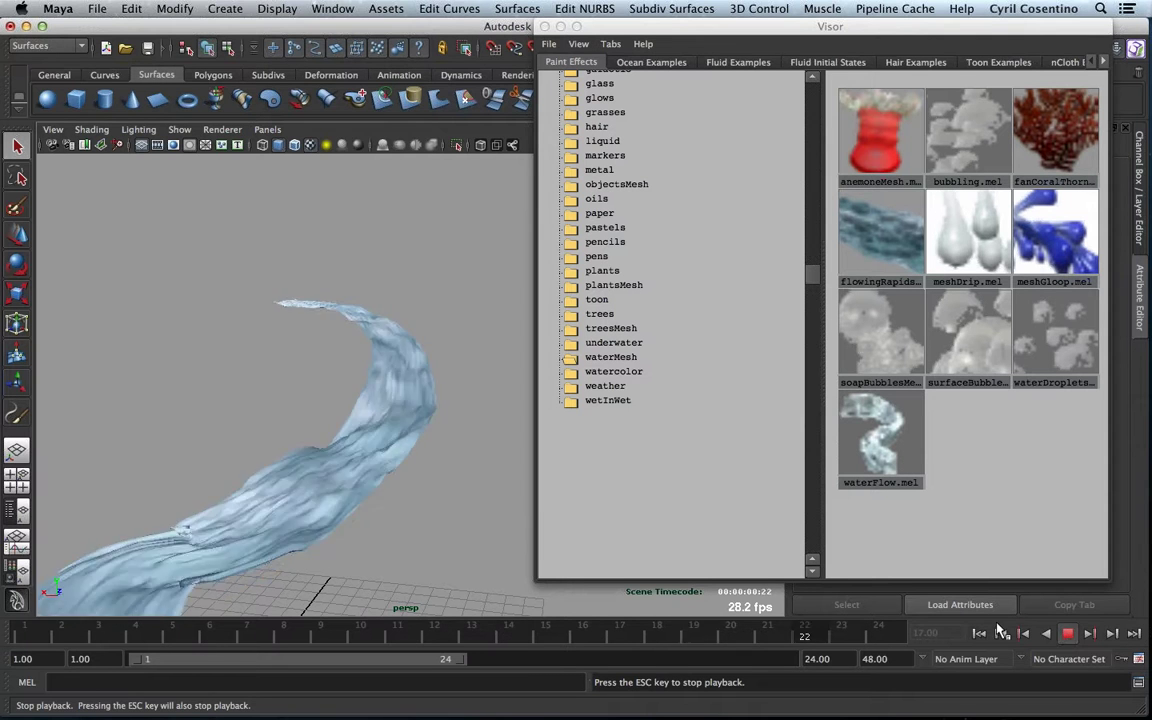
key(ctrl+z)
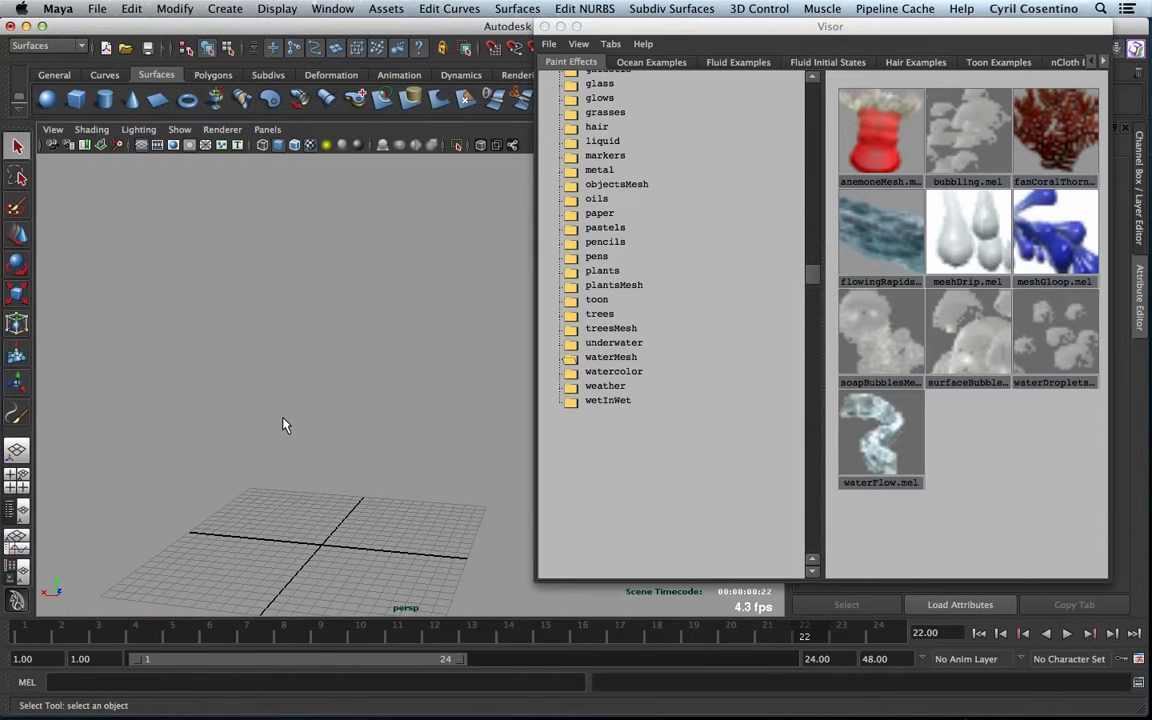
- Browse the wetInWet, weather and watercolor brush folders
click(607, 401)
click(604, 388)
click(610, 372)
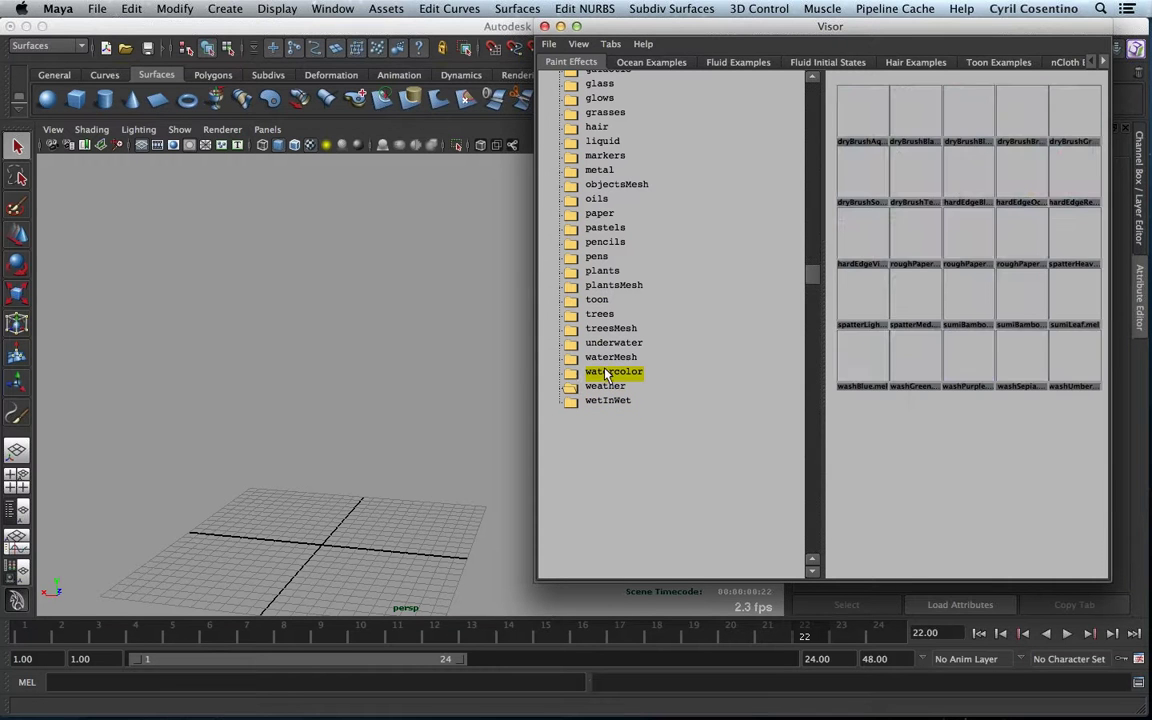
- Paint a wide stroke of grass across the grid with the grassClump brush from the grasses folder
click(602, 114)
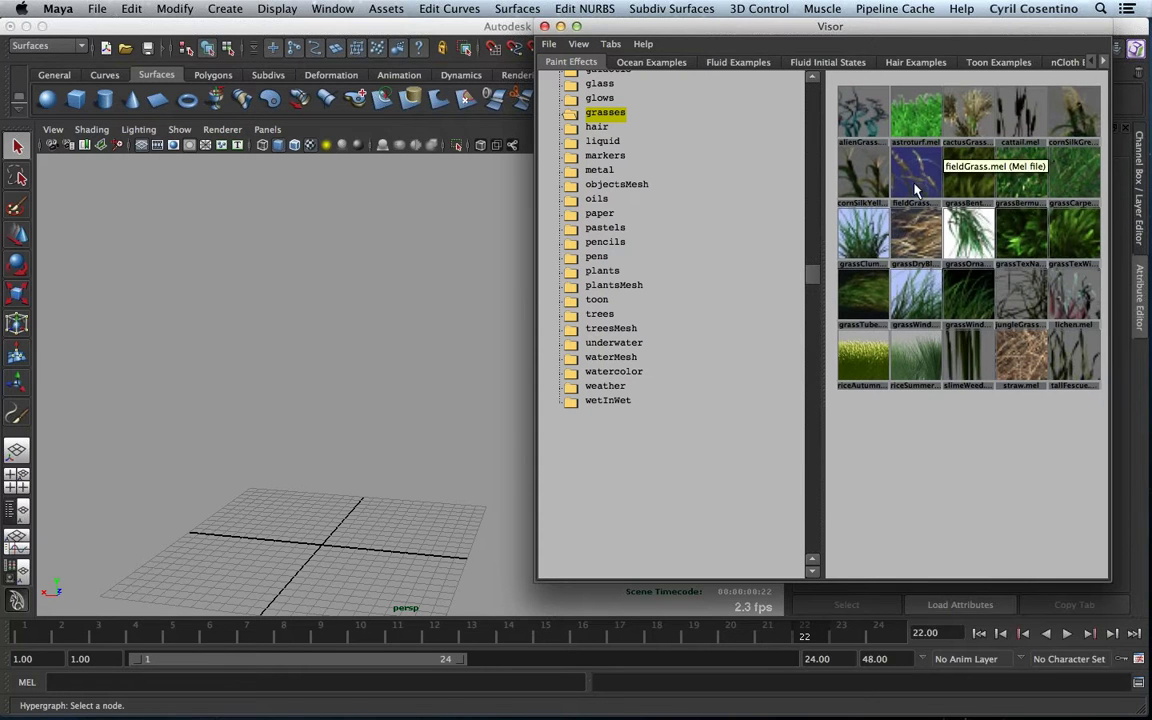
click(862, 236)
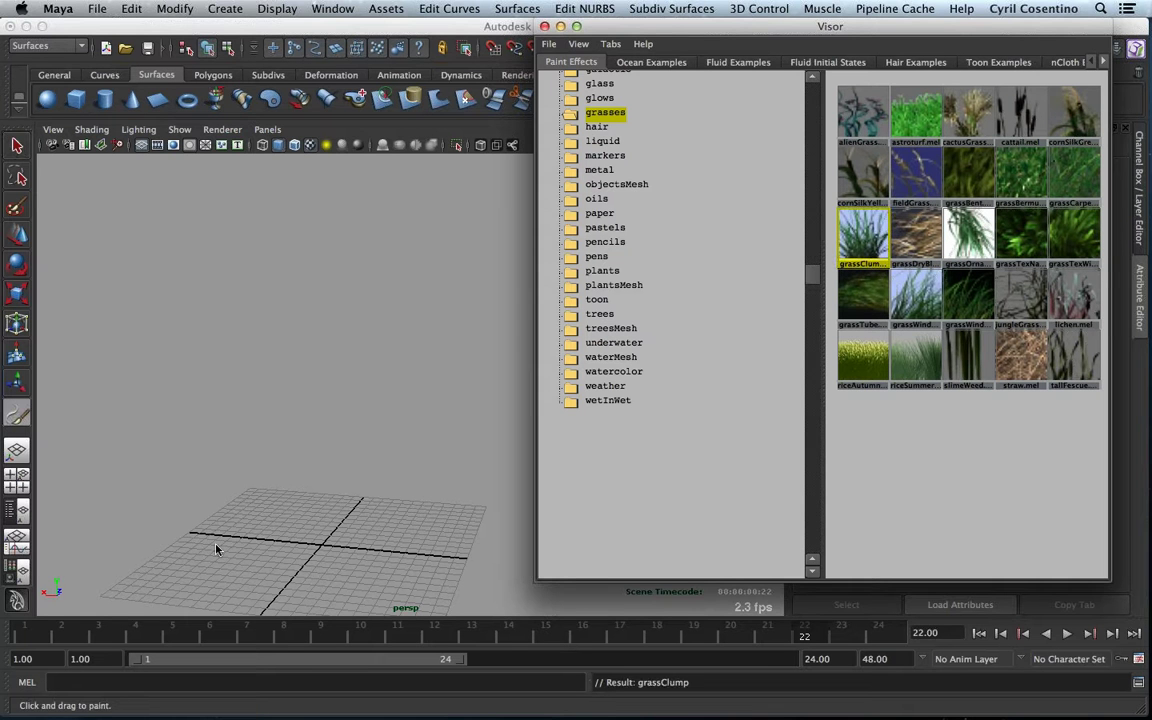
mouse_move(216, 545)
alt+right_down()
mouse_move(398, 410)
mouse_move(393, 445)
mouse_move(422, 447)
alt+right_up()
mouse_move(239, 465)
mouse_down()
mouse_move(200, 470)
mouse_move(502, 498)
mouse_up()
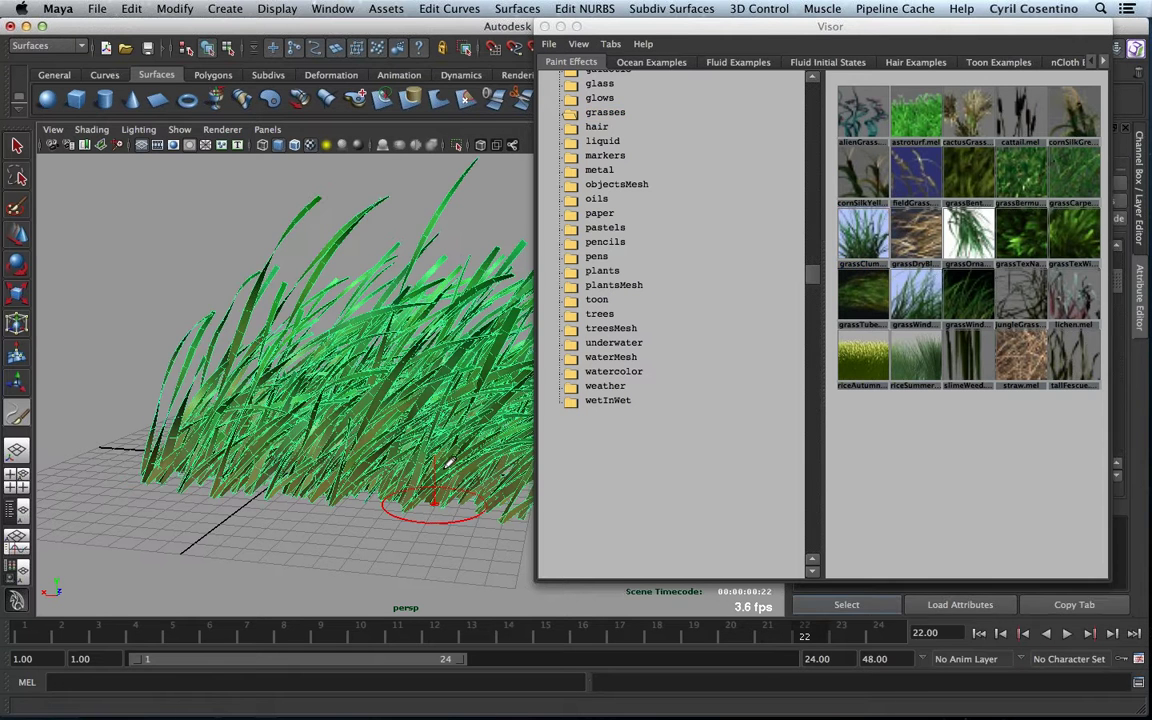
- Clear the grass clump and paint a short stroke of wind-blown grass on the grid with a grassWind brush
mouse_move(502, 497)
alt+right_down()
mouse_move(206, 355)
mouse_move(367, 379)
alt+right_up()
alt+drag(367, 379, 439, 453)
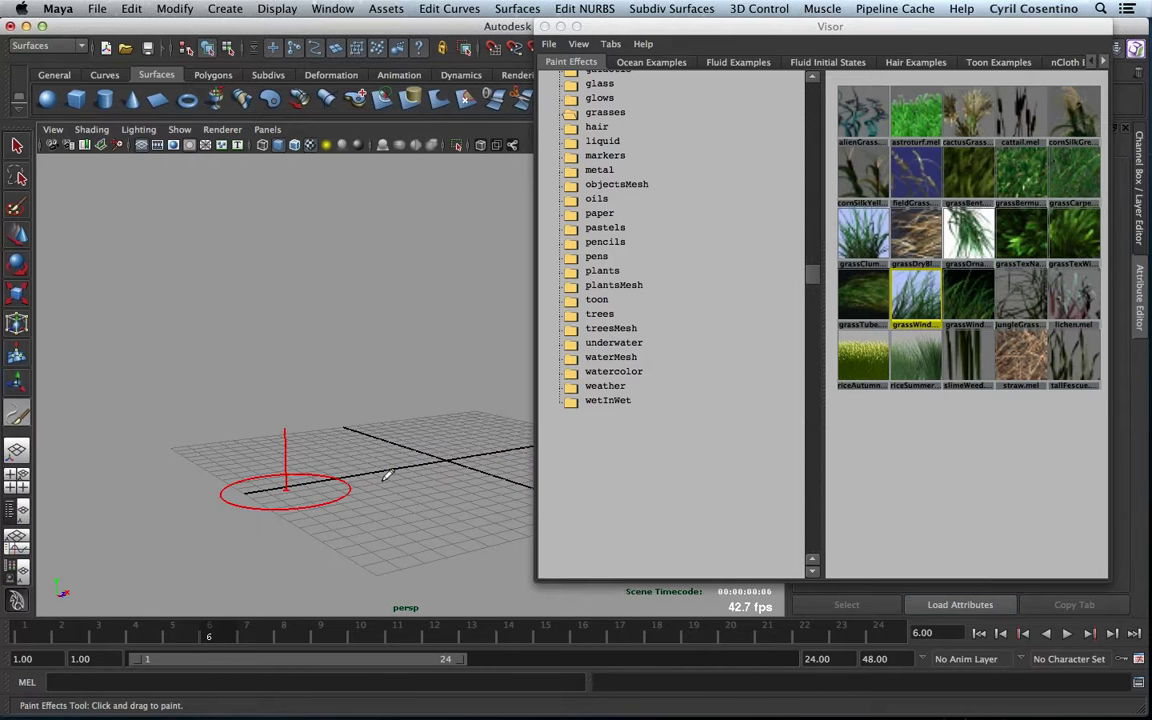
mouse_move(411, 470)
mouse_down()
mouse_move(250, 475)
mouse_move(224, 487)
mouse_move(250, 493)
mouse_move(202, 500)
mouse_move(303, 478)
mouse_up()
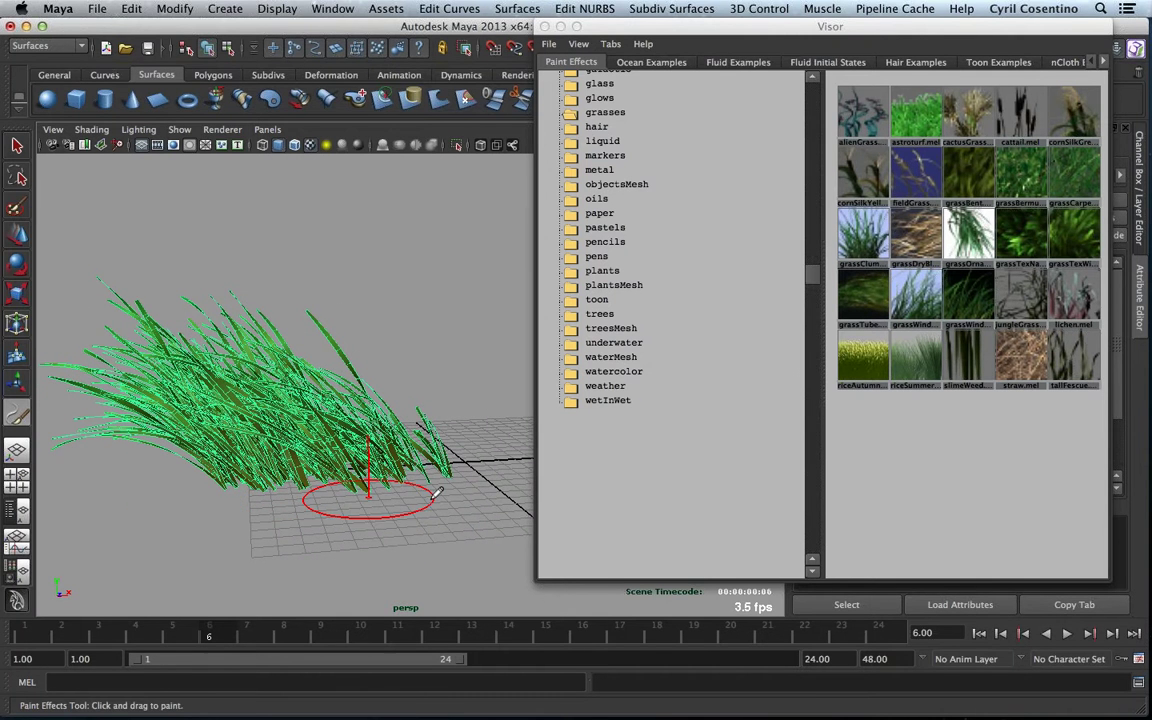
- Play back the wind-blown grass animation, stop it, and undo the grass stroke
click(1067, 634)
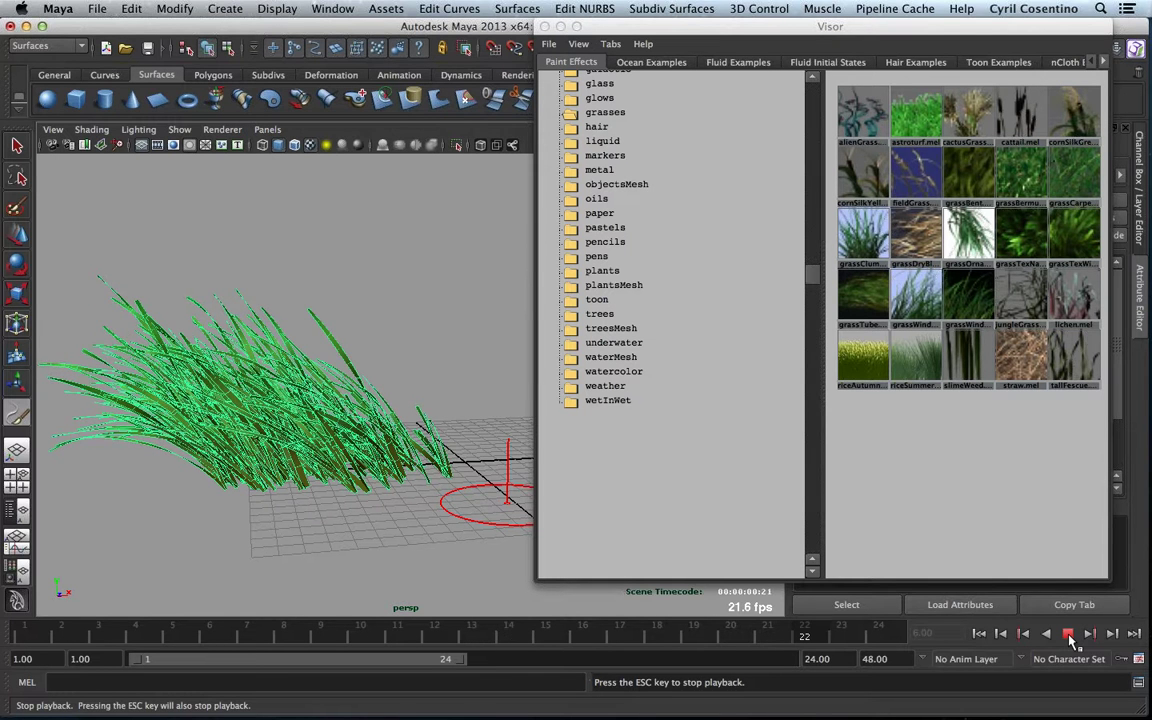
click(1068, 634)
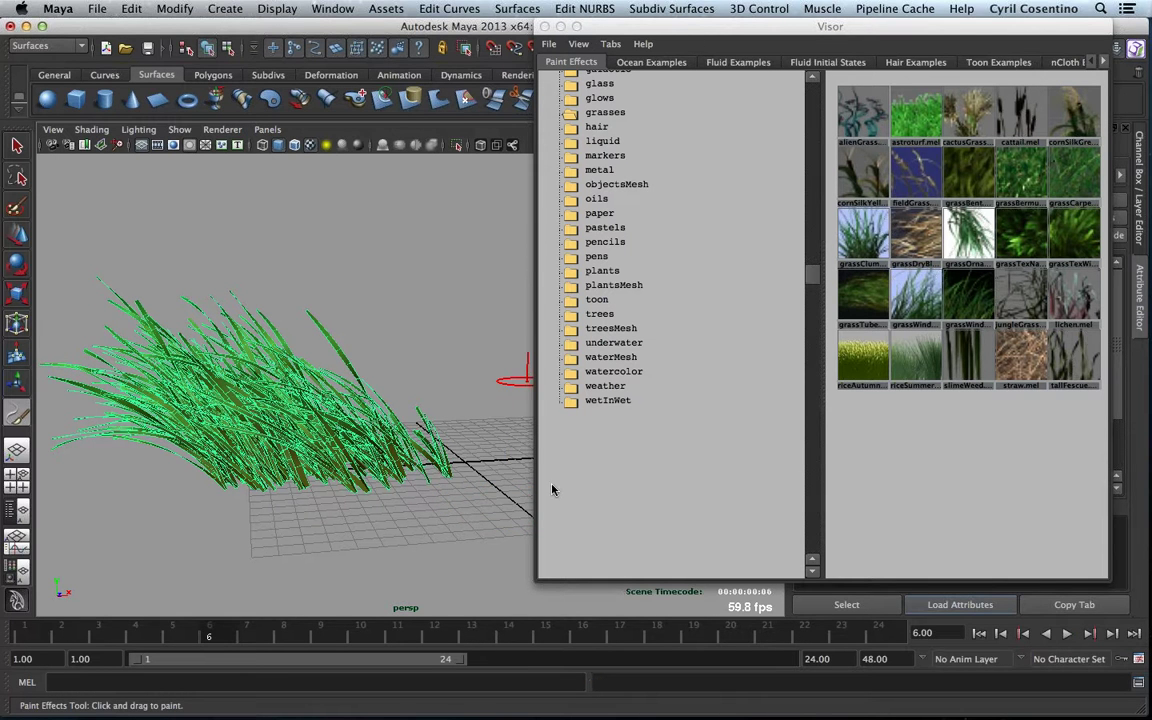
key(z)
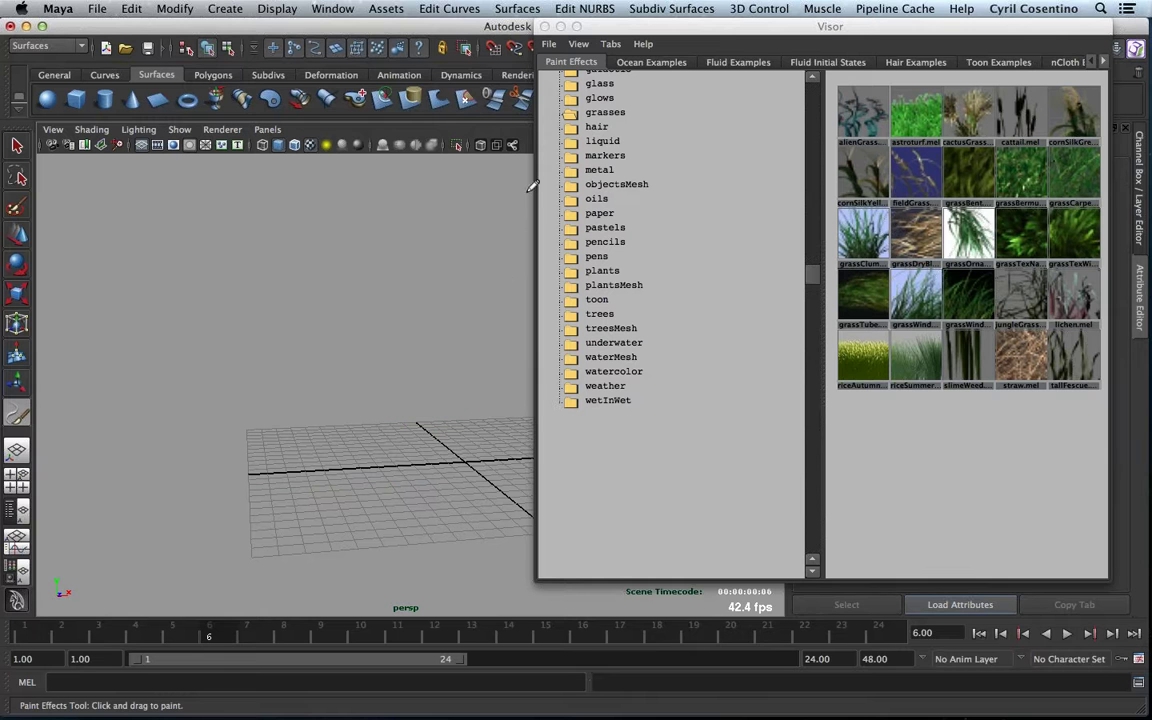
- Shrink the Visor window and reposition it to uncover more of the viewport
click(676, 36)
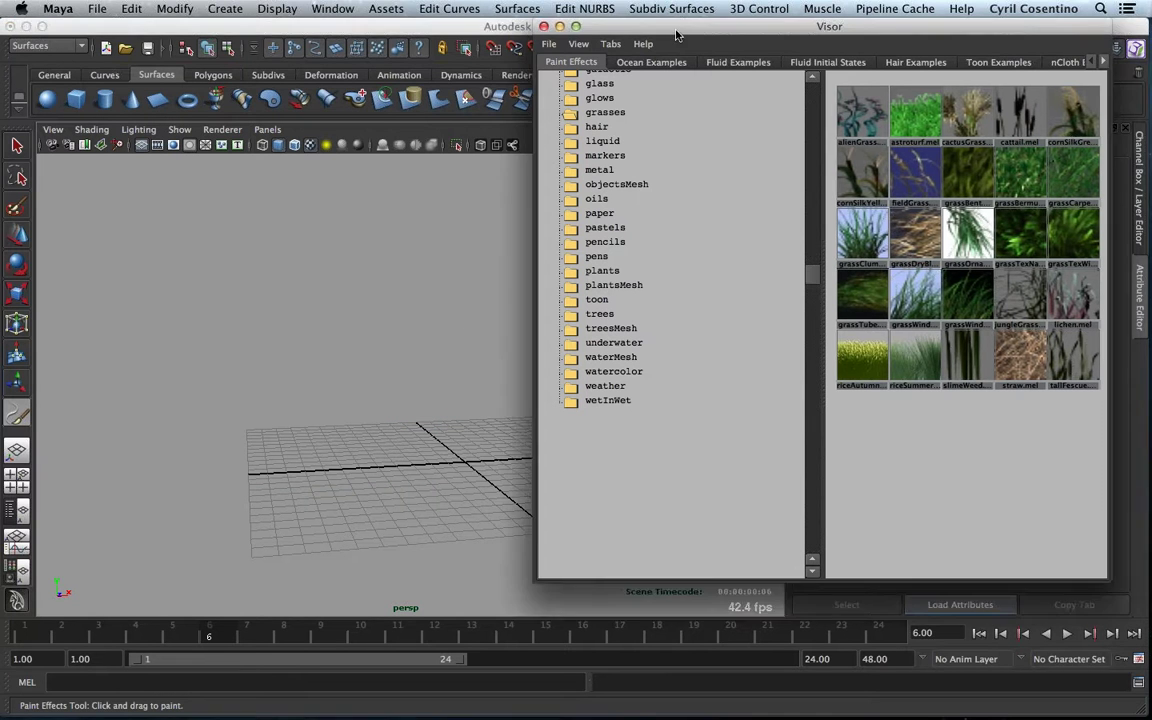
drag(676, 36, 687, 71)
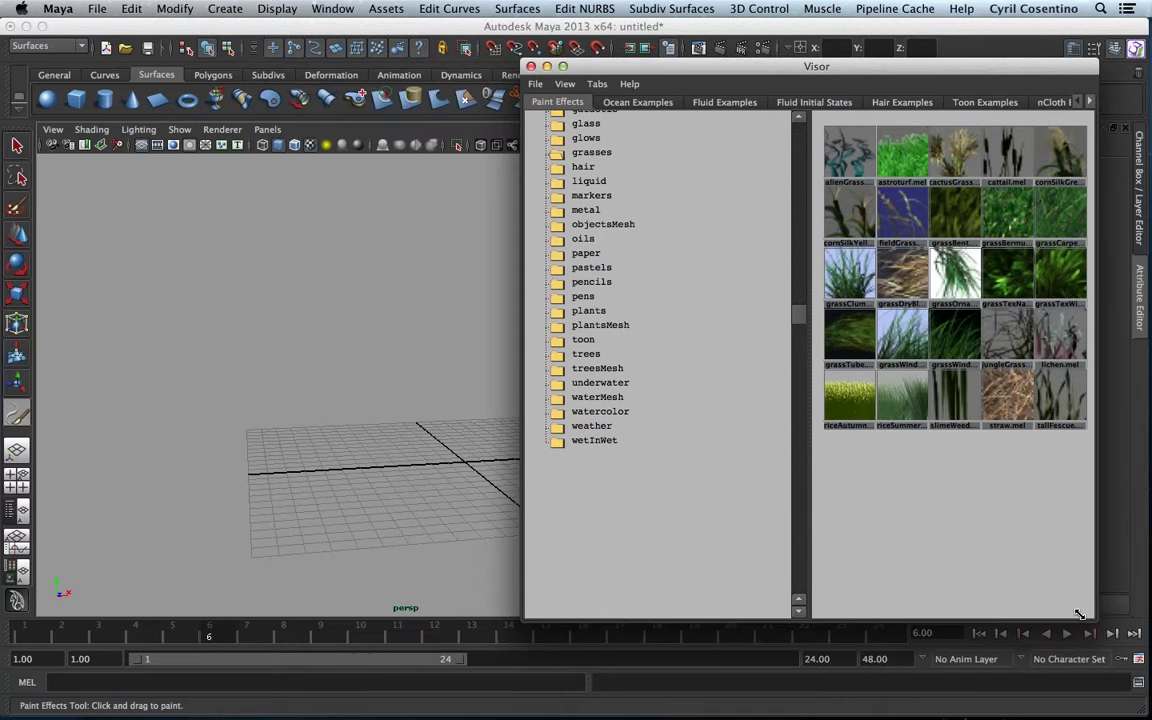
drag(1079, 614, 953, 556)
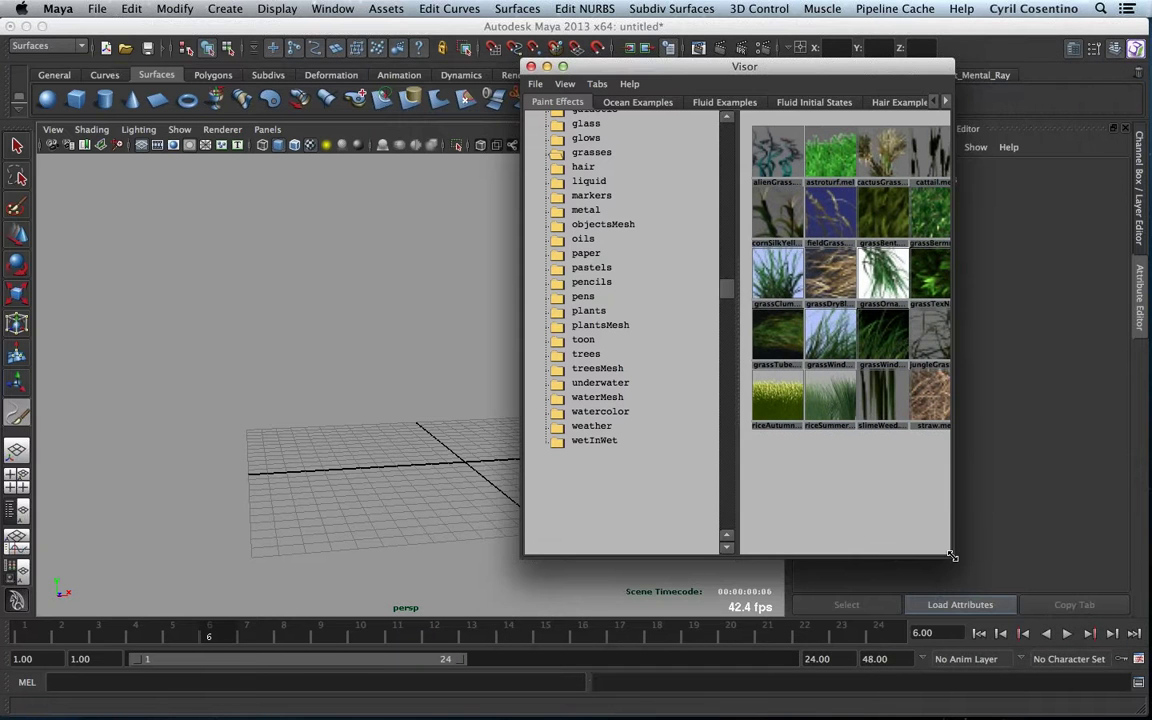
drag(729, 71, 835, 60)
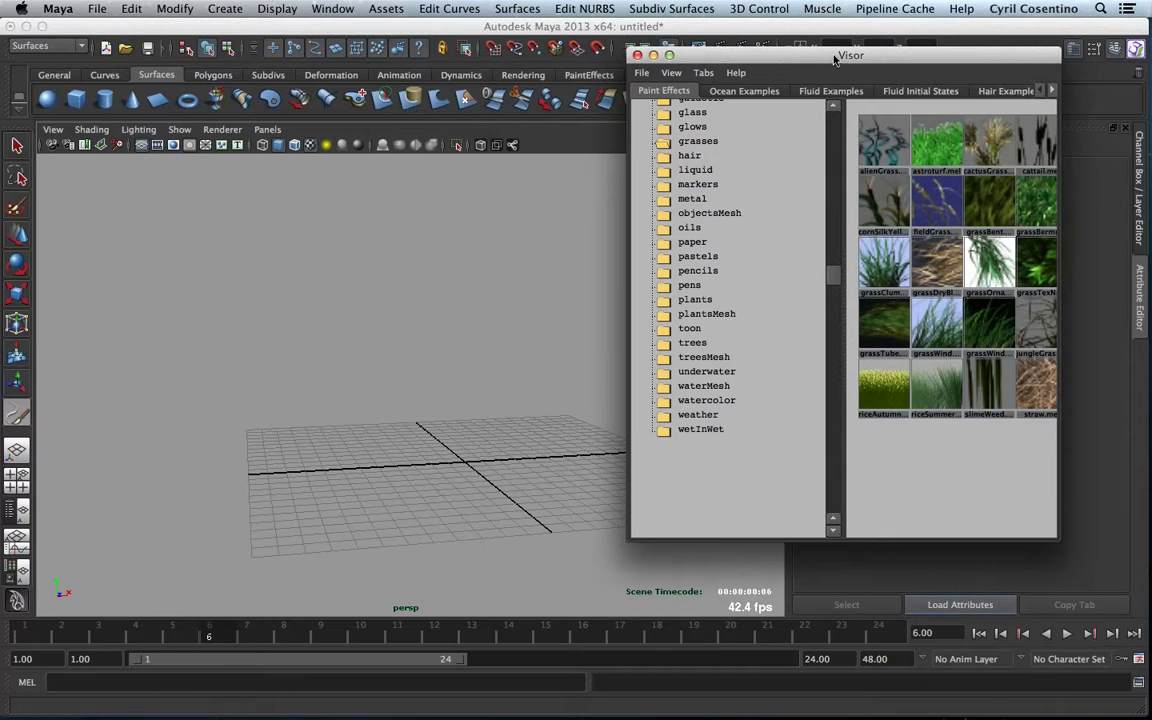
- Switch the viewport to the Paint Effects canvas and paint two short black horizontal strokes
click(333, 330)
key(8)
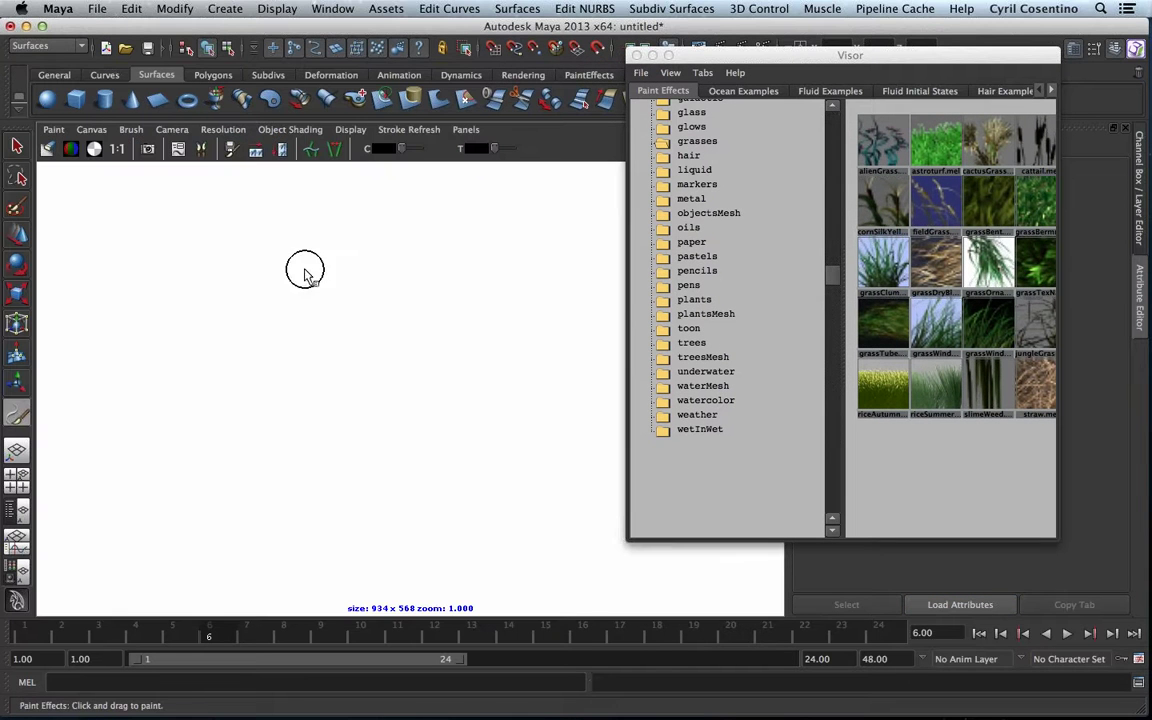
drag(303, 268, 285, 272)
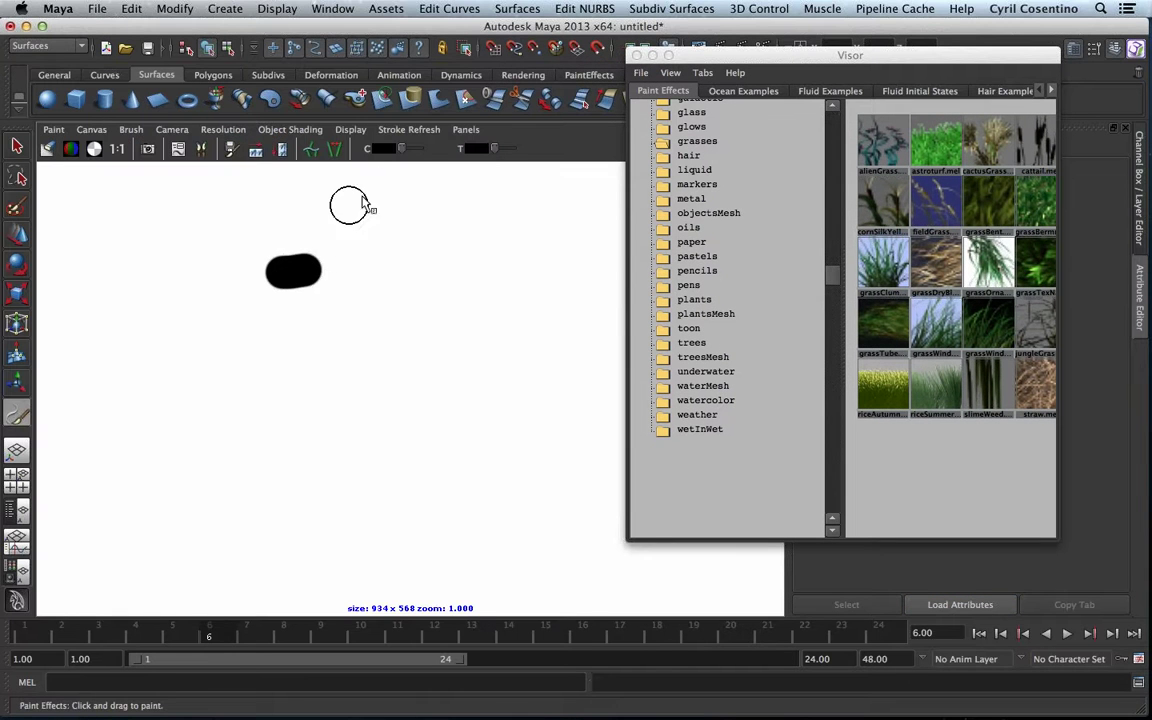
drag(288, 205, 416, 204)
- Paint a short curved stroke on the canvas with the dark textured oil brush from the oils collection
click(690, 233)
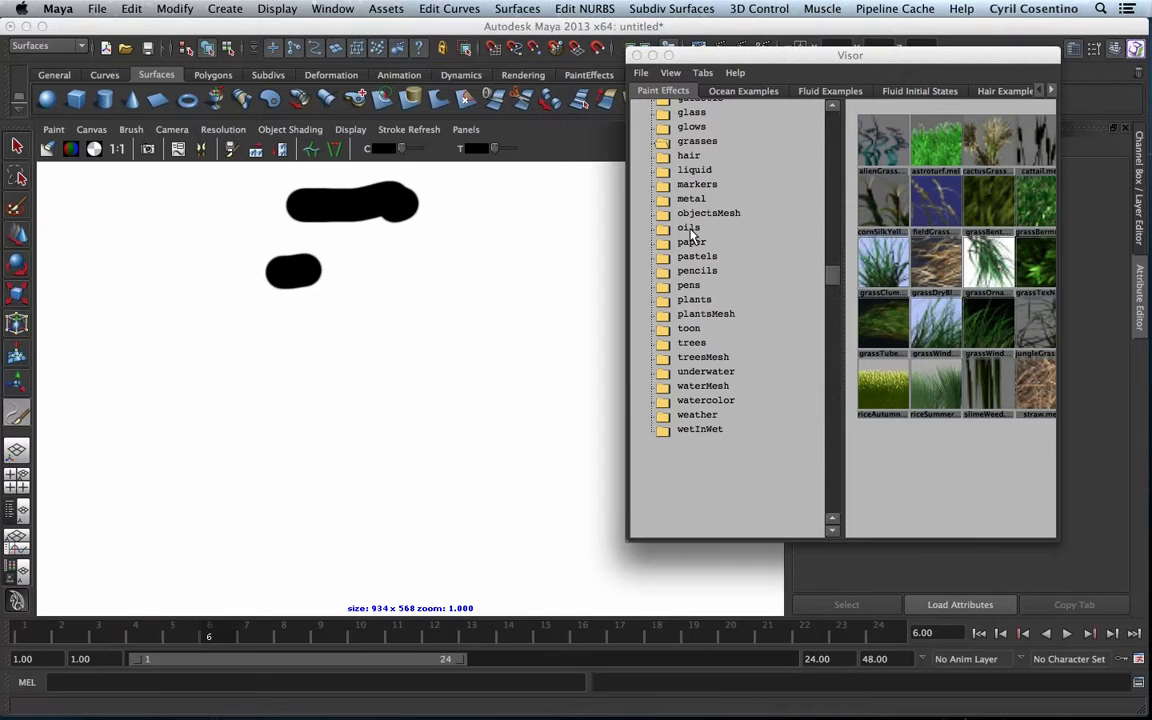
click(690, 230)
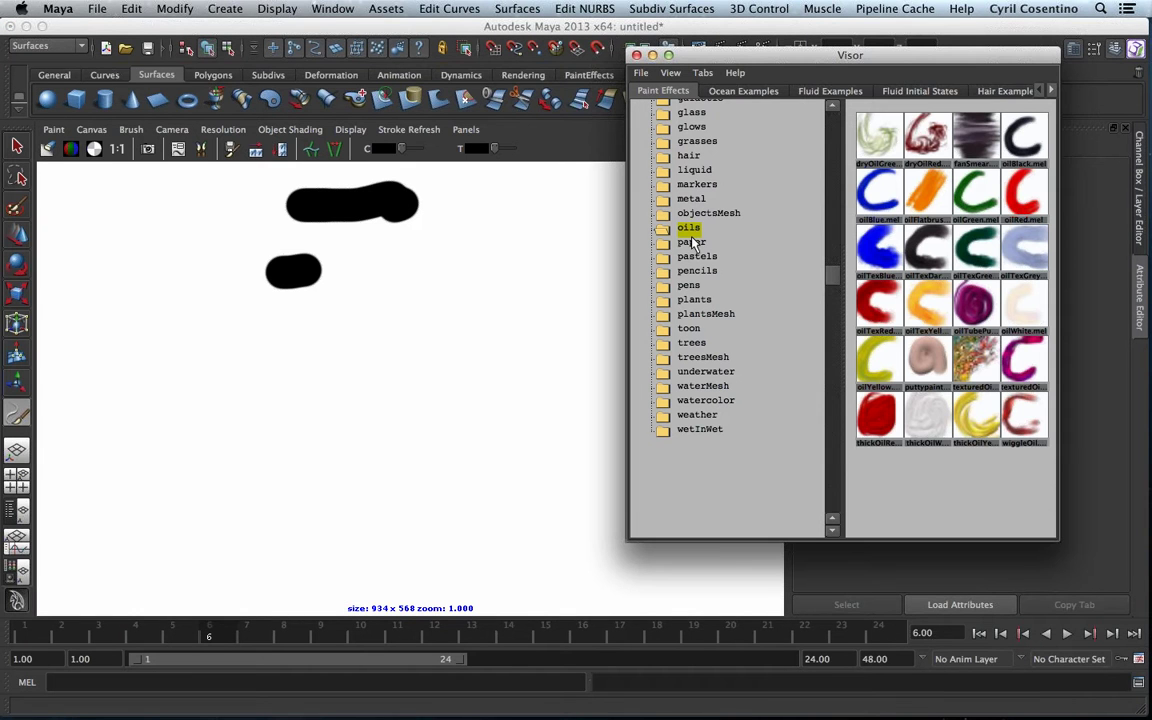
click(927, 250)
drag(405, 247, 523, 242)
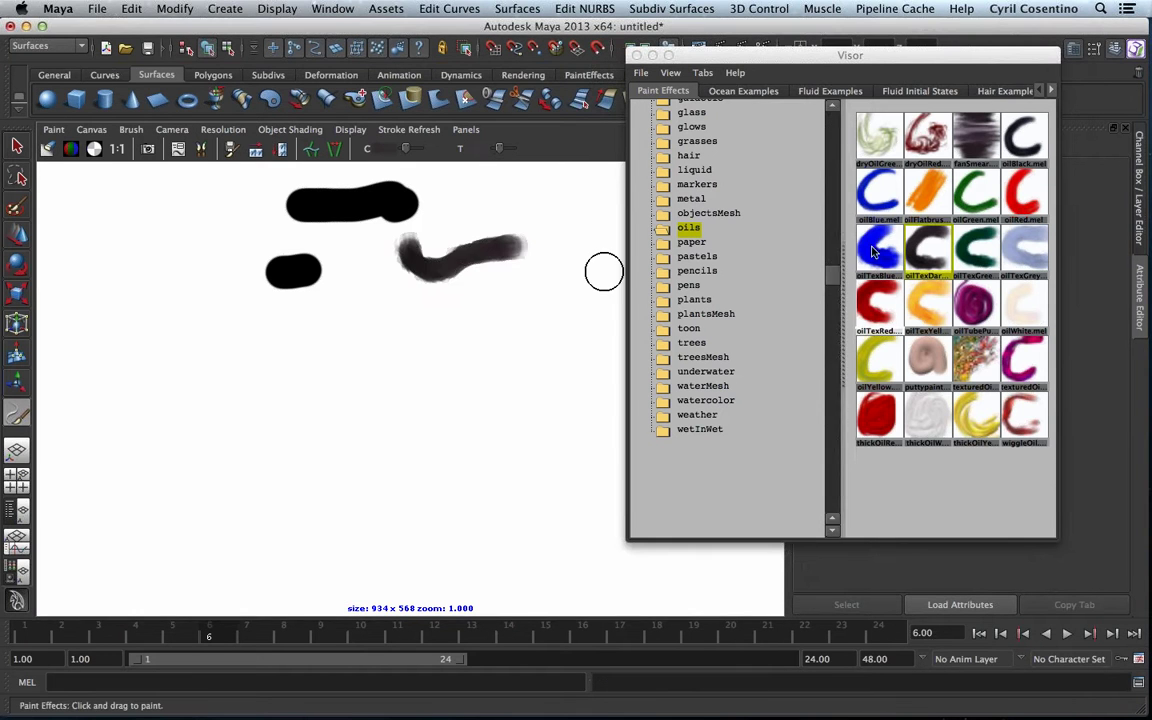
- Paint two wavy red strokes with the oilRed brush, on either side of the black strokes
click(1024, 190)
mouse_move(490, 190)
mouse_down()
mouse_move(578, 211)
mouse_move(592, 262)
mouse_up()
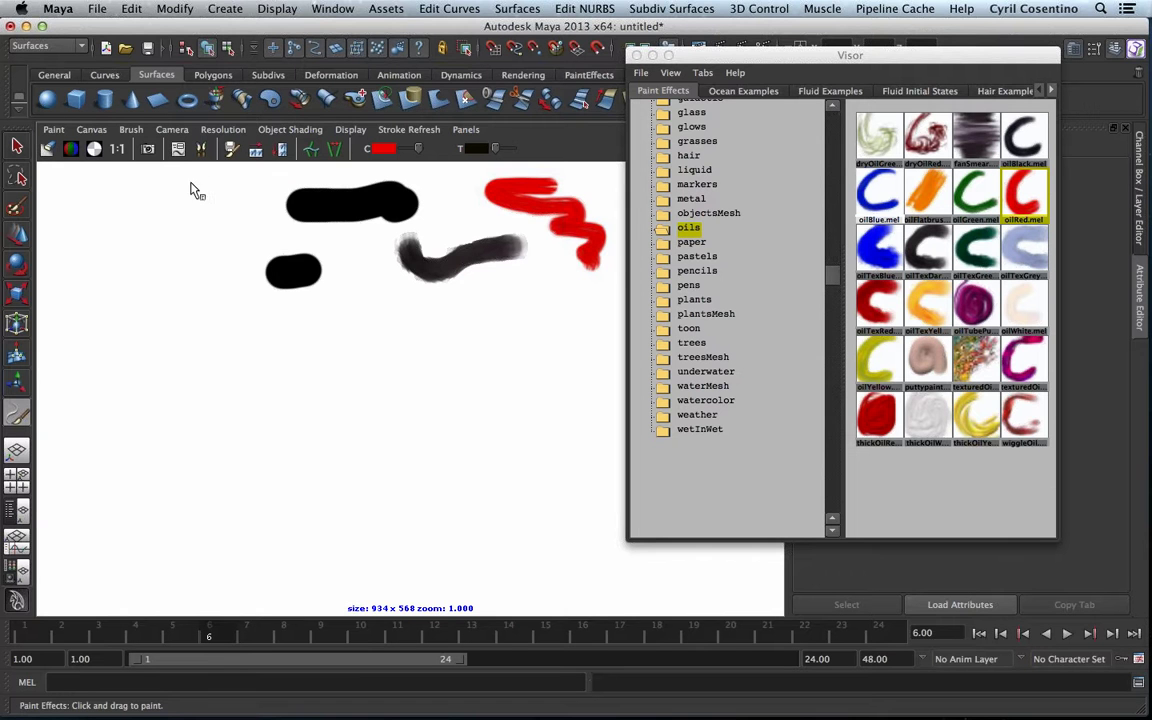
drag(243, 185, 98, 230)
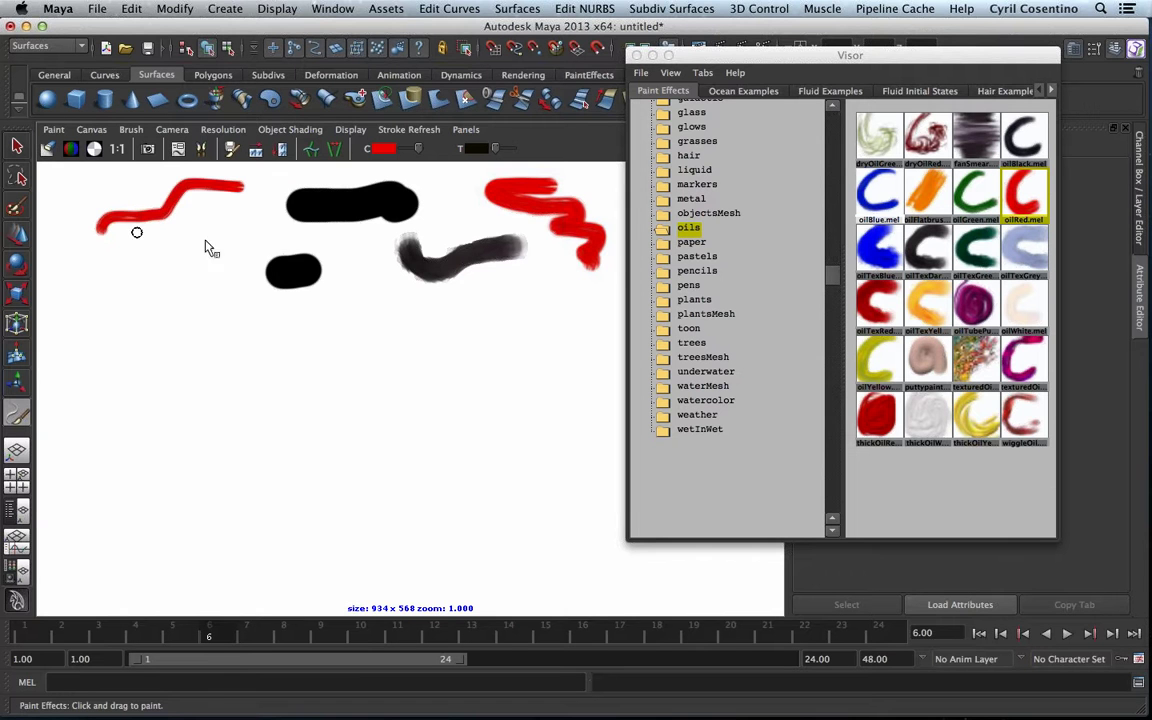
- Paint a razor-wire stroke over the upper part of the canvas with a razorWire brush from the metal collection
click(692, 199)
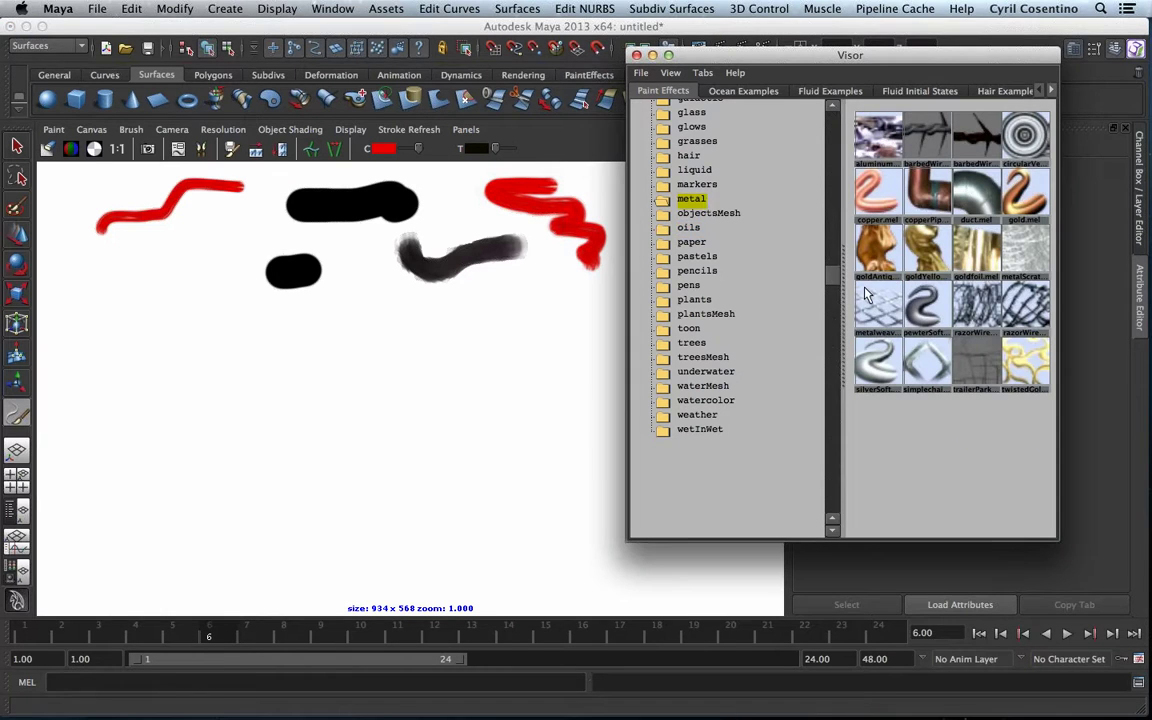
click(1012, 316)
mouse_move(150, 250)
mouse_down()
mouse_move(244, 154)
mouse_move(459, 175)
mouse_up()
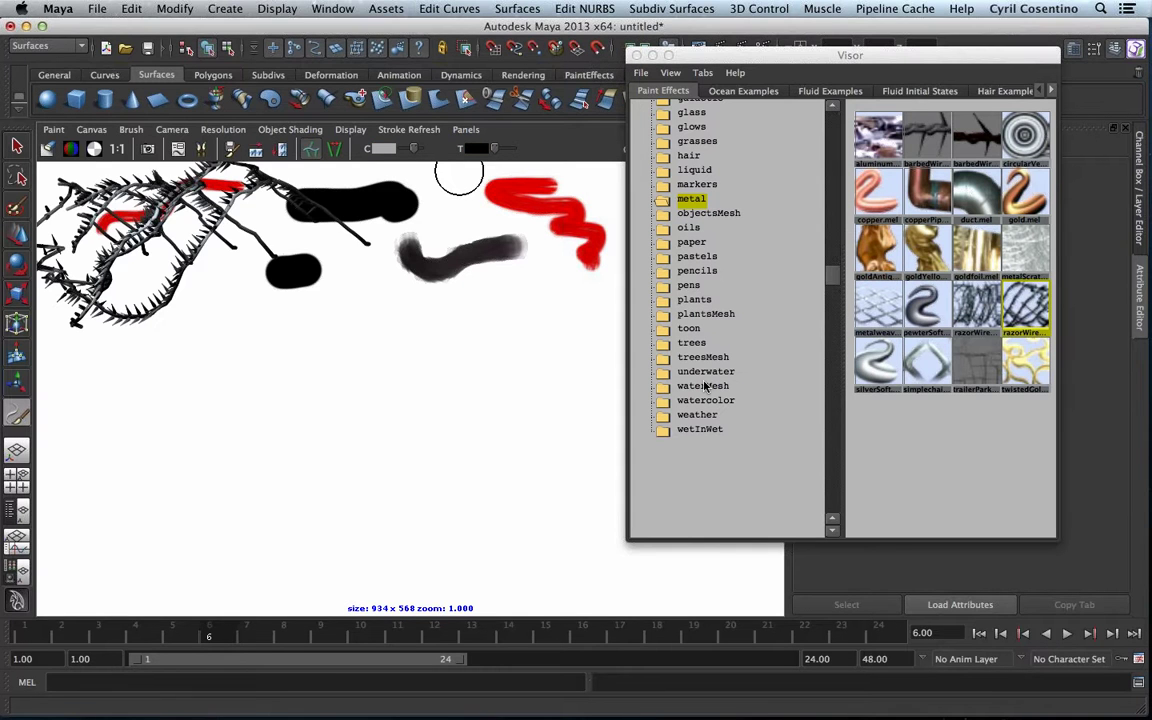
- Paint a woven band over the black strokes with the rattanFiber brush from the paper collection
click(705, 386)
click(691, 242)
click(887, 372)
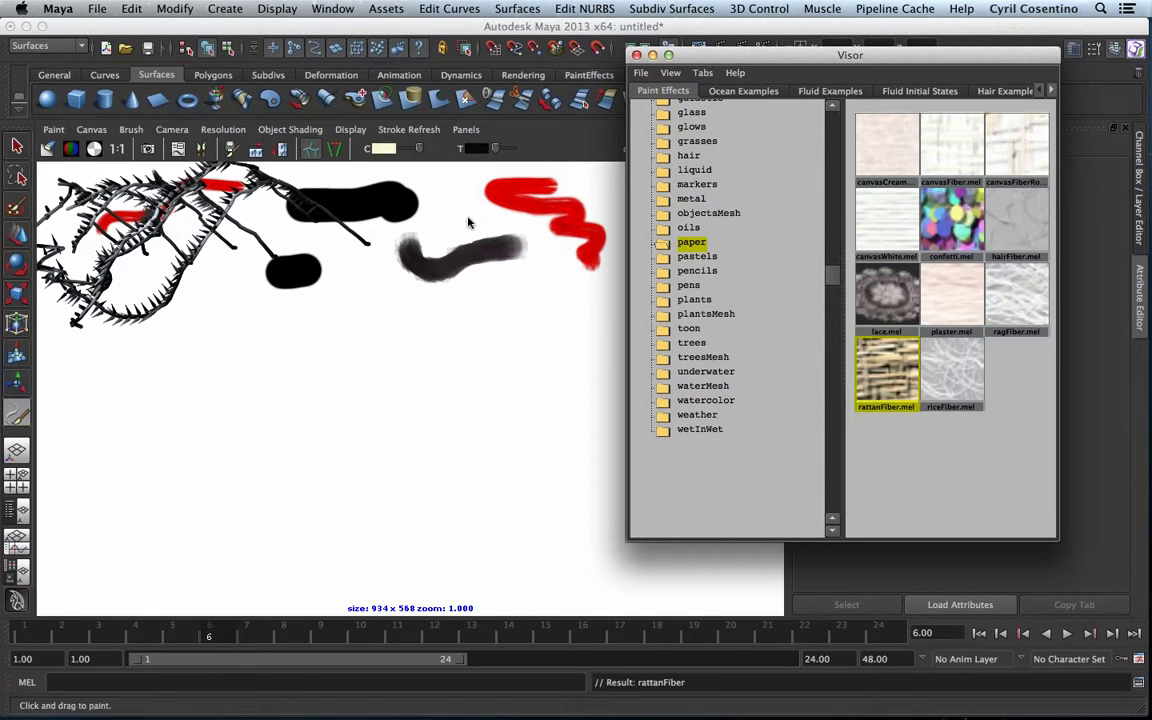
mouse_move(471, 205)
mouse_down()
mouse_move(430, 230)
mouse_move(190, 225)
mouse_up()
- Paint a burst of coloured dots beside the red zigzag with the party brush from the fun collection
click(694, 170)
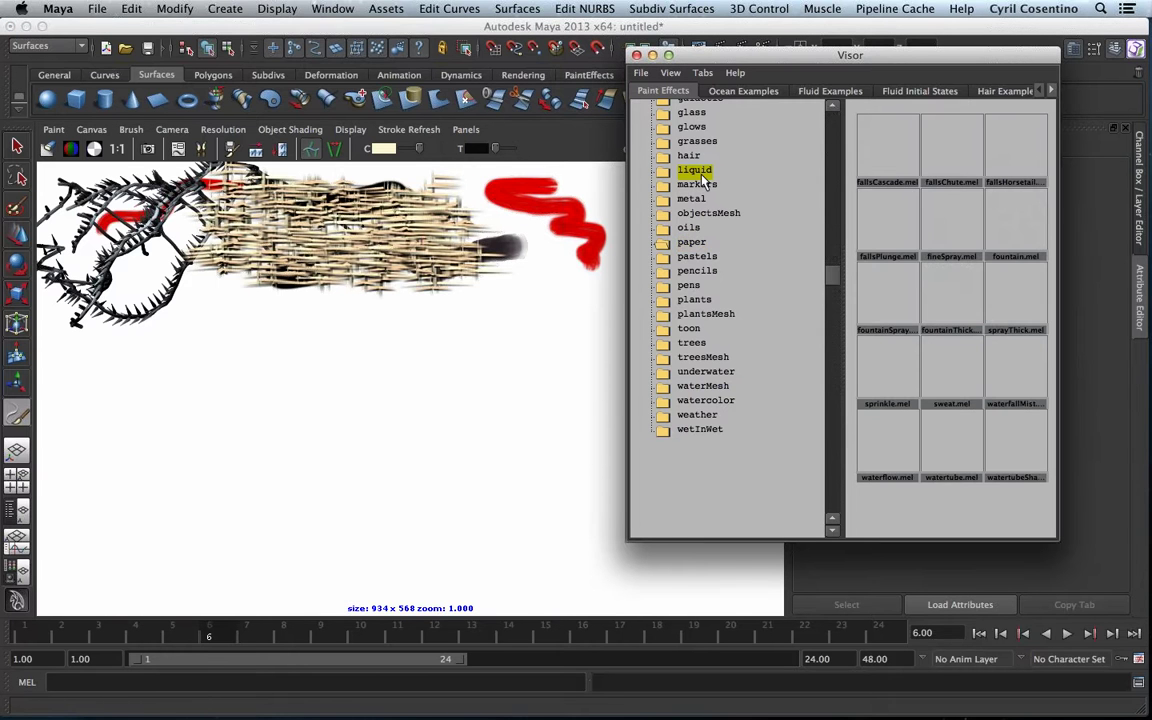
scroll(837, 258, up, 1)
scroll(837, 258, up, 2)
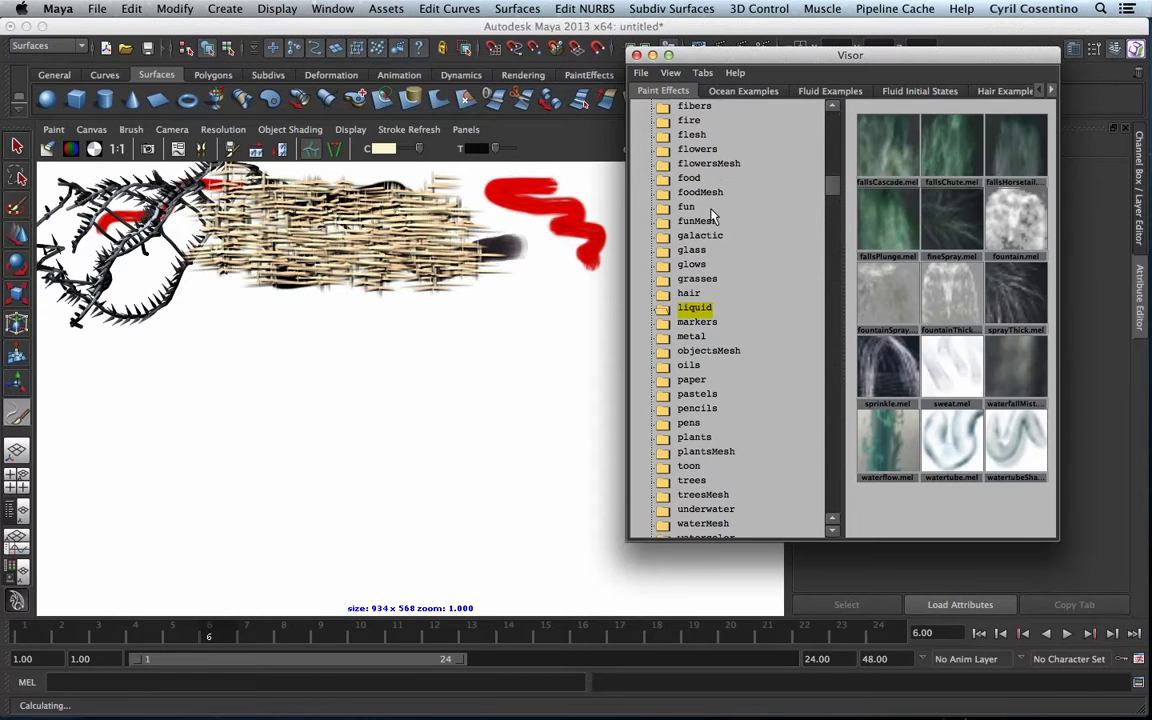
click(710, 210)
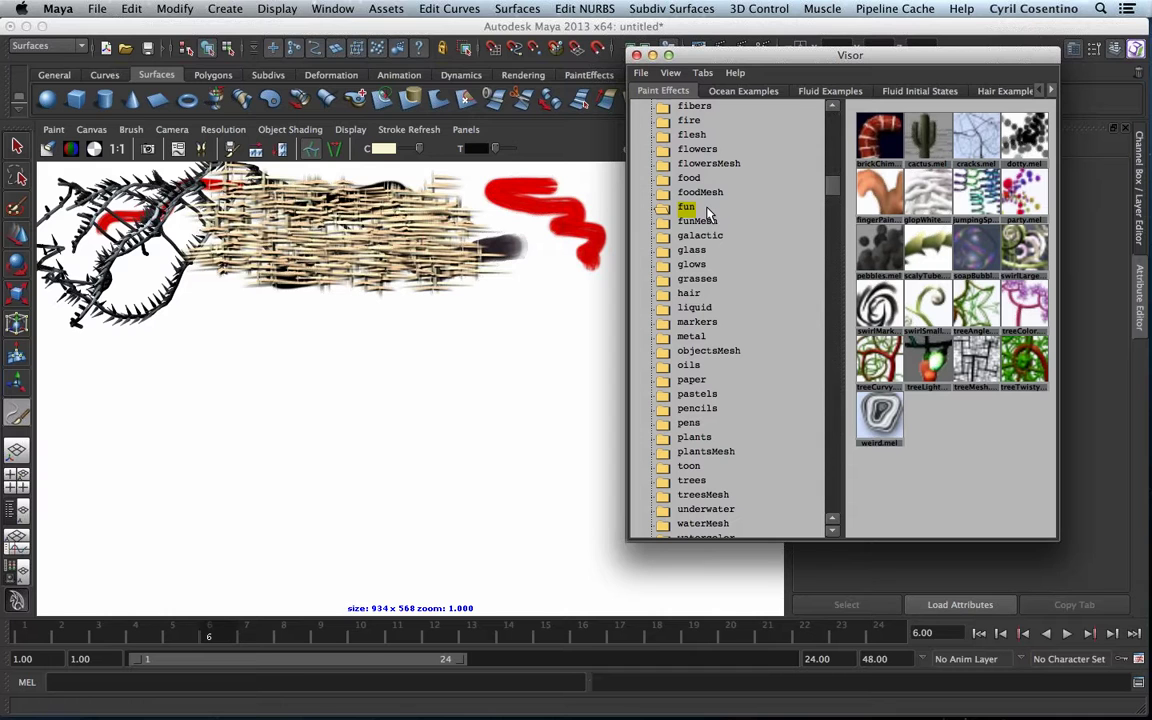
click(1024, 195)
mouse_move(535, 243)
mouse_down()
mouse_move(565, 215)
mouse_move(598, 208)
mouse_move(527, 257)
mouse_move(614, 221)
mouse_up()
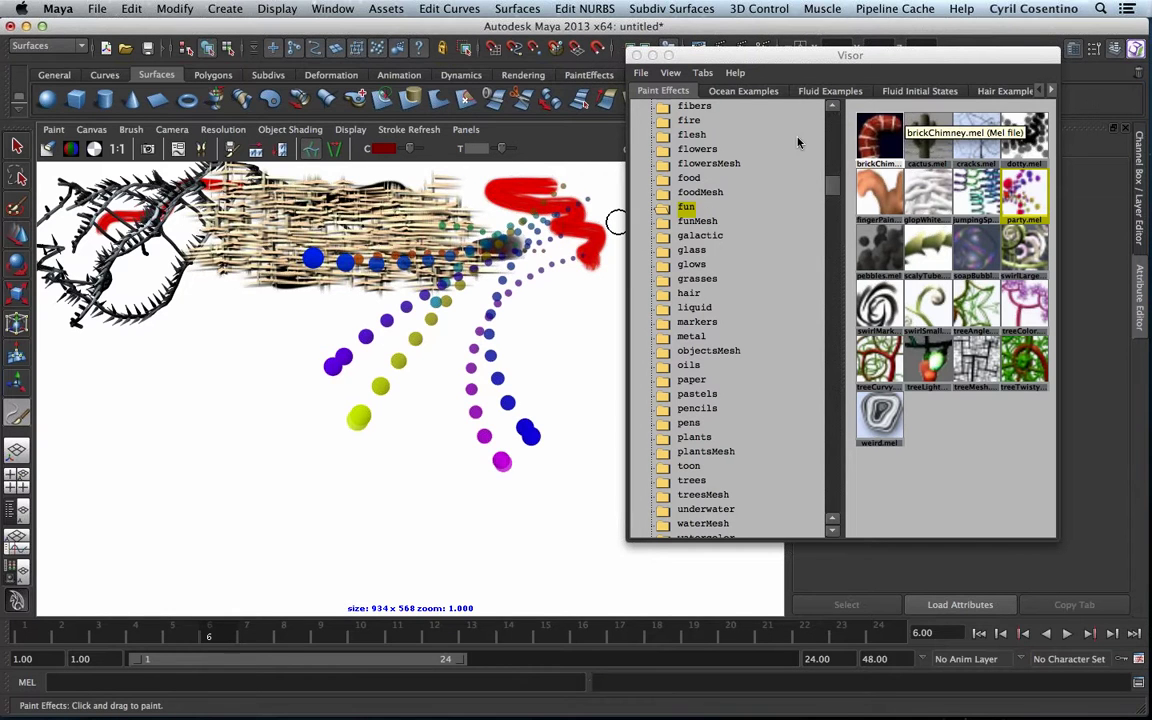
- Paint a thick band of clouds across the existing strokes with the cumulusPurple brush from the clouds collection
click(690, 120)
scroll(830, 228, down, 1)
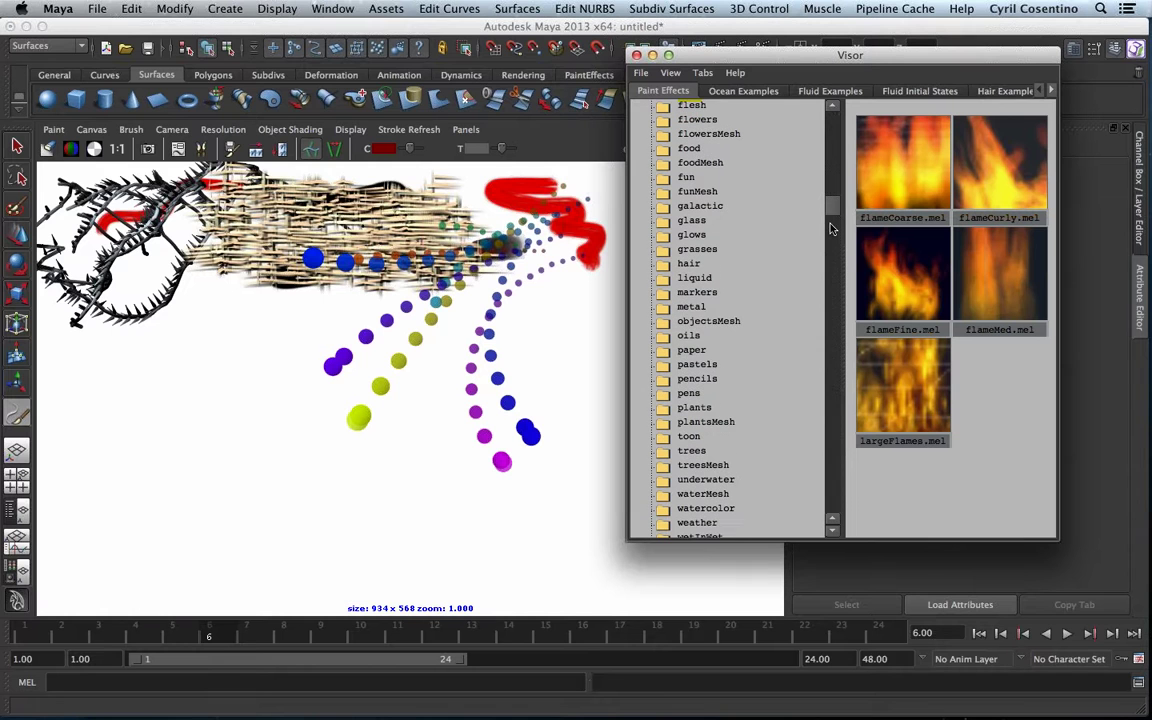
scroll(830, 228, down, 5)
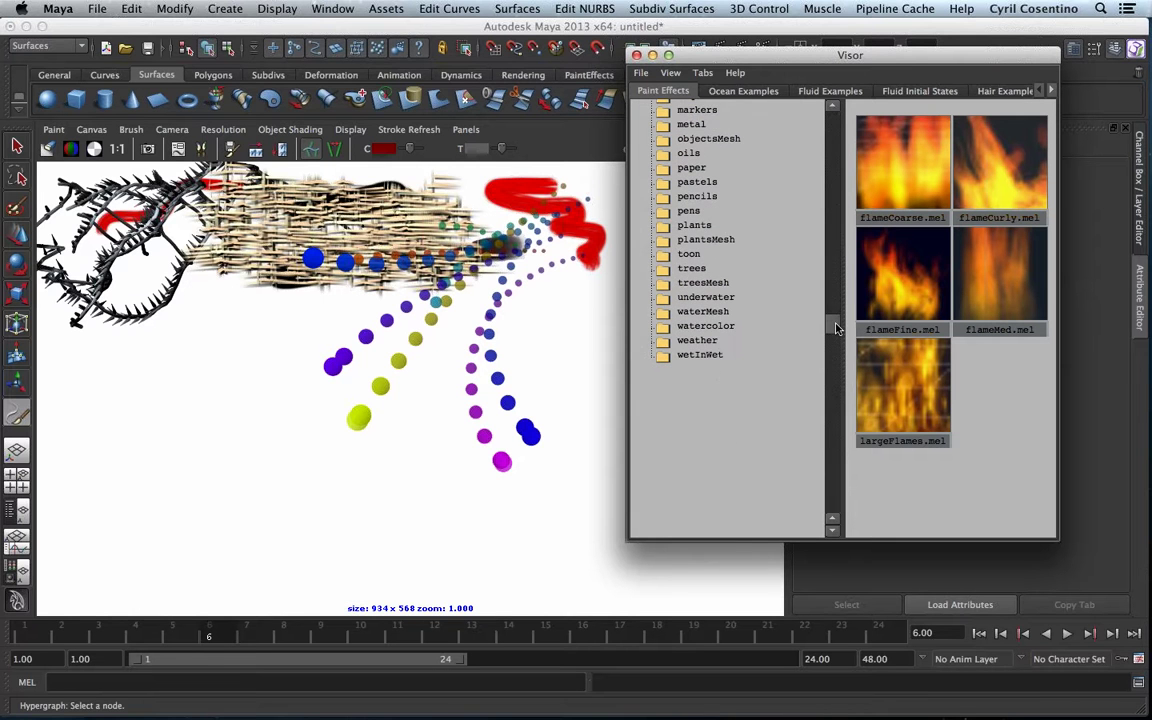
drag(836, 308, 836, 228)
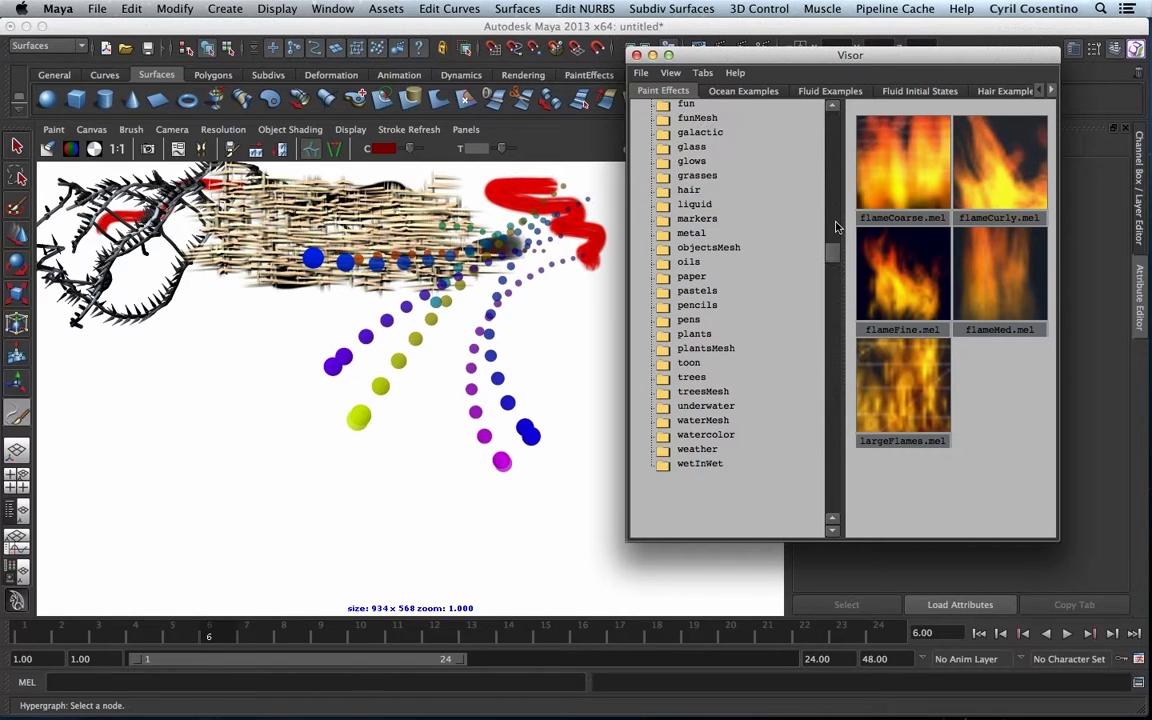
scroll(836, 228, up, 5)
click(694, 161)
click(951, 148)
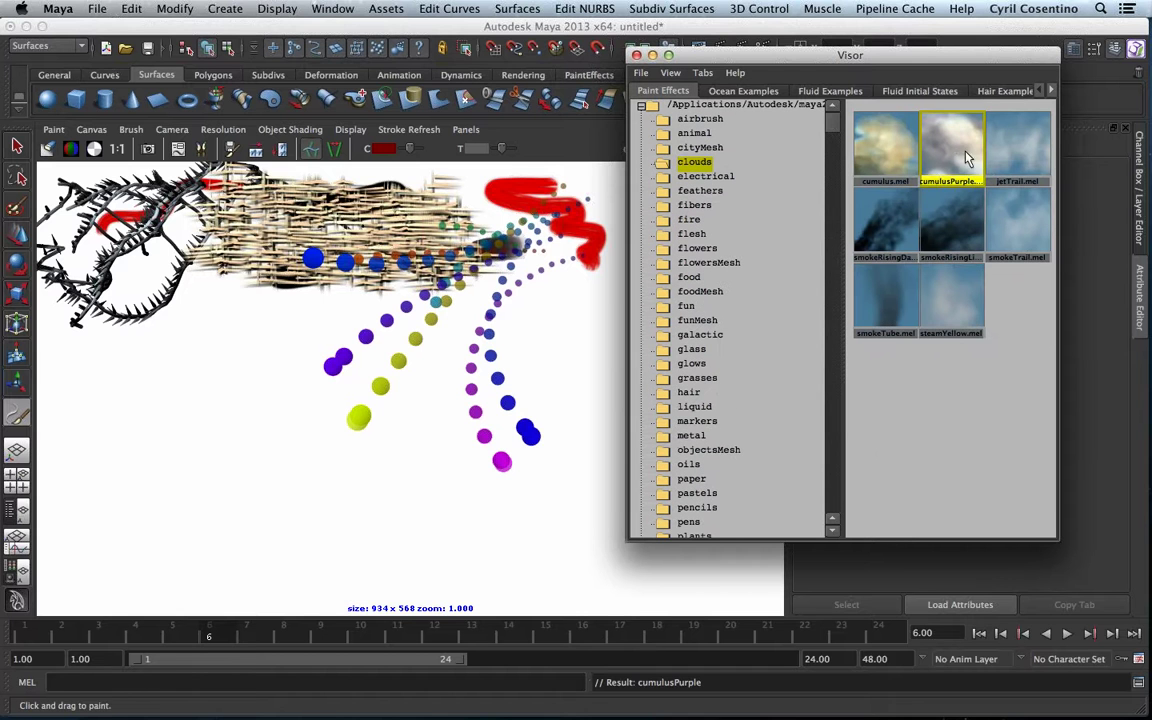
click(558, 203)
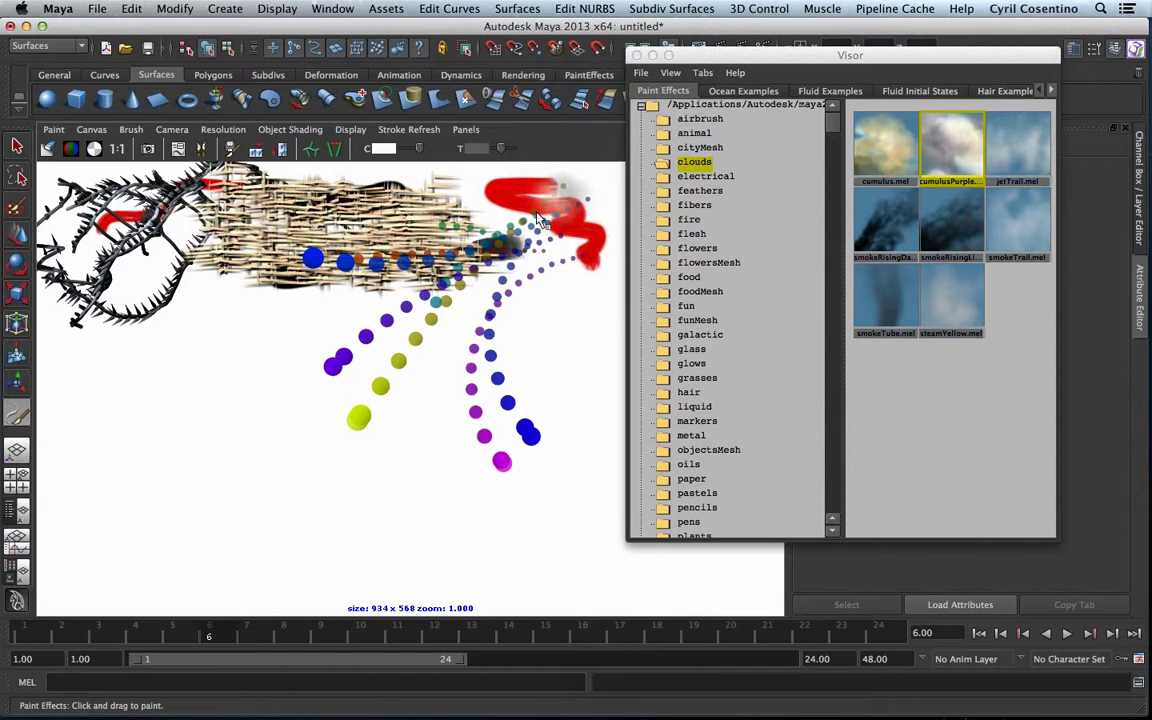
mouse_move(540, 218)
mouse_down()
mouse_move(380, 280)
mouse_move(90, 308)
mouse_move(140, 245)
mouse_move(95, 205)
mouse_move(260, 262)
mouse_move(269, 280)
mouse_move(460, 238)
mouse_move(513, 206)
mouse_move(550, 235)
mouse_move(532, 177)
mouse_up()
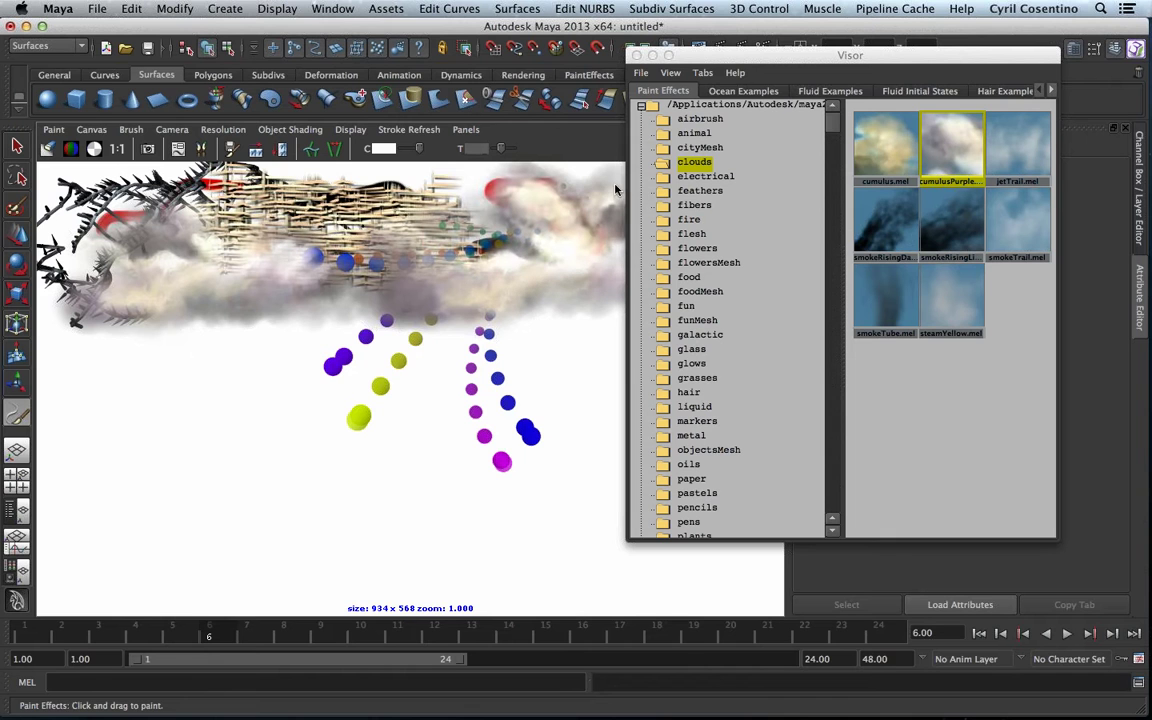
mouse_move(612, 300)
mouse_down()
mouse_move(500, 270)
mouse_move(399, 289)
mouse_move(279, 255)
mouse_move(256, 270)
mouse_move(78, 283)
mouse_move(208, 218)
mouse_move(180, 185)
mouse_move(330, 176)
mouse_move(592, 203)
mouse_up()
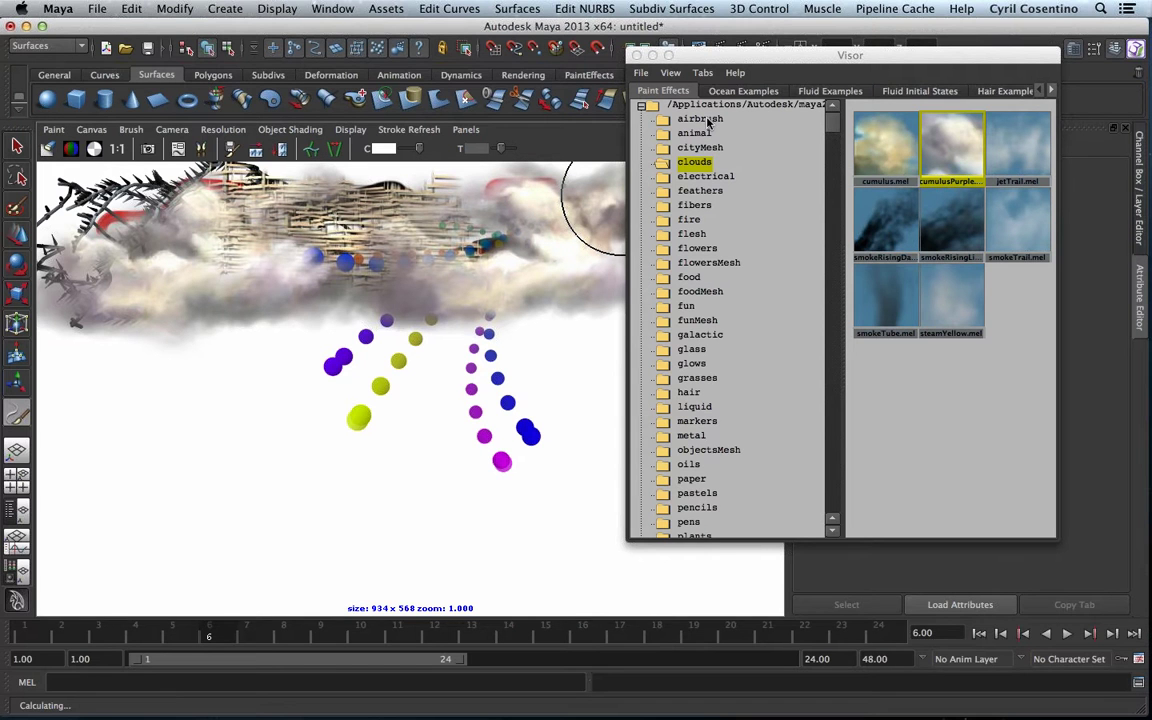
click(700, 119)
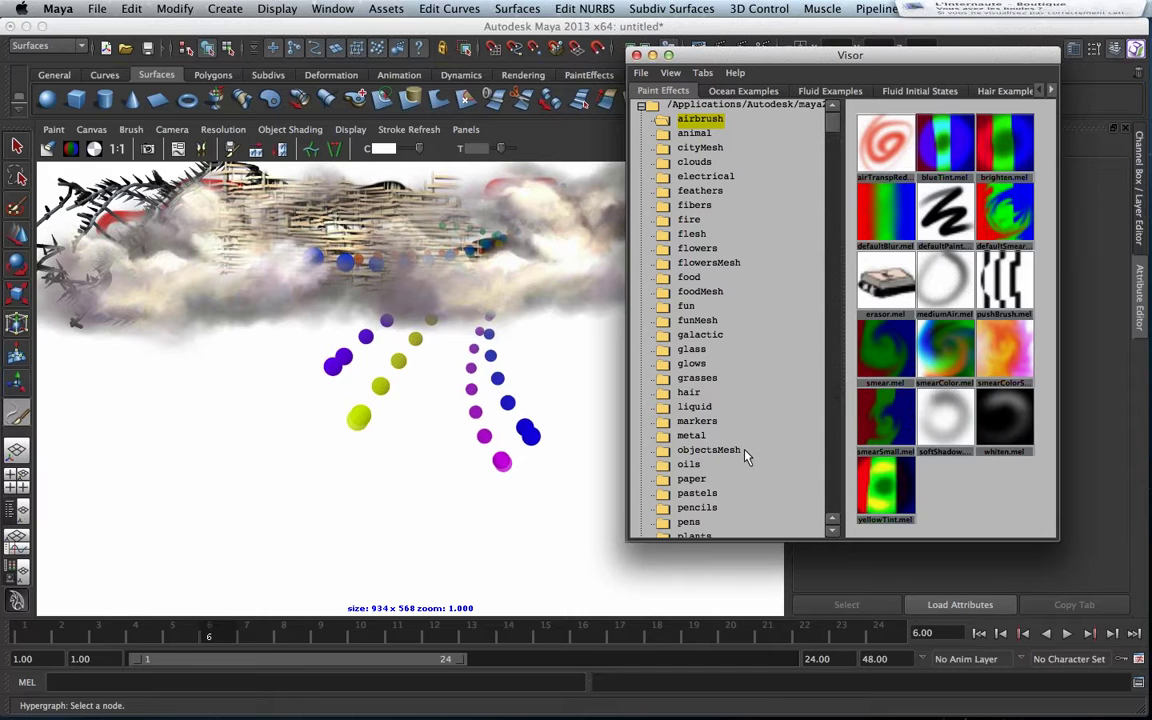
click(710, 480)
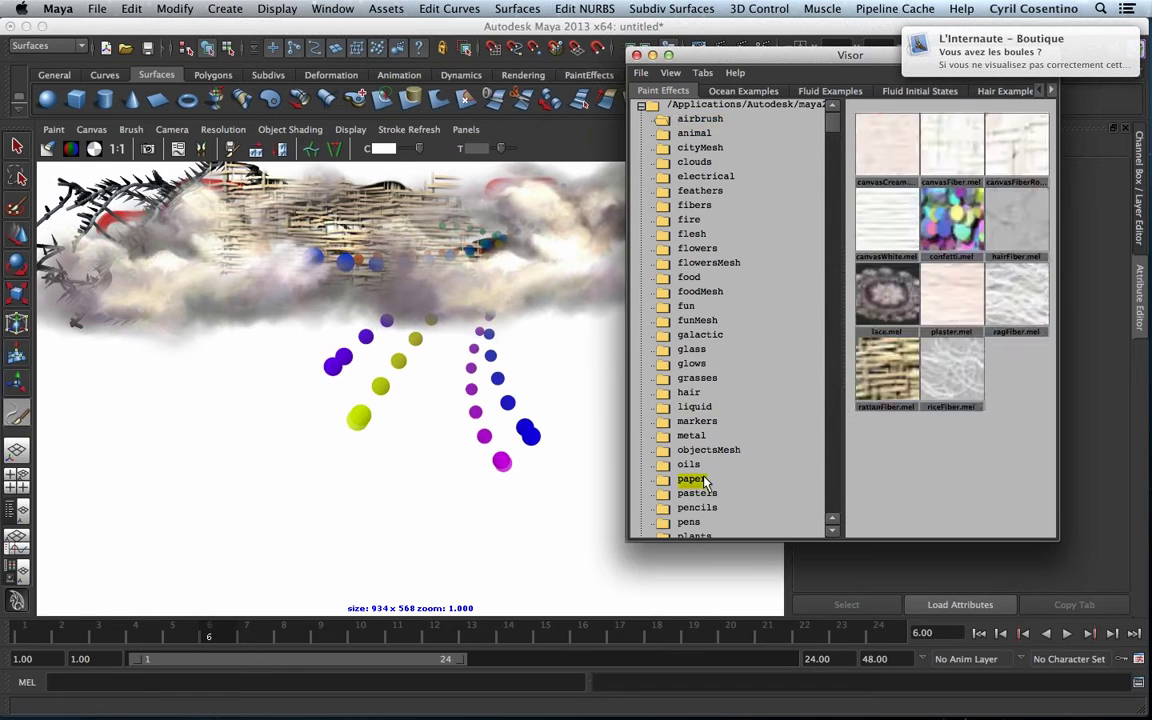
click(705, 493)
click(951, 222)
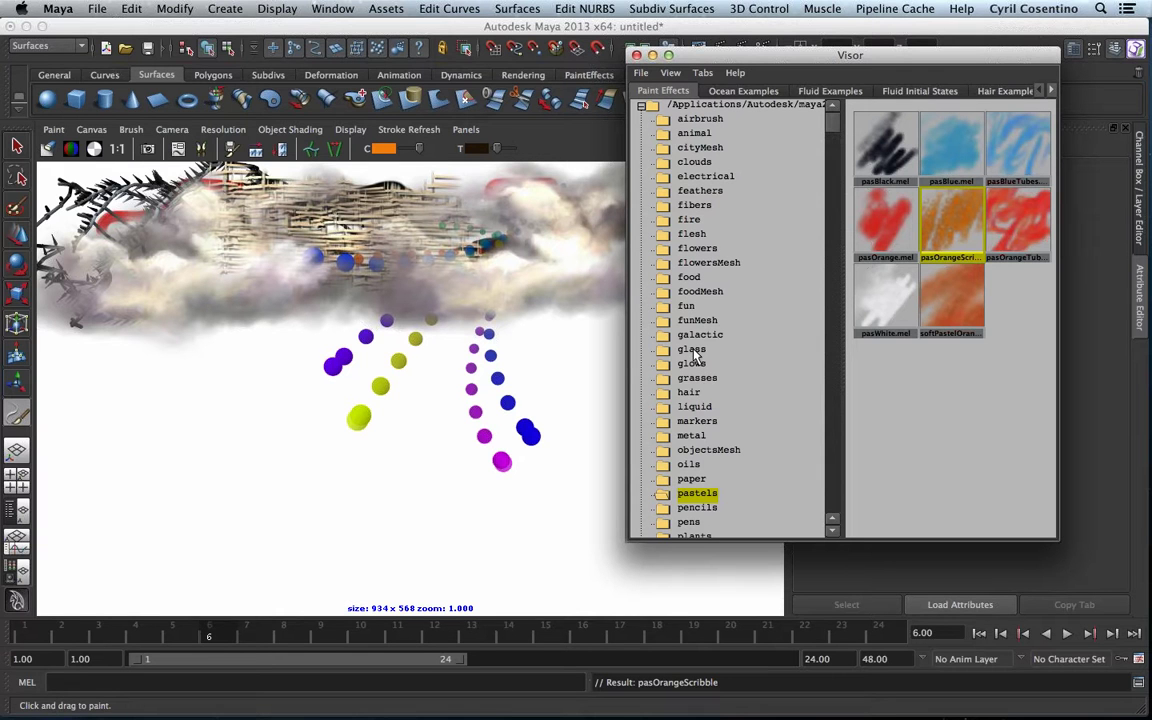
click(692, 350)
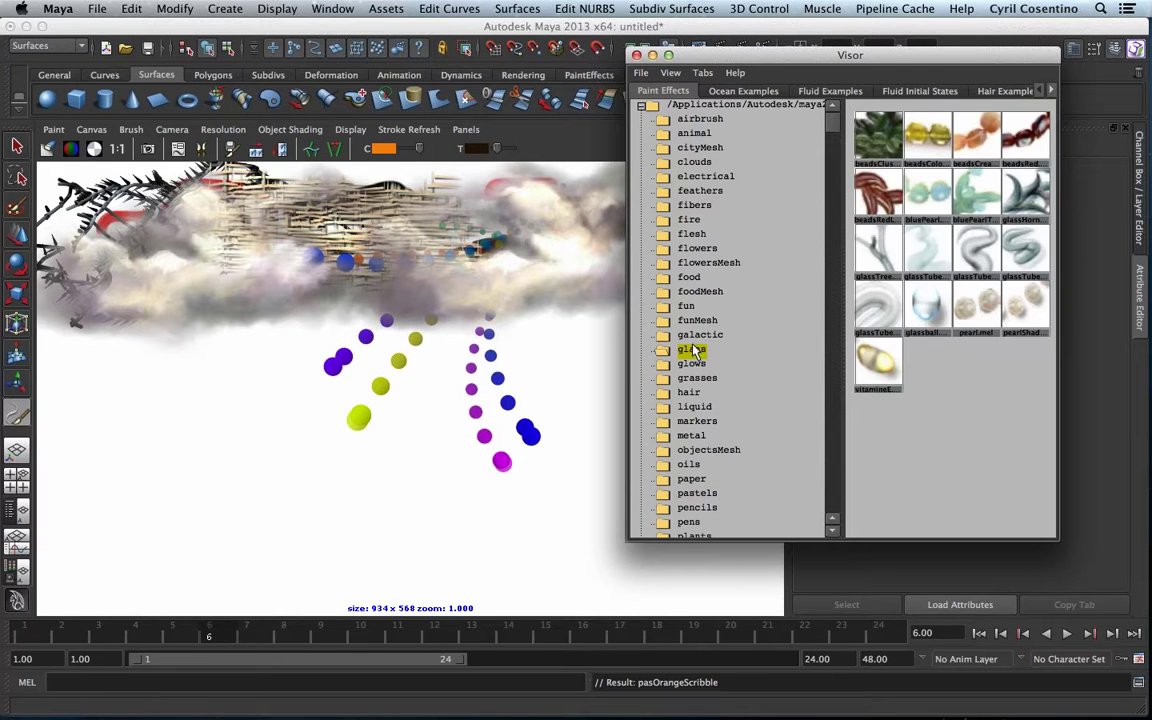
- Paint a wavy band of wind-blown grass beneath the clouds with the grassWindWide brush from the grasses collection
click(697, 379)
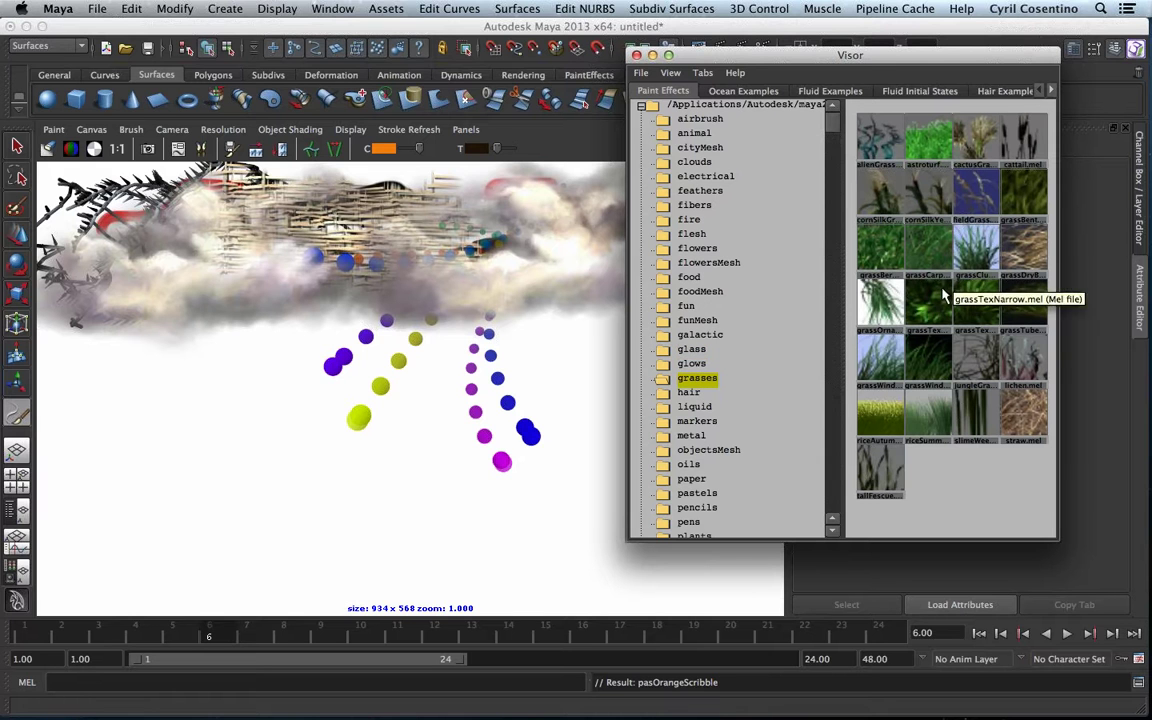
click(925, 358)
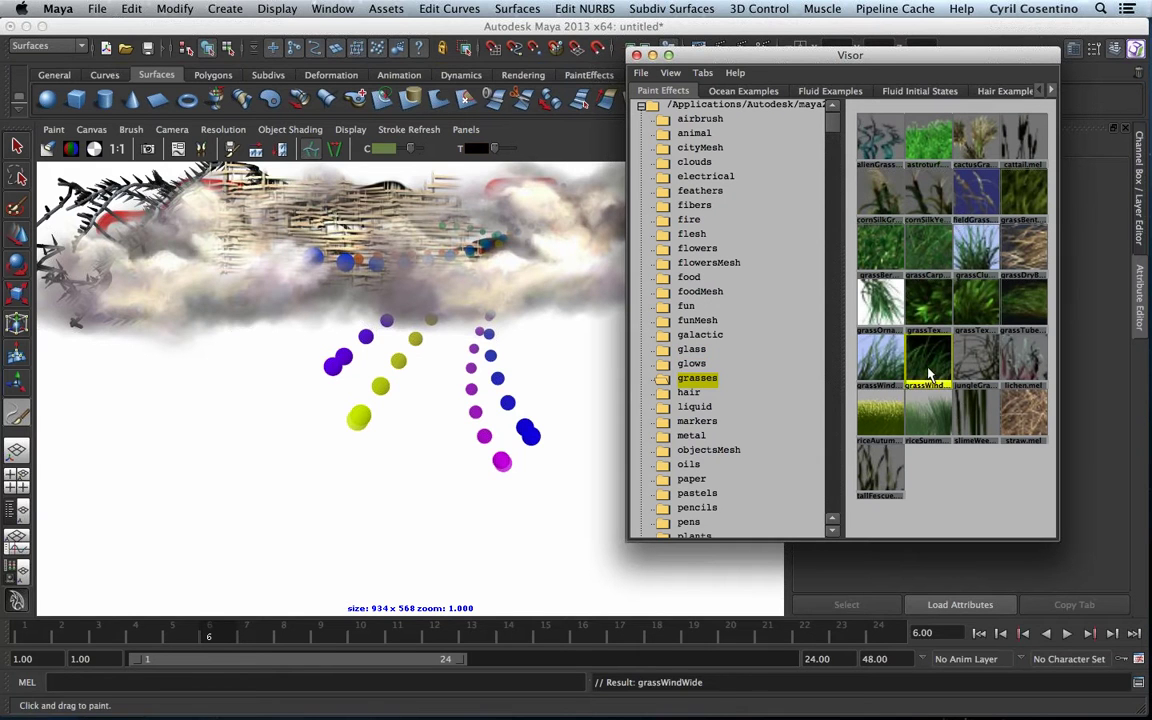
click(347, 378)
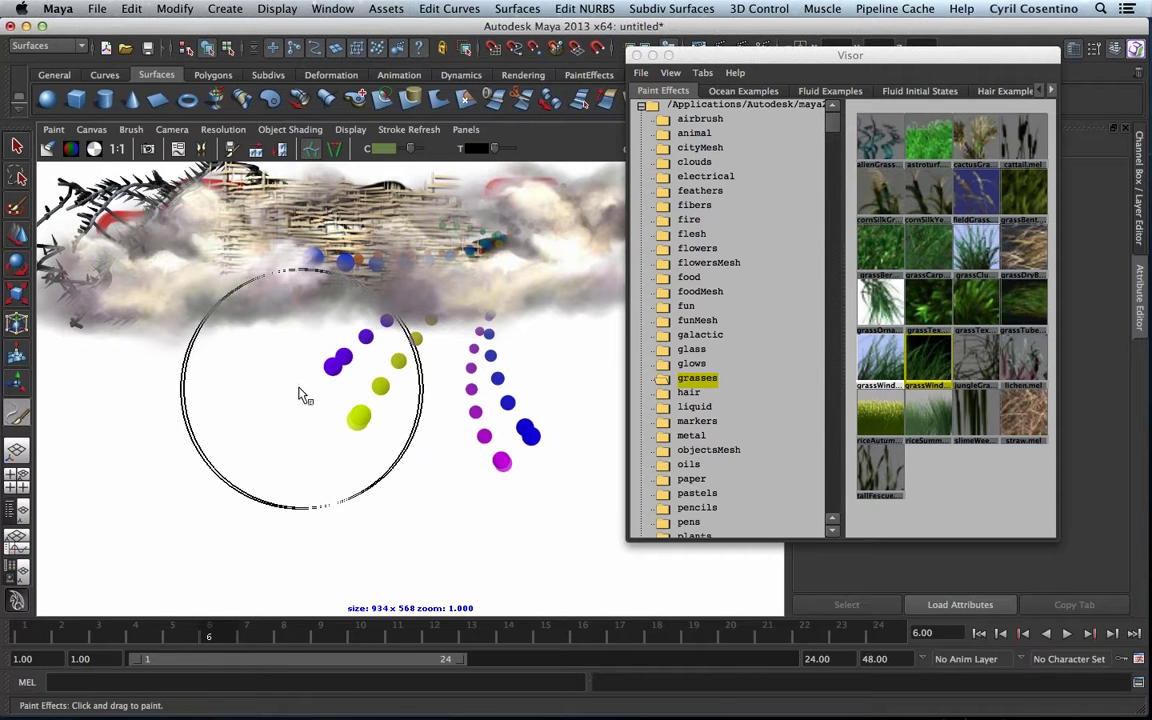
drag(249, 391, 243, 374)
mouse_move(283, 345)
mouse_down()
mouse_move(270, 305)
mouse_move(285, 300)
mouse_move(437, 342)
mouse_move(553, 341)
mouse_move(612, 312)
mouse_up()
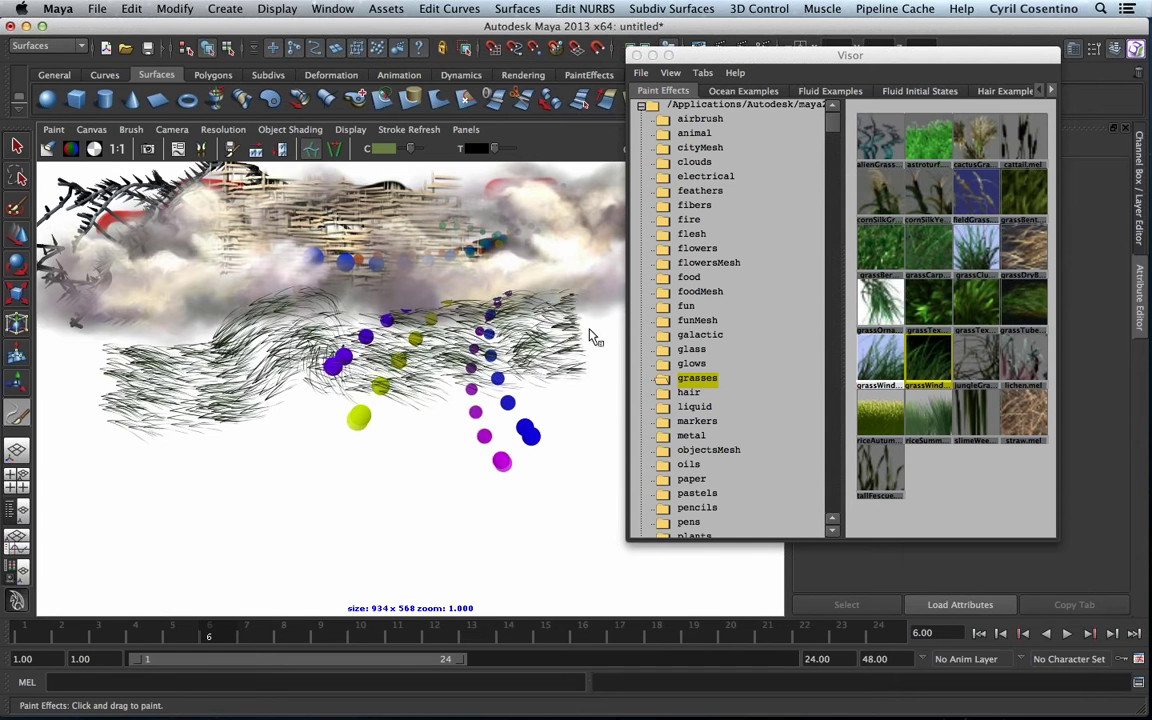
- Paint dense grass over the canvas with the other grassWind brush and pick the riceSummer brush
click(880, 355)
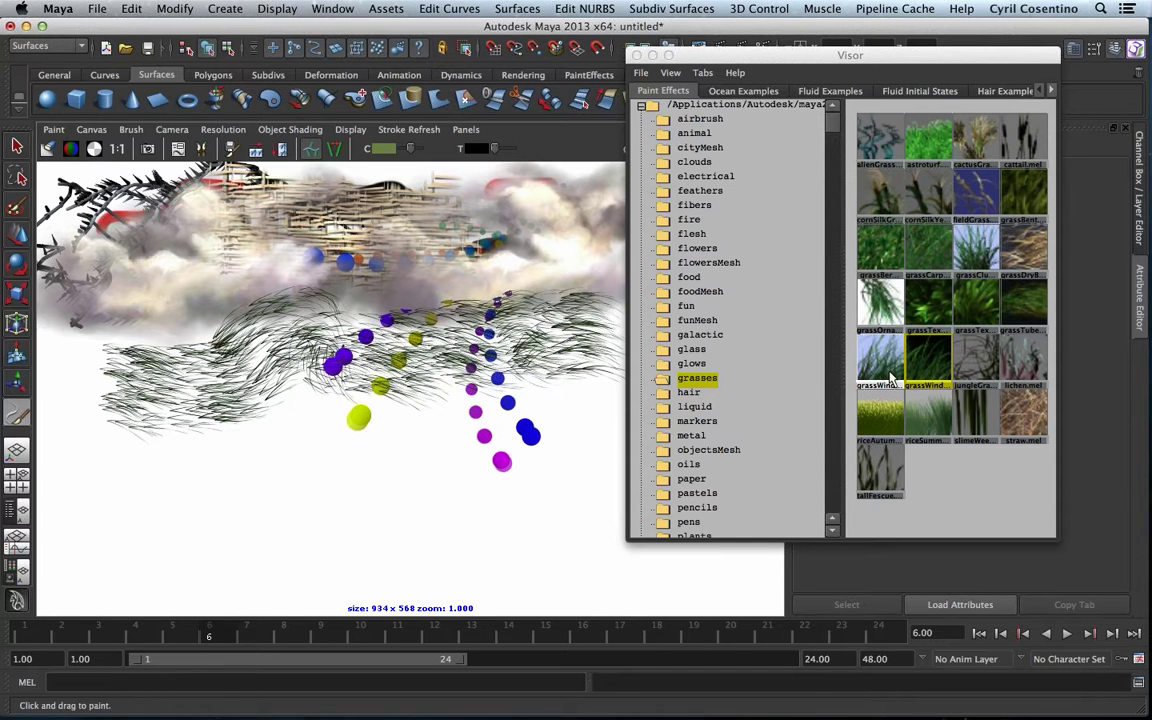
mouse_move(430, 362)
mouse_down()
mouse_move(380, 410)
mouse_move(401, 395)
mouse_move(264, 320)
mouse_move(120, 210)
mouse_up()
click(909, 436)
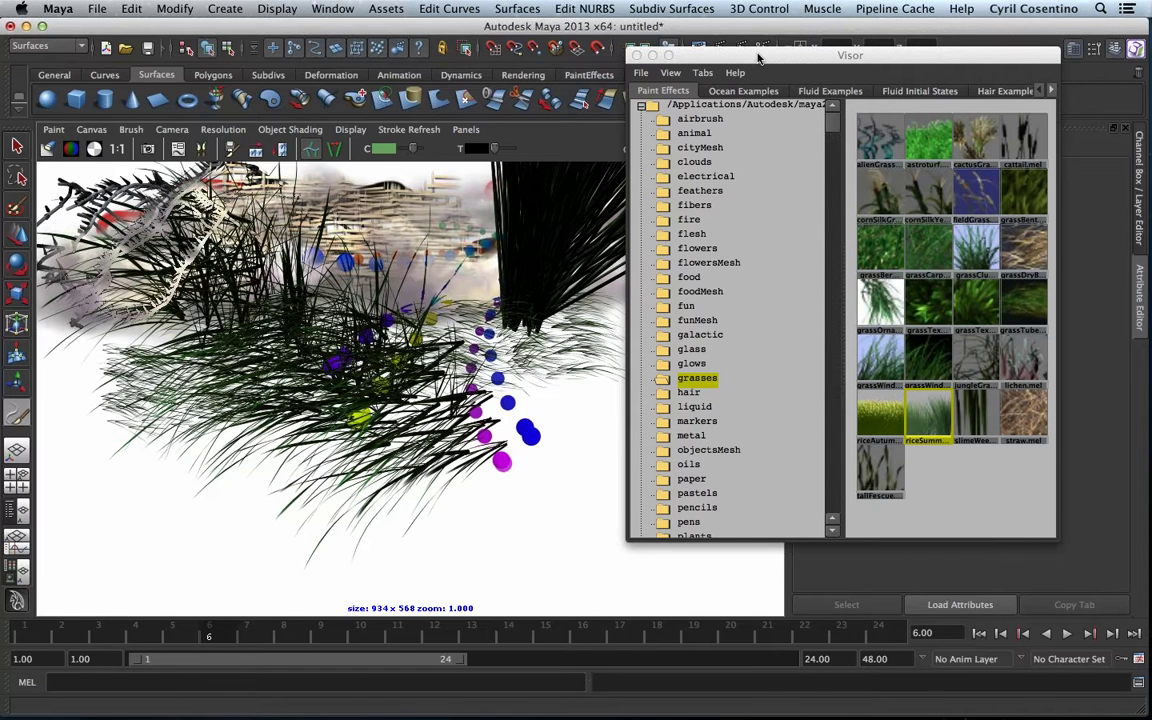
- Move the Visor window aside and clear the whole canvas
drag(758, 58, 799, 75)
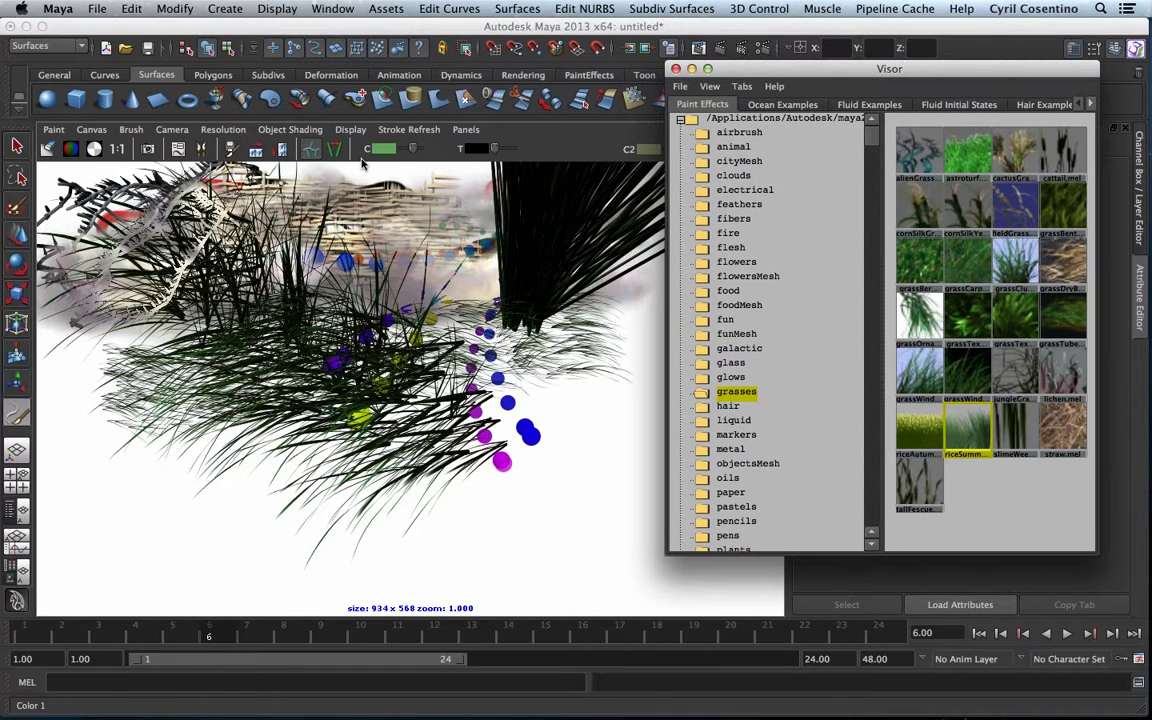
click(48, 149)
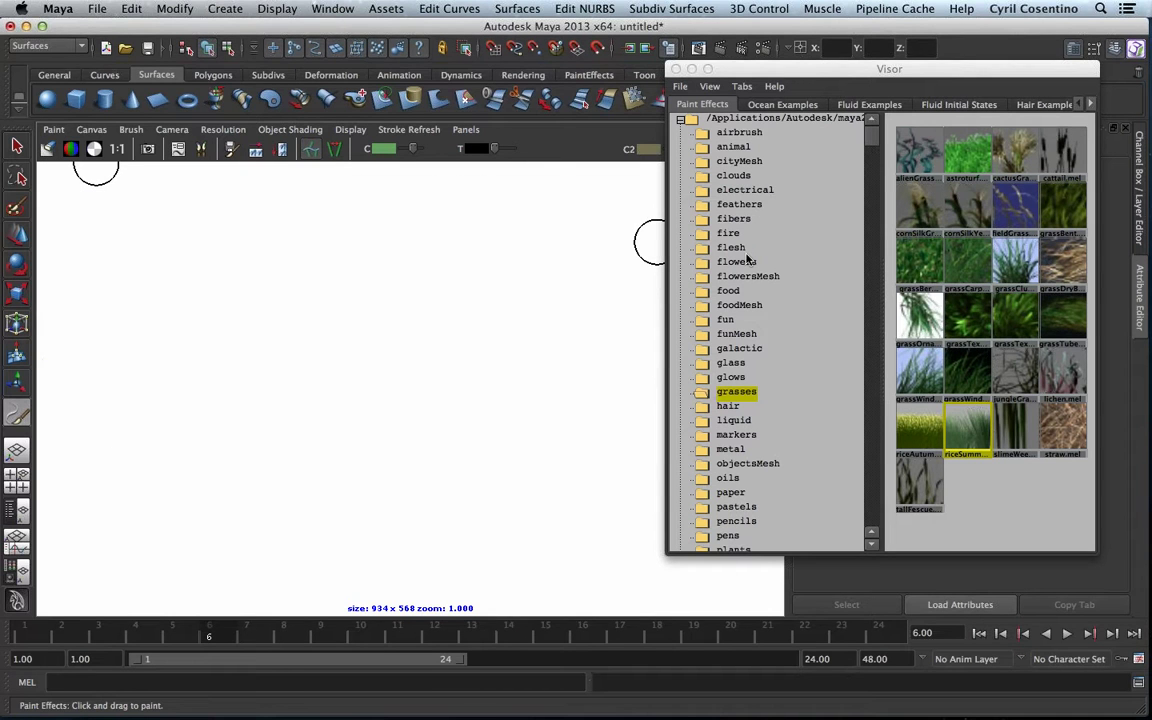
- Paint one large curved feather with the featherExoticLarge brush and display the canvas's alpha channel
click(740, 205)
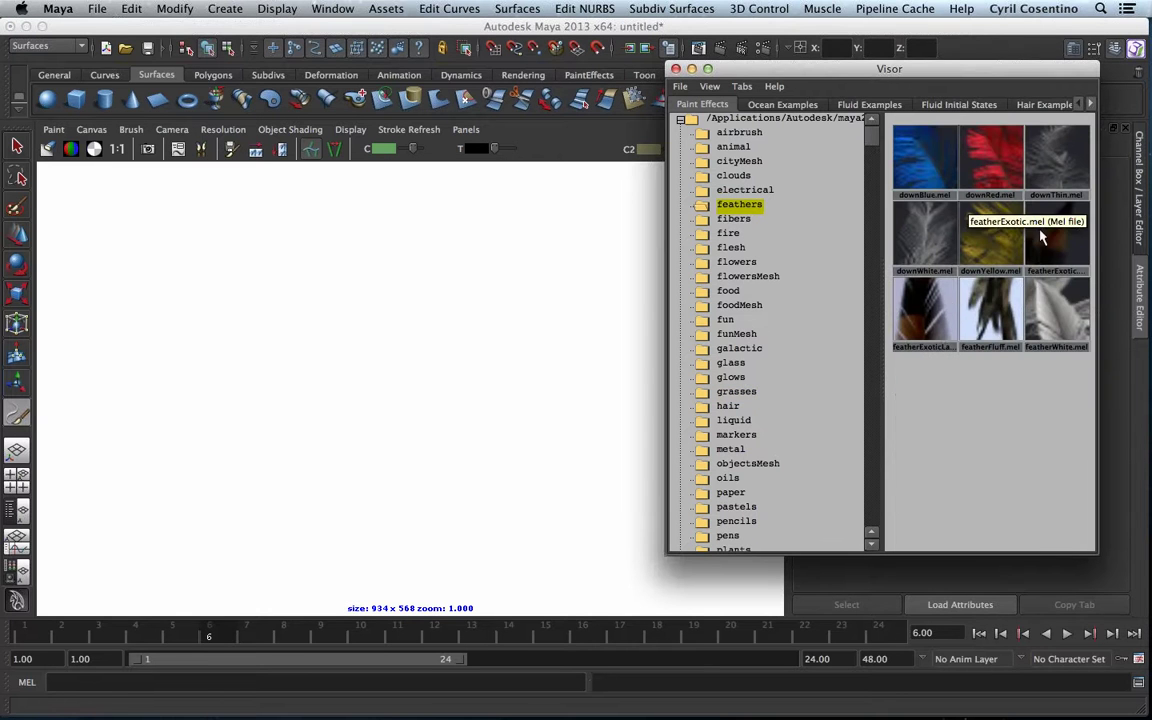
click(928, 310)
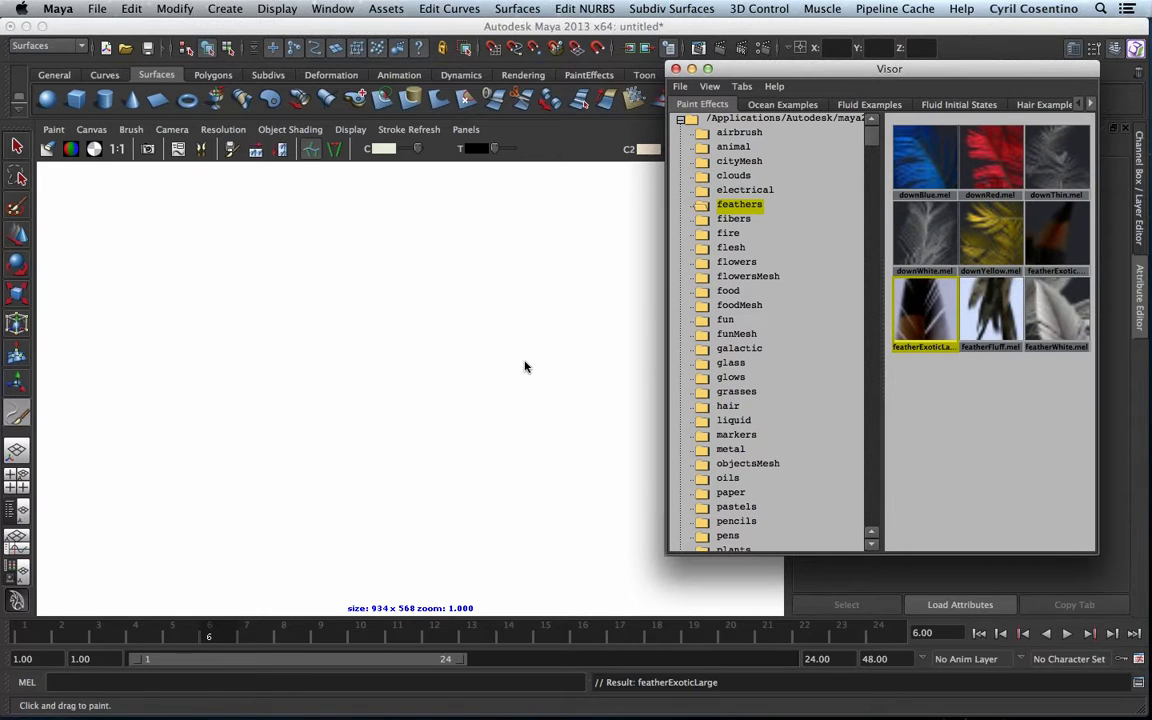
drag(527, 365, 510, 398)
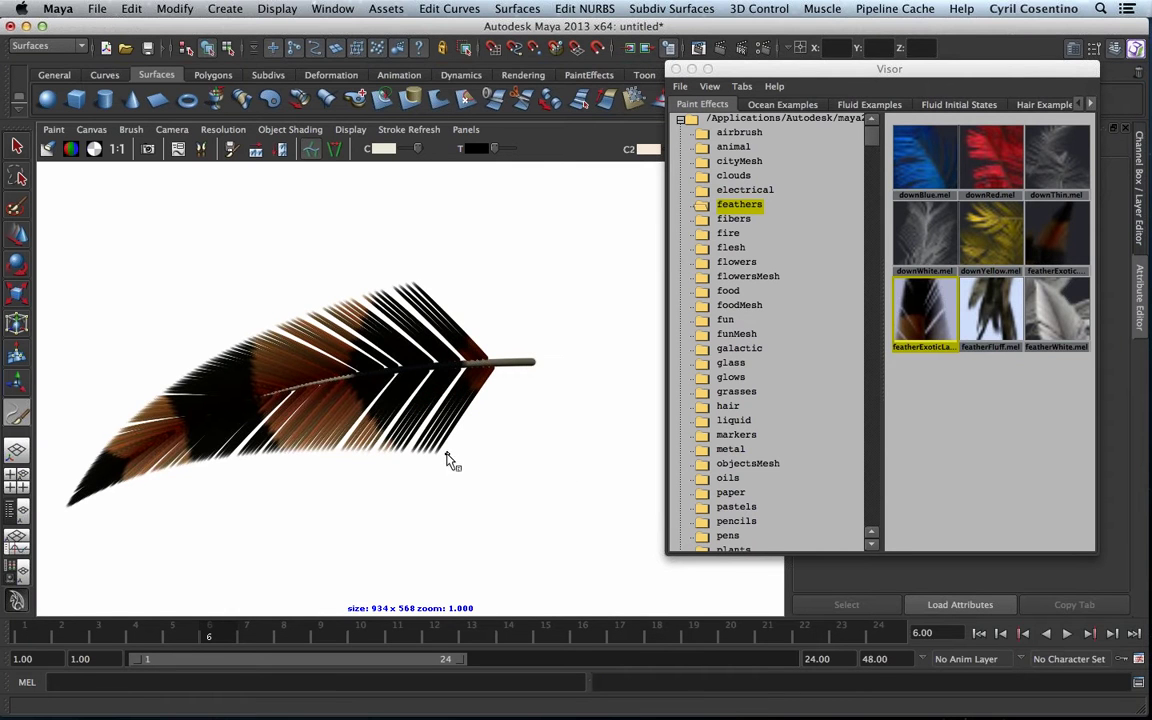
click(94, 150)
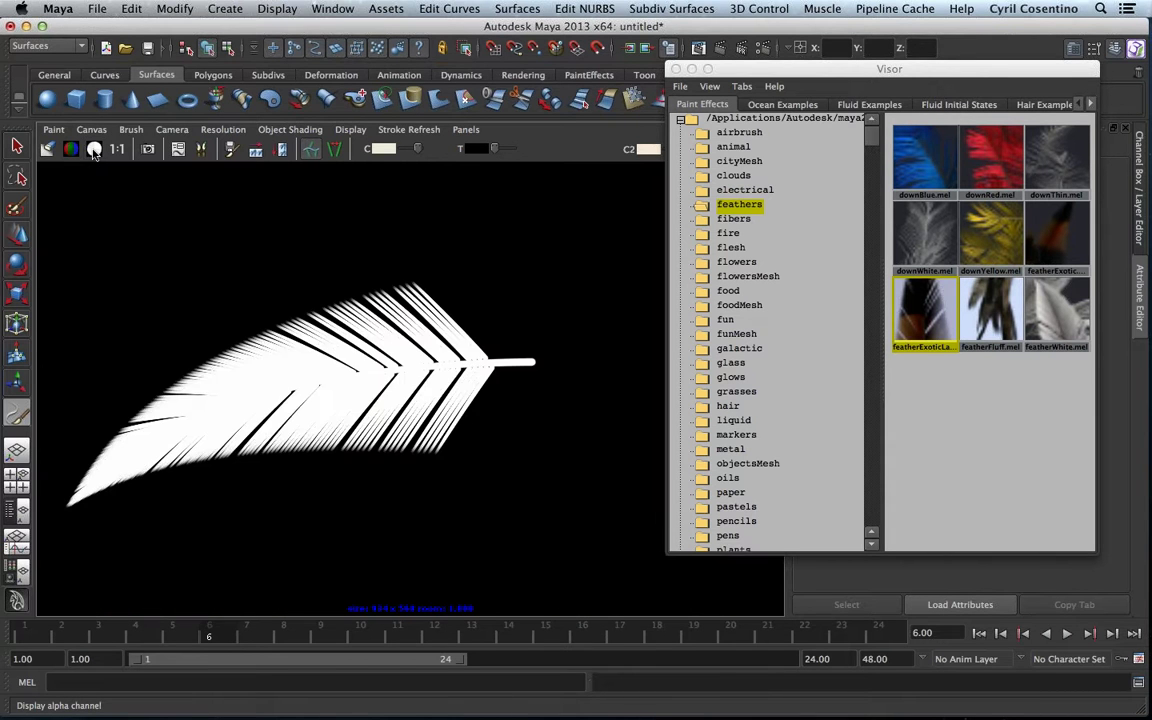
- Return the canvas to its colour display and view the Save Image options for the feather image without saving it
click(71, 149)
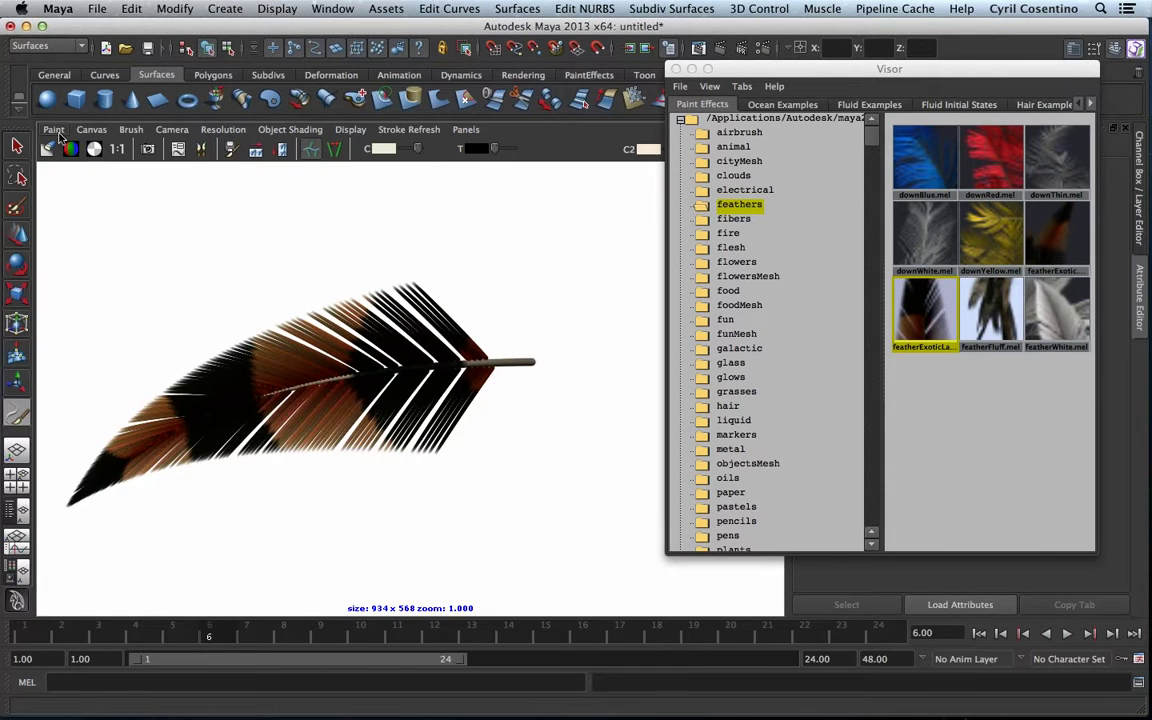
click(53, 129)
click(88, 129)
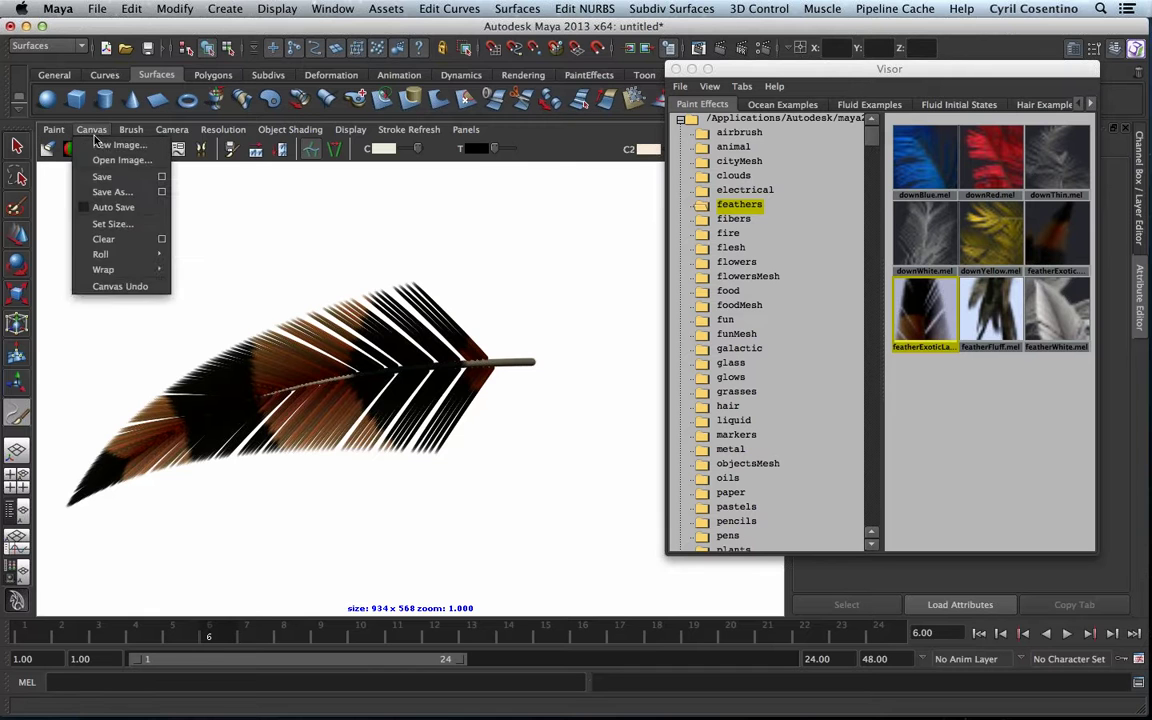
click(110, 196)
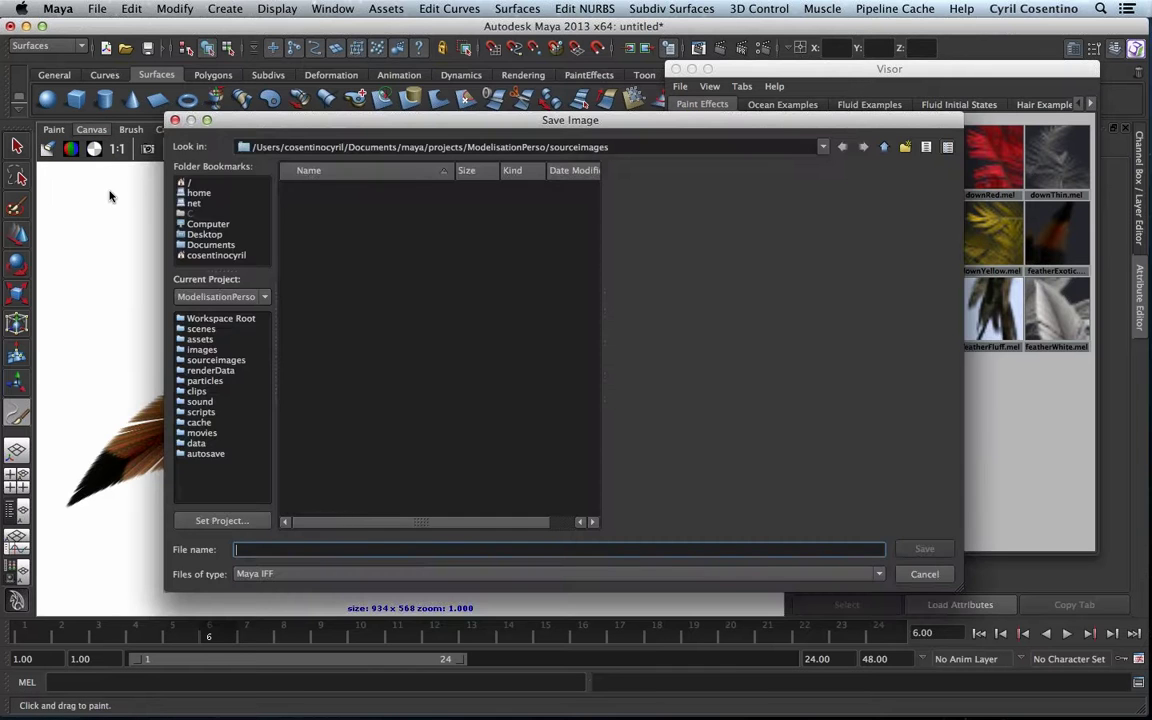
click(925, 573)
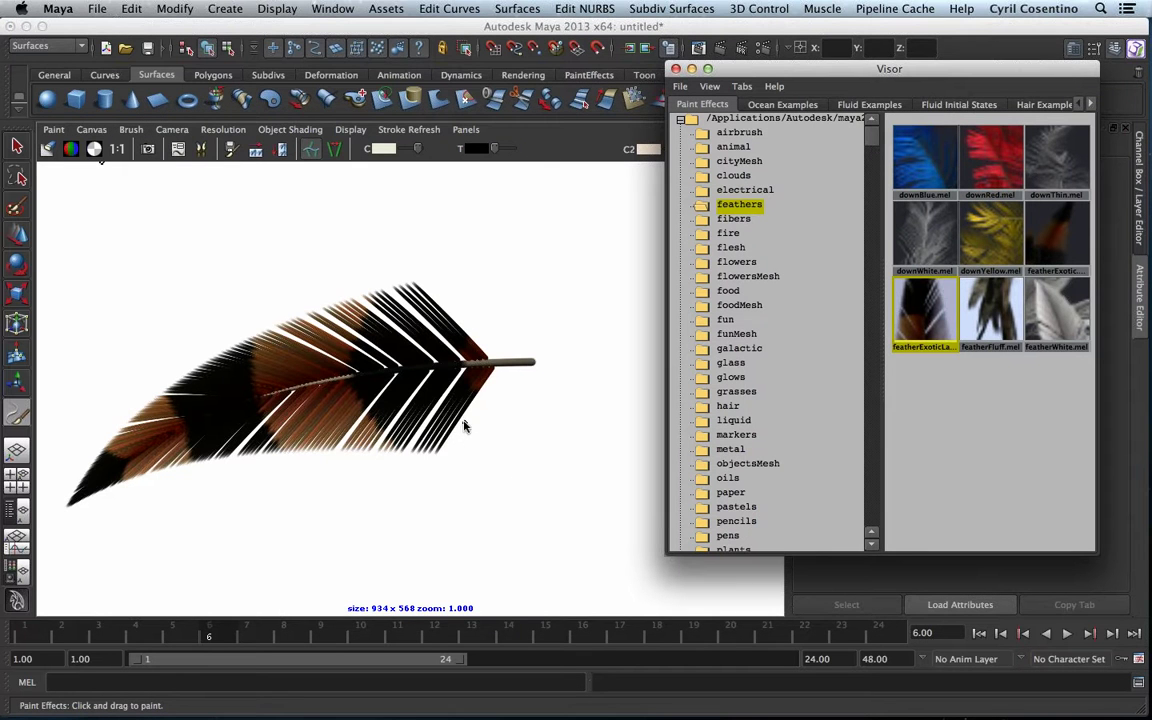
- Leave the Paint Effects canvas for the 3D perspective view and close the Visor
mouse_move(453, 427)
alt+right_down()
mouse_move(319, 418)
mouse_move(477, 412)
alt+right_up()
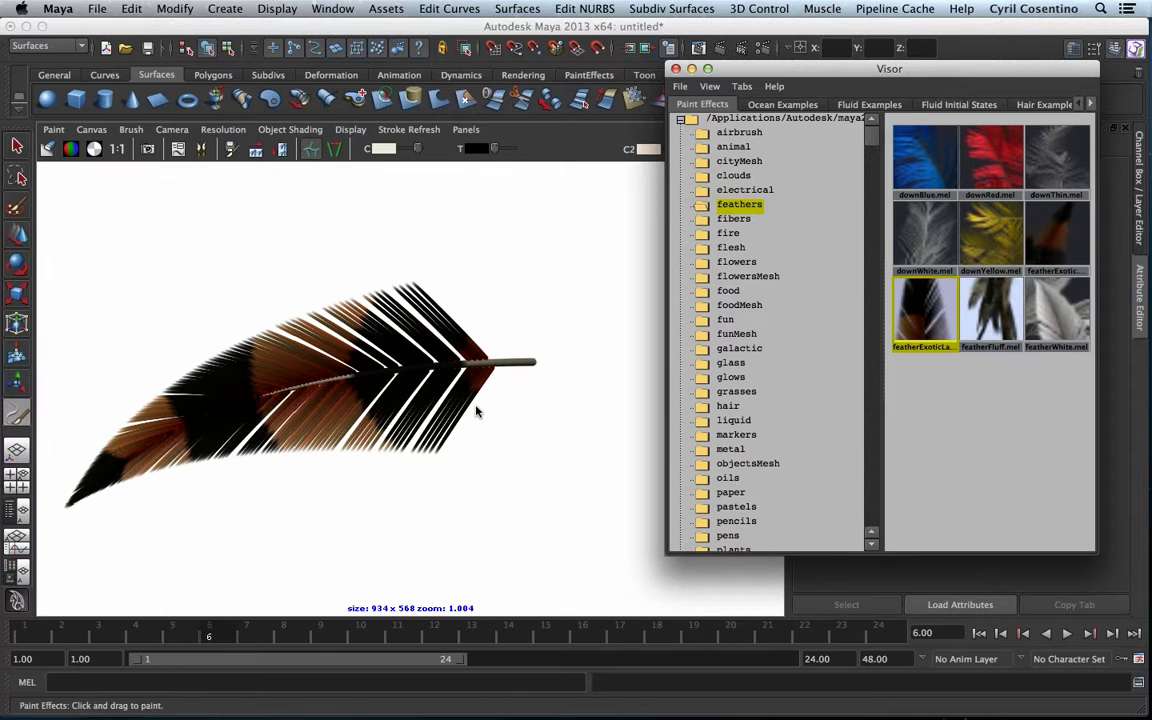
key(8)
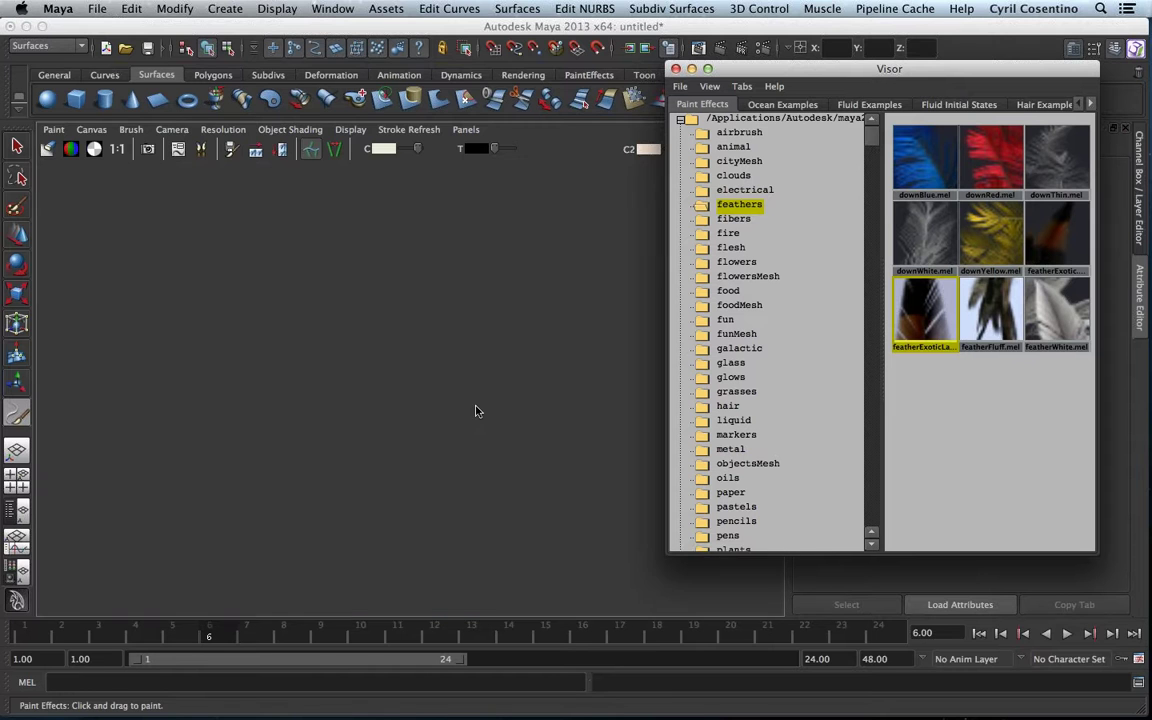
click(676, 70)
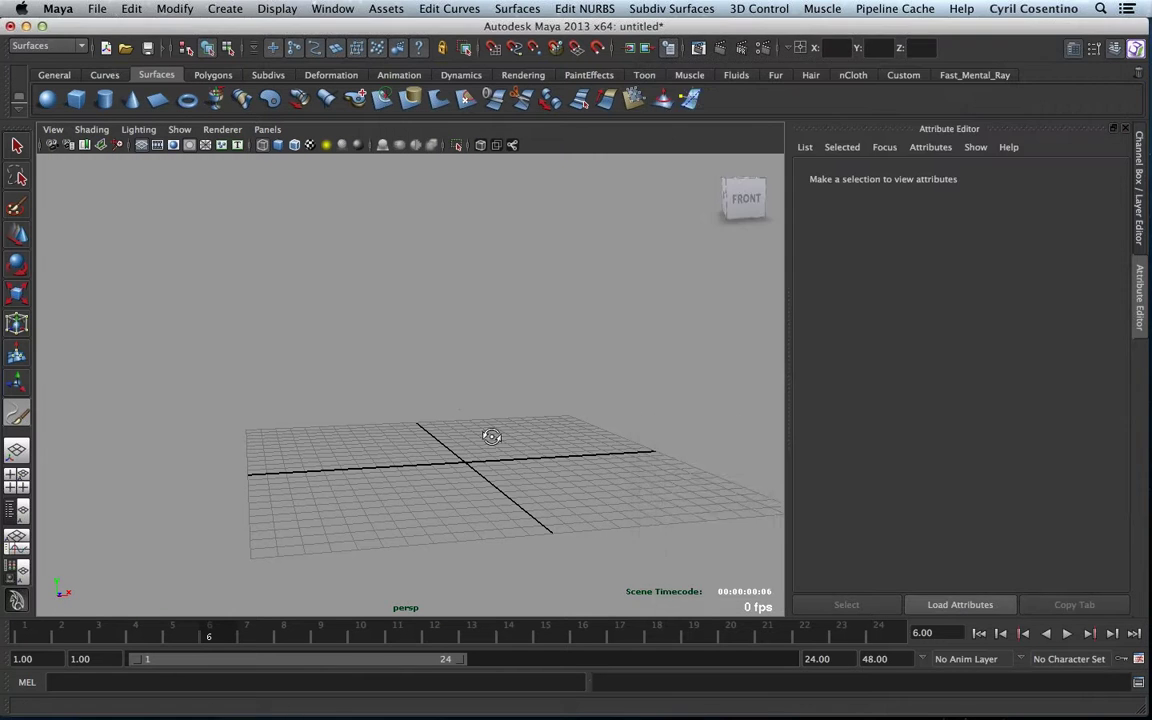
alt+drag(489, 432, 564, 403)
alt+right_drag(564, 403, 655, 386)
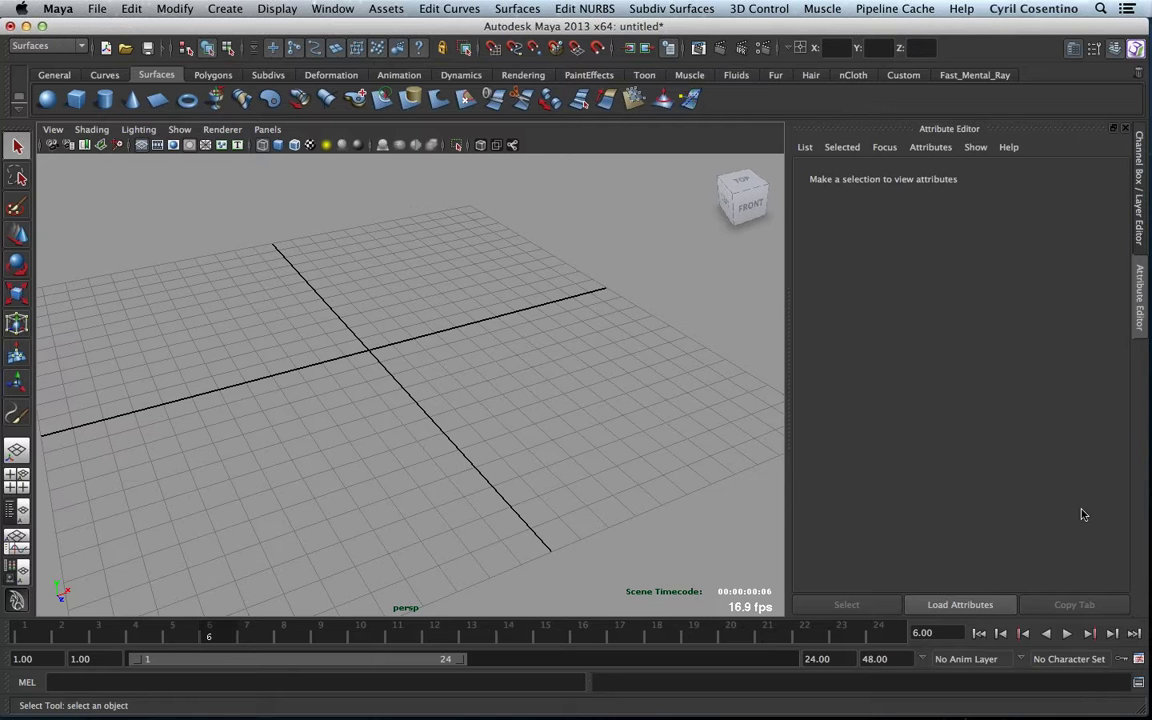
mouse_move(1048, 714)
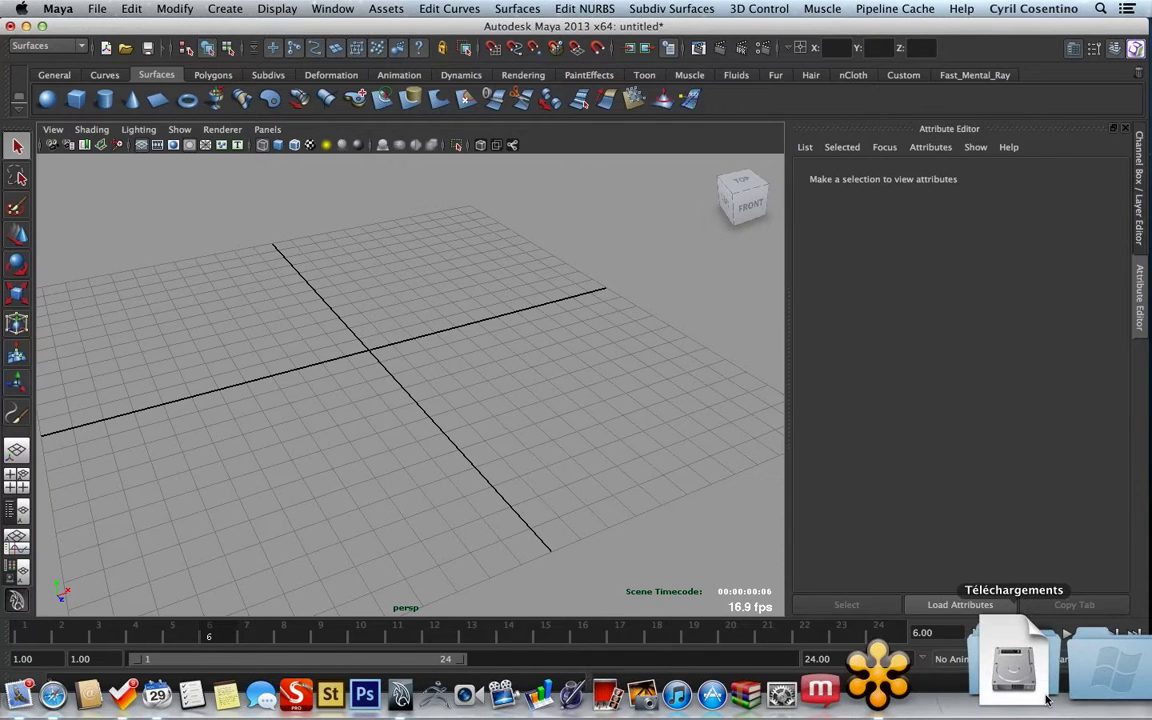
click(968, 685)
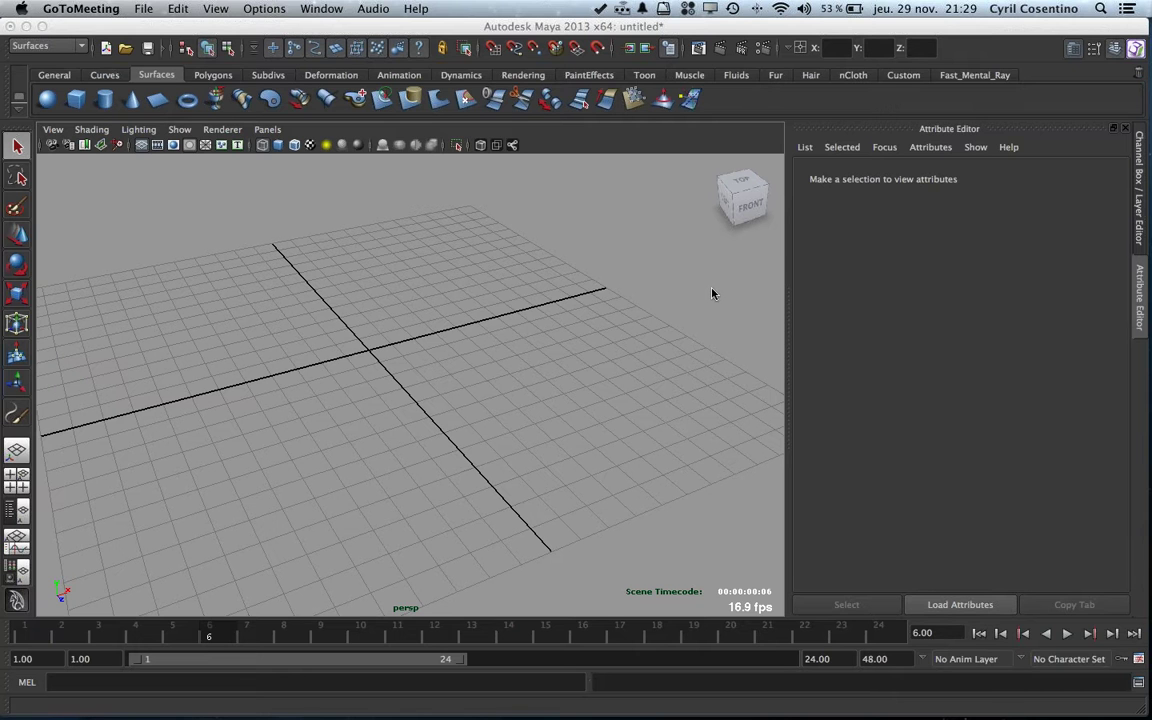
- Show the Channel Box / Layer Editor in place of the Attribute Editor beside the empty perspective scene
click(1140, 233)
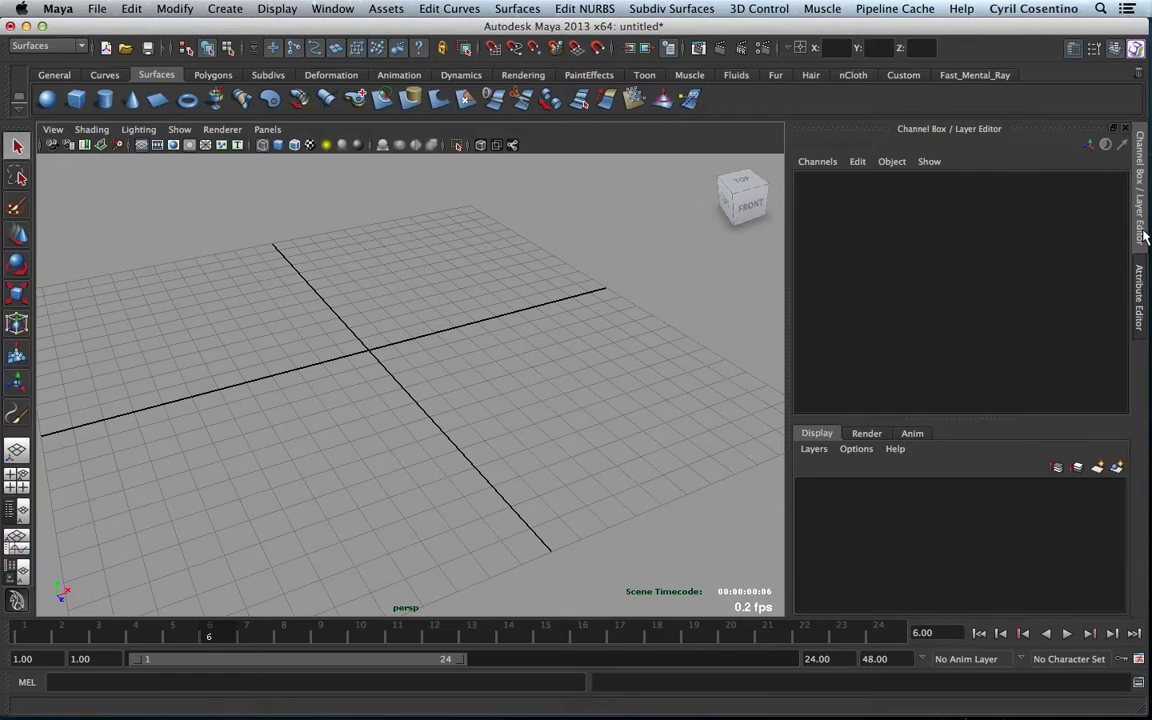
alt+right_drag(396, 377, 437, 375)
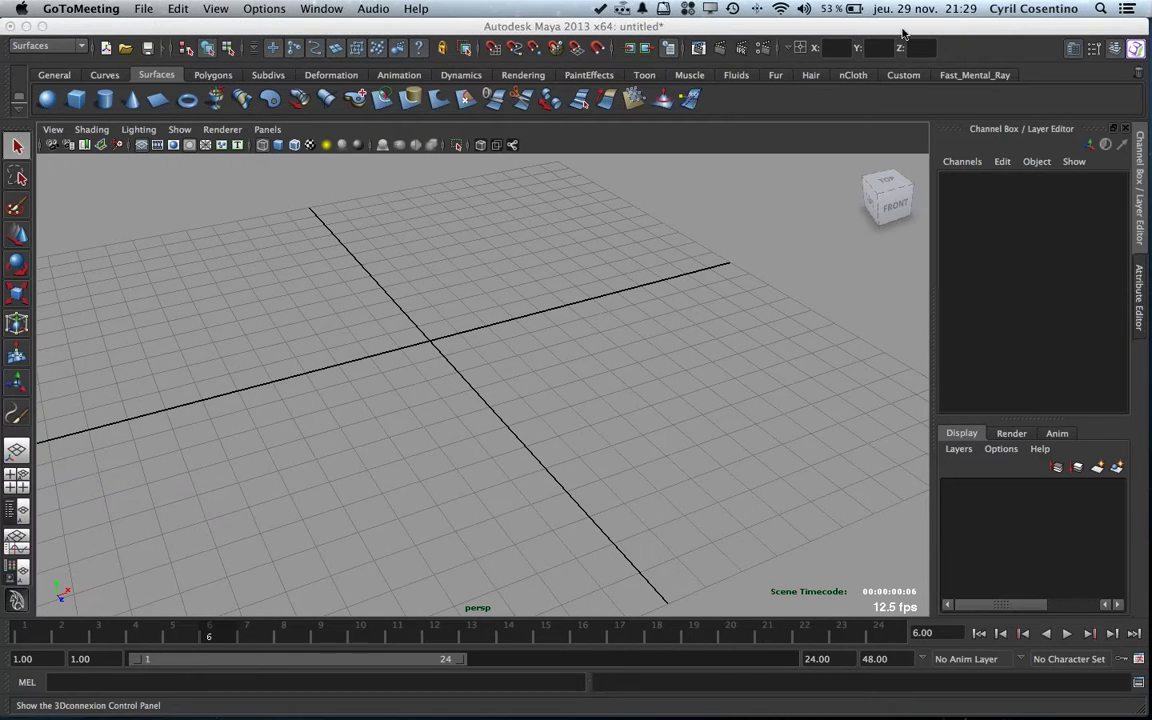
click(277, 372)
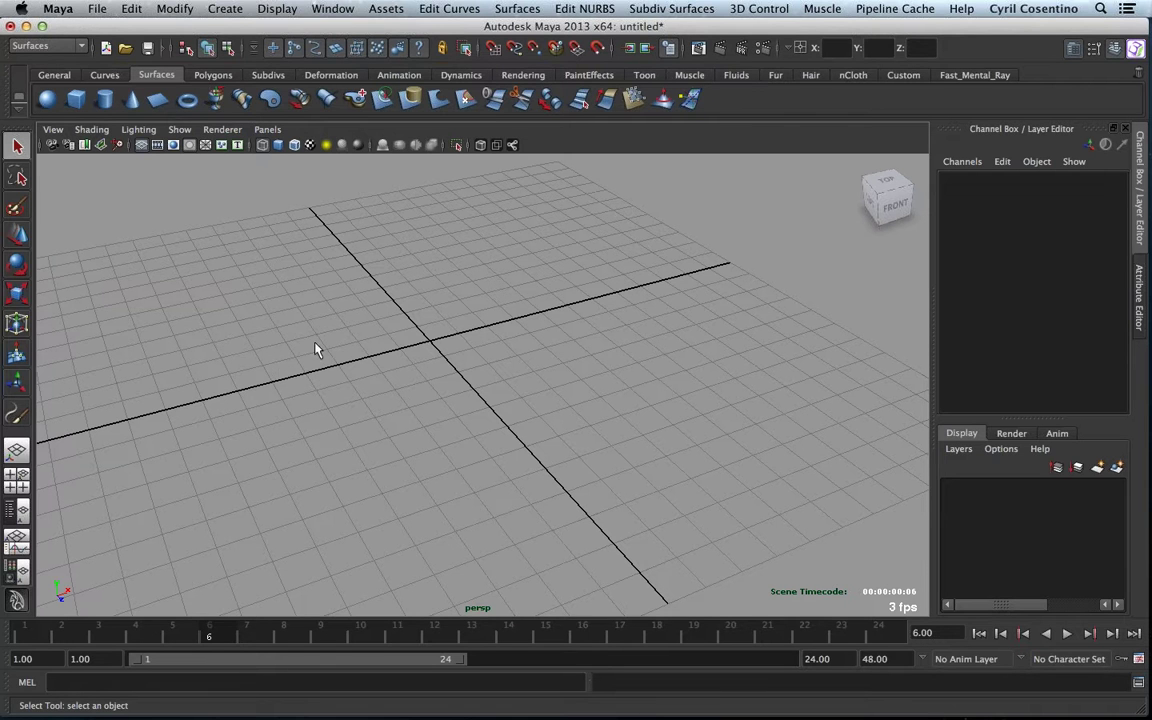
scroll(571, 430, down, 2)
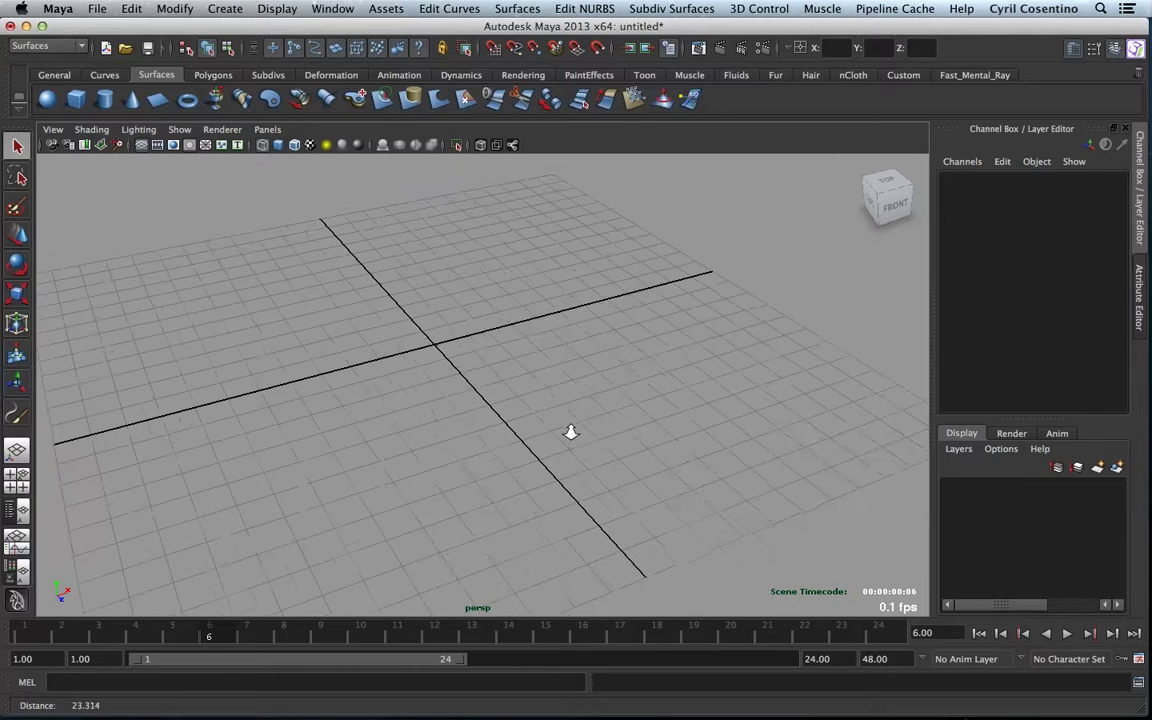
scroll(571, 432, down, 3)
alt+drag(436, 418, 429, 411)
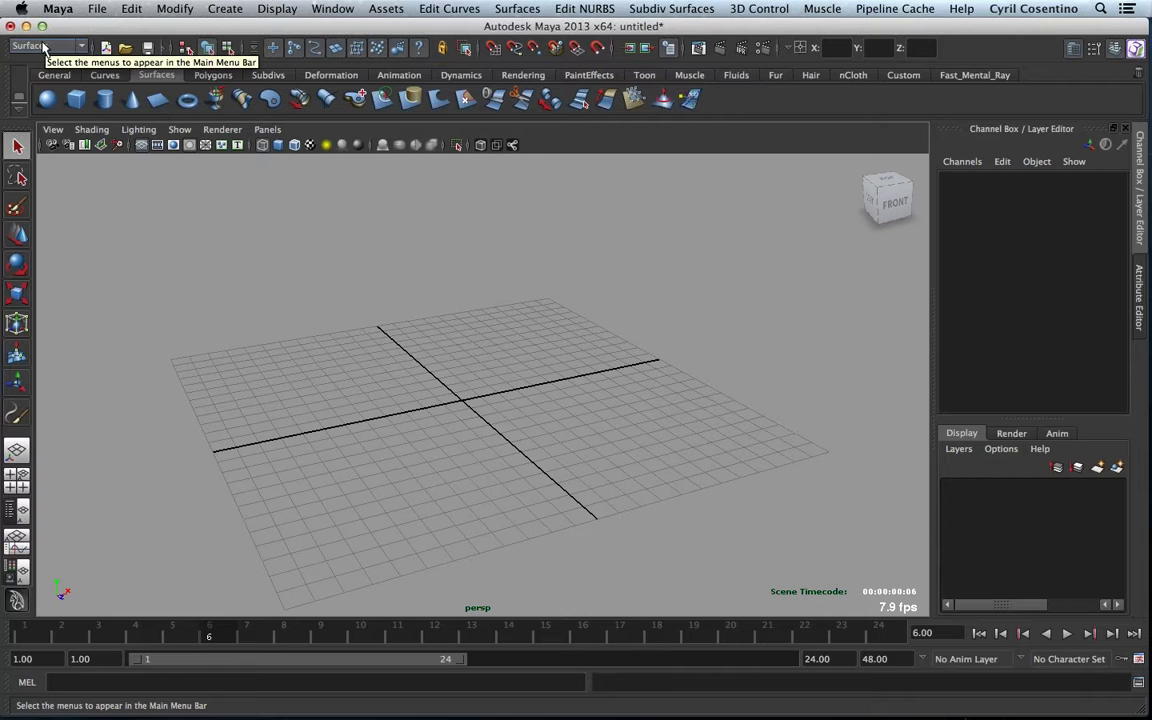
- Switch to the Dynamics menu set and create an ocean from the Fluid Effects commands
click(43, 46)
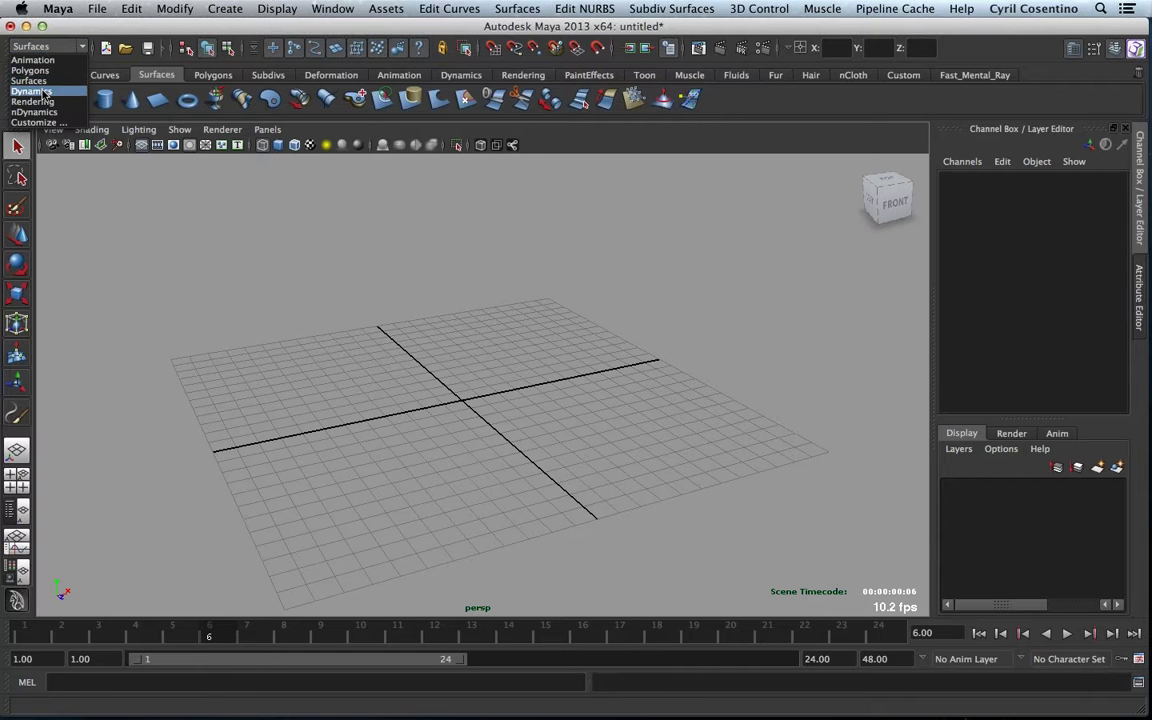
click(44, 92)
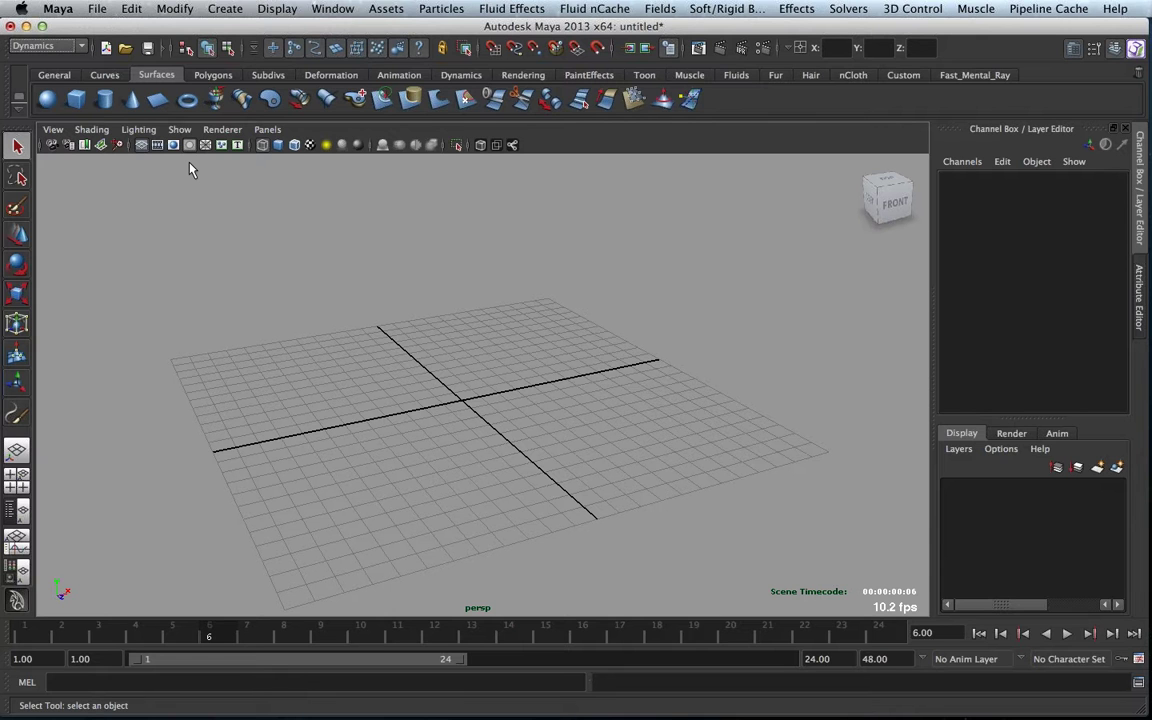
click(525, 9)
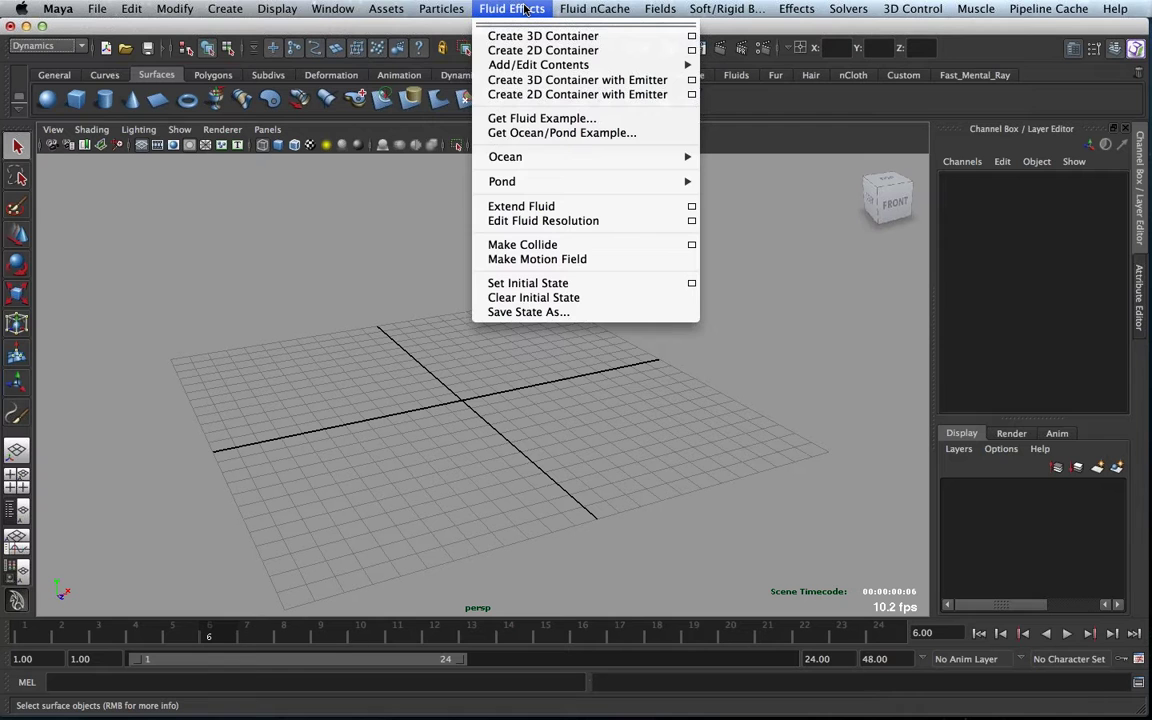
click(347, 29)
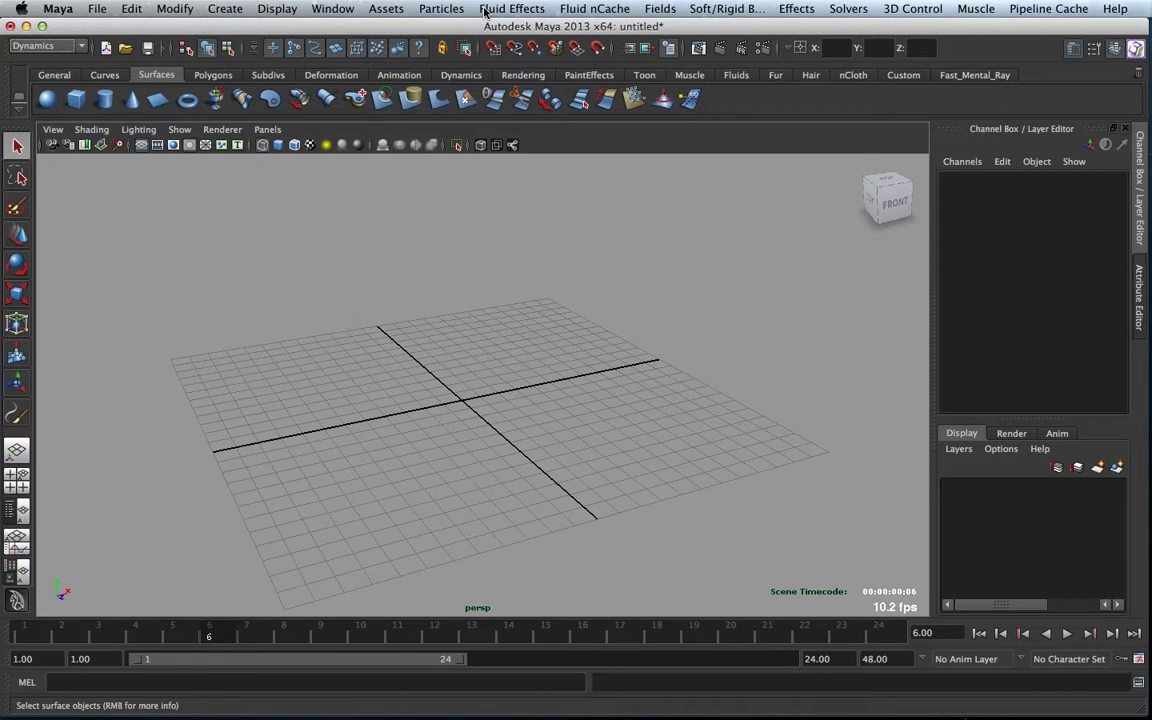
click(485, 10)
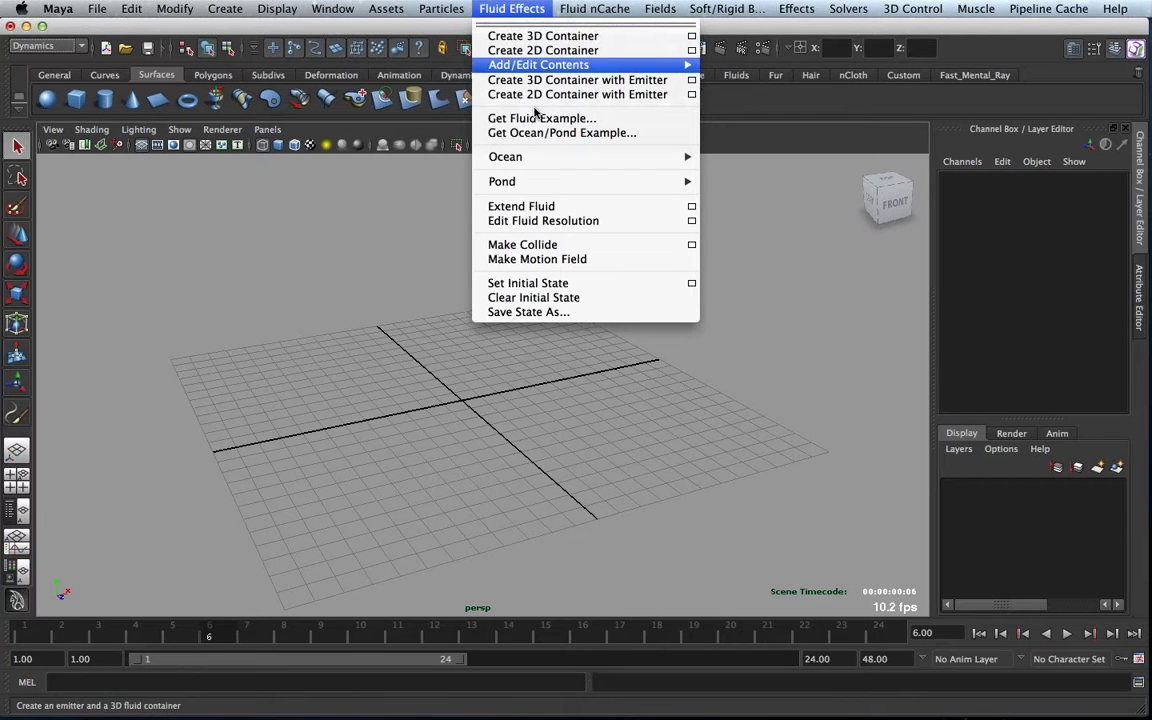
mouse_move(535, 161)
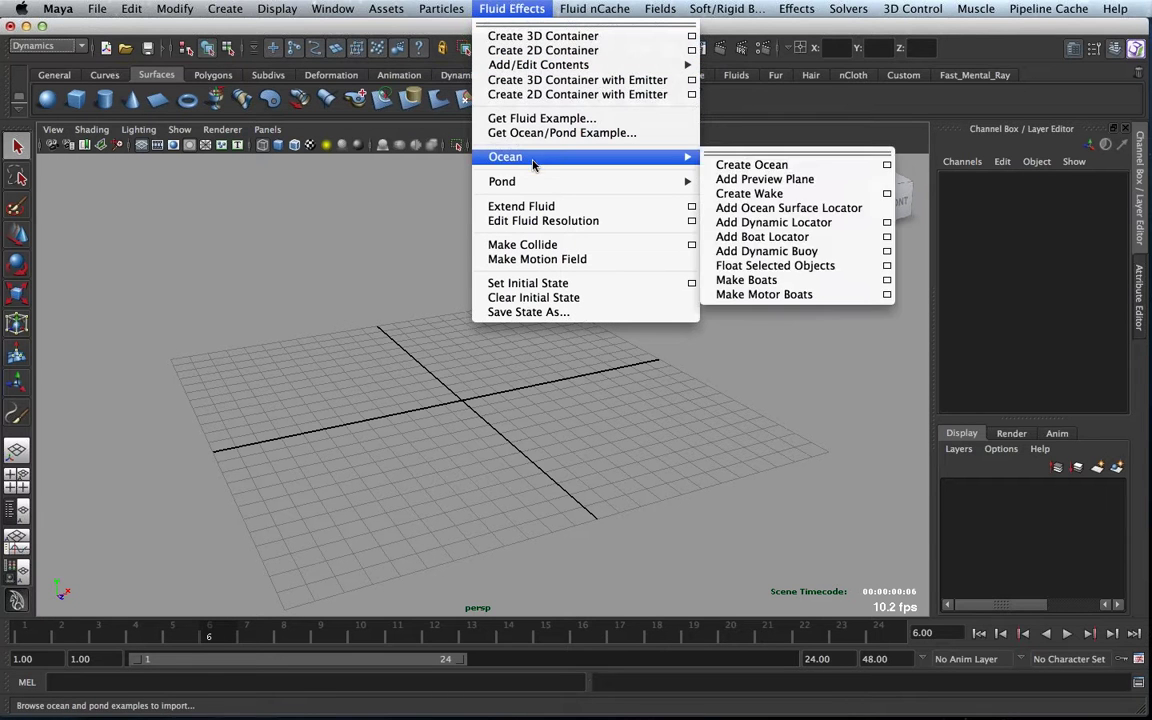
click(737, 165)
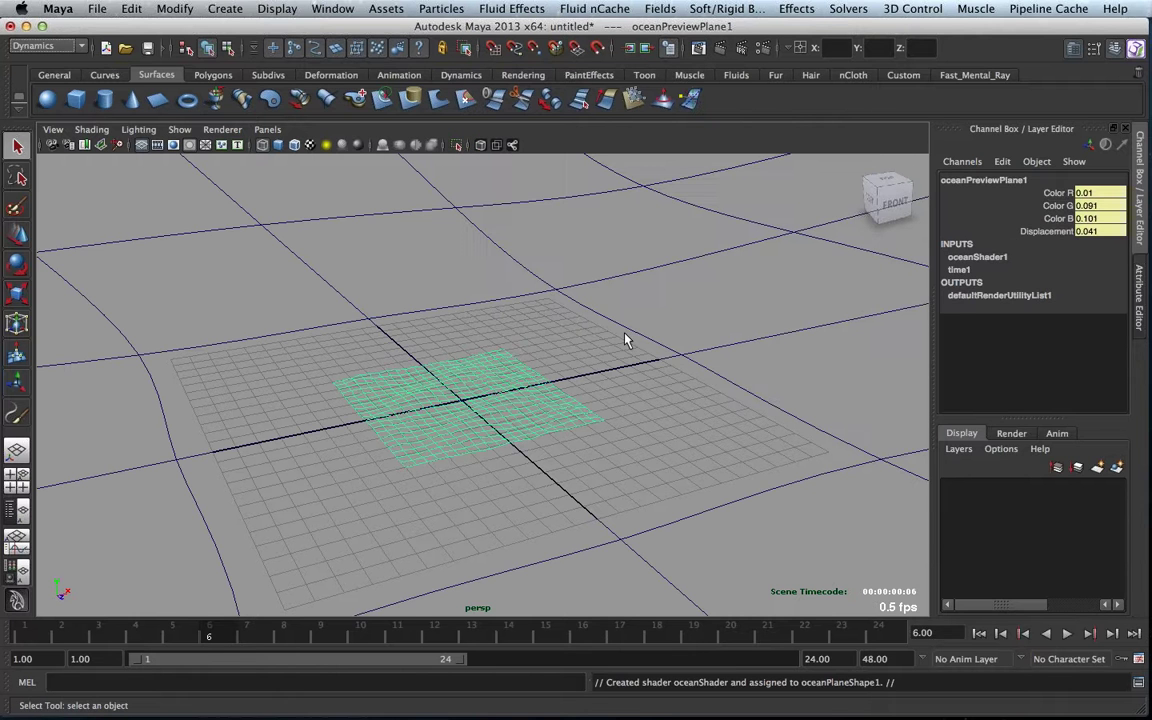
- Show the ocean preview plane's attributes, render the current frame with Maya Software, and close the render window
key(ctrl+a)
click(721, 50)
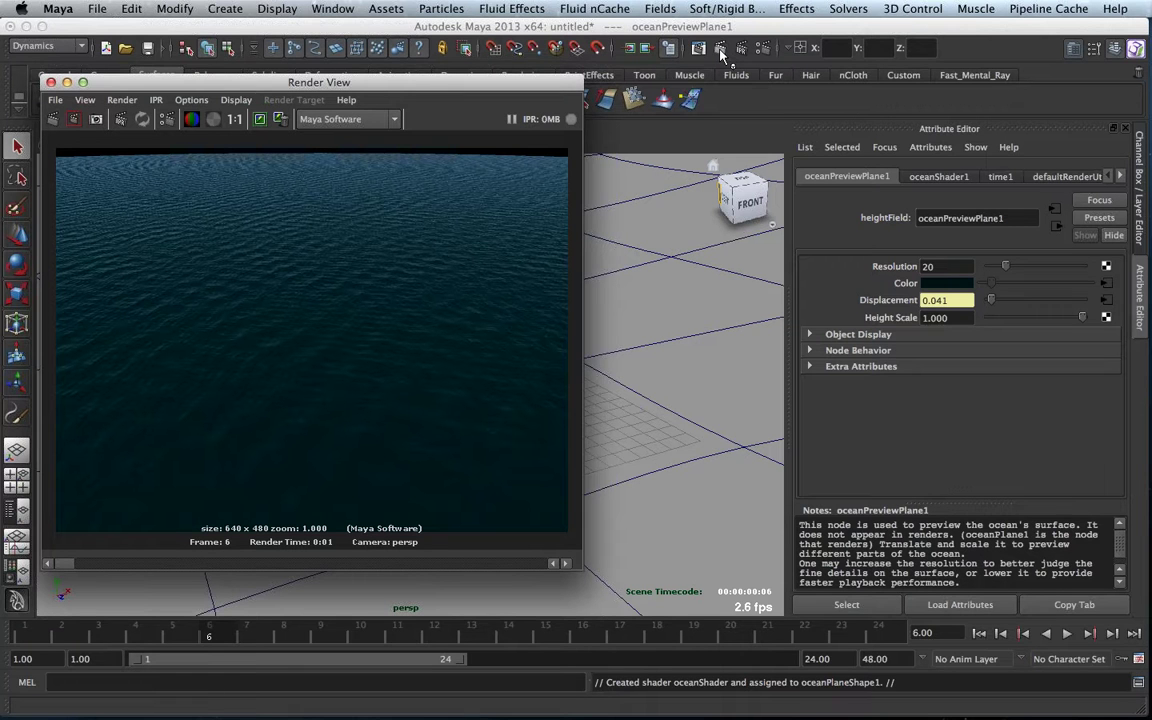
click(51, 82)
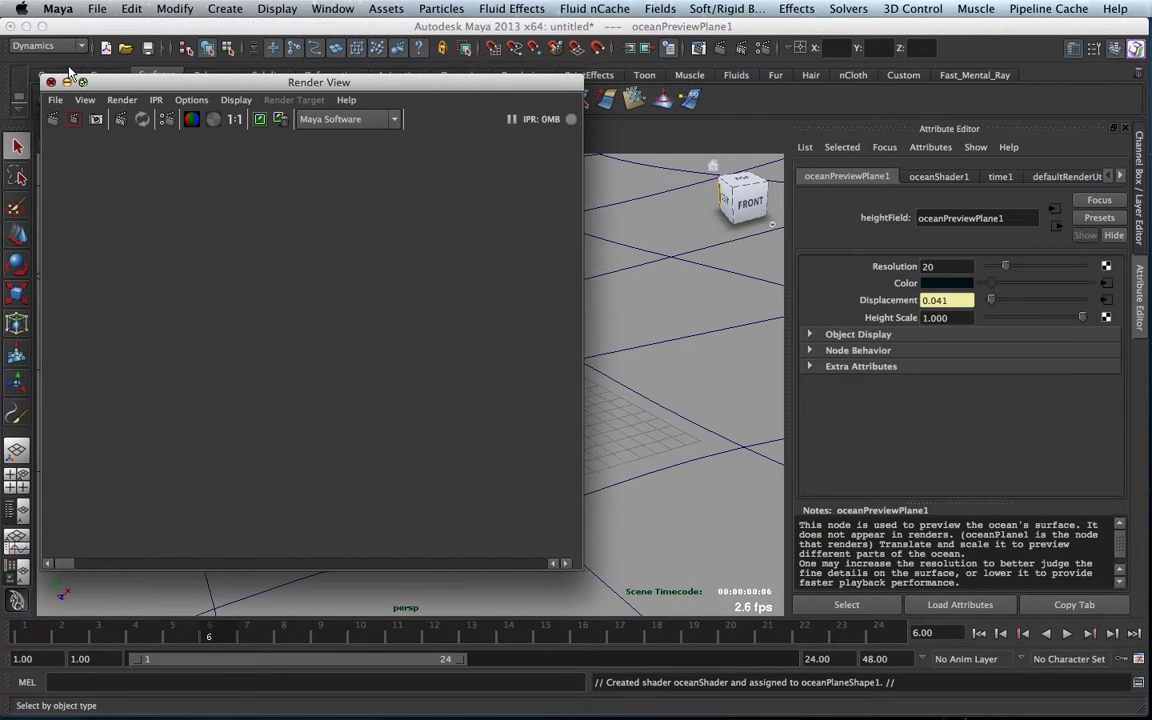
- Start a new scene and discard the unsaved ocean scene
click(97, 8)
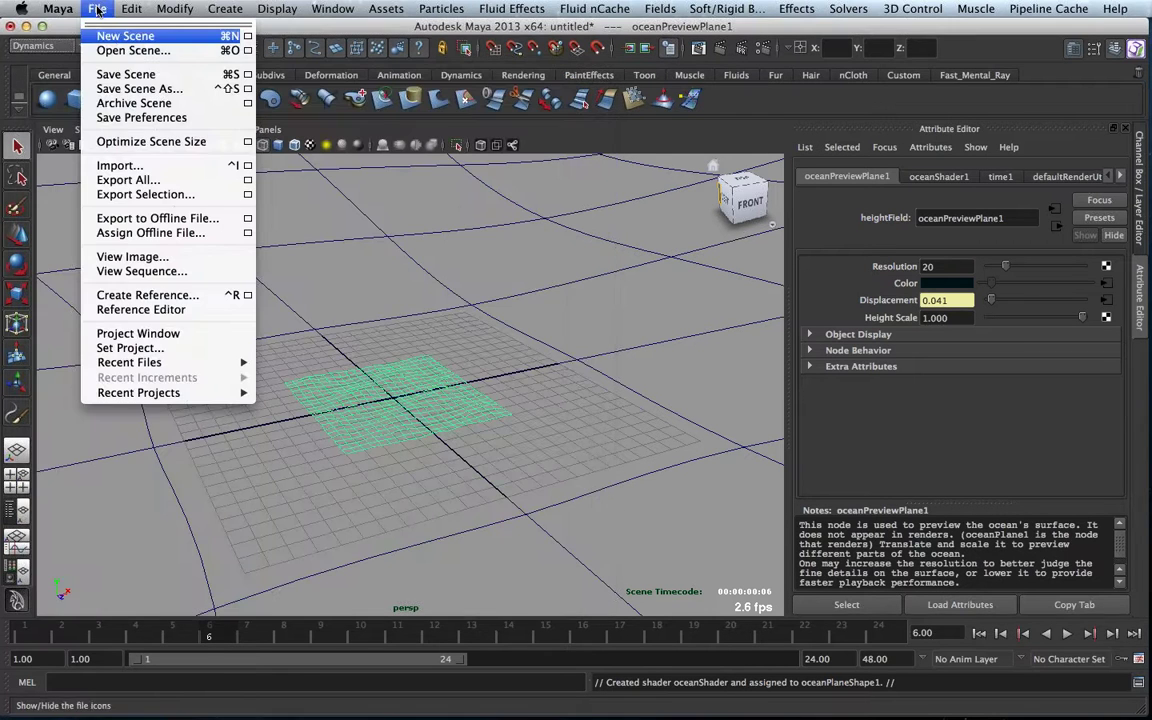
click(123, 33)
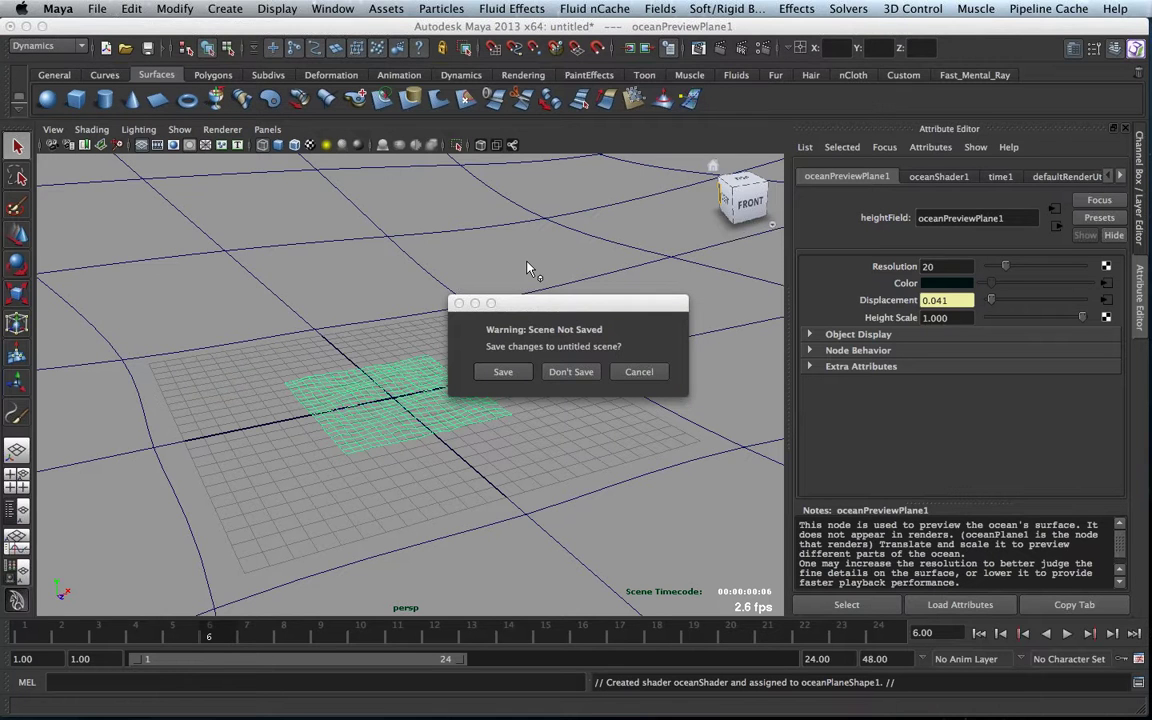
key(super+d)
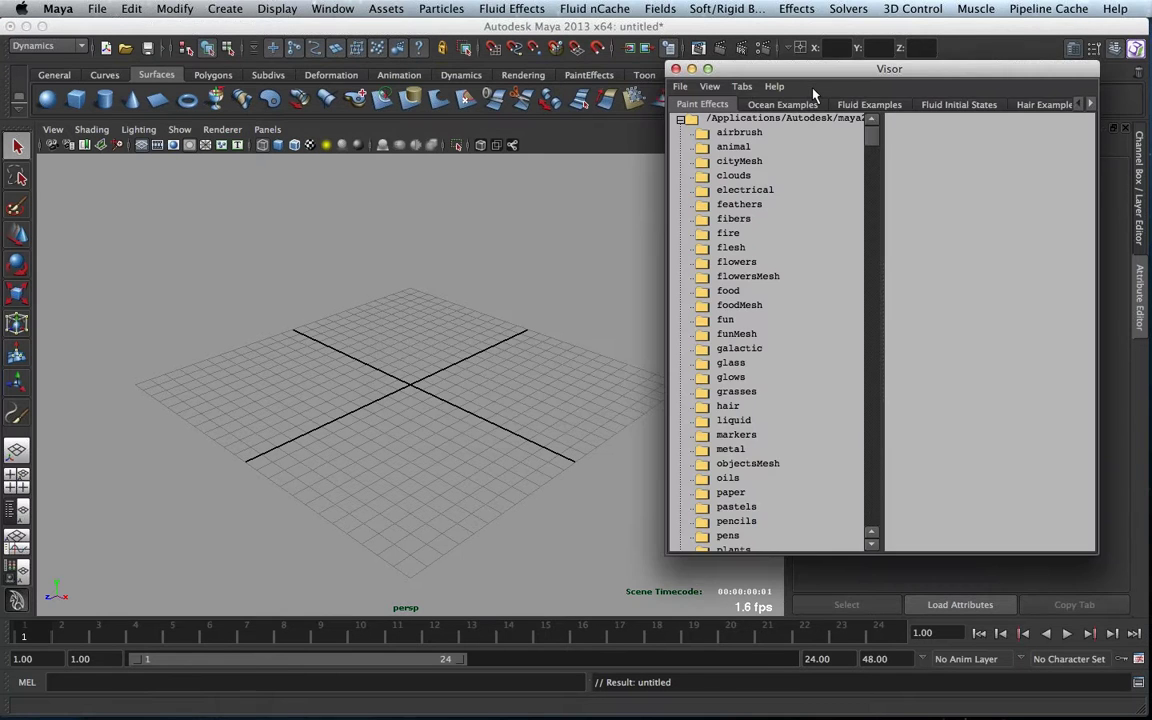
- Display the Ocean Examples in the Visor and move its window over the viewport
click(782, 104)
drag(889, 68, 541, 51)
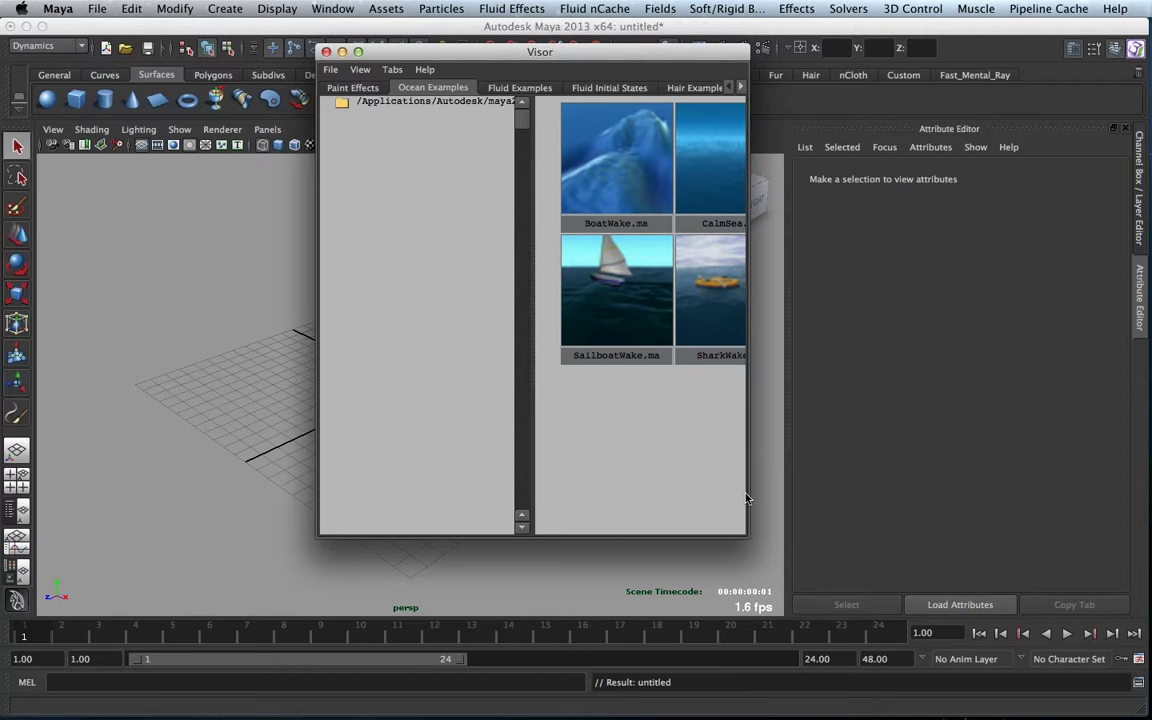
- Load the GiantStormAnim.ma ocean example into the scene and close the Visor
drag(747, 536, 996, 550)
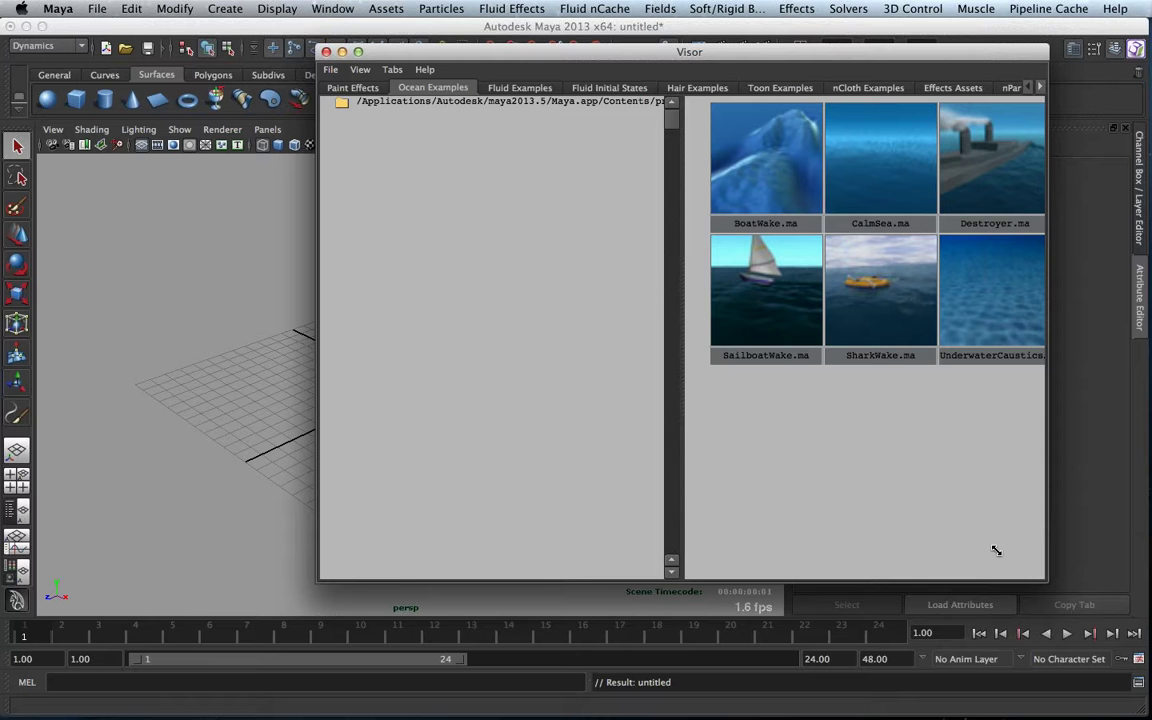
drag(668, 340, 405, 340)
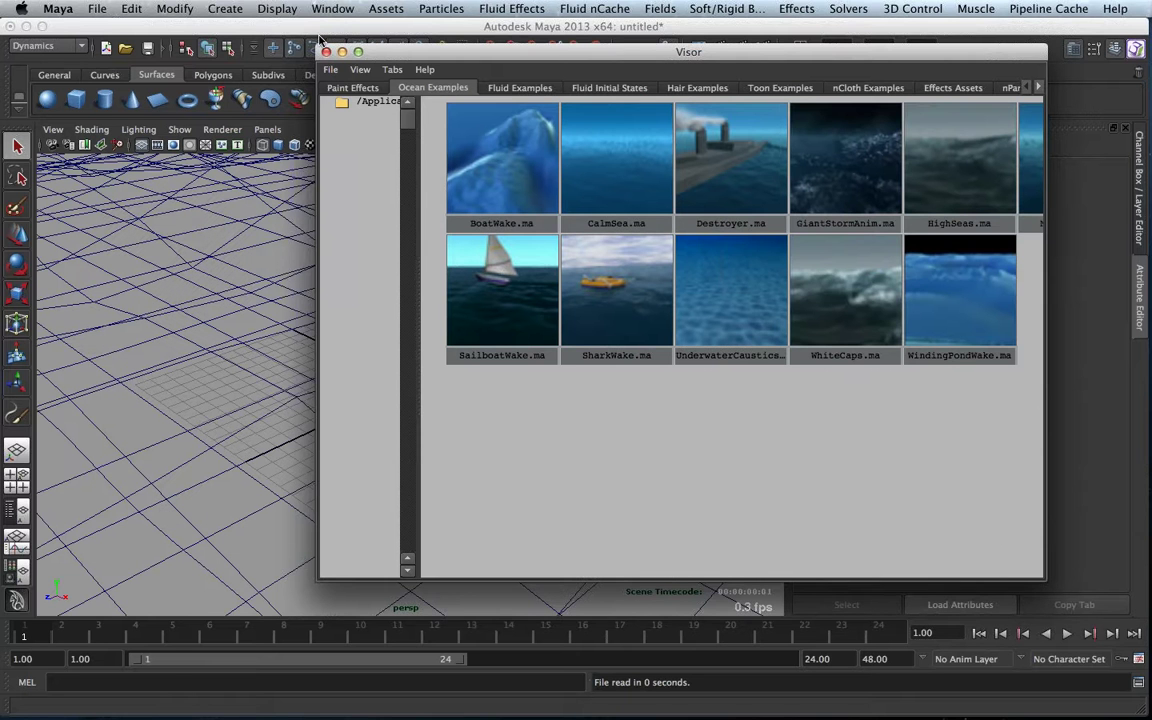
click(326, 51)
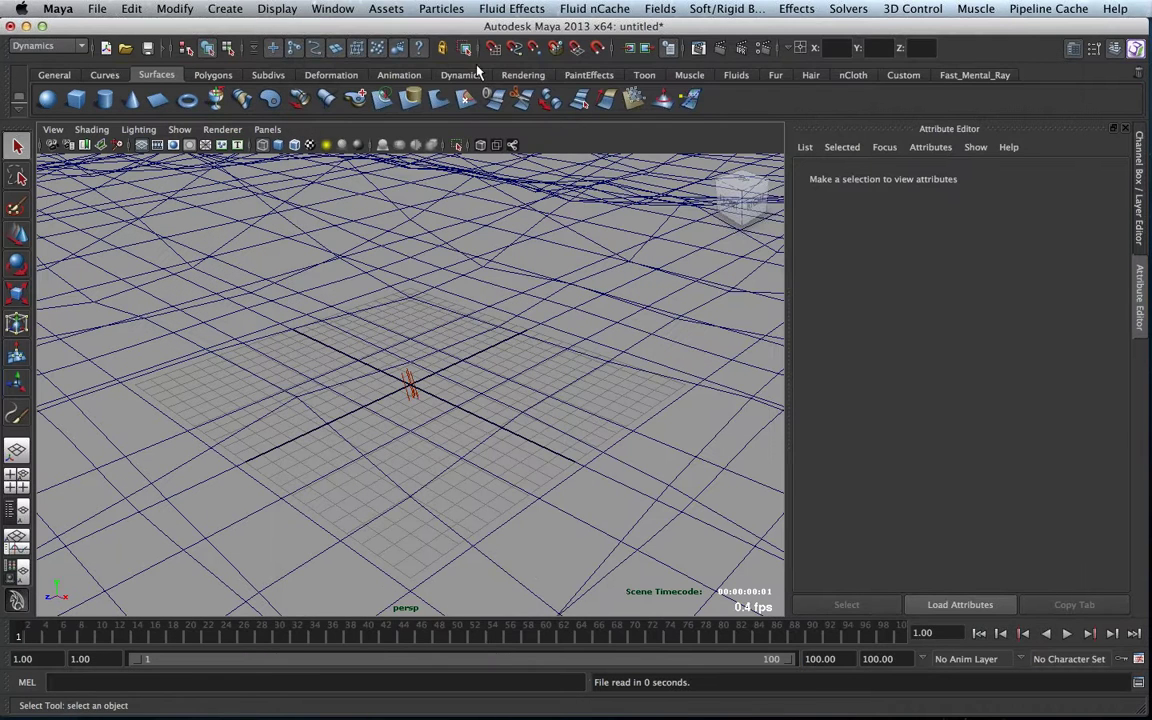
- Play the storm animation through the GiantStormCam camera and render frame 92 with Maya Software
click(266, 129)
mouse_move(303, 141)
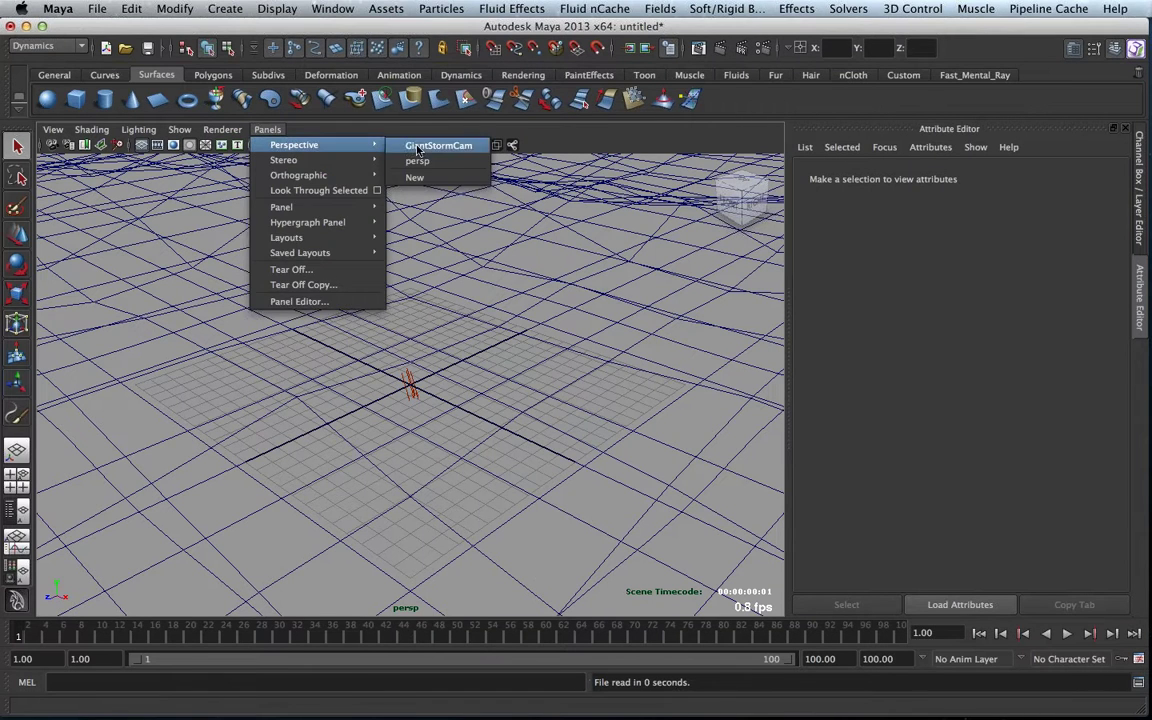
click(420, 160)
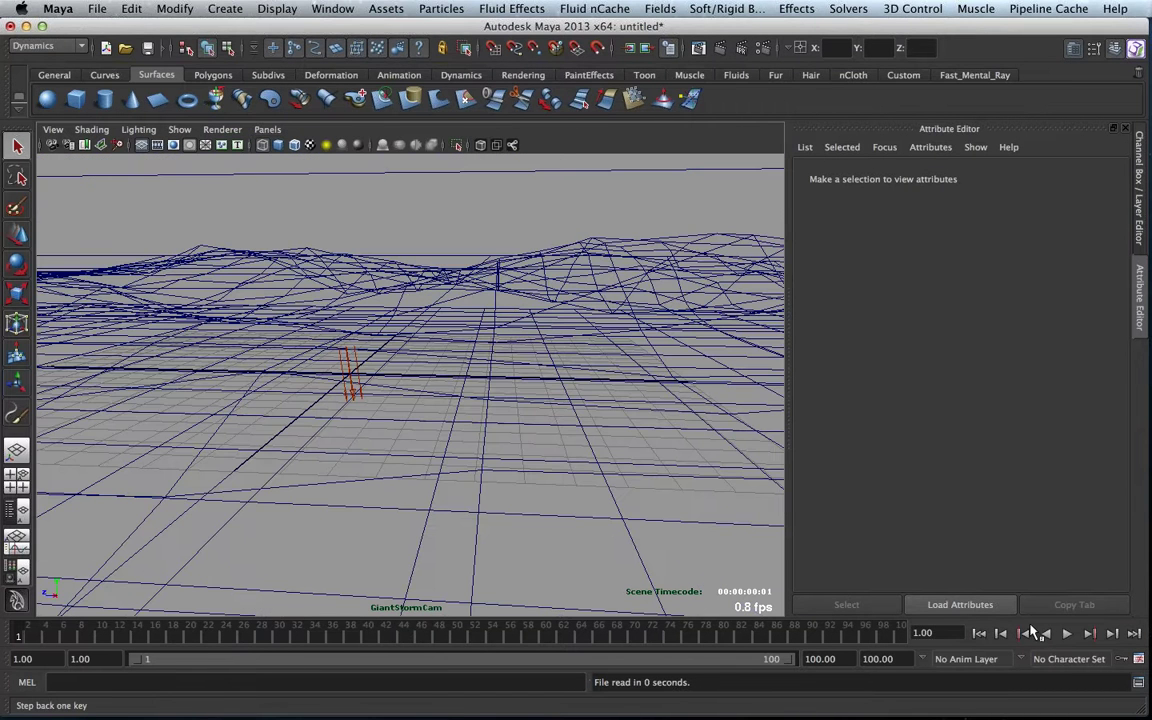
click(1066, 633)
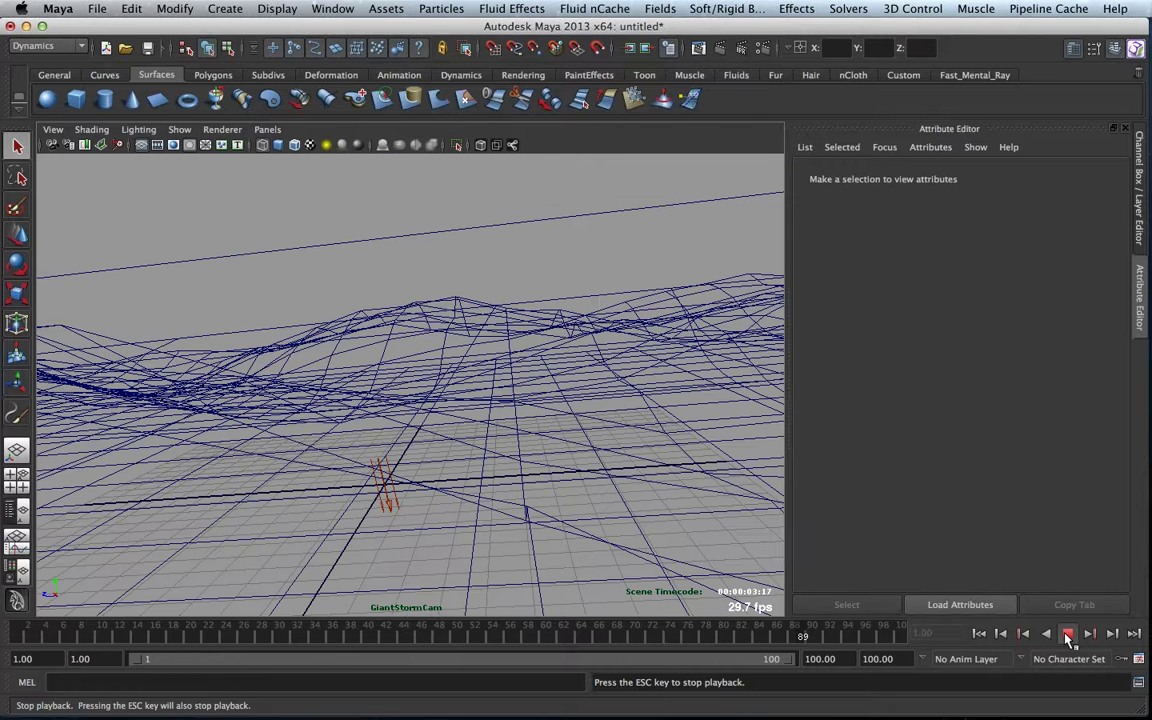
click(1068, 636)
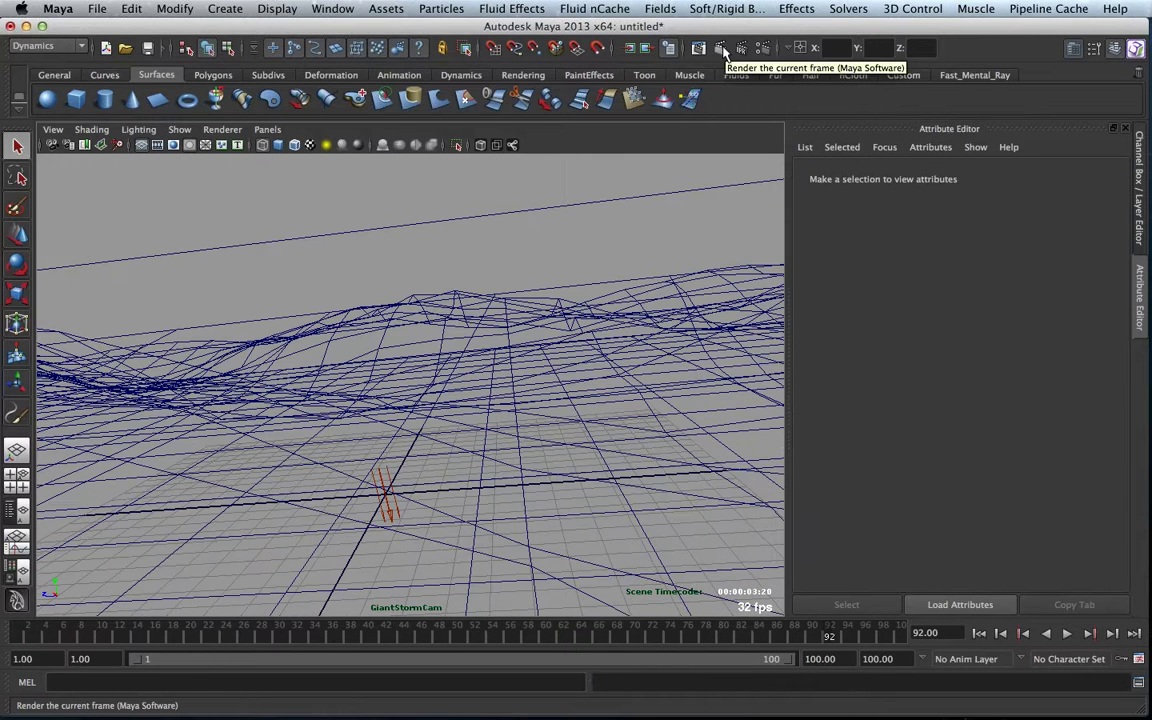
click(722, 49)
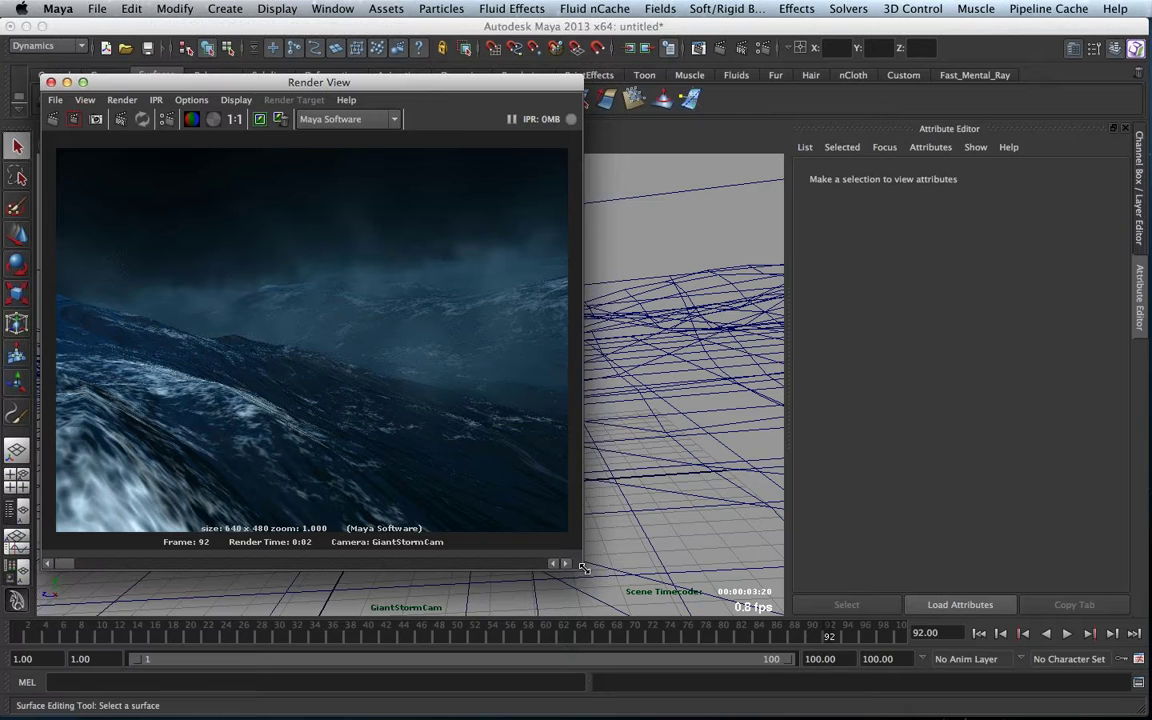
drag(587, 567, 858, 578)
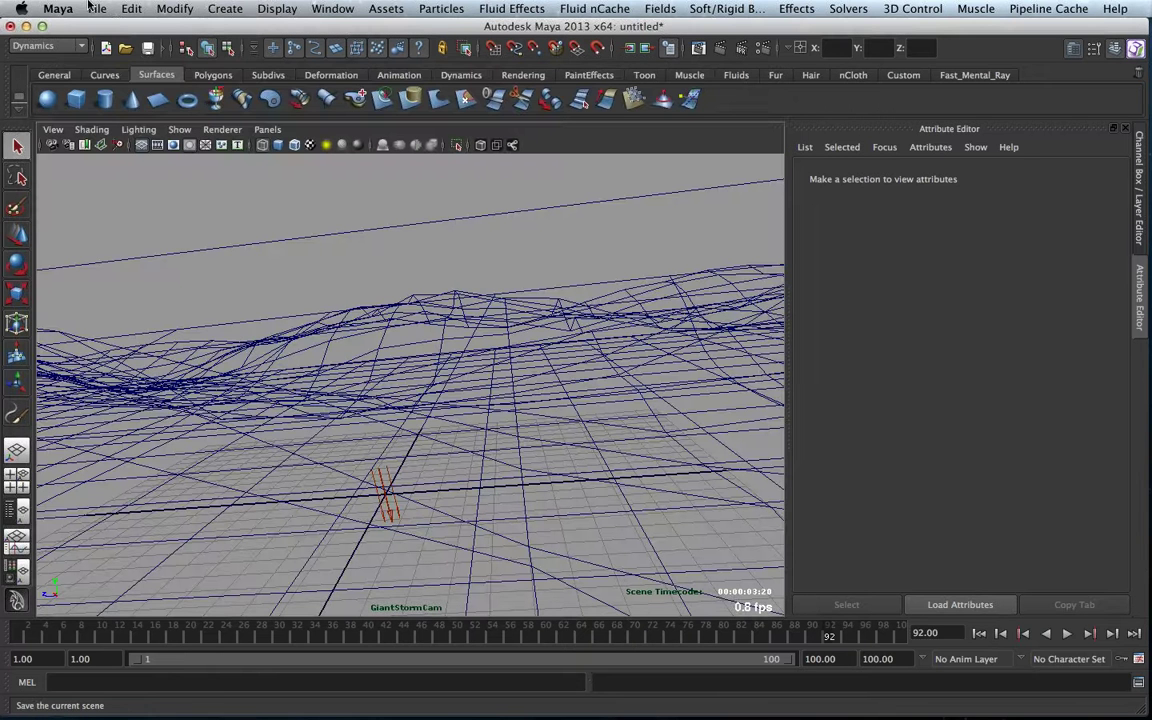
- Start a new scene and create an ocean with its preview plane
click(97, 8)
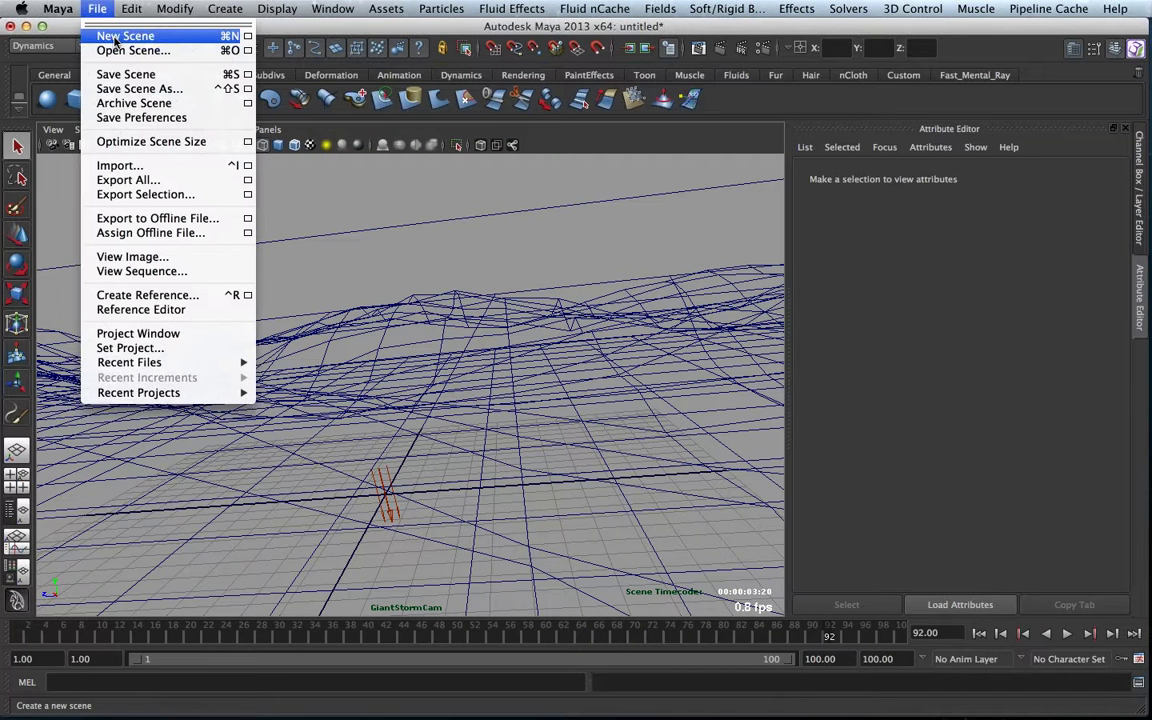
click(115, 37)
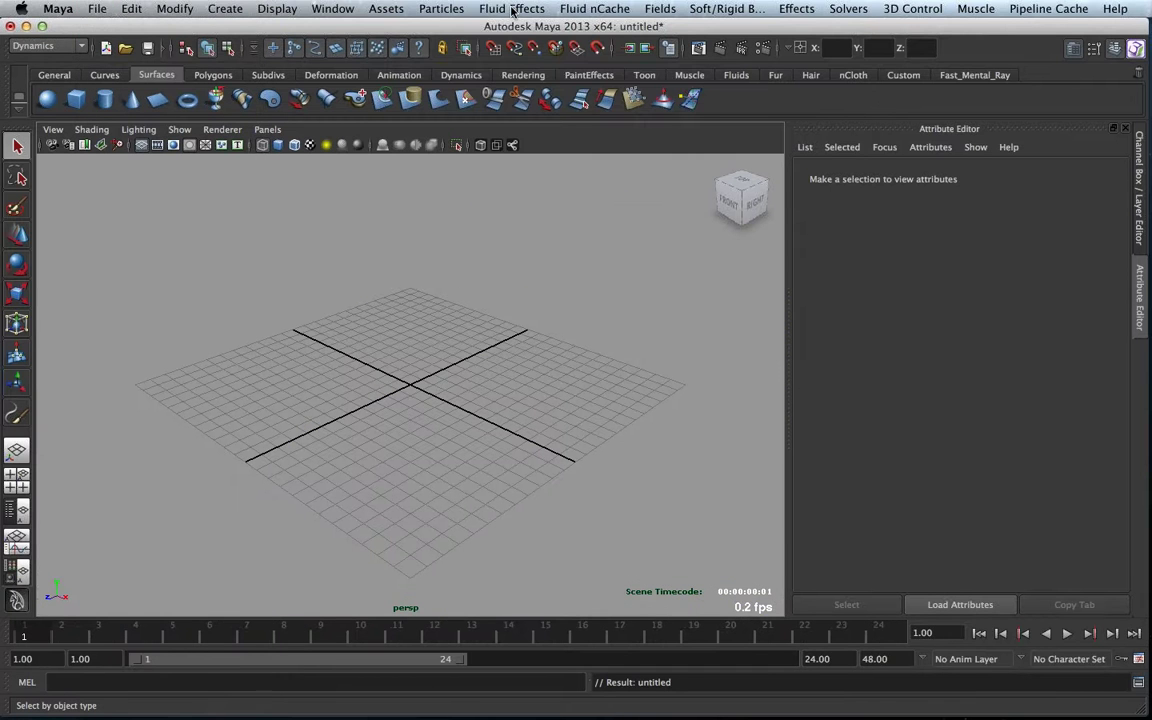
click(512, 9)
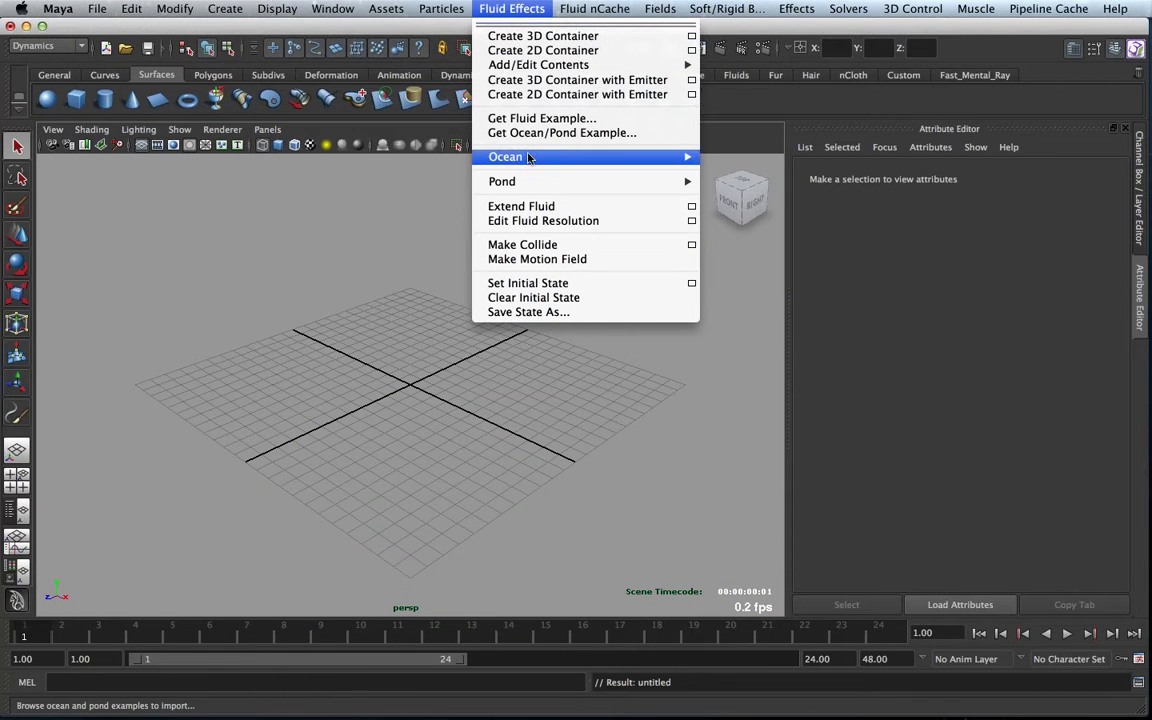
mouse_move(690, 157)
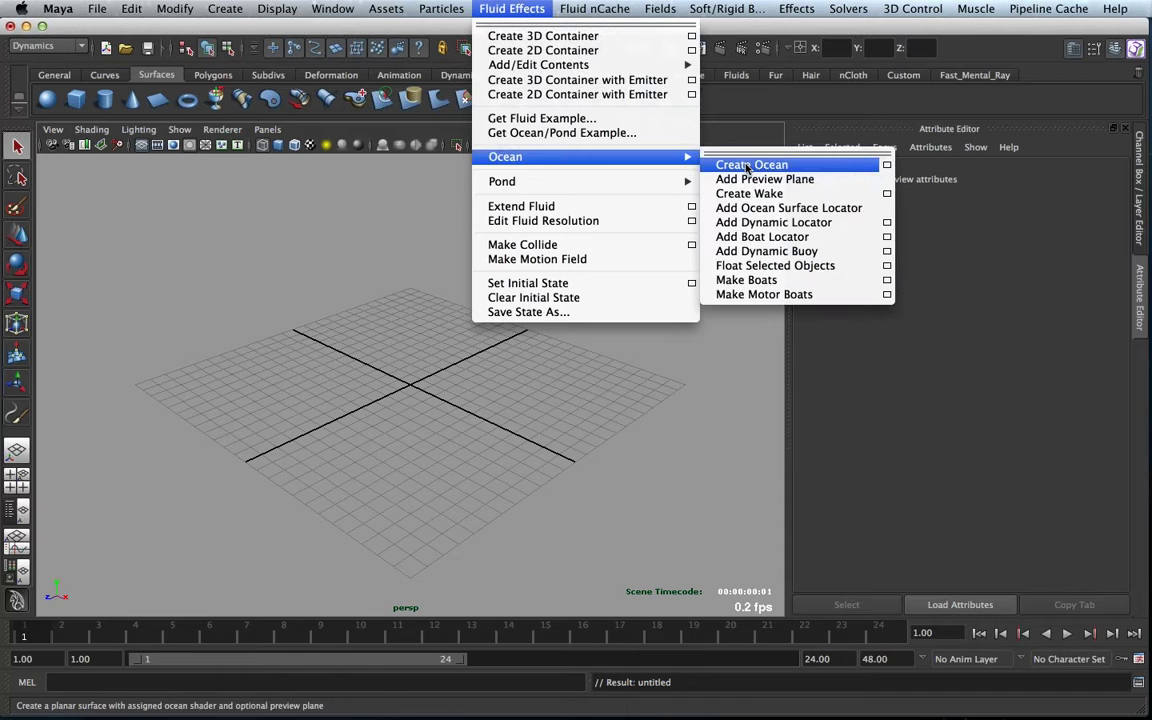
click(747, 166)
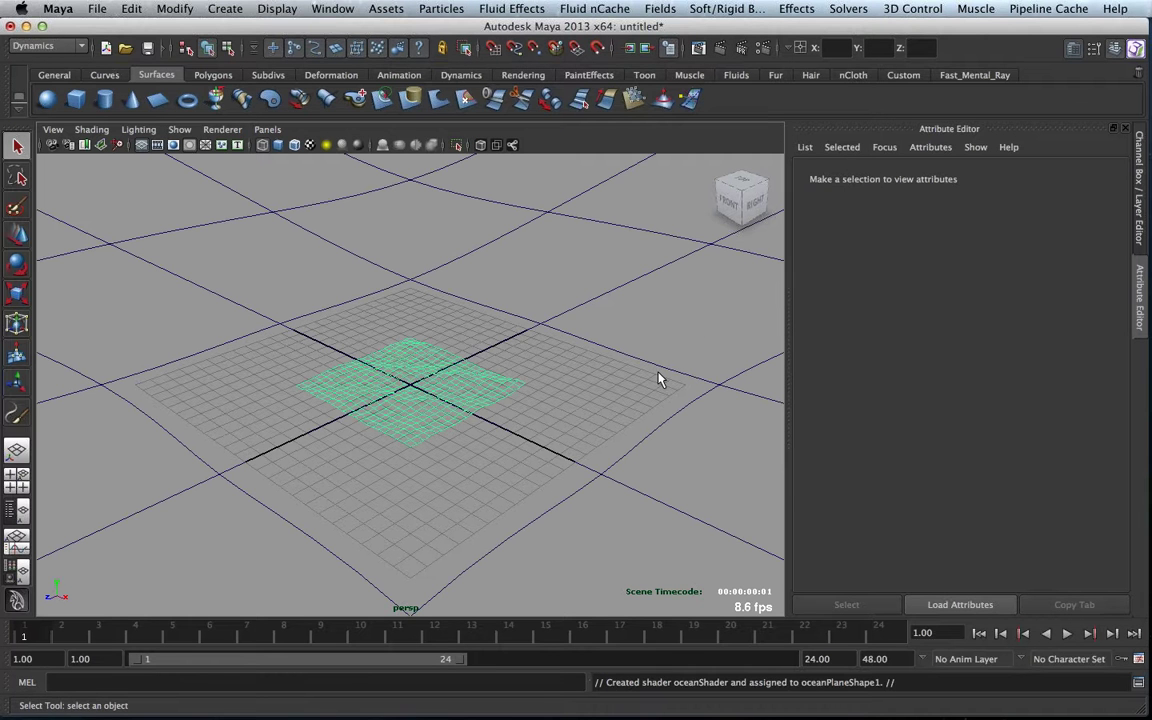
- Scale the ocean preview plane up in width and depth until it extends well beyond the grid, in shaded display
click(313, 398)
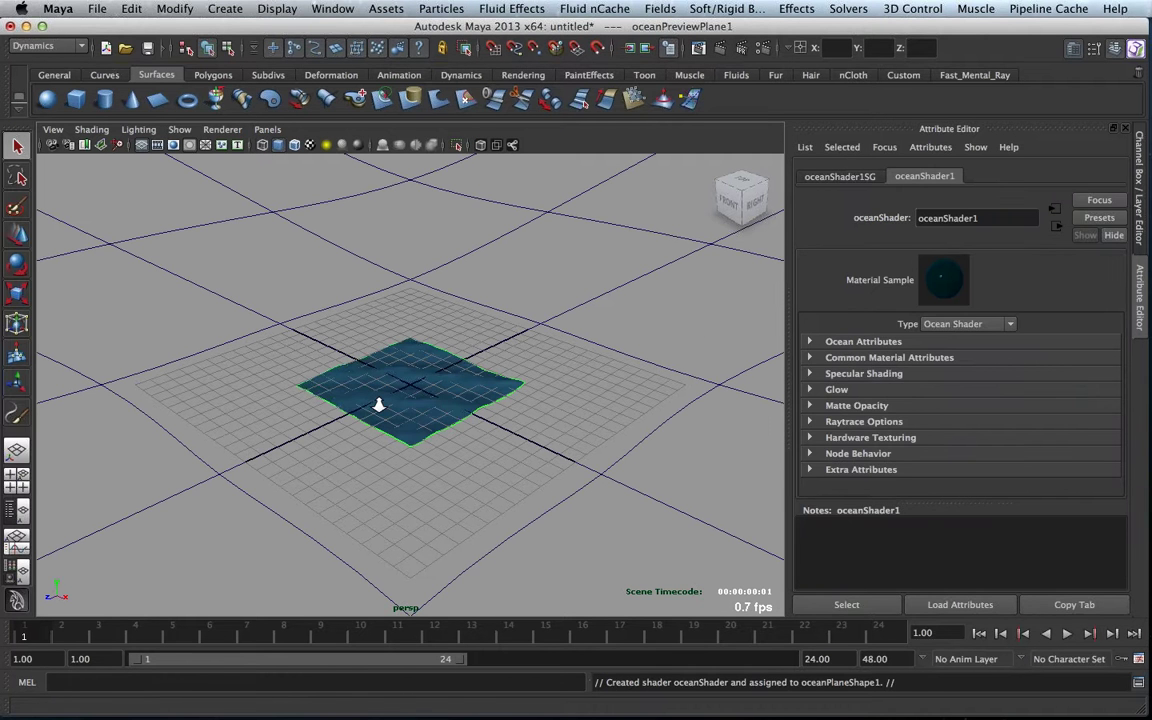
alt+drag(379, 404, 508, 409)
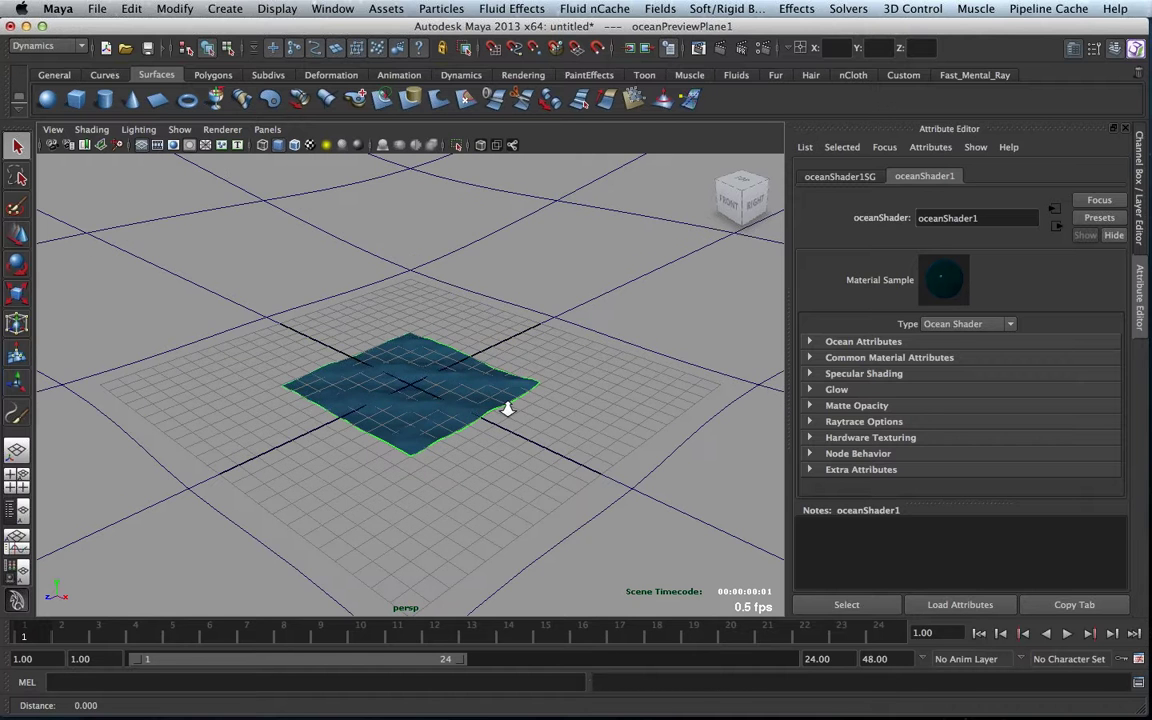
alt+right_drag(508, 409, 420, 383)
key(r)
drag(420, 383, 690, 393)
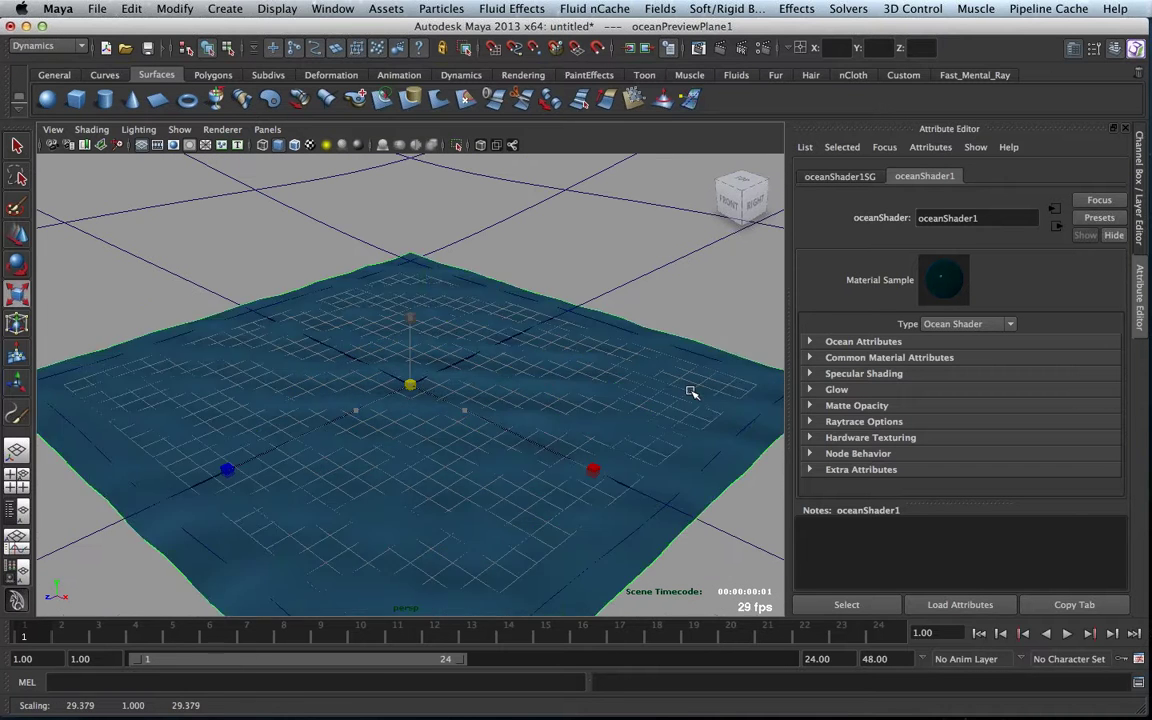
alt+right_drag(690, 393, 293, 365)
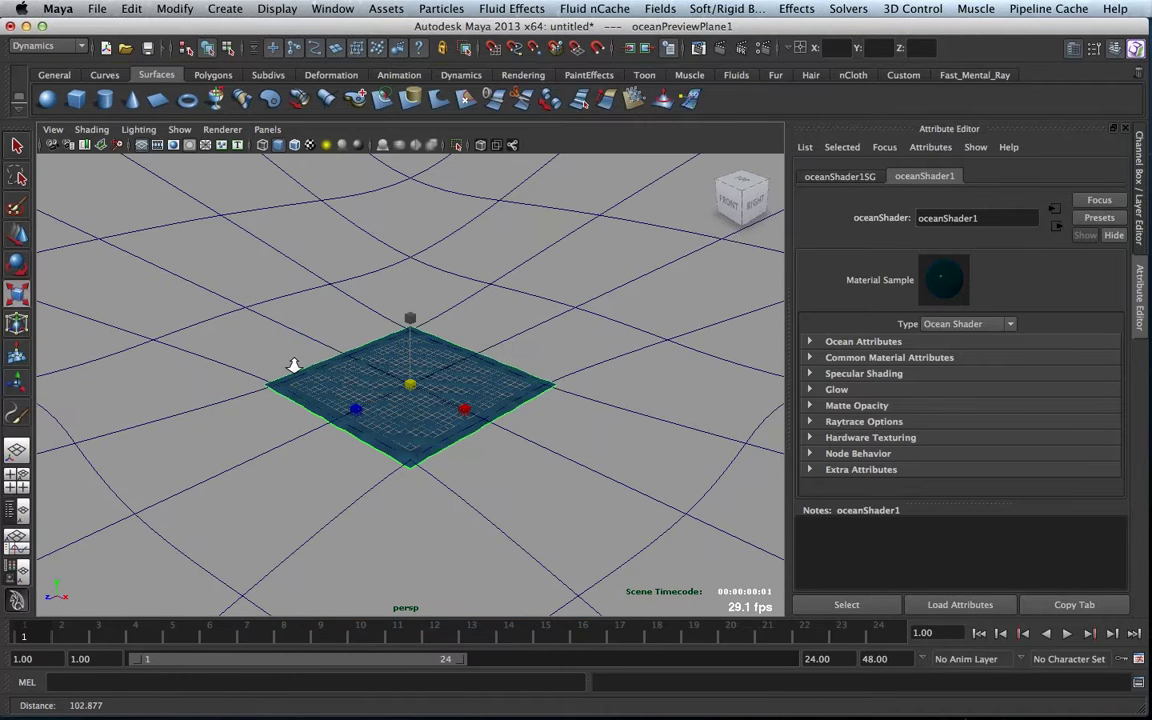
middle_drag(293, 365, 589, 396)
alt+right_drag(589, 396, 857, 432)
scroll(439, 443, up, 3)
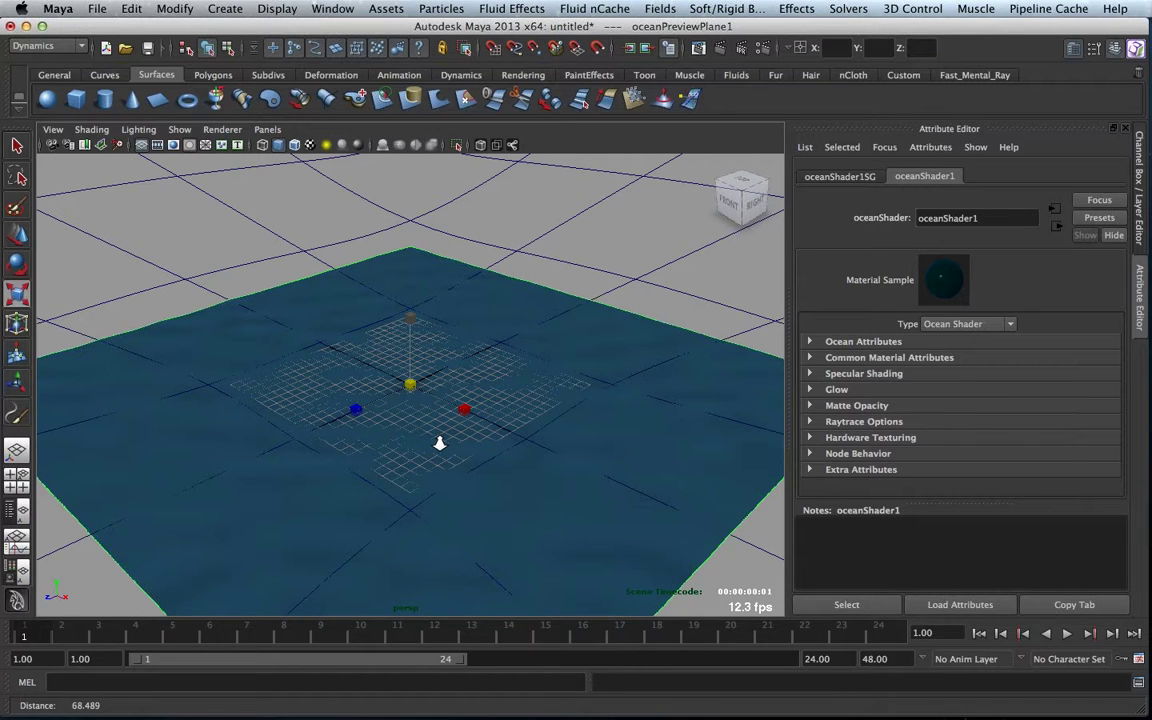
middle_drag(439, 443, 520, 470)
- Extend the playback range to frame 48 and play the ocean animation
drag(460, 658, 785, 658)
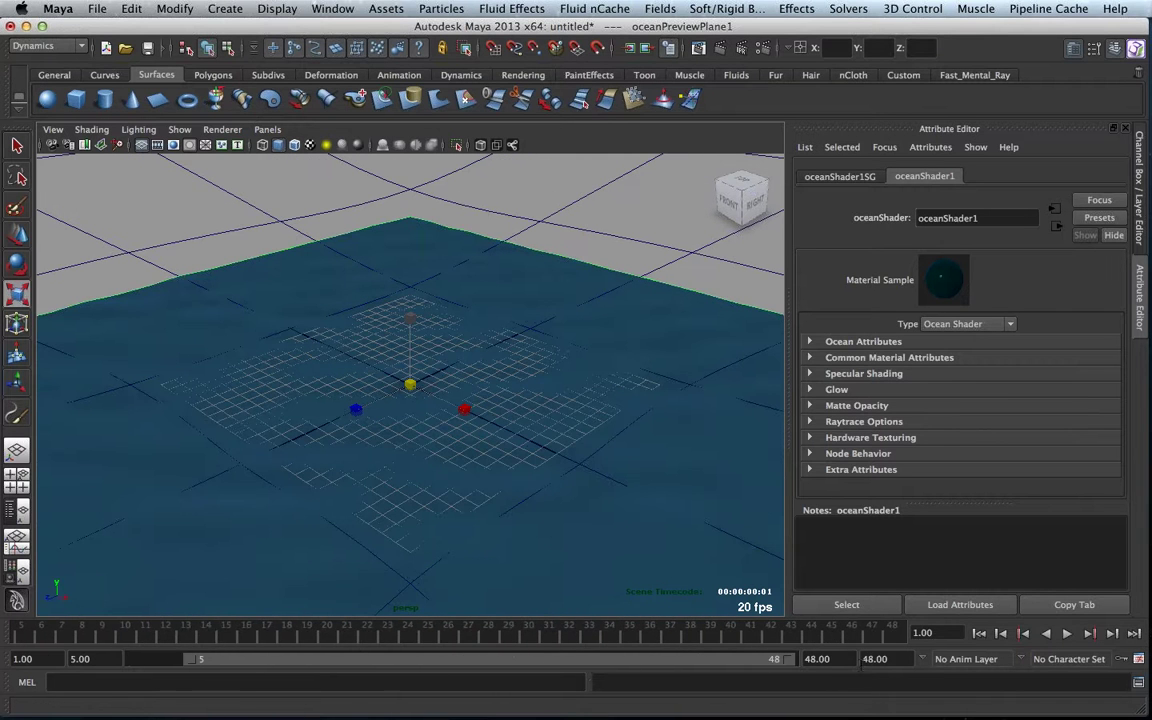
click(1068, 634)
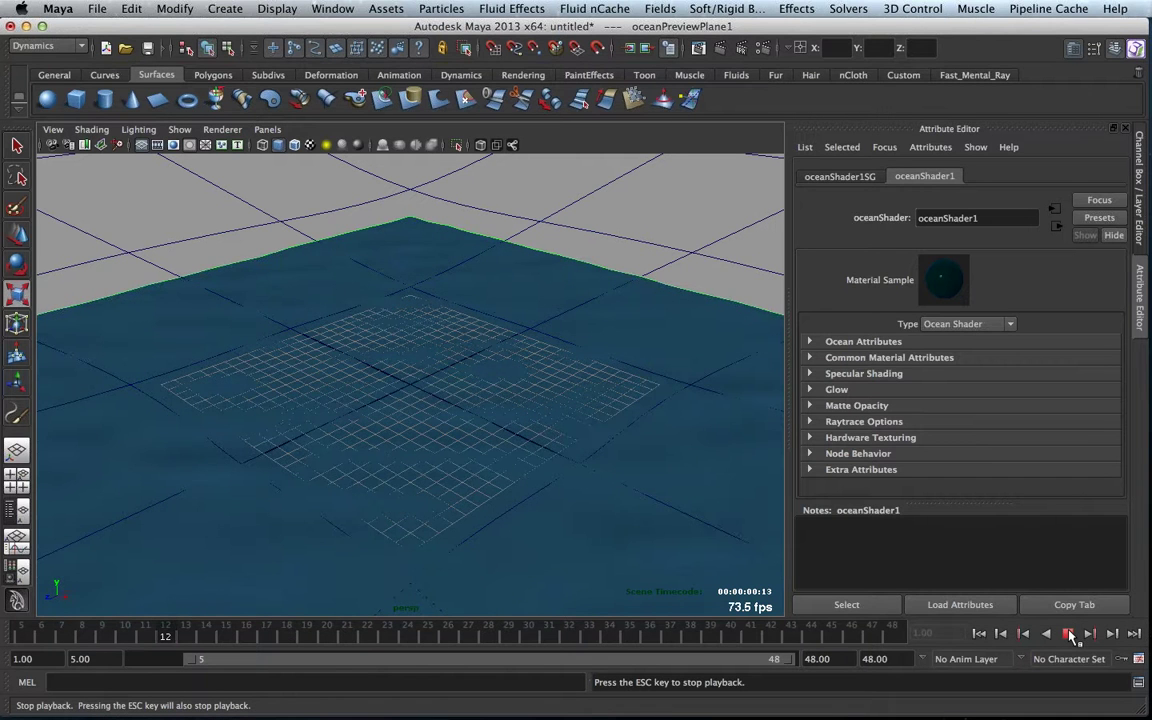
click(1070, 636)
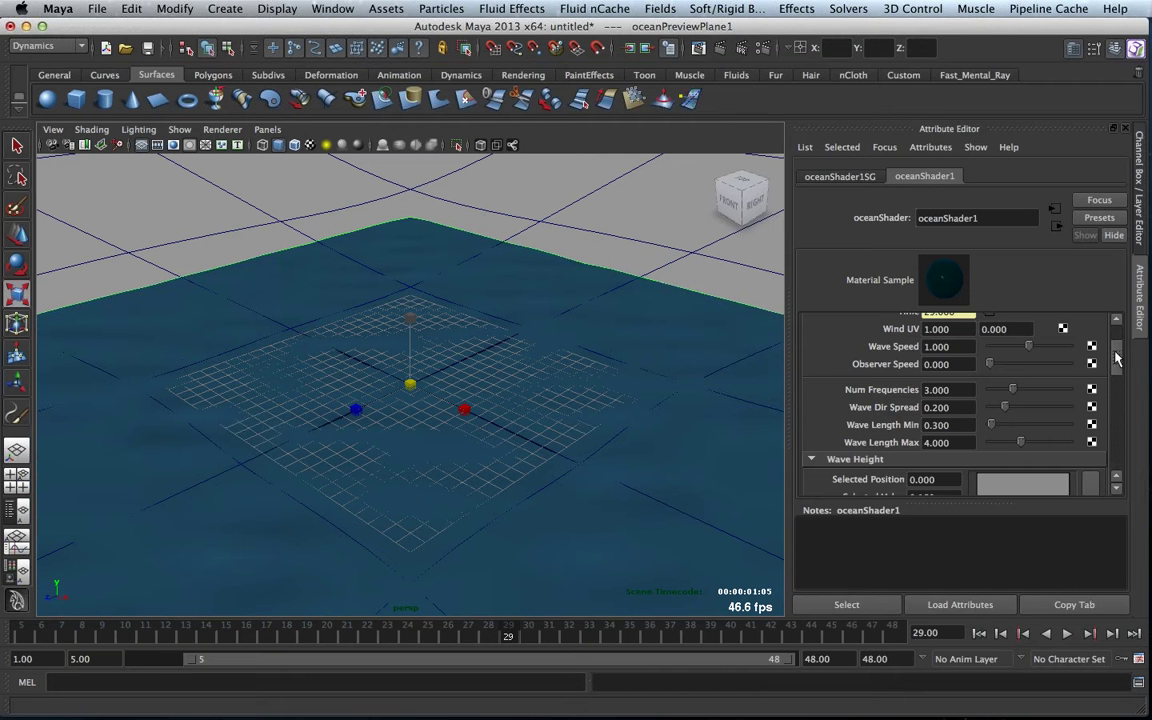
- Set the ocean shader's Num Frequencies to 3.232, Wave Length Min to 9.394 and Wave Length Max to 10
scroll(1117, 360, up, 1)
drag(1013, 401, 1016, 402)
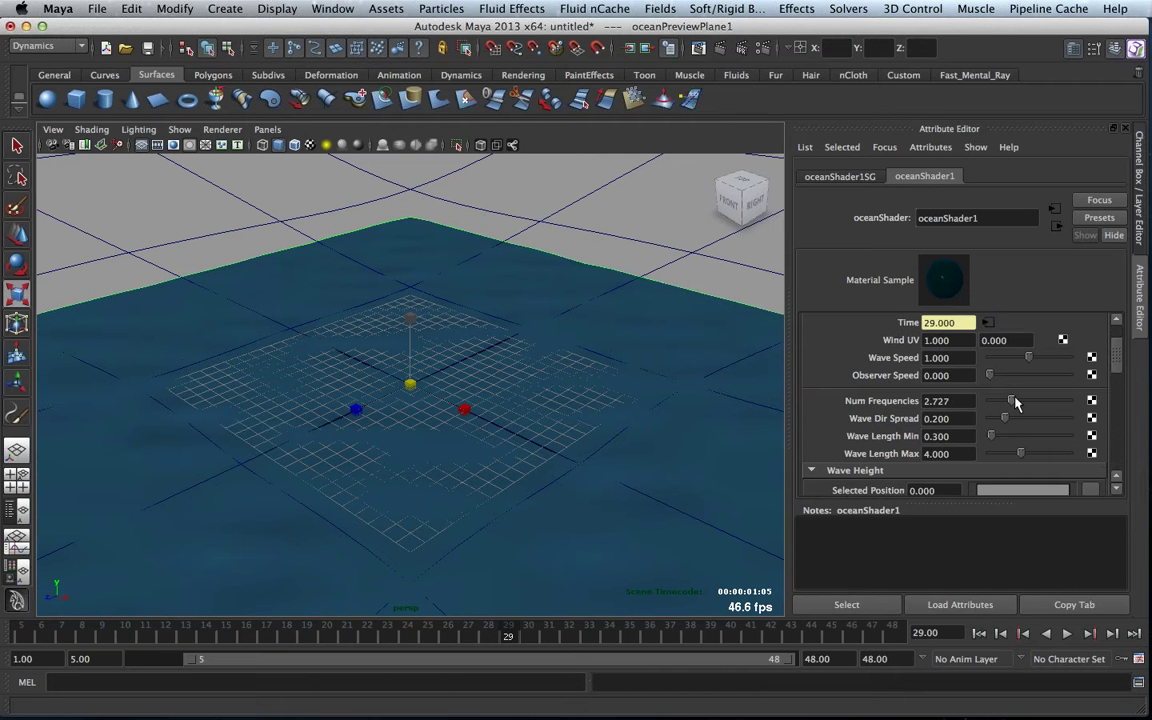
click(1054, 401)
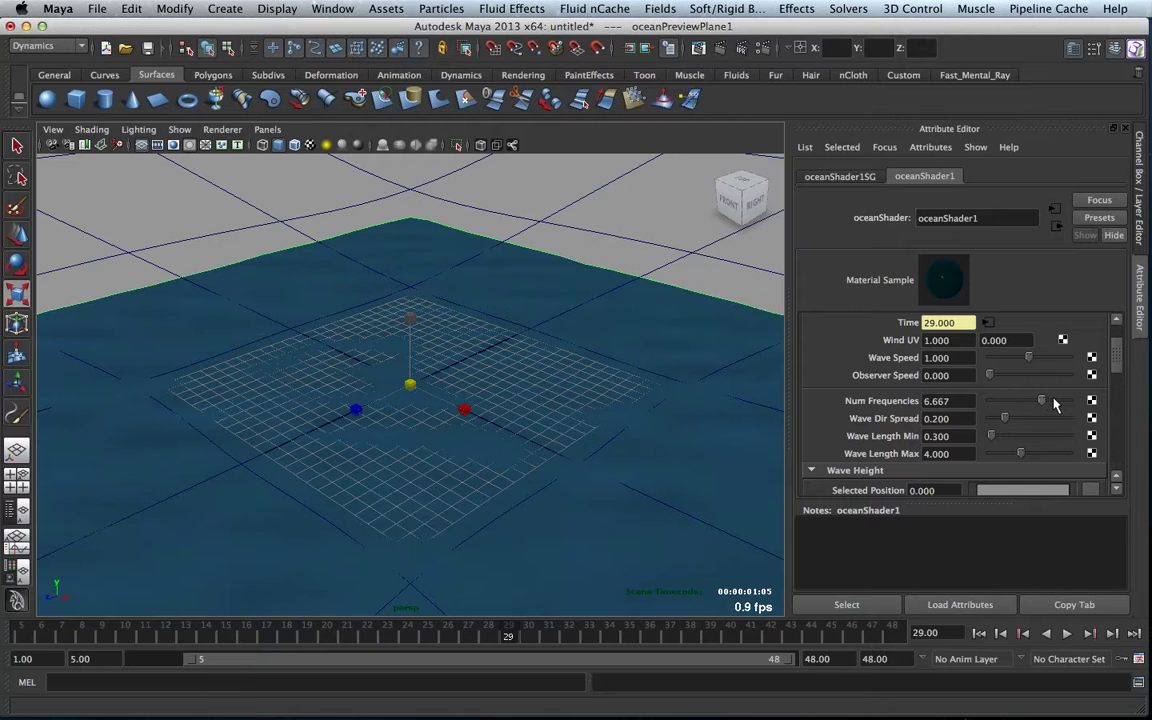
drag(1054, 401, 1068, 454)
click(1031, 436)
- Extend the playback range to frame 500 and play back the larger waves
click(1067, 633)
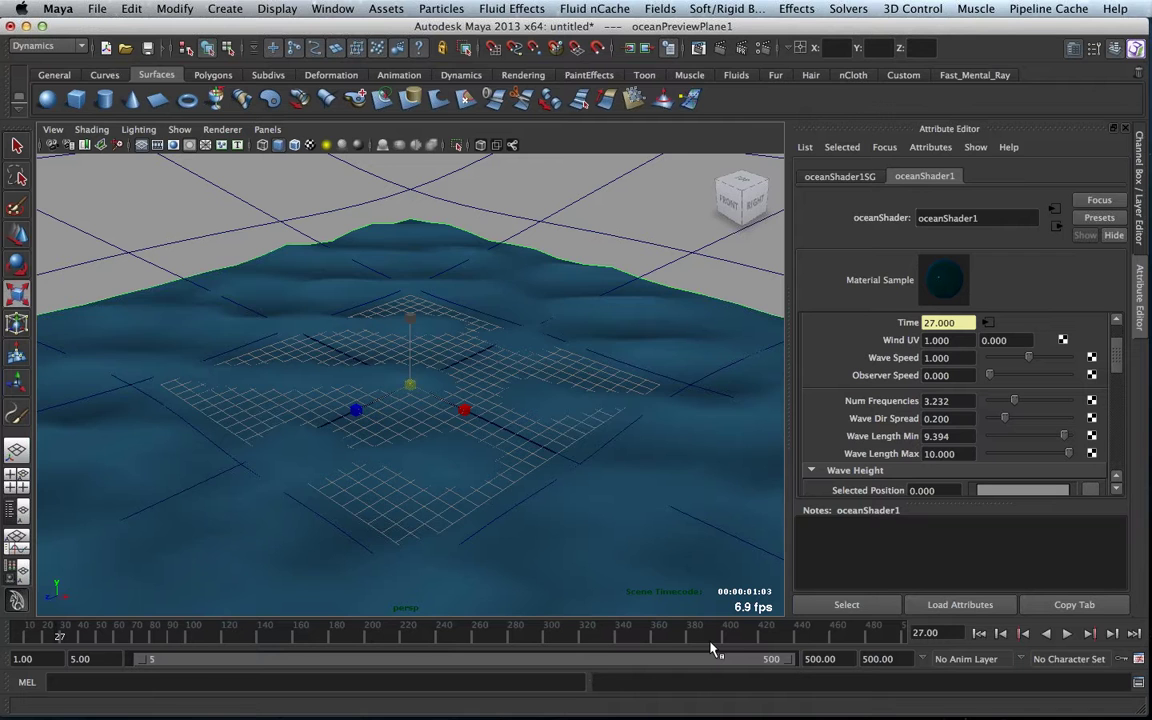
click(1068, 634)
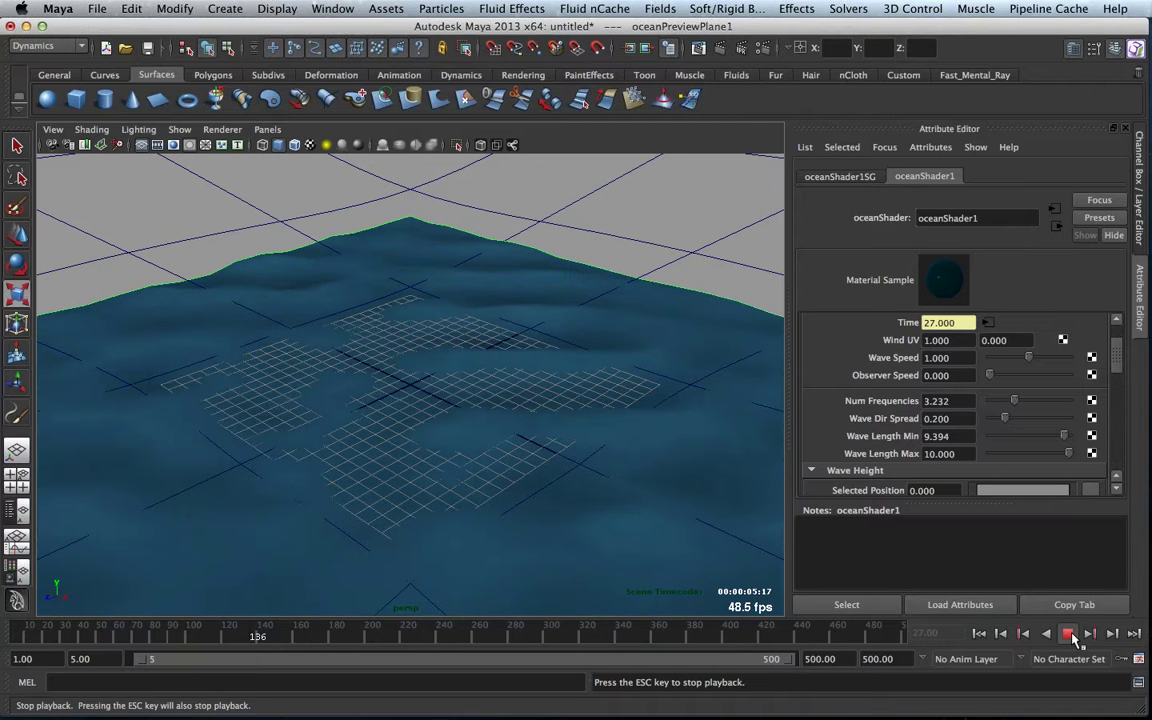
click(1068, 634)
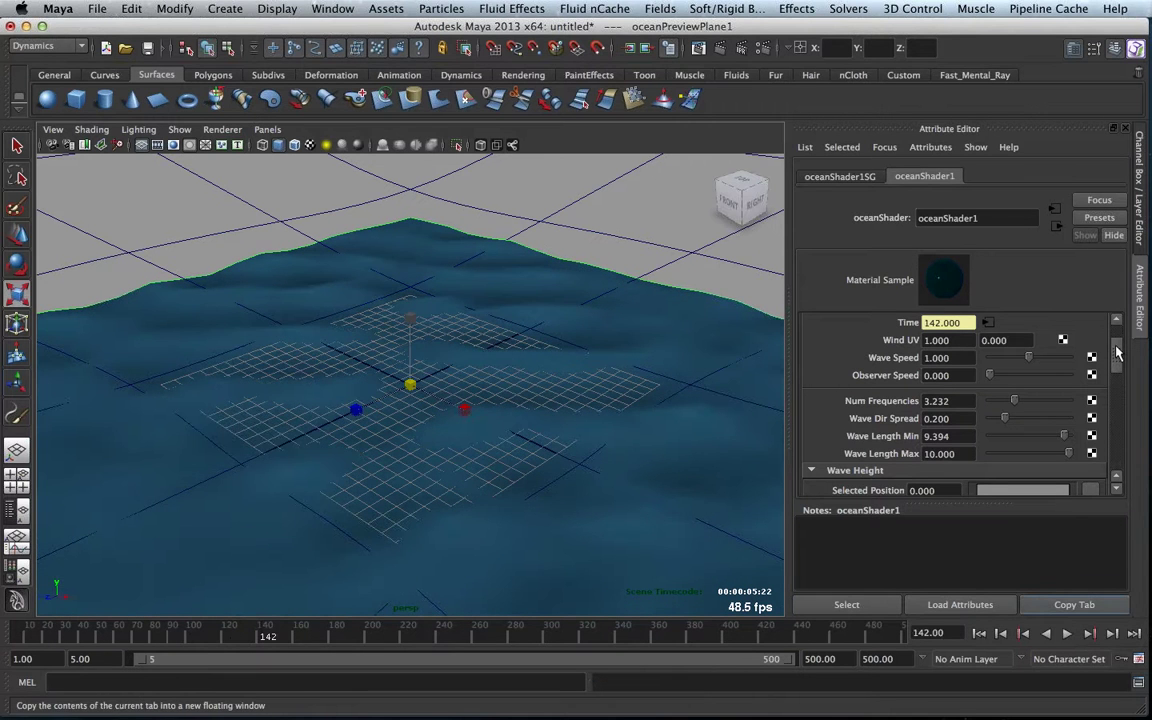
- Set the ocean shader's Wave Height value to 0.520 and Foam Emission to 0.768, and preview the foaming waves in playback
drag(1117, 352, 978, 374)
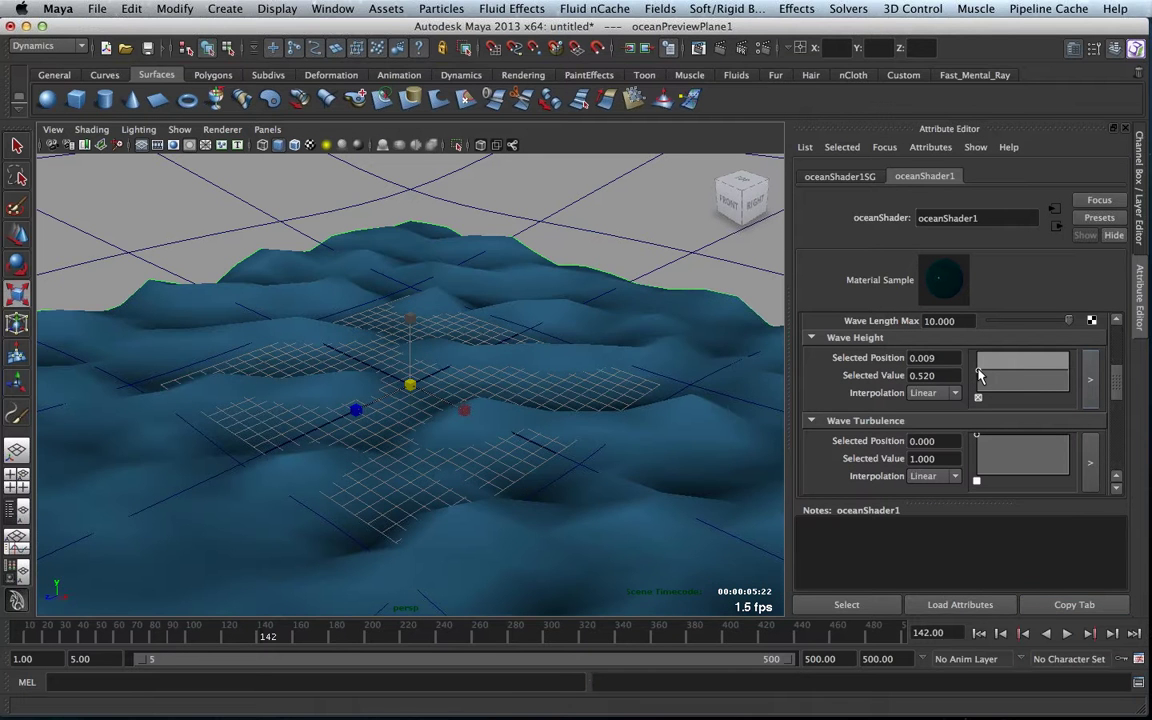
drag(1117, 385, 1119, 432)
drag(989, 374, 1054, 379)
click(1068, 634)
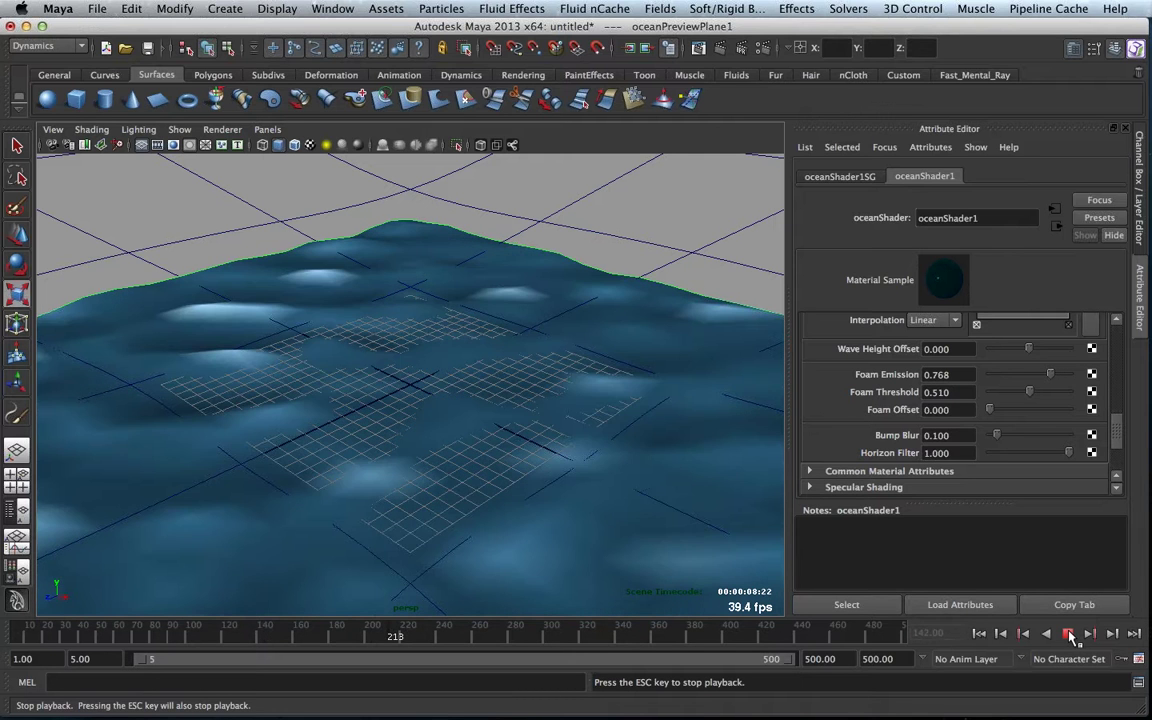
click(1068, 634)
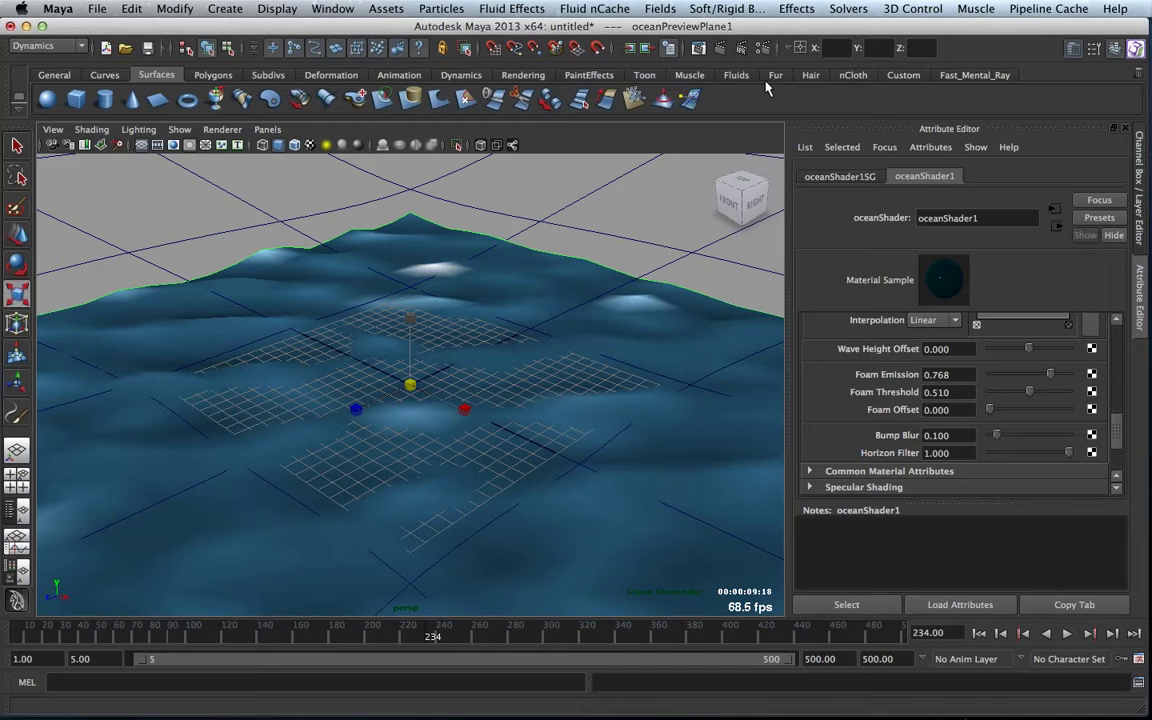
- Create a polygon cube at the centre of the ocean and scale it up uniformly
click(213, 75)
click(76, 98)
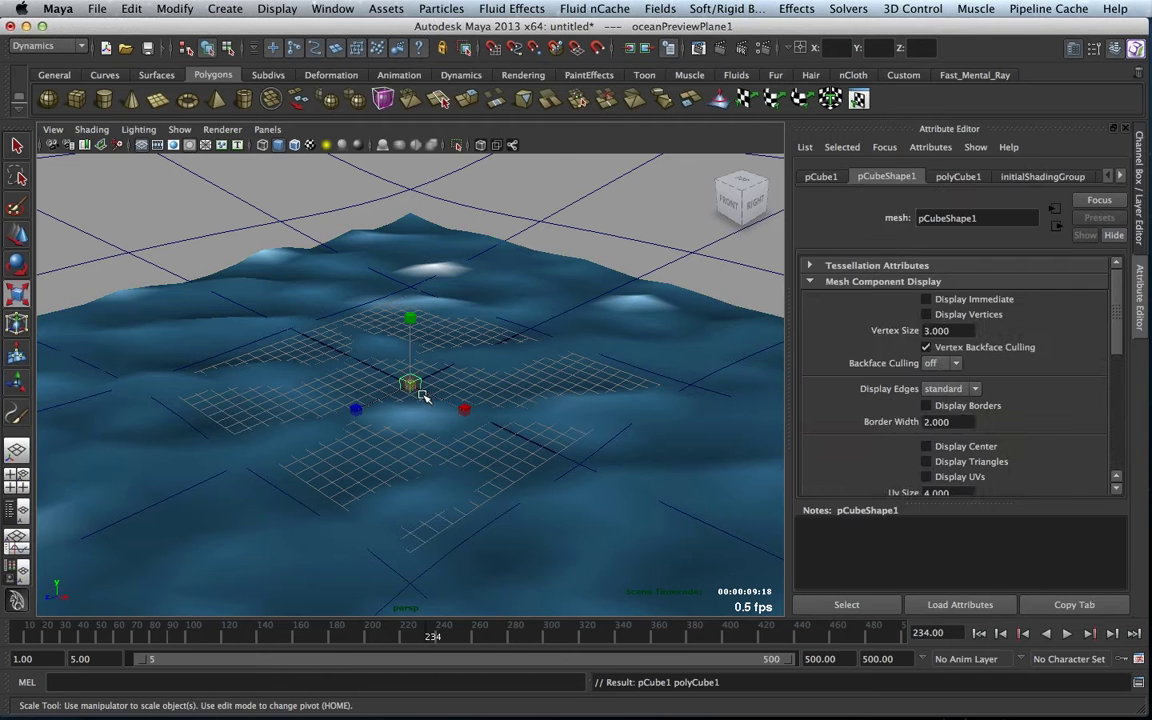
drag(409, 384, 490, 434)
- Apply Make Boats to the cube and play the animation to watch it float on the ocean
click(511, 9)
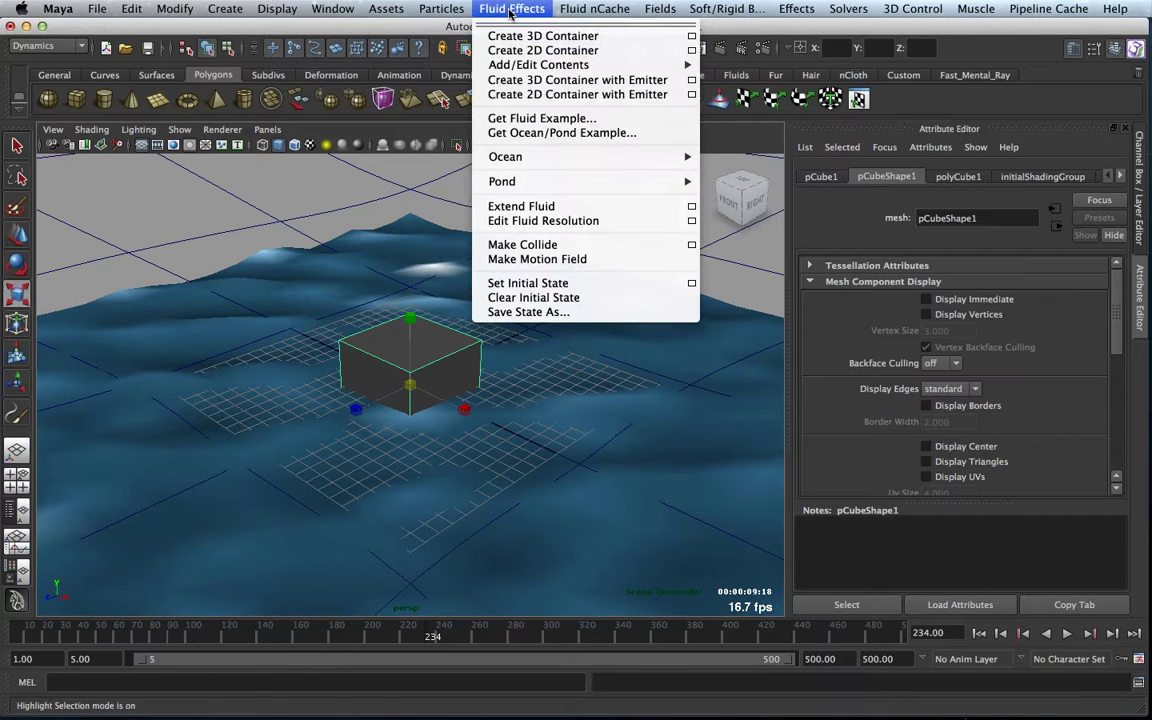
mouse_move(560, 156)
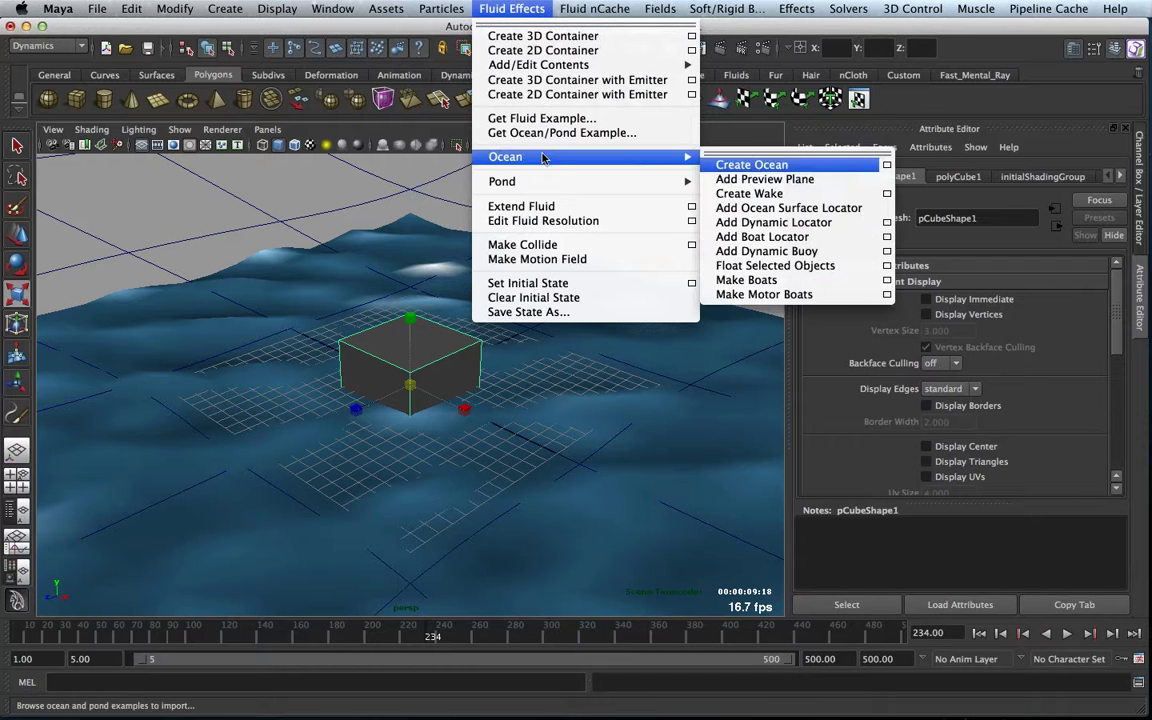
click(770, 284)
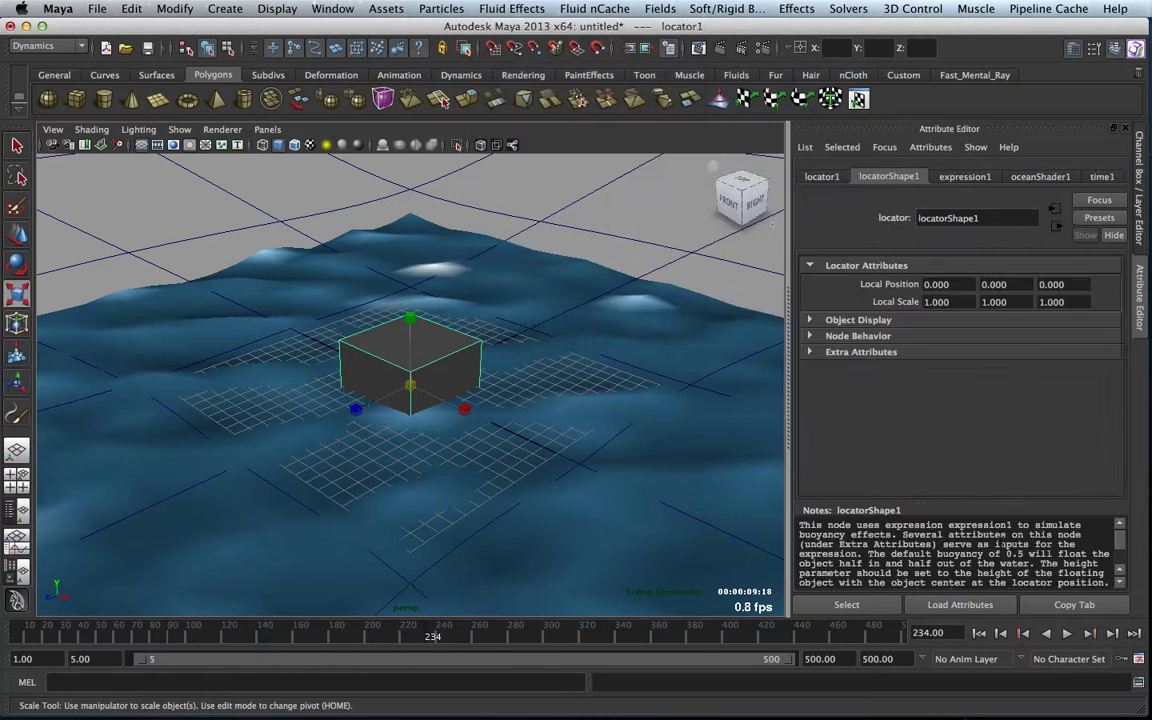
click(1067, 633)
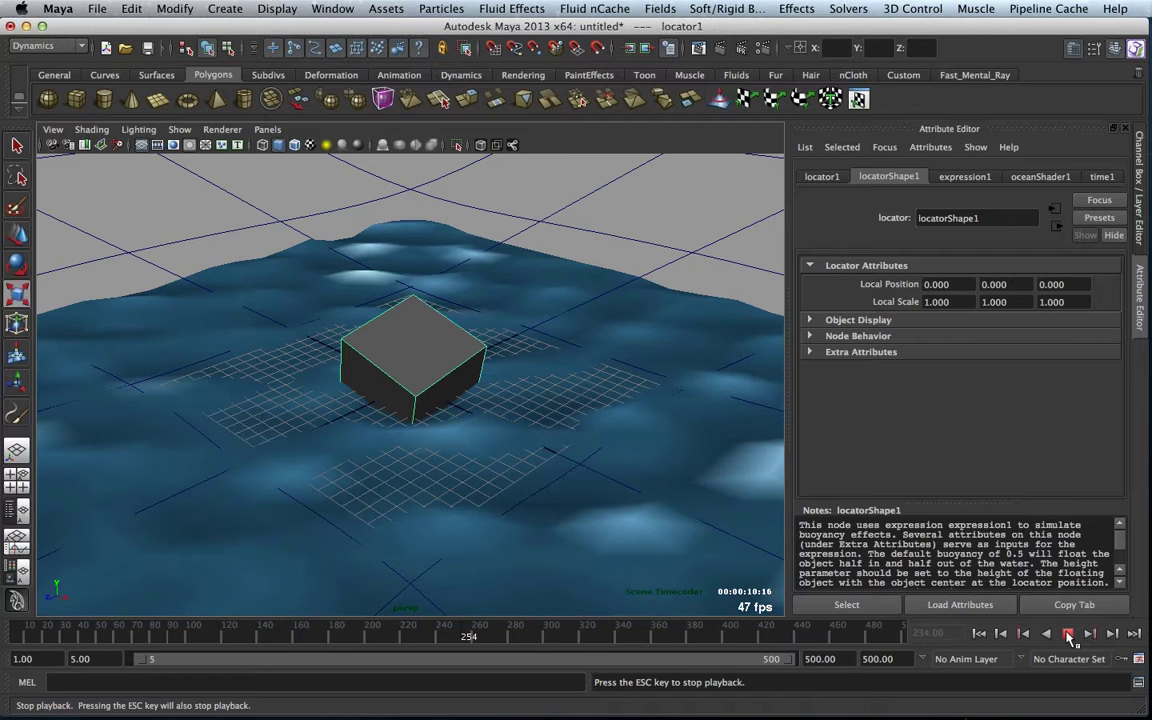
- Stop playback and undo the Make Boats operation and the scaling, keeping the original polygon cube
click(1068, 634)
key(r)
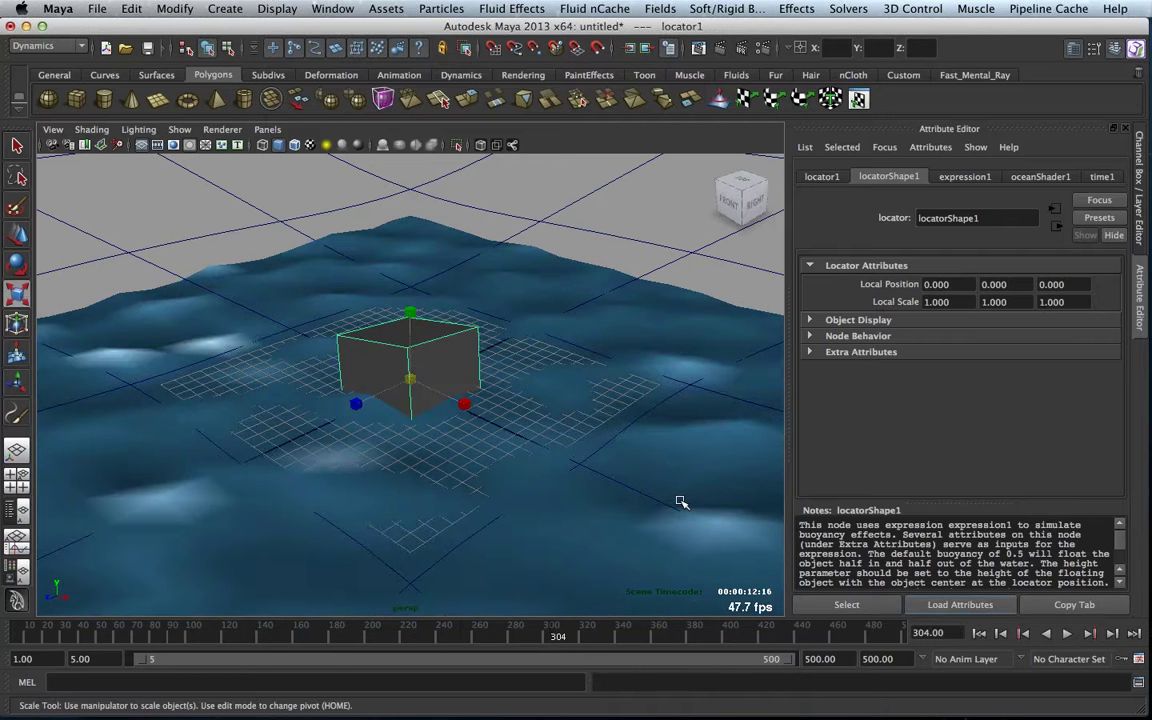
key(ctrl+z)
key(ctrl+z)
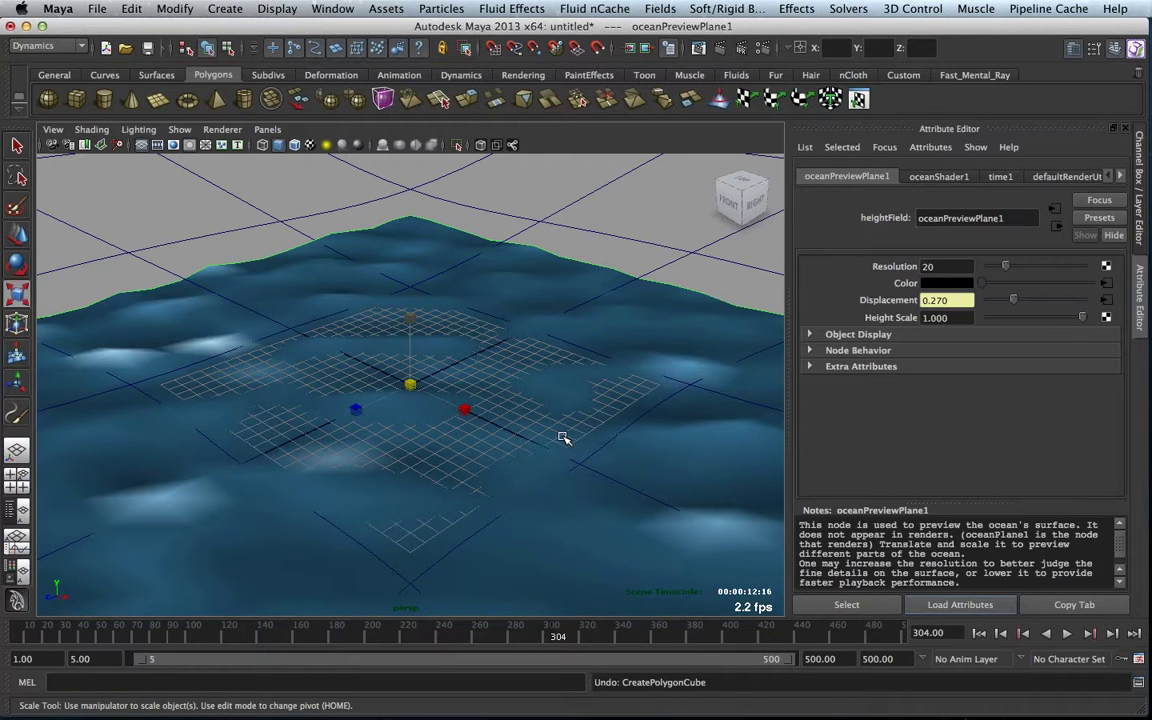
key(shift+z)
- Scale the cube up, flatten it vertically into a box, and move it along Z to about -12.022
mouse_move(410, 384)
mouse_down()
mouse_move(473, 385)
mouse_move(424, 391)
mouse_up()
click(410, 319)
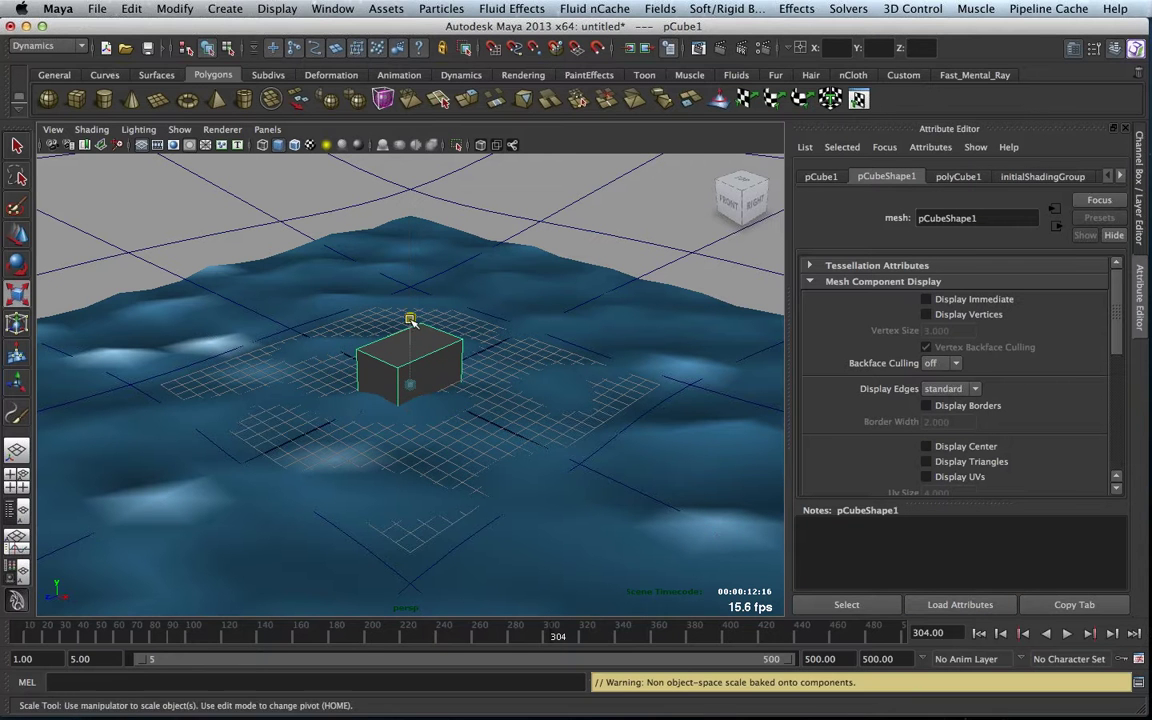
drag(410, 319, 412, 330)
key(w)
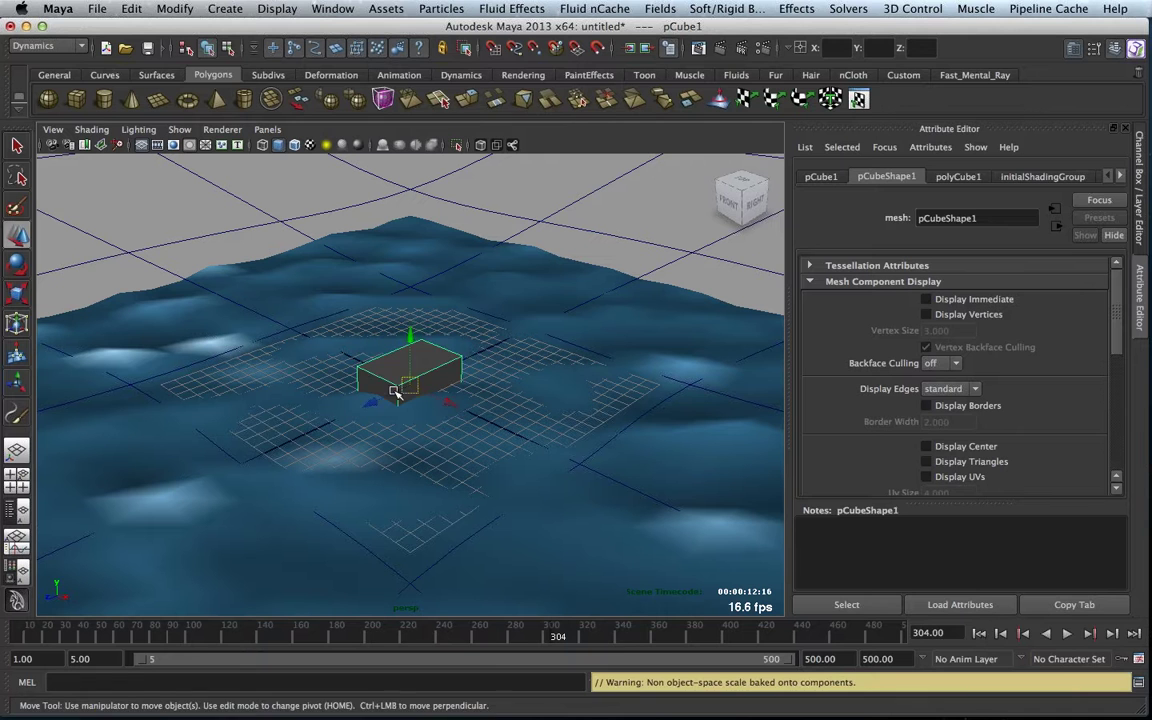
drag(410, 388, 514, 333)
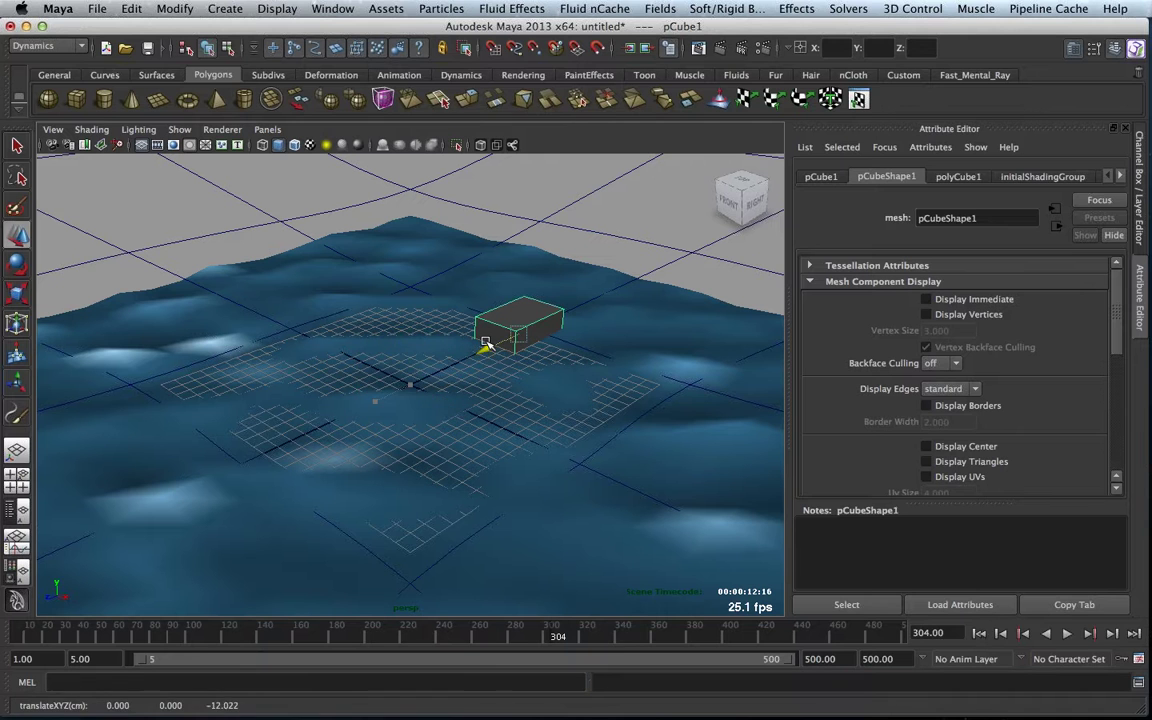
- Apply Make Motor Boats to the flattened box and expand the extra attributes of its locator shape
click(527, 10)
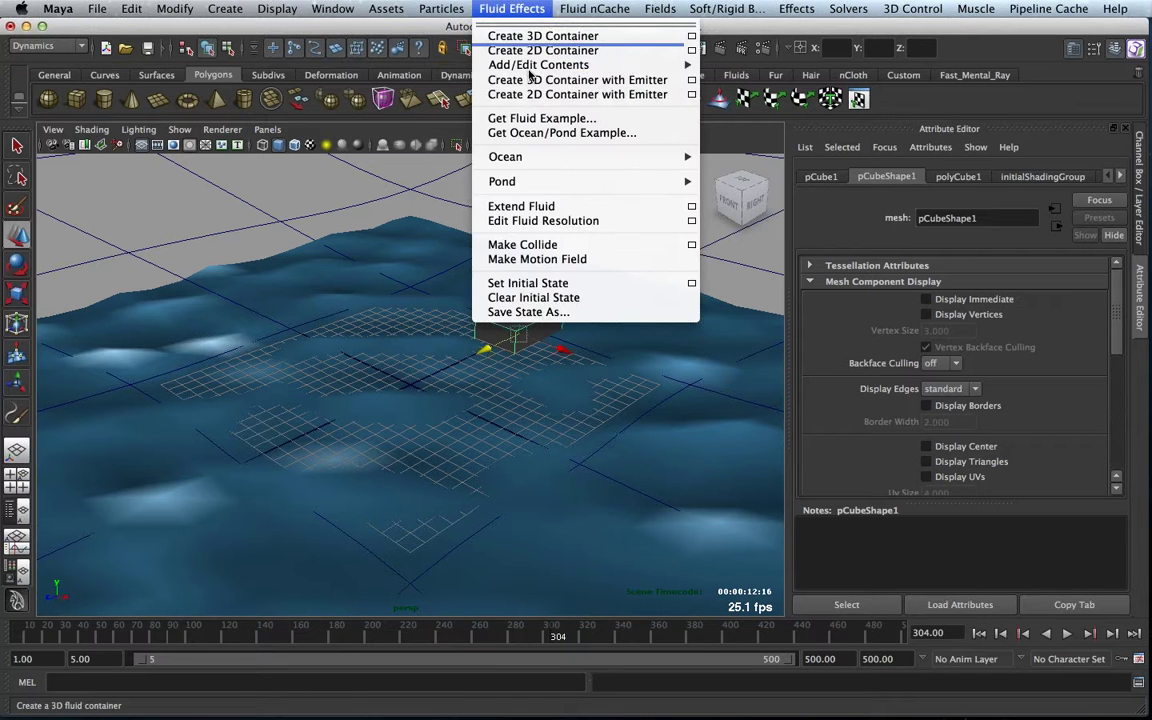
mouse_move(560, 157)
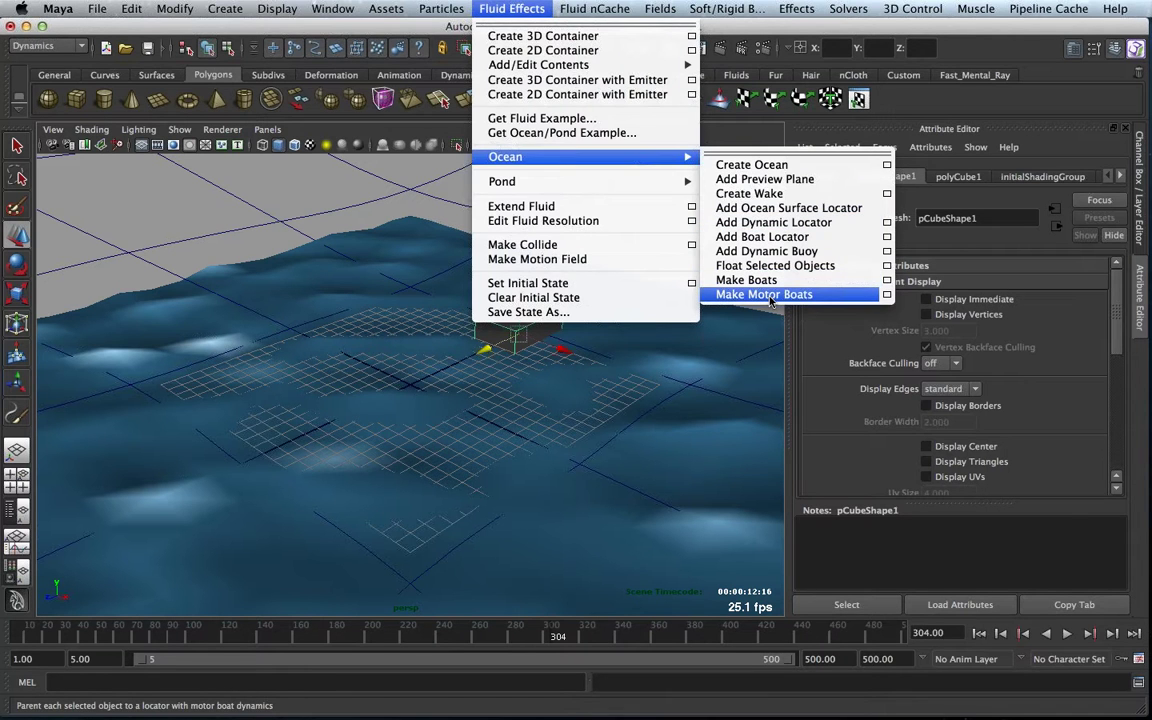
click(769, 296)
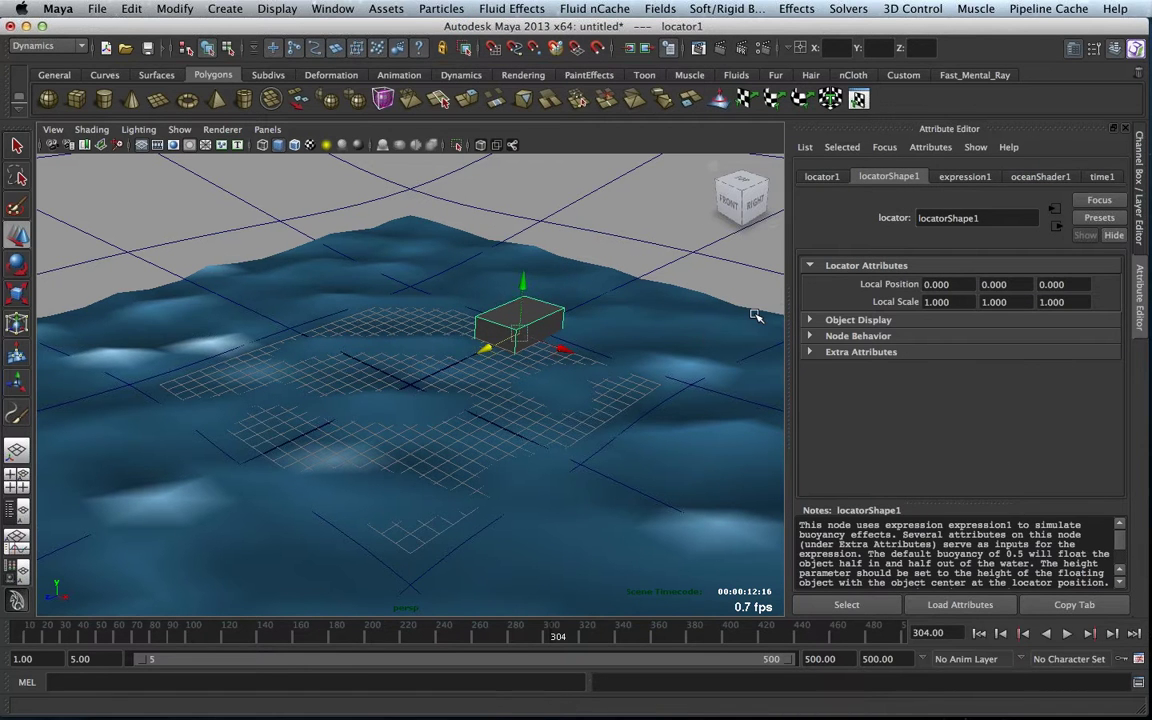
click(861, 352)
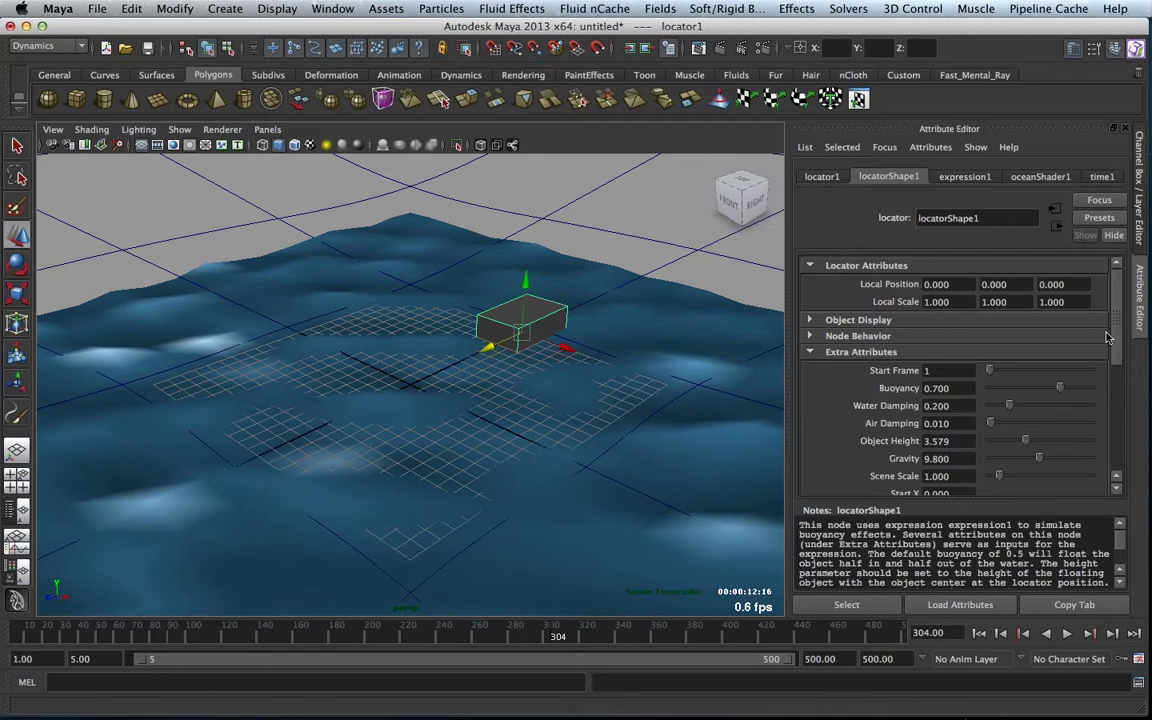
- Play the animation, set the motor boat's Throttle to -7.087 to drive it across the ocean, and stop playback
scroll(1113, 367, down, 2)
scroll(1113, 367, down, 3)
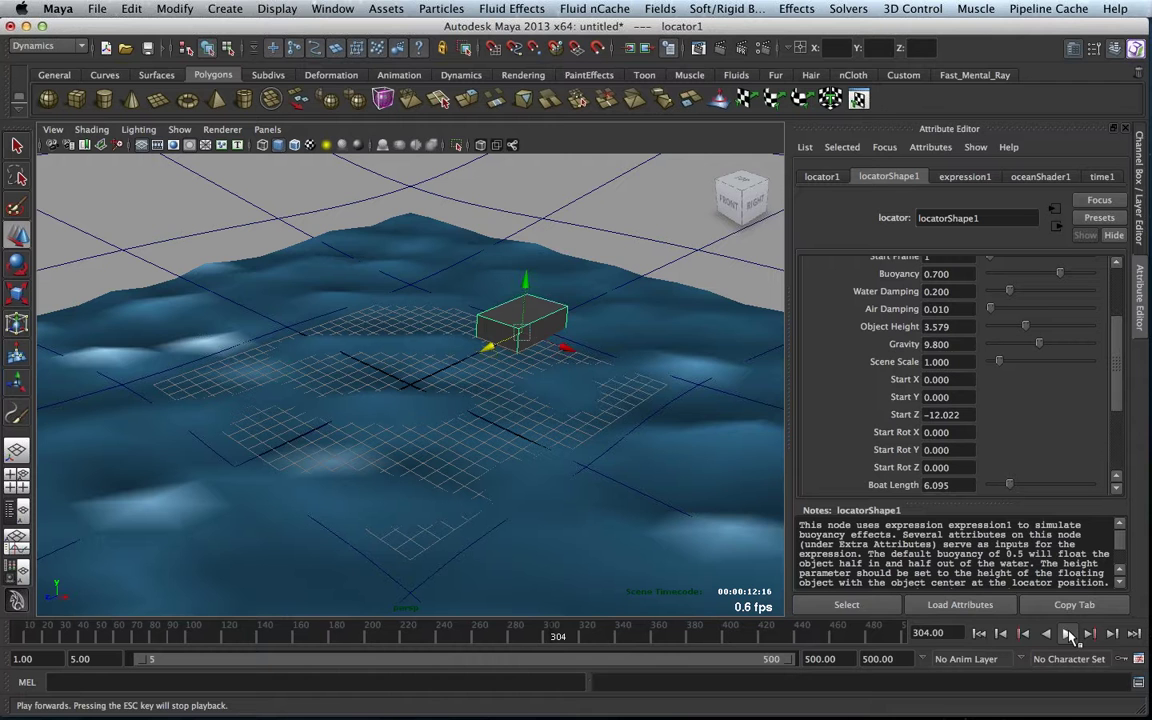
click(1068, 634)
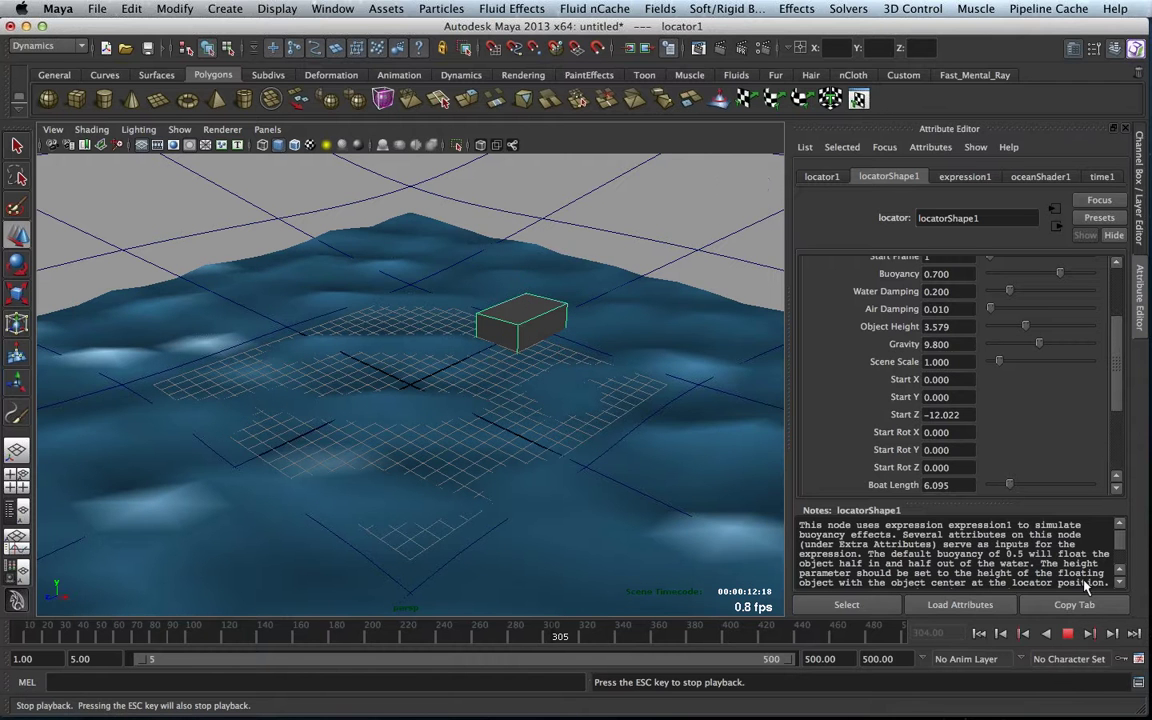
scroll(1117, 391, down, 2)
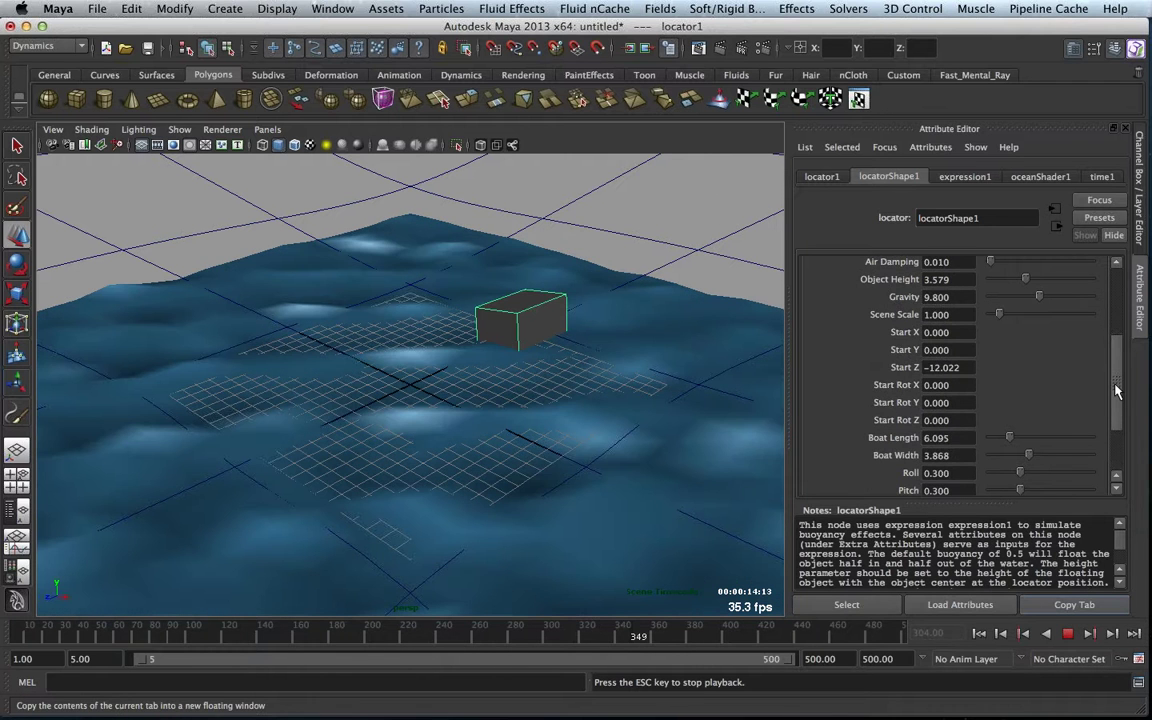
drag(1117, 391, 1117, 433)
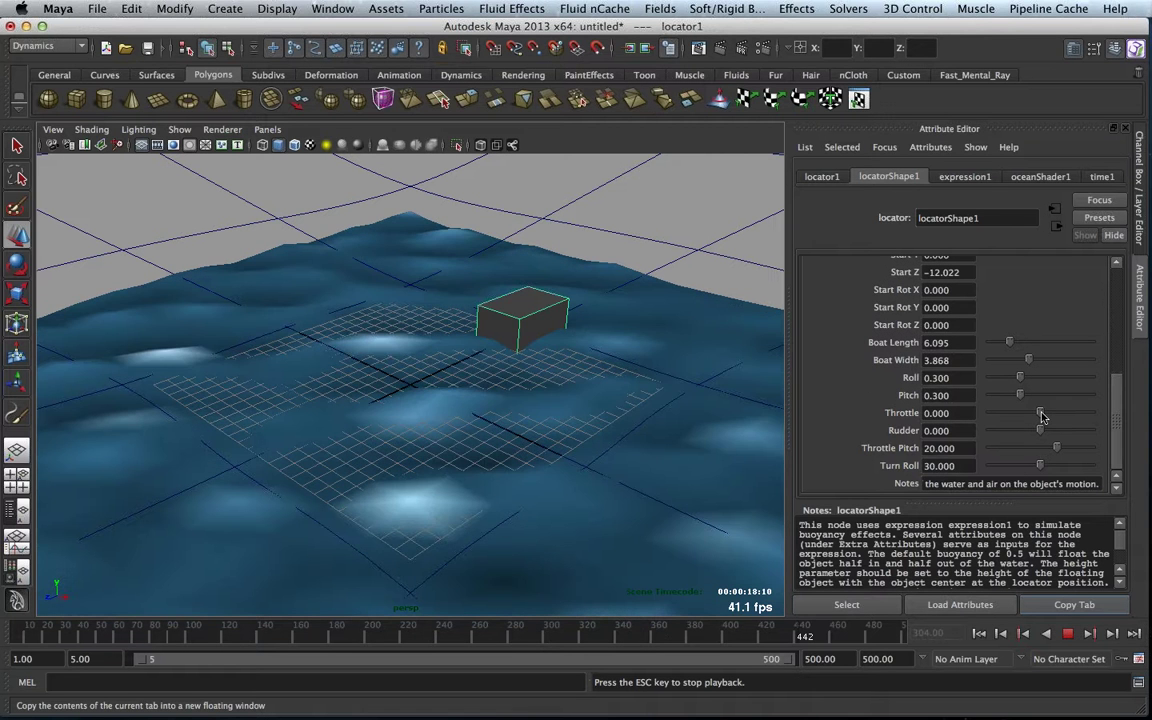
drag(1041, 416, 1022, 412)
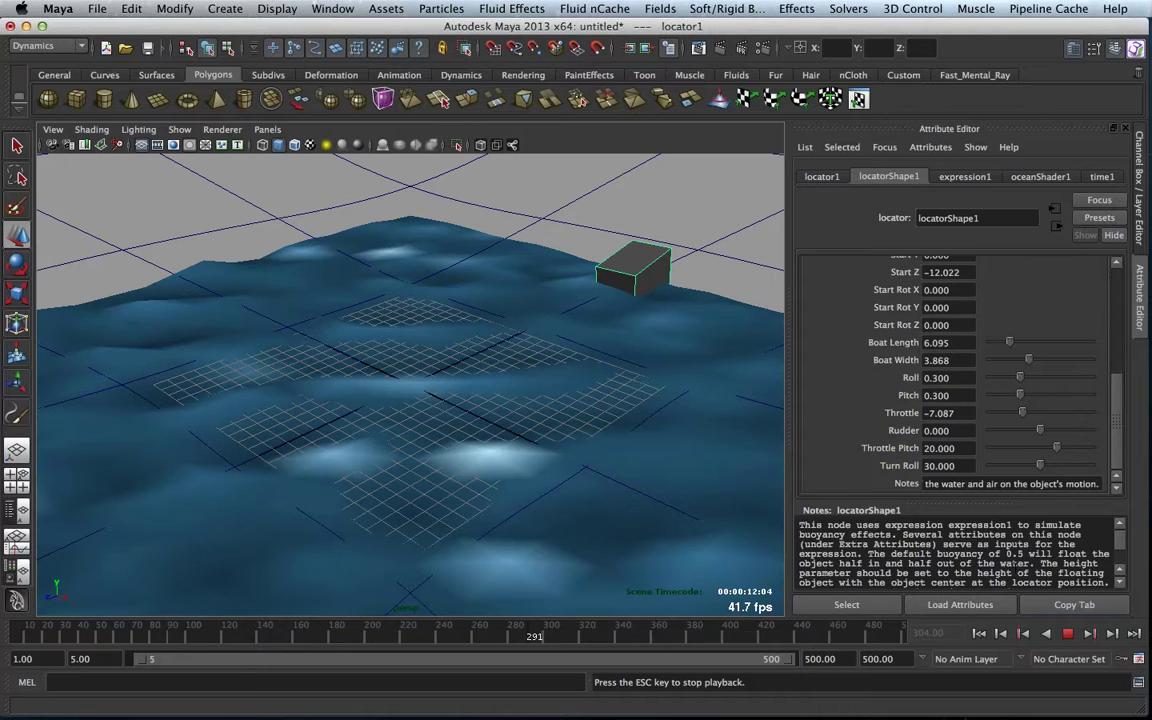
click(1068, 633)
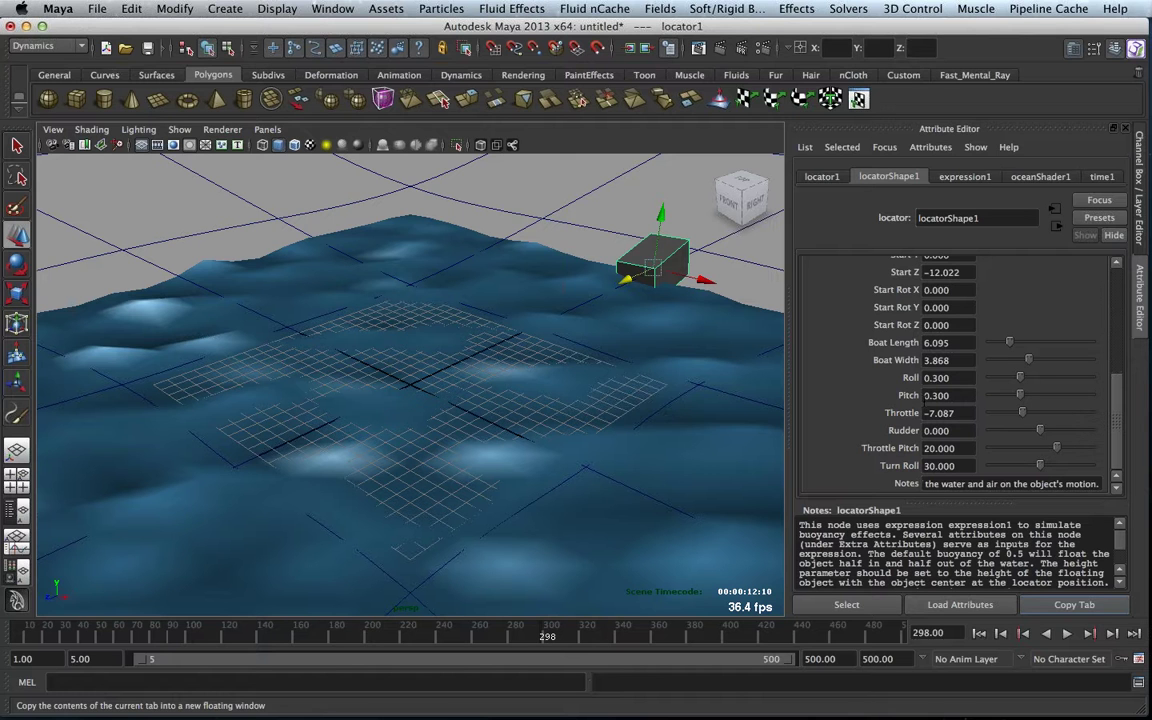
- Review the linear working unit options in the preferences, save with centimeter kept, and look at the available measure tools
click(1138, 661)
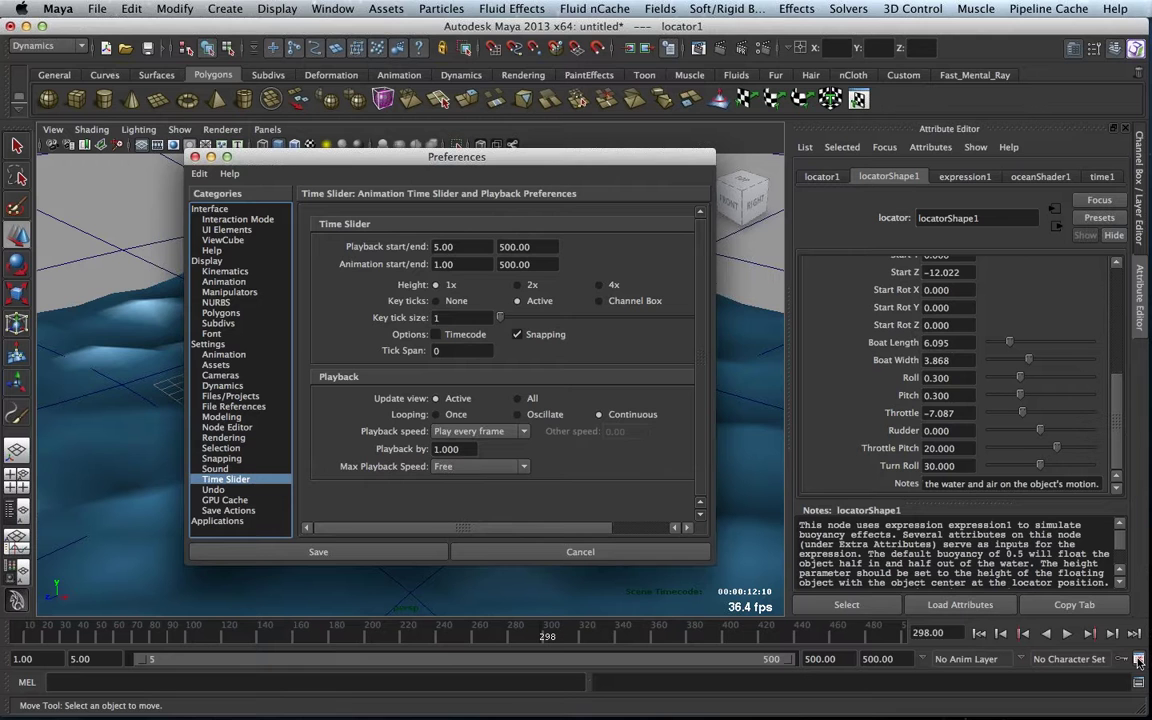
click(206, 344)
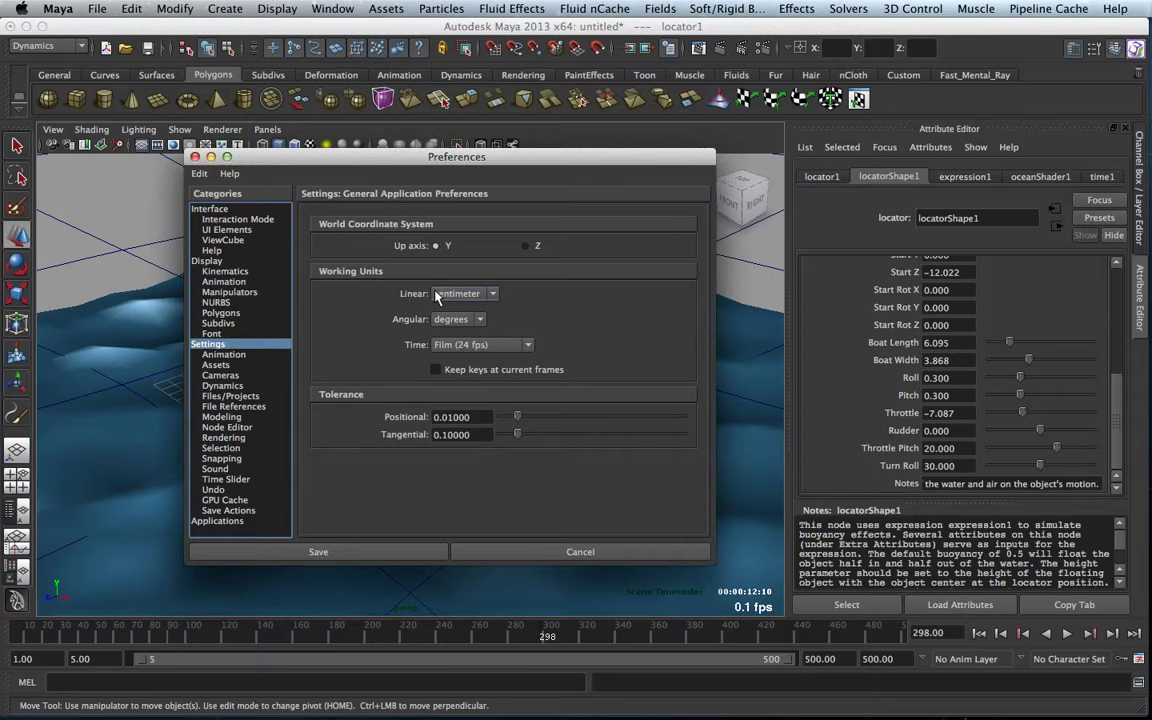
click(453, 294)
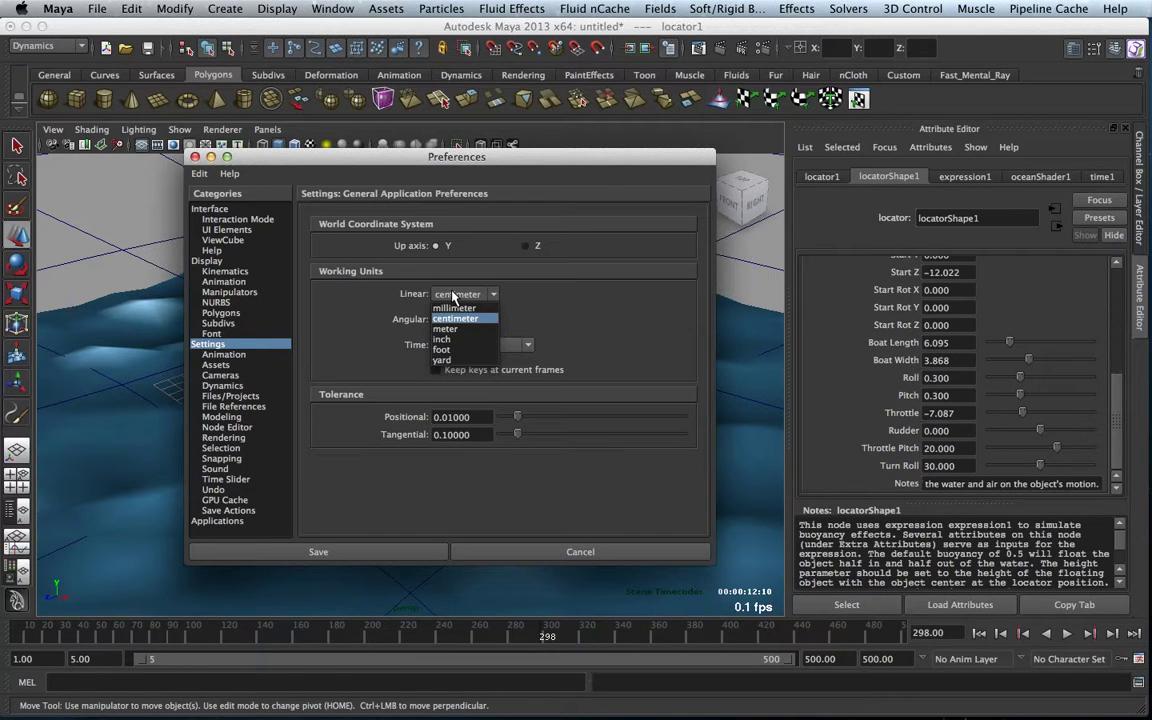
click(390, 502)
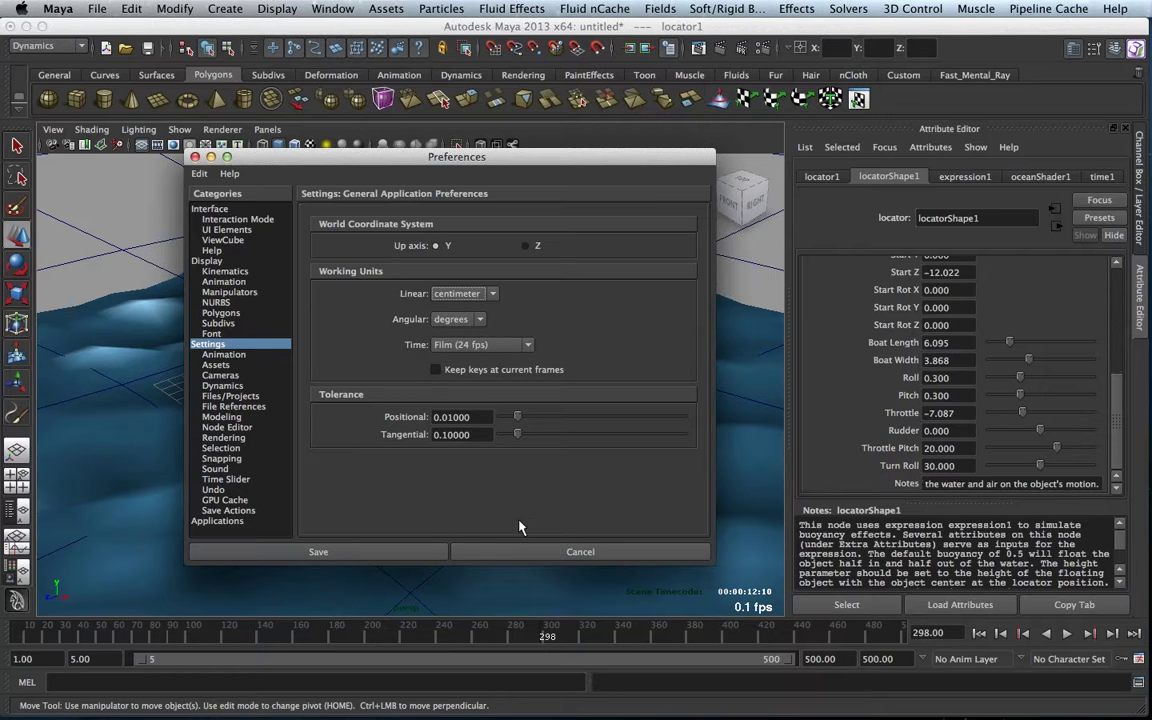
click(395, 553)
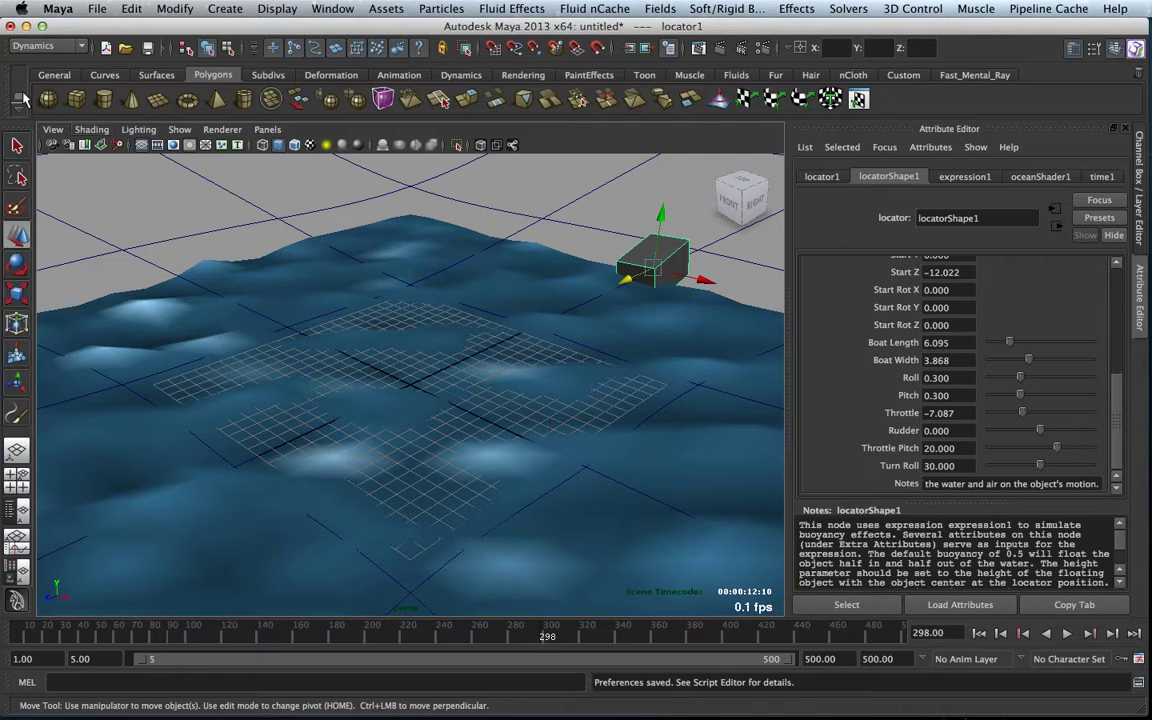
click(225, 9)
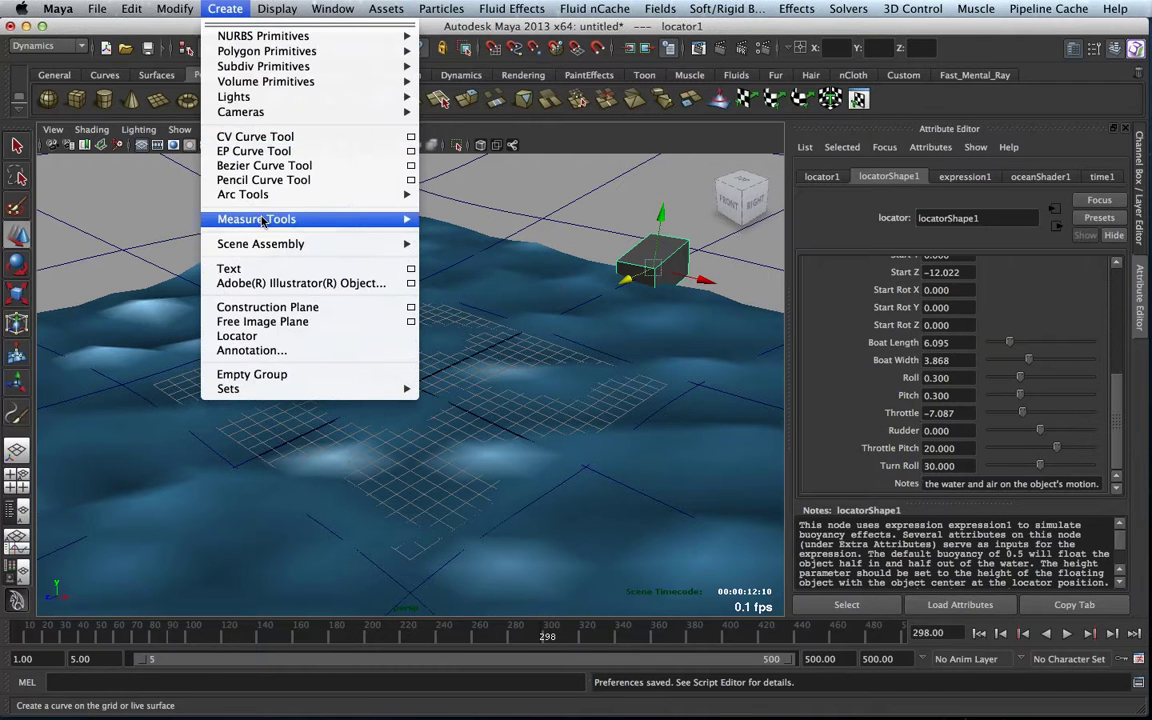
click(166, 247)
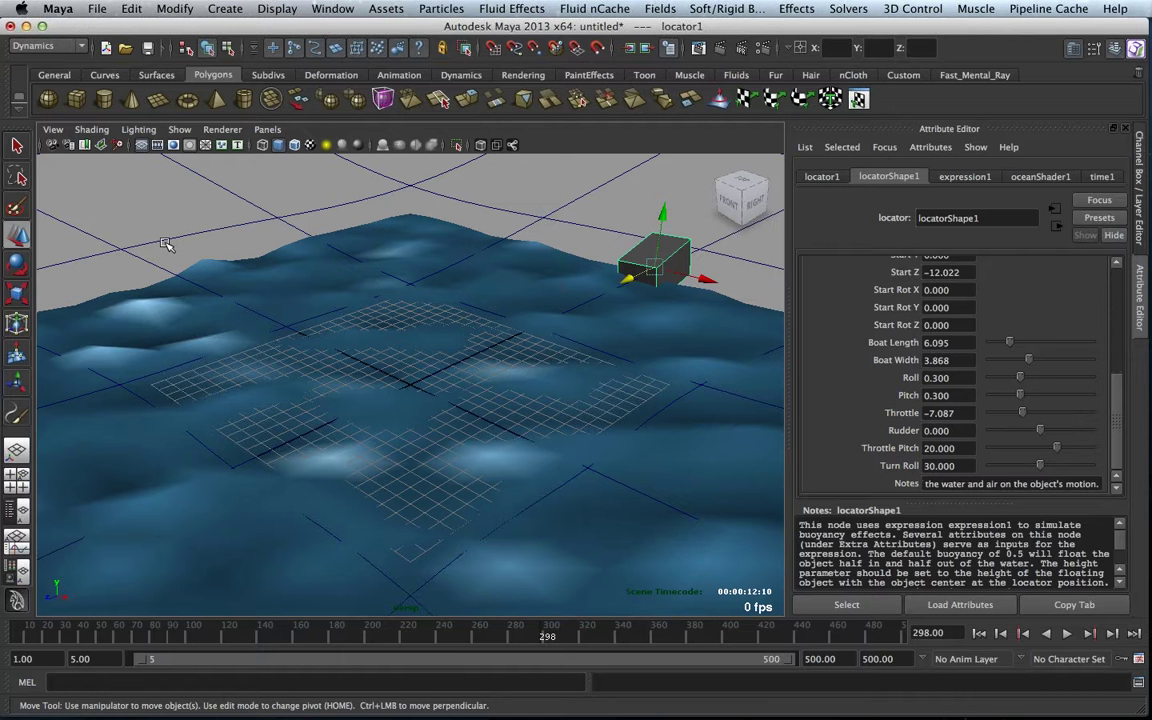
- Replay the animation from the start, try the boat's Throttle at 9.921 and 2.677, and reset it to 0
click(980, 634)
click(1068, 634)
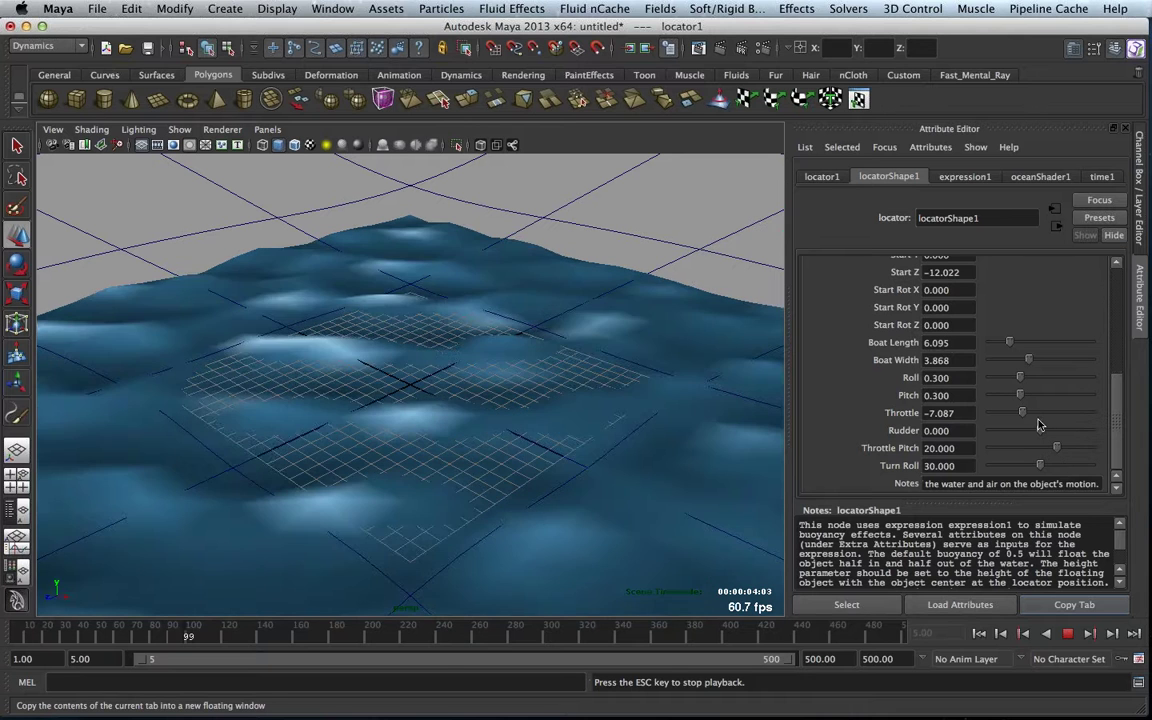
click(1040, 413)
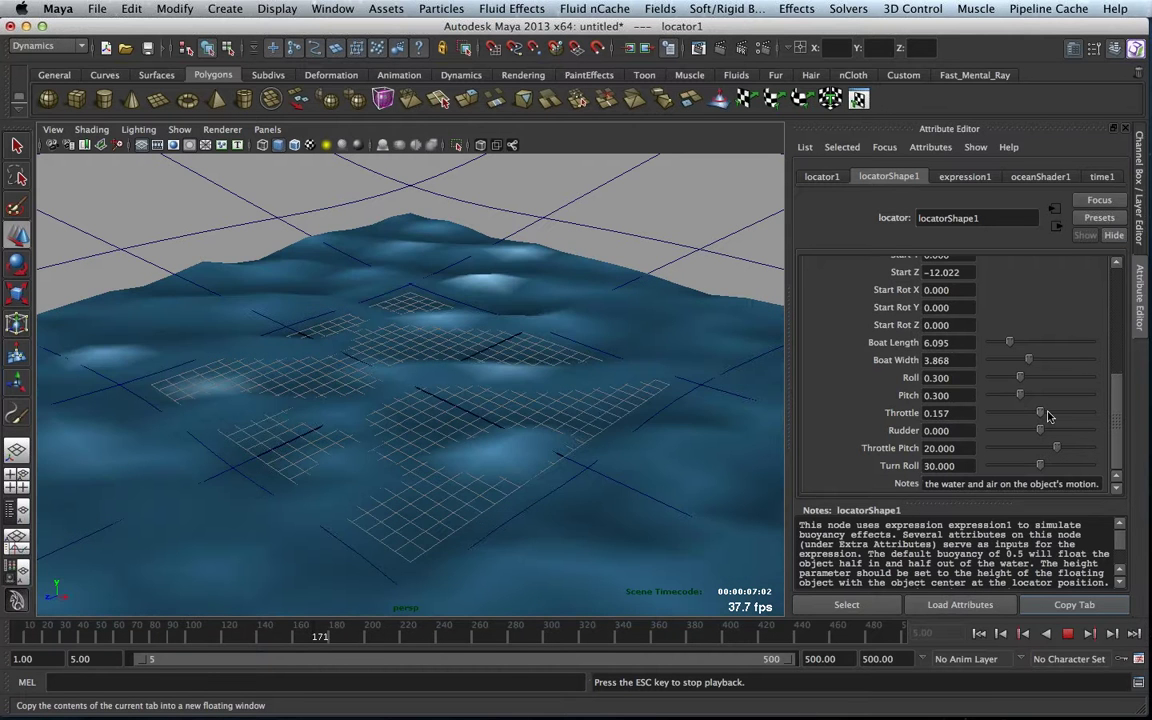
drag(1048, 415, 1066, 414)
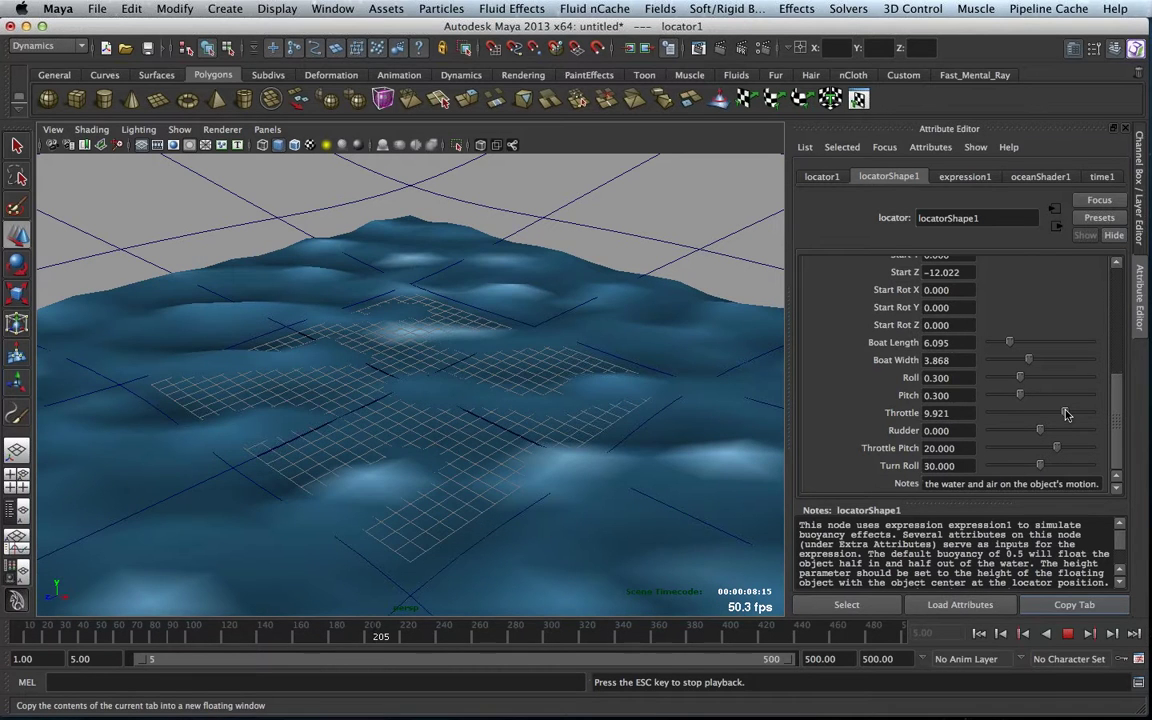
drag(1066, 414, 1065, 413)
drag(1065, 413, 1046, 413)
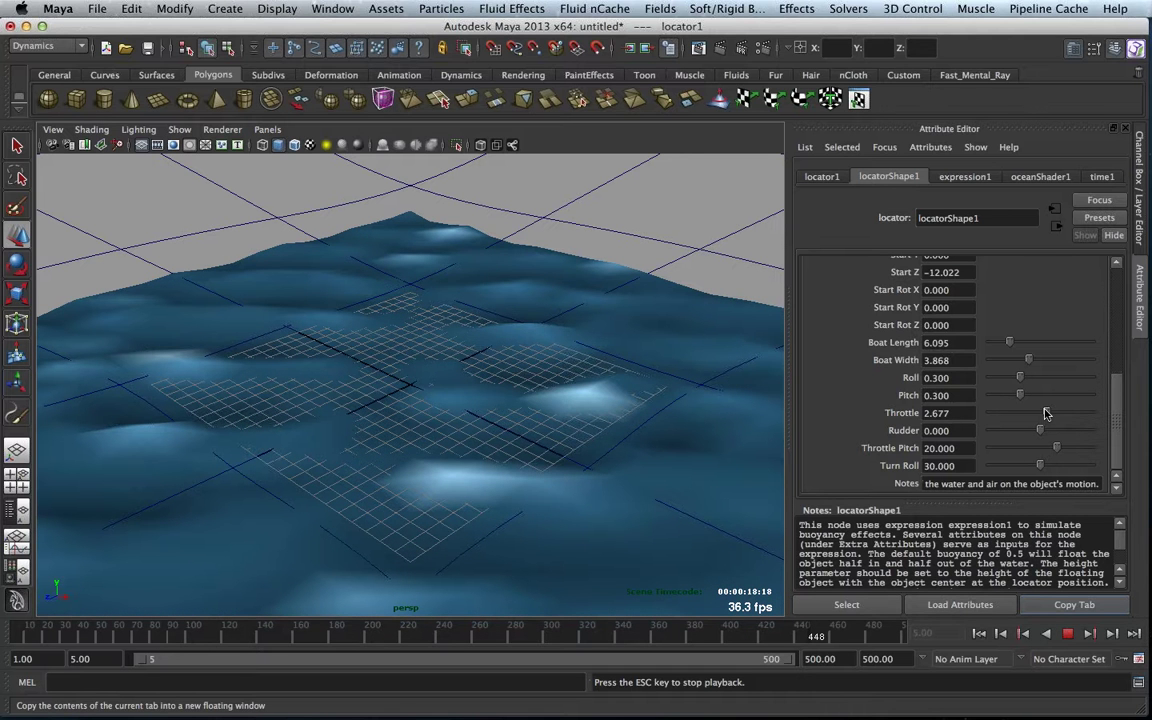
drag(1046, 413, 1041, 416)
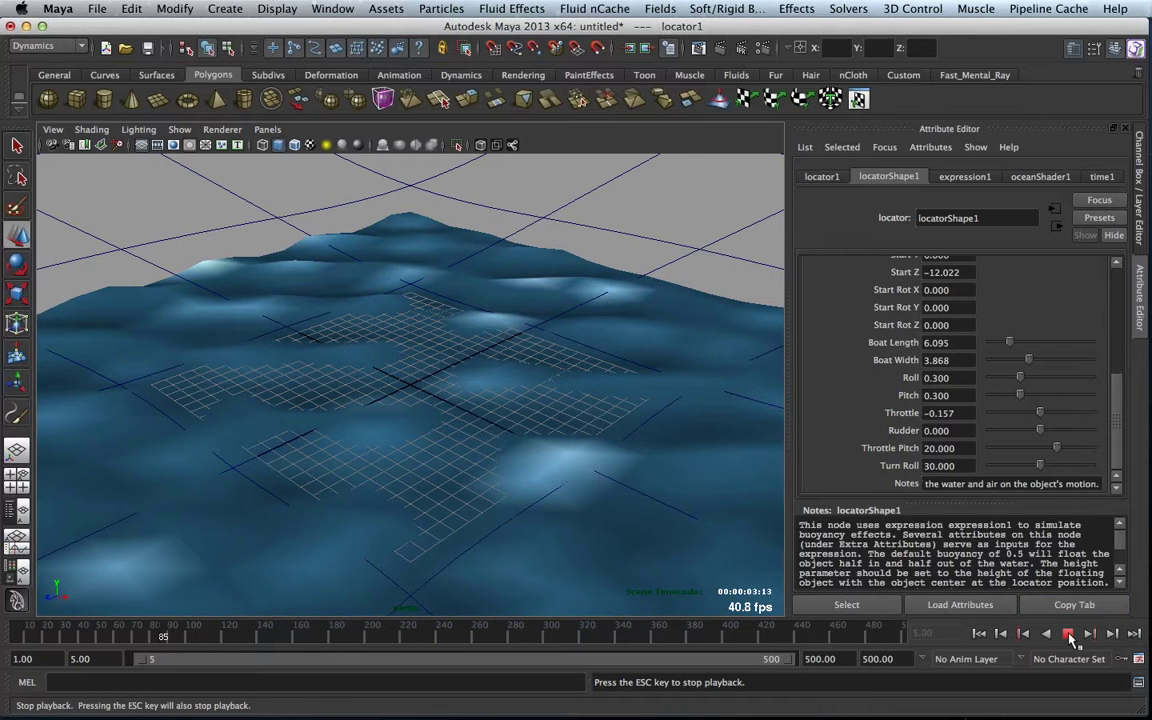
click(1068, 635)
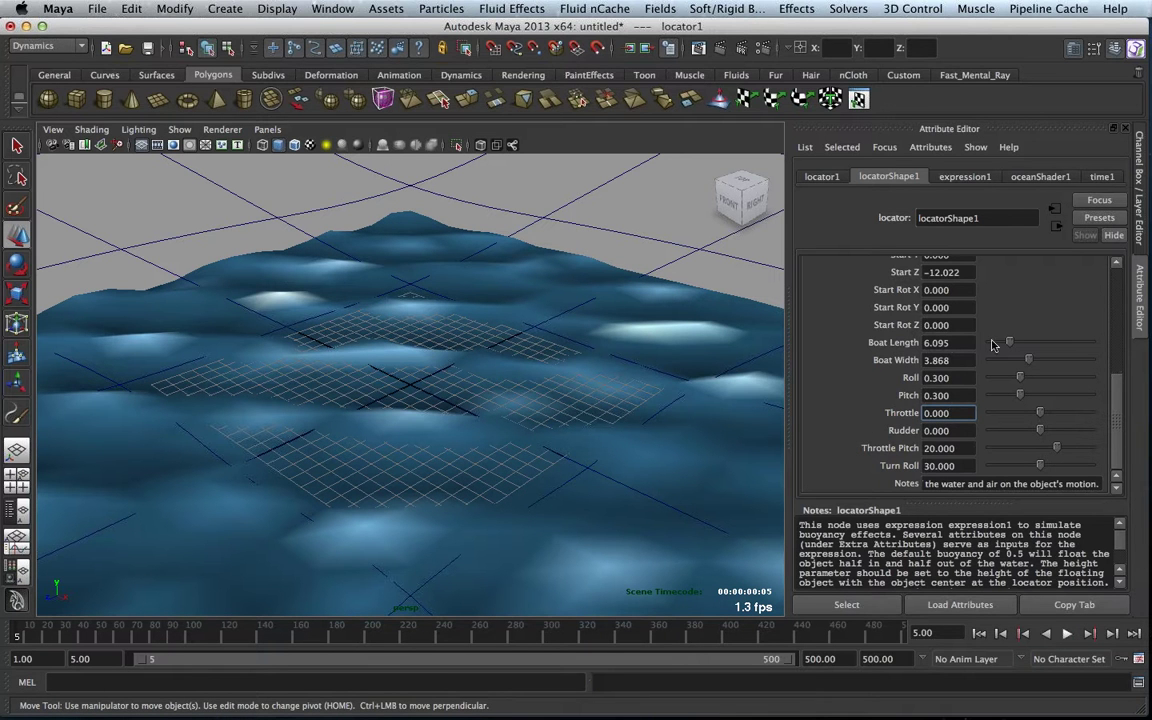
- Set the ocean shader's Wave Length Min to 4.142 and Wave Length Max to 3.738
click(1038, 177)
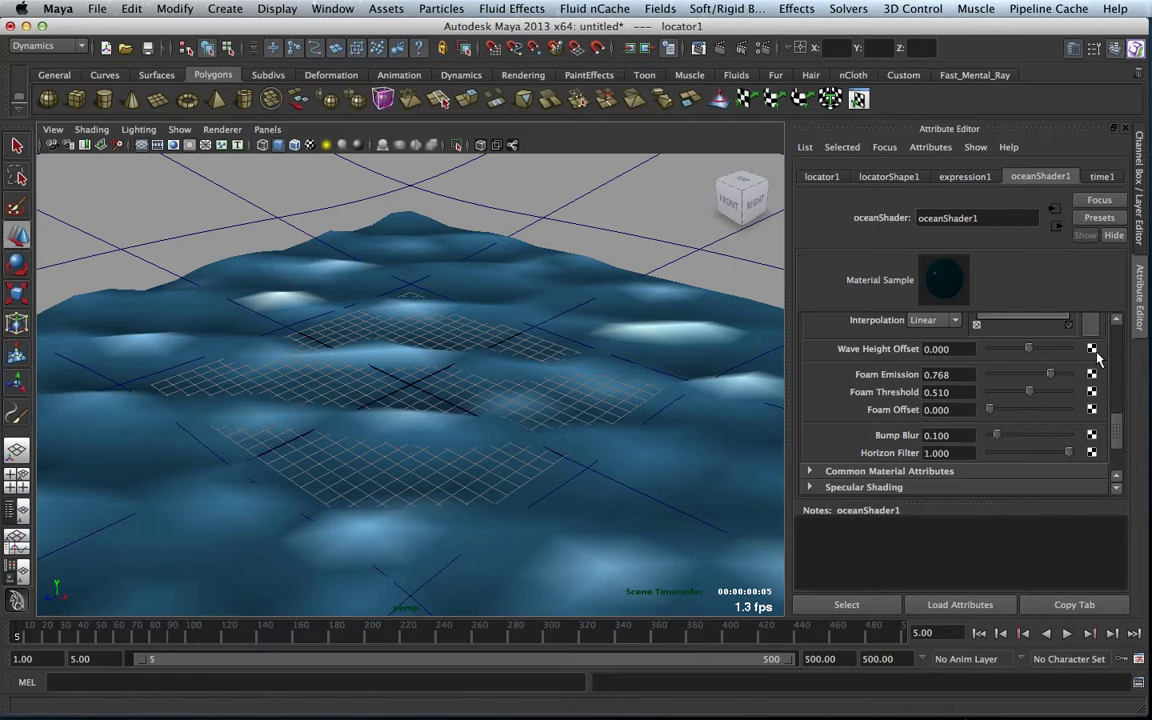
scroll(1112, 390, up, 3)
scroll(1125, 355, up, 5)
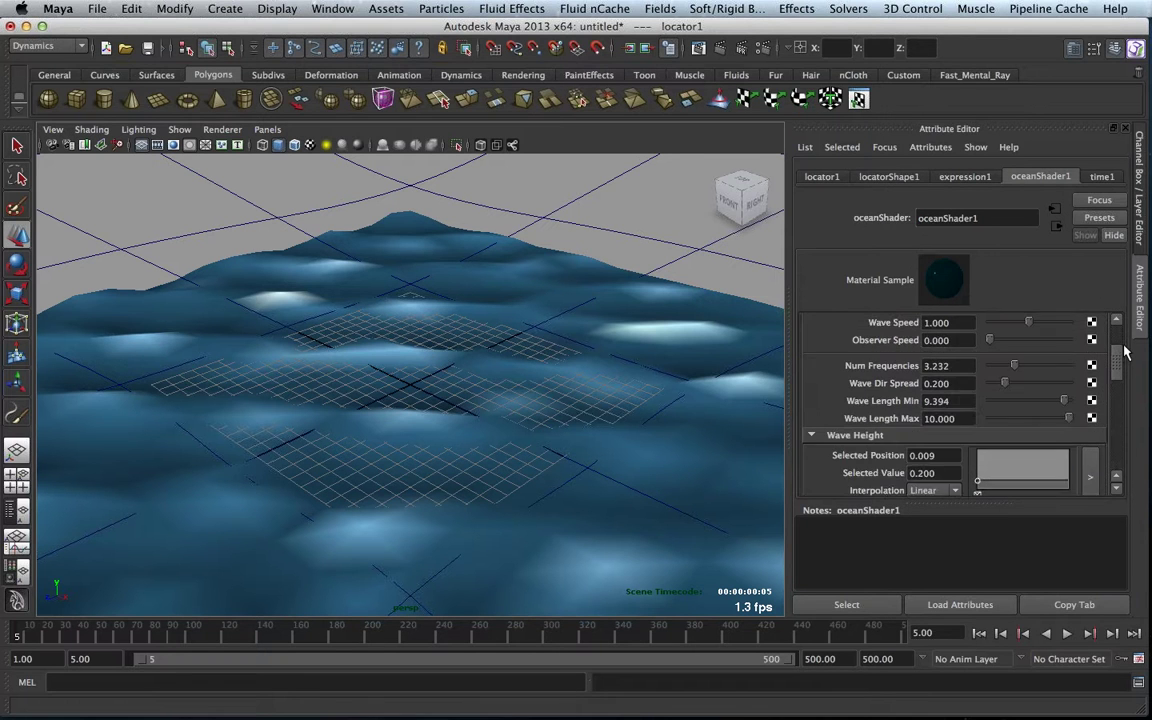
scroll(1125, 345, down, 1)
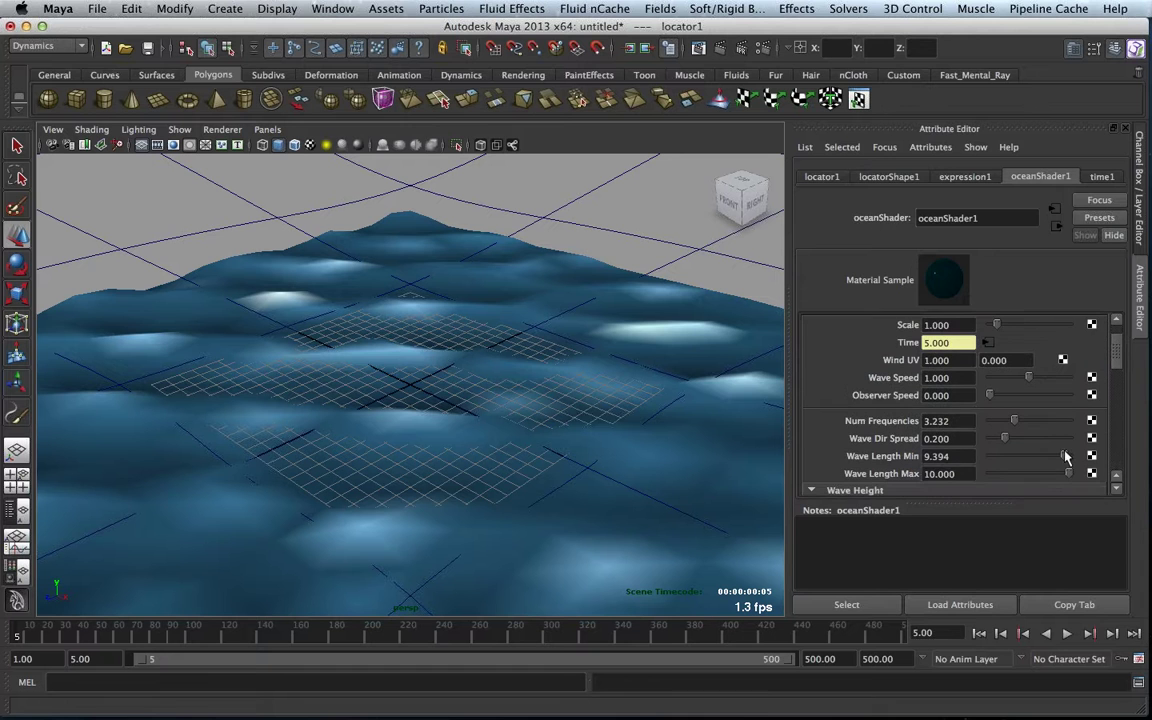
drag(1065, 456, 1025, 457)
click(1015, 476)
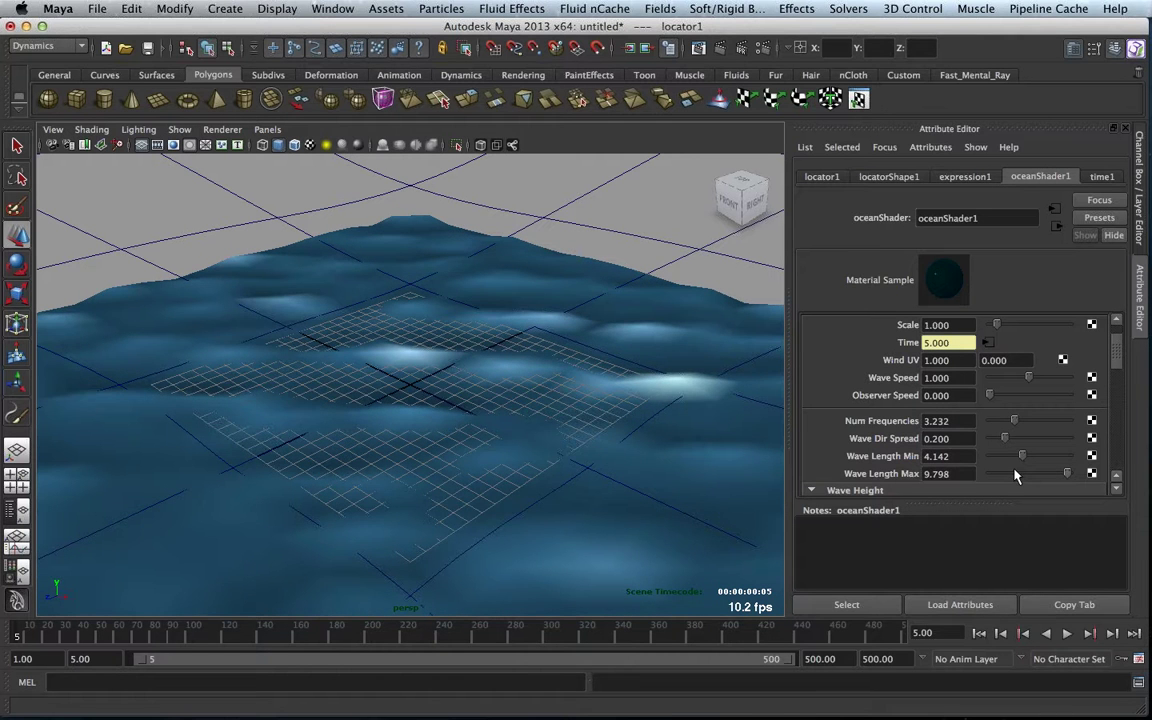
click(1015, 474)
- Select the ocean preview plane and set its Resolution to 50
click(602, 291)
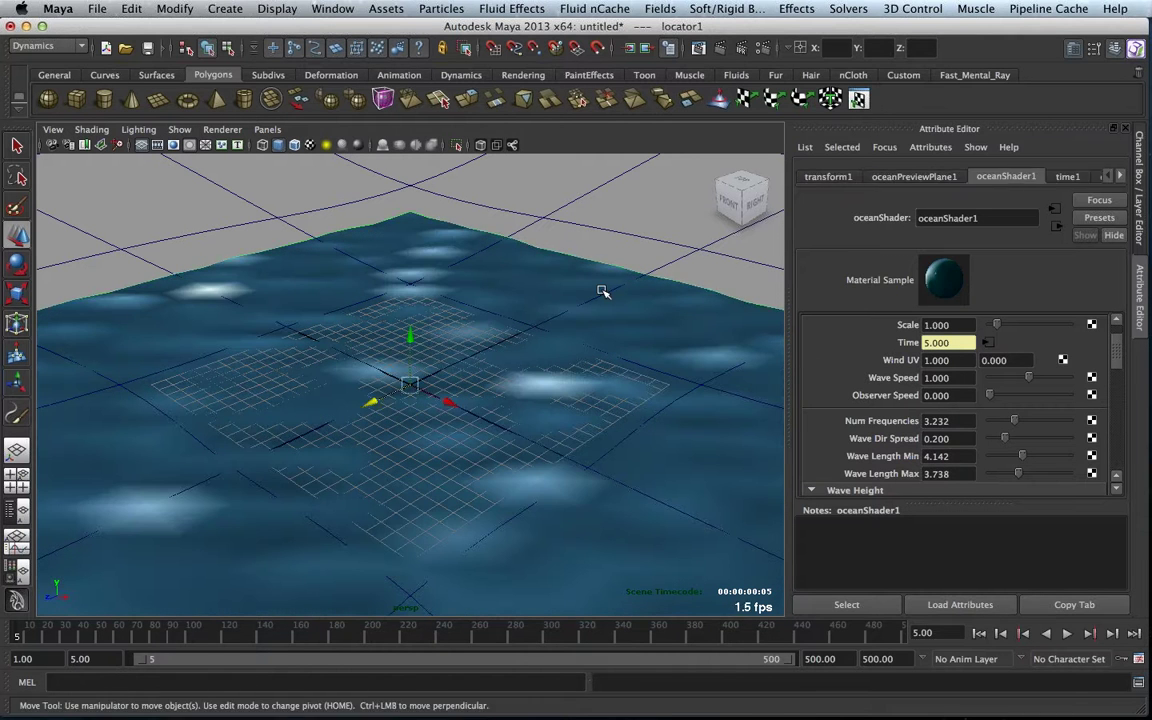
click(914, 176)
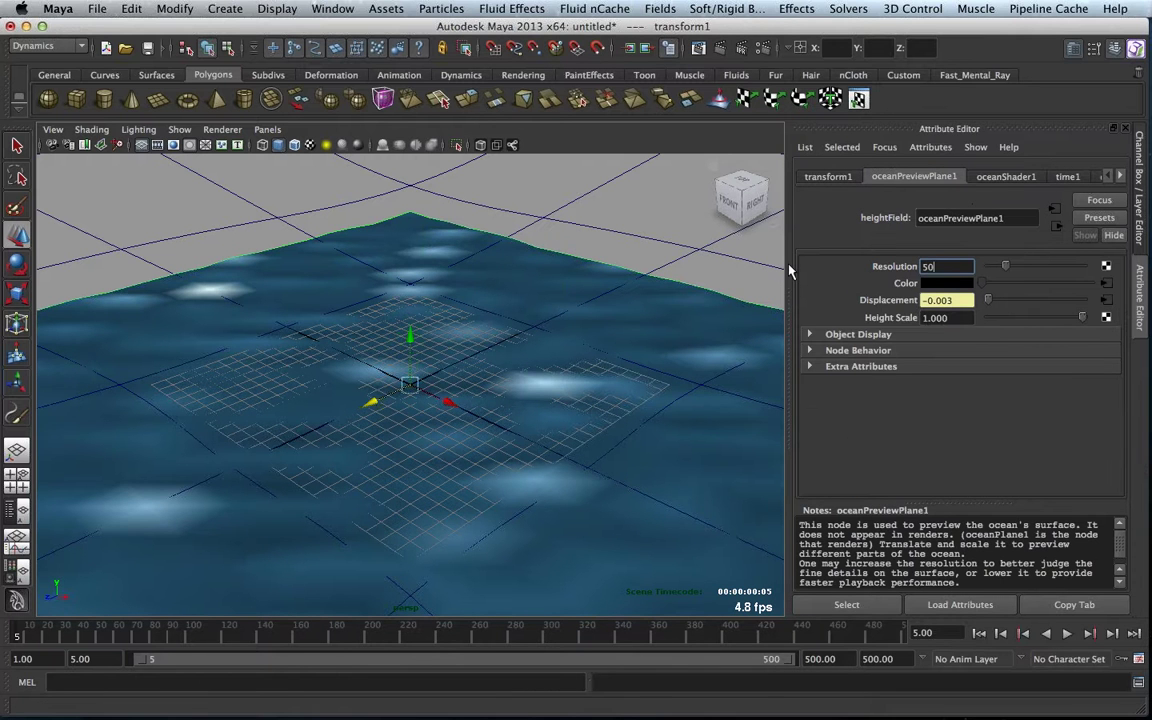
key(Return)
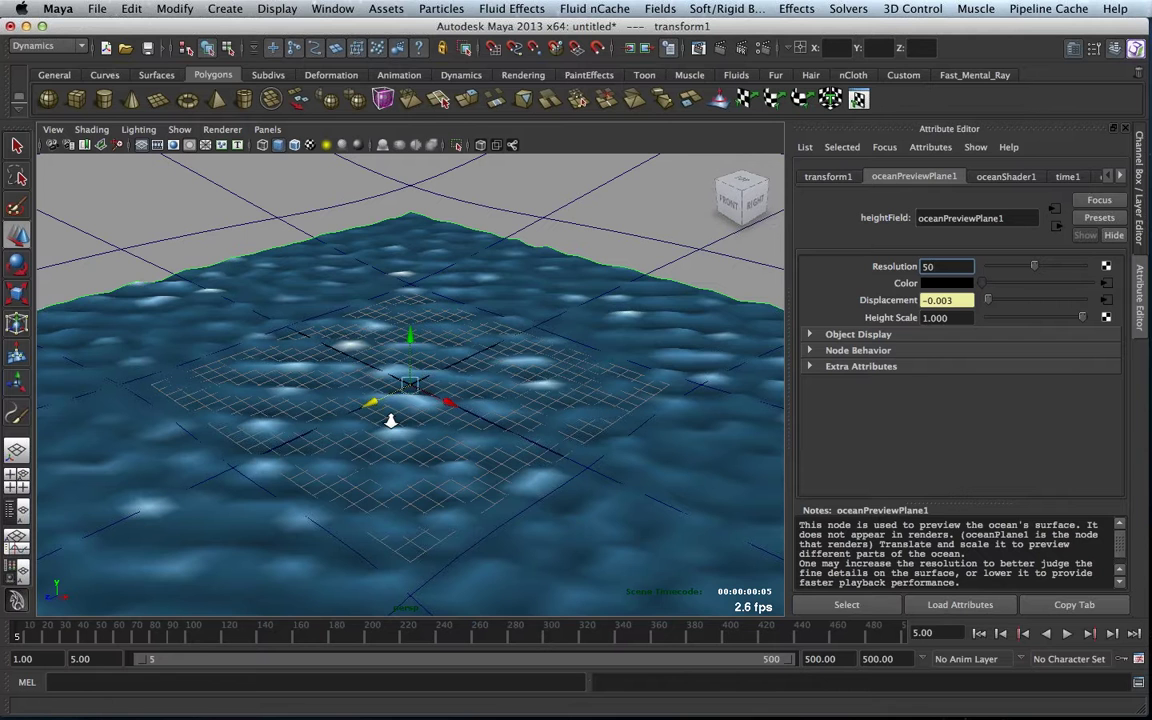
- Delete the old boat box beside the ocean preview plane and create a new polygon cube at the origin
alt+right_drag(391, 420, 207, 416)
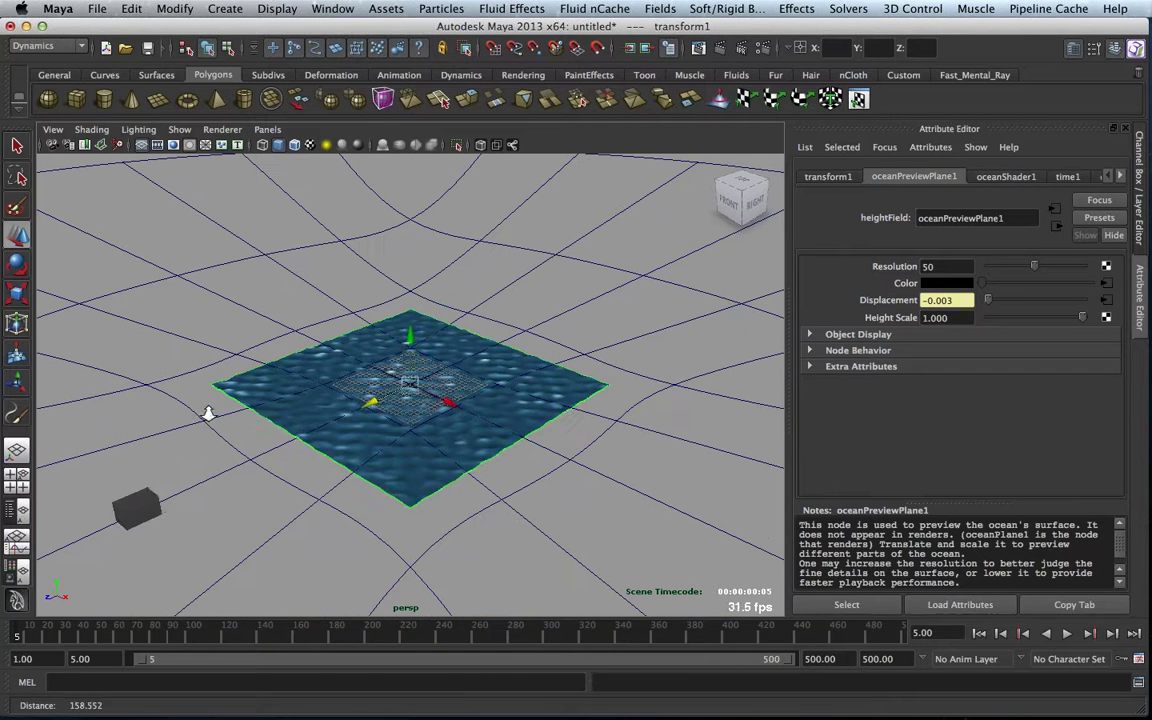
click(207, 416)
click(76, 98)
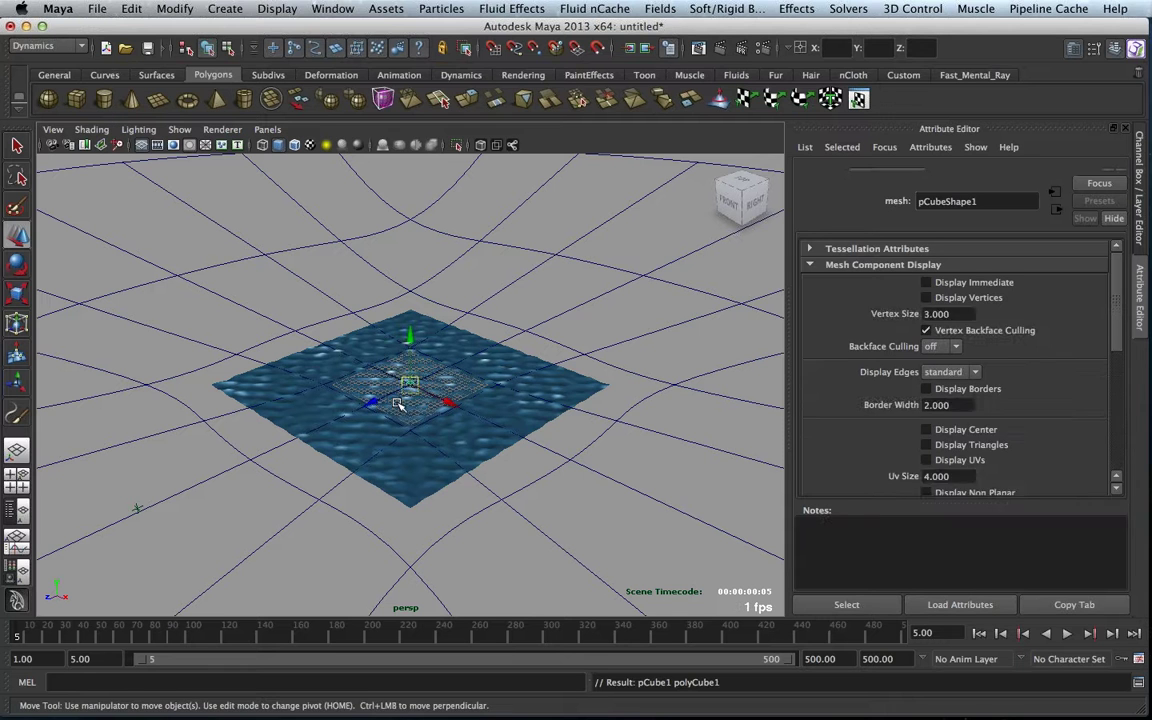
- Scale the new cube into an elongated box about 4.2 long and 2.2 wide, and move it to about -3.451 in Z
alt+right_drag(415, 393, 722, 441)
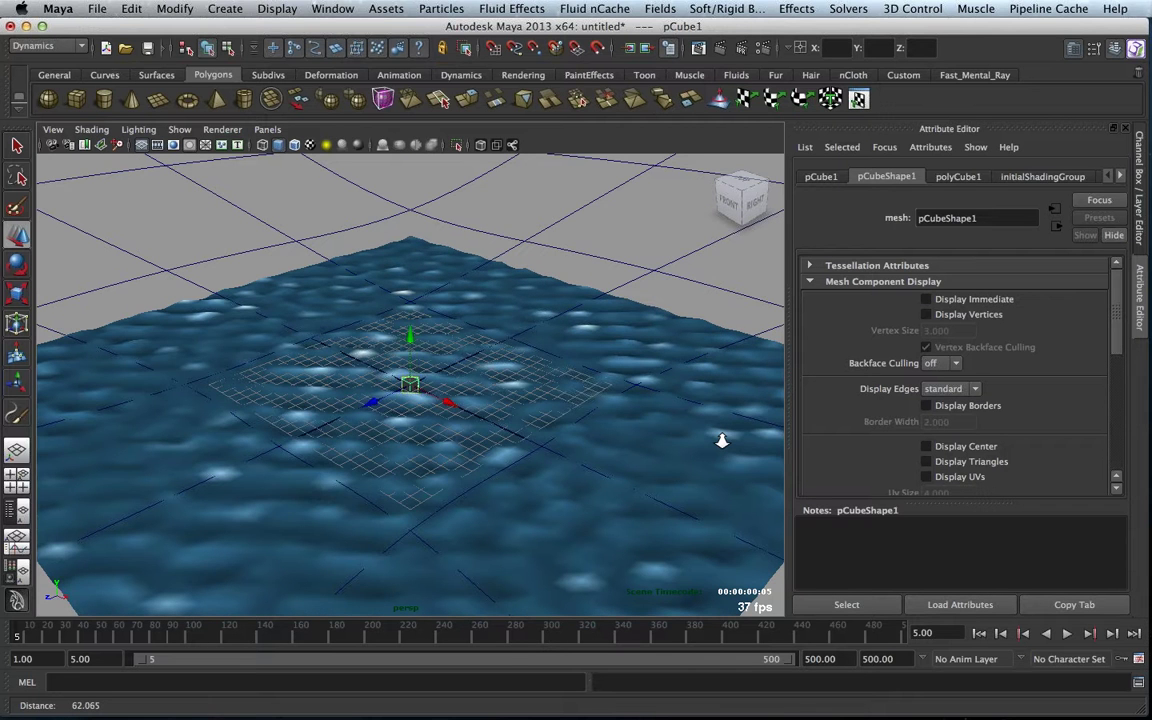
key(r)
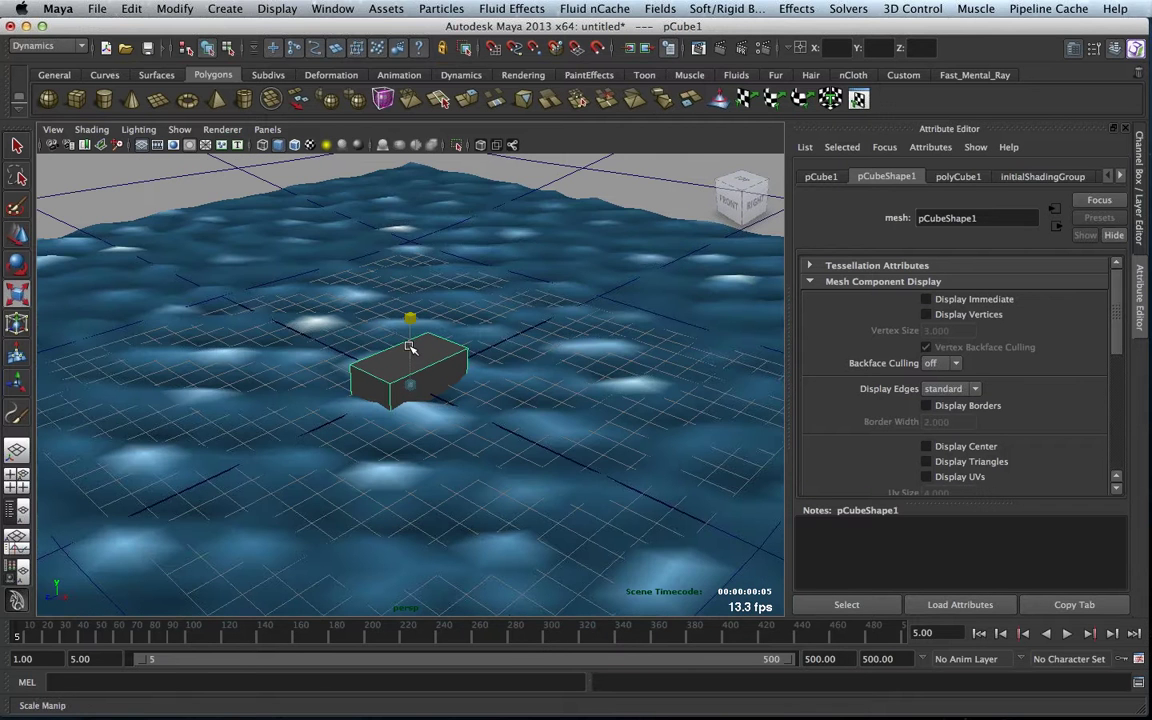
key(w)
drag(430, 400, 437, 367)
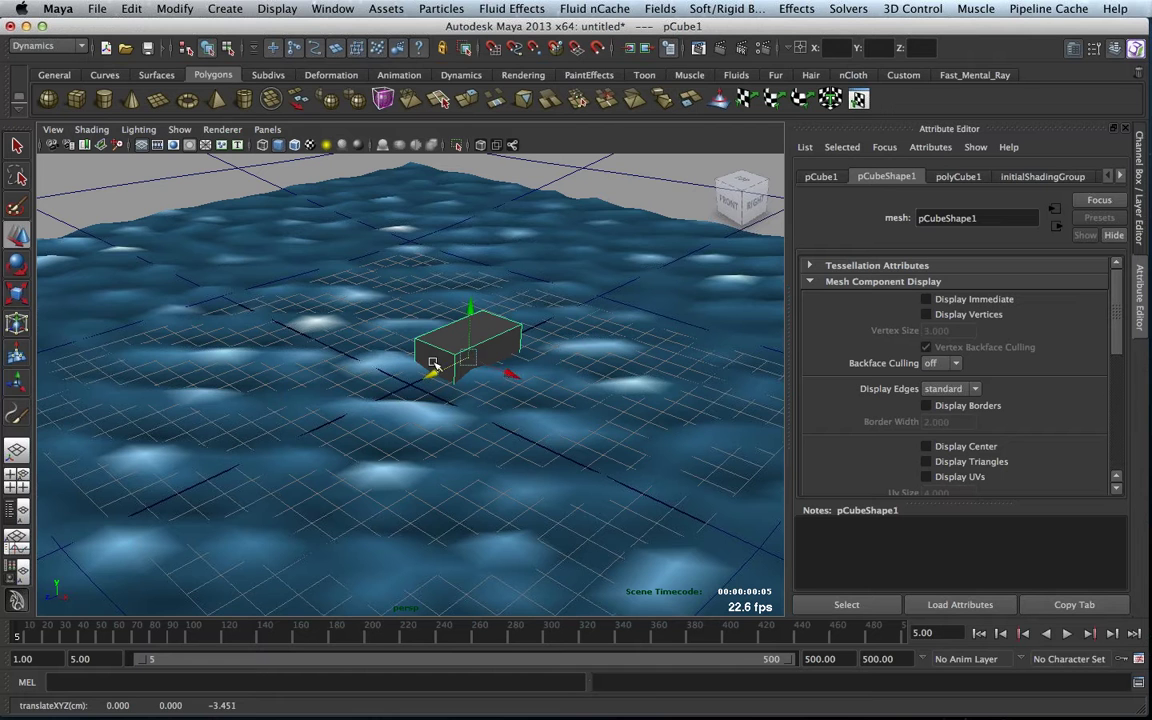
- Turn the box into a motor boat on the ocean and play the animation to check how it floats
click(512, 10)
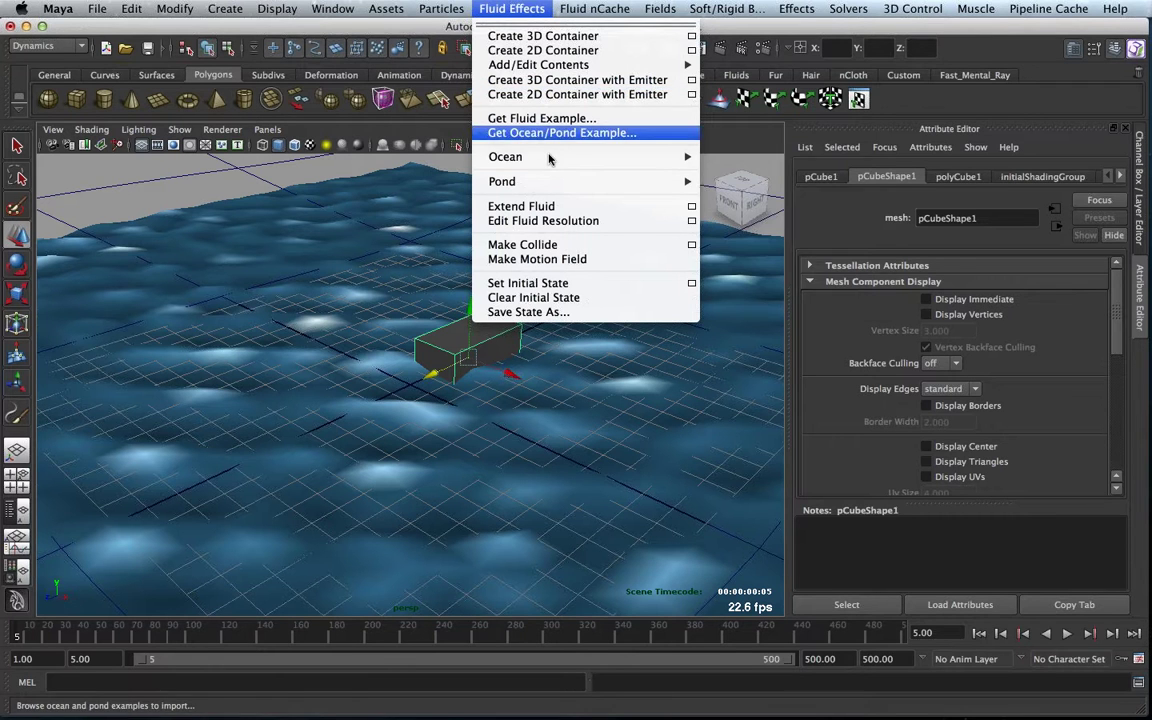
mouse_move(552, 157)
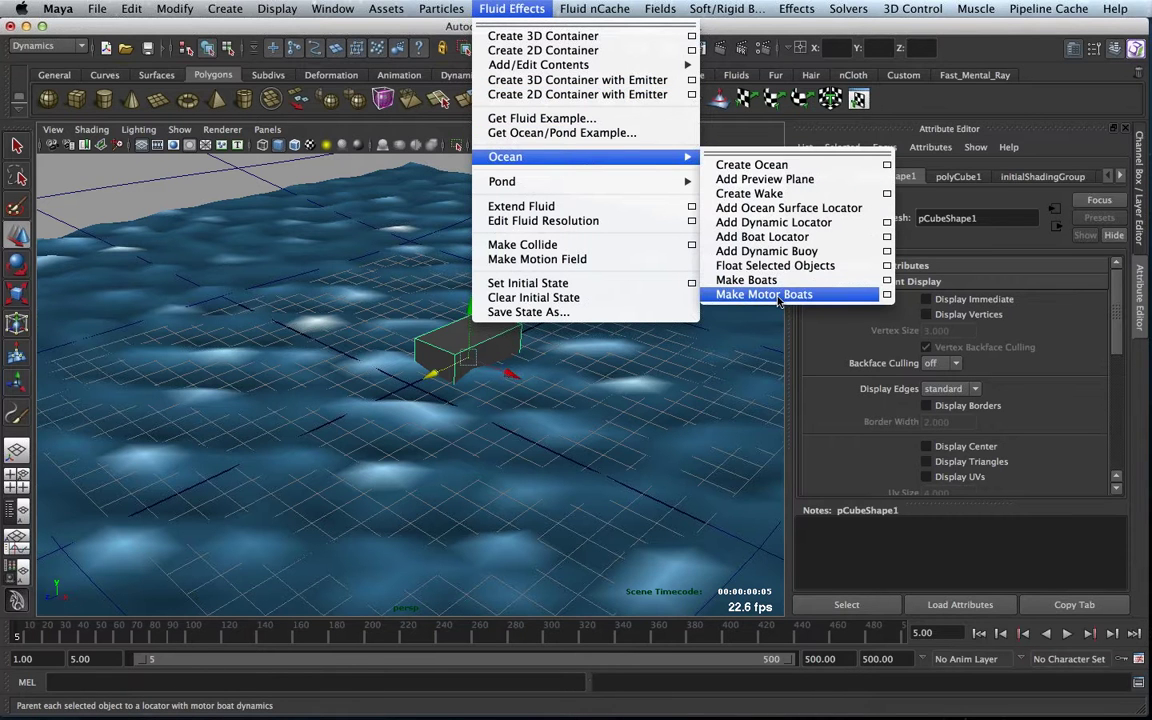
click(778, 295)
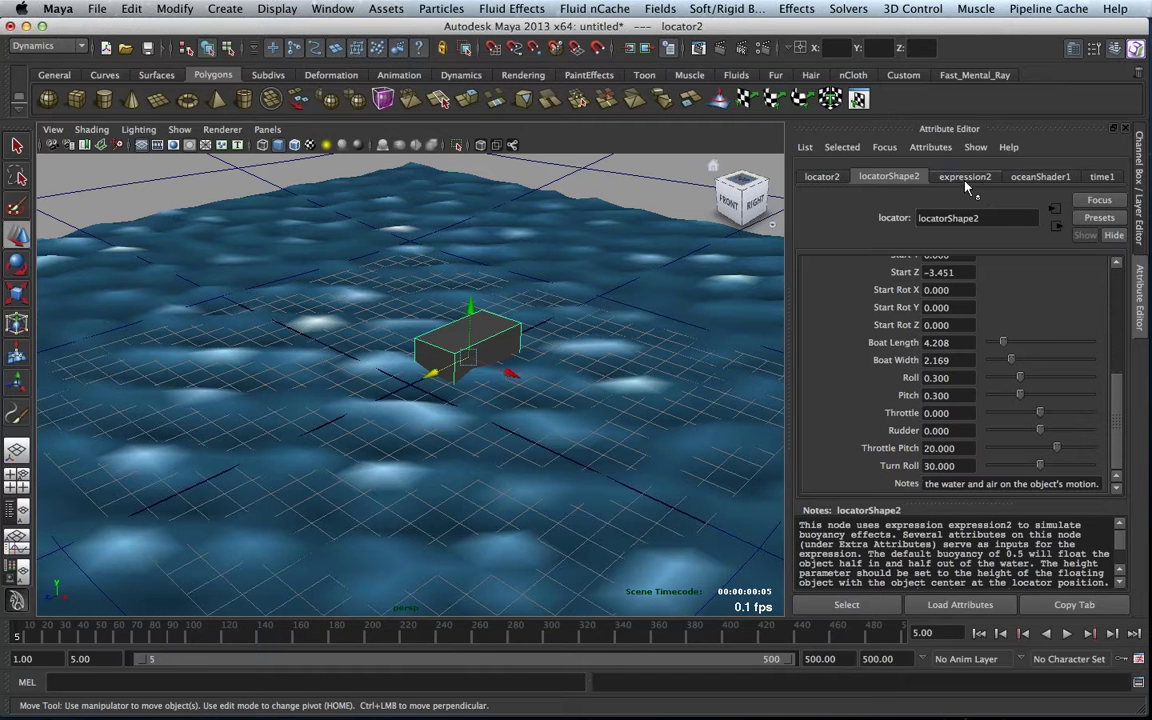
click(1066, 633)
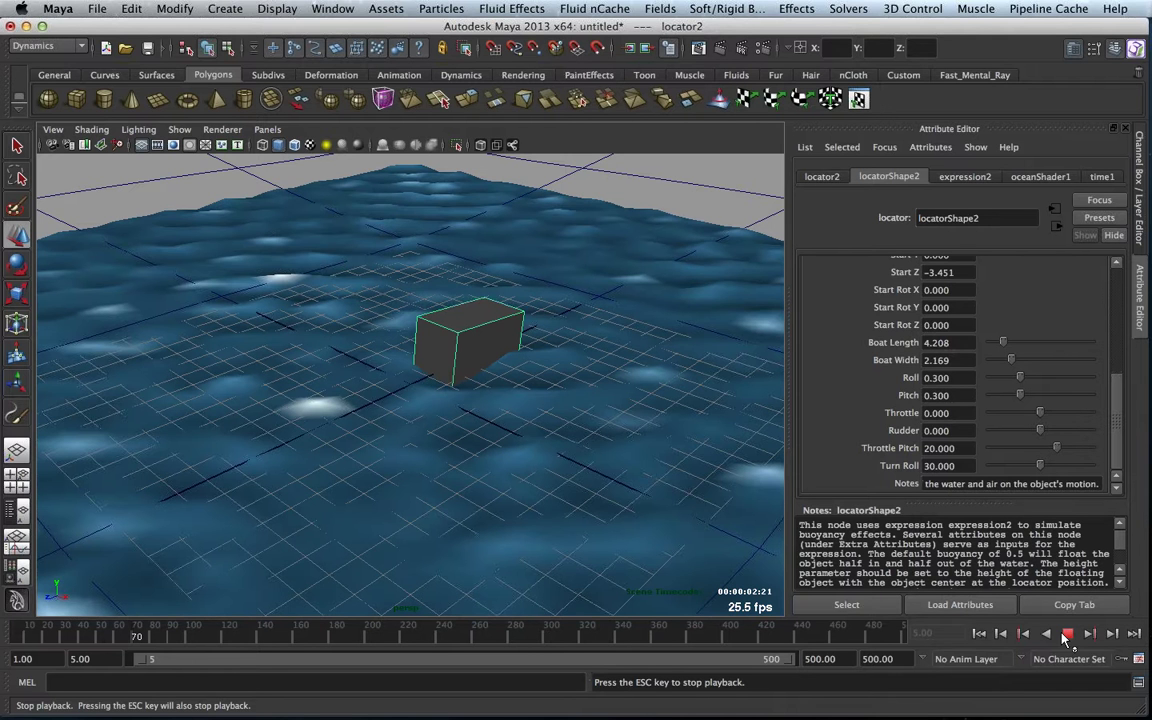
click(1067, 634)
- Create an ocean wake from the motor boat
key(w)
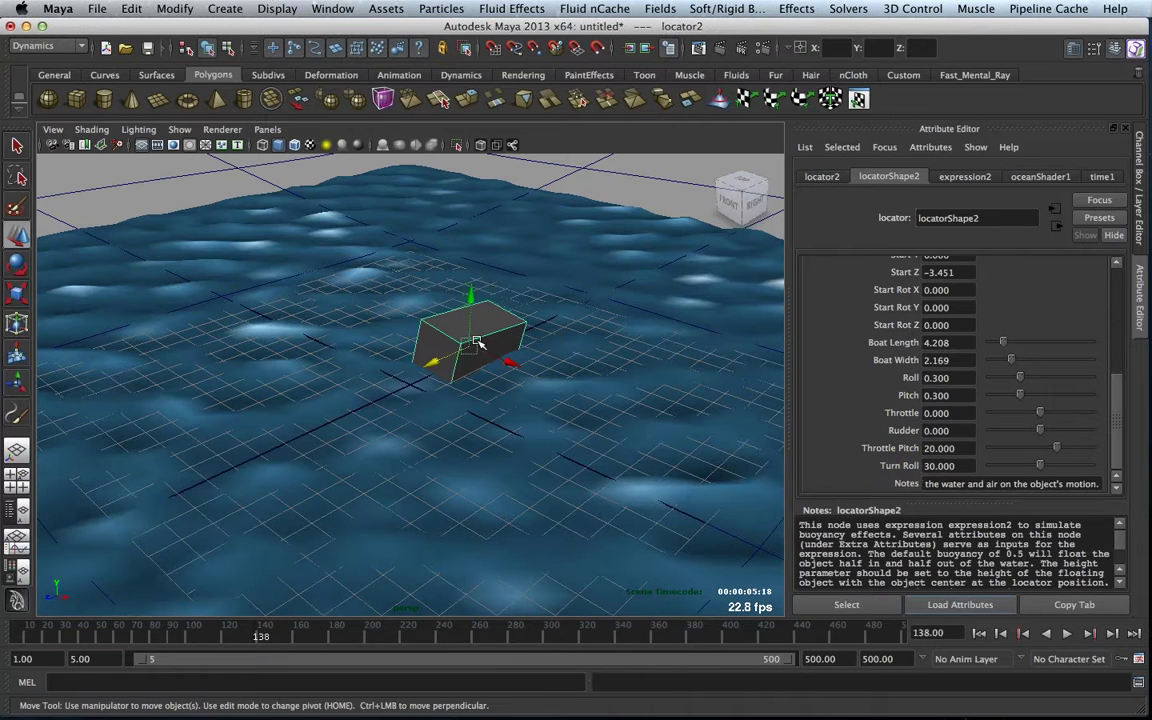
click(511, 8)
mouse_move(560, 156)
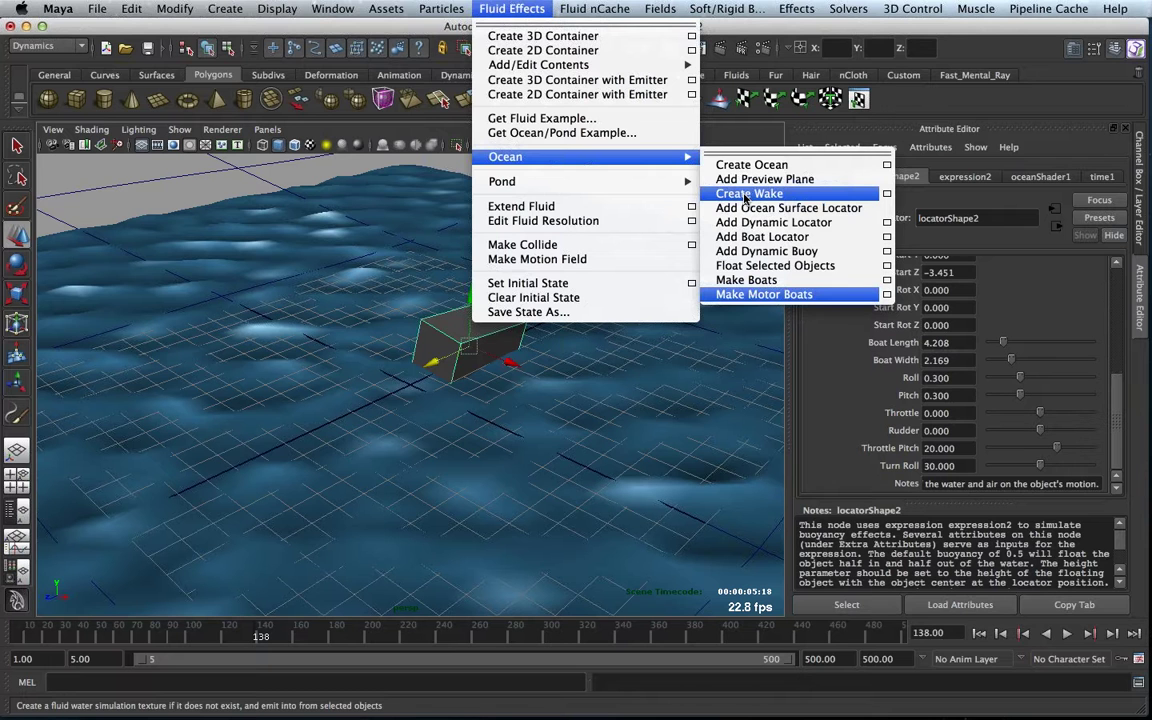
click(745, 194)
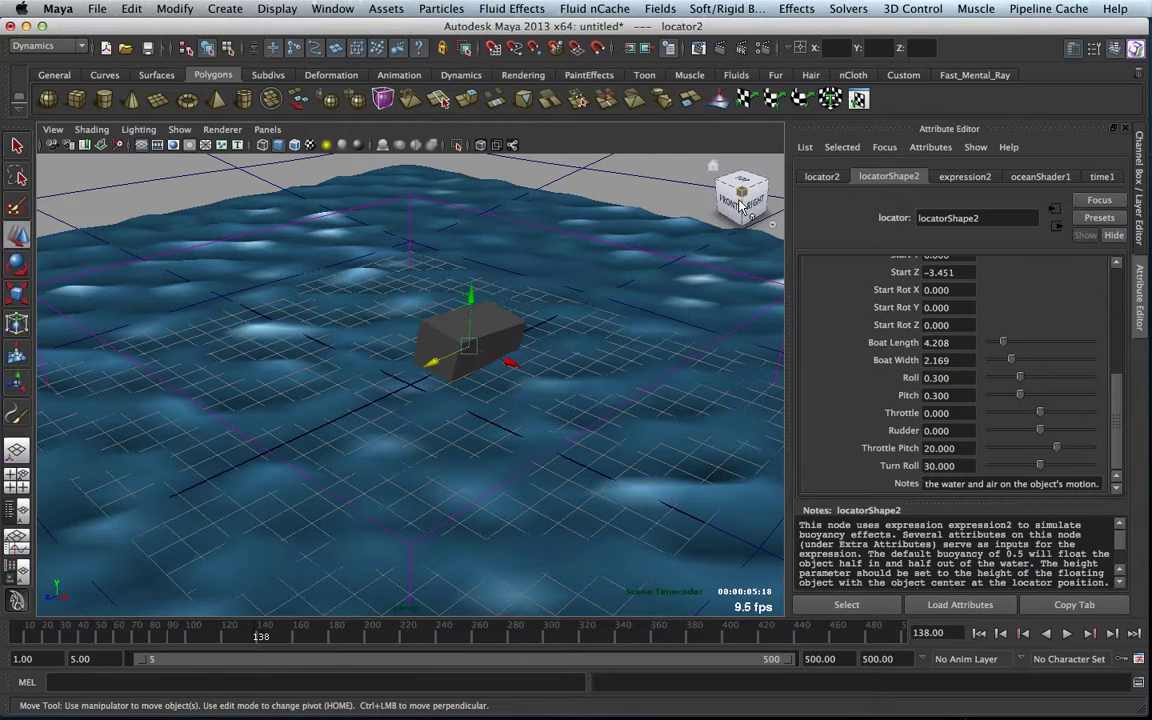
- Scale the wake fluid container uniformly by about 2.59 so it spans the ocean preview plane
click(494, 344)
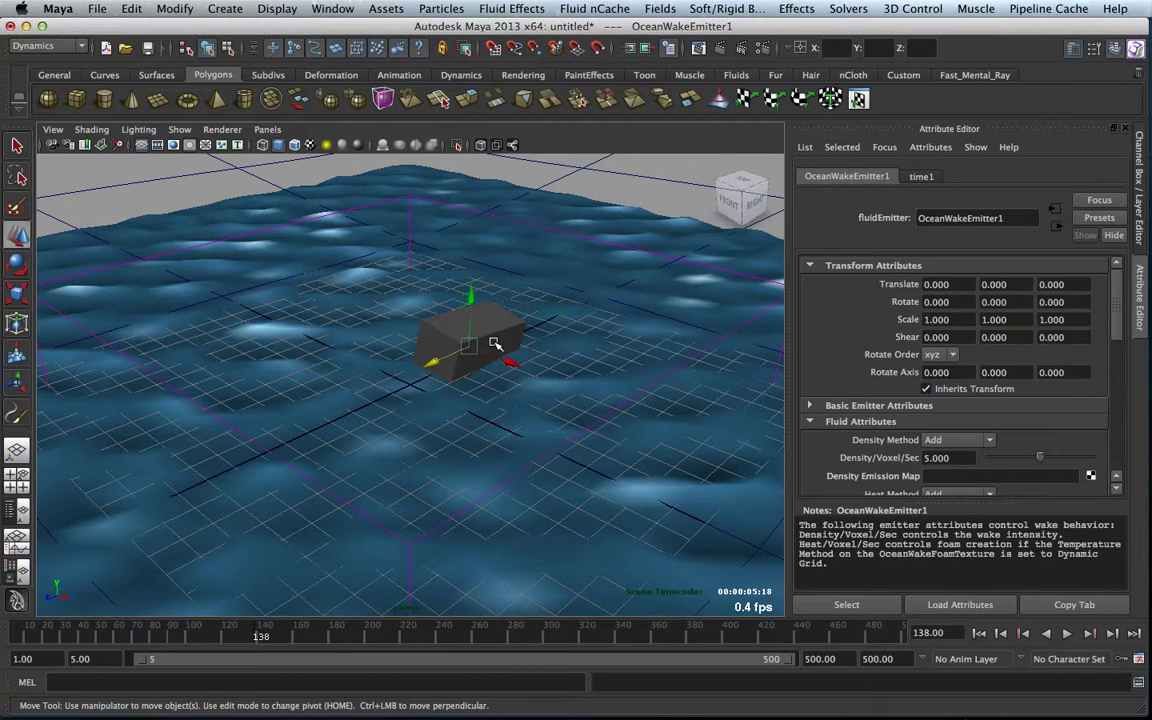
click(489, 340)
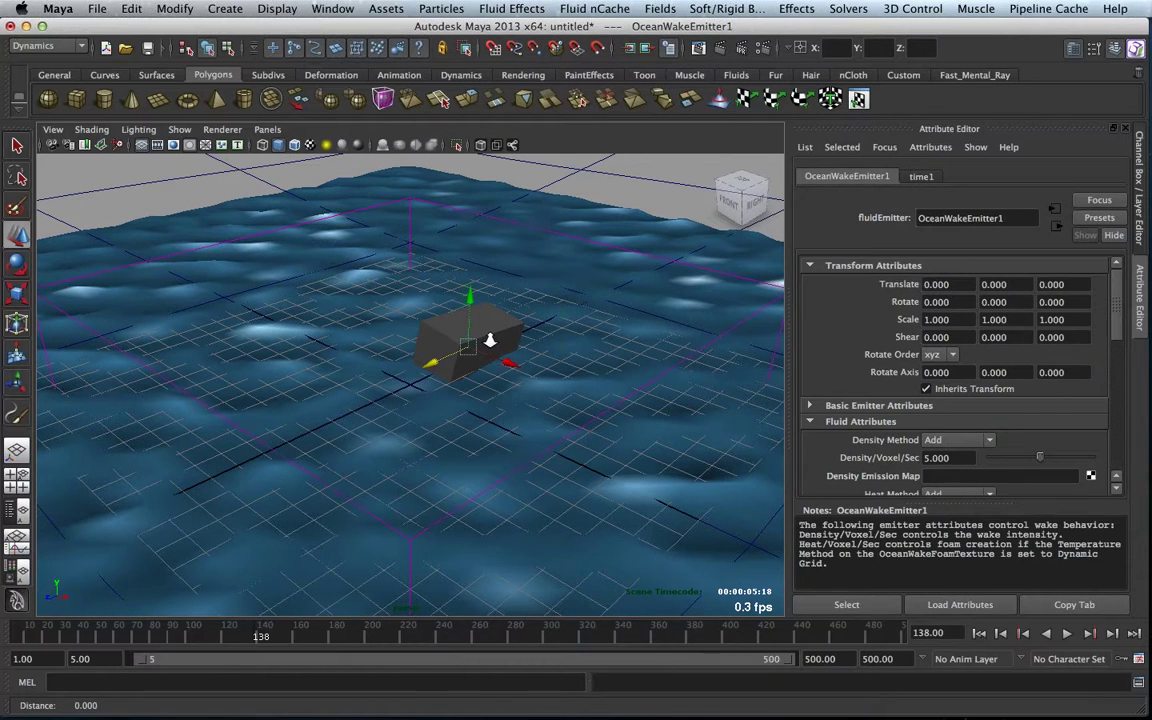
alt+drag(489, 340, 308, 327)
key(r)
drag(410, 385, 745, 390)
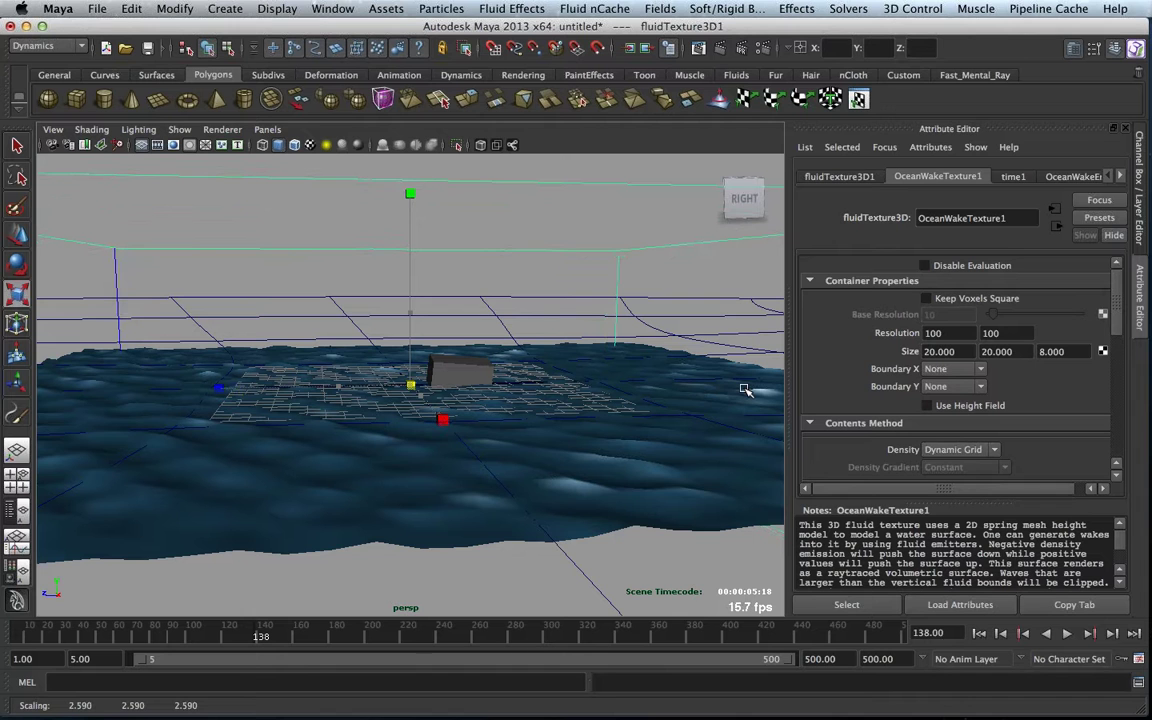
alt+drag(745, 390, 432, 384)
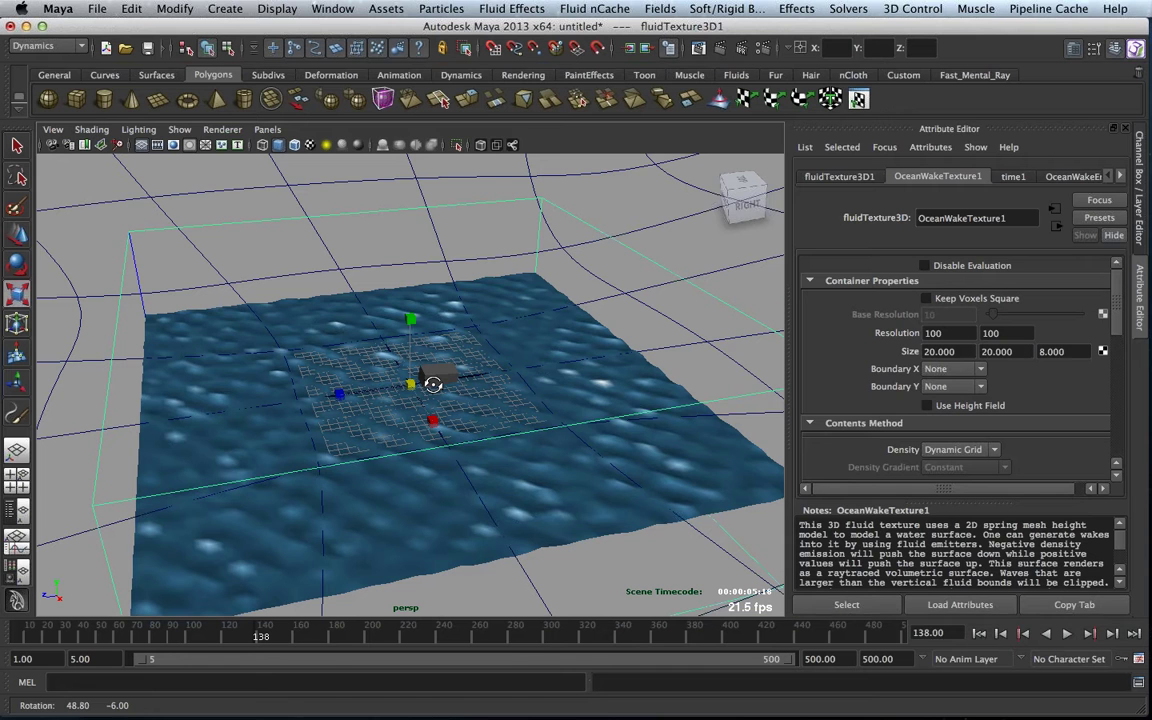
- Replay the animation from the start to check the boat's wake, stopping after a short playback
click(979, 633)
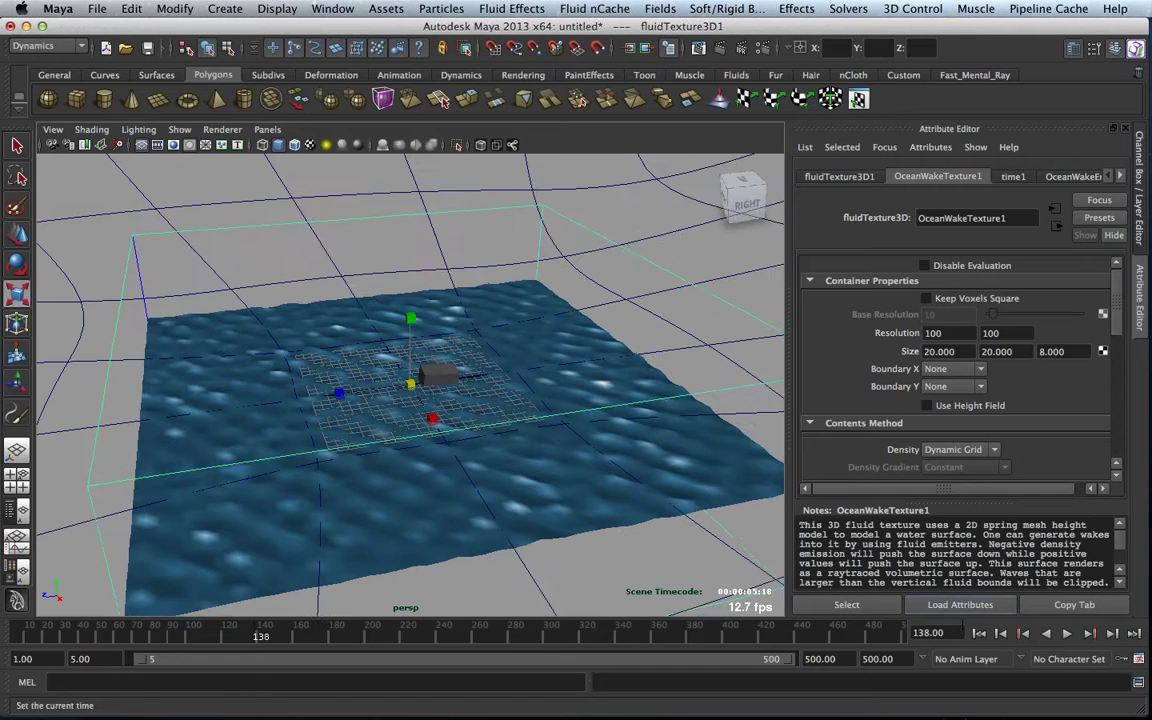
click(1066, 633)
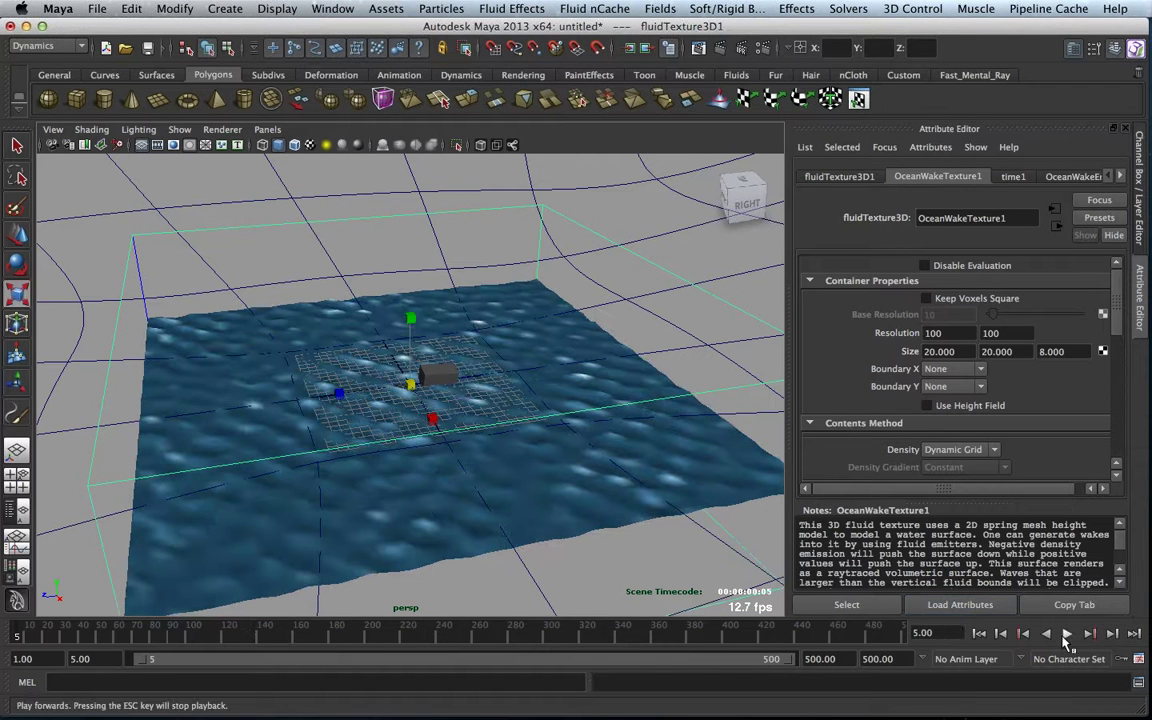
click(1066, 634)
click(1067, 634)
key(r)
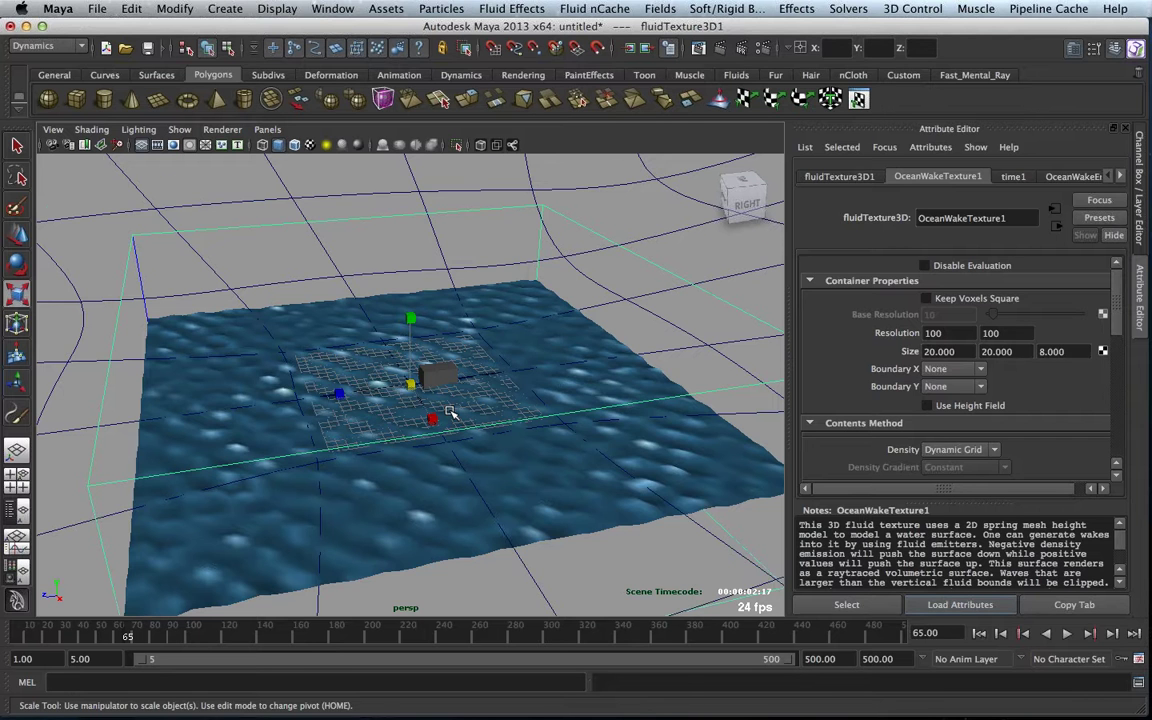
- Undo the wake creation and recreate the boat's ocean wake with wake size 20, wake intensity 5 and foam creation 10
alt+right_drag(450, 412, 557, 412)
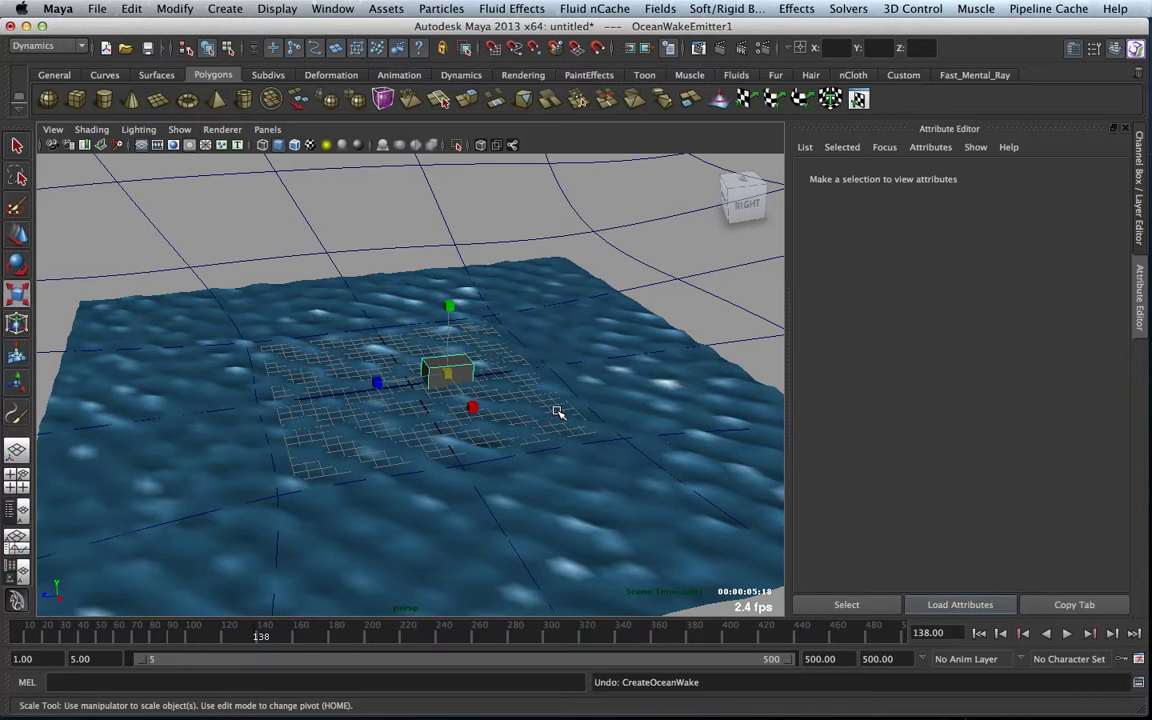
click(511, 8)
mouse_move(569, 161)
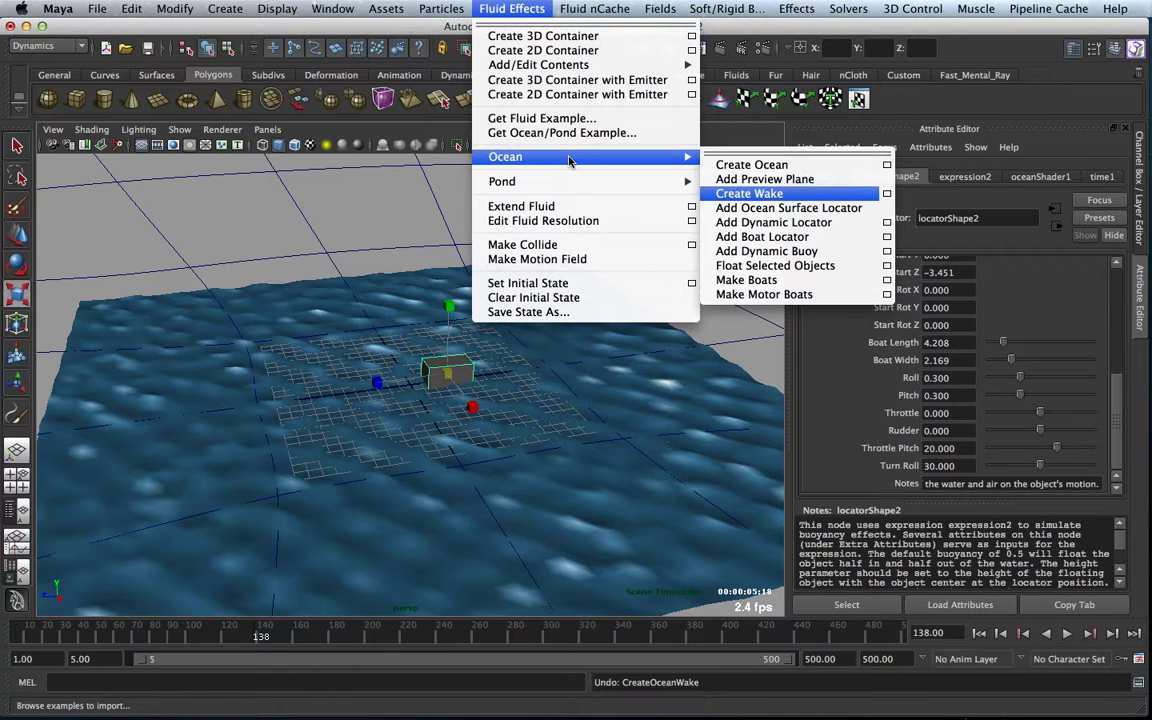
click(887, 195)
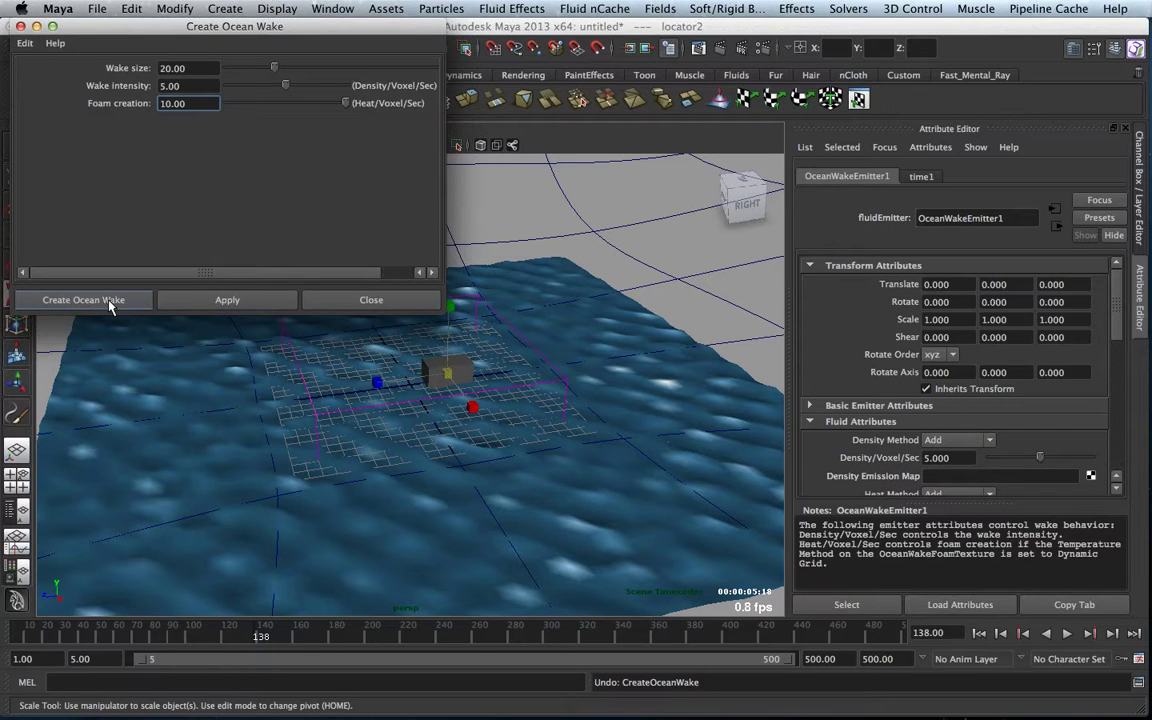
- Scale the wake and wake foam fluid containers uniformly to about 2.57 and play the animation briefly
alt+drag(115, 301, 332, 325)
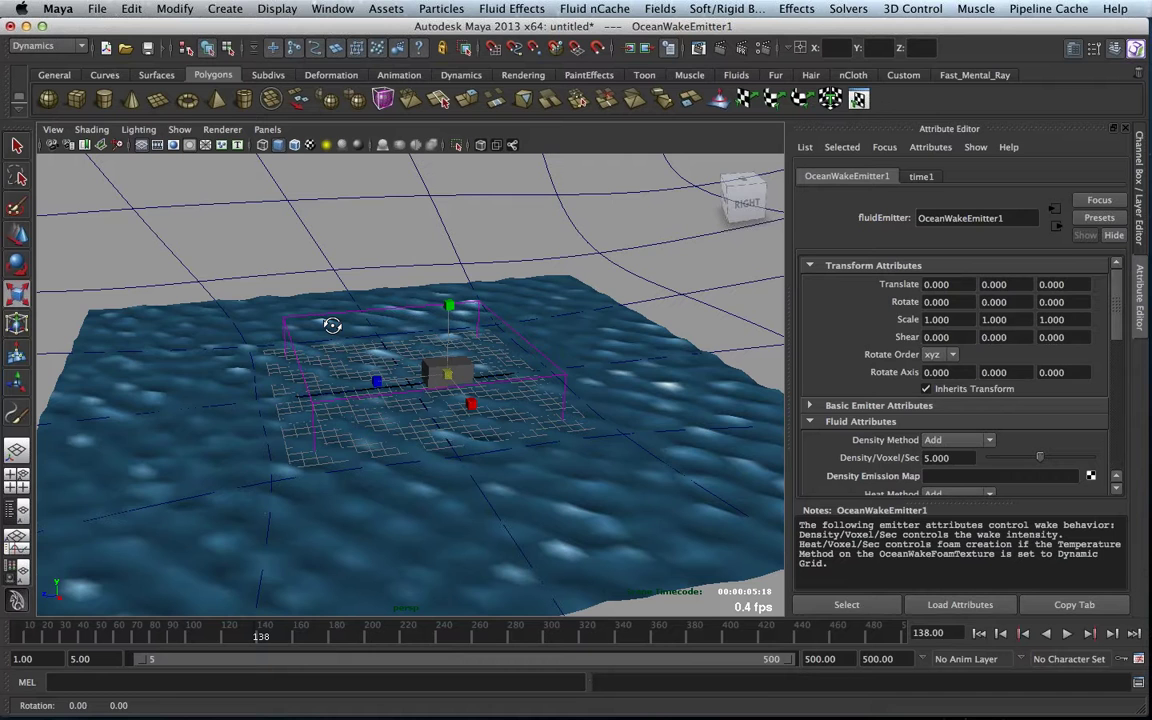
alt+drag(332, 325, 324, 315)
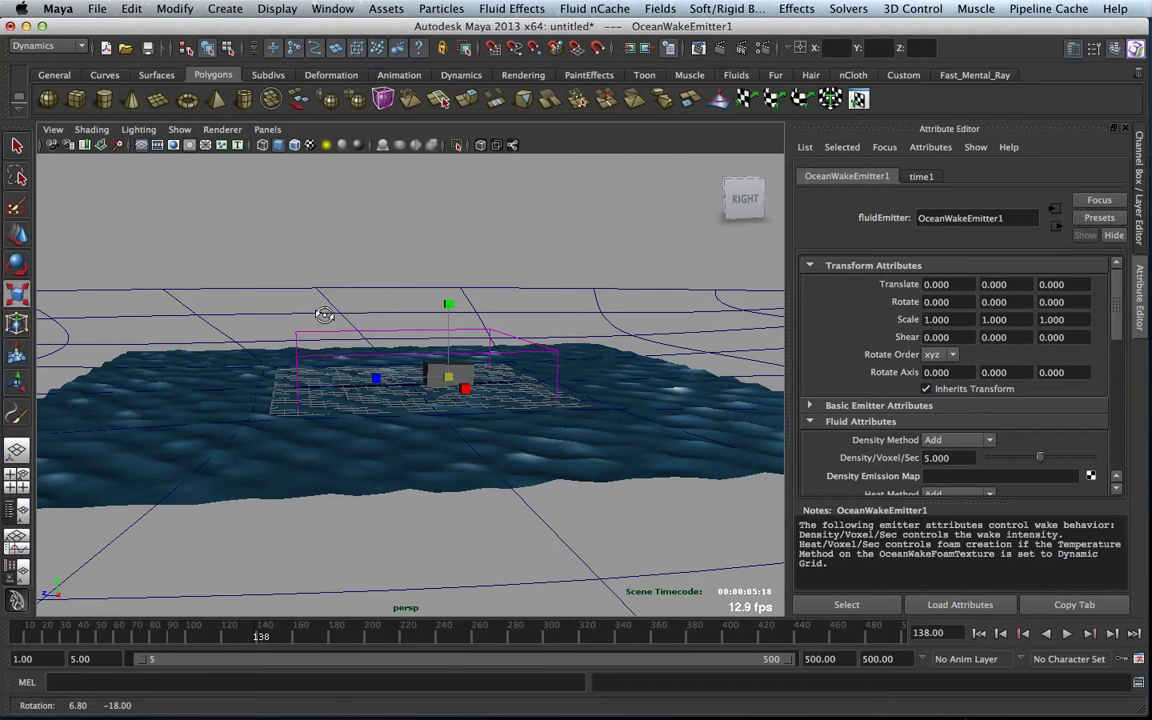
click(310, 335)
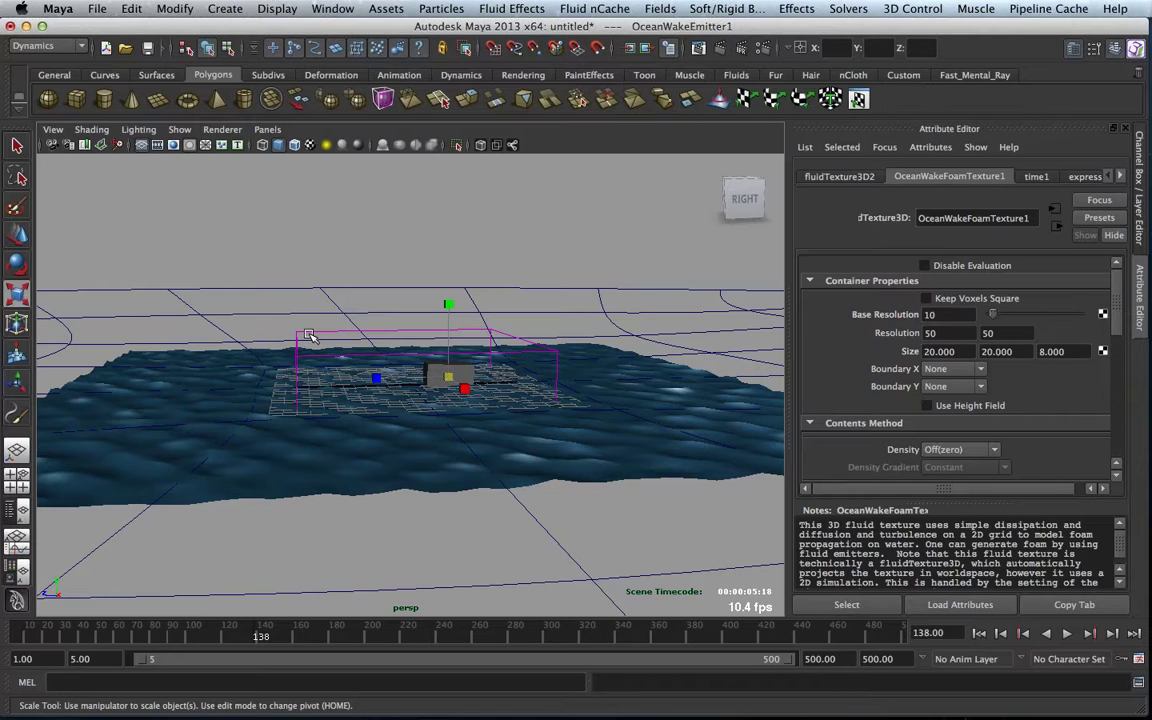
alt+drag(310, 335, 660, 480)
click(1067, 633)
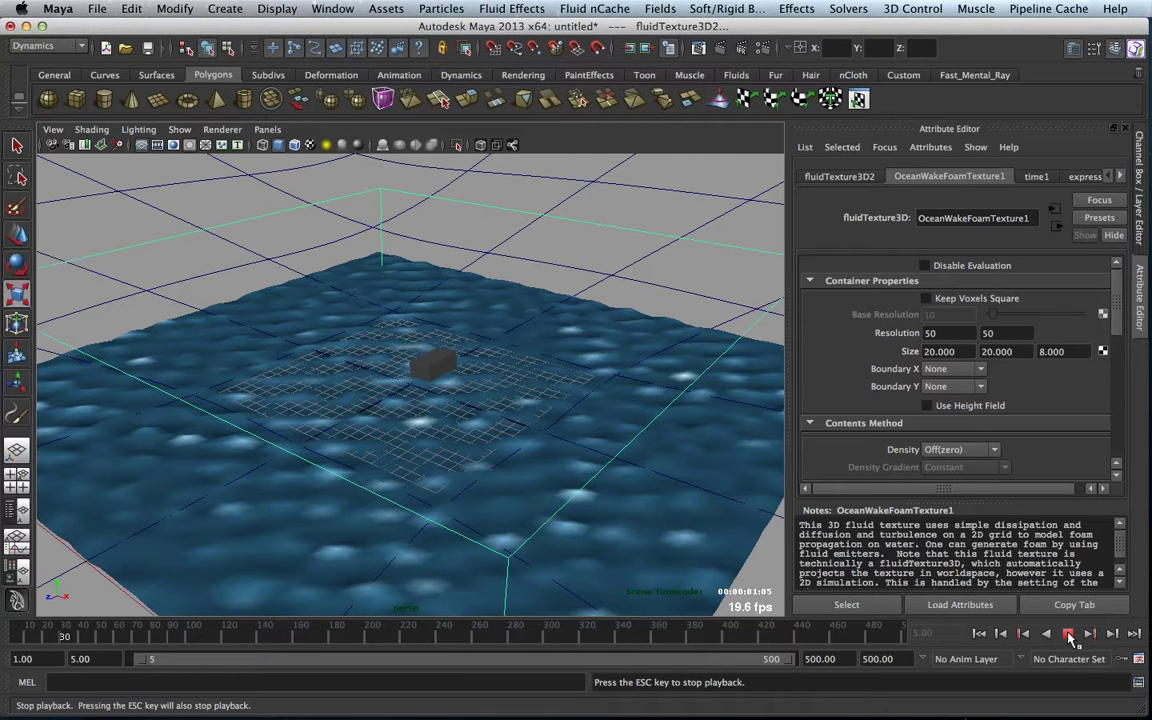
click(1067, 633)
- Reselect the wake fluid containers and examine the transform, container and contents method settings of the wake foam texture
click(440, 357)
key(r)
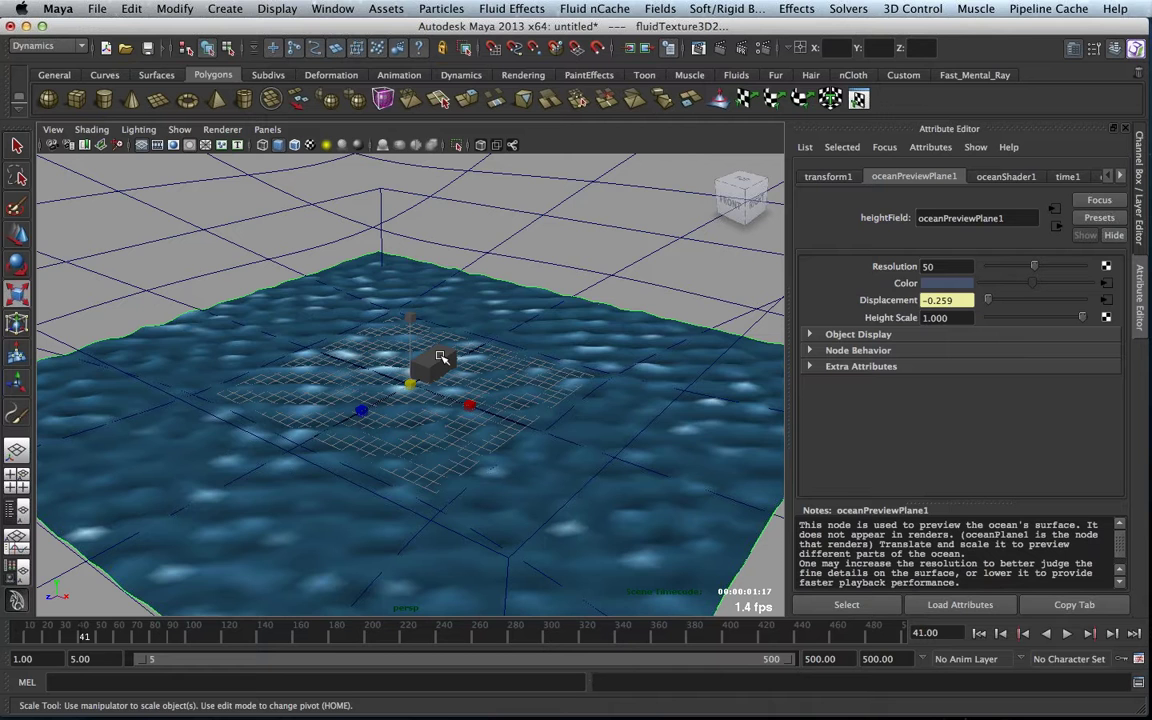
alt+drag(440, 357, 446, 402)
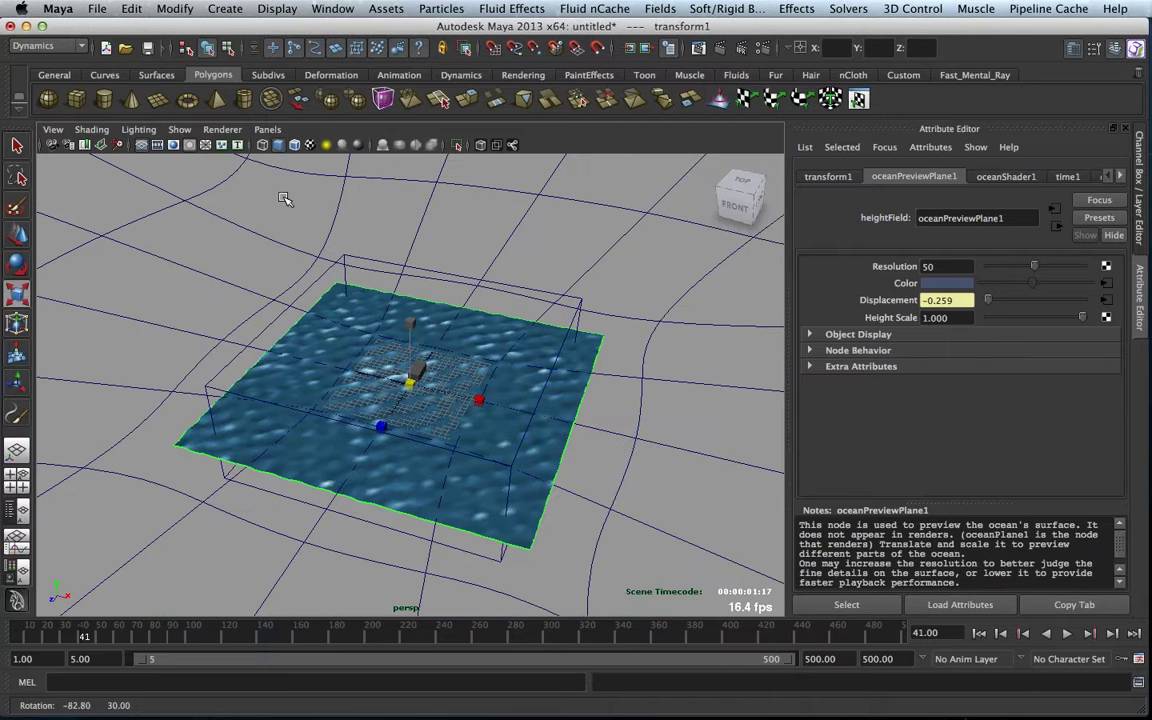
click(251, 175)
click(840, 177)
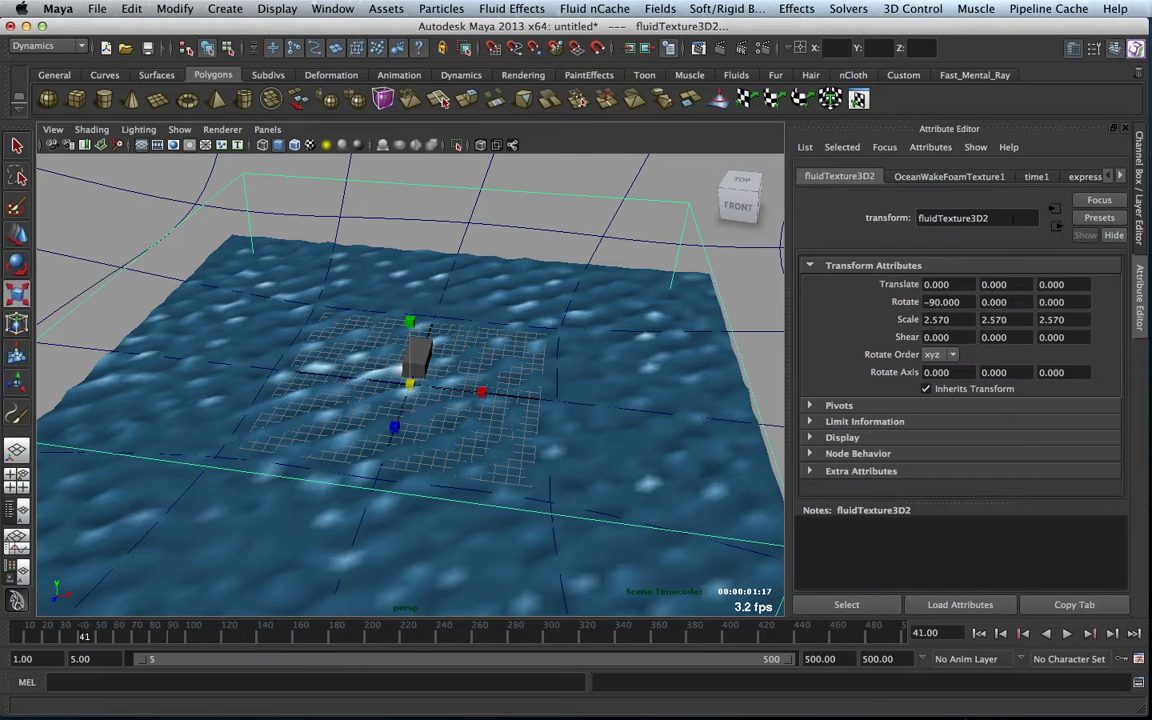
click(949, 176)
drag(1117, 338, 1117, 387)
click(1036, 176)
click(955, 178)
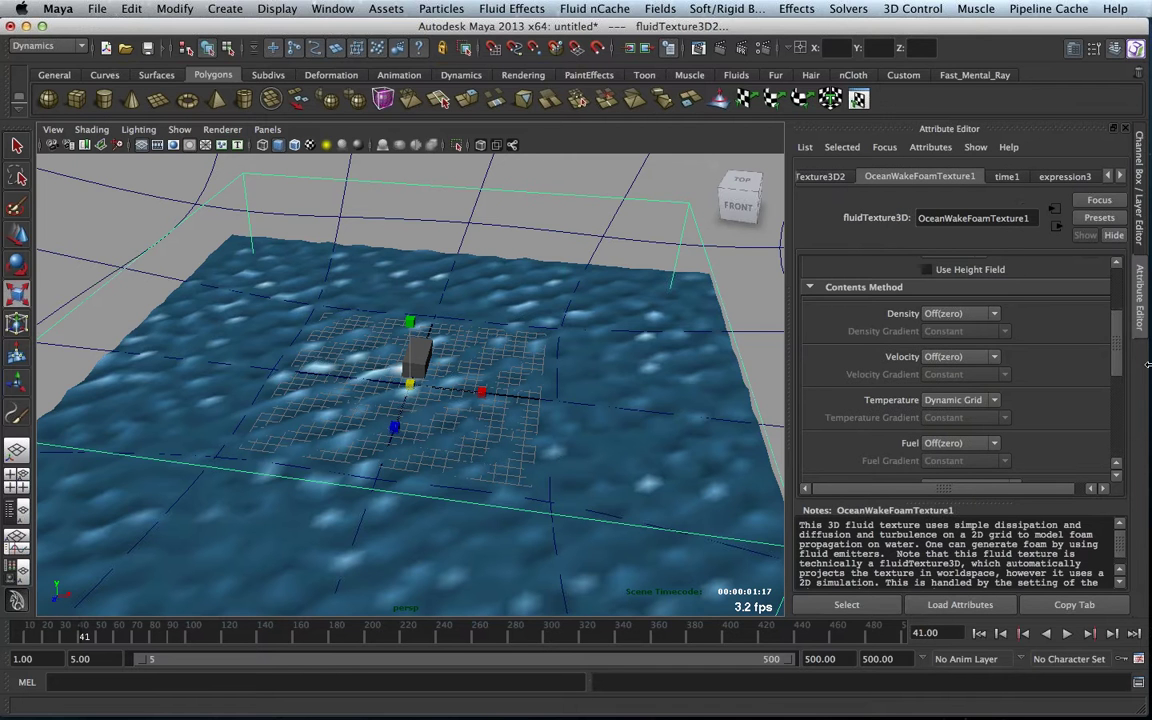
drag(1117, 331, 1117, 278)
- Select OceanWakeEmitter1 under locator2 in the Outliner, set its Heat/Voxel/Sec to 30, and close the Outliner
click(322, 9)
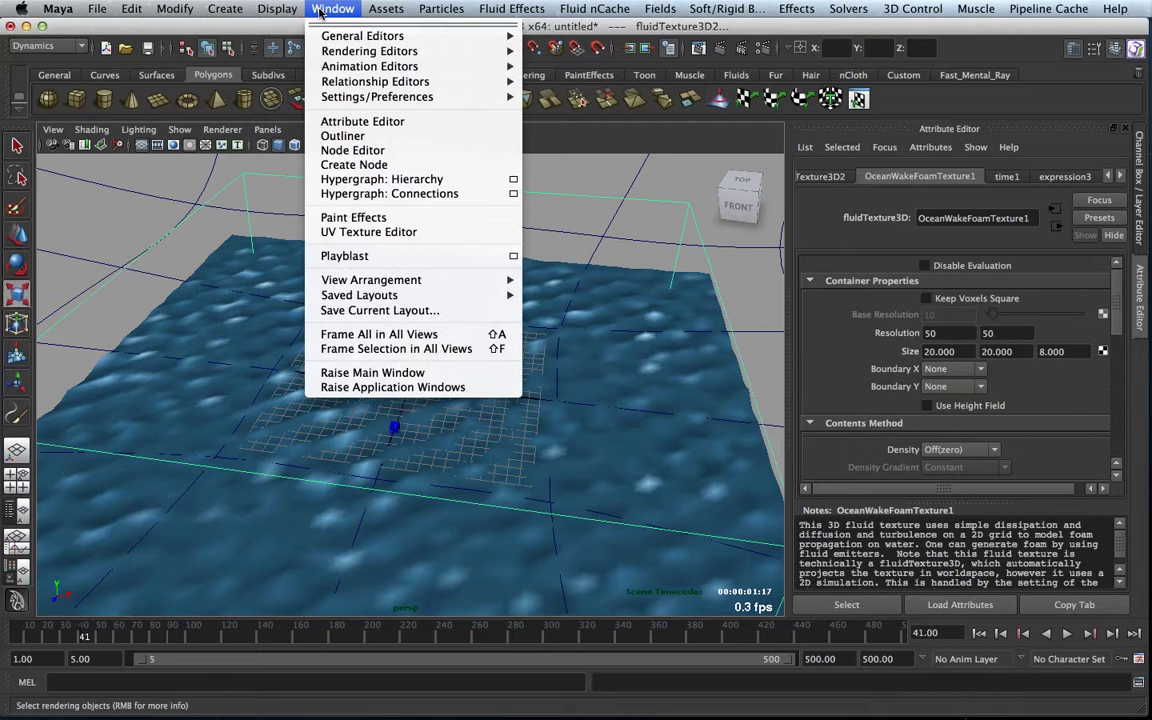
click(330, 136)
click(463, 226)
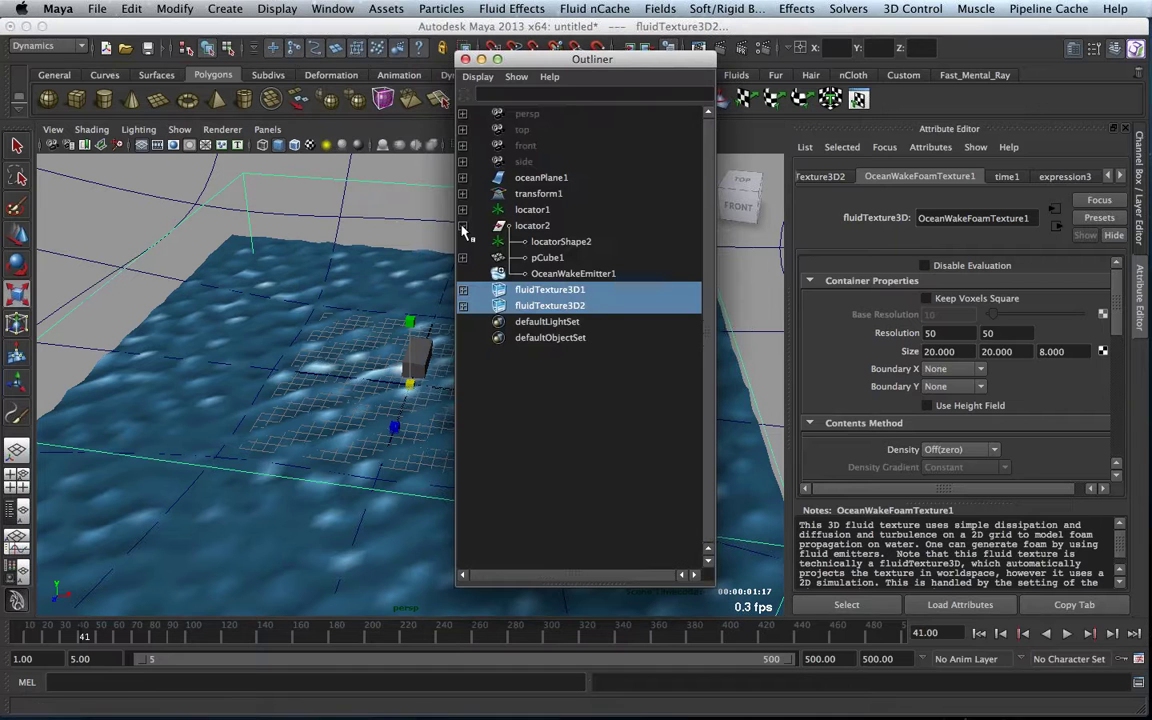
click(570, 273)
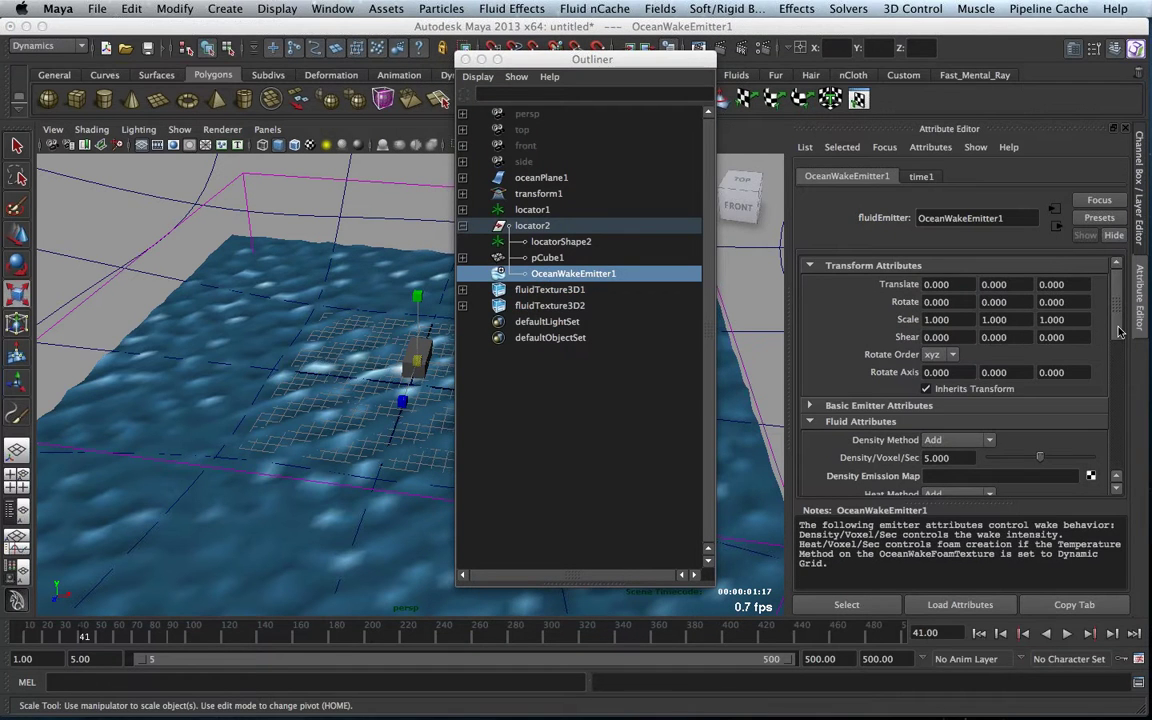
scroll(1119, 331, down, 3)
click(940, 393)
text(30)
key(Return)
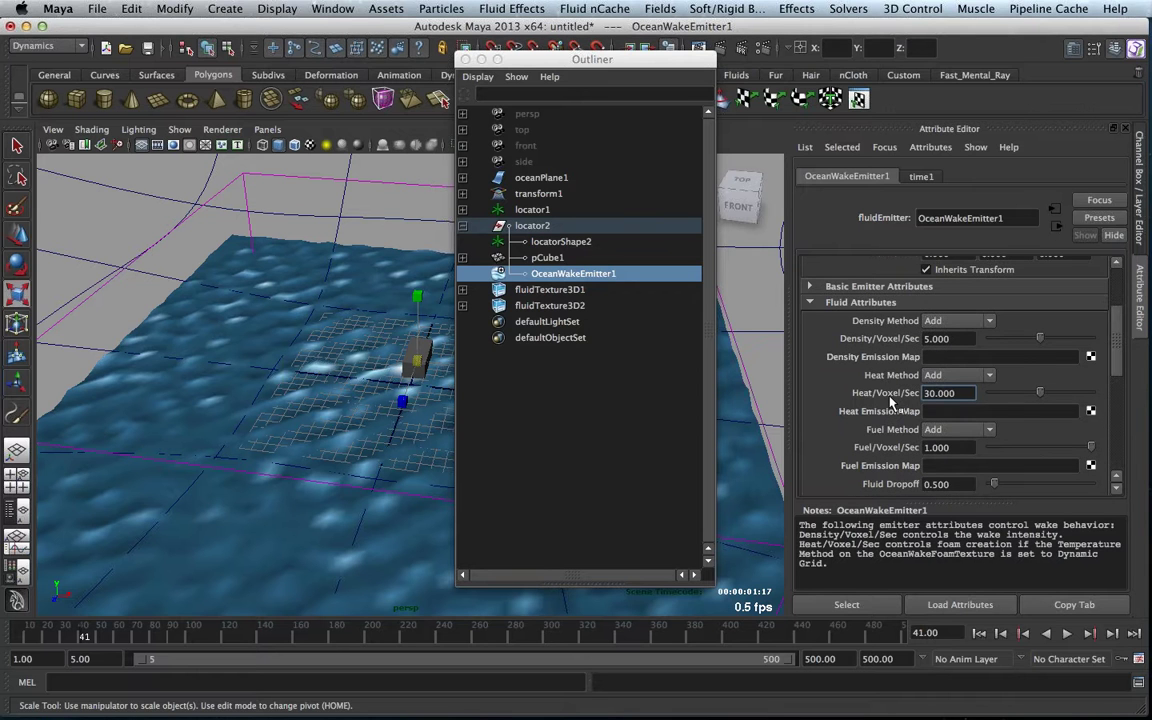
click(464, 59)
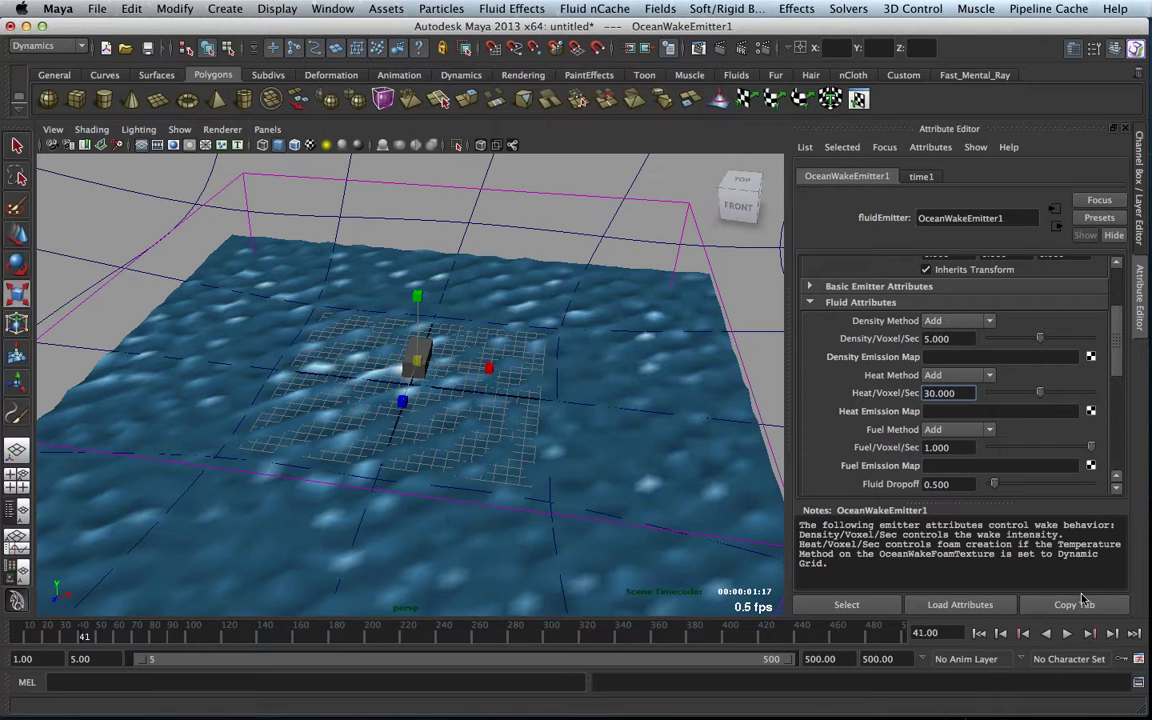
- Play the animation and inspect the wake and foam around the boat box from up close
click(1067, 633)
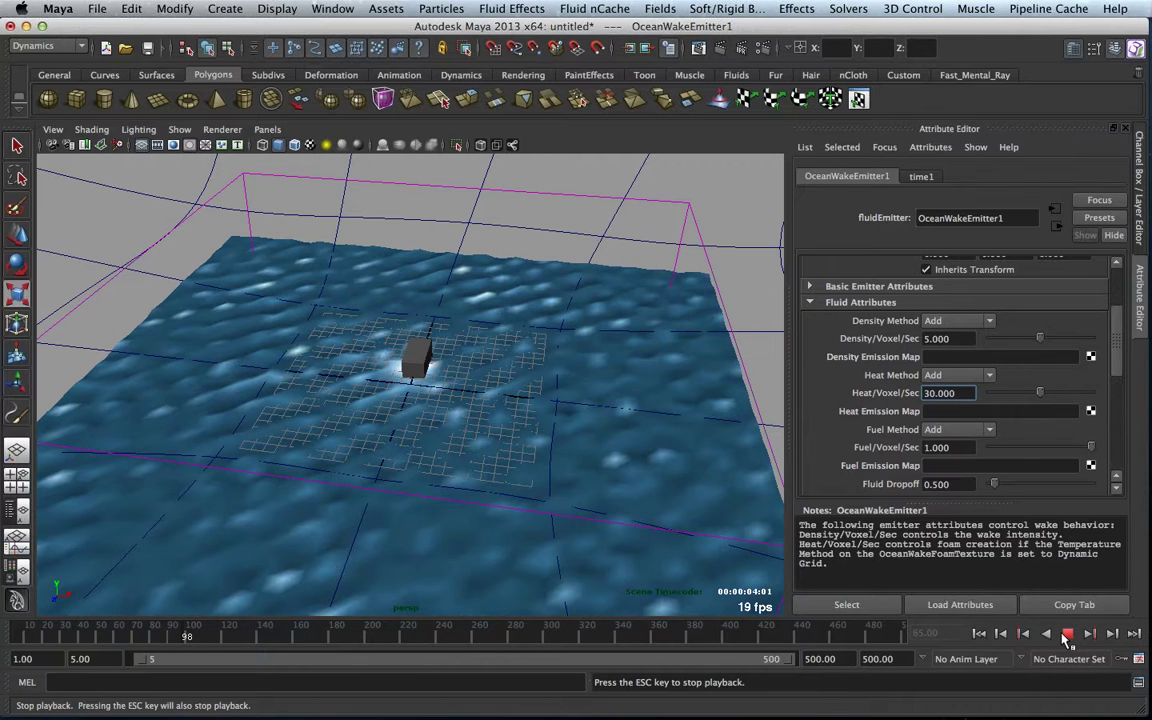
click(1068, 636)
scroll(766, 416, up, 5)
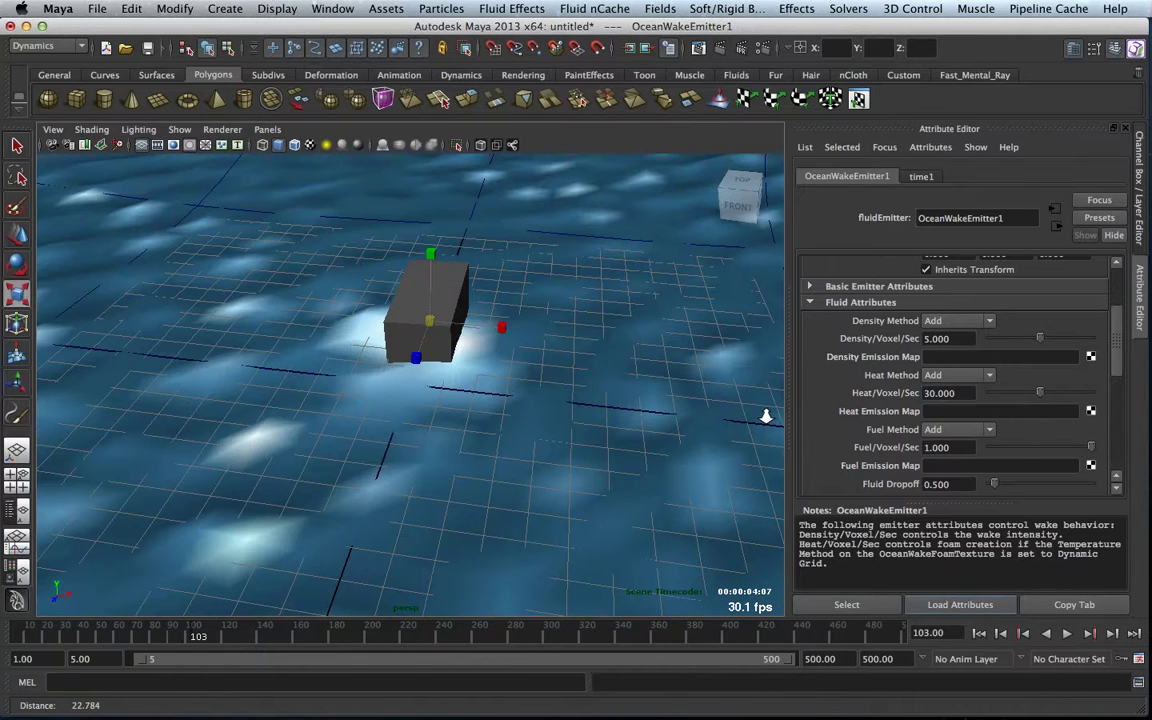
alt+drag(766, 416, 380, 414)
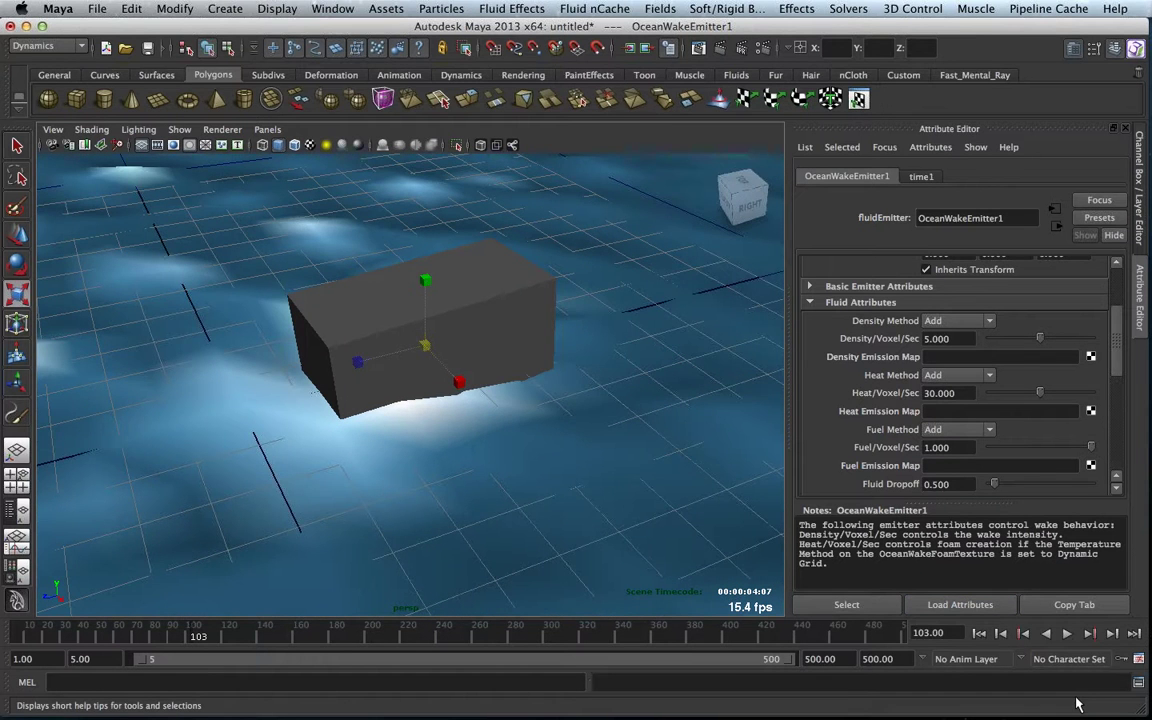
click(1067, 633)
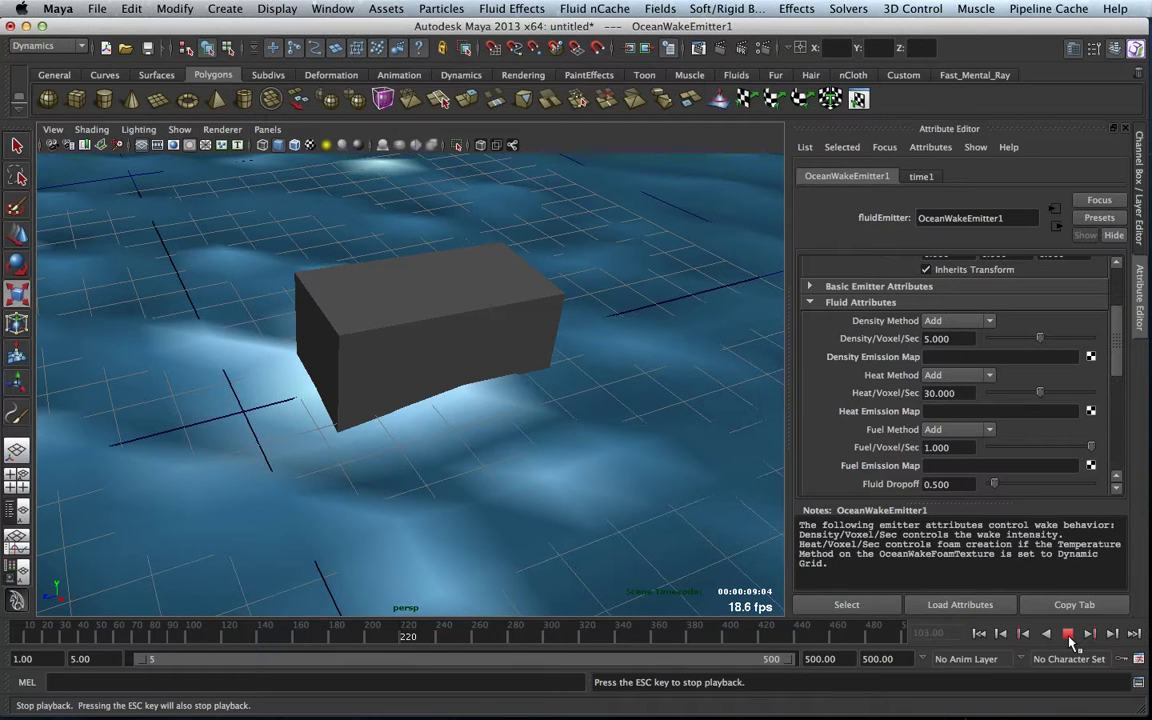
click(1068, 634)
- Set the ocean preview plane's resolution to 100 and play the animation to check the finer surface detail
click(975, 176)
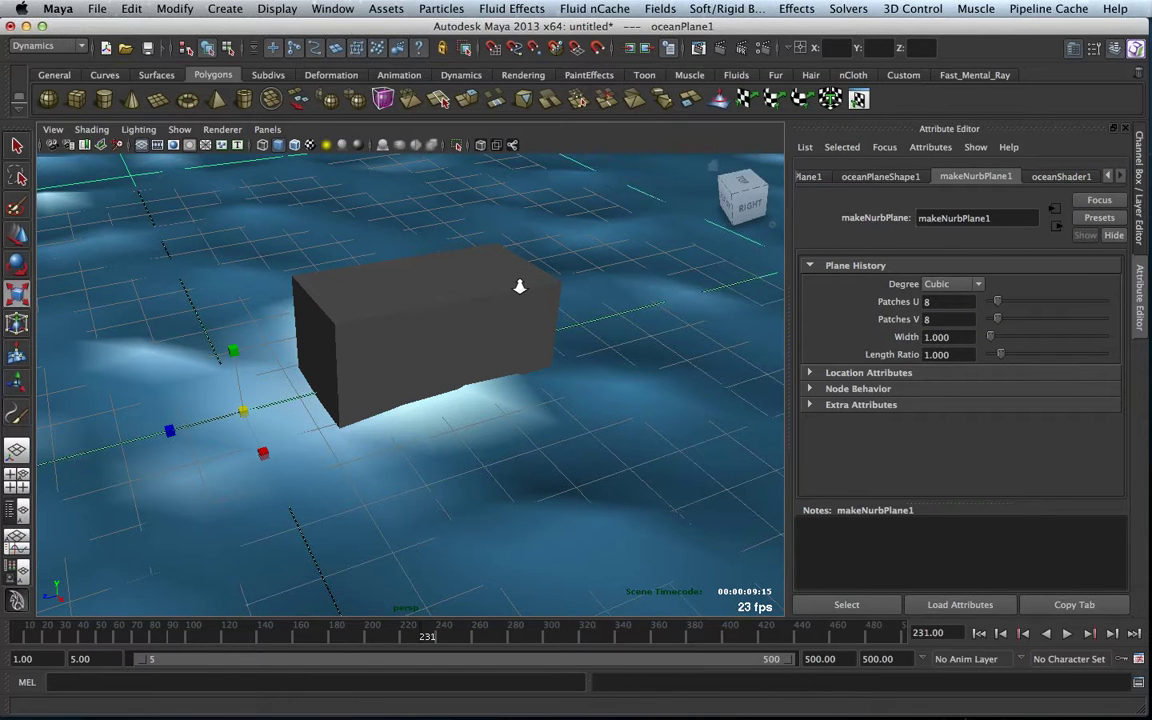
alt+right_drag(519, 287, 350, 274)
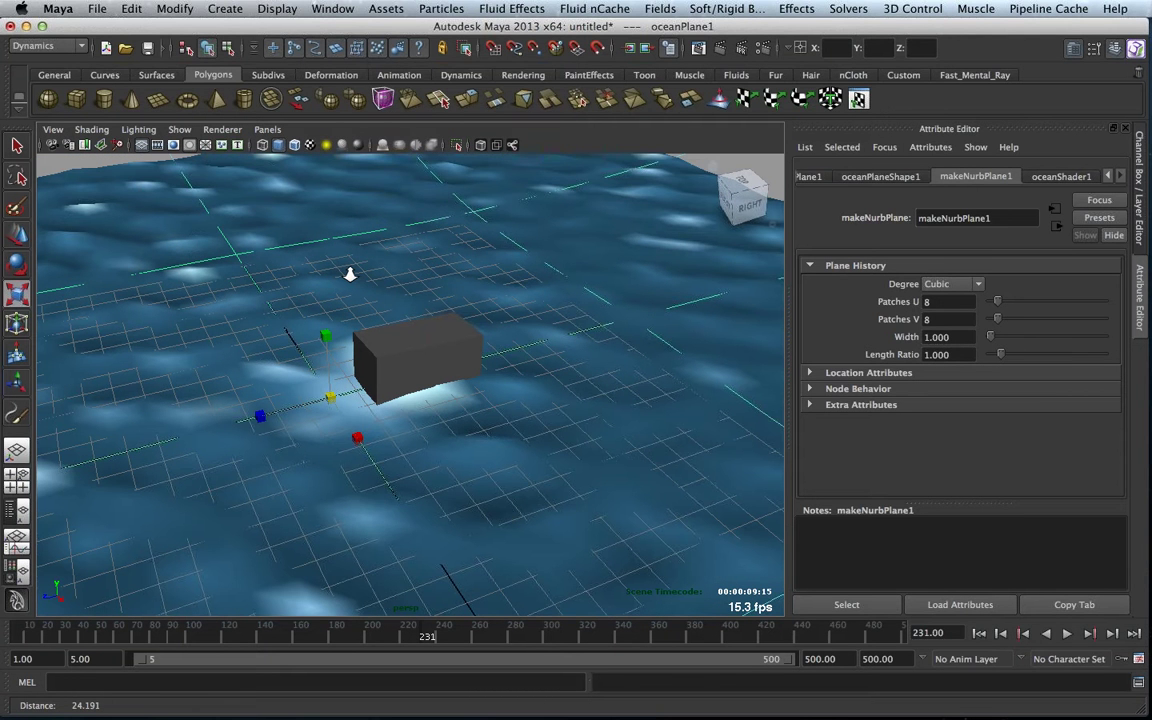
click(636, 263)
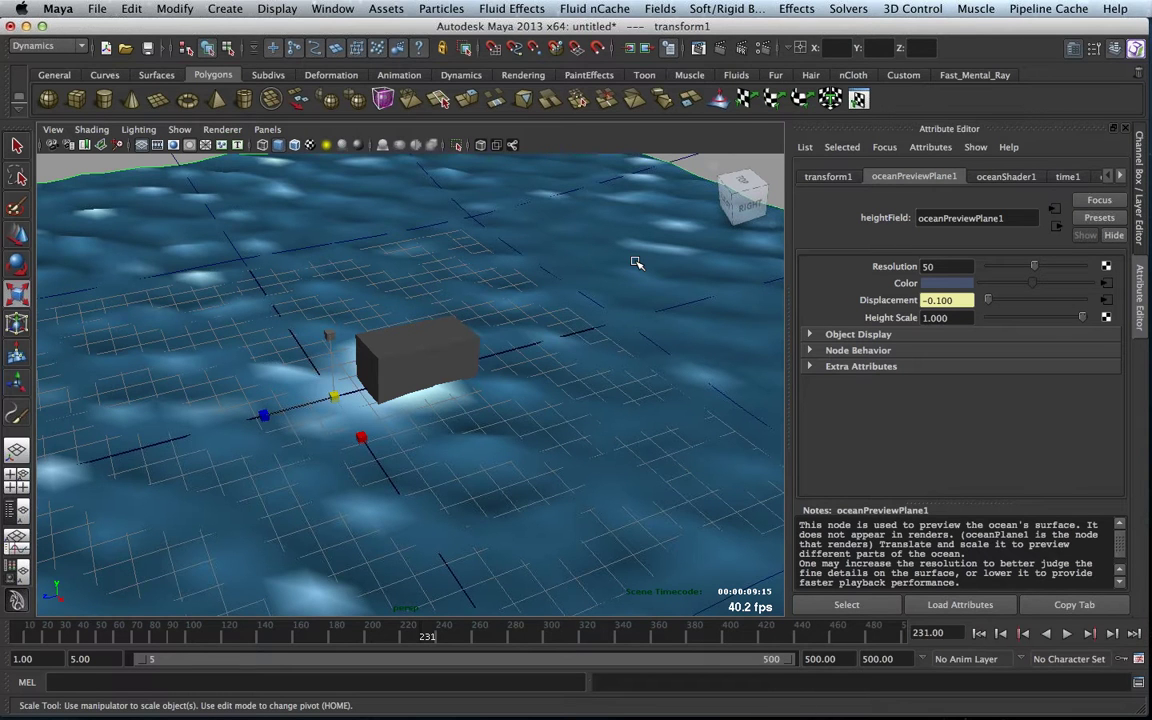
double_click(945, 266)
text(100)
key(Return)
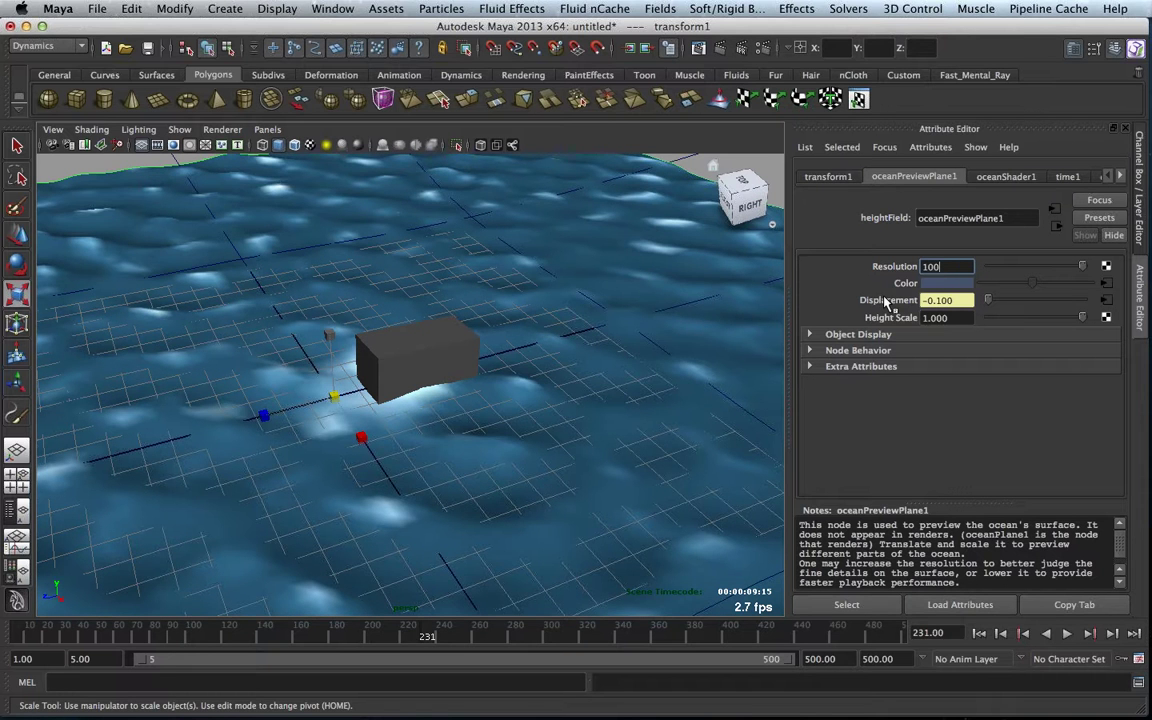
click(1066, 633)
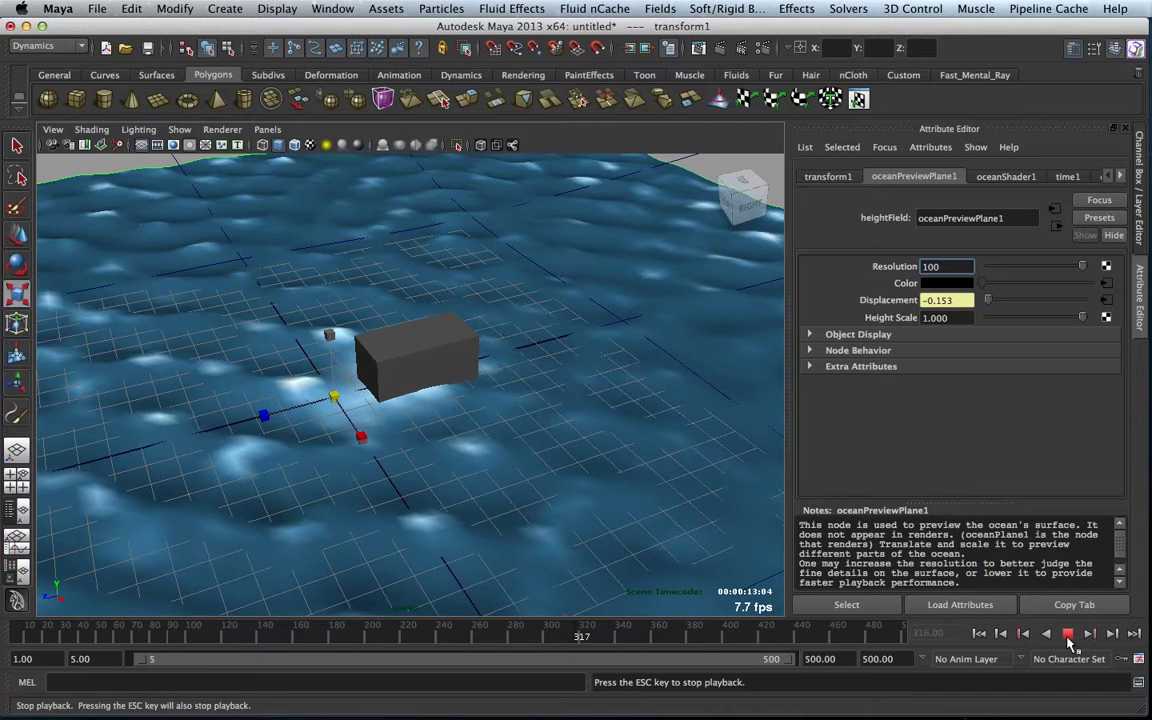
click(1067, 634)
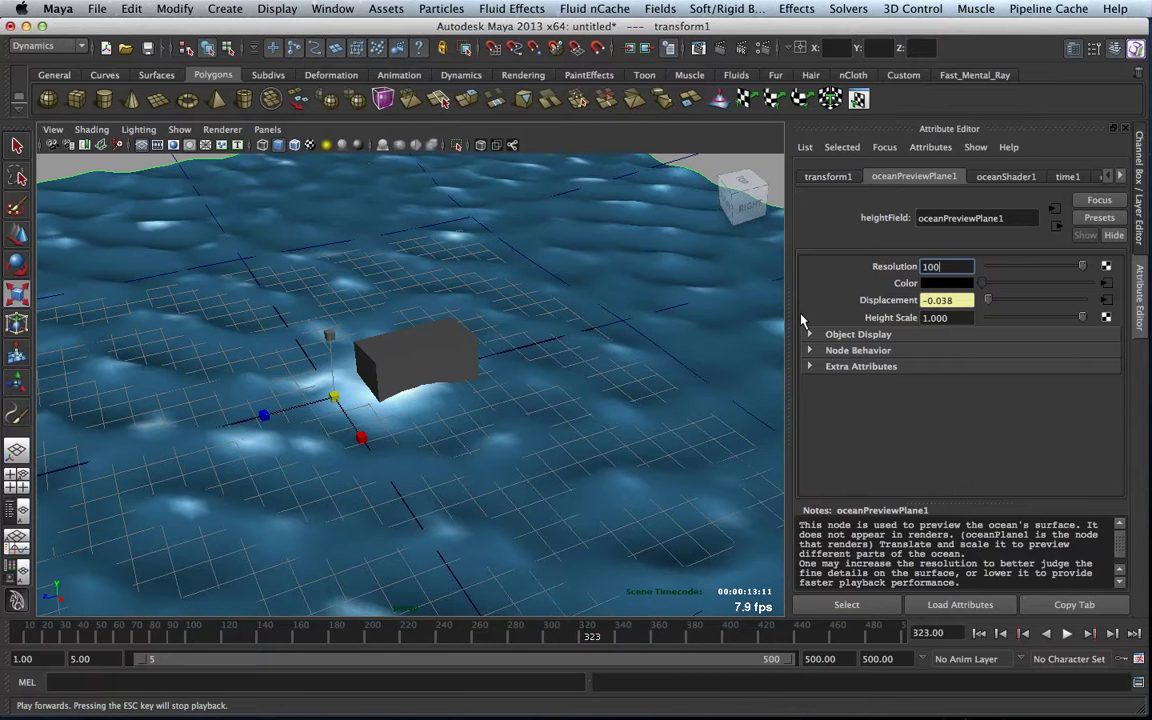
alt+drag(480, 380, 334, 390)
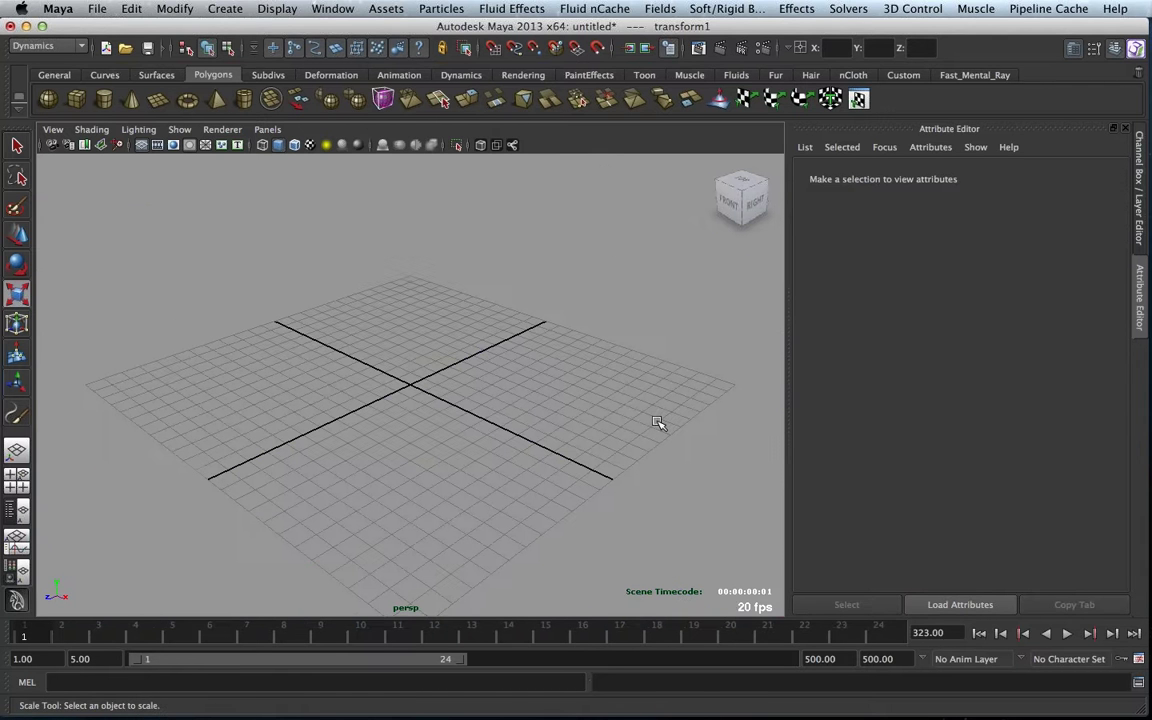
- Create a 3D fluid container with an emitter and raise it about 4.9 cm so it rests on the grid
click(540, 10)
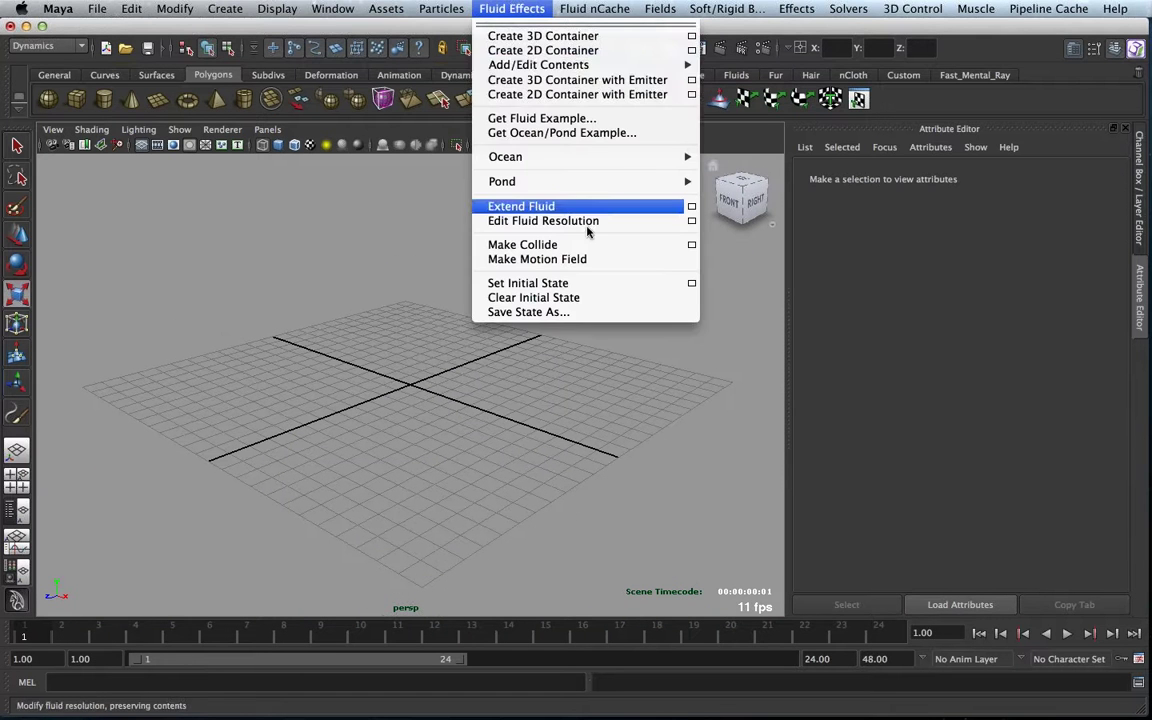
click(592, 80)
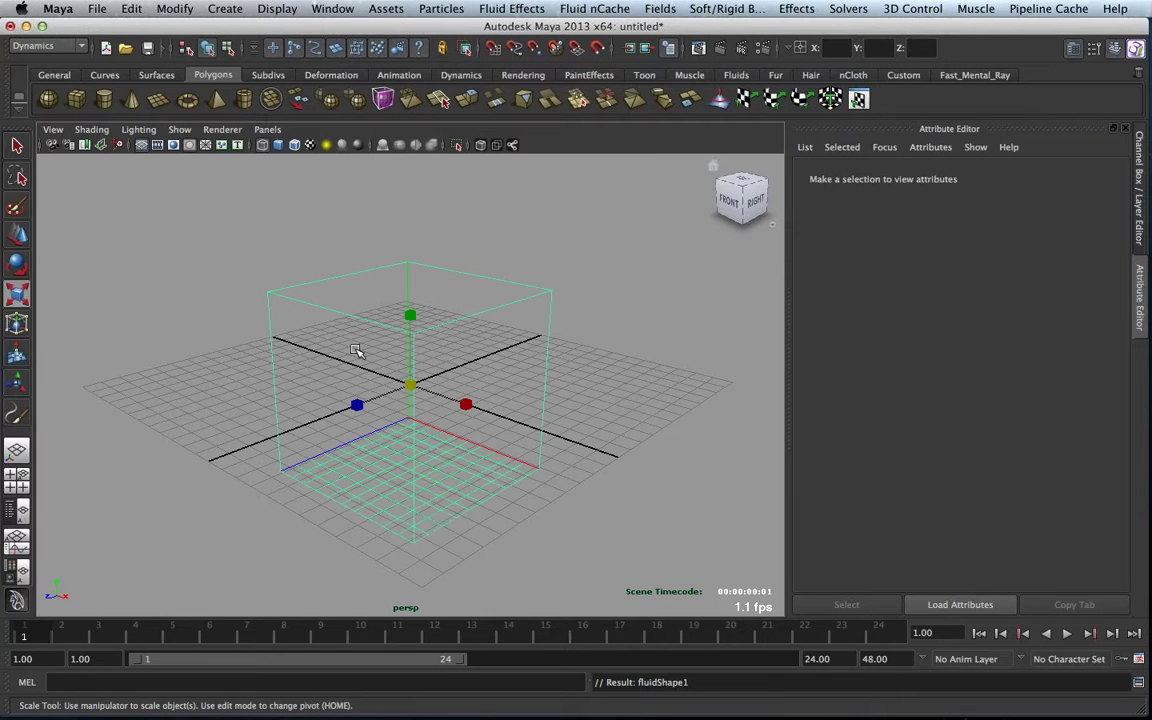
key(w)
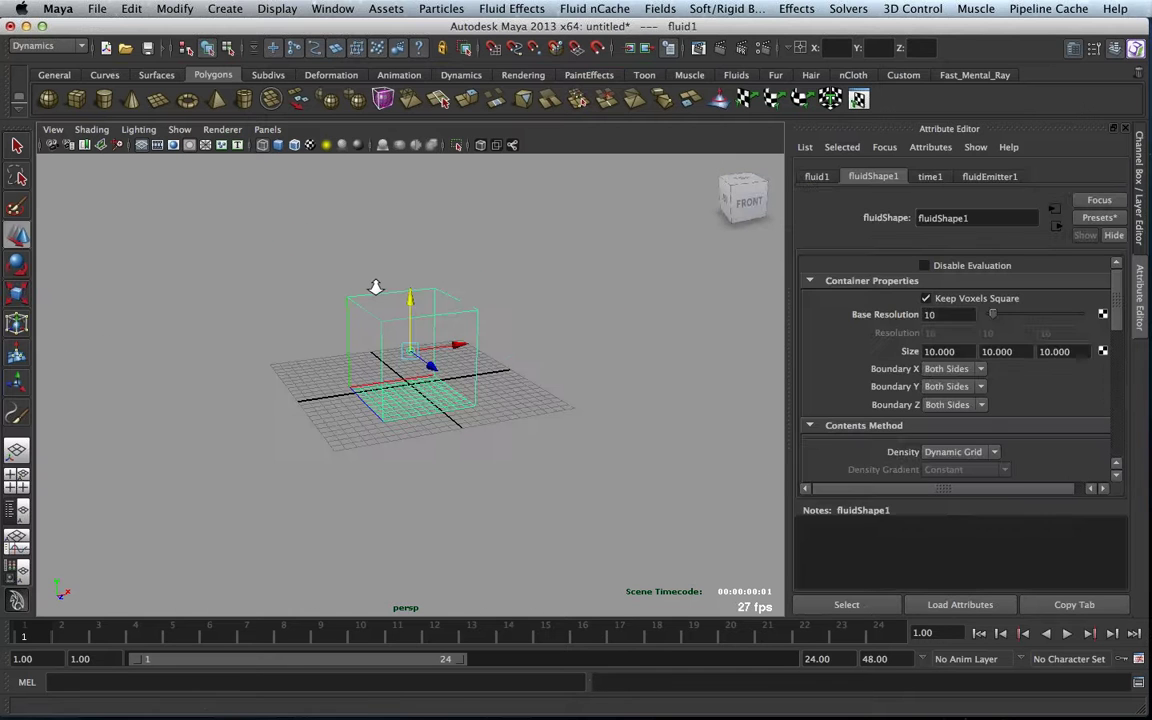
alt+right_drag(375, 287, 408, 226)
drag(409, 226, 410, 208)
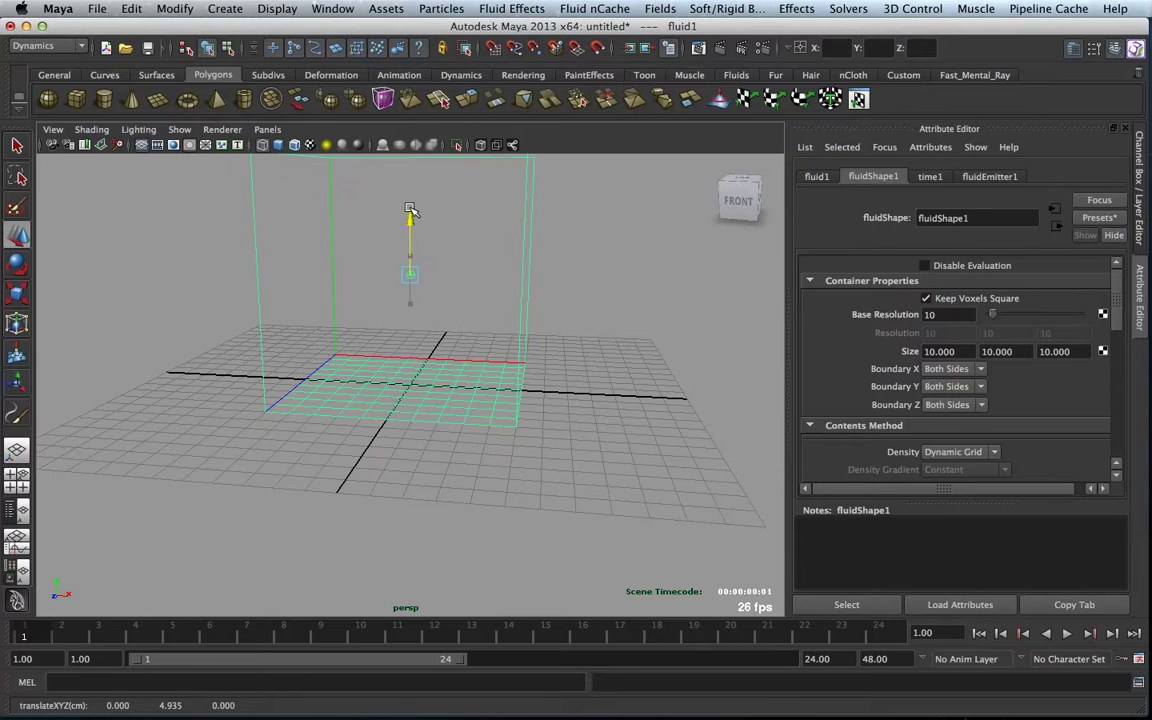
- Move the fluid emitter to about X 2.56, Y 1.60 near the container's floor and set its Density/Voxel/Sec to 100
click(397, 256)
drag(397, 256, 459, 348)
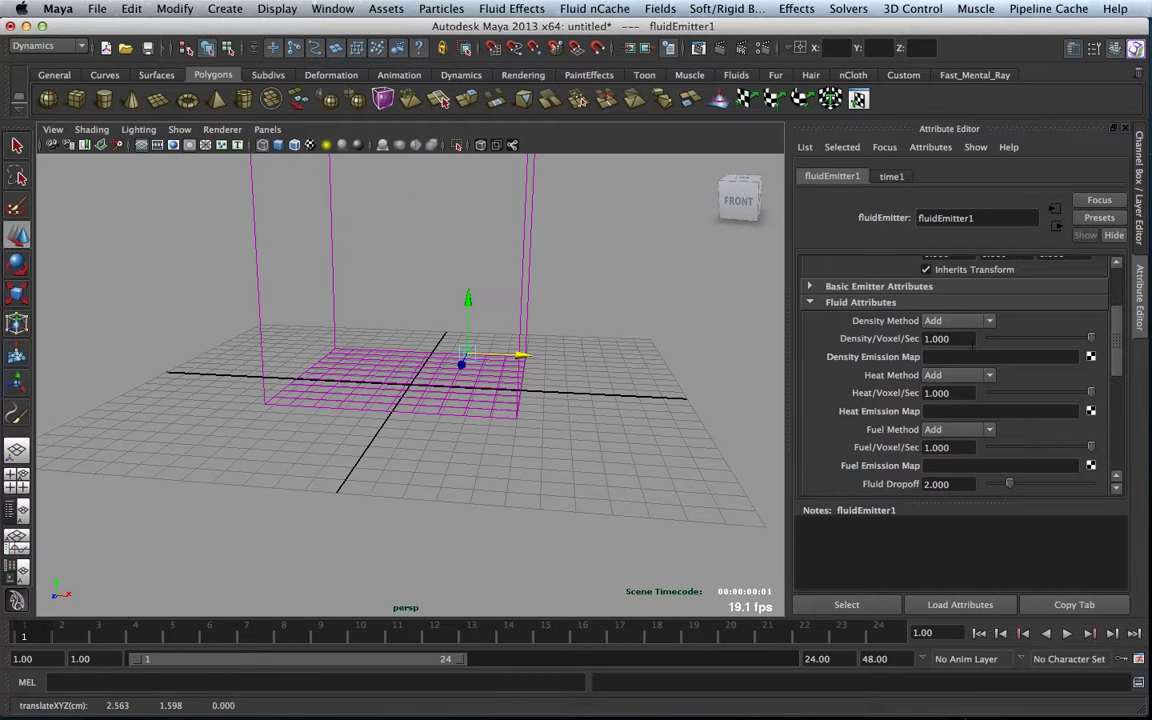
click(937, 338)
text(100)
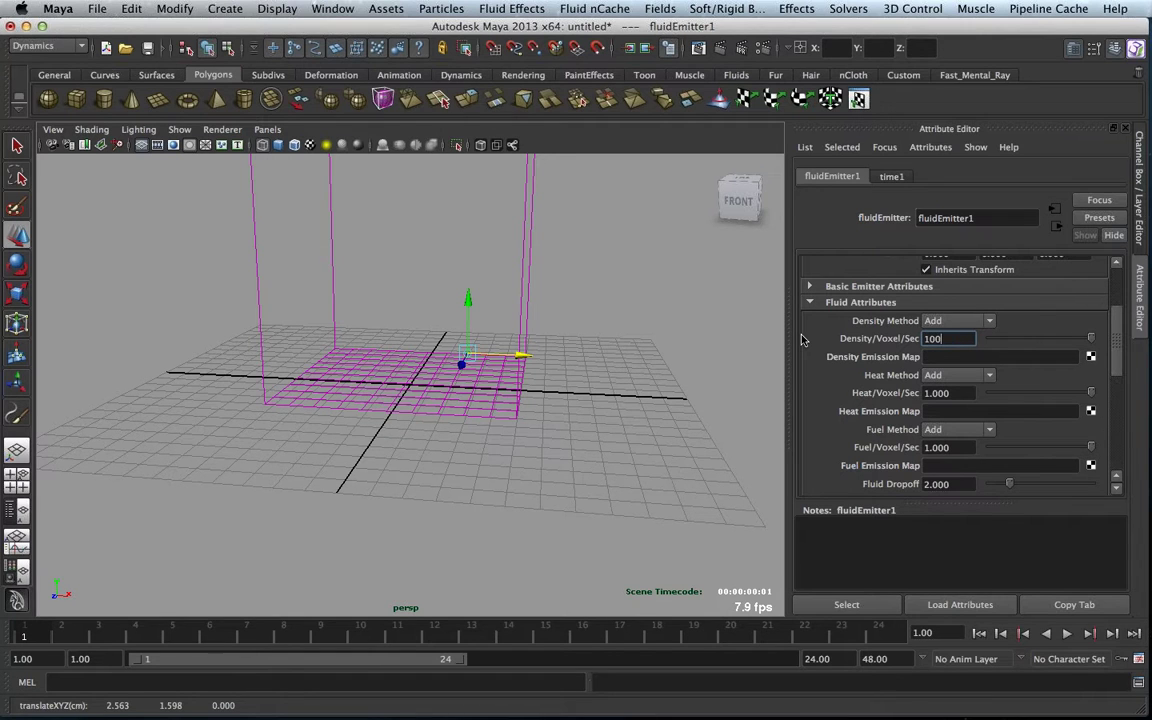
key(Return)
- Select the fluid container, set its base resolution to 50, and deselect it
drag(1118, 340, 1116, 265)
click(525, 285)
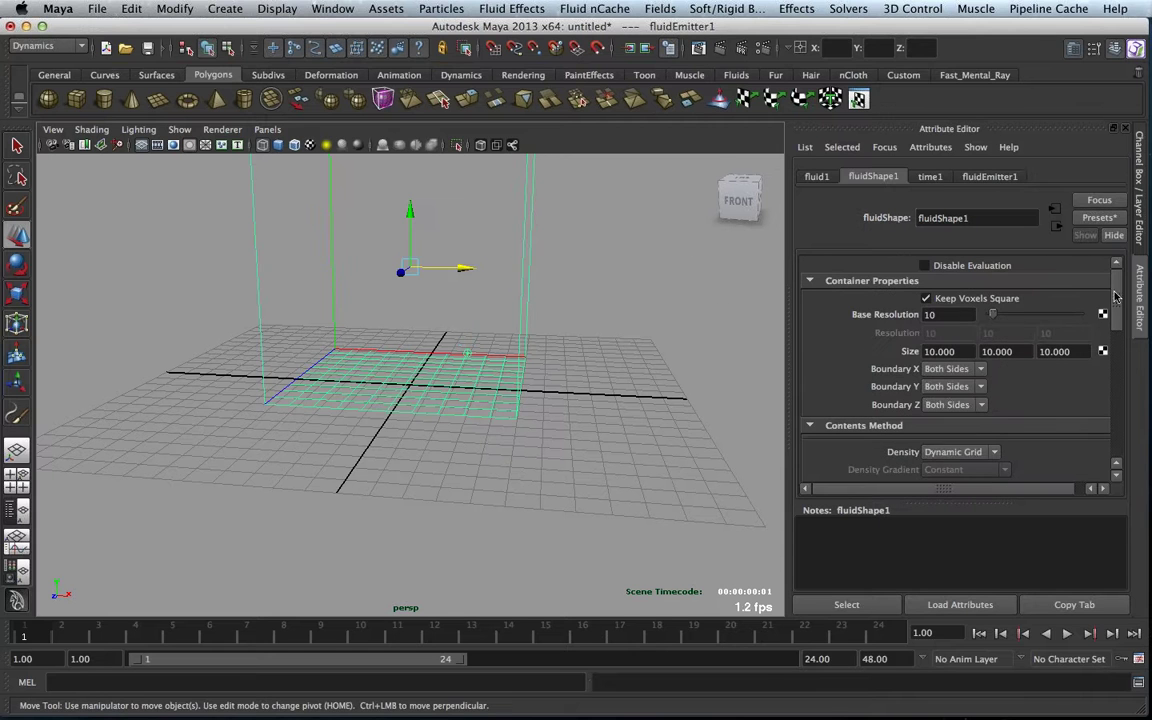
drag(950, 314, 855, 320)
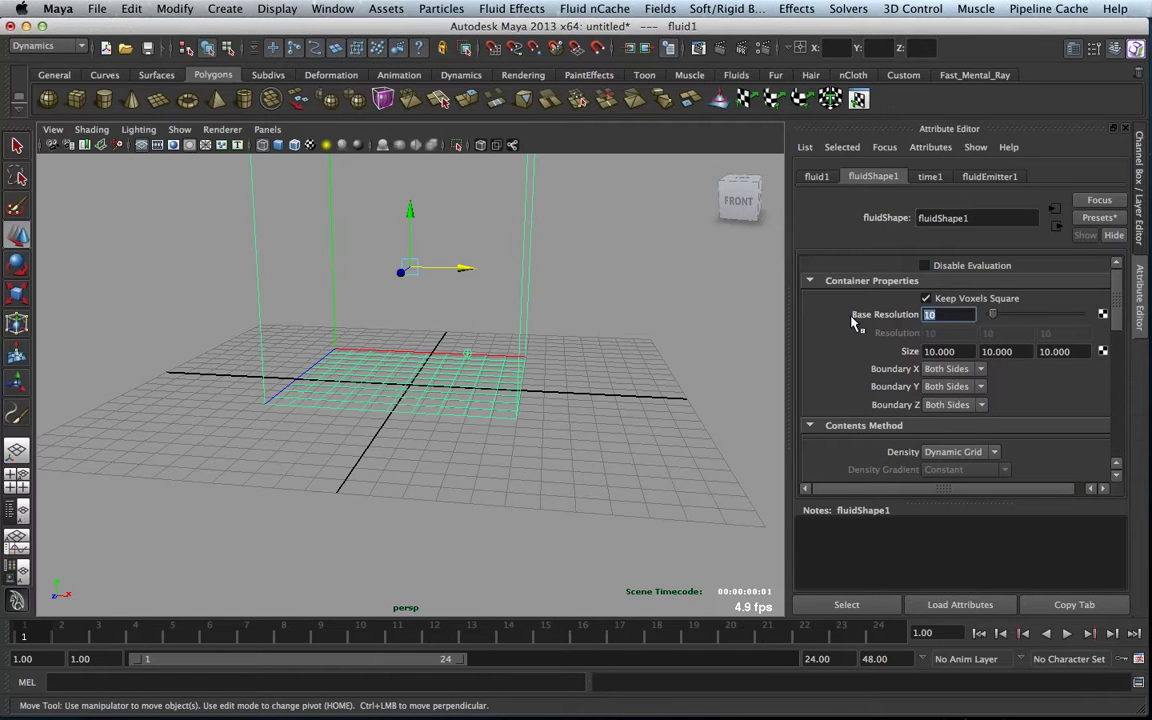
text(50)
key(Return)
click(494, 322)
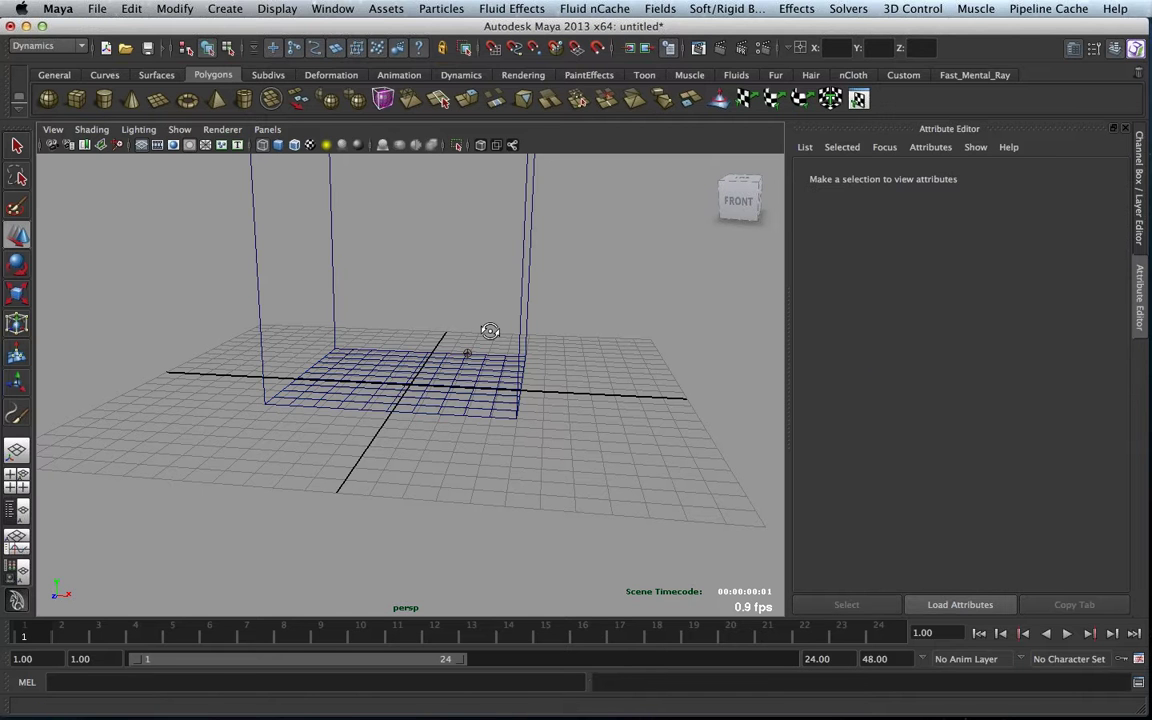
- Extend the playback range to 500 frames and further to end at frame 2000
mouse_move(490, 331)
alt+mouse_down()
mouse_move(463, 339)
mouse_move(505, 330)
alt+mouse_up()
double_click(817, 658)
text(500)
key(Return)
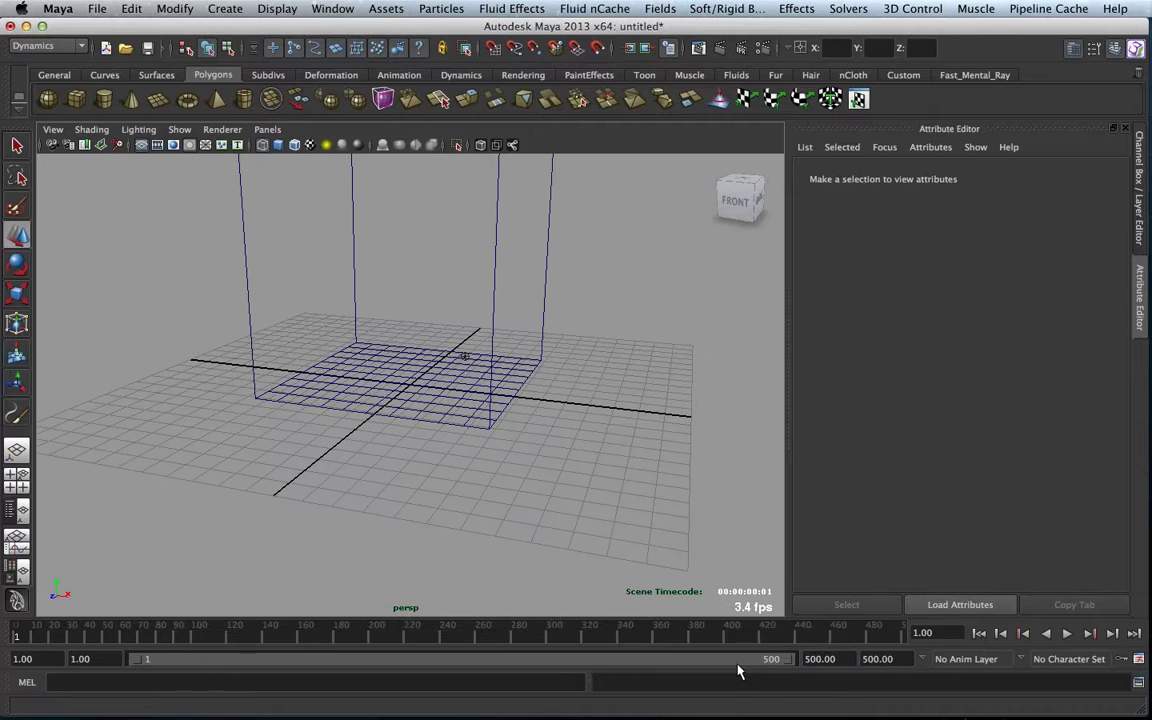
double_click(805, 661)
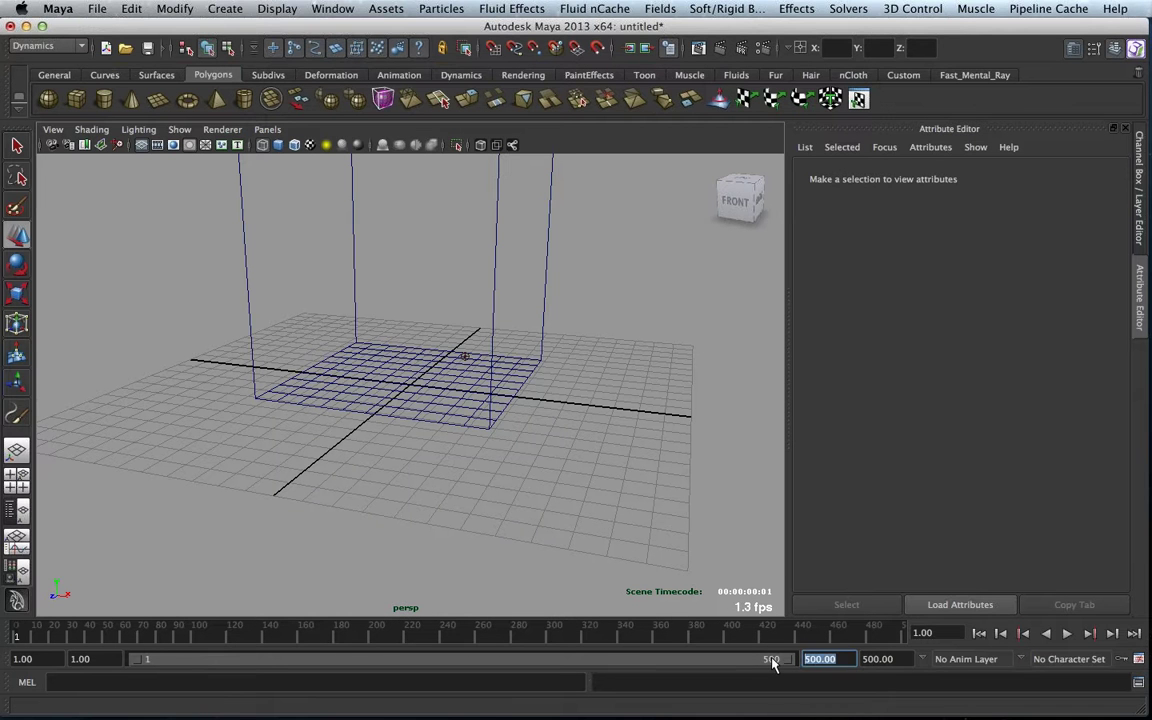
text(2000)
key(Return)
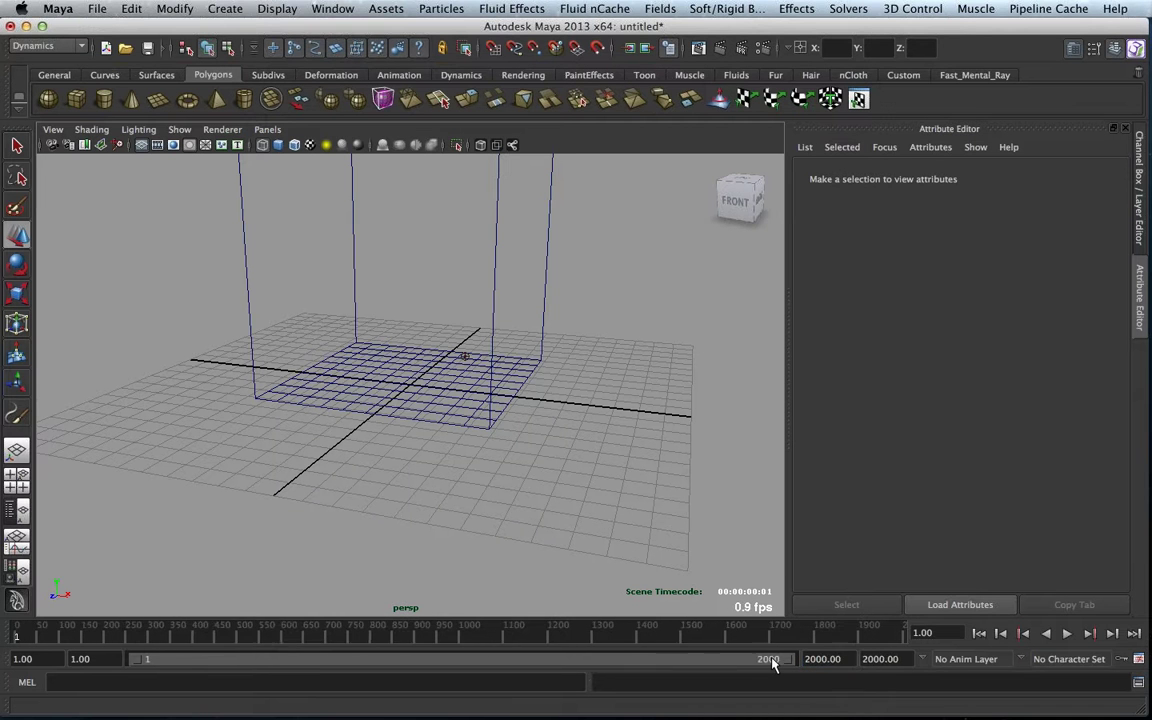
- Play the fluid simulation and inspect the smoke rising from the emitter inside the container
click(1067, 634)
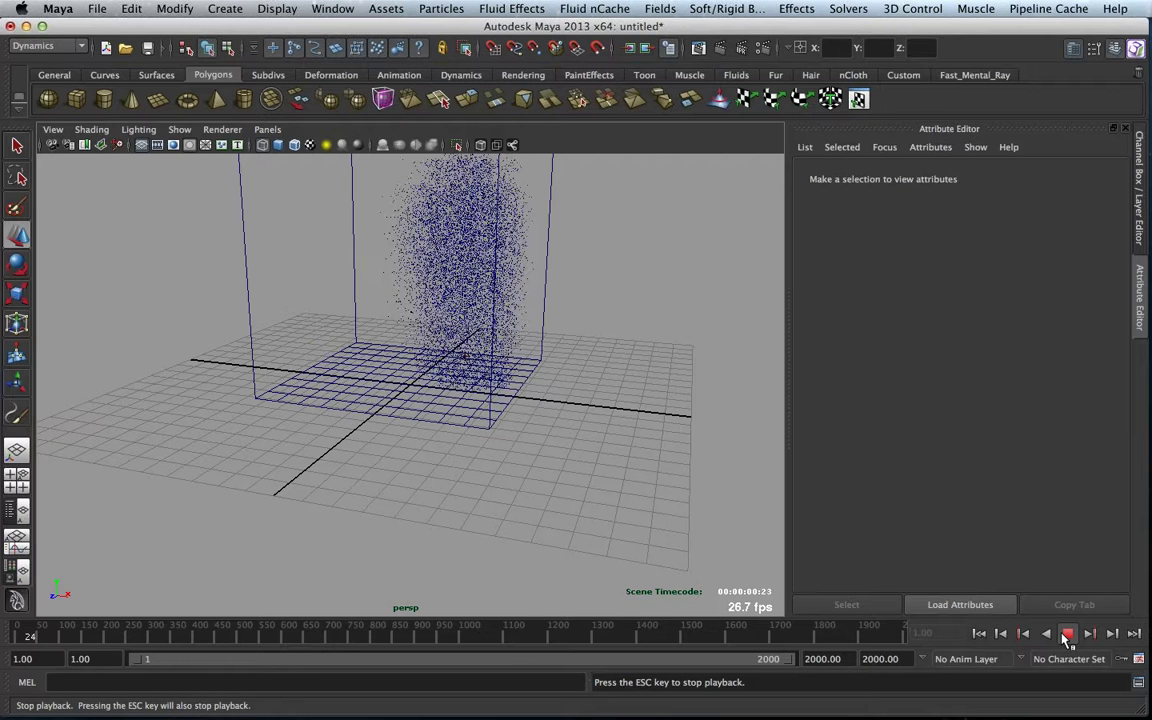
click(1067, 634)
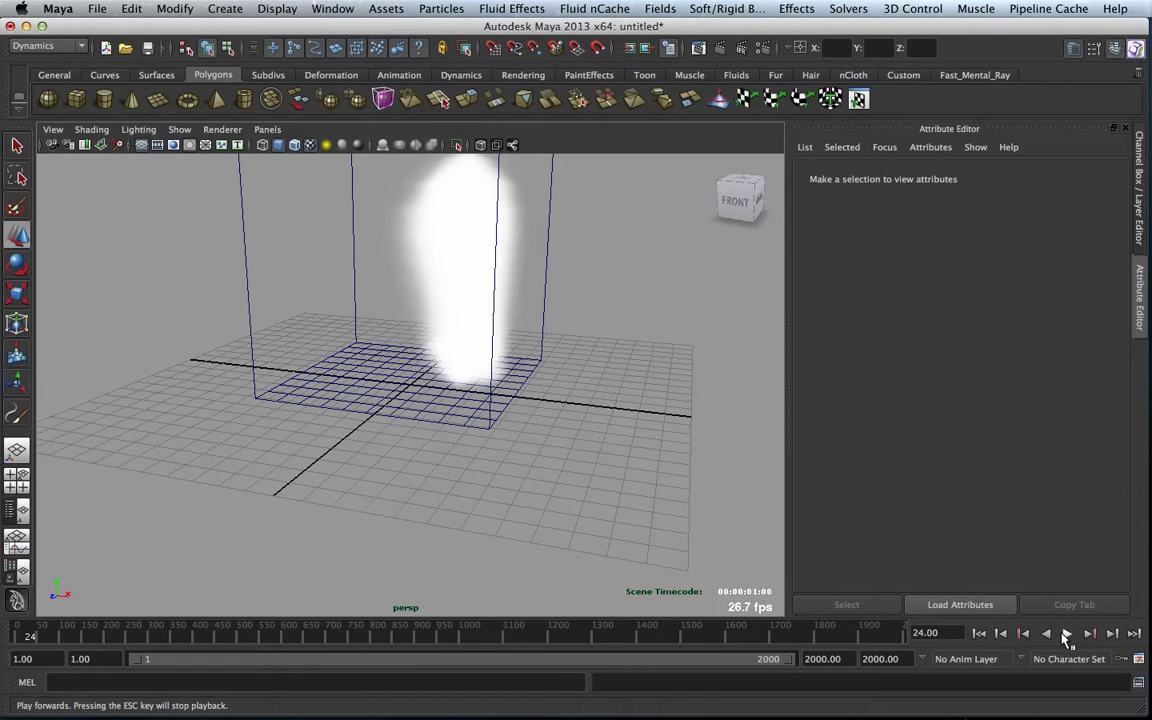
click(1058, 627)
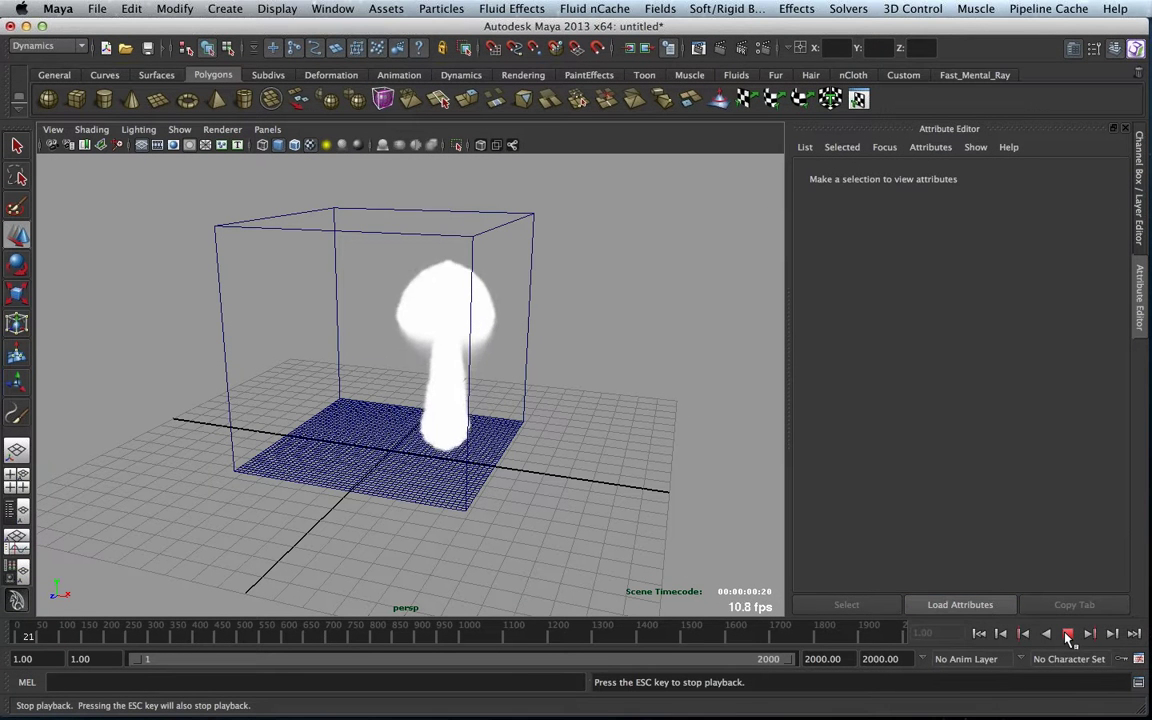
click(1068, 633)
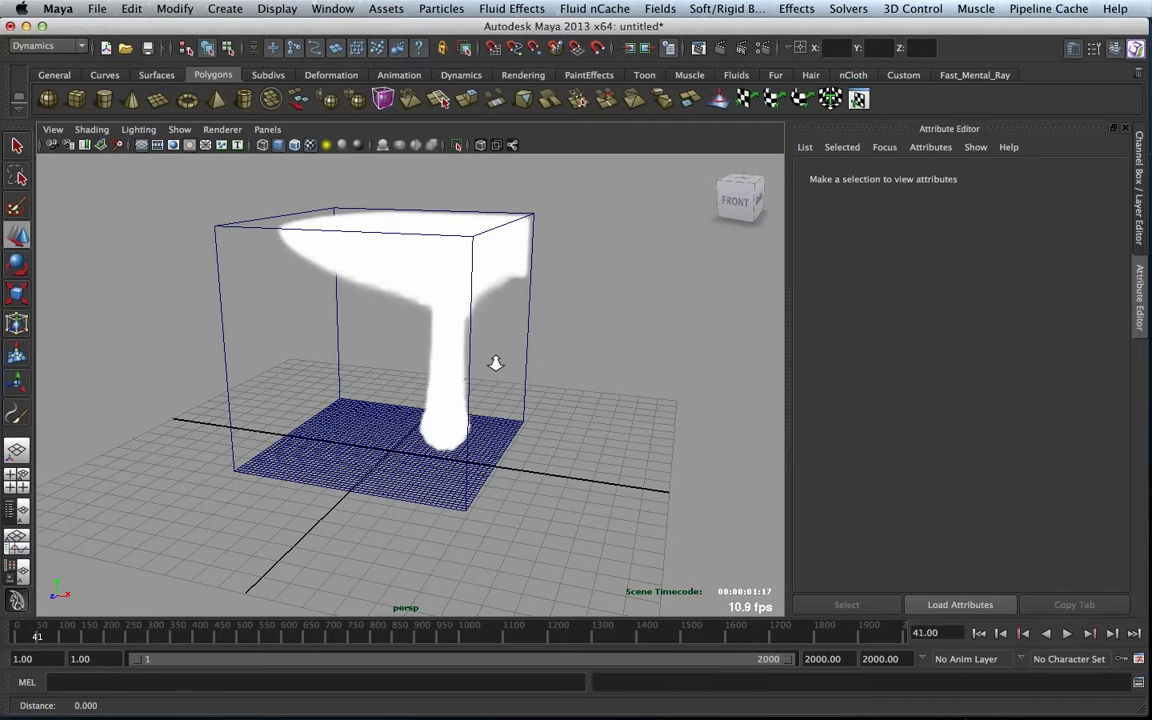
alt+right_drag(495, 363, 528, 366)
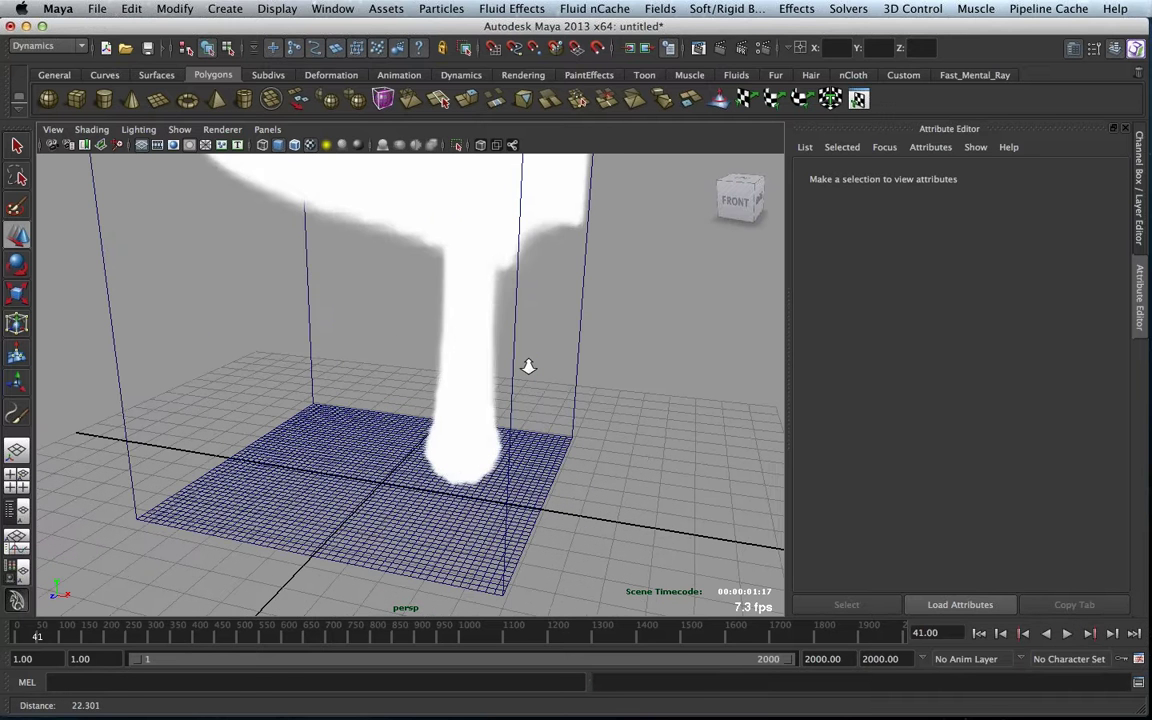
alt+drag(528, 366, 546, 364)
- Turn on Self Shadow in the fluid container's lighting attributes and inspect the shaded smoke
click(546, 398)
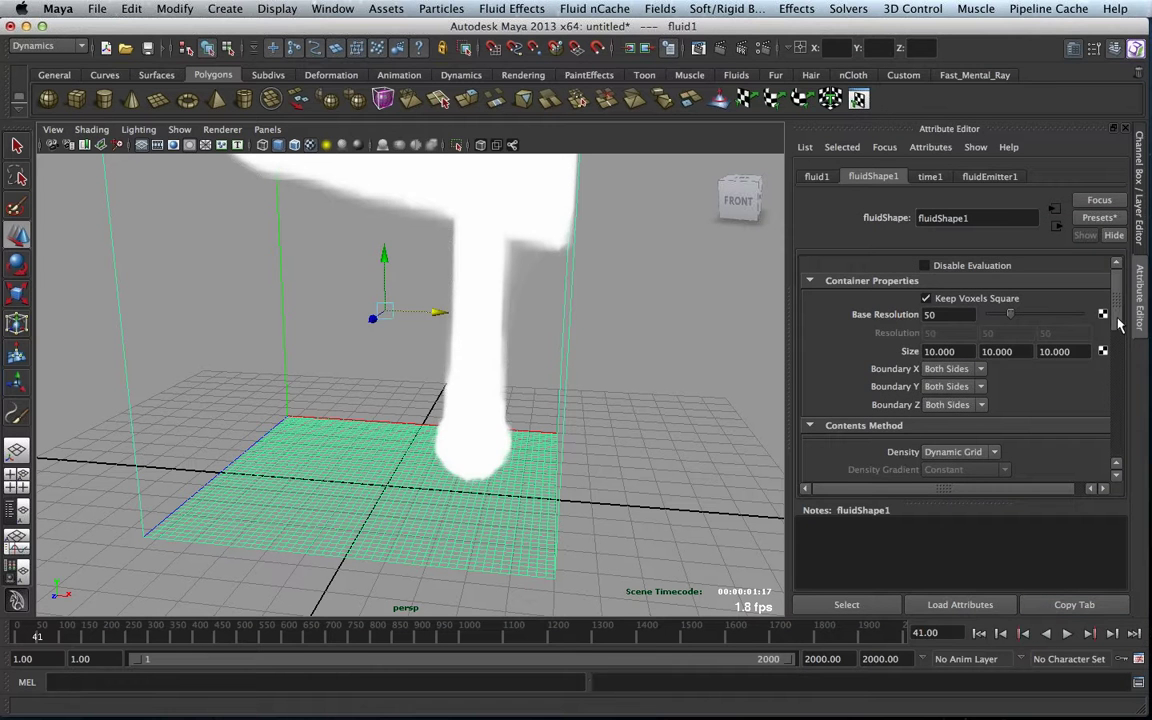
drag(1119, 322, 1119, 378)
click(843, 408)
click(950, 428)
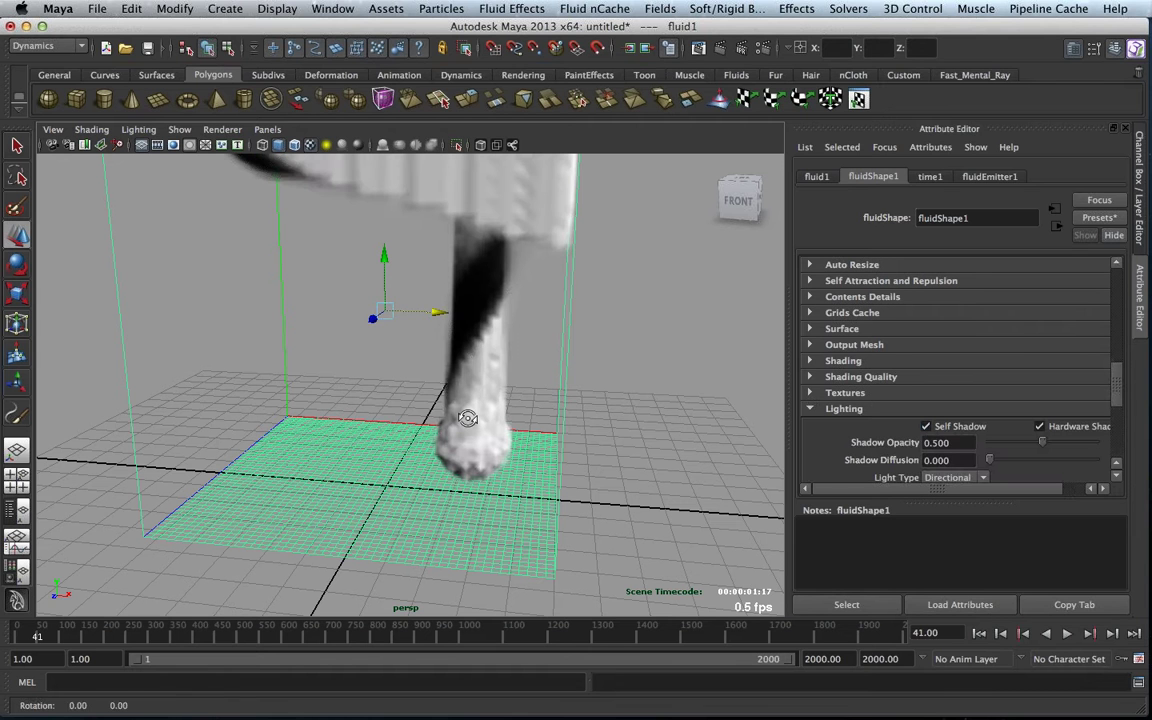
alt+drag(467, 418, 457, 415)
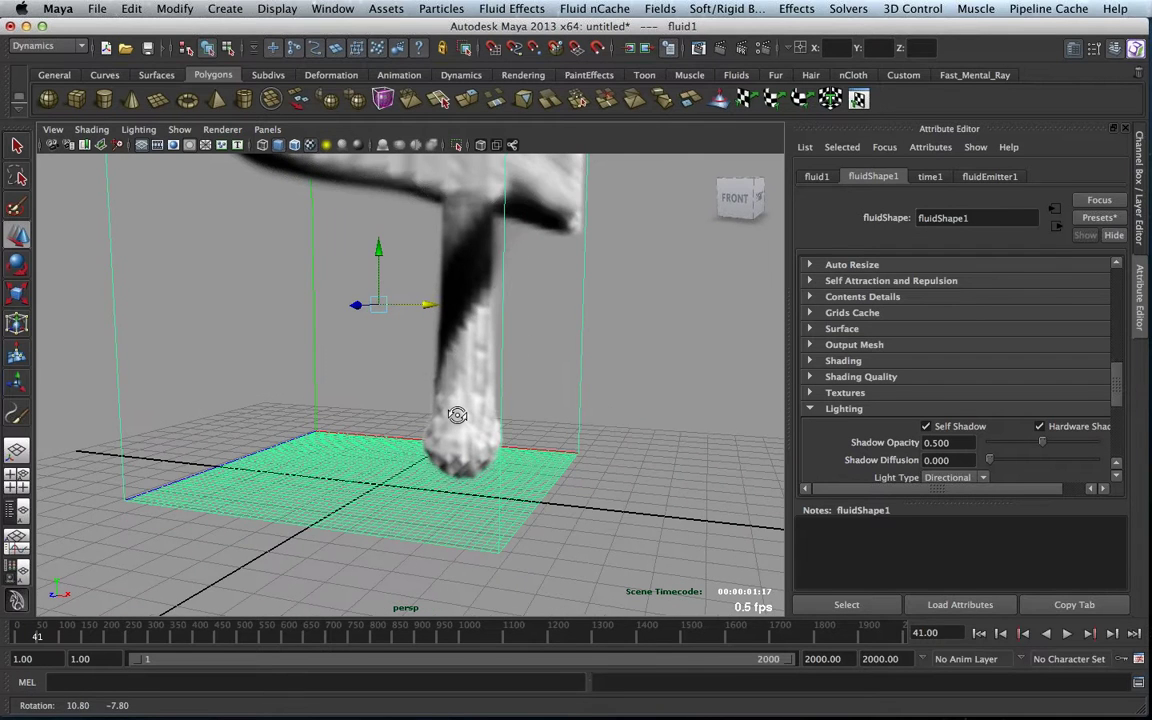
- Replay the fluid simulation twice from the first frame to examine the self-shadowed smoke across the whole container
click(979, 633)
click(1068, 633)
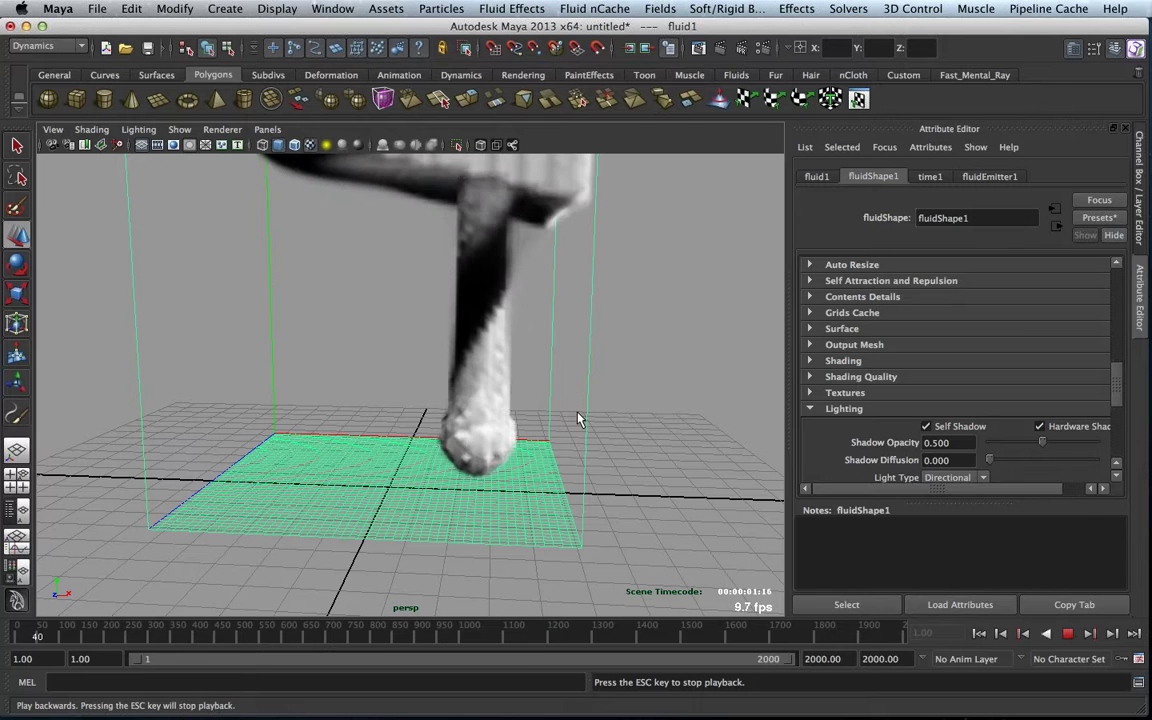
key(f)
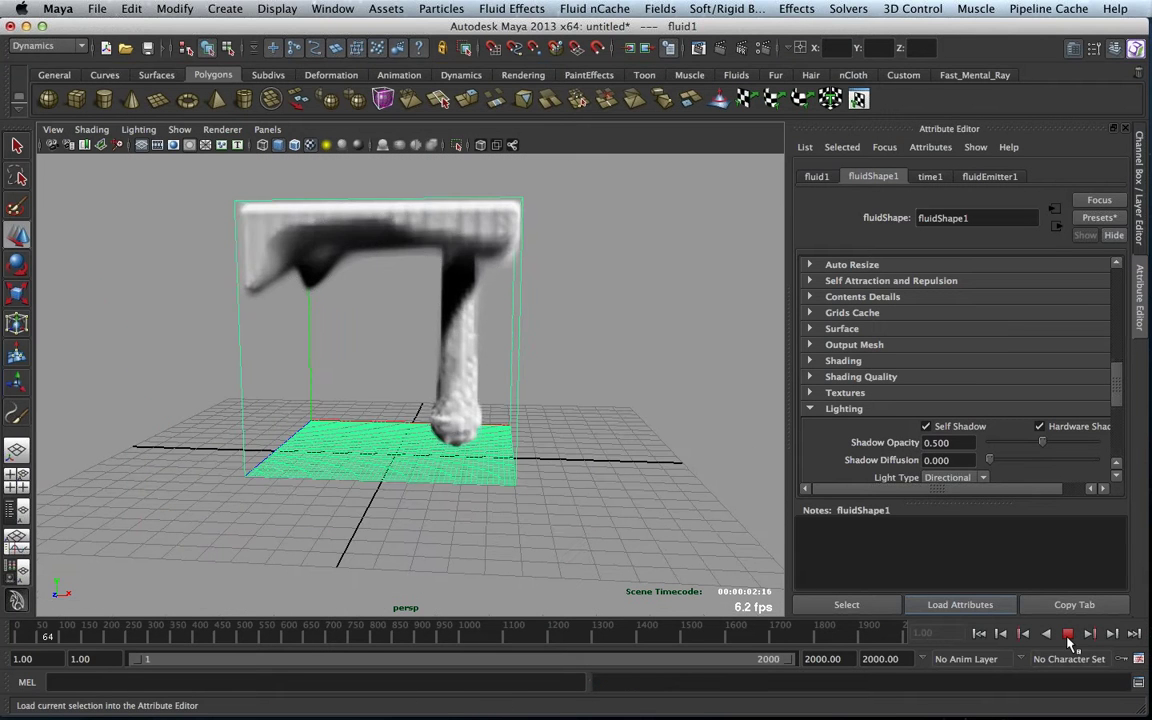
click(1068, 641)
click(980, 635)
click(1067, 638)
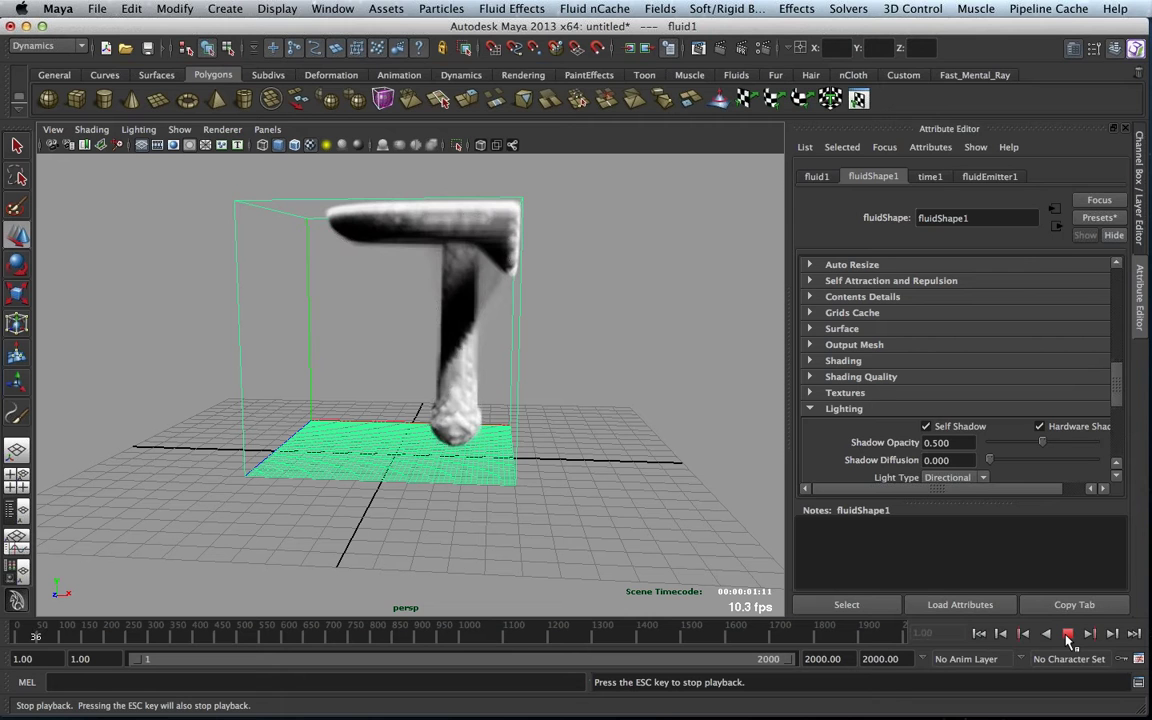
click(1068, 641)
- Set the fluid container's Base Resolution to 40 and replay the simulation from the first frame
scroll(950, 350, up, 10)
double_click(935, 314)
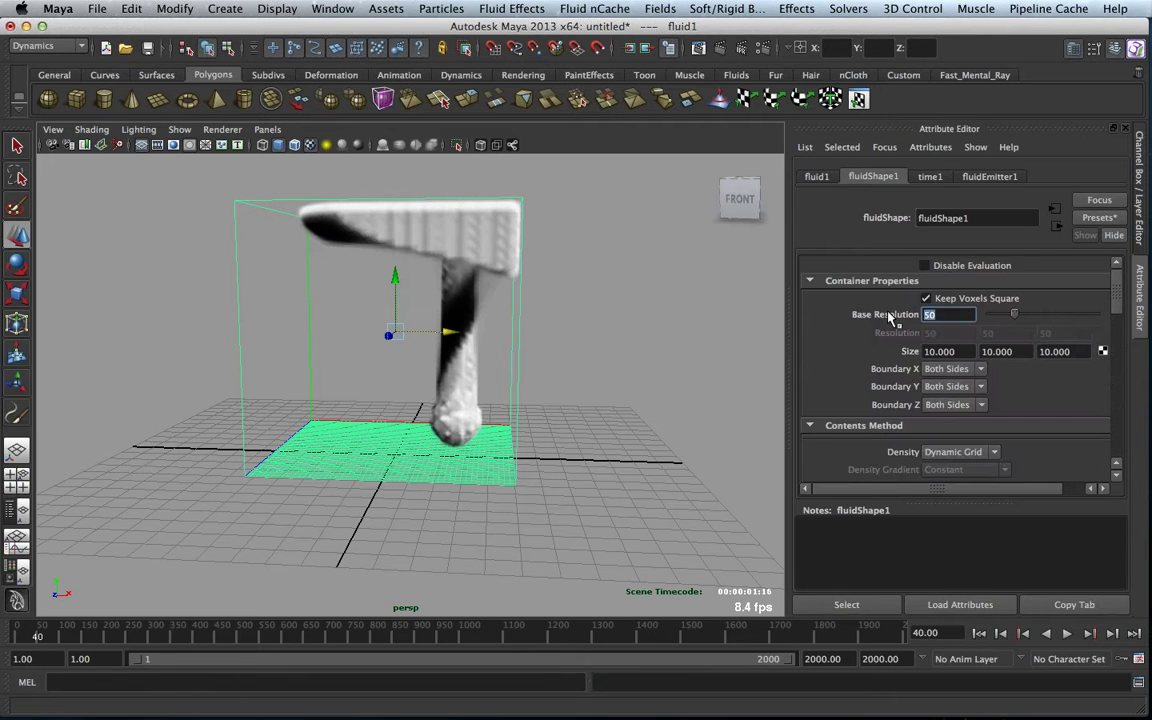
text(40)
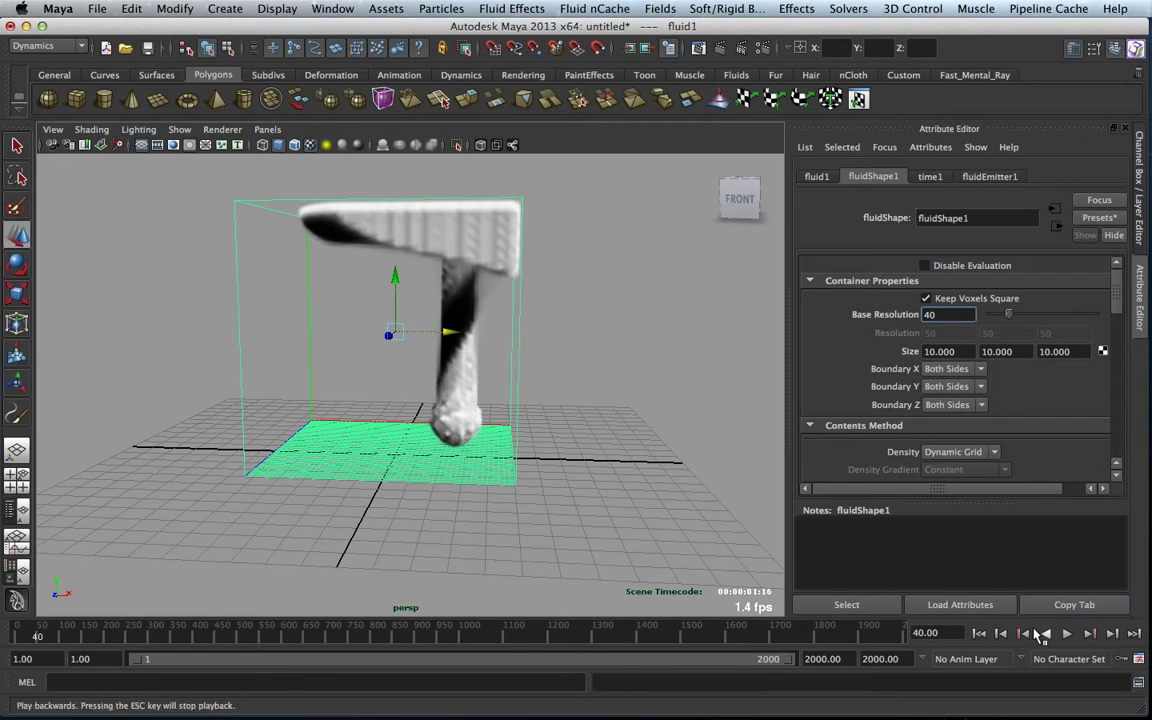
click(979, 633)
click(1069, 634)
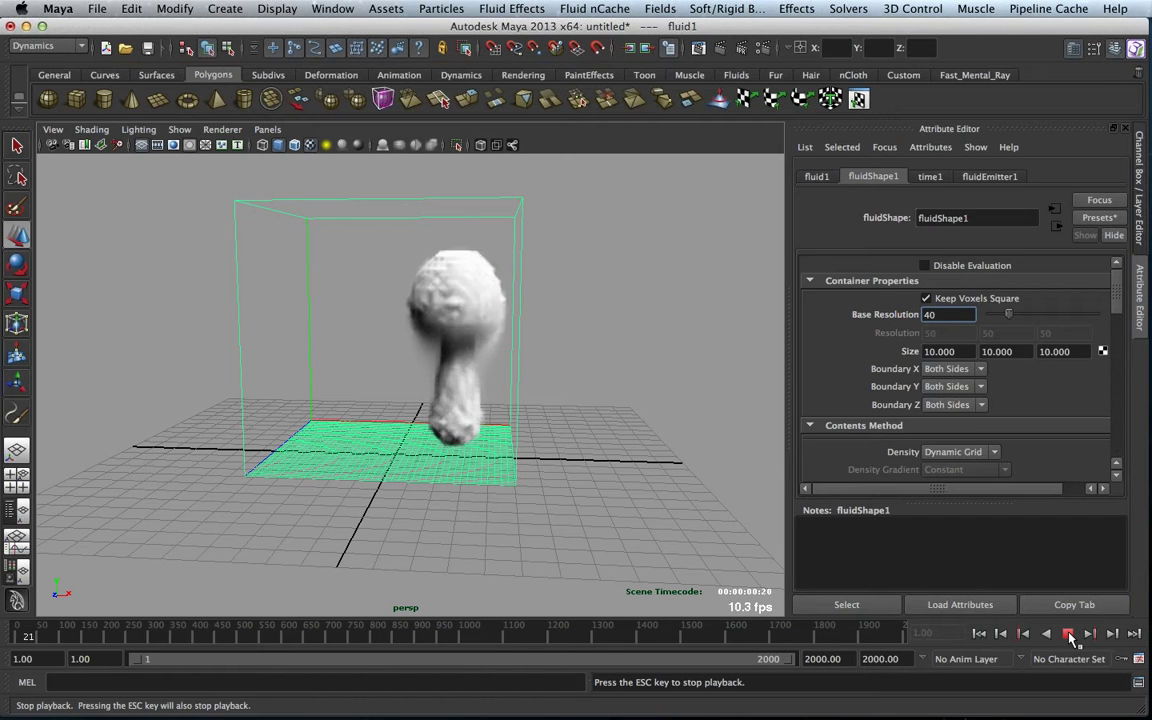
key(Escape)
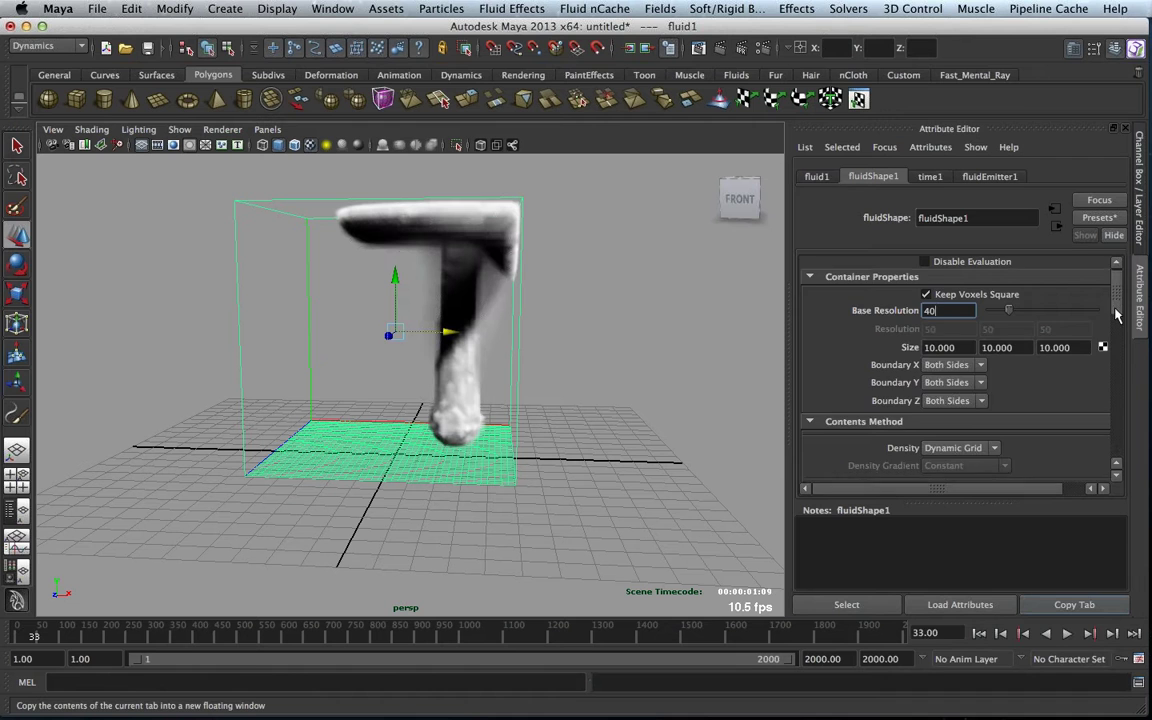
- Set the fluid's velocity Swirl to 20 and replay the simulation from the first frame
drag(1116, 306, 1117, 372)
click(870, 333)
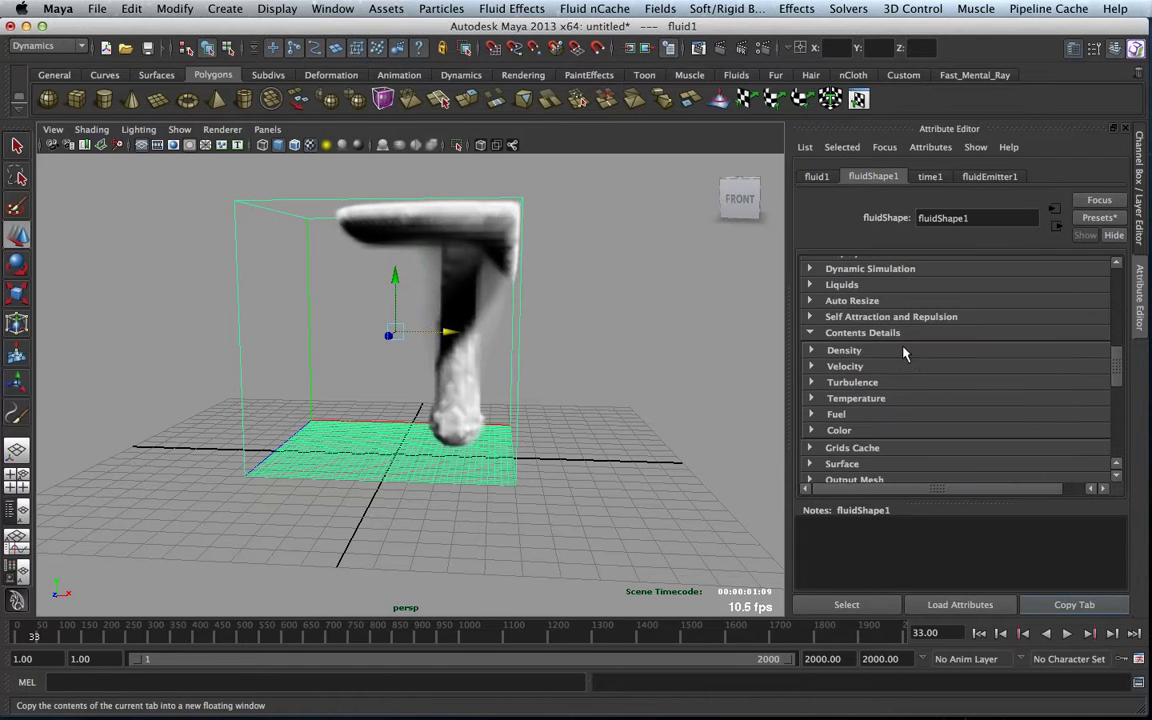
click(845, 367)
click(940, 402)
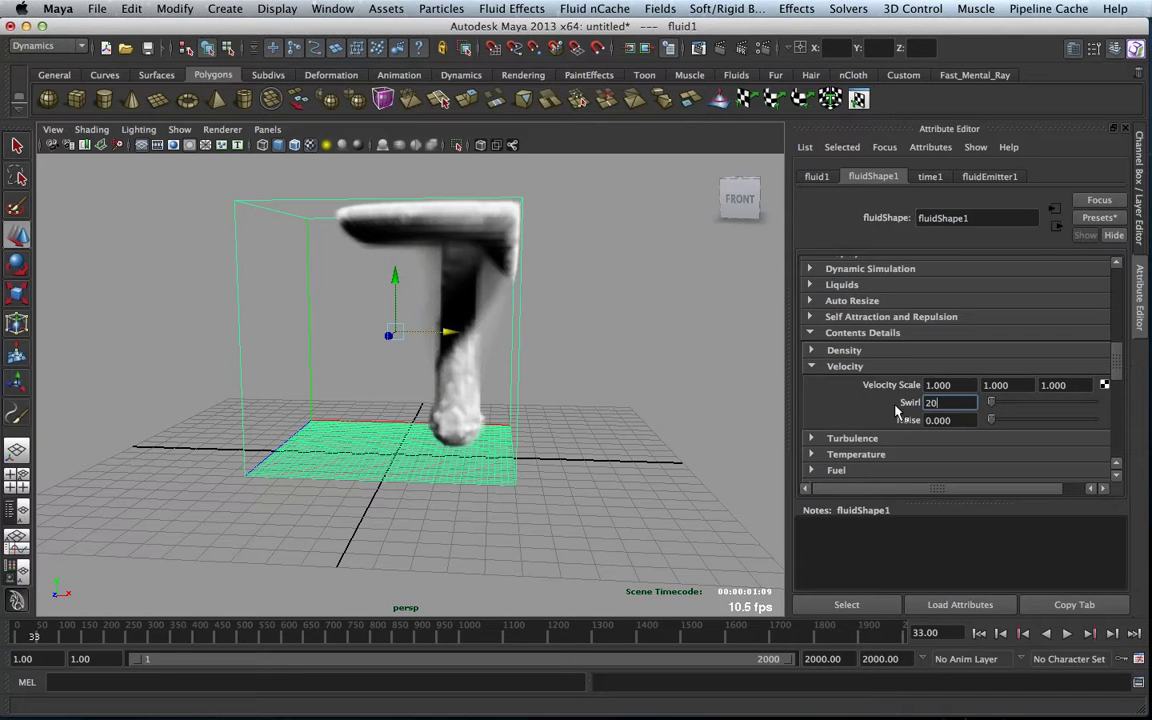
key(Return)
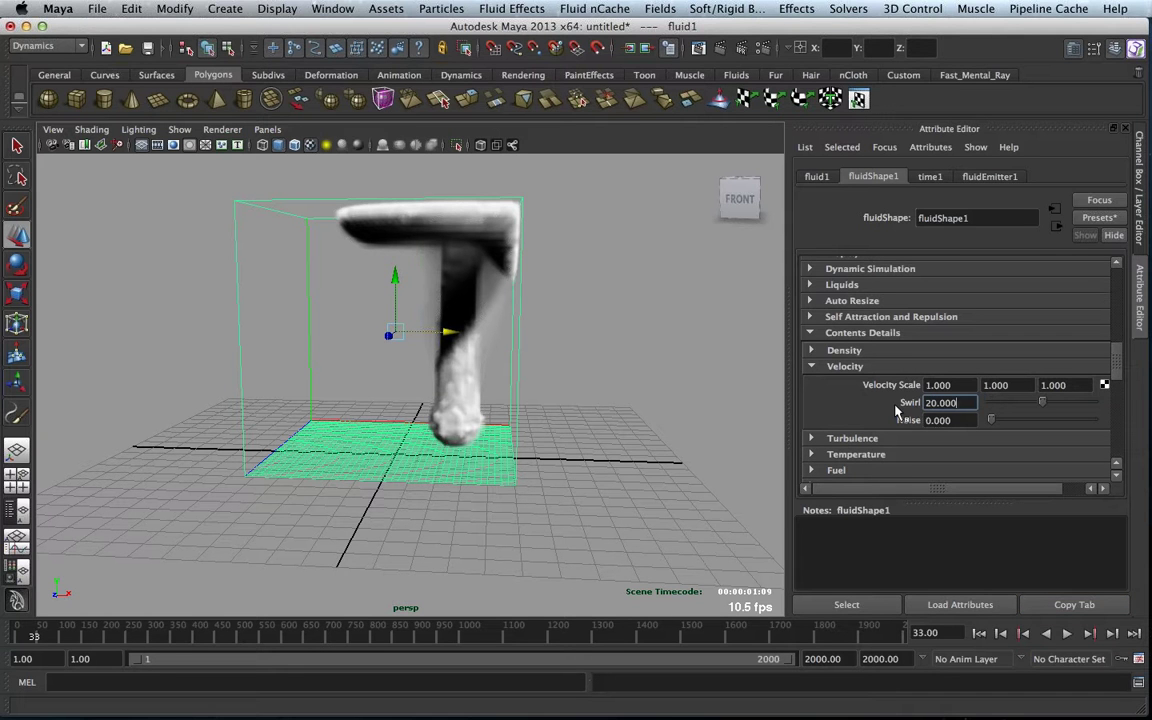
click(980, 634)
click(1066, 634)
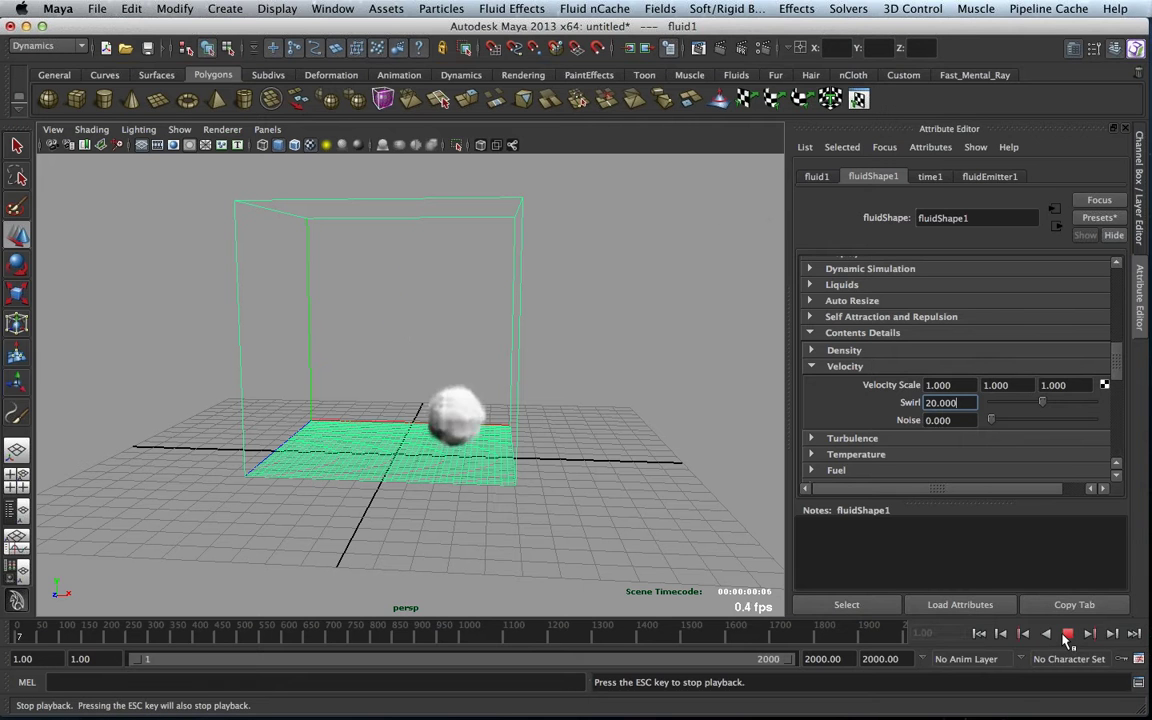
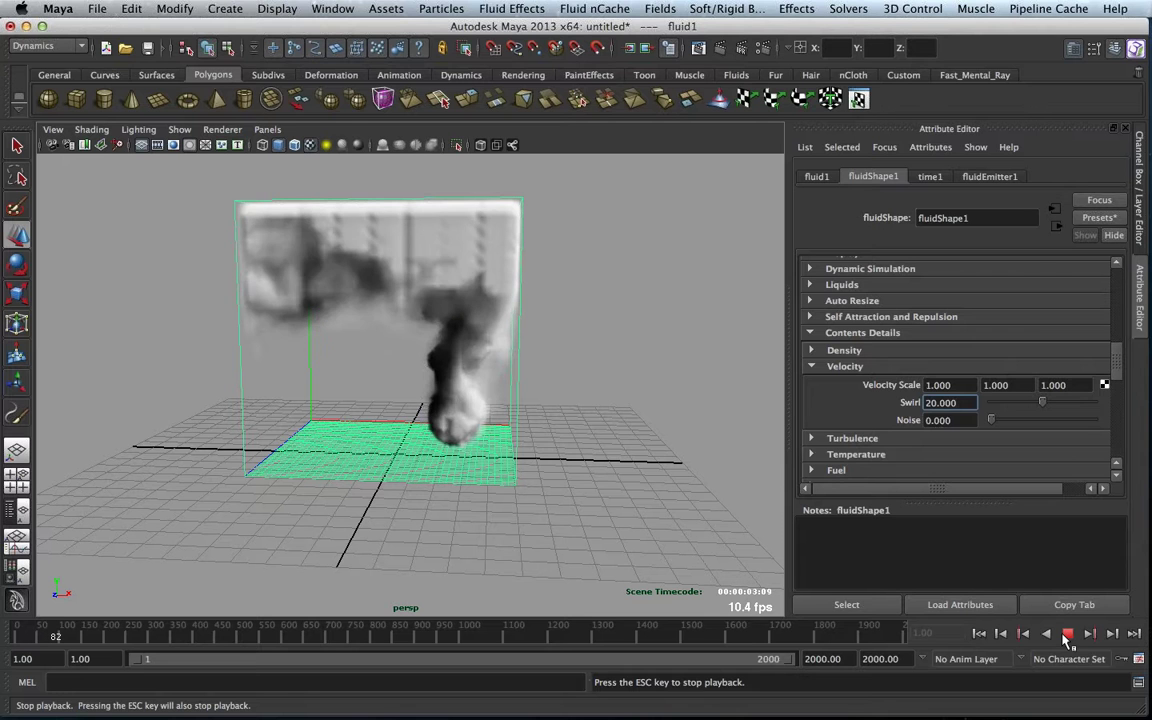
click(1068, 636)
- Turn on Auto Resize for the fluid container and replay the simulation from the first frame
click(852, 300)
click(979, 633)
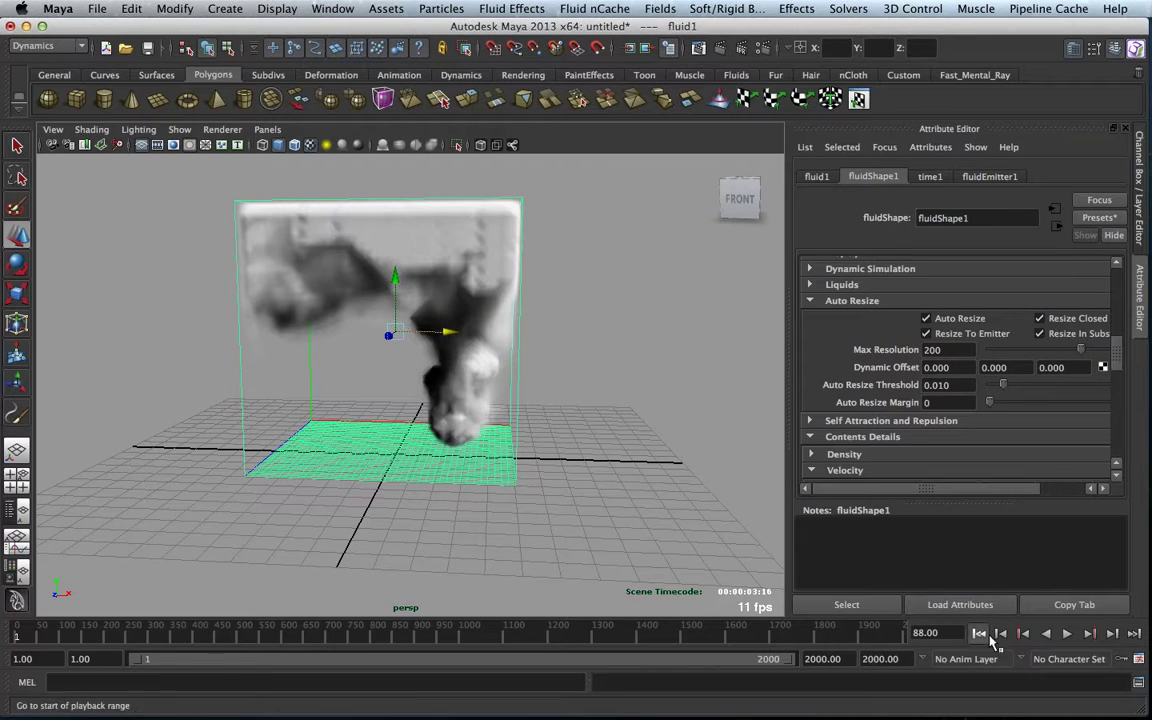
click(1068, 633)
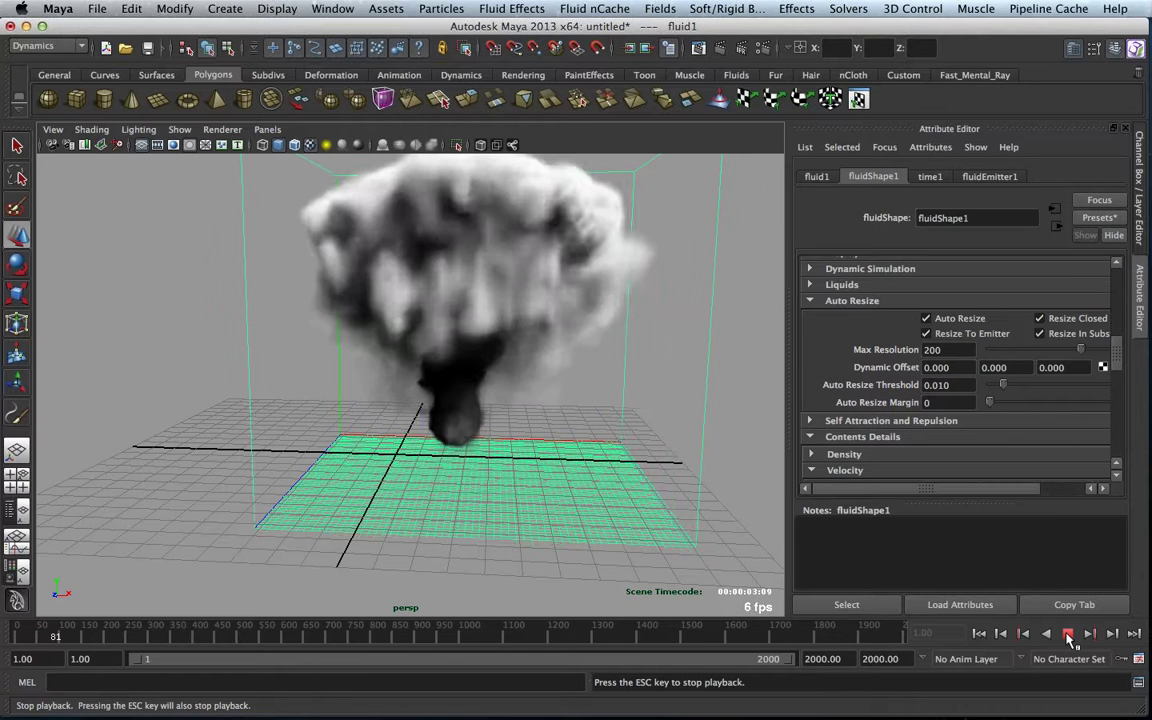
click(1068, 634)
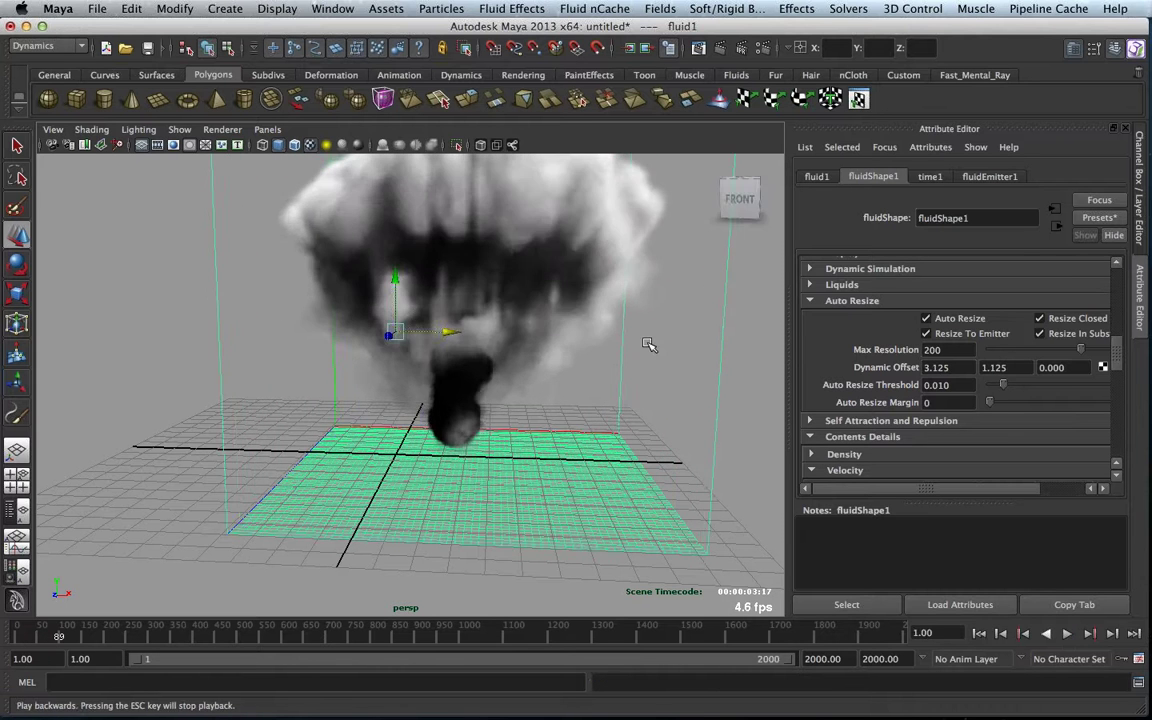
- Inspect the billowing smoke from another angle, continuing the simulation and replaying it from the first frame
alt+drag(525, 336, 545, 366)
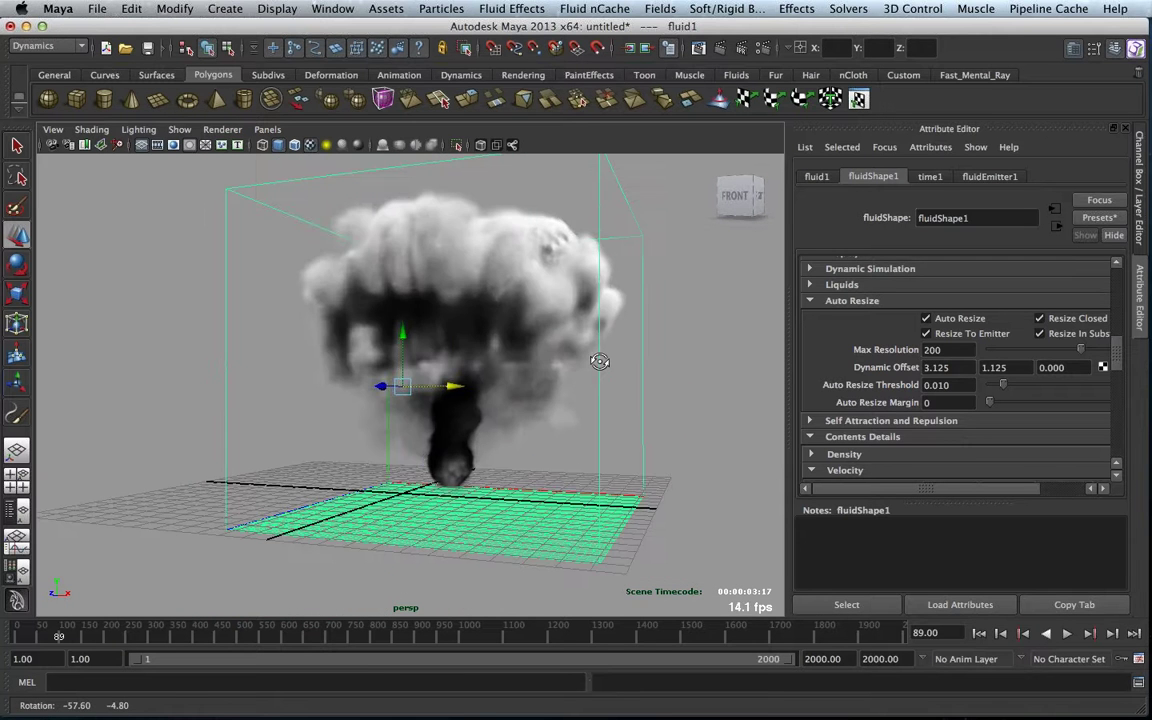
click(1067, 633)
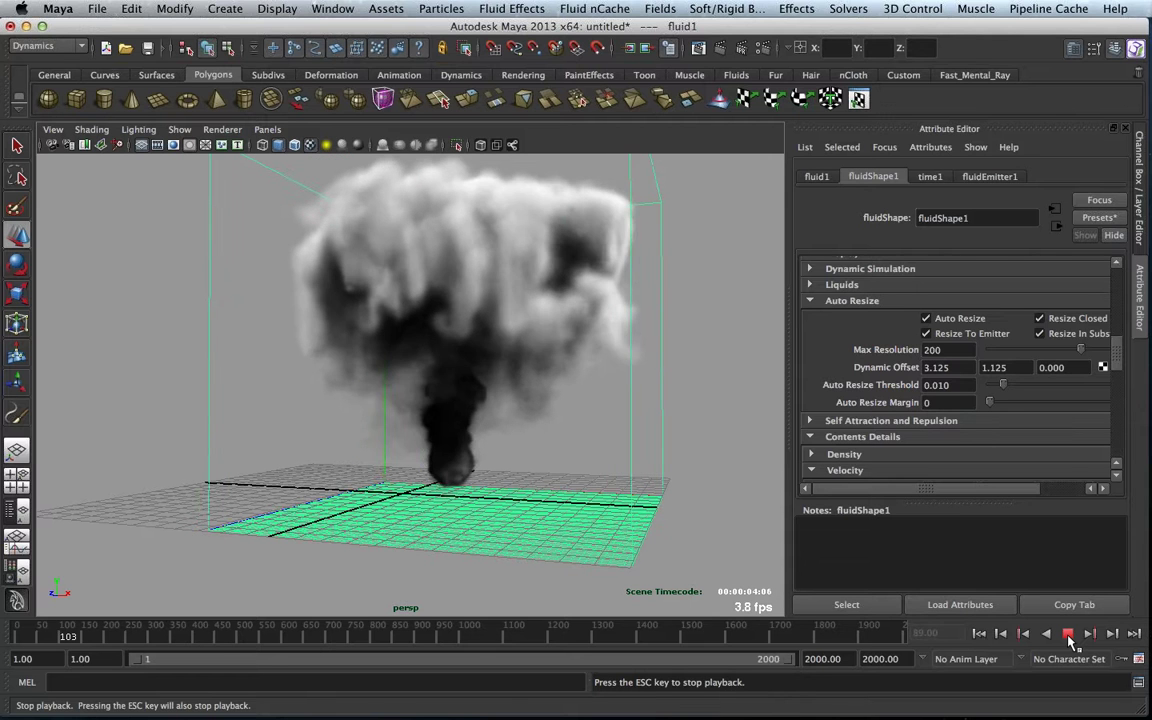
key(alt+shift+v)
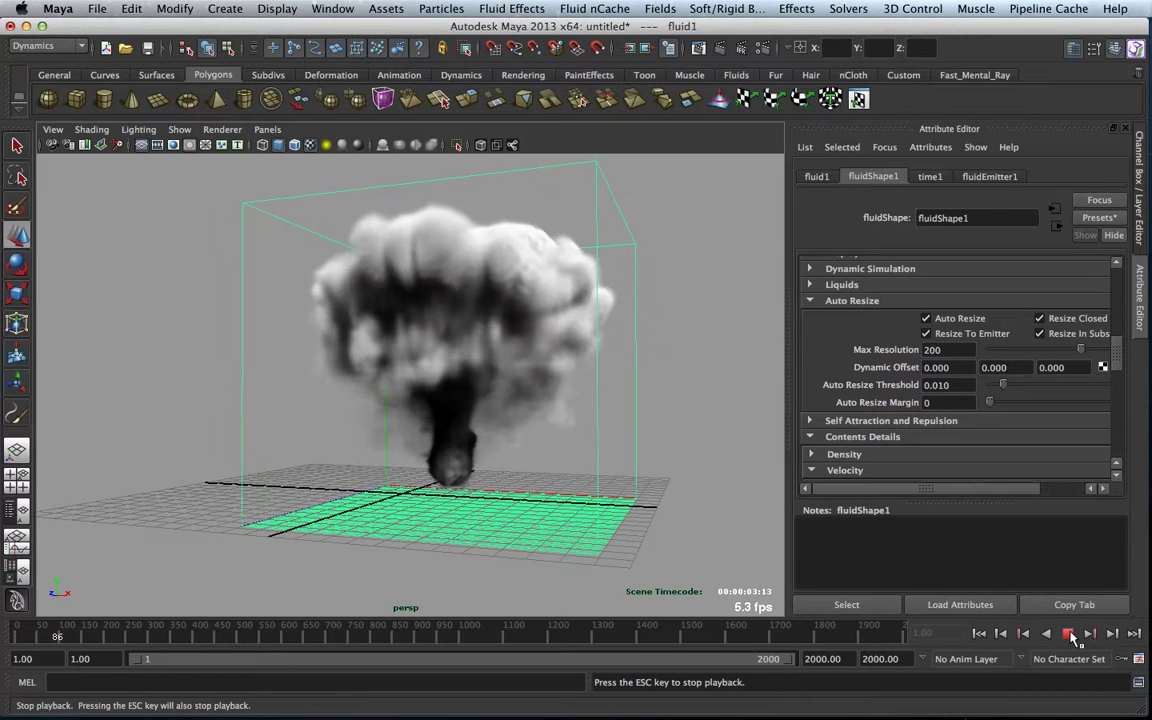
click(1068, 634)
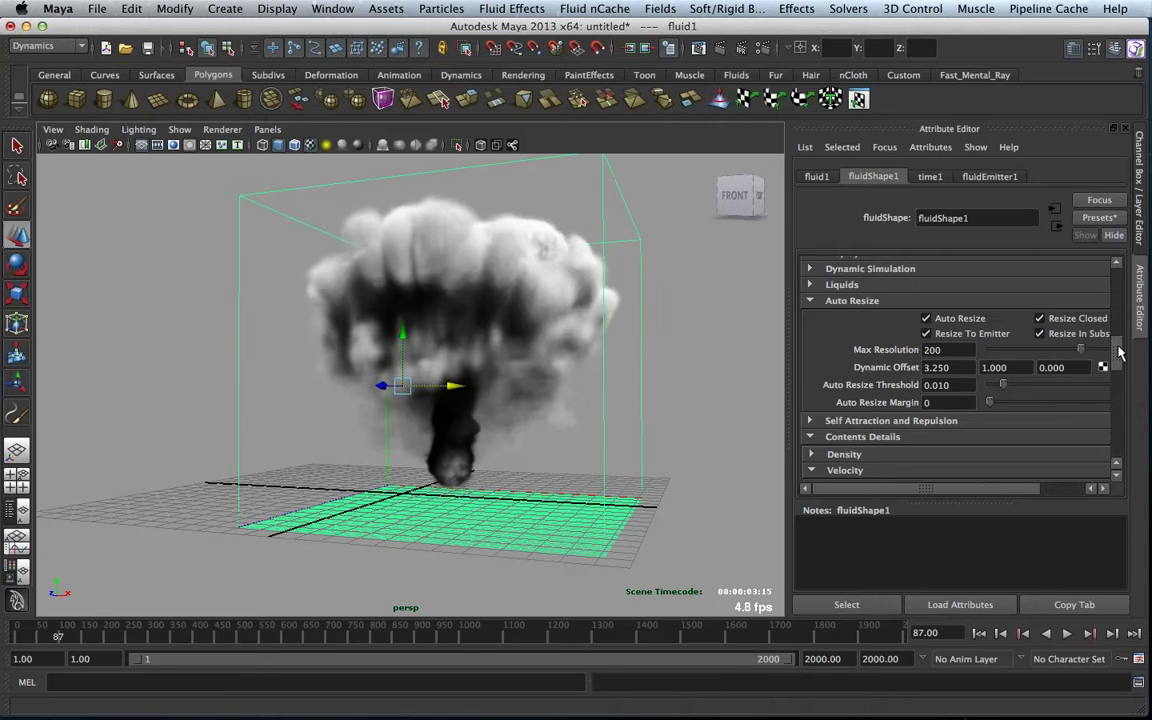
- Lower the fluid's Transparency and change its shading color to dark grey
drag(1118, 354, 1118, 400)
click(810, 360)
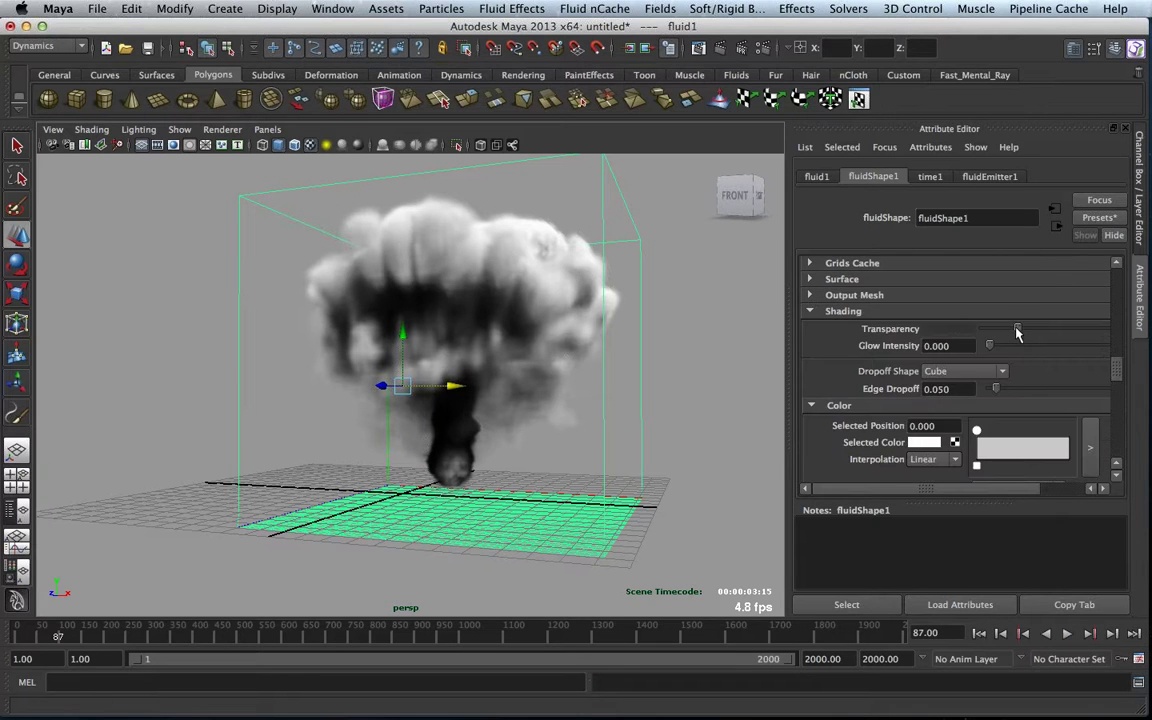
mouse_move(1016, 329)
mouse_down()
mouse_move(981, 334)
mouse_move(1003, 330)
mouse_up()
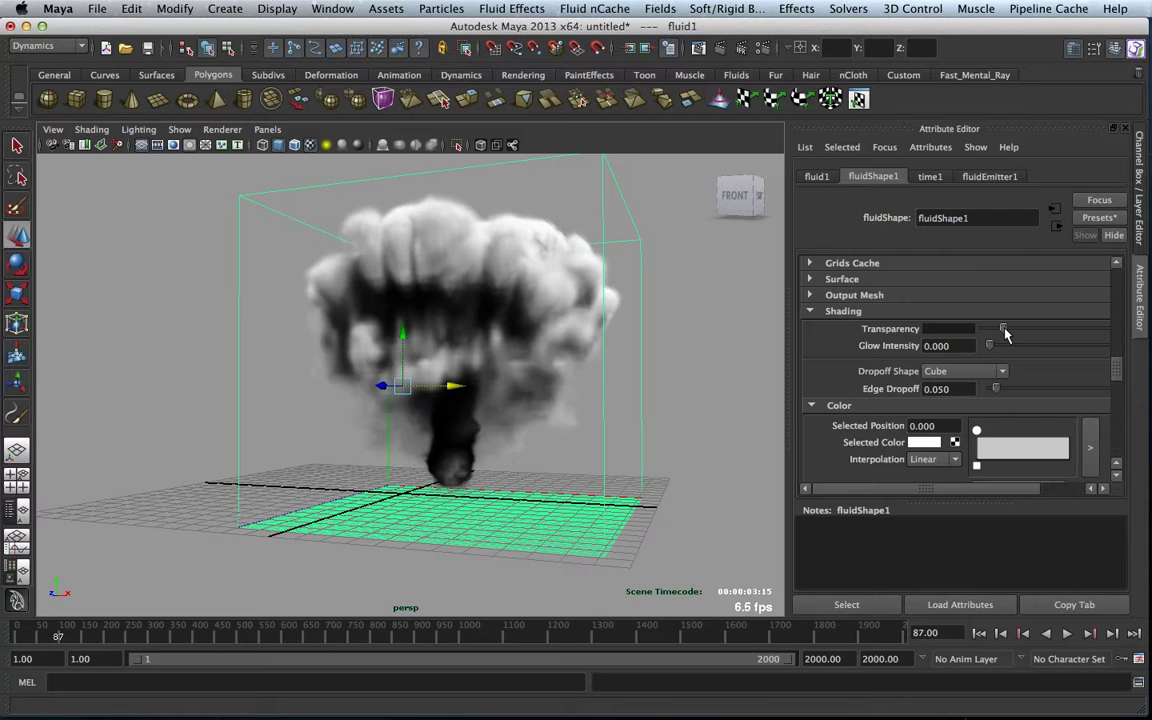
click(933, 447)
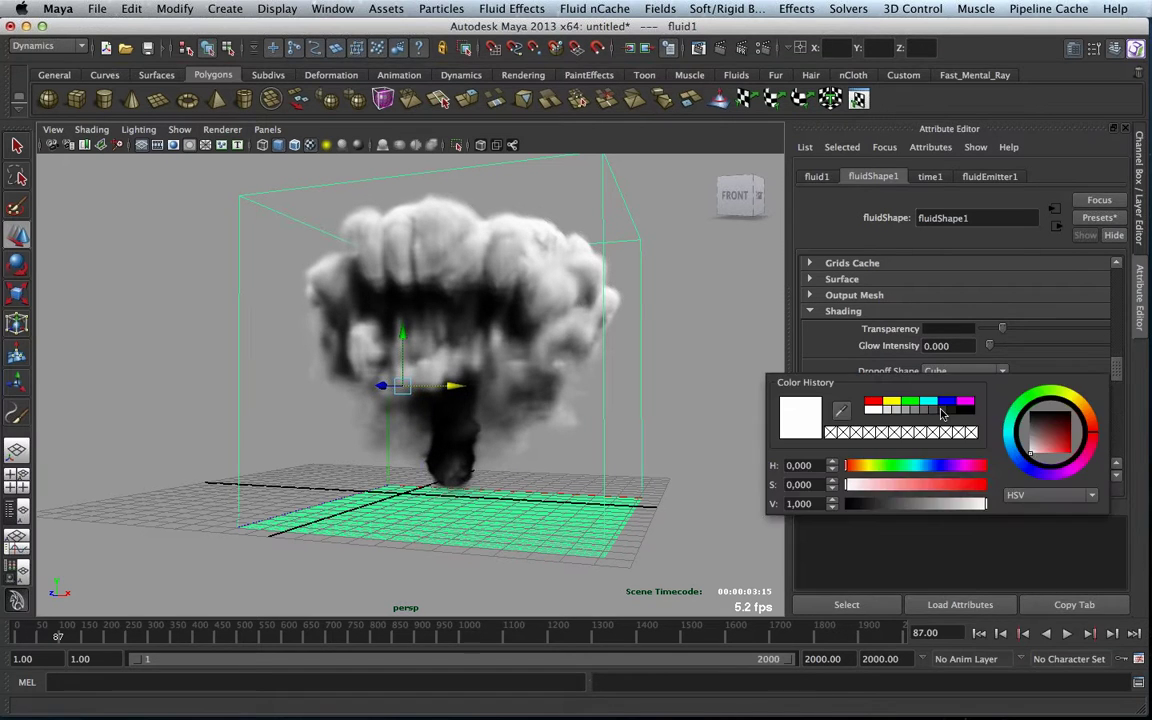
click(936, 412)
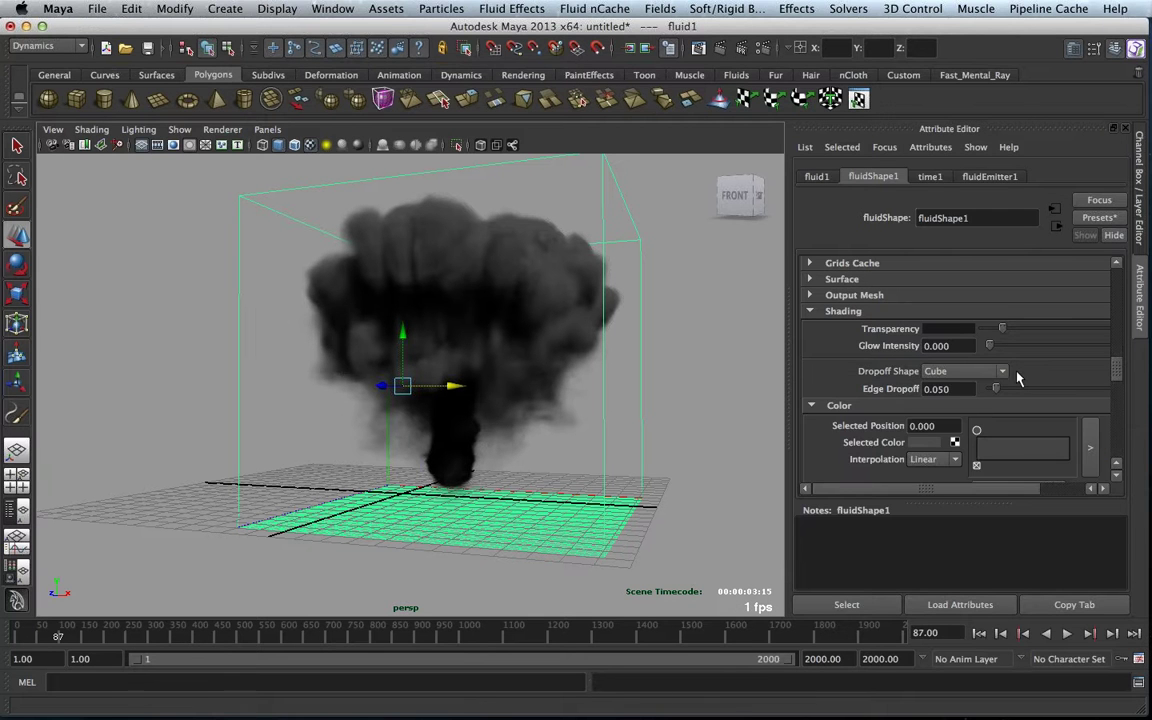
- Play a few frames of the dark smoke and return to the start of the playback range
click(1067, 634)
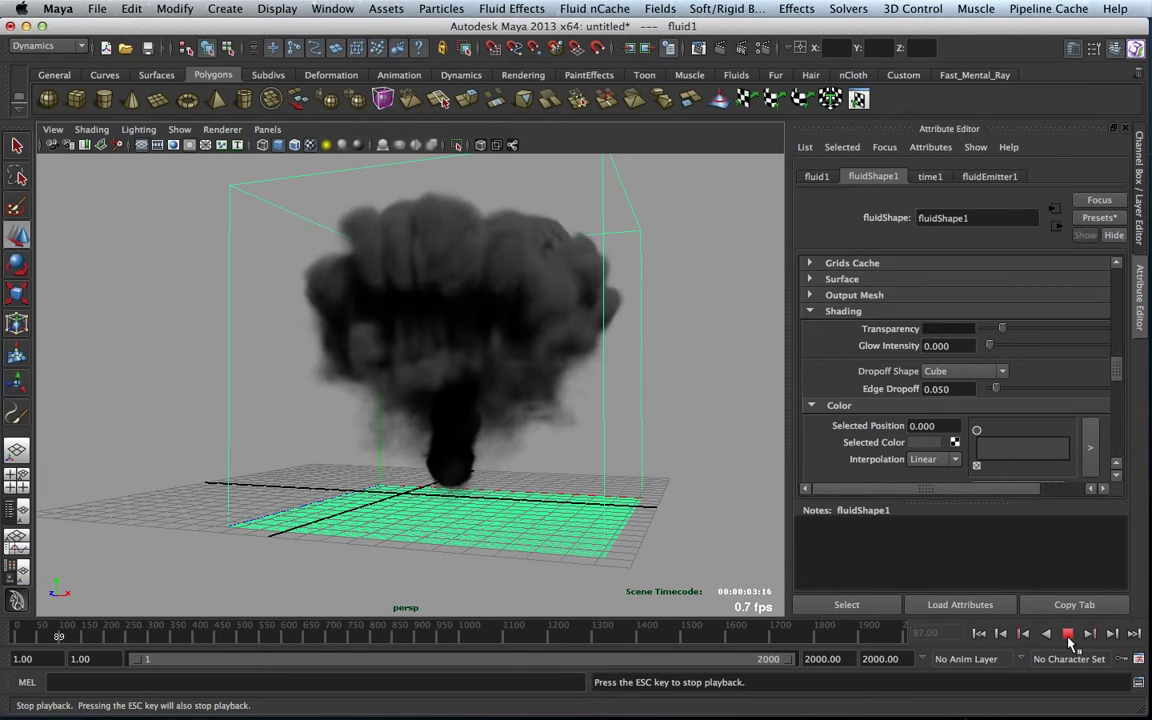
click(1067, 634)
click(1000, 634)
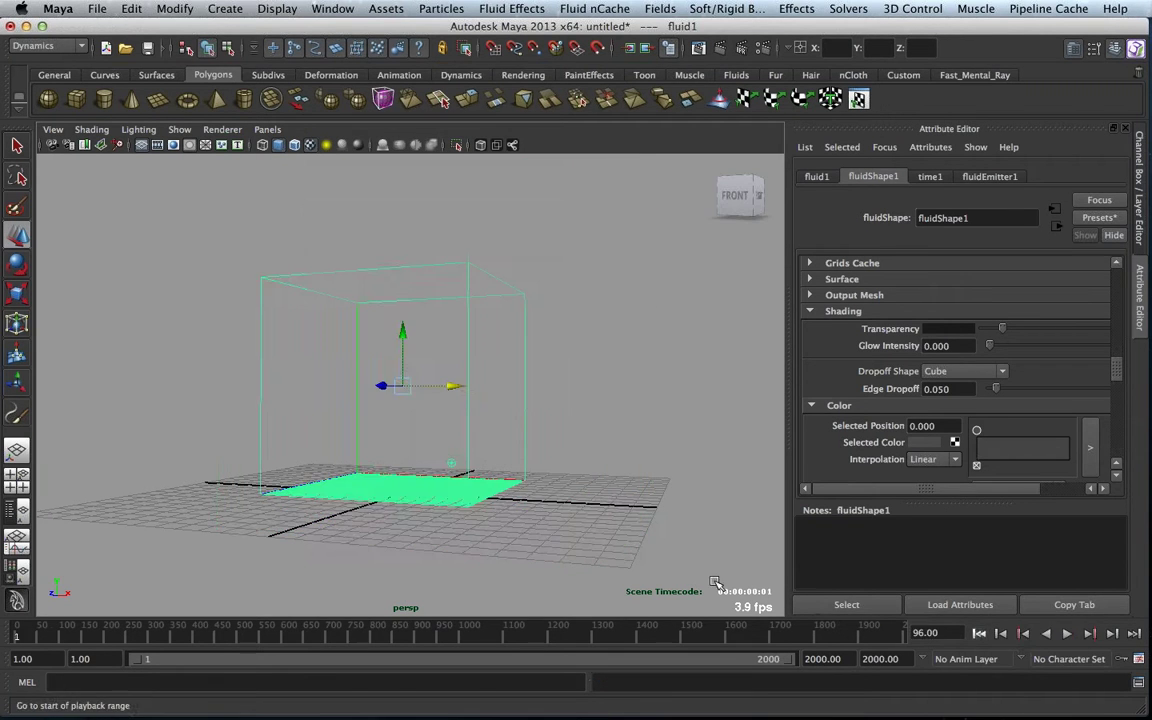
- Add a second fluid emitter to the contents of the existing 3D container
alt+right_drag(401, 483, 481, 504)
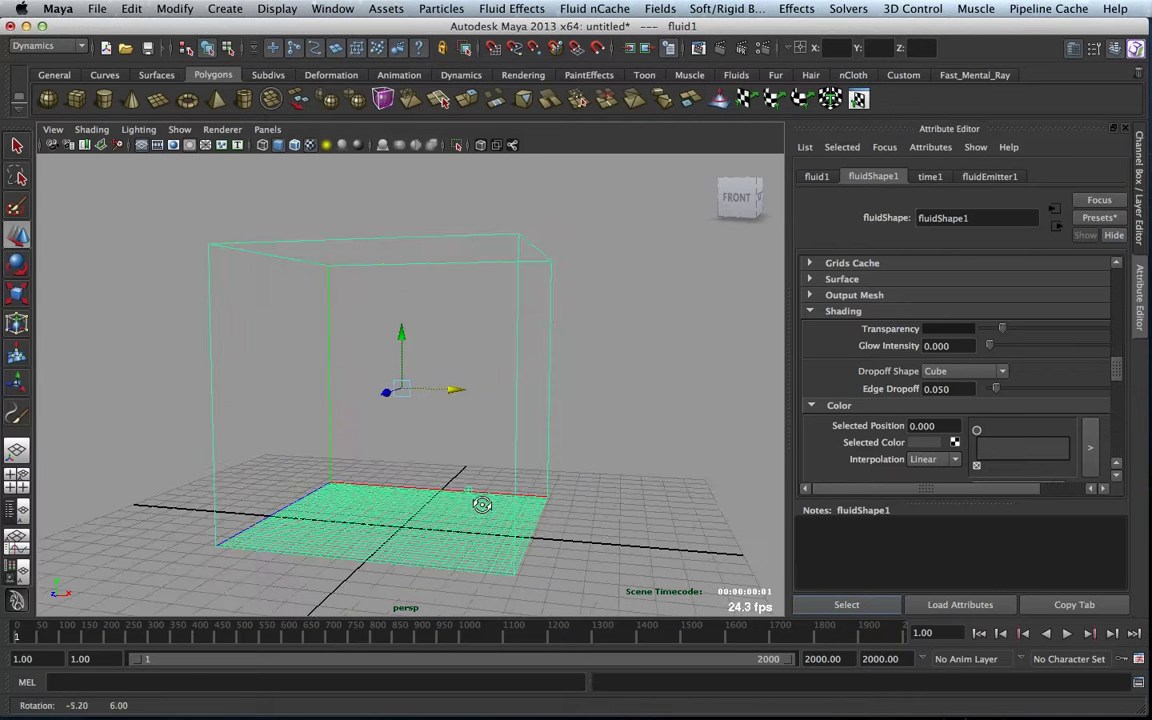
alt+middle_drag(481, 504, 548, 430)
alt+right_drag(548, 430, 591, 398)
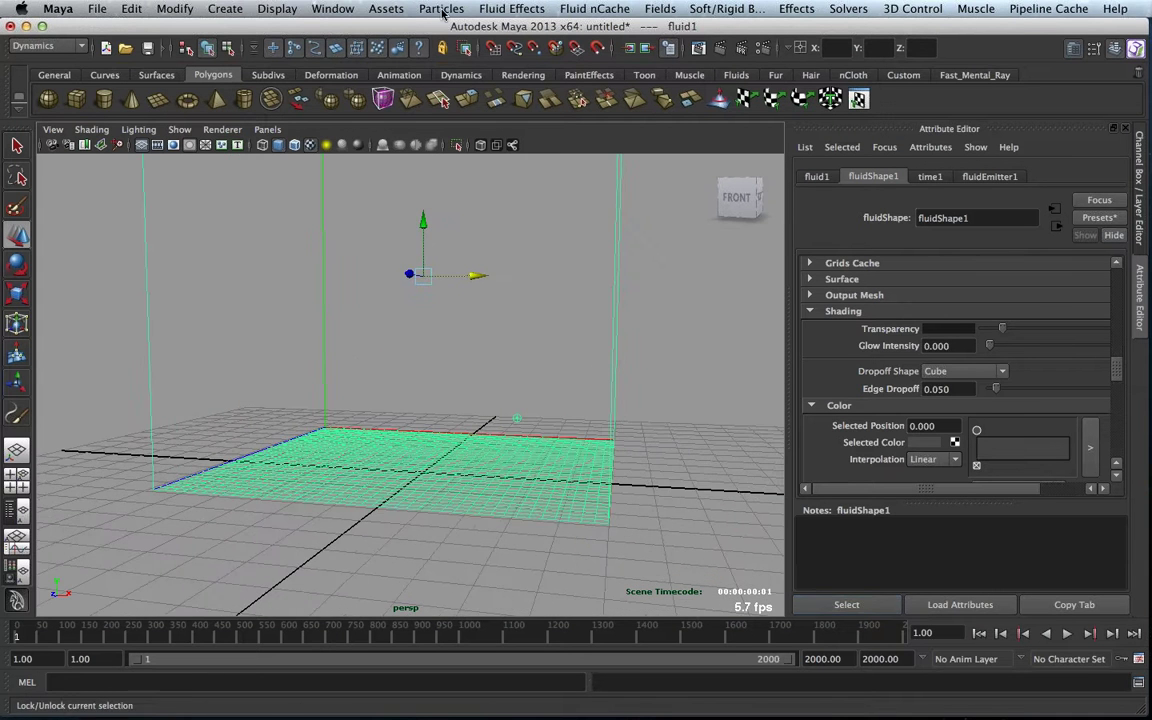
click(511, 9)
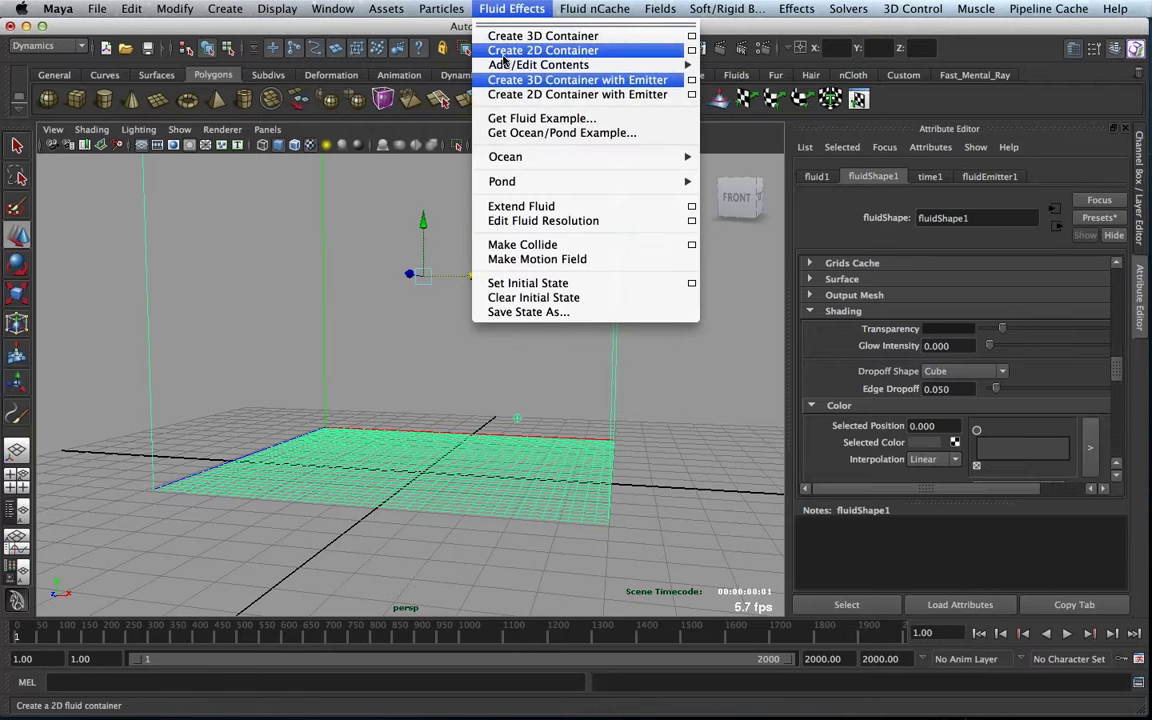
mouse_move(520, 67)
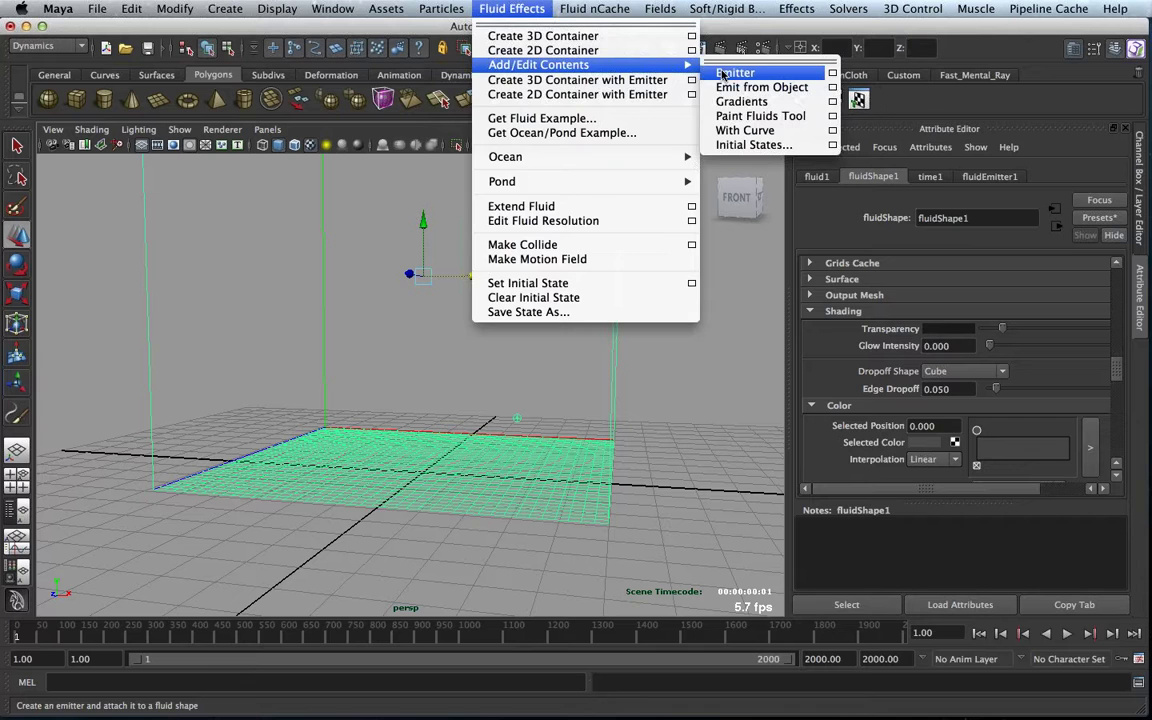
click(722, 74)
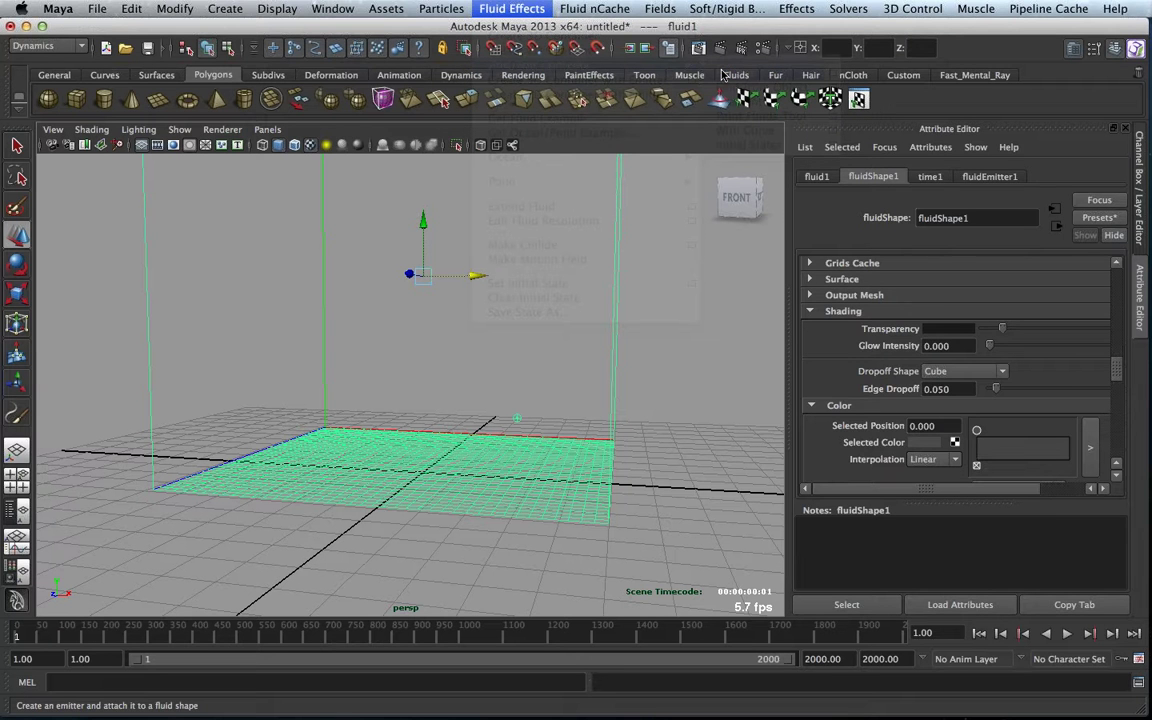
- Change the second fluid emitter's Emitter Type to Volume
scroll(1113, 340, down, 5)
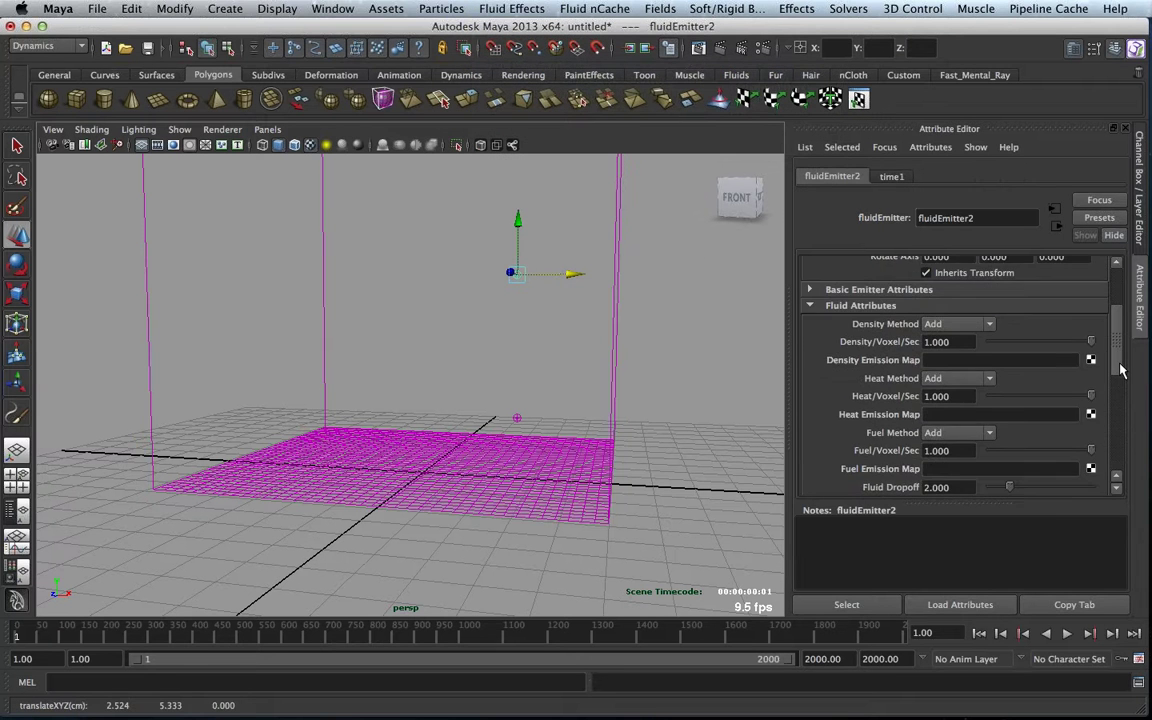
mouse_move(1120, 370)
mouse_down()
mouse_move(1124, 454)
mouse_move(1122, 330)
mouse_up()
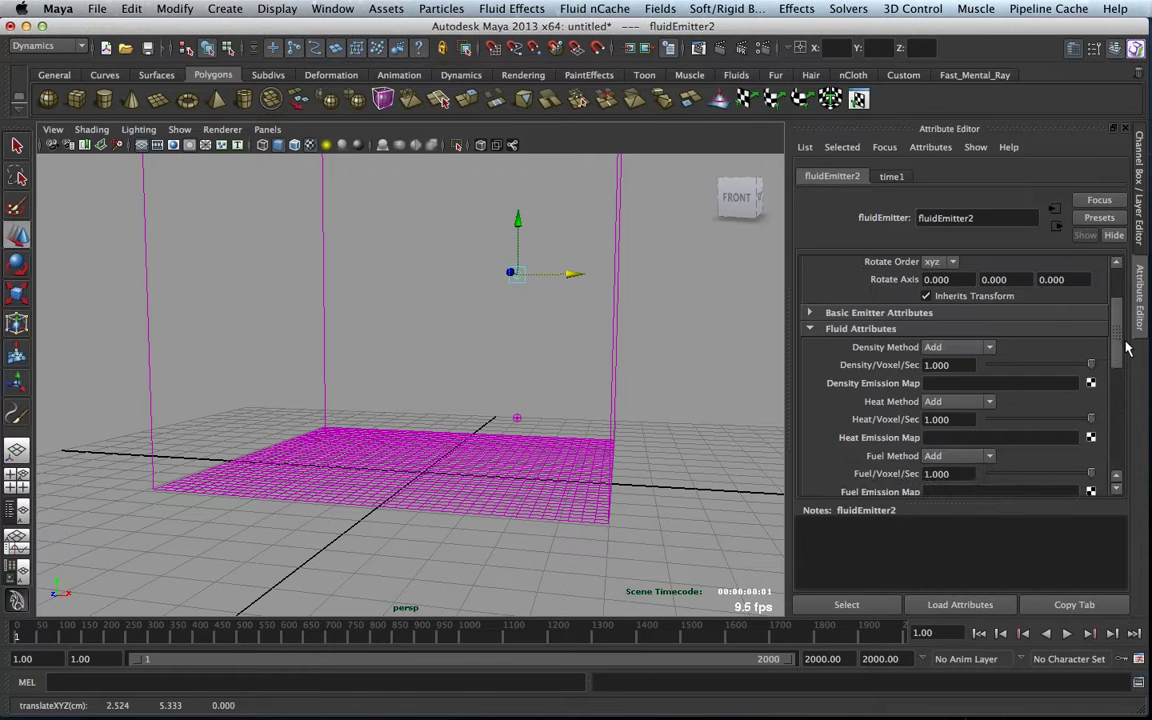
click(880, 380)
click(946, 352)
click(940, 392)
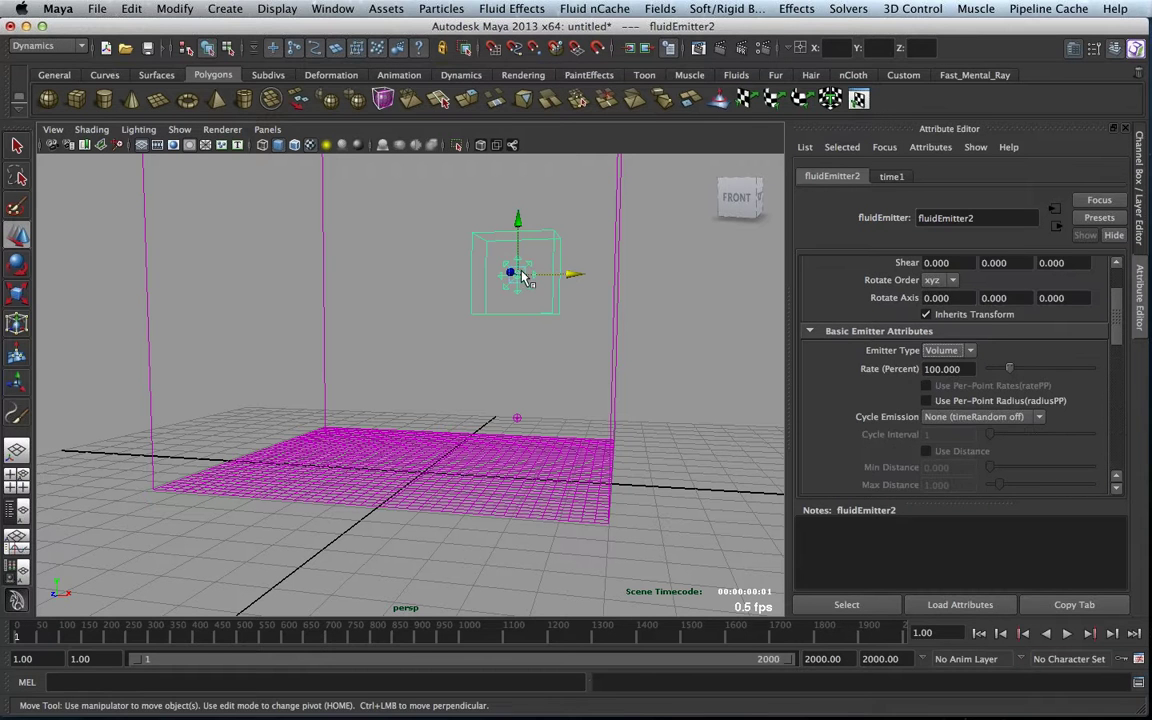
- Set the volume emitter's shape to Sphere and scale it uniformly to about 0.65
drag(1120, 334, 1118, 425)
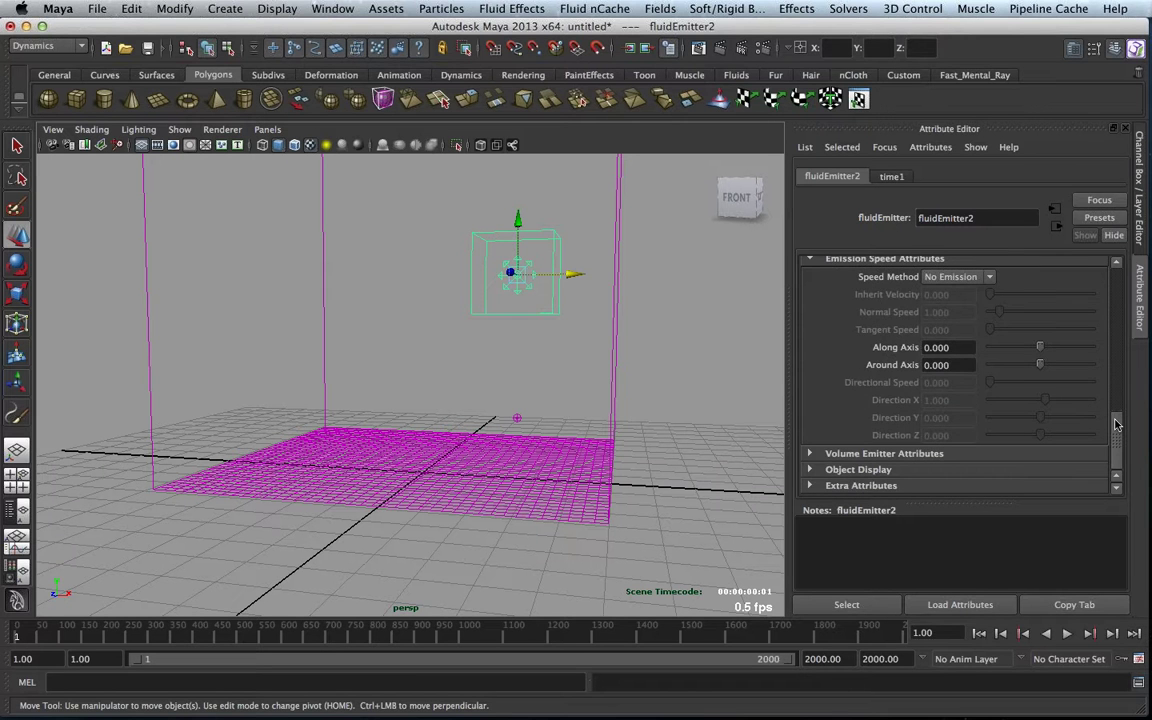
scroll(875, 333, up, 5)
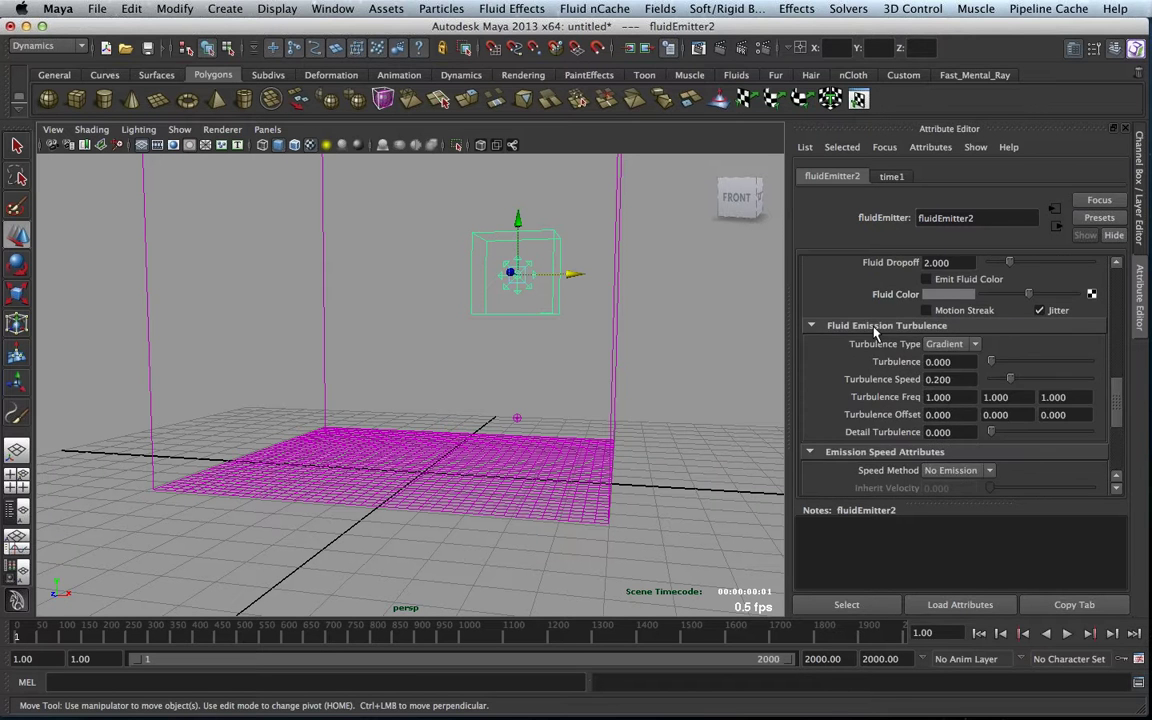
click(875, 326)
mouse_move(1118, 405)
mouse_down()
mouse_move(1118, 355)
mouse_move(1118, 401)
mouse_up()
click(860, 453)
click(950, 472)
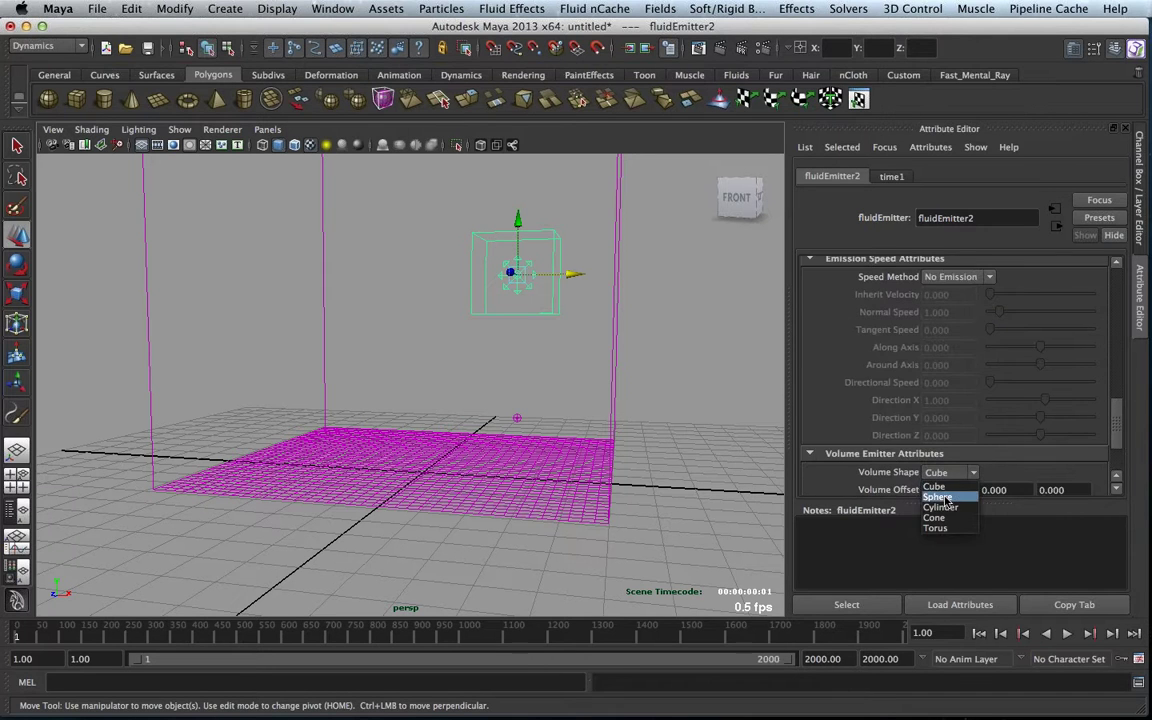
click(941, 497)
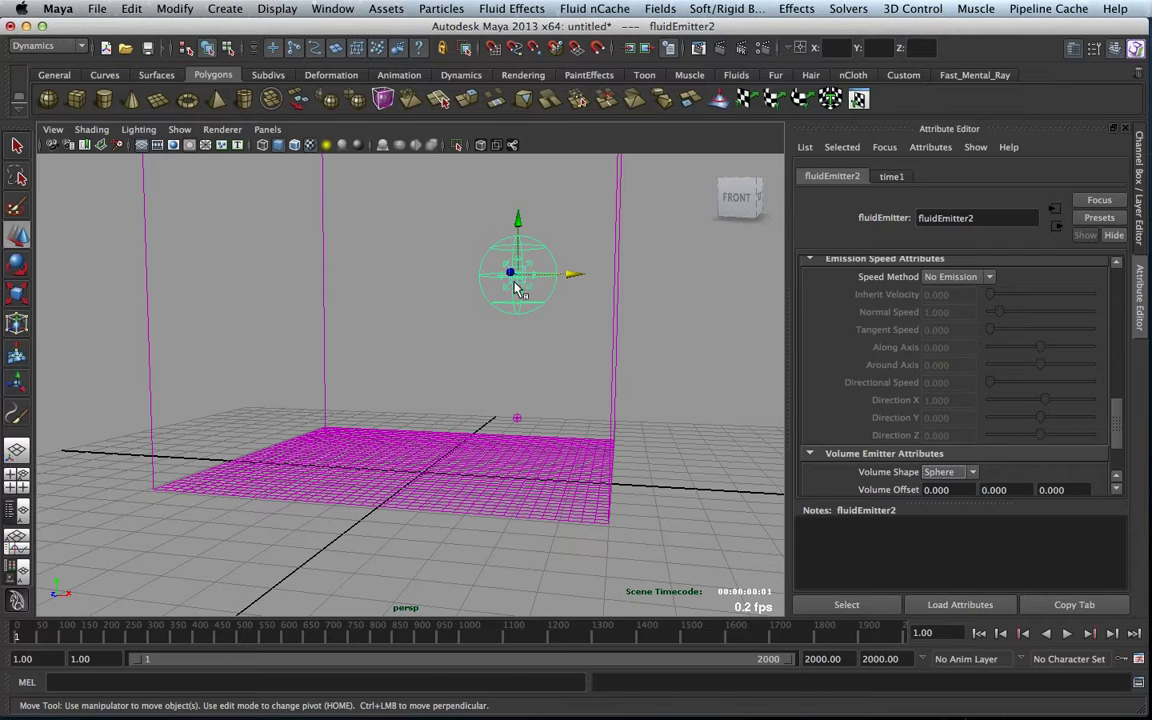
key(r)
middle_drag(460, 250, 437, 262)
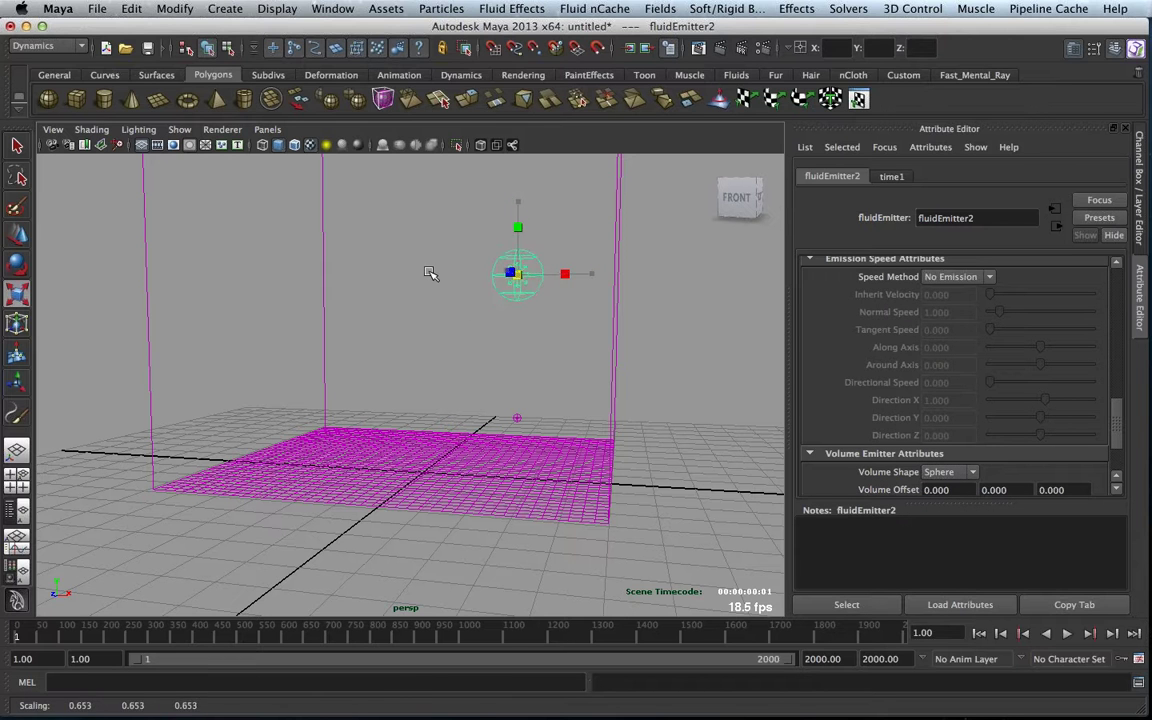
- Move the volume emitter down to about Y 1.92, just above the first emitter near the container floor
drag(518, 203, 516, 356)
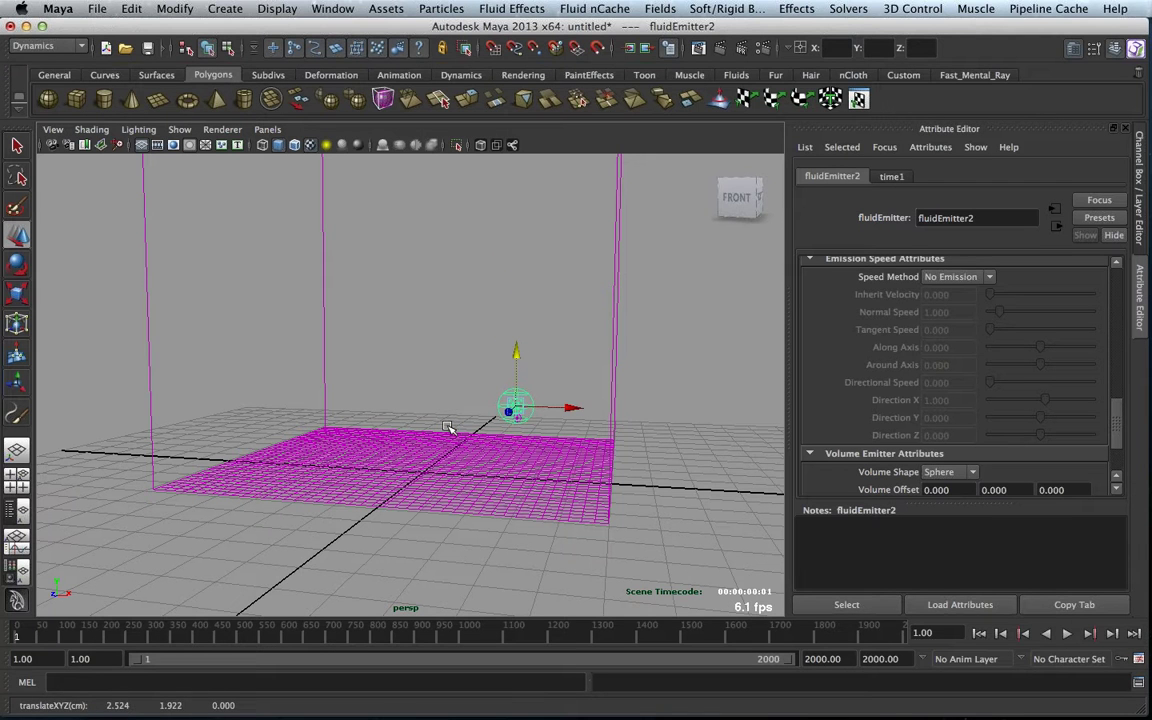
alt+right_drag(488, 425, 546, 424)
- Set the volume emitter's emission per voxel per second to 30 for density, 60 for heat and 50 for fuel
scroll(1118, 370, up, 5)
scroll(1119, 324, up, 6)
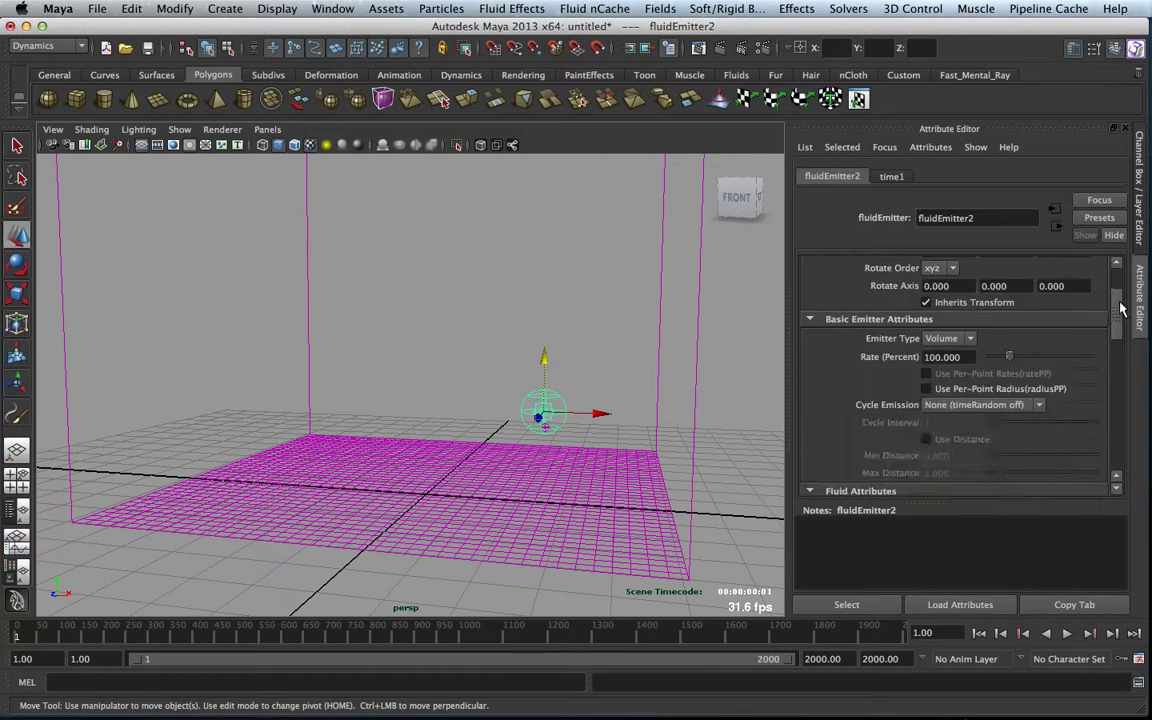
scroll(1116, 327, down, 3)
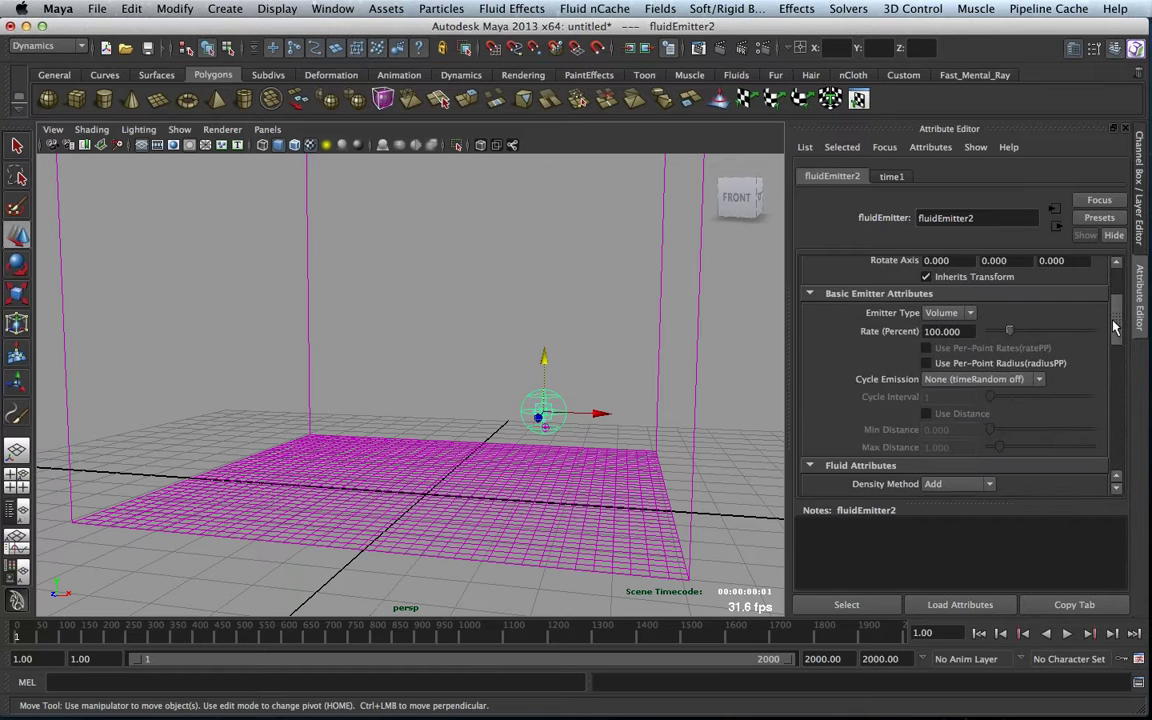
scroll(1116, 327, down, 8)
scroll(1116, 327, up, 2)
click(948, 303)
text(30)
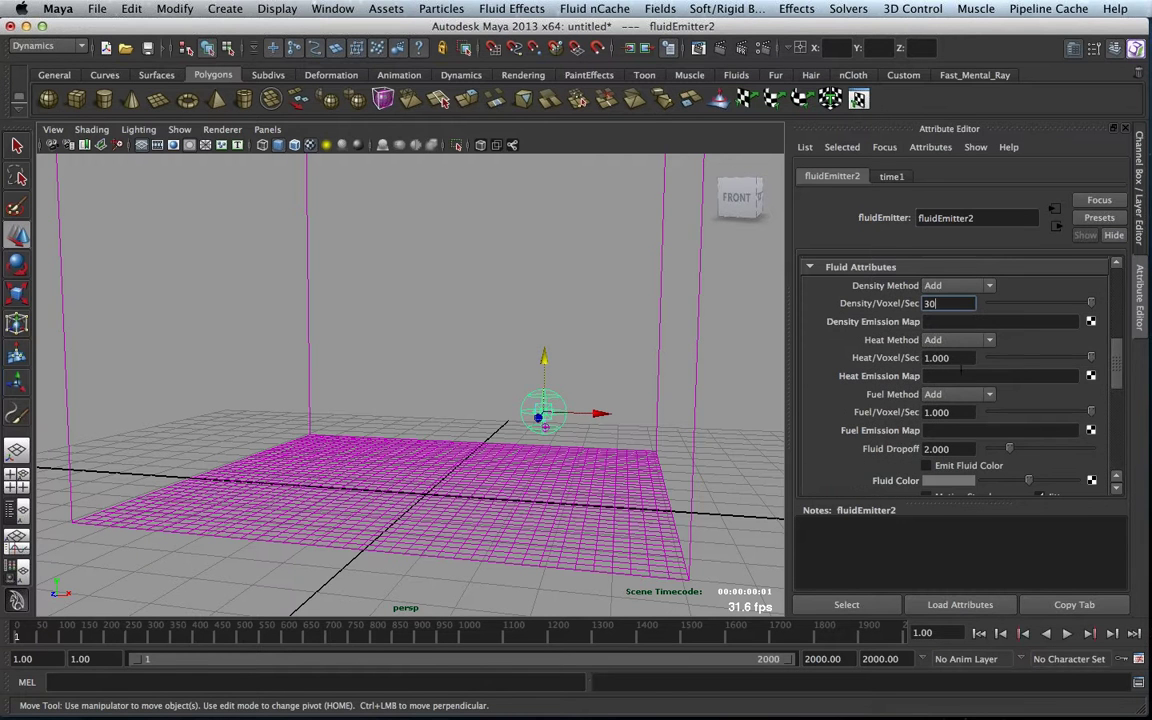
key(Tab)
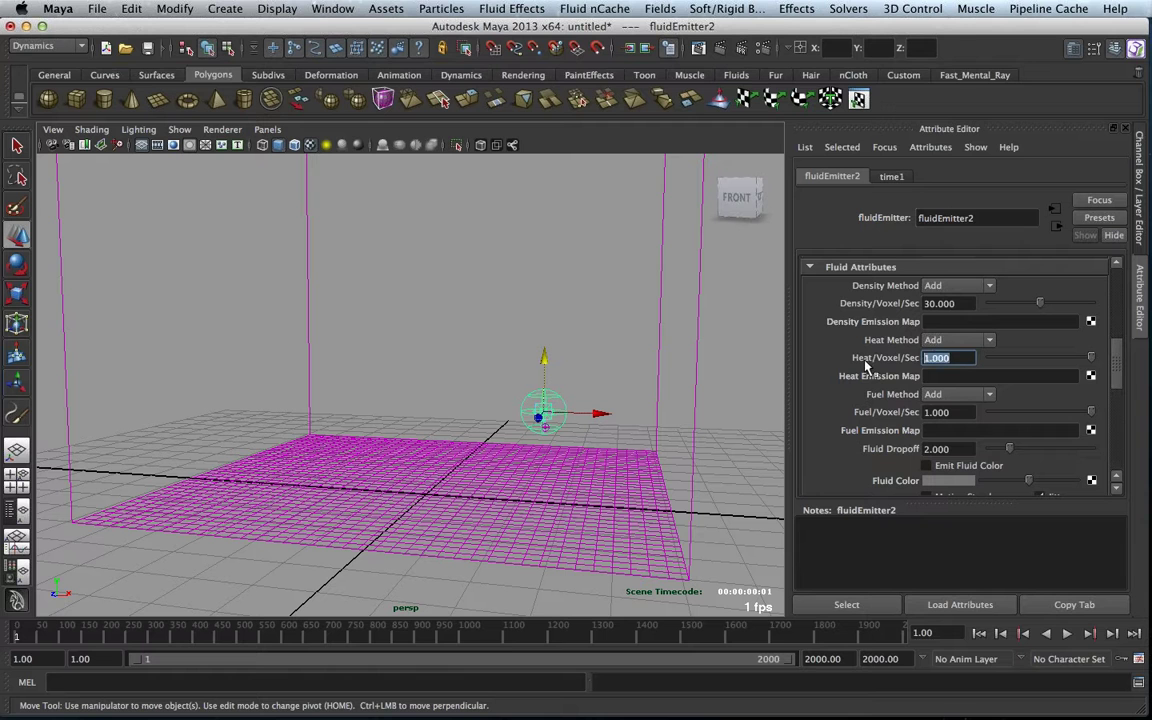
text(60)
key(Tab)
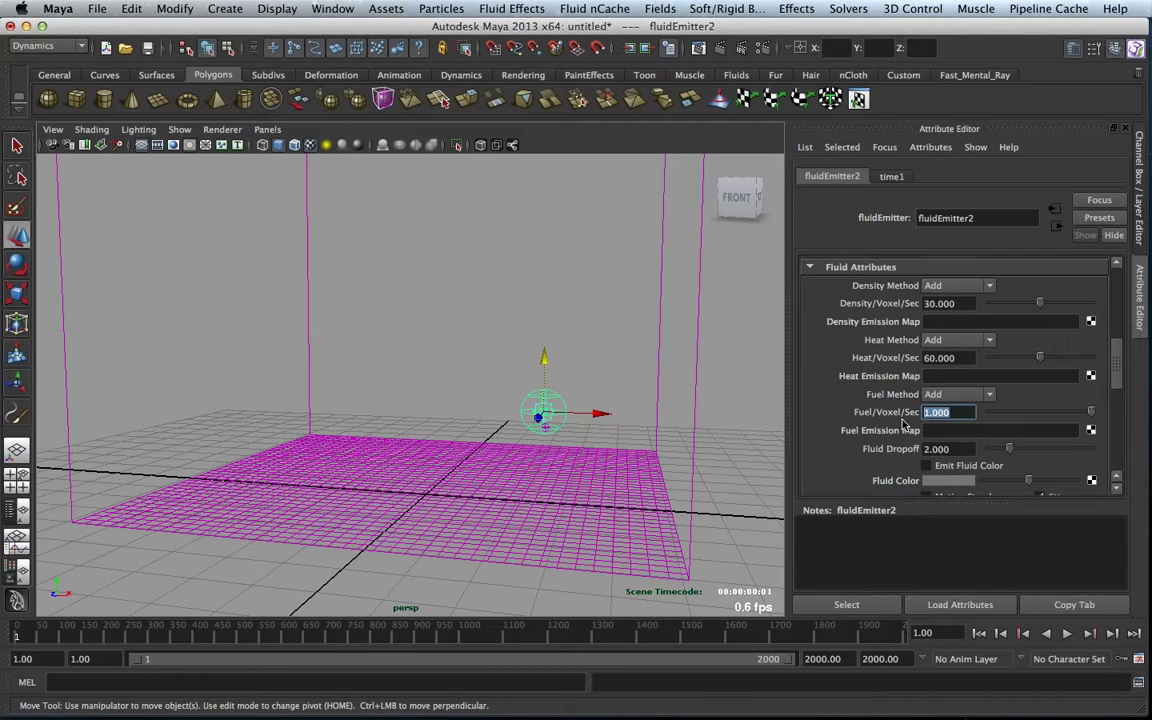
text(50)
key(Return)
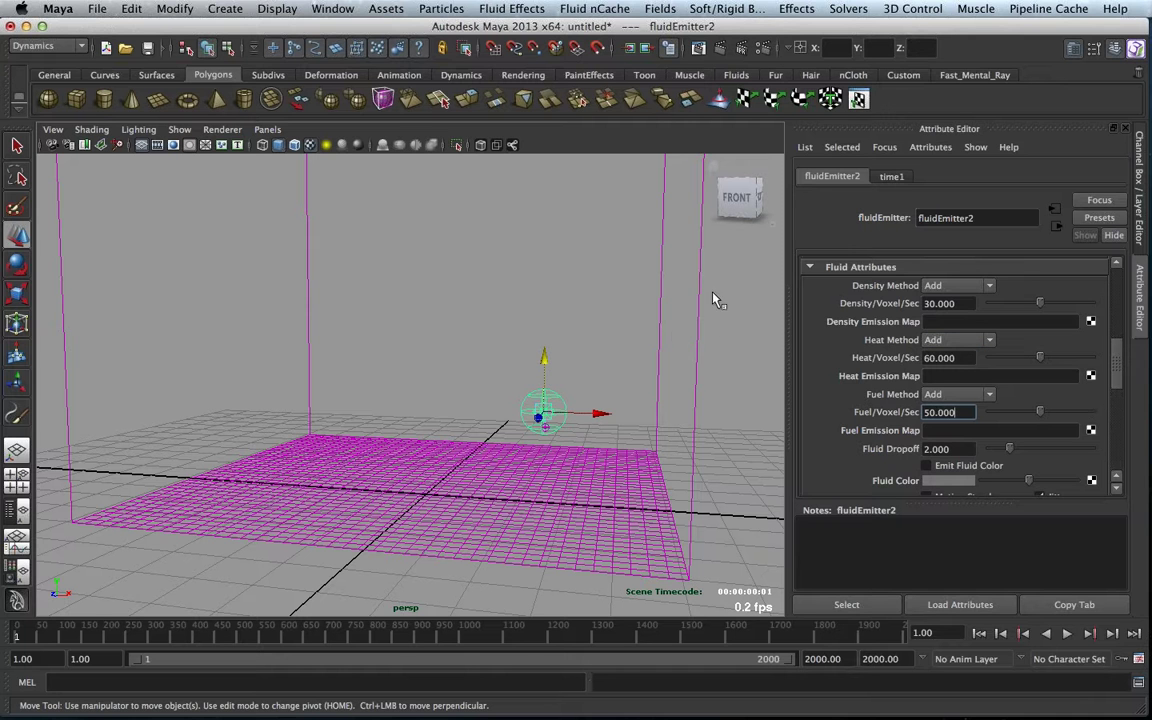
- Select the fluid container and set its Temperature and Fuel contents methods to Dynamic Grid
click(652, 366)
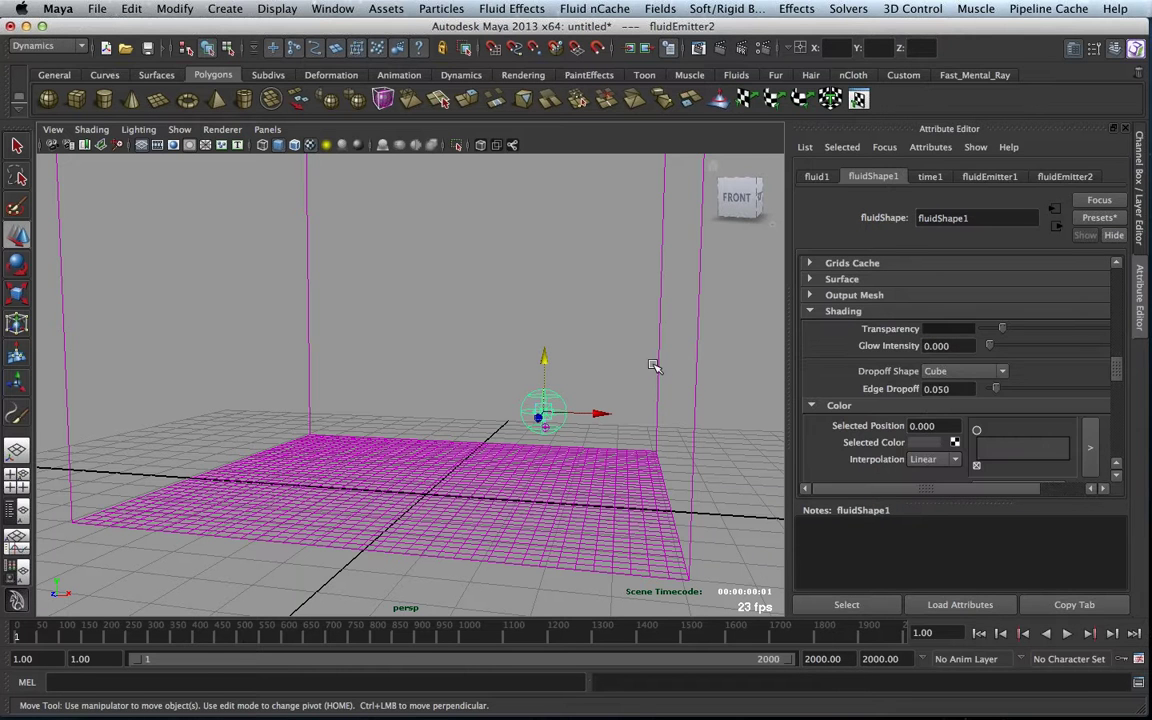
mouse_move(1117, 375)
mouse_down()
mouse_move(1117, 306)
mouse_move(1117, 316)
mouse_up()
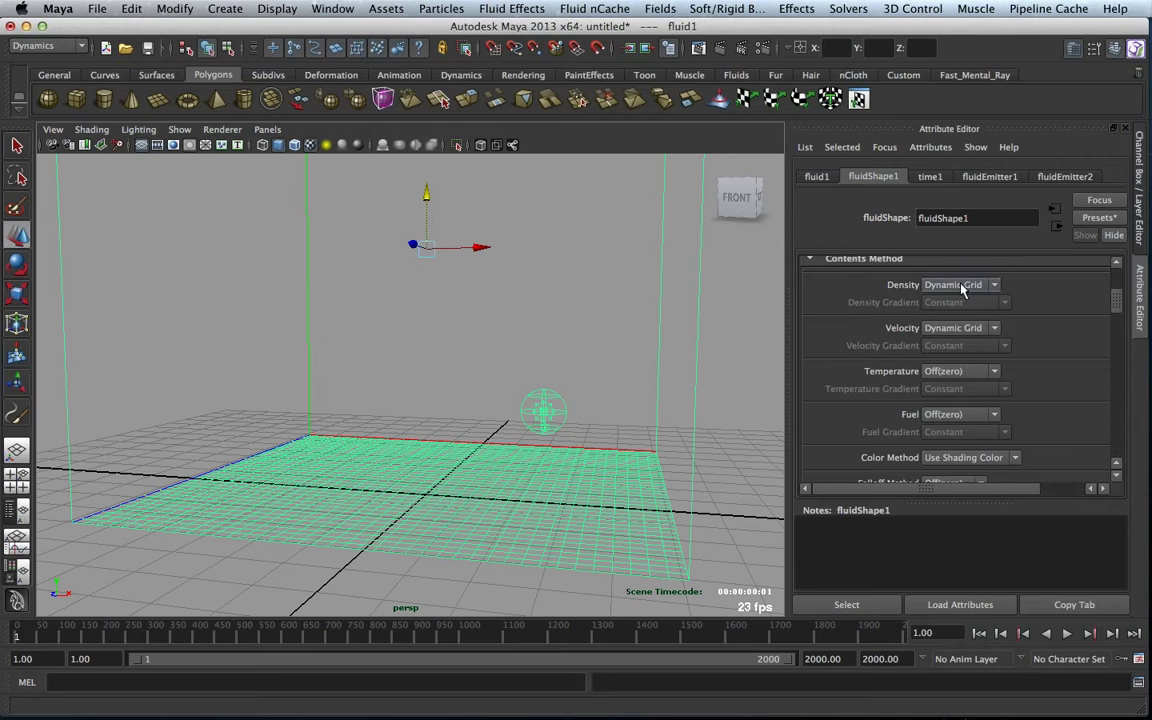
click(948, 372)
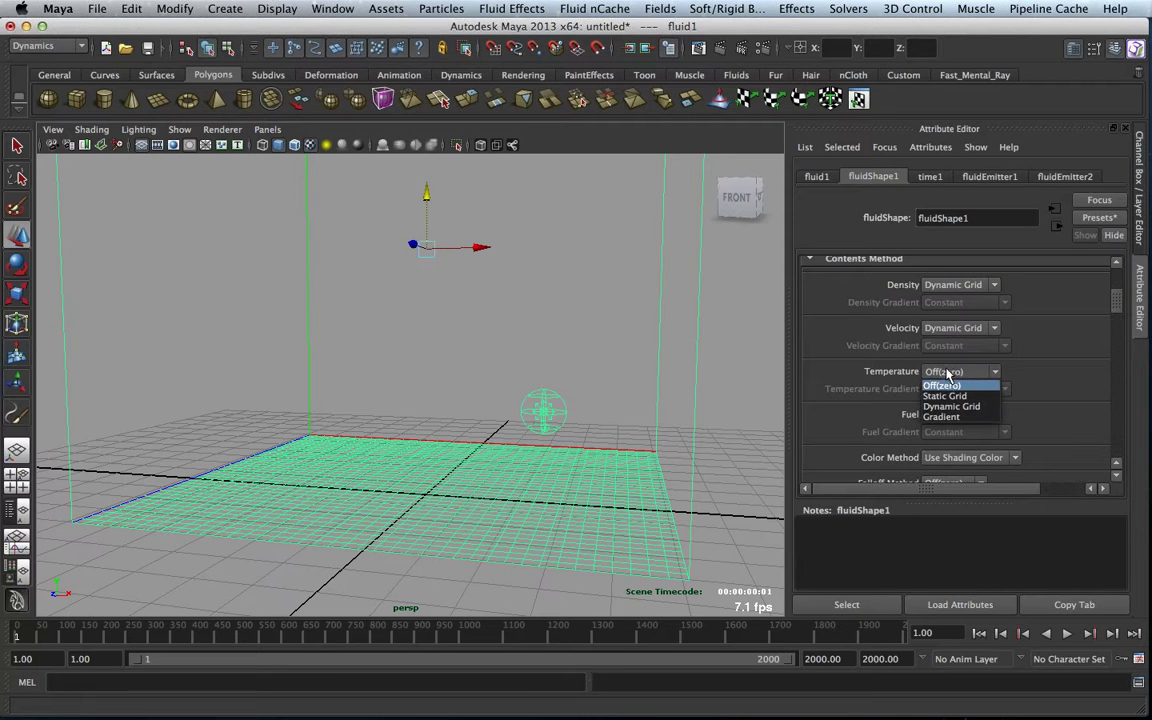
click(951, 406)
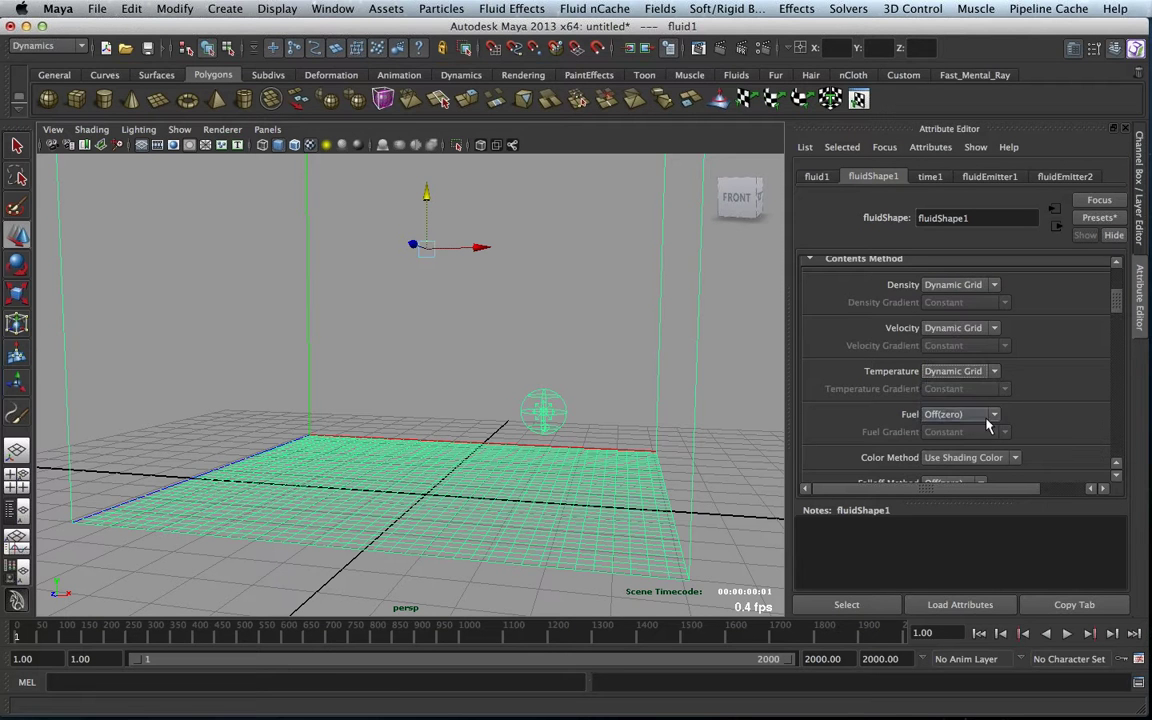
click(950, 416)
click(950, 448)
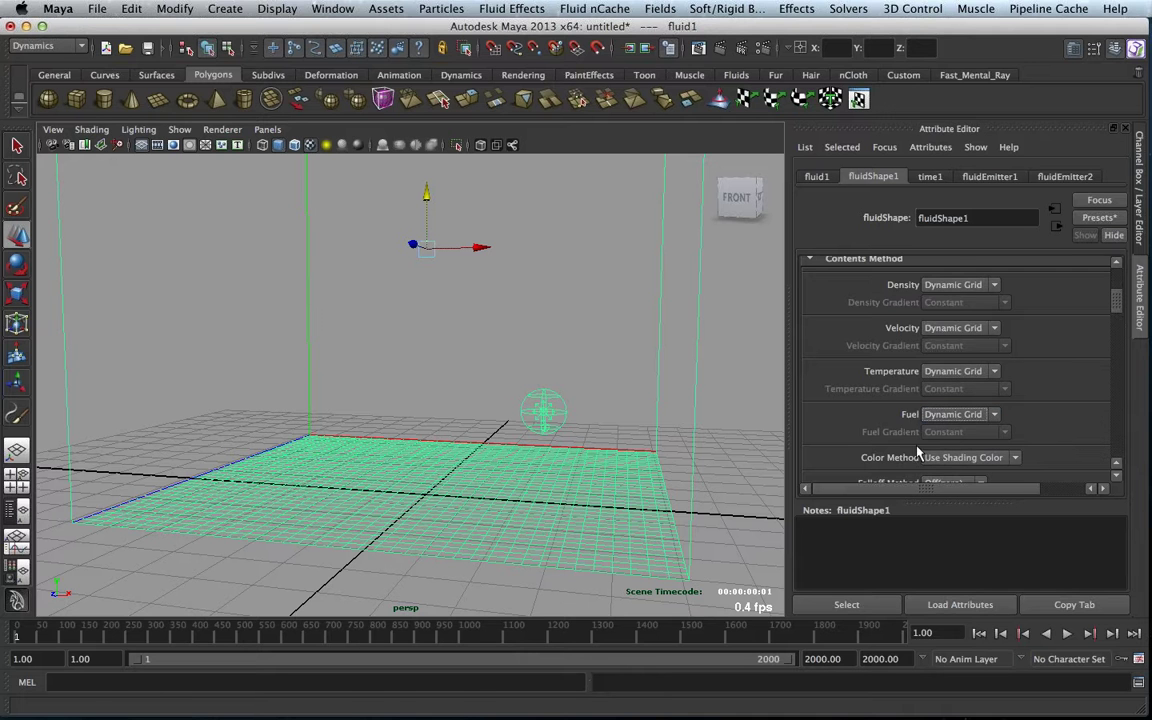
- Check the container's Incandescence settings and play the simulation, viewing the smoke from the front and from behind
alt+right_drag(576, 381, 453, 365)
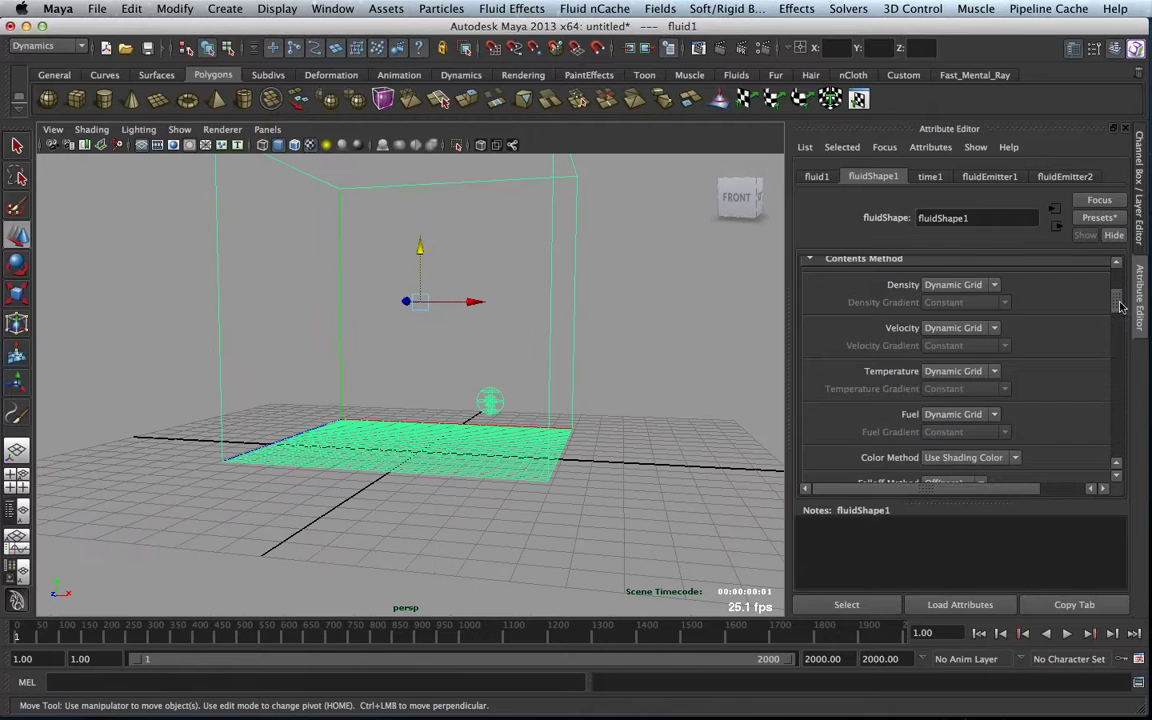
drag(1120, 306, 1117, 400)
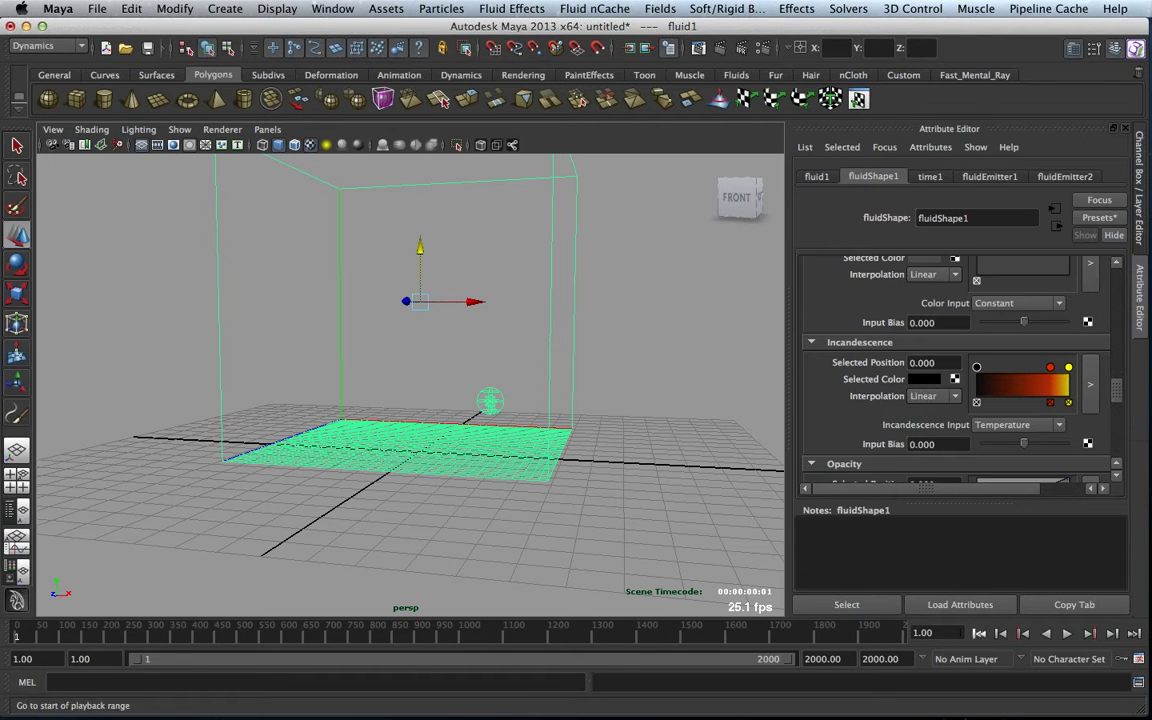
click(1067, 635)
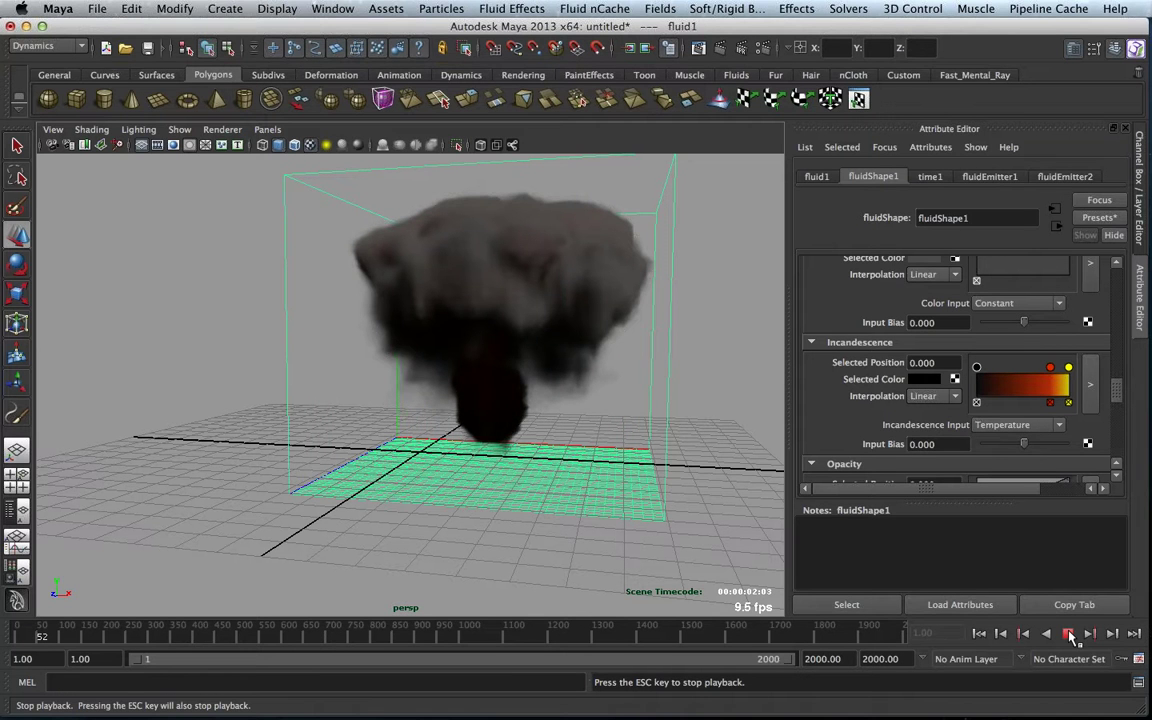
click(1068, 634)
alt+drag(425, 350, 324, 342)
click(1066, 634)
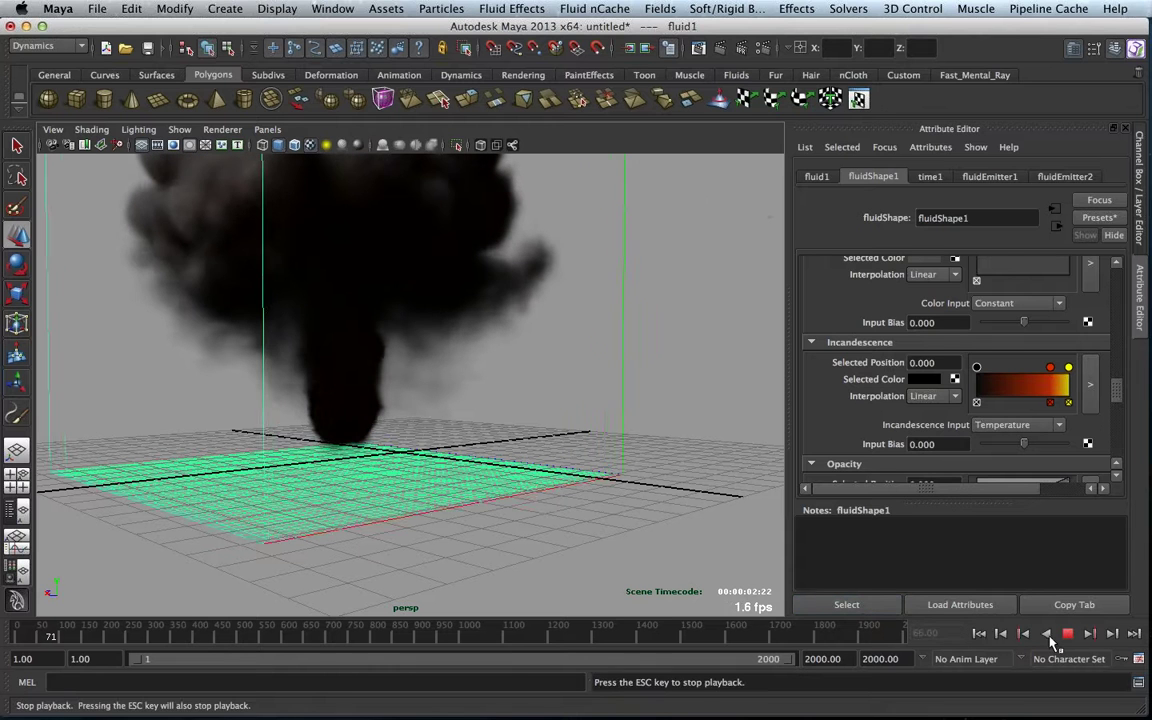
click(1068, 634)
- Set the second emitter's Density/Voxel/Sec to 100 and replay the simulation
click(1065, 176)
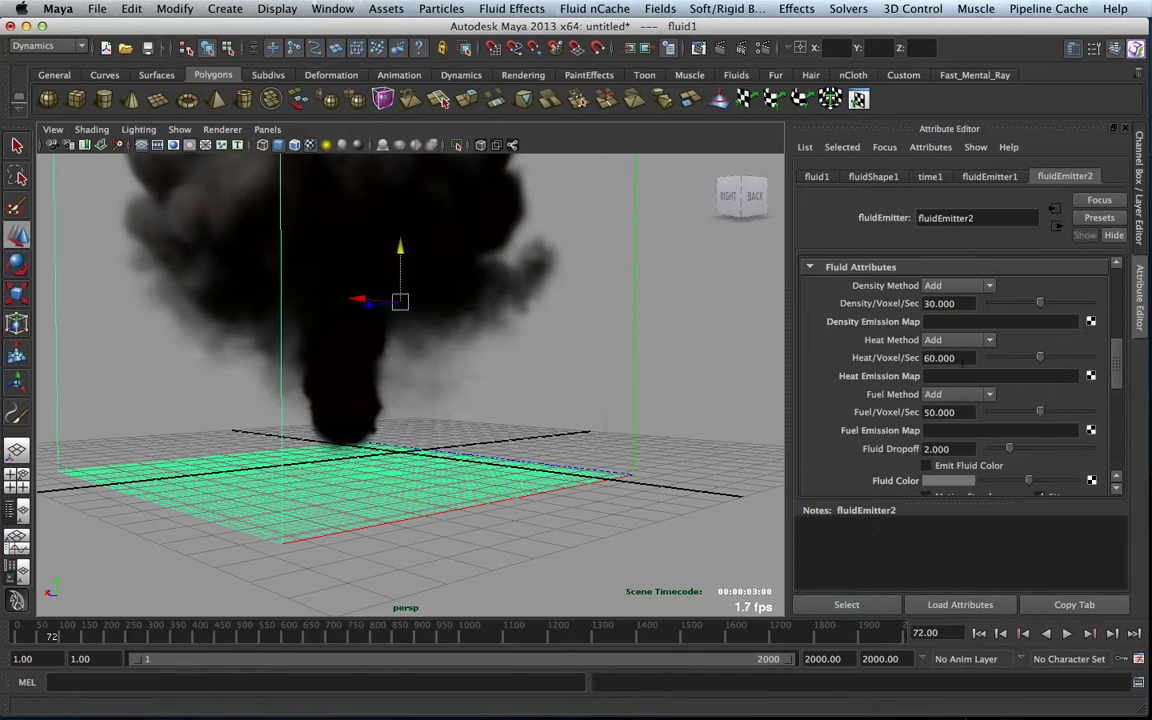
click(950, 358)
click(945, 303)
text(100)
key(Return)
click(1023, 633)
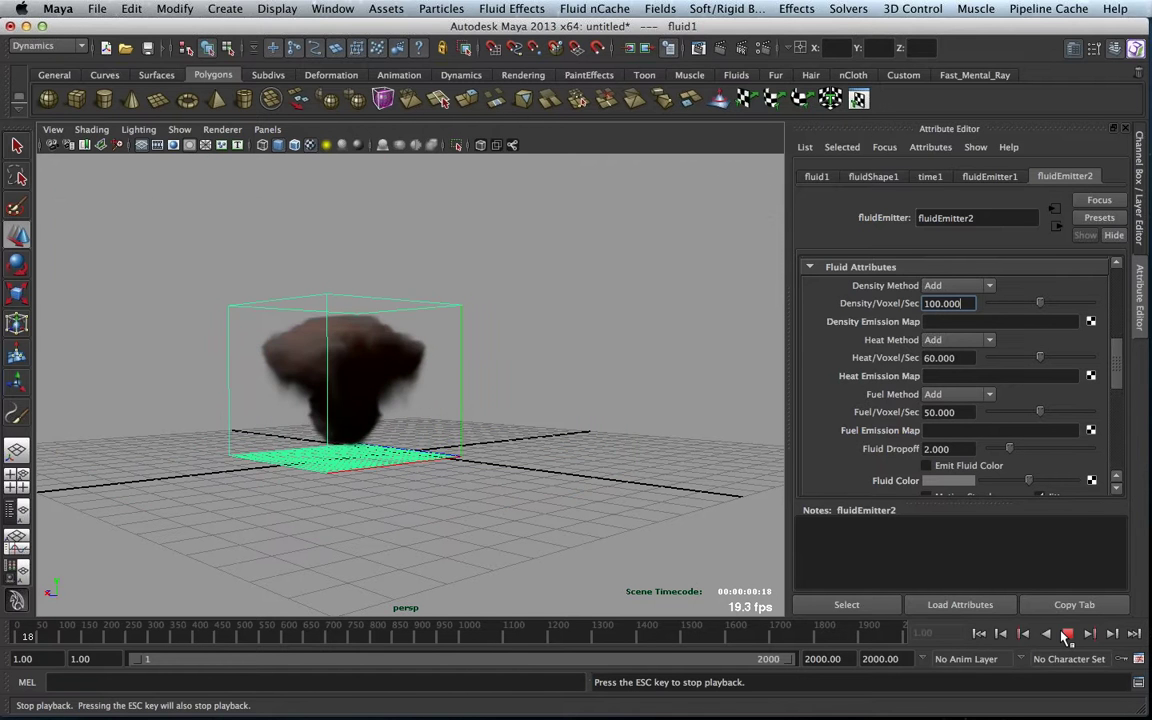
click(1067, 633)
- Set the second emitter's Heat/Voxel/Sec to 200 and replay the simulation
double_click(945, 357)
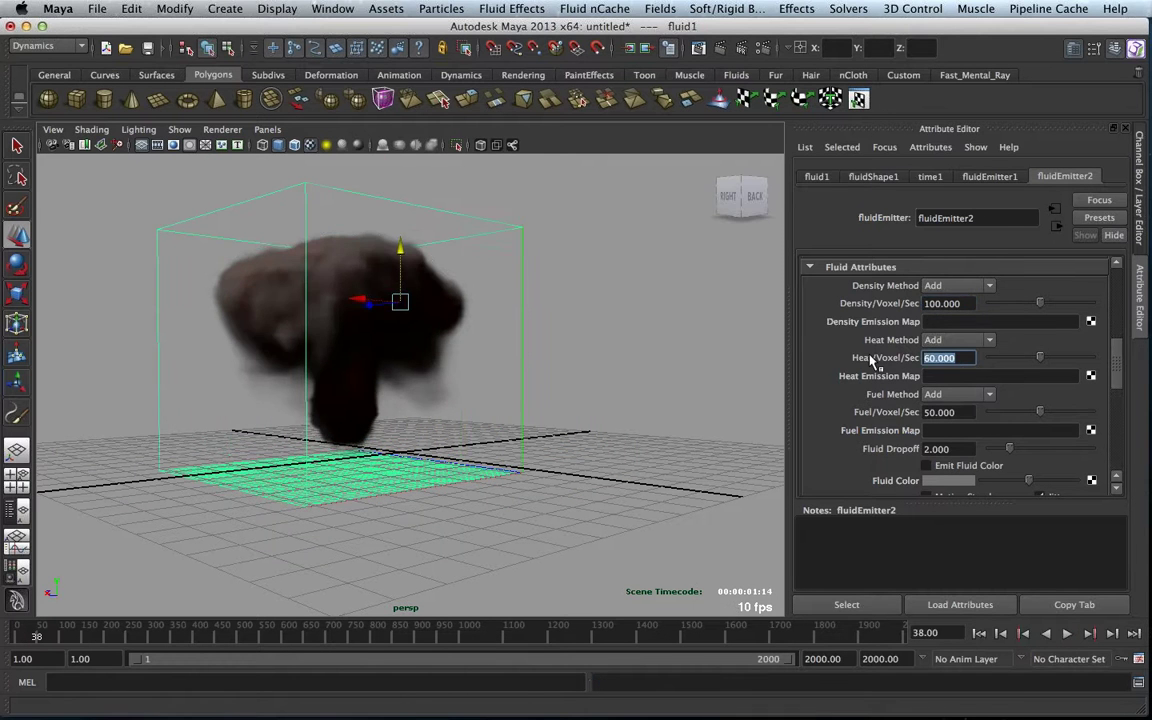
text(200)
key(Return)
click(1023, 633)
click(1067, 633)
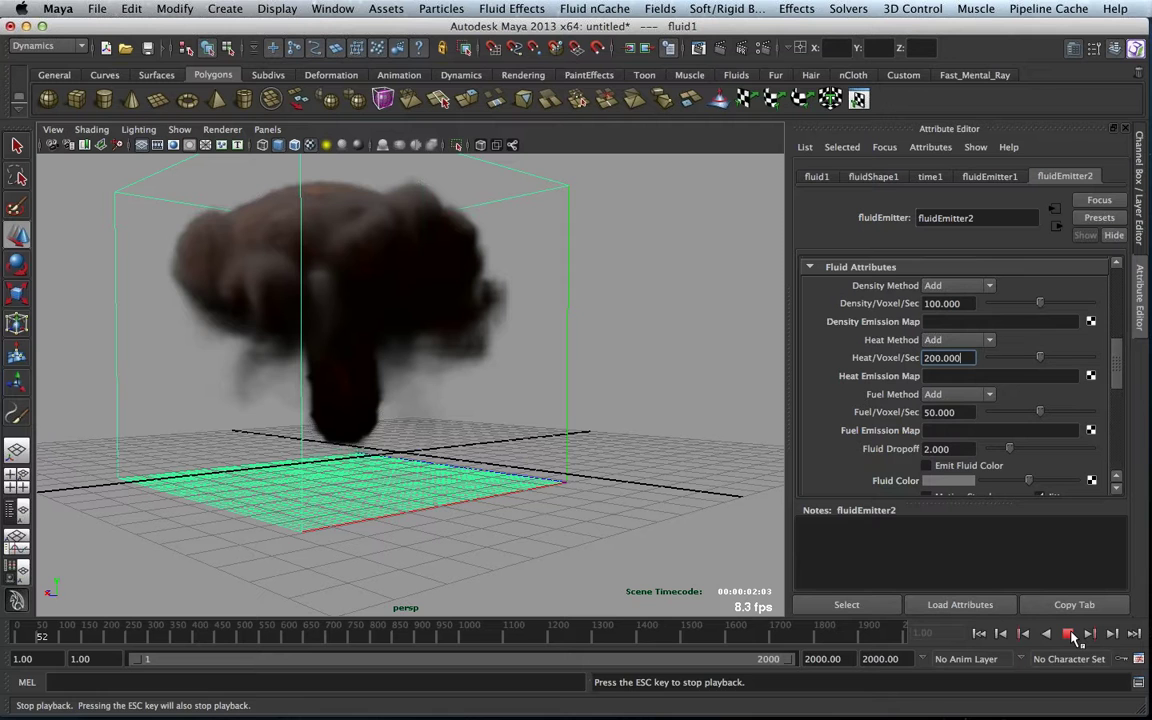
click(1068, 633)
- Set the second emitter's Fuel/Voxel/Sec to 100 and replay the simulation from the start
key(Tab)
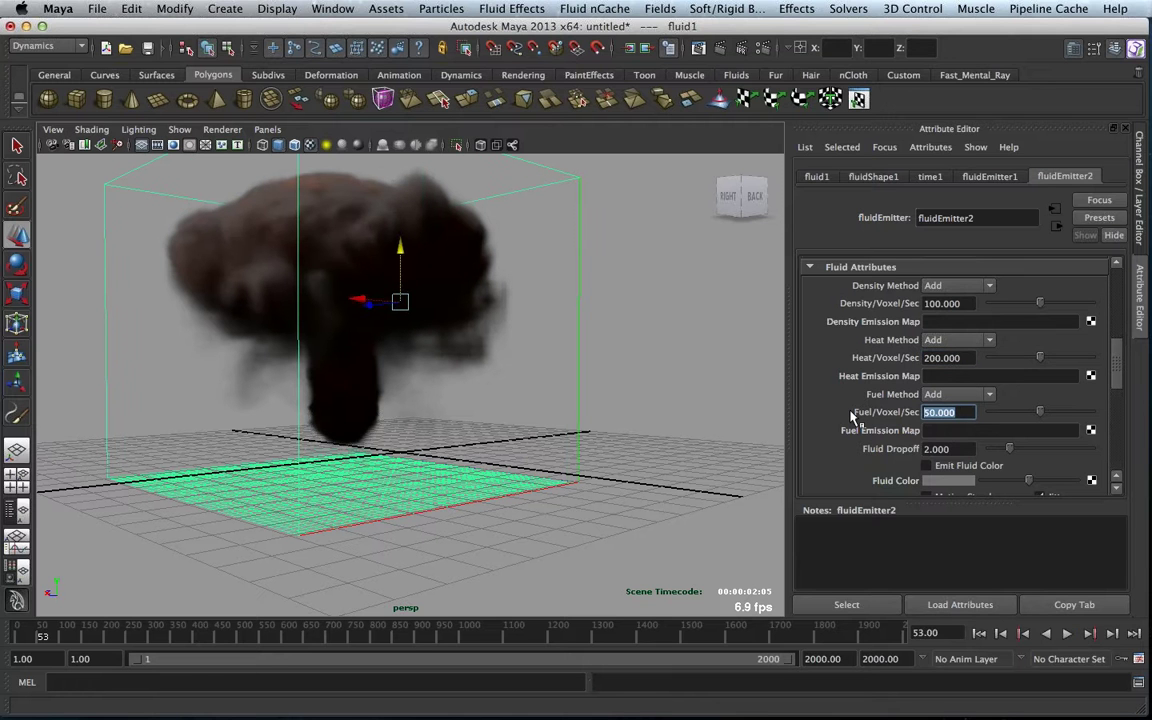
text(100)
key(Return)
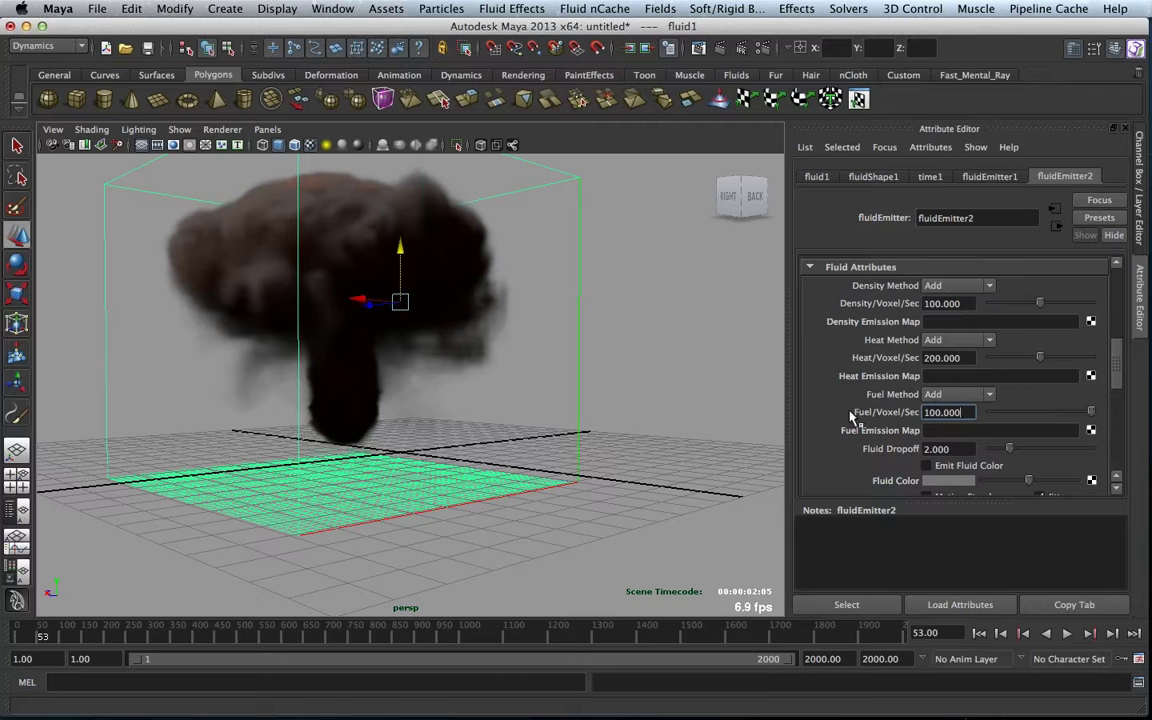
click(979, 633)
click(1066, 633)
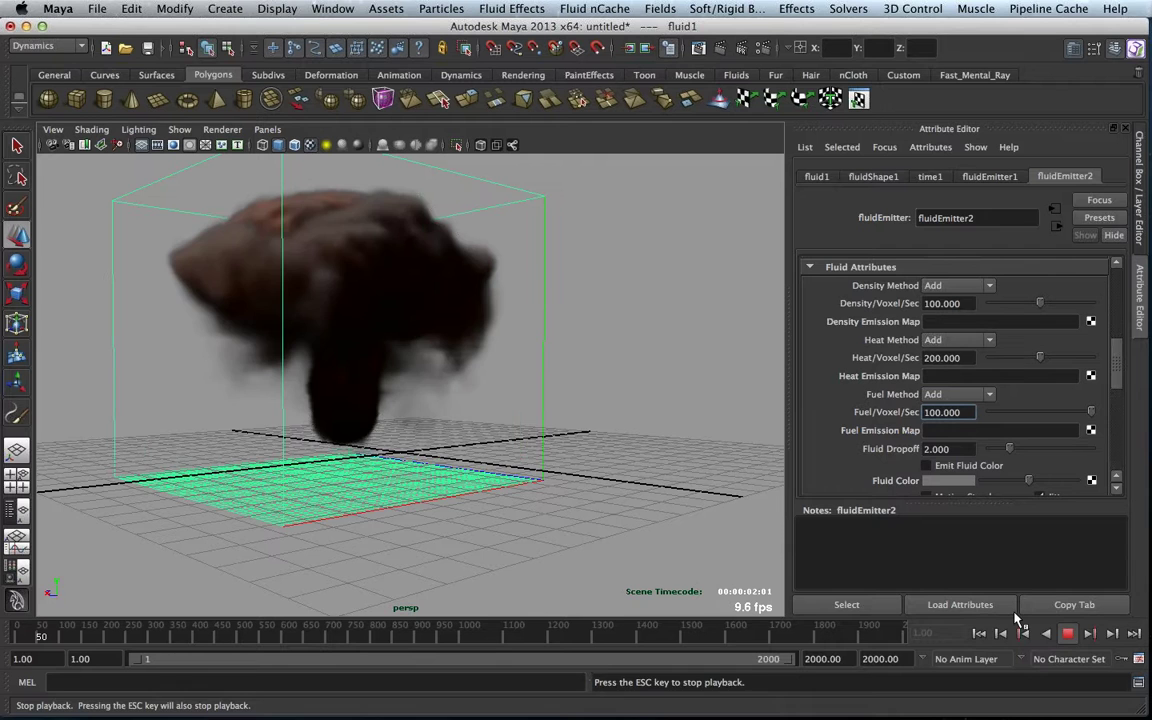
key(Escape)
- Rewind, shift the volume emitter slightly along X from the first emitter, and play the simulation from several angles
alt+drag(520, 300, 328, 268)
key(alt+shift+v)
click(337, 395)
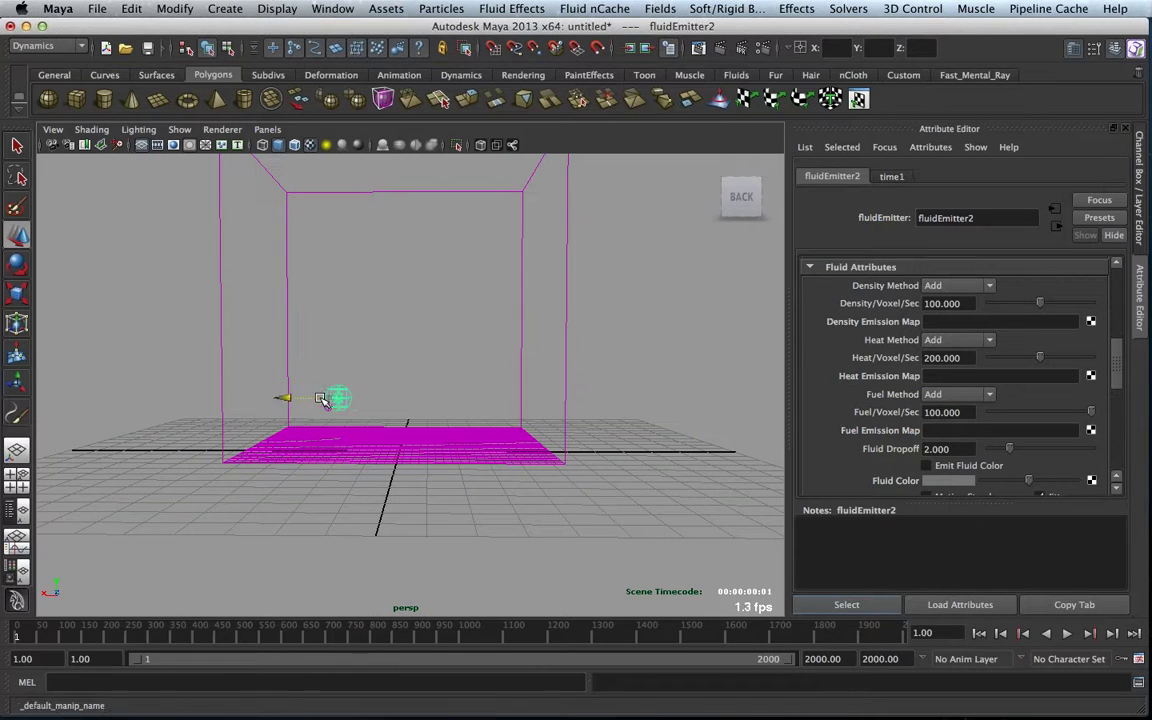
click(1067, 633)
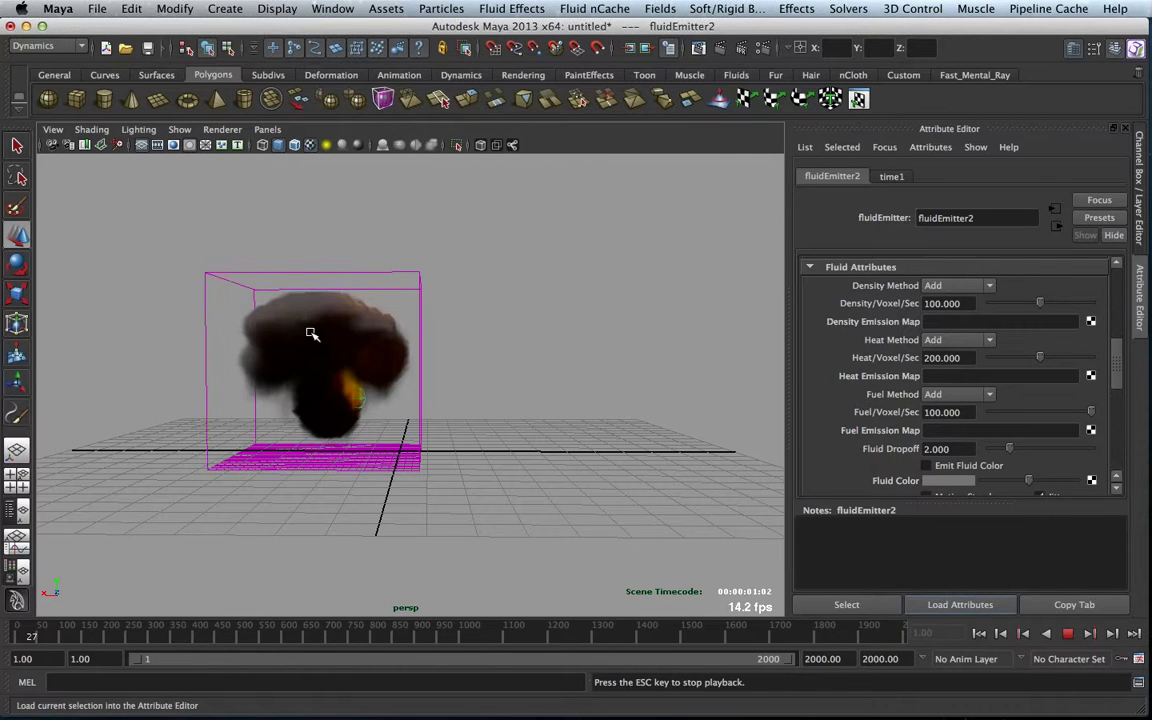
alt+drag(317, 345, 296, 337)
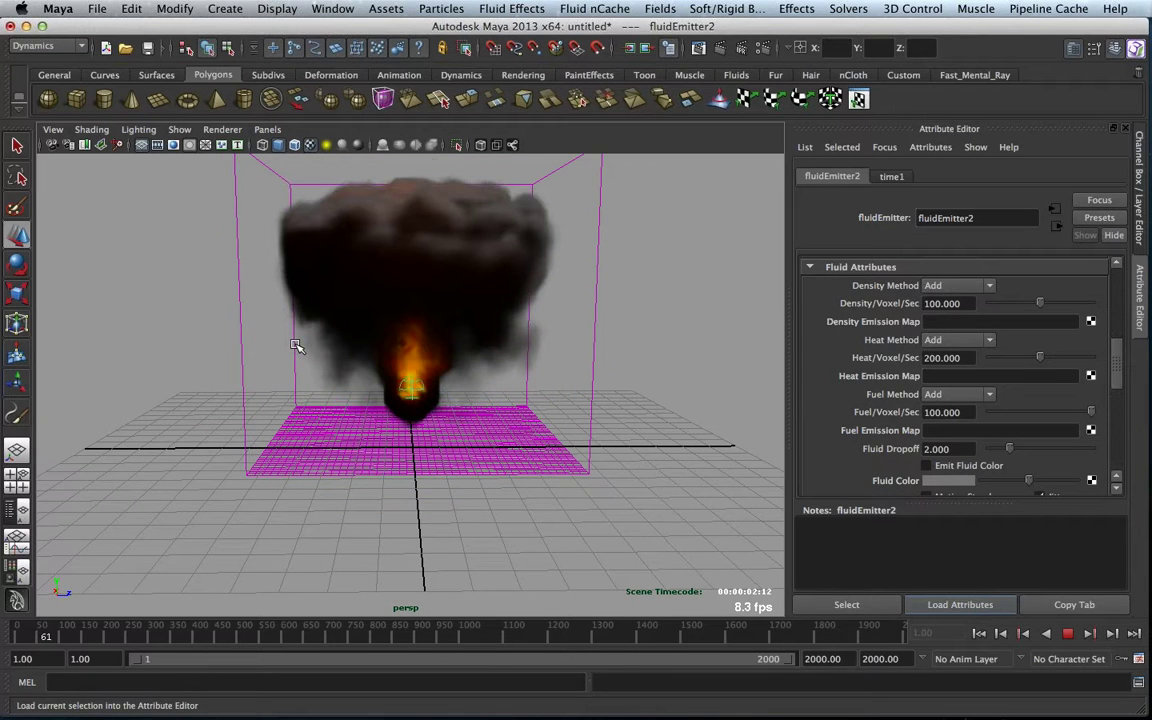
alt+drag(504, 342, 530, 330)
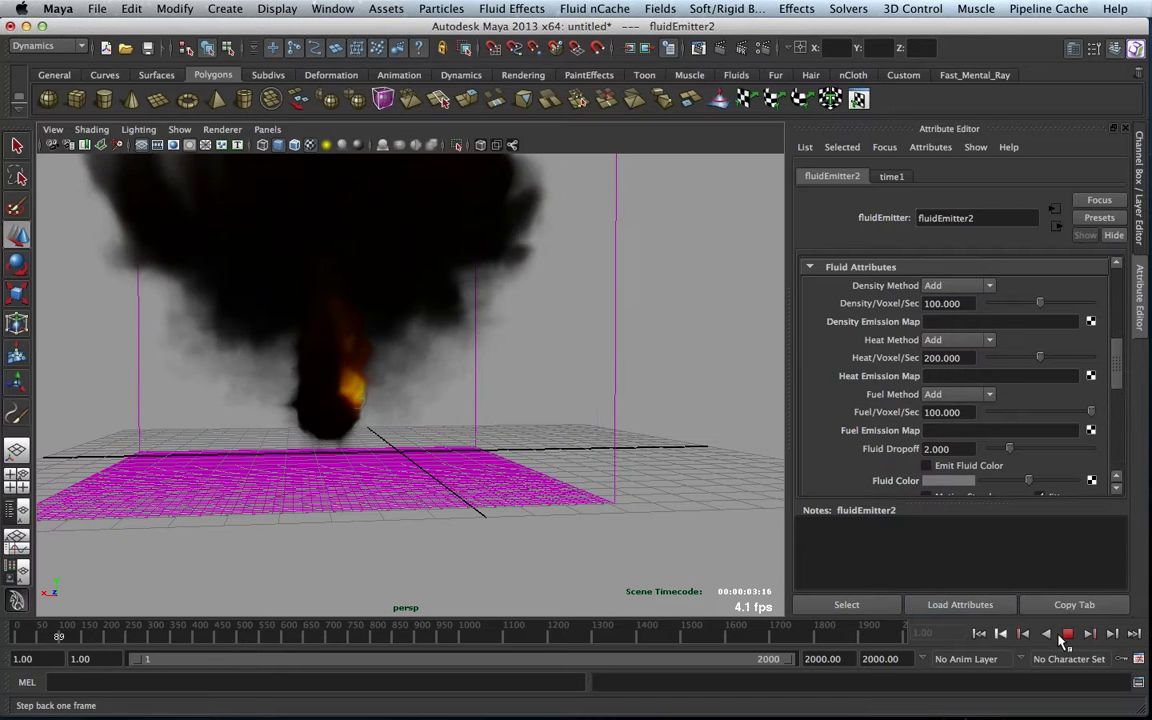
- Return to the start, move the volume emitter farther from the first emitter along X, and replay to about frame 98
click(979, 634)
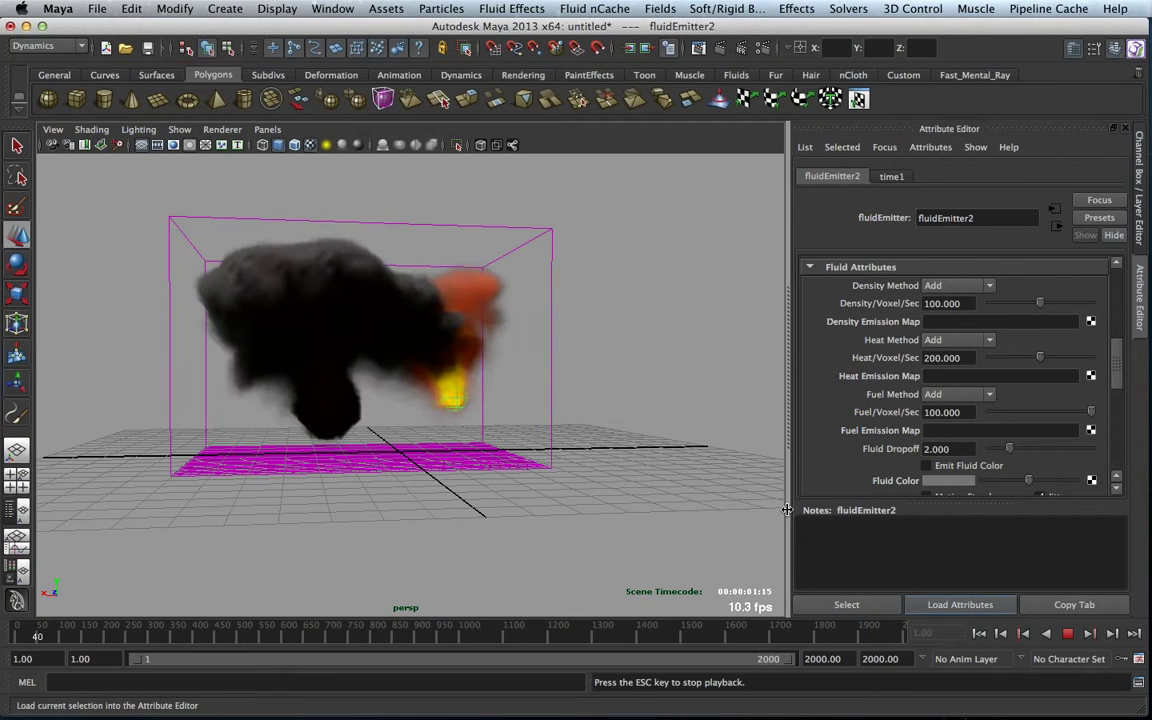
alt+drag(612, 431, 723, 401)
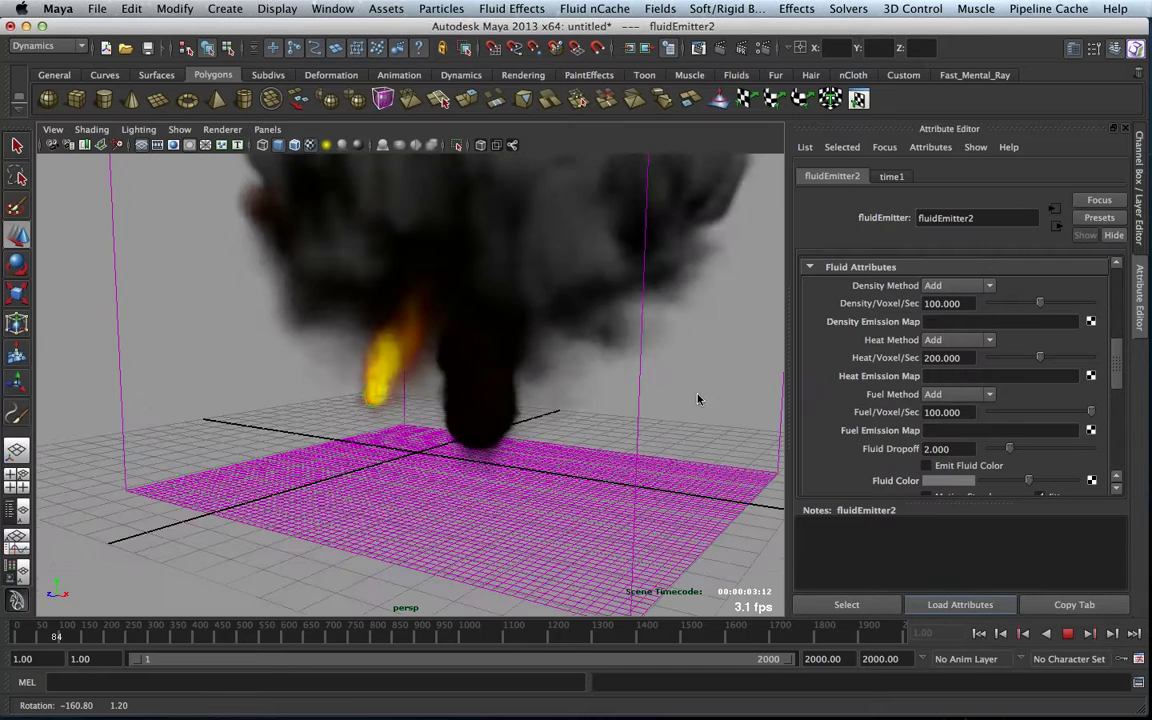
click(1068, 634)
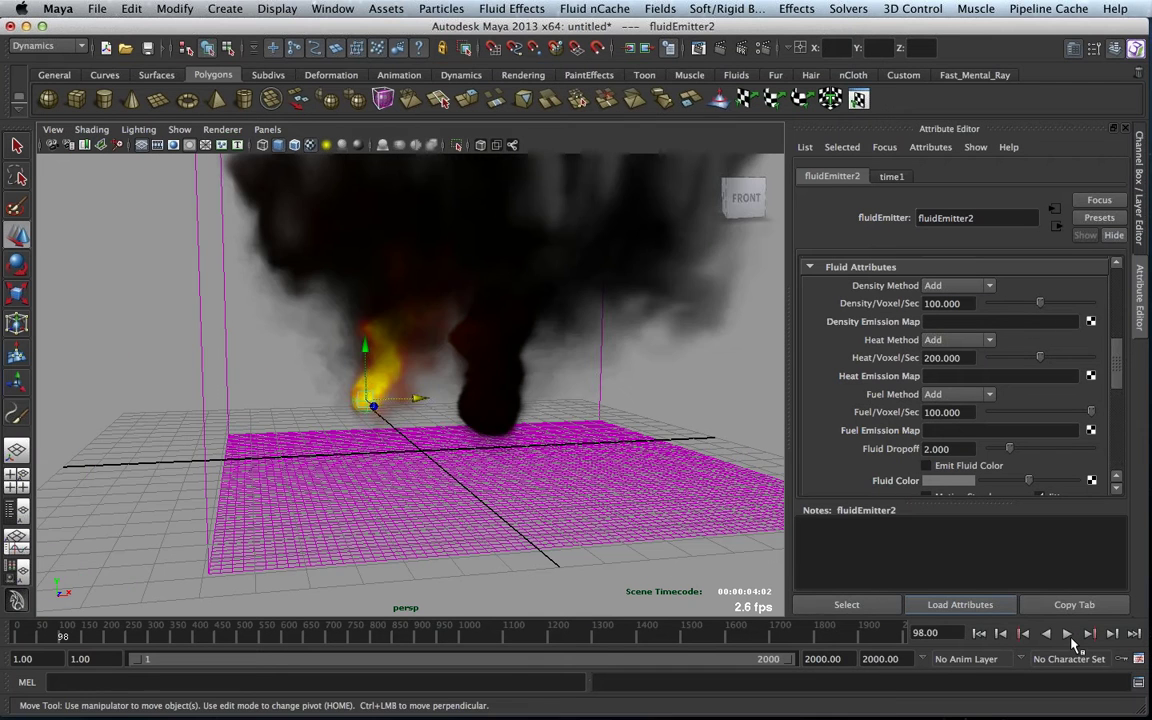
- Examine the paused fire and smoke from several sides and from above
alt+drag(600, 470, 506, 337)
alt+right_drag(506, 337, 551, 346)
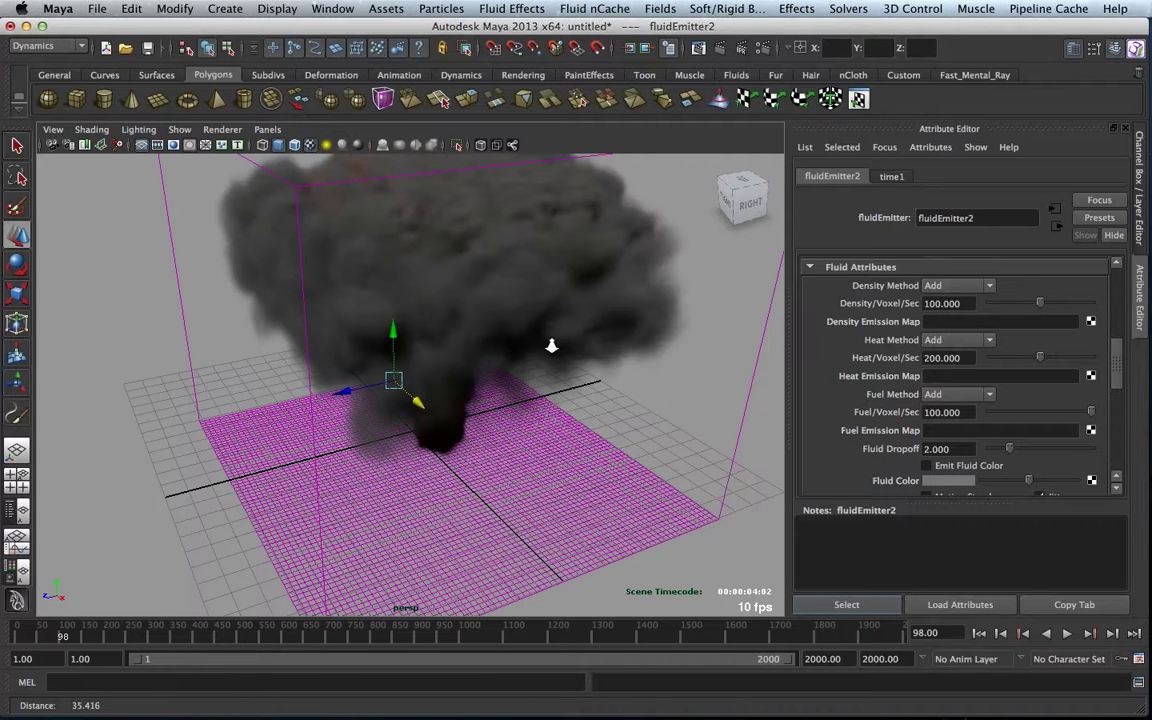
alt+drag(551, 346, 702, 328)
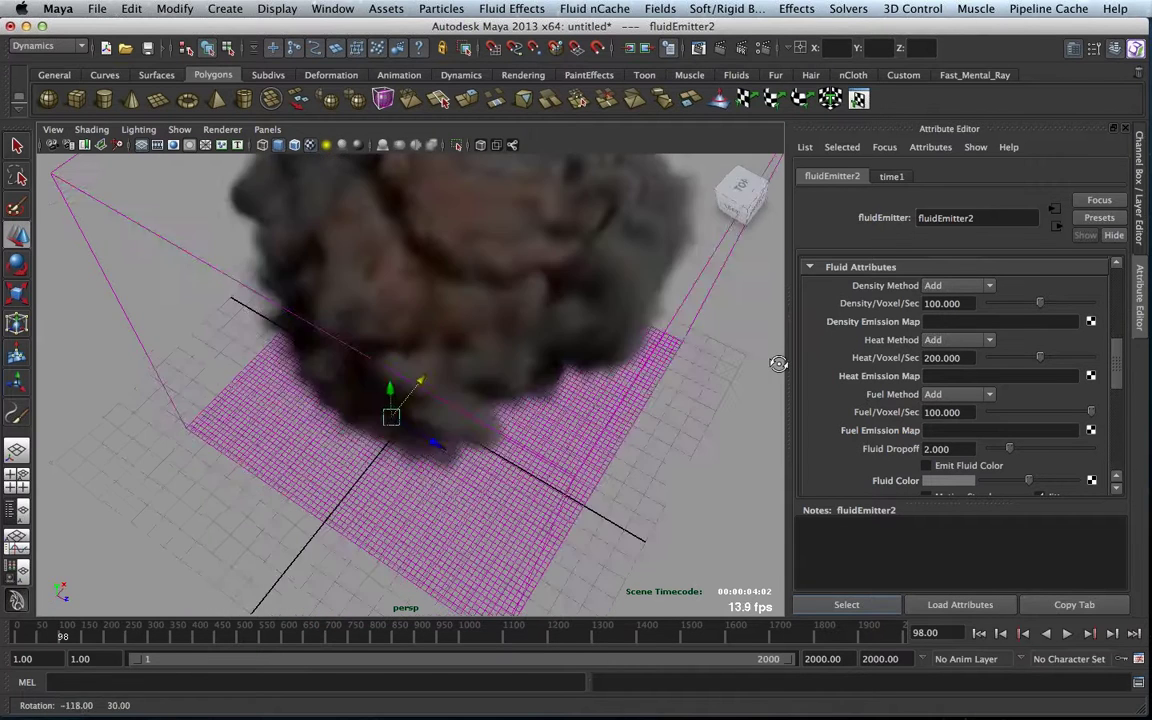
alt+right_drag(702, 328, 466, 320)
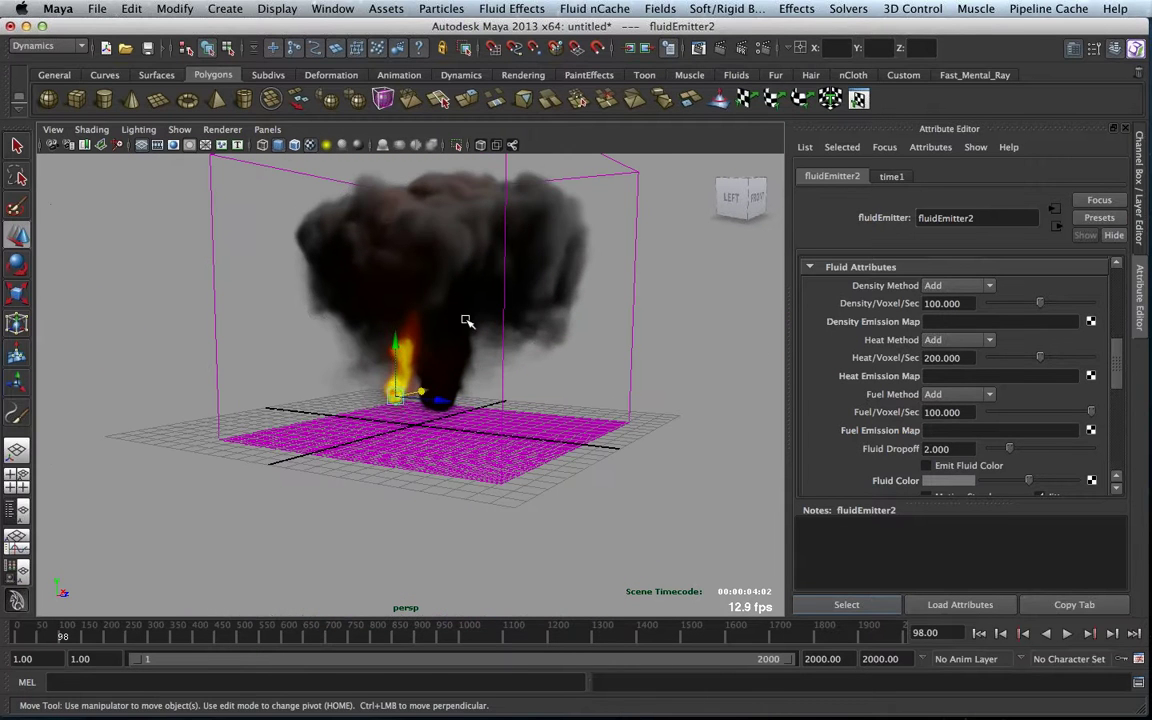
alt+middle_drag(466, 320, 458, 383)
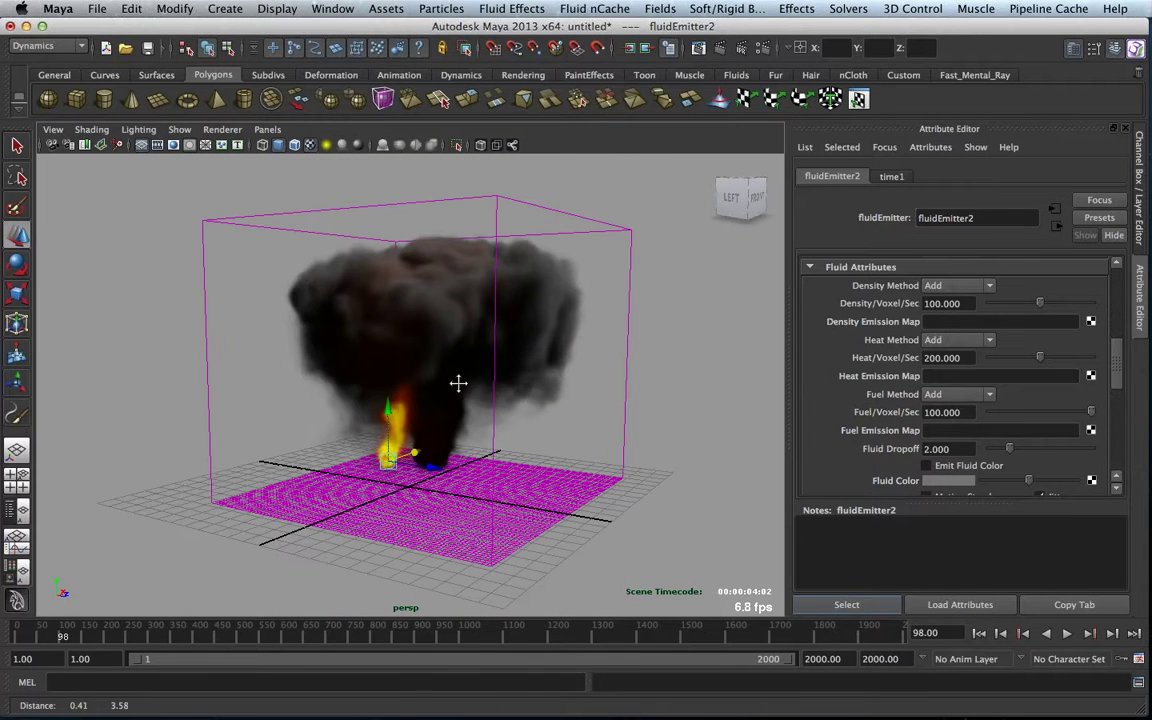
alt+drag(458, 383, 728, 143)
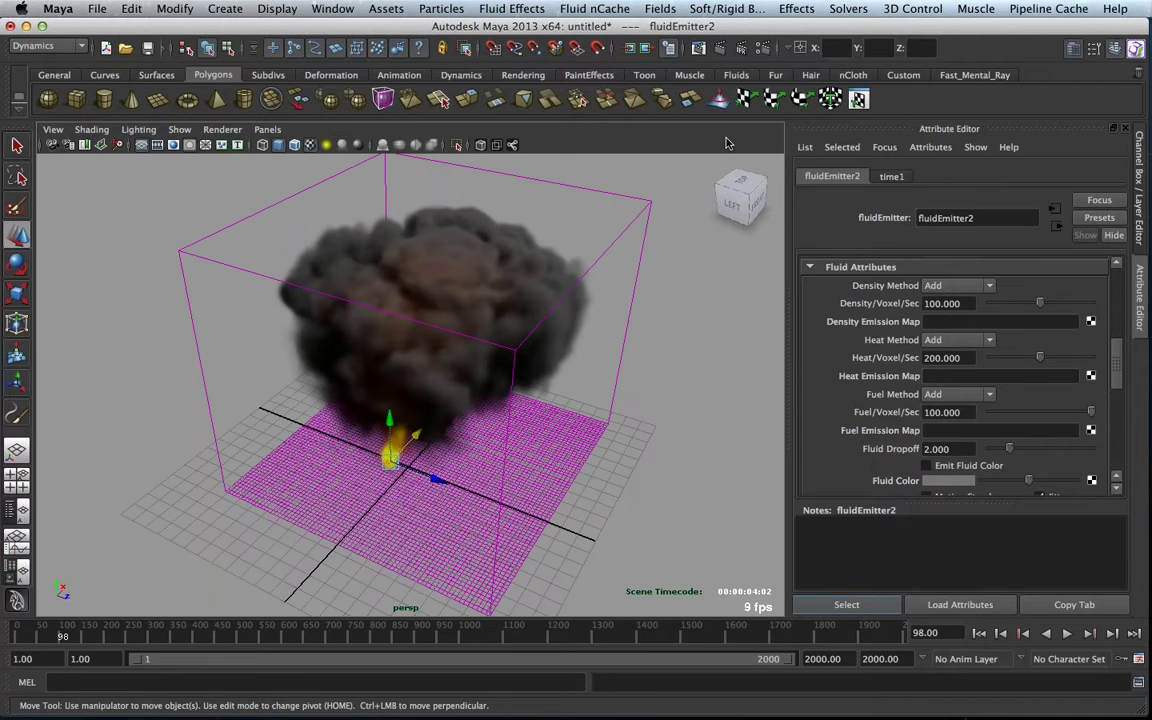
- Render the smoke and fire at frame 98, review the available renderers, keep Maya Software and close the render
click(722, 49)
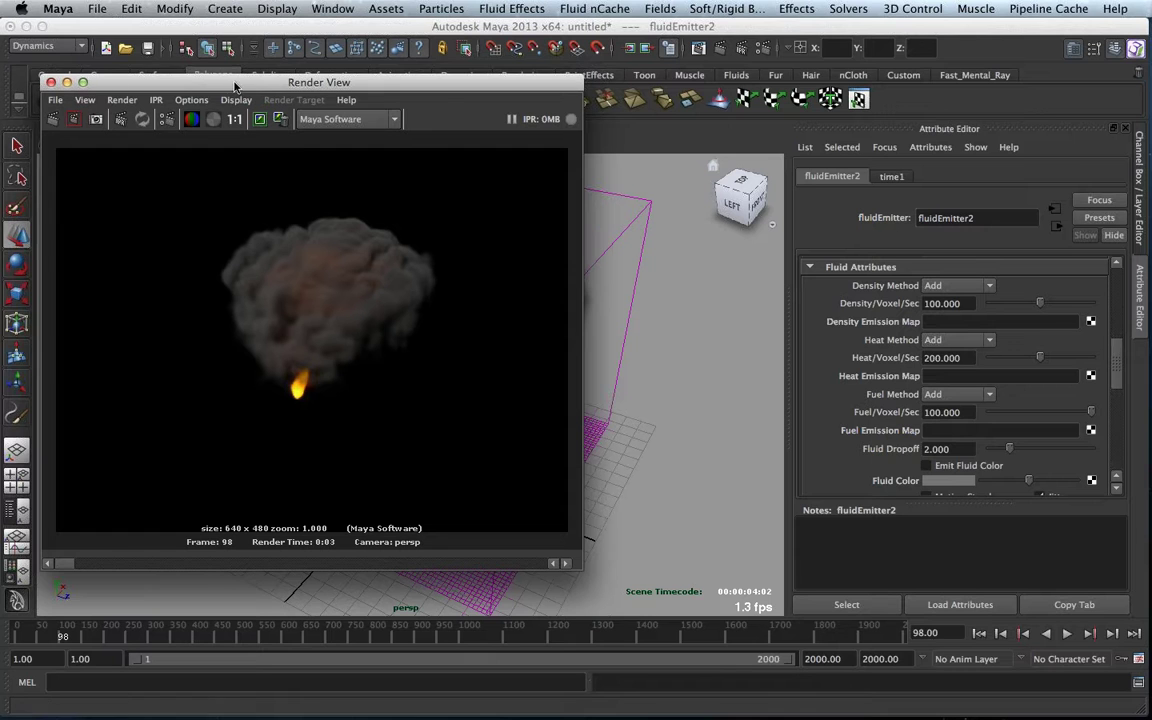
click(305, 88)
click(350, 119)
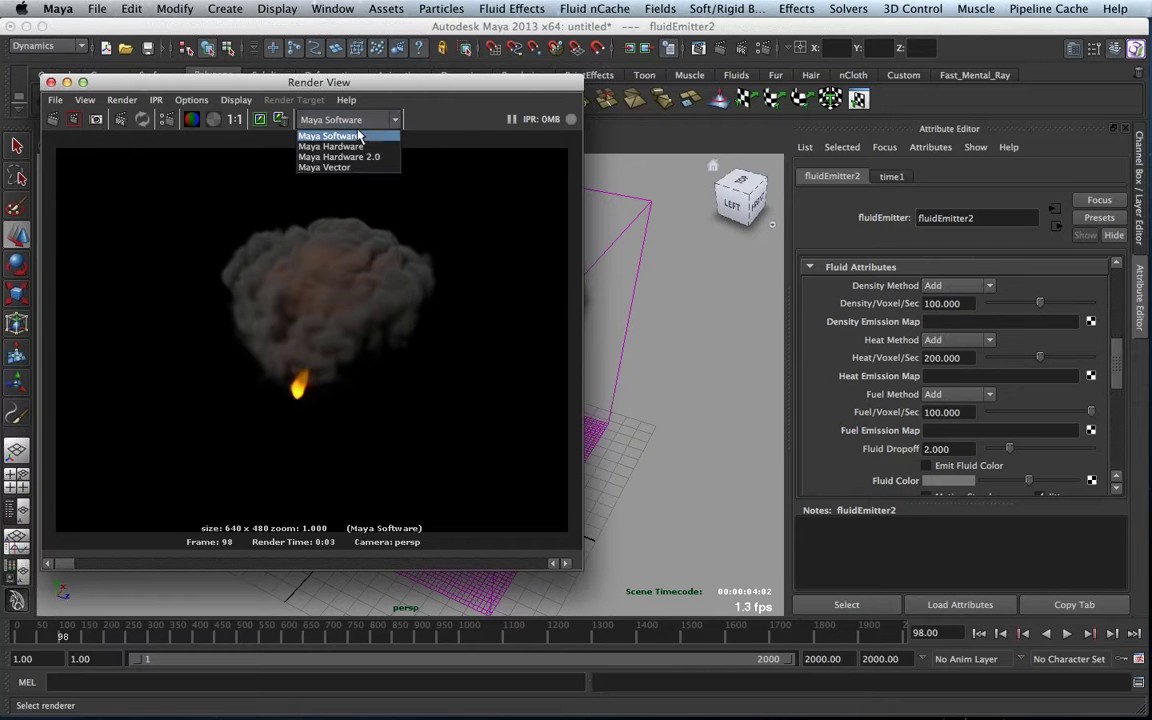
click(418, 121)
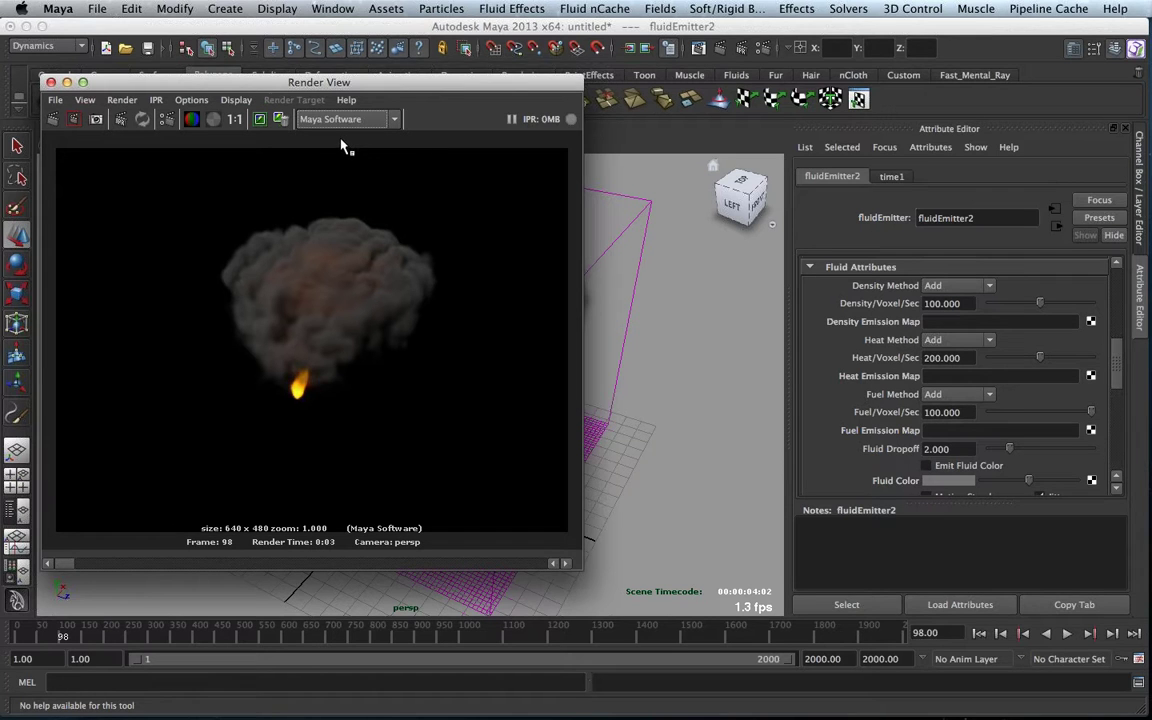
click(52, 84)
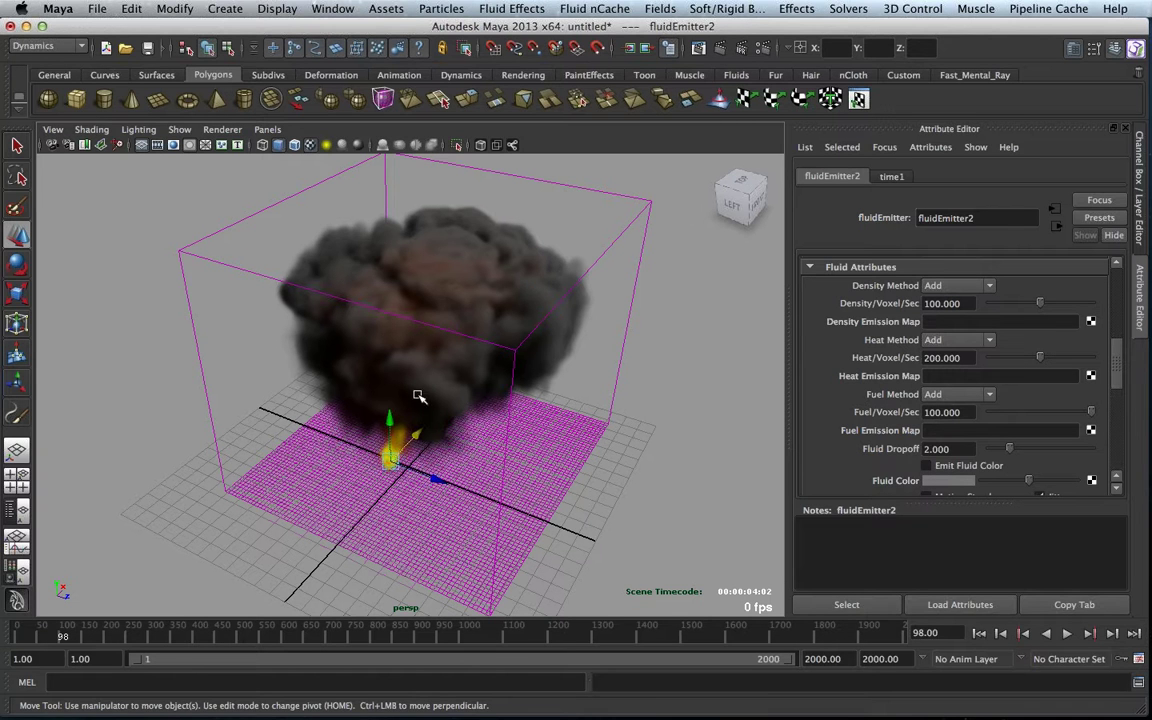
- Examine the fire and smoke from several sides, playing the simulation on to frame 103
alt+drag(424, 369, 465, 365)
alt+right_drag(465, 365, 501, 375)
alt+drag(501, 375, 450, 372)
alt+right_drag(450, 372, 625, 404)
alt+drag(625, 404, 538, 443)
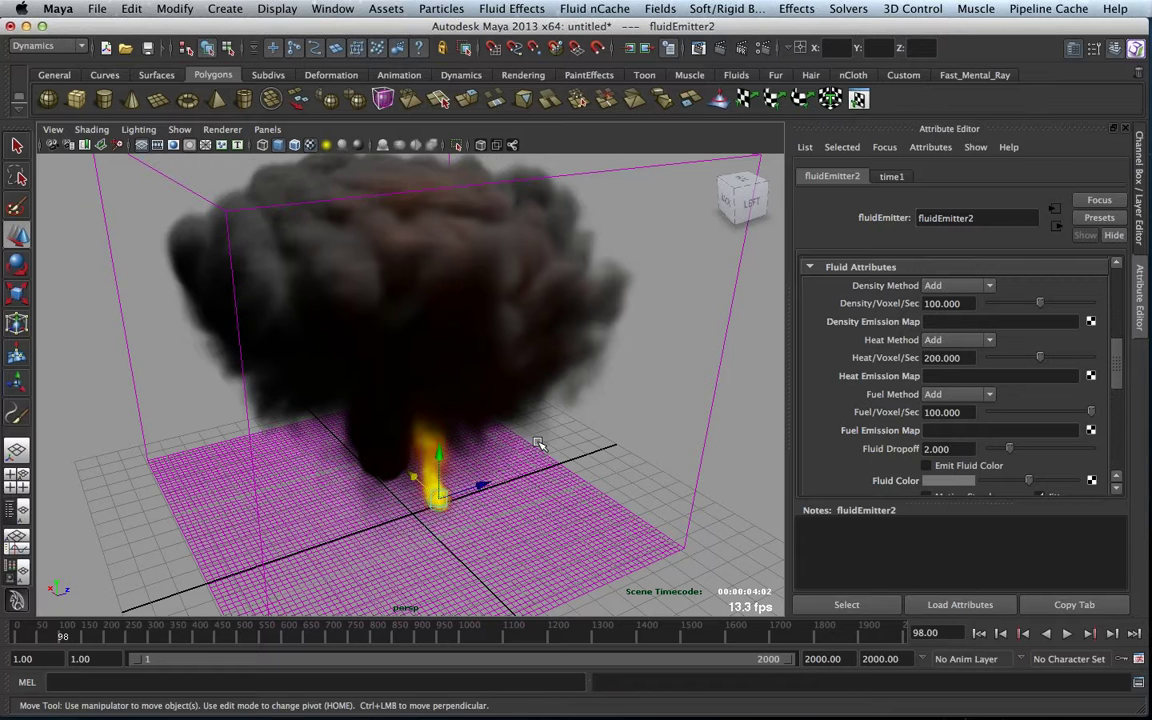
click(1067, 633)
click(1067, 633)
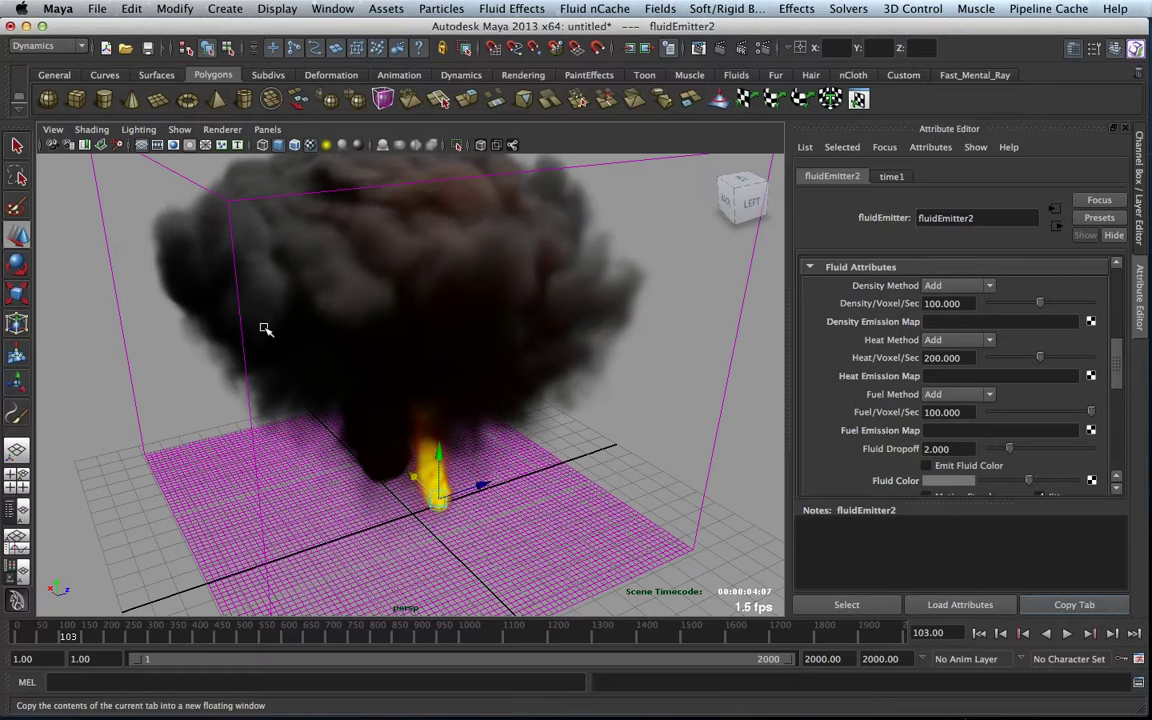
alt+drag(265, 329, 527, 339)
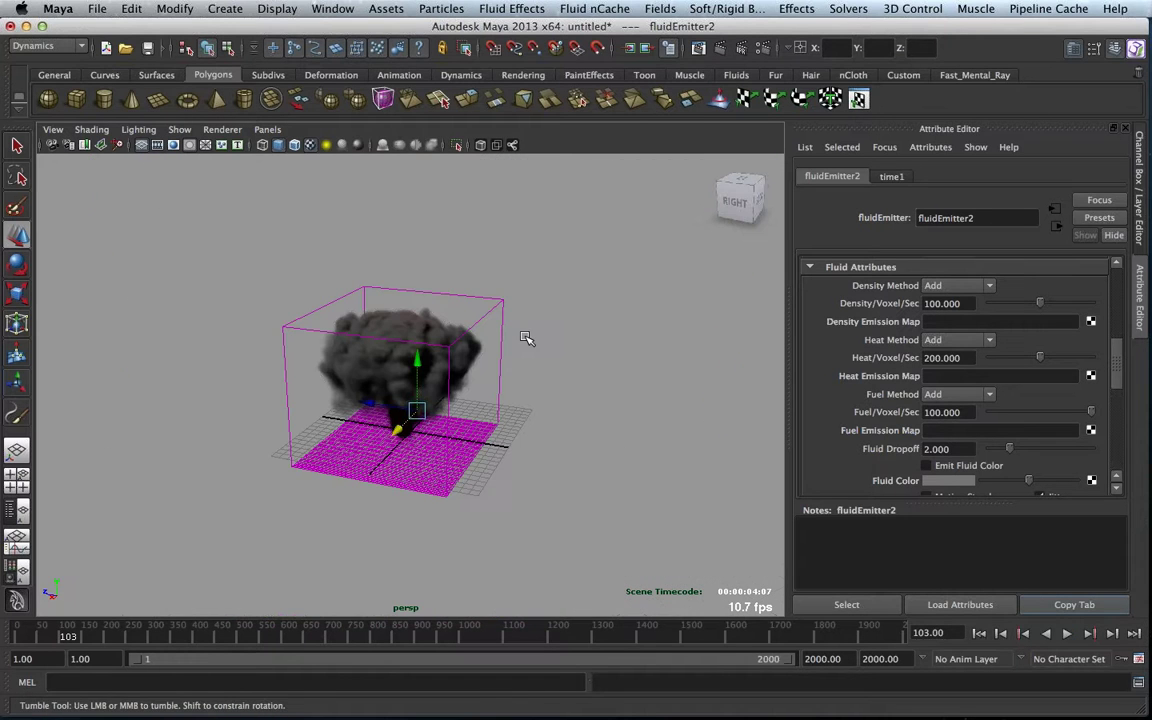
- Start a new scene and open the Visor
click(97, 9)
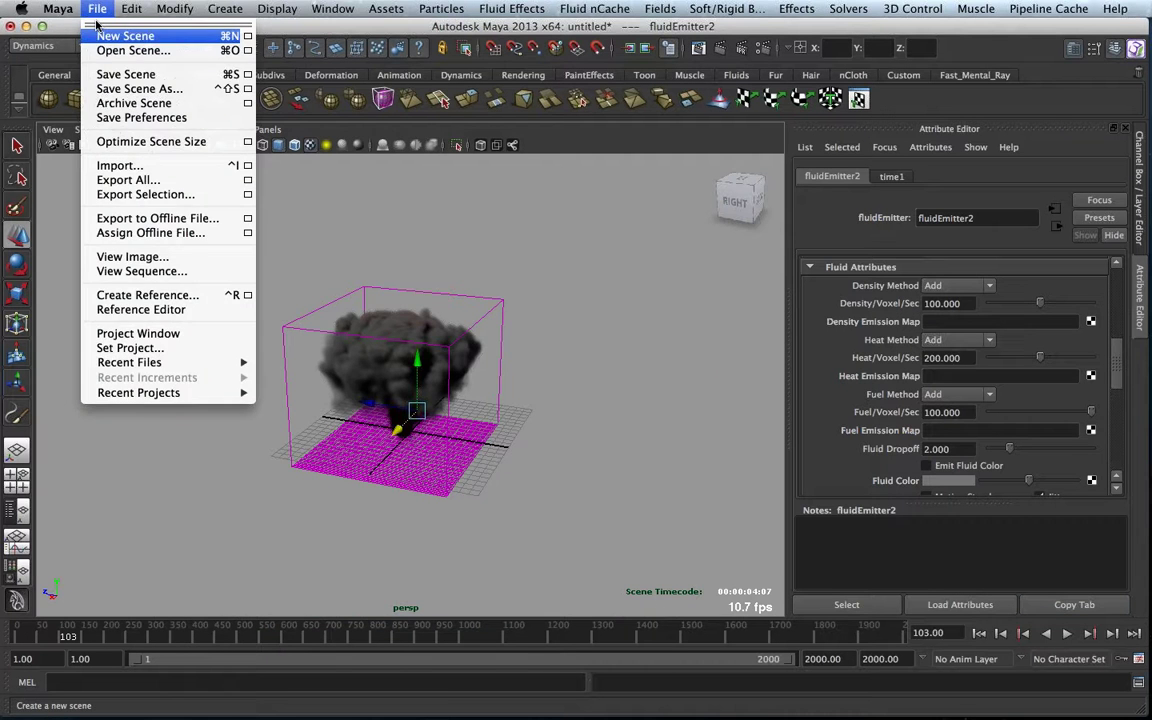
click(100, 33)
click(332, 8)
mouse_move(362, 36)
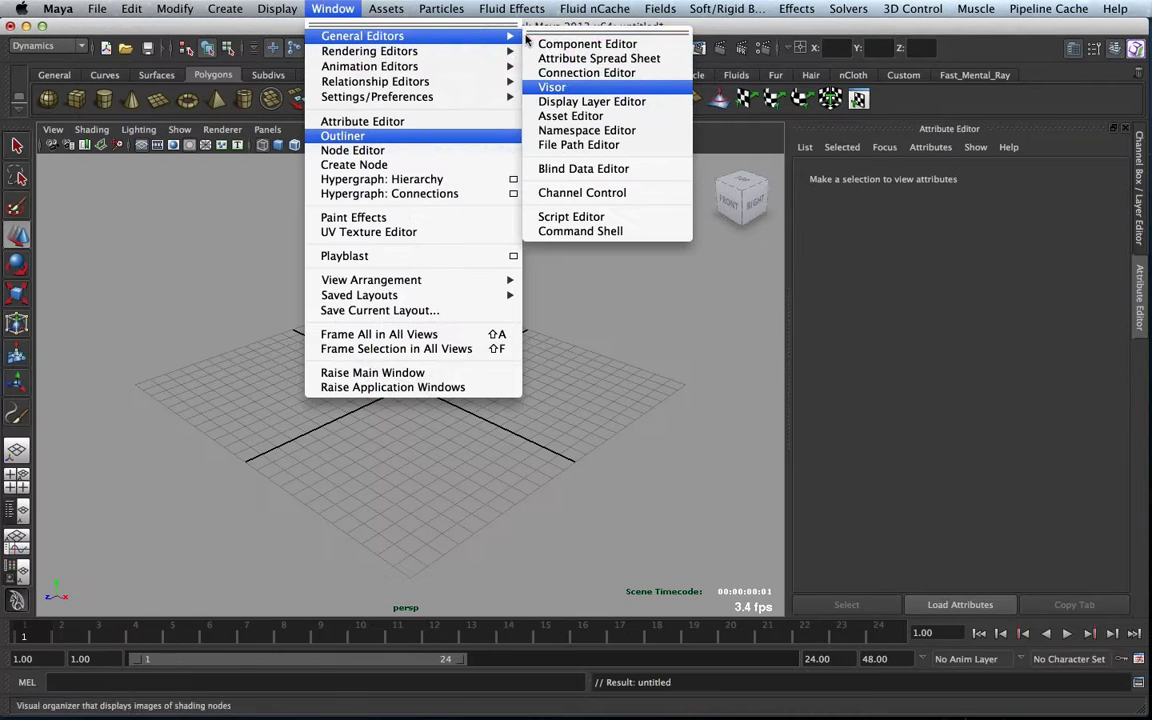
click(561, 95)
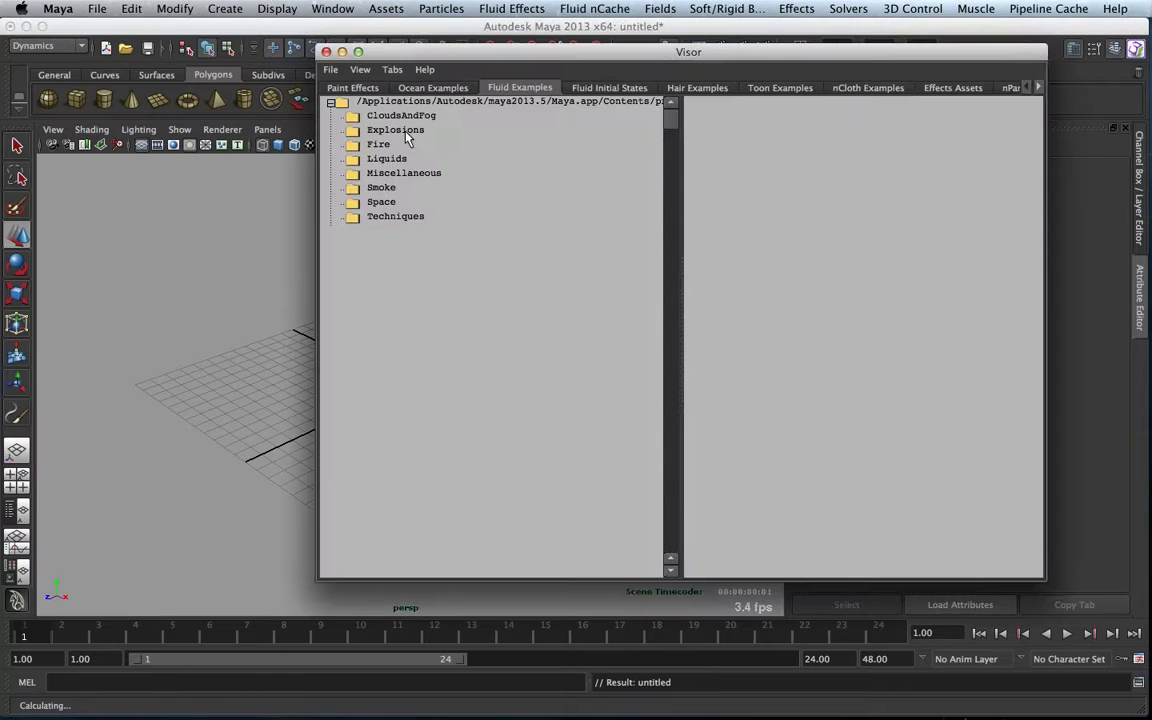
- Browse the Explosions and CloudsAndFog fluid examples, import AfternoonClouds.ma and close the Visor
click(396, 130)
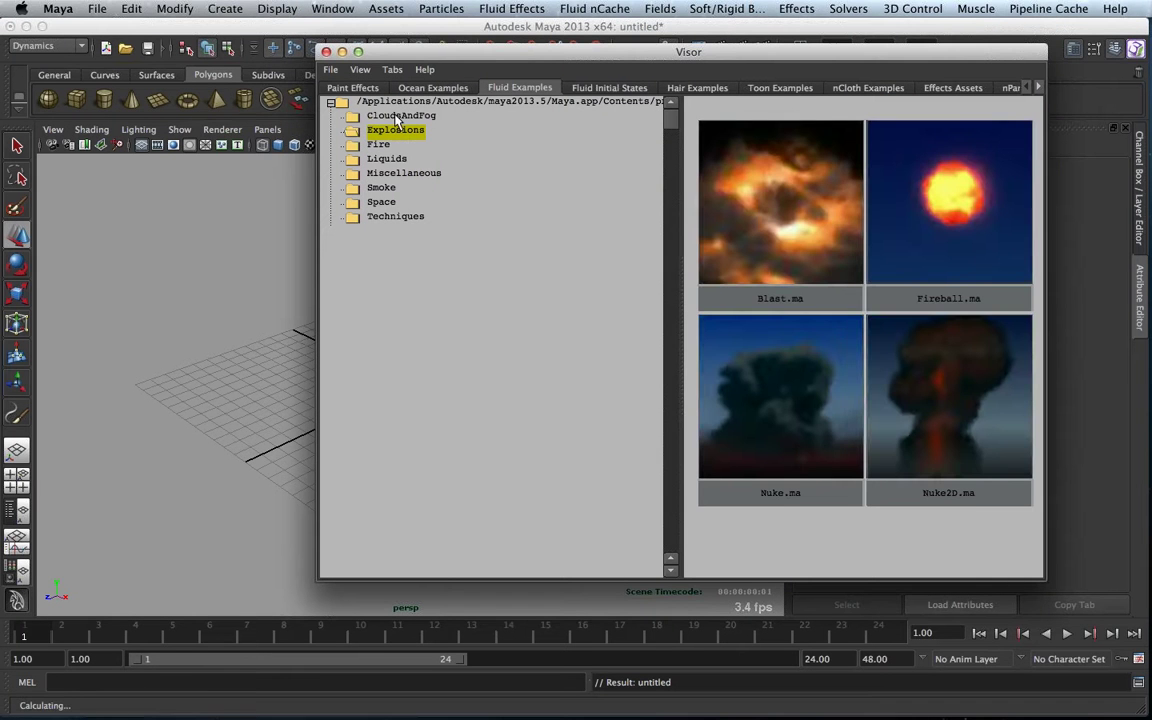
click(397, 117)
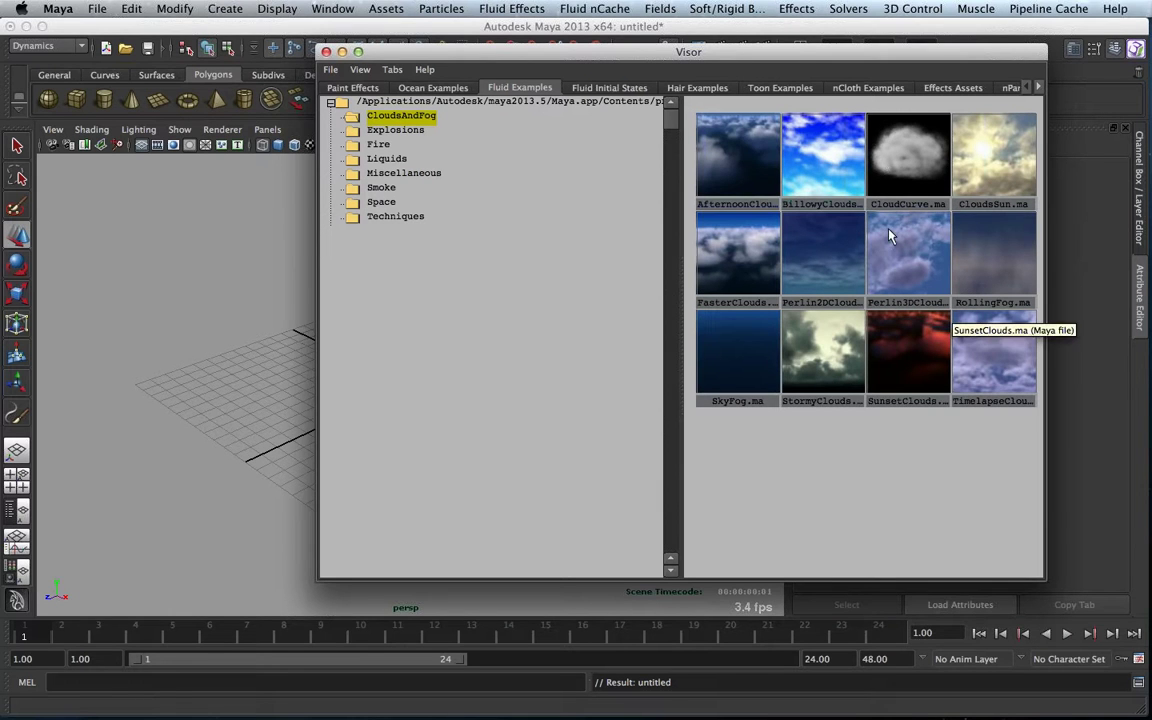
click(750, 155)
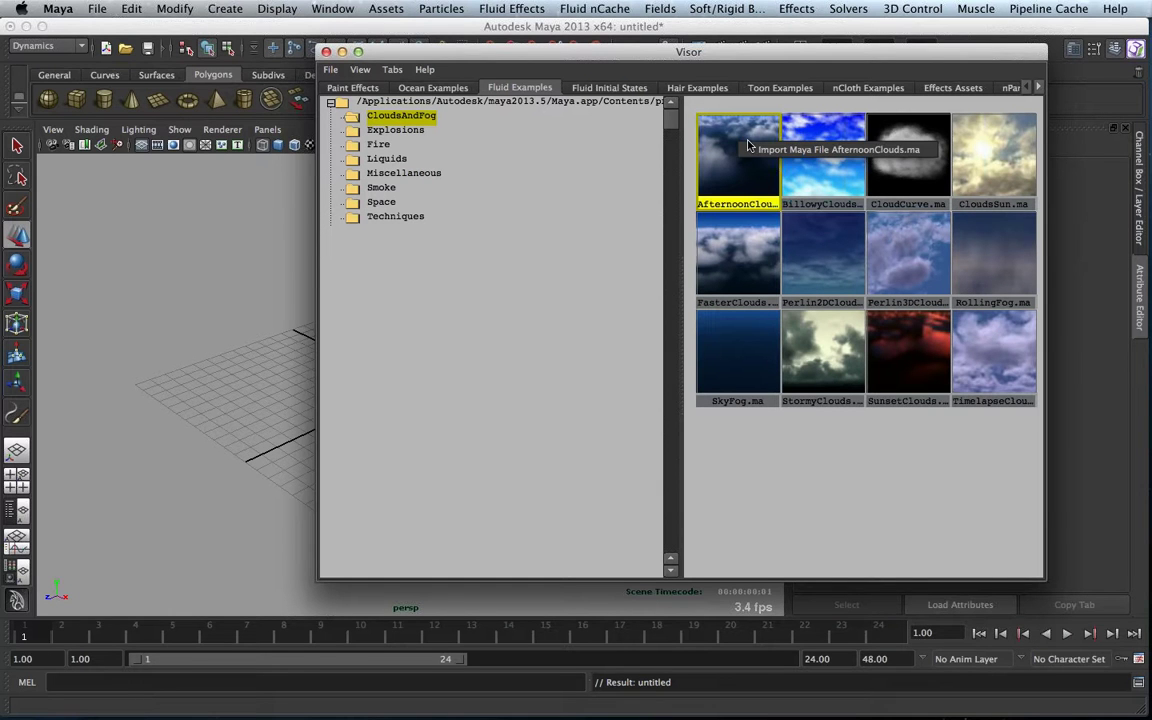
click(342, 51)
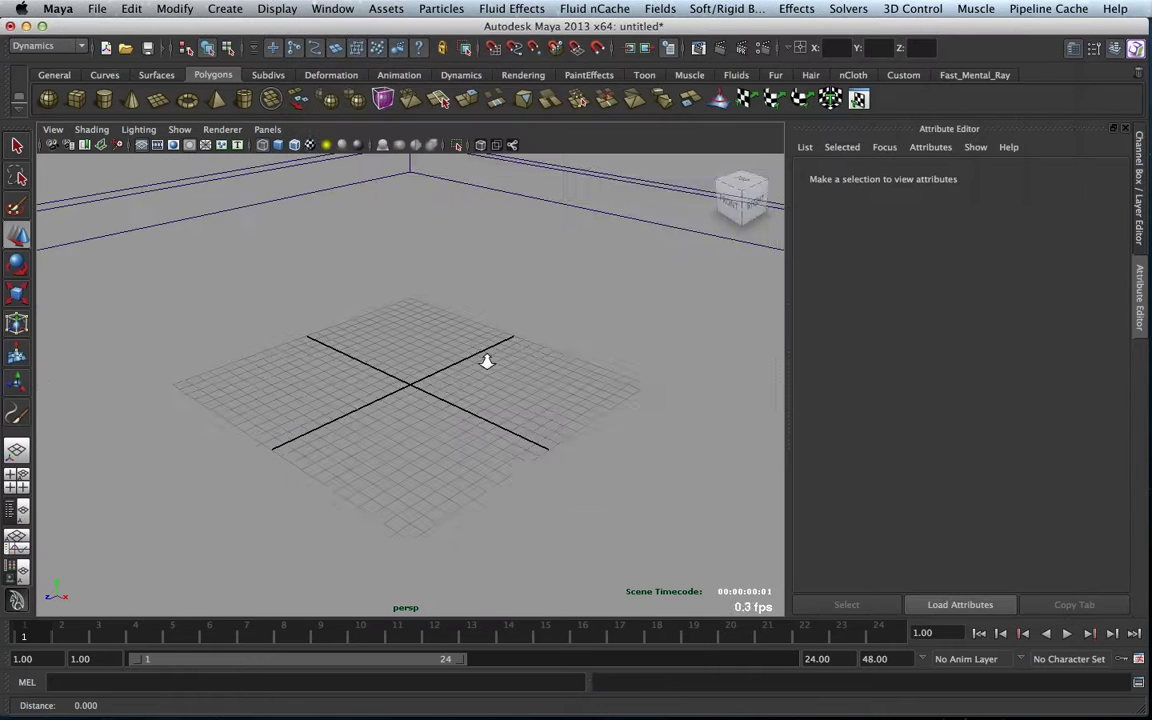
- Render the imported afternoon clouds from a close, low front view just above the cloud layer, and close the render
scroll(470, 350, down, 5)
scroll(510, 387, up, 3)
scroll(541, 388, up, 3)
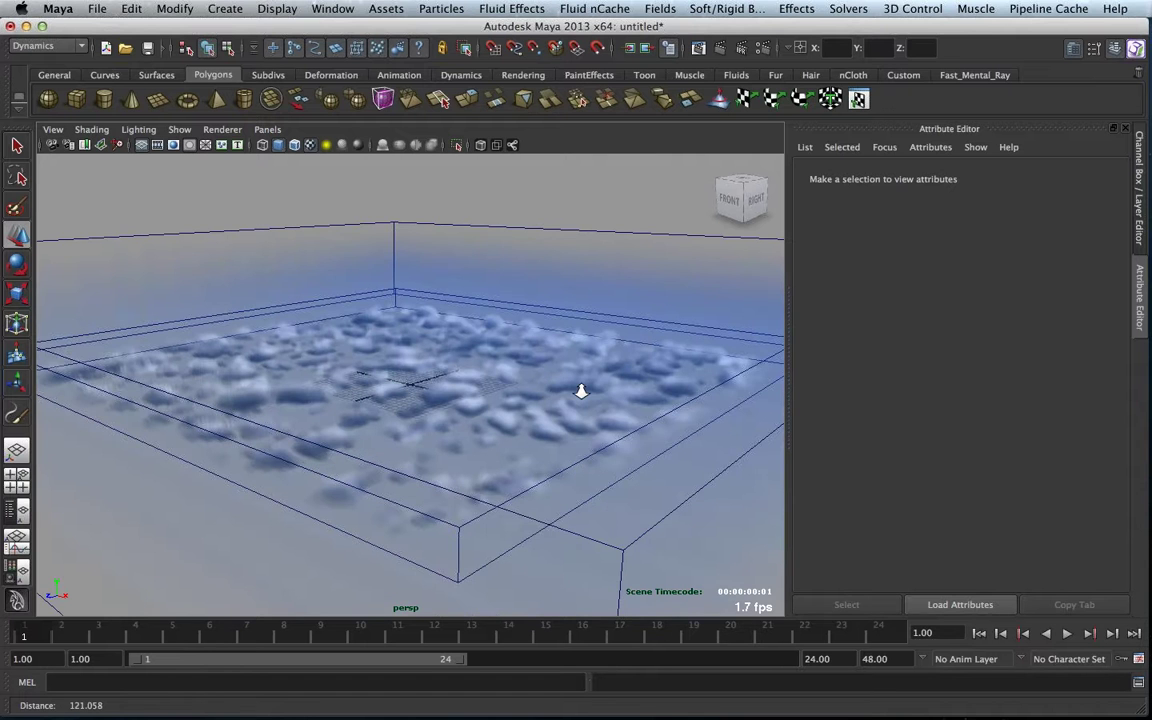
scroll(581, 390, up, 1)
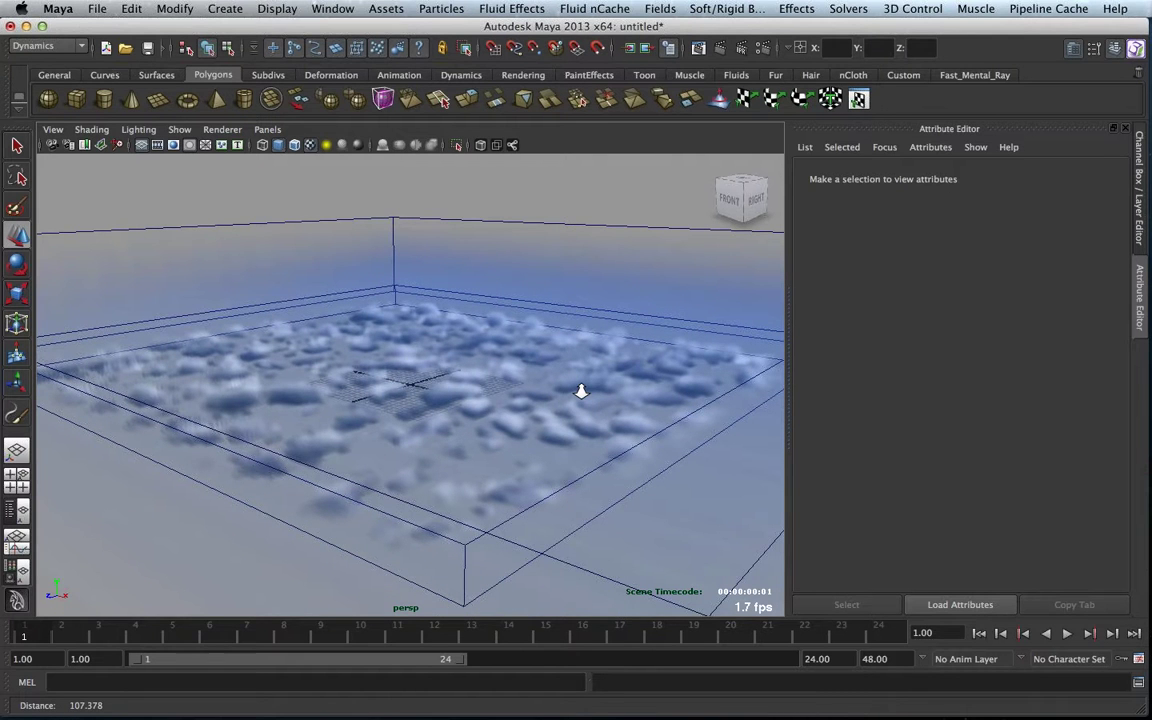
scroll(581, 390, up, 2)
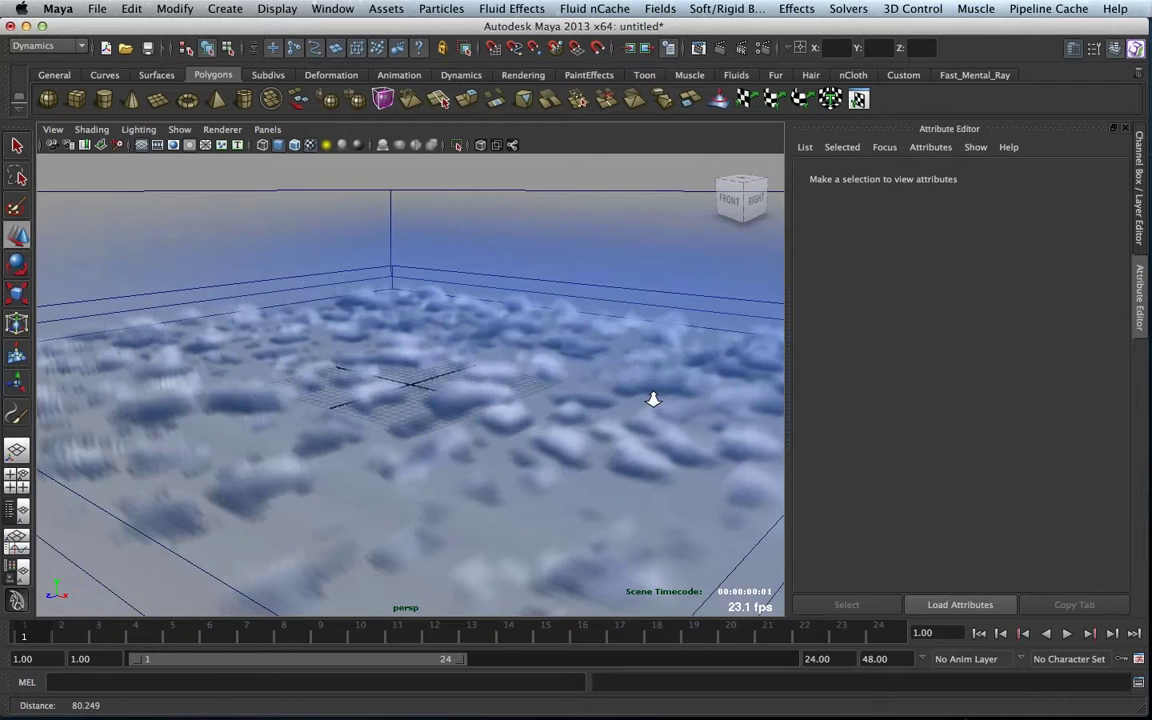
alt+drag(652, 400, 456, 400)
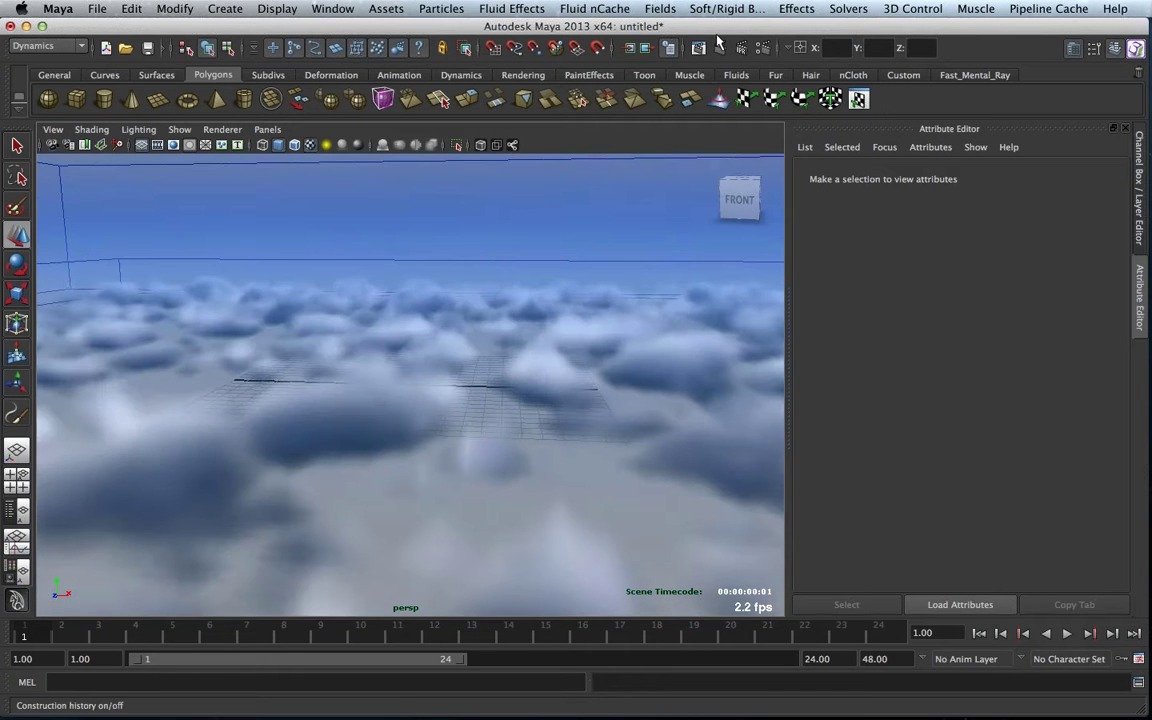
click(720, 48)
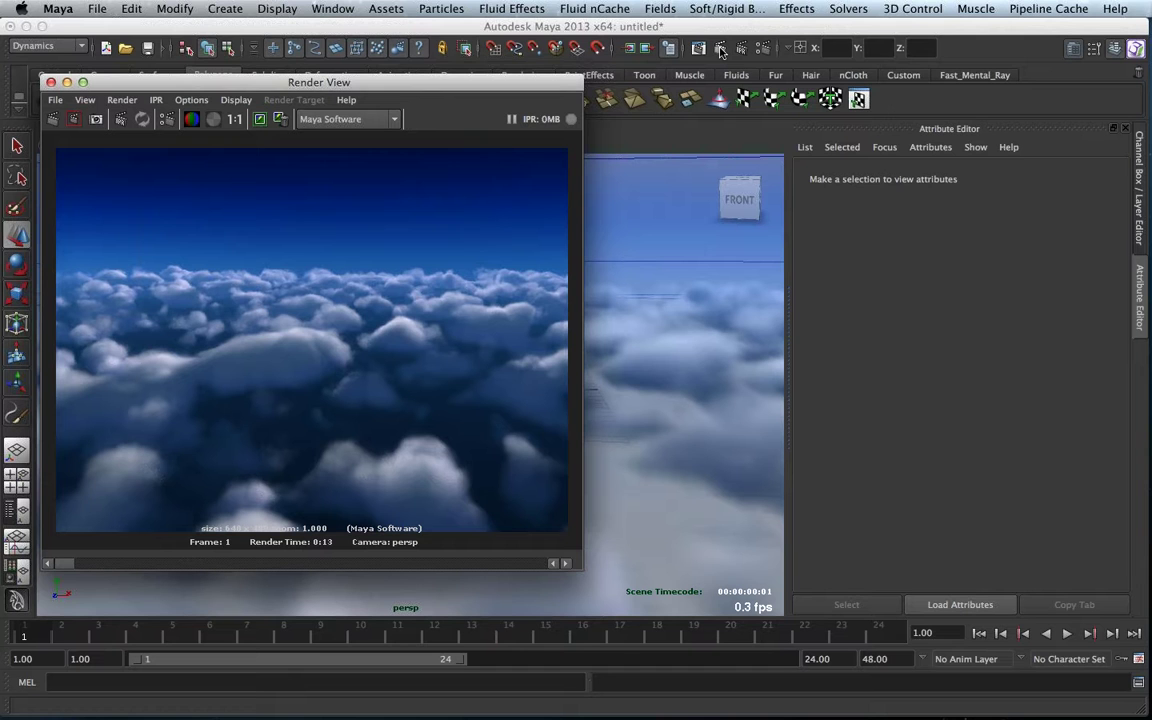
click(49, 82)
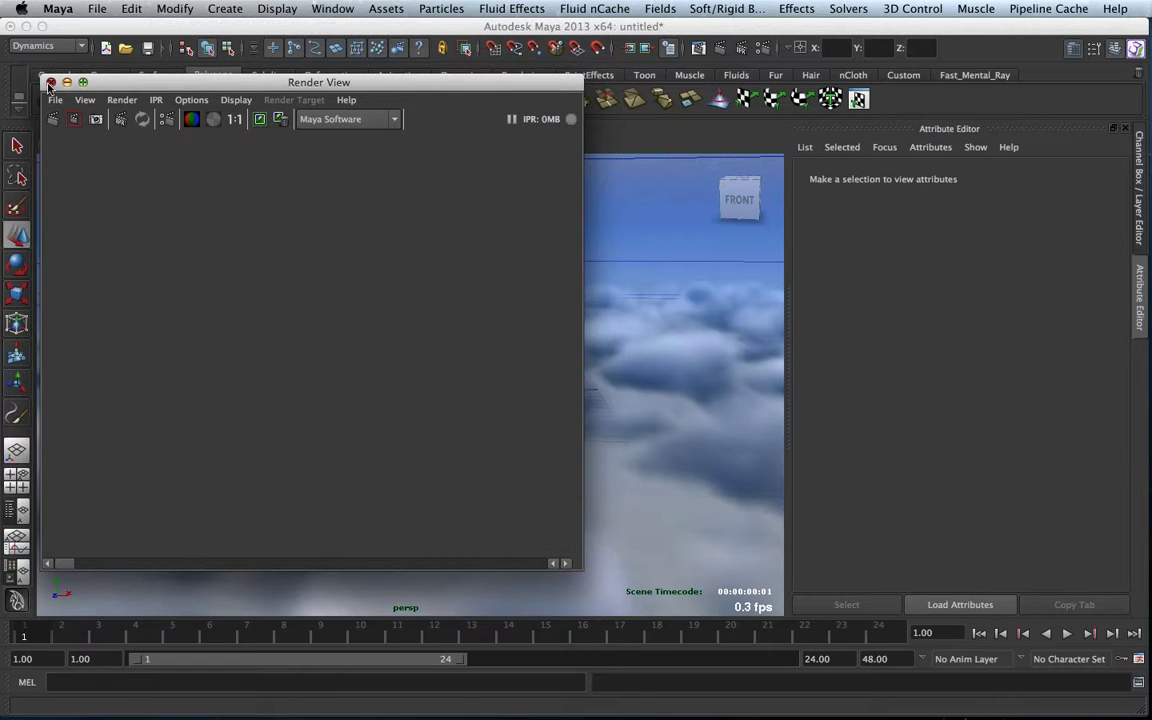
click(49, 82)
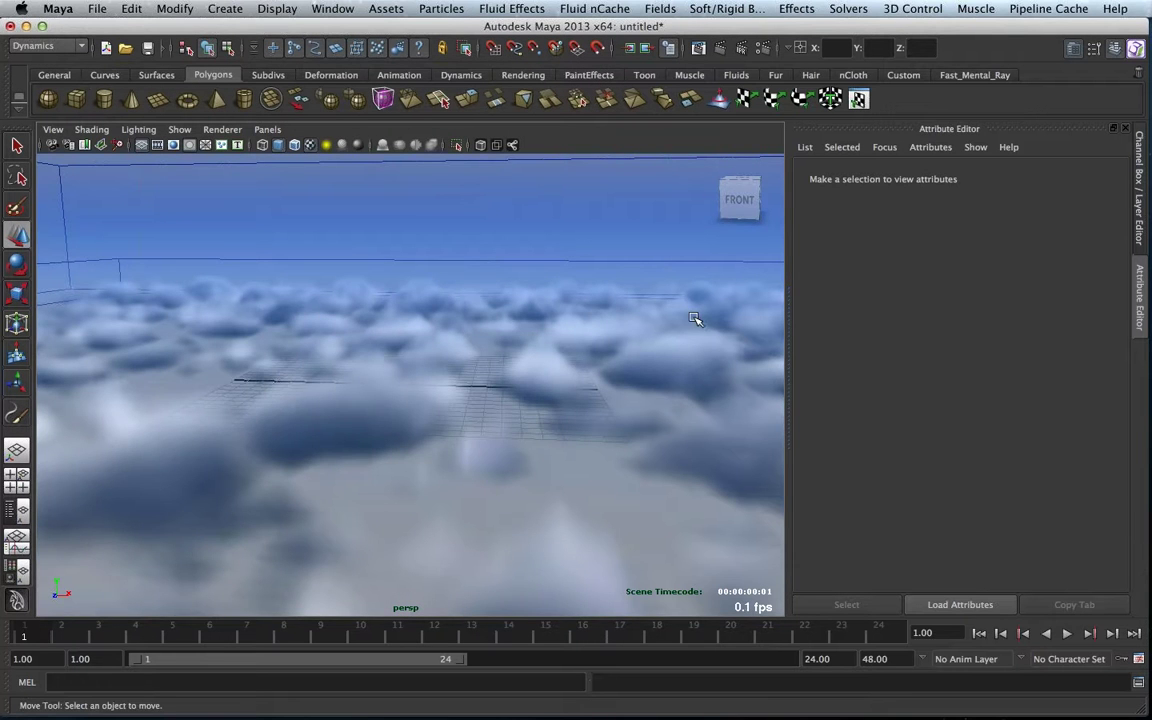
- Look over the whole cloud container from above and discard it by starting a new scene
alt+right_drag(695, 319, 174, 291)
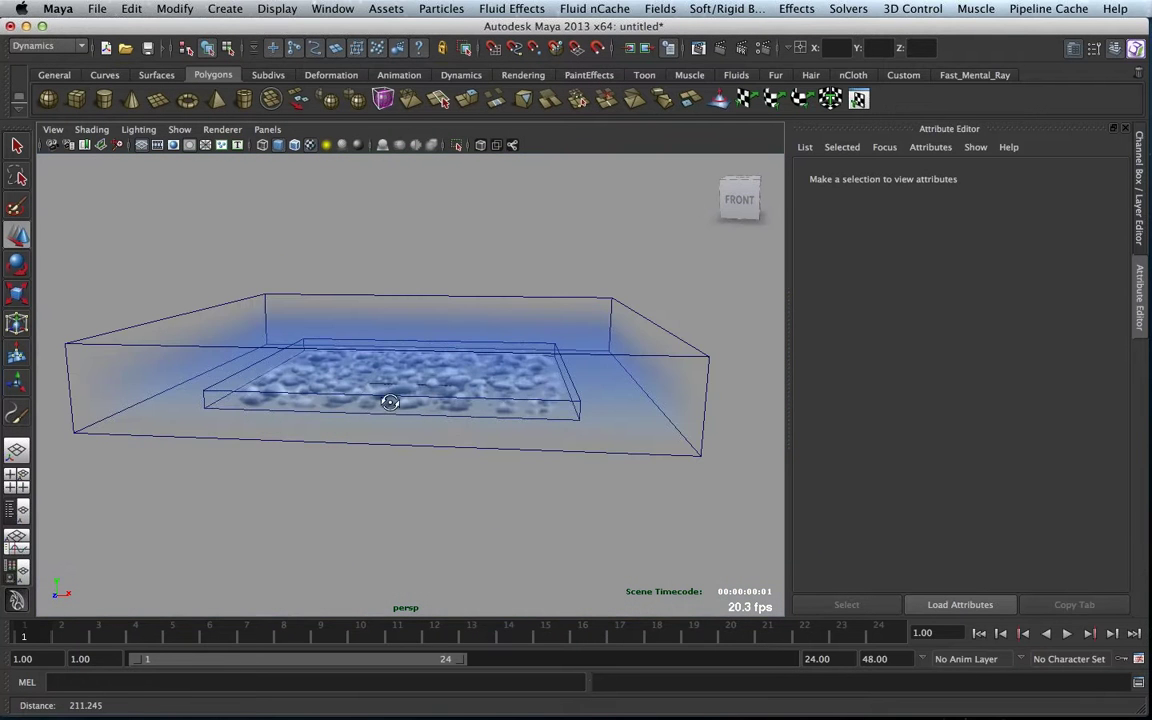
alt+drag(391, 399, 430, 400)
click(97, 8)
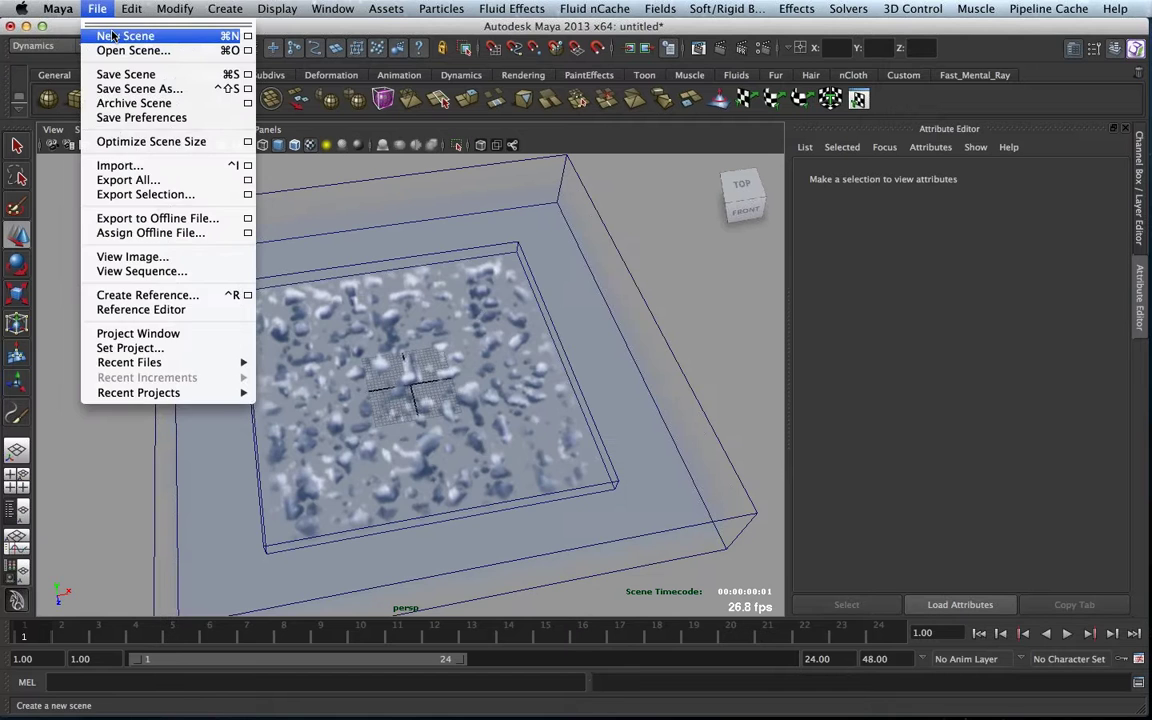
click(113, 36)
click(571, 370)
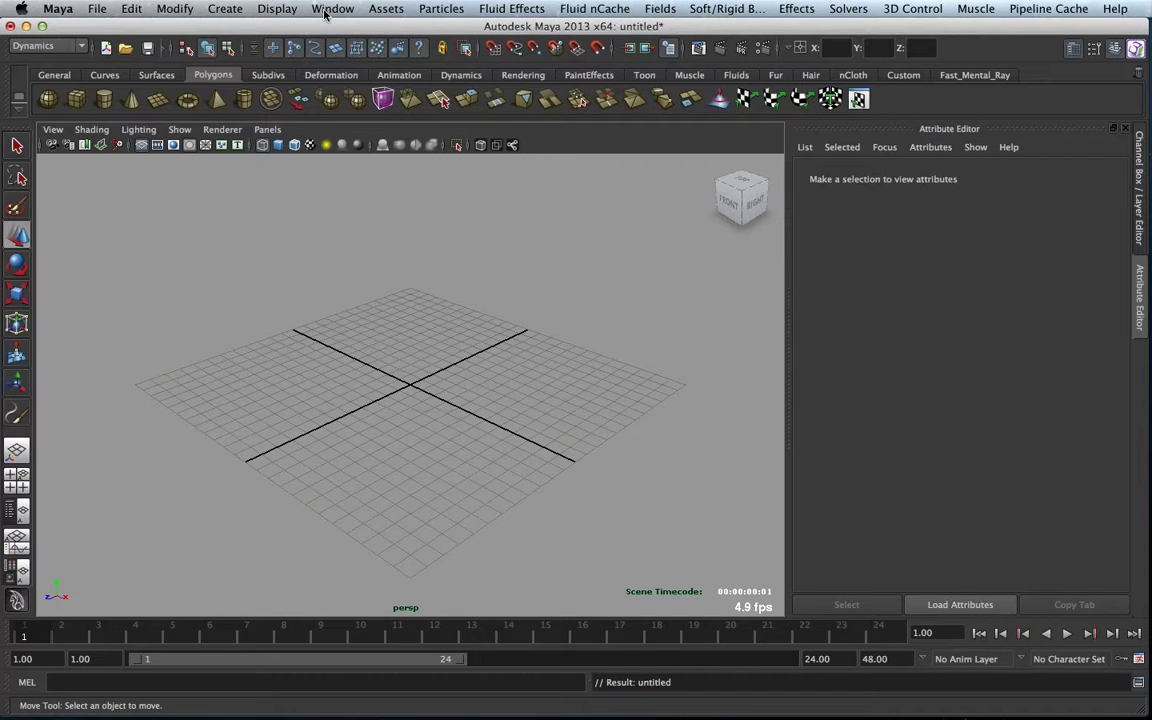
- Browse the Fire, Liquids, Miscellaneous, Smoke, Space and Techniques fluid examples in the Visor, and close it
click(330, 9)
mouse_move(362, 36)
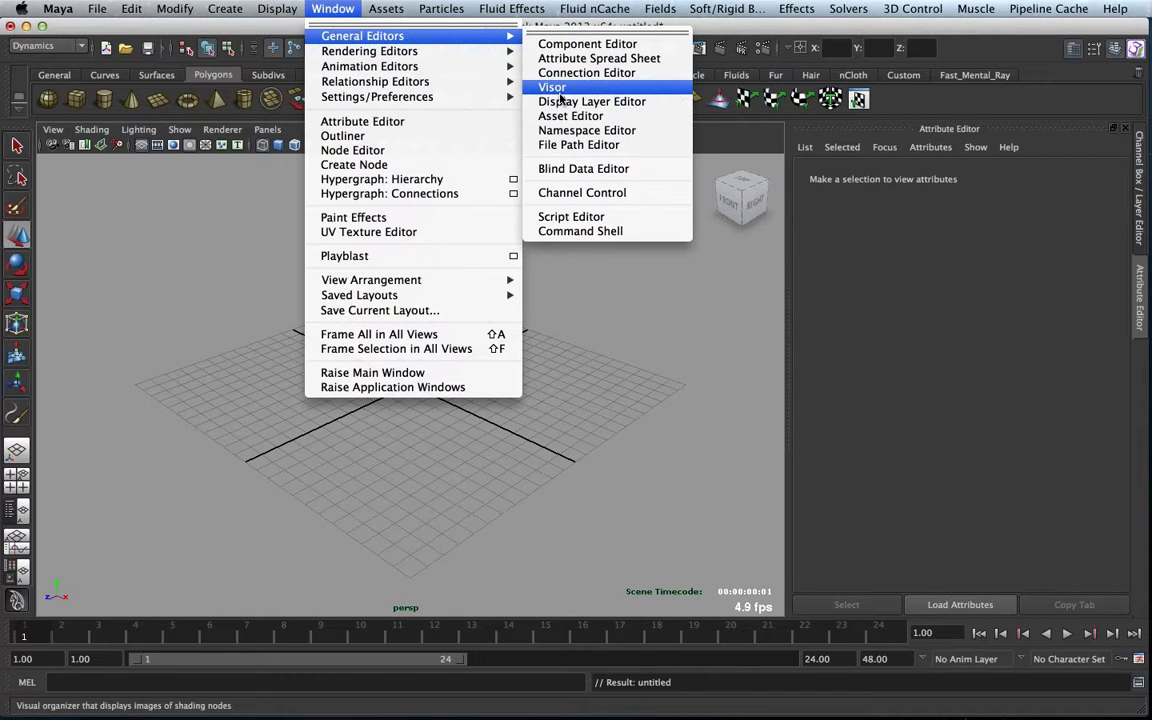
click(558, 90)
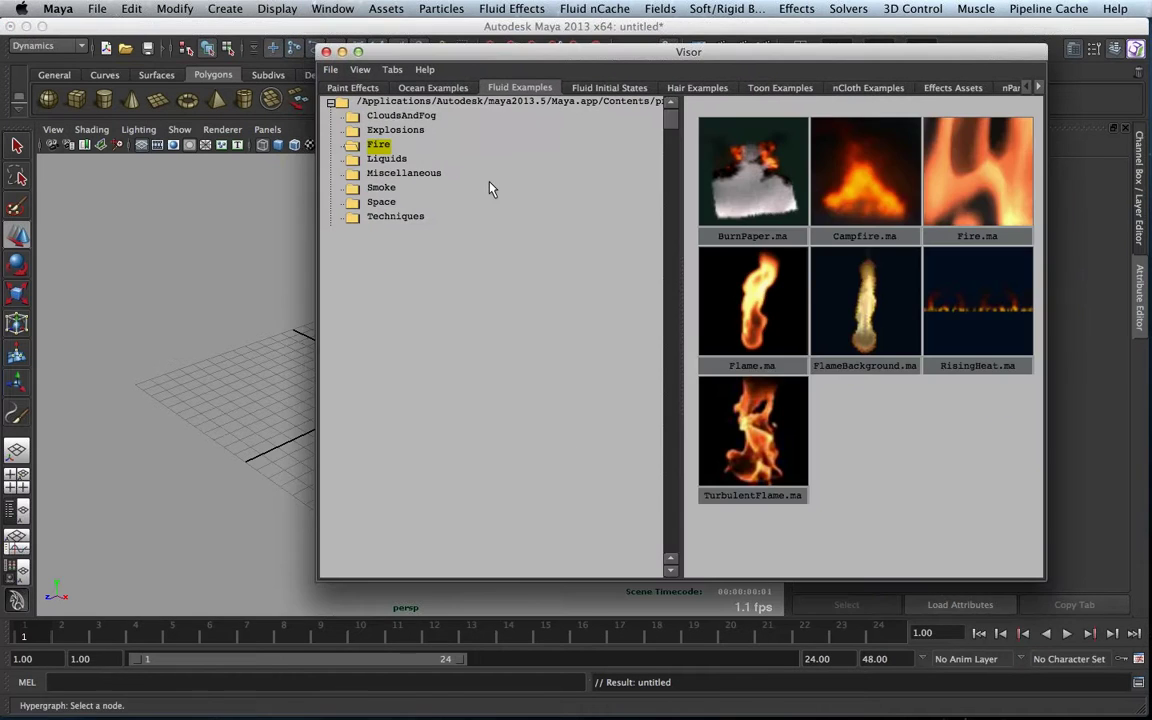
click(394, 162)
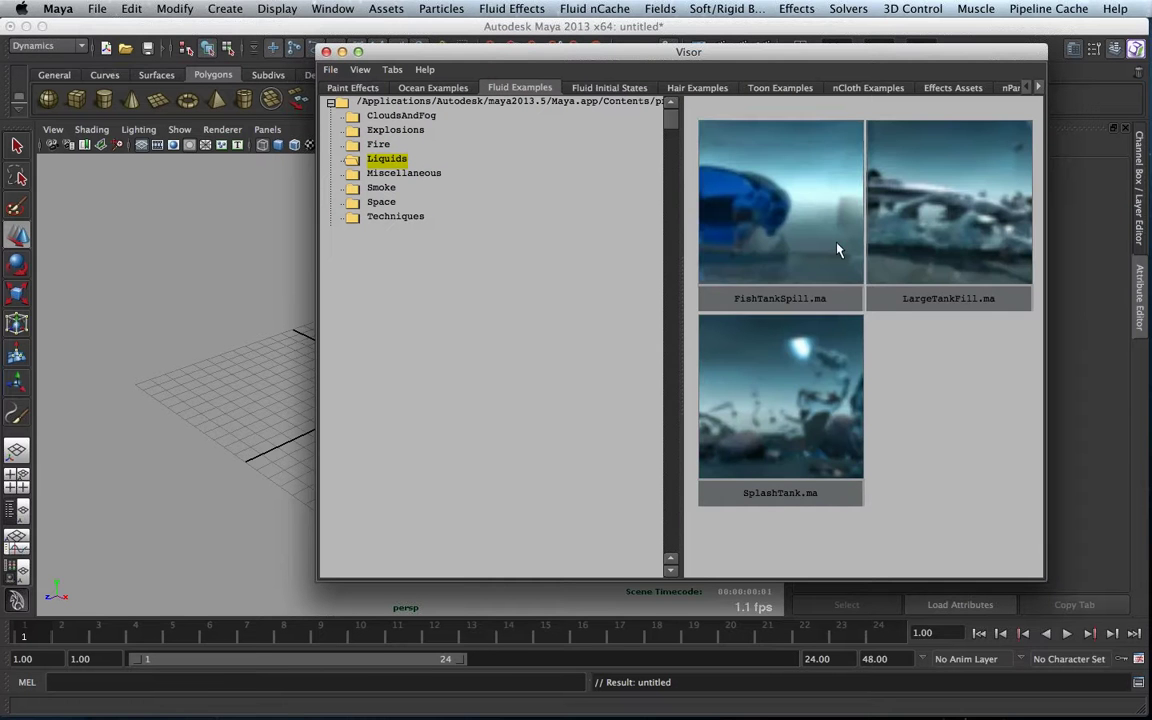
click(384, 177)
click(381, 189)
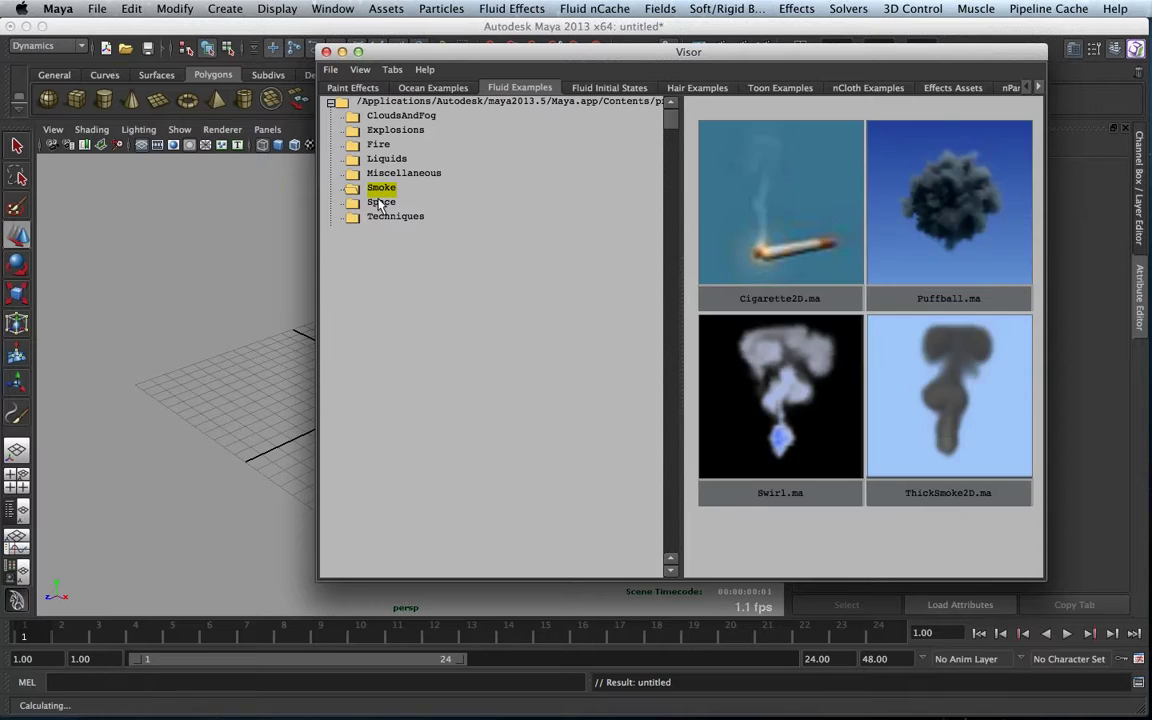
click(382, 203)
click(395, 218)
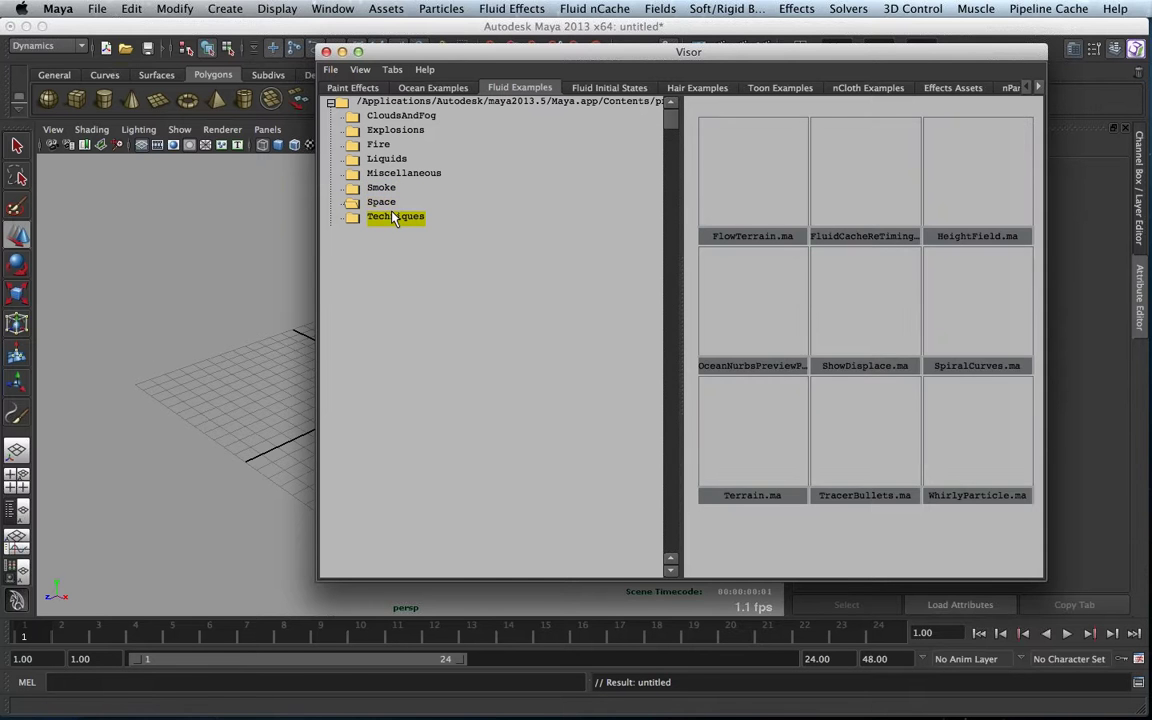
click(326, 52)
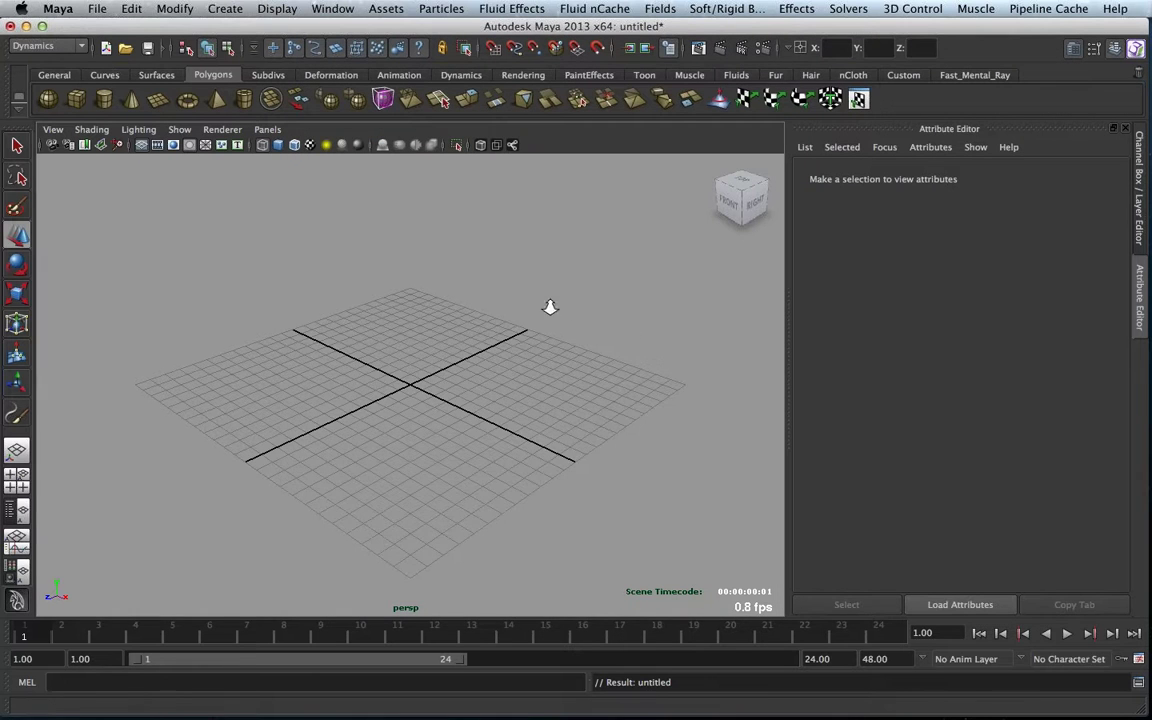
- Create a polygon cube at the origin and move it along X to the negative side of the grid
alt+drag(548, 306, 467, 352)
alt+right_drag(467, 352, 689, 375)
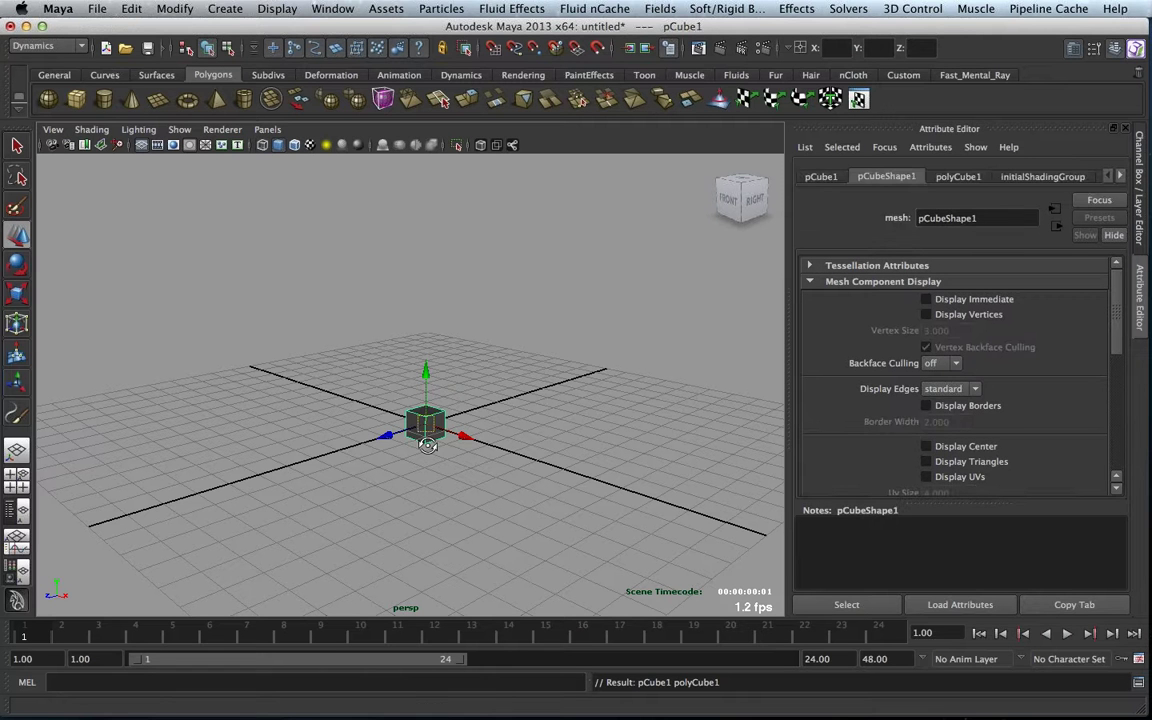
alt+drag(427, 444, 311, 415)
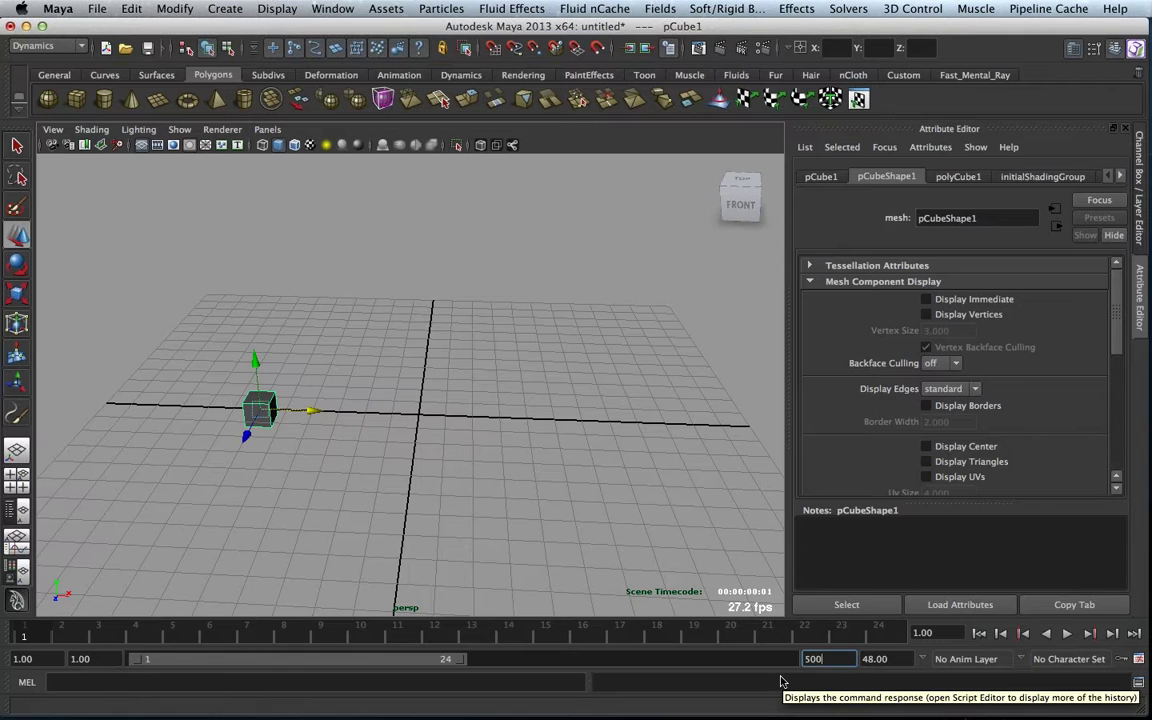
- Set both the playback range end and the animation end to frame 100
text(500)
key(Return)
click(818, 659)
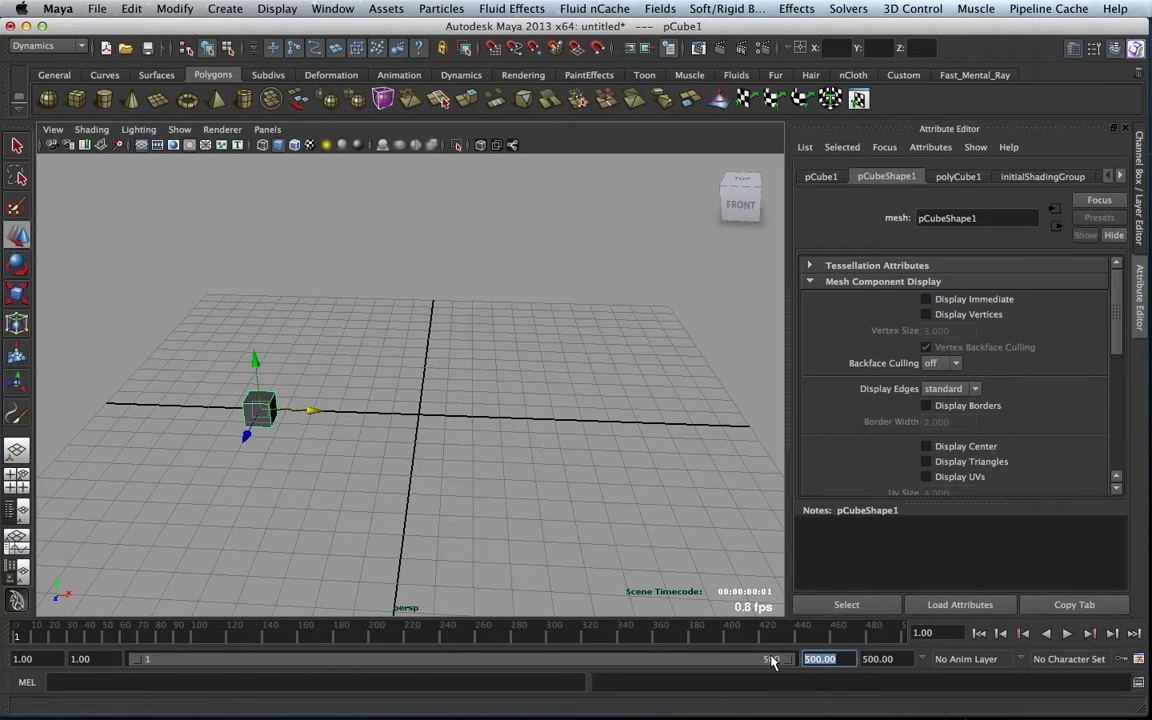
text(100)
key(Tab)
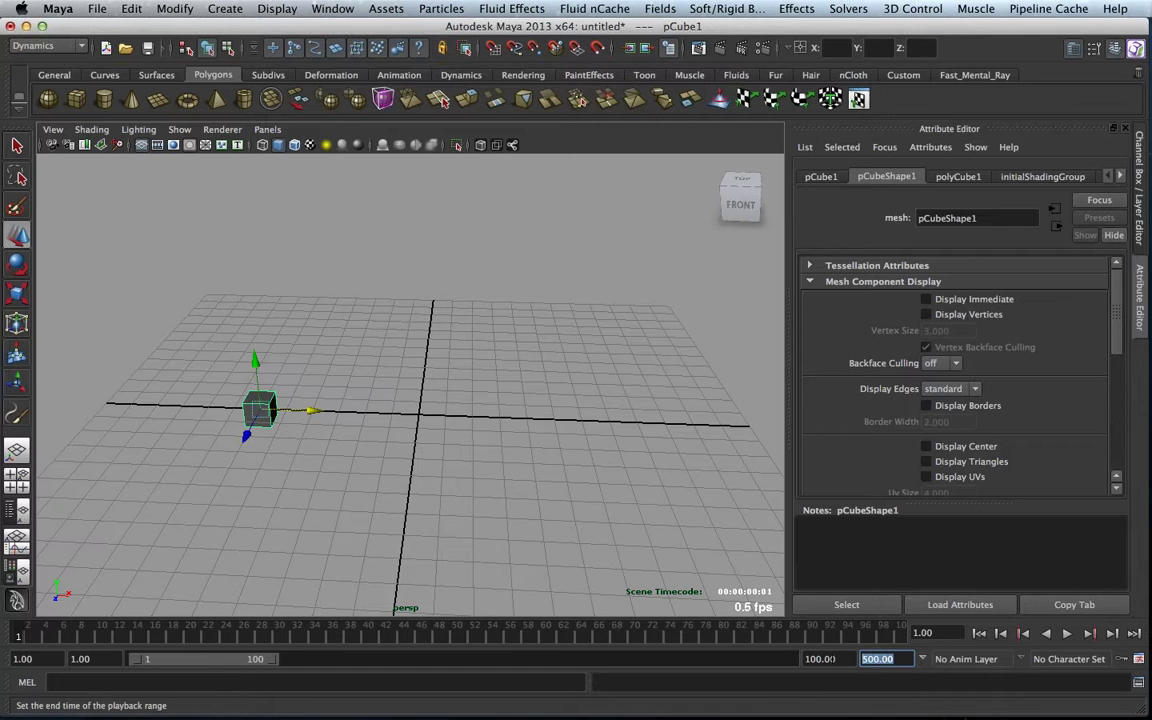
text(100)
key(Return)
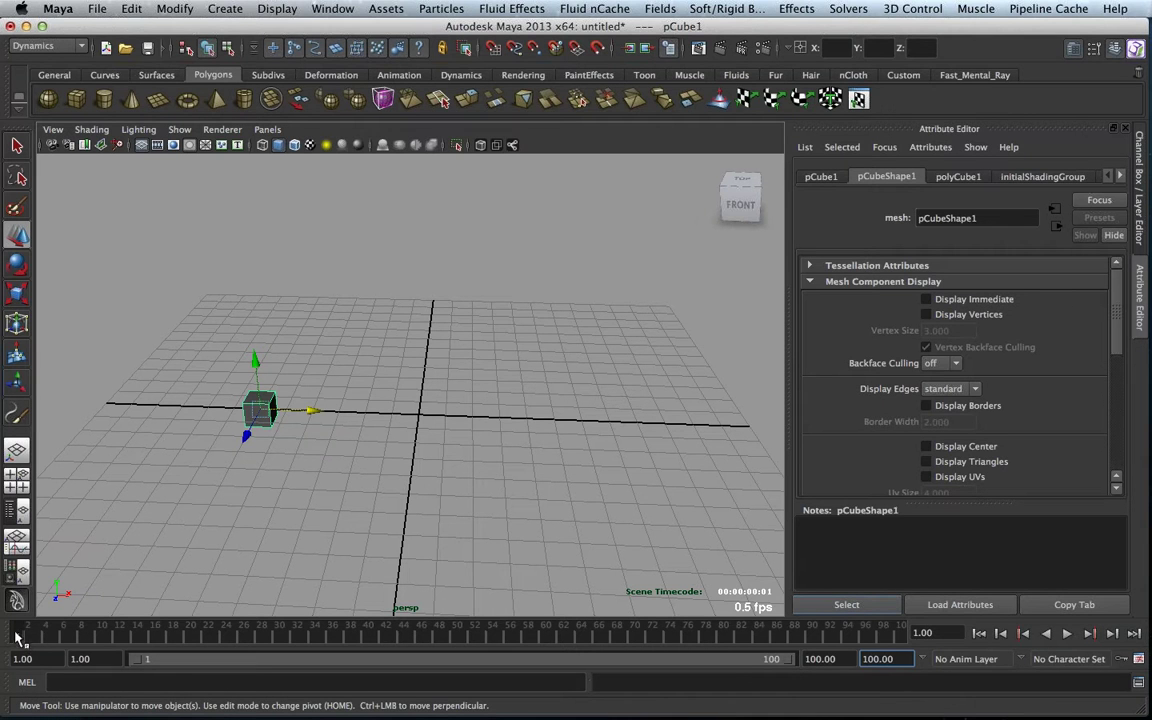
- Play back and scrub the 100-frame timeline to check the cube before it is animated
key(alt+v)
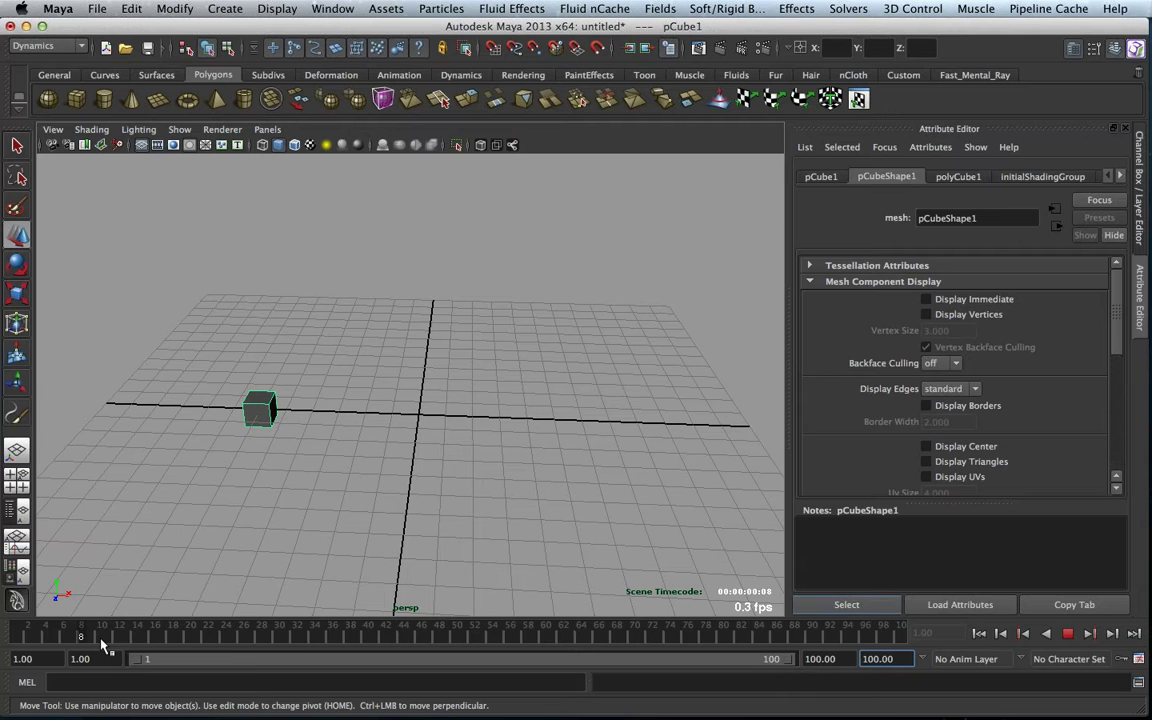
key(alt+v)
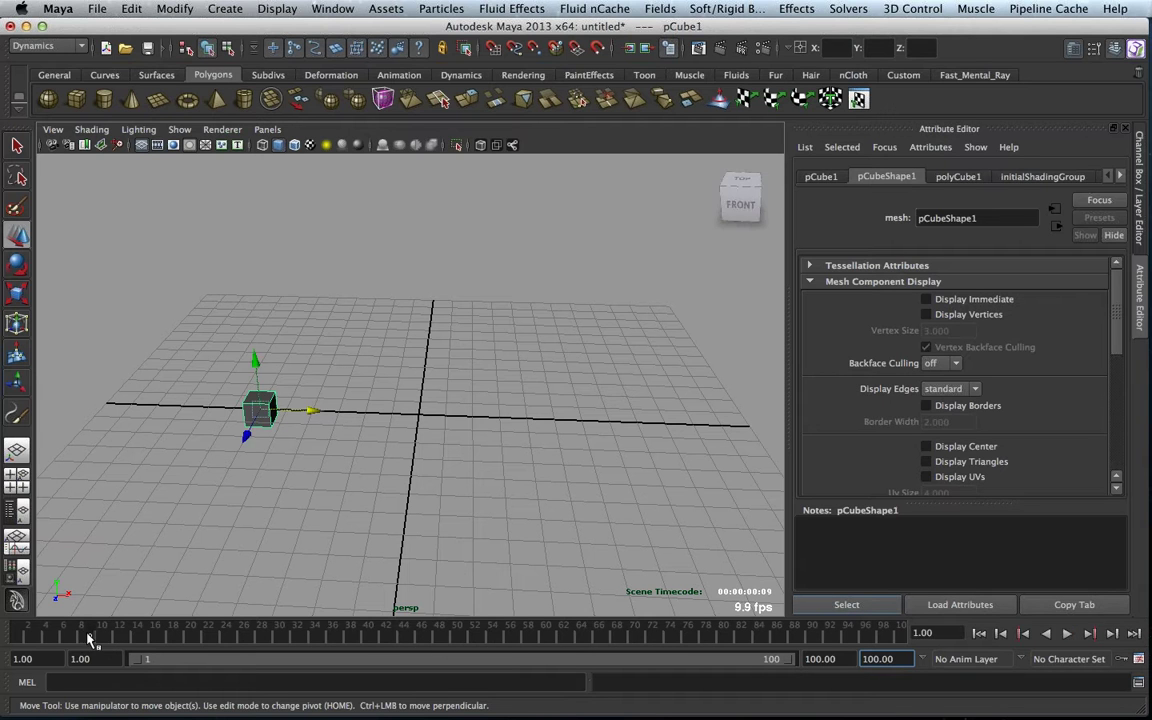
drag(88, 640, 419, 641)
click(254, 643)
key(alt+v)
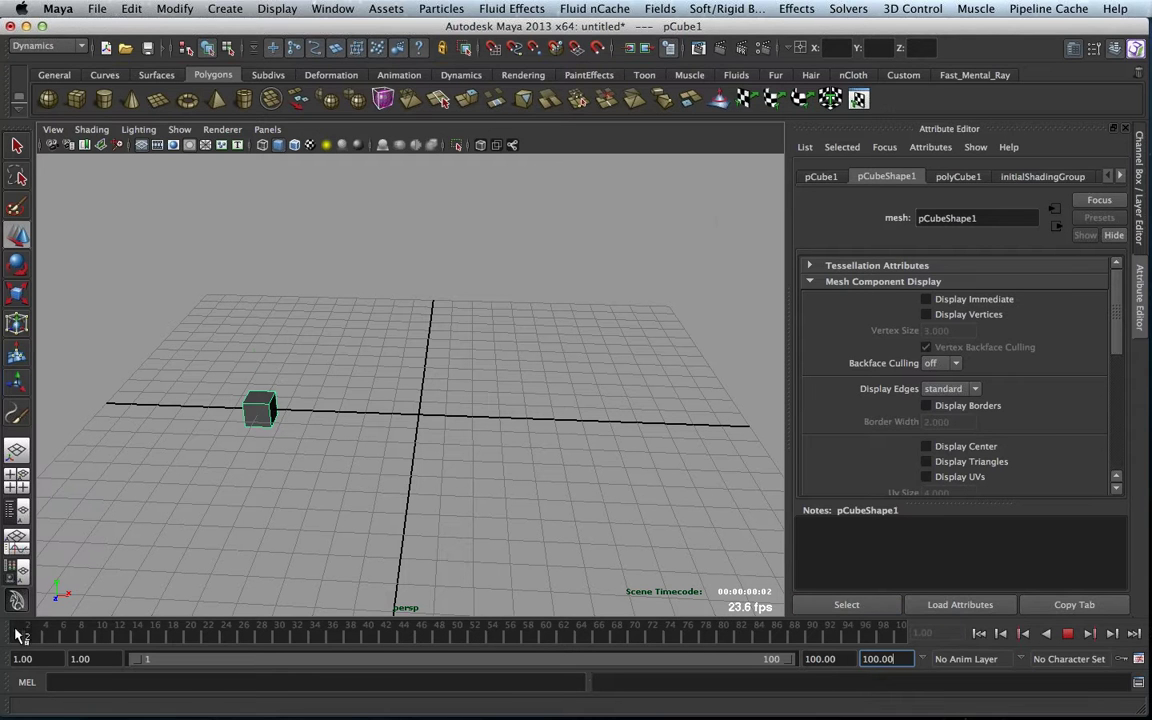
key(alt+v)
- Set the cube's Translate X to 0 and key that channel at frame 1
click(1137, 215)
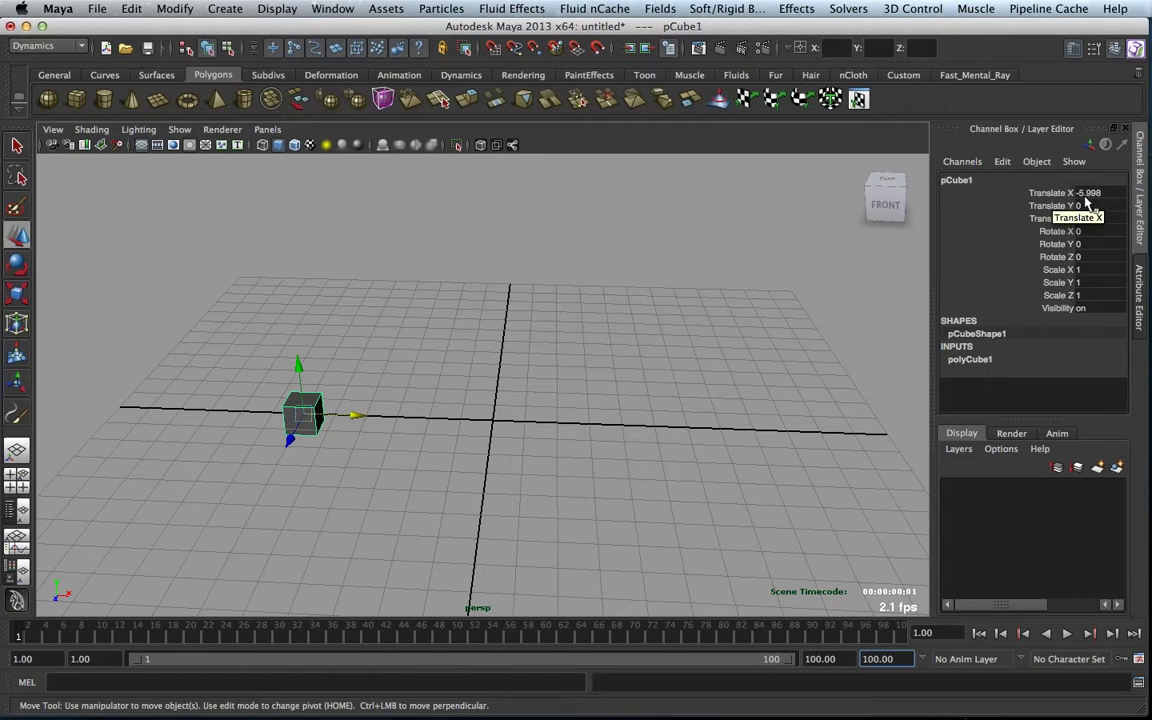
double_click(1088, 192)
text(0)
key(Return)
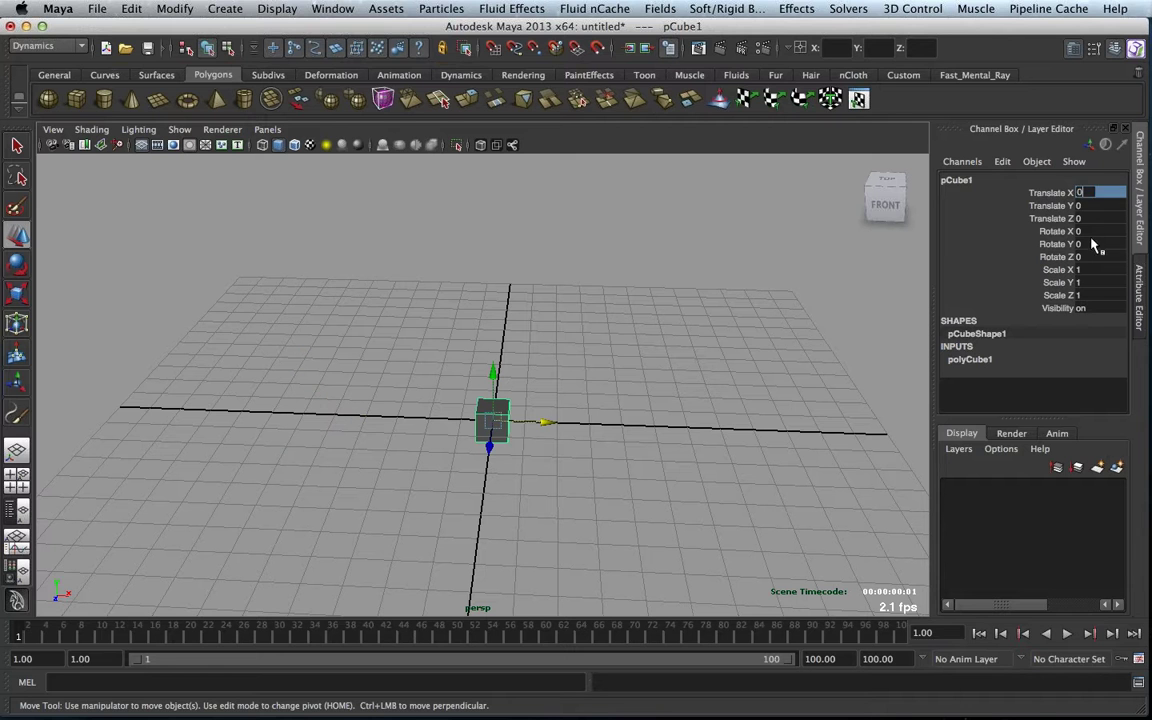
click(1050, 193)
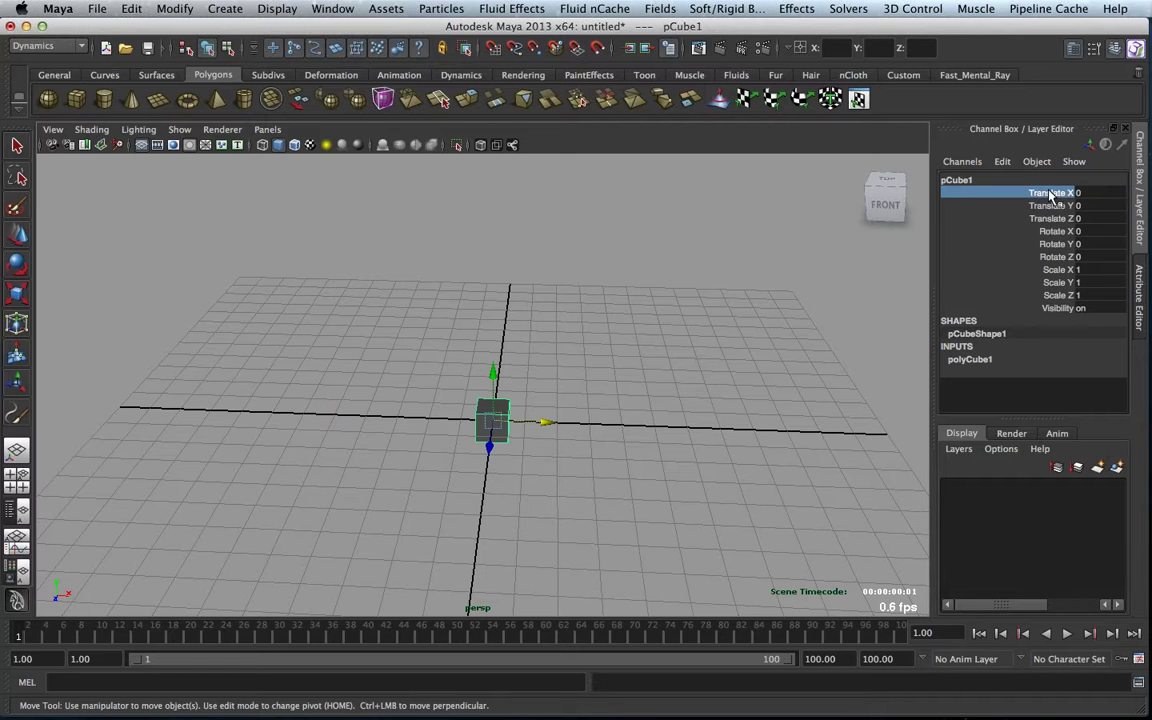
right_click(1050, 195)
click(1045, 216)
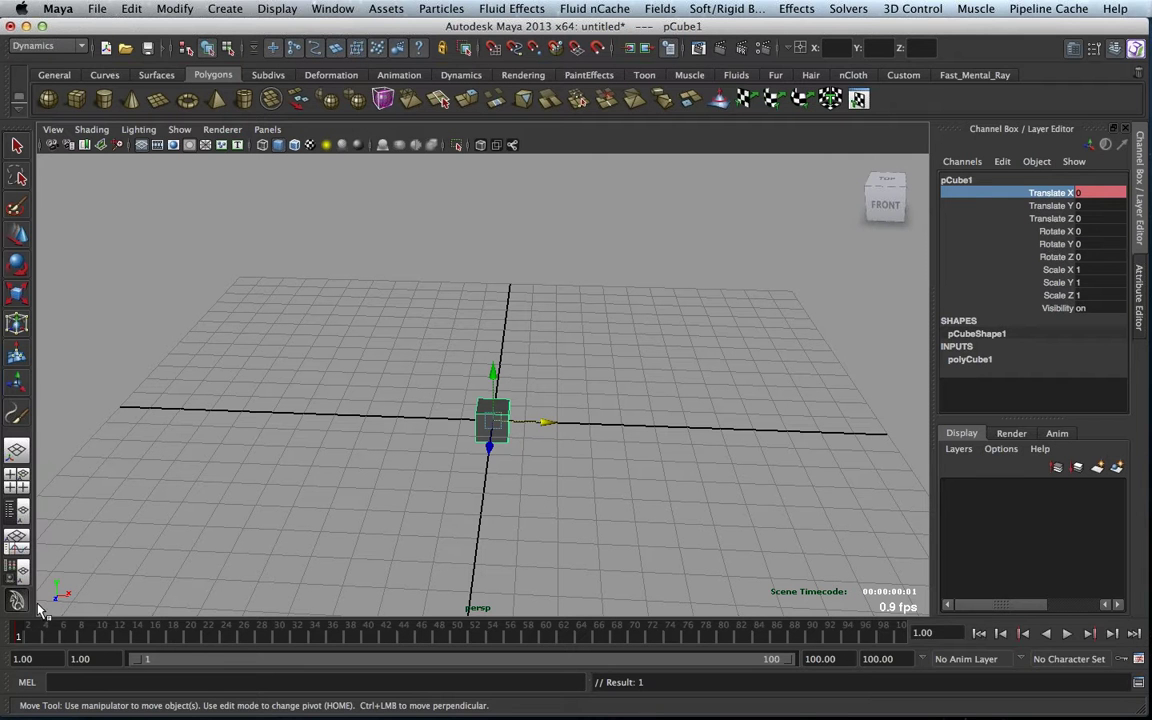
- Enable auto keyframing, animate the cube to about -9.1 in X at frame 20, and preview the motion
drag(25, 637, 190, 635)
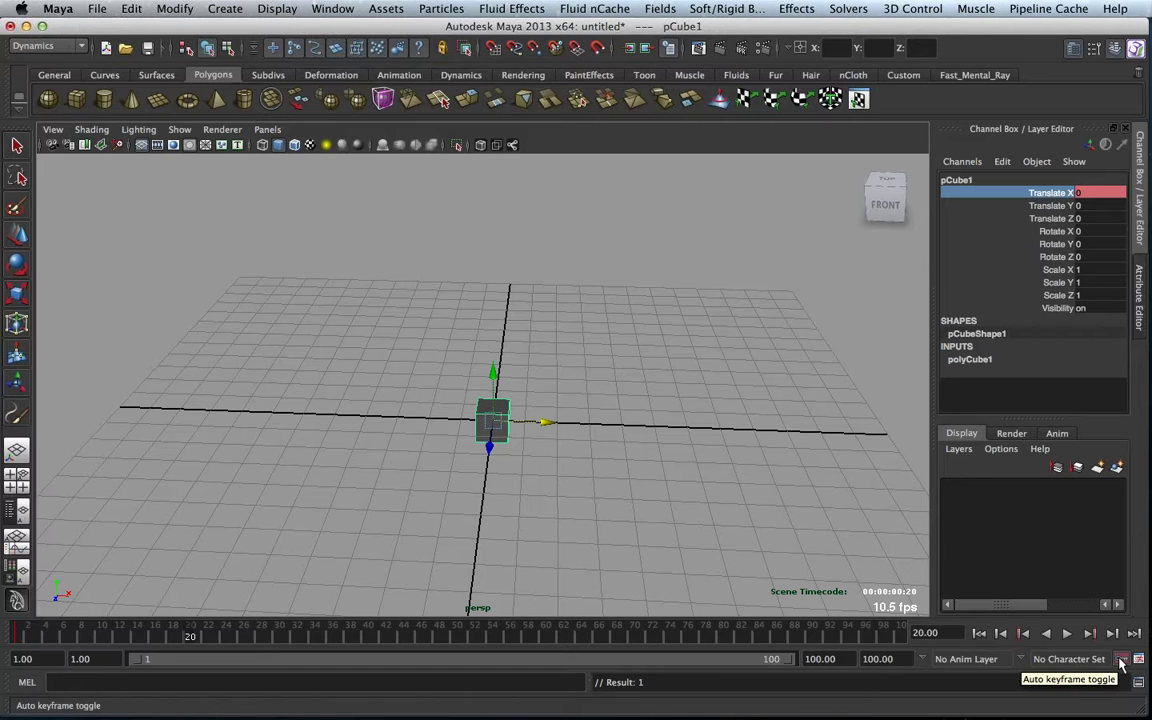
click(1121, 662)
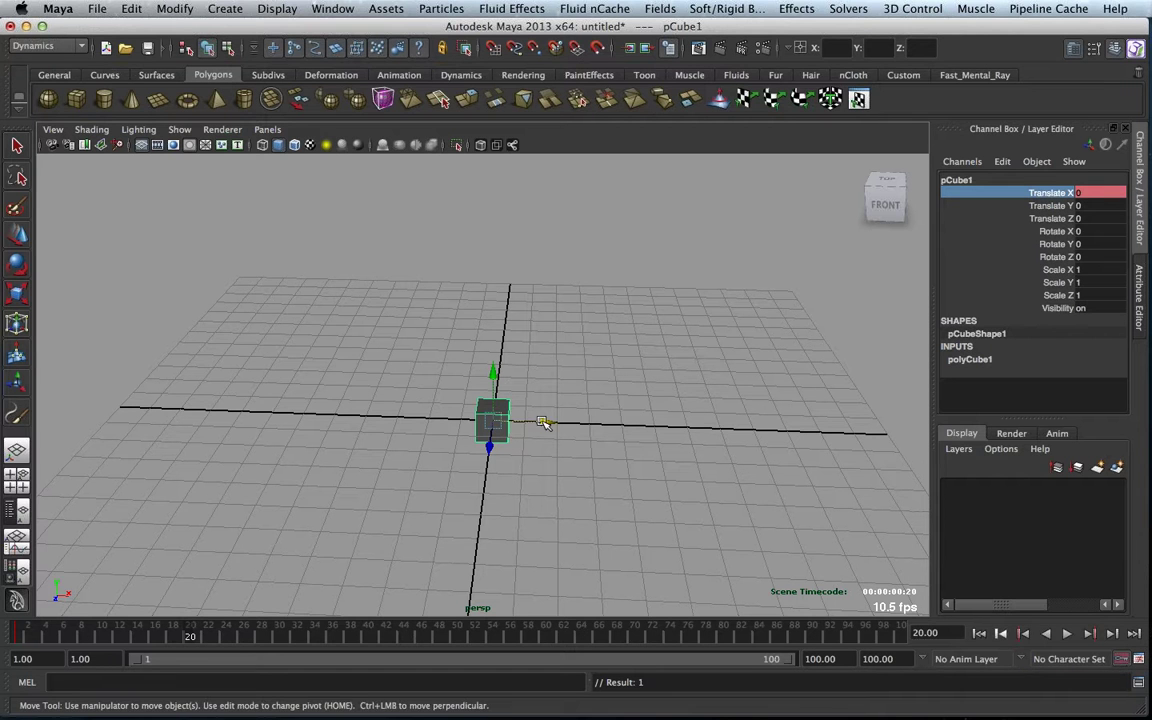
drag(545, 421, 206, 410)
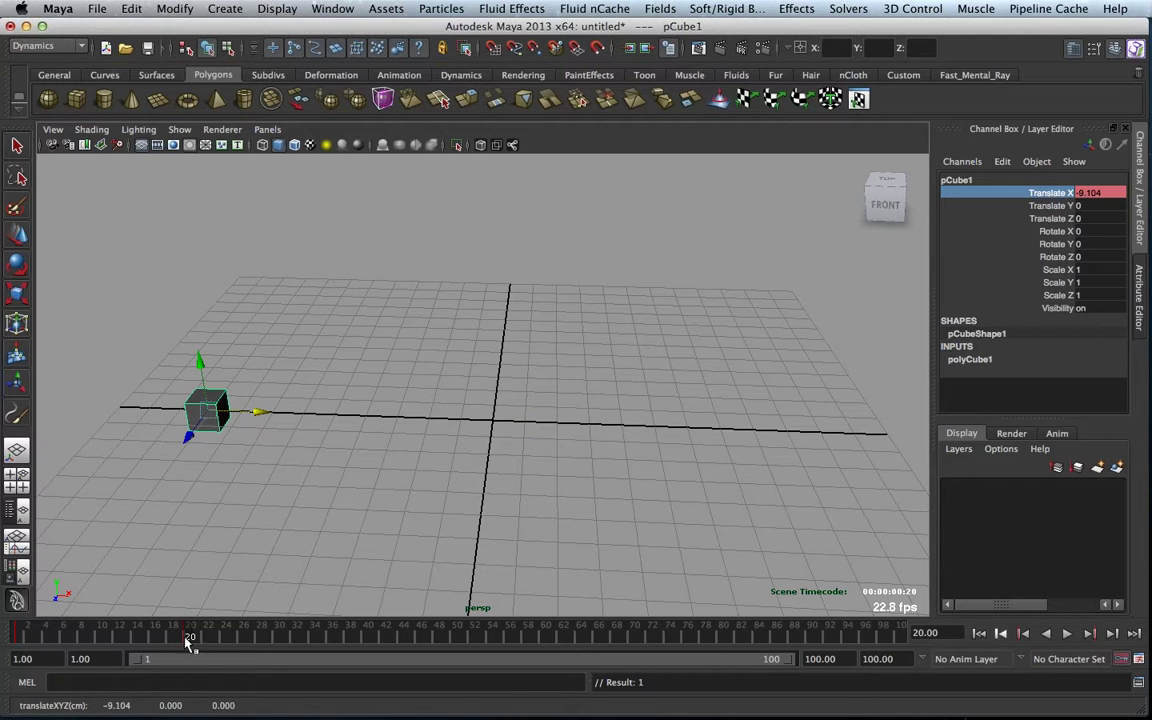
key(alt+v)
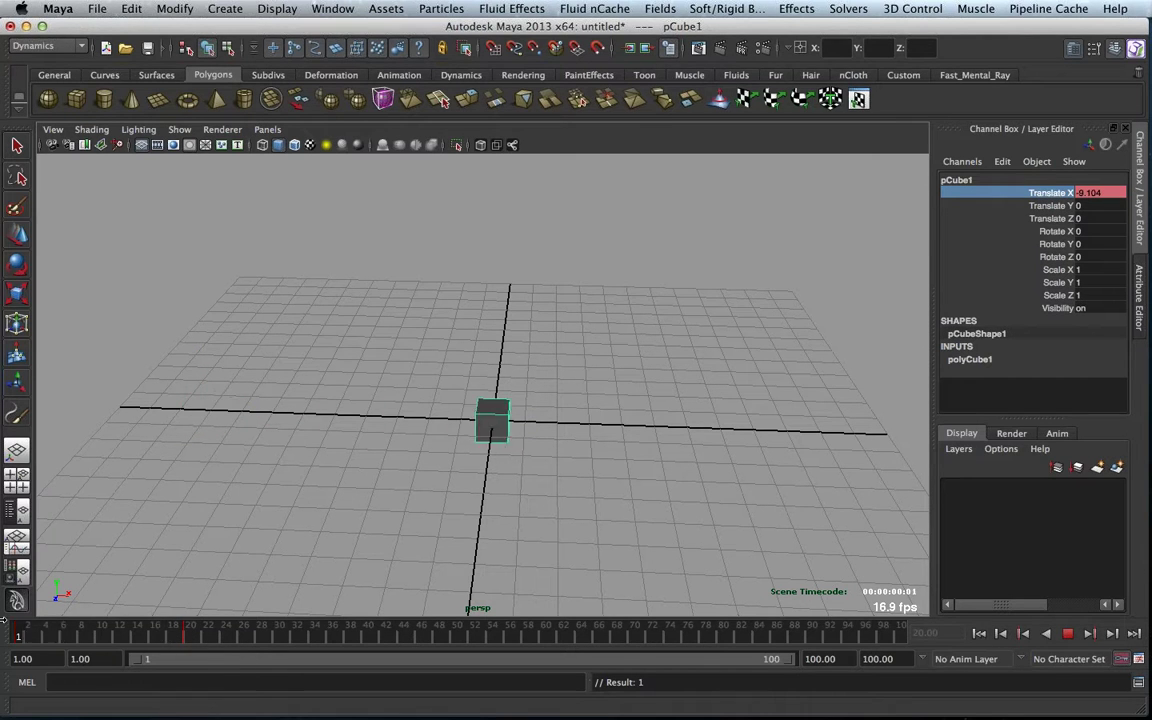
click(185, 633)
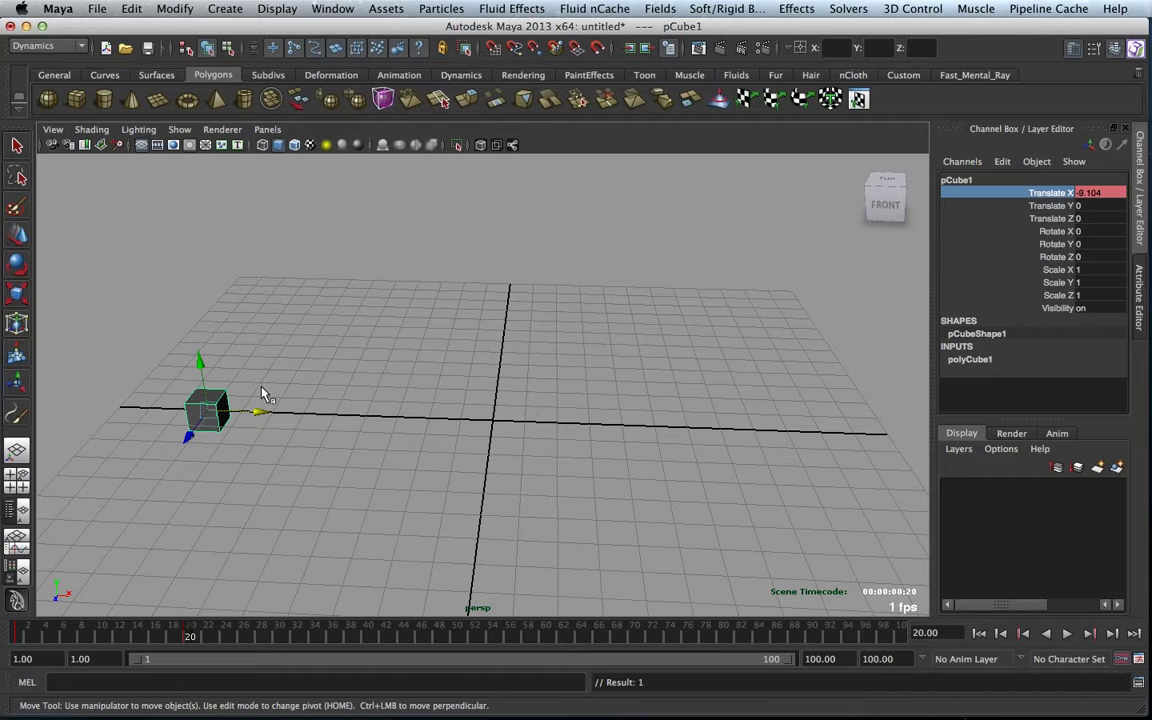
- Key all of the cube's channels at frame 20 and play the animation
key(s)
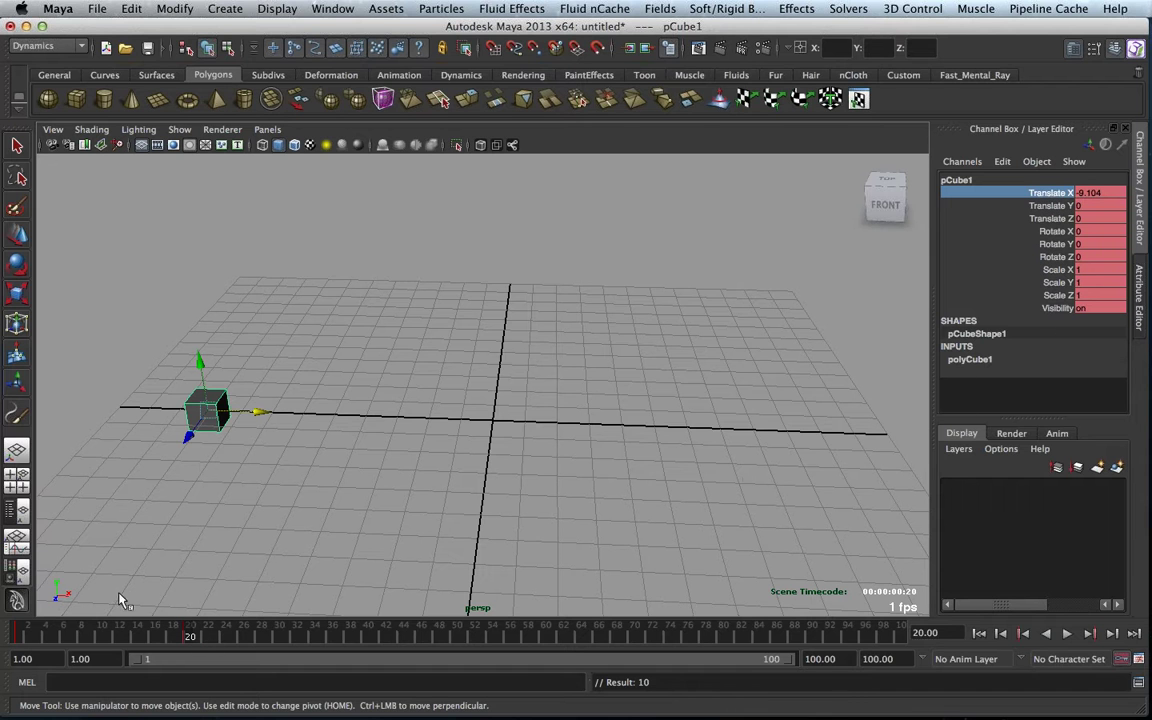
drag(185, 630, 234, 632)
key(alt+v)
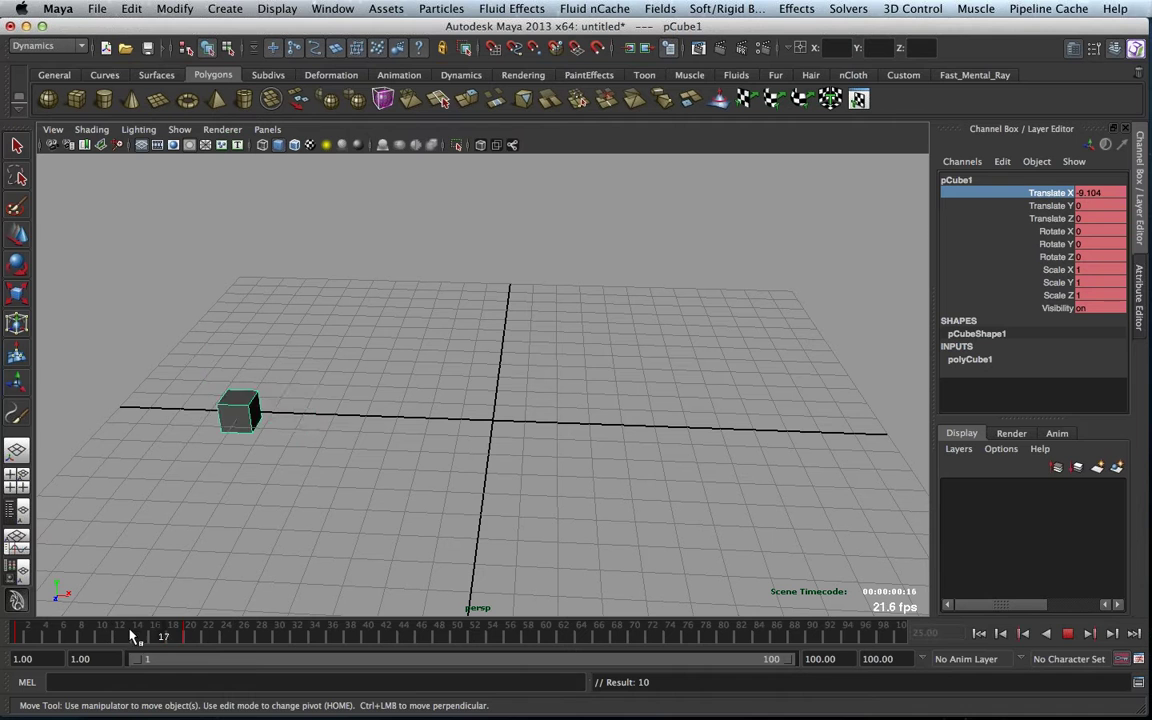
- Stop playback at frame 13 and rotate the cube about -41 degrees around Z
key(alt+v)
key(e)
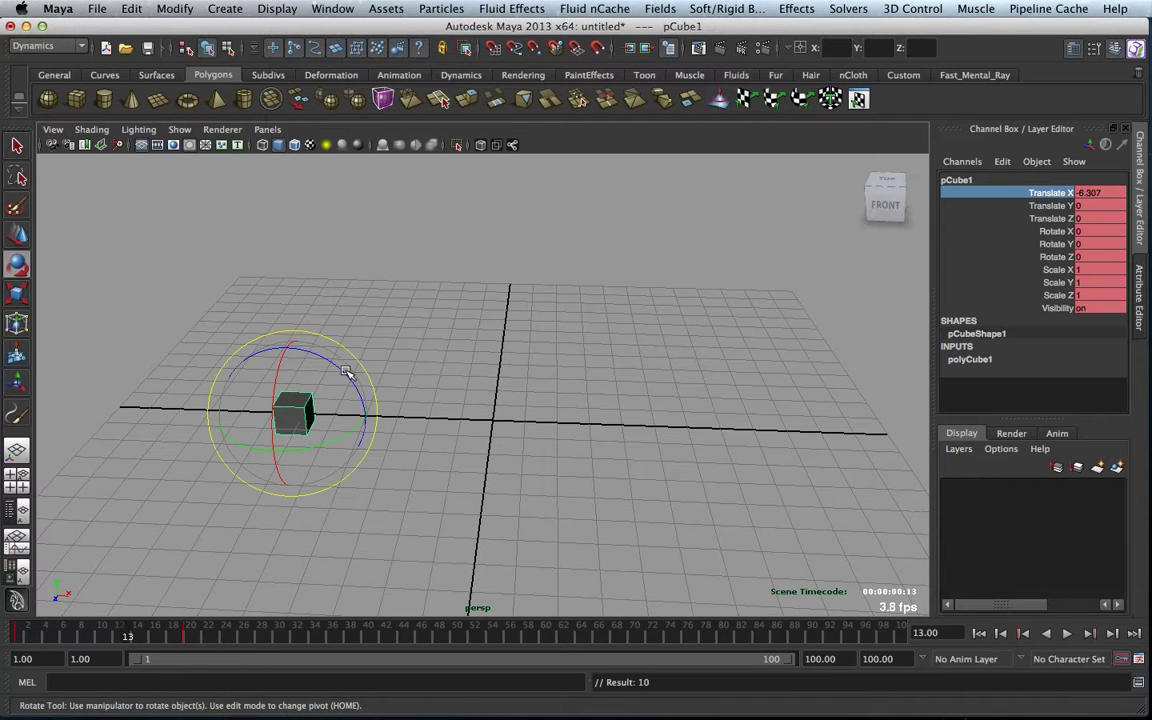
drag(345, 372, 368, 409)
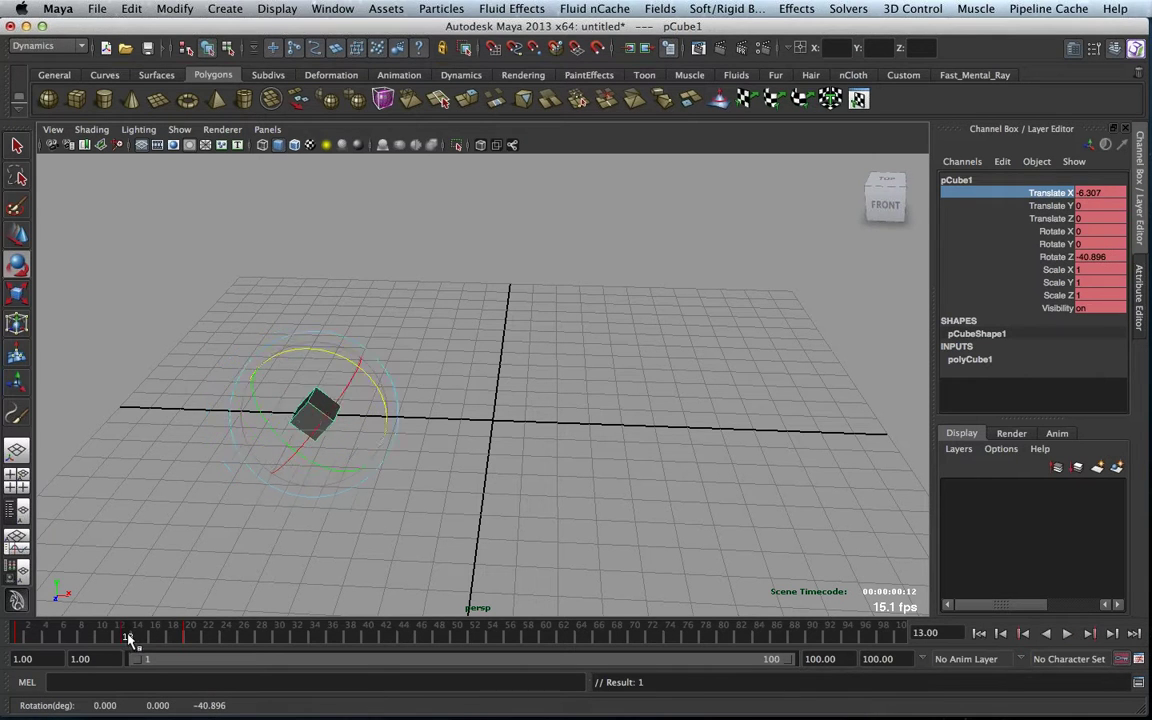
- Scale the cube uniformly to about 2.34 at frame 17
drag(128, 638, 163, 637)
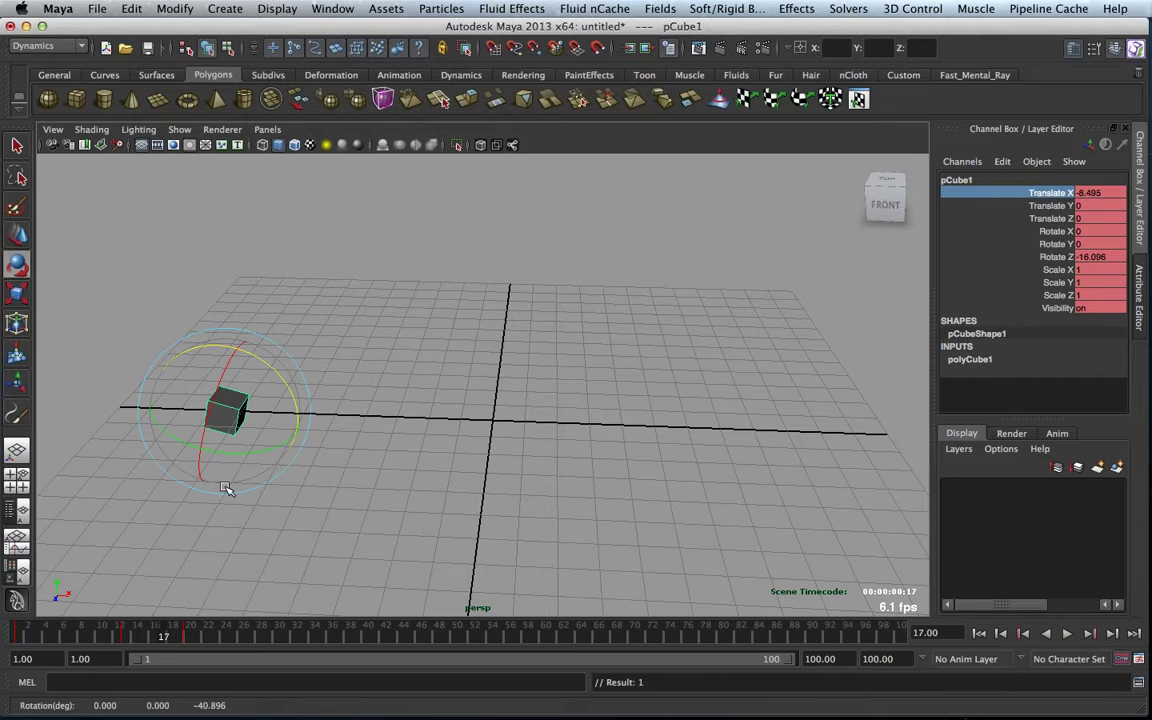
key(r)
drag(226, 410, 300, 396)
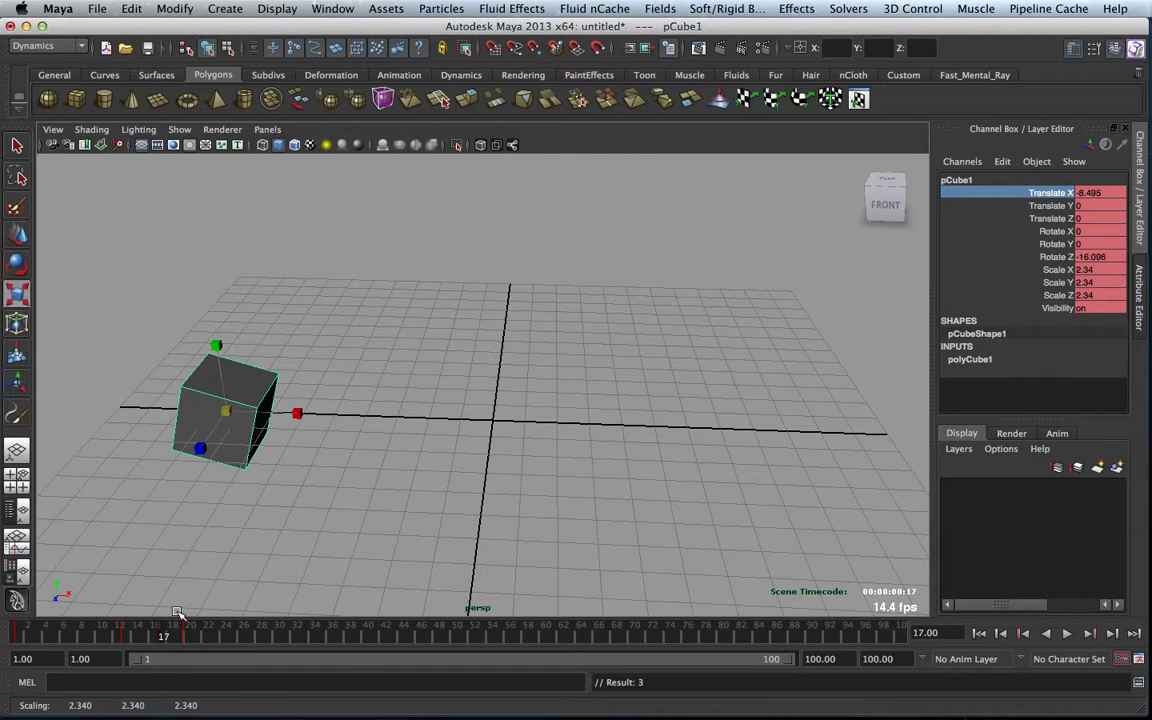
- Play back the cube's combined move, rotation and scale animation
key(alt+v)
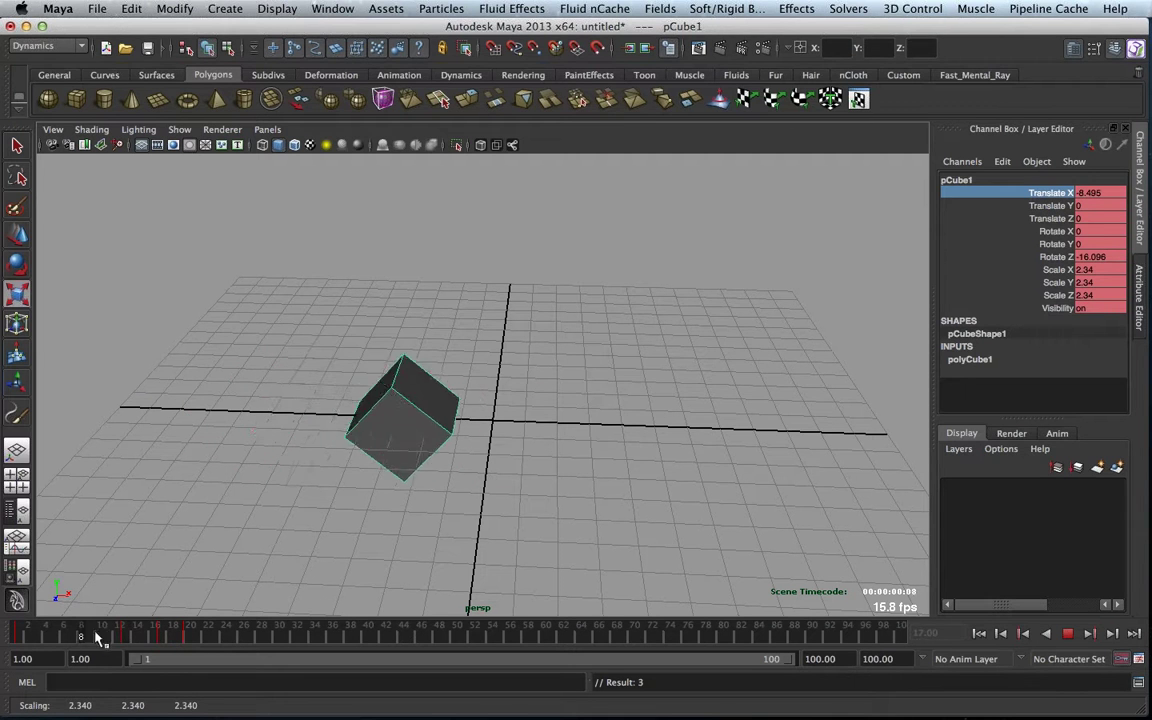
key(alt+v)
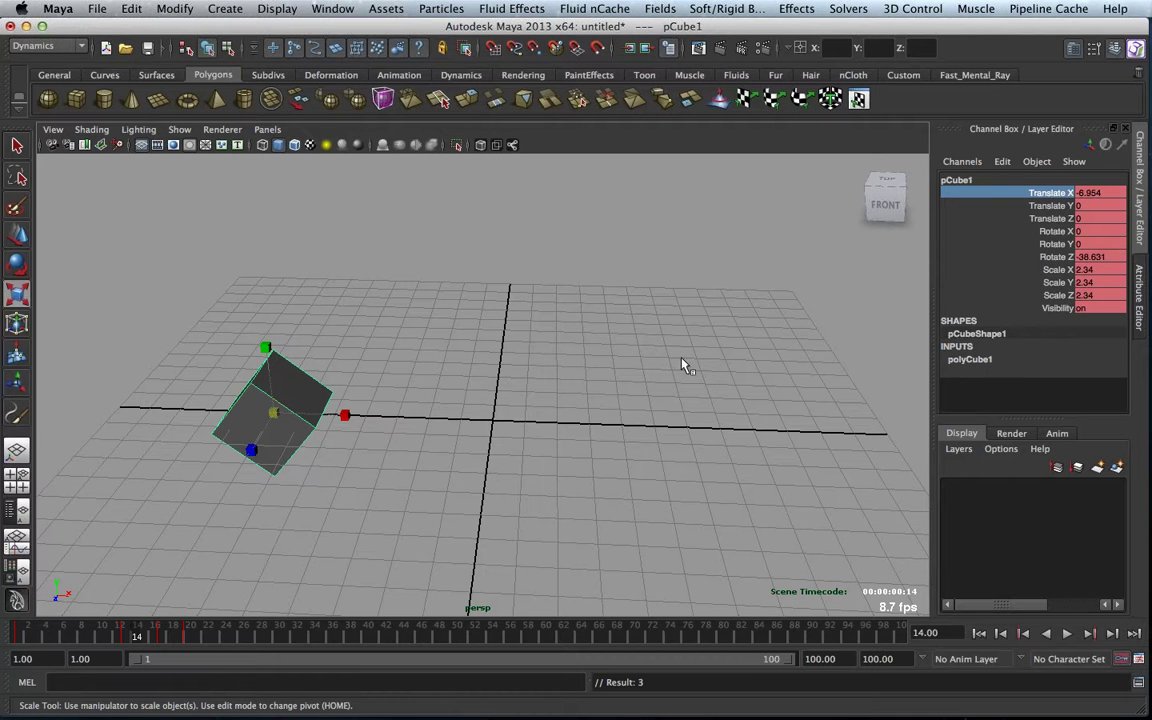
key(alt+v)
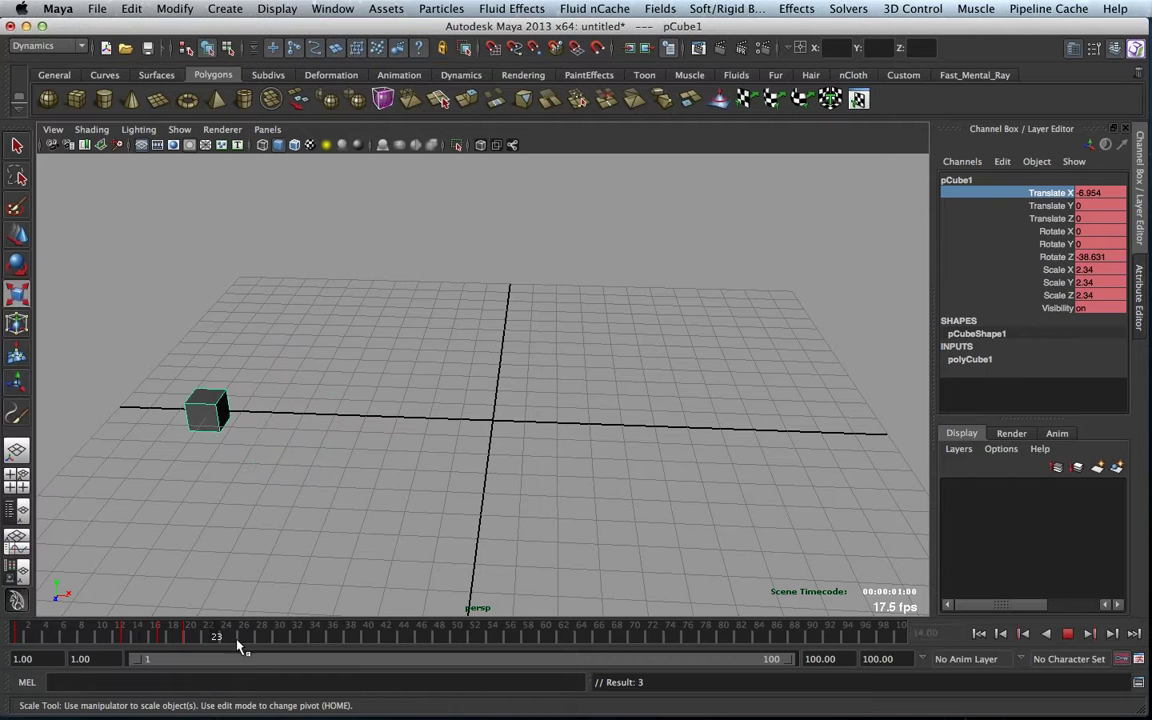
key(alt+v)
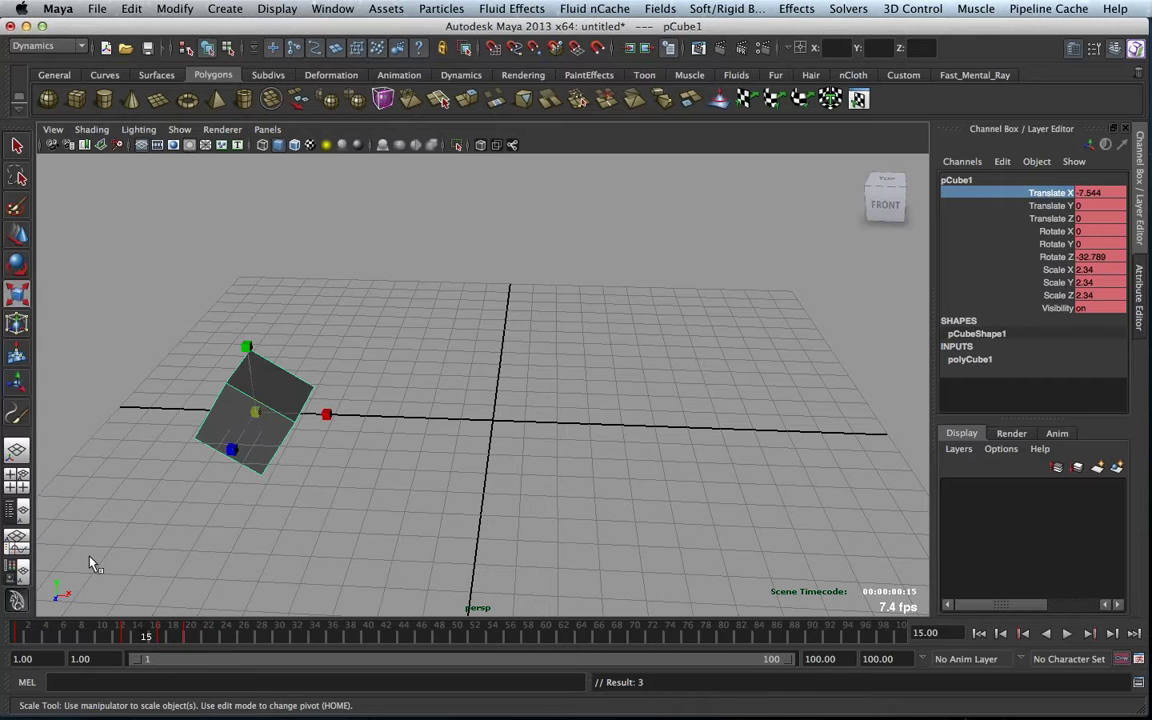
- Show the Graph Editor below the perspective view, frame all curves and raise the frame 20 Translate Y key to about 1.4
click(17, 546)
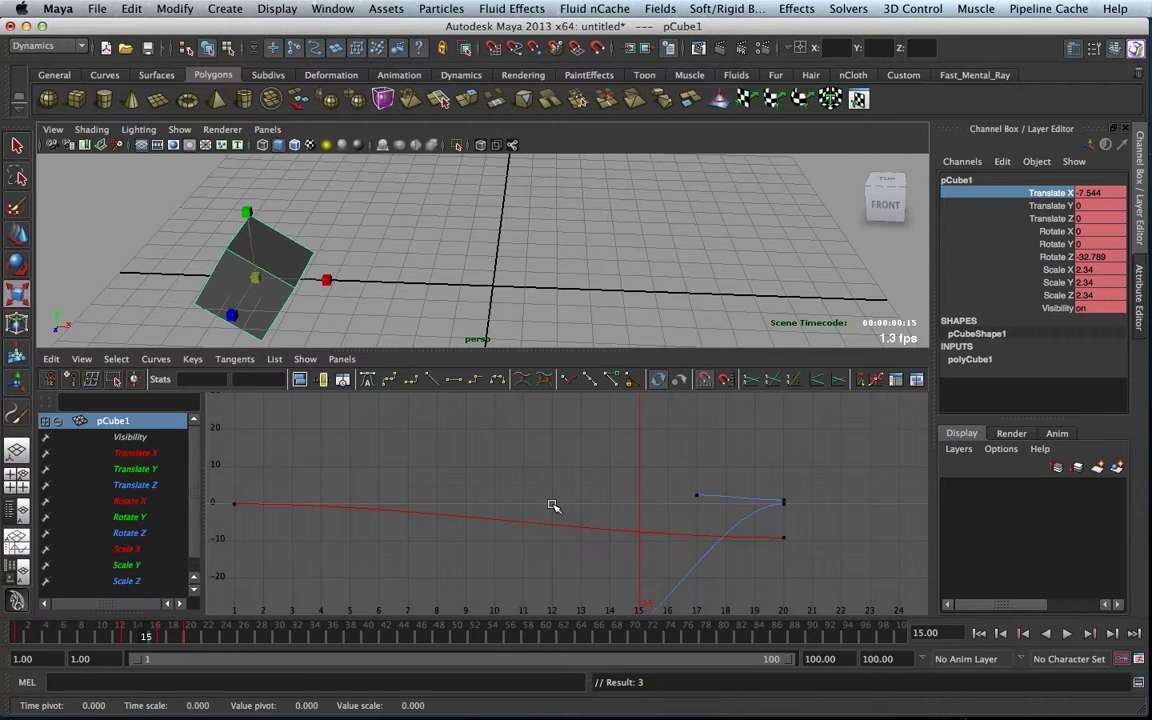
key(a)
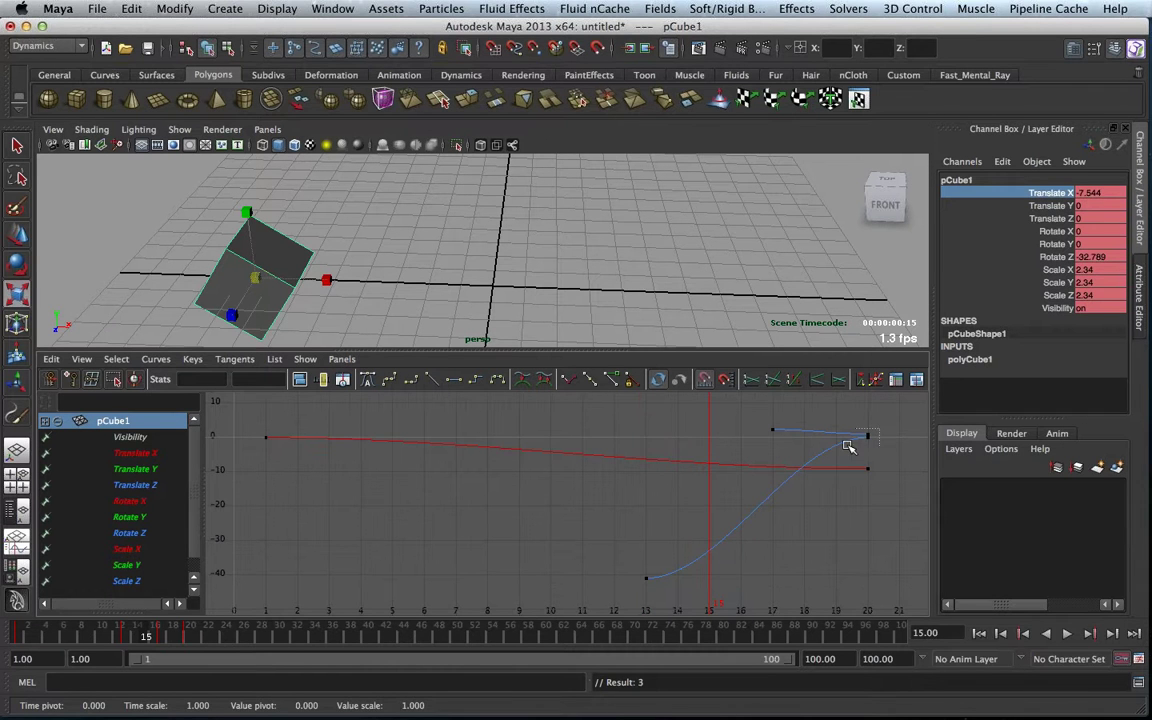
click(865, 438)
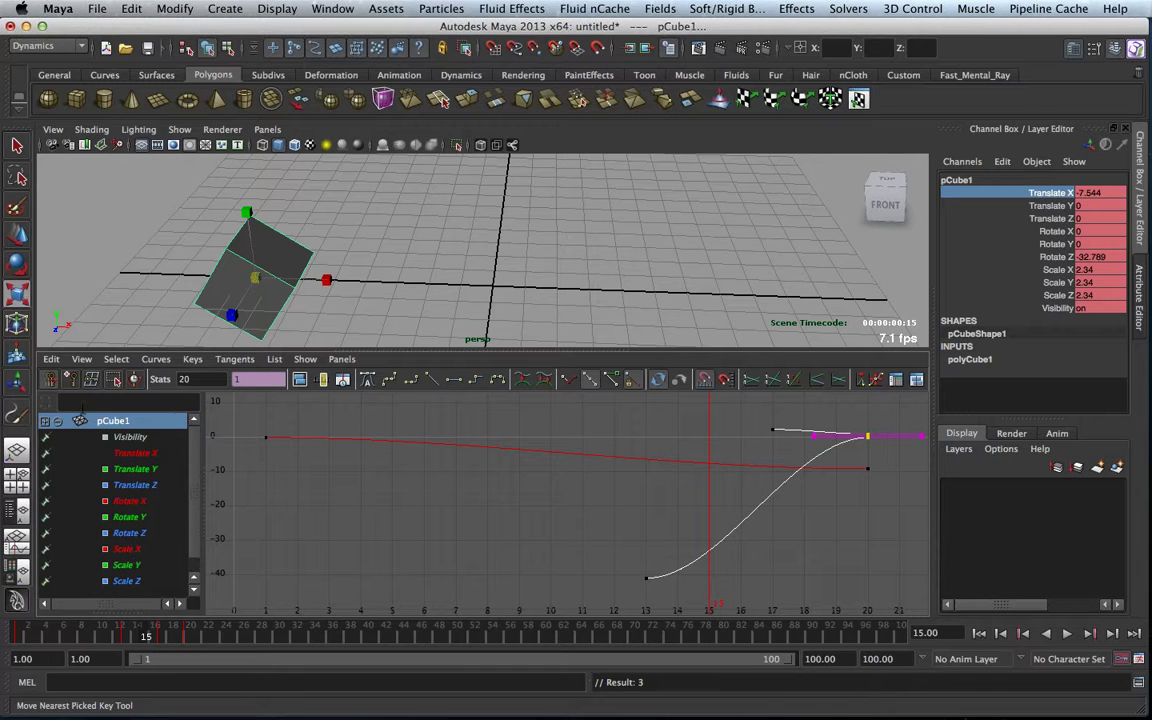
click(49, 379)
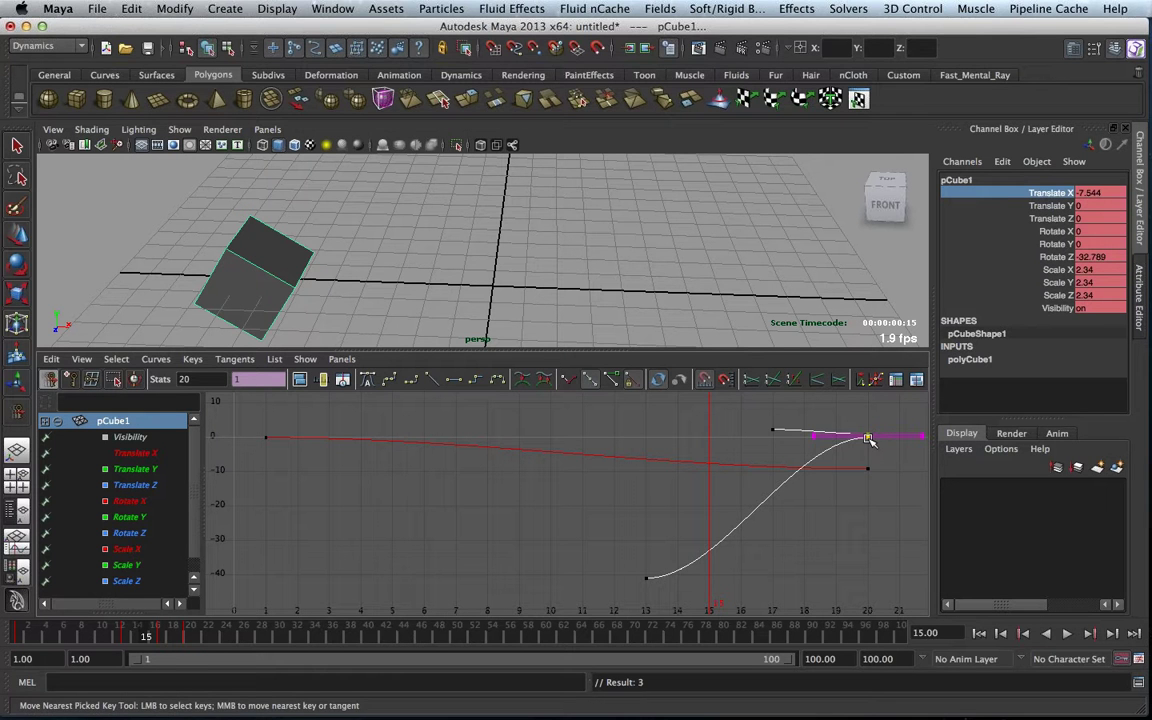
middle_drag(868, 438, 836, 431)
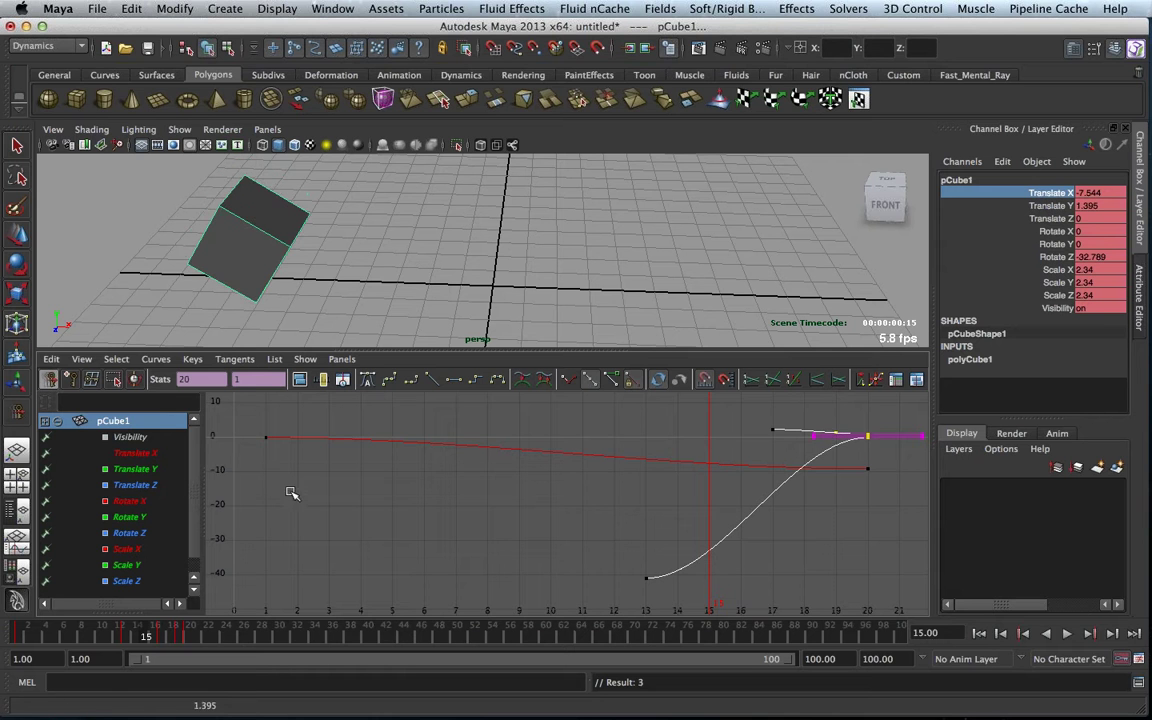
- Inspect the cube's Translate Z, Rotate X, Rotate Y and Scale X curves individually
click(136, 485)
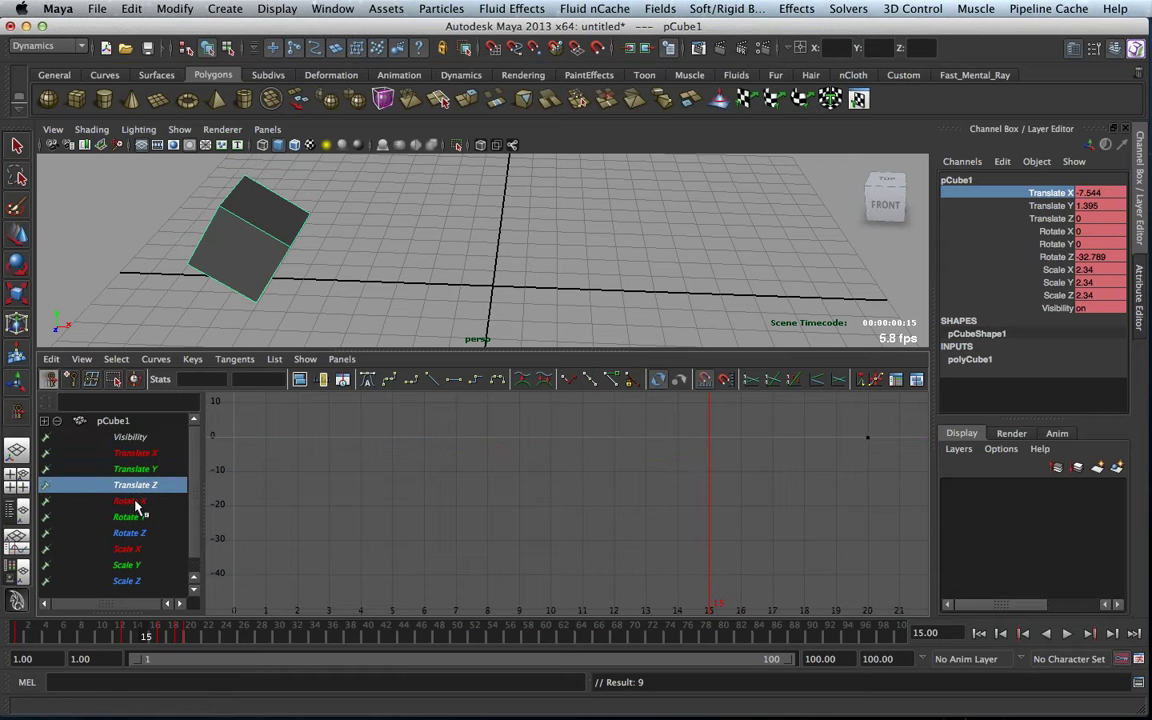
click(131, 501)
click(130, 517)
click(127, 549)
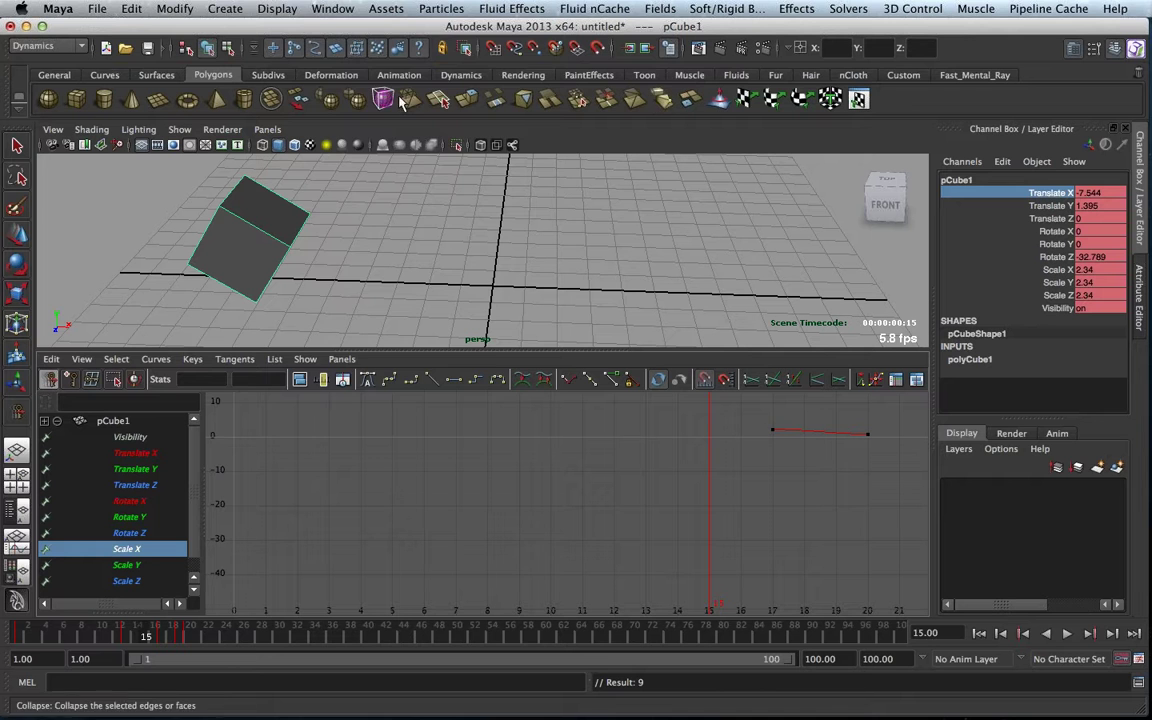
- Examine the cube's keys in an enlarged Dope Sheet, close it and return to the single perspective view
click(332, 8)
mouse_move(390, 66)
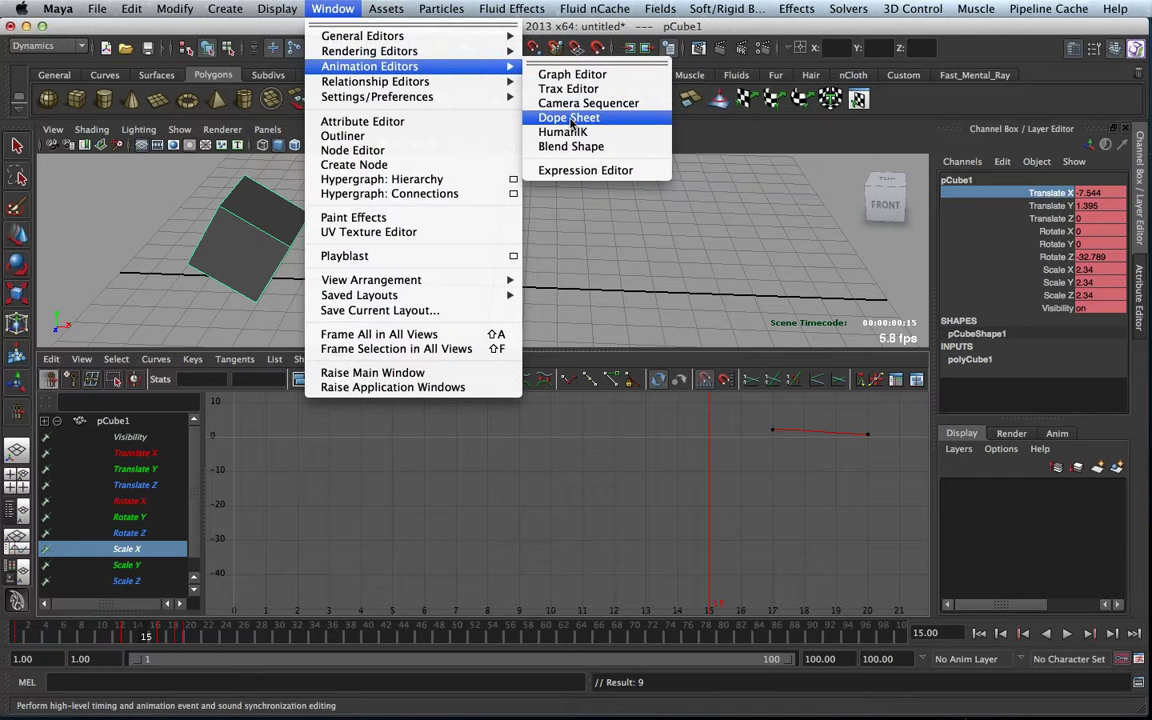
click(568, 118)
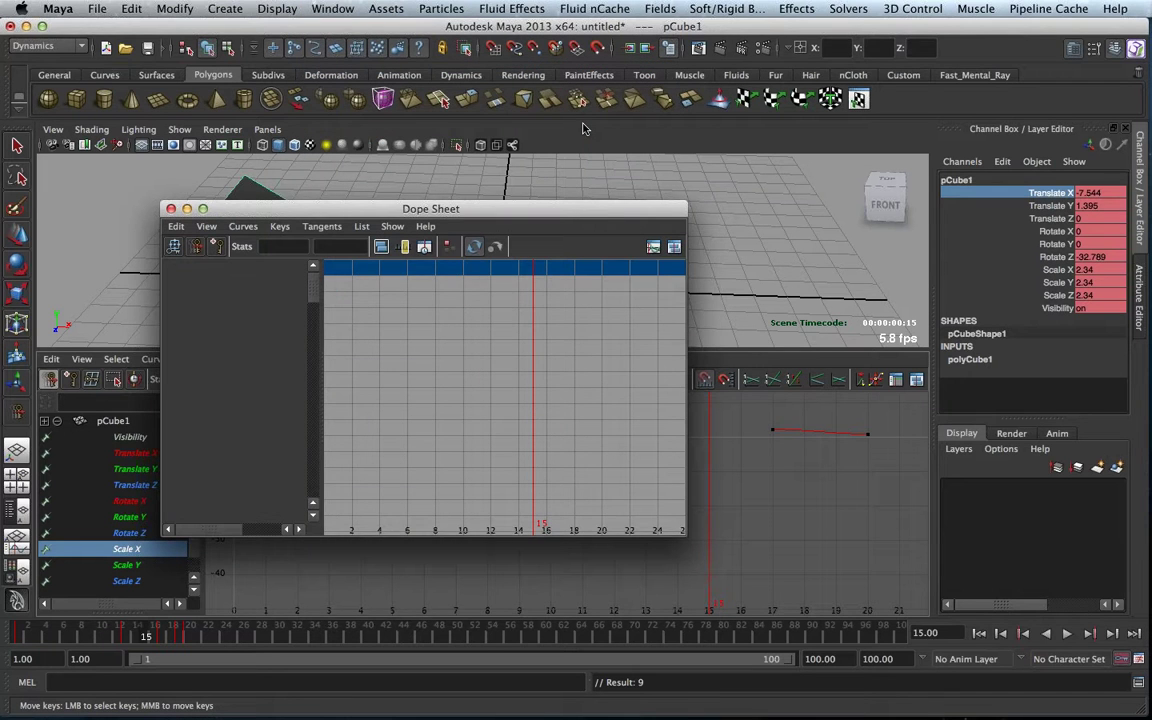
drag(686, 535, 1054, 560)
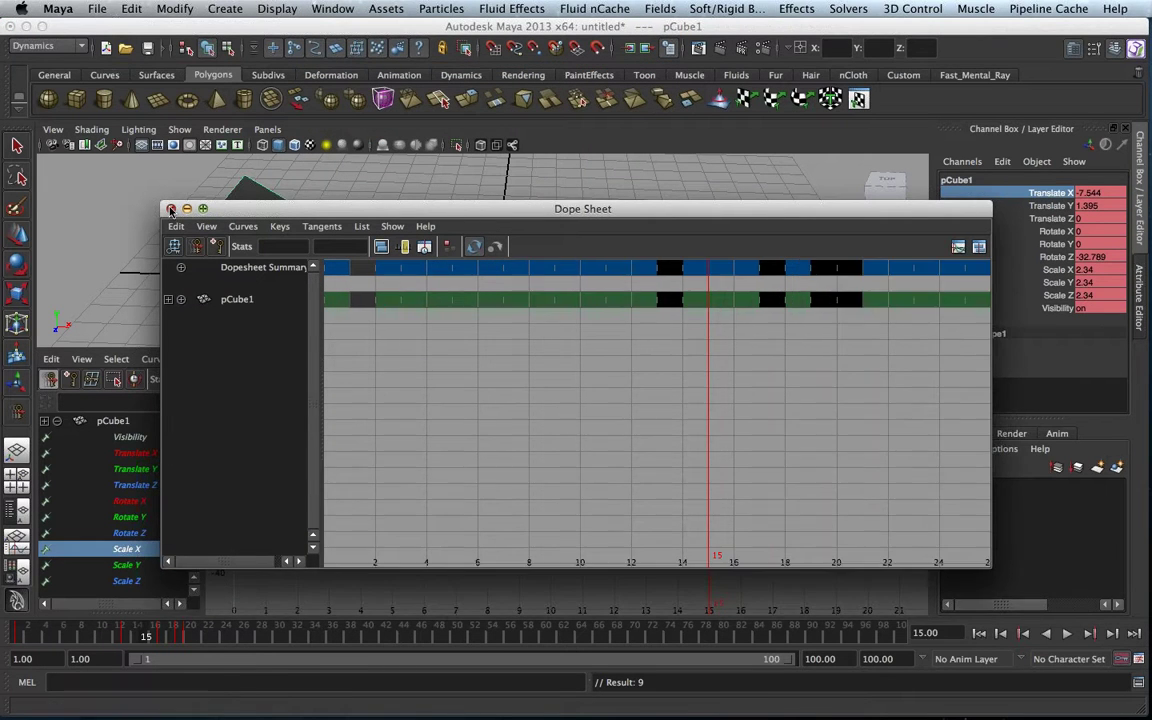
click(171, 211)
click(17, 450)
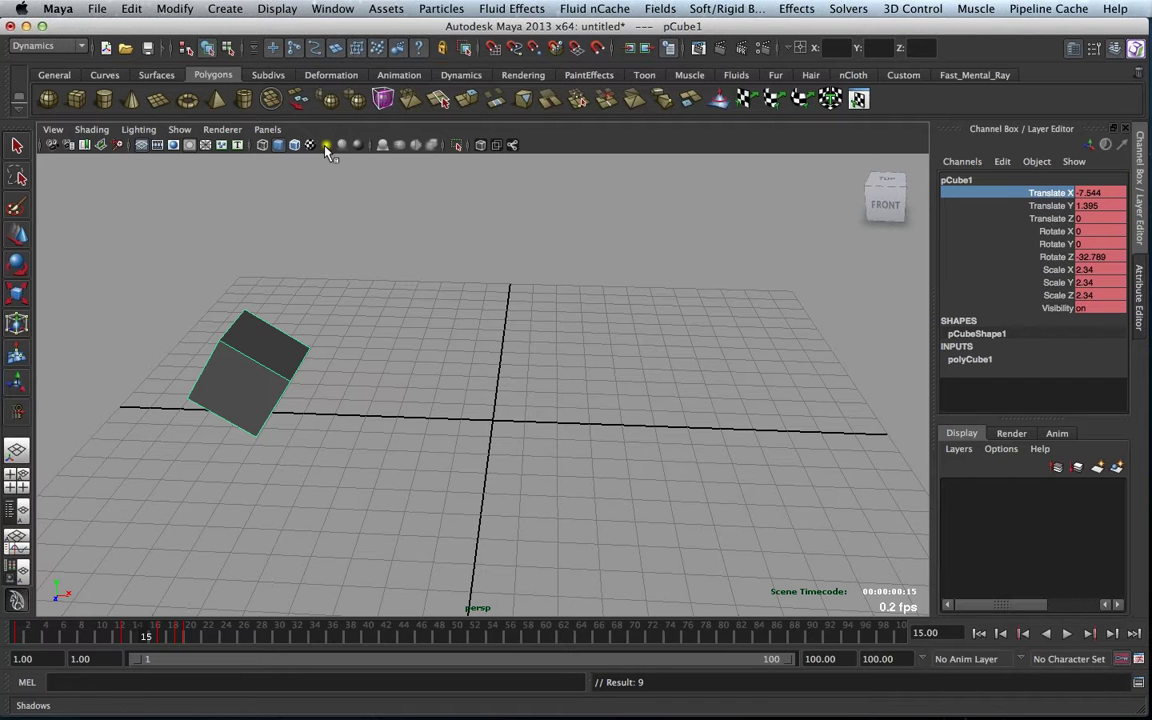
- Open the Hypershade and create a Blinn material and a 2D Checker texture
click(331, 9)
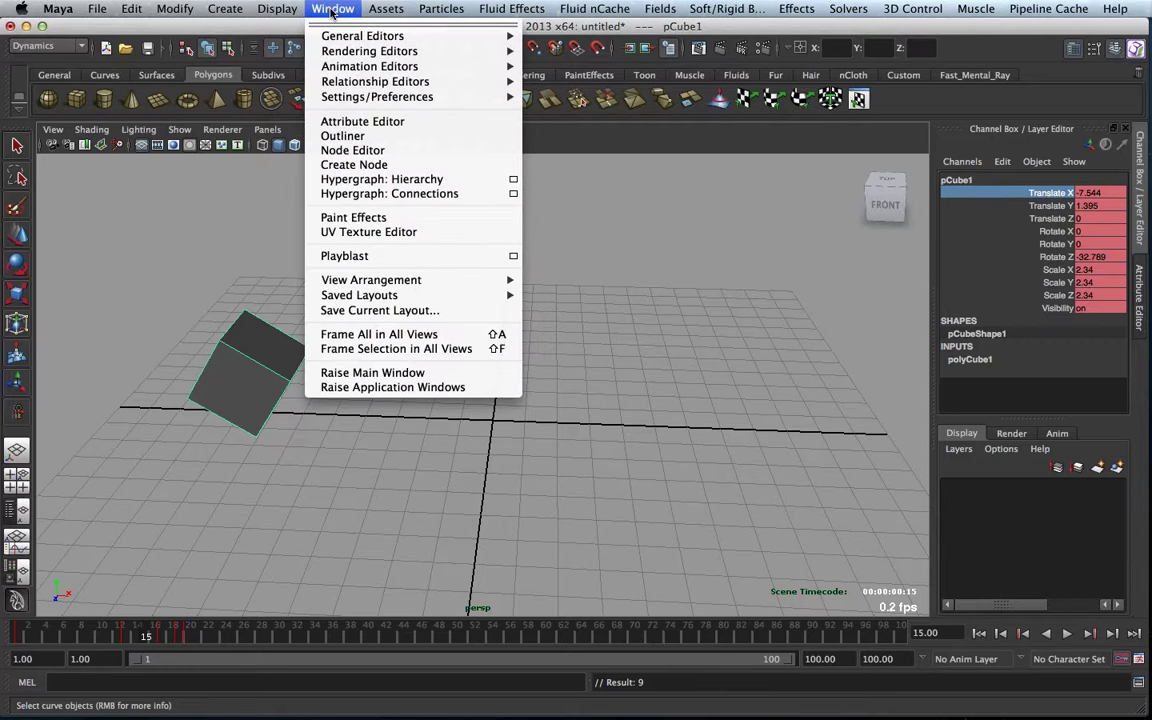
mouse_move(327, 58)
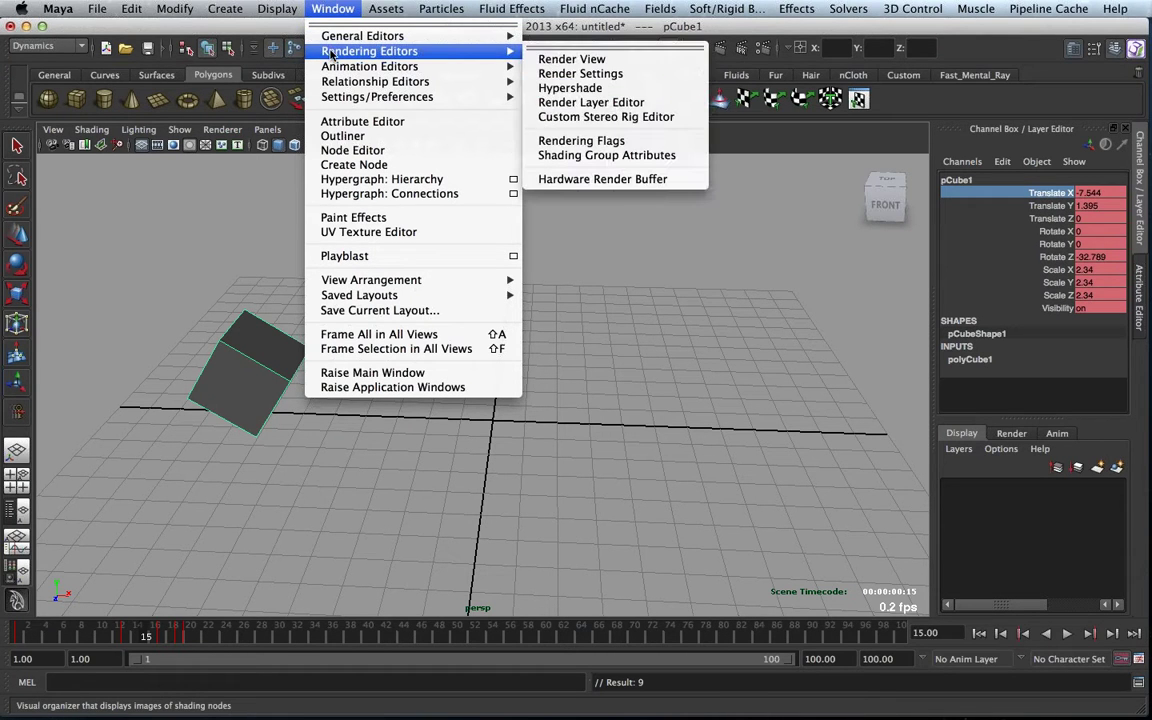
click(570, 89)
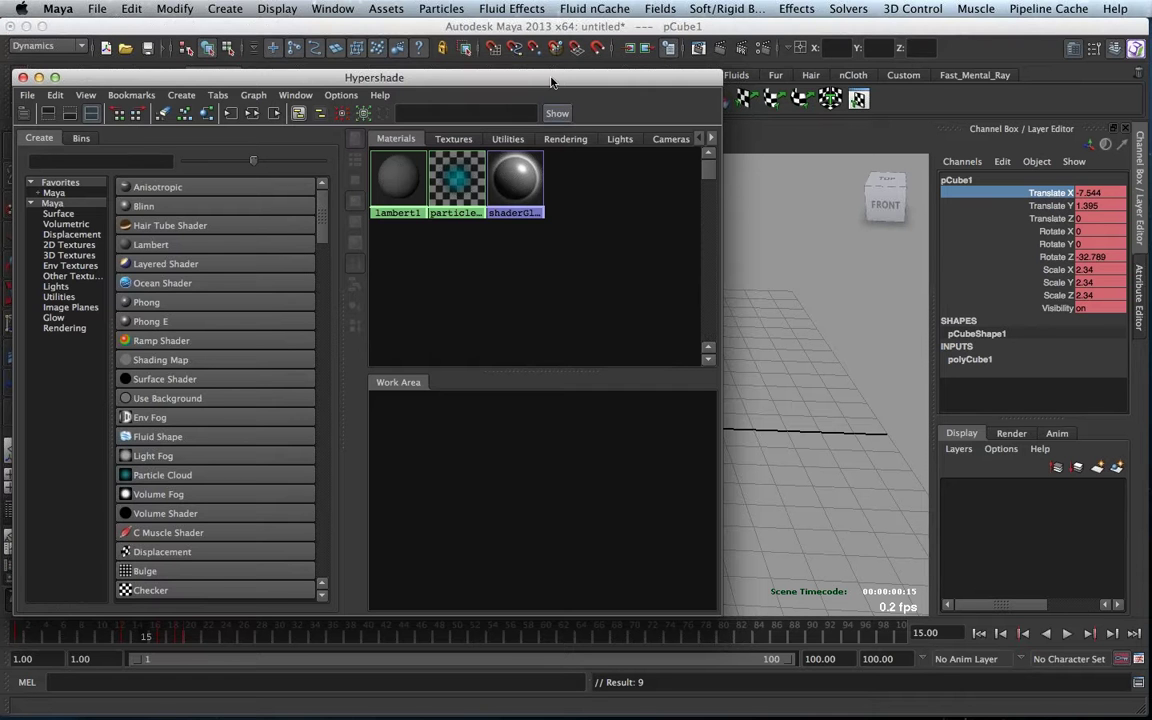
drag(551, 82, 605, 43)
mouse_move(363, 185)
mouse_down()
mouse_move(363, 510)
mouse_move(364, 180)
mouse_up()
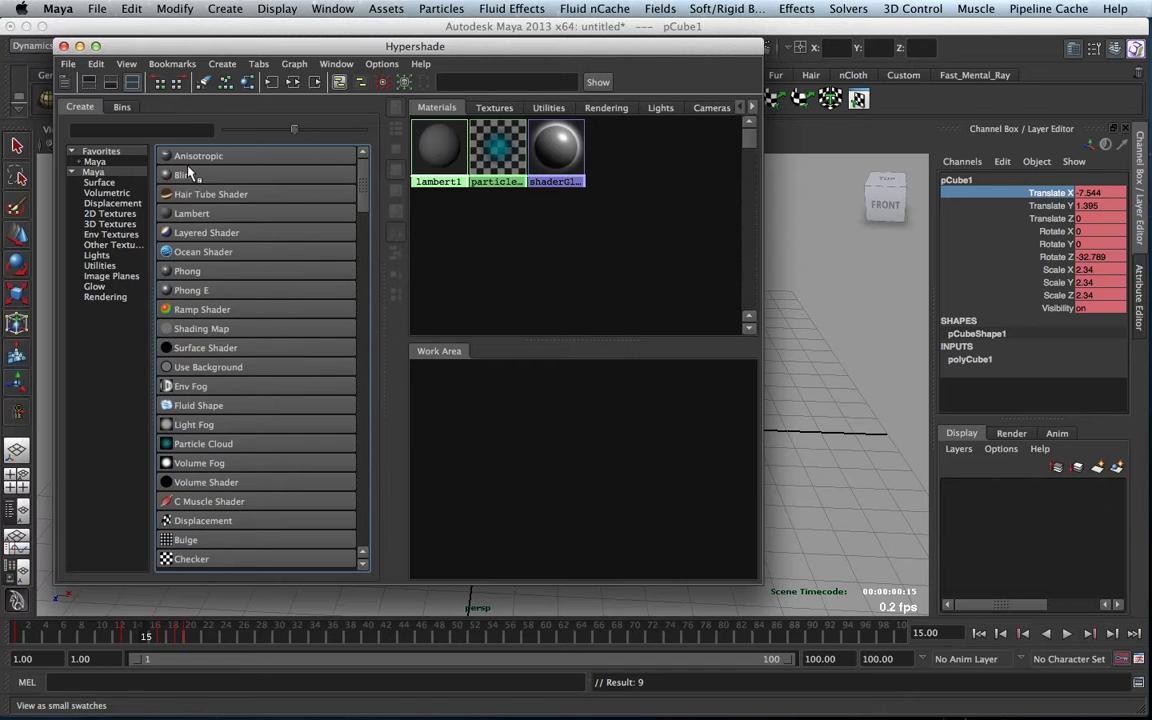
click(177, 179)
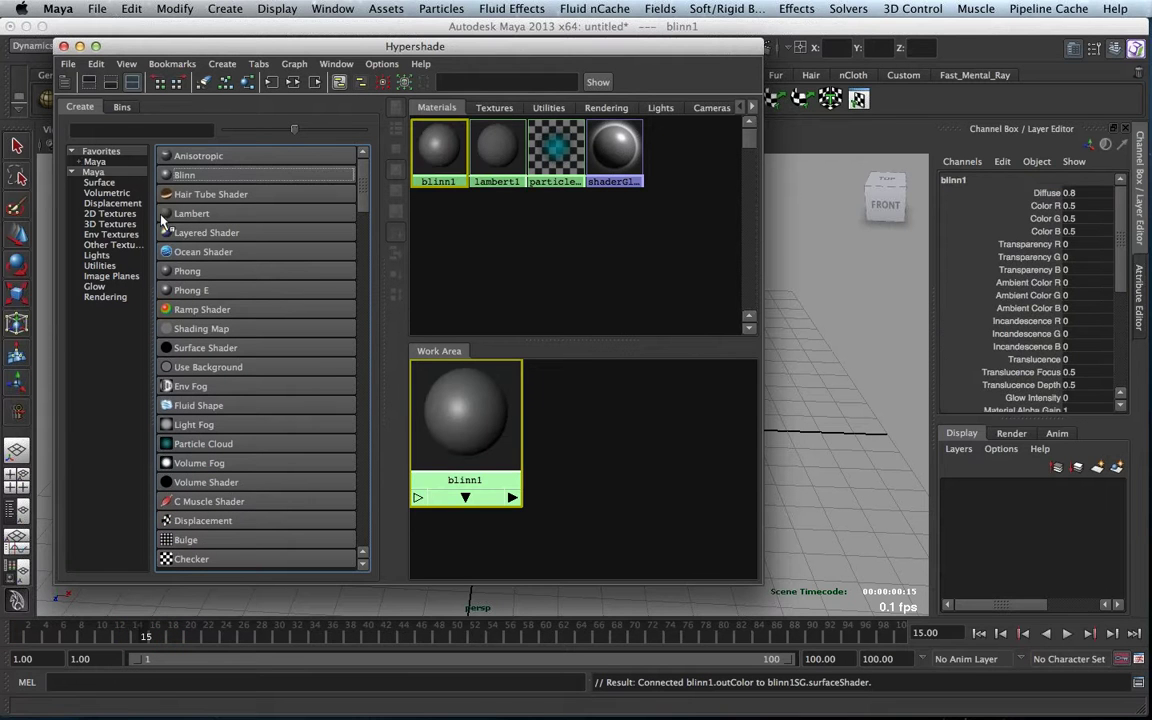
click(117, 214)
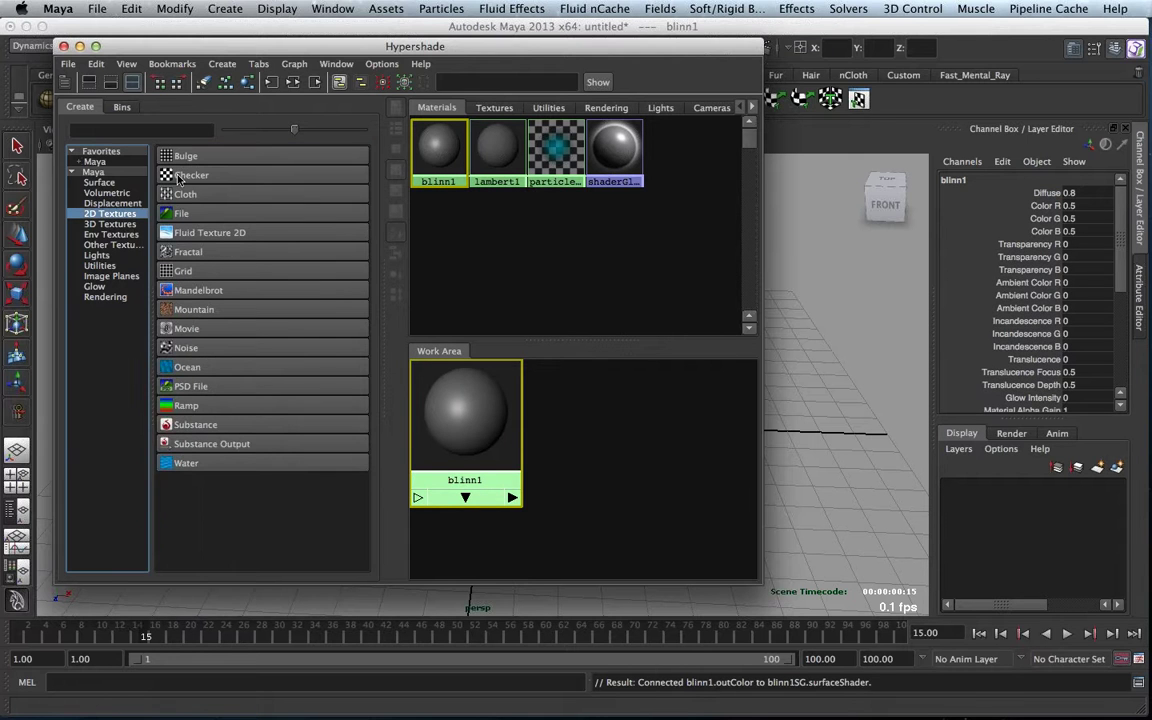
click(179, 176)
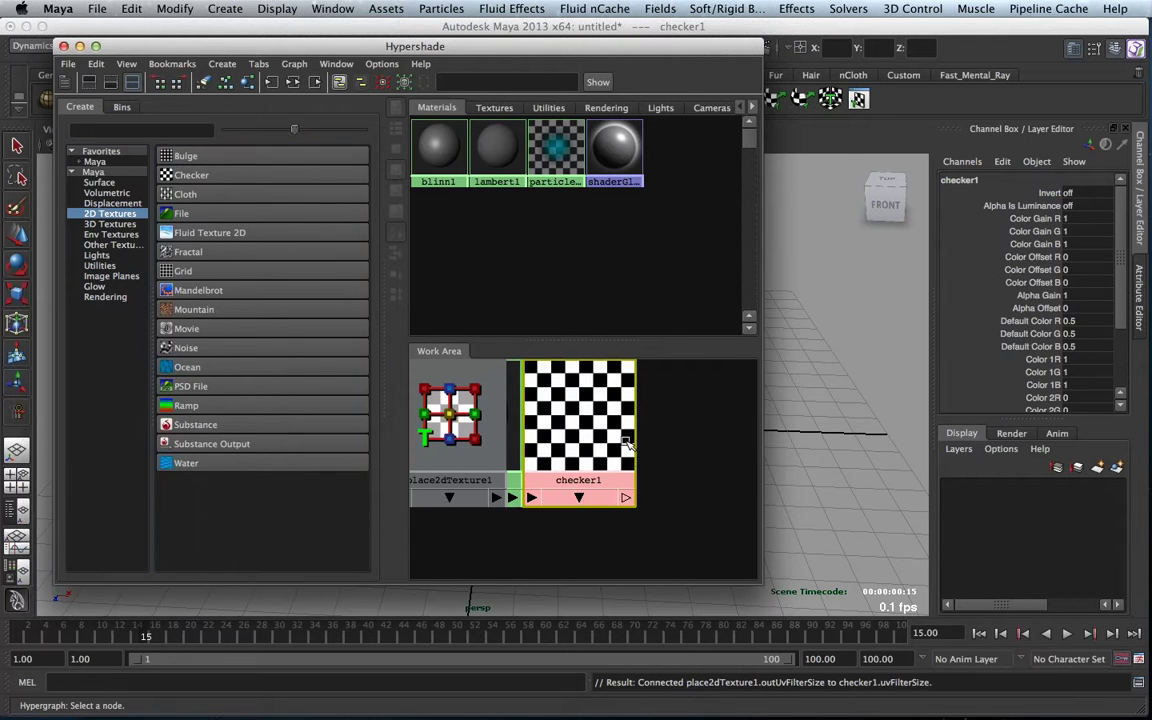
- Connect the checker texture to the Blinn material's bump map and graph the material's network in the work area
drag(648, 447, 676, 442)
middle_drag(676, 442, 456, 178)
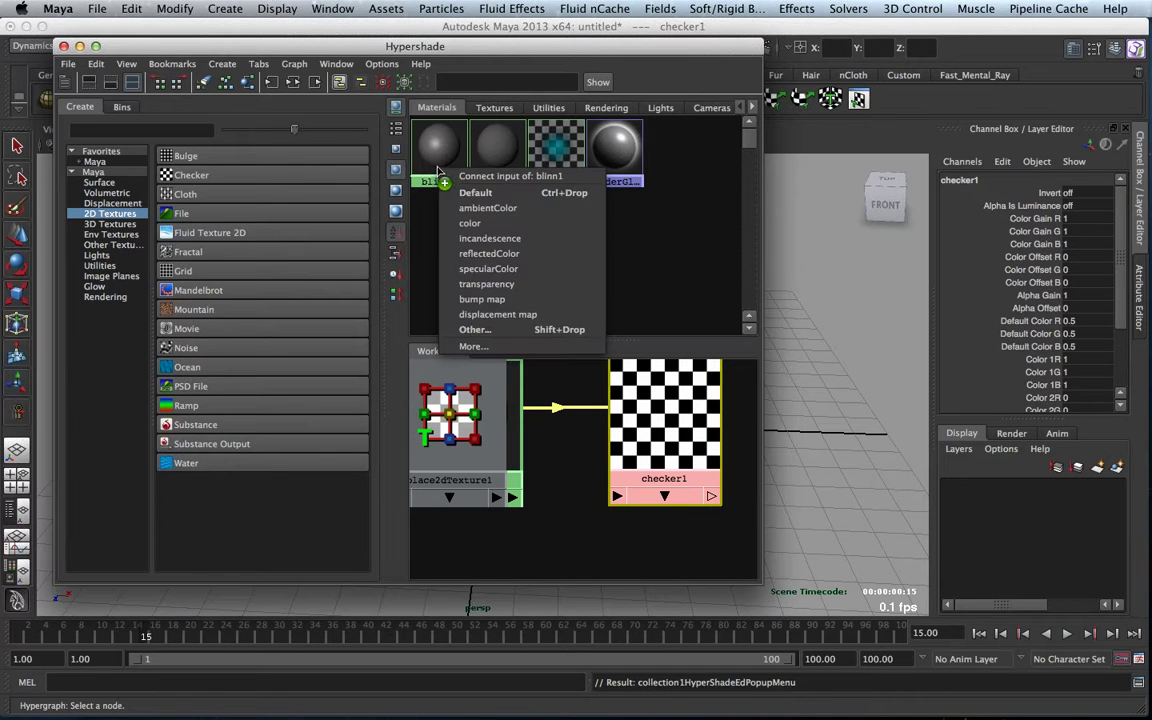
click(476, 300)
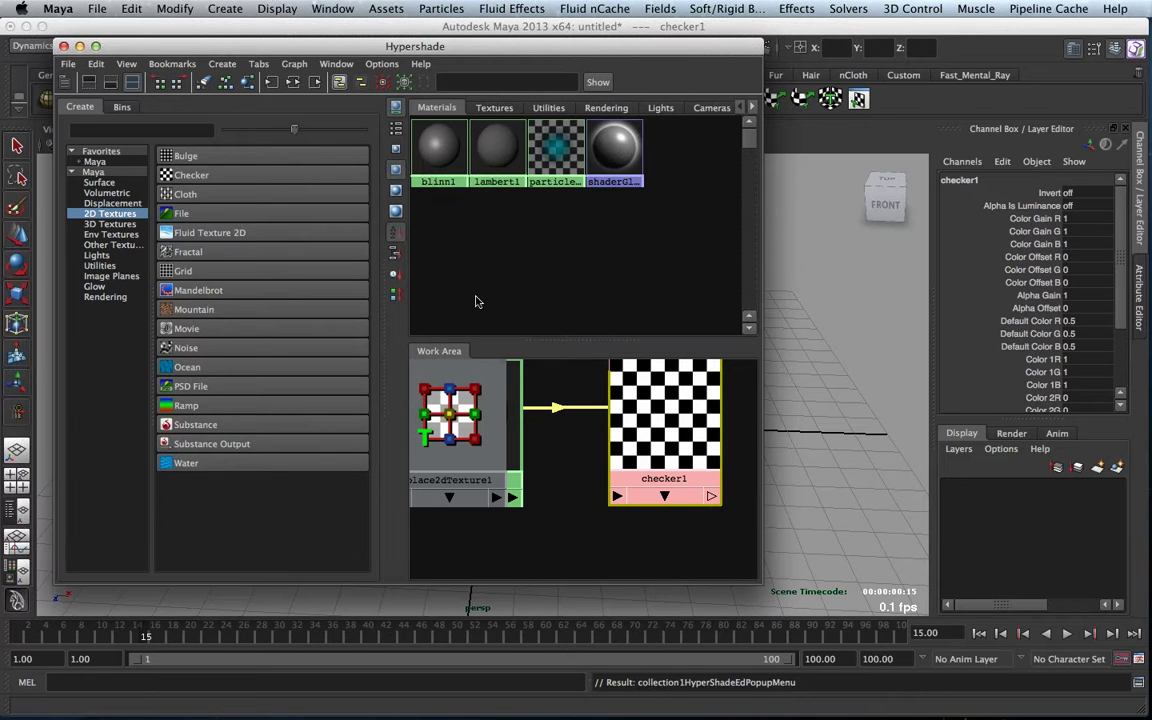
right_click(447, 145)
click(385, 261)
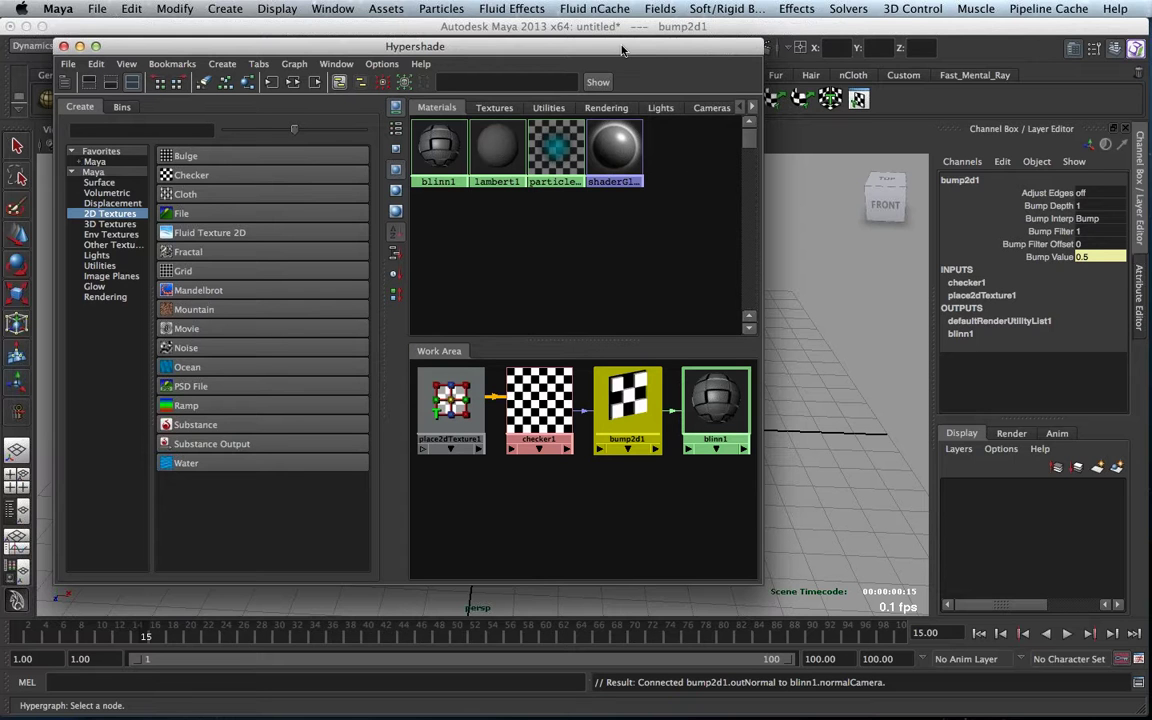
- Assign the Blinn material to the cube and connect the checker texture to the material's color
drag(710, 59, 908, 37)
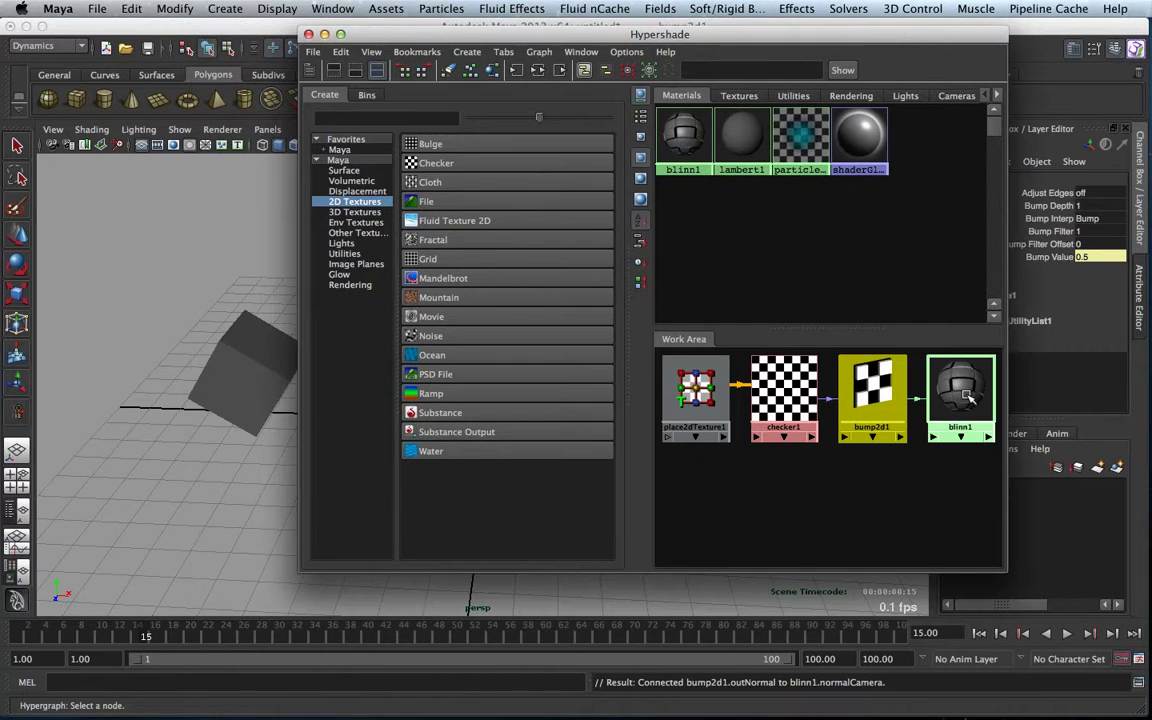
middle_drag(968, 397, 240, 370)
middle_drag(797, 387, 705, 140)
click(722, 192)
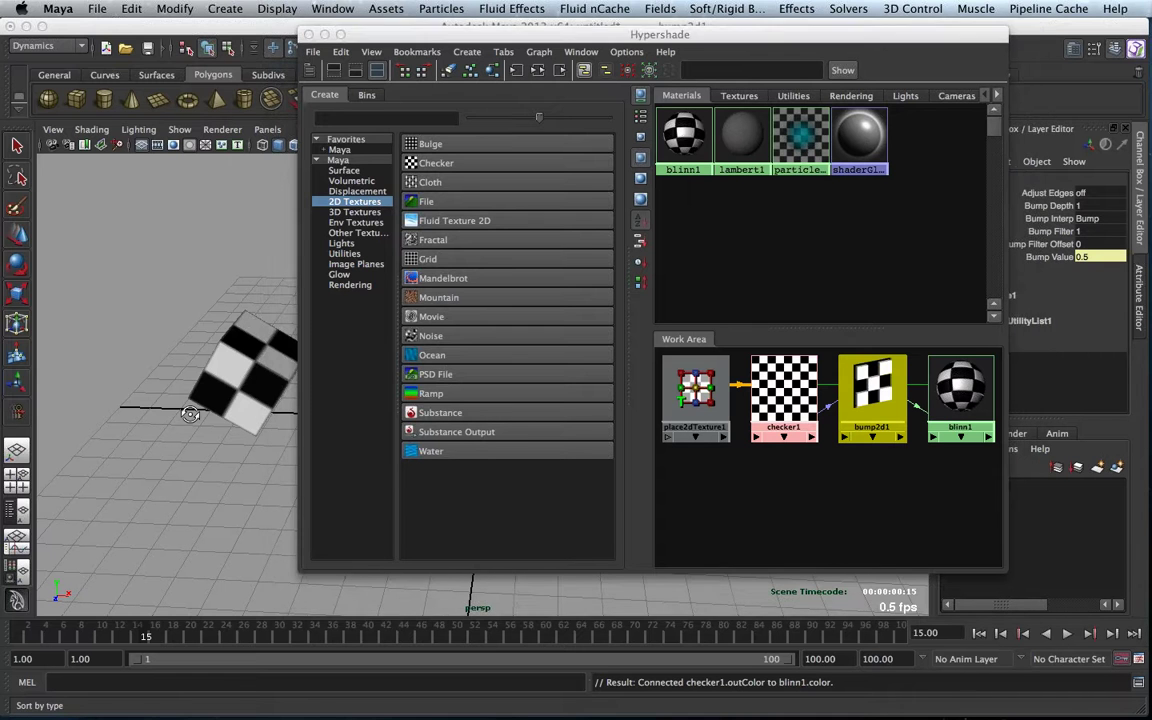
alt+drag(208, 430, 228, 416)
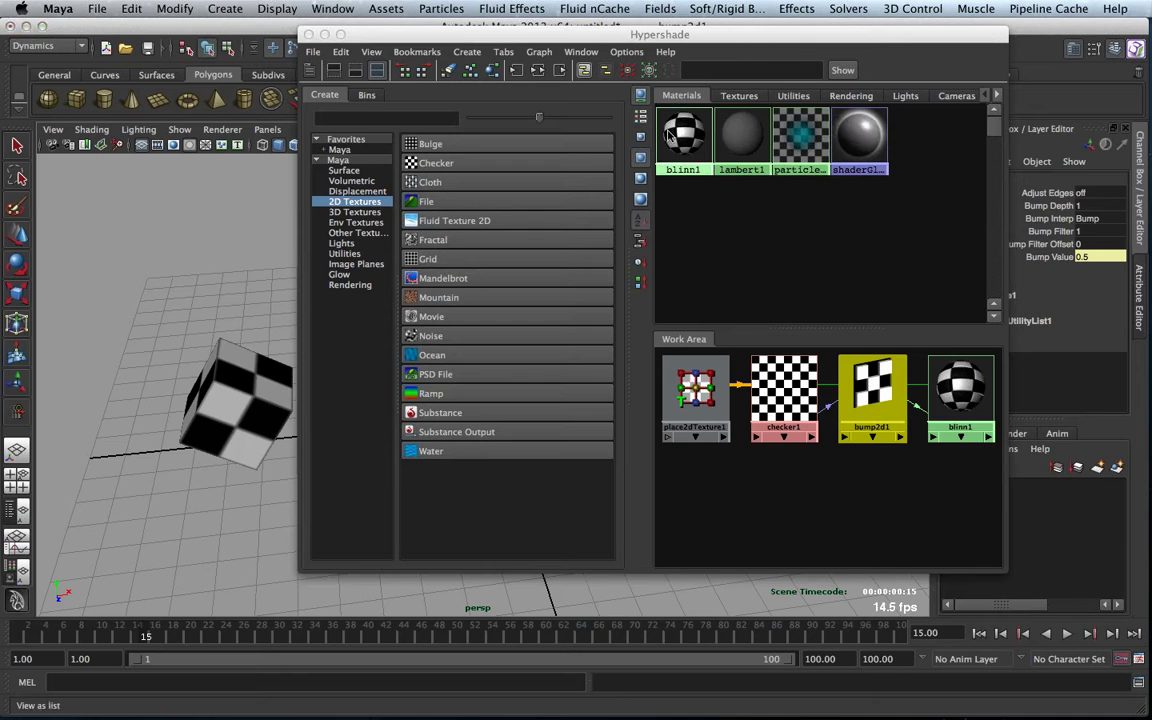
- Graph the Blinn material's network again to examine its updated texture connections
right_click(668, 137)
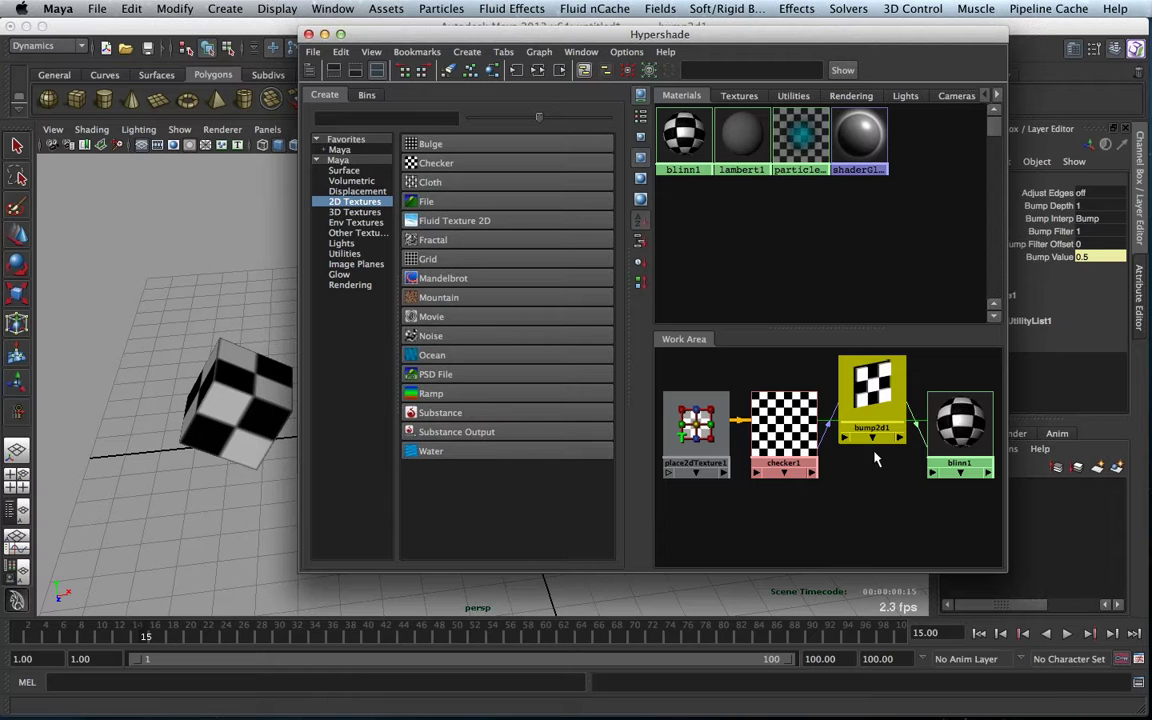
click(696, 425)
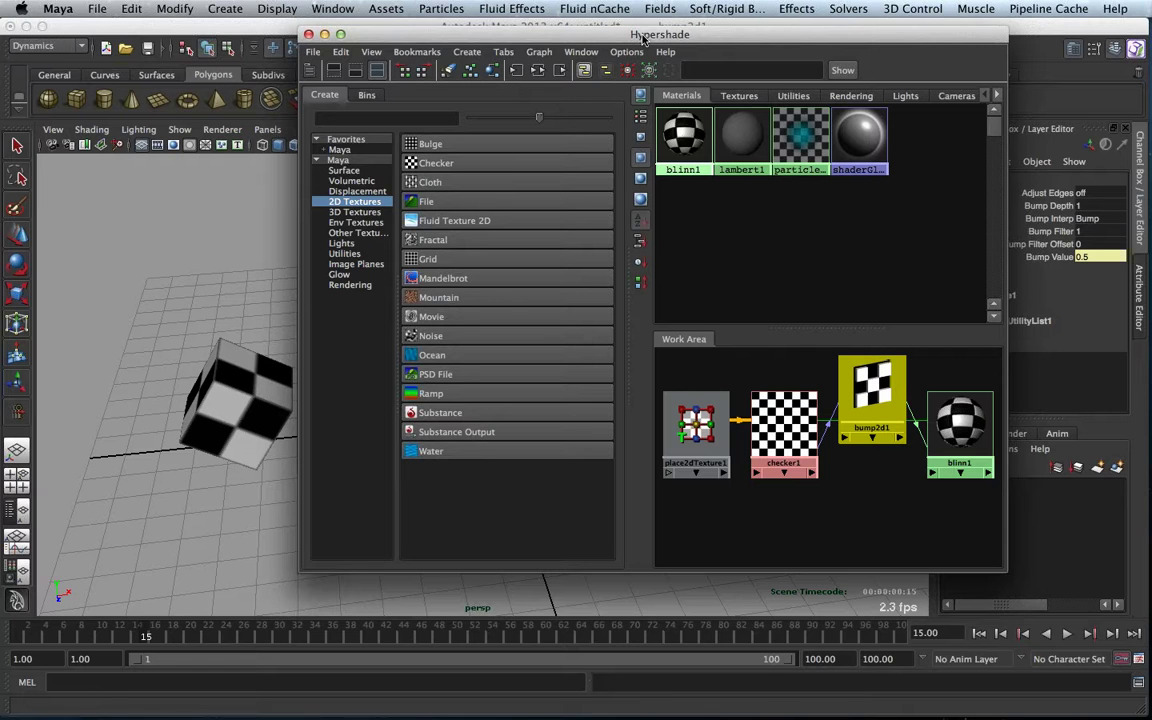
drag(645, 37, 645, 38)
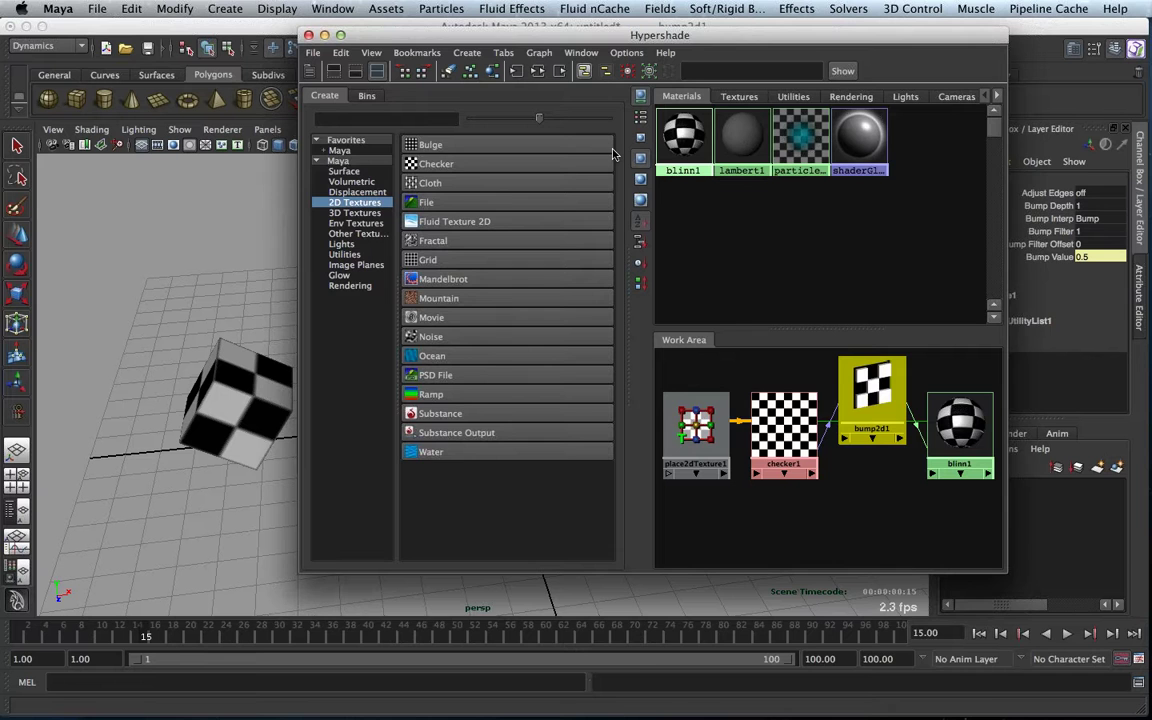
- Show the cube's Blinn material attributes and map a Mountain texture to its Ambient Color
drag(630, 36, 588, 264)
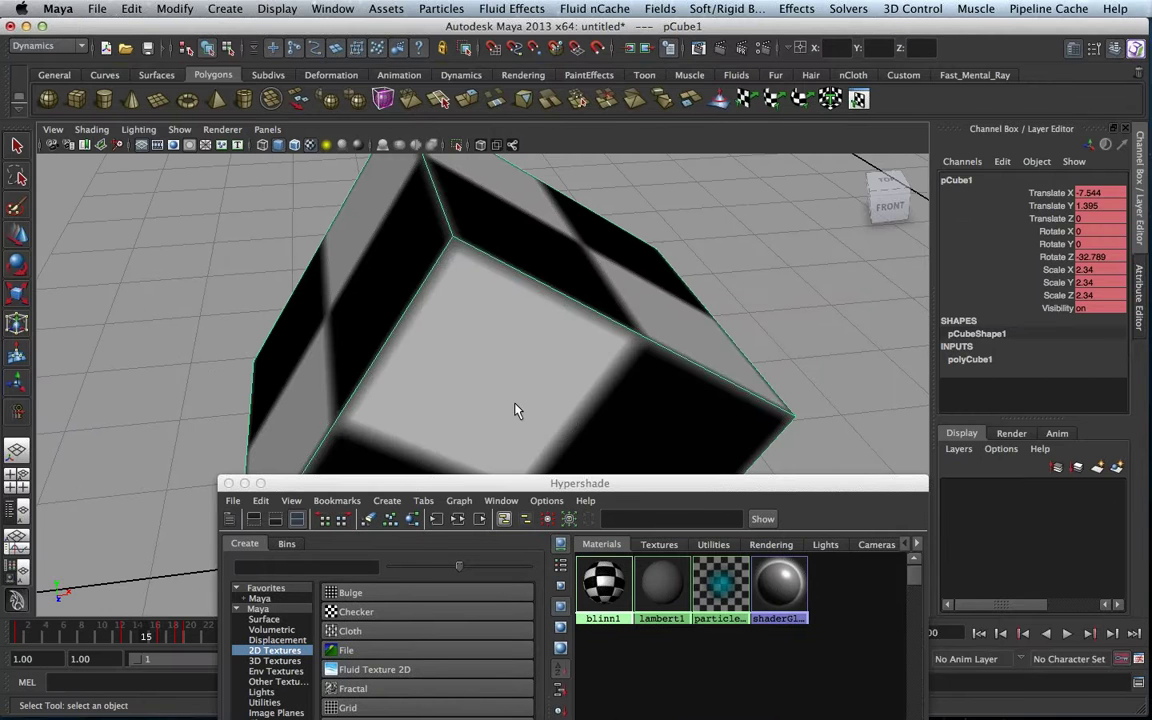
key(ctrl+a)
drag(865, 483, 627, 452)
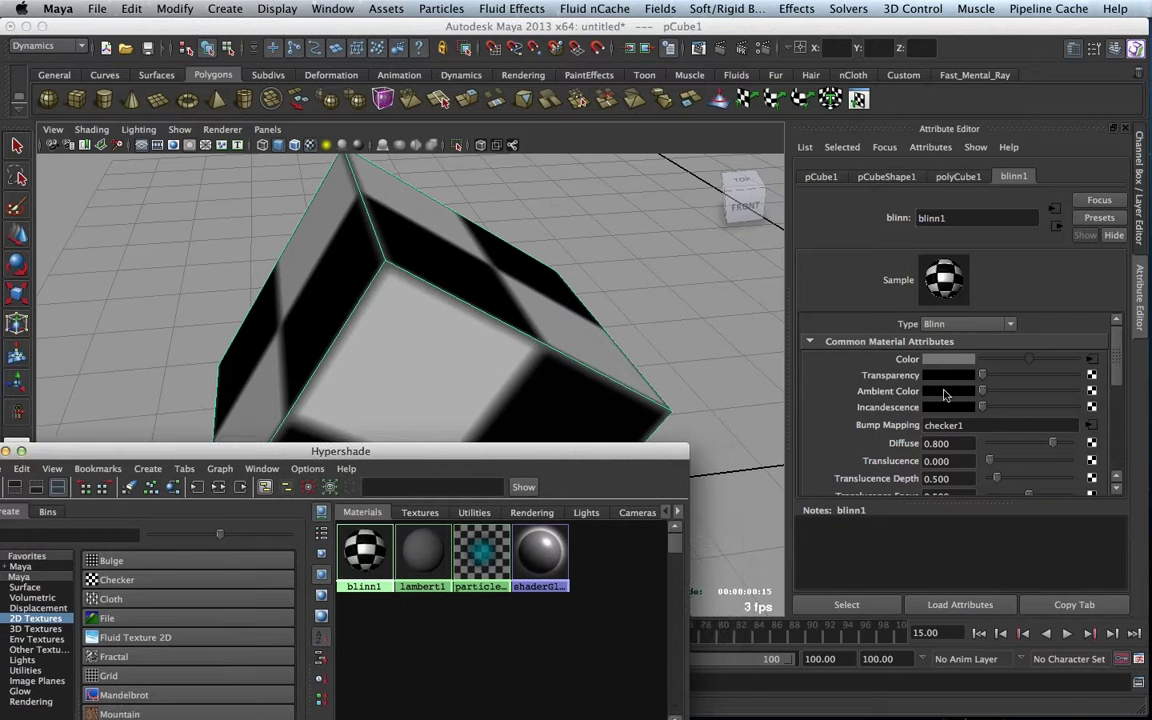
click(1092, 392)
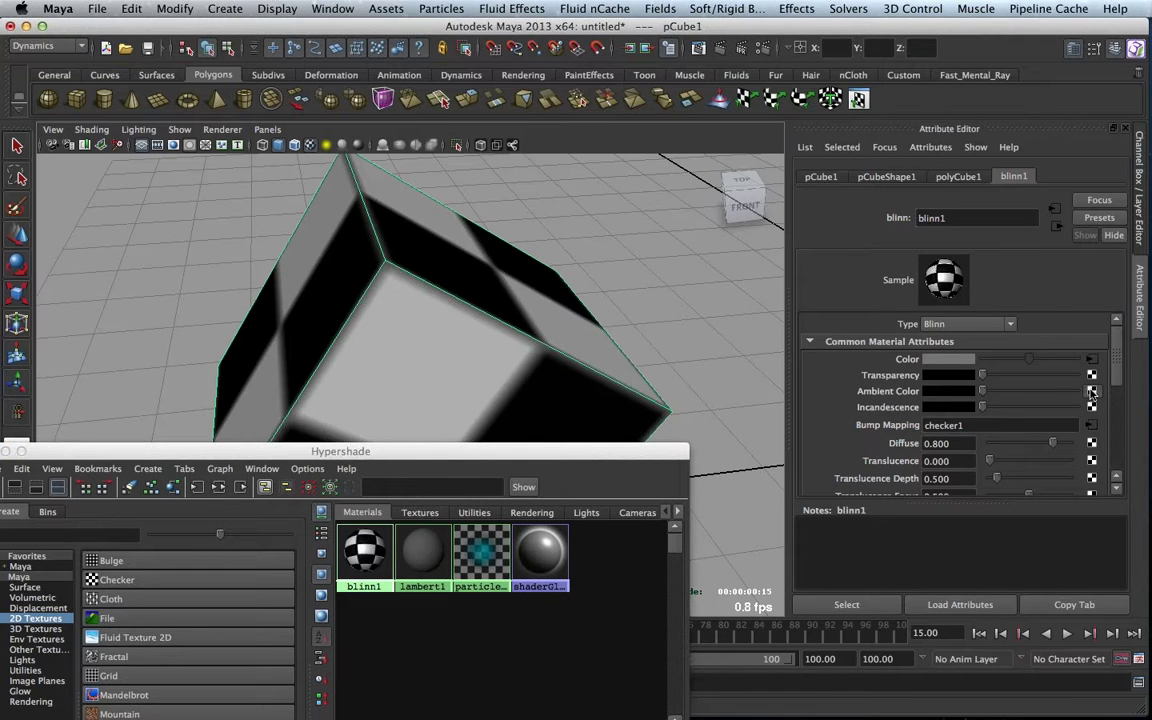
click(1092, 392)
click(509, 342)
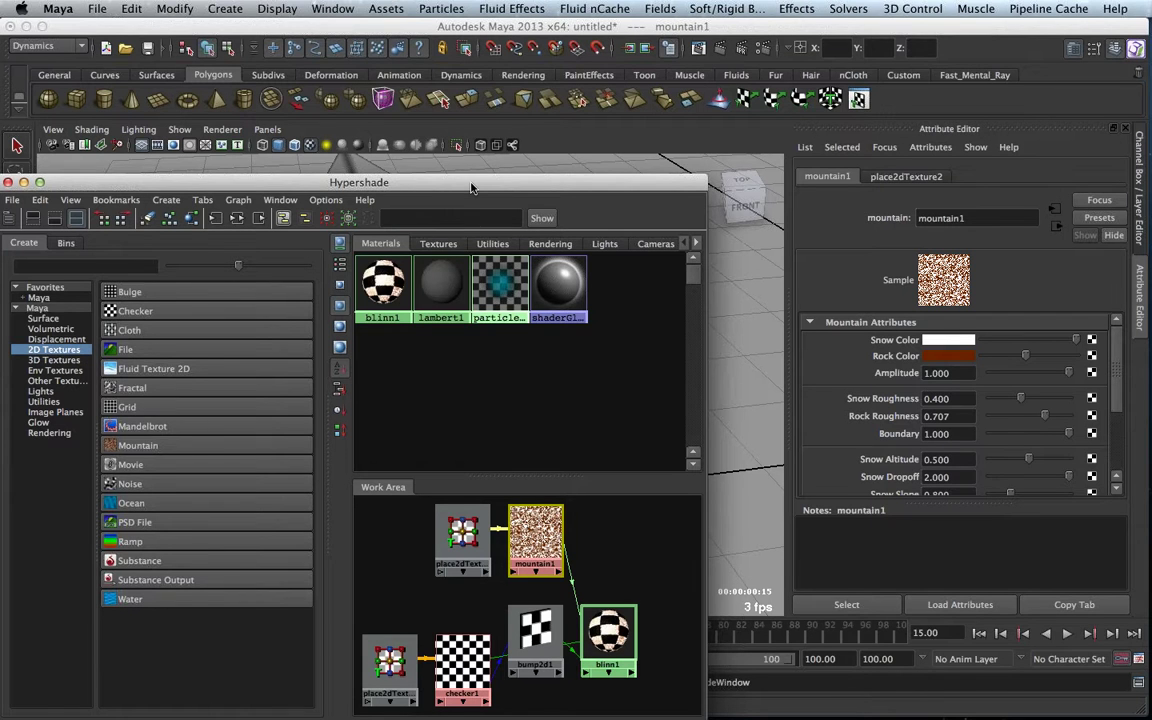
- Widen the Hypershade and enlarge its work area to examine the Blinn material's full node network
drag(471, 186, 484, 182)
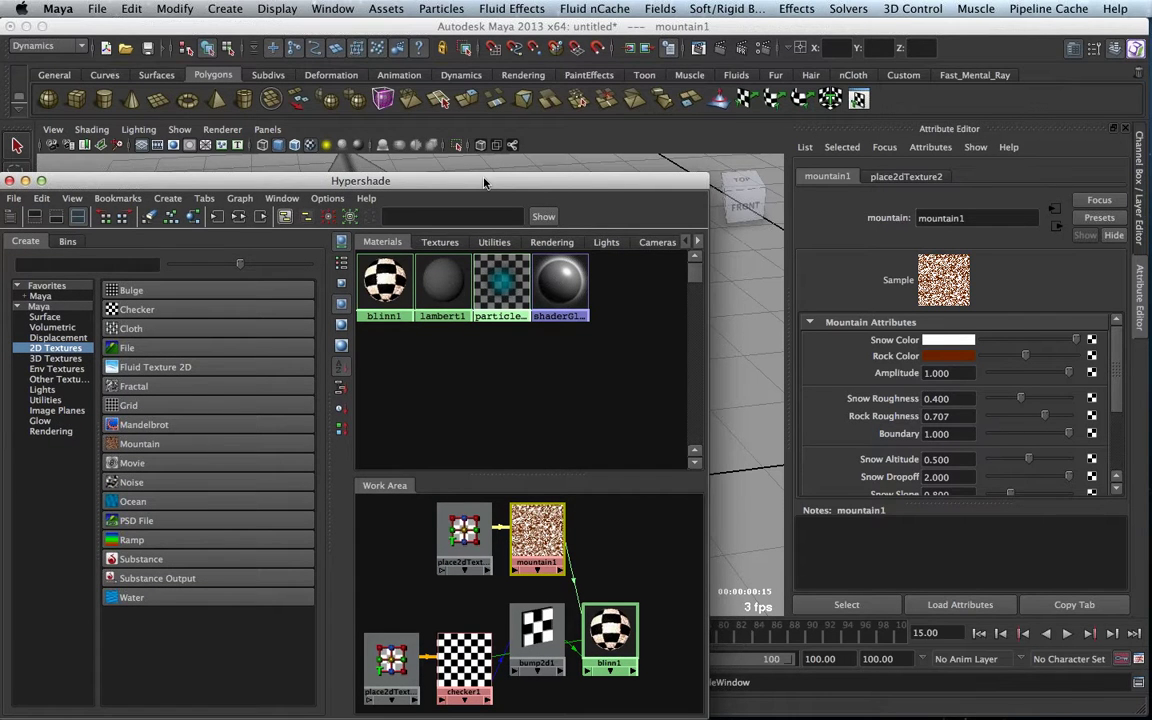
drag(484, 182, 575, 158)
drag(780, 536, 918, 536)
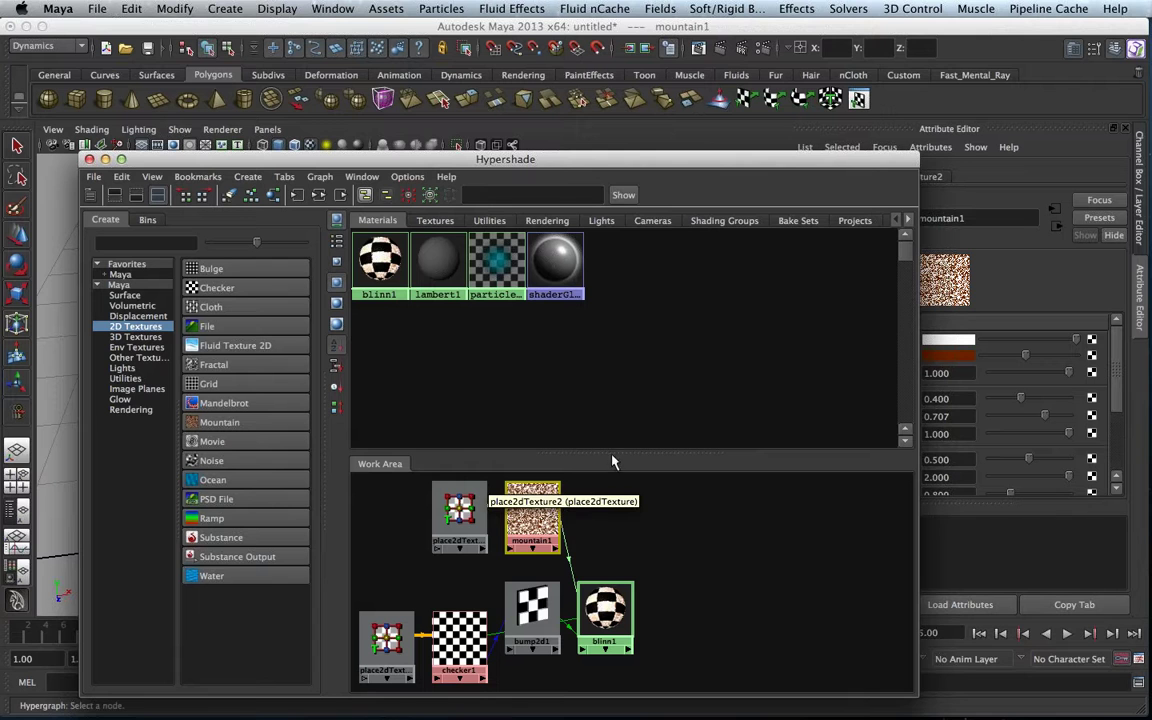
drag(612, 452, 605, 328)
drag(479, 154, 478, 153)
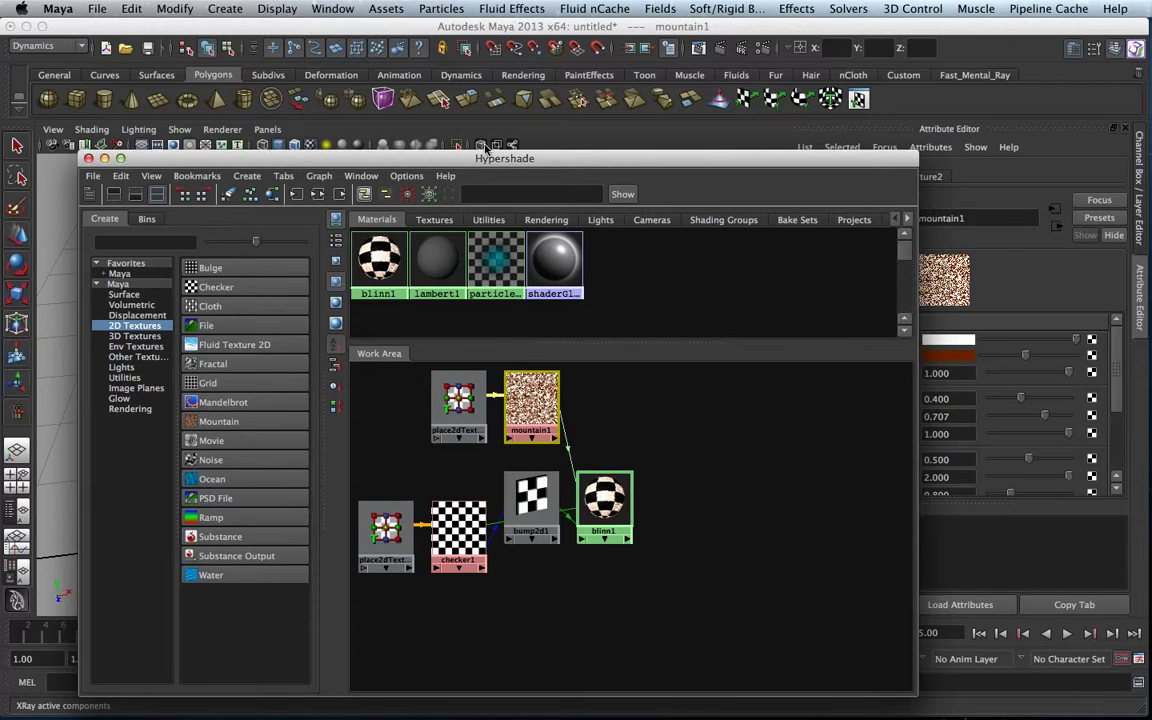
drag(485, 148, 442, 68)
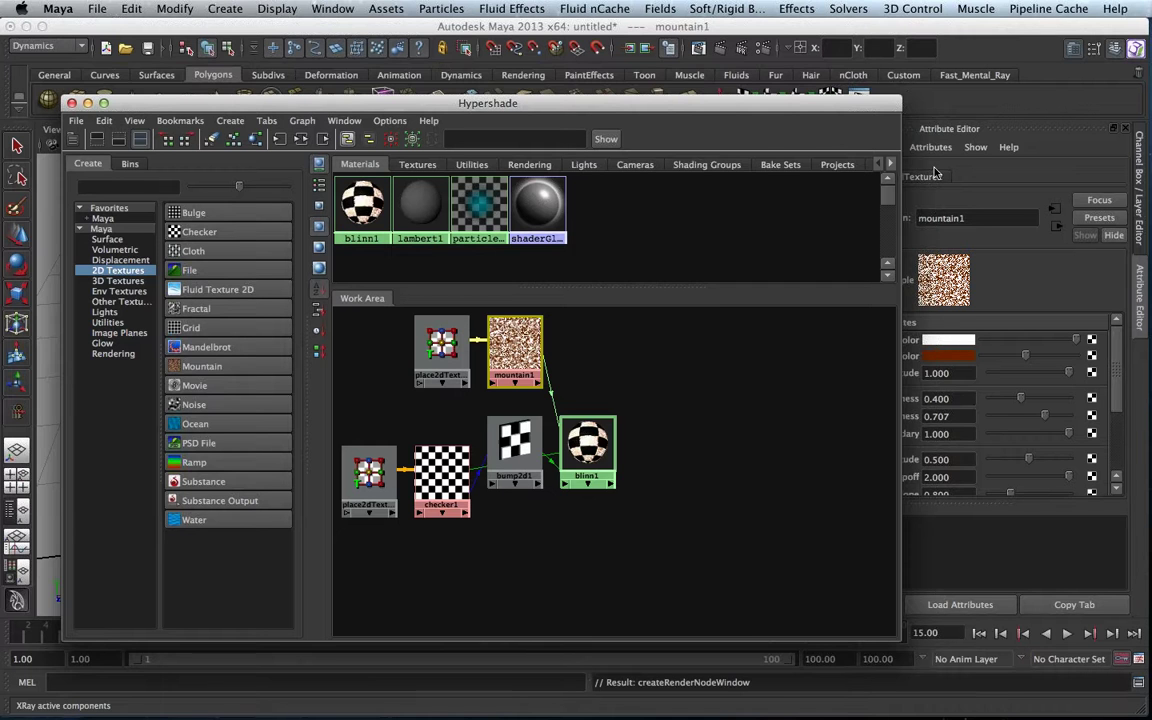
drag(442, 68, 405, 37)
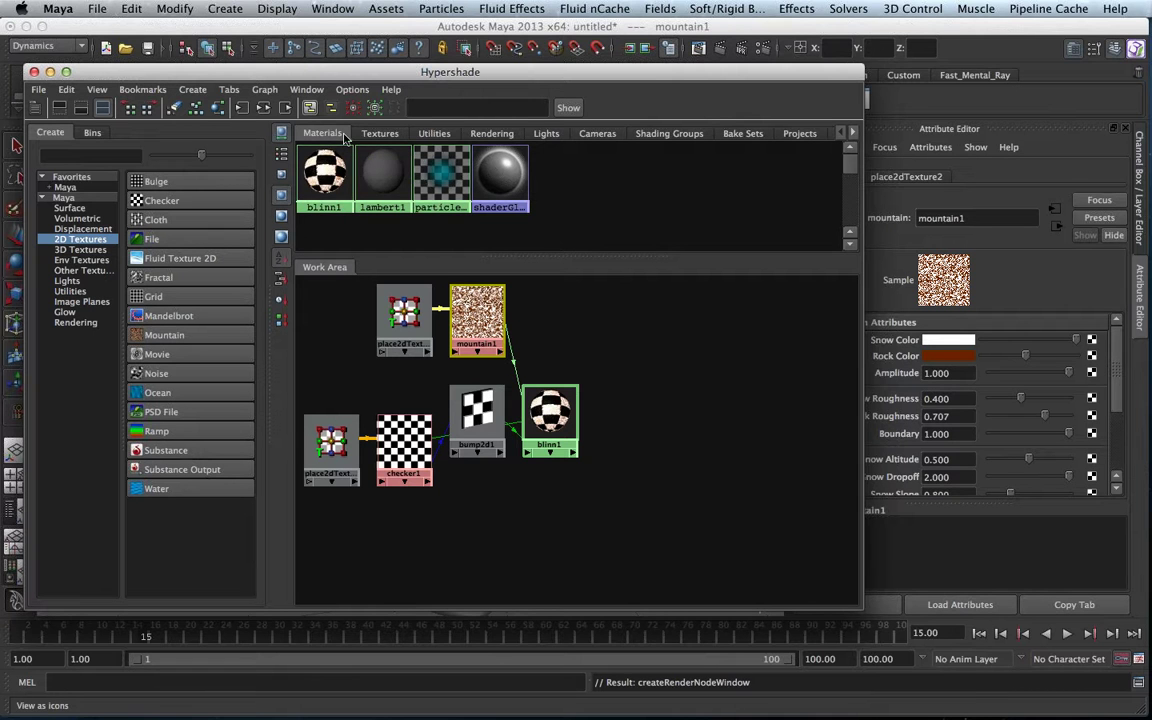
- Browse the scene's textures, utilities, rendering nodes, lights and cameras in the Hypershade
click(380, 136)
click(436, 136)
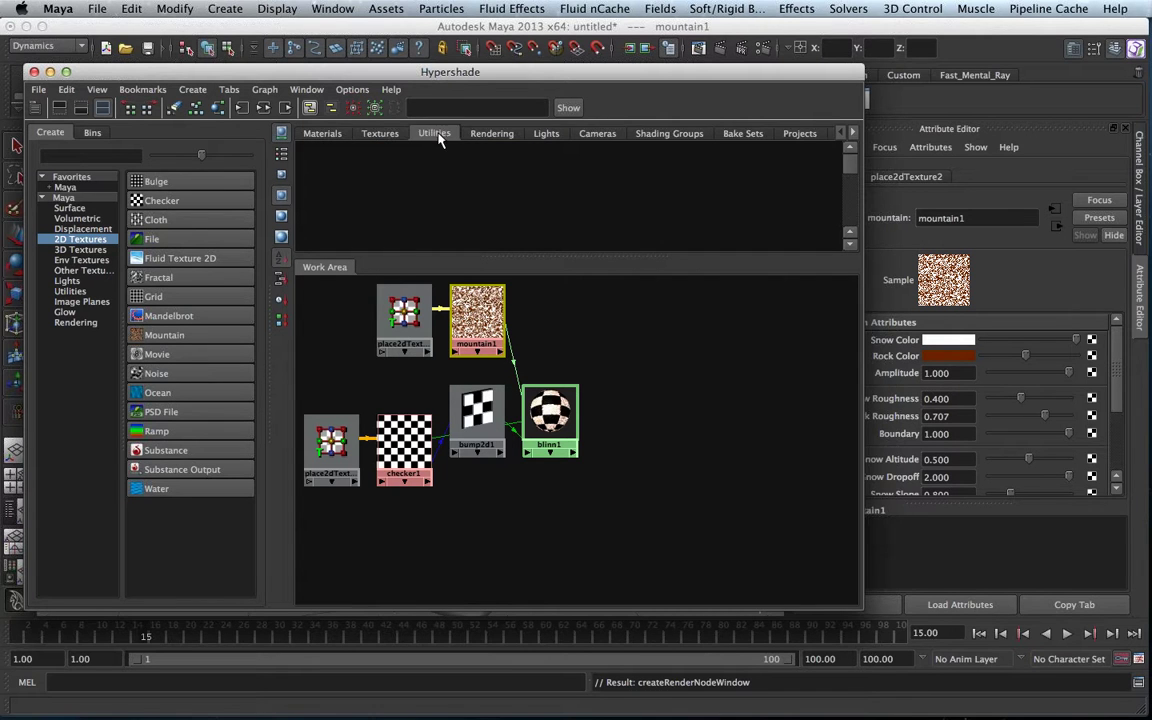
click(492, 134)
click(546, 134)
click(598, 134)
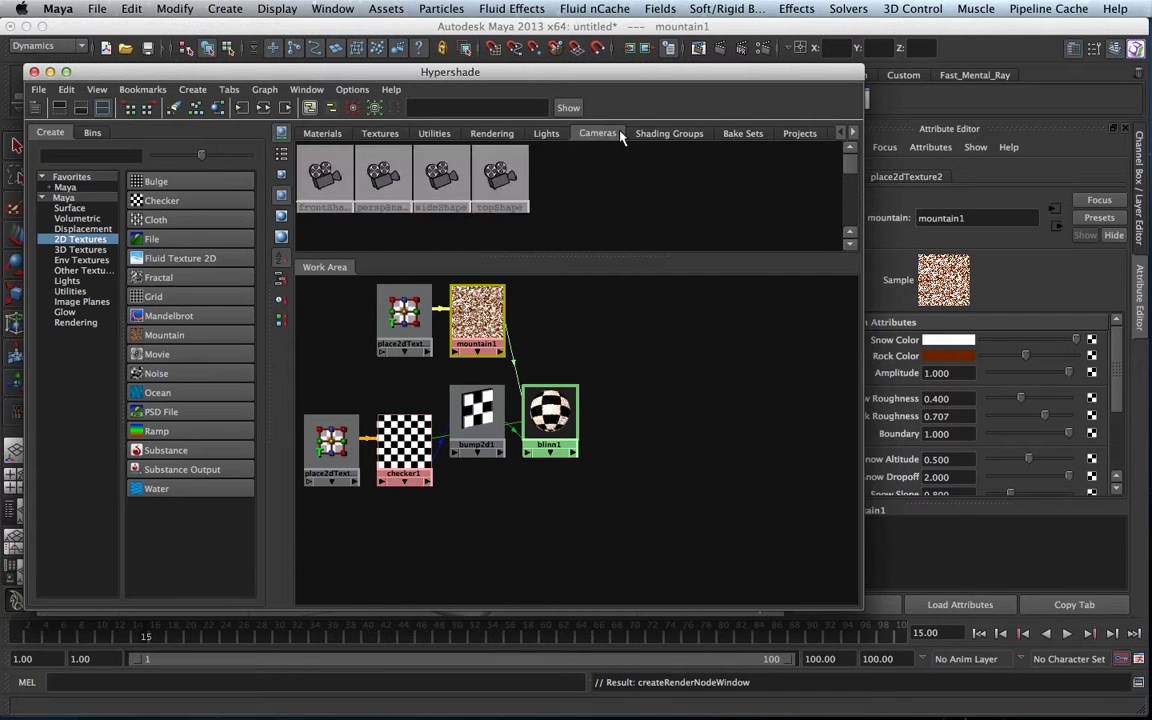
- Show the scene's textures again, select the checker texture to display its attributes and close the Hypershade
click(380, 134)
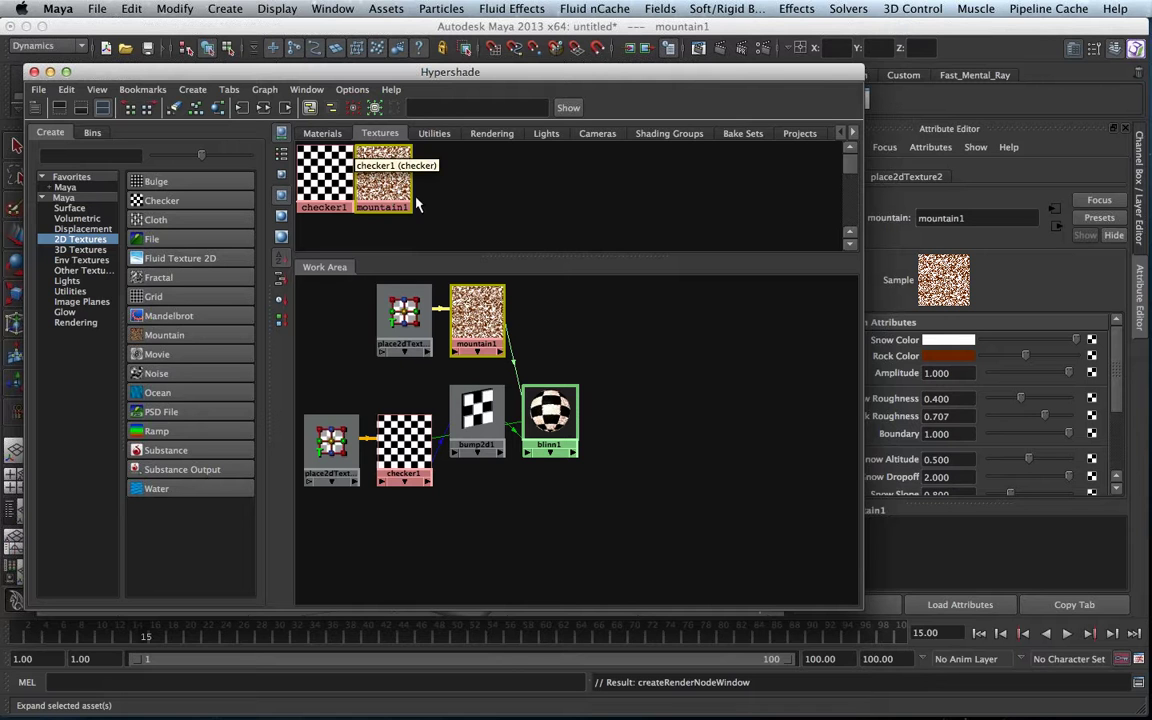
click(308, 174)
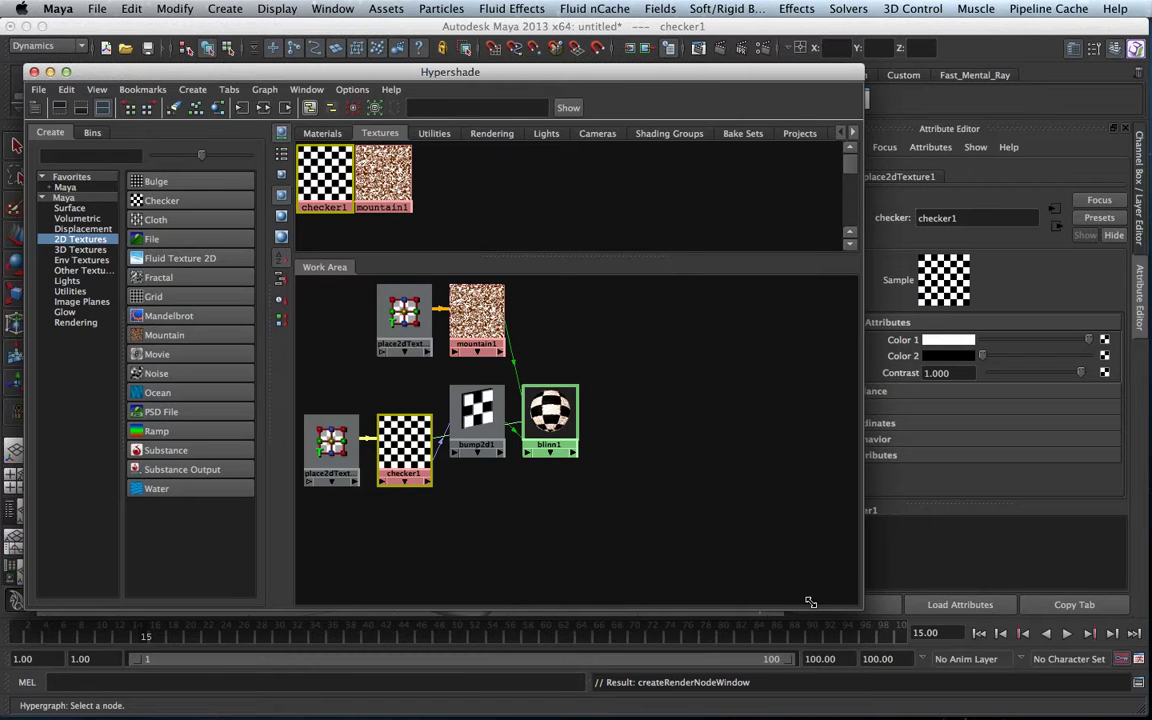
drag(810, 602, 609, 609)
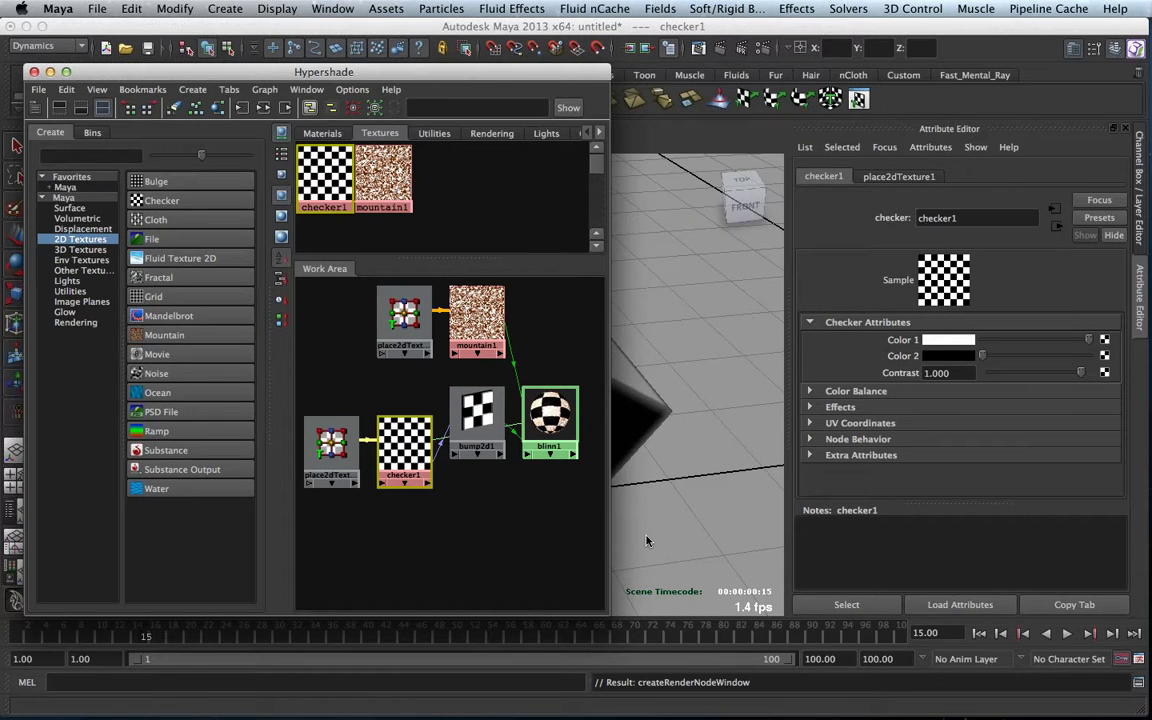
click(33, 72)
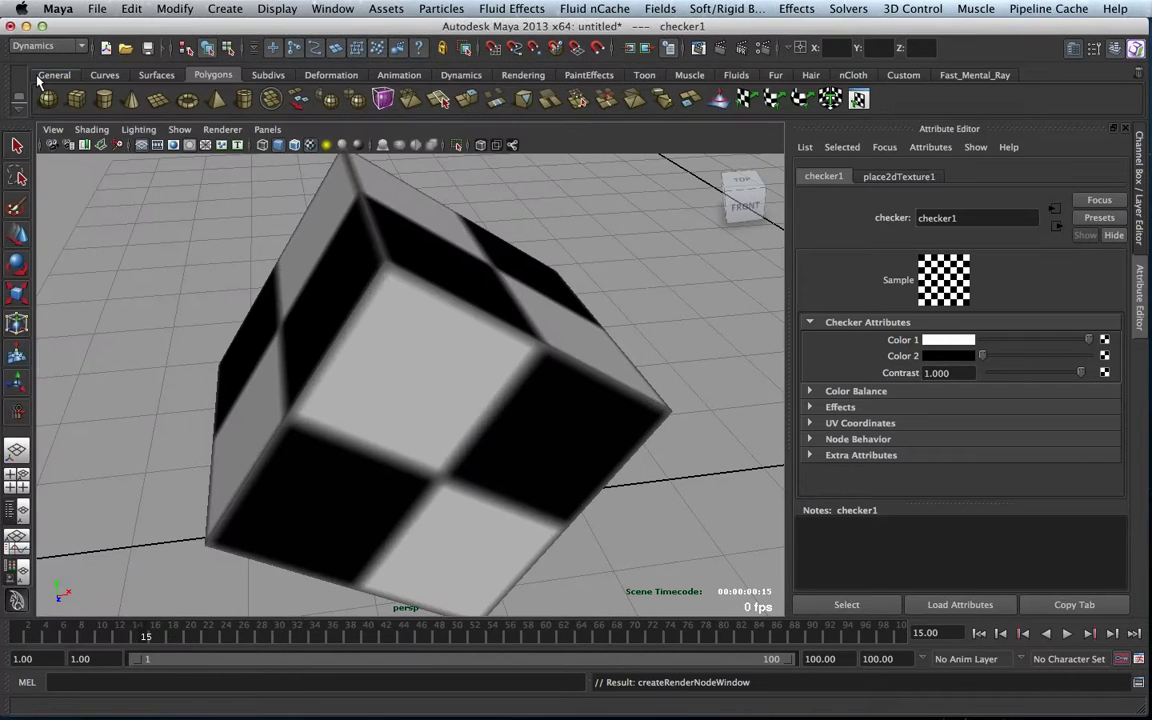
- Switch the view to untextured shading, duplicate the checkered cube and move the copy along Z beside the original
click(456, 296)
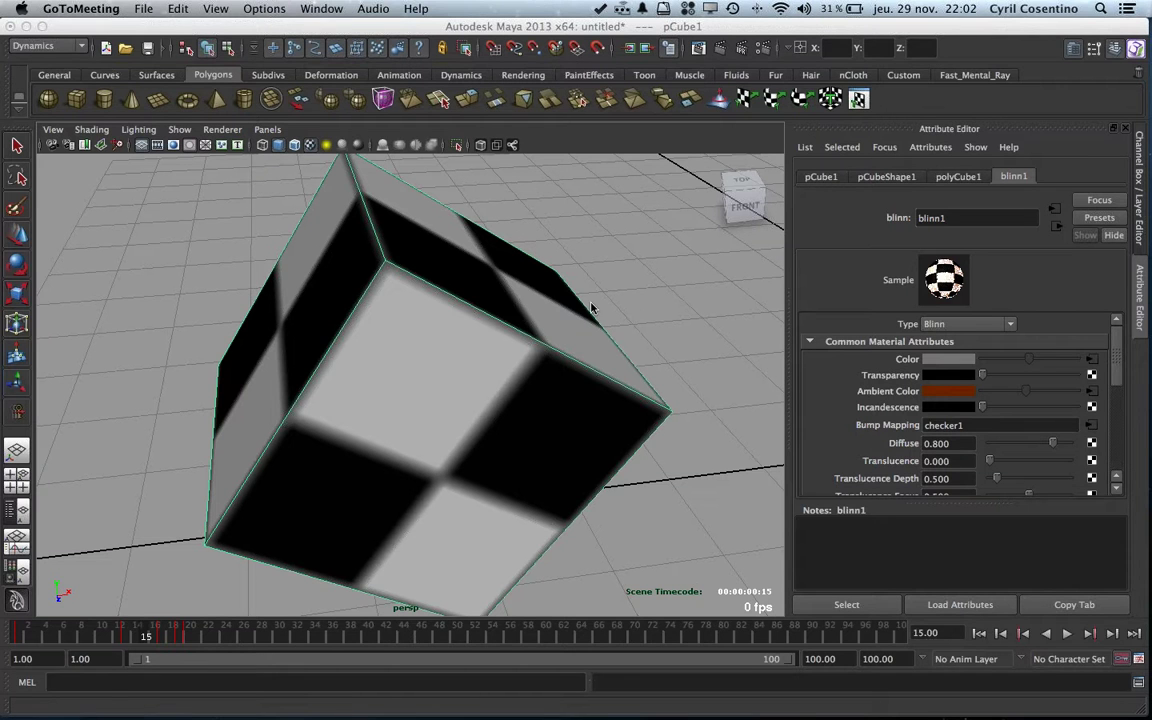
alt+drag(590, 308, 502, 305)
scroll(335, 264, down, 6)
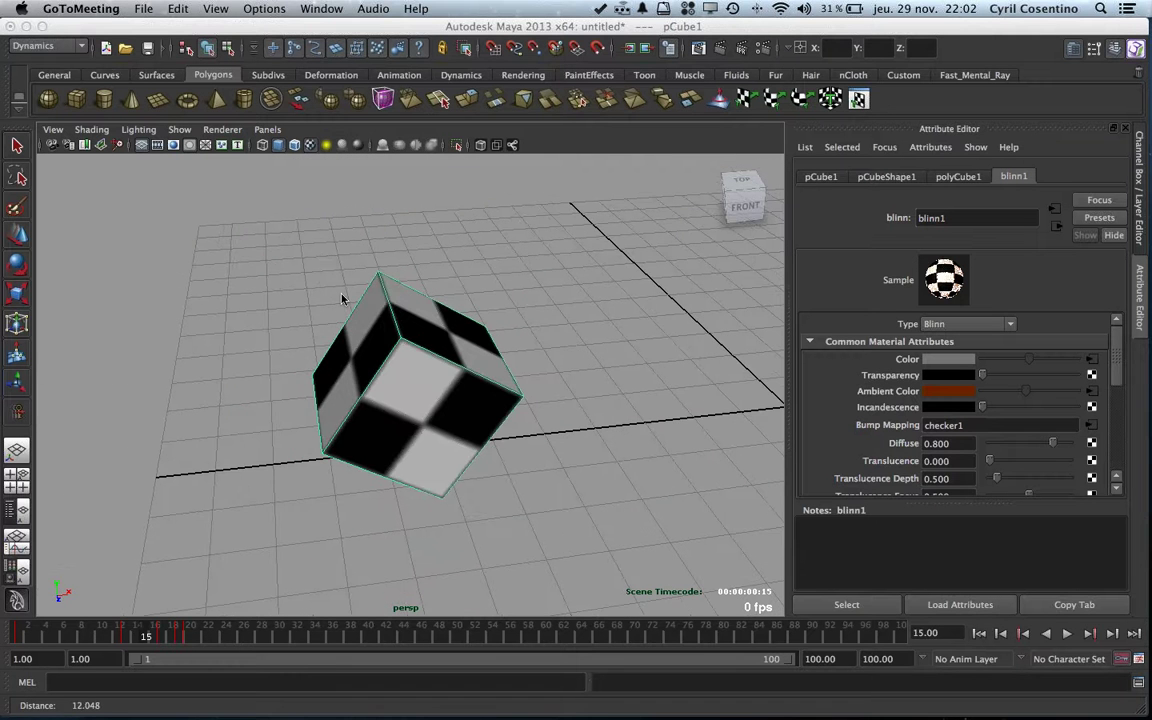
alt+drag(342, 300, 542, 497)
key(5)
key(ctrl+d)
key(w)
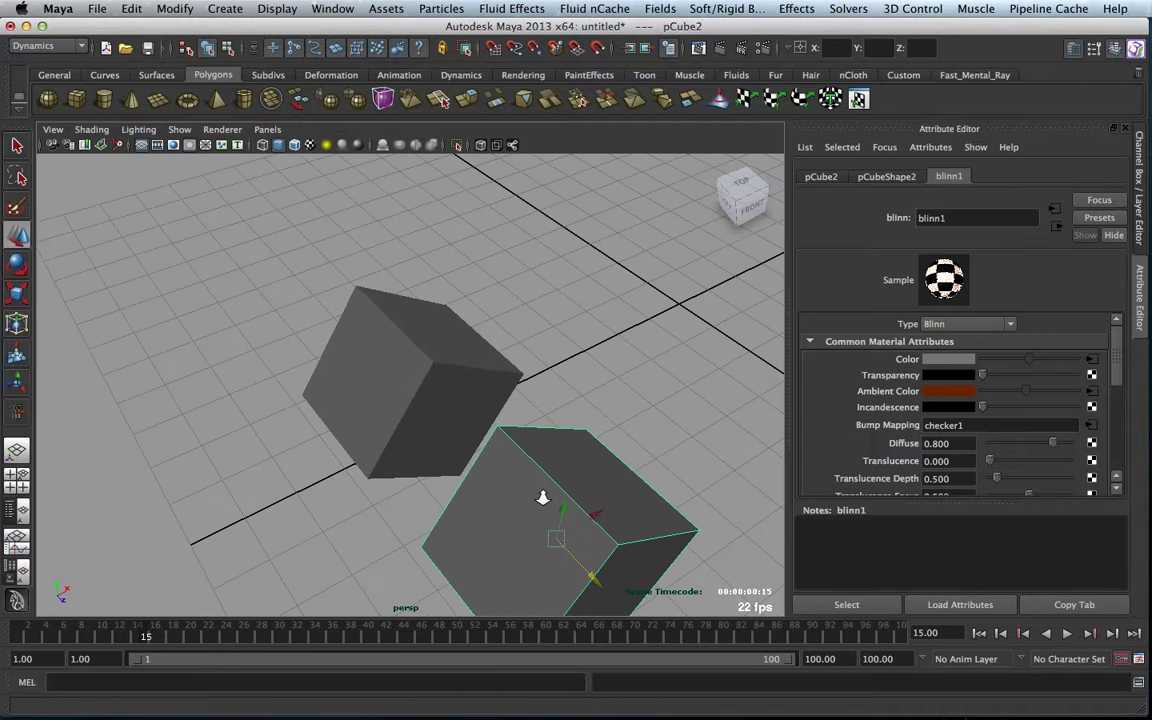
alt+right_drag(542, 497, 400, 432)
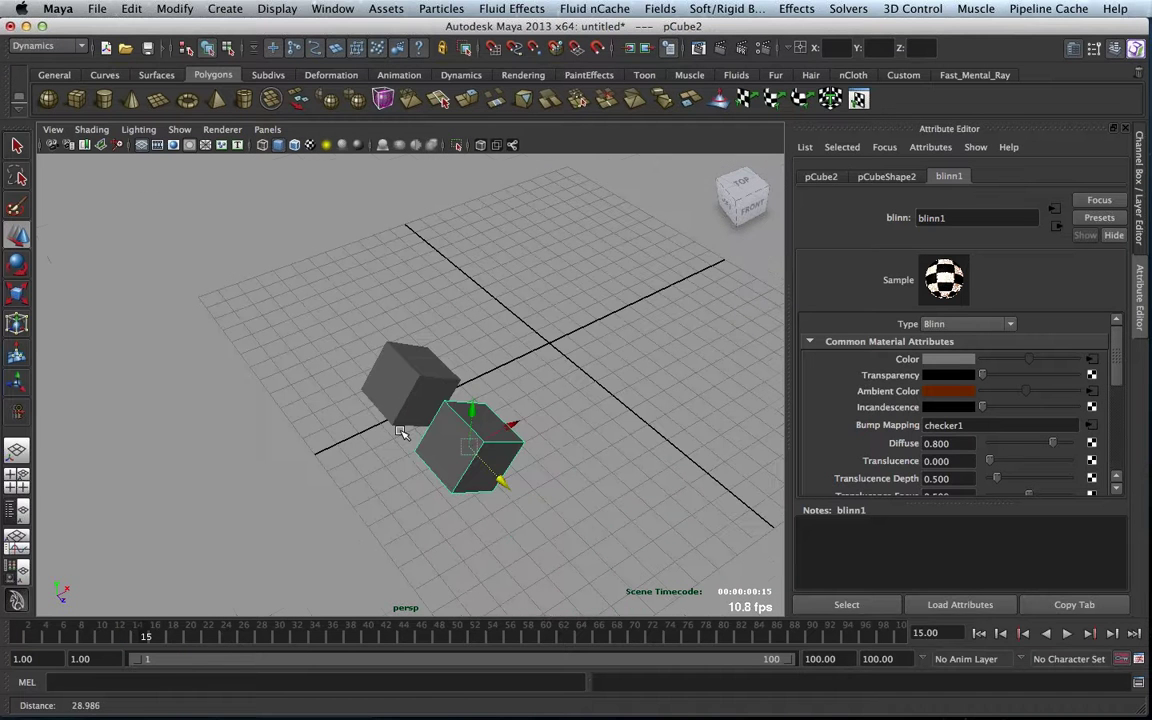
- Move the duplicate cube farther along Z, switch to the Polygons menu set and combine both cubes into one mesh
alt+drag(400, 432, 617, 419)
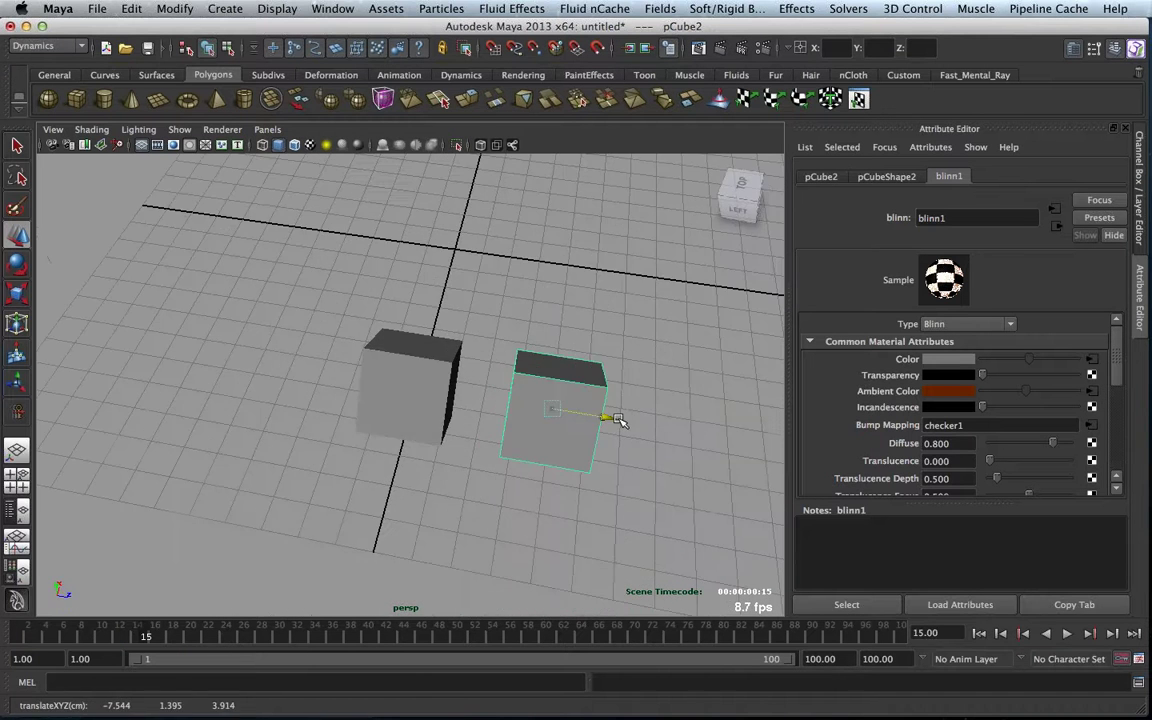
click(405, 395)
click(38, 46)
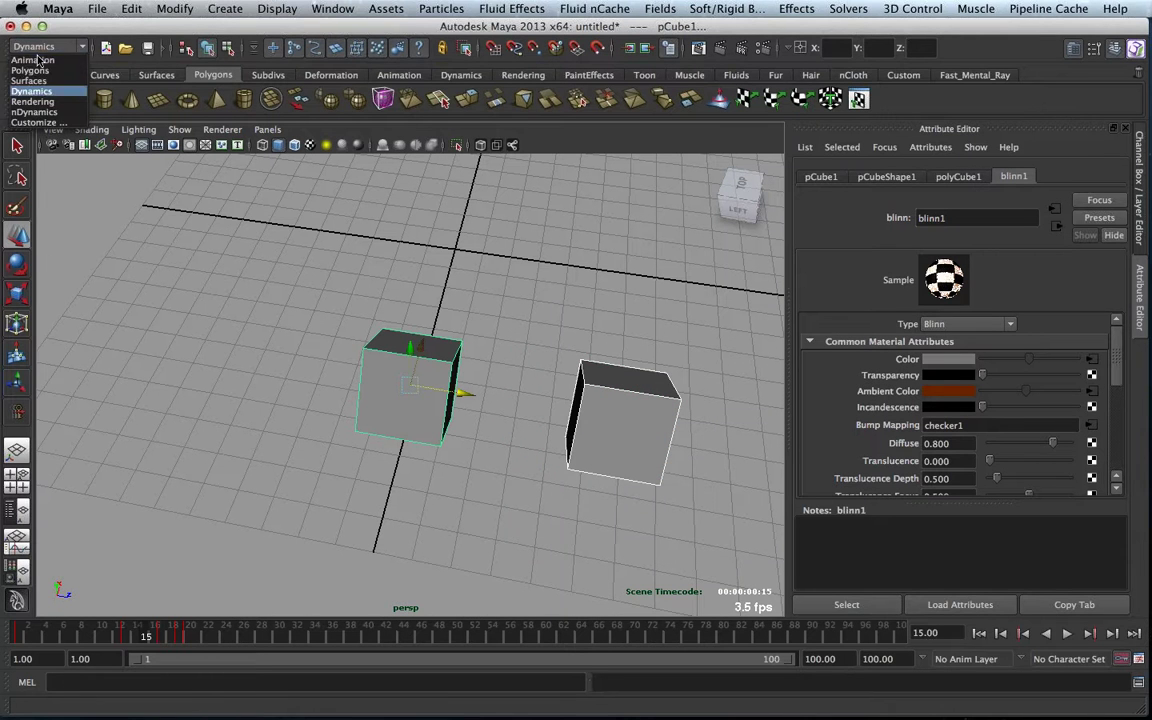
click(37, 72)
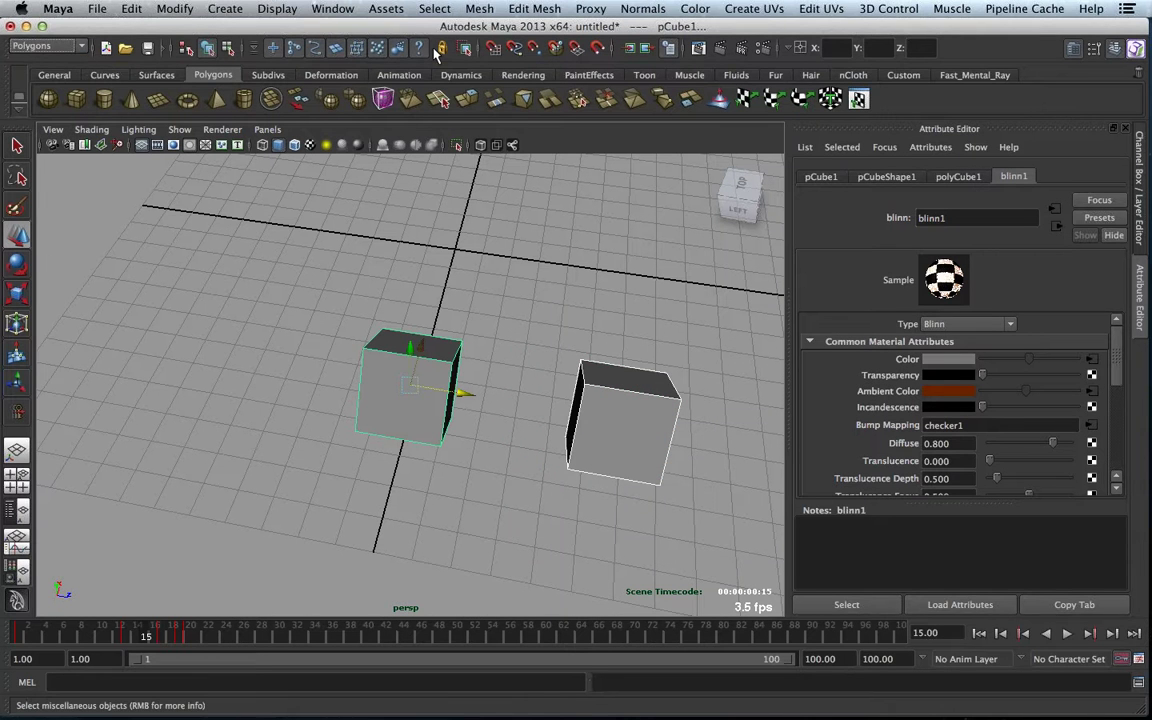
click(479, 8)
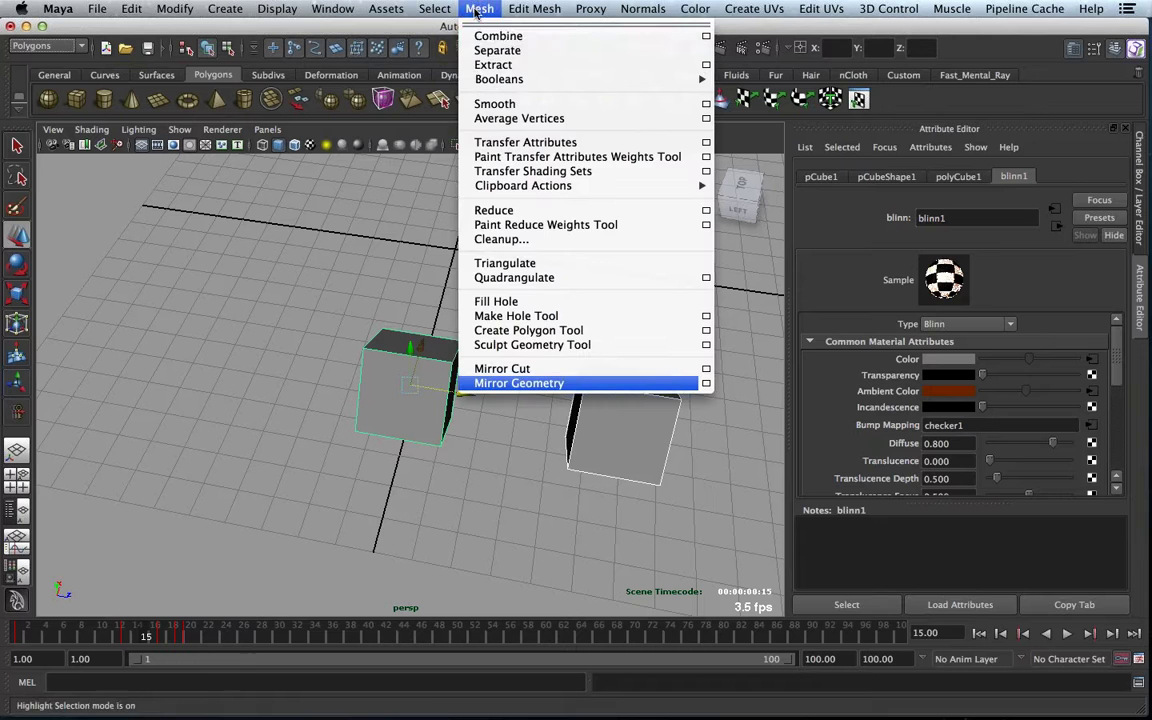
click(479, 38)
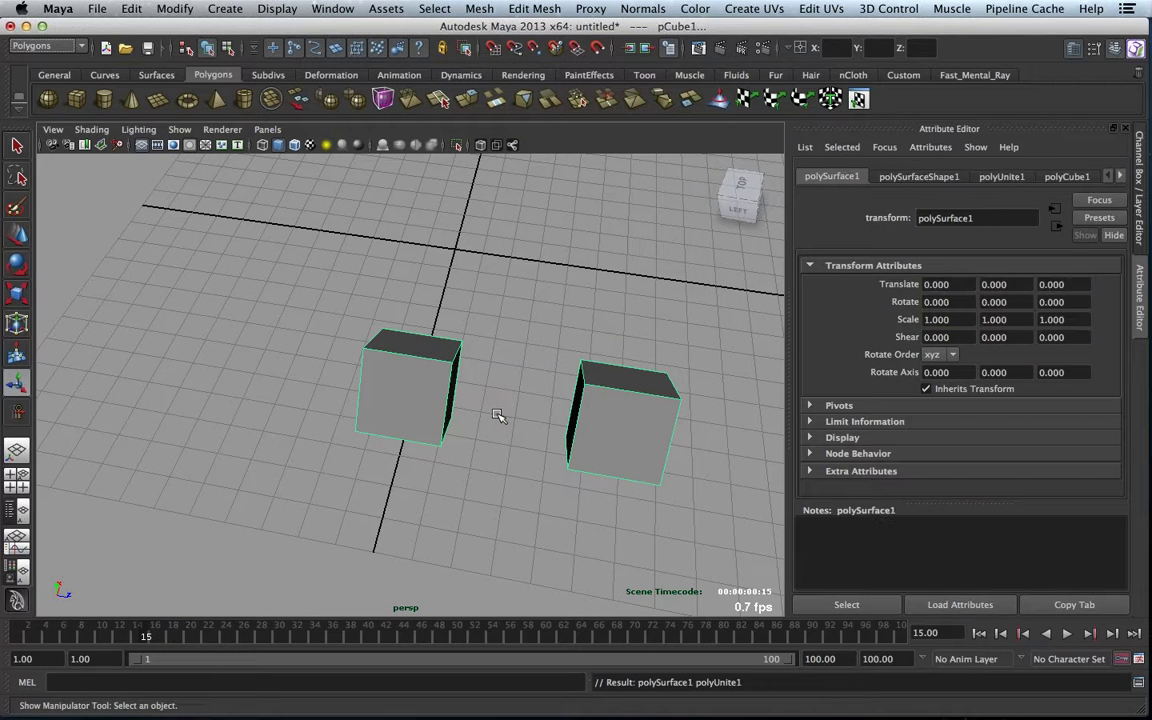
- Select the two faces that look at each other on the combined cubes and delete them
alt+drag(498, 416, 575, 402)
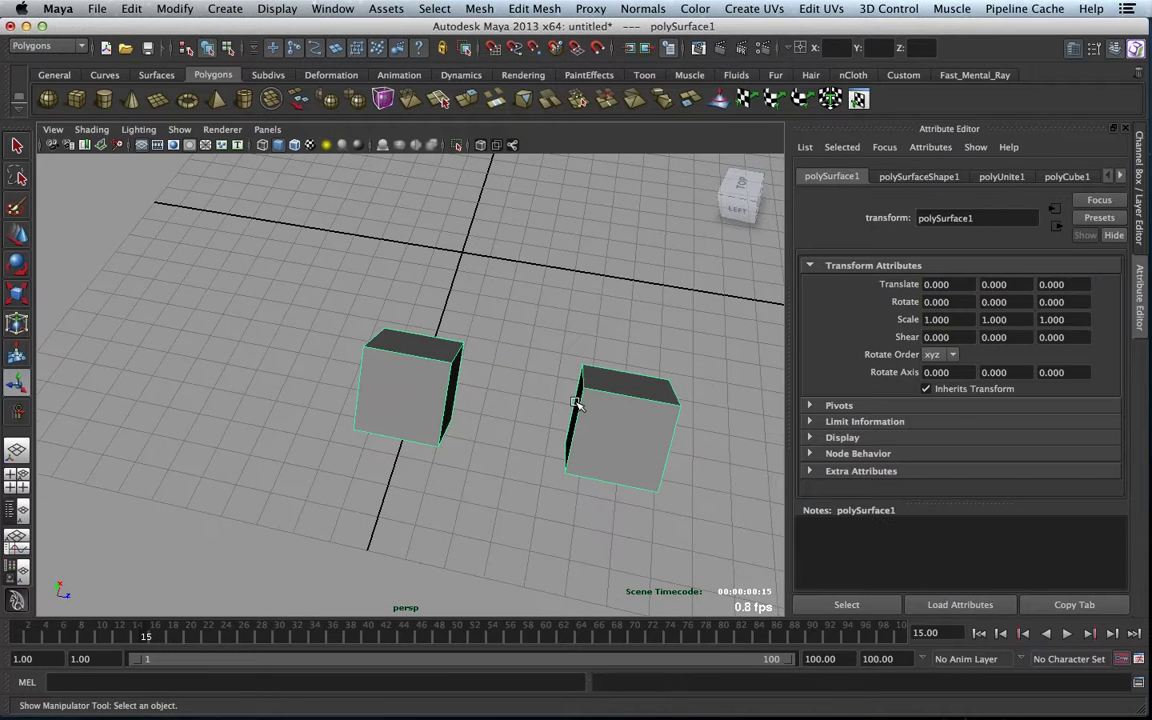
right_drag(577, 403, 575, 436)
alt+drag(575, 436, 589, 442)
click(568, 368)
alt+drag(564, 352, 445, 388)
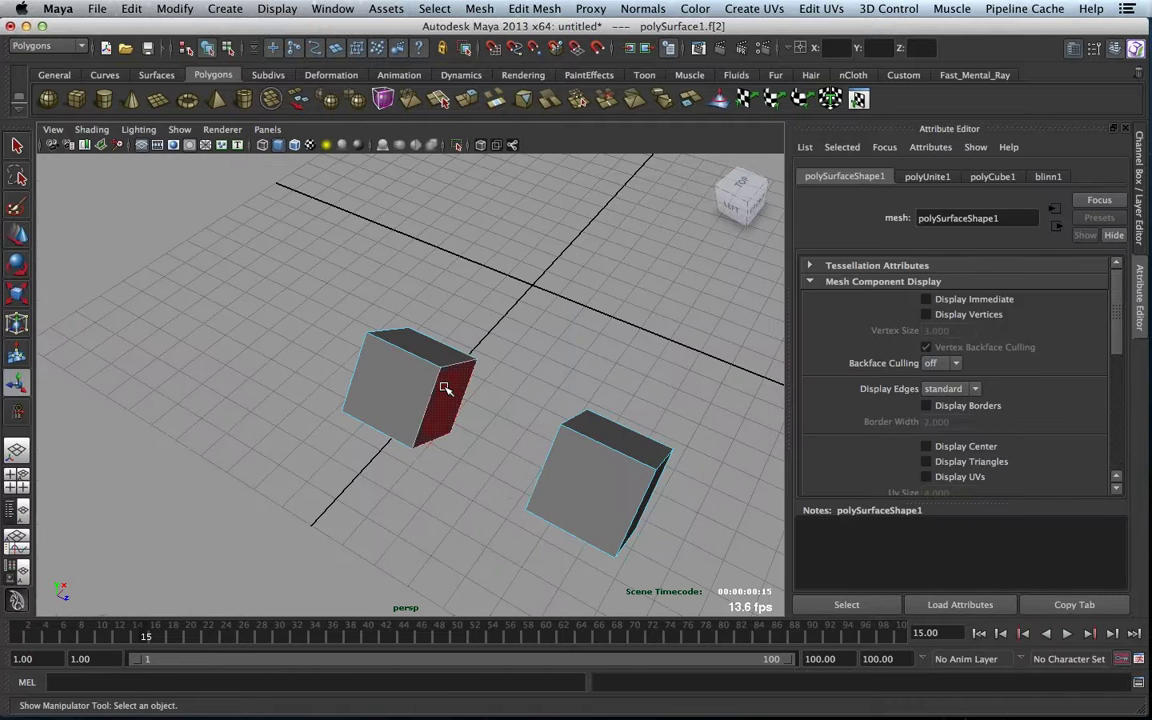
key(Delete)
- Select the border edges around both openings and bridge them to join the two cubes
alt+right_drag(442, 391, 455, 318)
double_click(430, 402)
alt+drag(455, 430, 600, 440)
shift+double_click(583, 370)
click(534, 8)
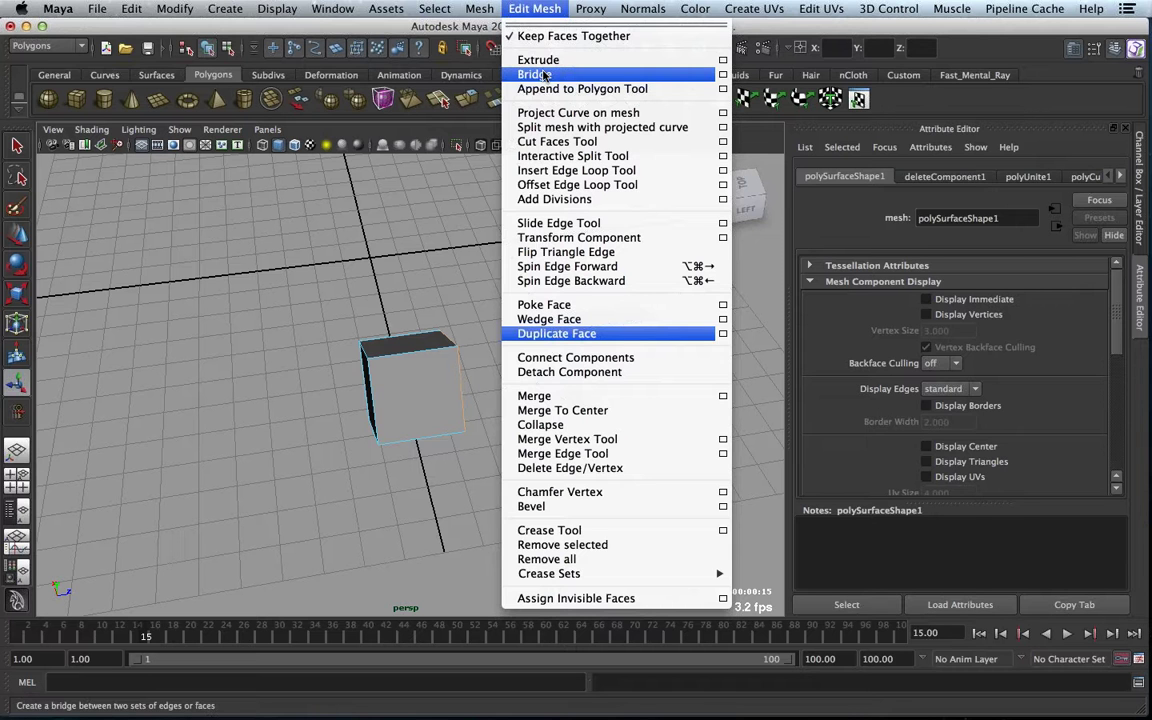
click(545, 75)
alt+drag(590, 389, 495, 446)
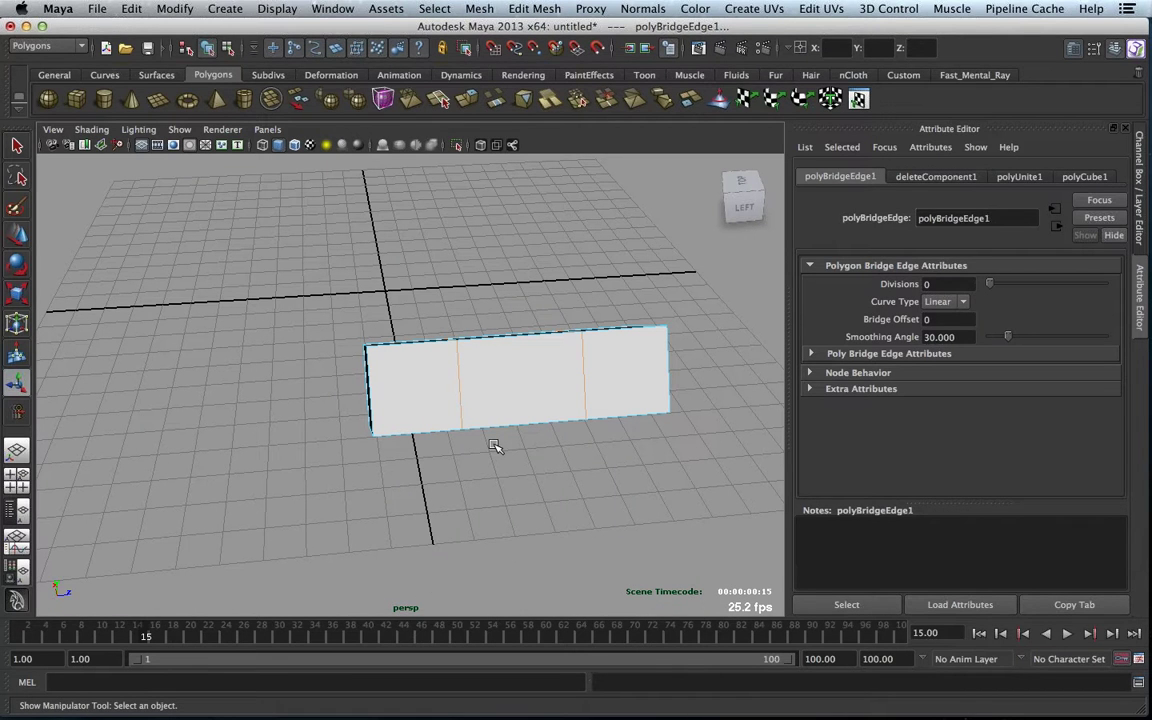
- Open the Bridge options, resize the window to examine the path type, divisions and smoothing angle settings, and close it
click(527, 12)
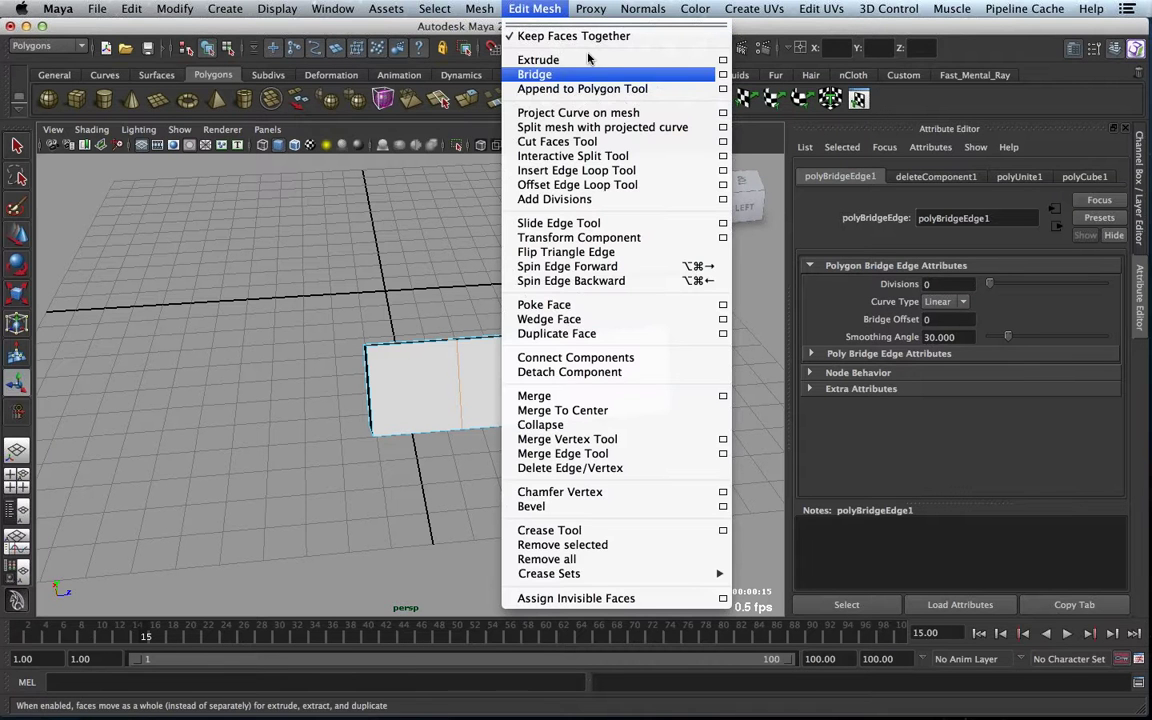
click(723, 79)
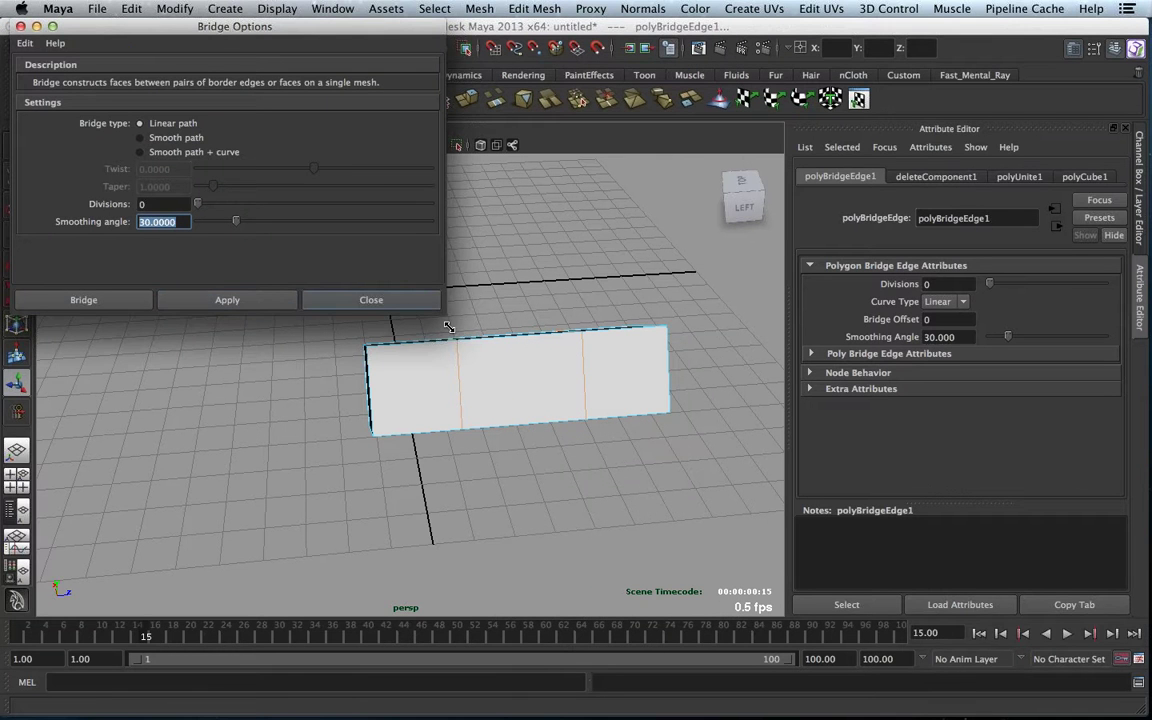
drag(445, 313, 363, 414)
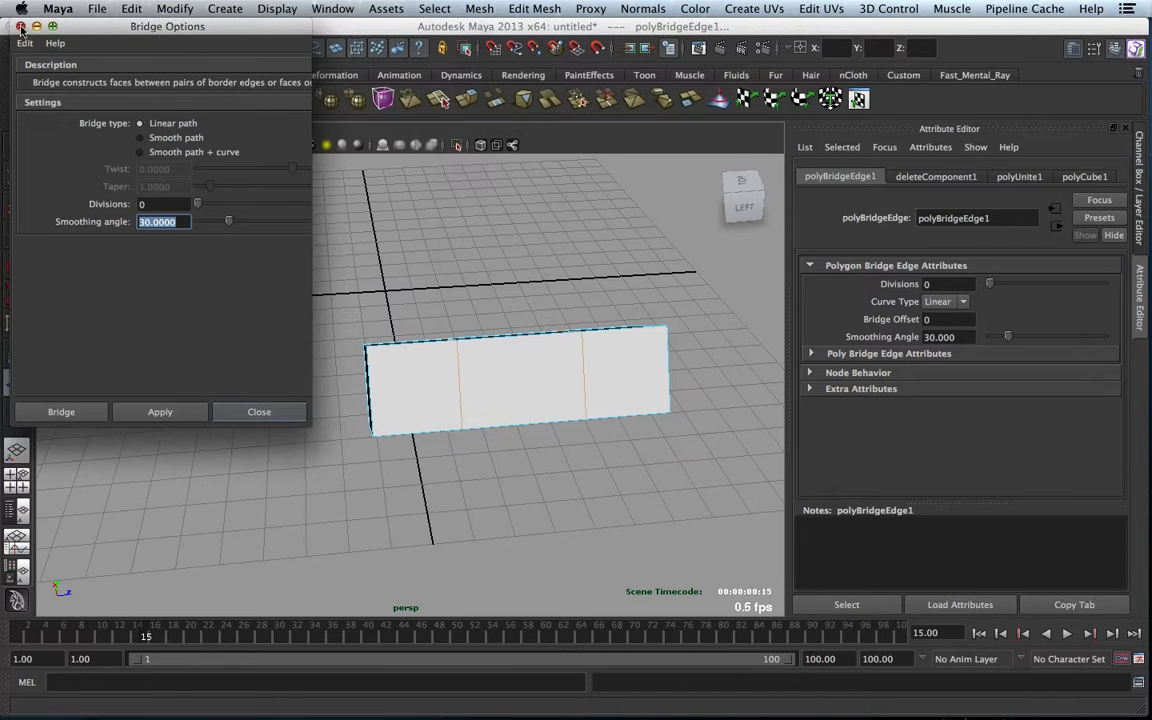
click(260, 406)
click(534, 8)
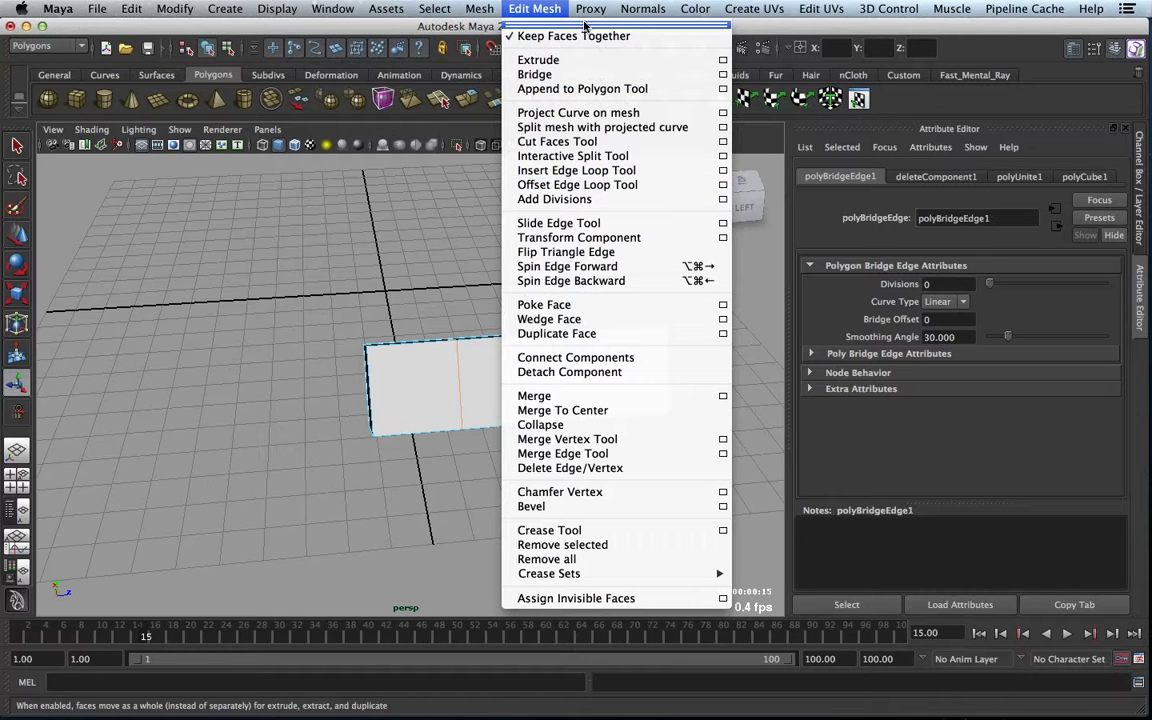
click(585, 25)
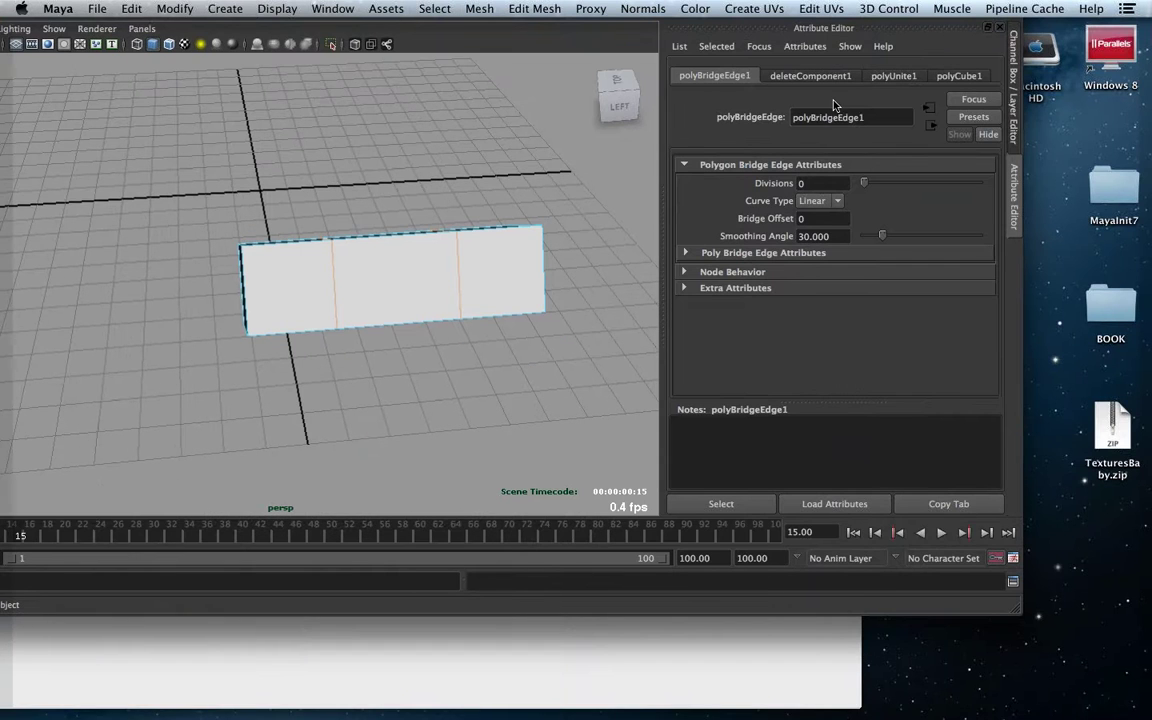
key(F11)
click(987, 683)
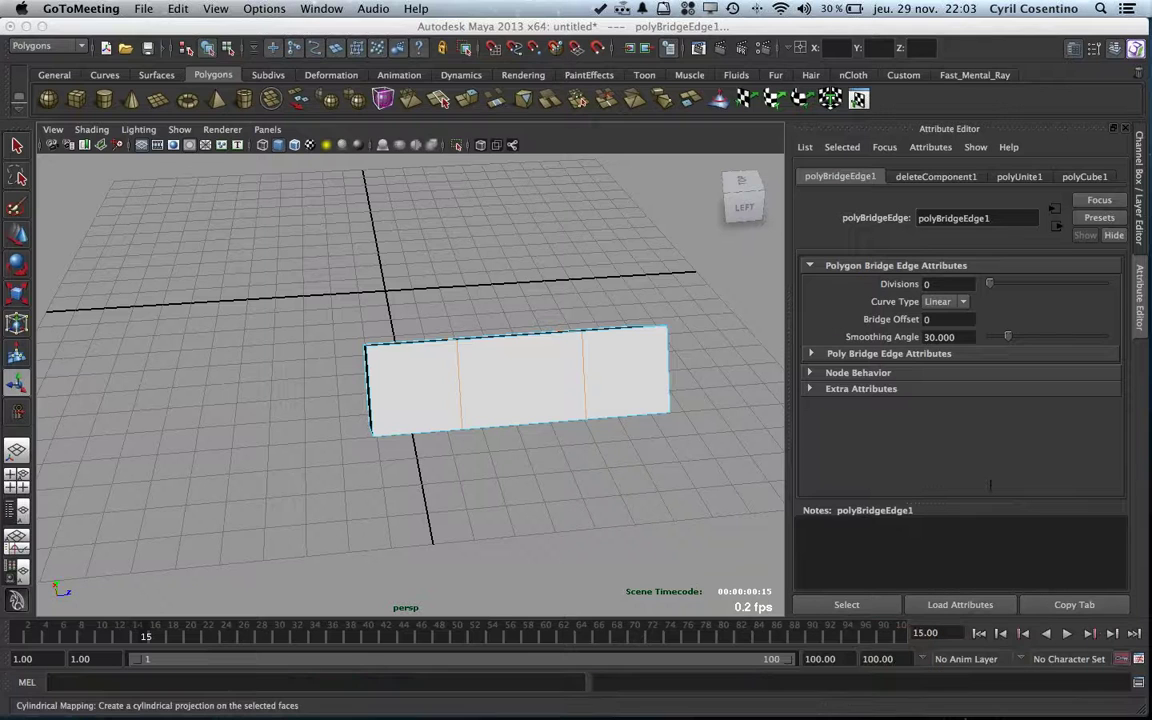